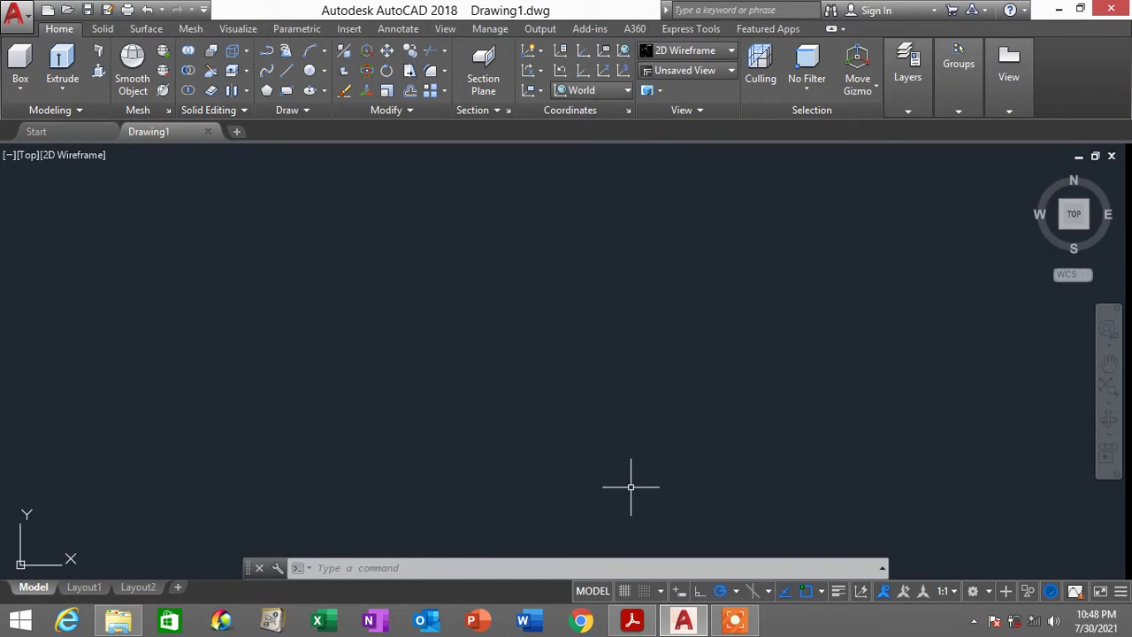
Review the Vixmatech Tol Building 2021 PDF, then show the North Port Tol 2021 folder
click(635, 621)
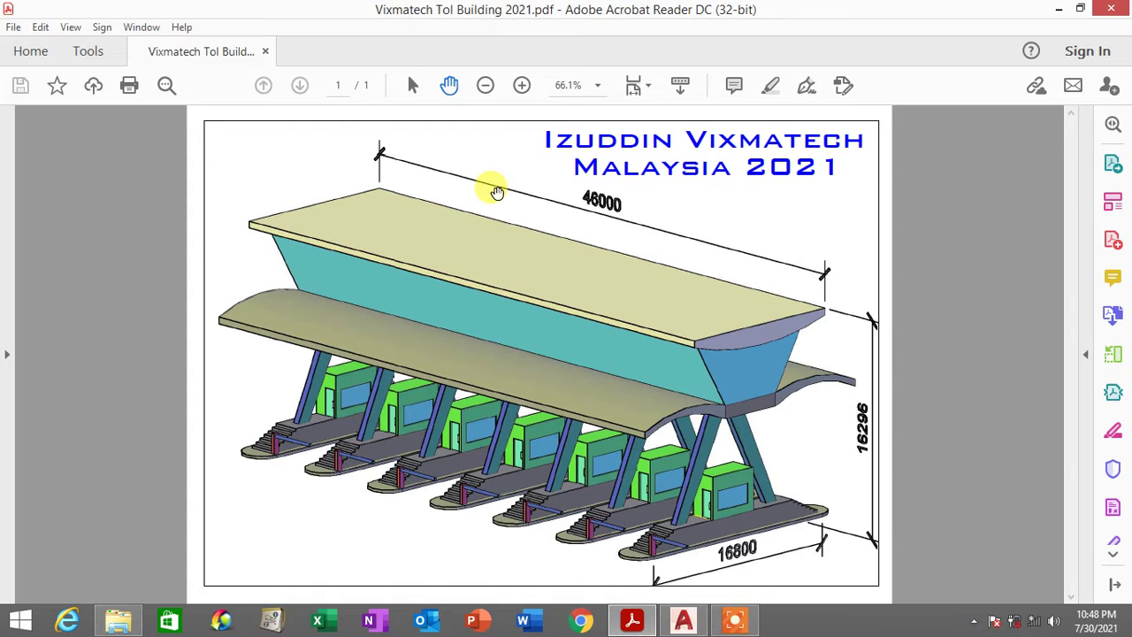
click(124, 624)
View the Tol Dim1 through Tol Dim12 images in Photo Viewer, then close the viewer
click(217, 183)
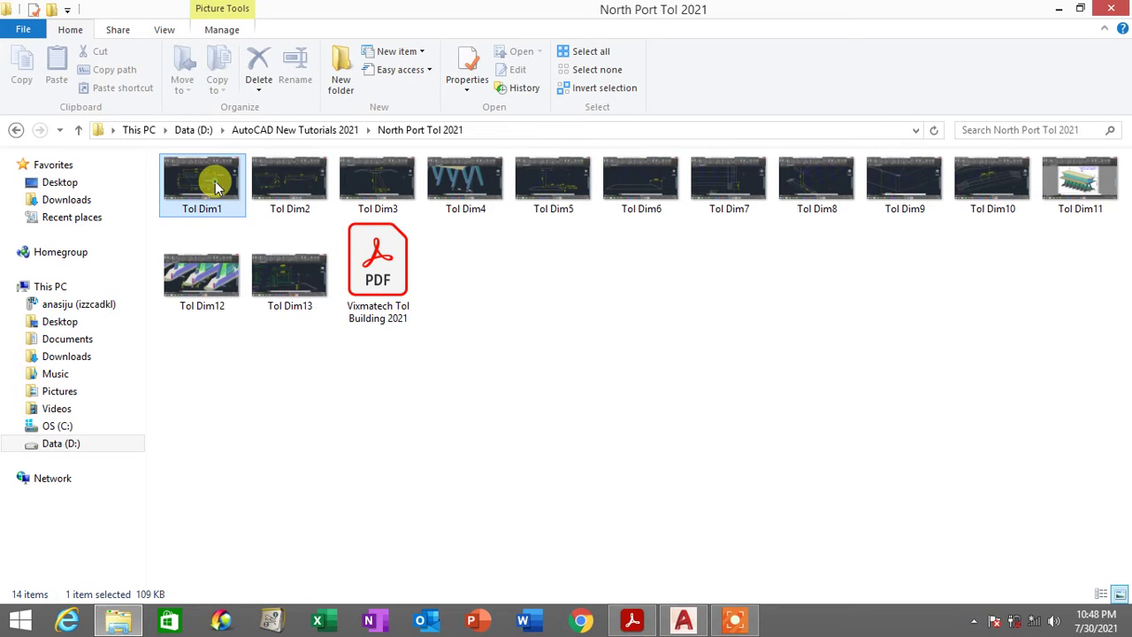
double_click(217, 183)
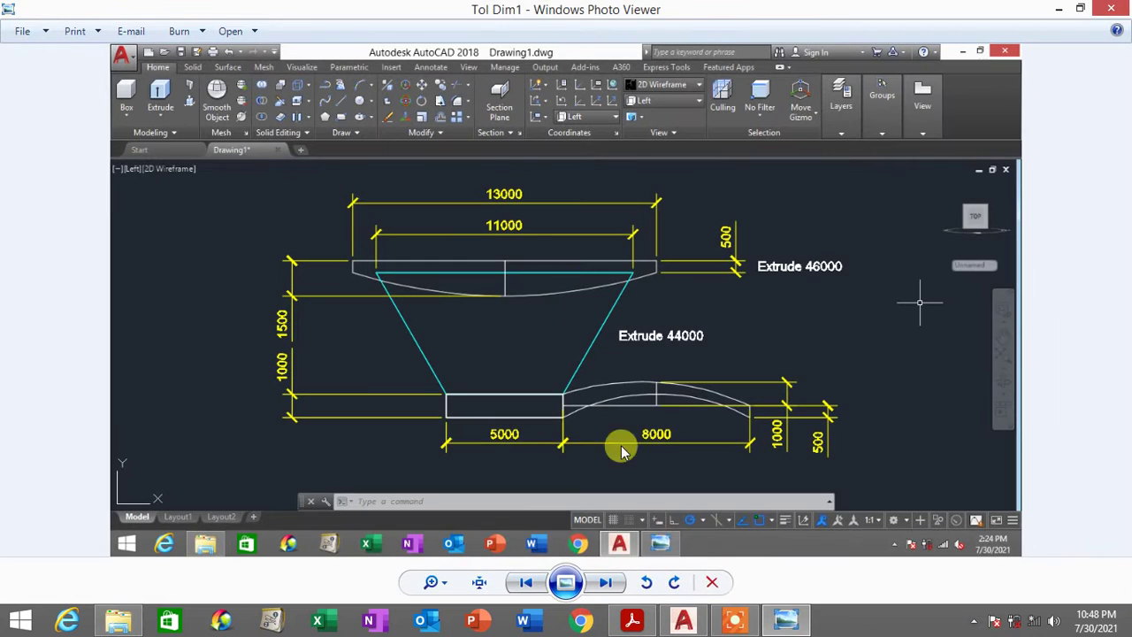
click(605, 583)
click(605, 583)
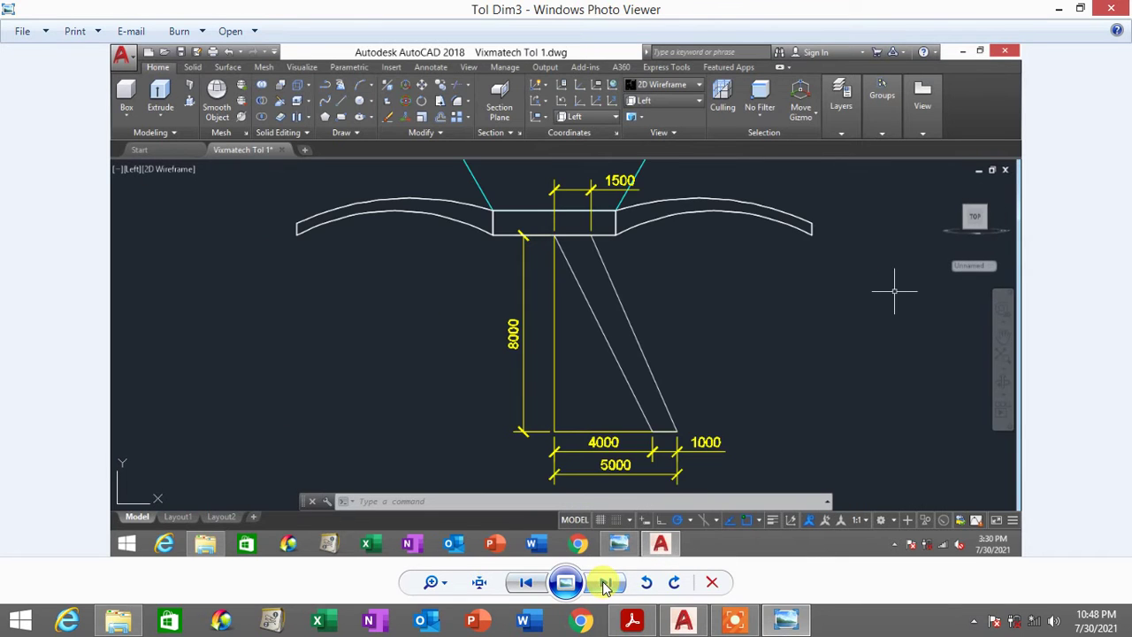
click(605, 584)
click(605, 584)
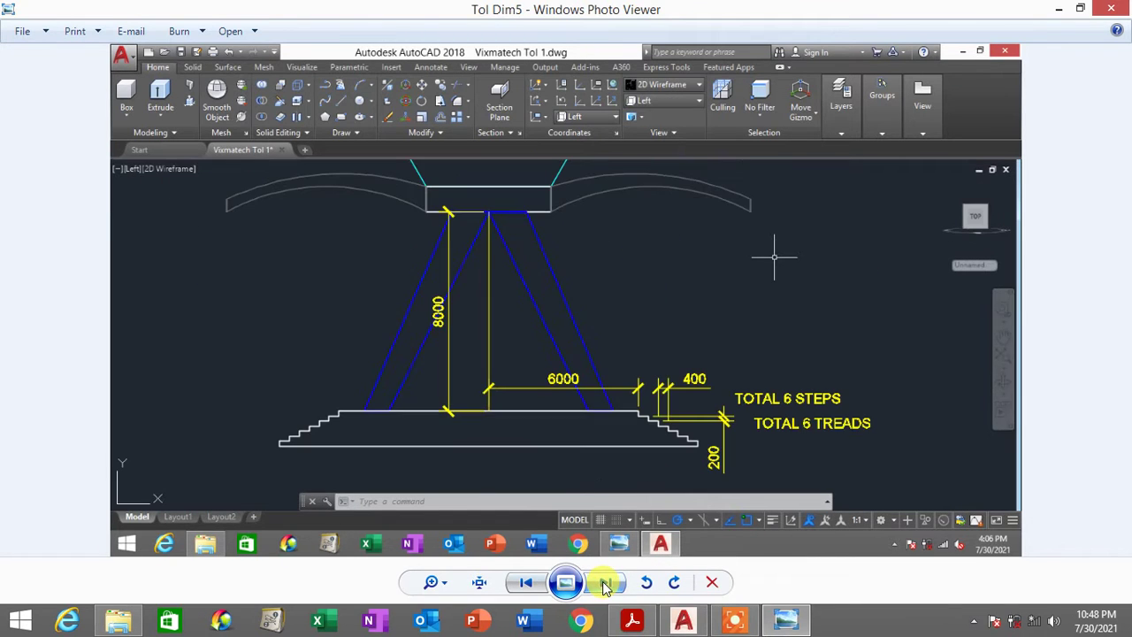
click(605, 583)
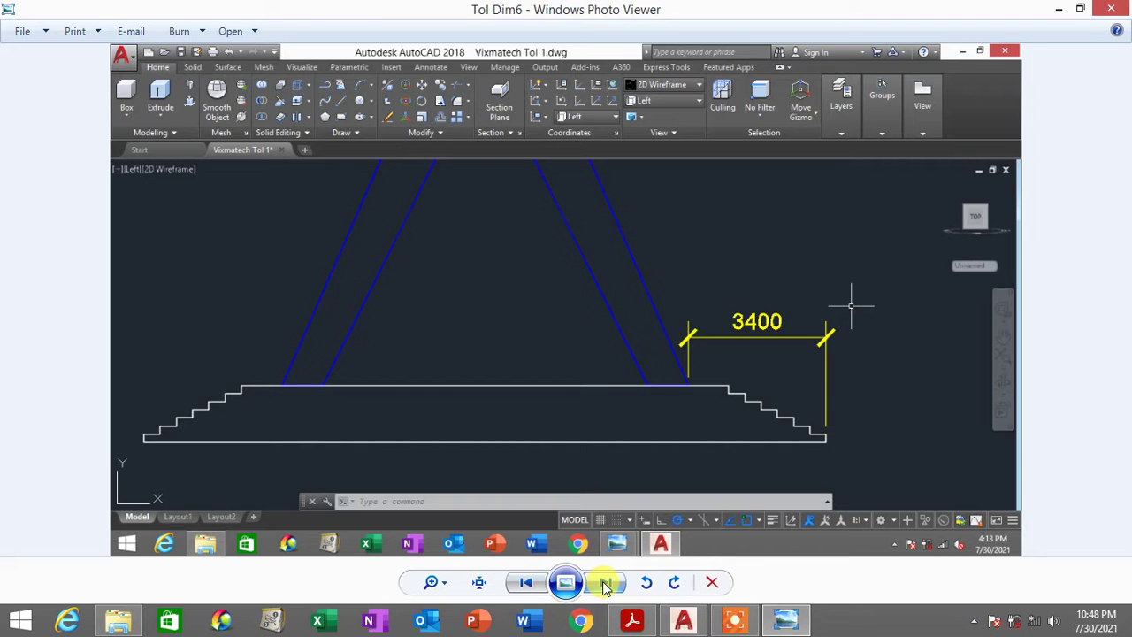
click(605, 584)
click(605, 583)
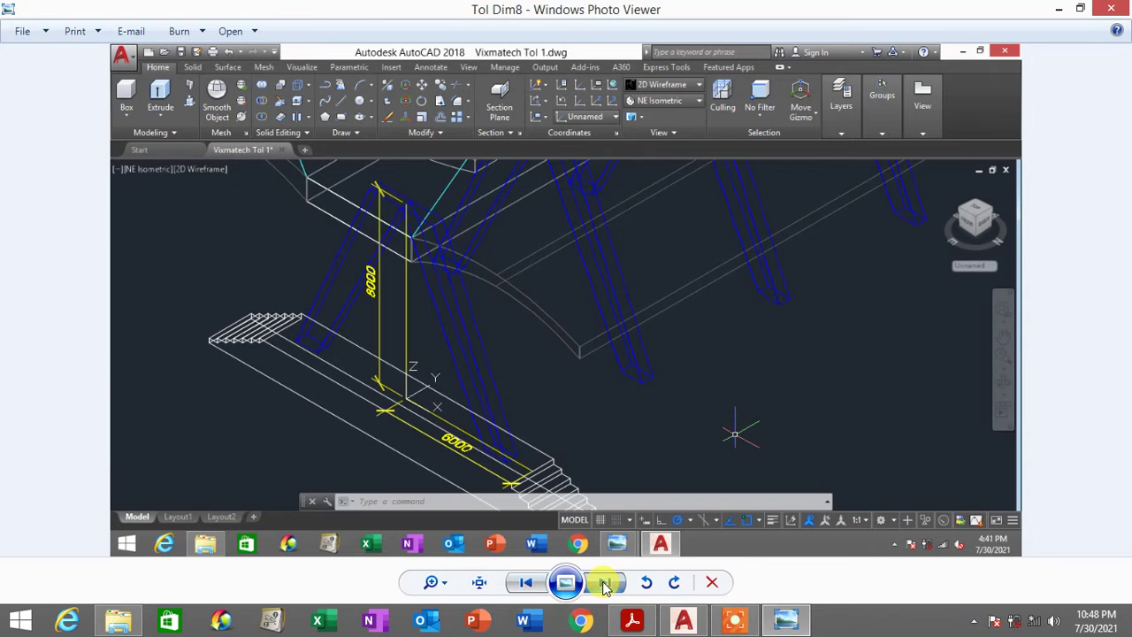
click(605, 583)
click(605, 584)
click(605, 584)
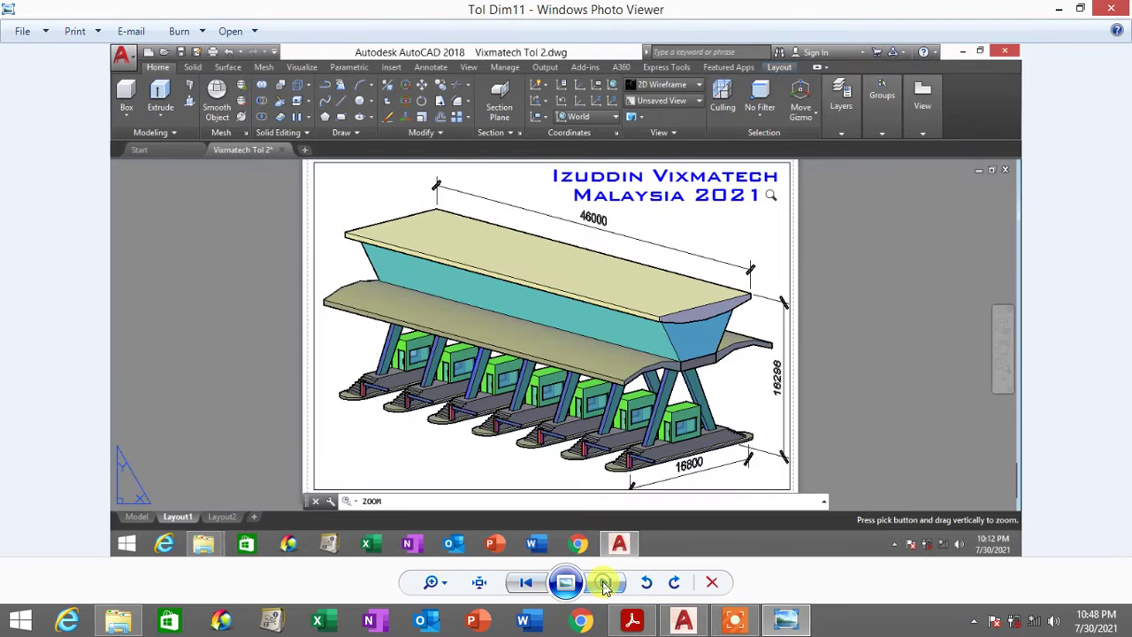
click(605, 584)
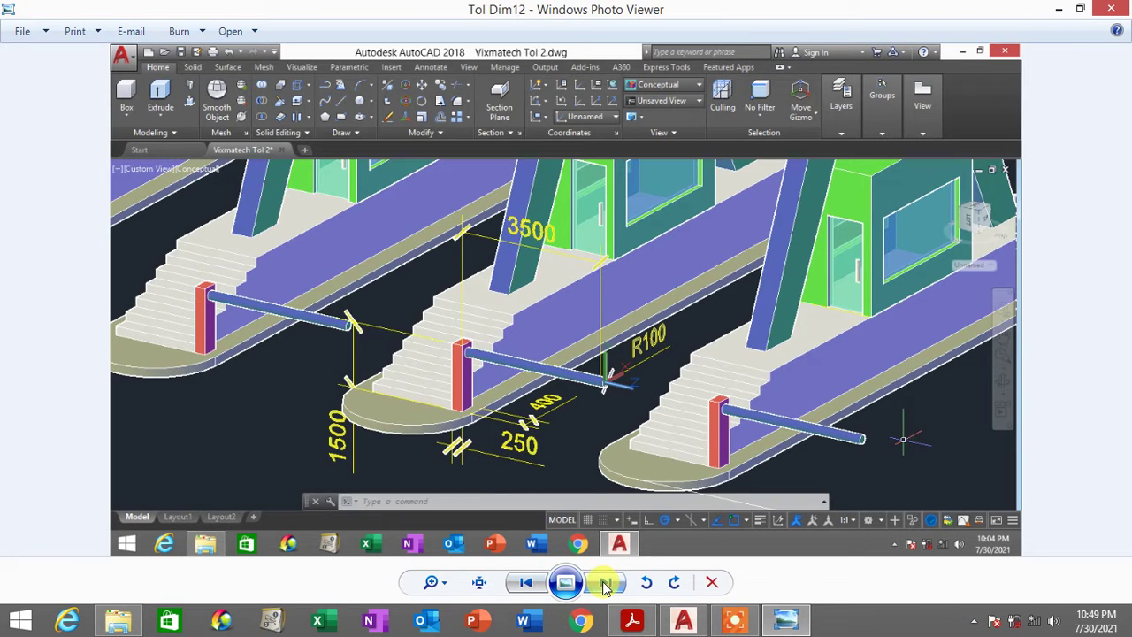
click(1110, 9)
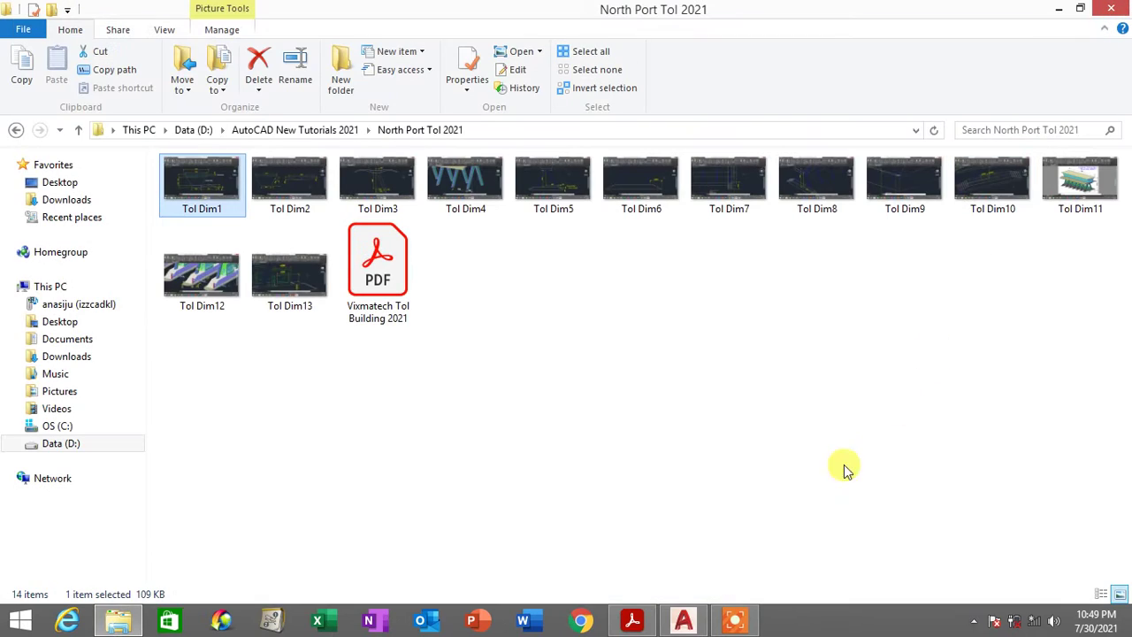
Take another look at the Vixmatech toll PDF, then return to the blank Drawing1
click(632, 619)
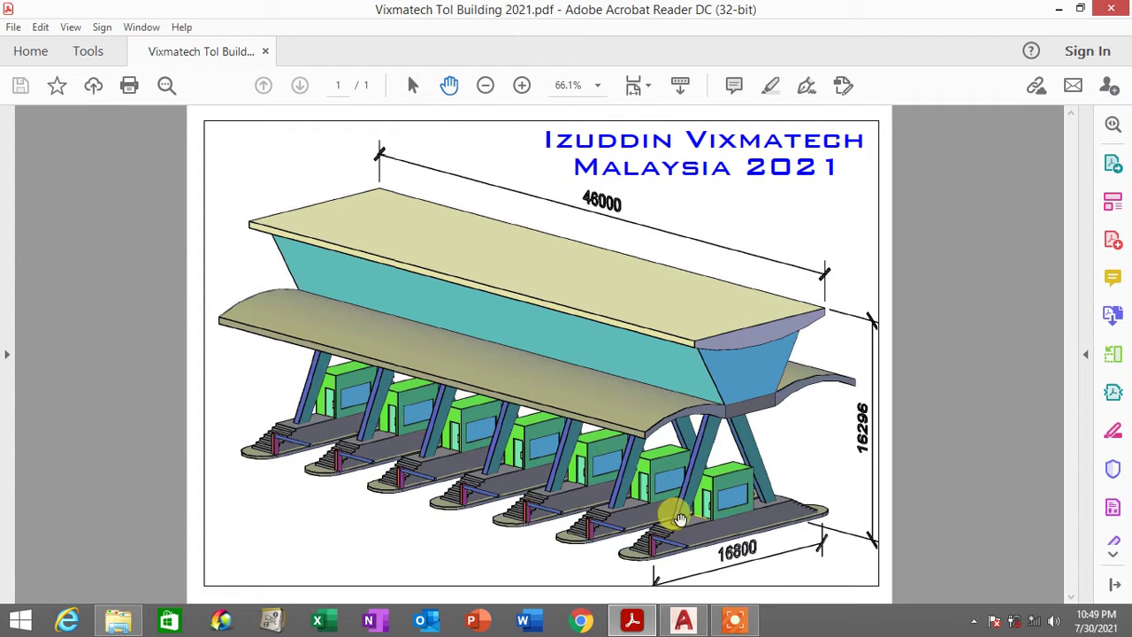
click(683, 619)
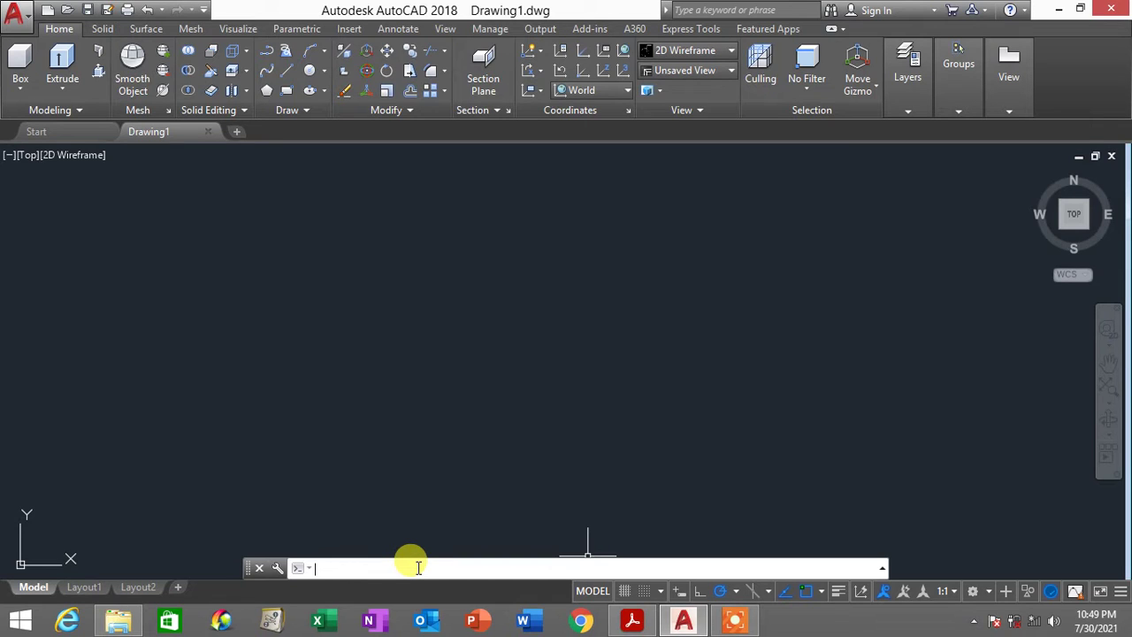
Set the Drawing Units insertion scale to Millimeters and confirm the dialog
text(ni)
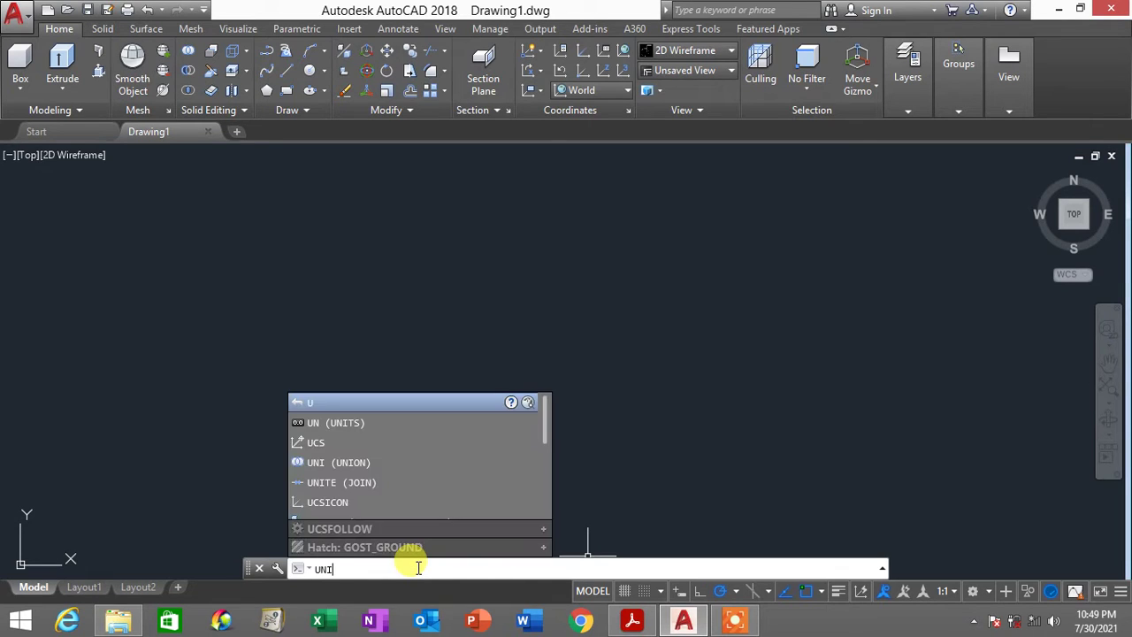
key(Return)
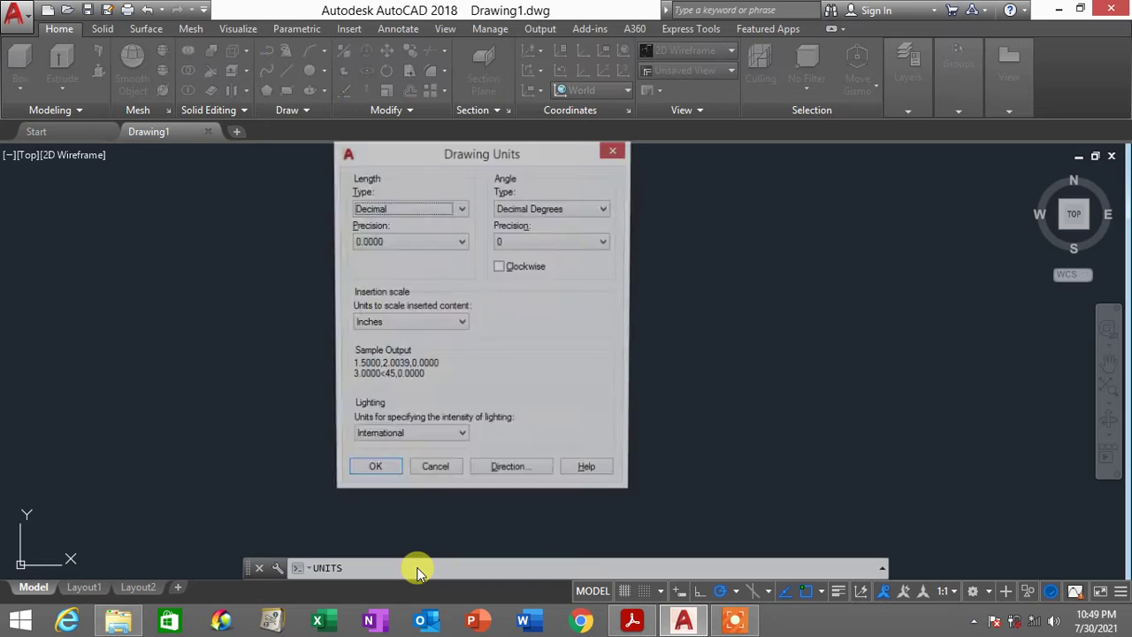
click(433, 323)
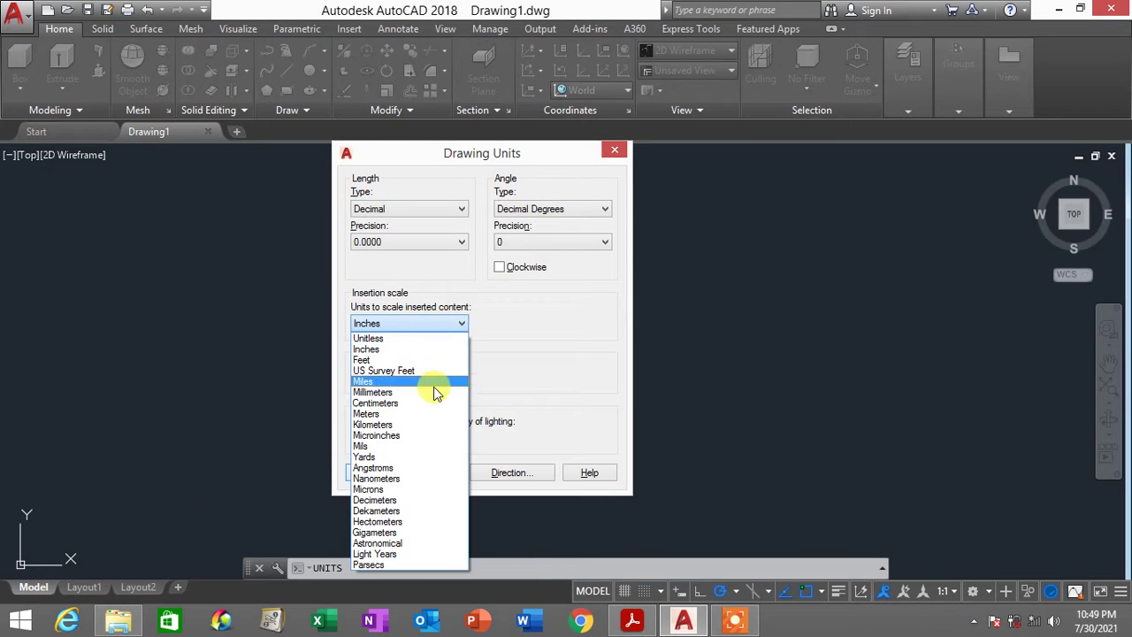
click(432, 393)
click(379, 472)
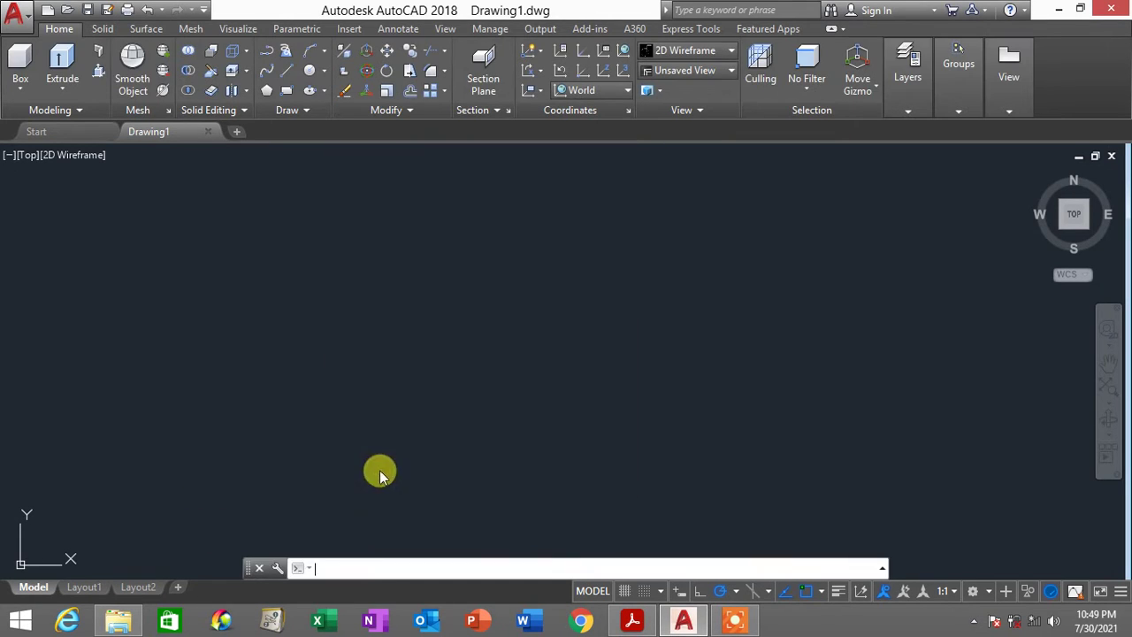
text(LIMITS)
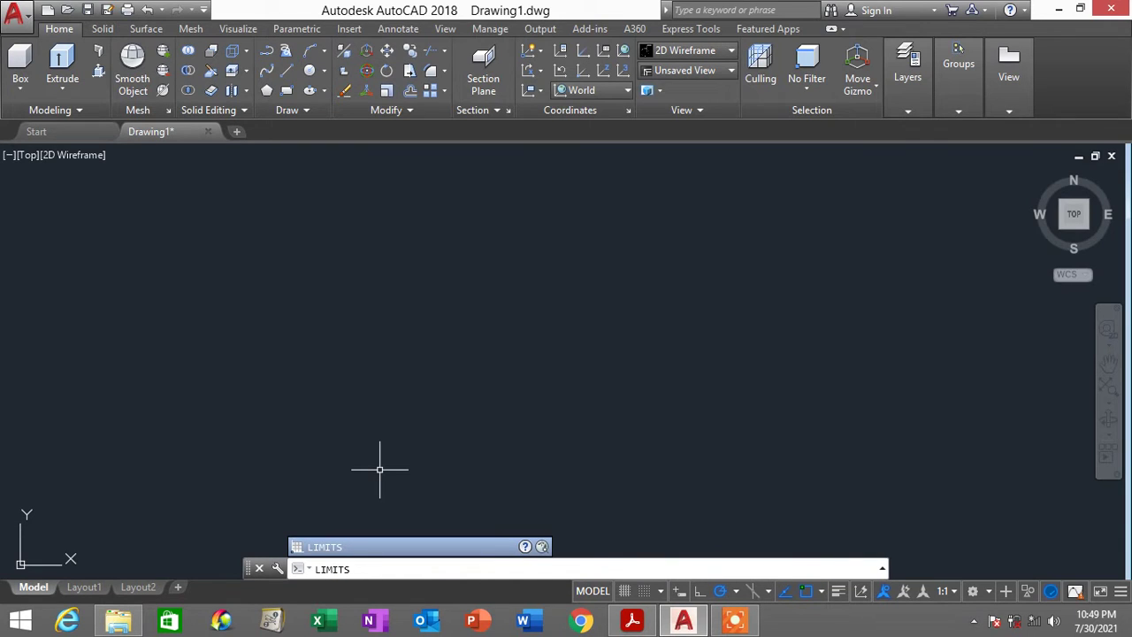
After checking the PDF, set the drawing limits from 0,0 to 40000,40000
click(631, 619)
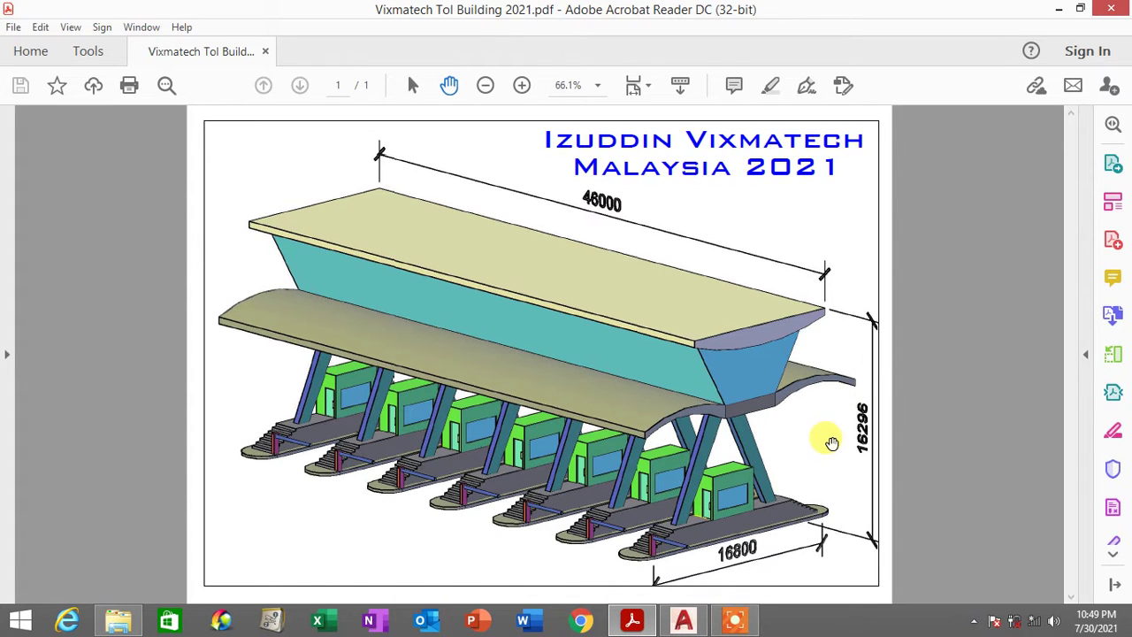
click(644, 623)
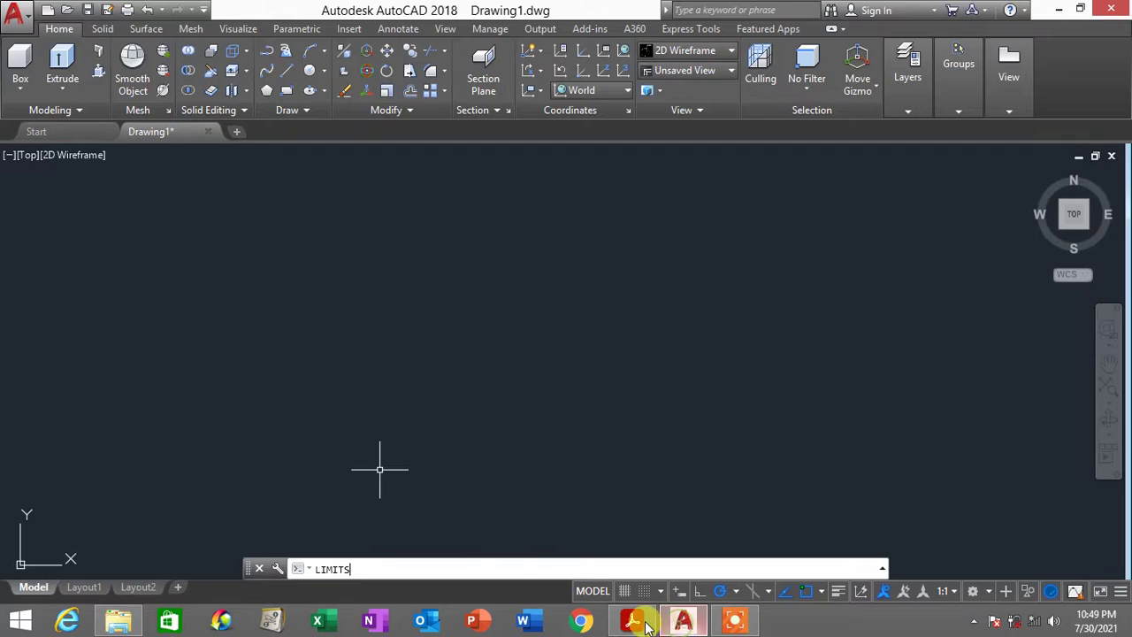
key(Return)
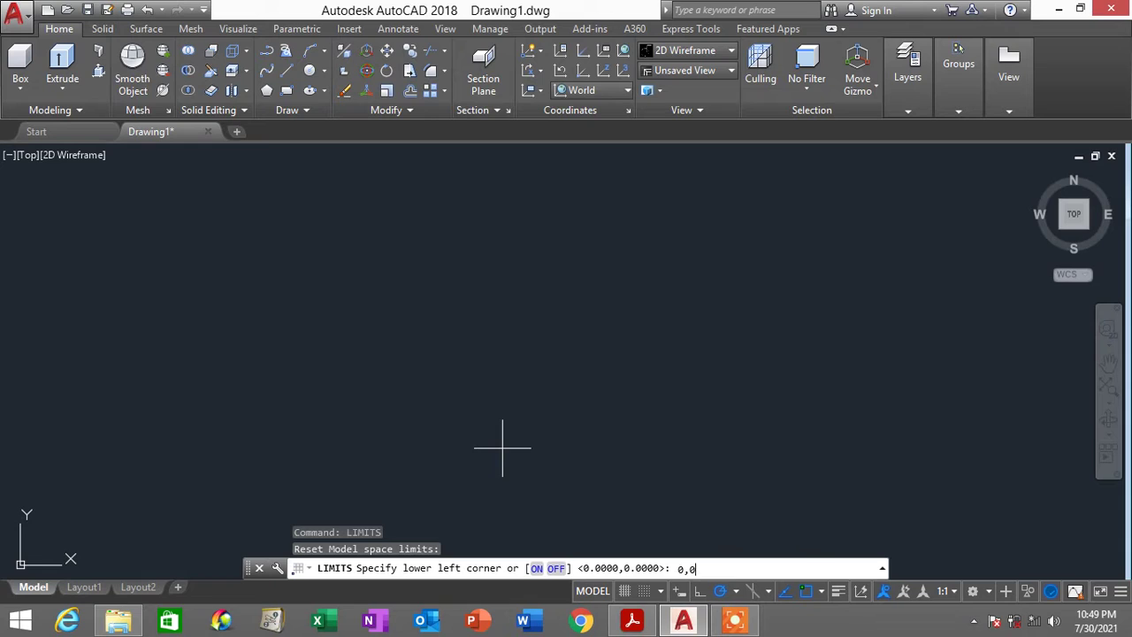
key(Return)
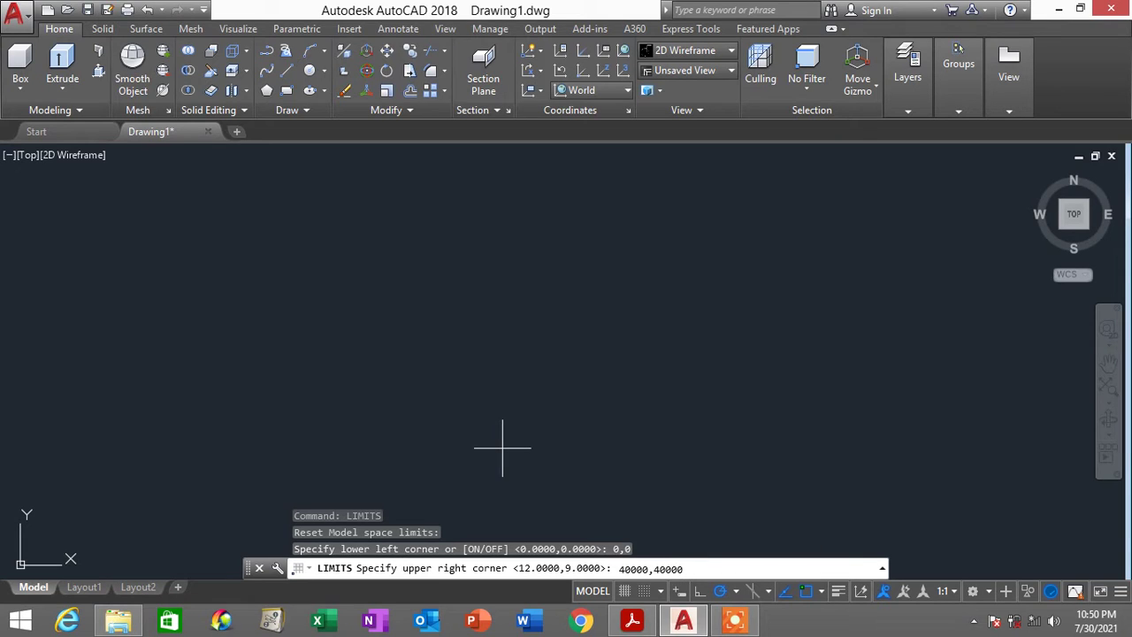
key(Return)
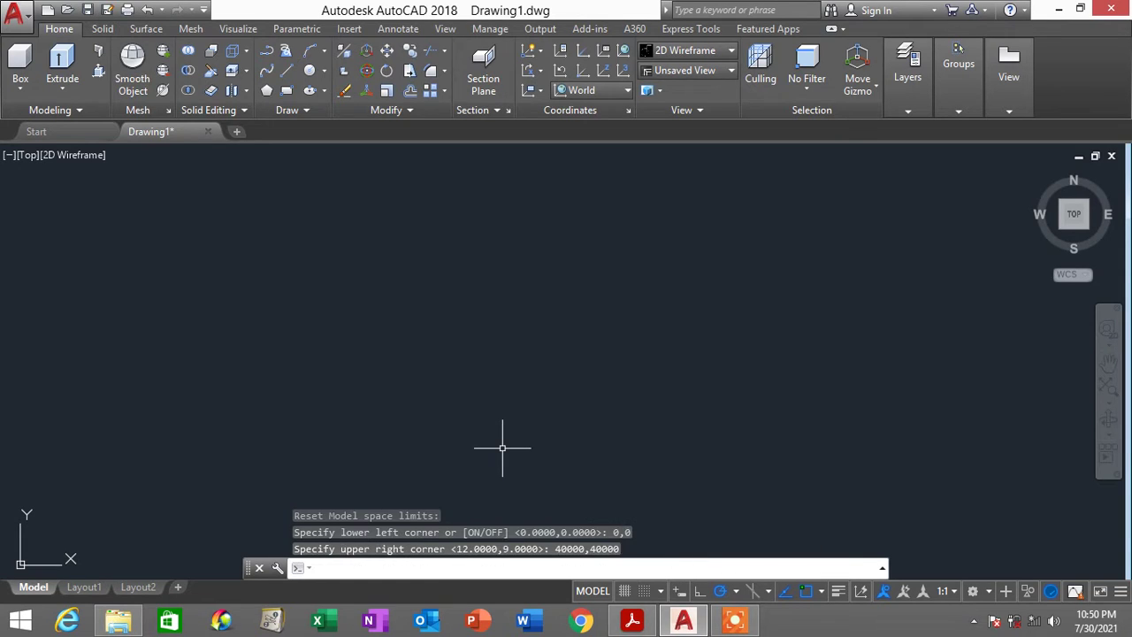
Zoom All so the full 40000×40000 limits are shown
text(z)
key(Return)
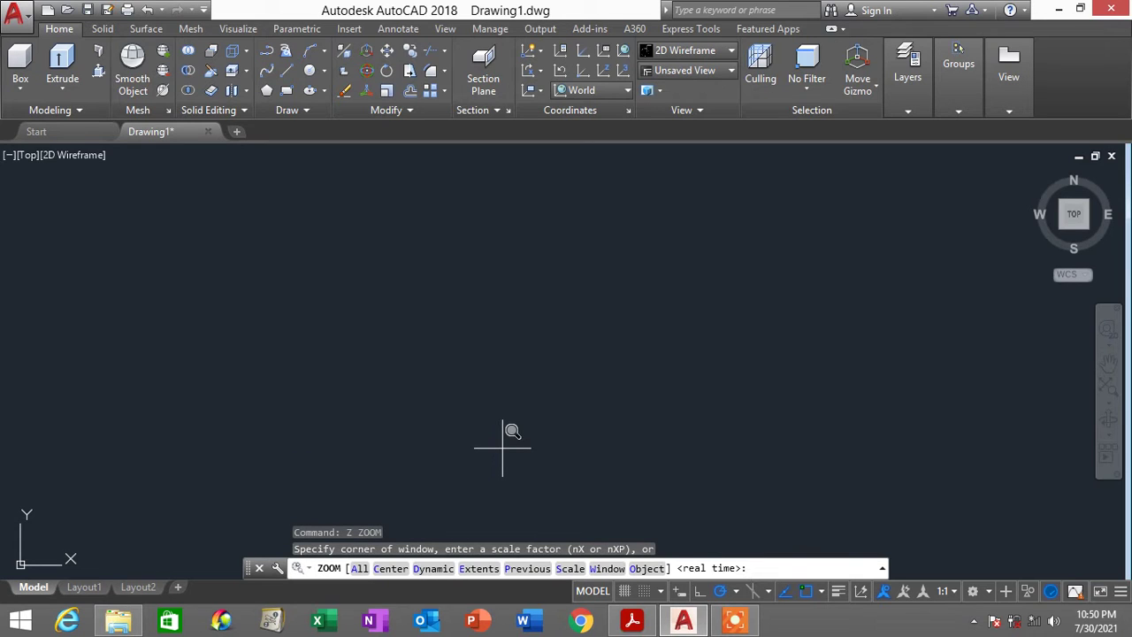
key(Return)
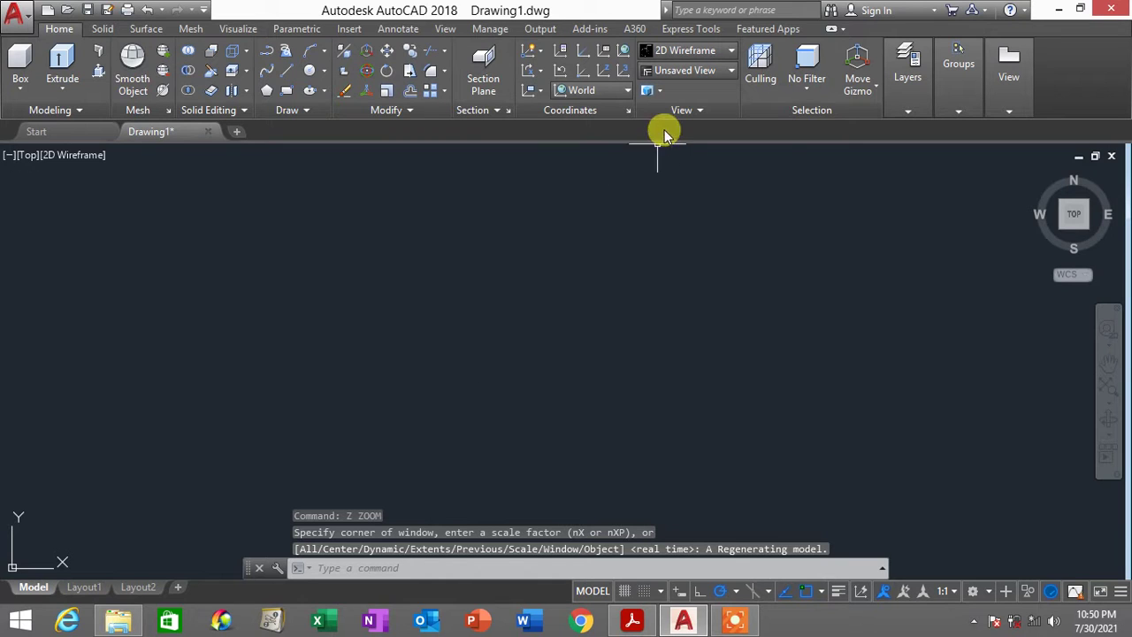
Switch to the Left view with the origin panned to the lower left, then show the image folder
click(694, 74)
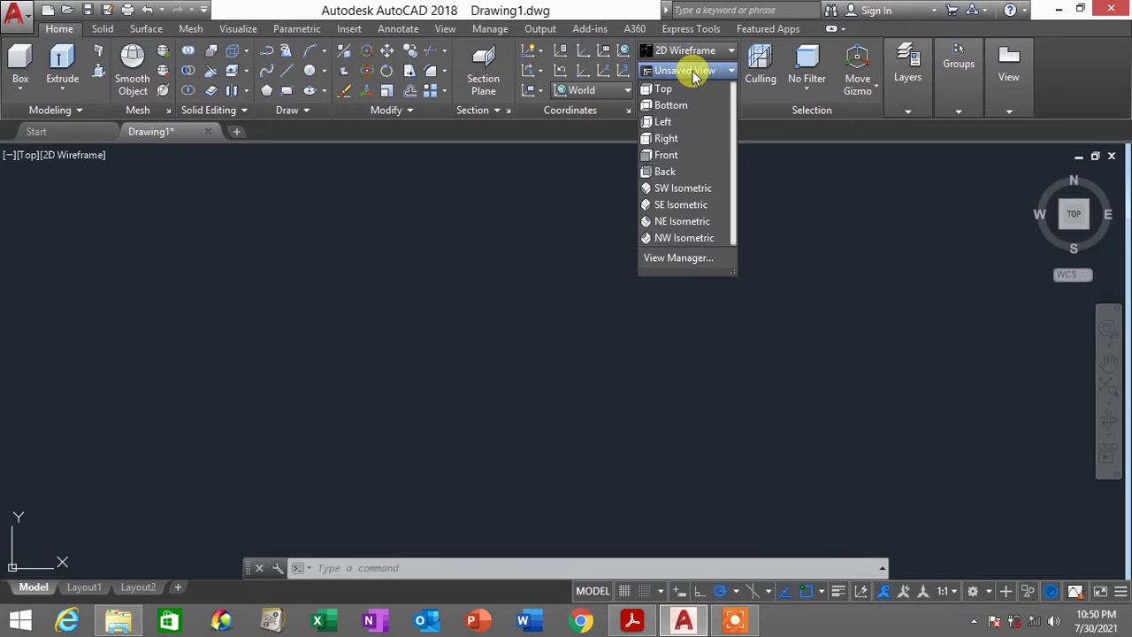
click(689, 126)
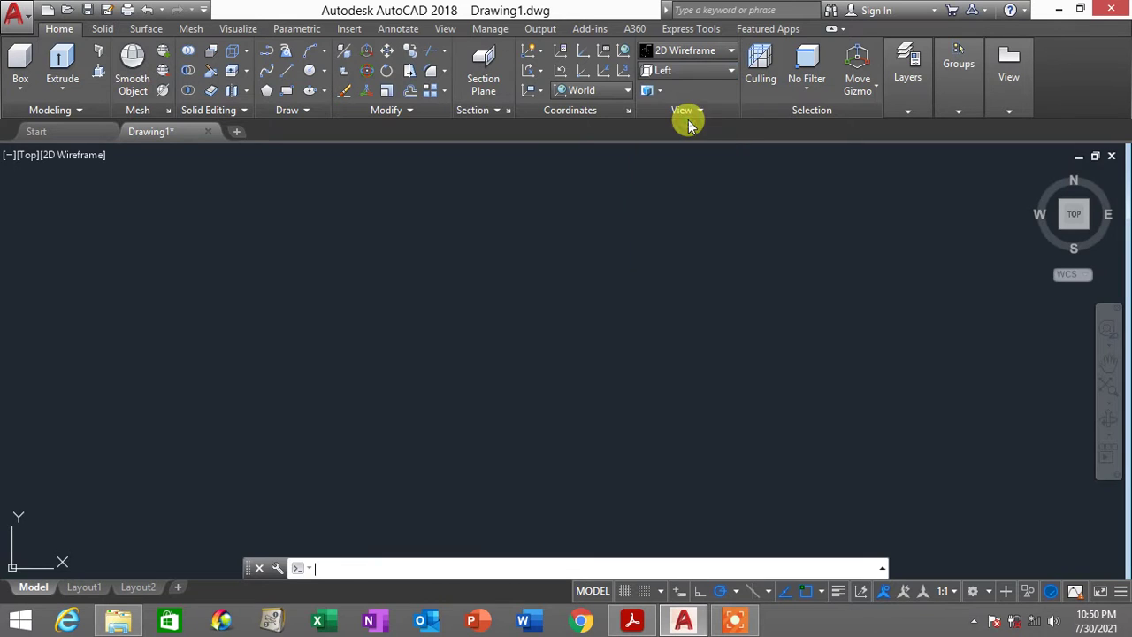
middle_drag(682, 316, 312, 389)
click(675, 74)
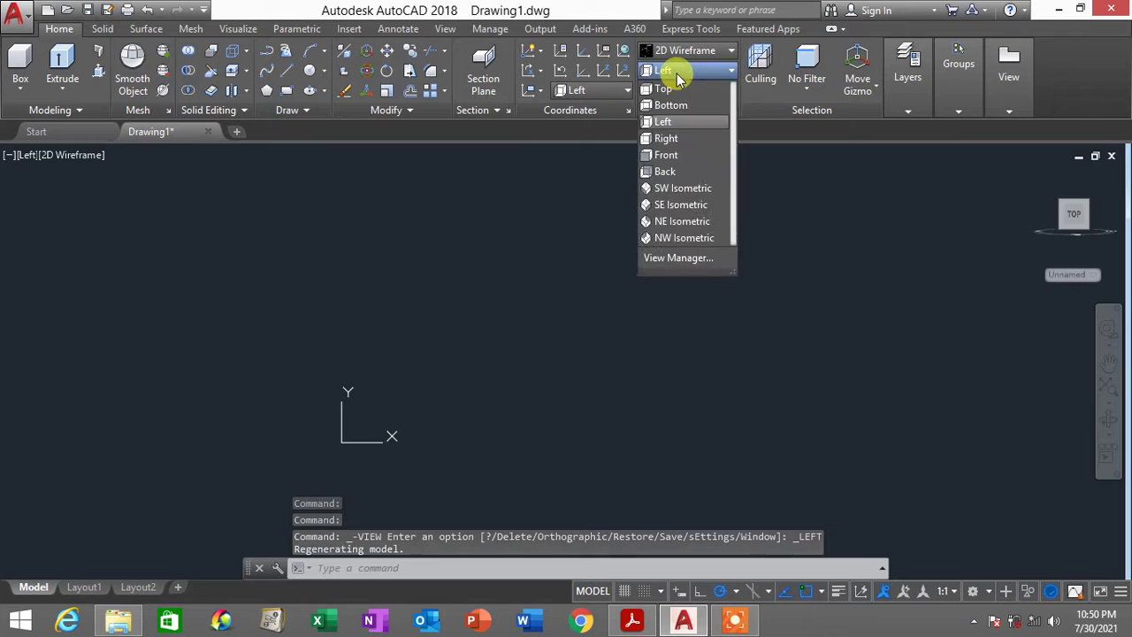
click(683, 125)
middle_drag(818, 334, 306, 442)
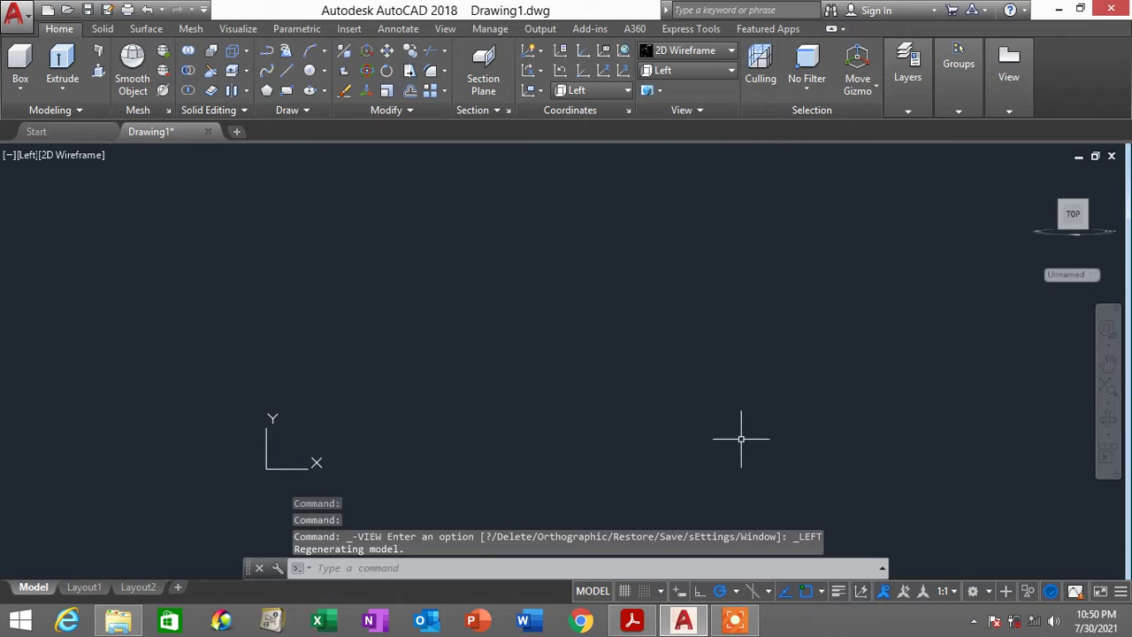
click(119, 625)
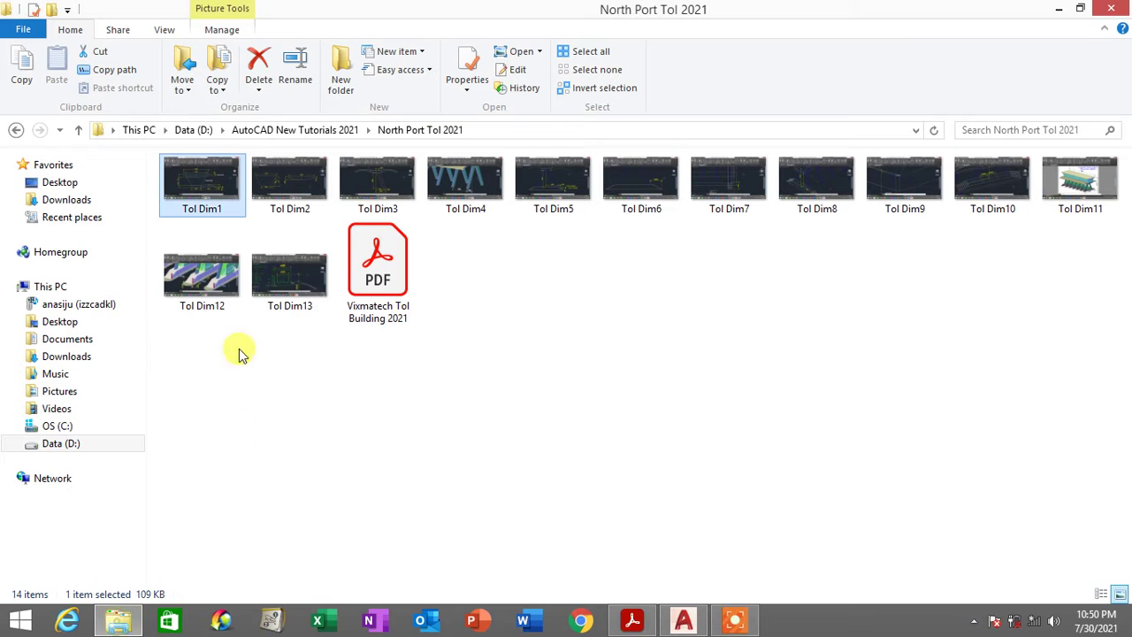
Look over the Tol Dim1 and Tol Dim2 sketches, then return to the empty drawing
double_click(203, 186)
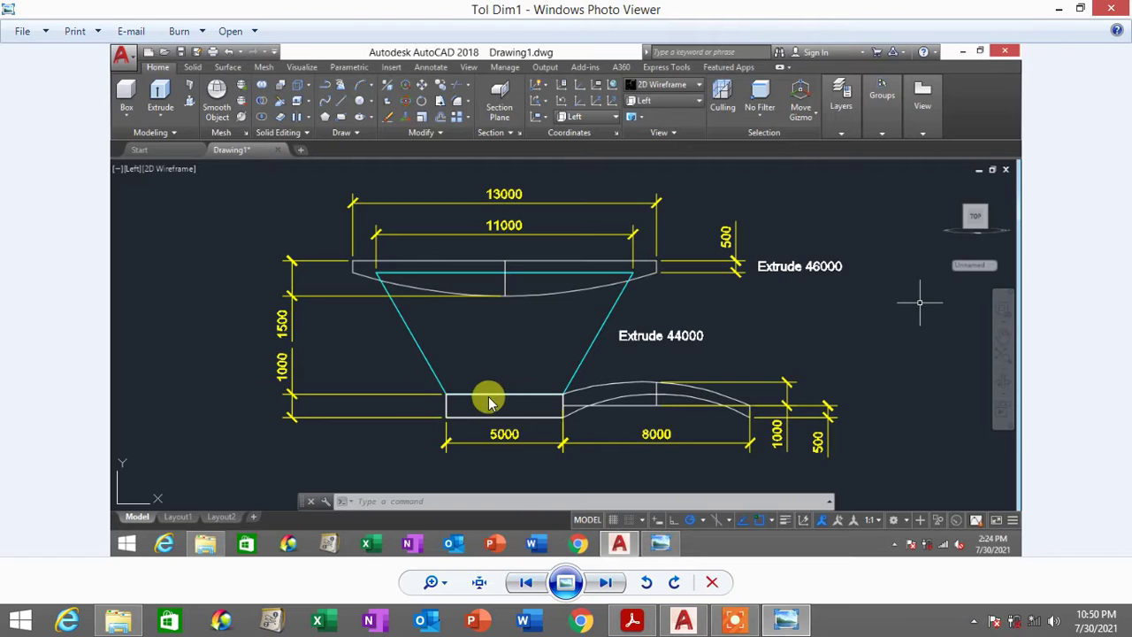
click(610, 584)
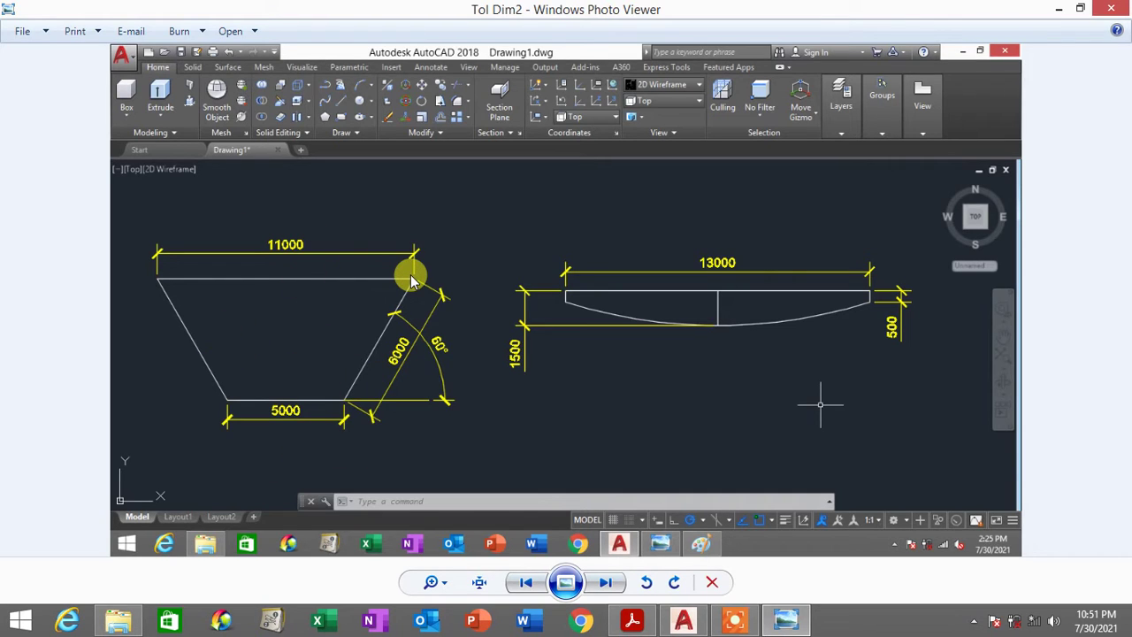
click(685, 622)
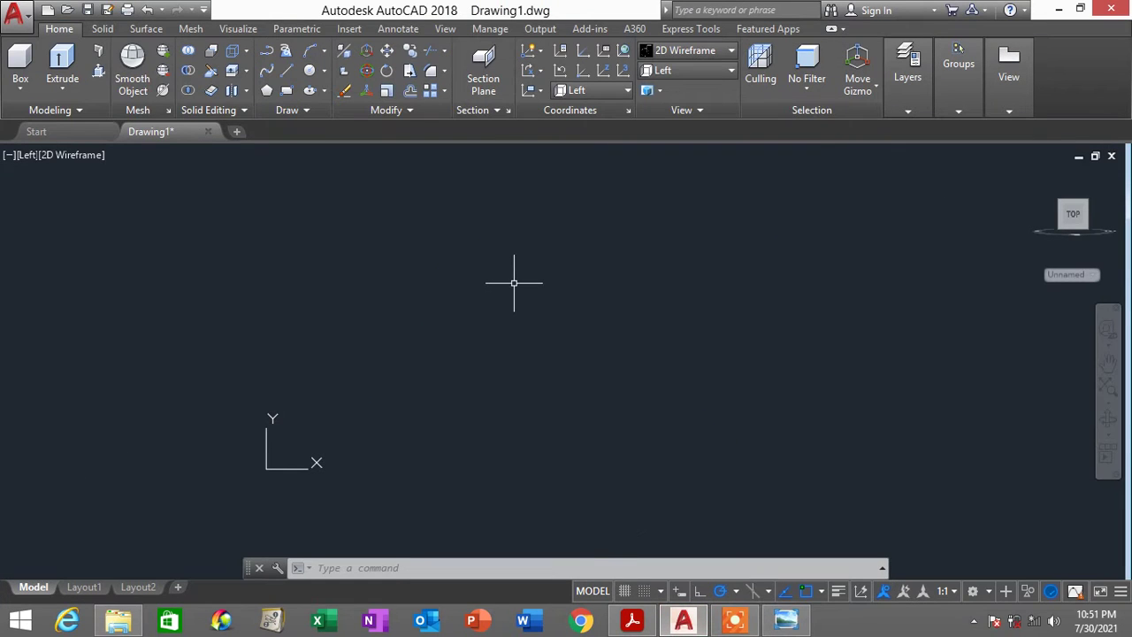
Reapply the Left view and pan the drawing area into position
middle_drag(513, 280, 415, 327)
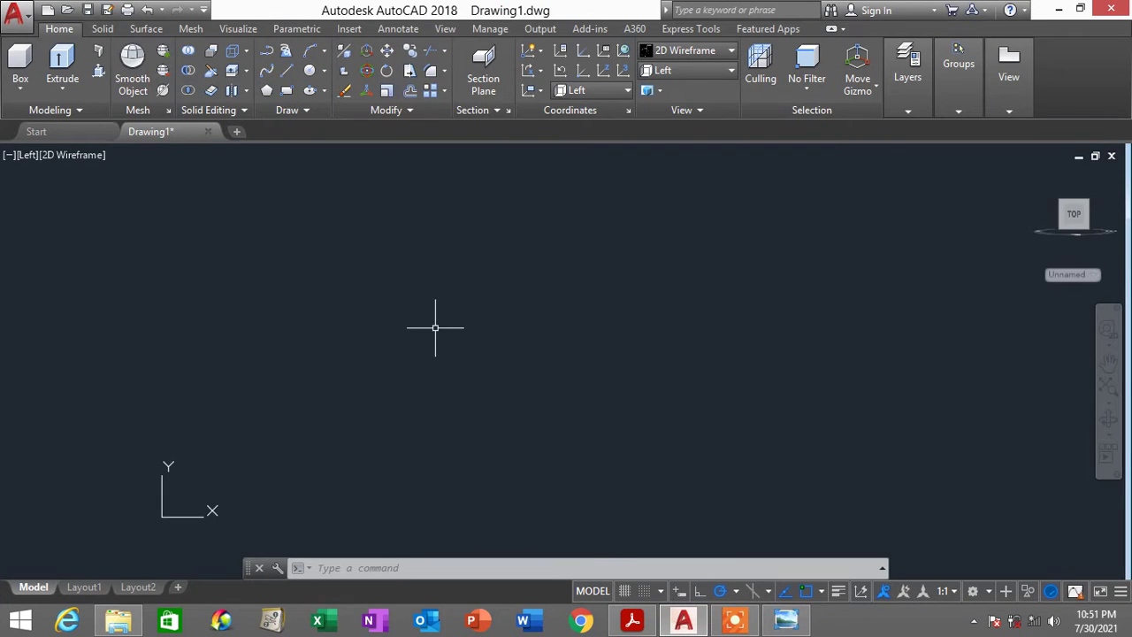
click(691, 73)
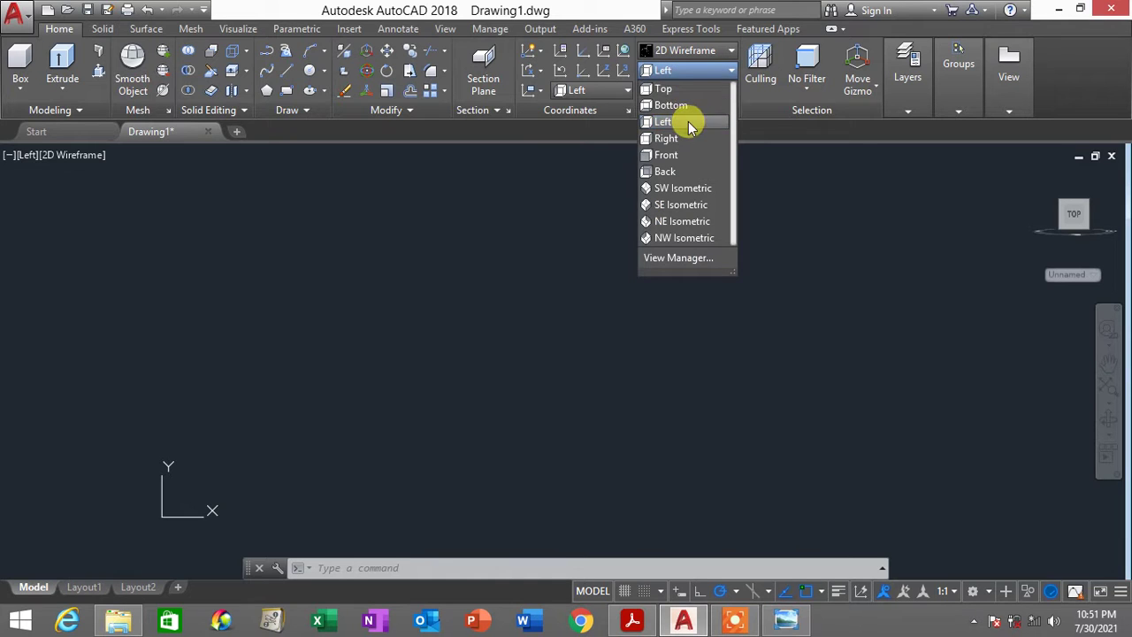
click(691, 124)
middle_drag(767, 303, 239, 407)
middle_drag(497, 317, 415, 310)
Draw the 5000-long horizontal bottom line from a picked start point
click(286, 70)
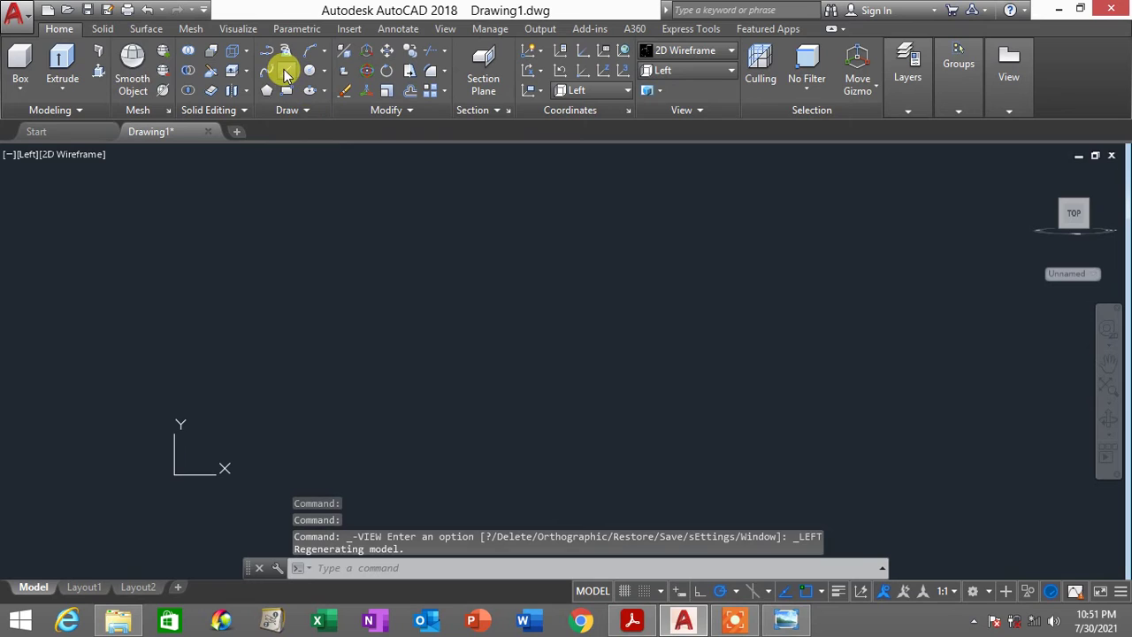
click(469, 346)
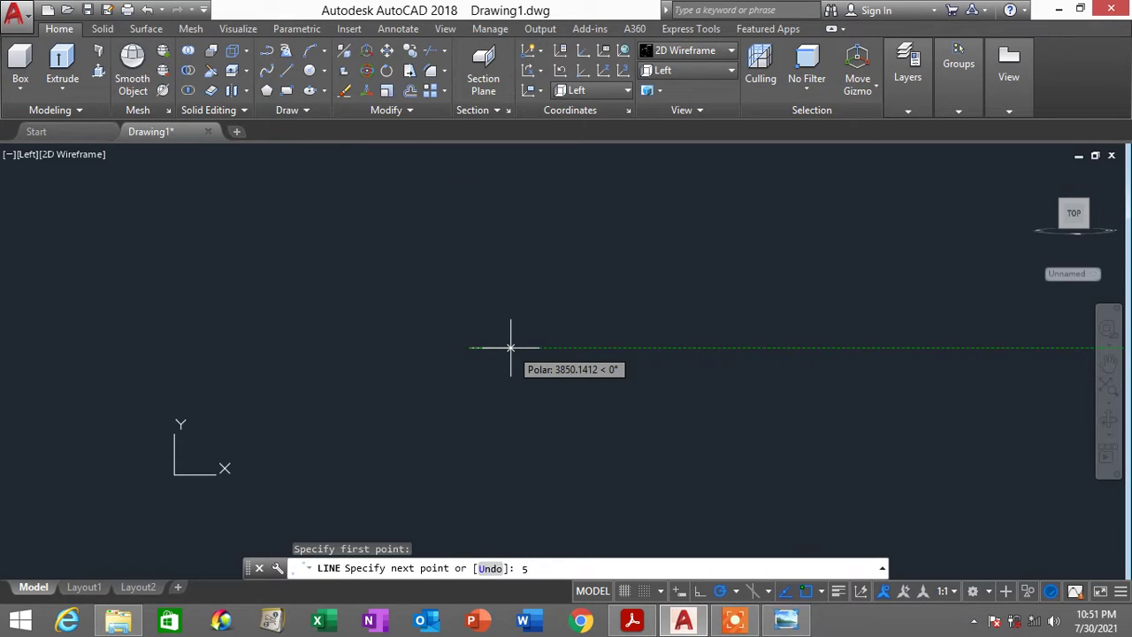
key(Return)
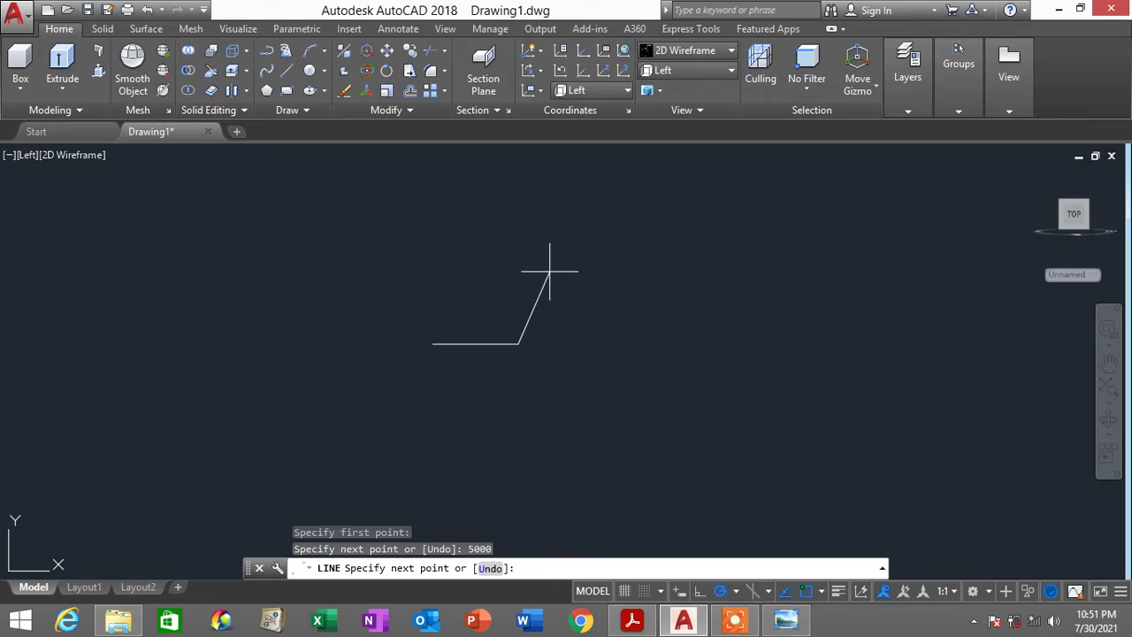
Zoom into Tol Dim2 to confirm the 6000 side at 60°, then go back to AutoCAD
click(786, 619)
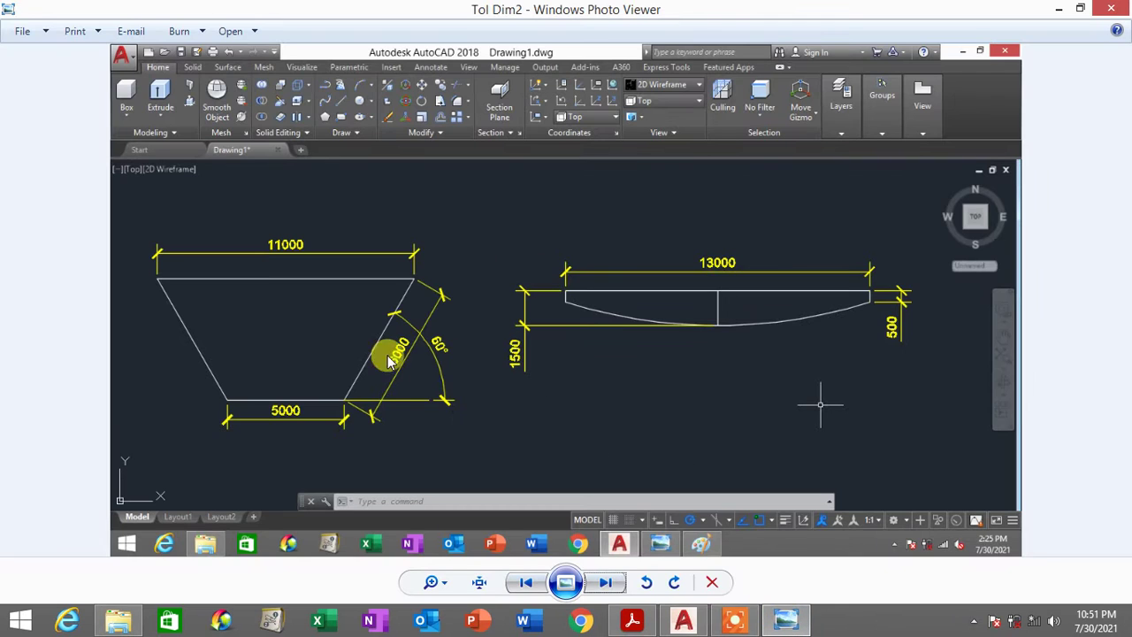
scroll(399, 360, up, 1)
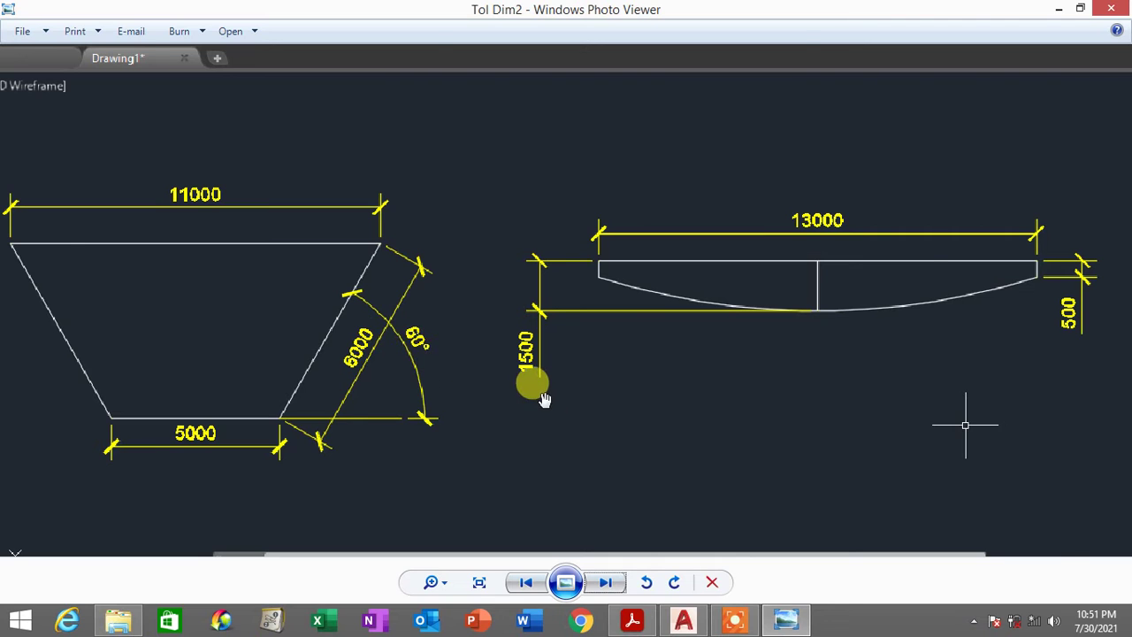
scroll(539, 390, down, 1)
scroll(663, 456, down, 1)
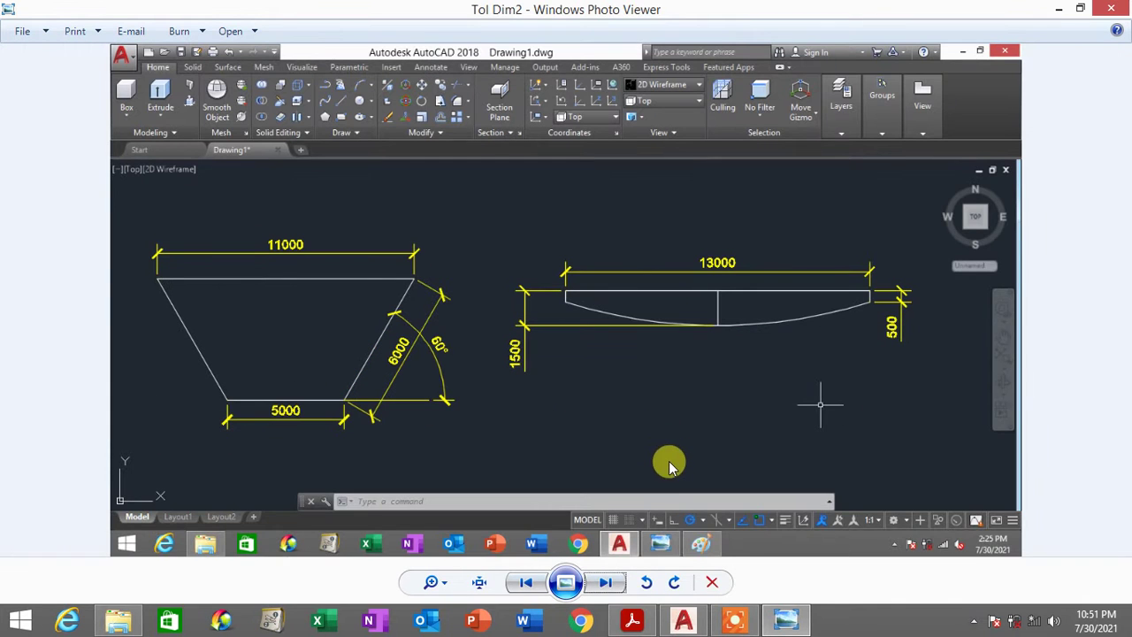
click(683, 619)
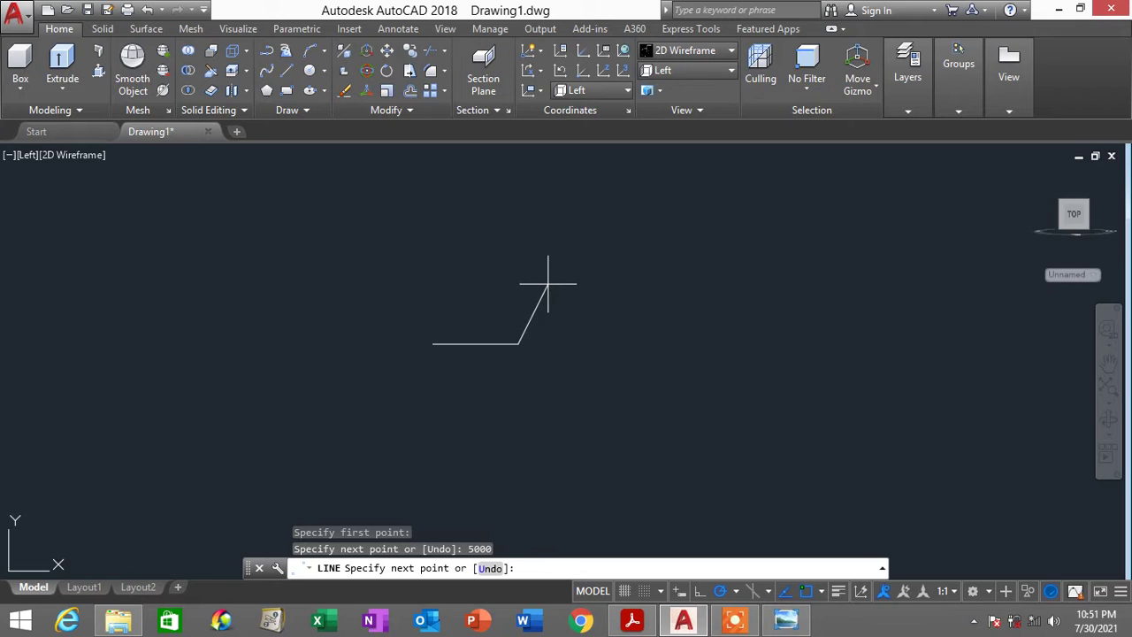
Draw the 6000 side at 60° with 6000<60, end LINE, and start MIRROR
text(6000<)
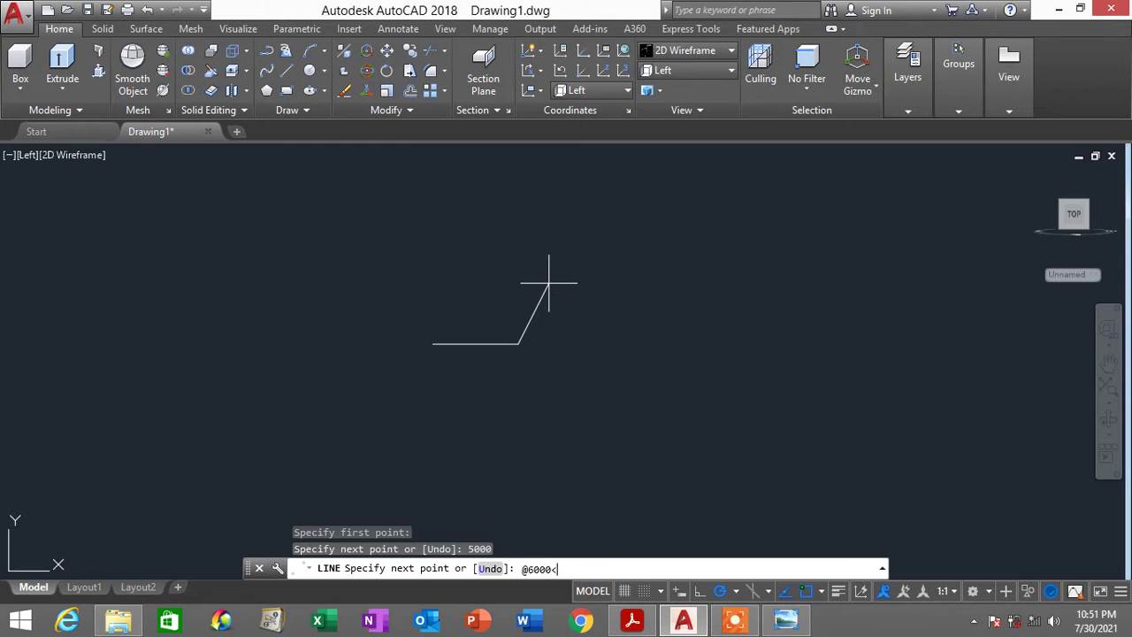
text(60)
key(Return)
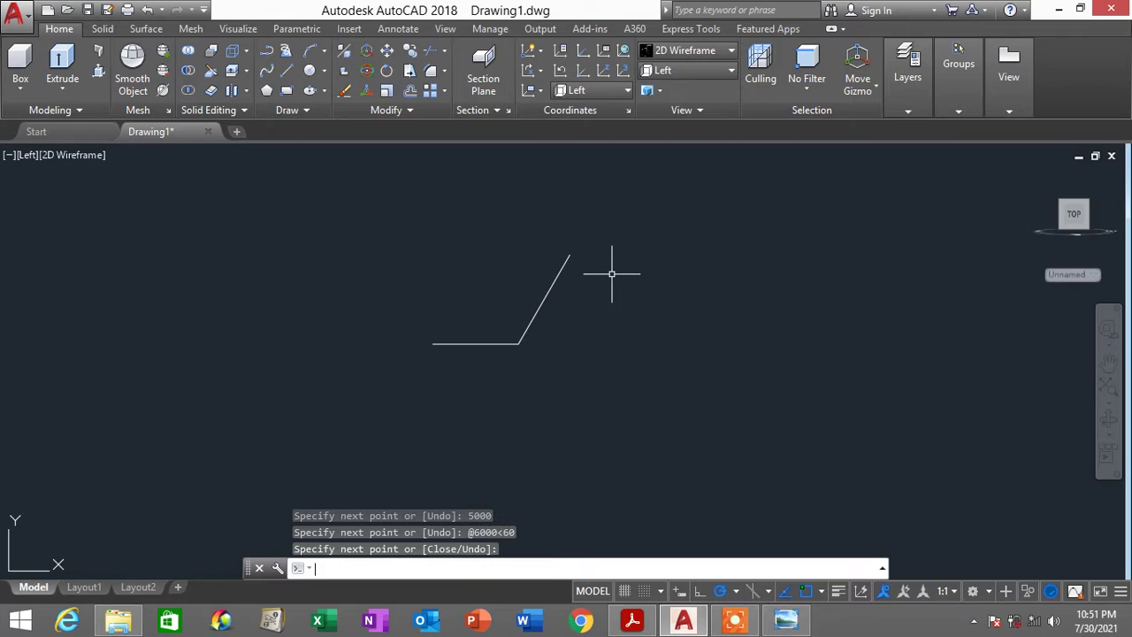
key(Return)
scroll(487, 328, up, 2)
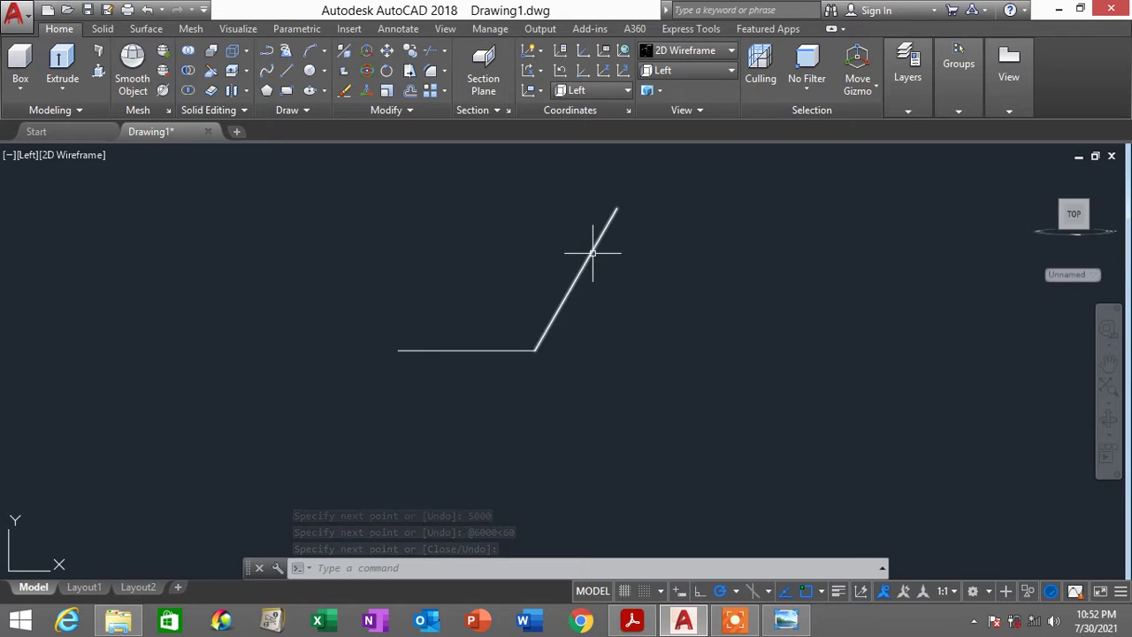
text(M)
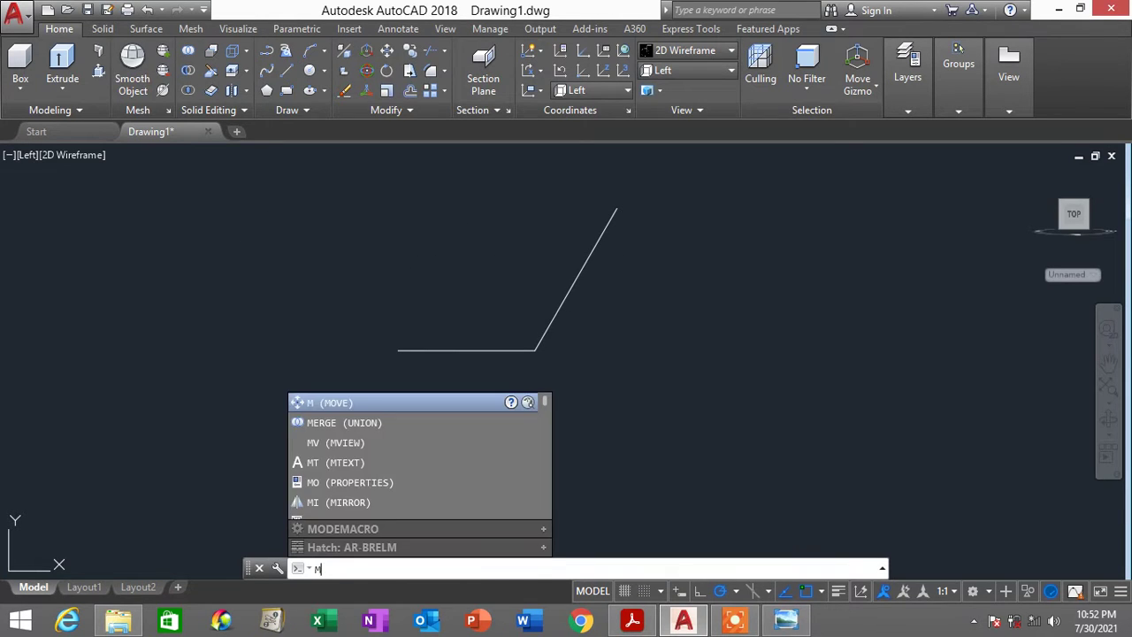
text(I)
key(Return)
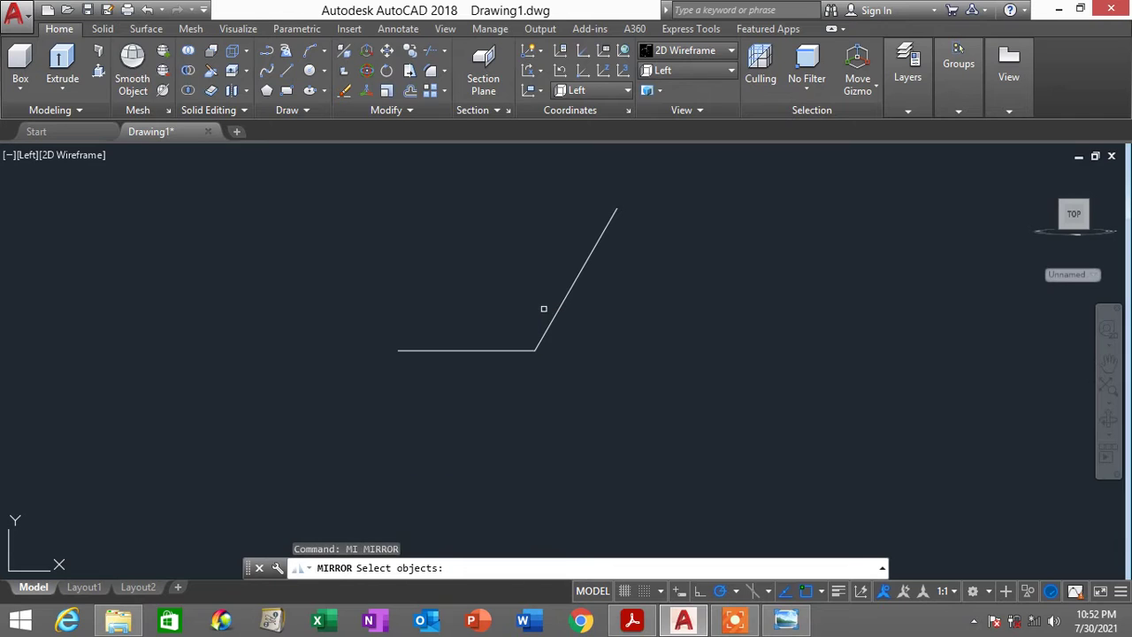
Mirror the slanted side about a vertical axis through the base midpoint, keeping the original
click(571, 286)
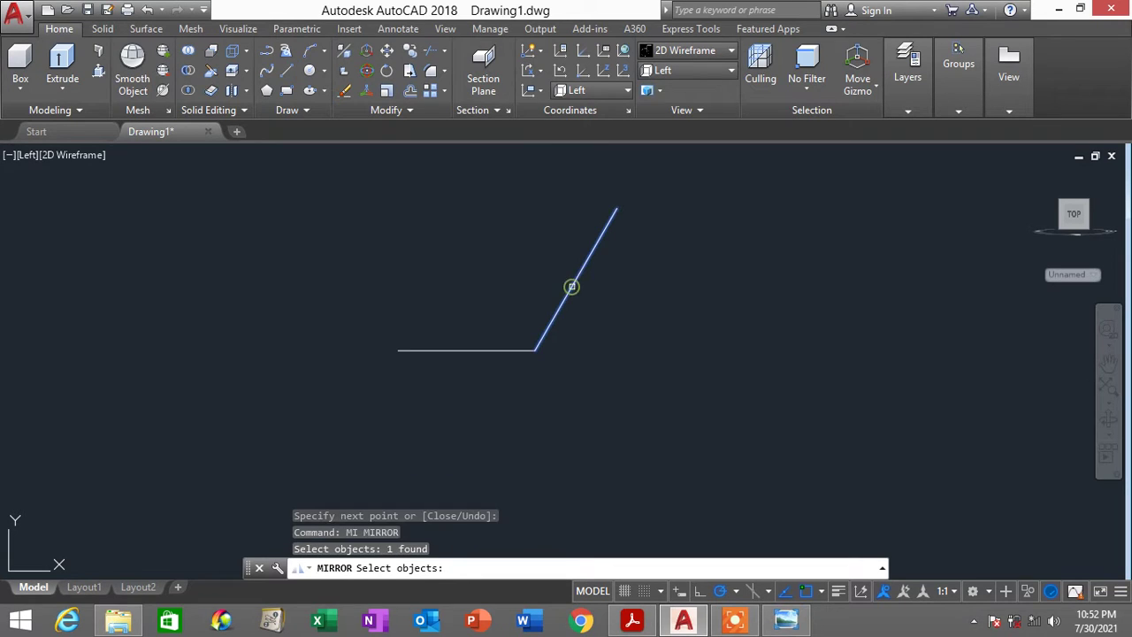
key(Return)
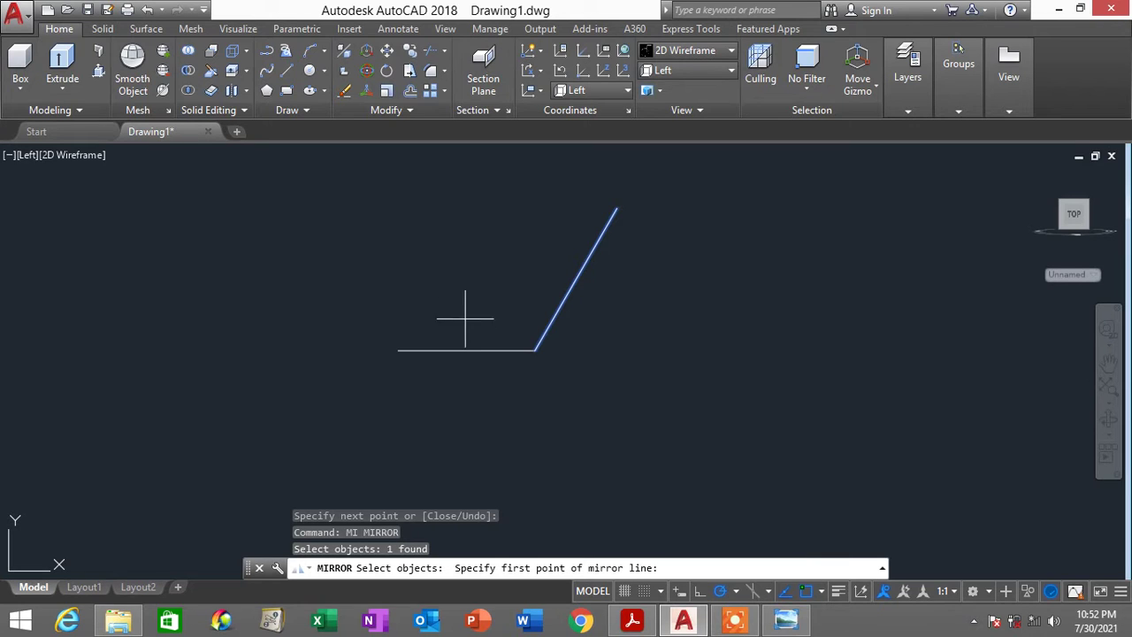
click(465, 346)
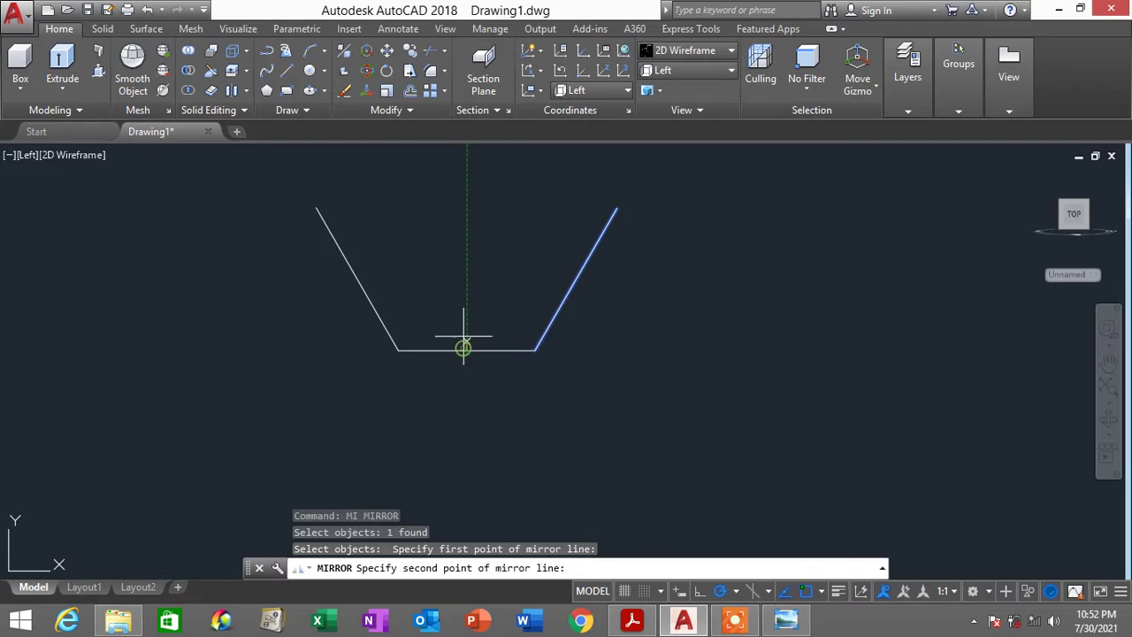
click(465, 277)
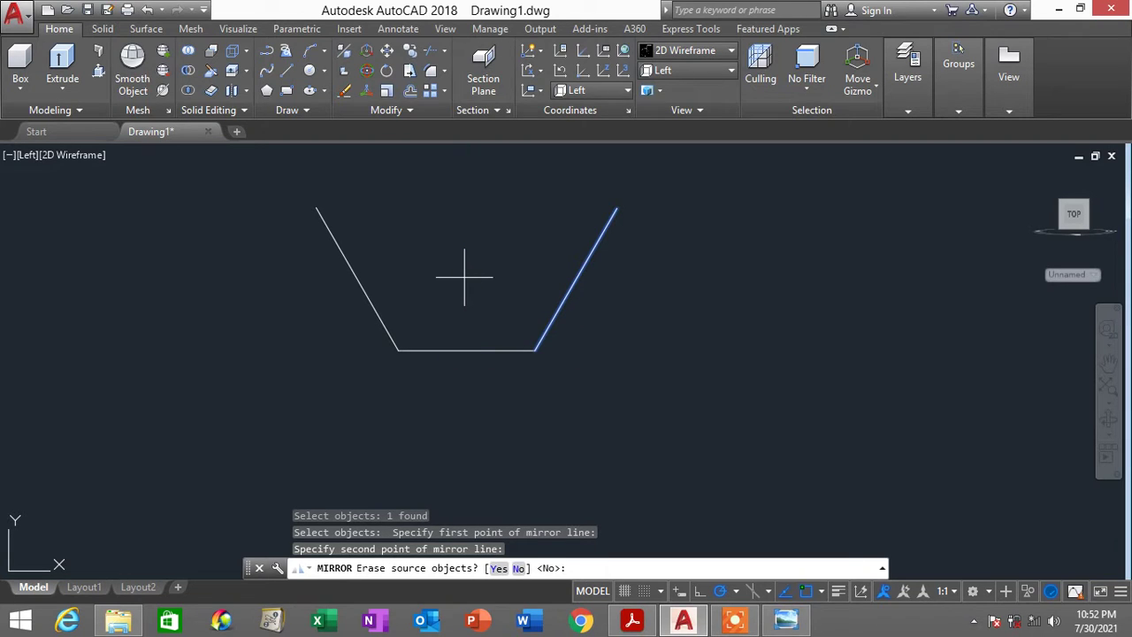
key(Return)
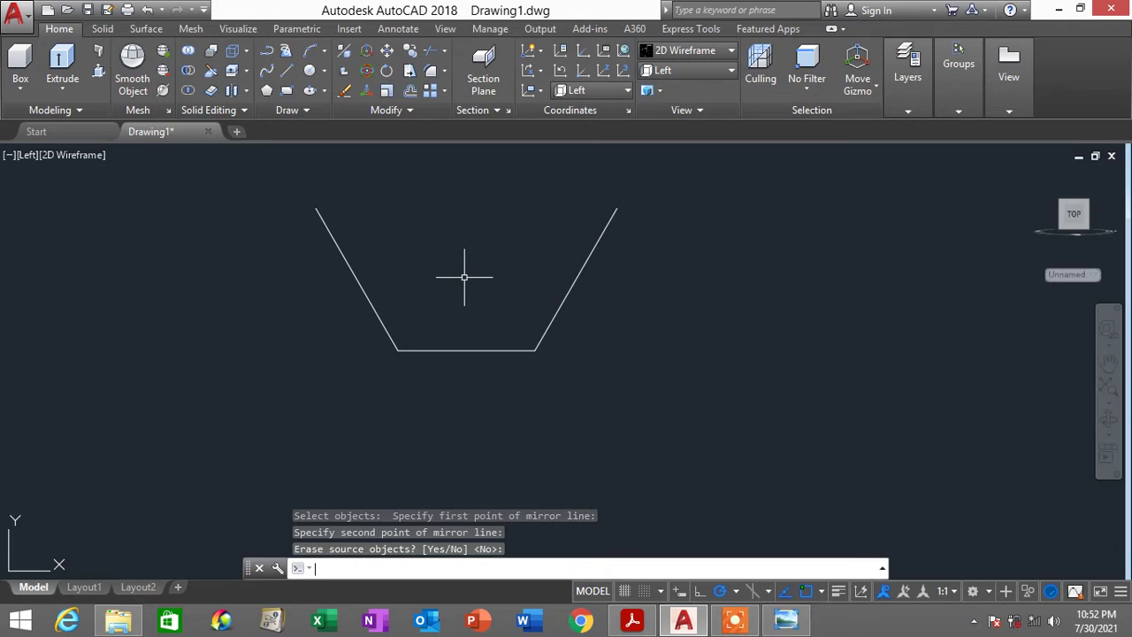
Draw the top line joining the two sides' upper endpoints
click(288, 68)
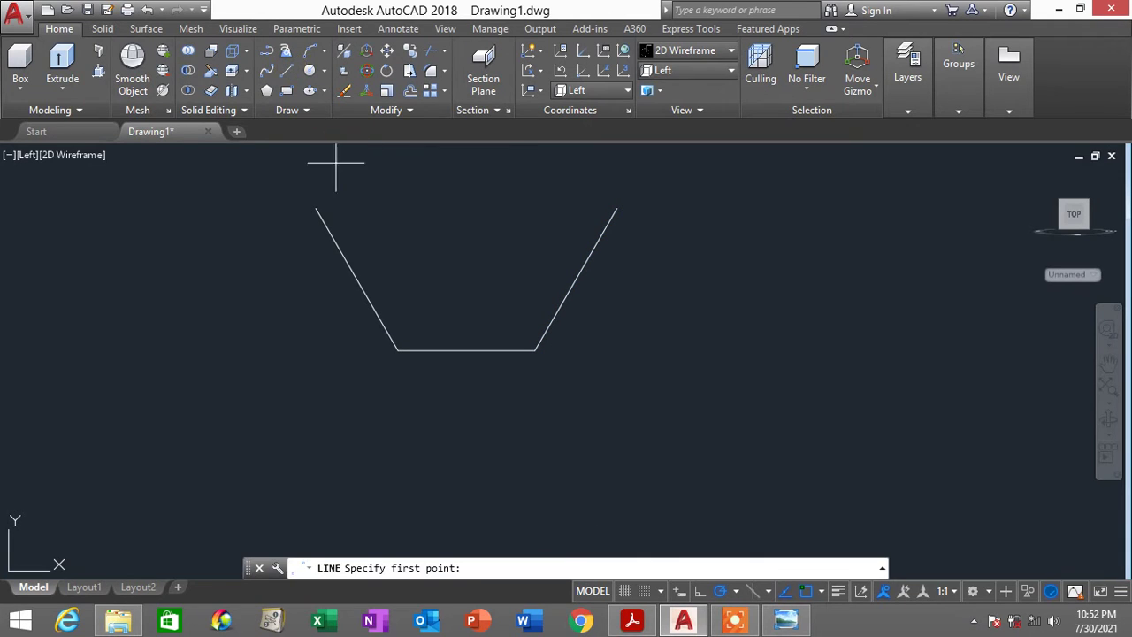
click(315, 208)
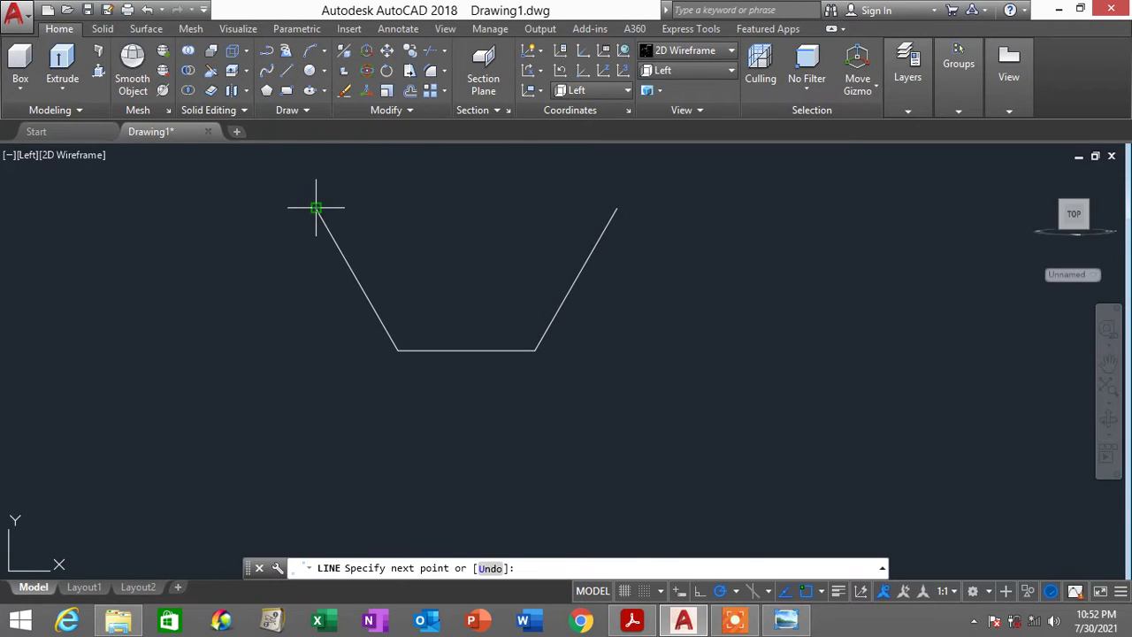
click(617, 208)
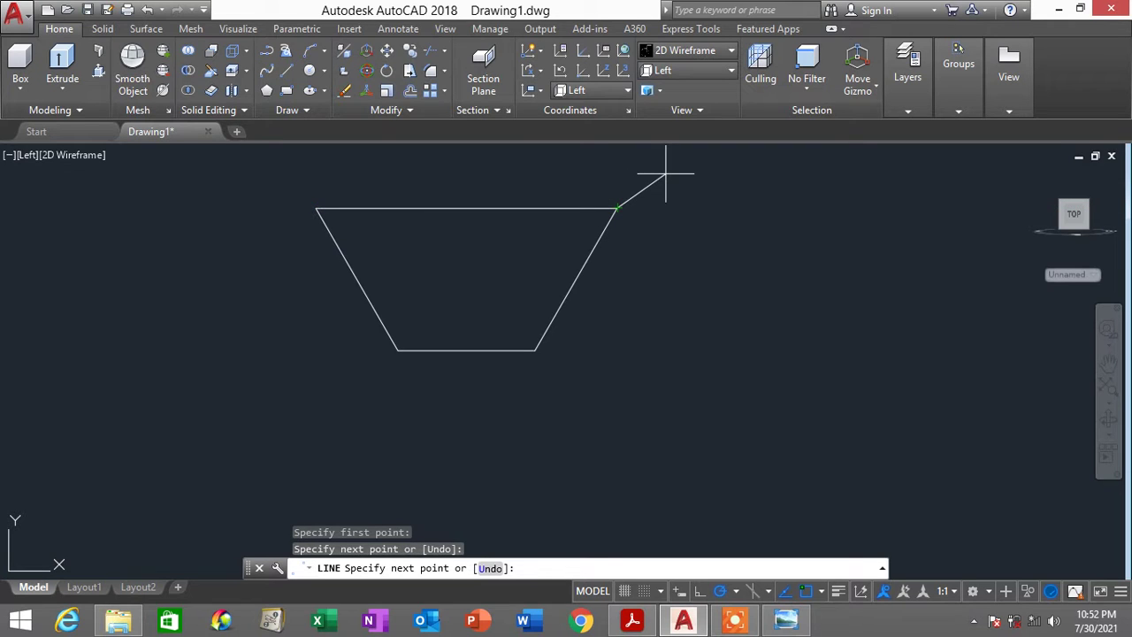
key(Escape)
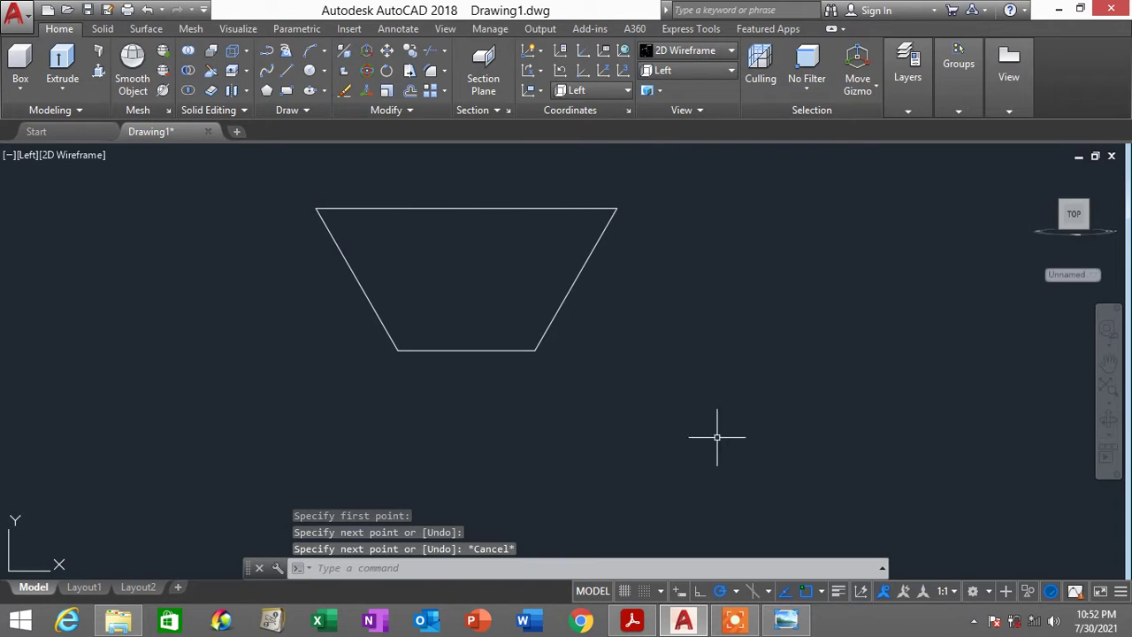
Review Tol Dim1 with its Extrude 44000 and 46000 notes, then go back to AutoCAD
click(785, 619)
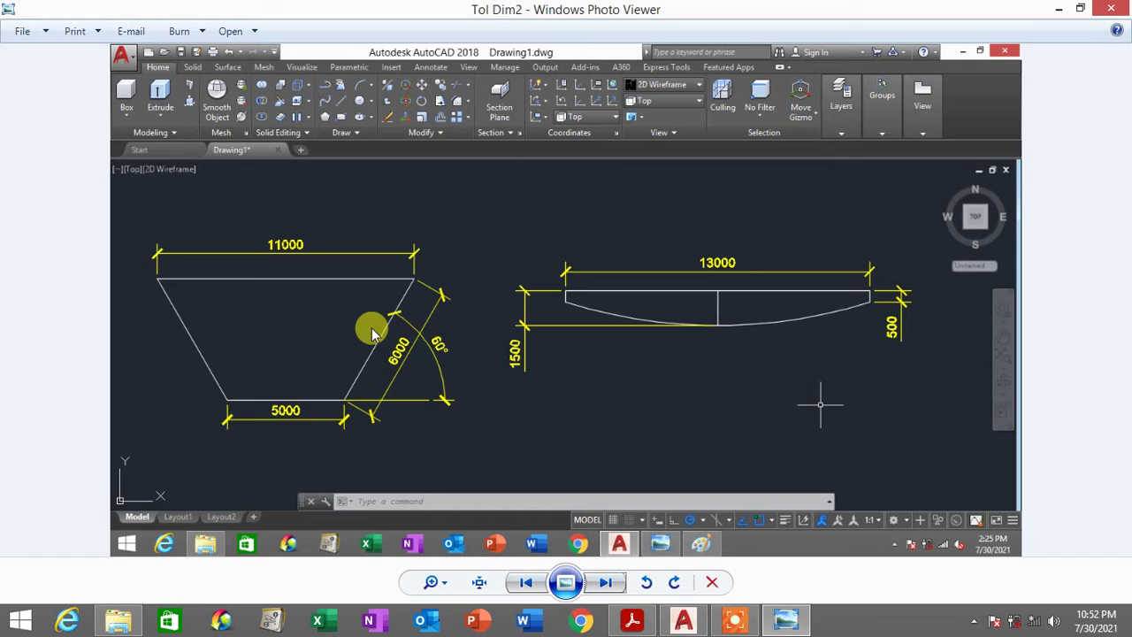
click(527, 586)
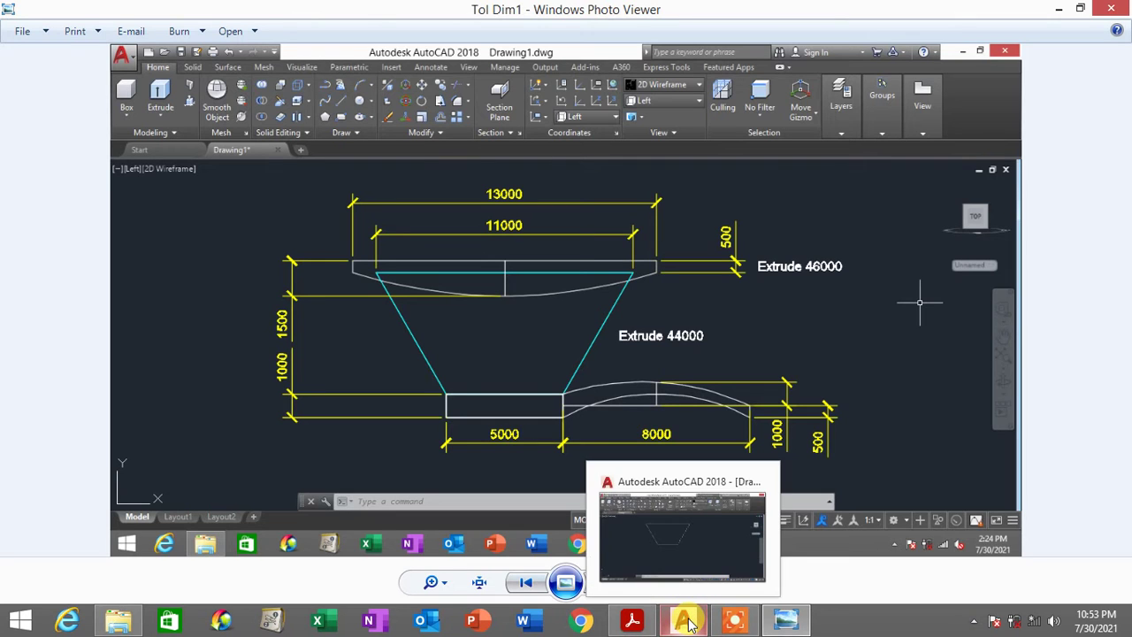
click(681, 557)
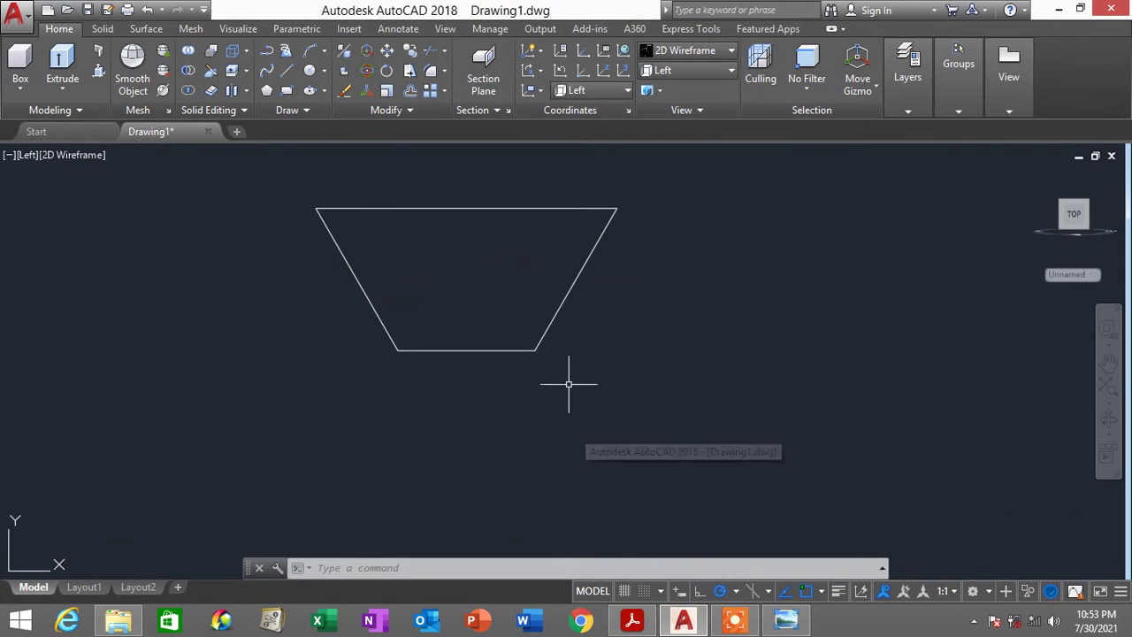
Switch to Top, then SE Isometric view, and pan and zoom onto the trapezoid
click(684, 71)
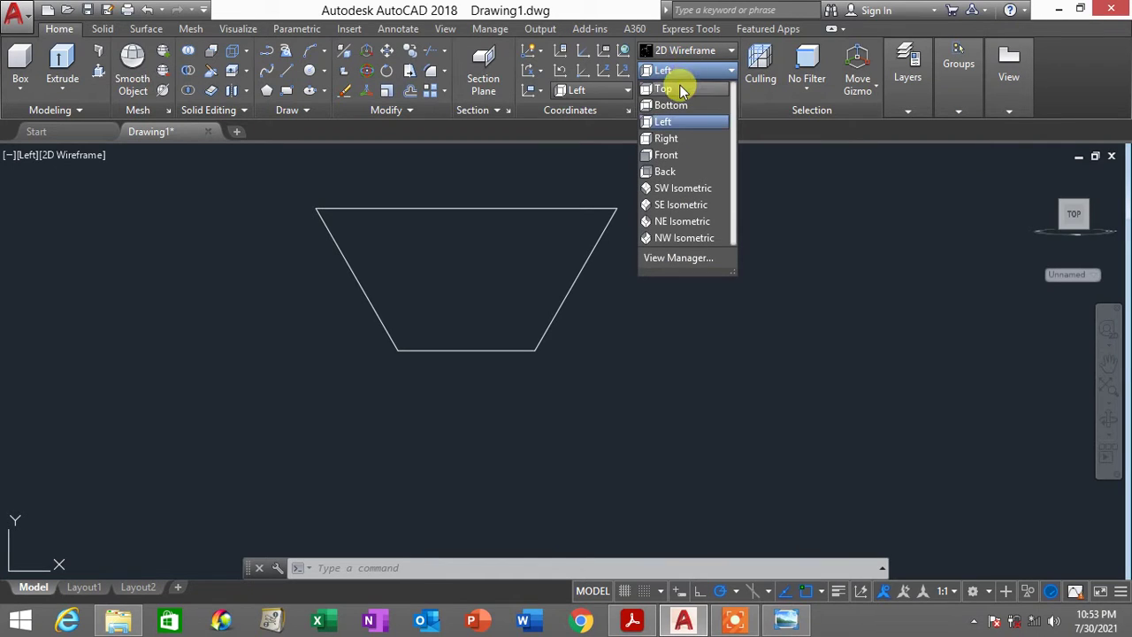
click(683, 90)
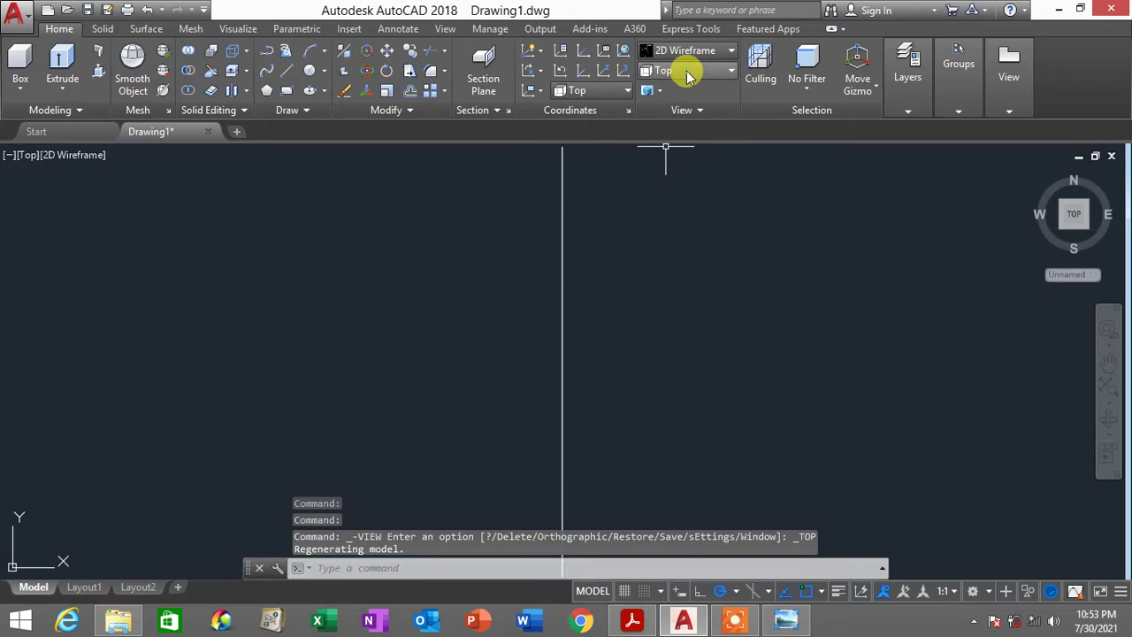
click(687, 72)
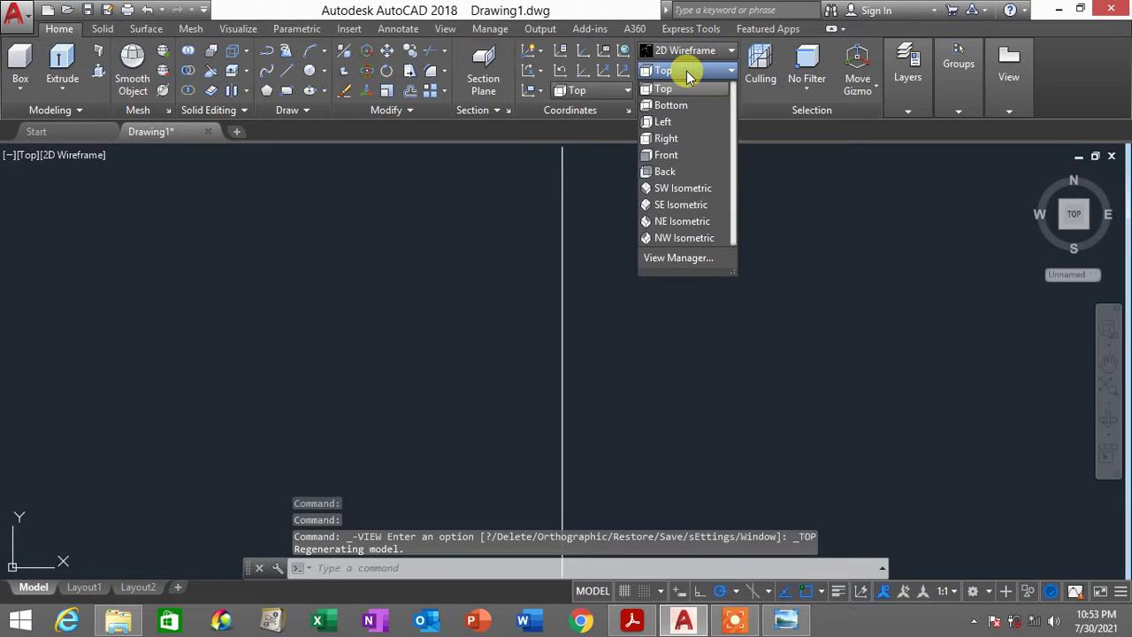
click(681, 204)
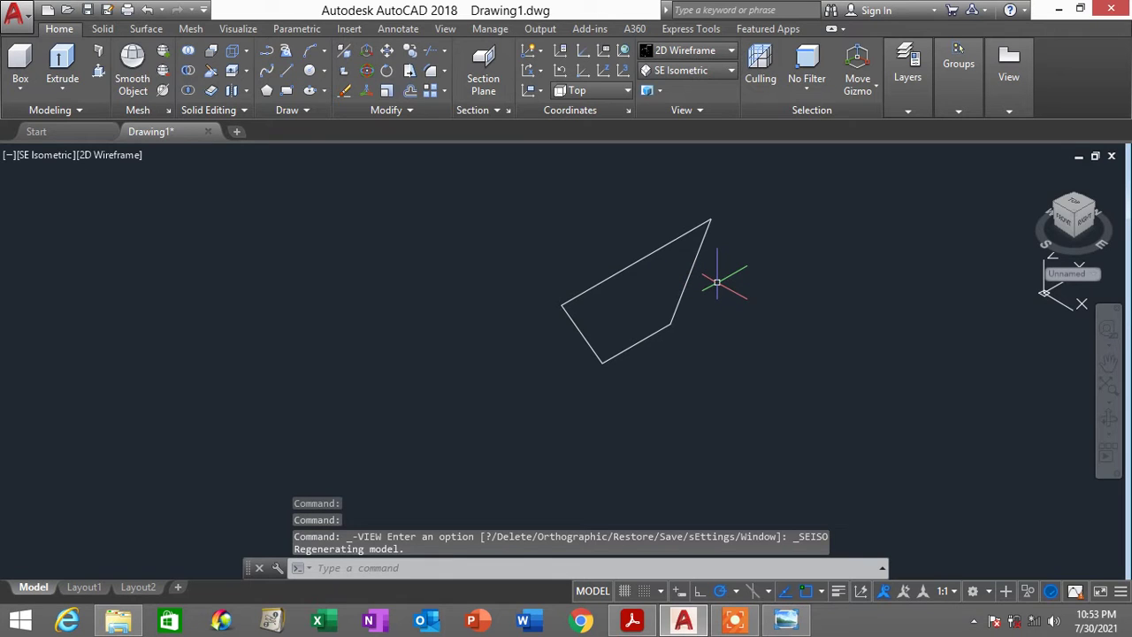
middle_drag(757, 278, 690, 263)
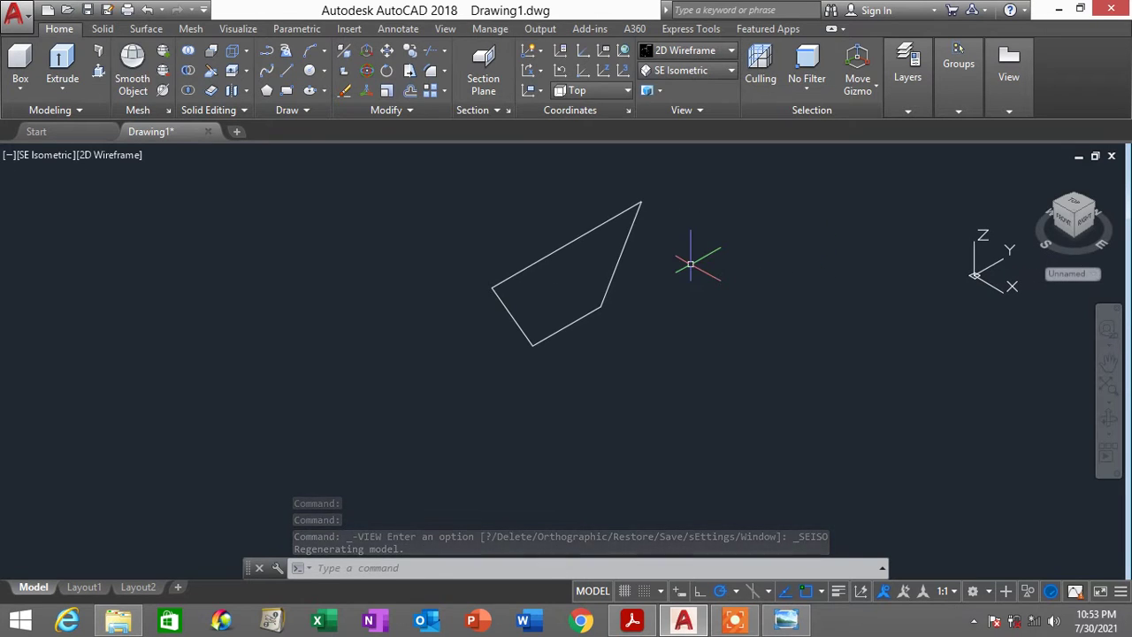
scroll(694, 259, up, 2)
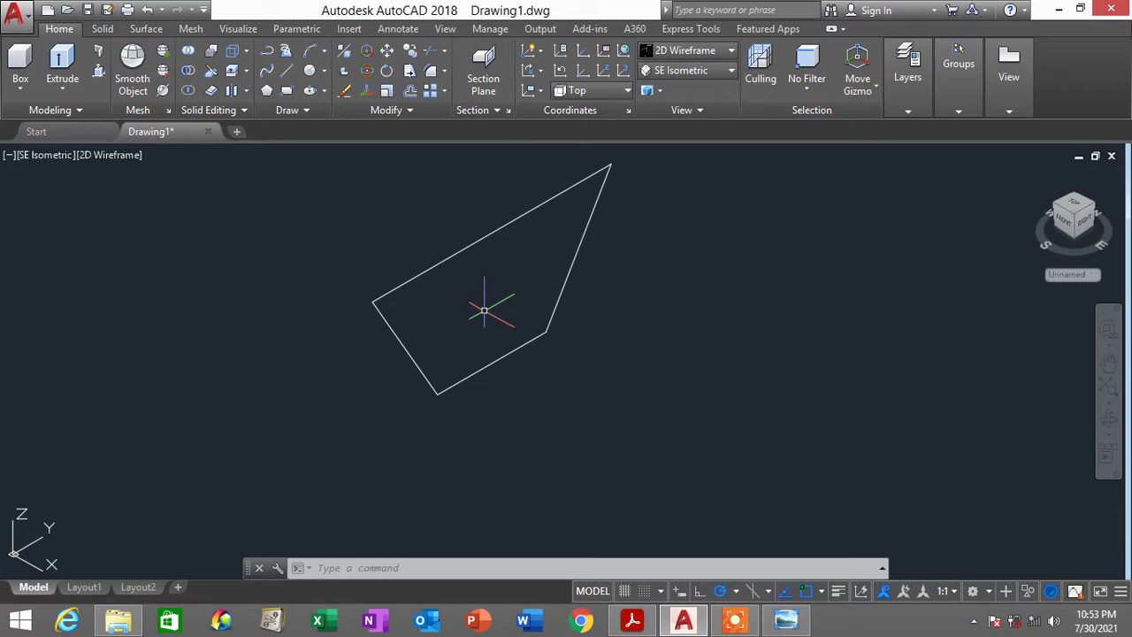
Define a 3-point UCS: origin at the bottom corner, X along the bottom edge, XY on the outline
text(ucs)
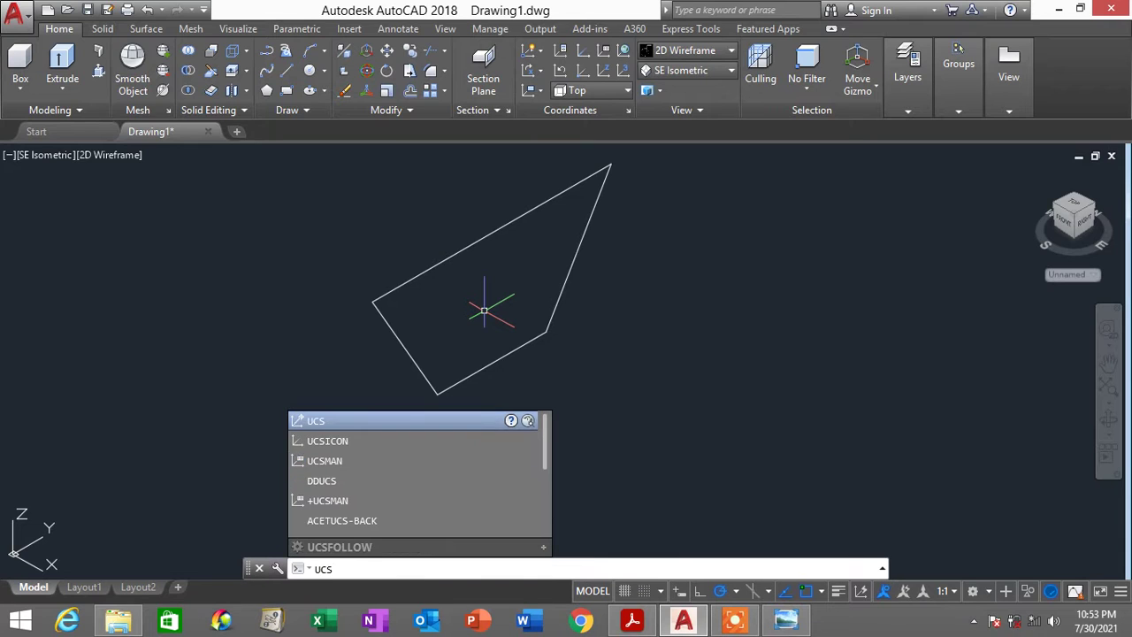
key(Return)
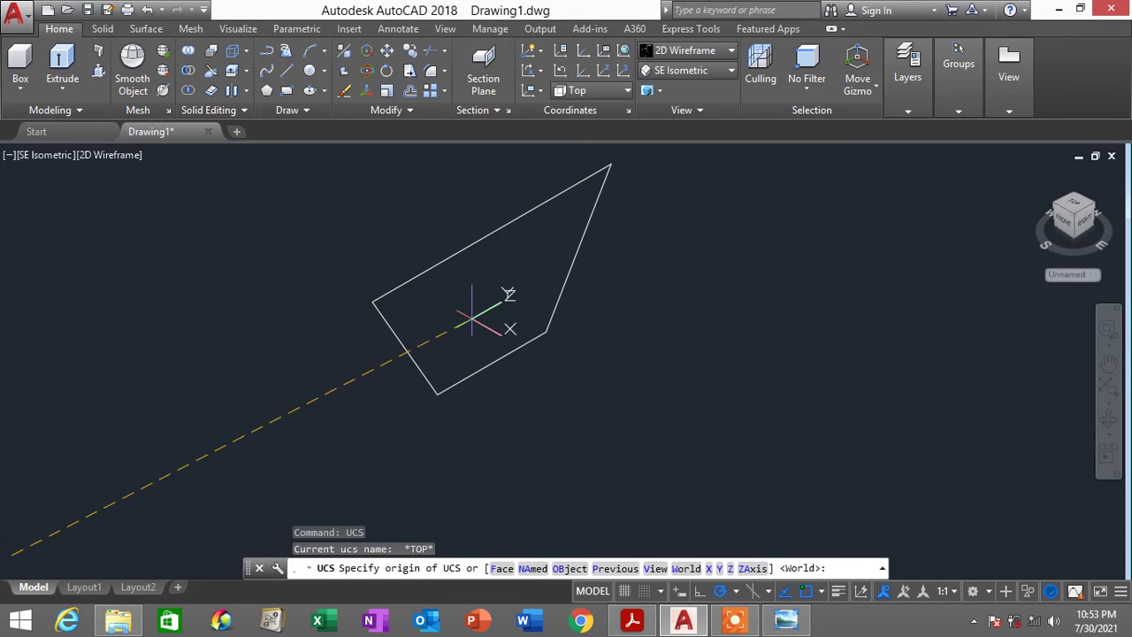
click(436, 391)
click(546, 331)
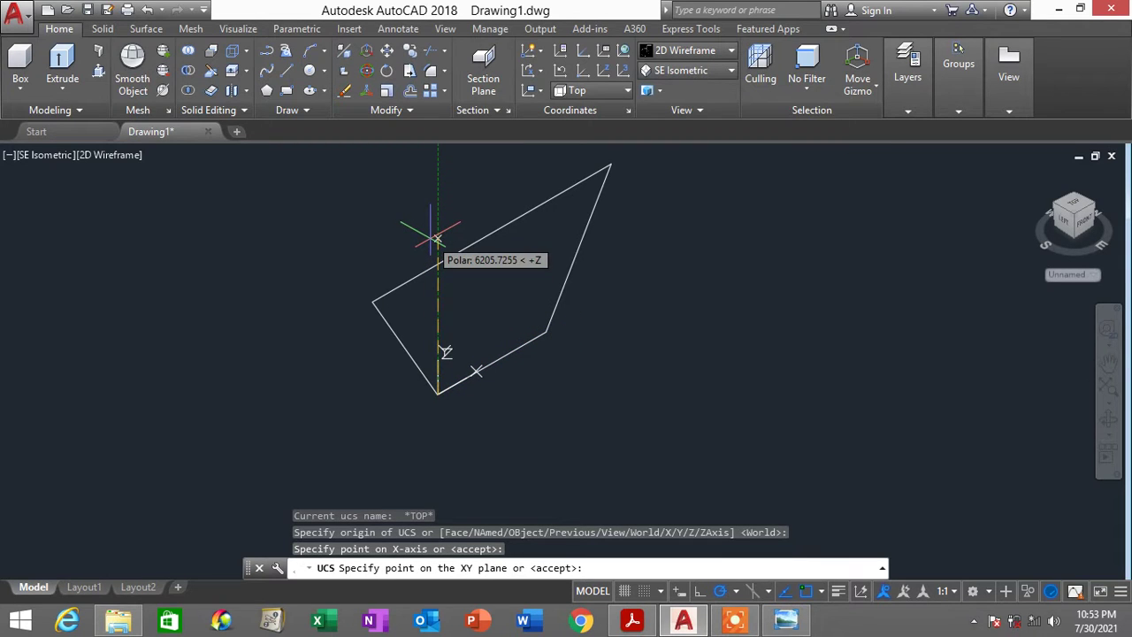
click(435, 239)
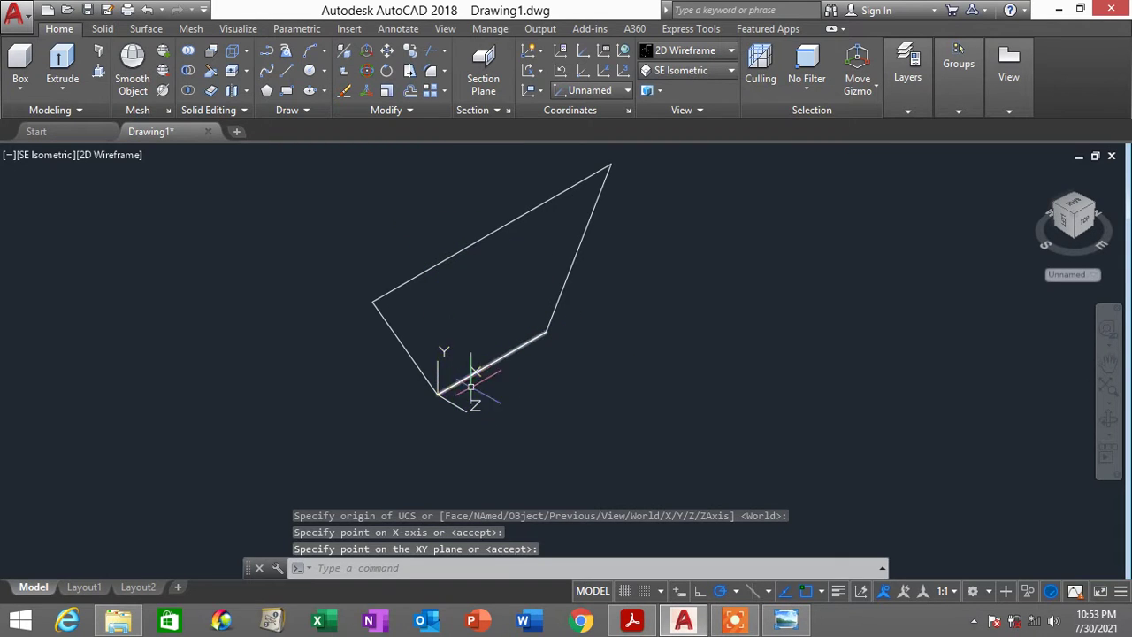
scroll(474, 297, down, 1)
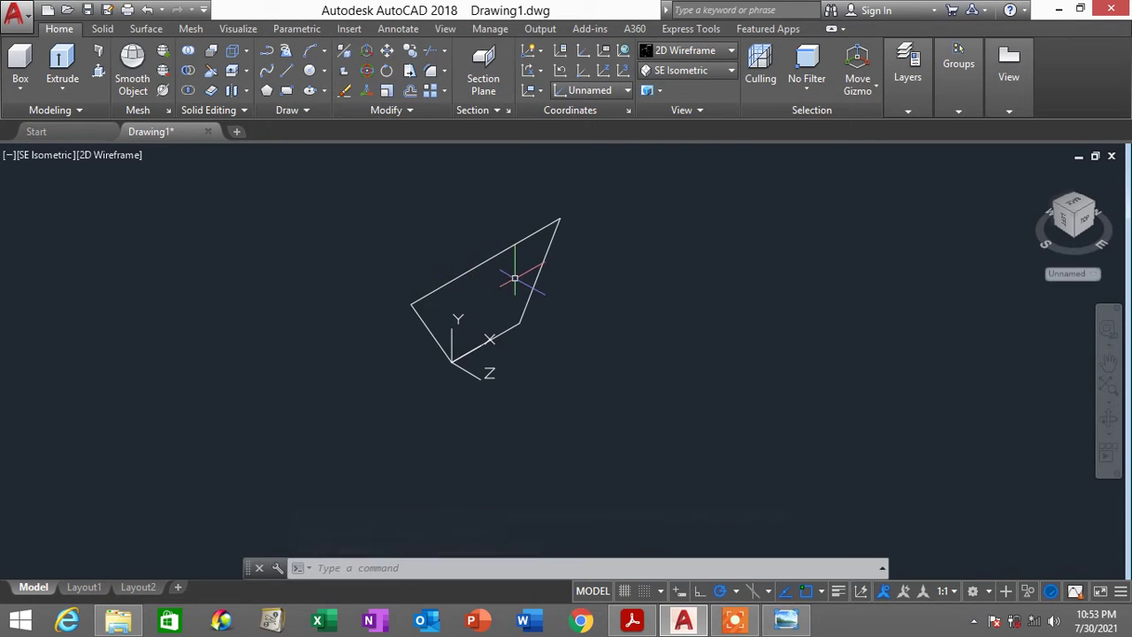
text(P)
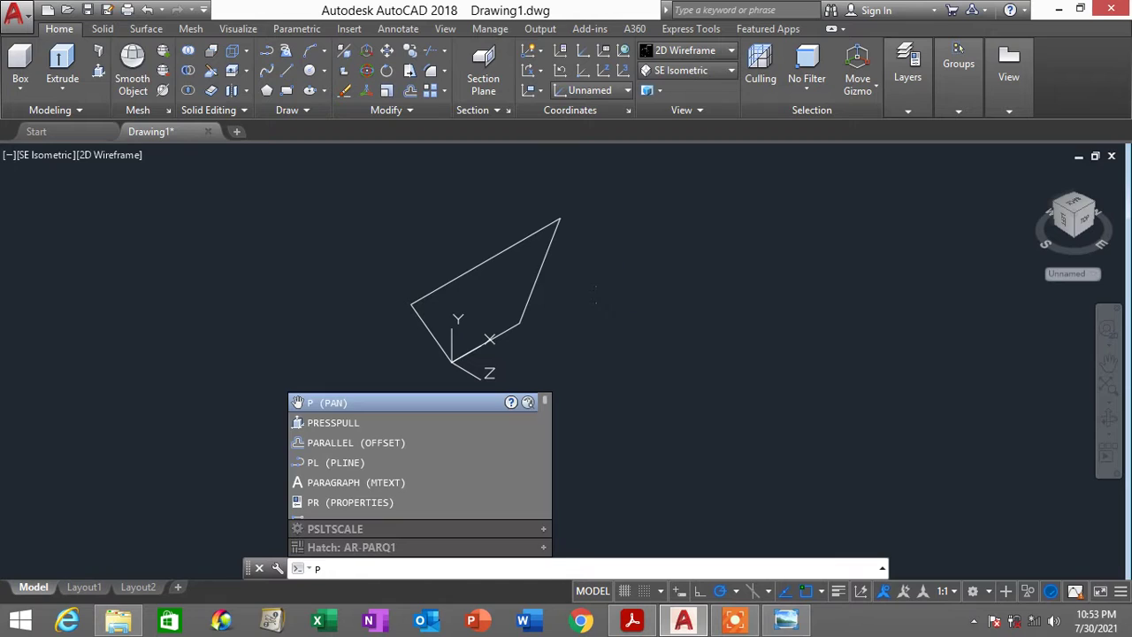
text(RESS)
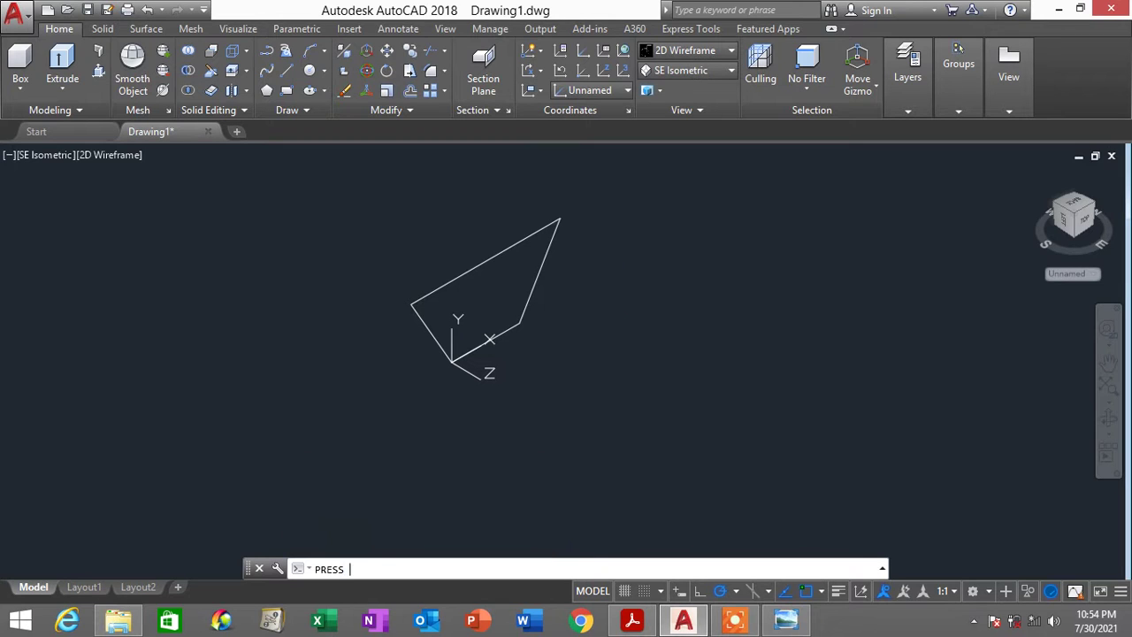
Press-pull the trapezoid region 44000 units deep, checking the reference drawing for the depth
key(Return)
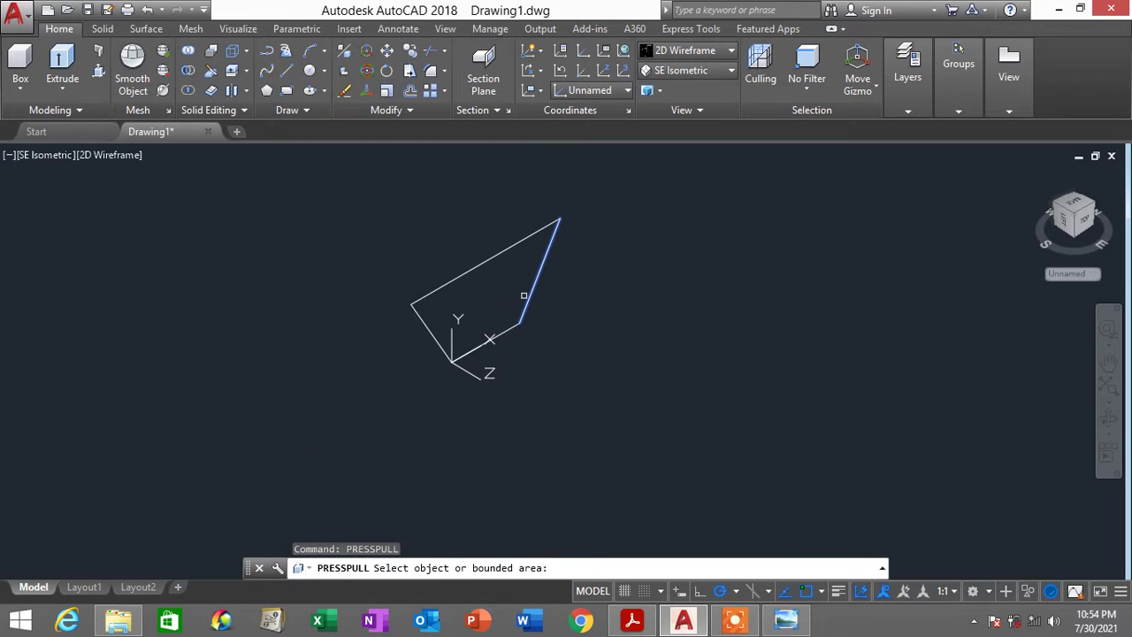
click(464, 295)
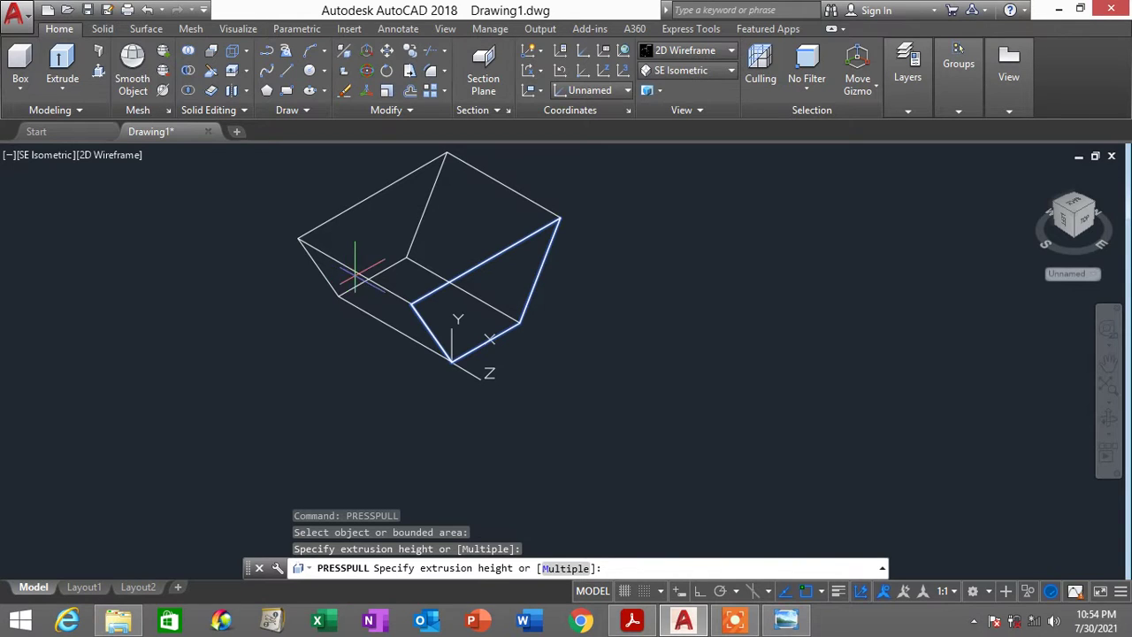
click(790, 623)
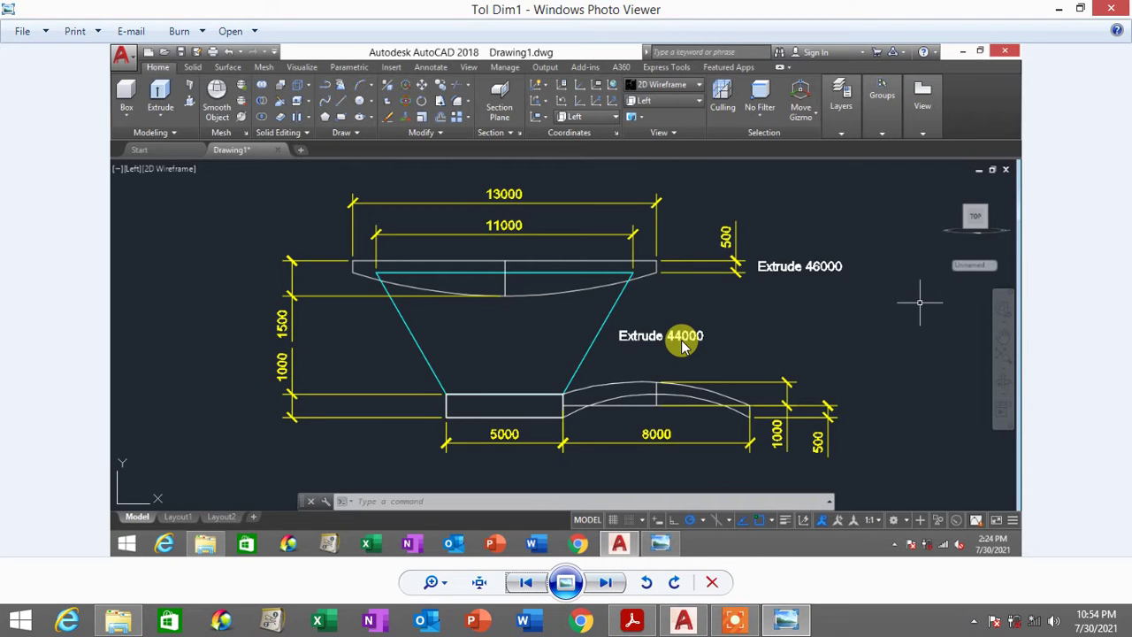
click(788, 619)
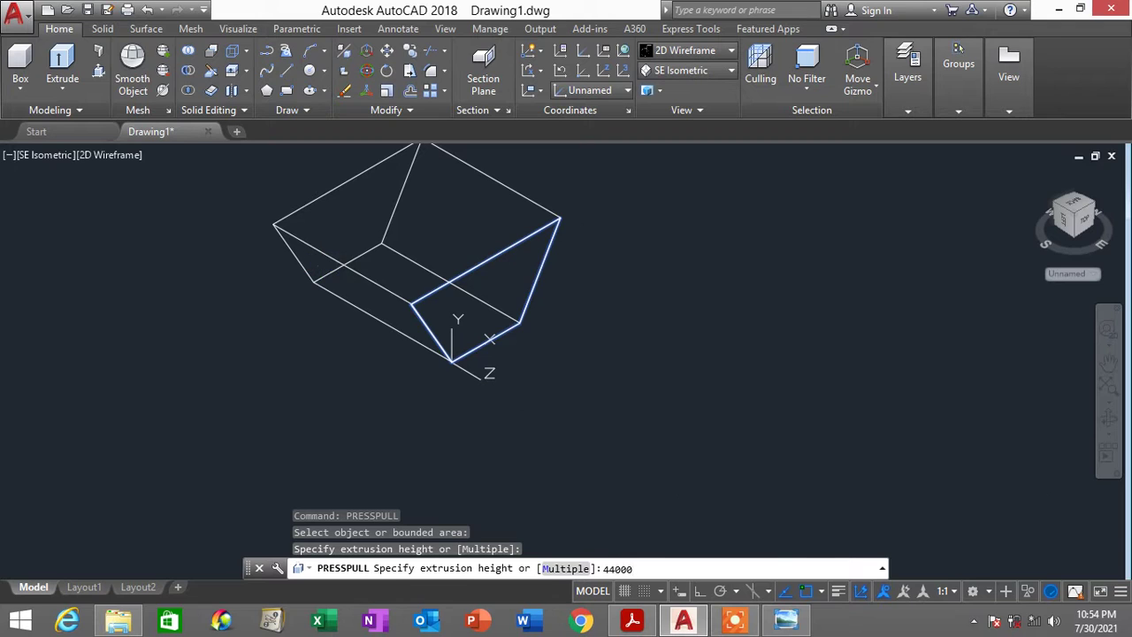
key(Return)
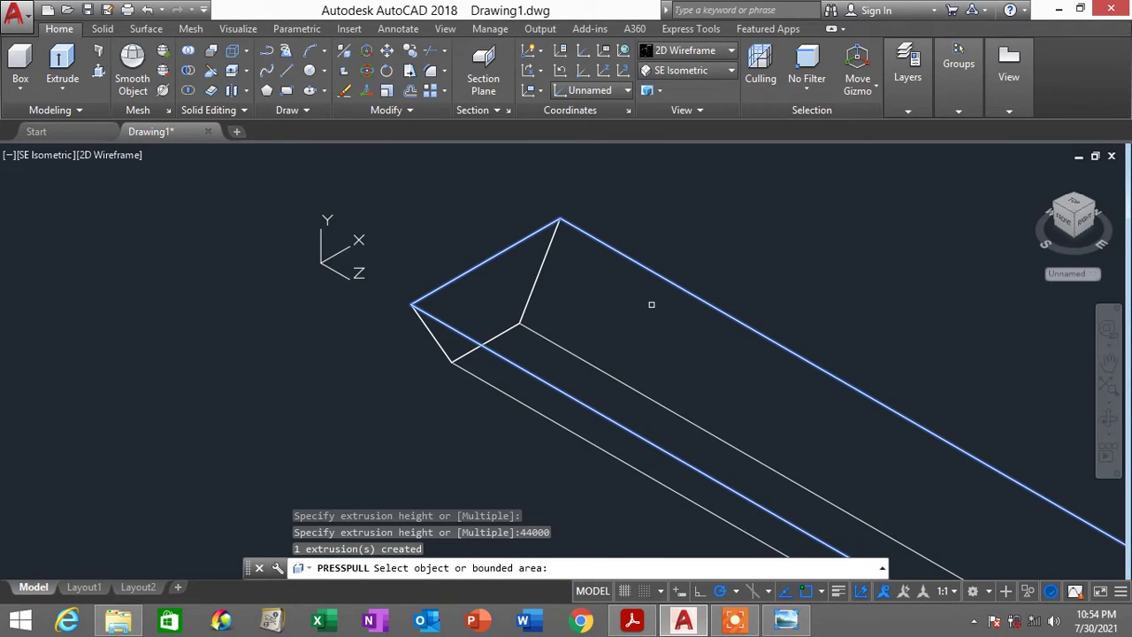
key(Escape)
Switch the visual style to Conceptual
scroll(652, 301, down, 5)
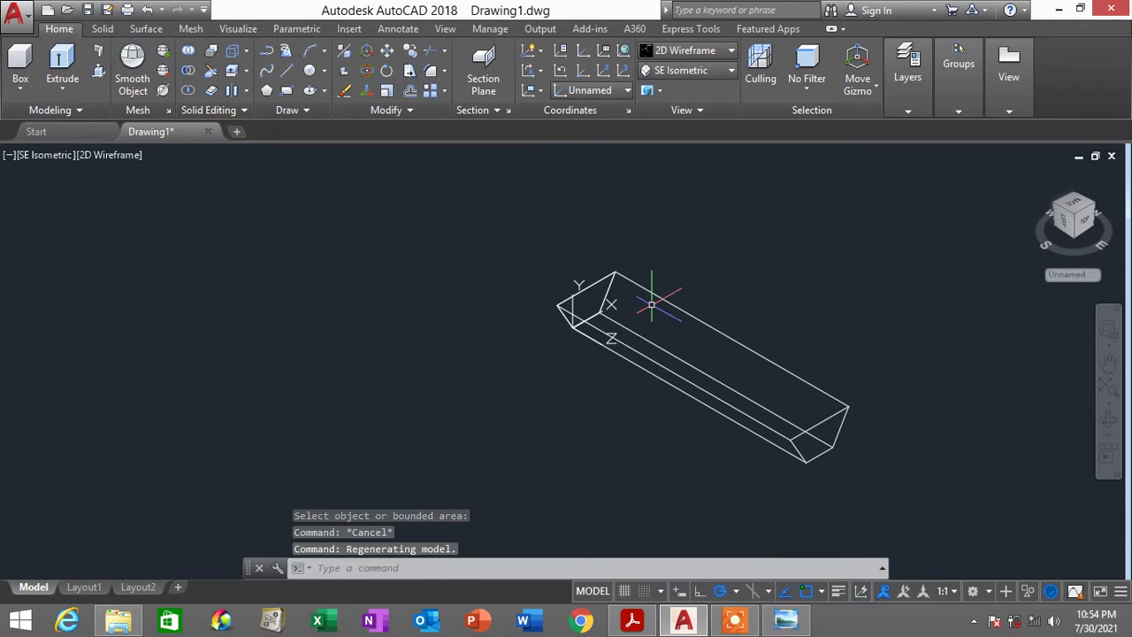
scroll(725, 387, up, 3)
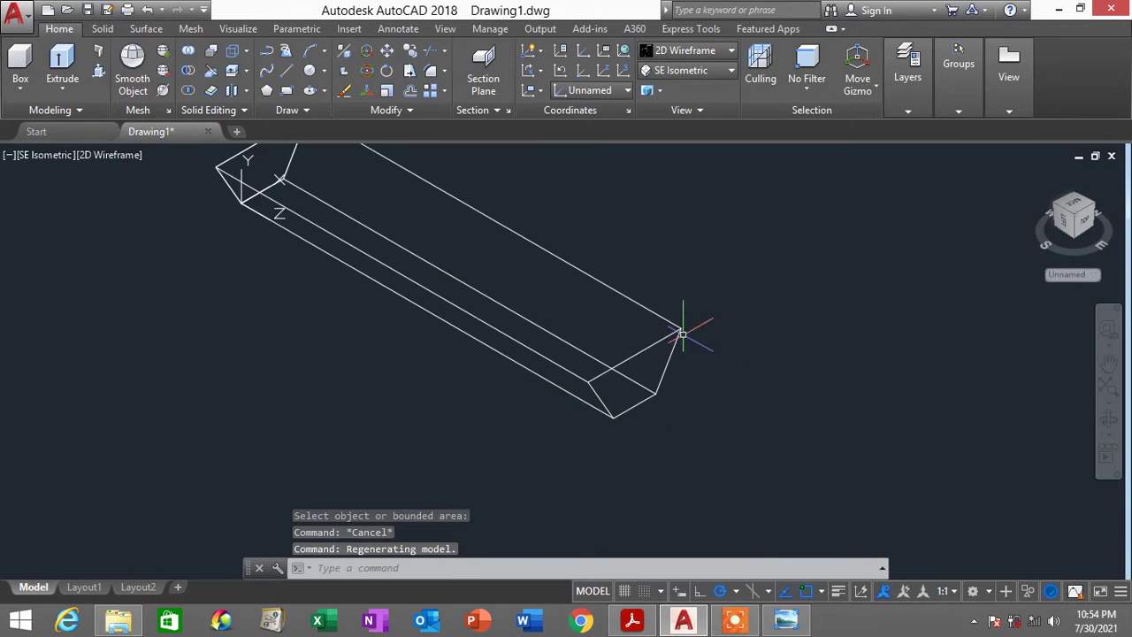
click(697, 50)
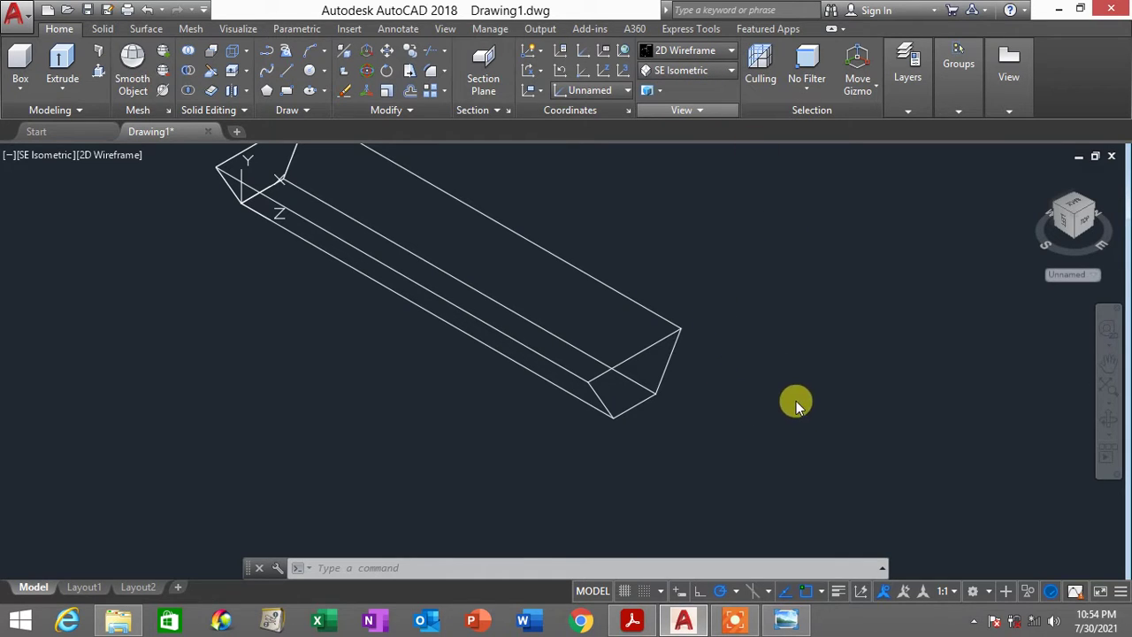
Check the dimensioned reference image and the toll building PDF, then return to the model
click(786, 618)
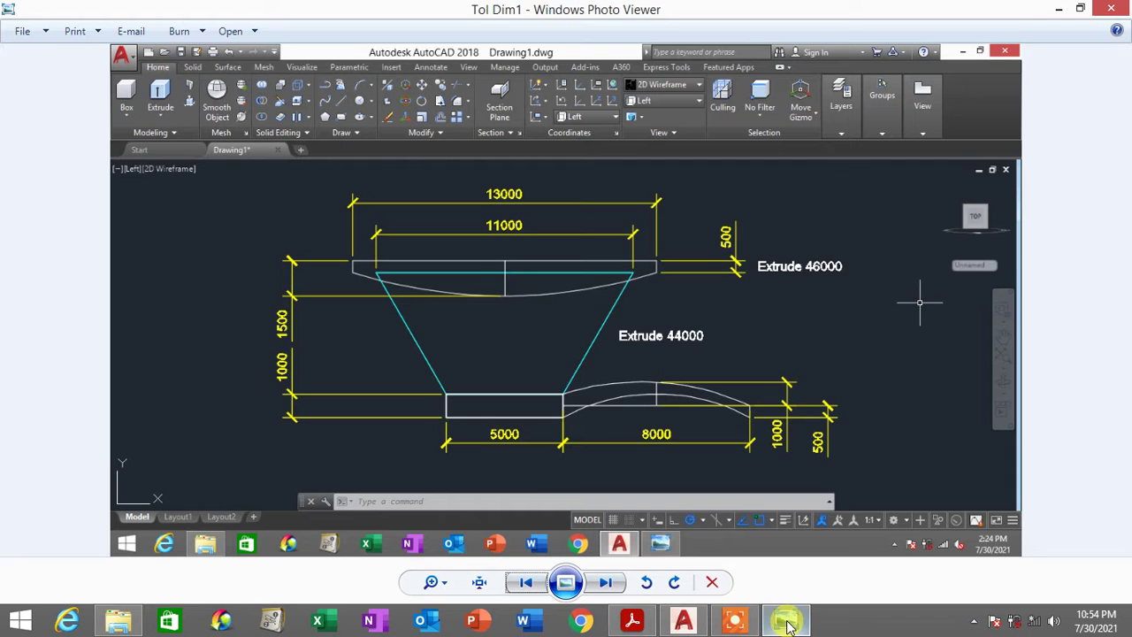
click(786, 623)
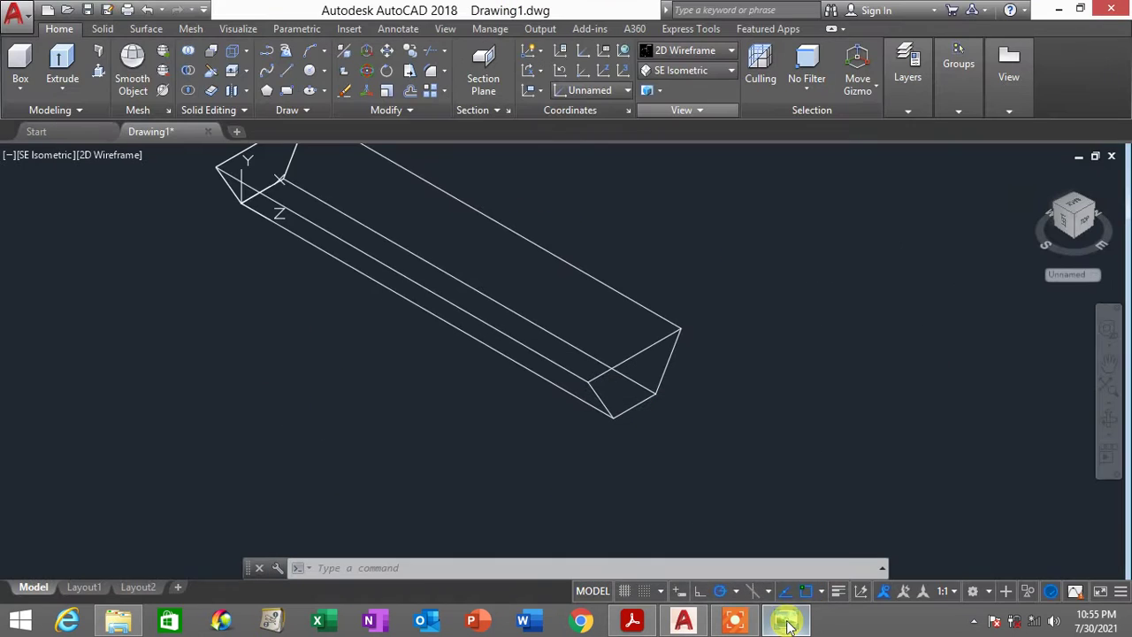
click(631, 619)
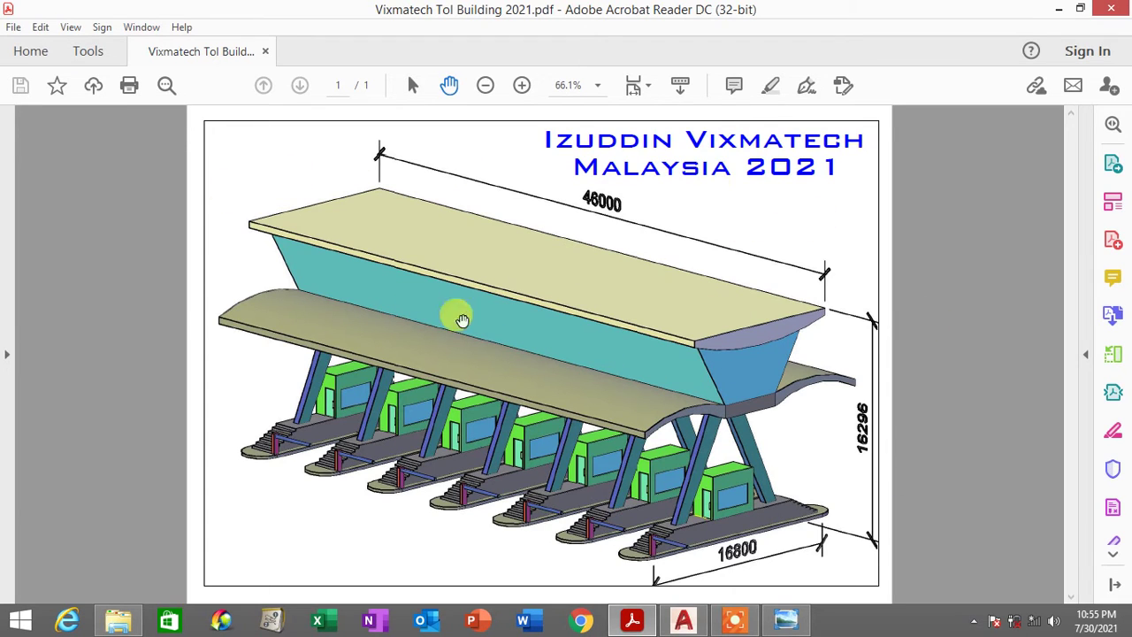
click(684, 619)
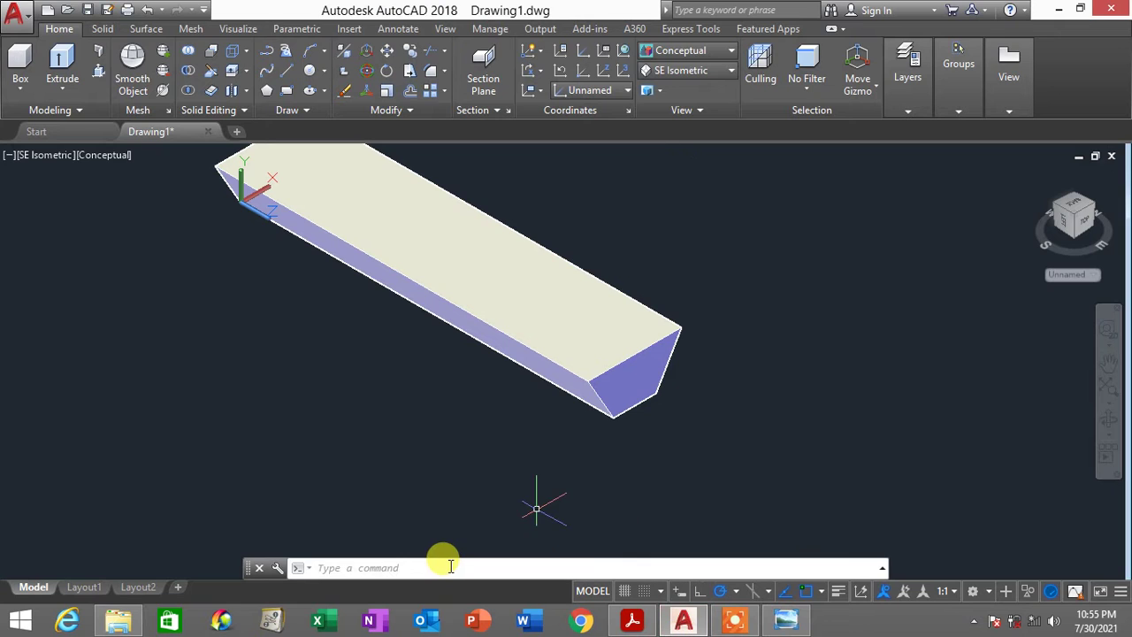
Orbit the shaded trapezoid solid to a new angle and zoom in on its end
scroll(549, 387, down, 3)
scroll(629, 347, up, 2)
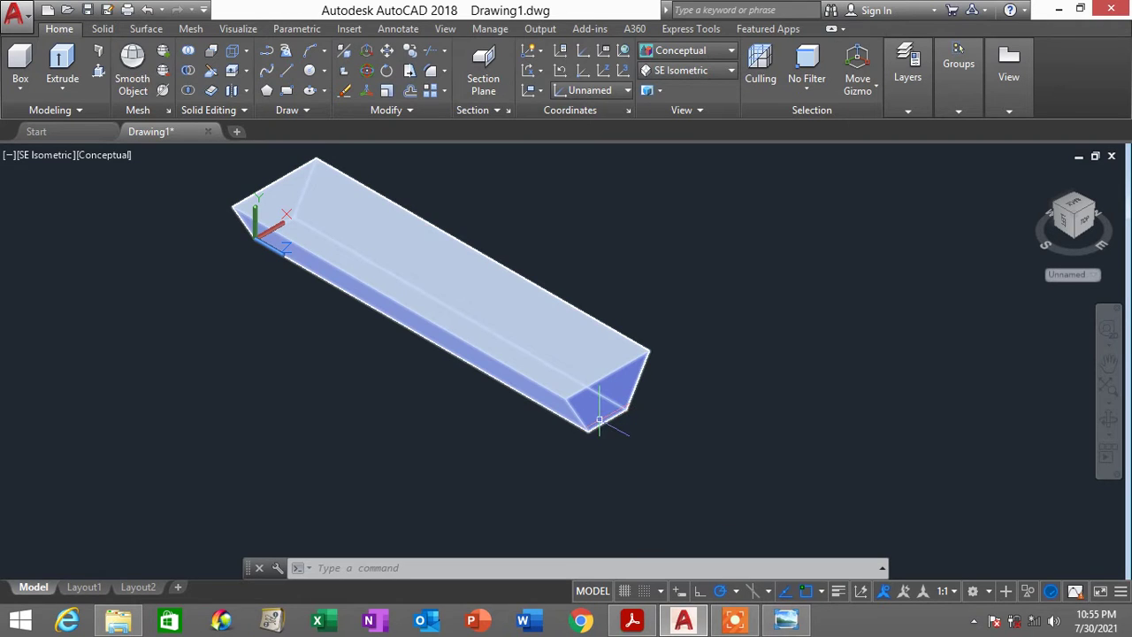
shift+middle_drag(599, 396, 599, 396)
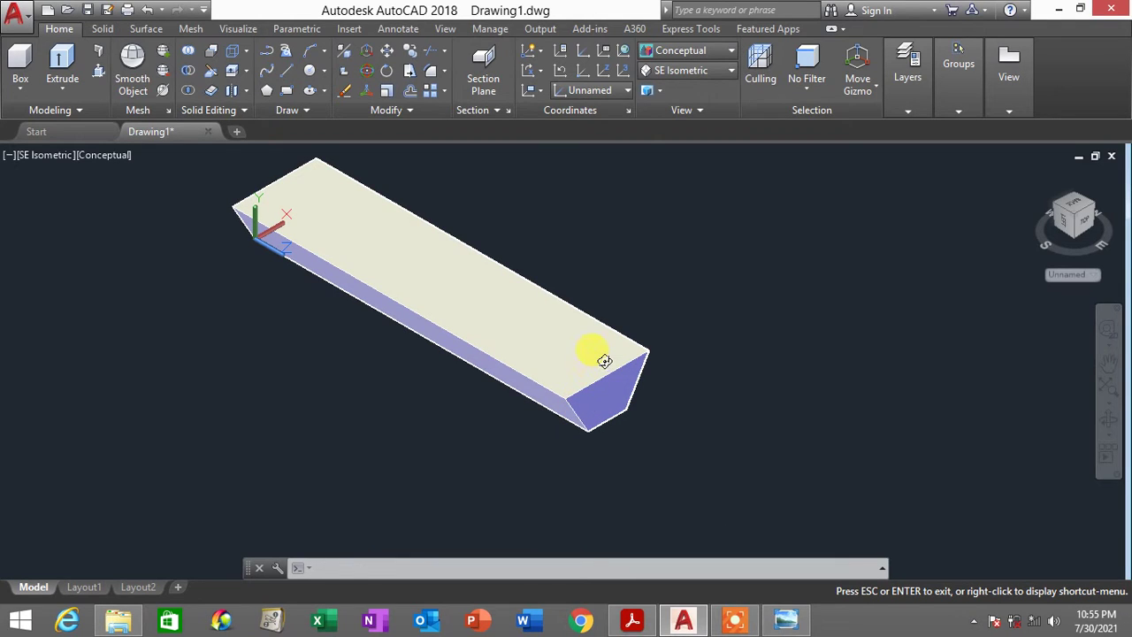
shift+middle_drag(513, 403, 610, 364)
scroll(662, 316, down, 2)
scroll(602, 302, up, 4)
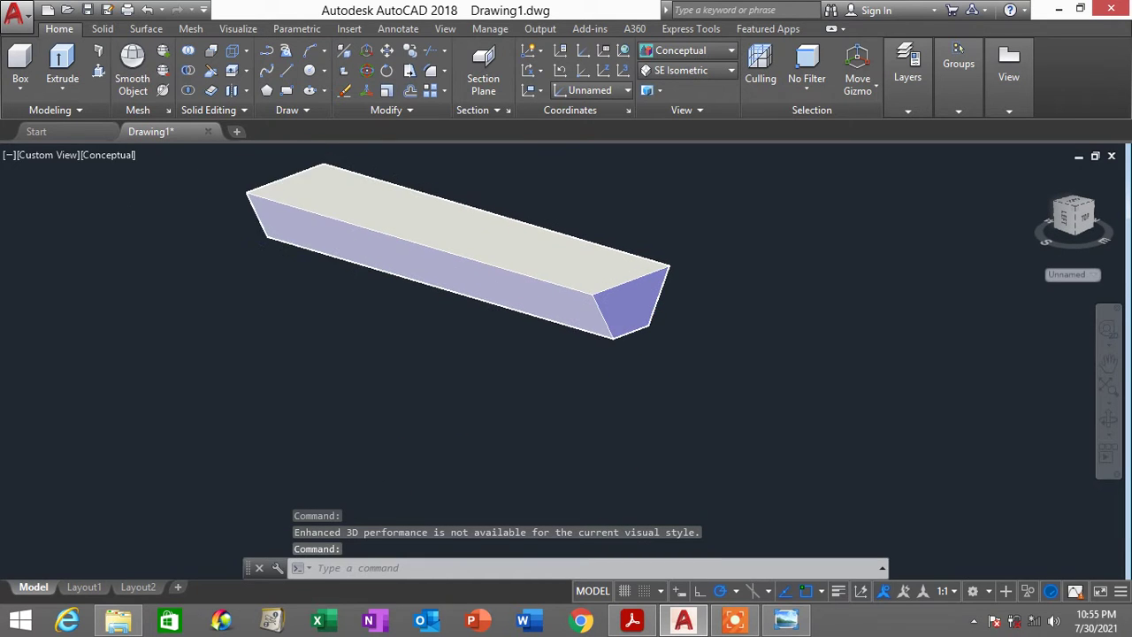
Change the beam solid's colour from ByLayer to Cyan in Properties
click(602, 301)
right_click(791, 326)
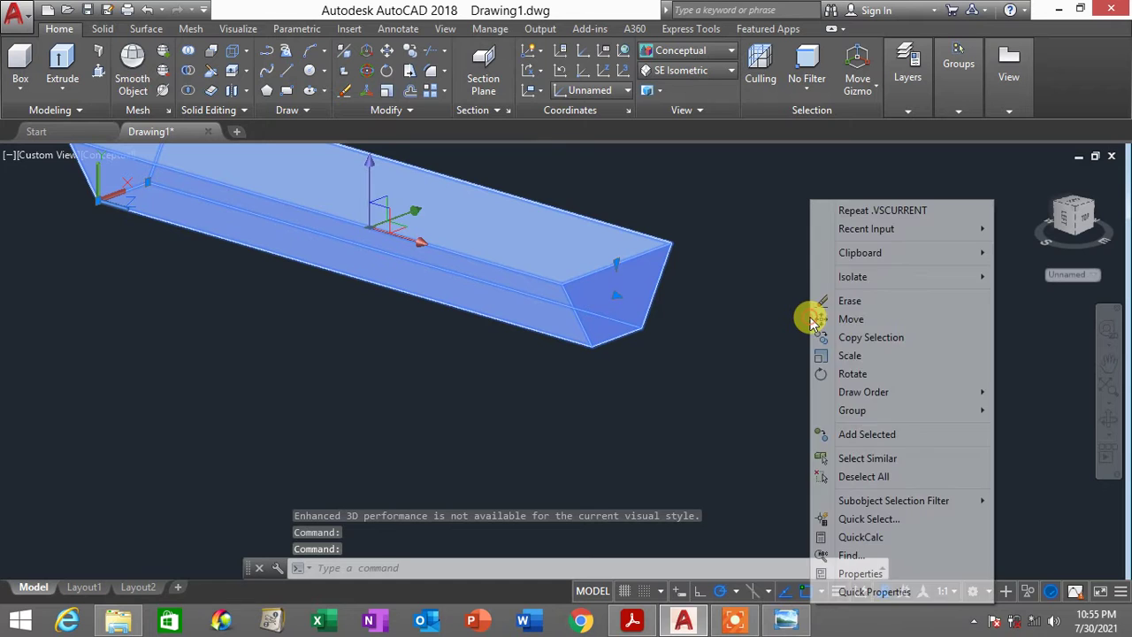
click(866, 571)
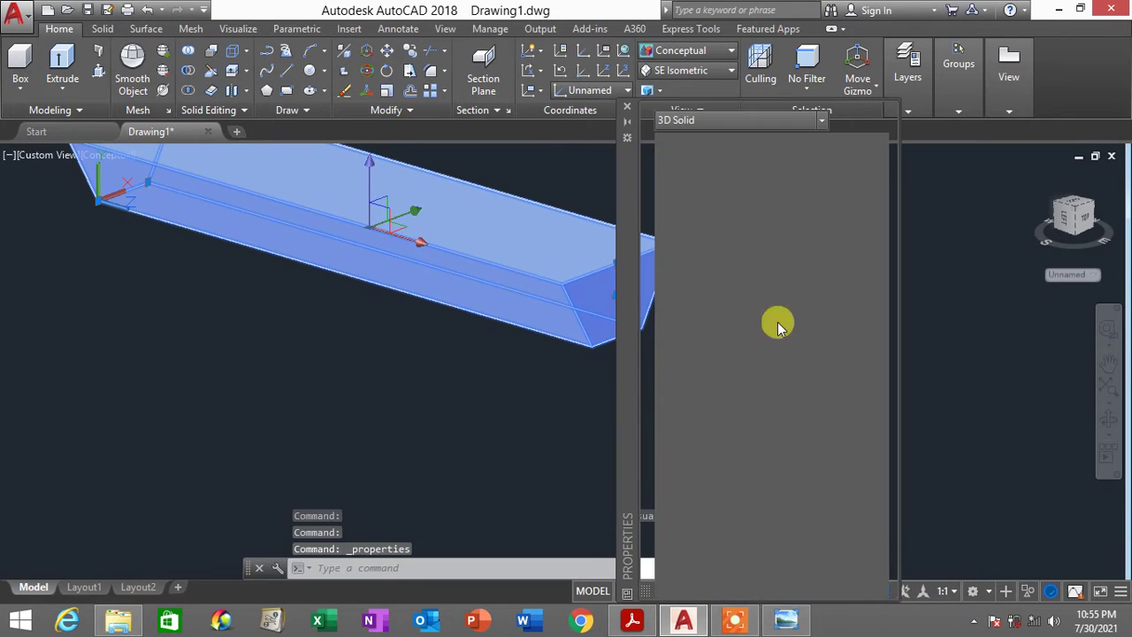
click(840, 158)
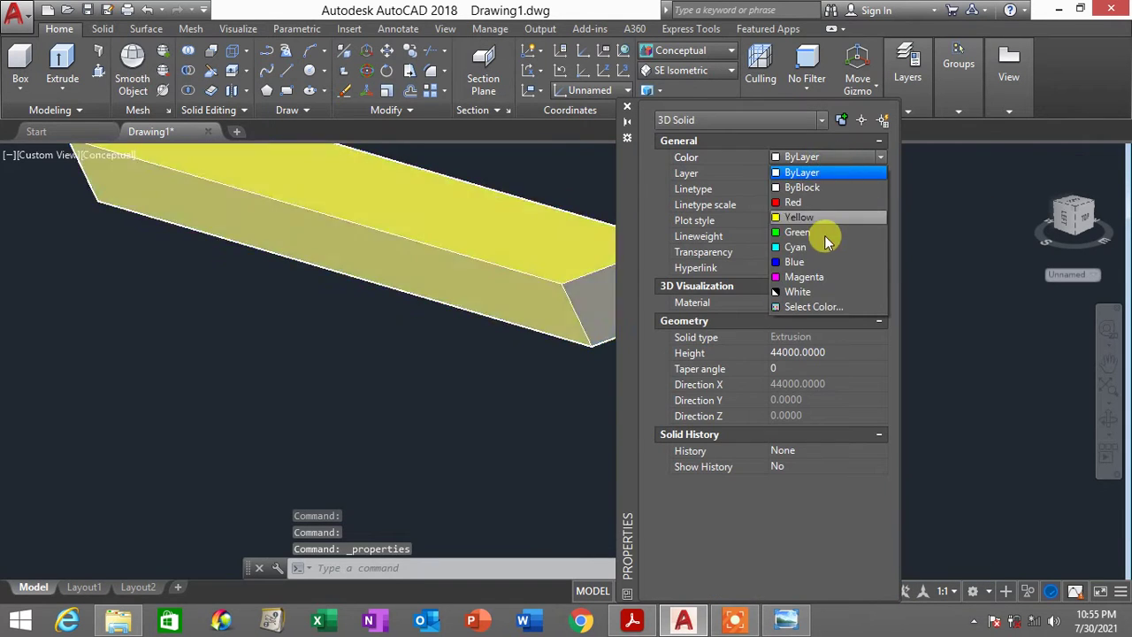
click(824, 255)
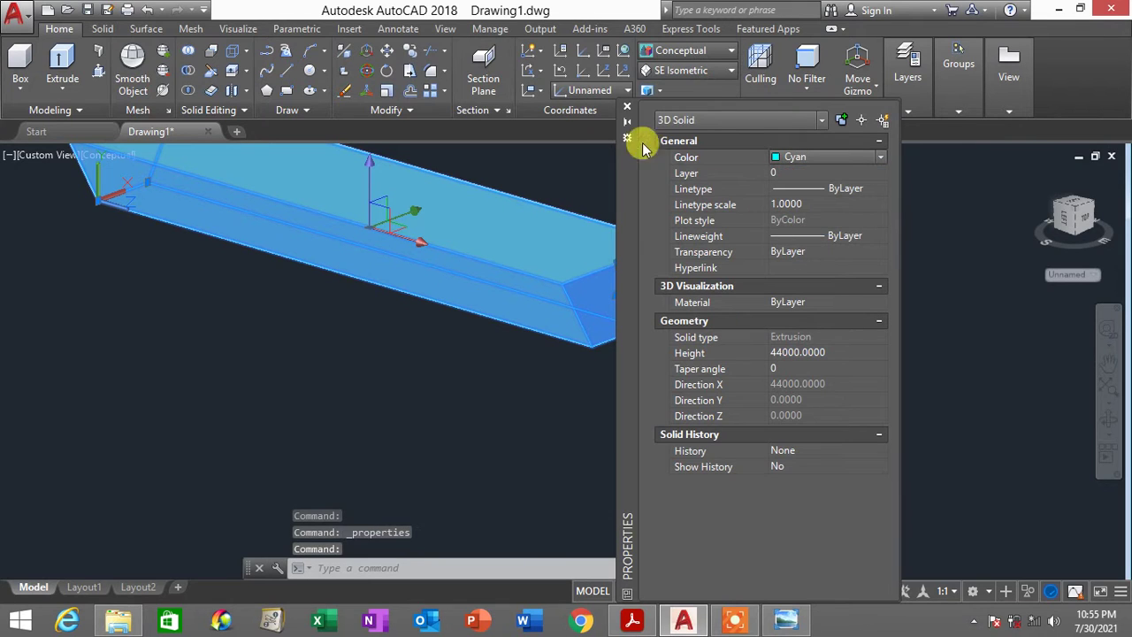
click(627, 106)
key(Escape)
Switch to the Left view and pan the trapezoid lower and left
scroll(698, 306, down, 2)
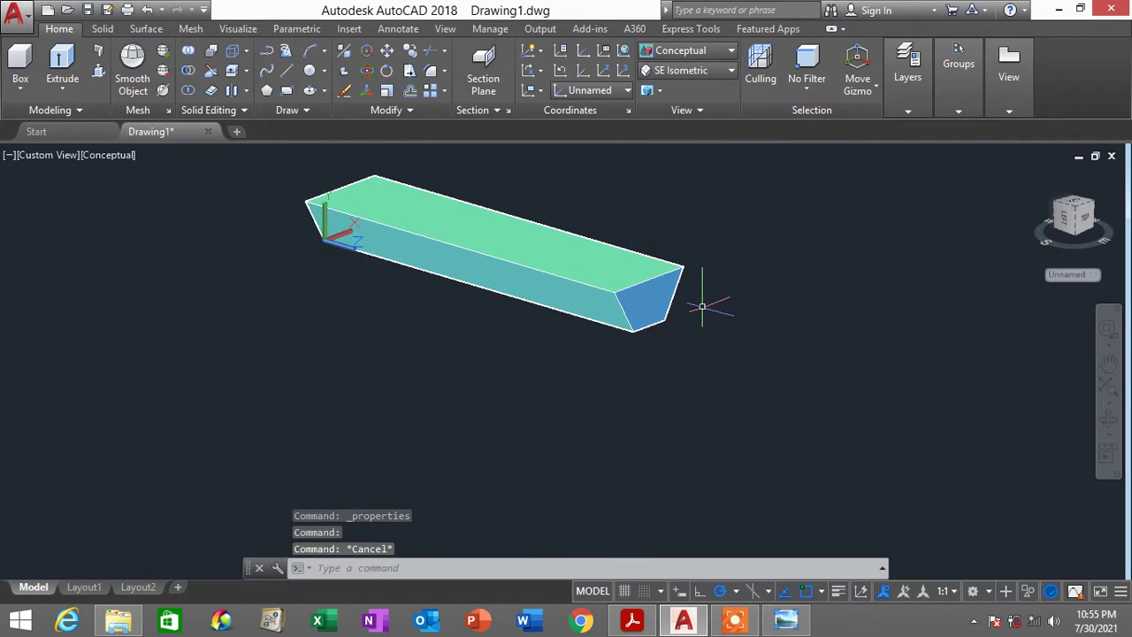
click(694, 70)
click(683, 122)
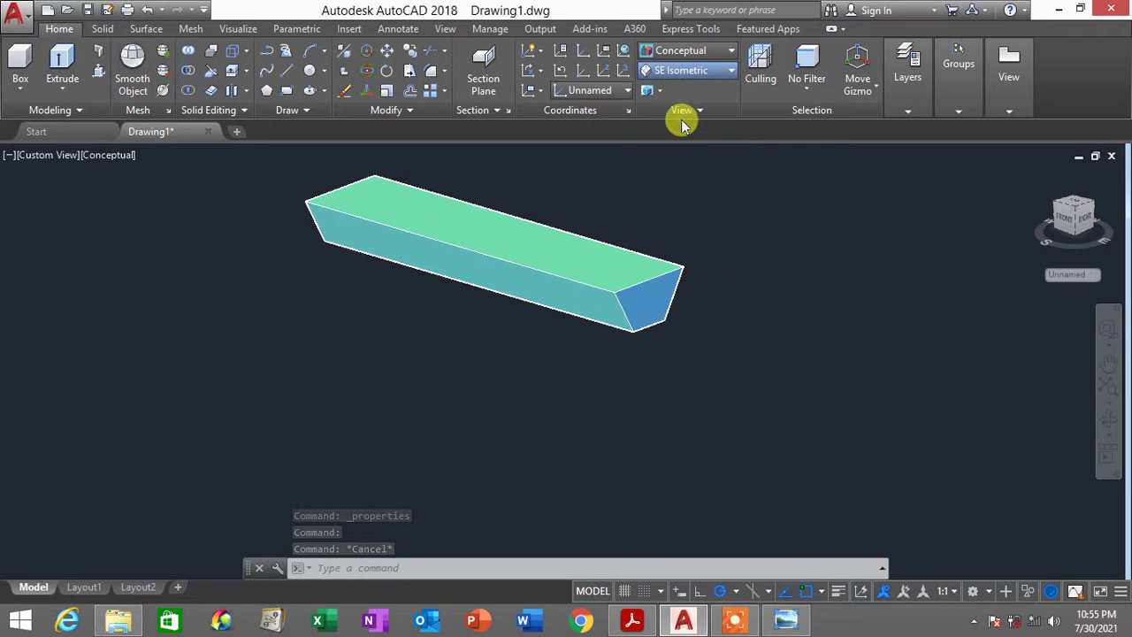
scroll(652, 260, down, 3)
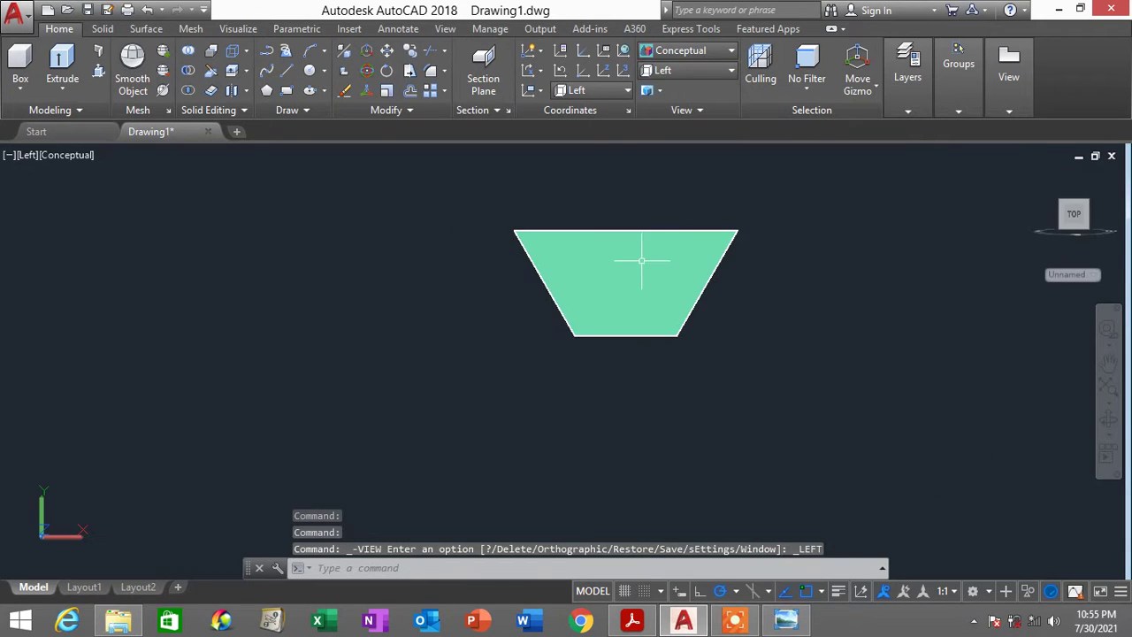
middle_drag(652, 260, 504, 329)
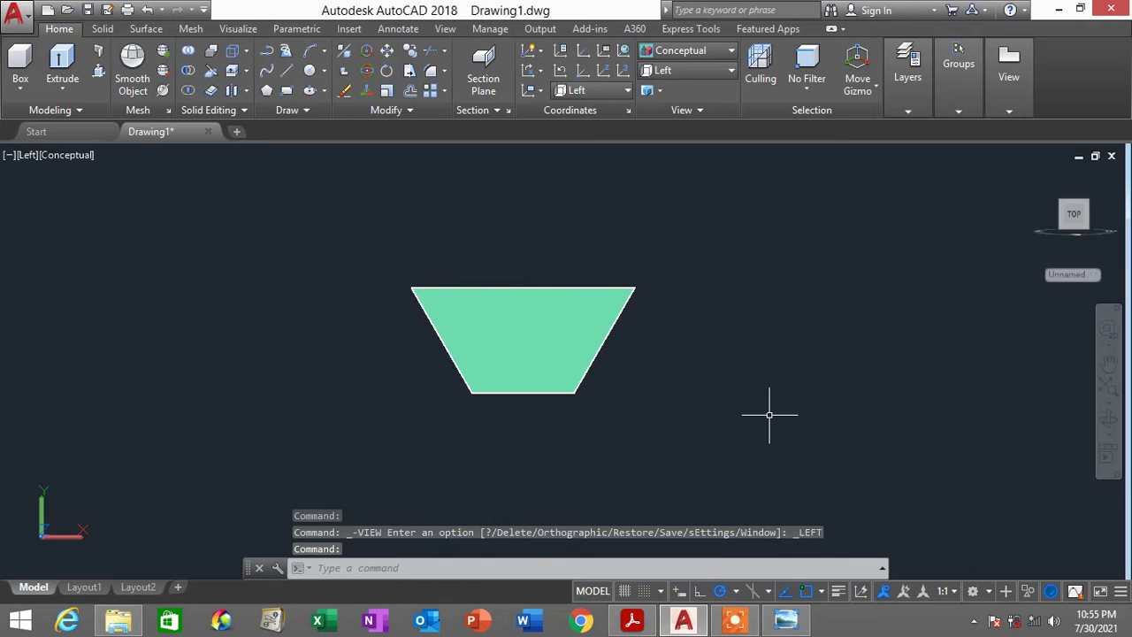
Check Tol Dim2's 13000-wide curved section (1500 and 500), then pan the trapezoid left in AutoCAD
click(631, 619)
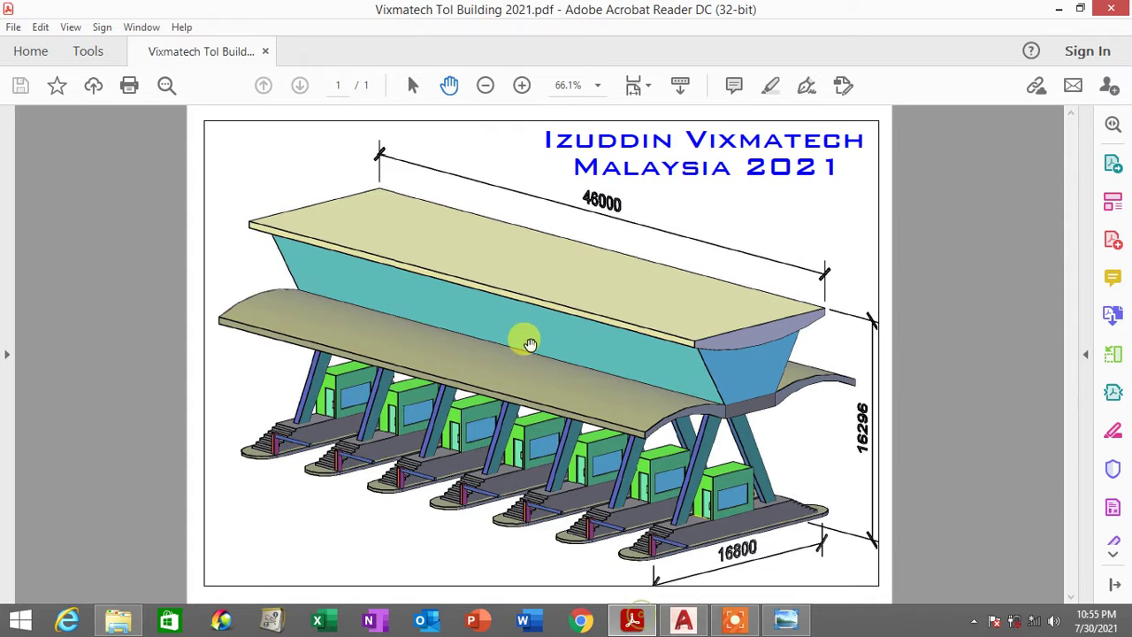
click(785, 619)
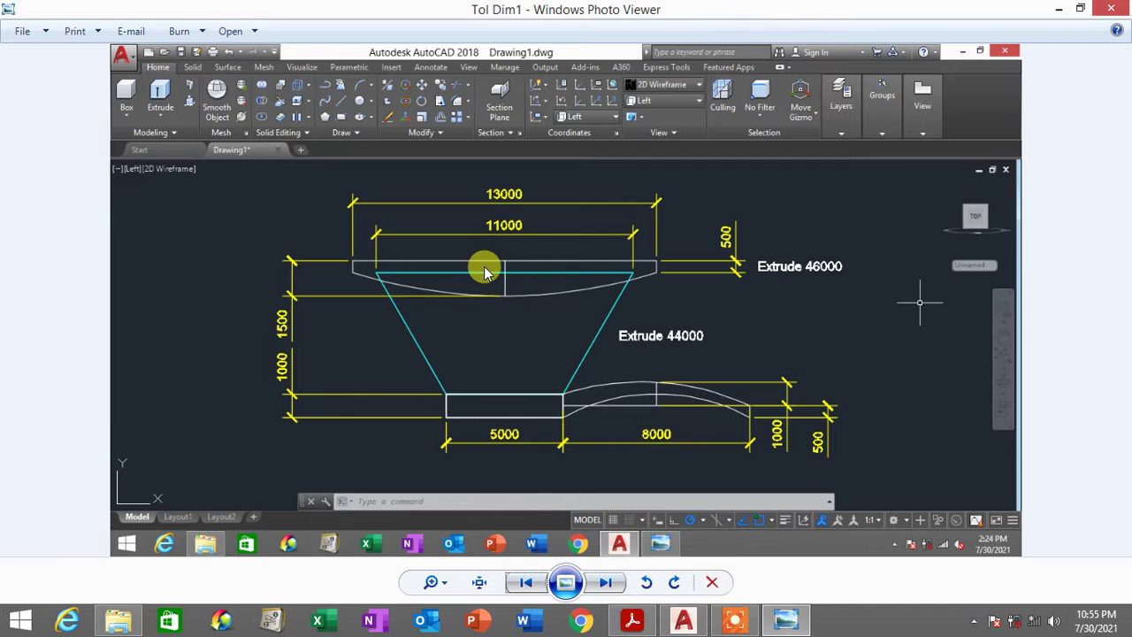
click(604, 581)
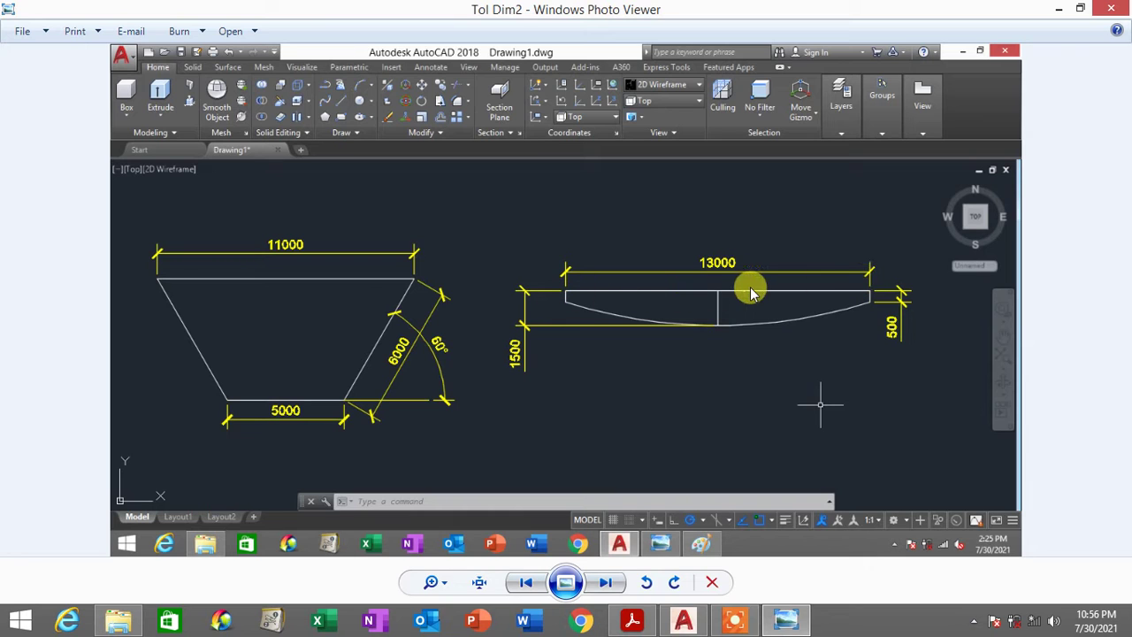
click(683, 619)
middle_drag(707, 278, 493, 310)
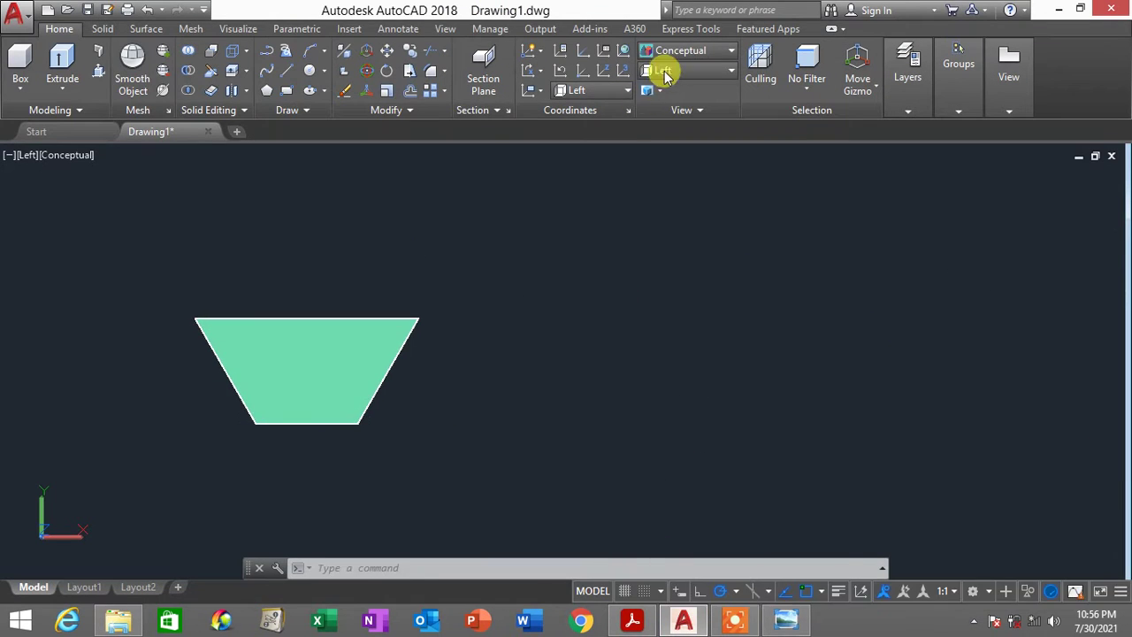
Switch to 2D Wireframe and draw a 13000 horizontal line with a 500 drop at its right end
click(681, 52)
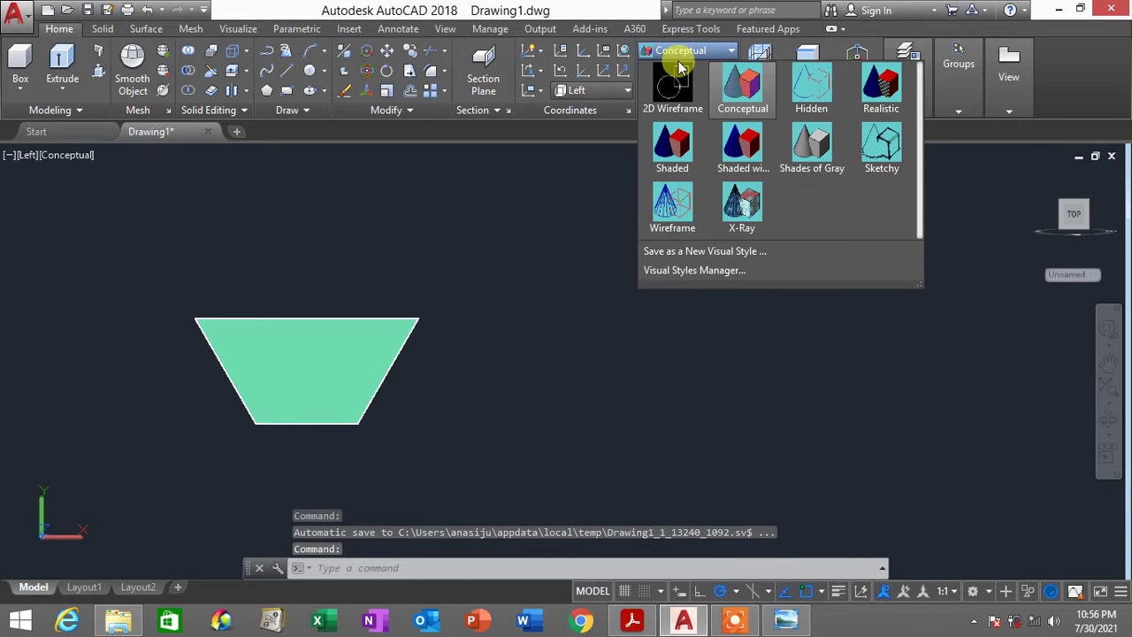
click(675, 87)
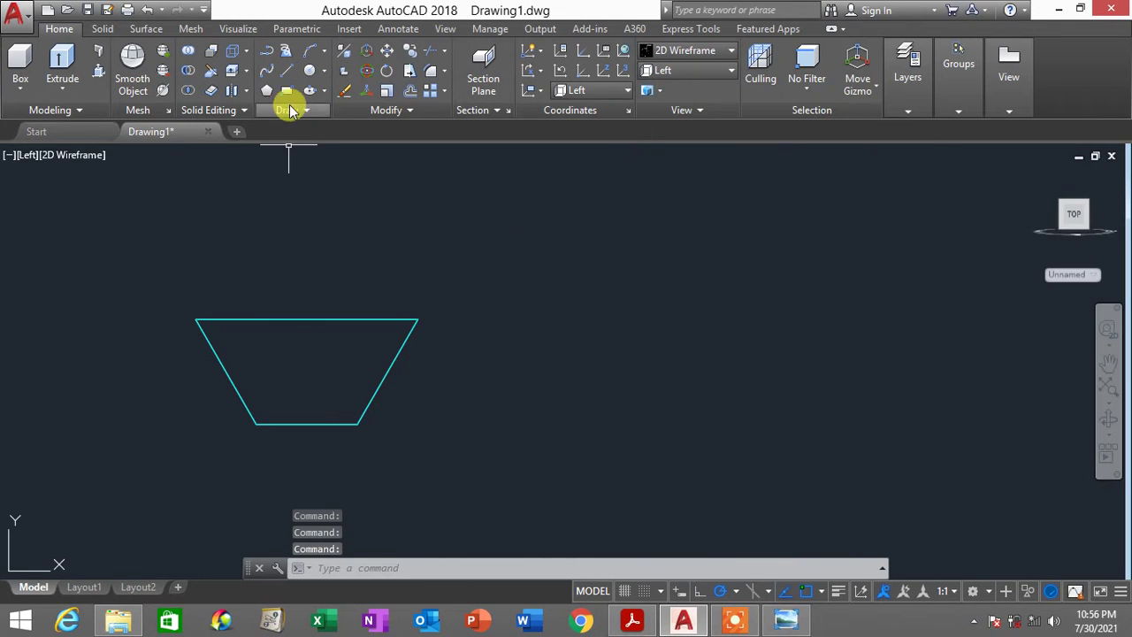
click(288, 75)
click(607, 325)
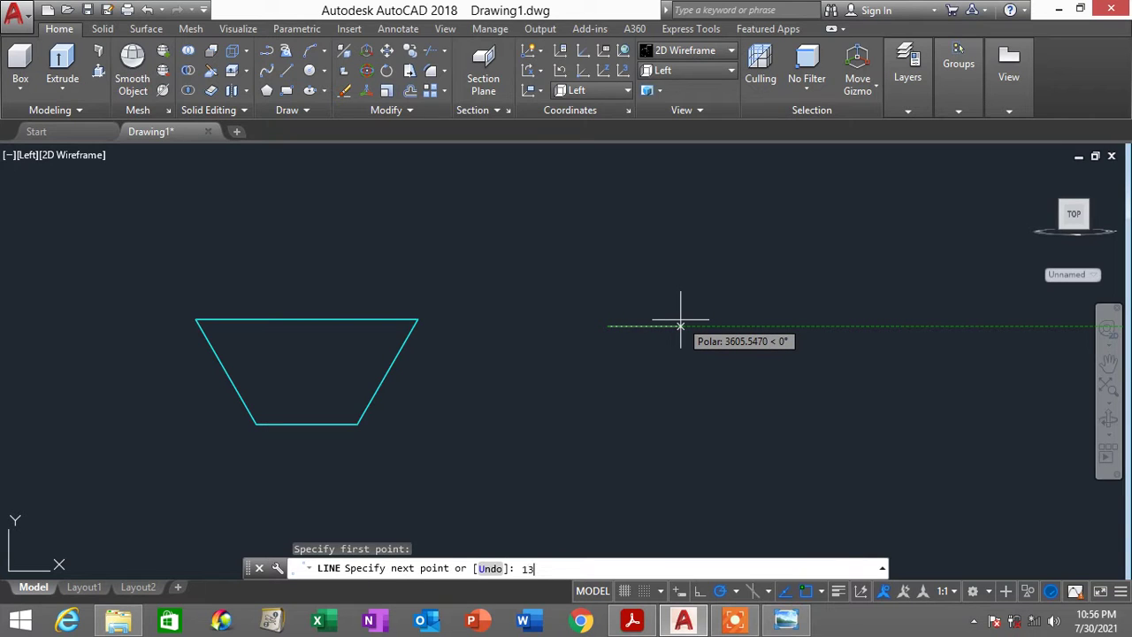
key(Return)
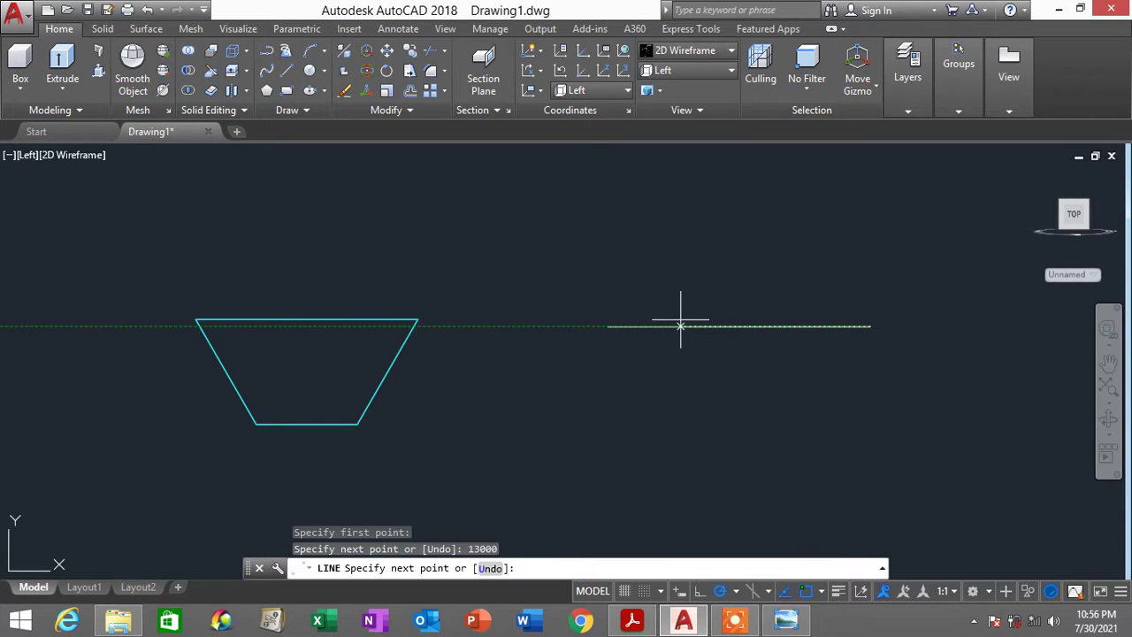
click(785, 621)
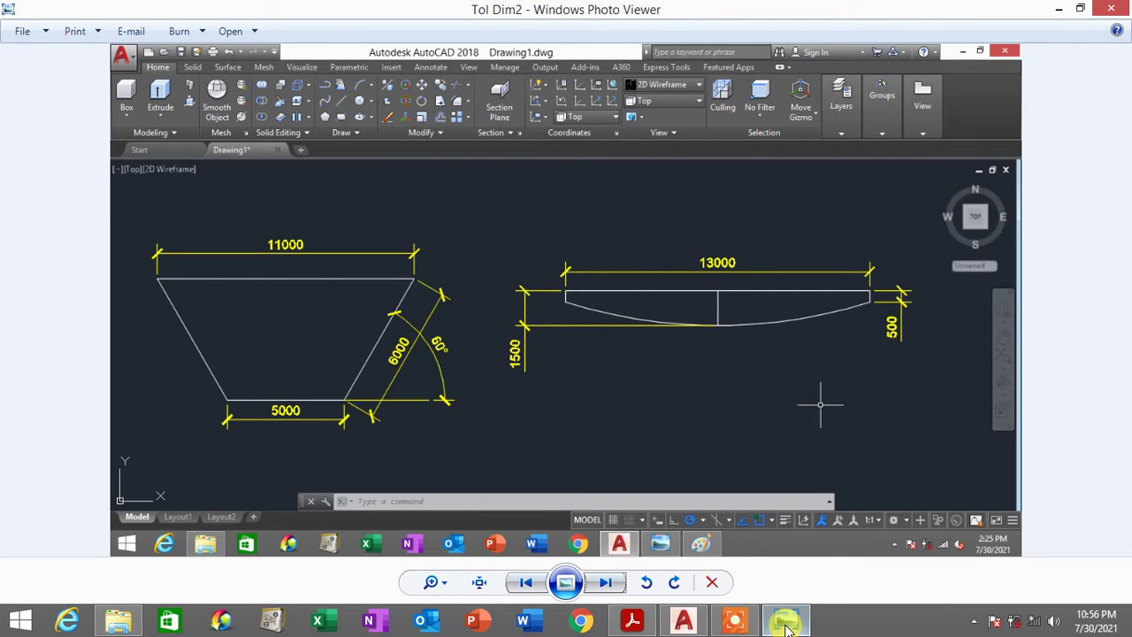
click(786, 621)
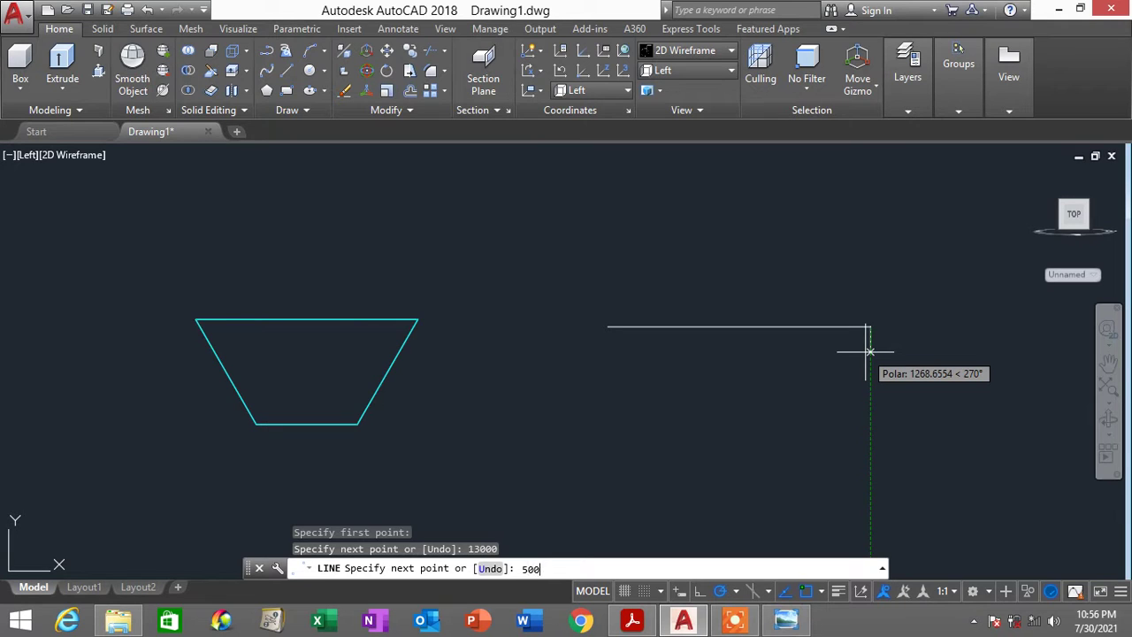
key(Return)
Mirror the 500 drop to the left end about a vertical axis through the line's midpoint
key(Return)
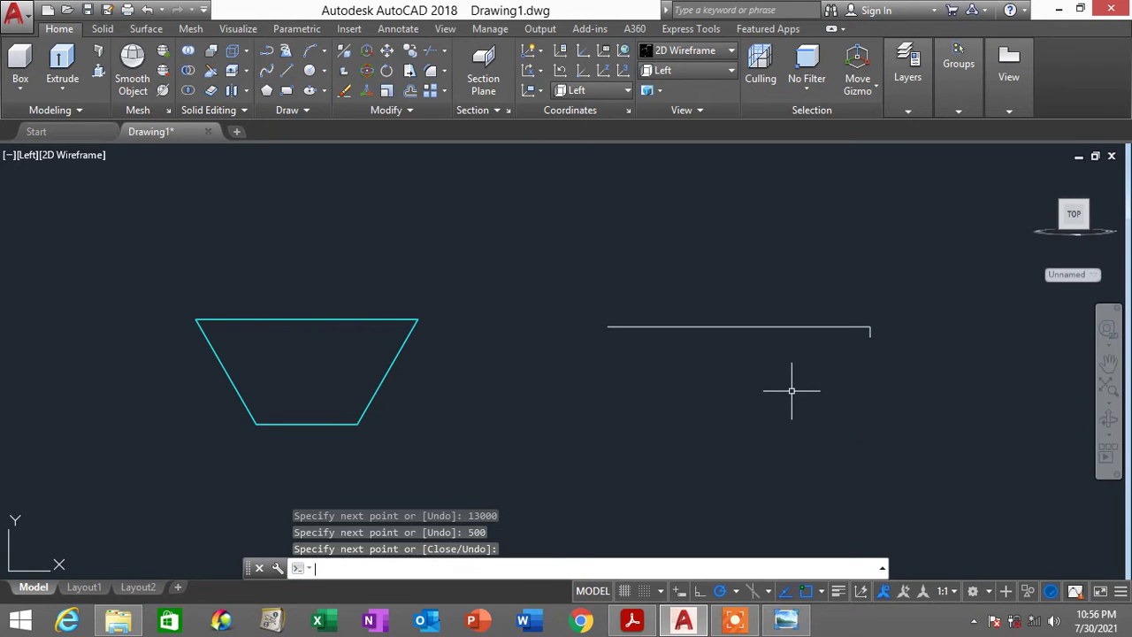
text(mi)
key(Return)
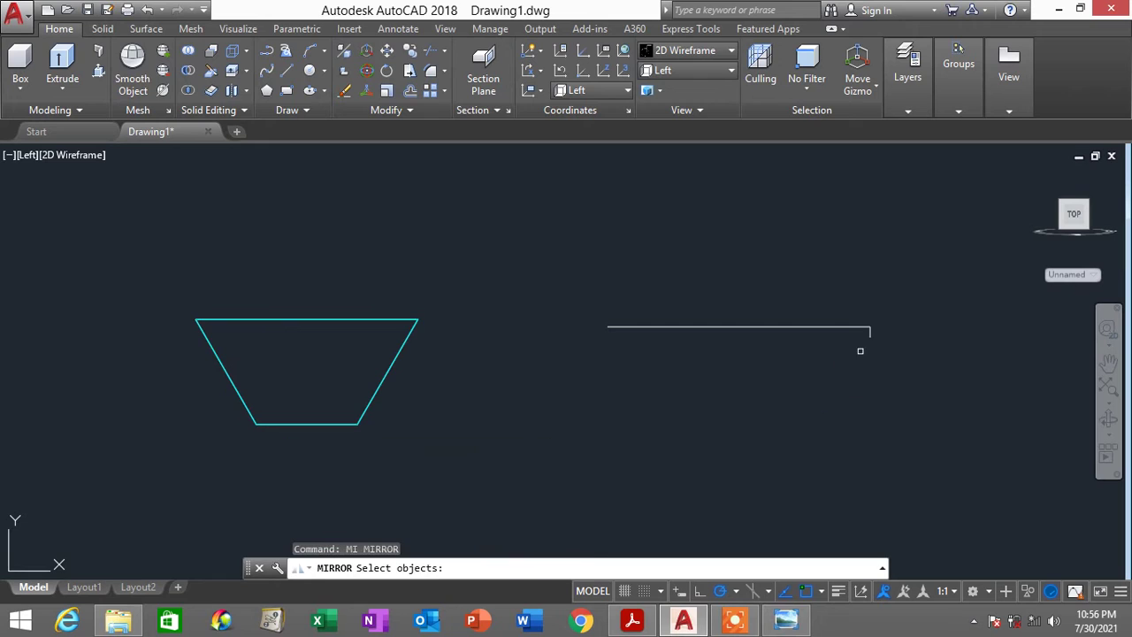
click(870, 333)
key(Return)
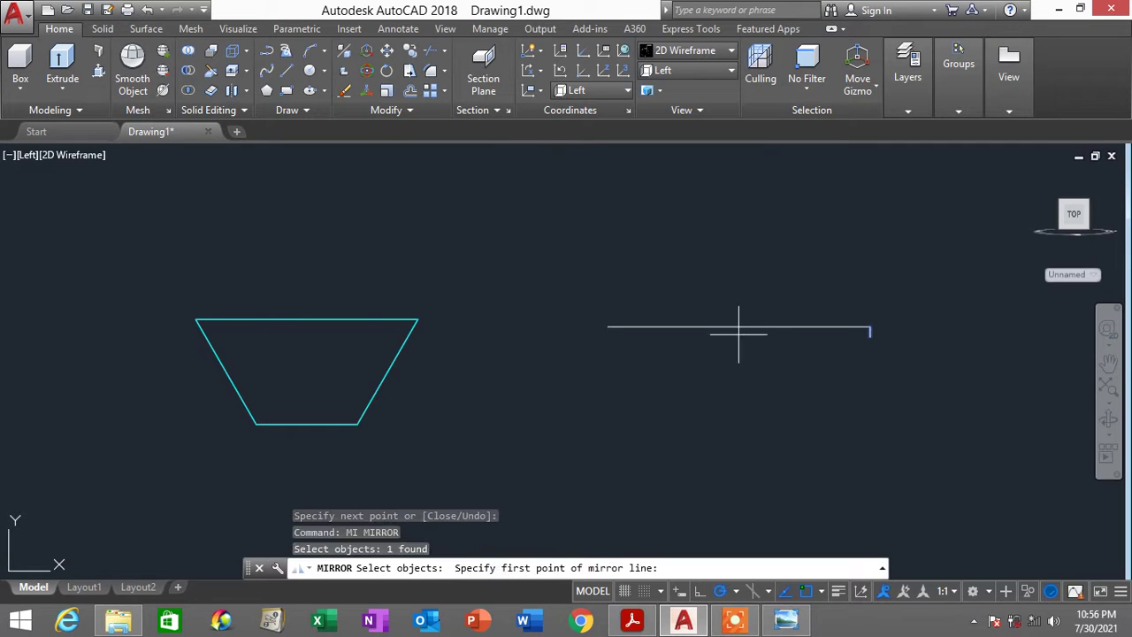
click(739, 328)
click(739, 355)
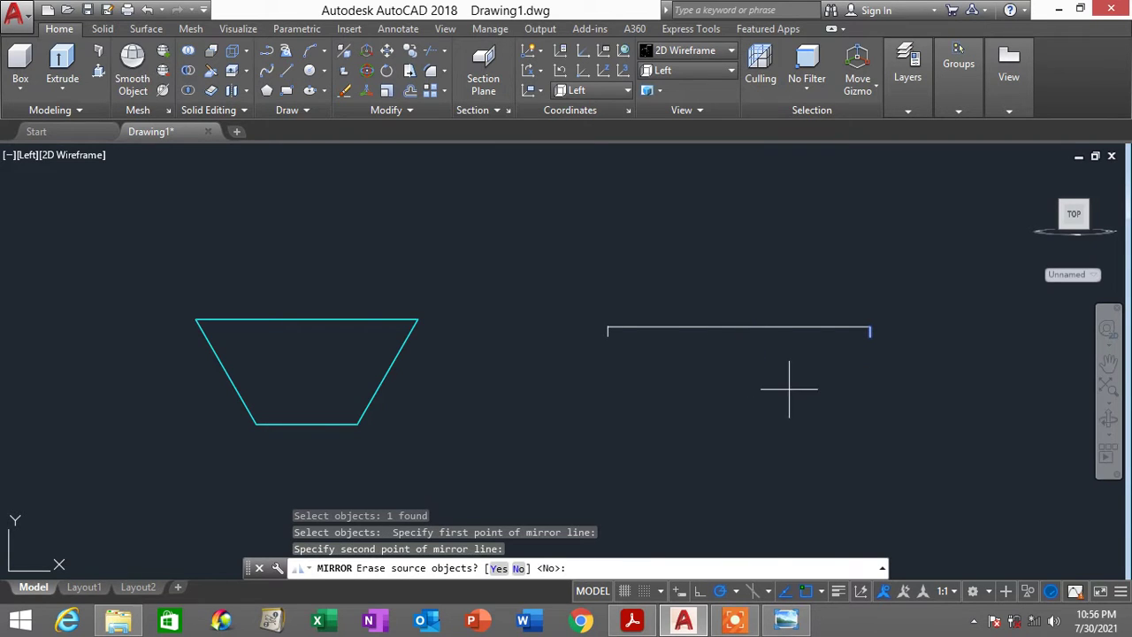
click(781, 624)
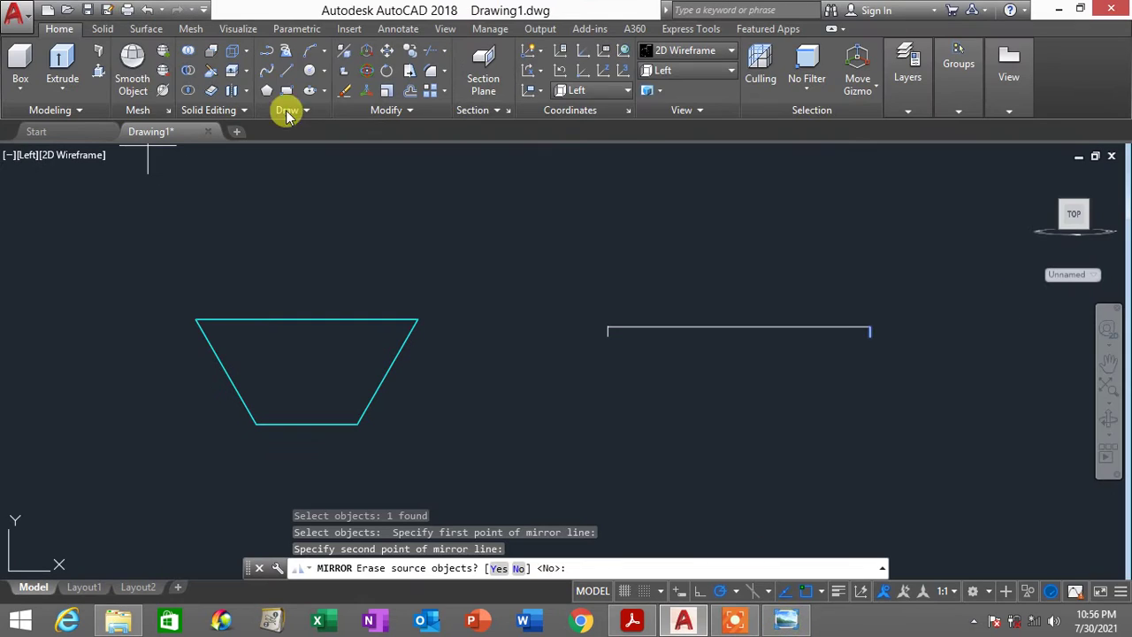
click(291, 74)
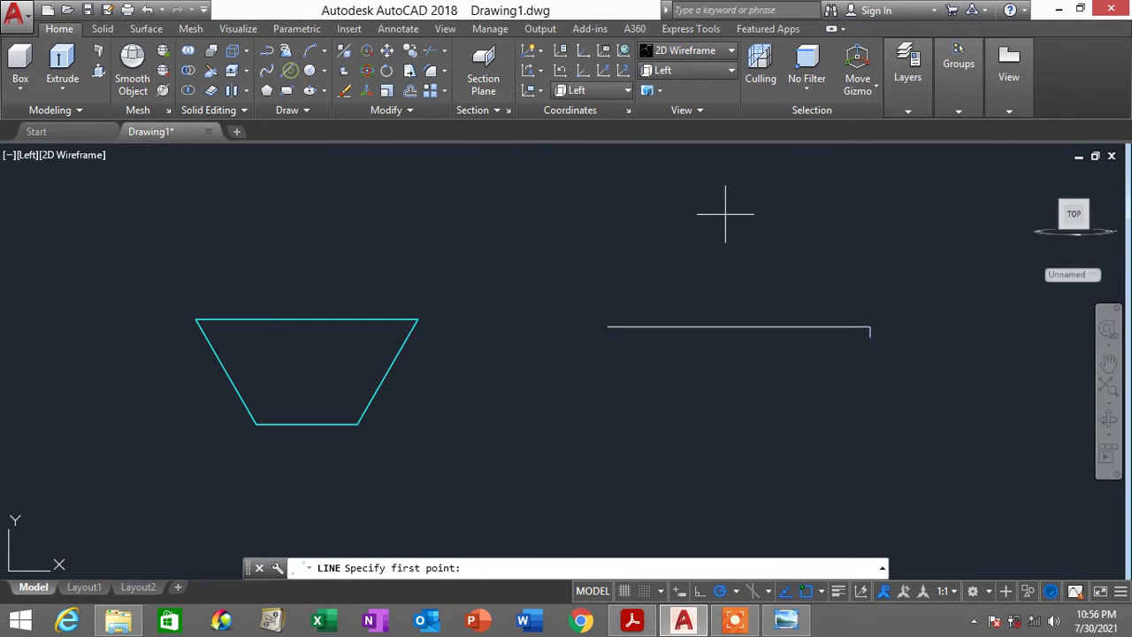
Draw a 1500-unit vertical line downward from the horizontal line's midpoint
click(739, 327)
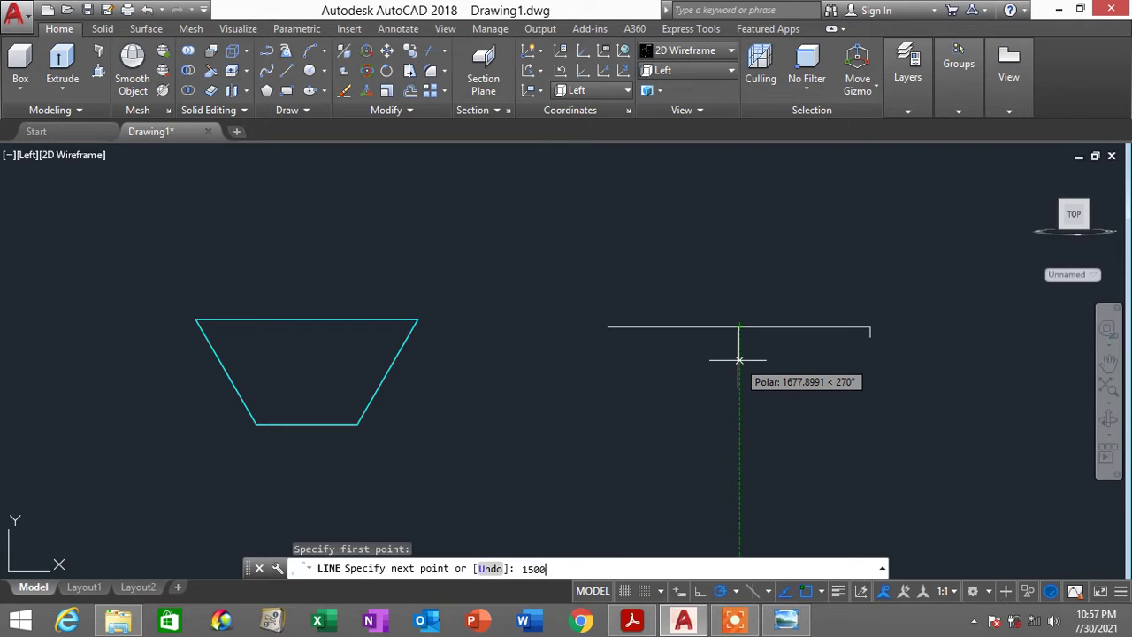
text(1500)
key(Return)
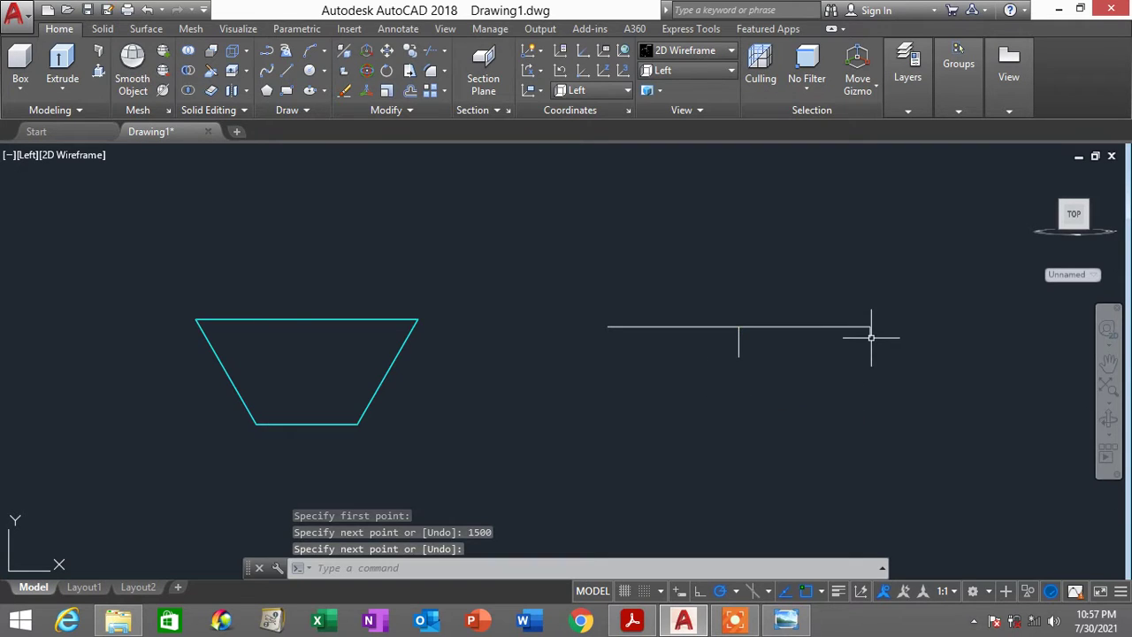
Mirror the end drop about a vertical axis through the midpoint, keeping the original
text(mi)
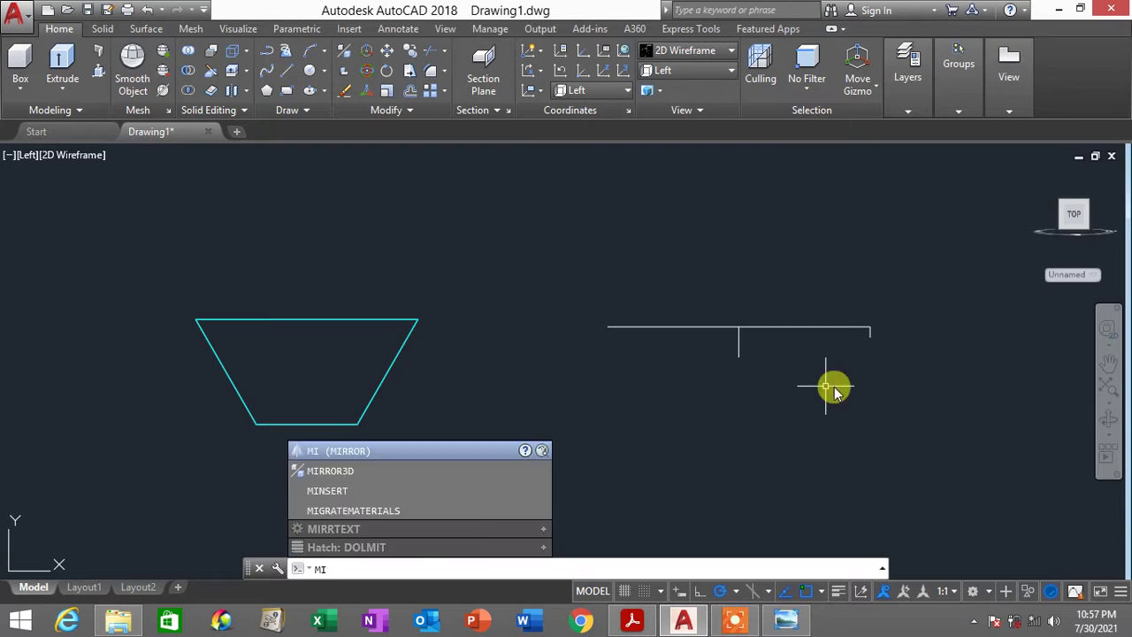
key(Return)
click(869, 331)
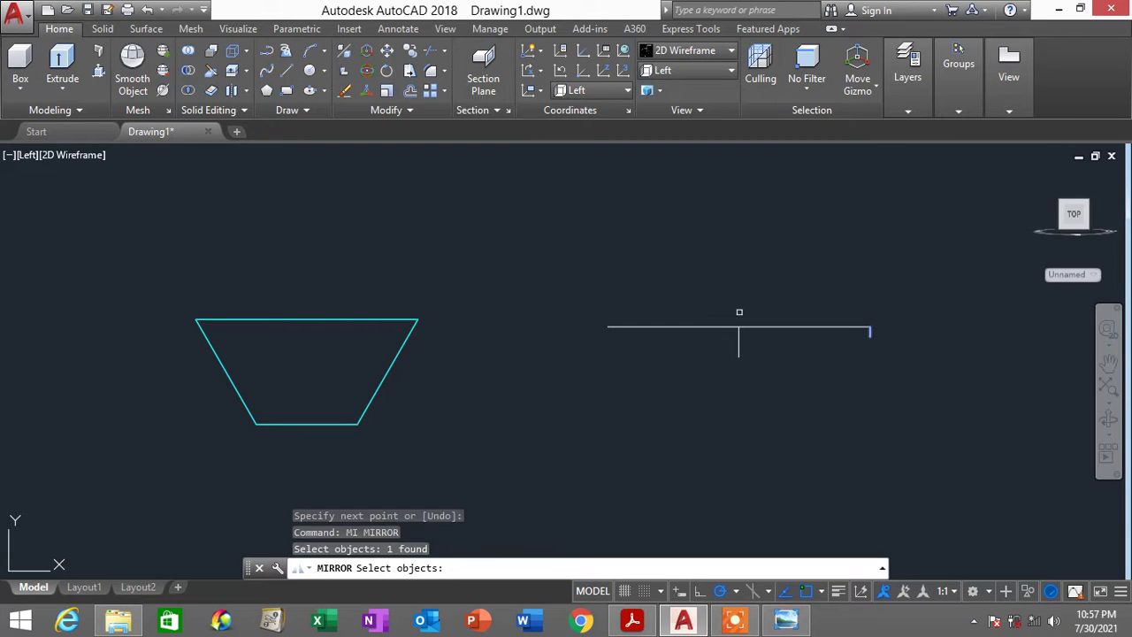
key(Return)
click(738, 328)
click(739, 356)
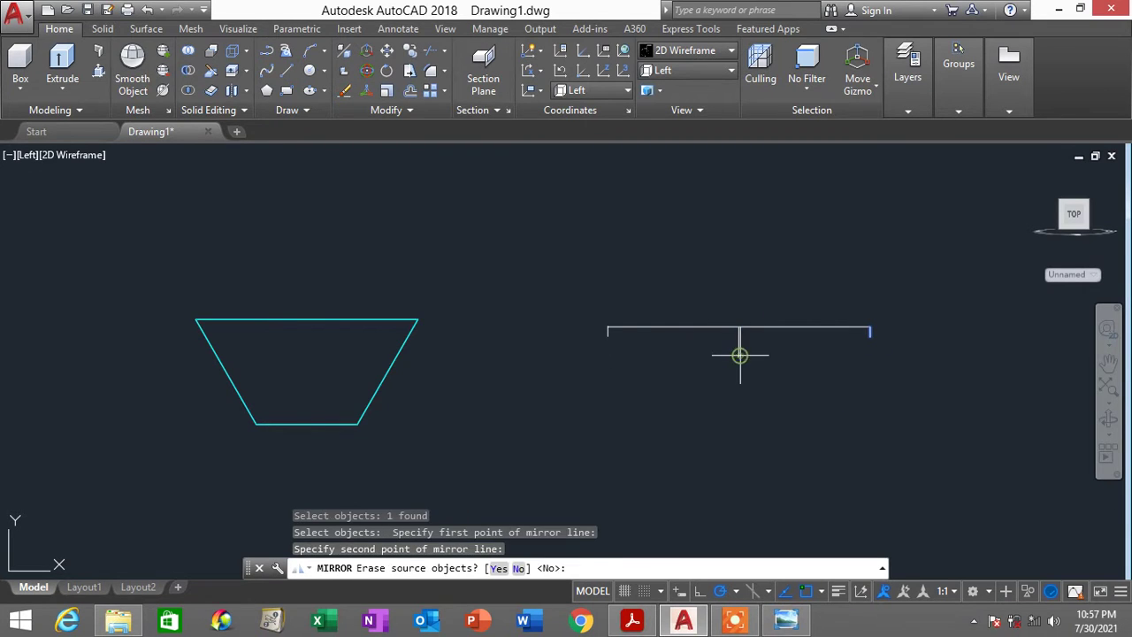
key(Return)
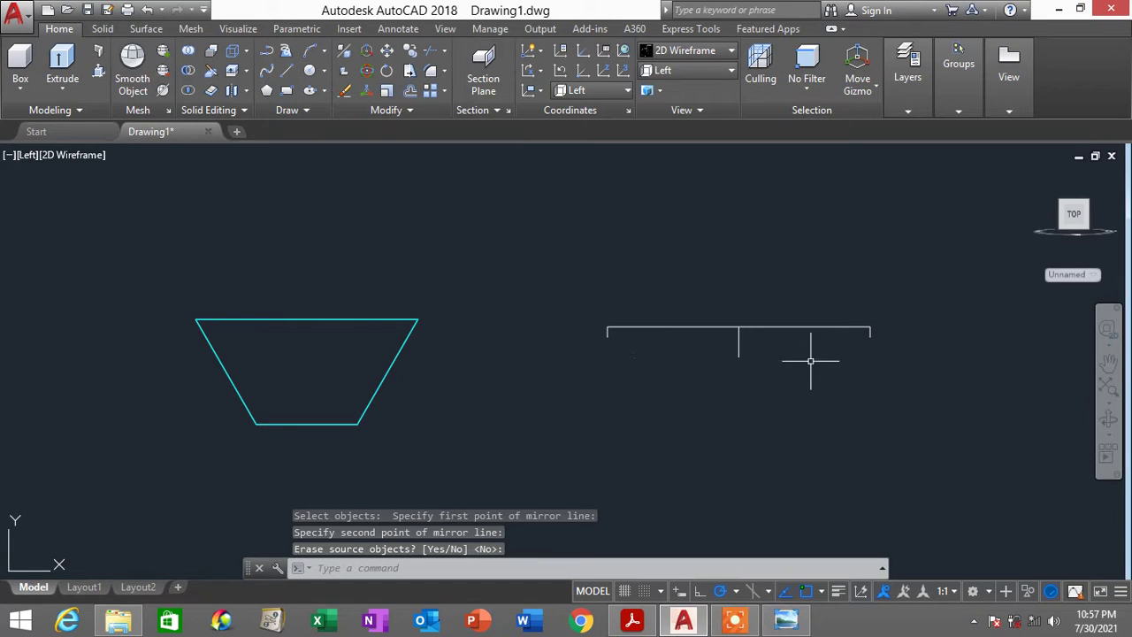
Draw a 3-point arc from the left end through the middle line's bottom to the right end
click(308, 58)
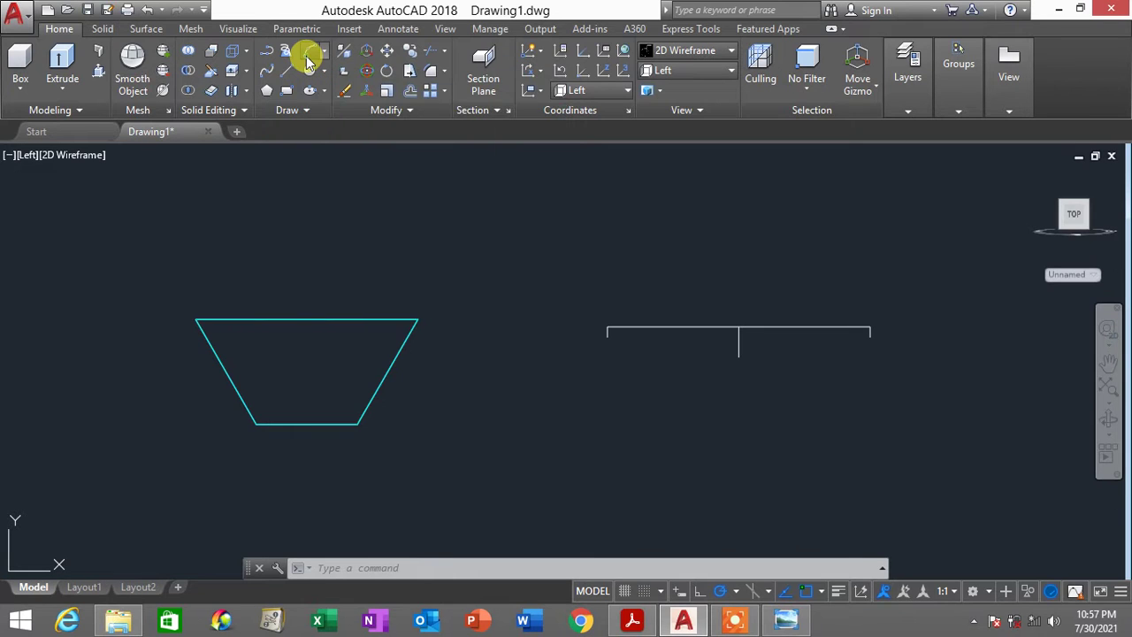
click(606, 336)
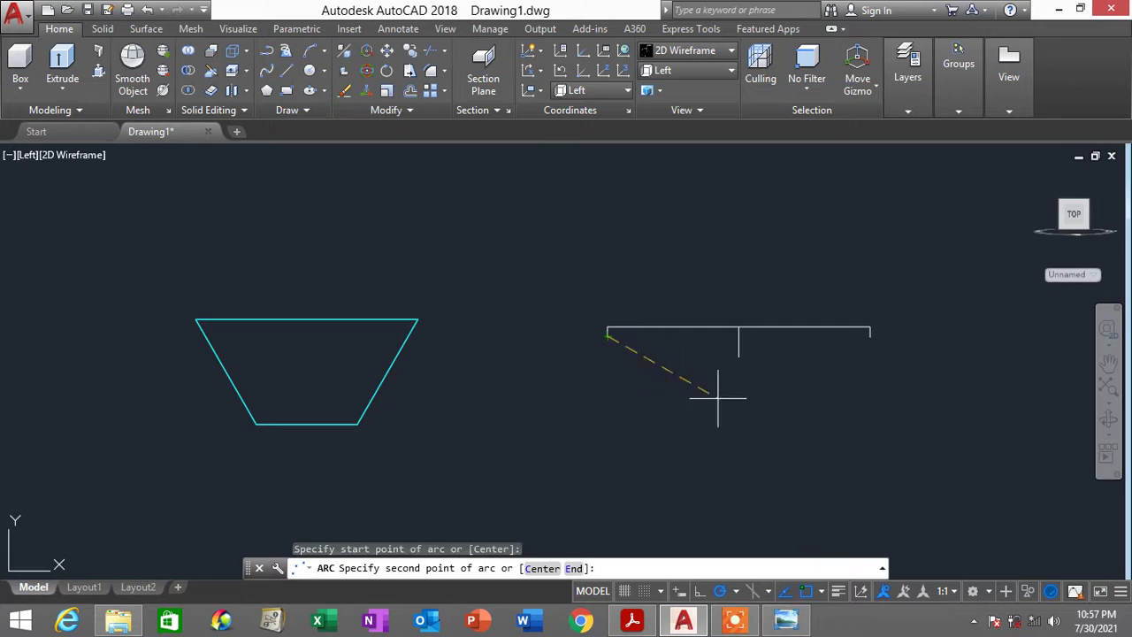
click(738, 359)
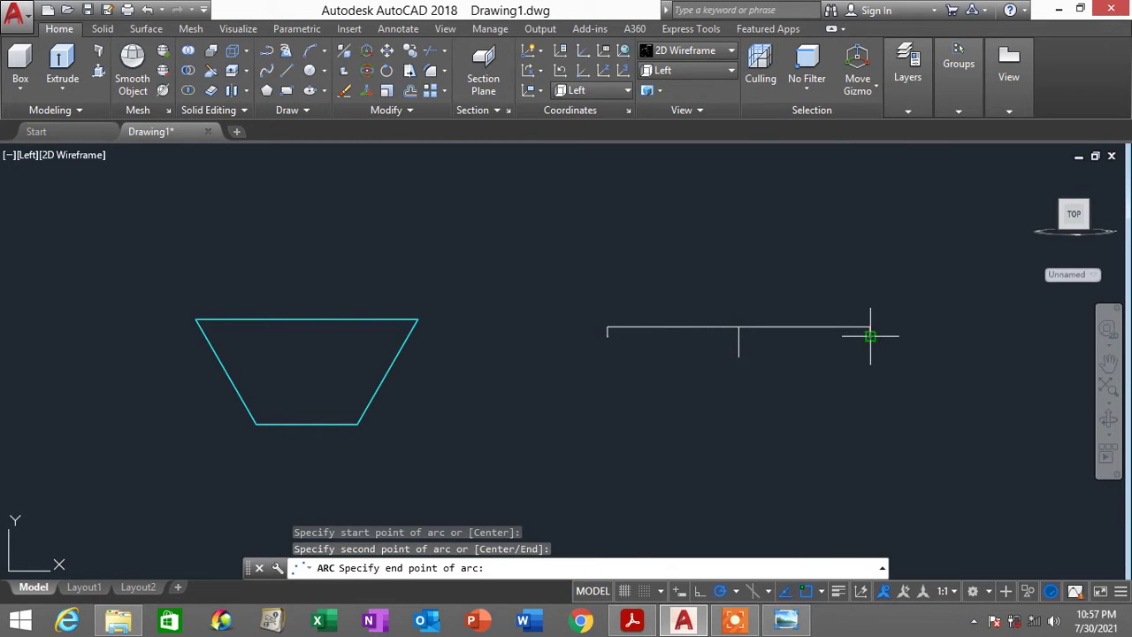
click(869, 337)
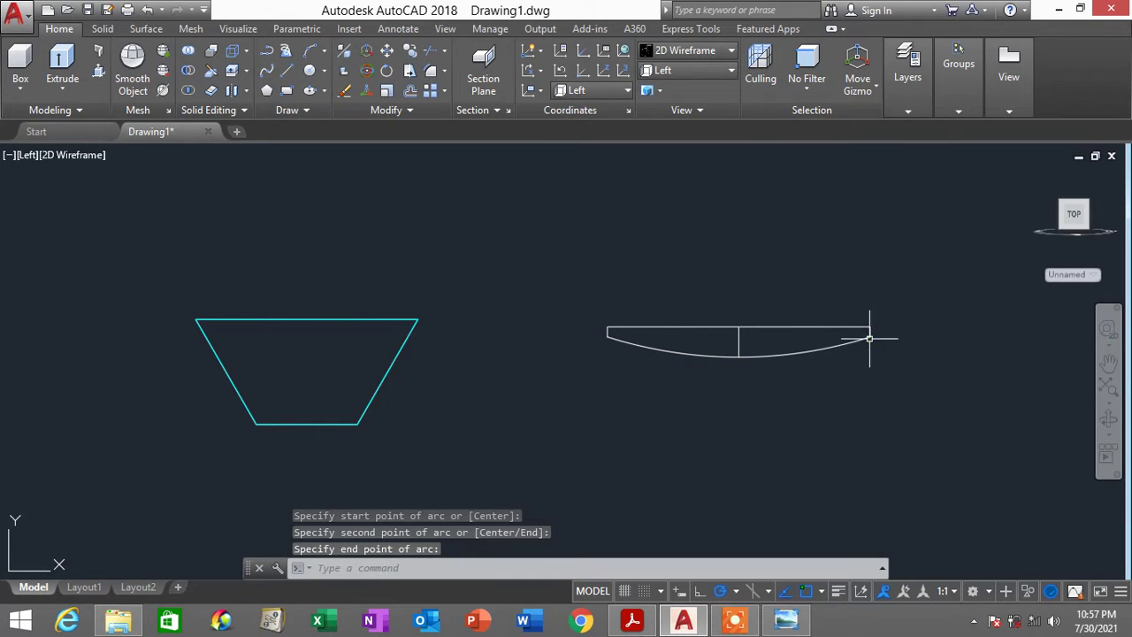
Erase the vertical middle line
click(752, 346)
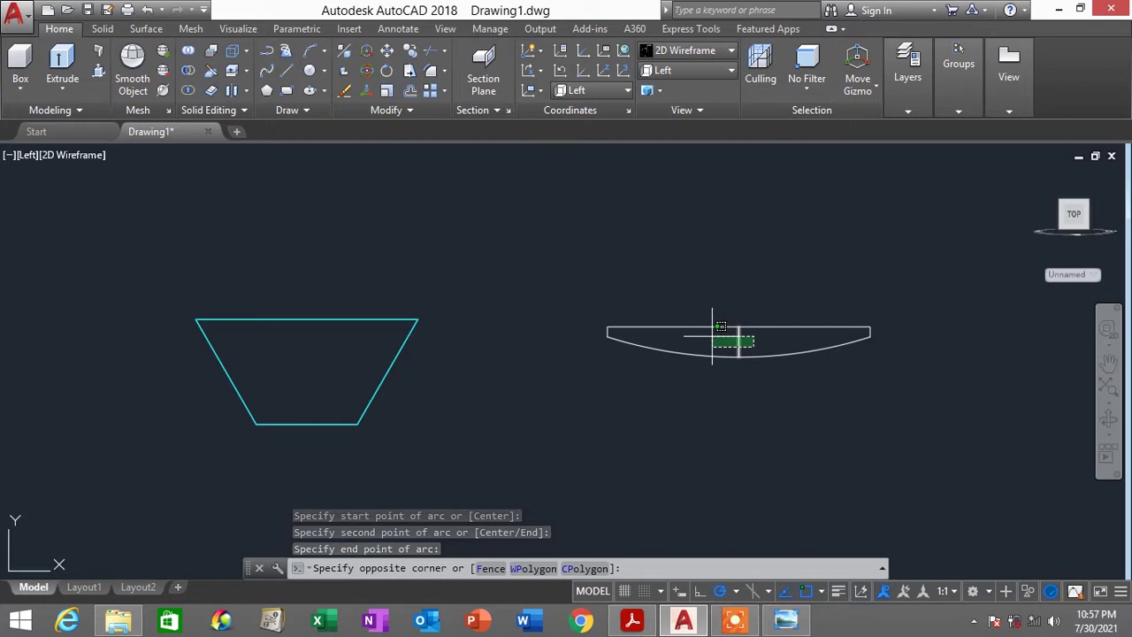
click(711, 336)
key(Delete)
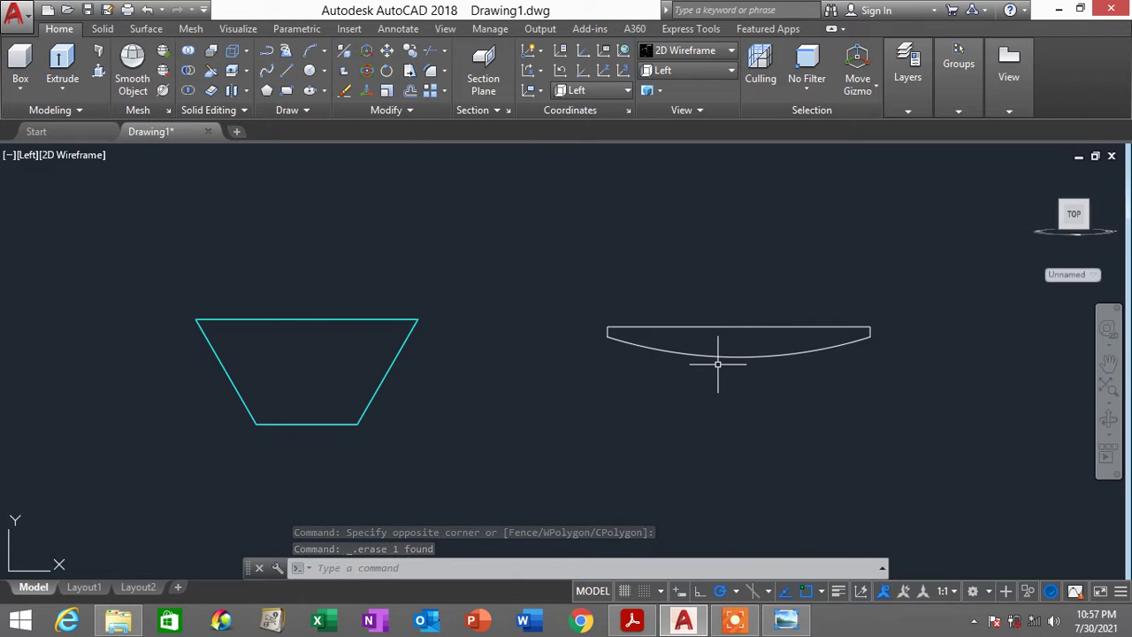
click(786, 619)
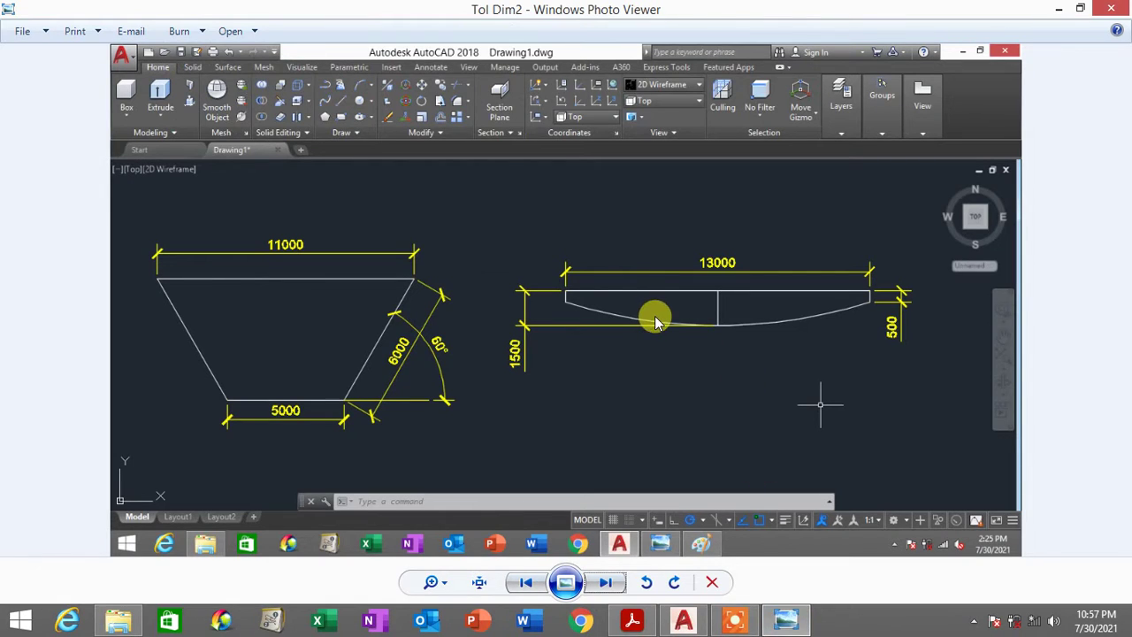
click(525, 582)
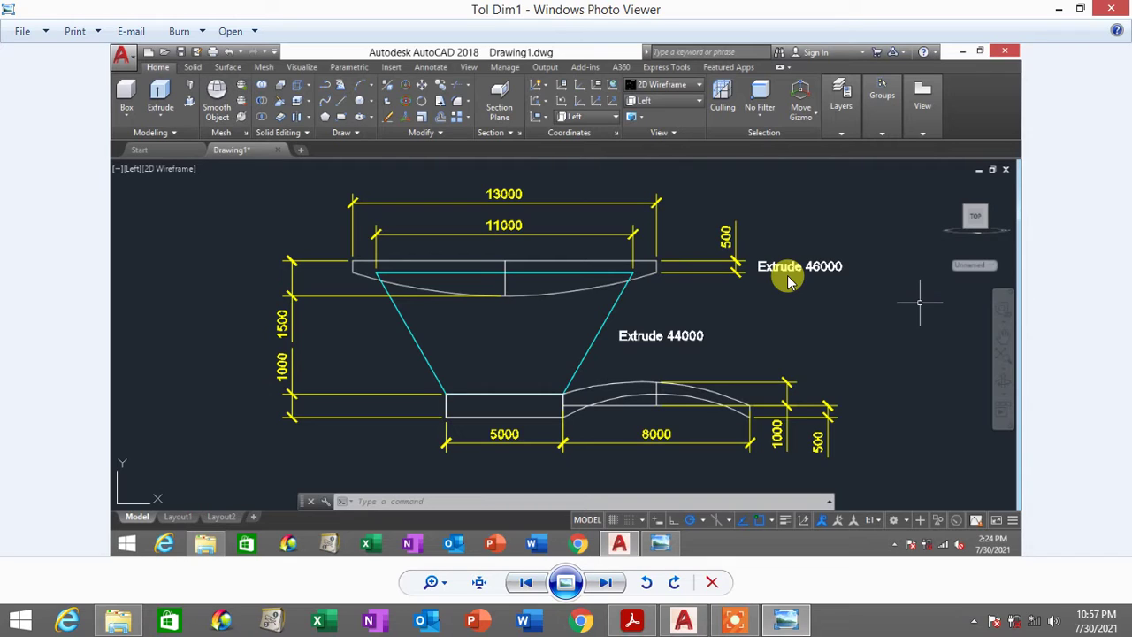
click(683, 622)
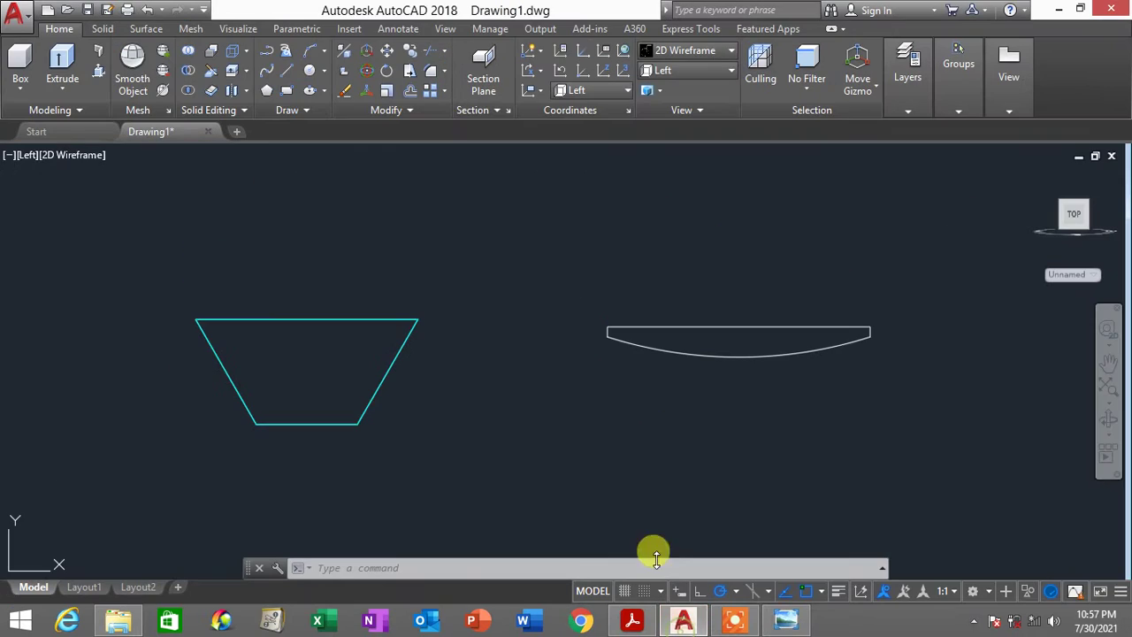
Switch to Top, then SE Isometric view, and zoom in on the arc profile's end
click(694, 78)
click(691, 78)
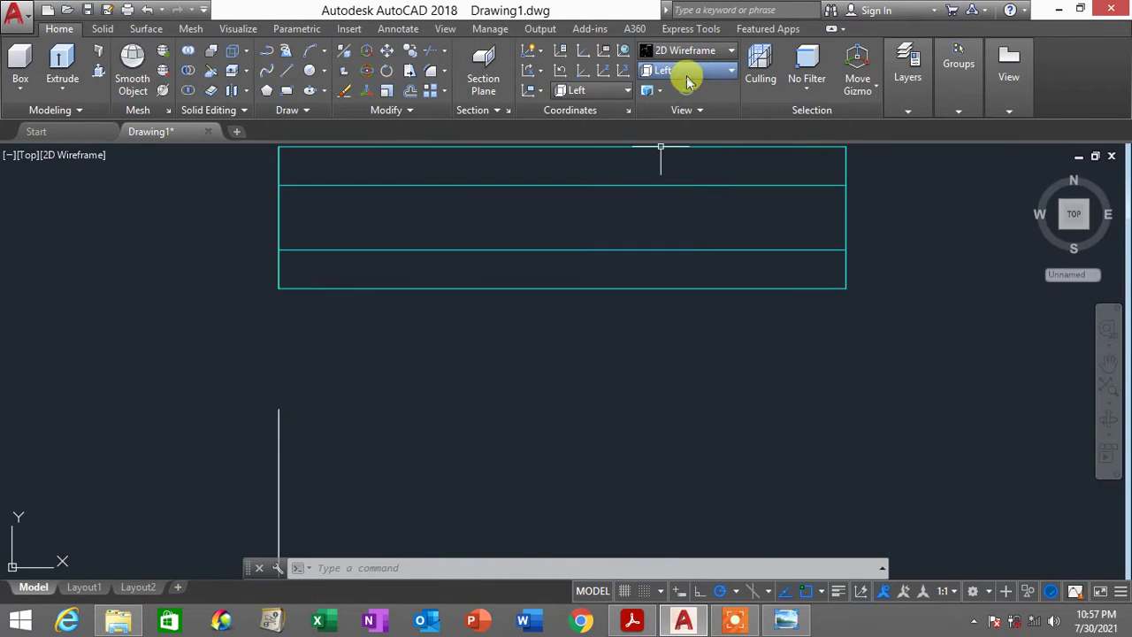
click(696, 73)
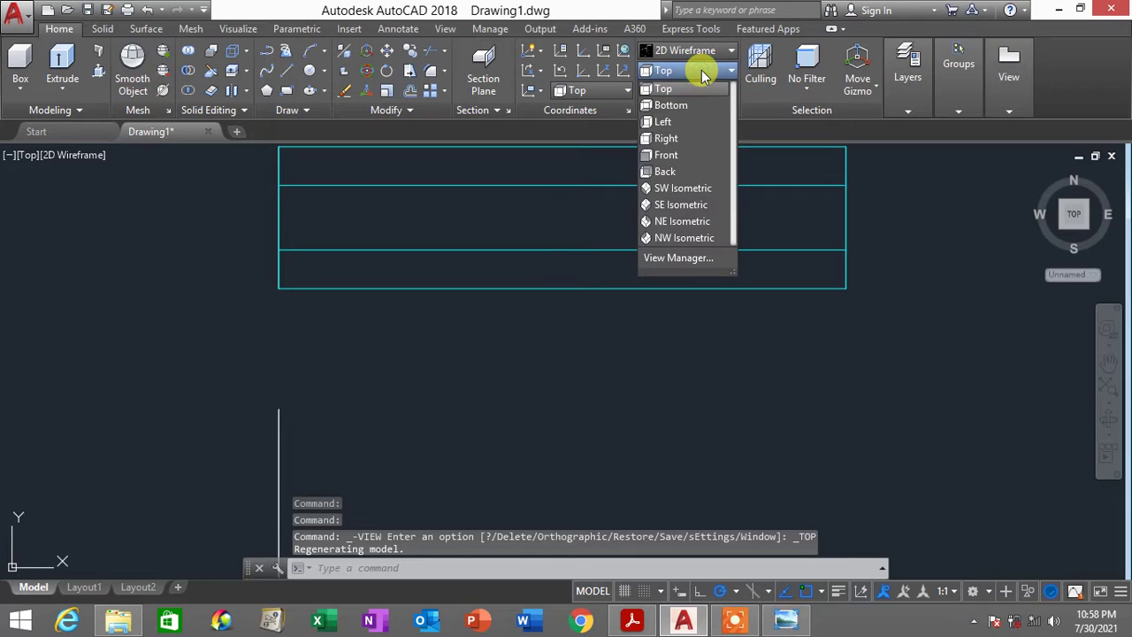
click(681, 205)
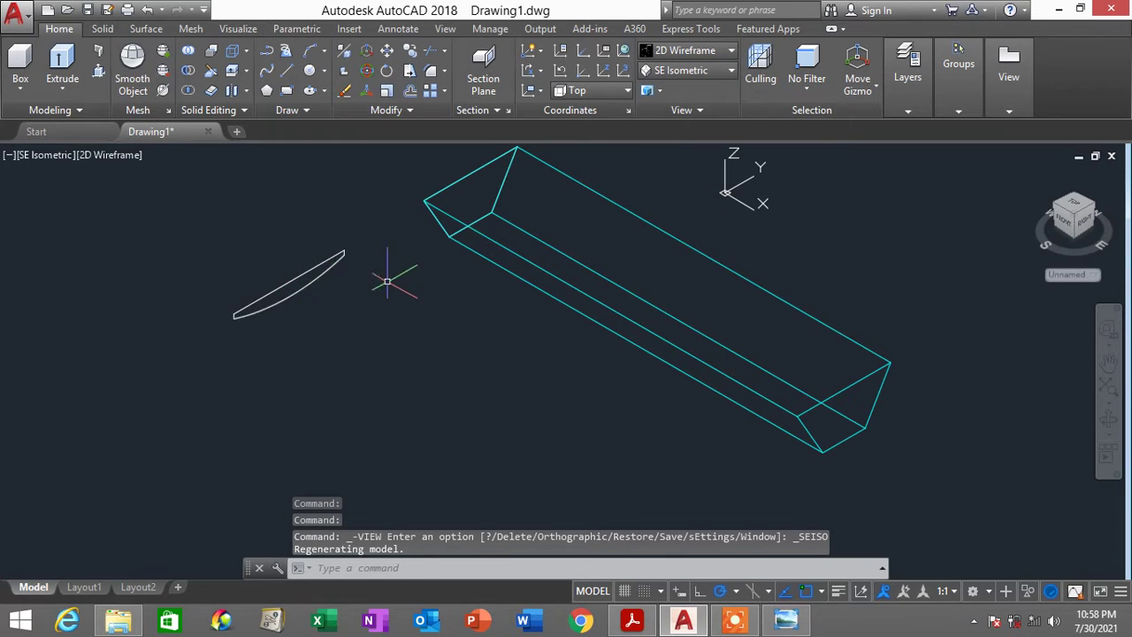
scroll(344, 263, up, 2)
scroll(122, 363, up, 2)
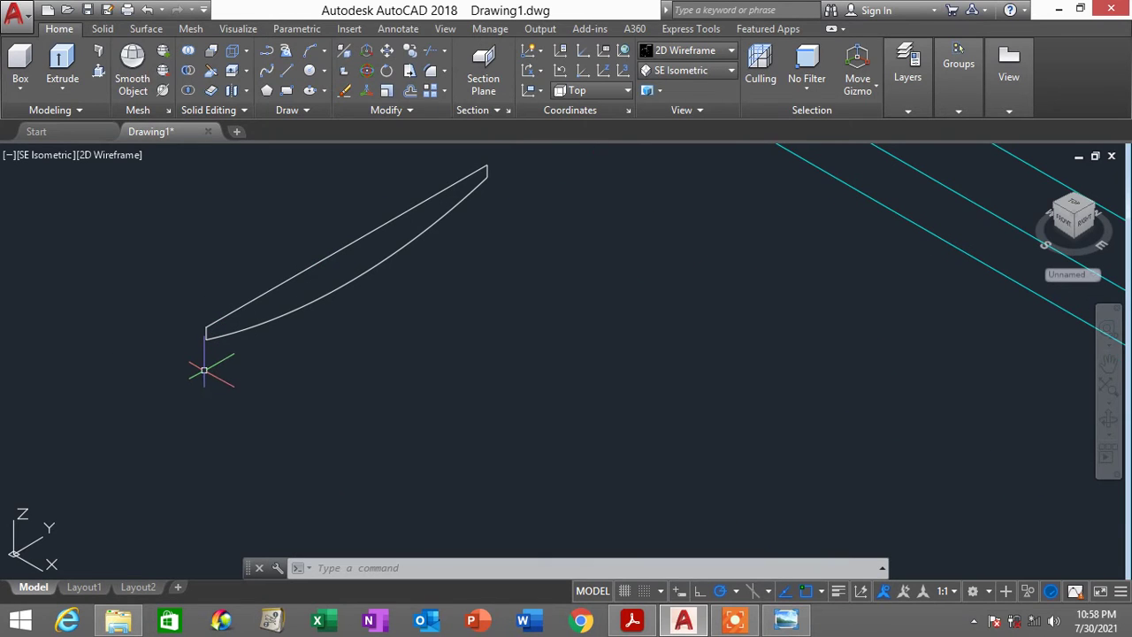
scroll(204, 354, up, 3)
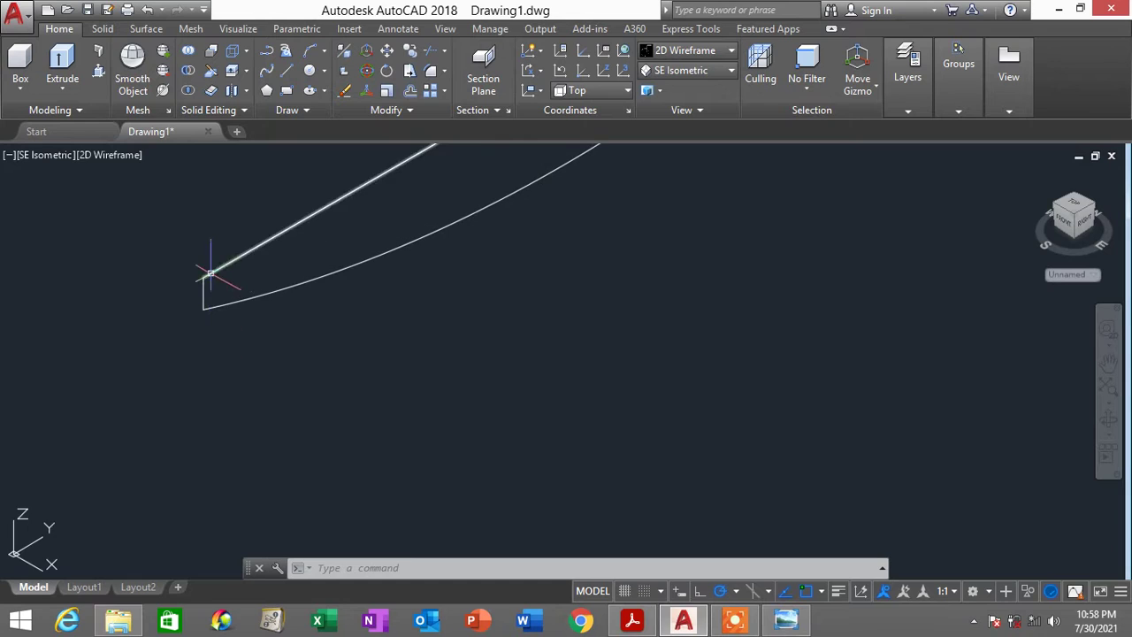
scroll(211, 305, down, 3)
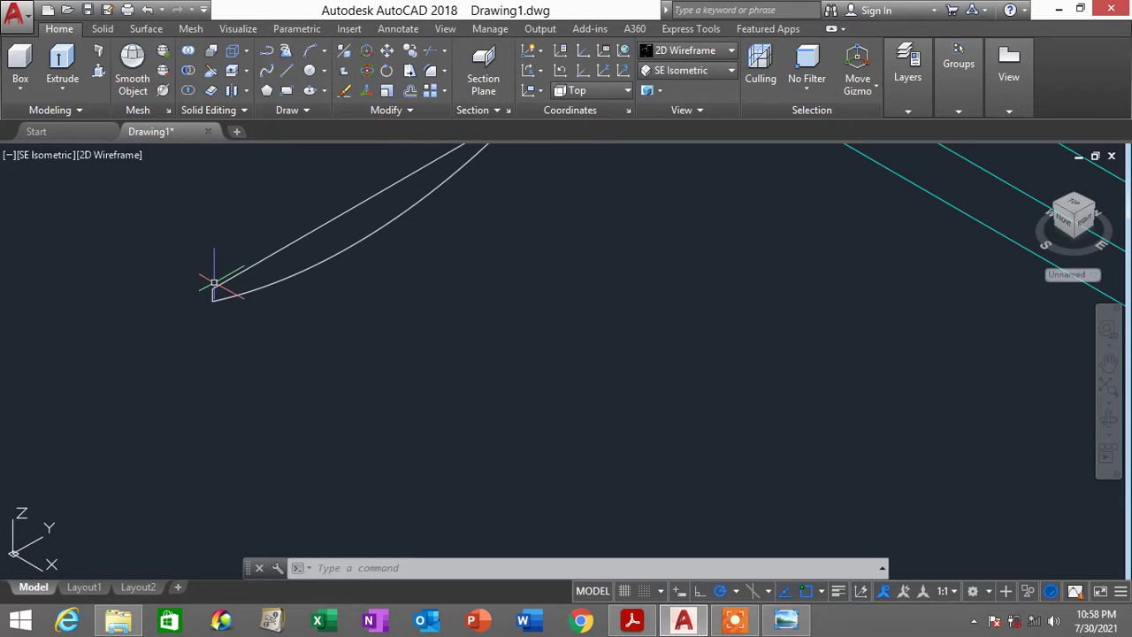
middle_drag(215, 283, 350, 362)
scroll(379, 327, up, 2)
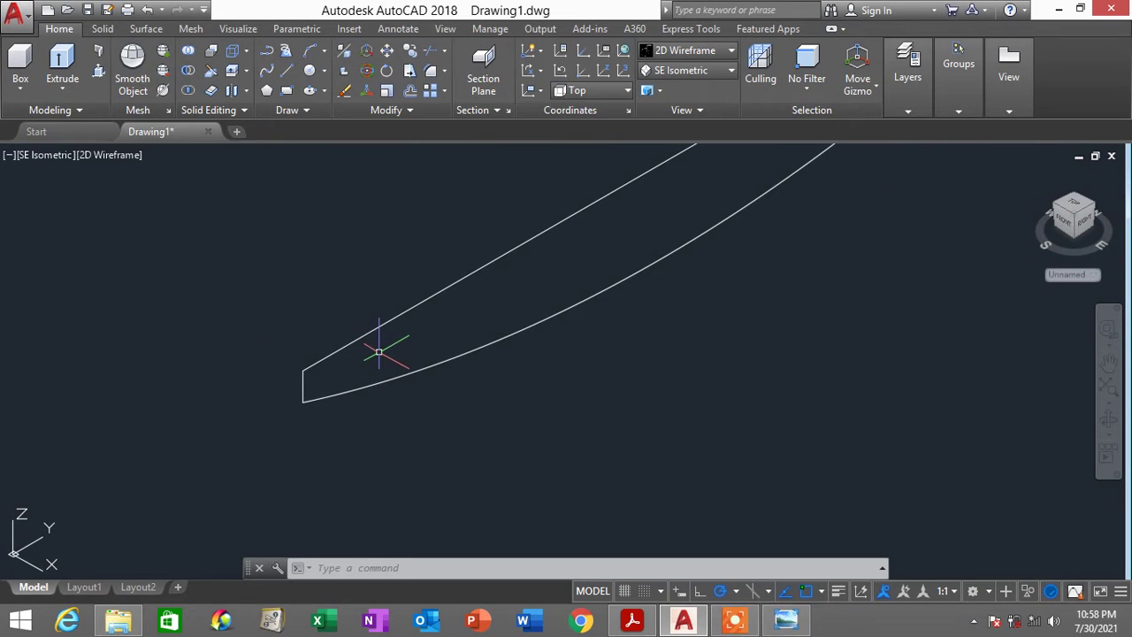
Define a new UCS with origin at the profile's corner, X along its edge, Y upward
text(cs)
key(Return)
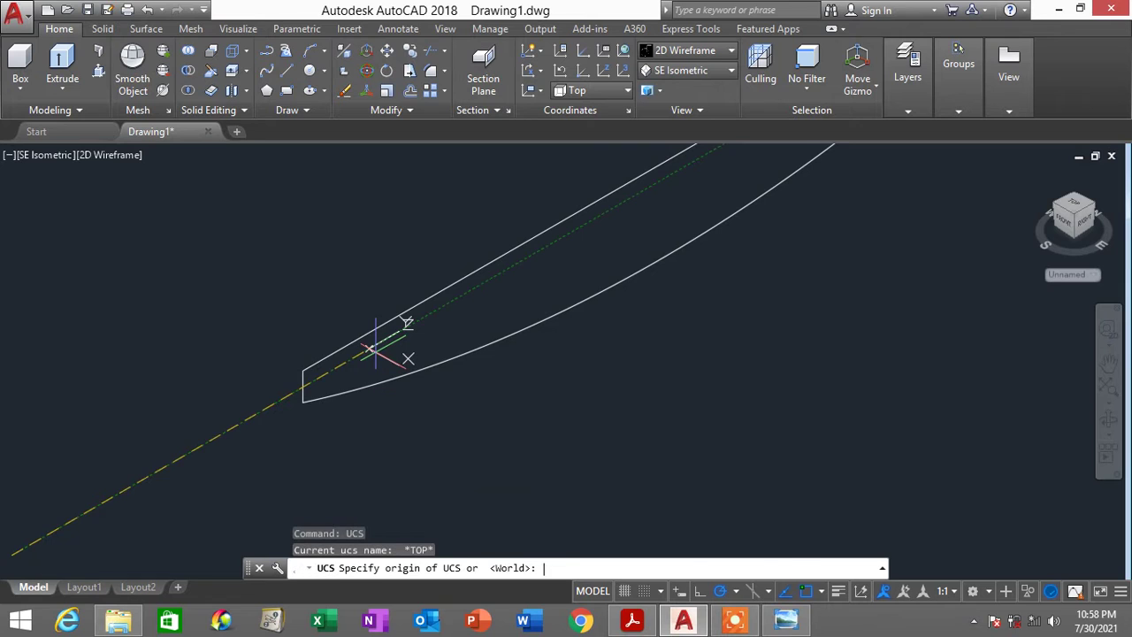
click(303, 402)
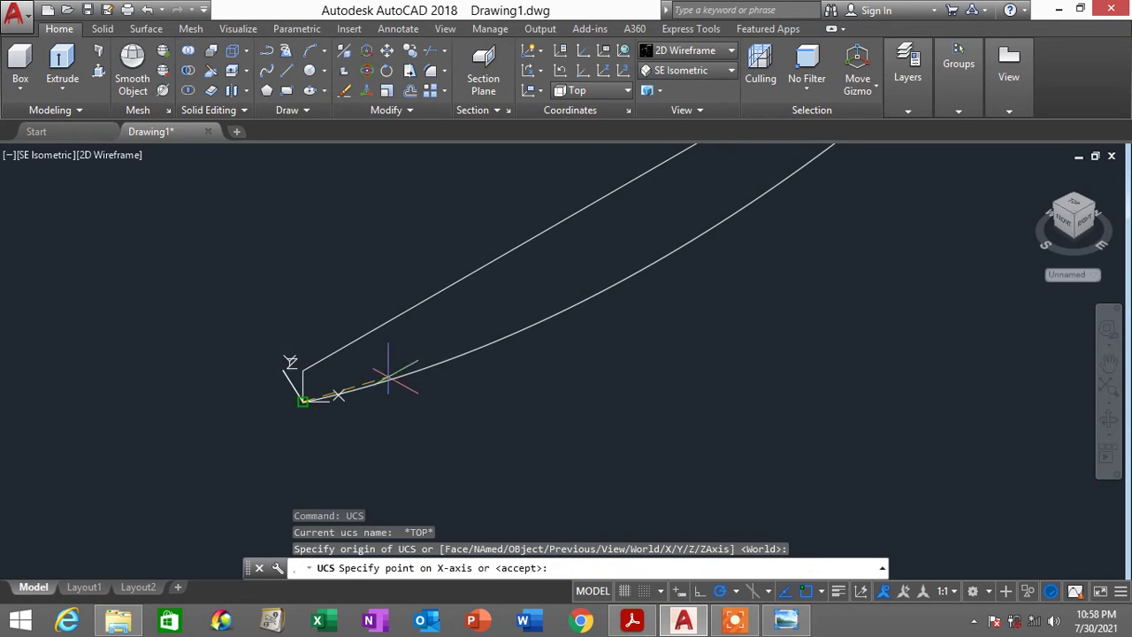
click(409, 341)
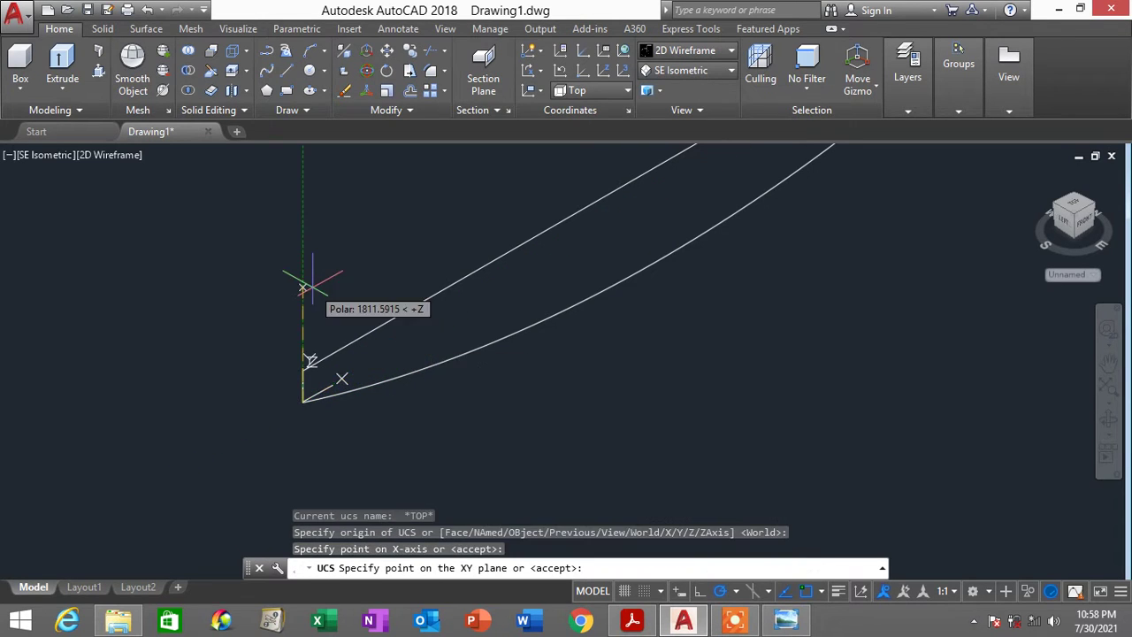
click(302, 288)
scroll(448, 345, down, 3)
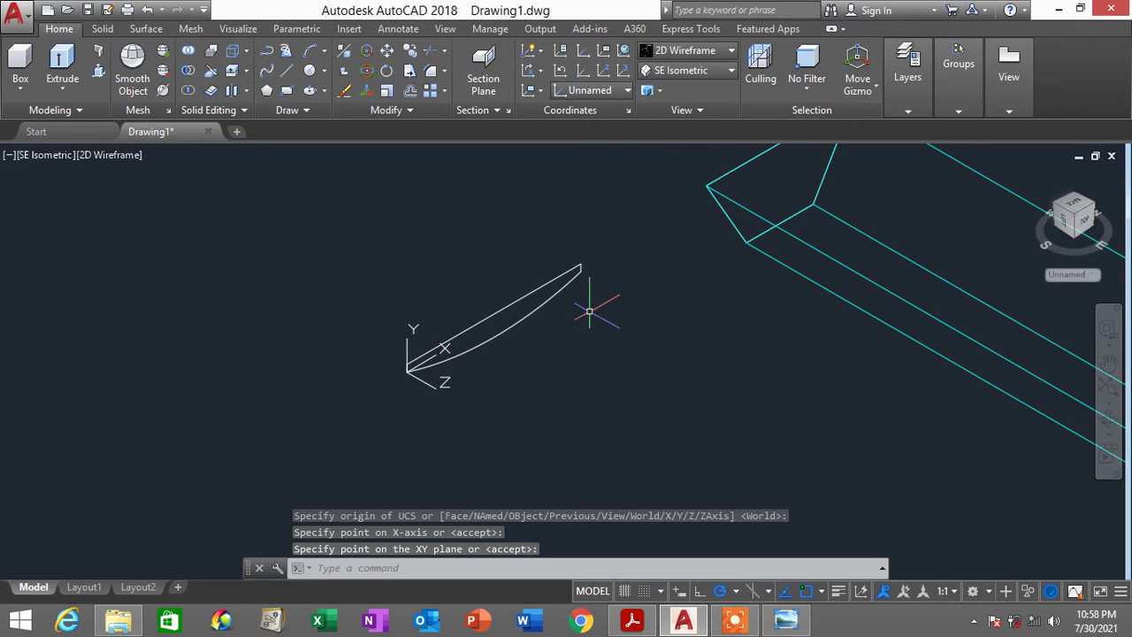
scroll(589, 309, up, 2)
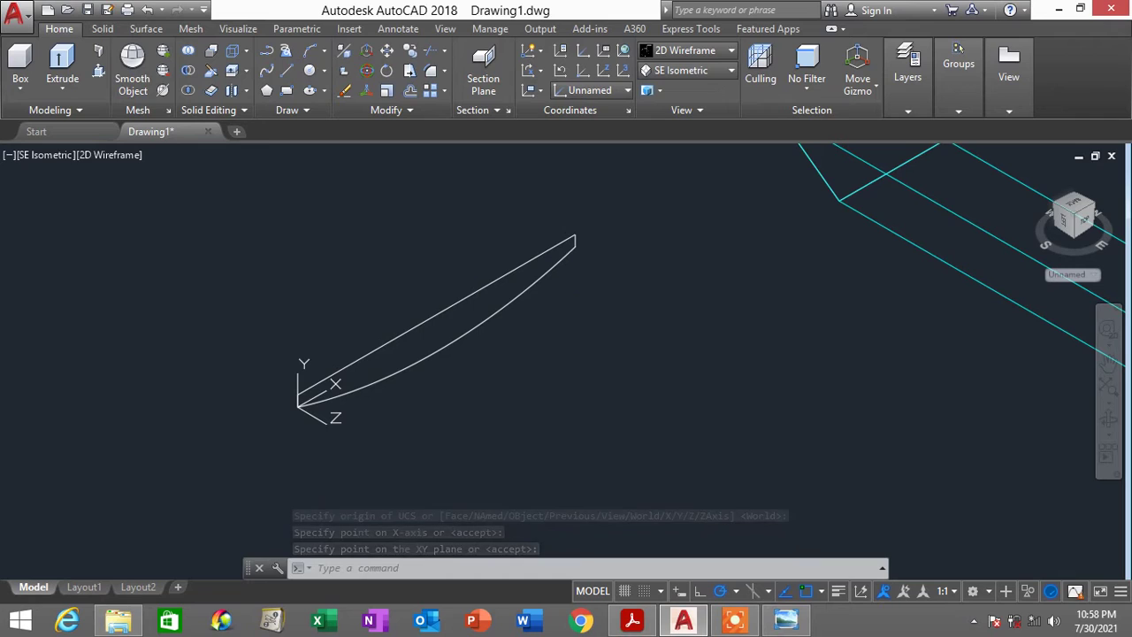
text(p)
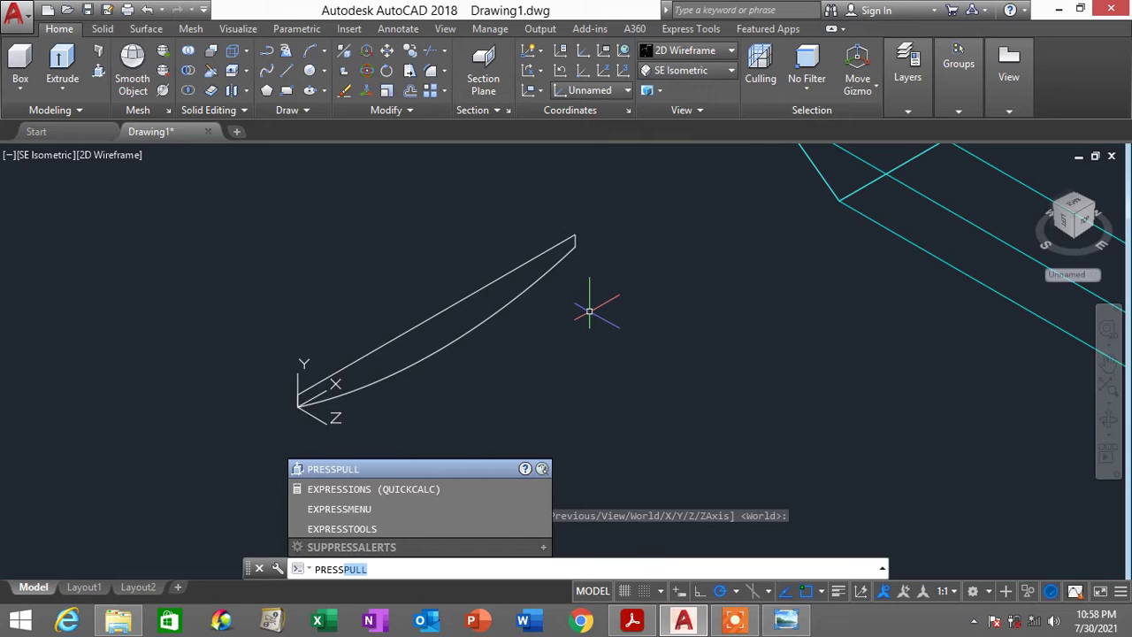
Press-pull the arched slab profile 46000 units into a solid beside the canopy
key(Return)
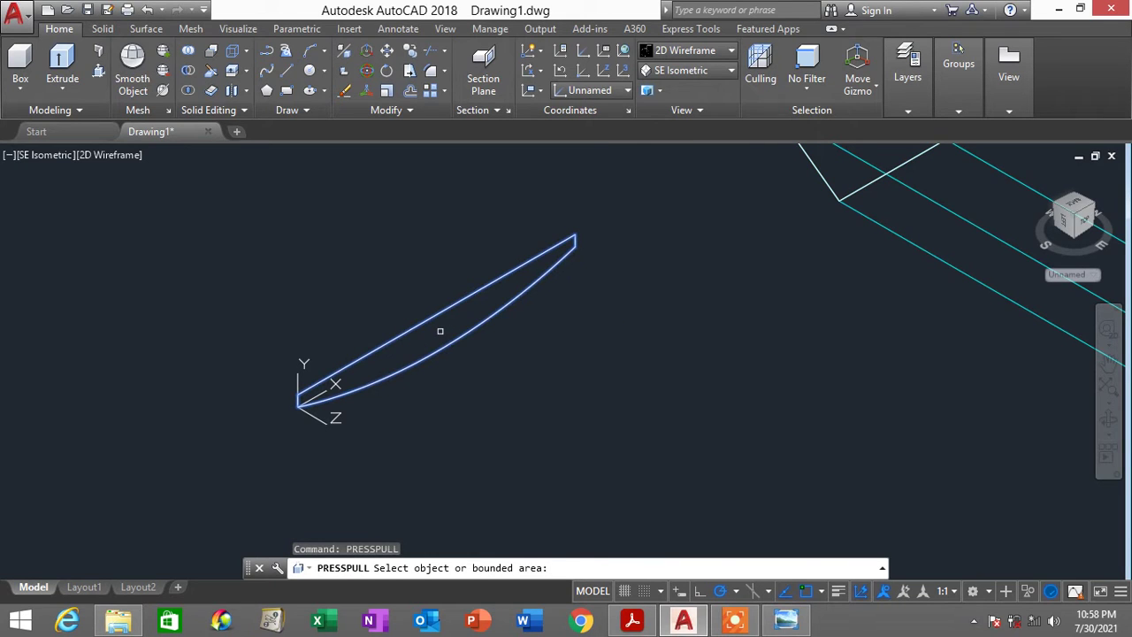
click(440, 331)
scroll(528, 359, down, 4)
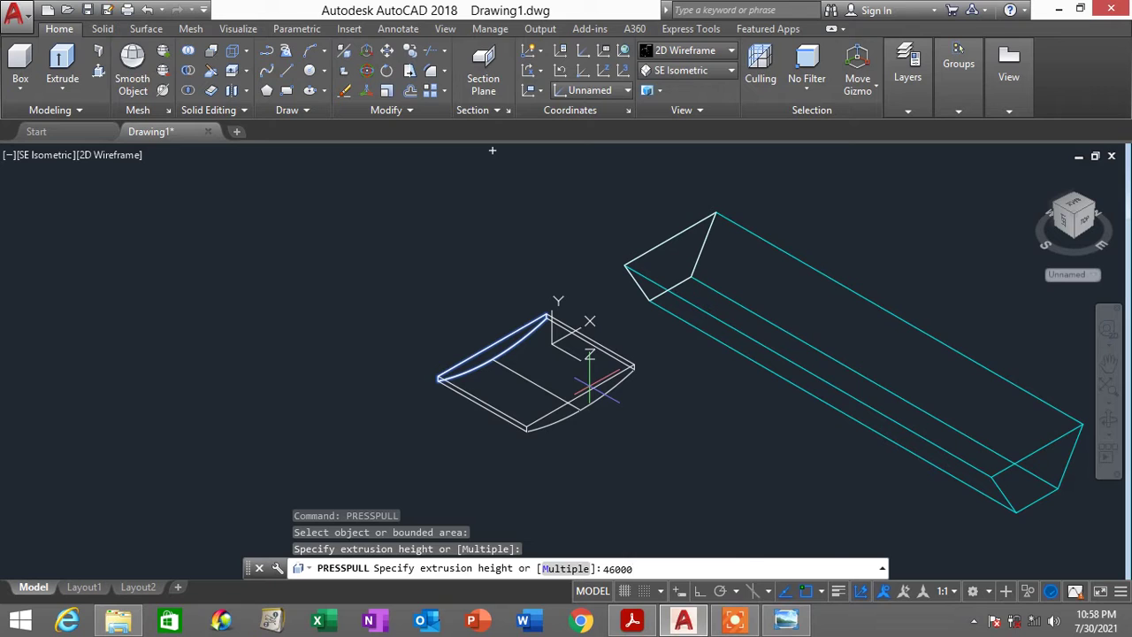
key(Return)
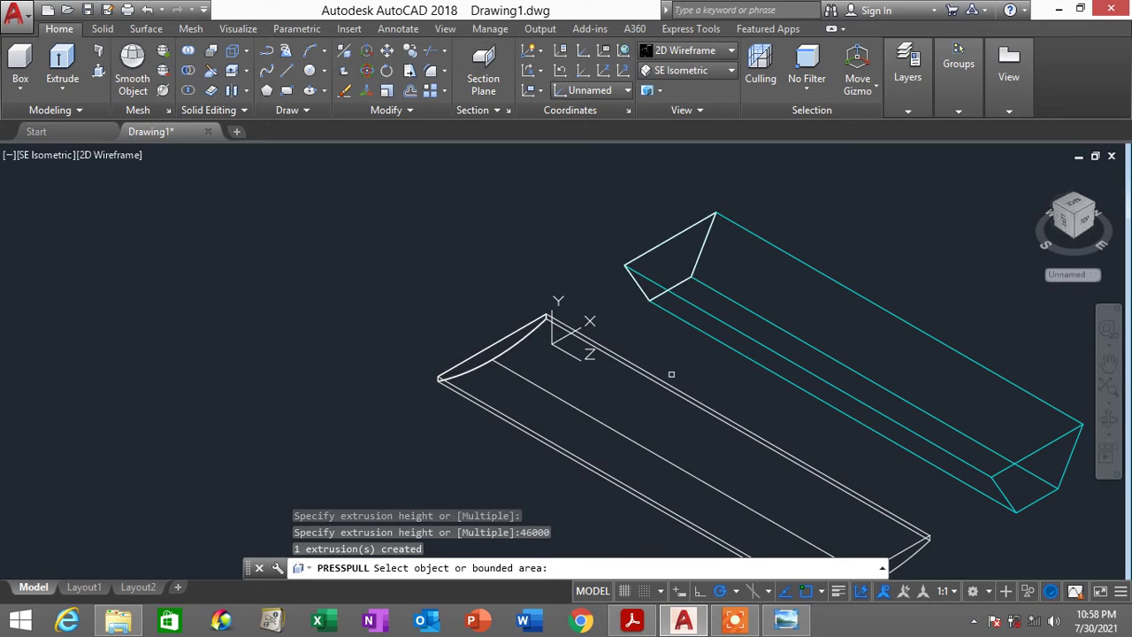
key(Return)
scroll(671, 372, down, 3)
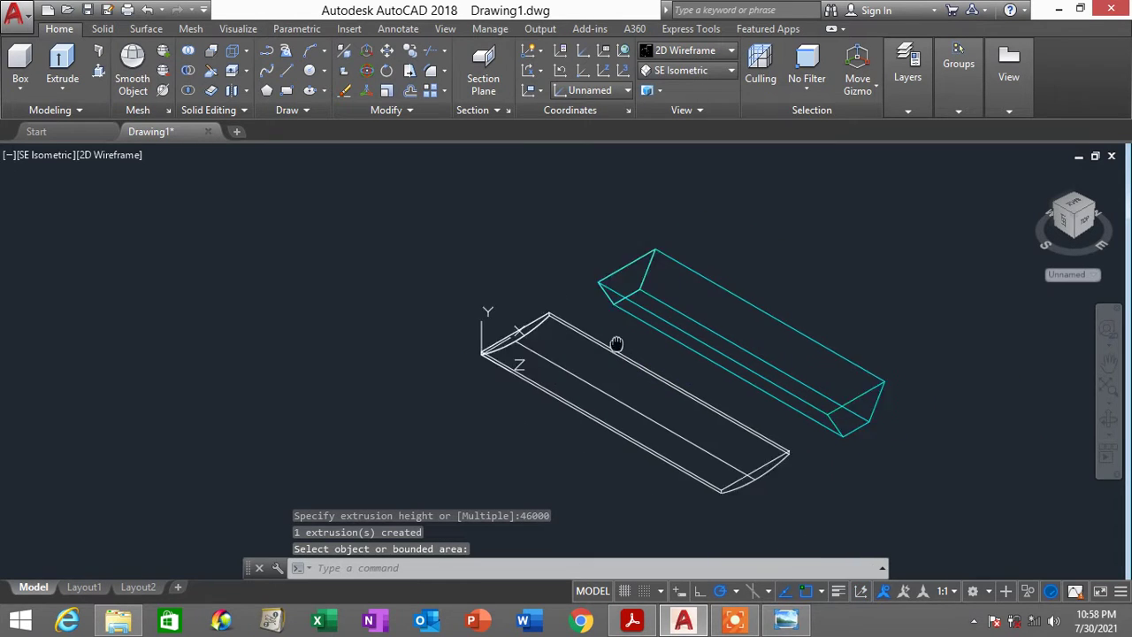
scroll(733, 336, up, 2)
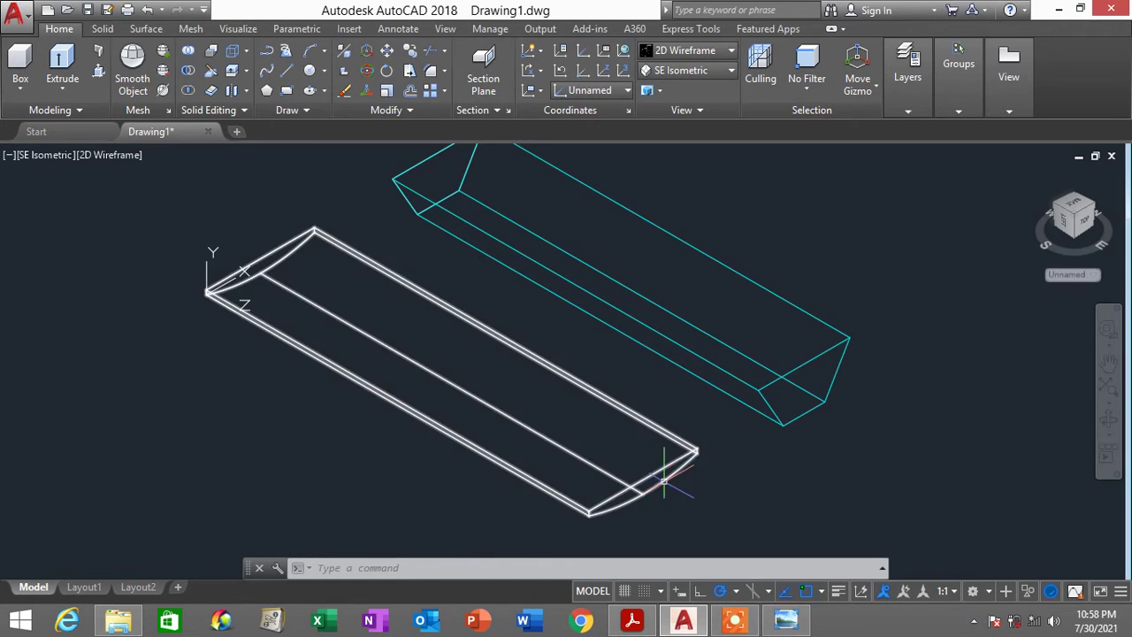
scroll(655, 480, up, 2)
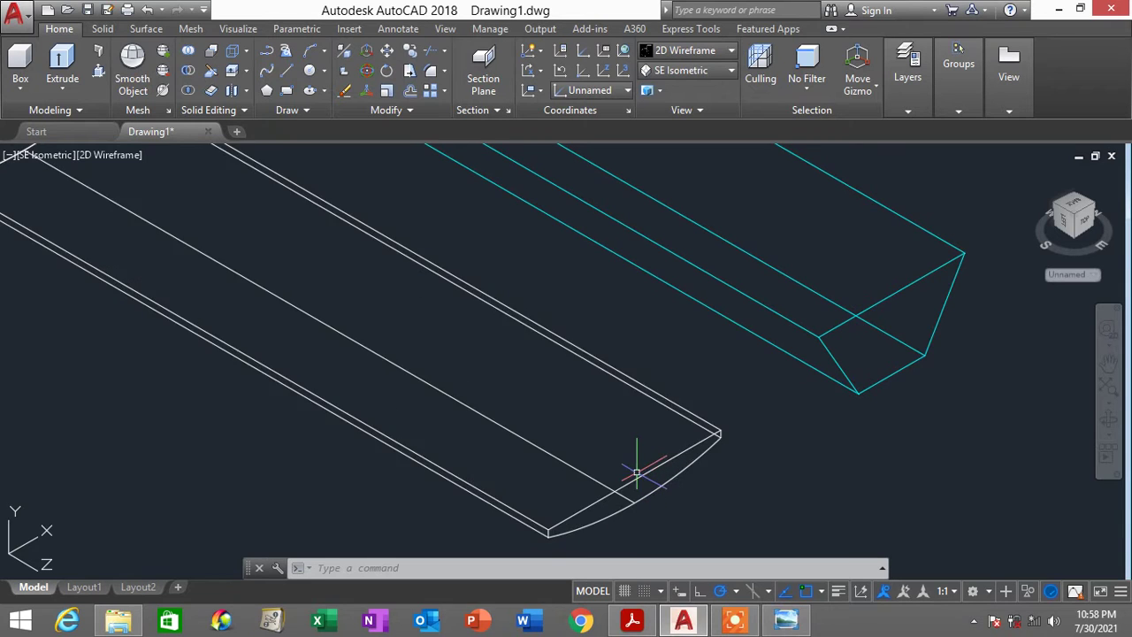
scroll(634, 477, down, 2)
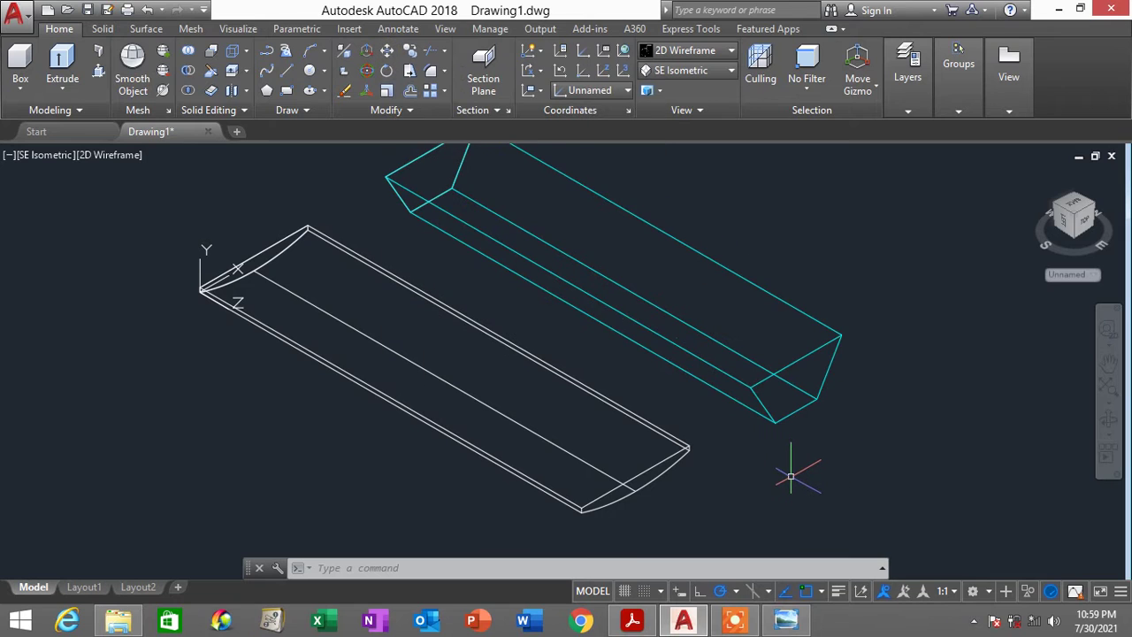
Move the slab from its arched end midpoint onto the canopy's top-end midpoint
text(M)
key(Return)
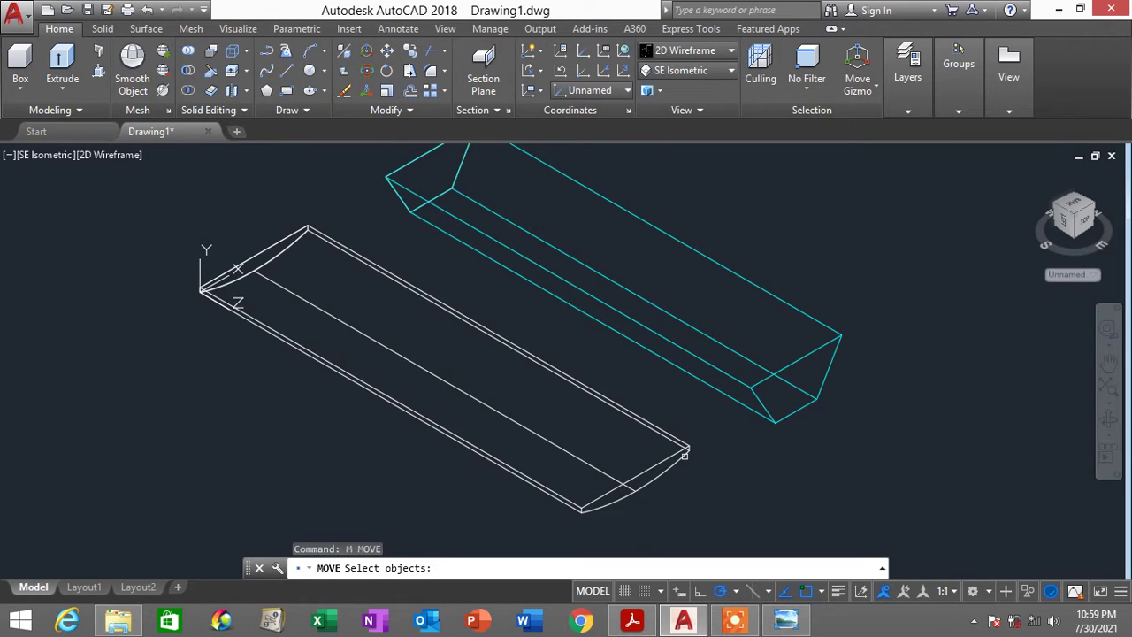
click(665, 455)
key(Return)
scroll(627, 475, up, 4)
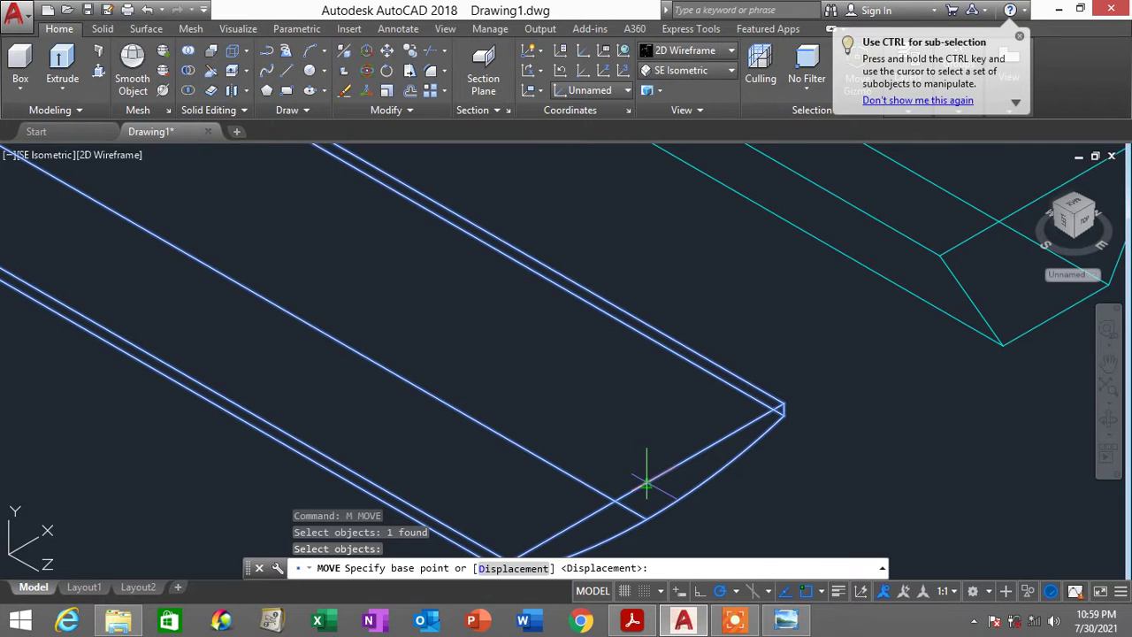
scroll(647, 482, down, 2)
click(645, 484)
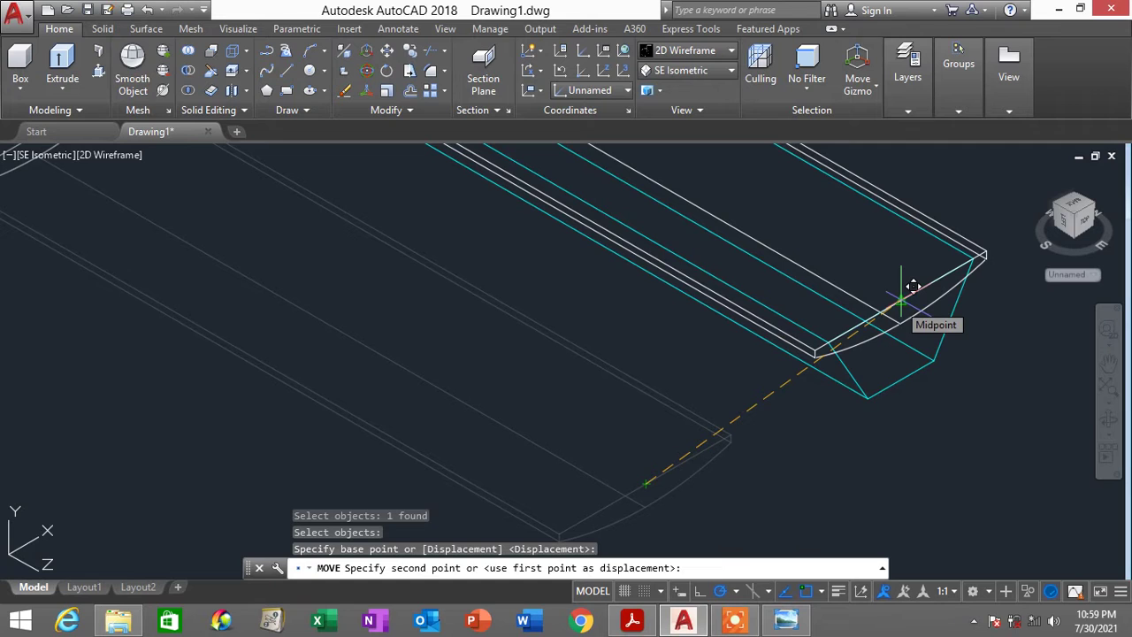
click(900, 301)
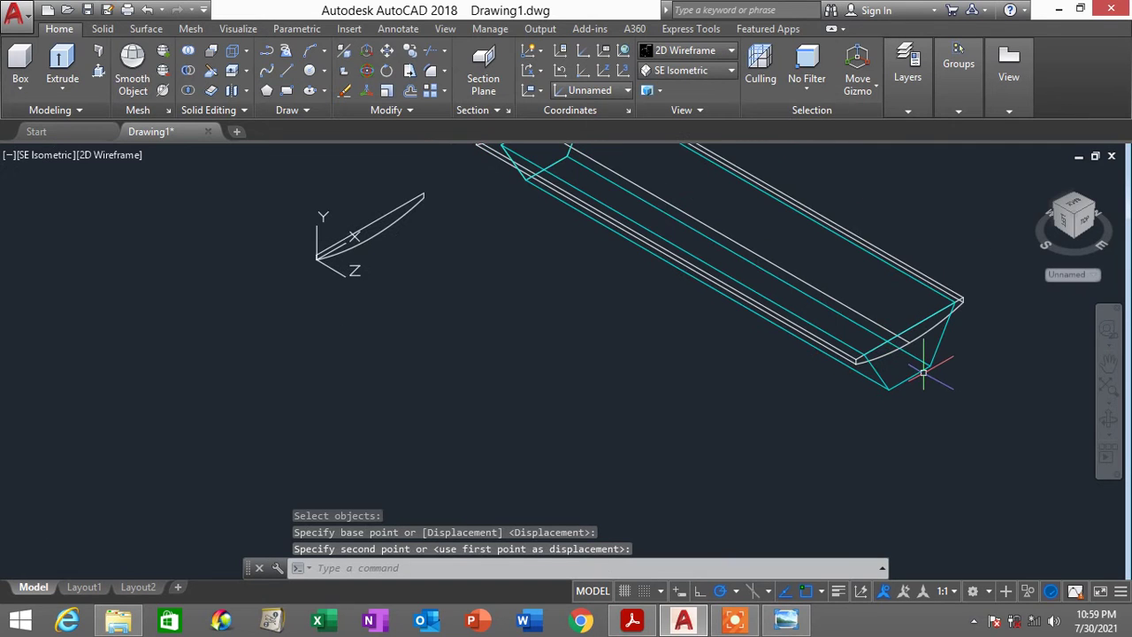
scroll(601, 325, down, 2)
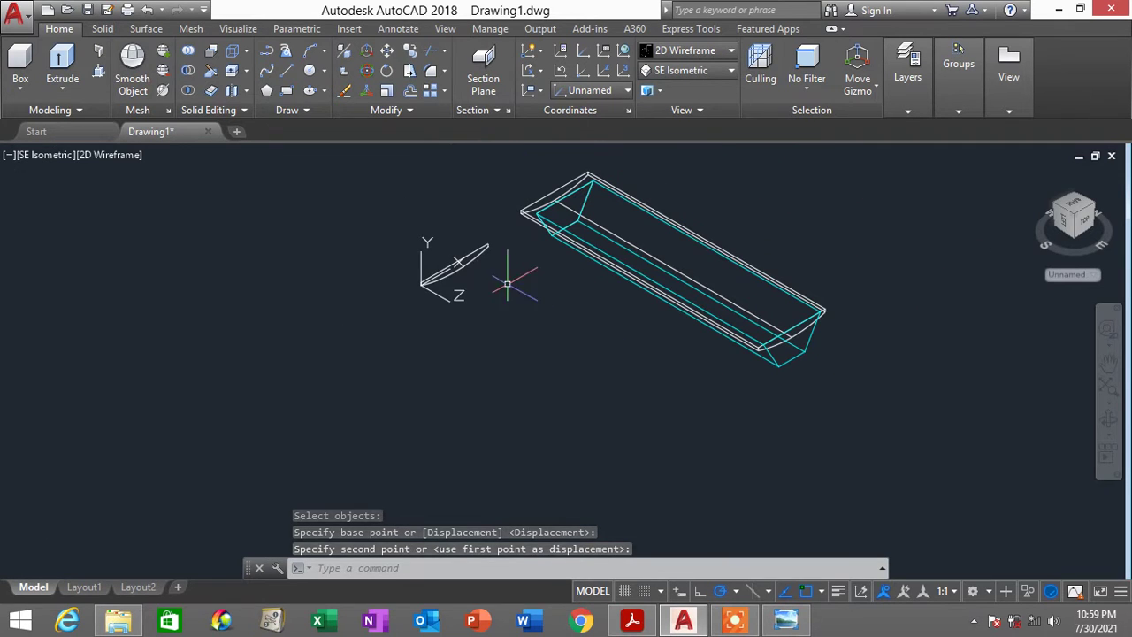
Window-select and delete the leftover arch profile curves
click(483, 306)
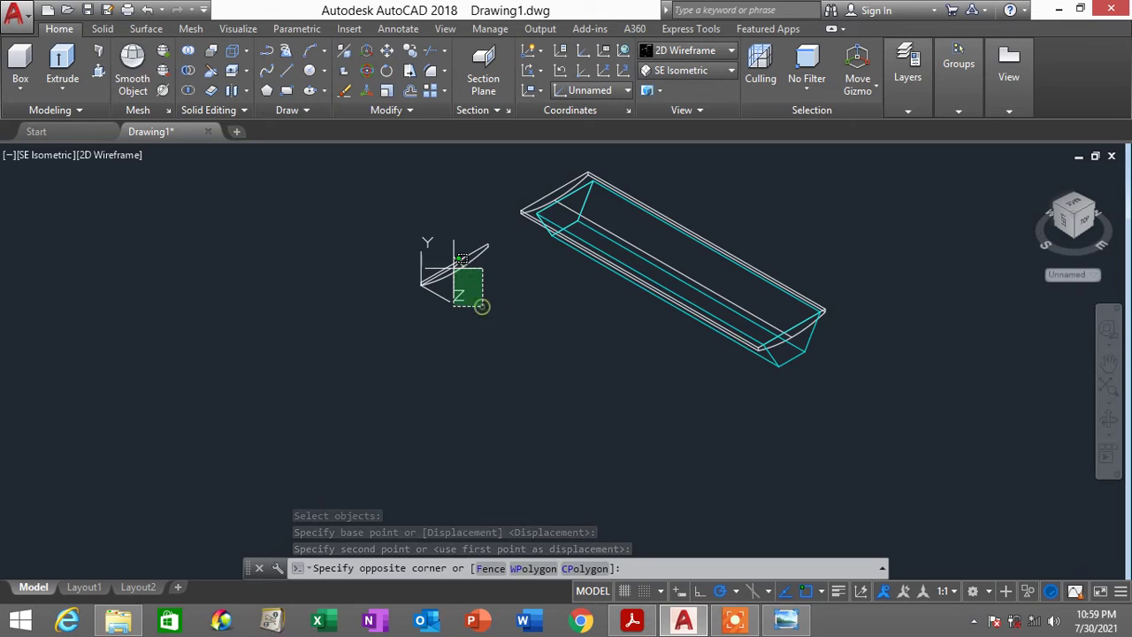
click(370, 212)
scroll(505, 245, up, 2)
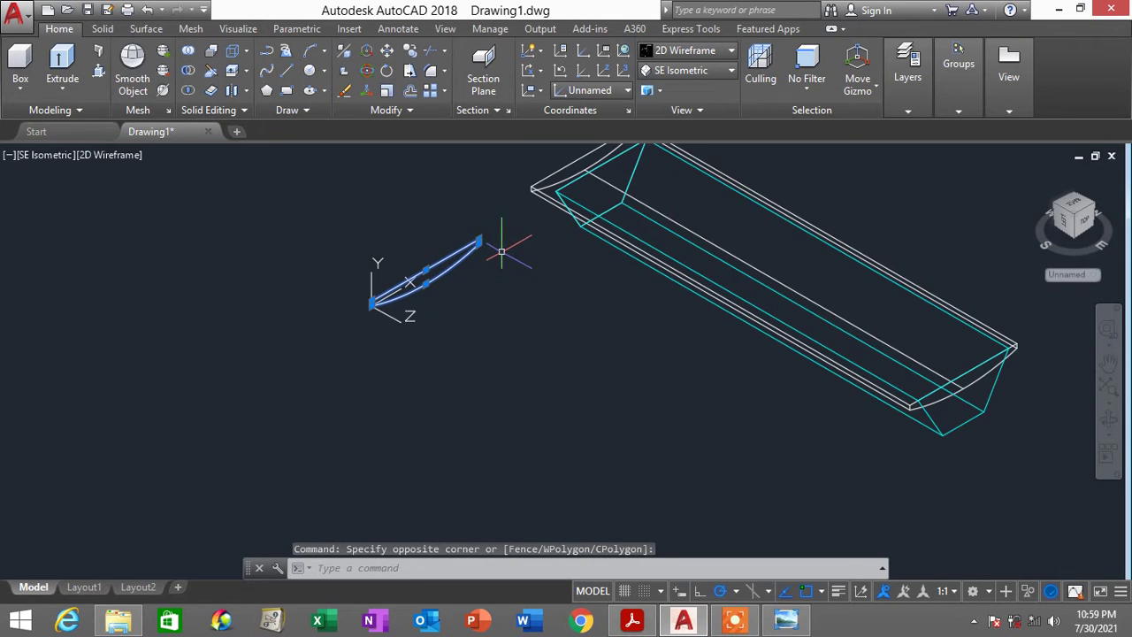
click(492, 262)
click(441, 221)
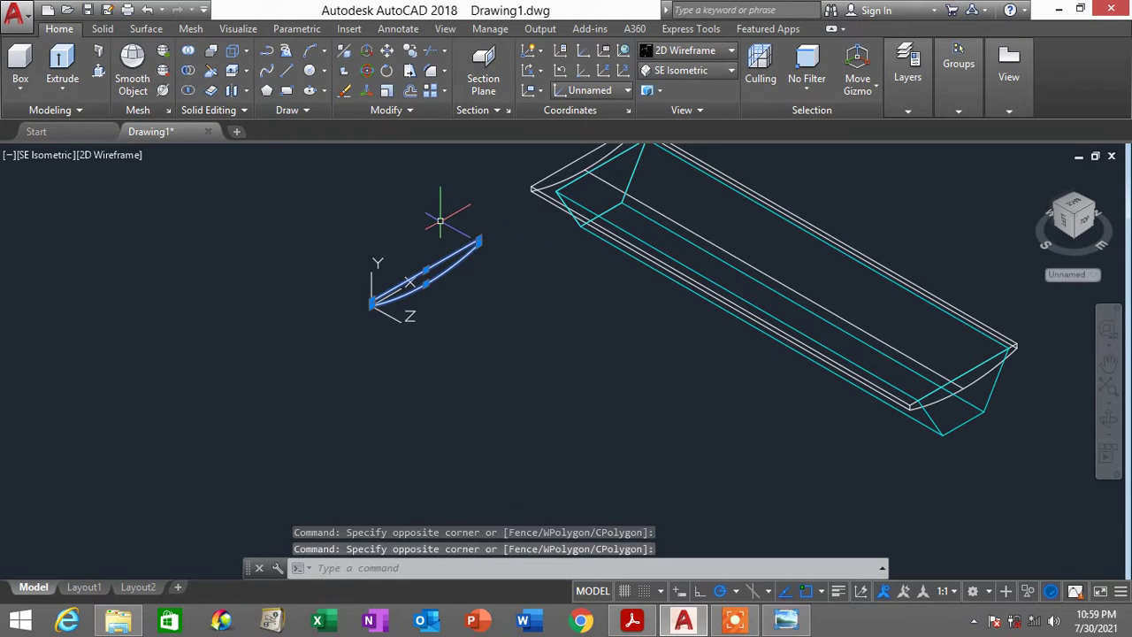
key(Delete)
middle_drag(560, 240, 460, 275)
scroll(859, 412, up, 2)
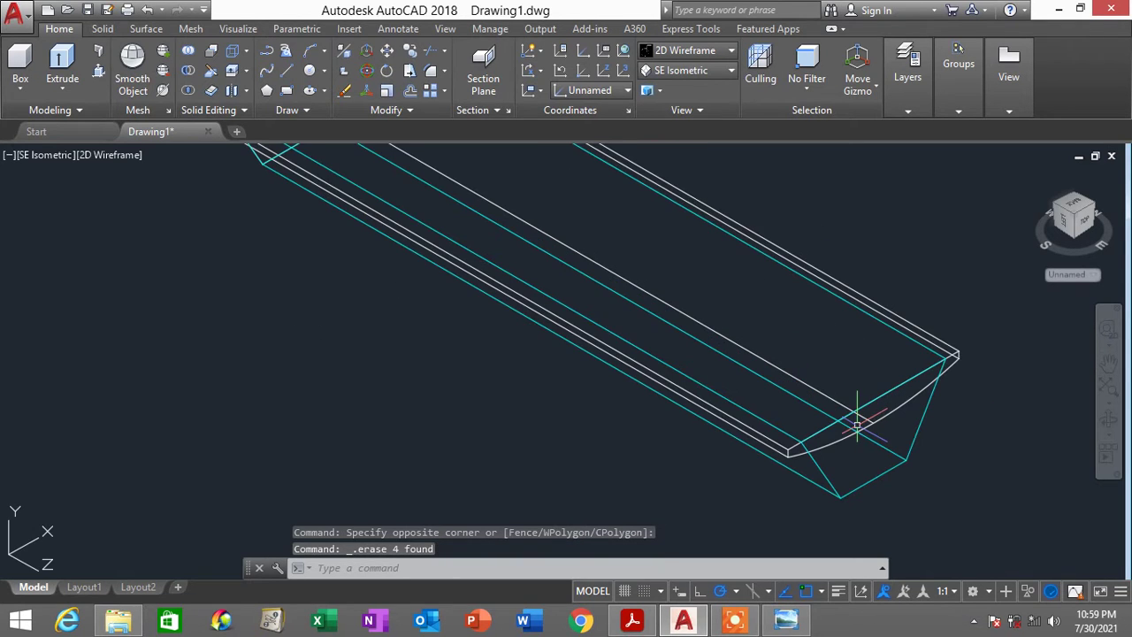
In Top view, move the slab 1000 units along X from its corner, then return to SE Isometric
click(686, 72)
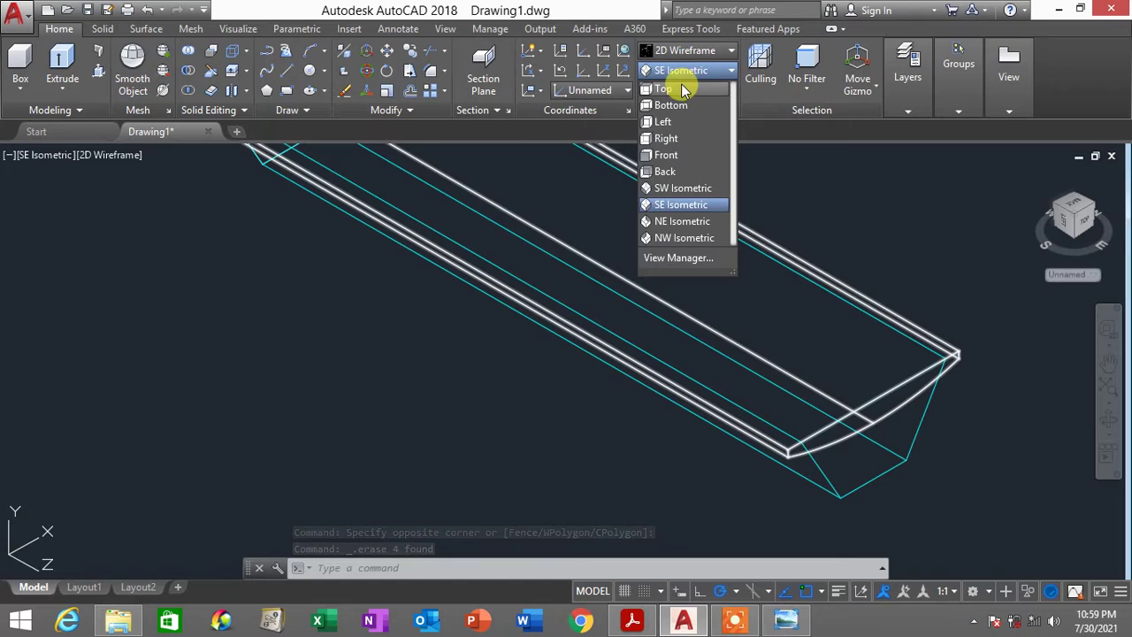
click(680, 83)
middle_drag(890, 296, 758, 277)
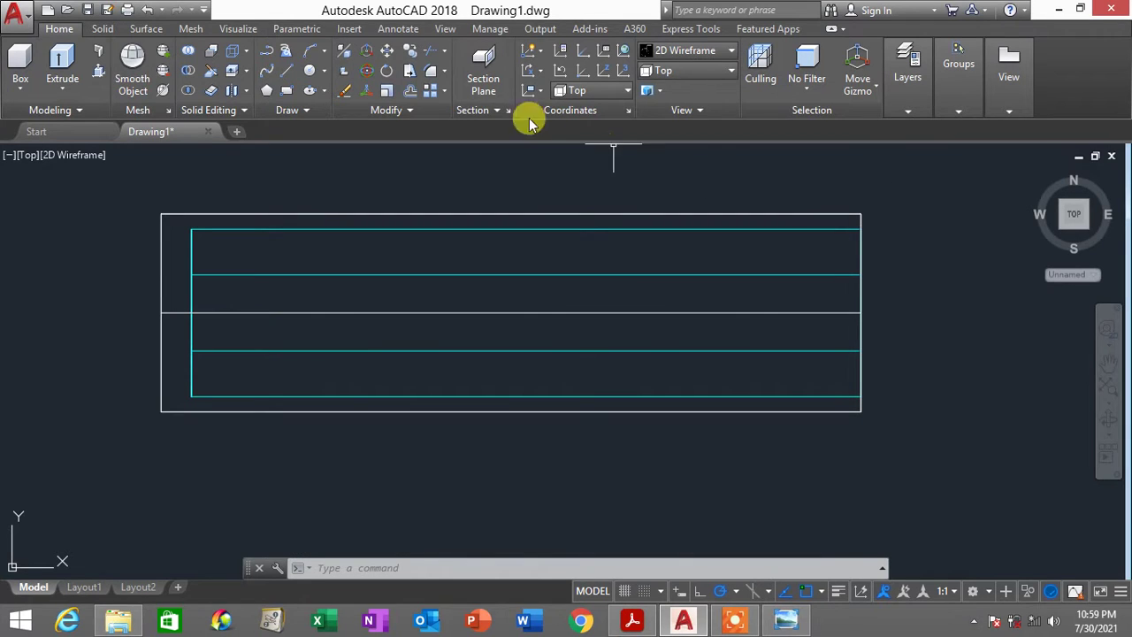
text(M)
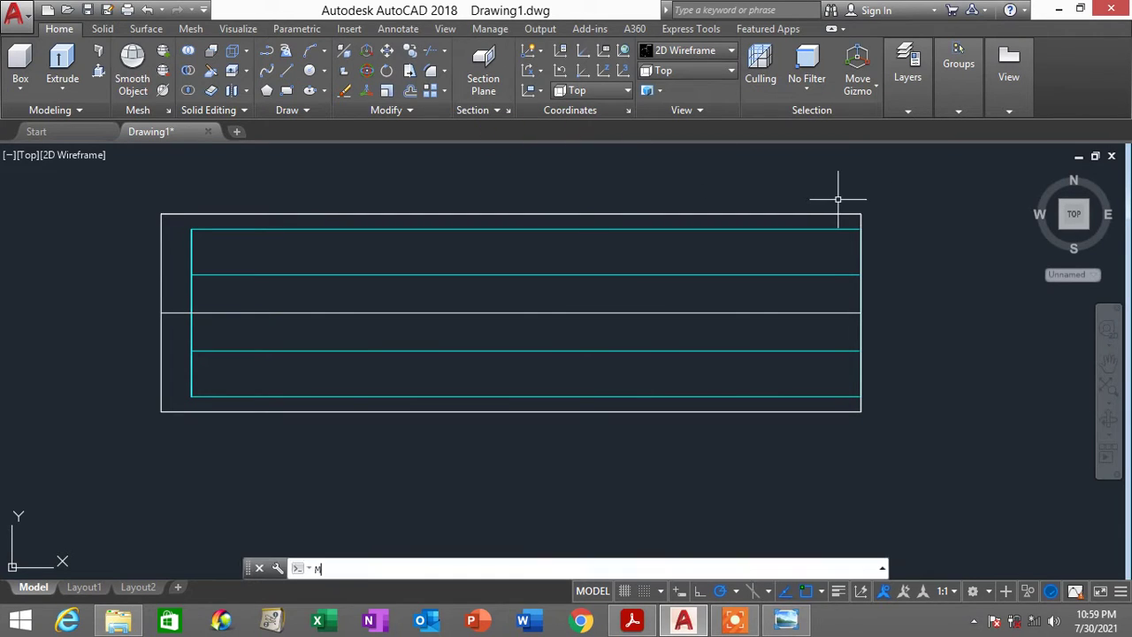
key(Return)
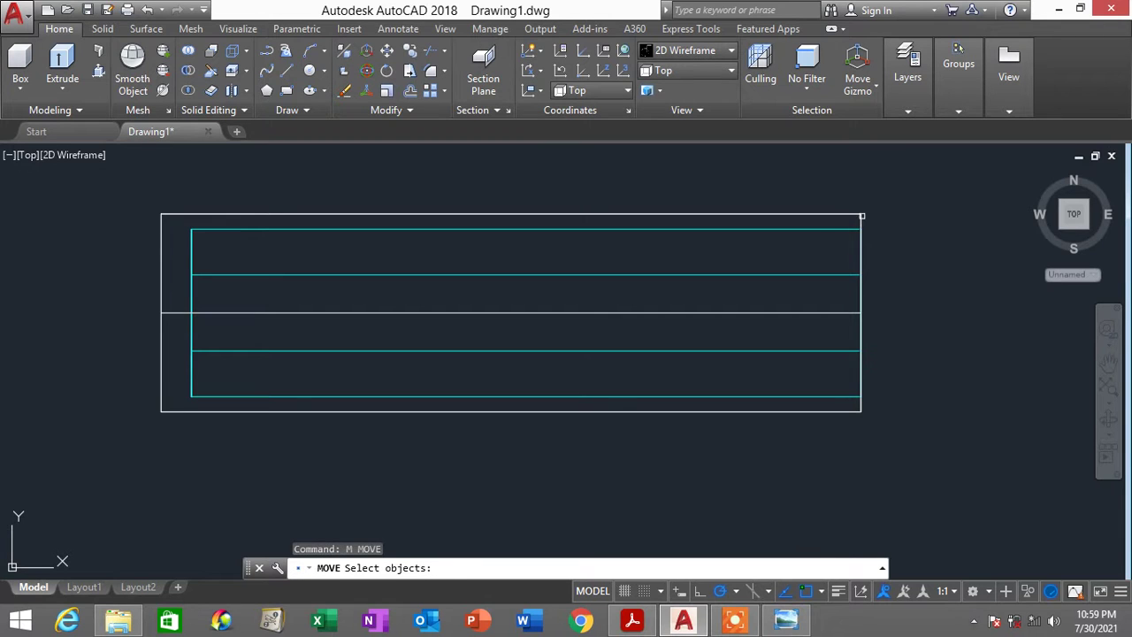
click(862, 215)
key(Return)
click(863, 214)
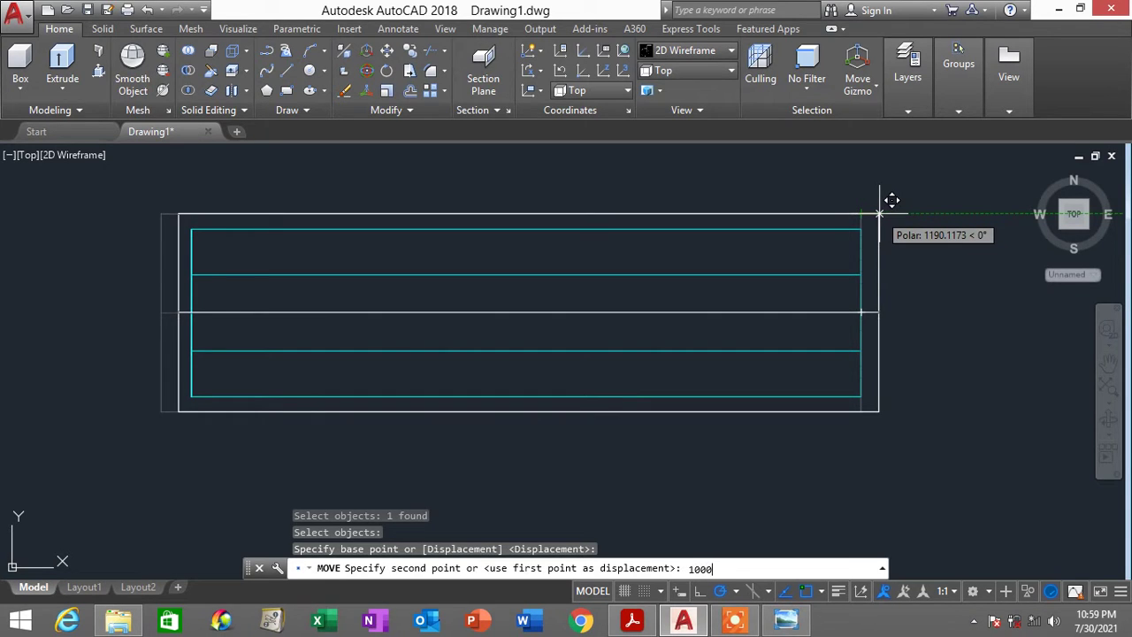
key(Return)
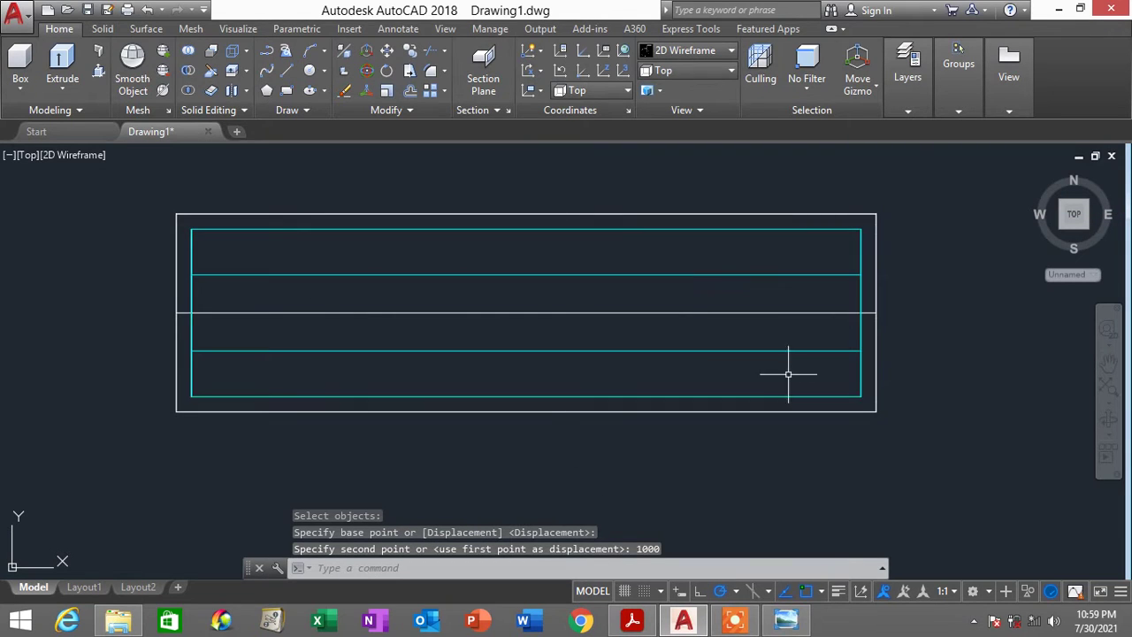
click(687, 74)
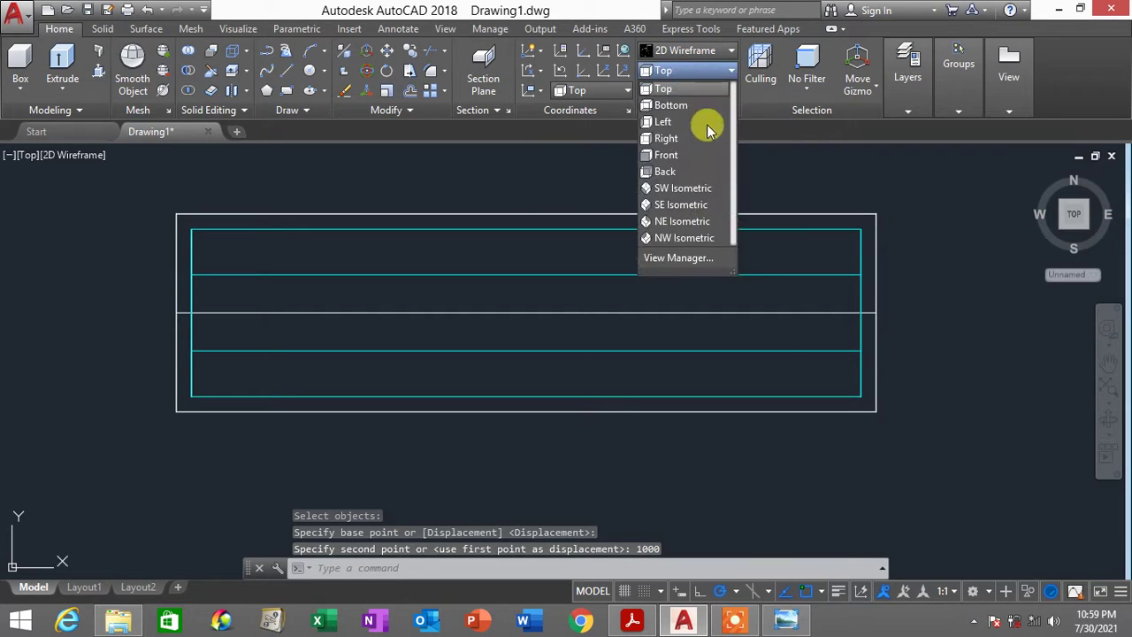
click(713, 199)
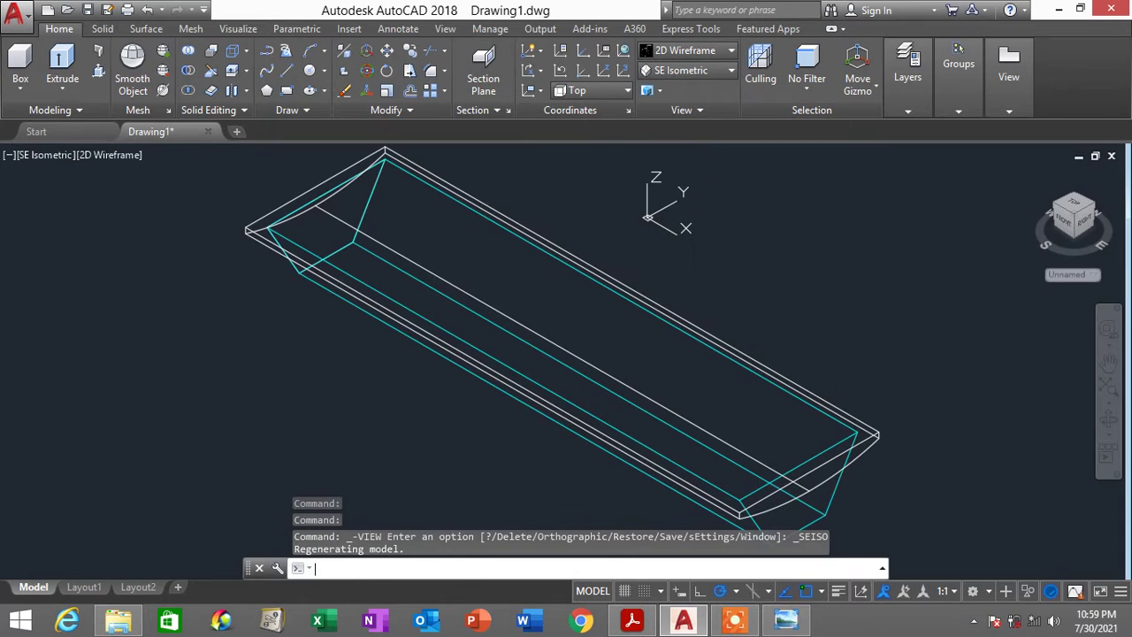
Apply the Conceptual visual style and zoom in on the model
scroll(831, 343, up, 3)
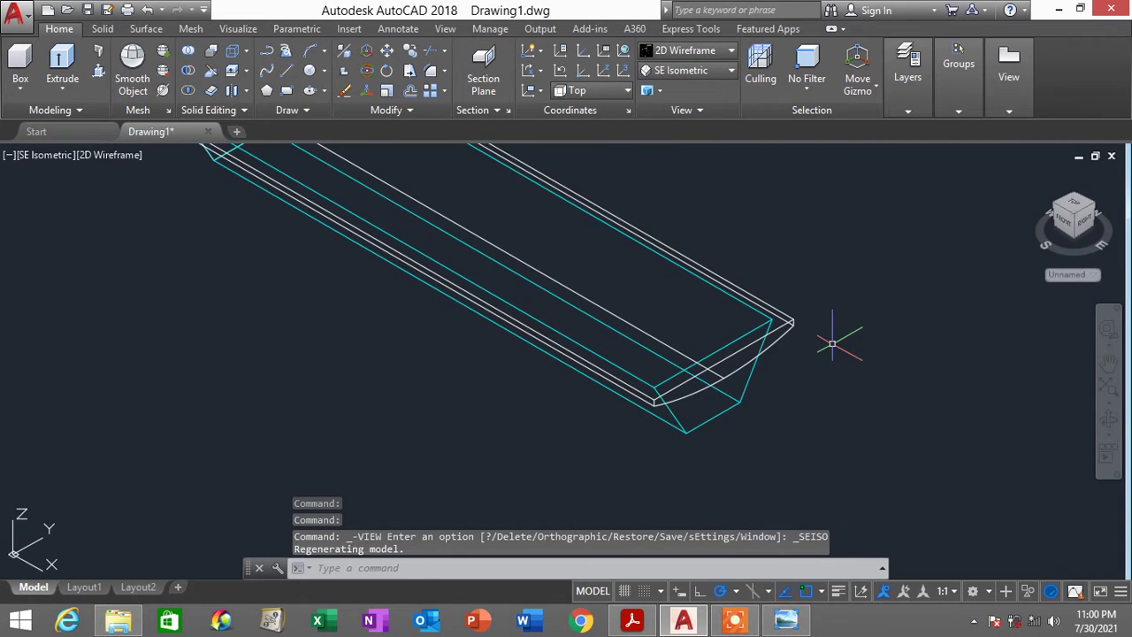
click(708, 53)
click(740, 80)
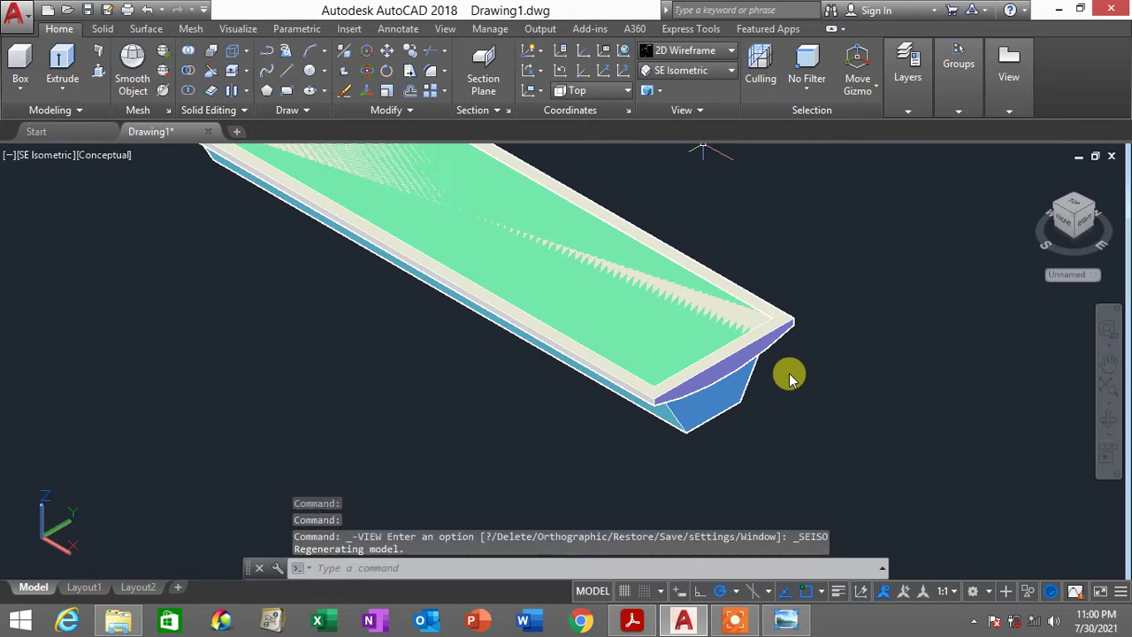
scroll(790, 363, down, 2)
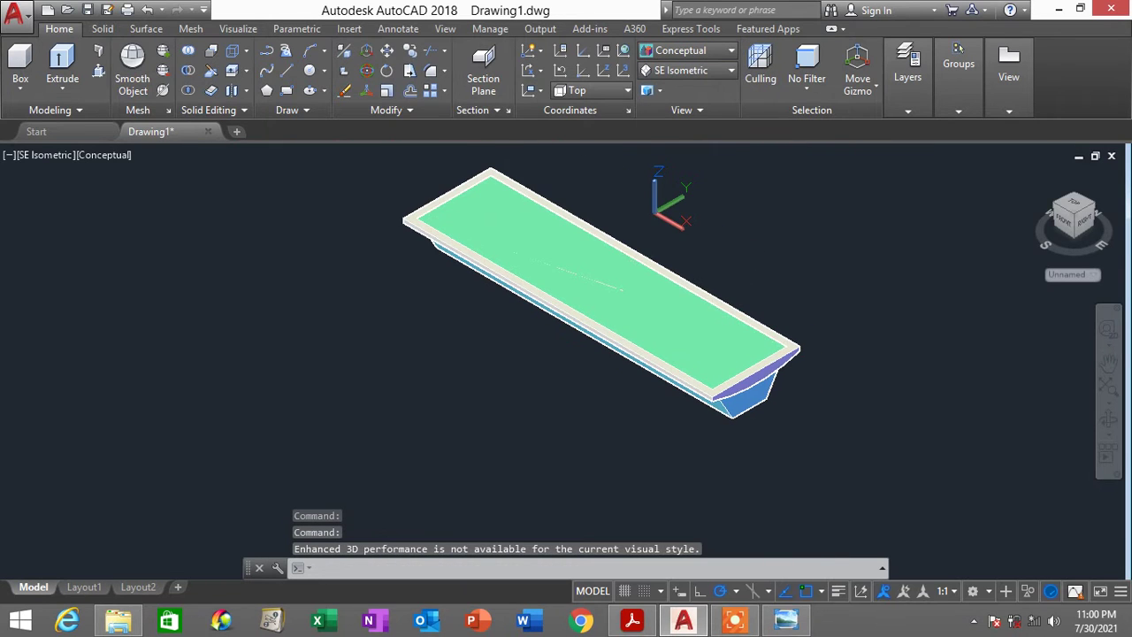
scroll(795, 357, up, 4)
scroll(795, 357, up, 2)
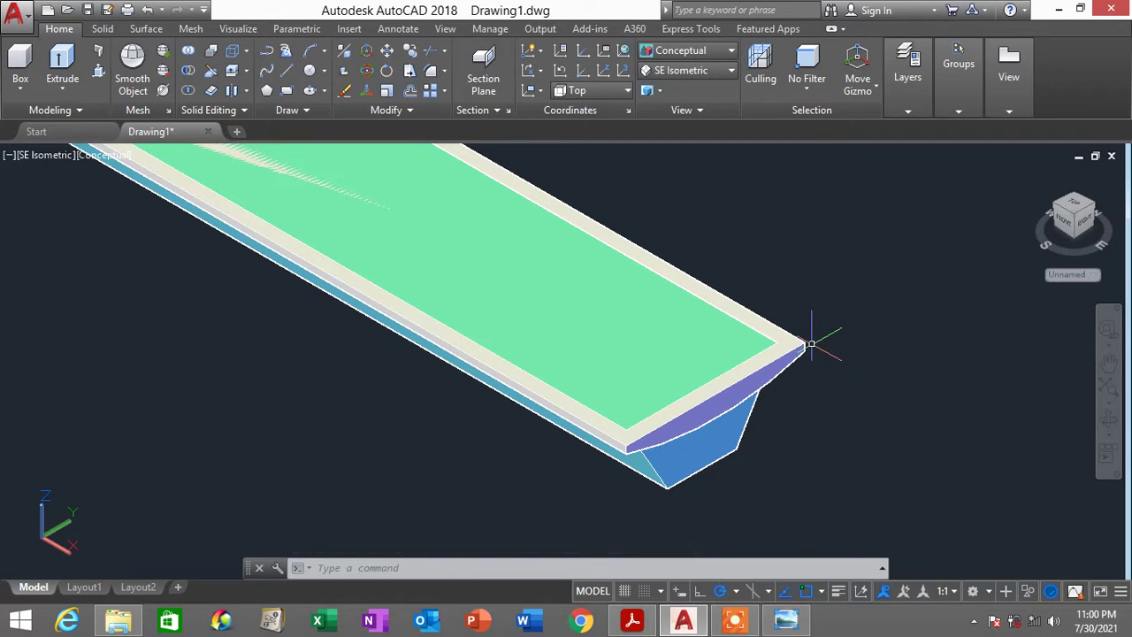
scroll(811, 343, down, 2)
scroll(811, 343, up, 2)
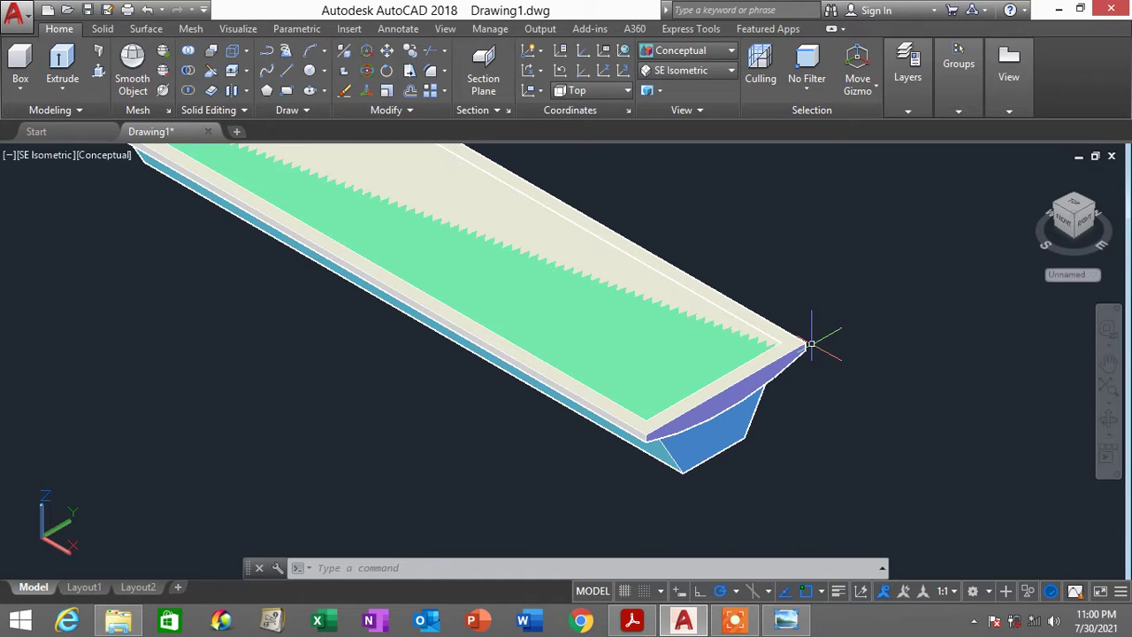
Orbit the model to a flatter side view of the canopy
text(O)
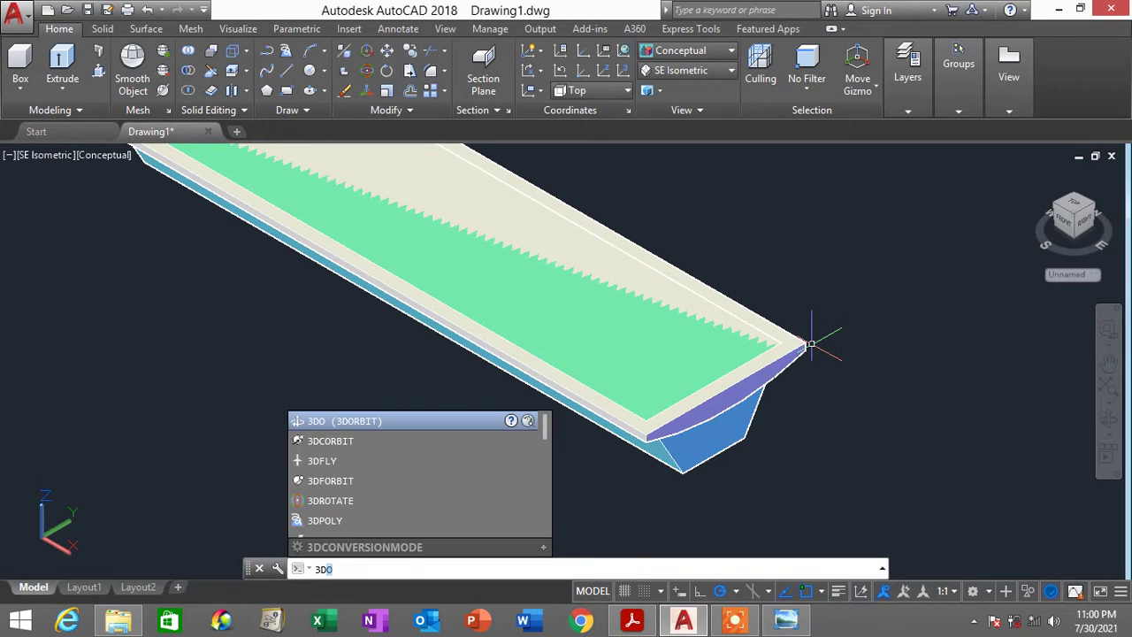
key(Return)
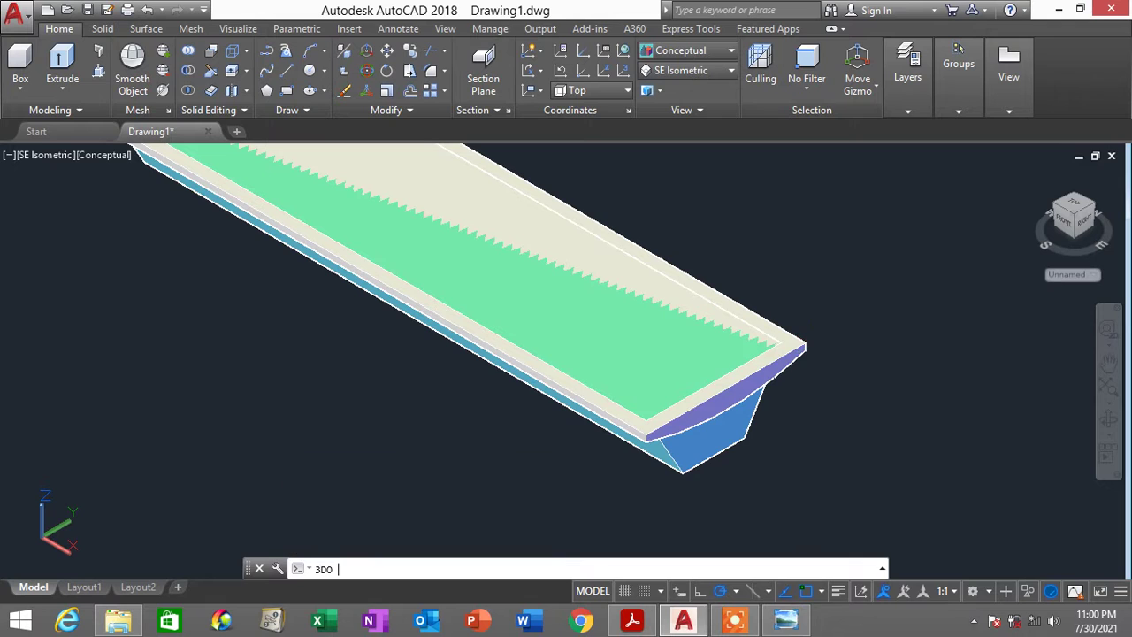
drag(652, 362, 652, 312)
key(Escape)
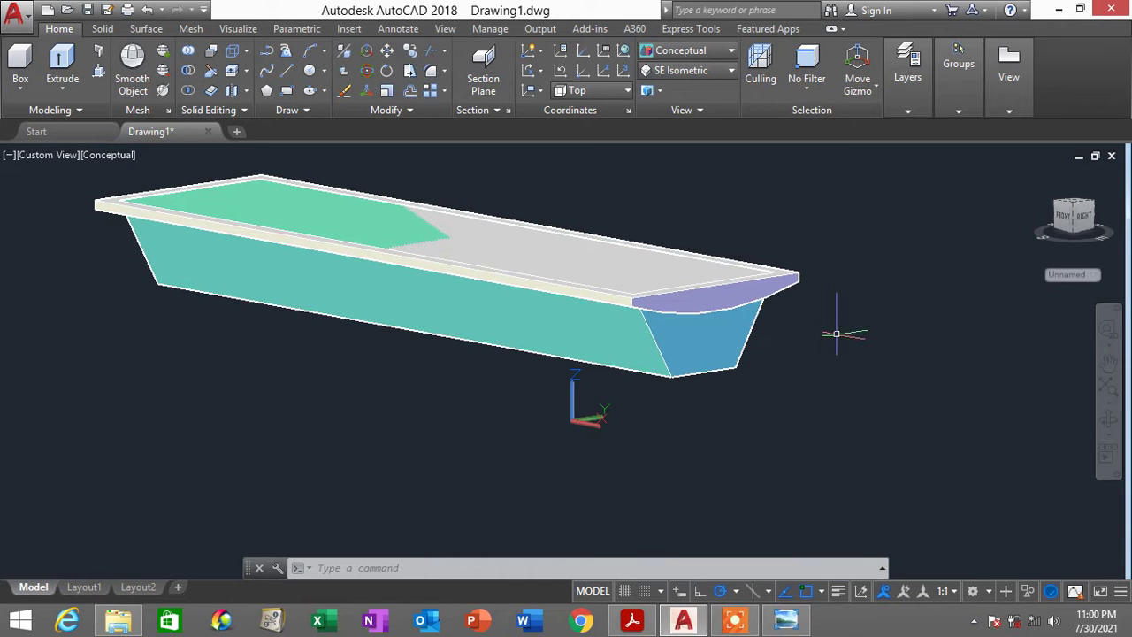
mouse_move(811, 321)
shift+middle_down()
mouse_move(791, 336)
mouse_move(809, 308)
mouse_move(733, 336)
mouse_move(814, 319)
mouse_move(835, 359)
mouse_move(826, 328)
shift+middle_up()
key(Escape)
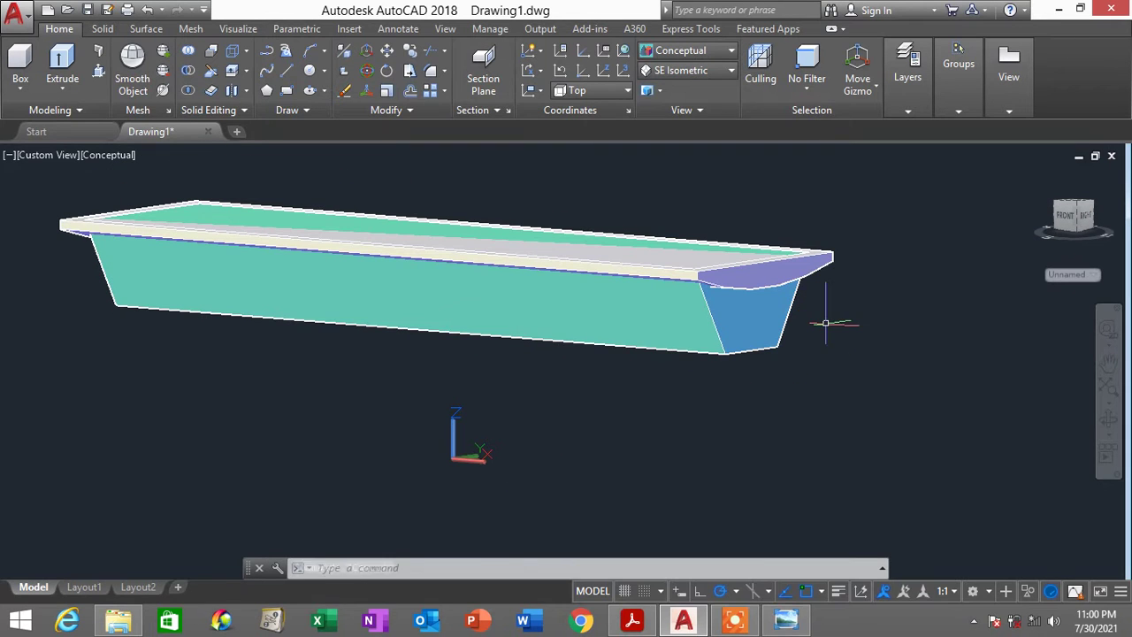
scroll(829, 318, up, 2)
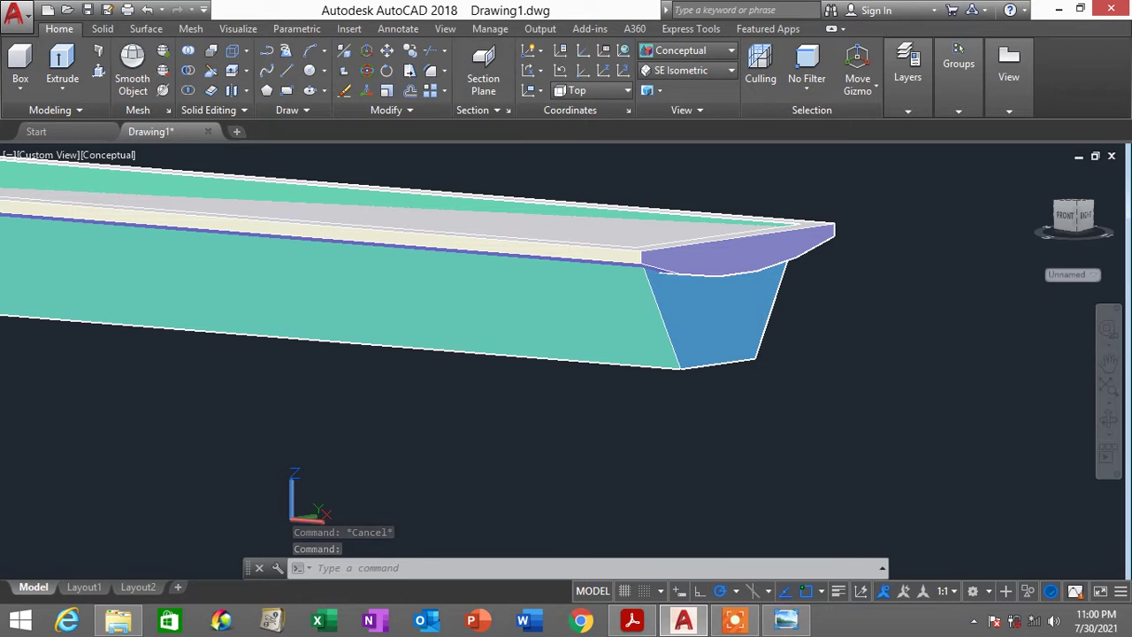
Use 3DORBIT to look over the canopy top and zoom in on the slab's end
text(3po)
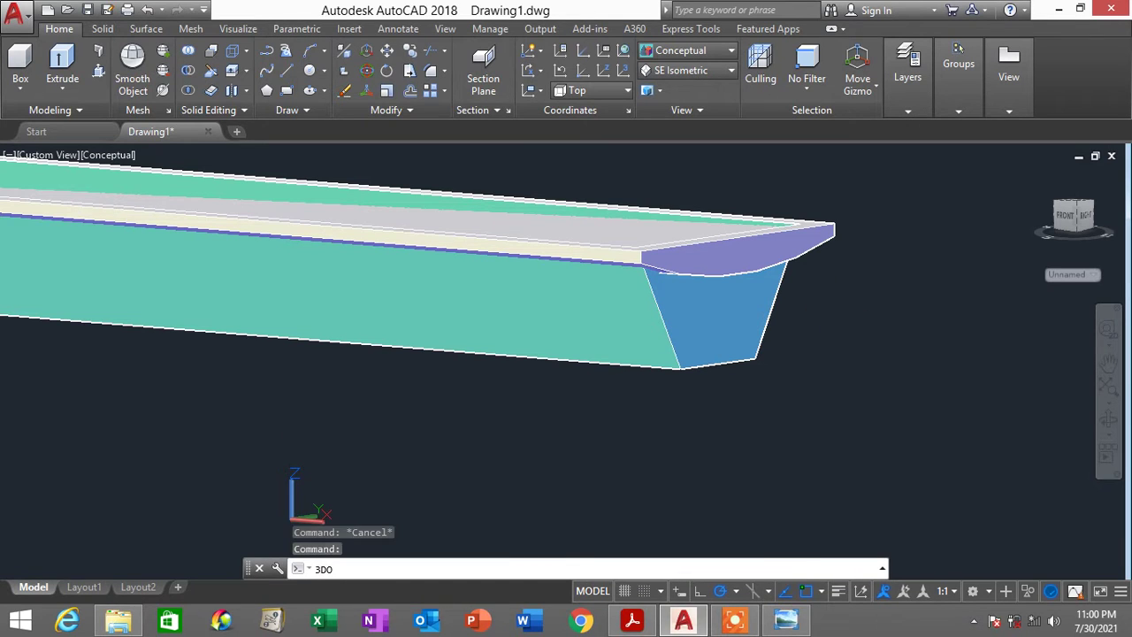
key(Return)
drag(829, 313, 726, 290)
key(Escape)
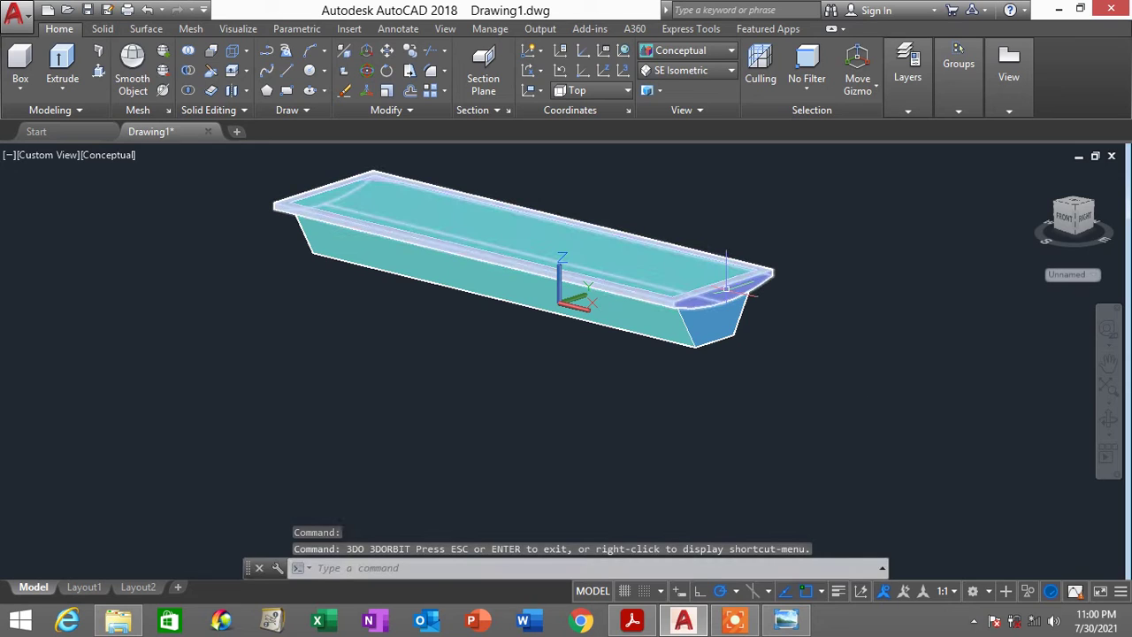
shift+middle_drag(761, 269, 864, 328)
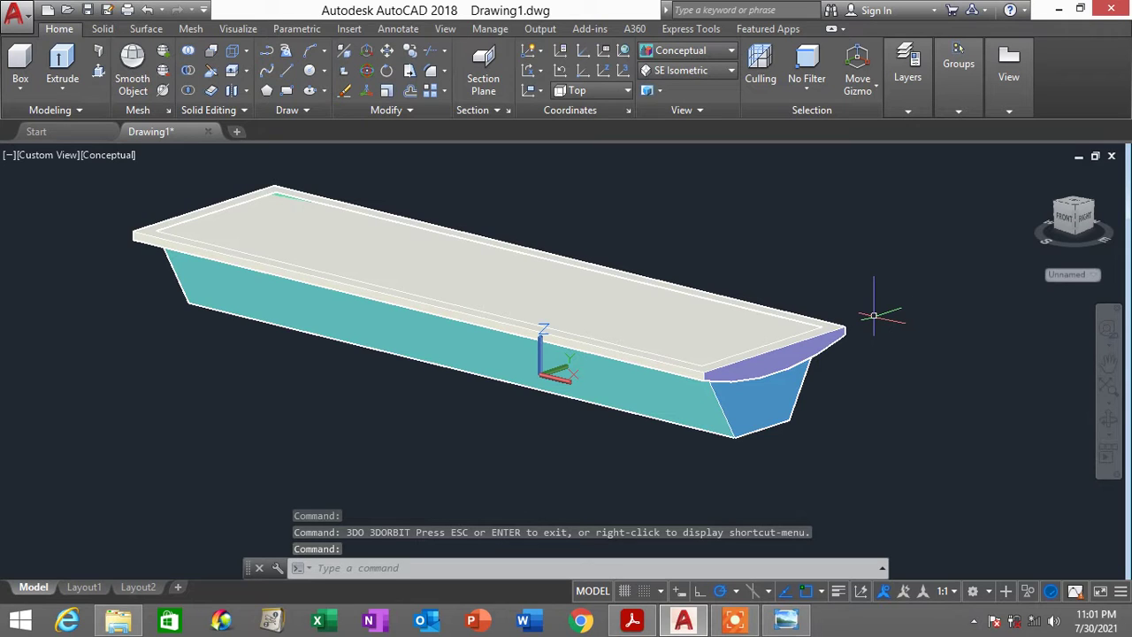
scroll(873, 315, up, 2)
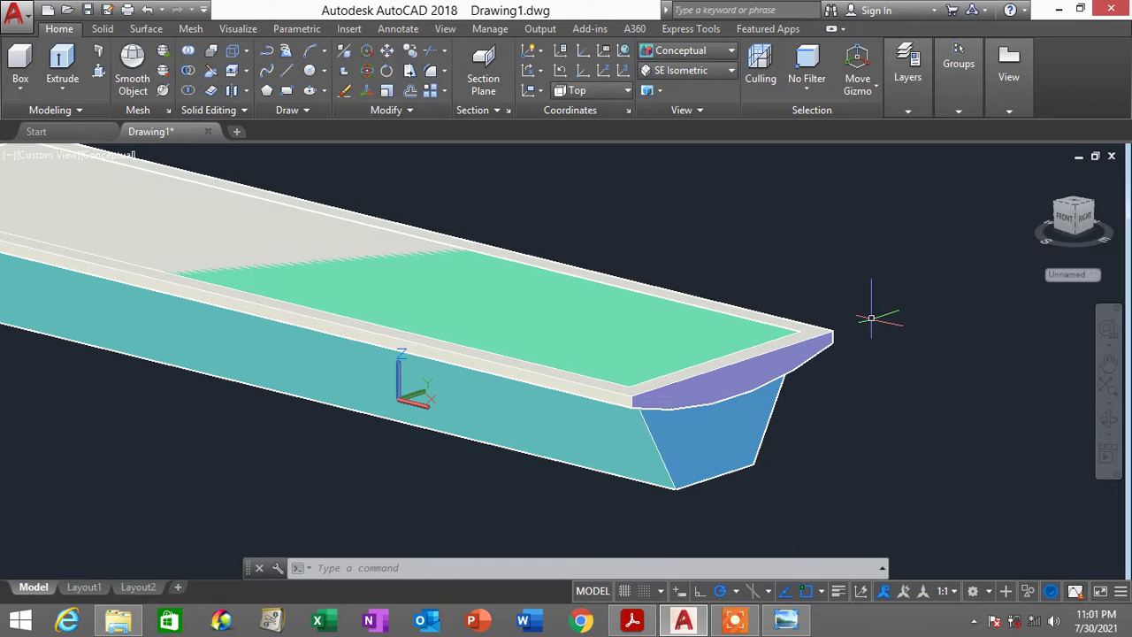
Move the roof slab 500 units upward from its corner
text(m)
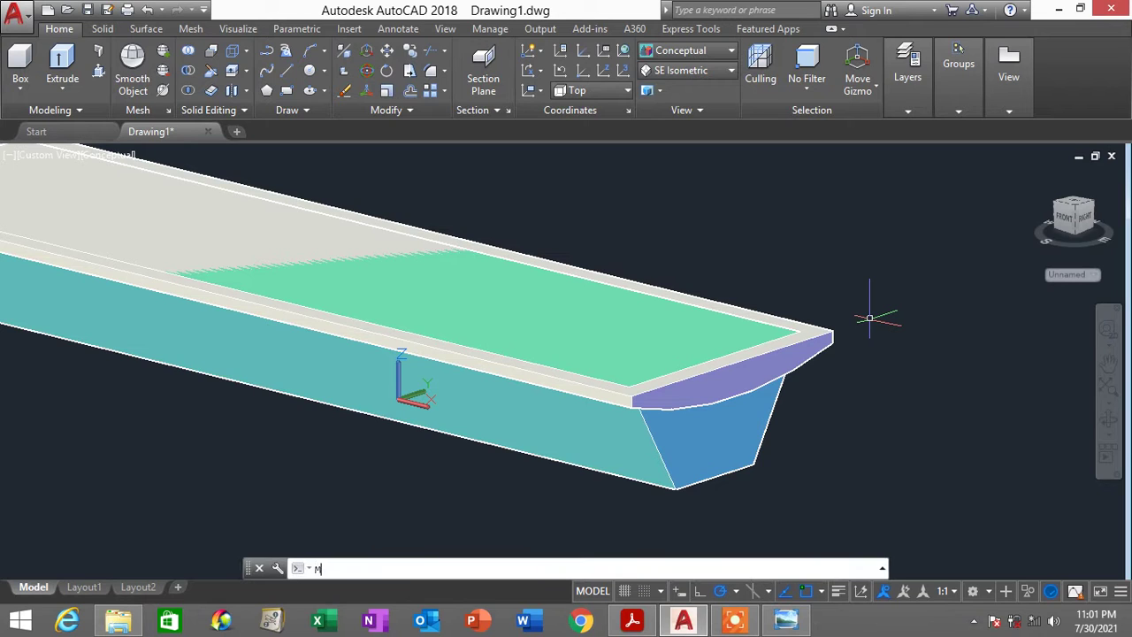
key(Return)
click(832, 345)
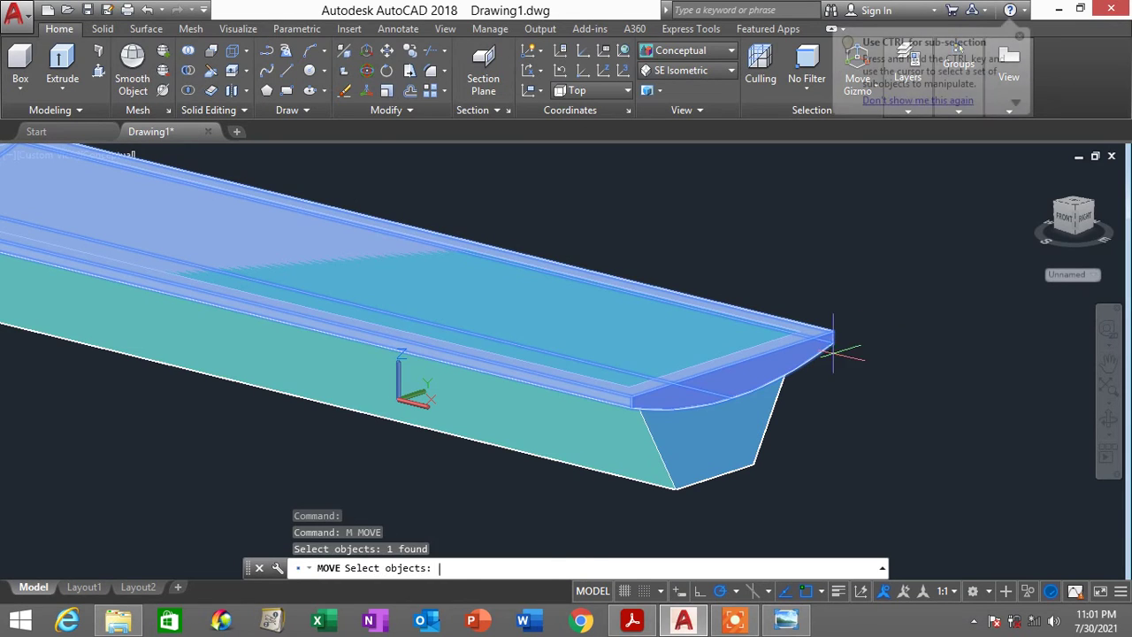
key(Return)
click(832, 340)
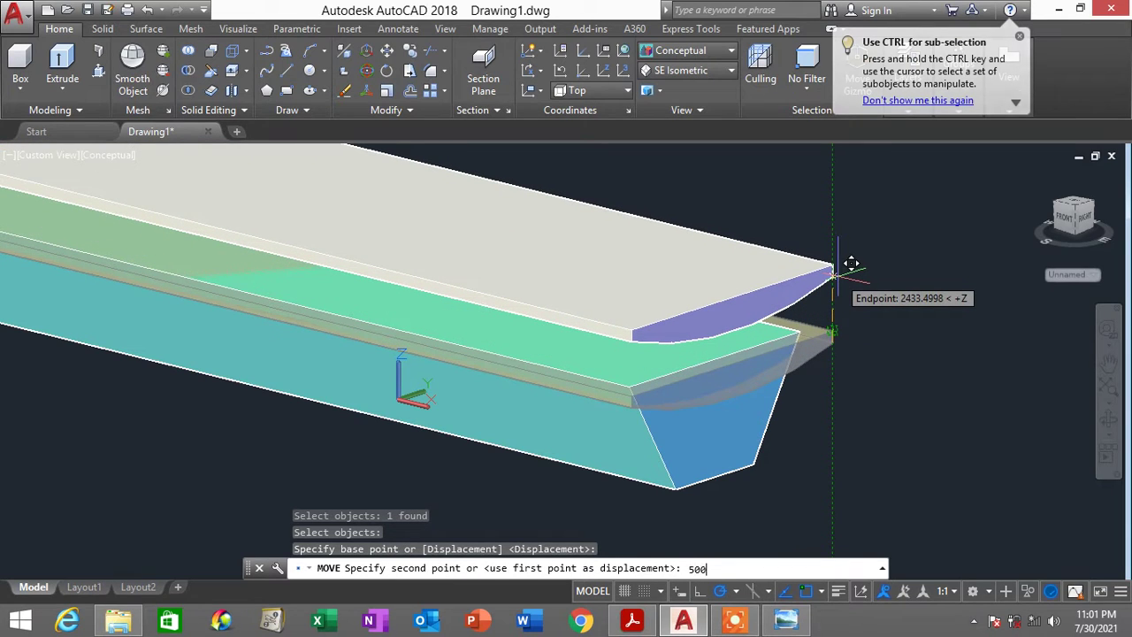
text(500)
scroll(845, 265, down, 3)
key(Return)
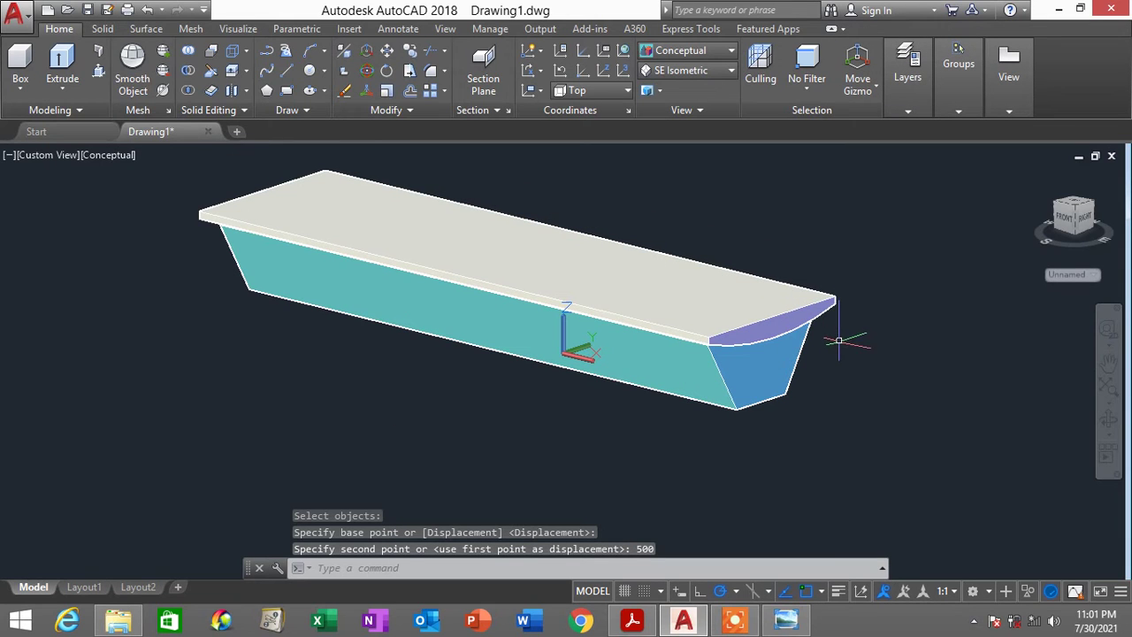
Switch to the Left view and centre the model
shift+middle_drag(738, 339, 650, 334)
shift+middle_drag(689, 357, 657, 321)
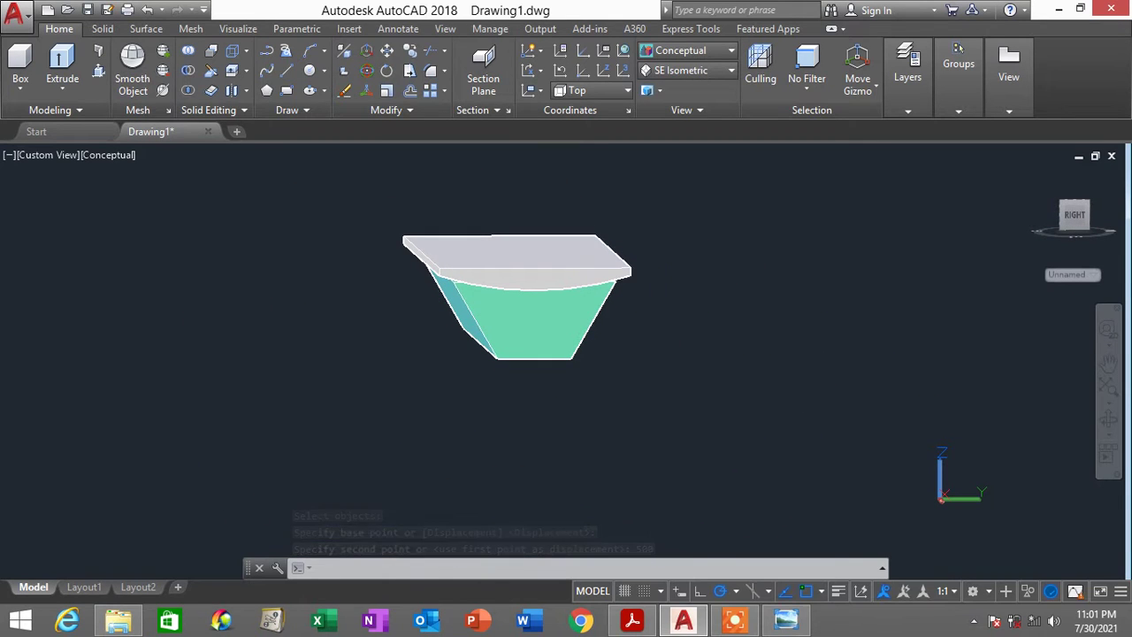
click(687, 73)
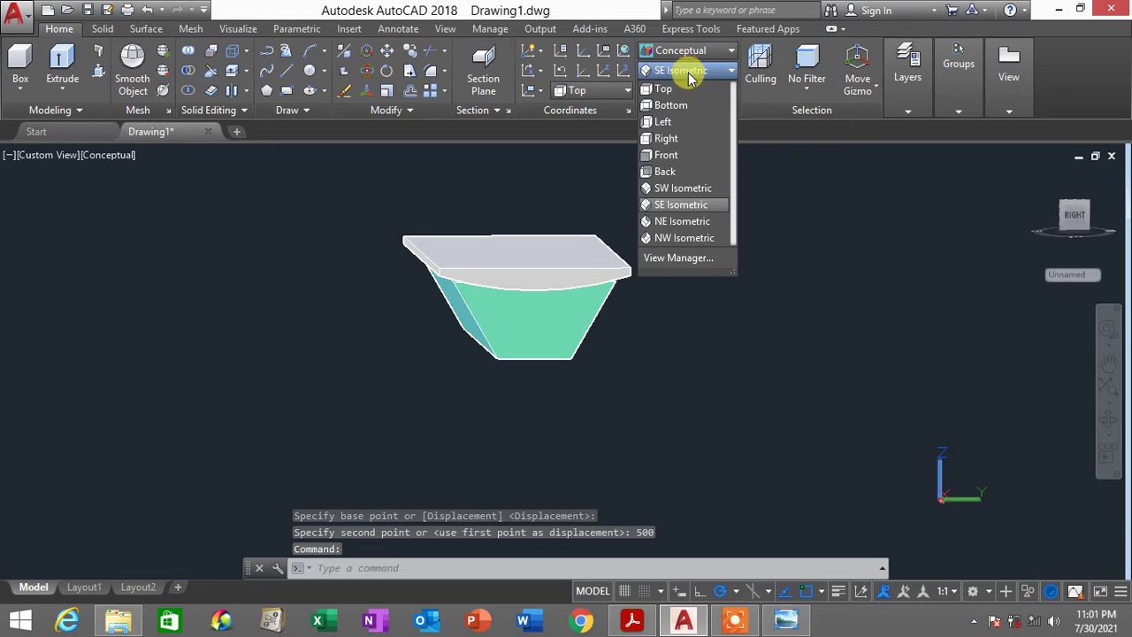
click(674, 121)
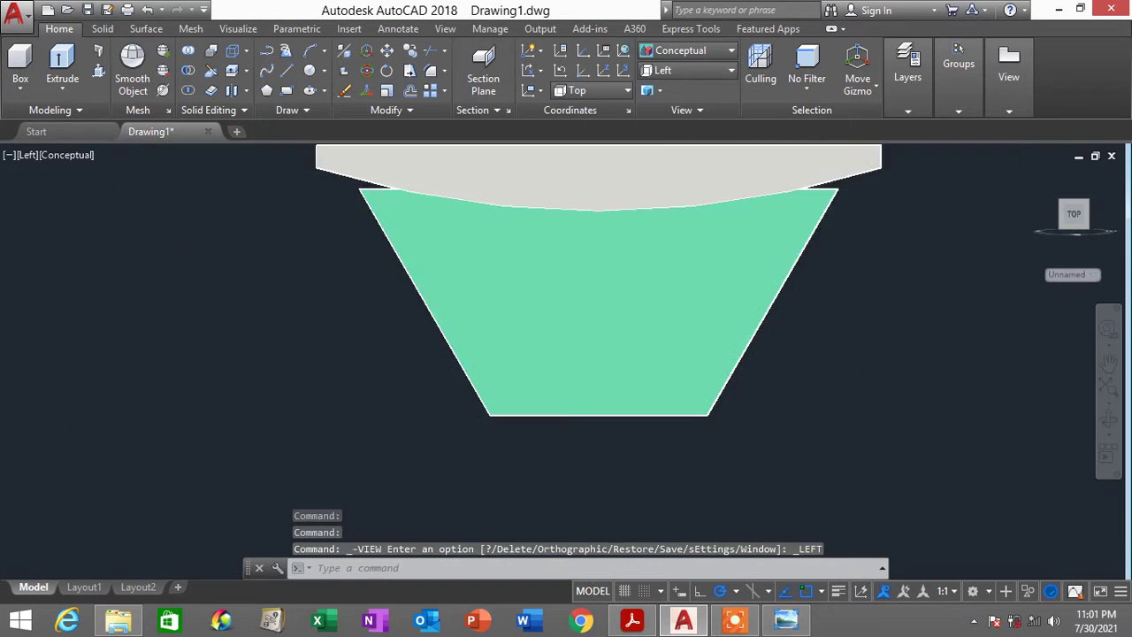
middle_drag(639, 256, 588, 327)
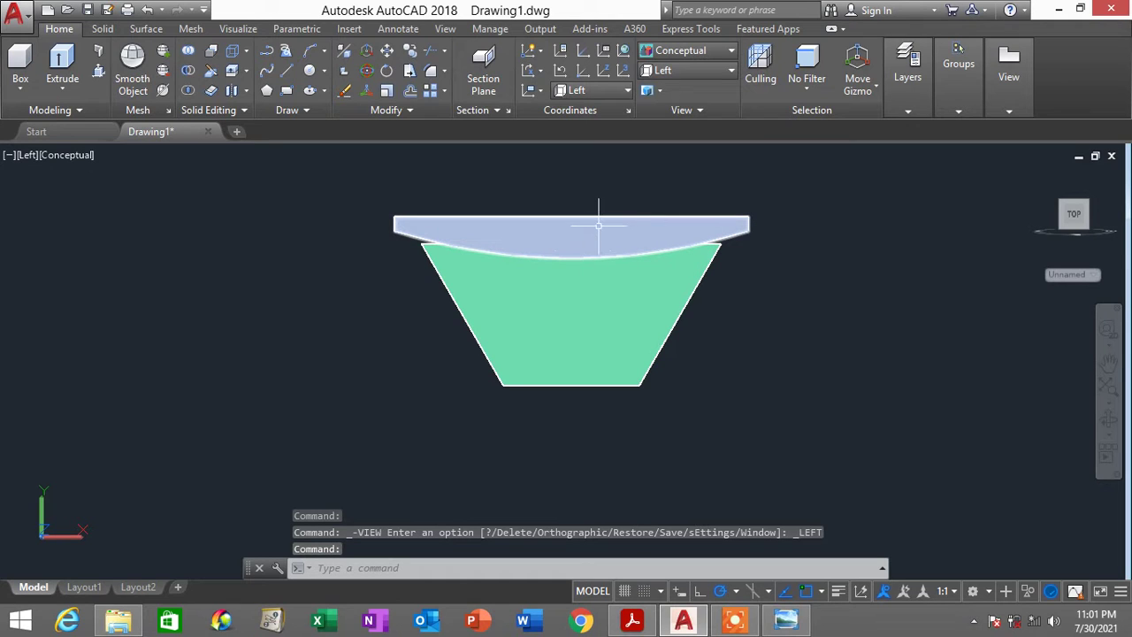
Move the arched roof slab down to sit on the canopy top
text(m)
key(Return)
key(Escape)
click(730, 228)
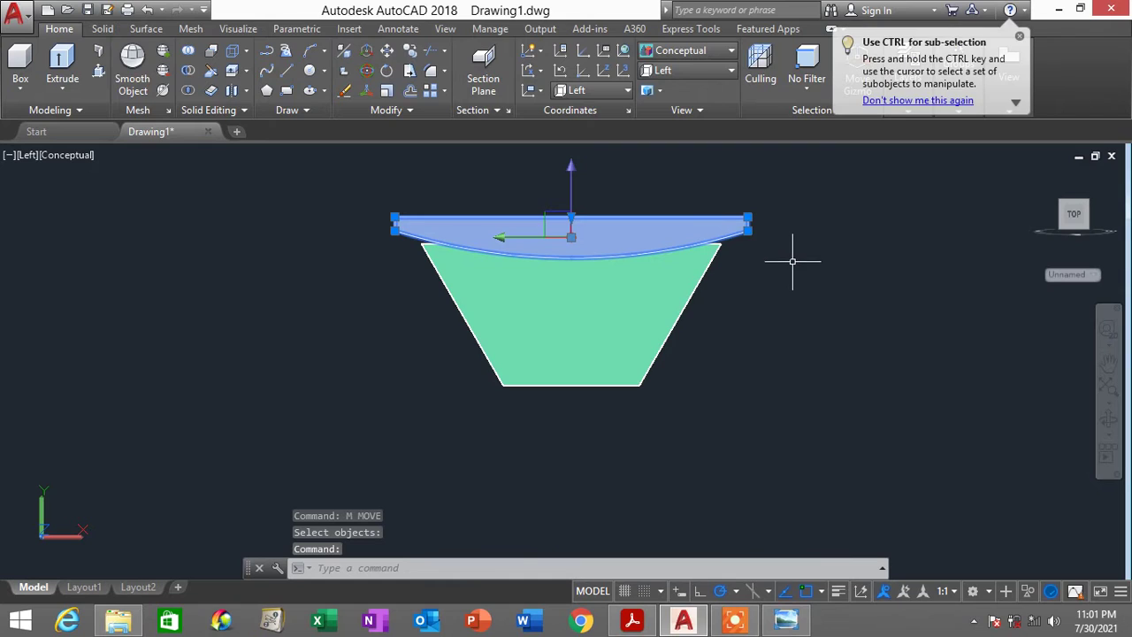
text(m)
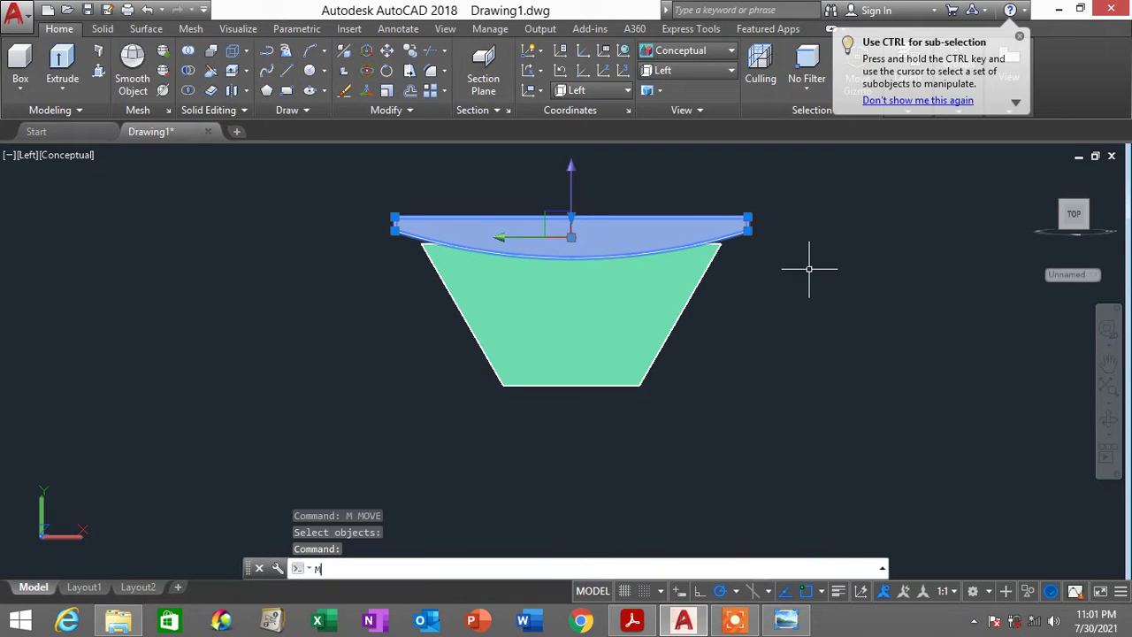
key(Return)
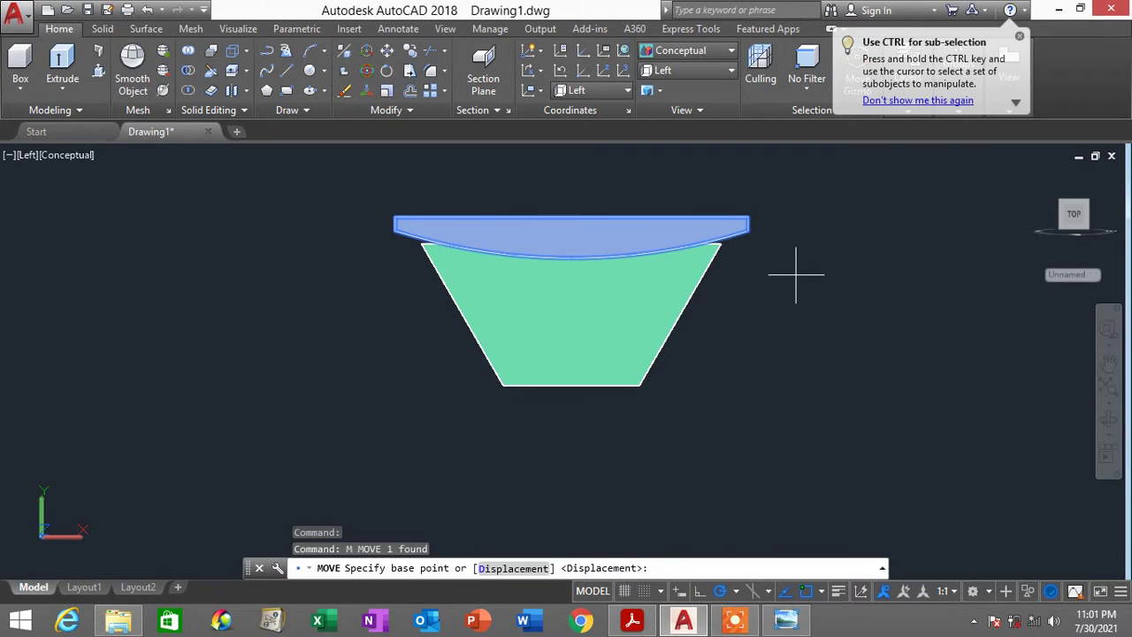
click(796, 274)
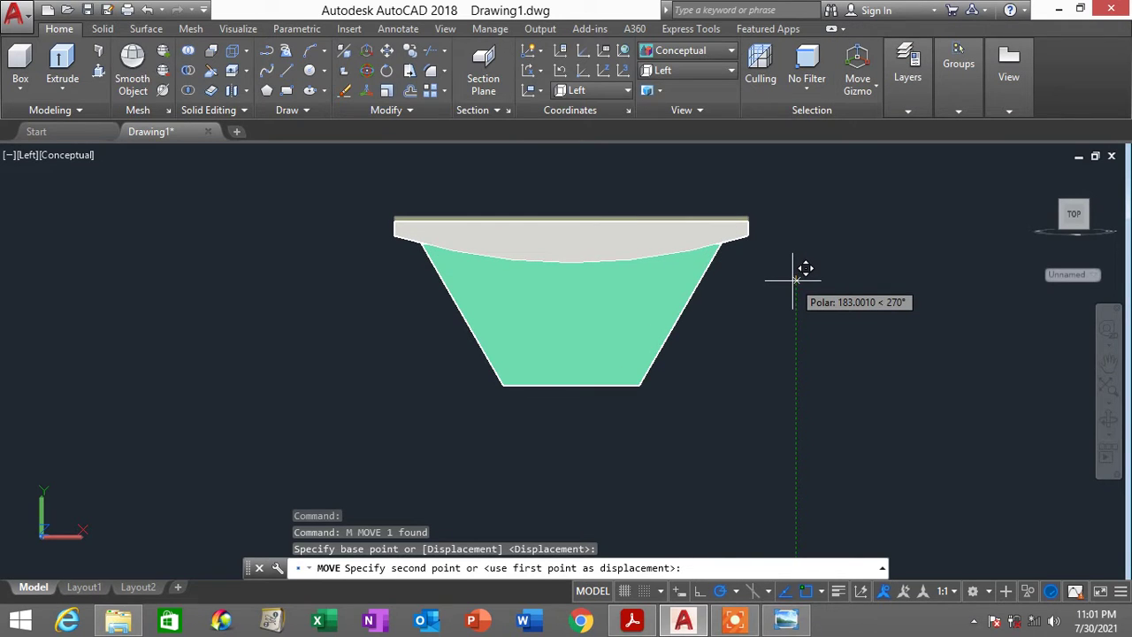
click(793, 281)
Switch the visual style to 2D Wireframe
key(Escape)
key(Escape)
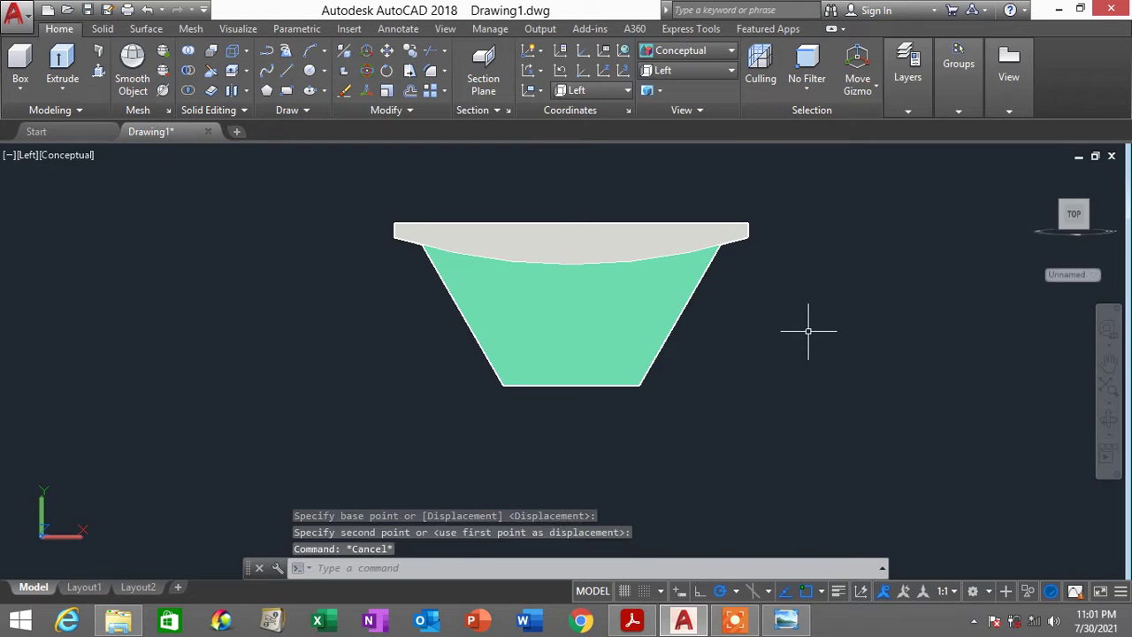
middle_drag(807, 332, 767, 327)
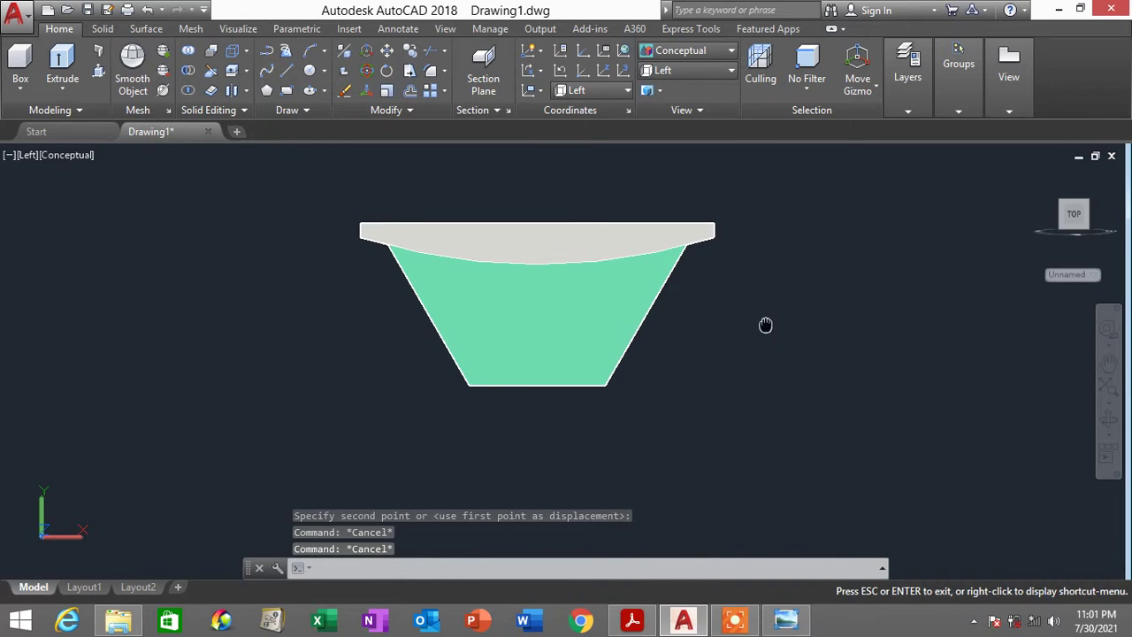
click(690, 53)
key(Escape)
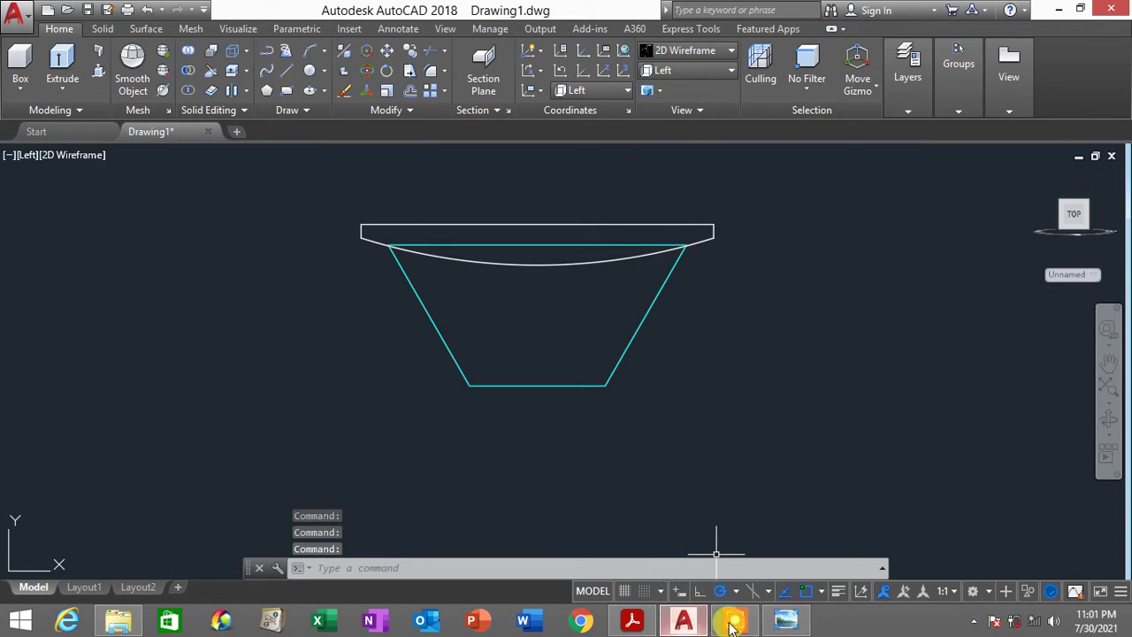
click(784, 621)
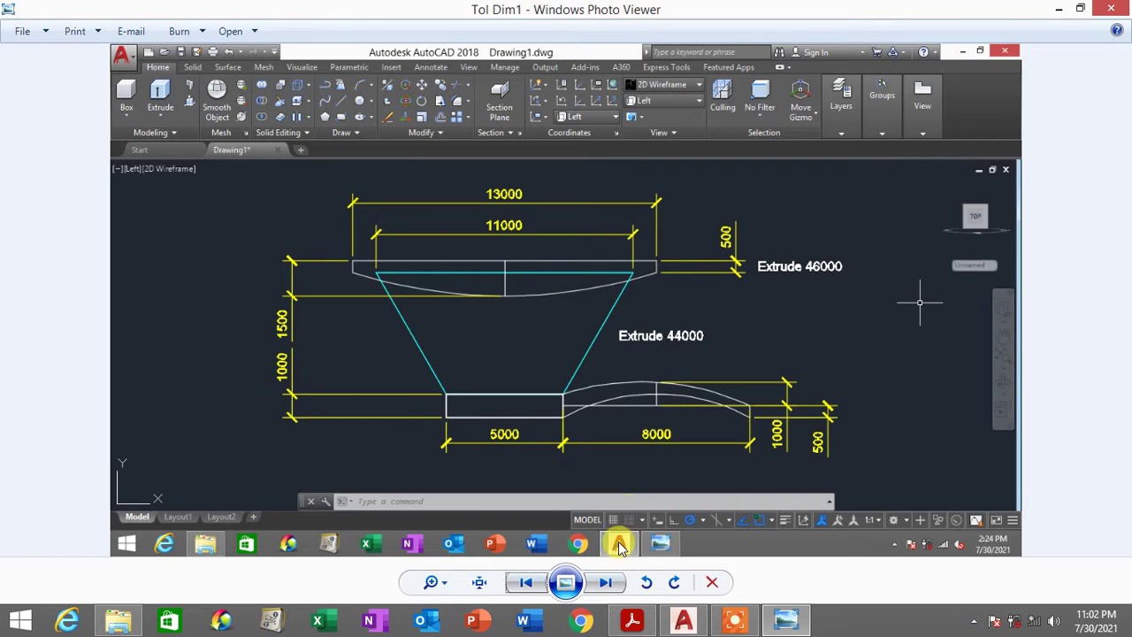
click(683, 619)
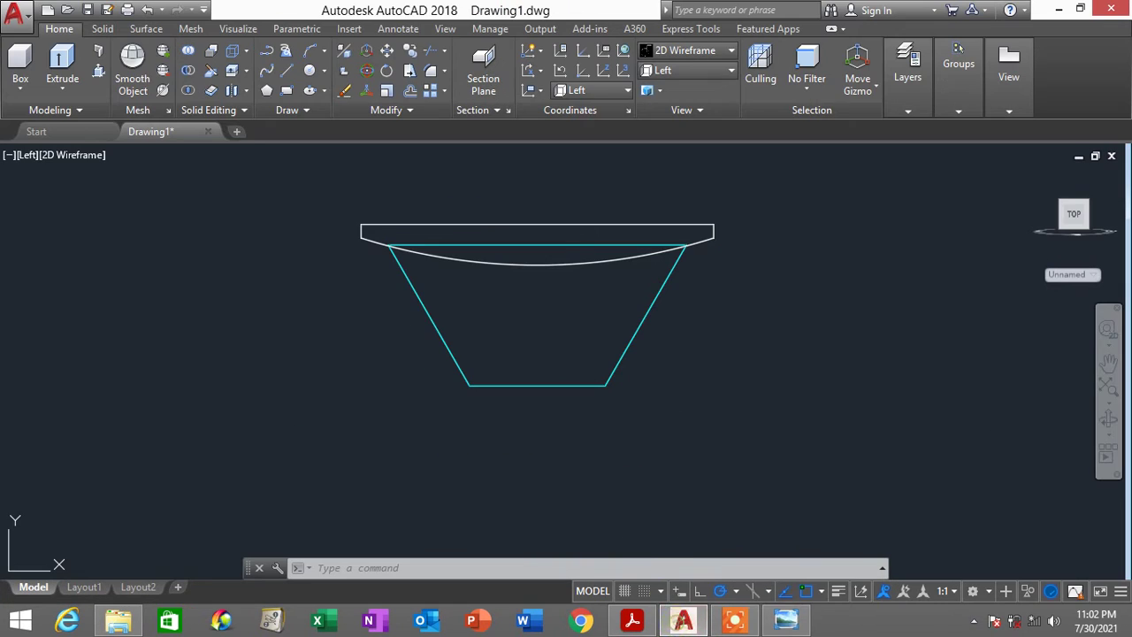
Draw a closed line outline from the trapezoid's 5000-wide bottom edge, extending 1000 units downward
click(284, 76)
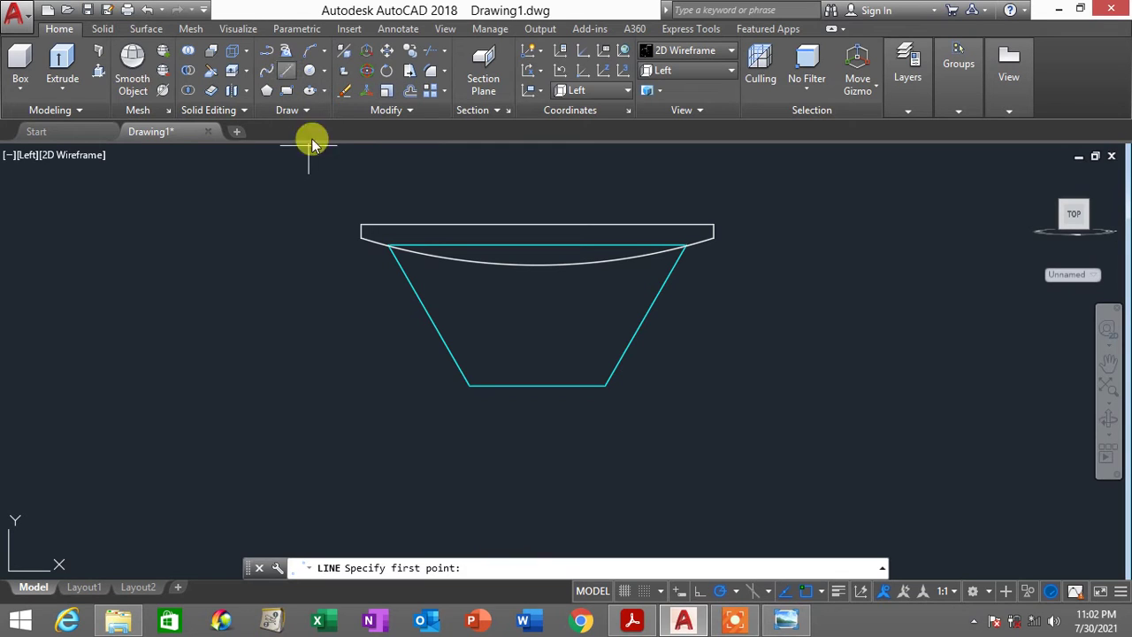
click(469, 387)
click(605, 387)
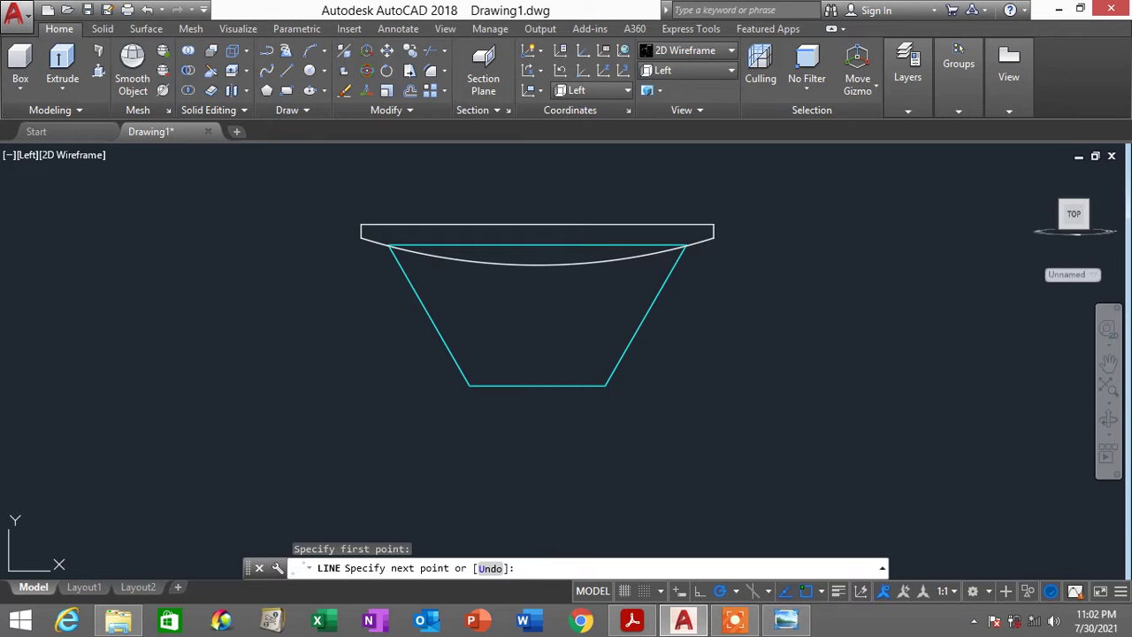
middle_drag(594, 427, 587, 417)
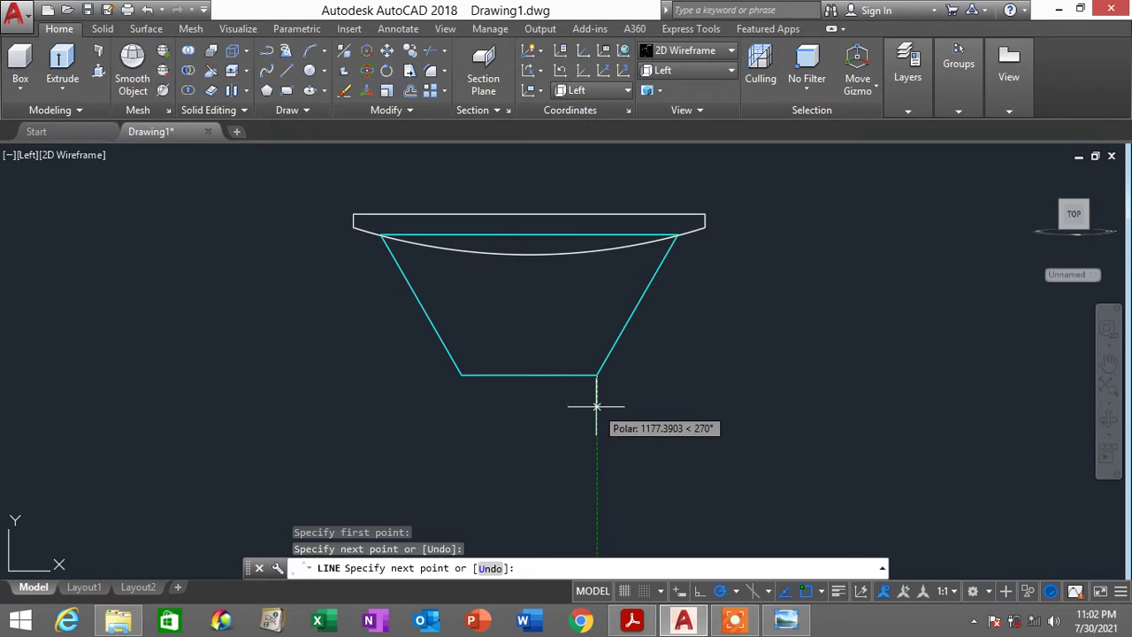
text(00)
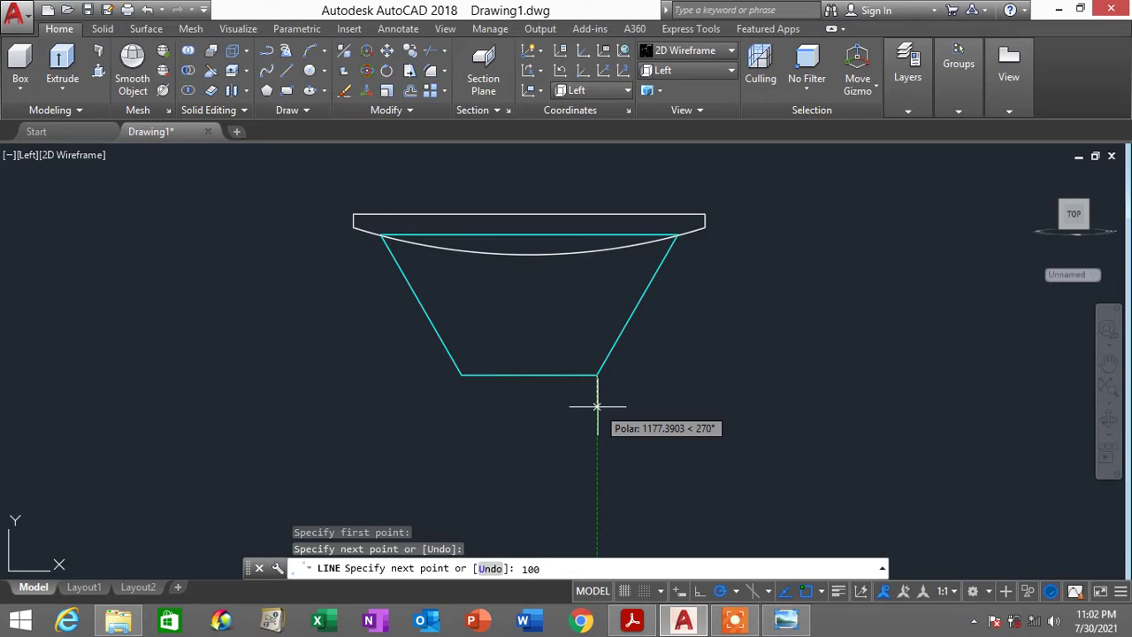
text(0)
key(Return)
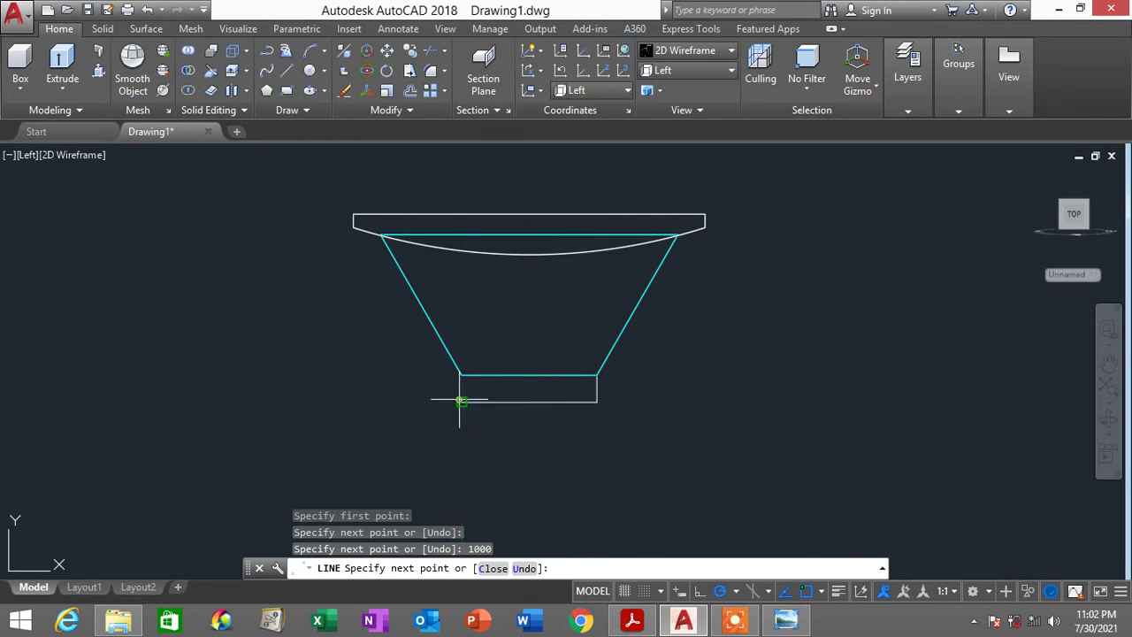
click(461, 401)
click(461, 376)
key(Escape)
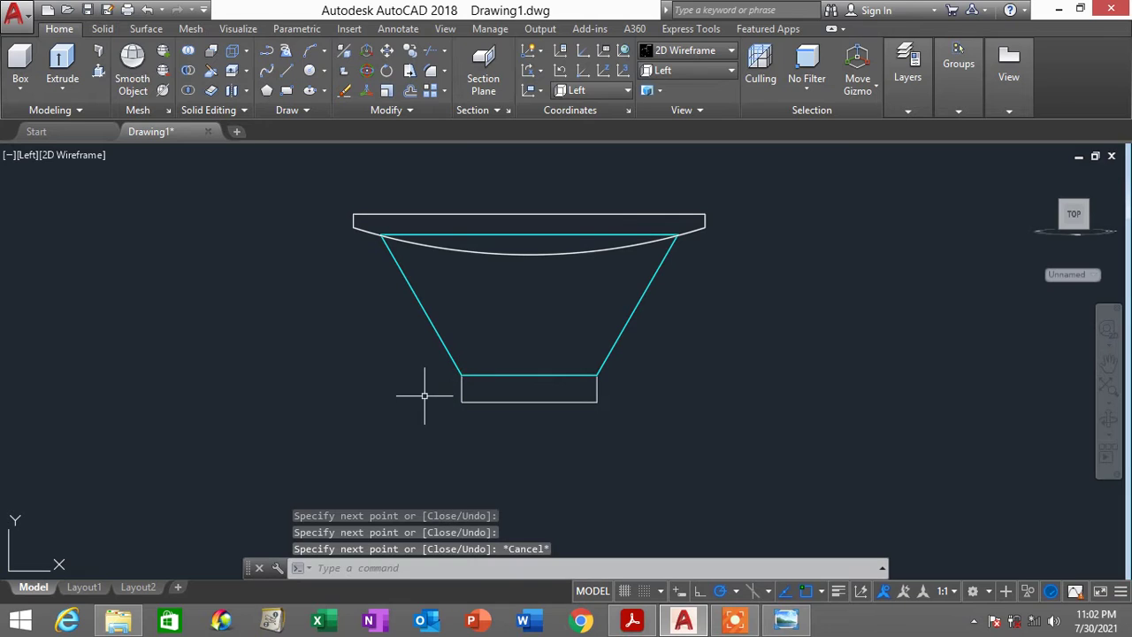
Switch to Top, then South-East Isometric view, and zoom in on the base rectangle
click(678, 71)
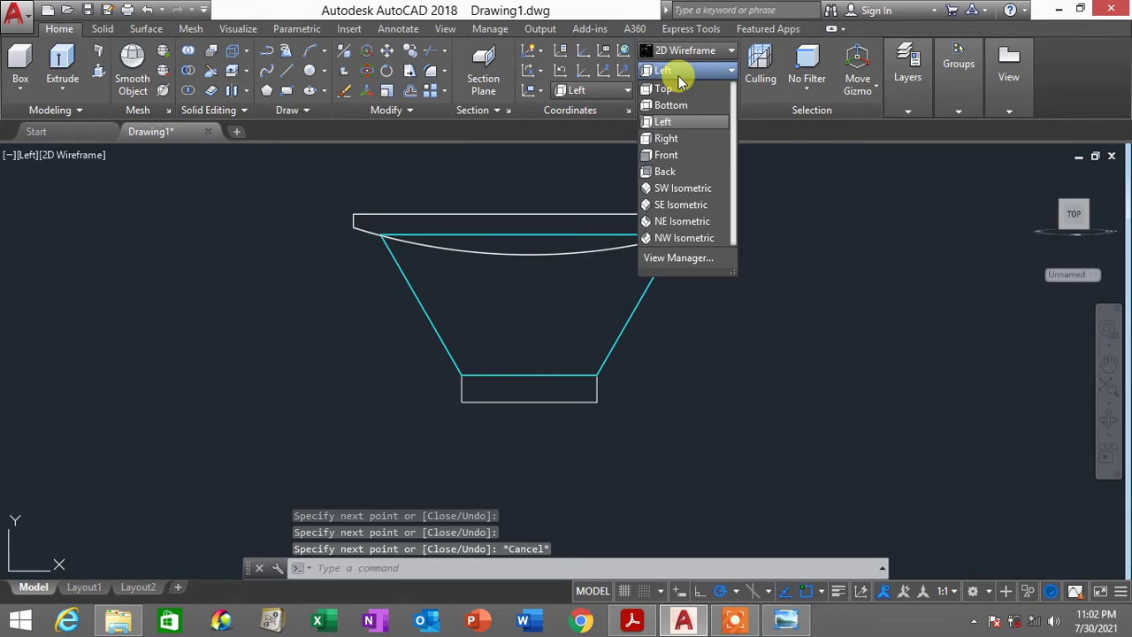
click(677, 88)
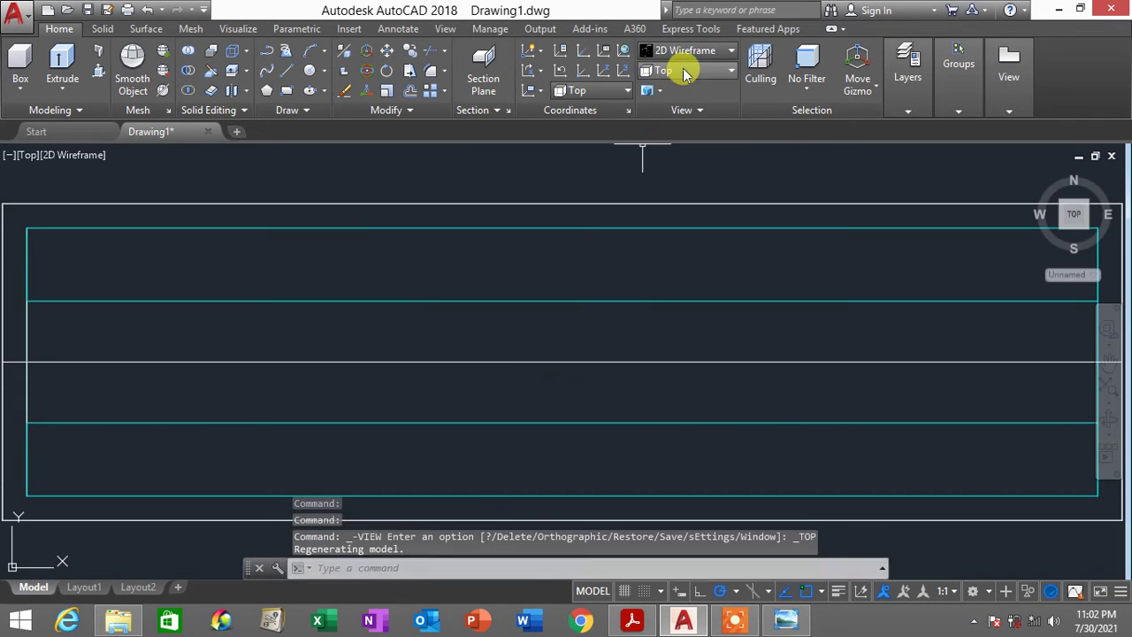
click(683, 73)
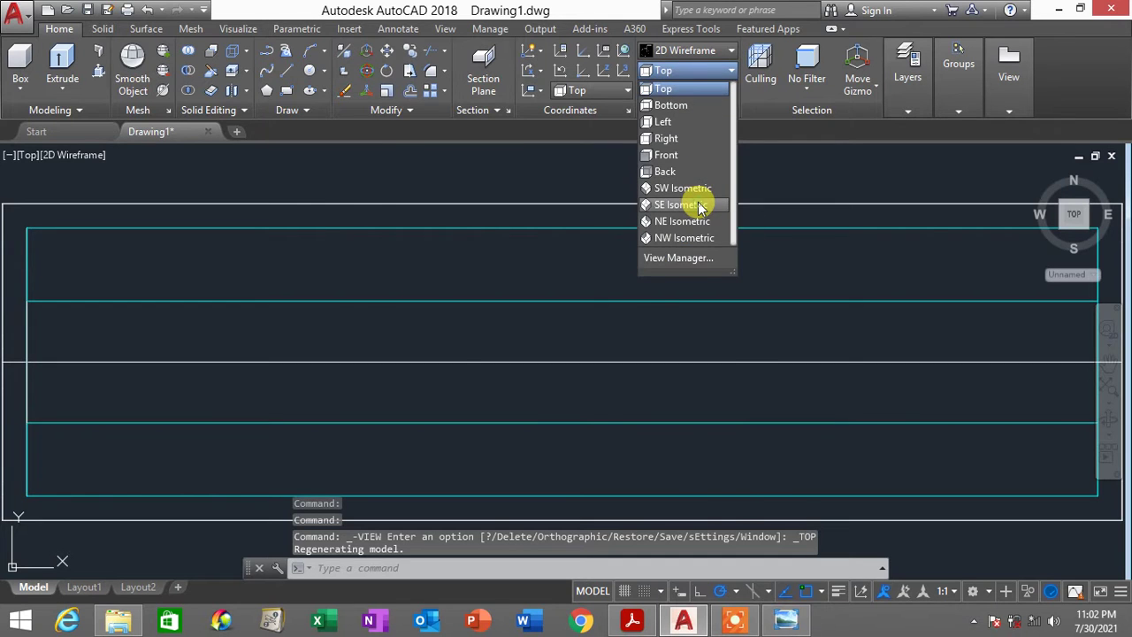
click(698, 206)
scroll(783, 371, up, 3)
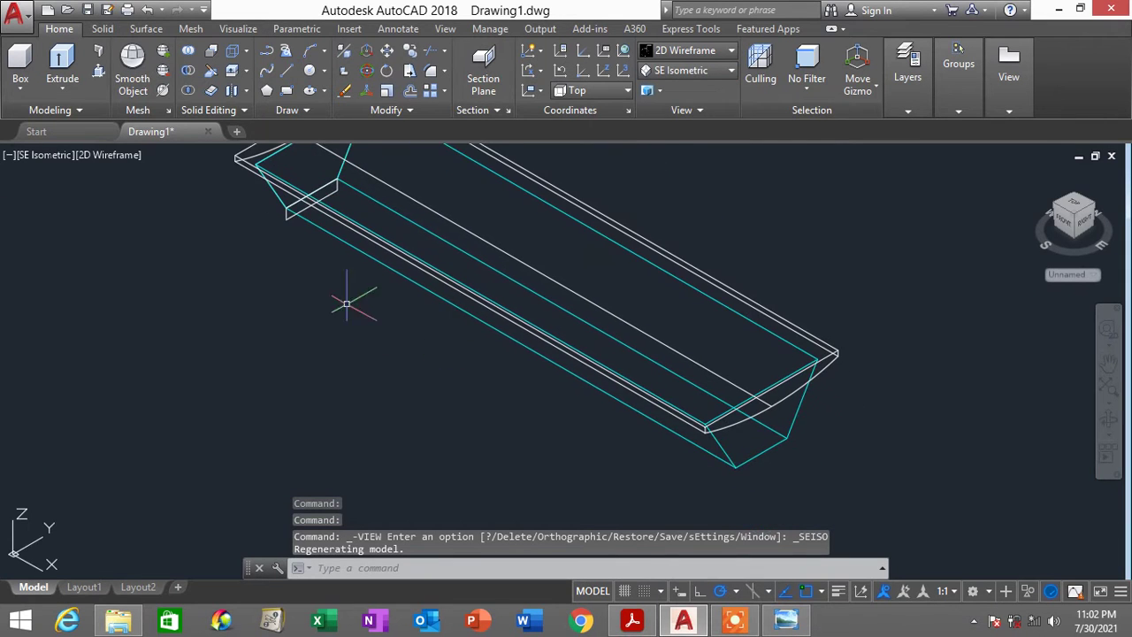
middle_drag(301, 206, 330, 267)
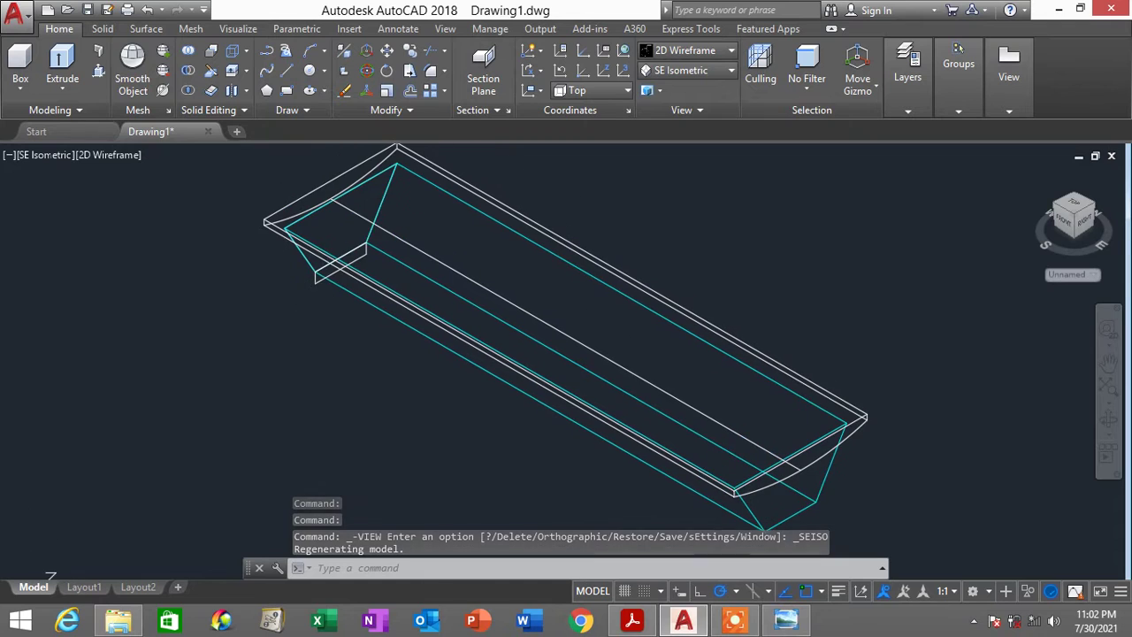
scroll(309, 310, up, 2)
scroll(315, 281, up, 3)
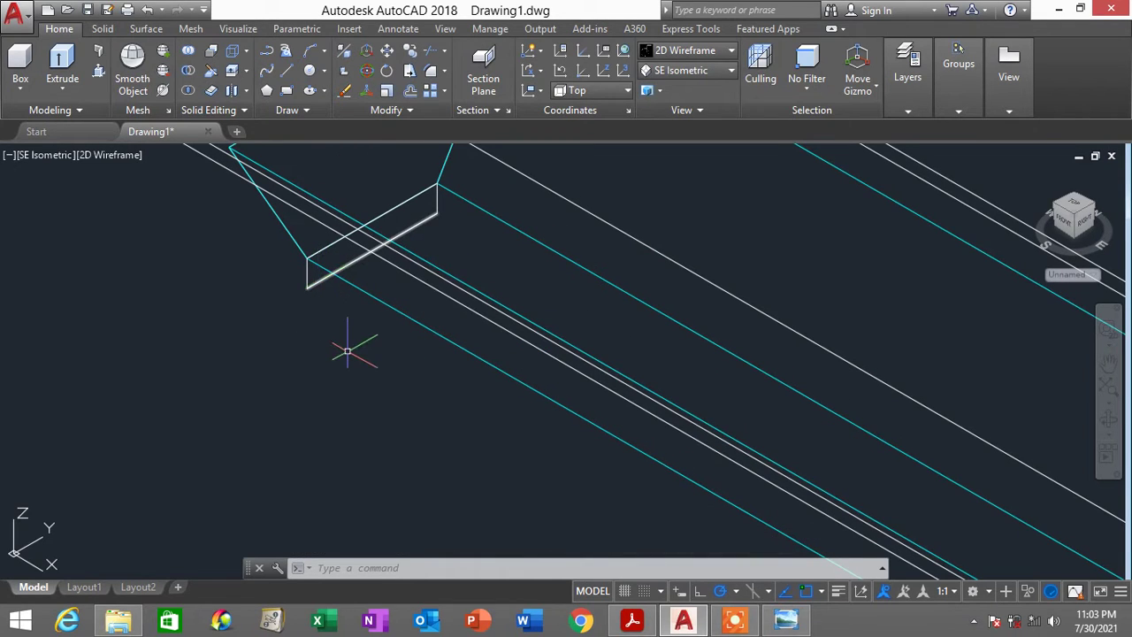
Define a new UCS at the rectangle's corner, aligned to its plane with Y pointing up
text(ucs)
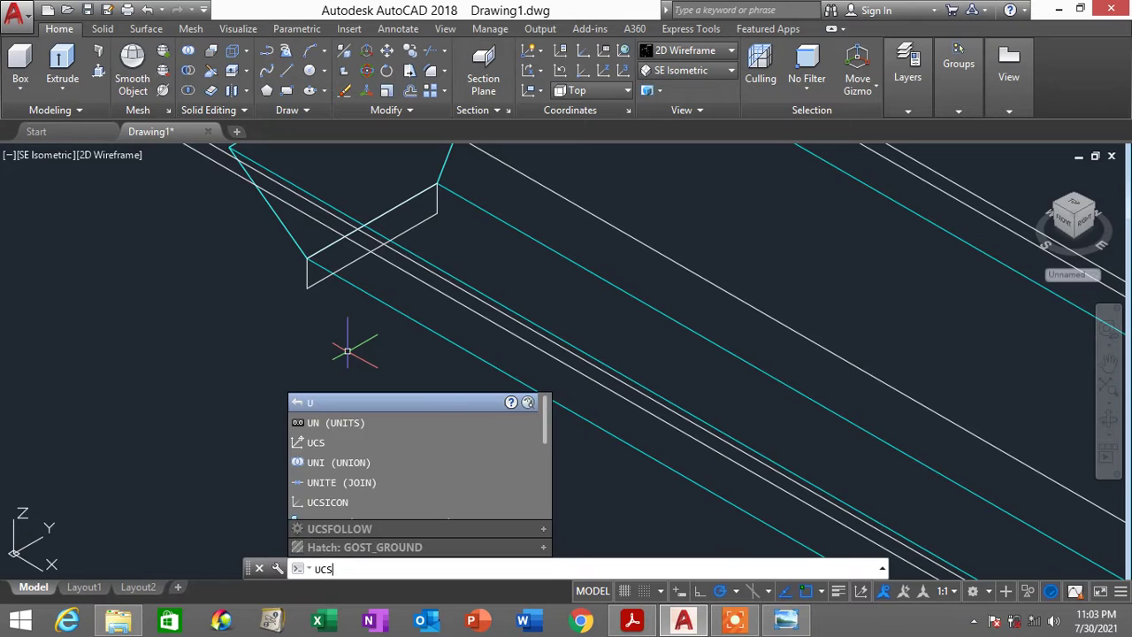
key(Return)
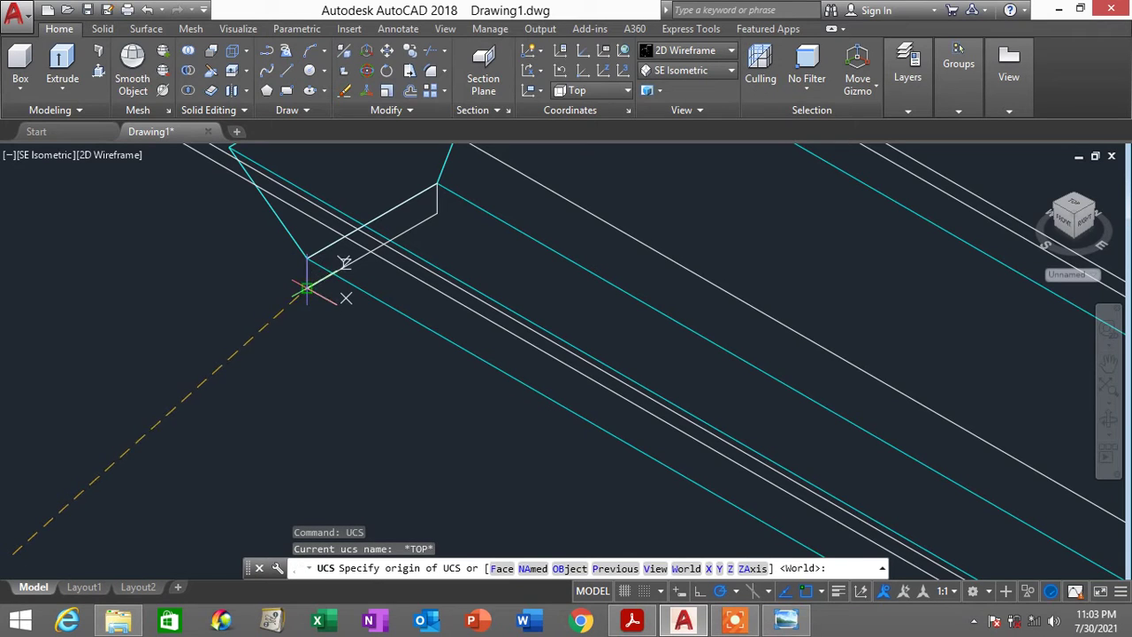
click(307, 287)
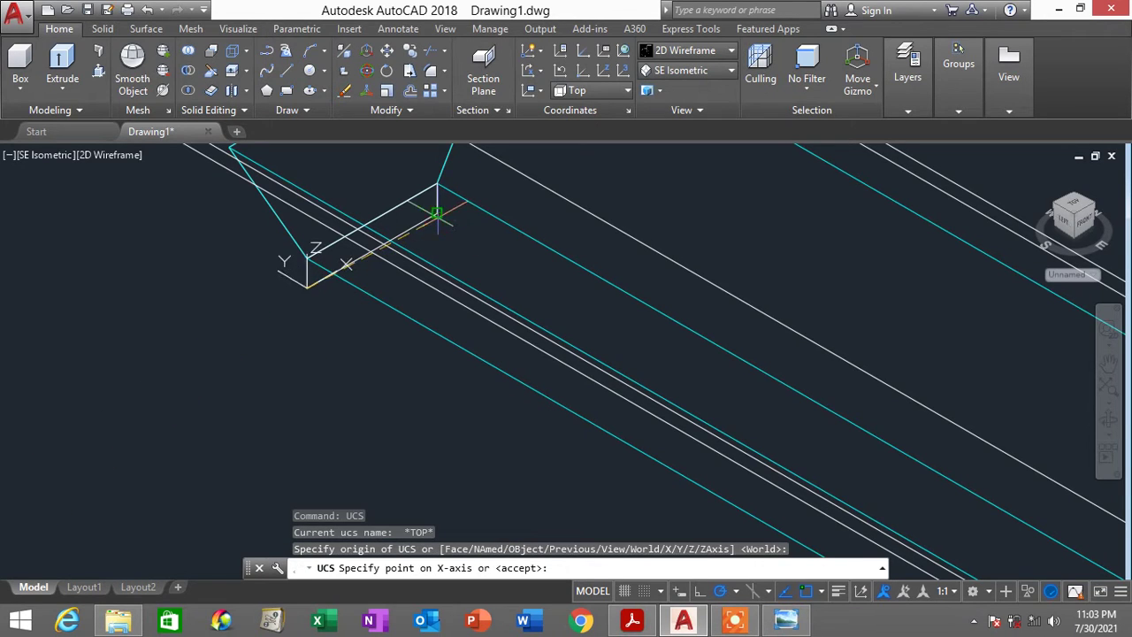
click(436, 213)
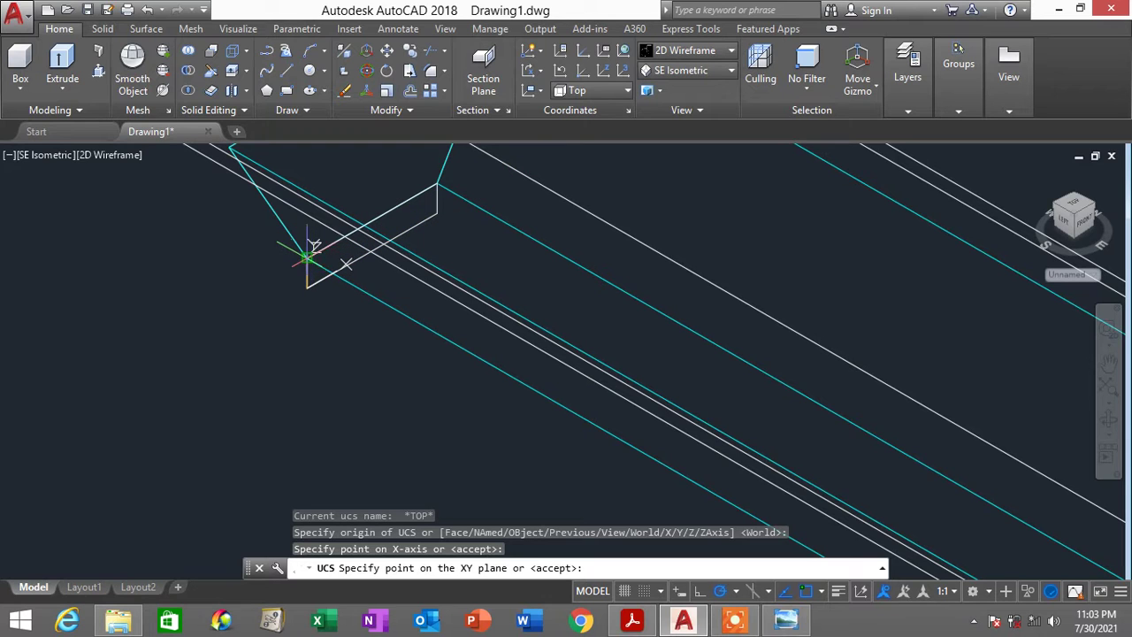
click(309, 254)
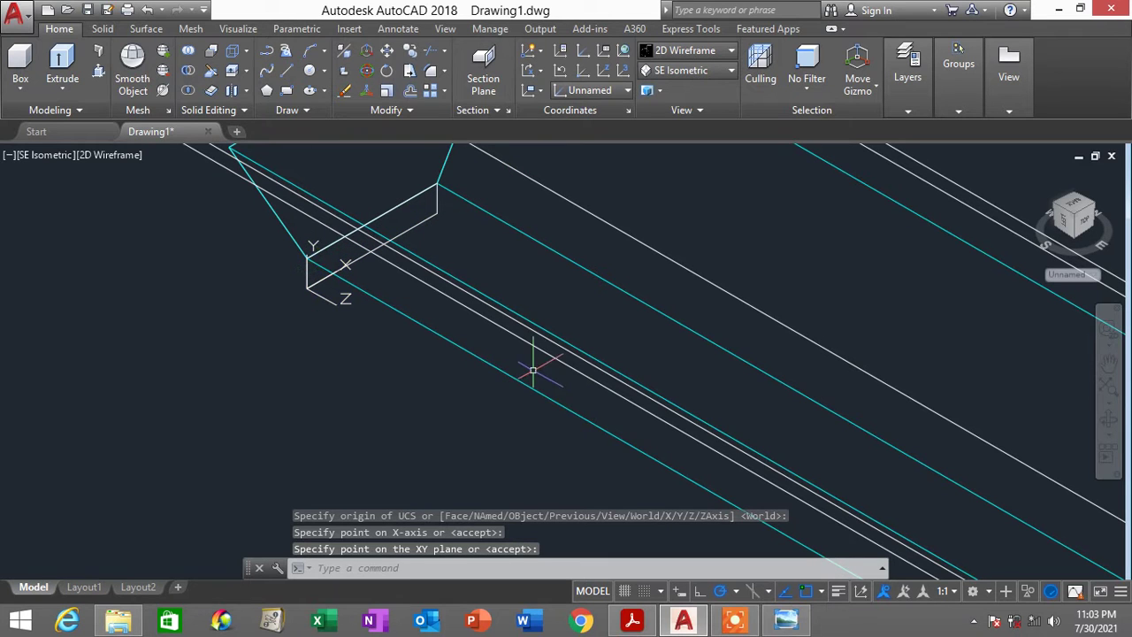
shift+middle_drag(530, 366, 506, 252)
scroll(550, 331, up, 2)
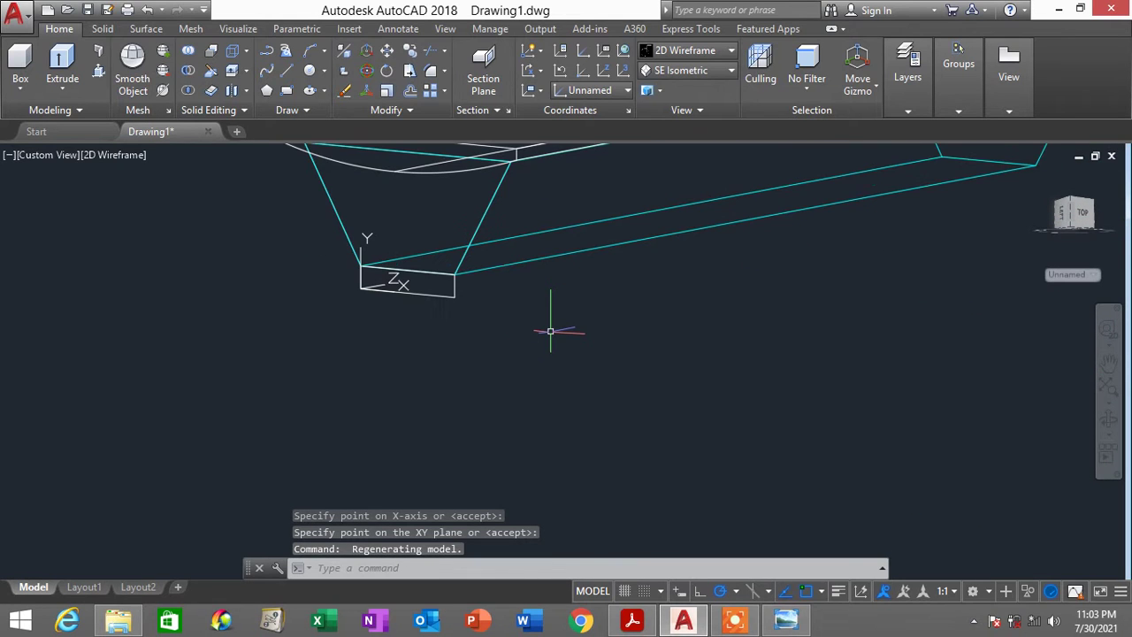
Press-pull the 1000-deep rectangle to the canopy's far end to form the base beam
text(PRE)
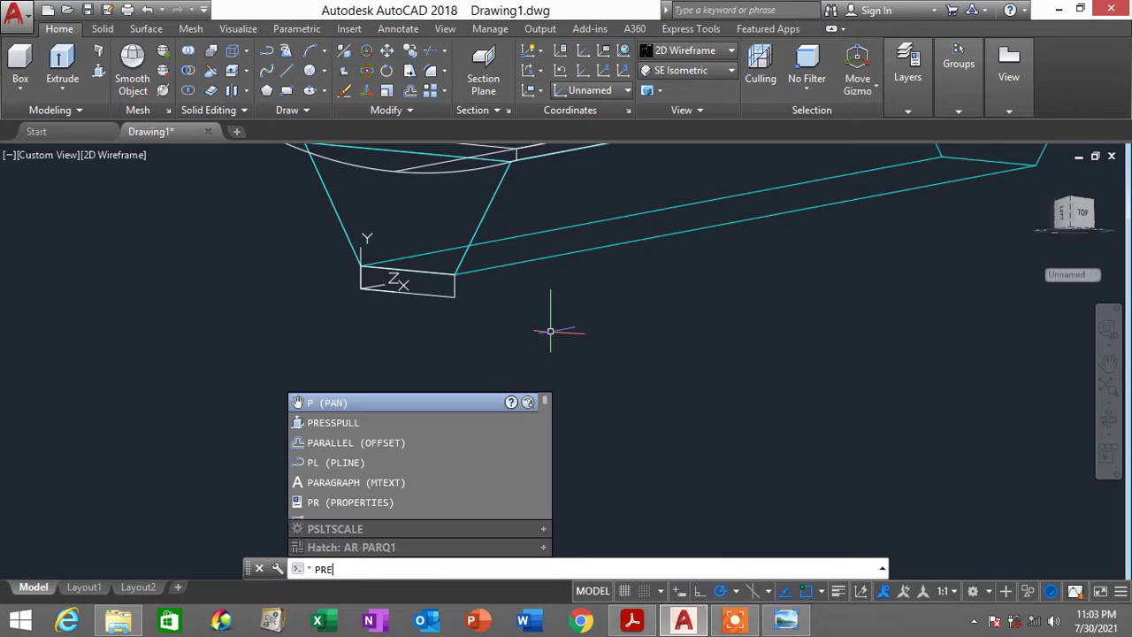
text(SSPULL)
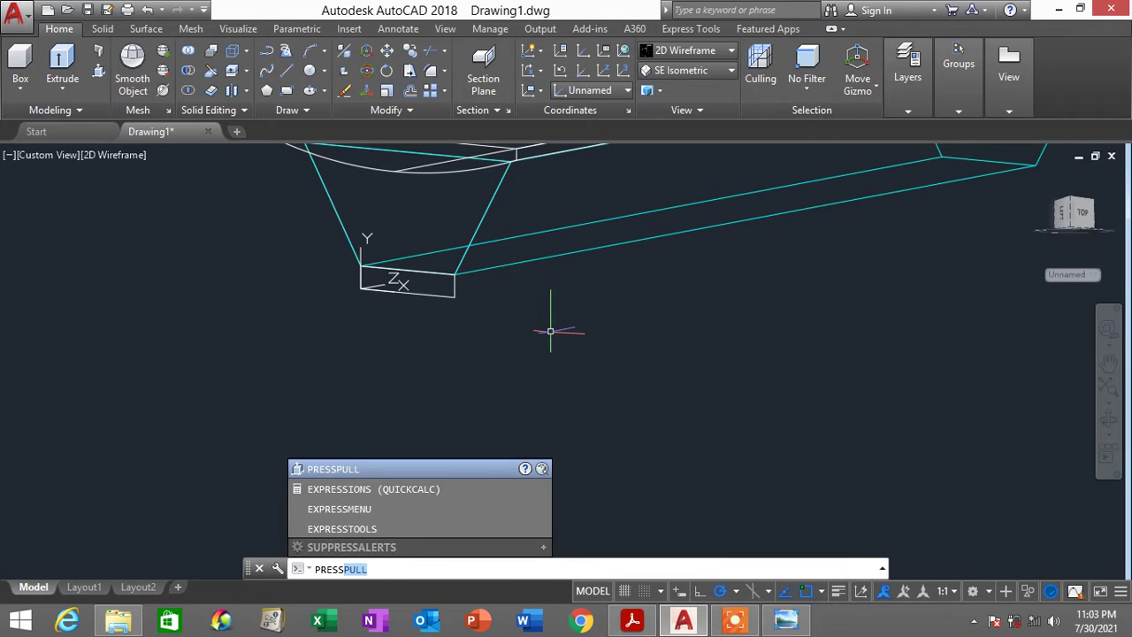
key(Return)
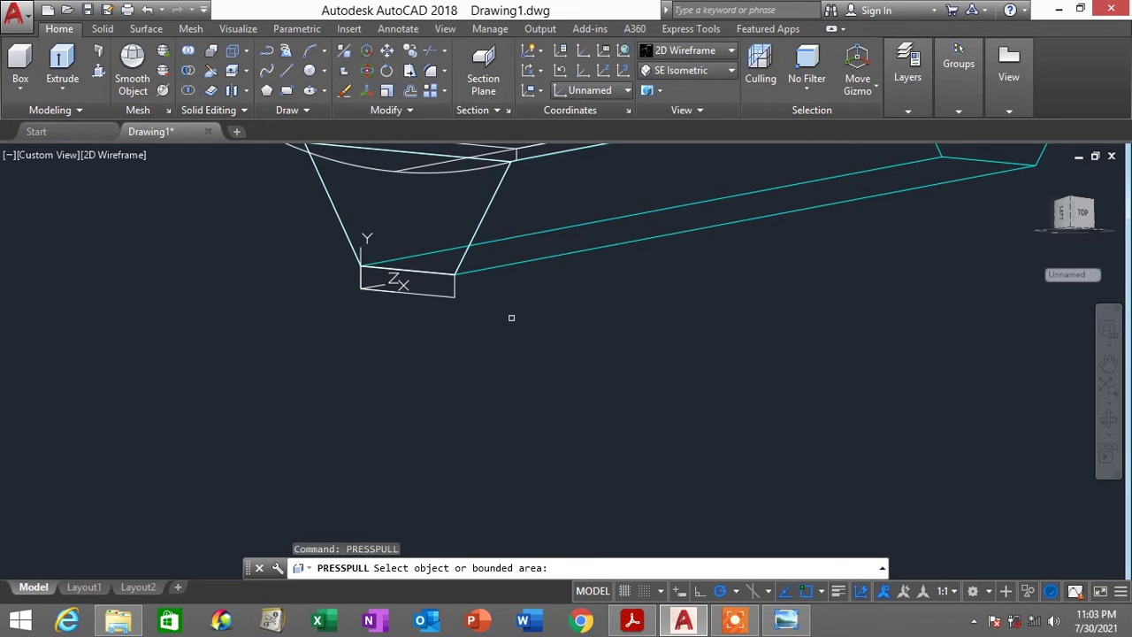
click(436, 286)
middle_drag(682, 322, 550, 409)
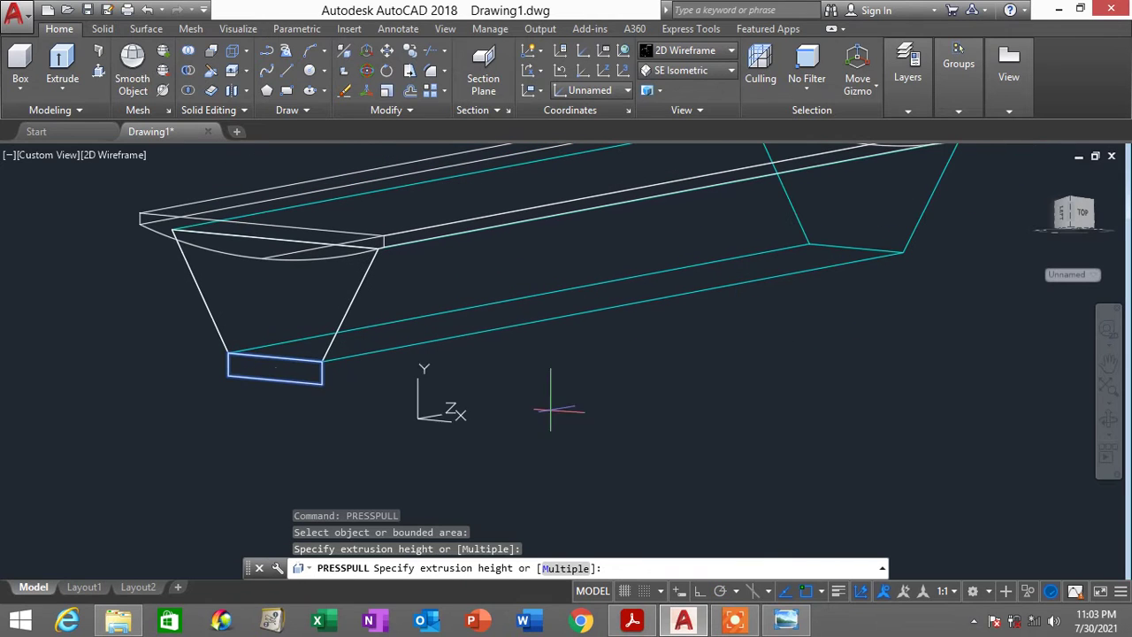
click(809, 243)
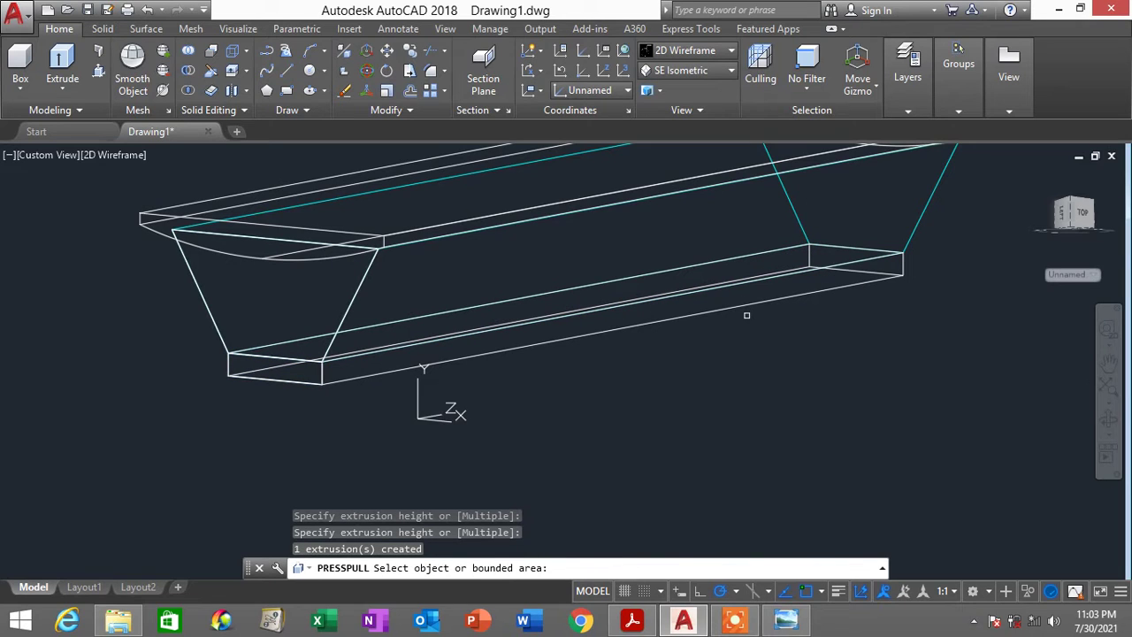
key(Return)
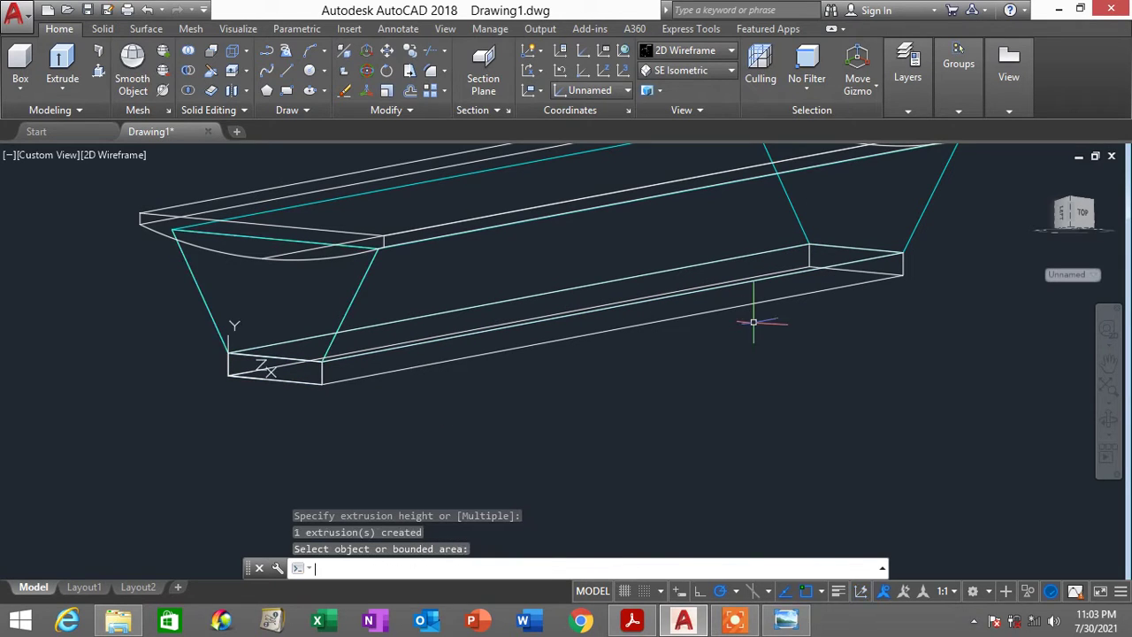
click(694, 51)
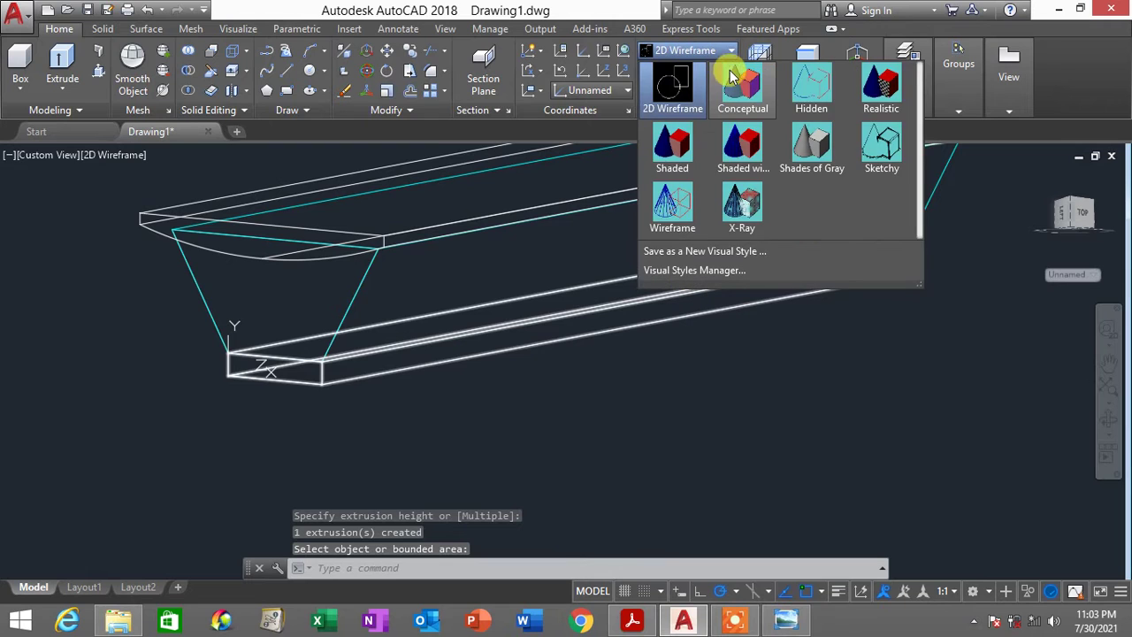
Shade the model in the Conceptual style and orbit to inspect it from the side
click(733, 83)
scroll(708, 354, down, 5)
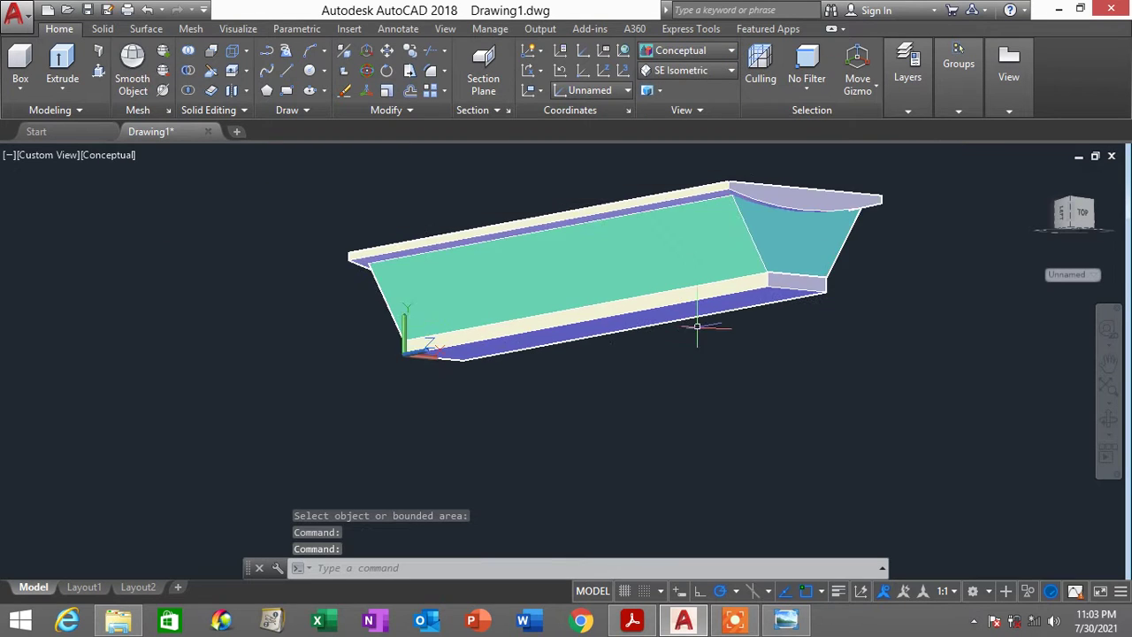
shift+middle_drag(733, 308, 724, 362)
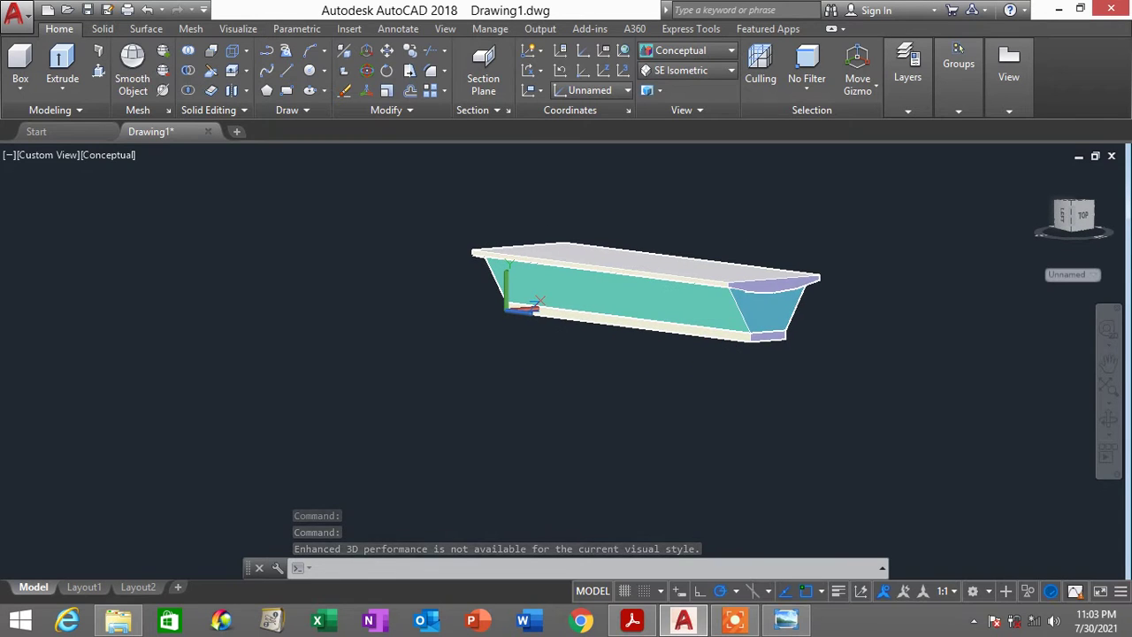
scroll(759, 315, up, 5)
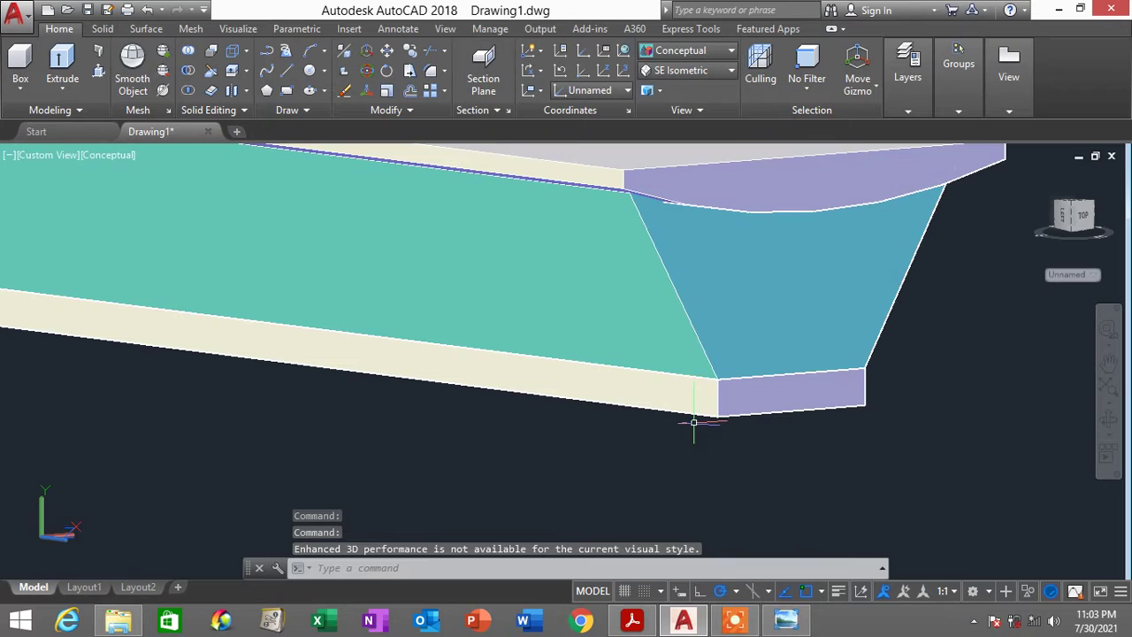
Show the model in Left view with 2D Wireframe, then bring up Tol Dim1 in Photo Viewer
click(687, 73)
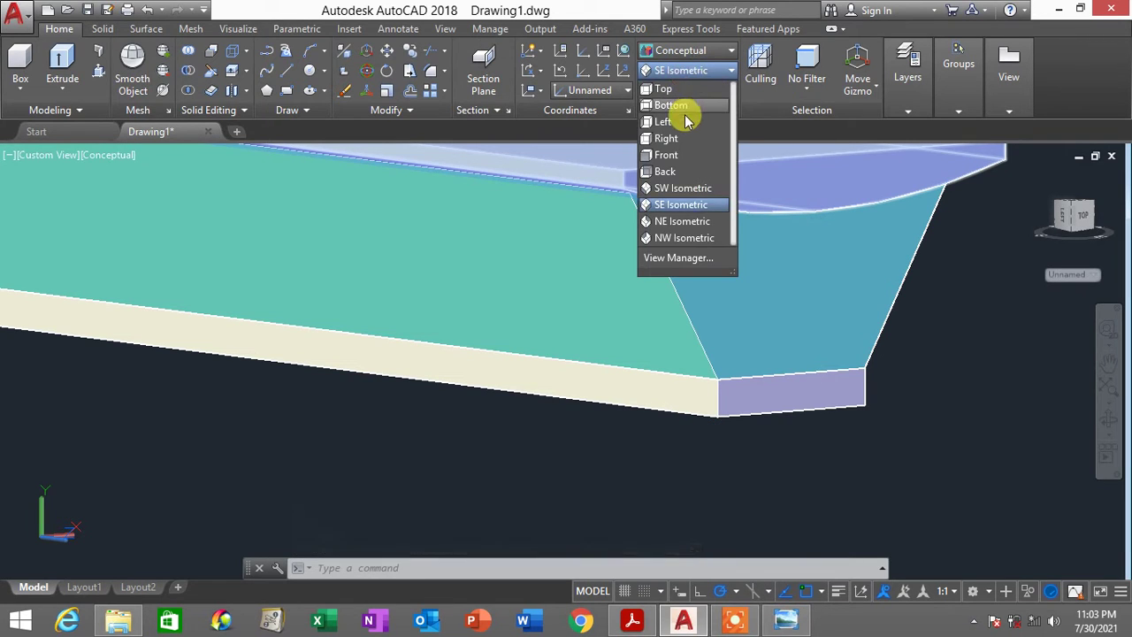
click(684, 125)
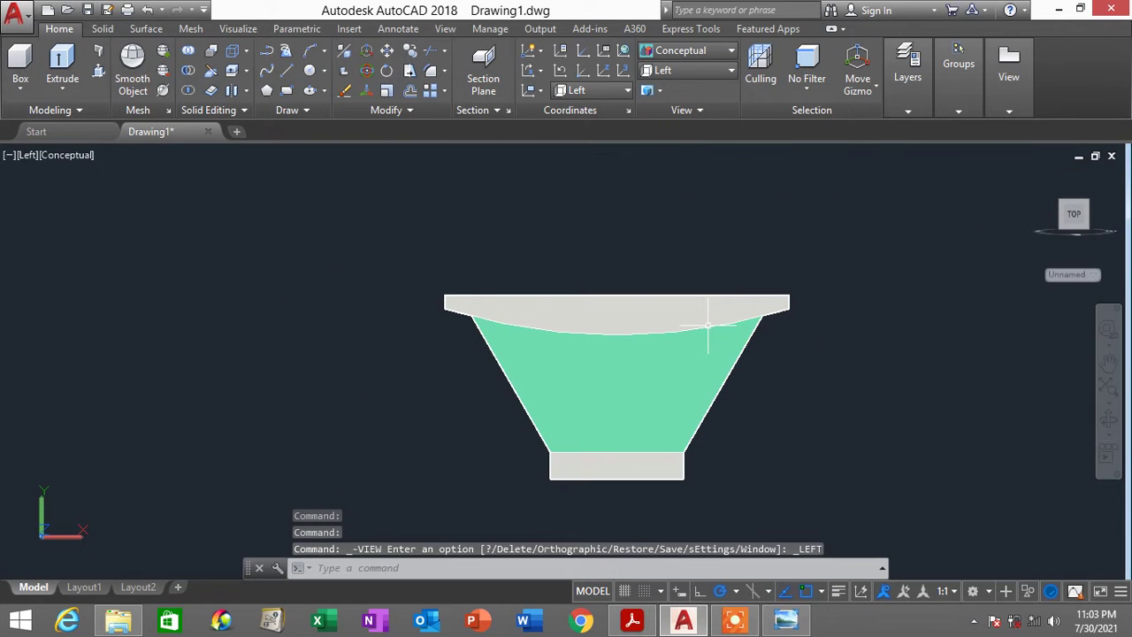
middle_drag(707, 326, 616, 231)
key(Escape)
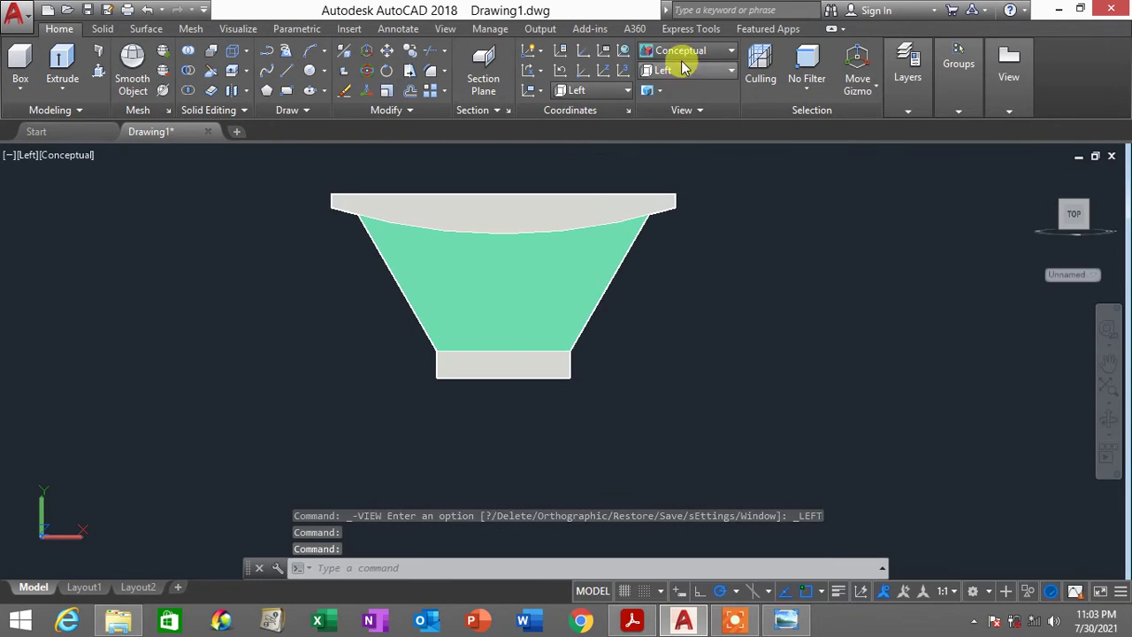
click(681, 50)
click(679, 85)
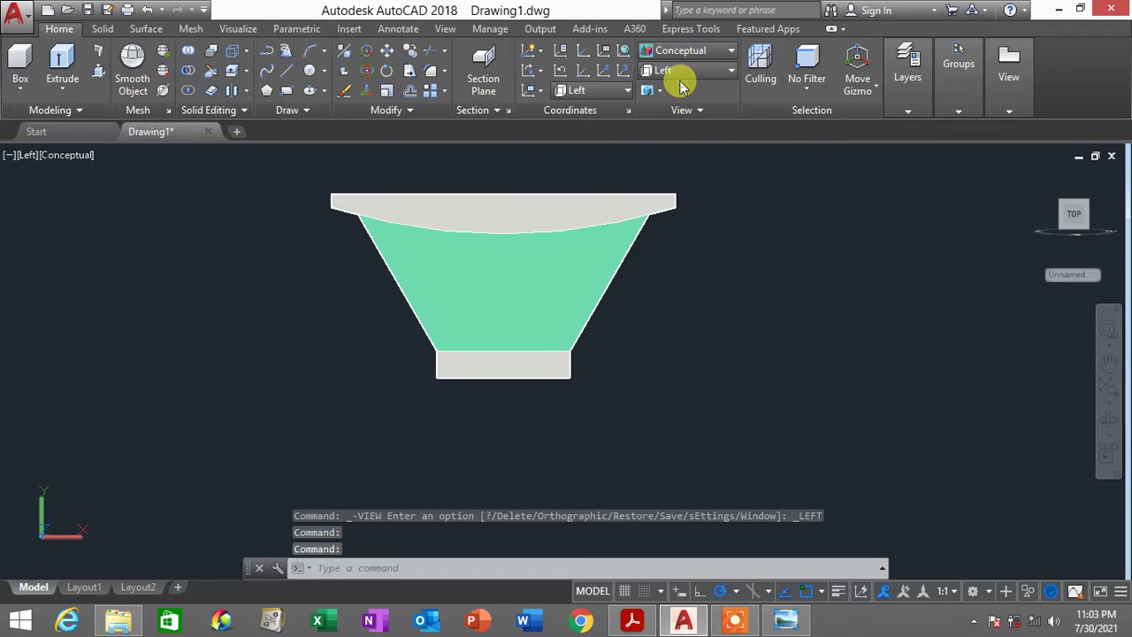
click(786, 619)
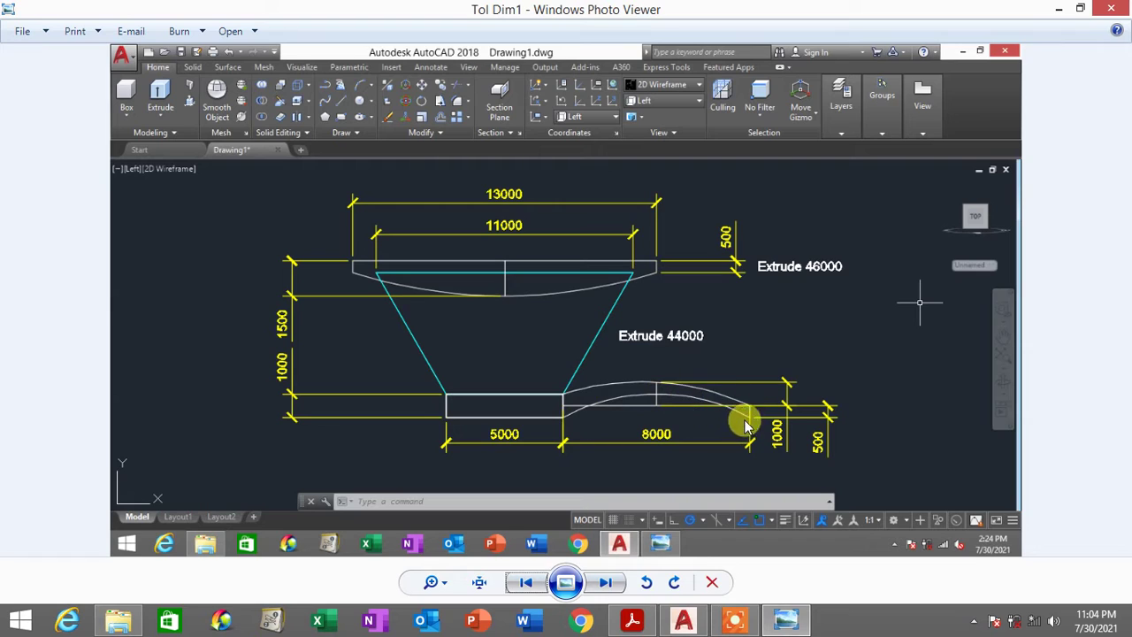
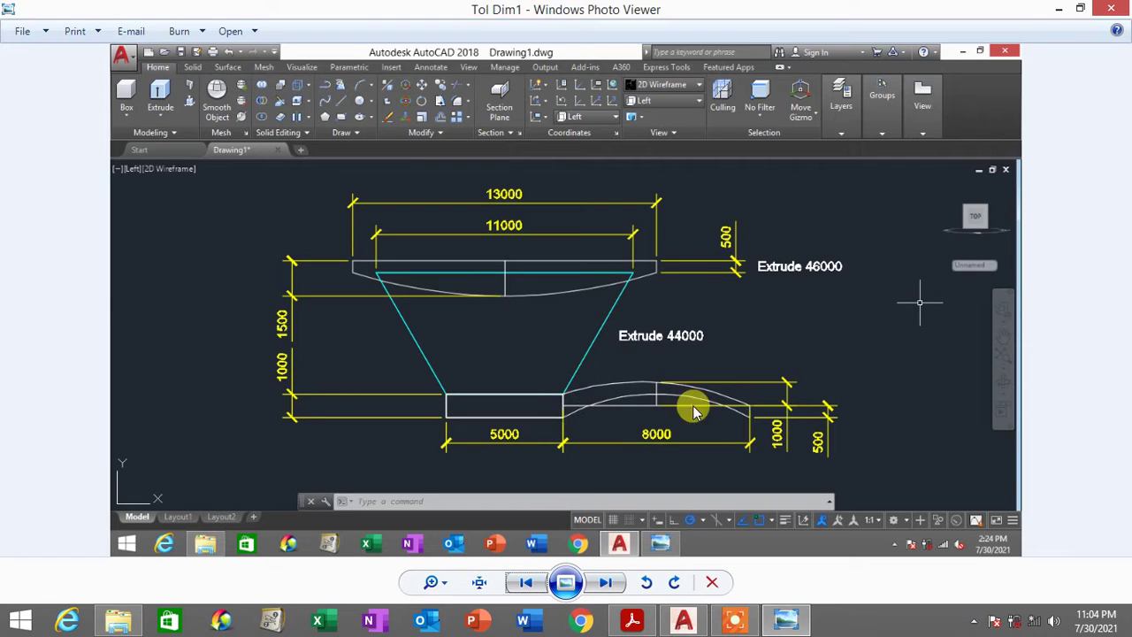
Draw an 8000-unit horizontal line from the base rectangle's right side, then view the reference image
click(686, 623)
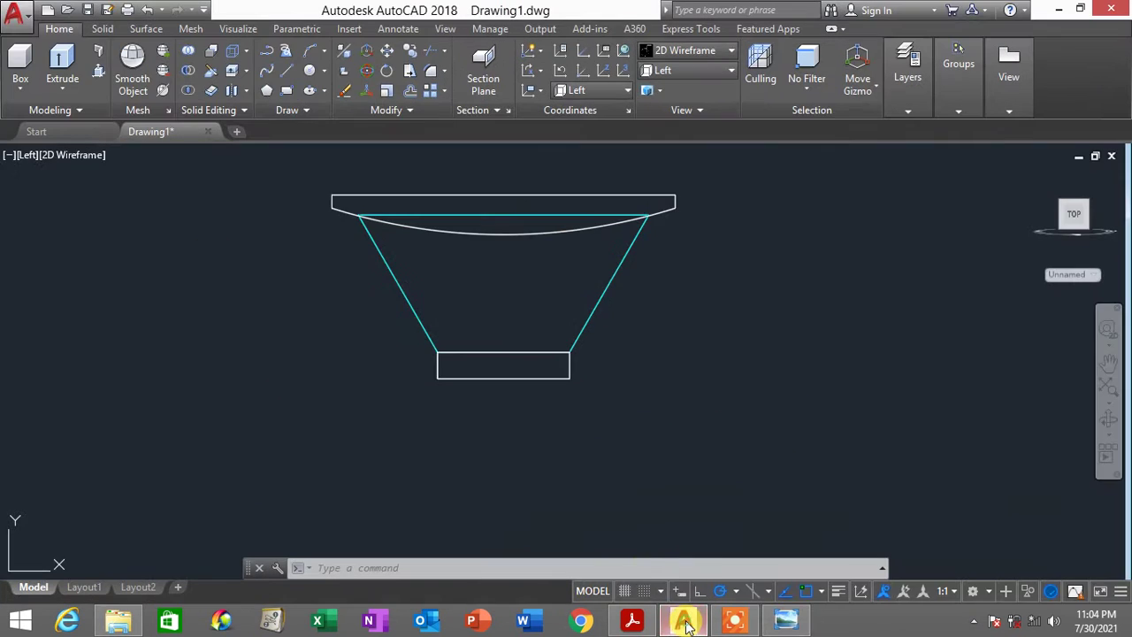
scroll(575, 367, up, 2)
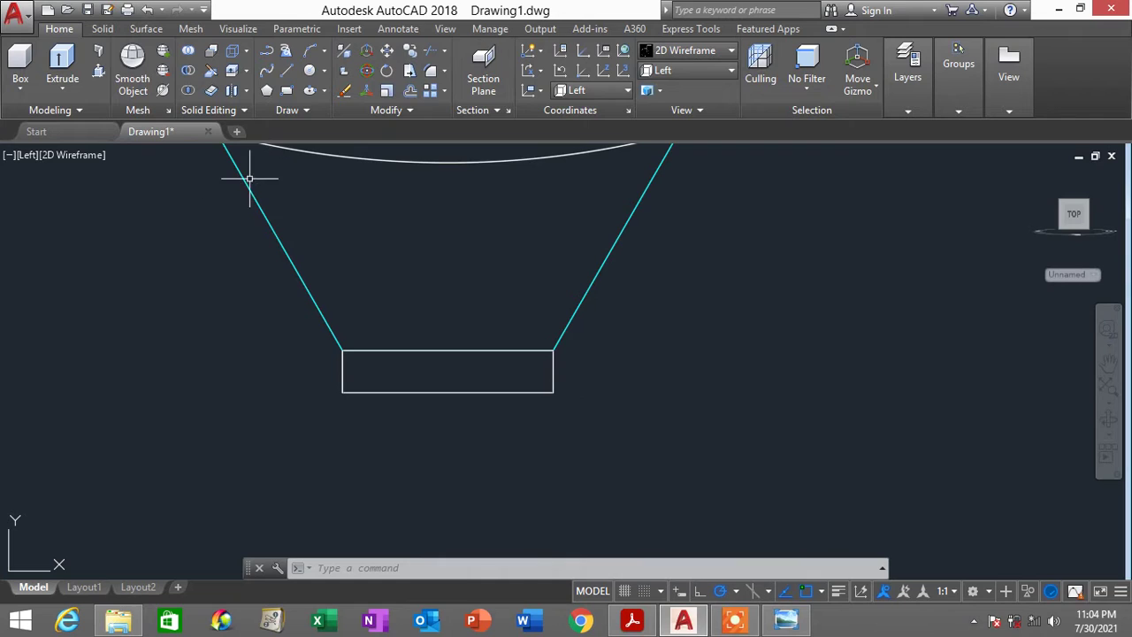
click(285, 71)
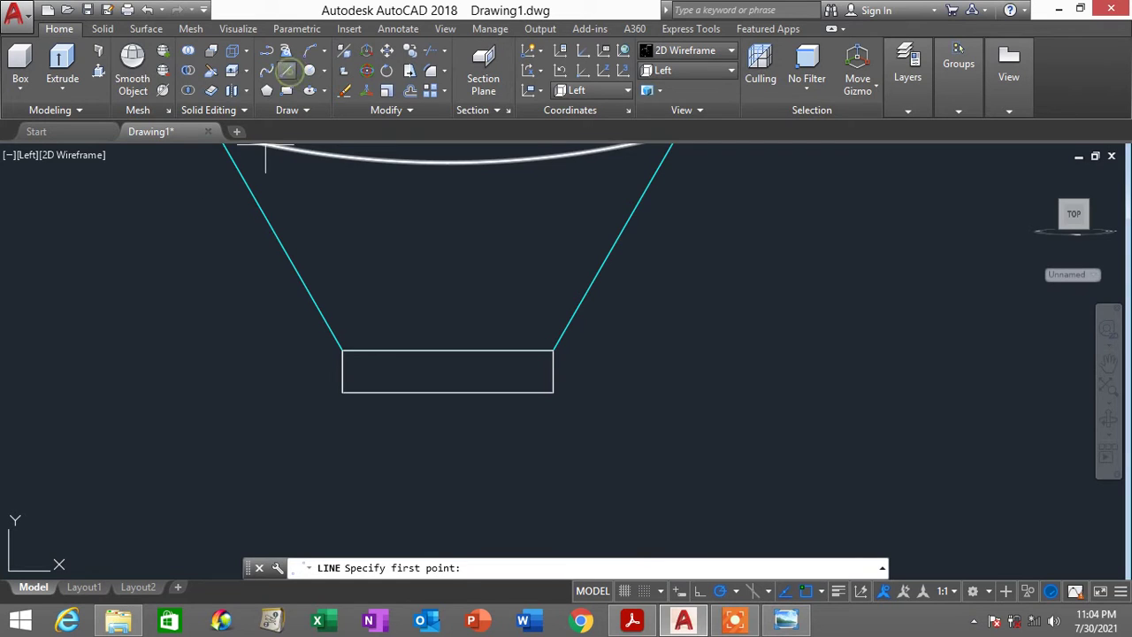
click(553, 371)
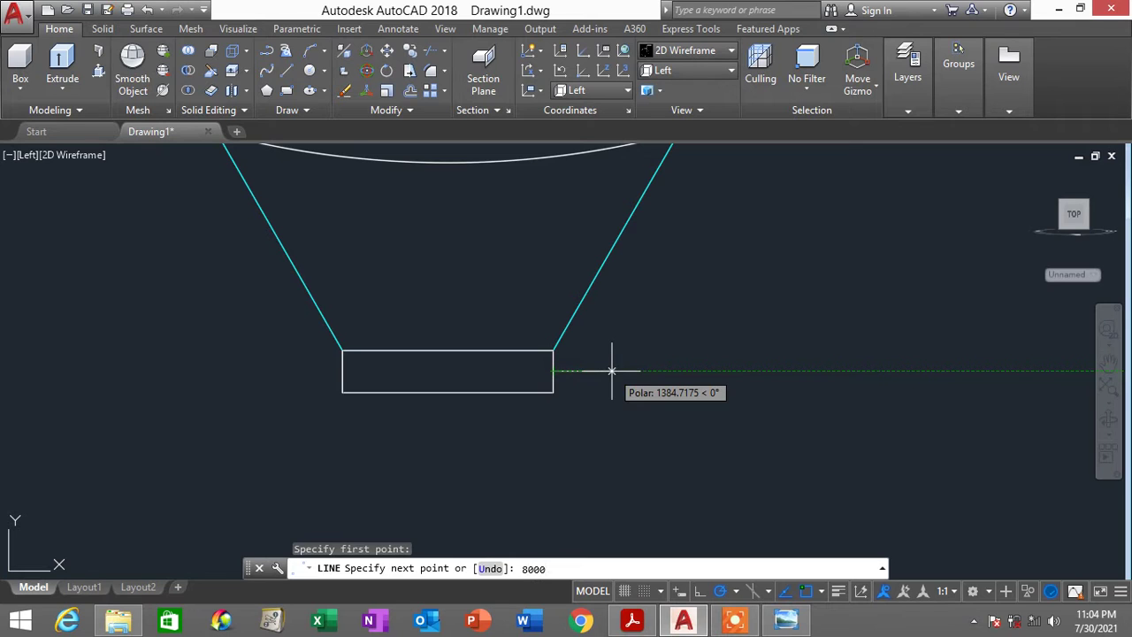
key(Return)
key(Return)
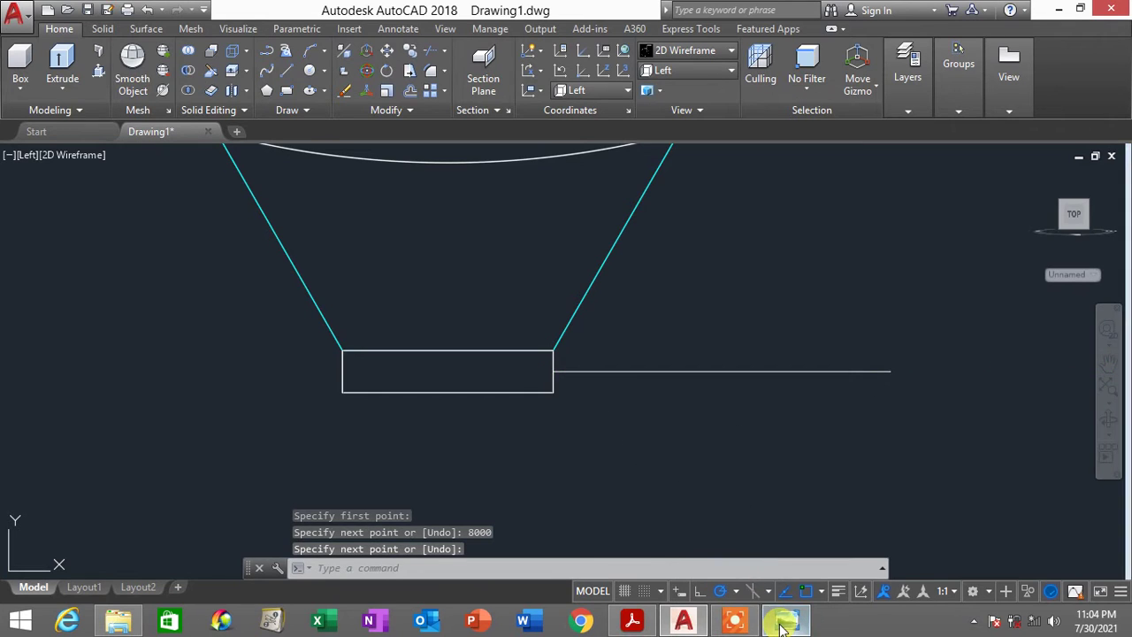
click(783, 622)
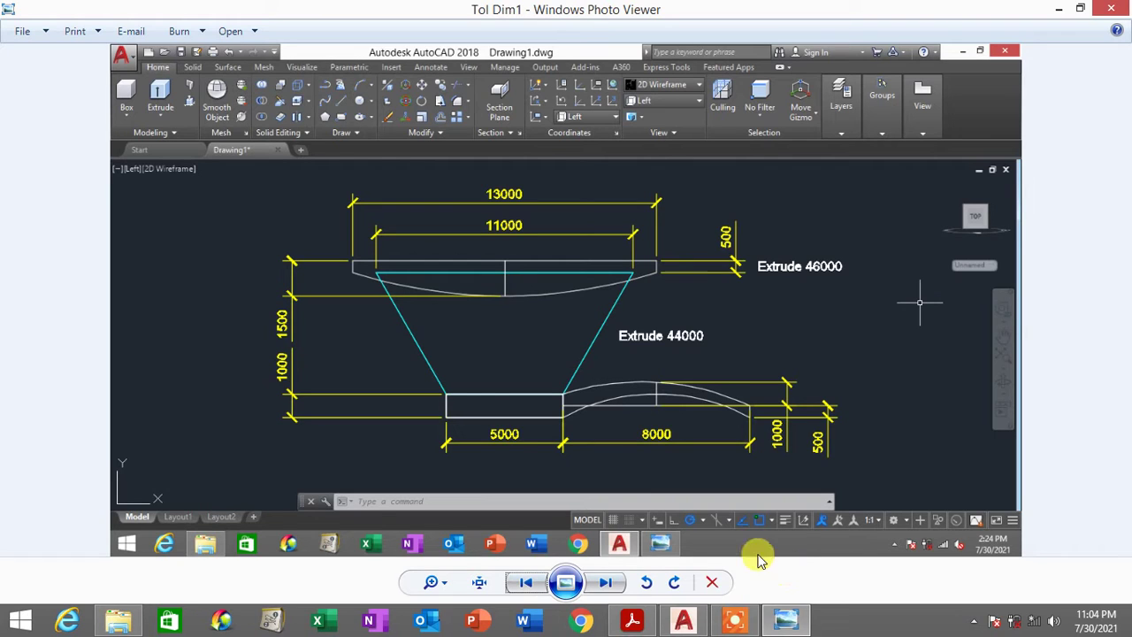
Check the reference dimensions, then draw a 1000-unit vertical line from the 8000 line's midpoint
mouse_move(684, 619)
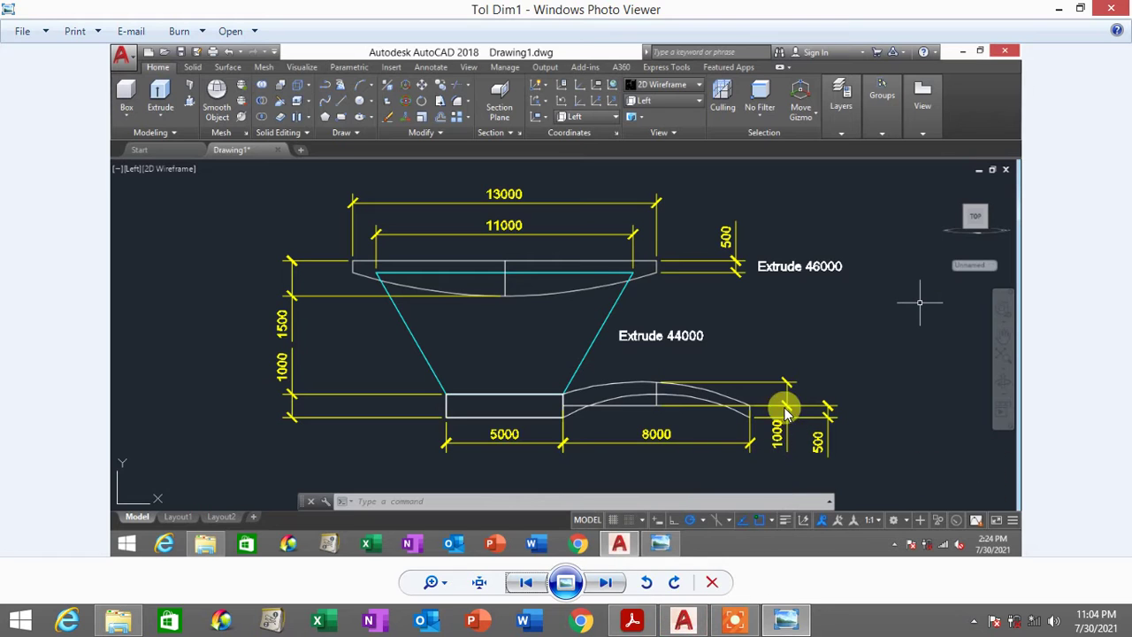
scroll(678, 390, up, 1)
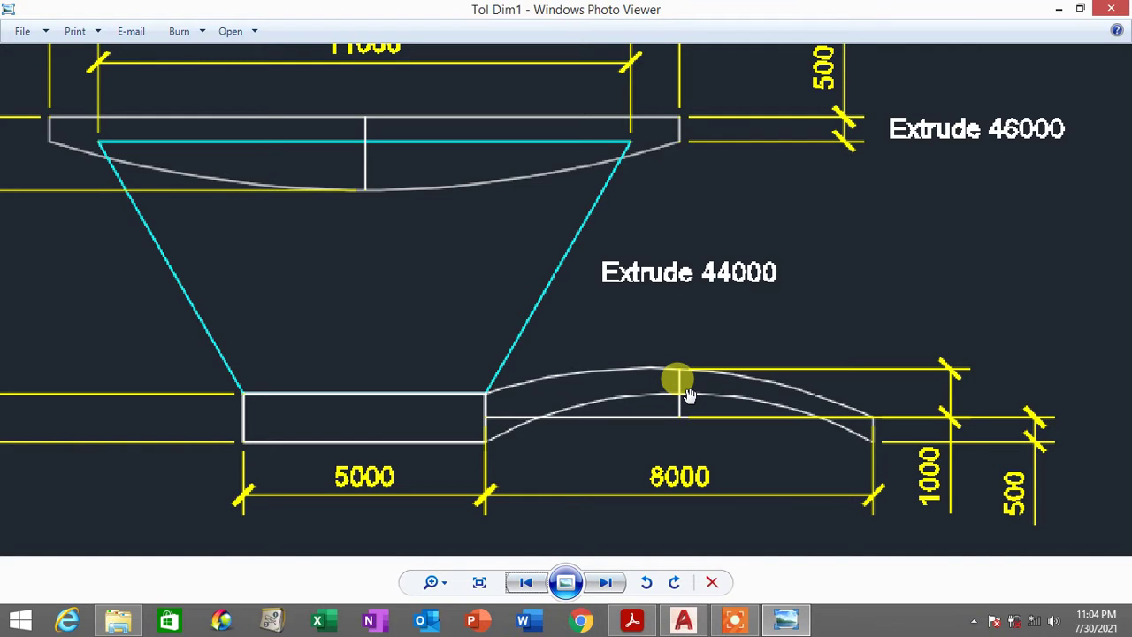
scroll(687, 525, down, 3)
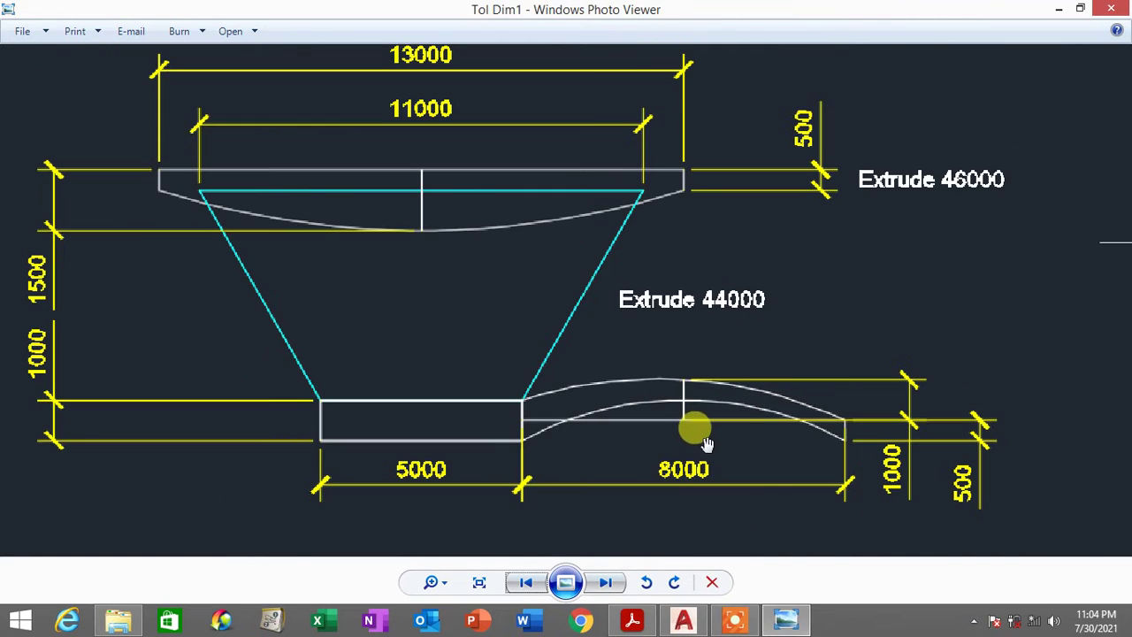
click(683, 619)
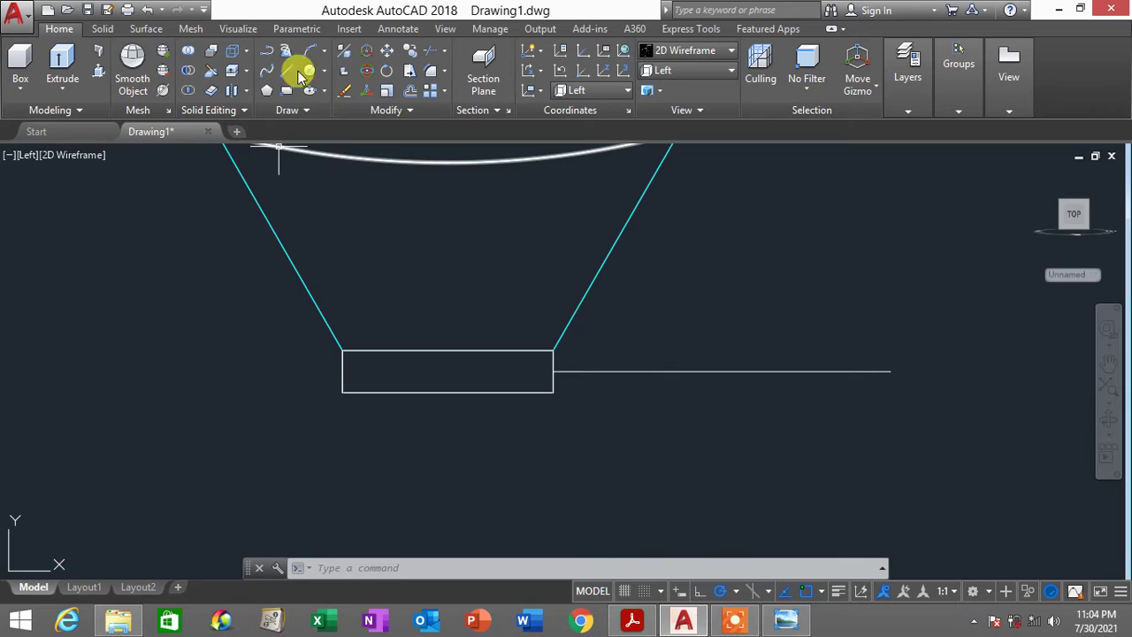
click(288, 73)
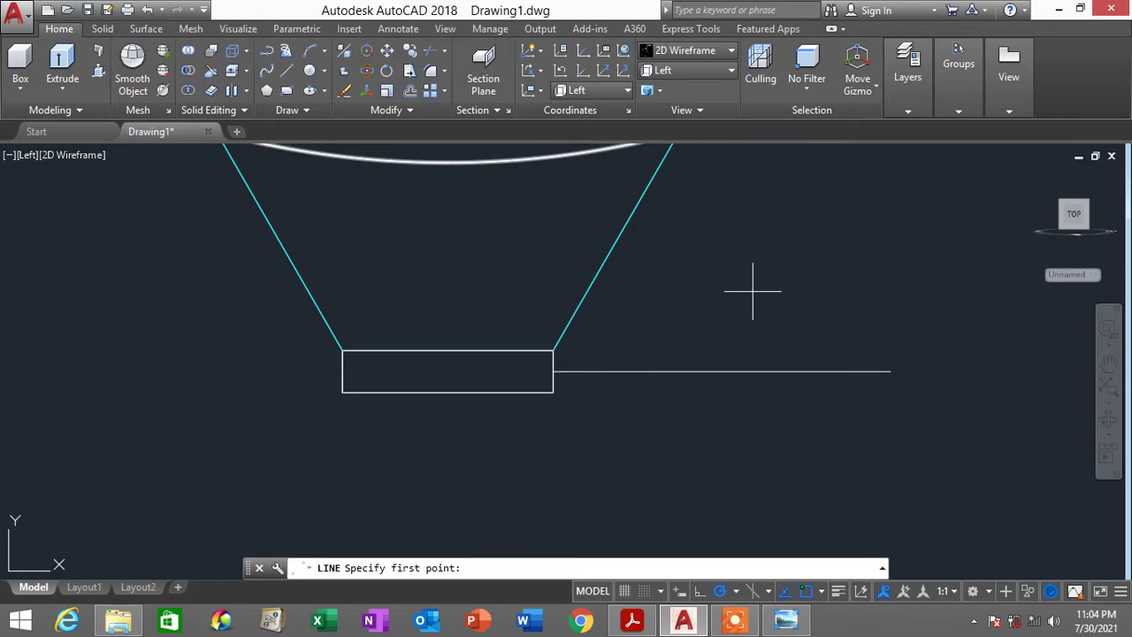
click(722, 370)
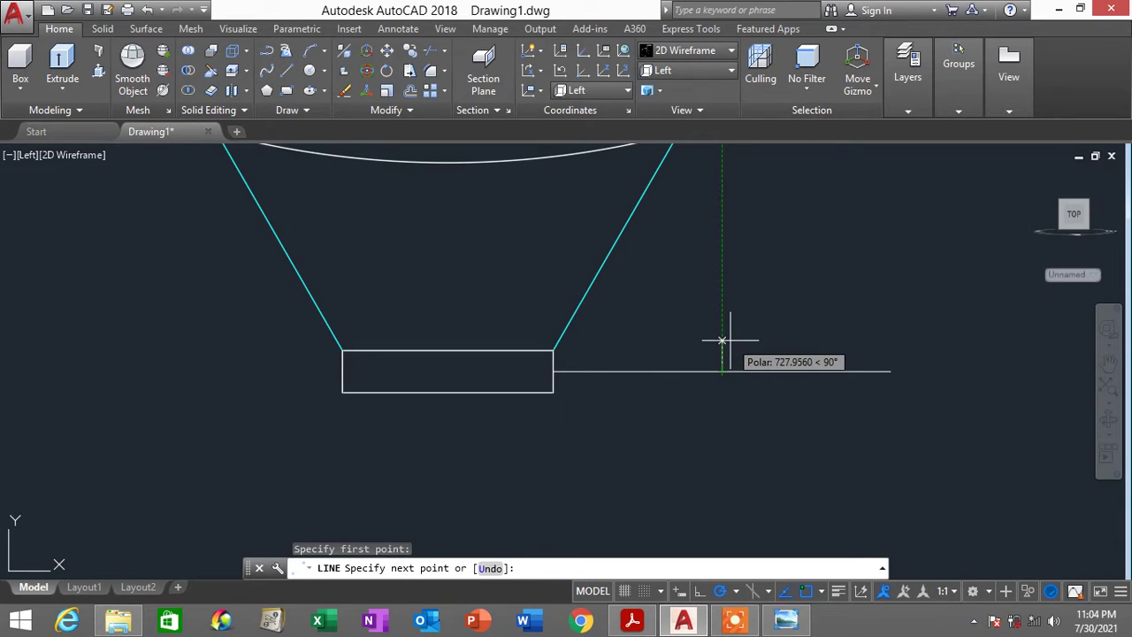
text(1000)
key(Return)
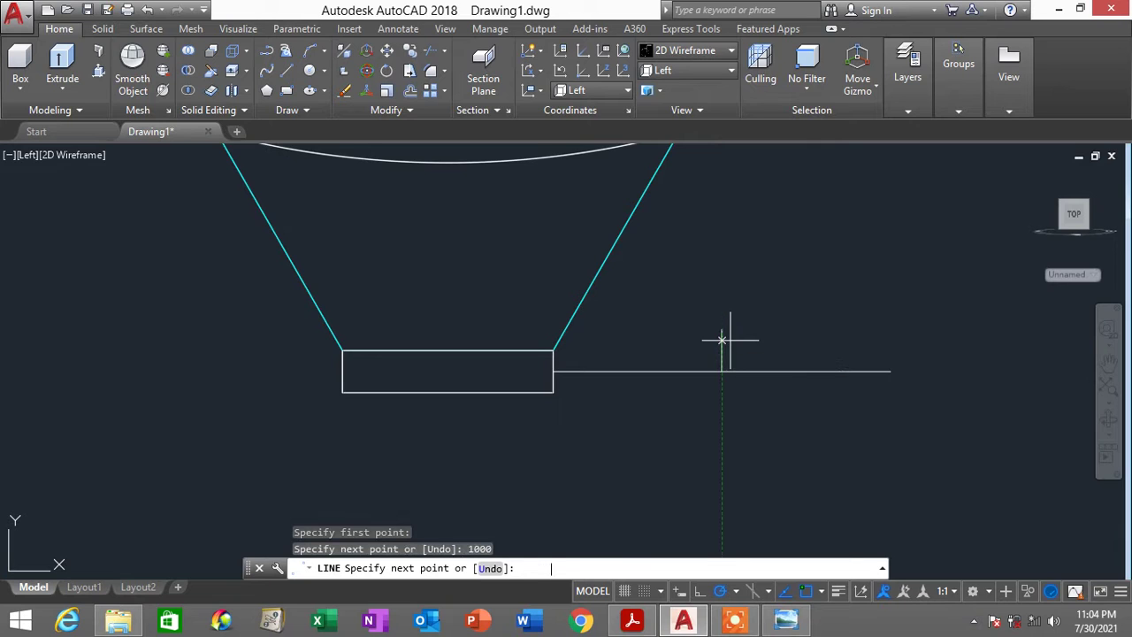
key(Return)
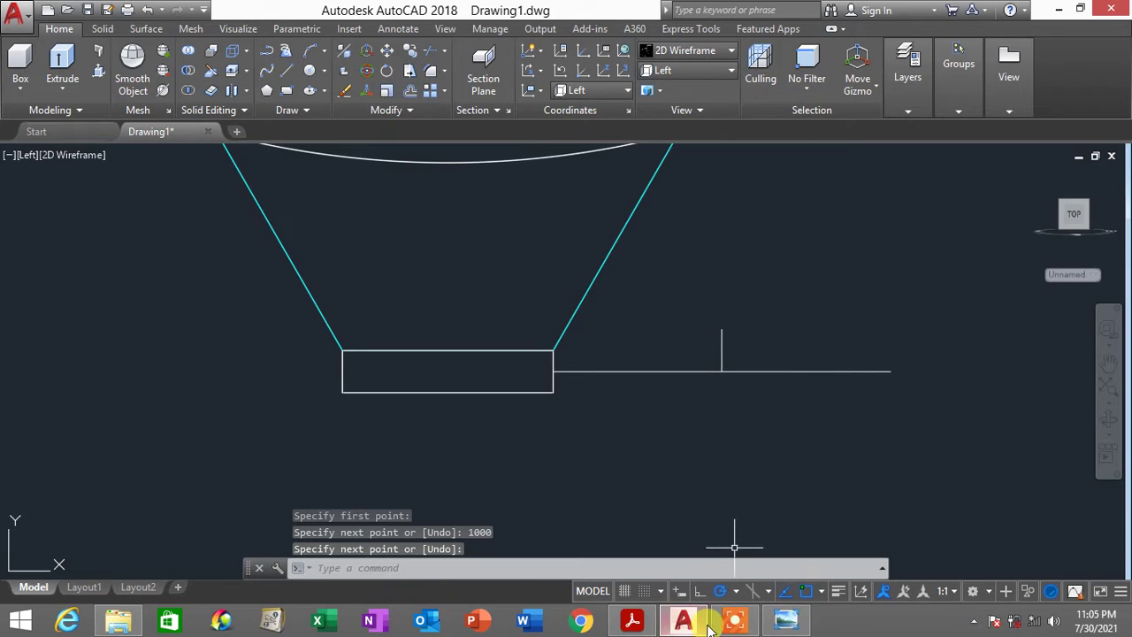
Recheck the reference image and minimize Photo Viewer
click(783, 624)
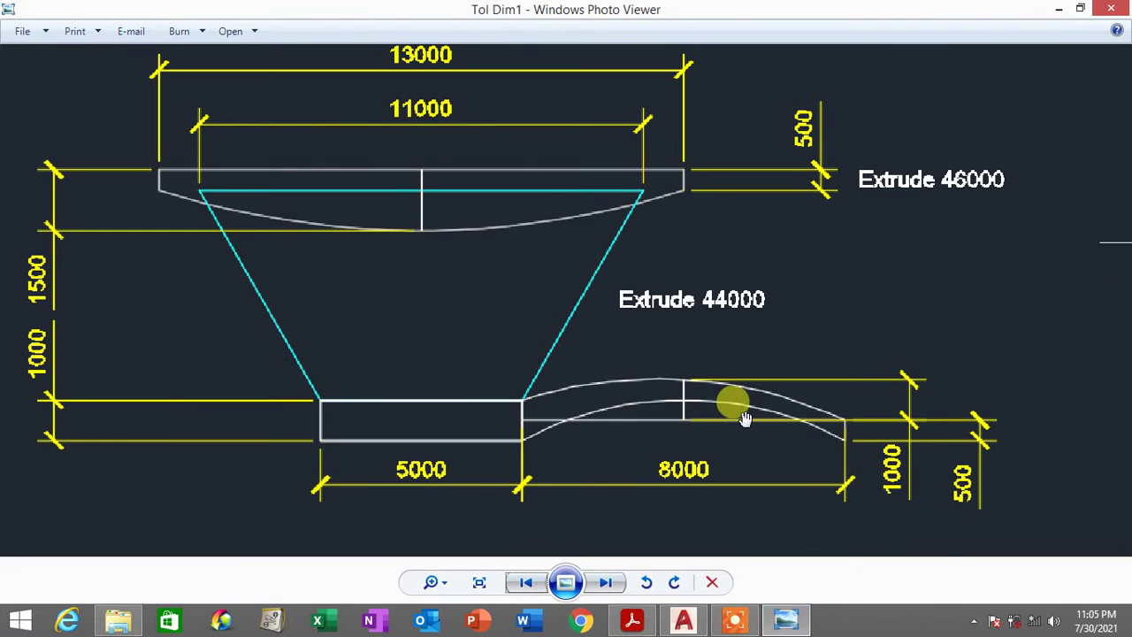
scroll(746, 416, down, 2)
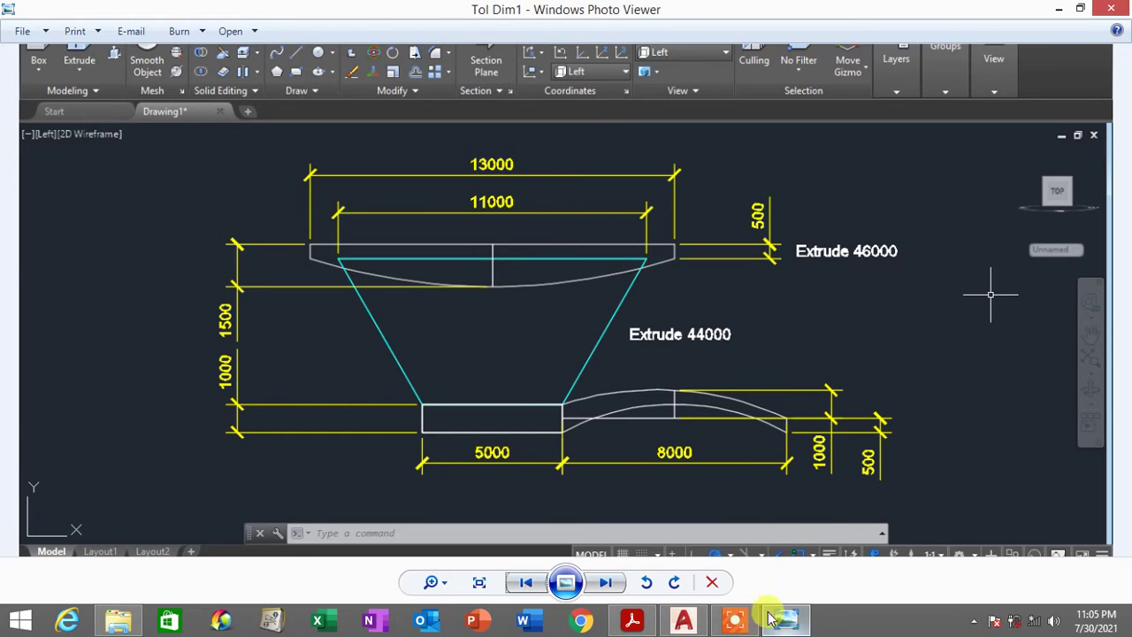
mouse_move(787, 624)
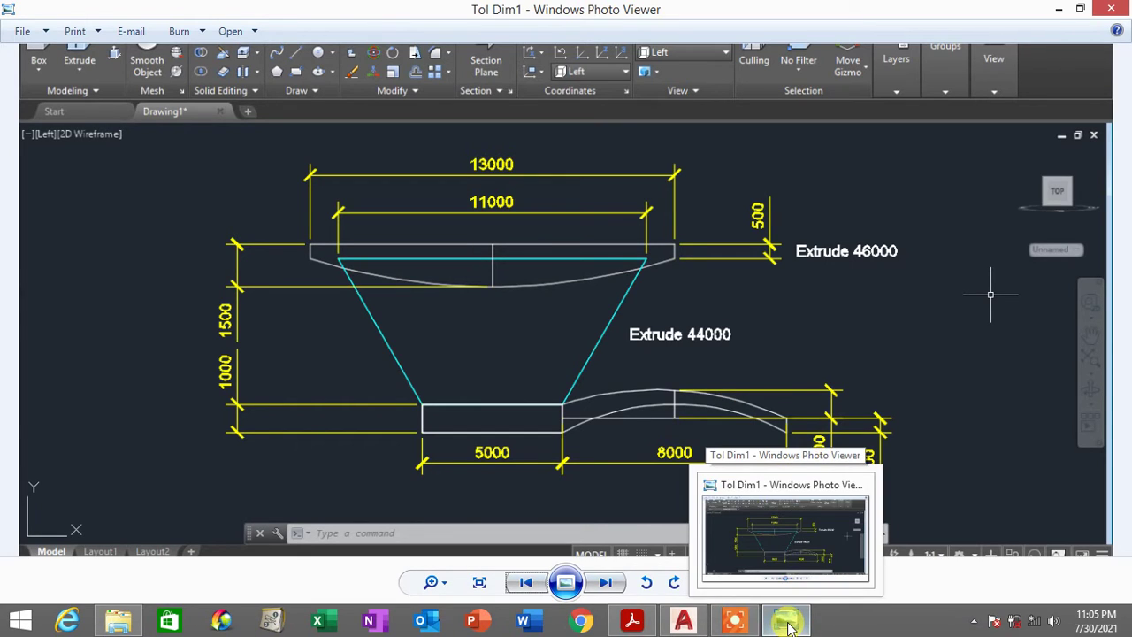
click(787, 623)
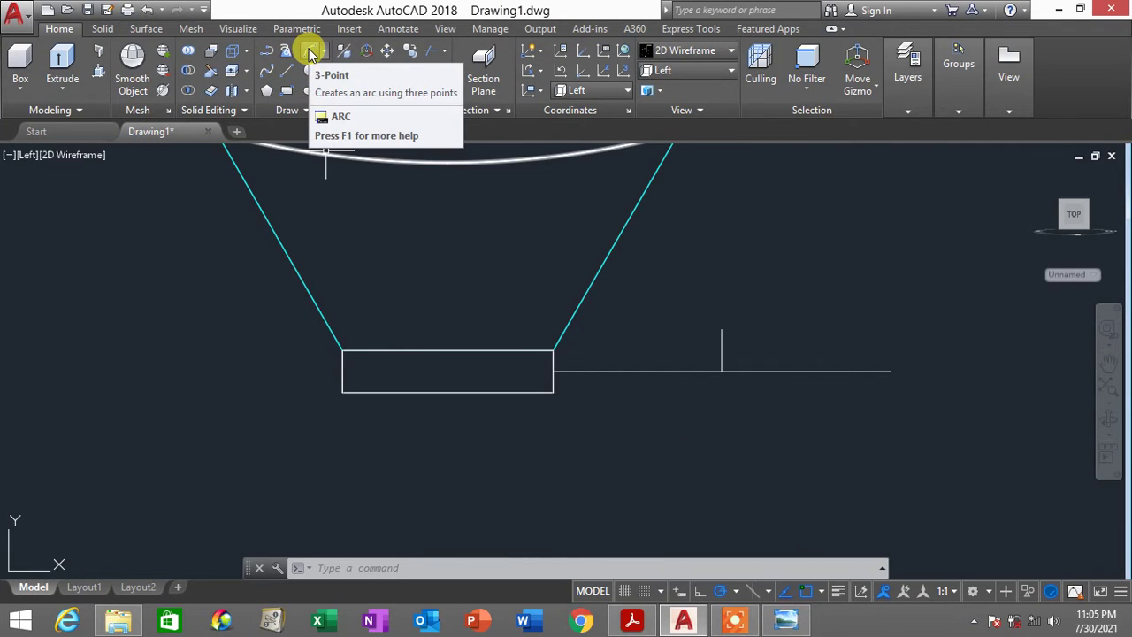
Draw an arc from the rectangle's top-right corner through the 1000 line's top to the 8000 line's end
text(A)
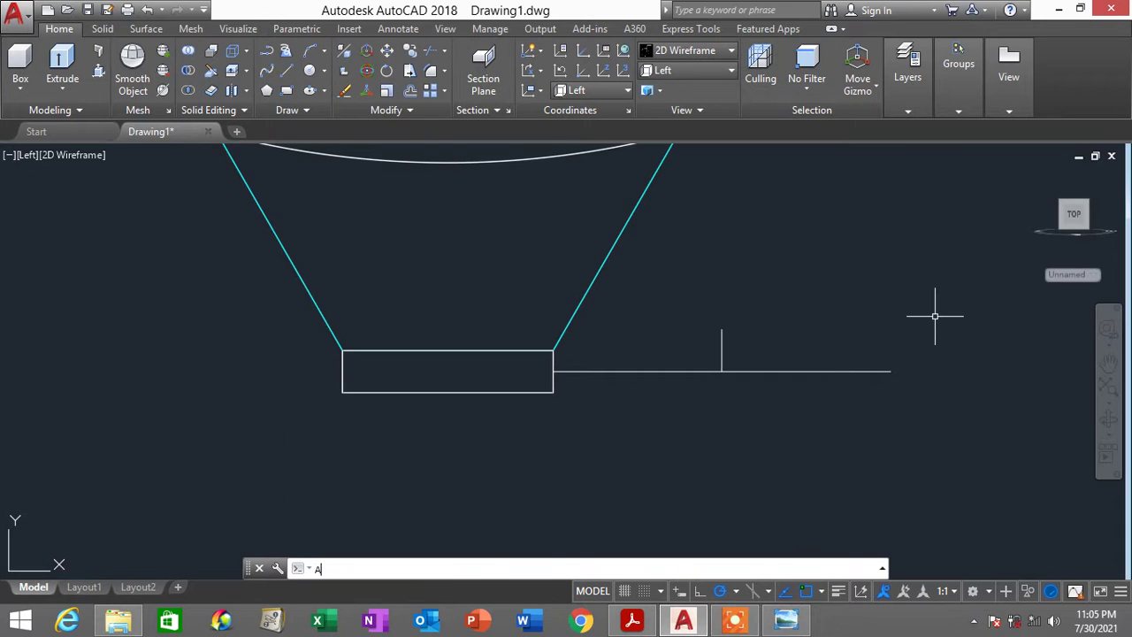
key(Return)
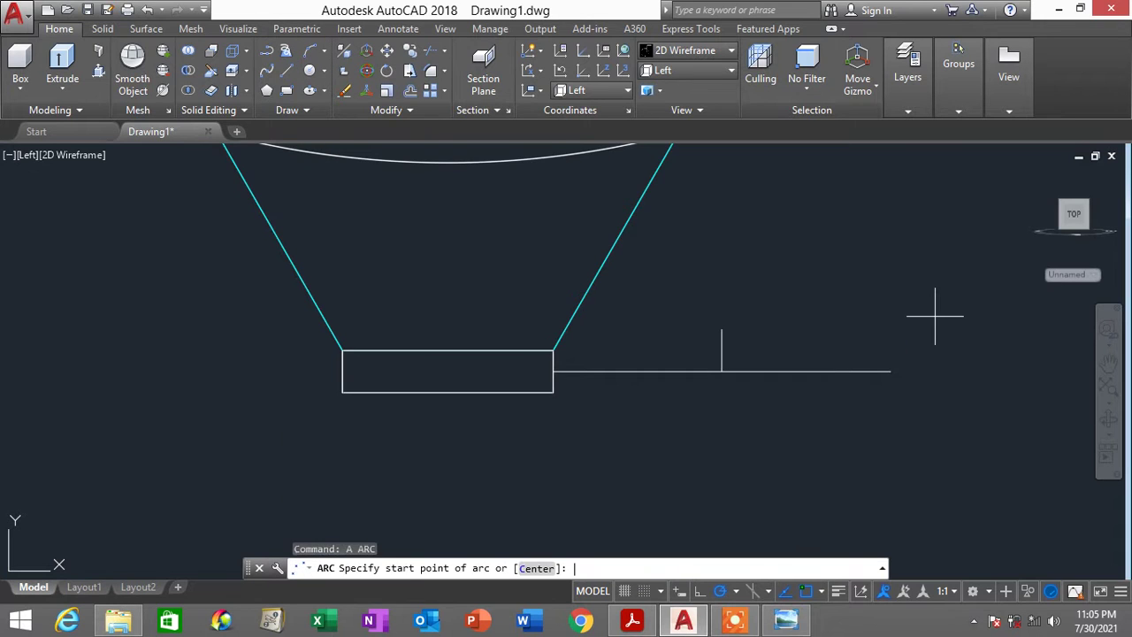
click(556, 351)
click(722, 329)
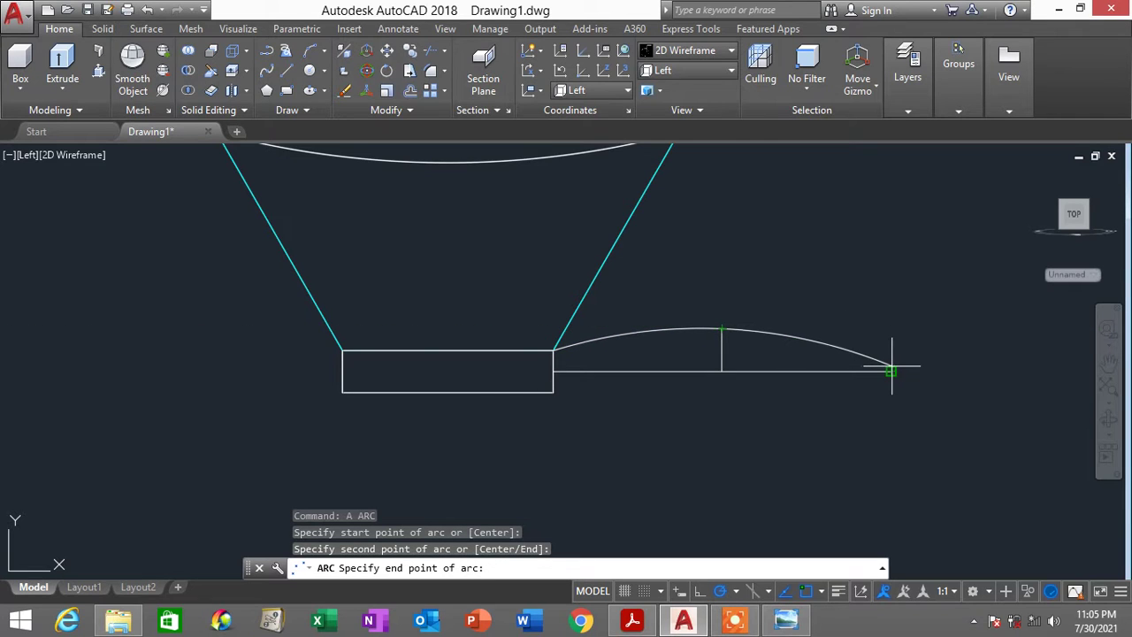
click(890, 370)
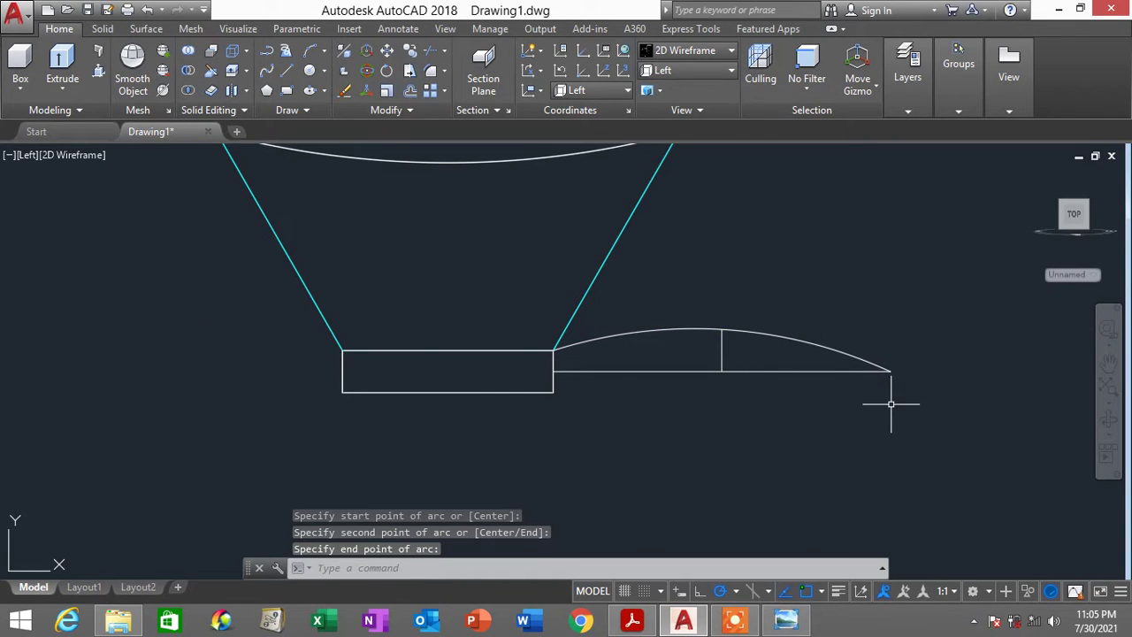
Drop a 500-unit line down from the arc's outer end
text(l)
key(Return)
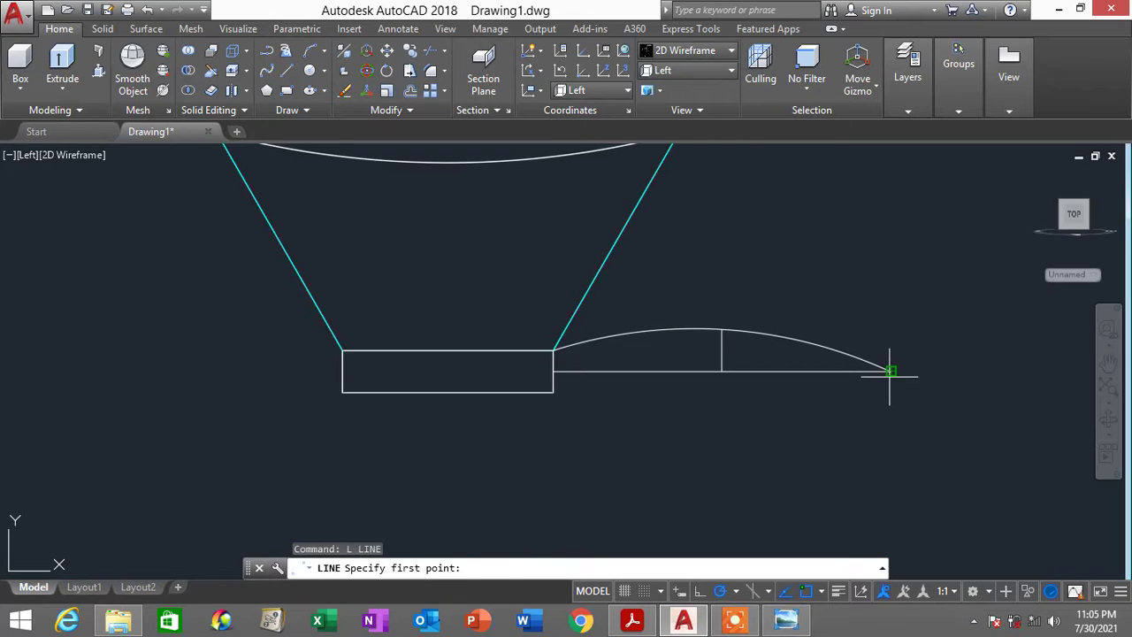
click(890, 371)
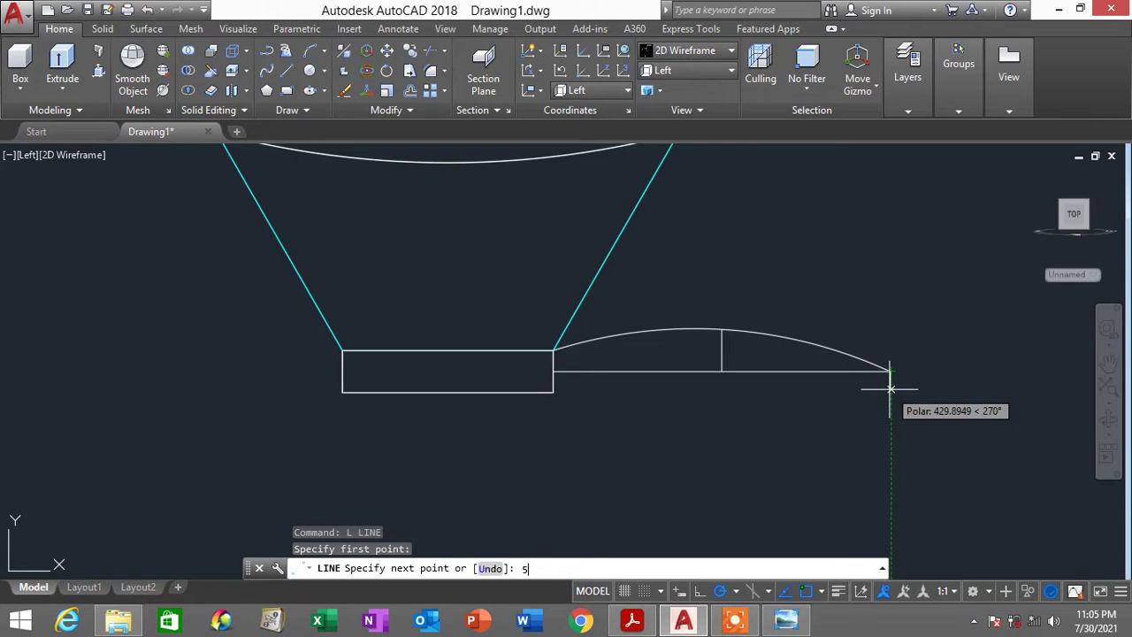
key(Return)
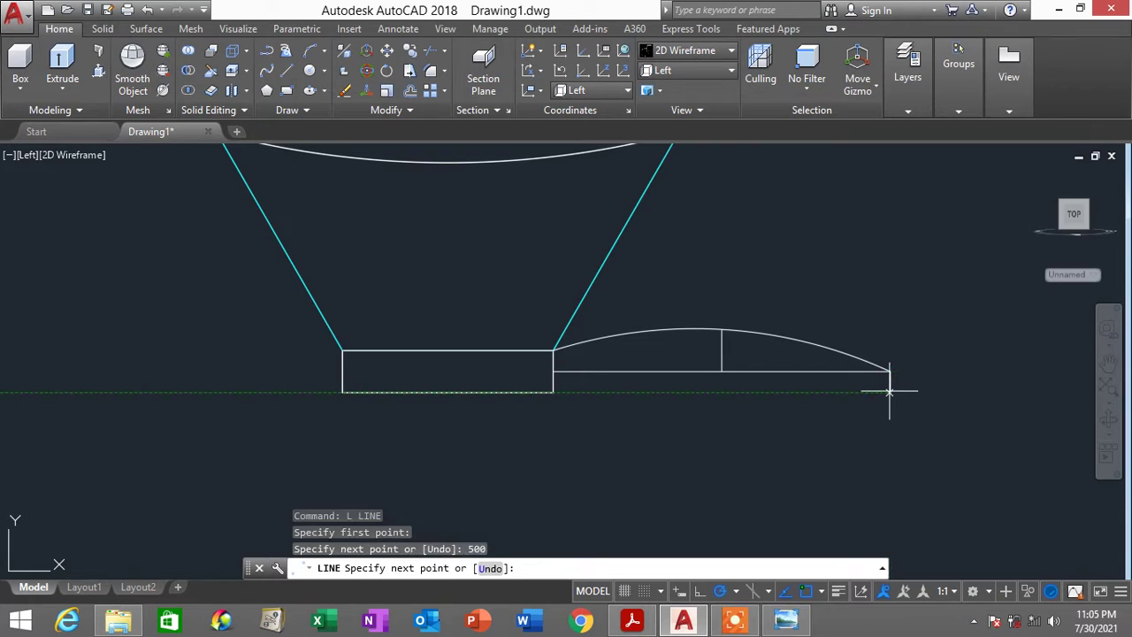
key(Return)
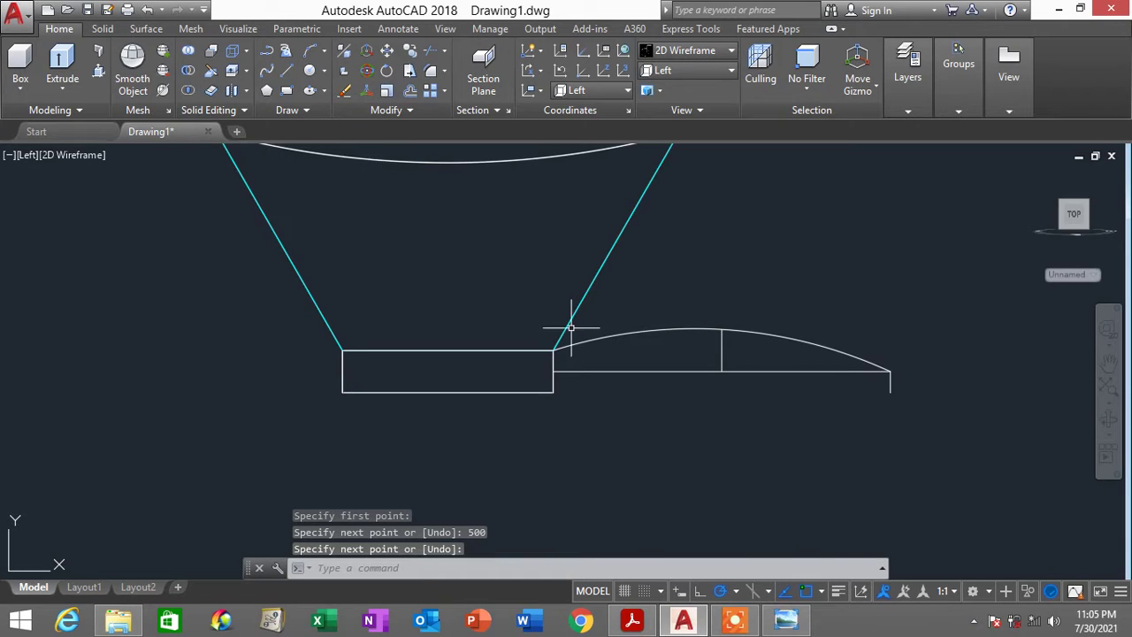
text(A)
key(Return)
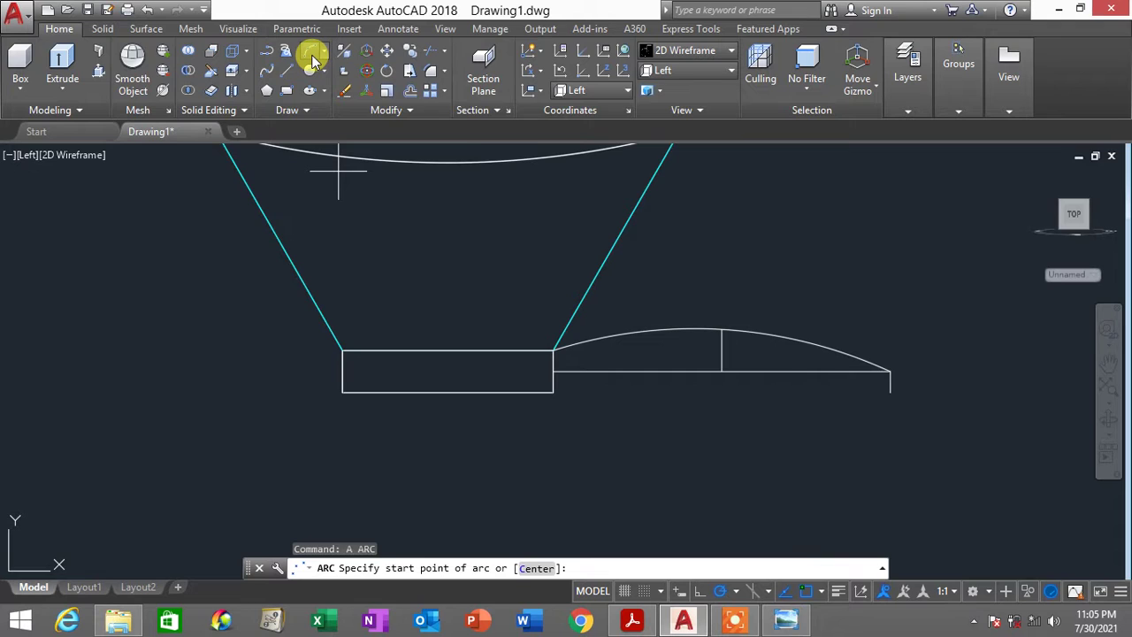
Draw the lower arc from the rectangle's bottom-right corner to the 500 line's foot, and delete the horizontal construction line
click(553, 392)
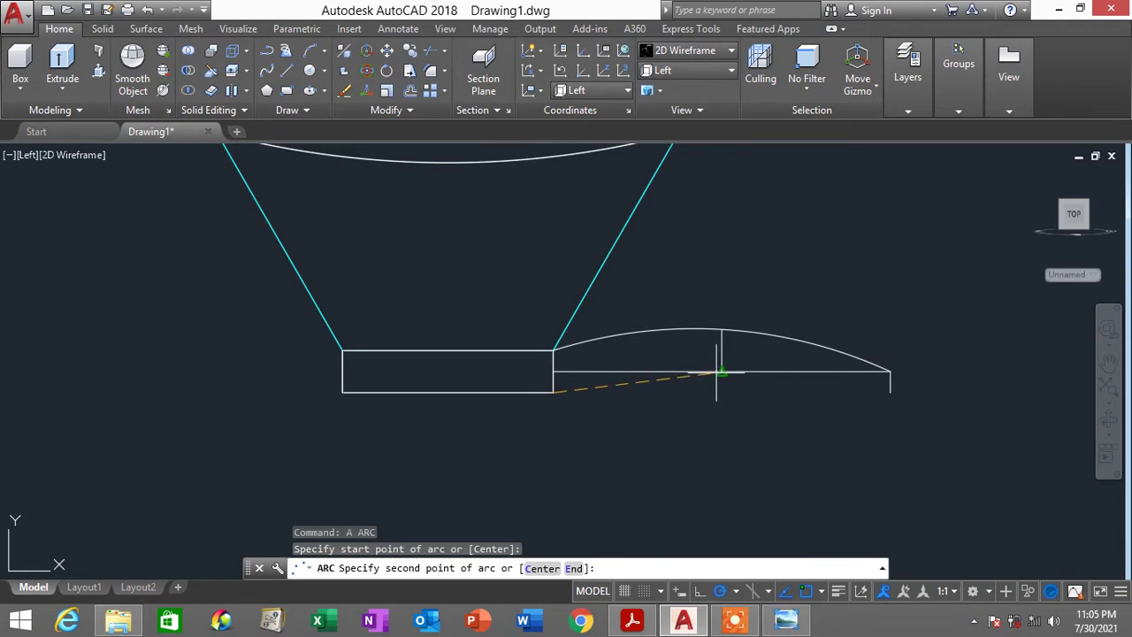
click(785, 619)
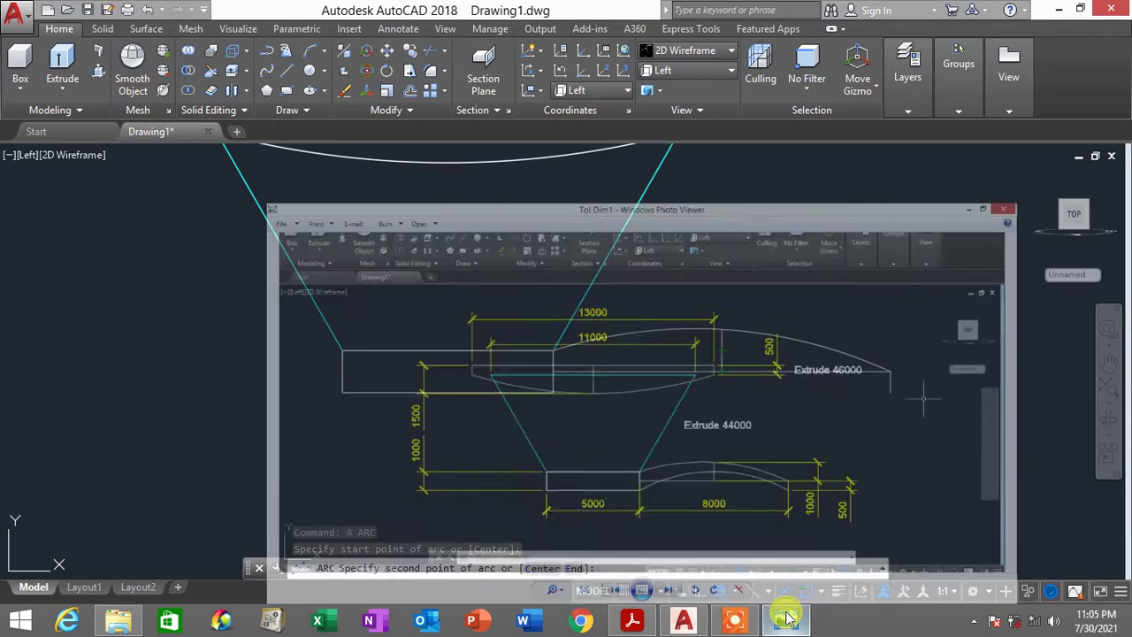
click(785, 618)
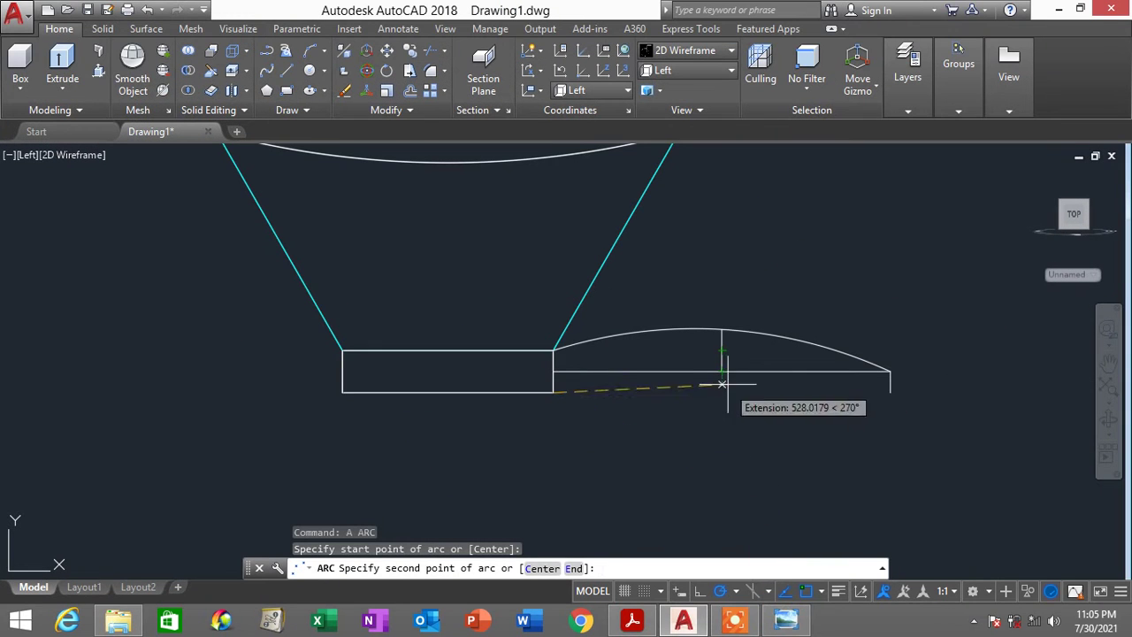
click(721, 352)
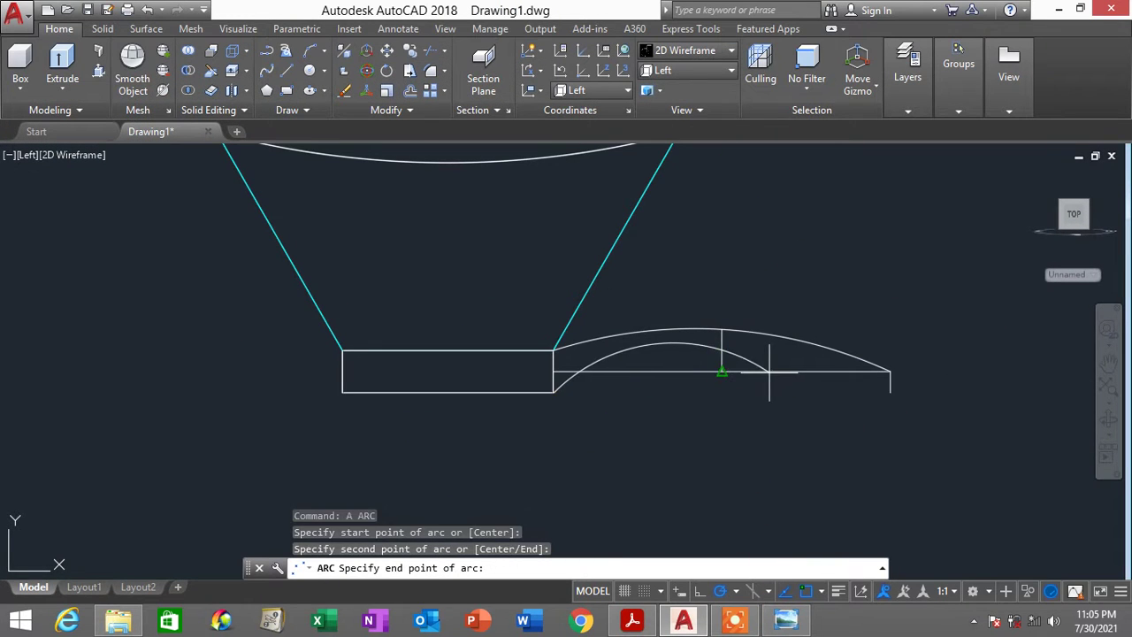
click(890, 392)
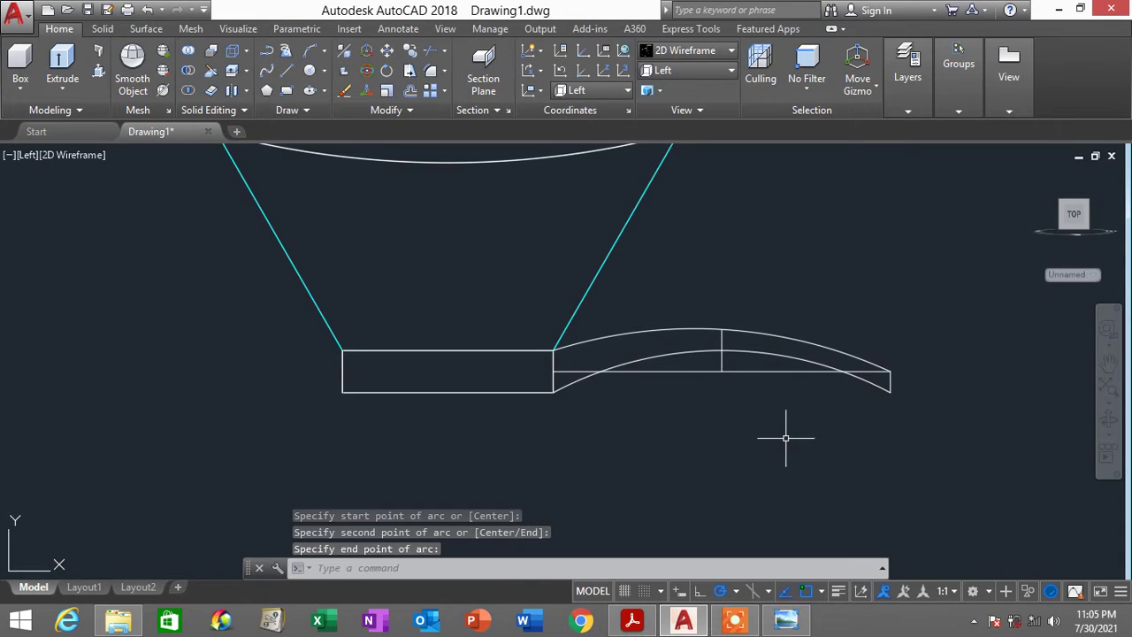
click(669, 371)
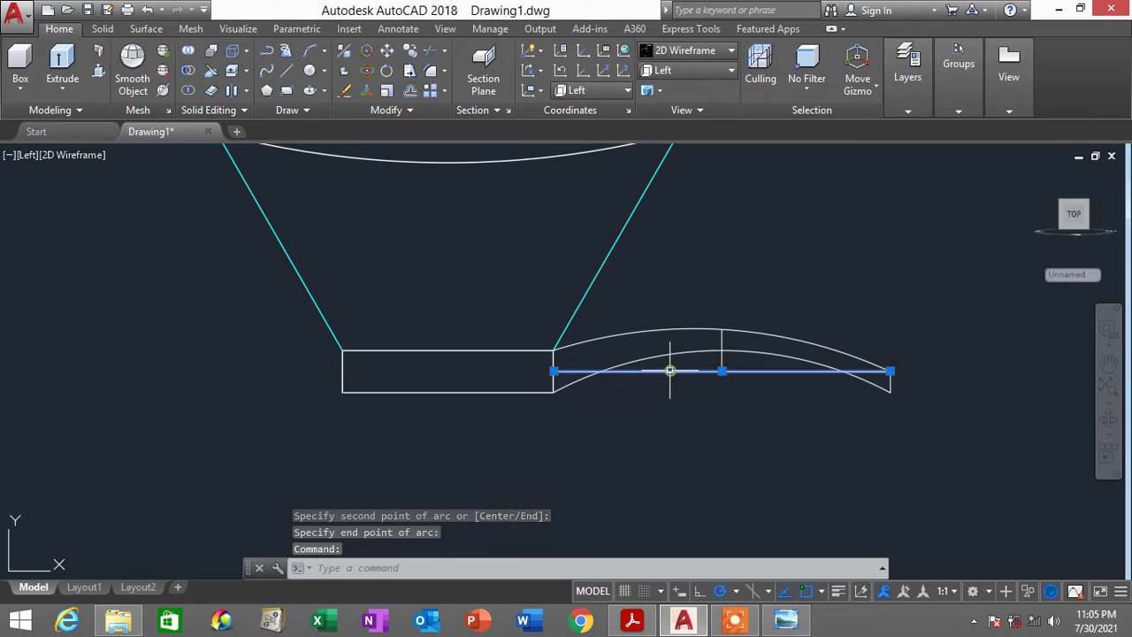
key(Delete)
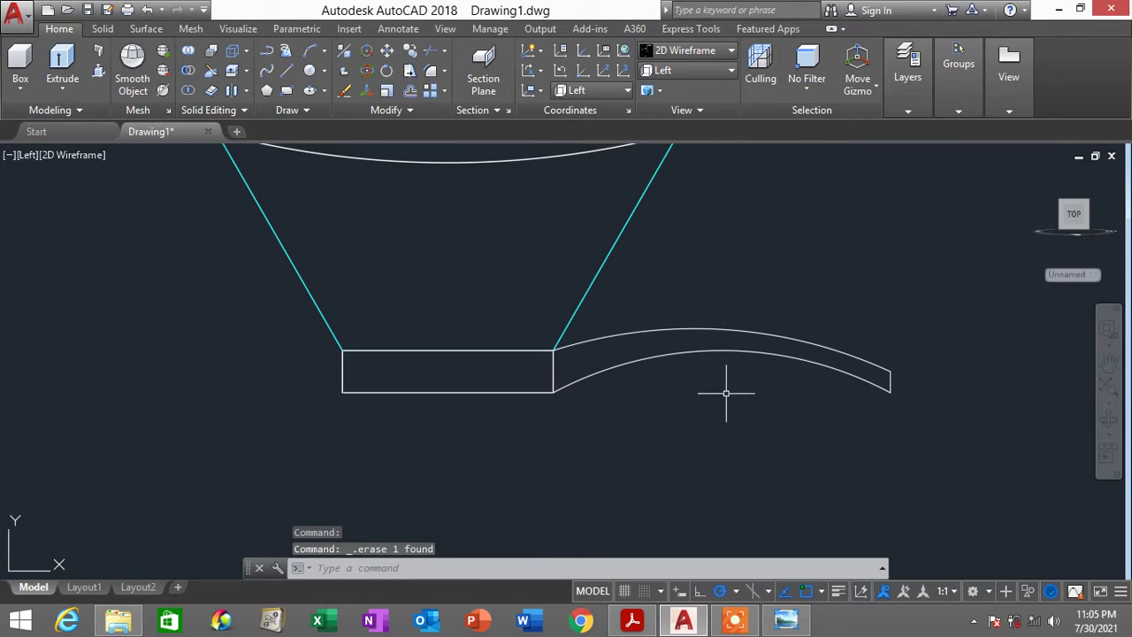
Switch the view to SE Isometric
click(716, 70)
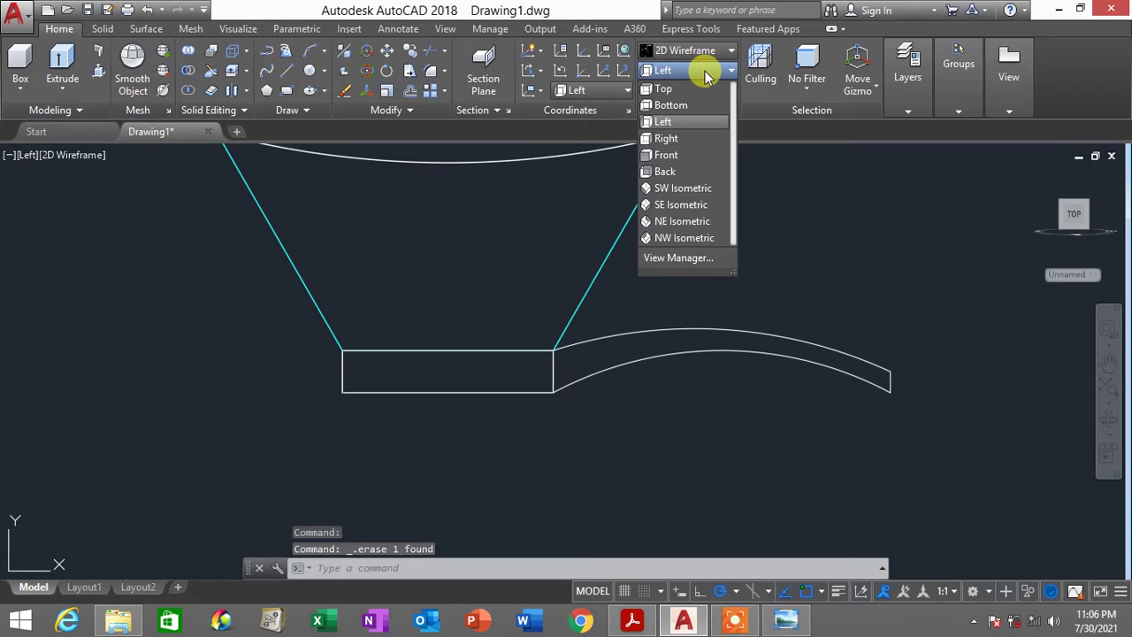
click(691, 90)
click(703, 70)
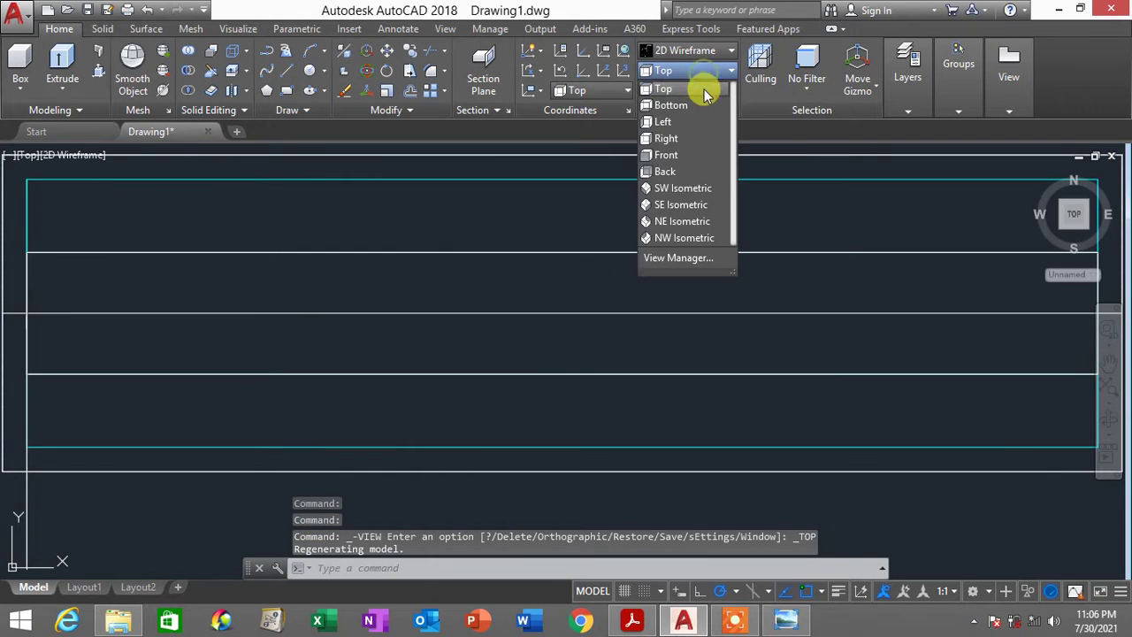
click(683, 204)
scroll(330, 274, up, 5)
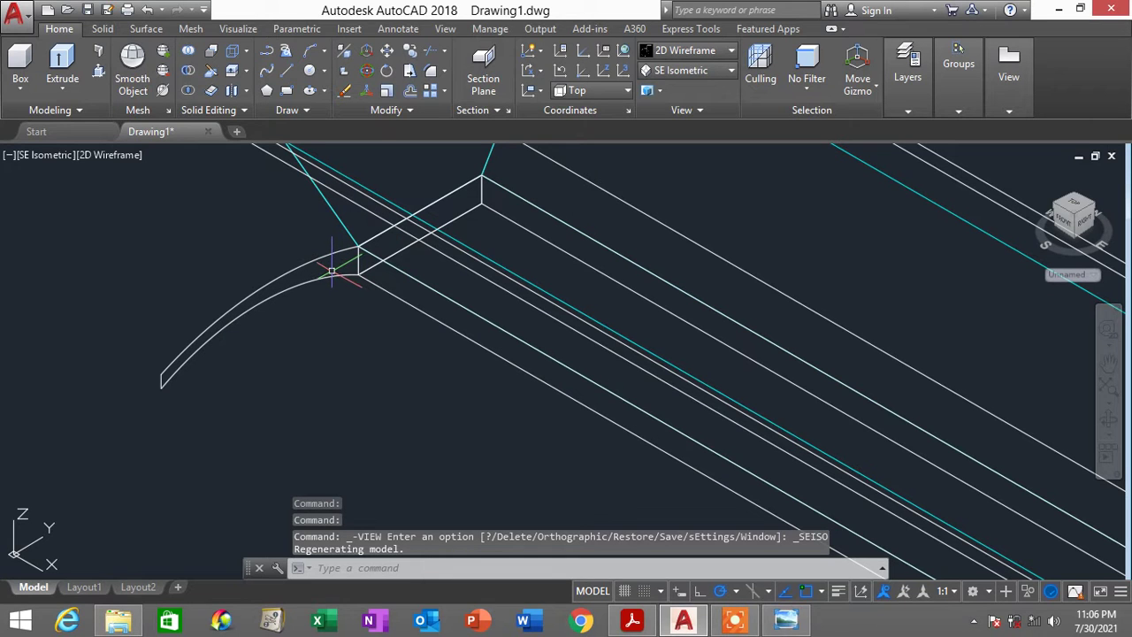
scroll(327, 270, down, 2)
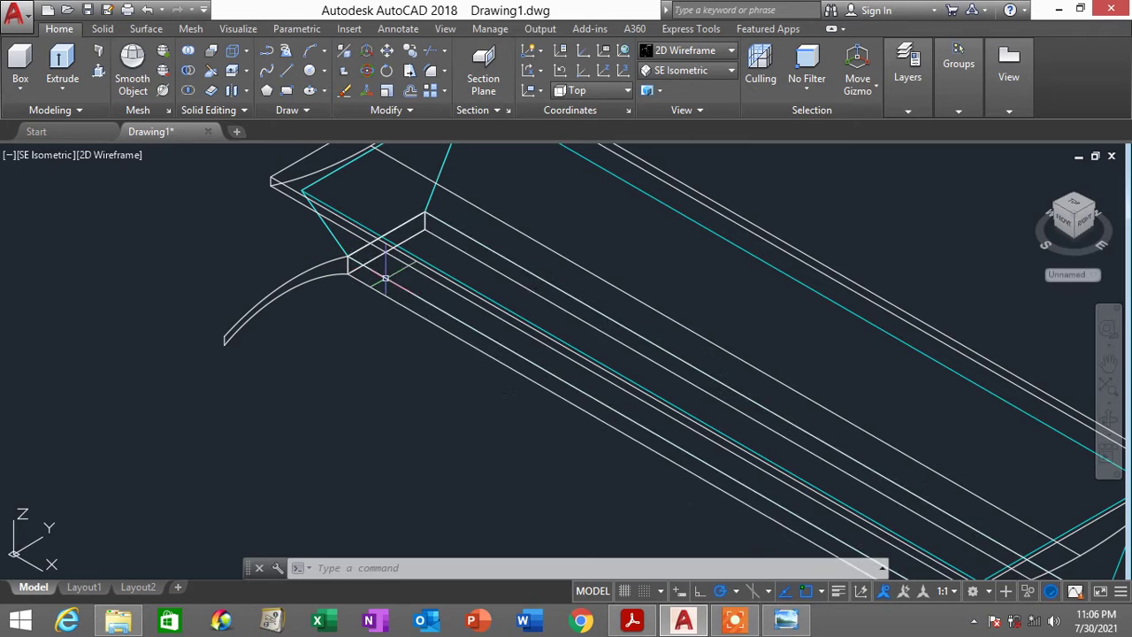
scroll(321, 301, up, 2)
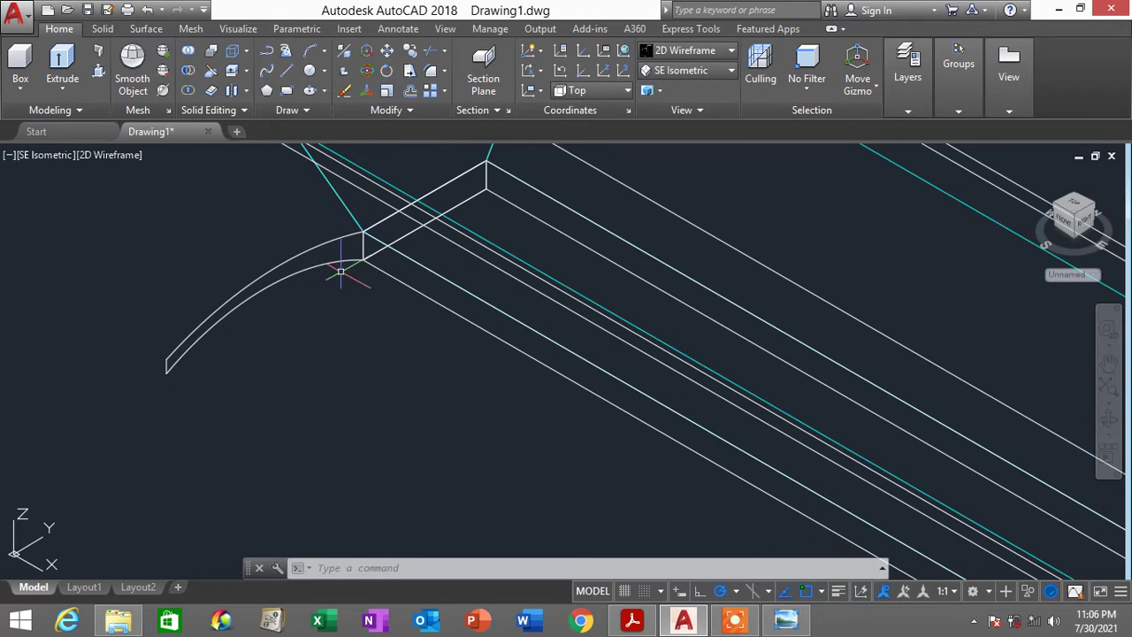
Create a UCS with its origin at the wing's outer arc end, X-axis along the wing
text(u)
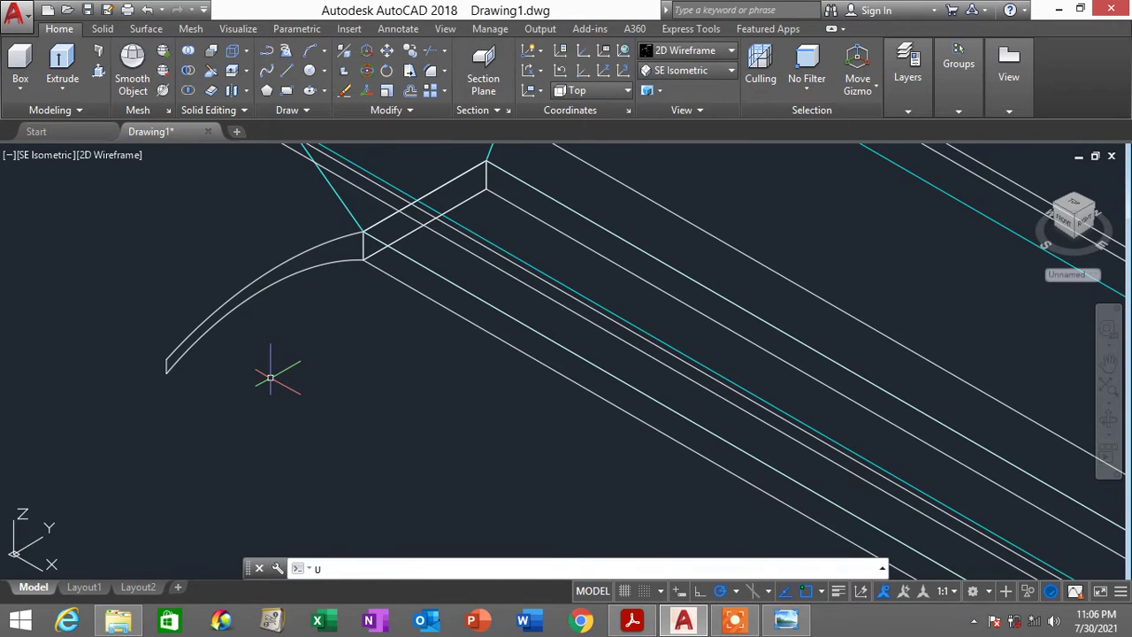
text(cs)
key(Return)
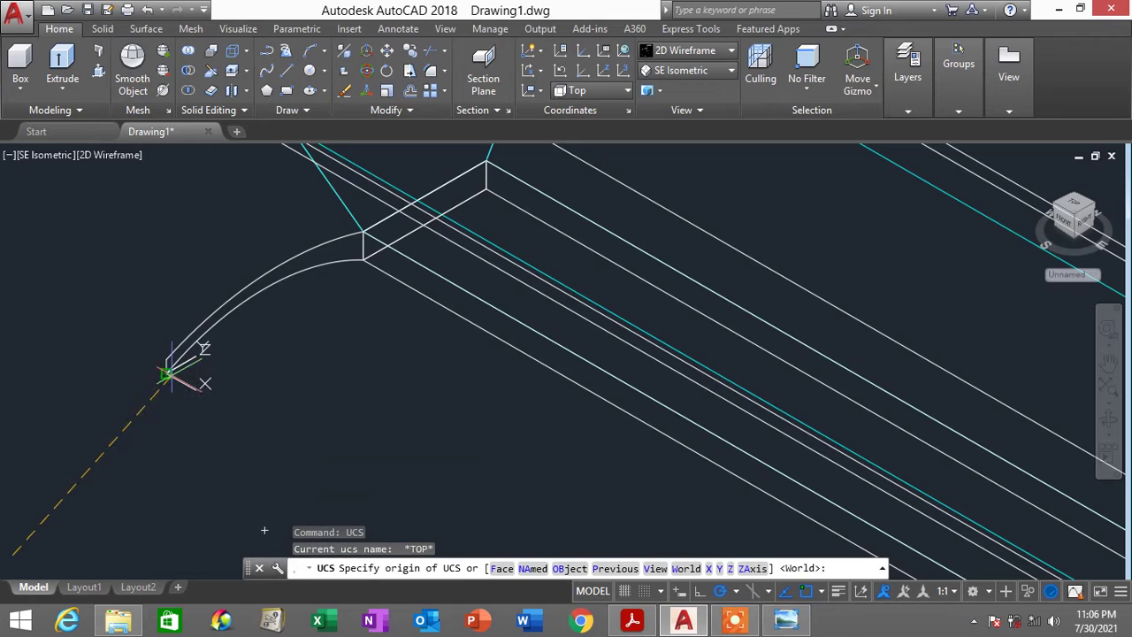
click(167, 374)
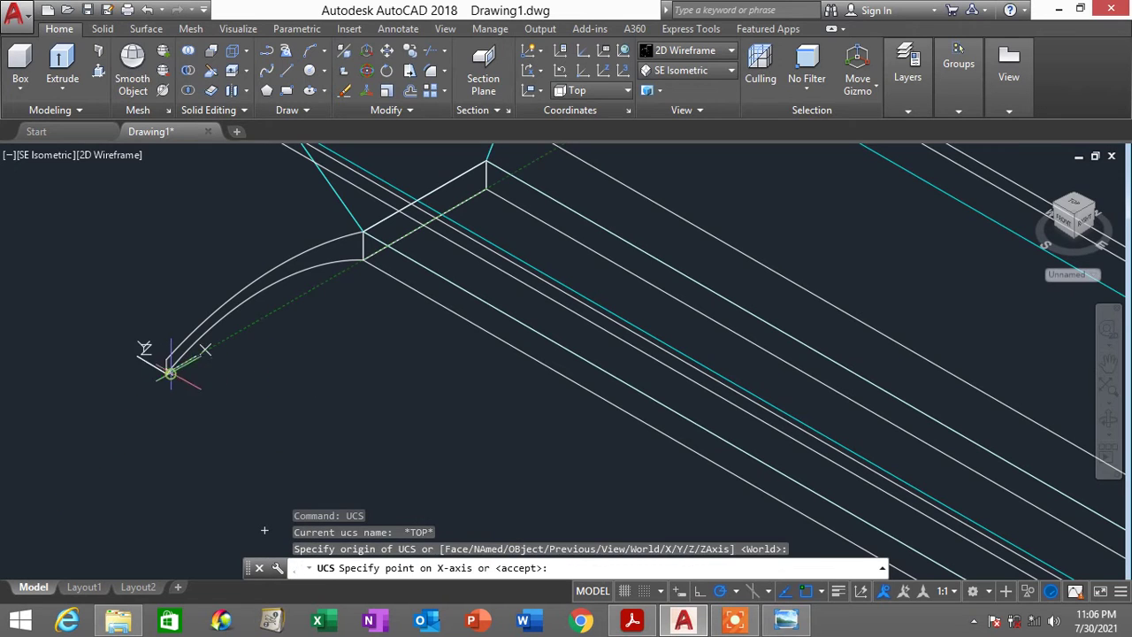
click(238, 332)
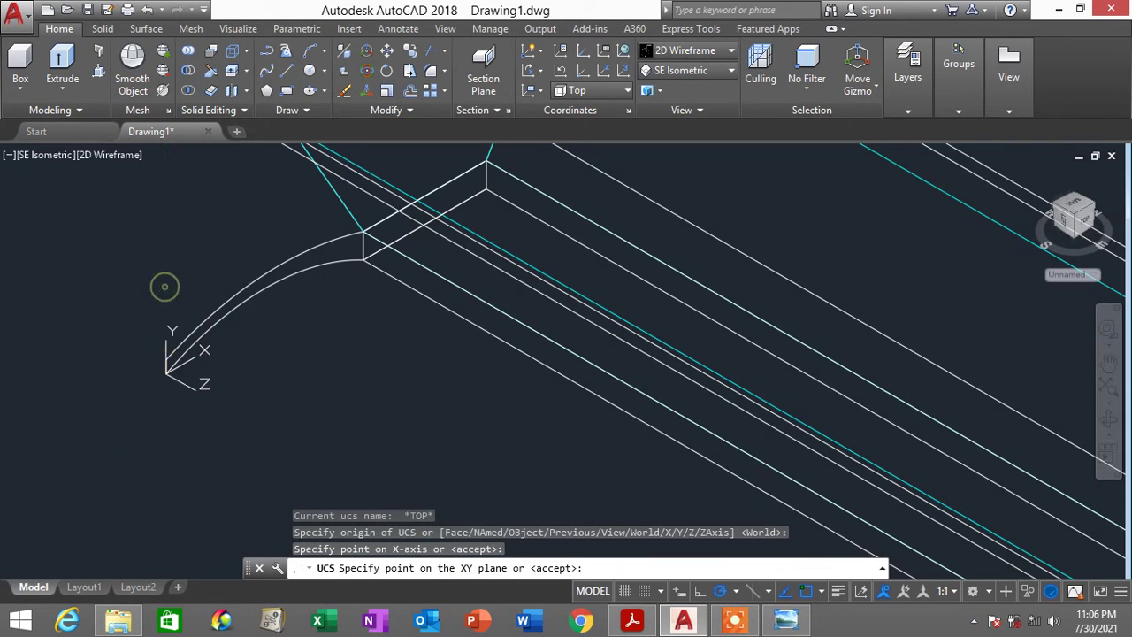
key(Return)
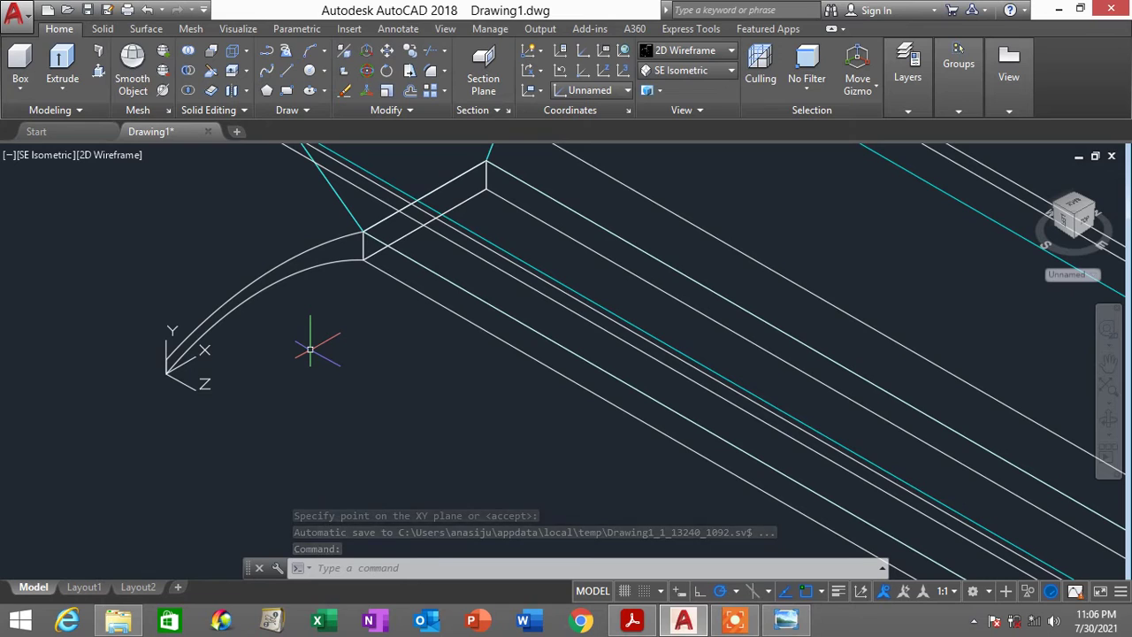
Press-pull the curved wing profile to the canopy's far end
text(PRE)
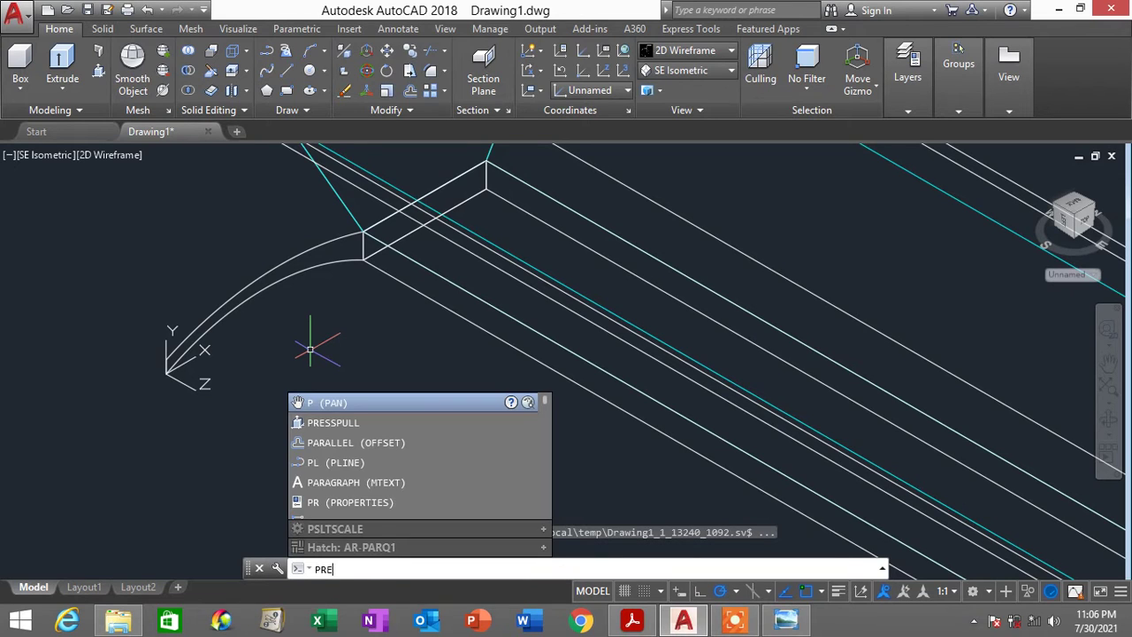
text(SSPULL)
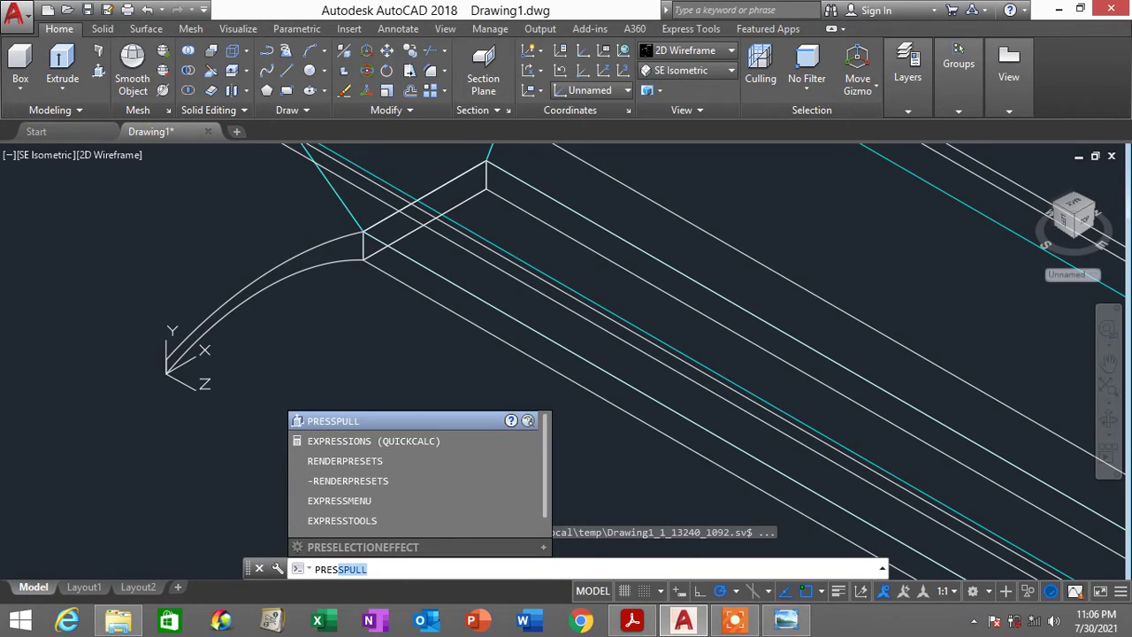
right_click(309, 349)
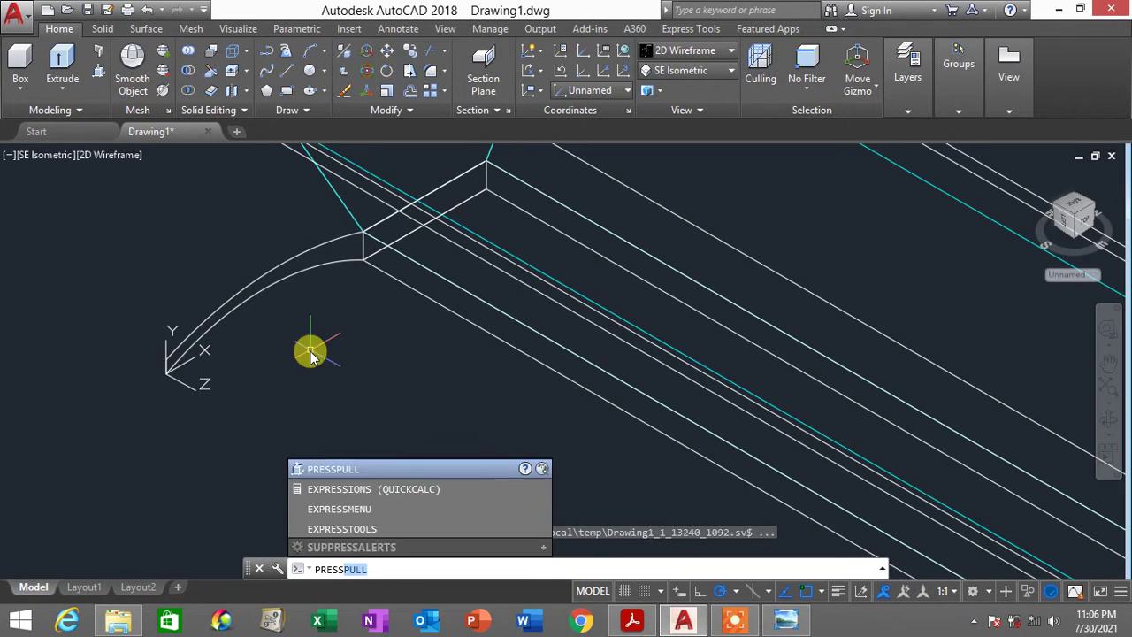
click(341, 251)
scroll(398, 336, down, 3)
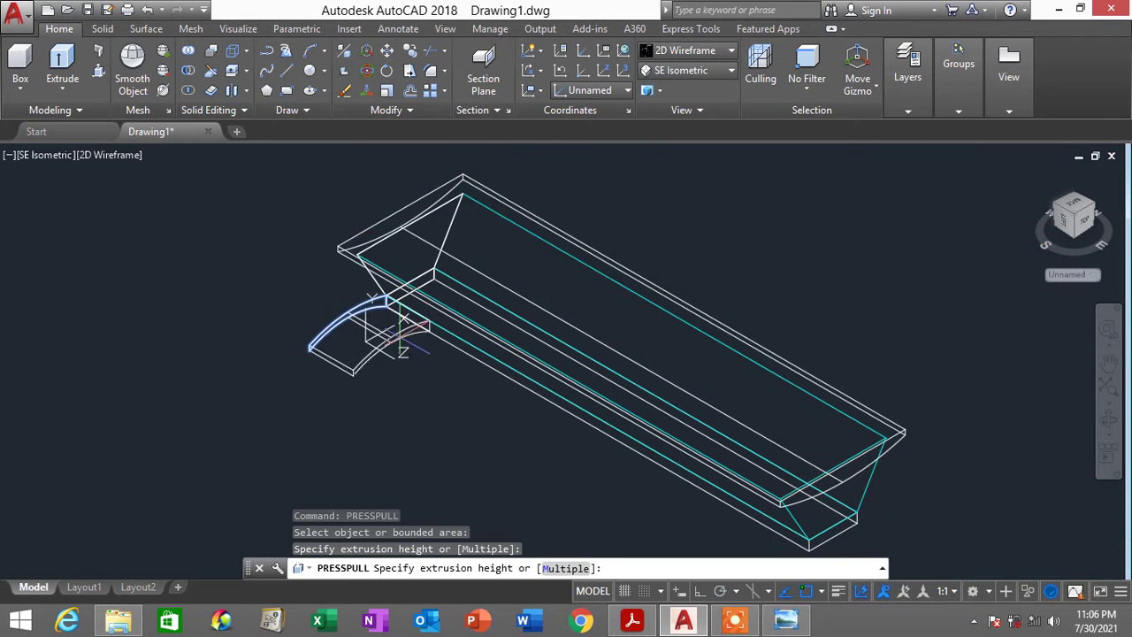
middle_drag(668, 469, 538, 336)
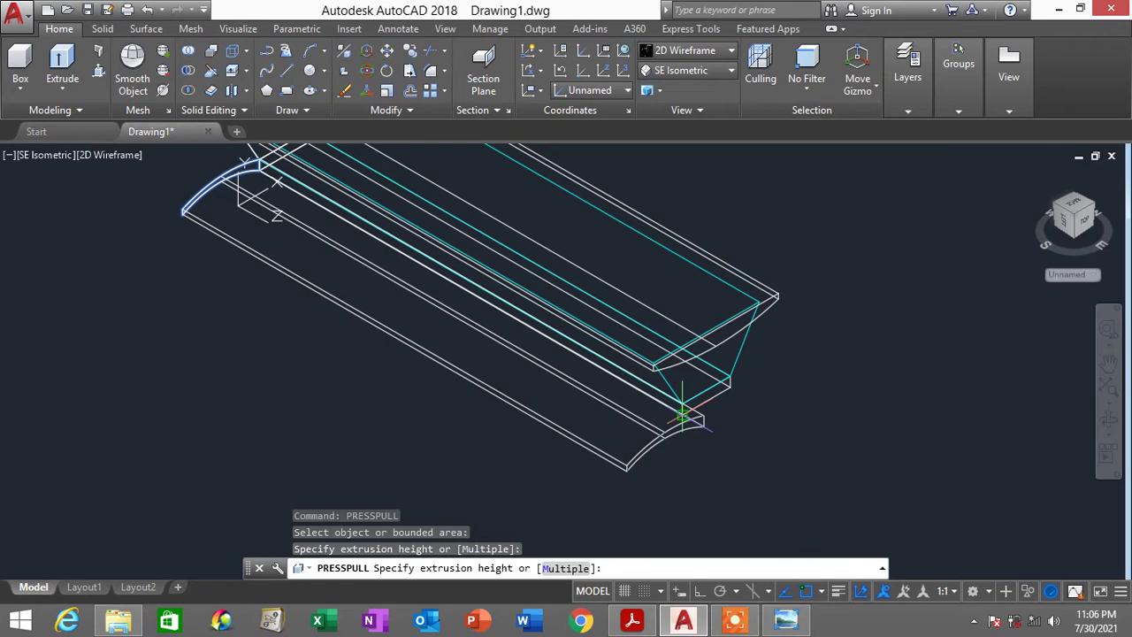
click(681, 408)
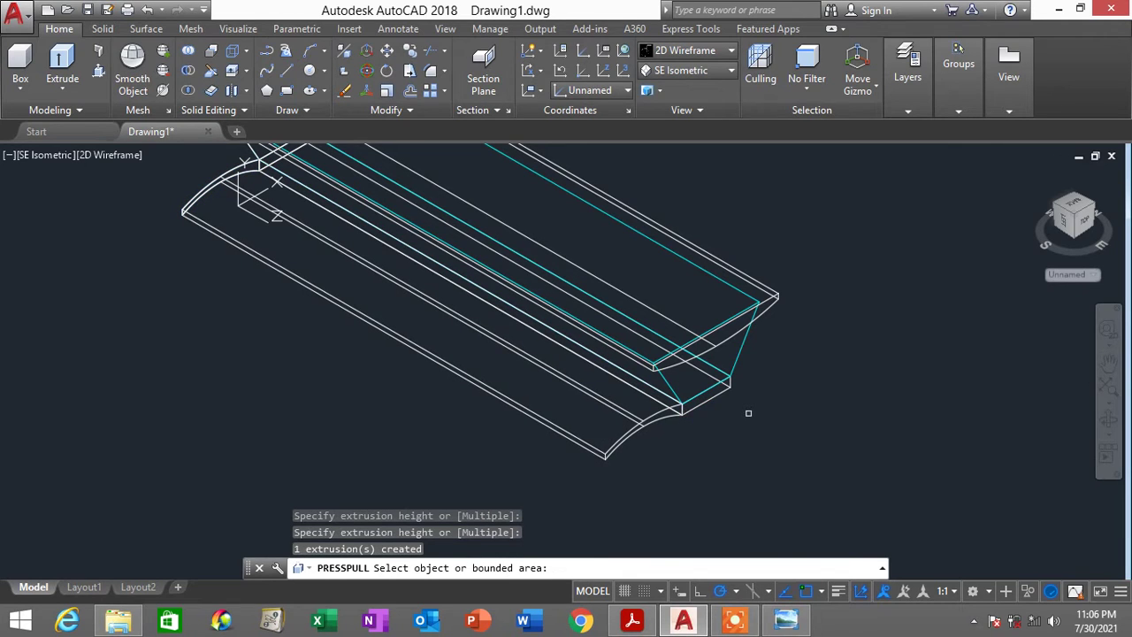
key(Return)
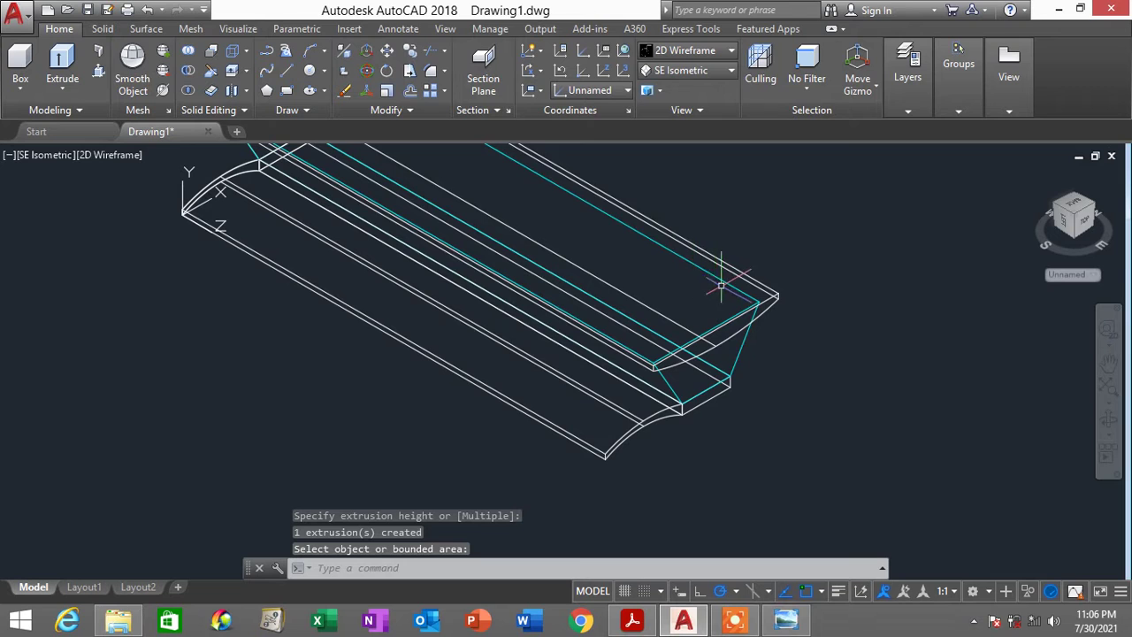
Set the Conceptual visual style and show the roof slab's properties
click(705, 50)
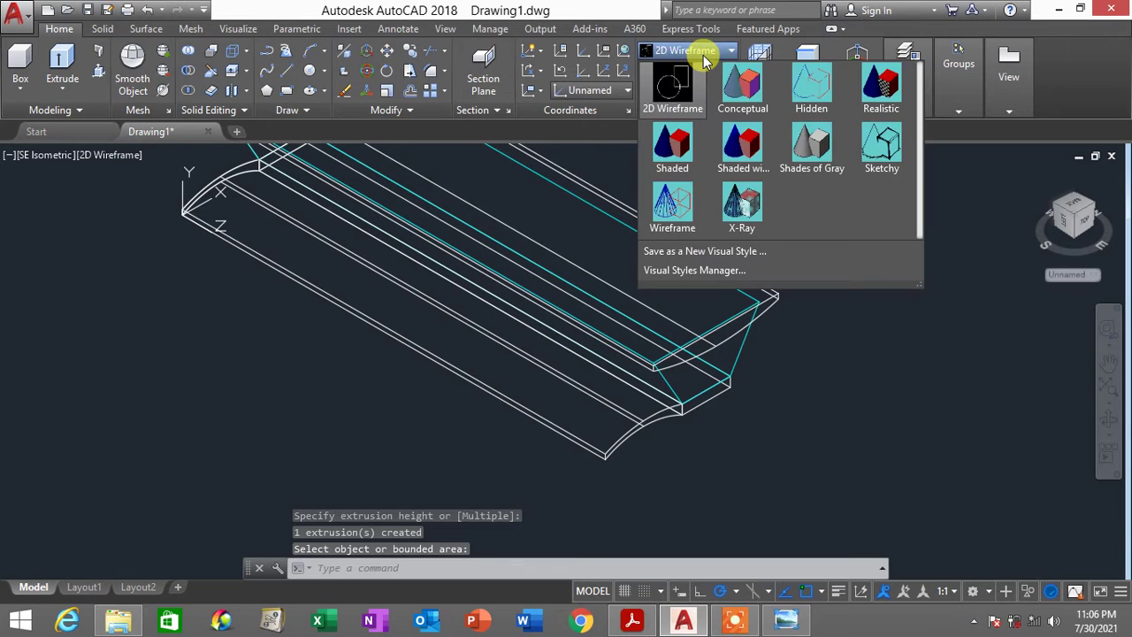
click(741, 84)
click(707, 317)
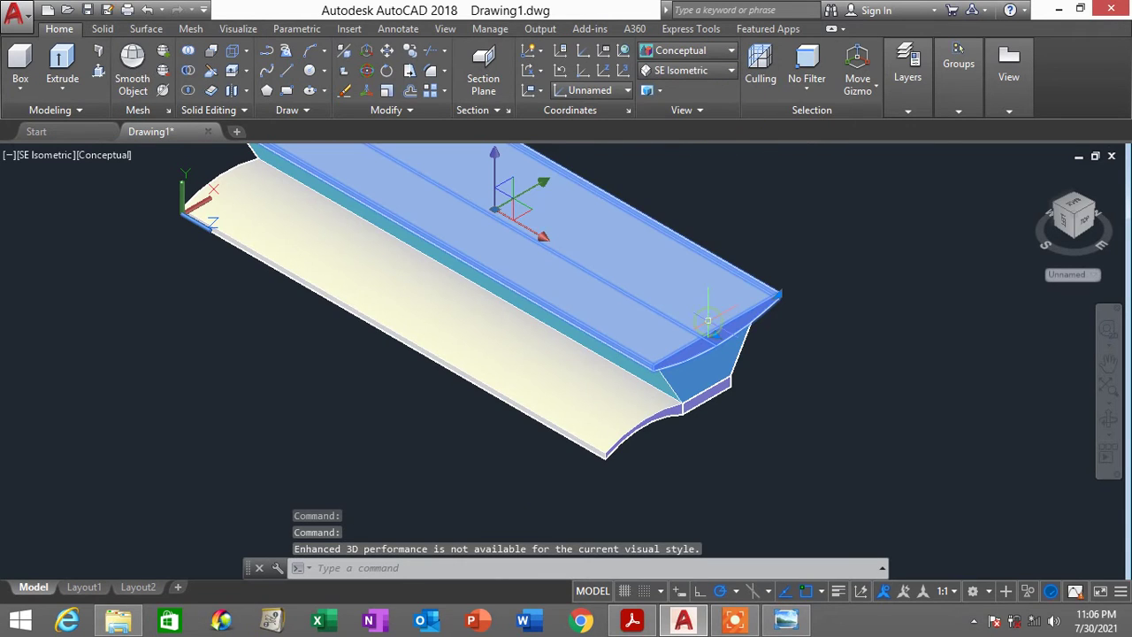
right_click(873, 354)
click(934, 573)
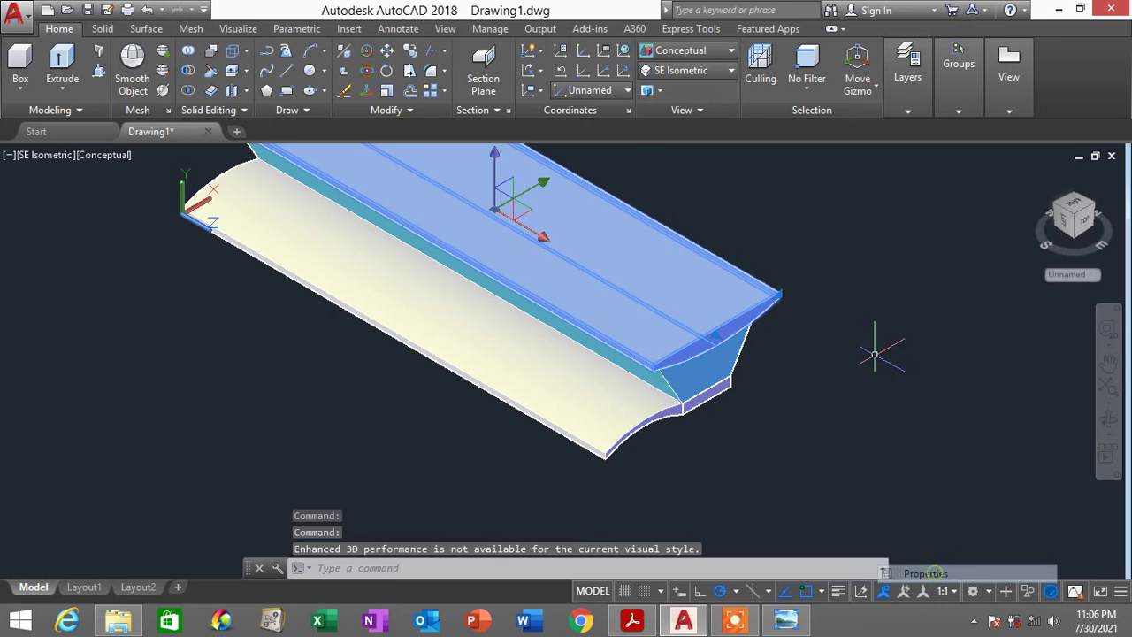
Compare the model with the dimensioned and finished toll building references
click(787, 622)
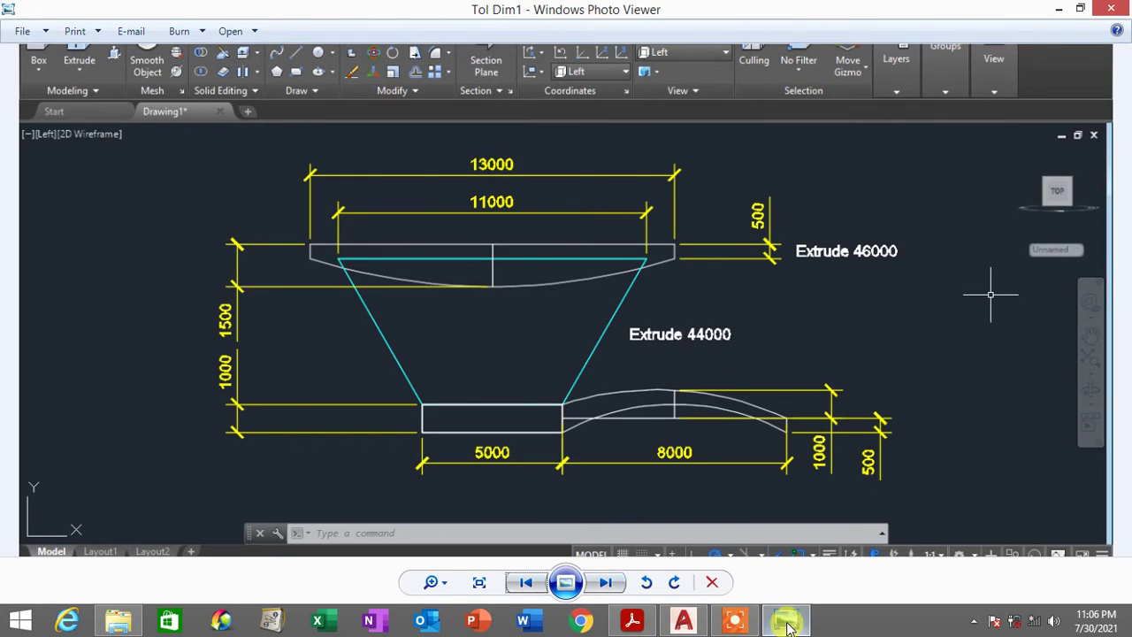
click(787, 624)
click(631, 622)
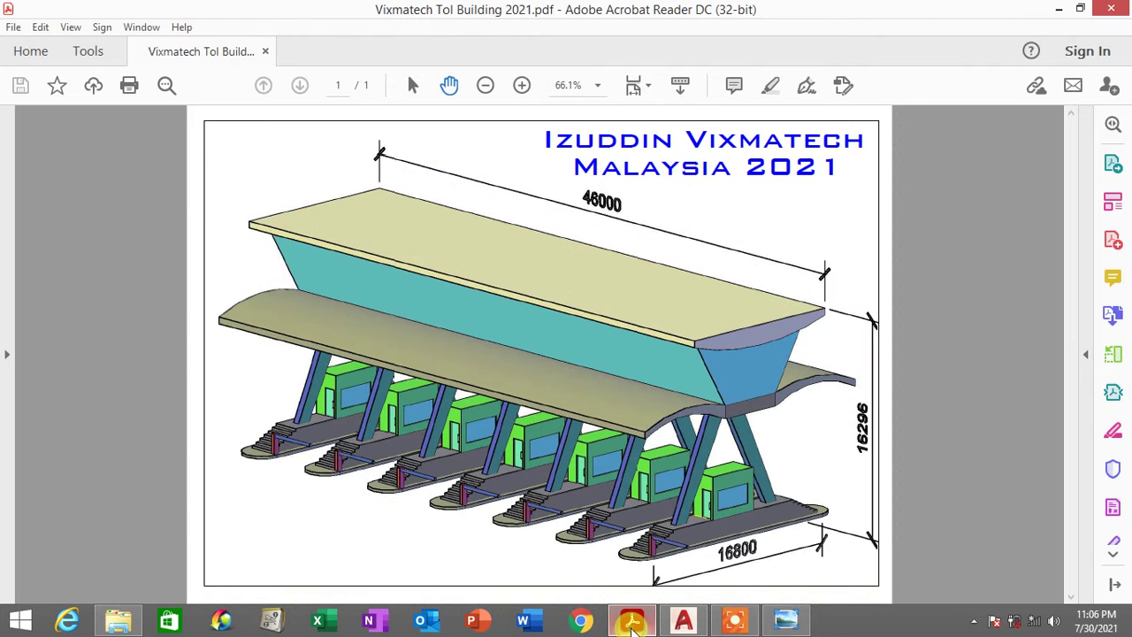
click(631, 621)
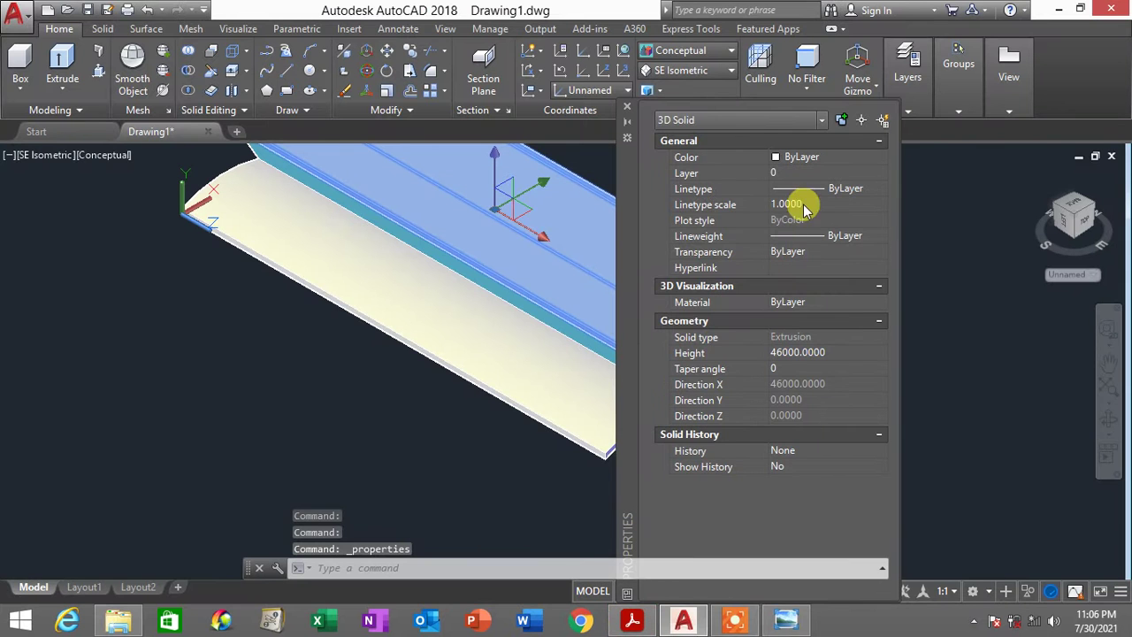
Set the roof slab's colour to Color 253
click(828, 158)
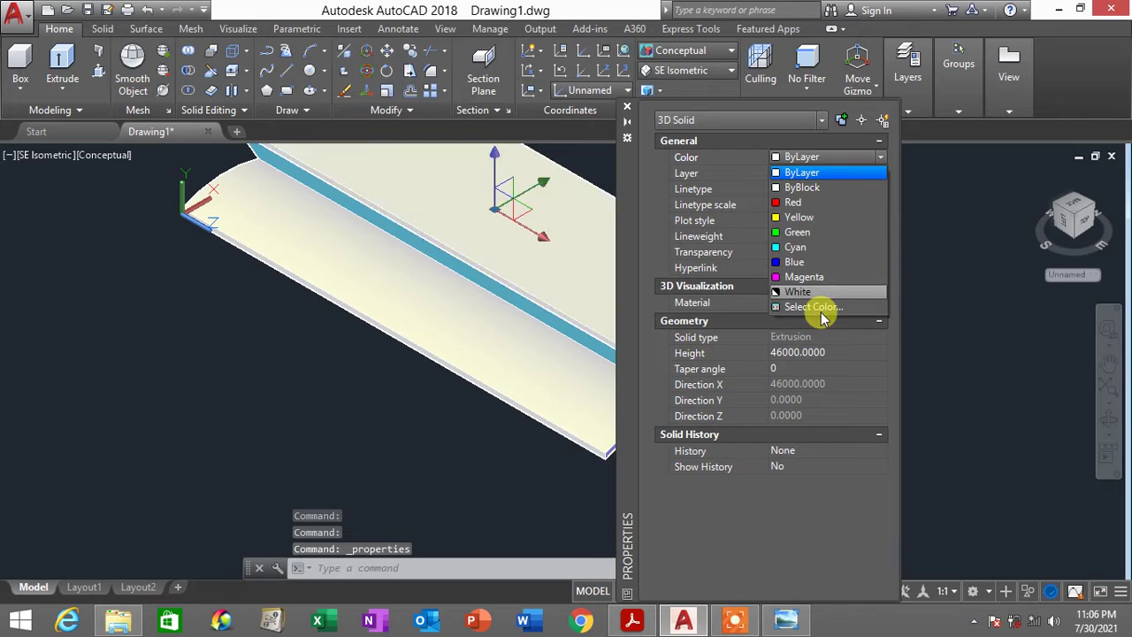
click(812, 307)
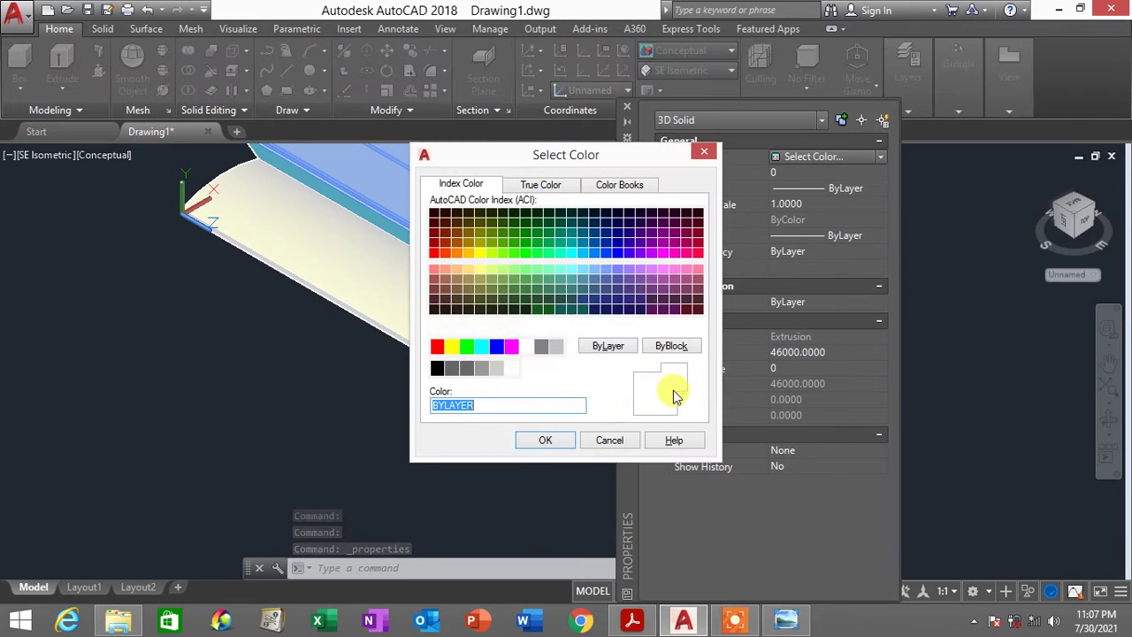
click(484, 371)
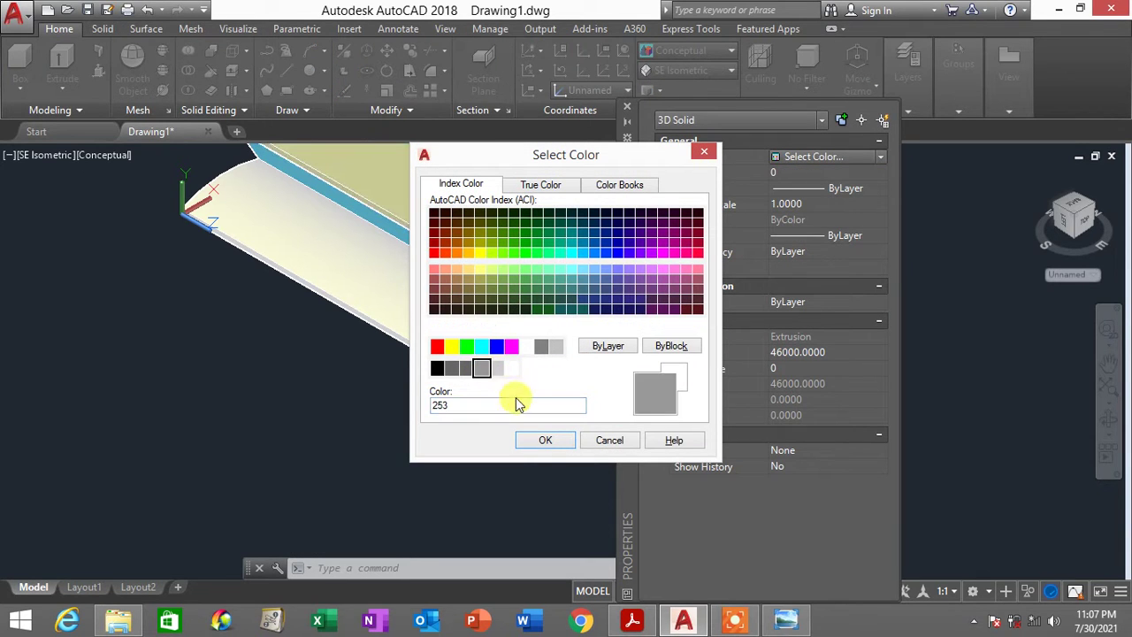
click(543, 439)
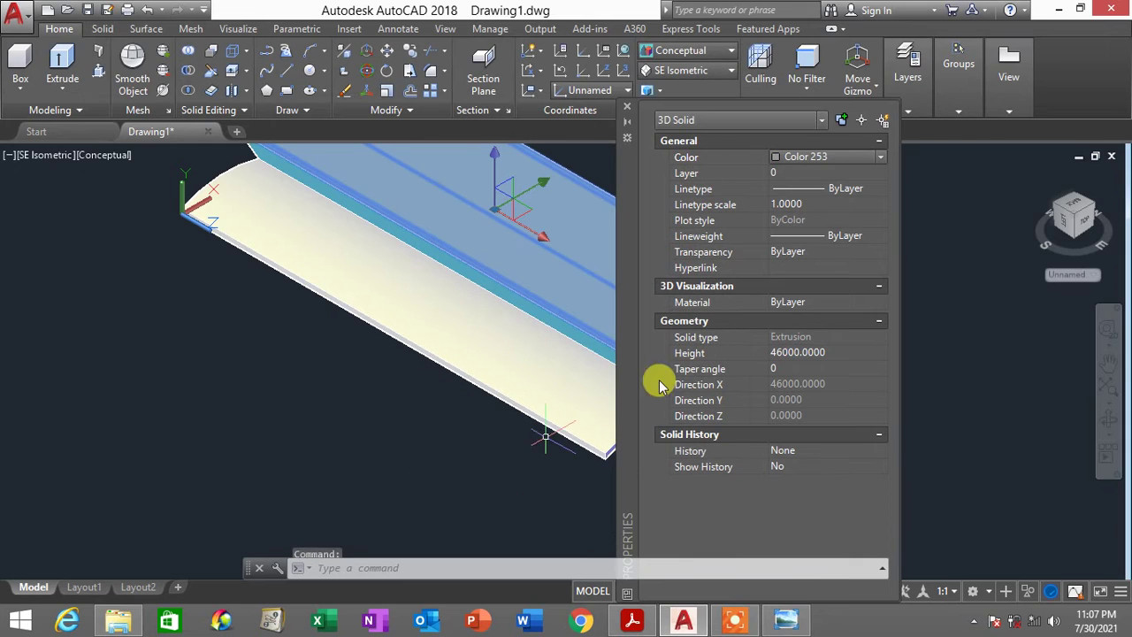
click(627, 106)
key(Escape)
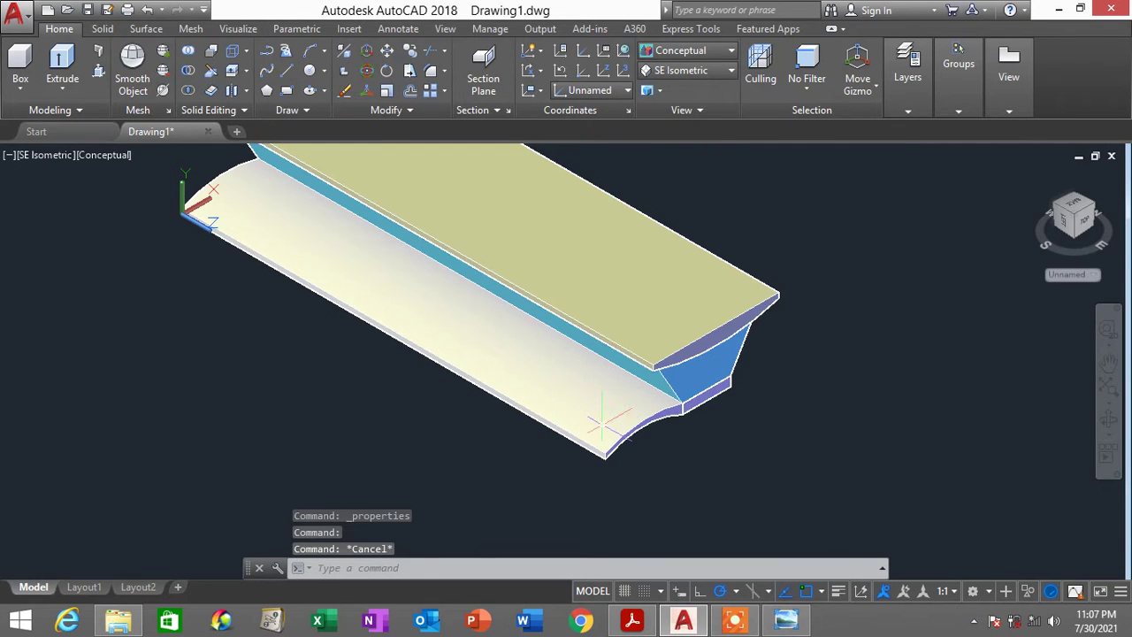
Set the curved wing solid's colour to Color 253 too
click(593, 430)
right_click(872, 431)
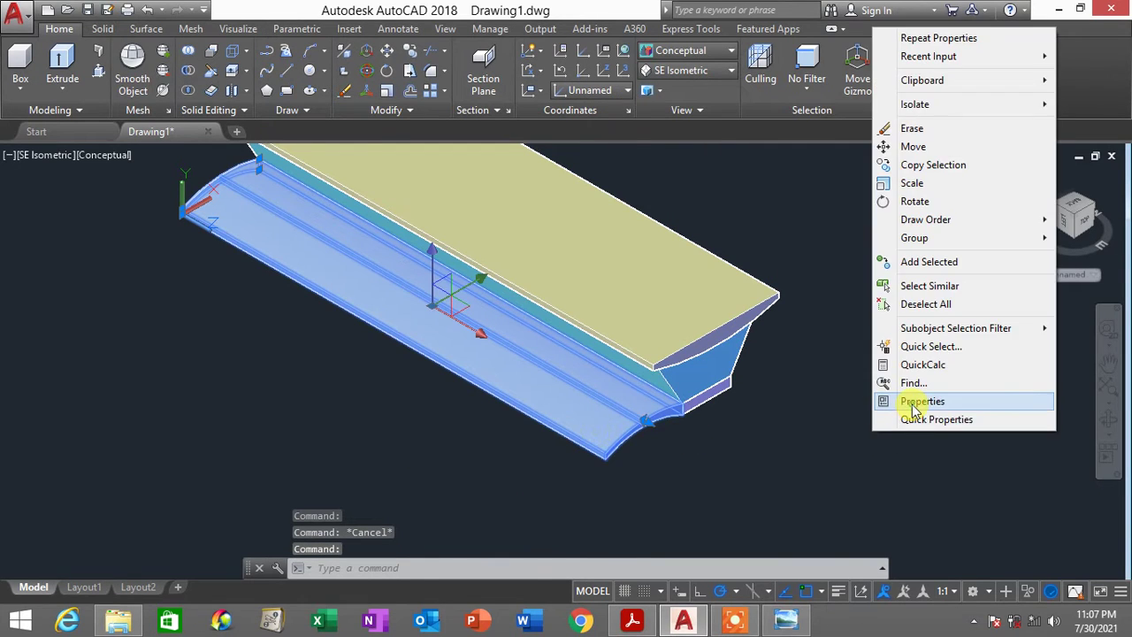
click(915, 403)
click(831, 160)
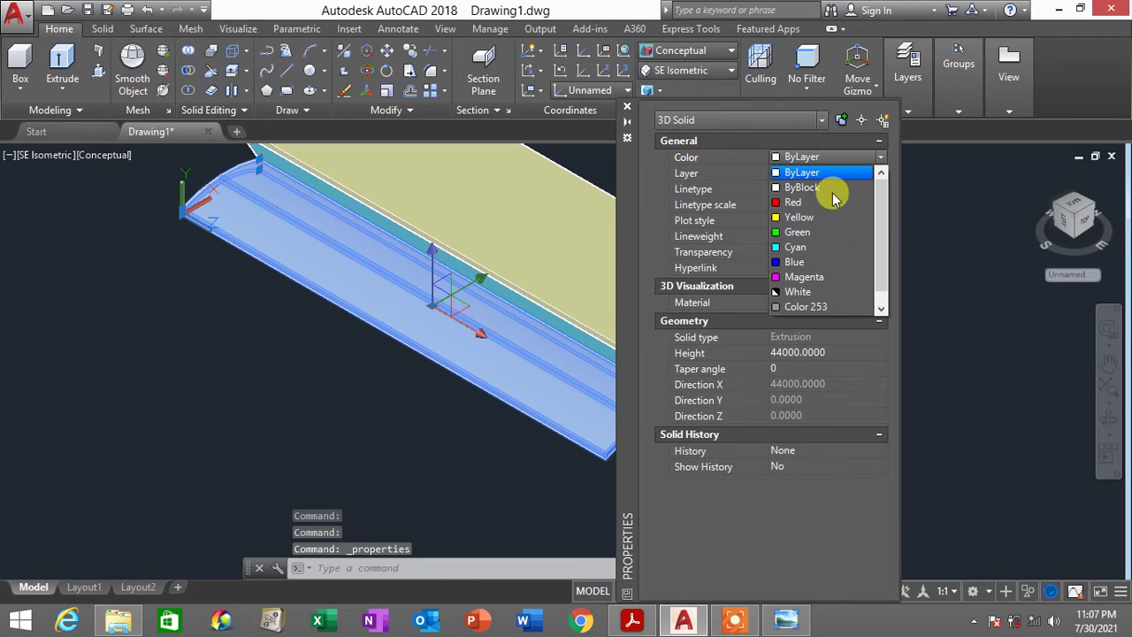
click(826, 304)
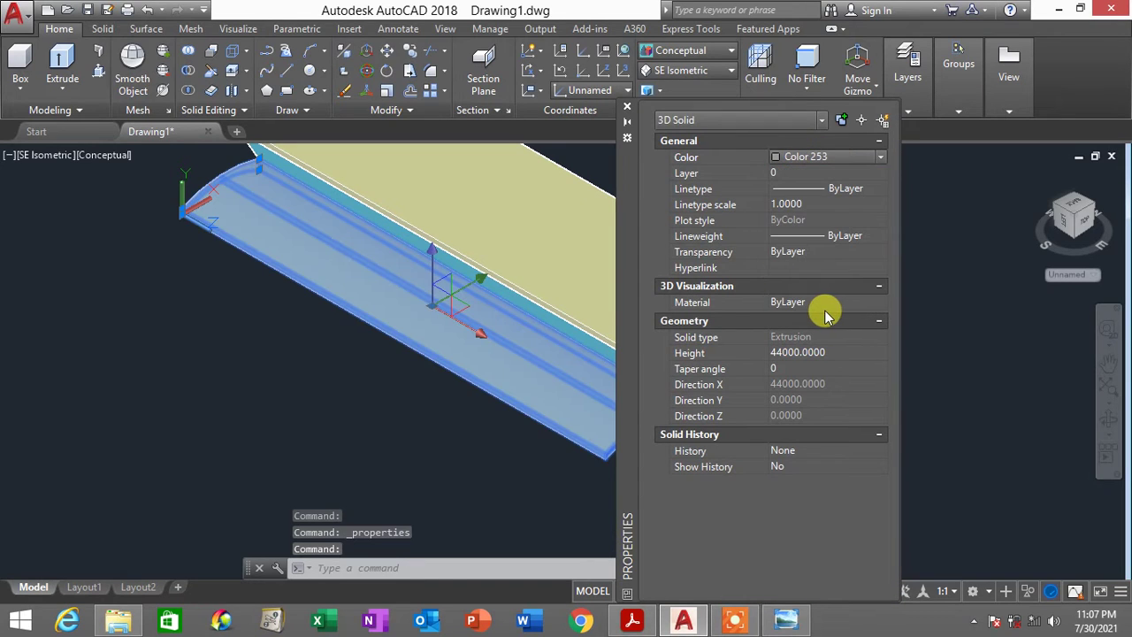
click(628, 107)
Clear the selection and orbit the model to view its underside
key(Escape)
scroll(805, 353, up, 1)
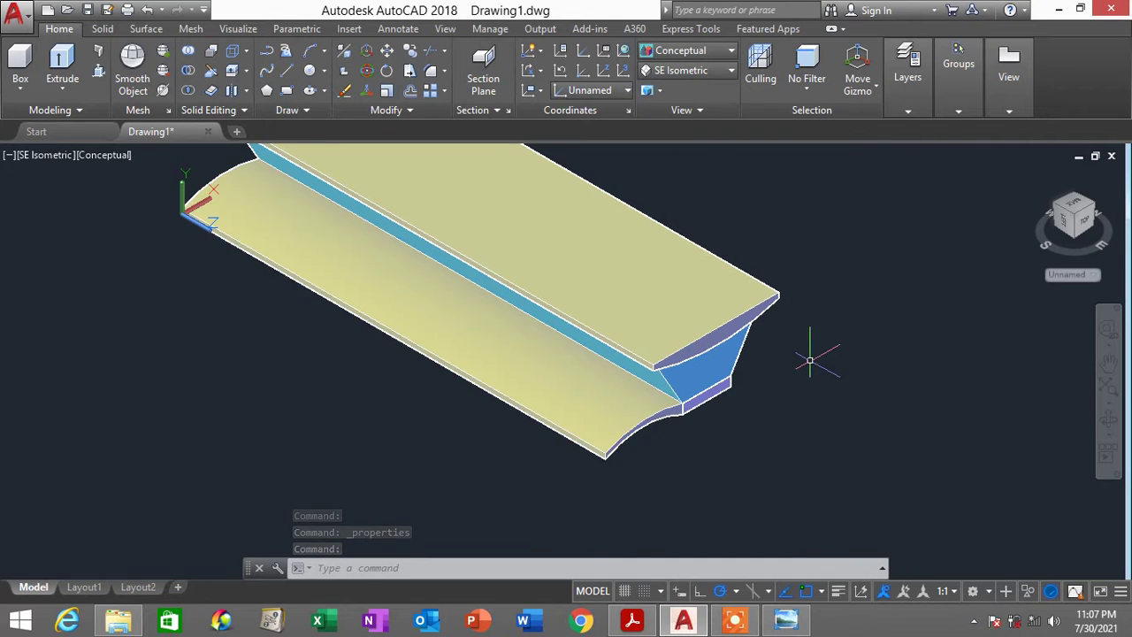
scroll(801, 358, down, 2)
scroll(783, 373, up, 1)
scroll(783, 374, up, 2)
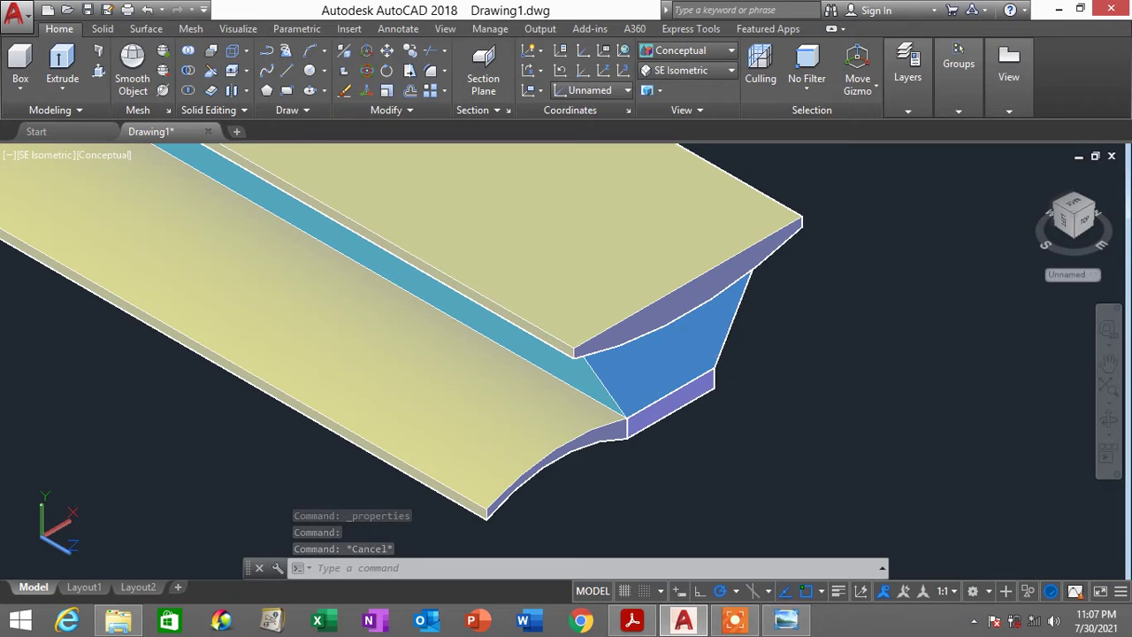
shift+middle_drag(703, 322, 672, 292)
Start mirroring the lower curved slab, cancel it, and switch to the Left view
text(MI)
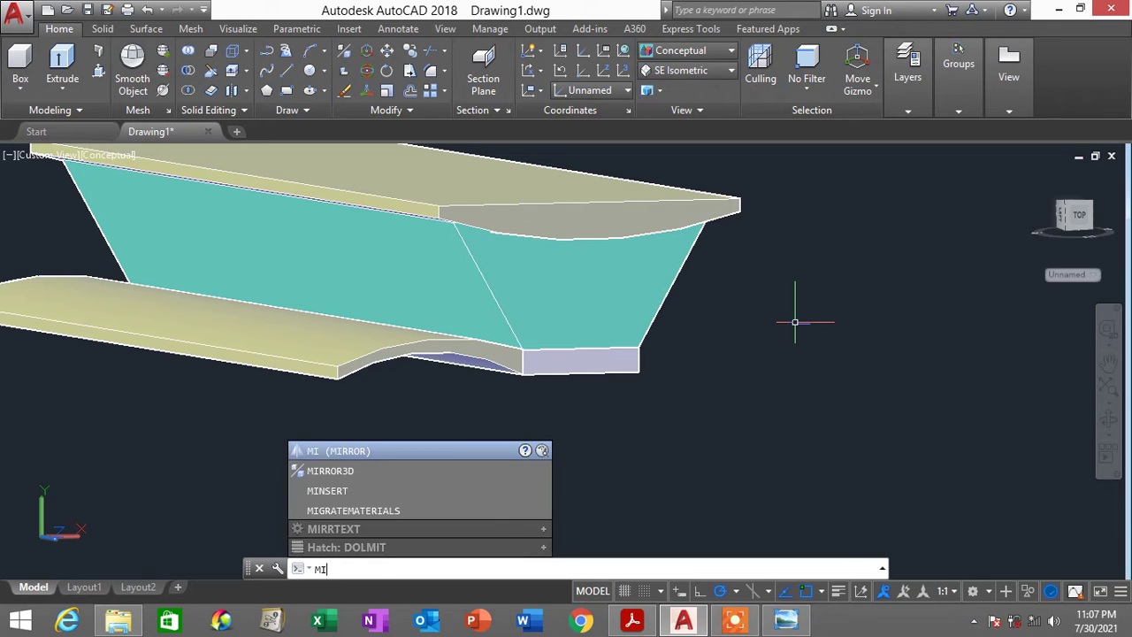
key(Return)
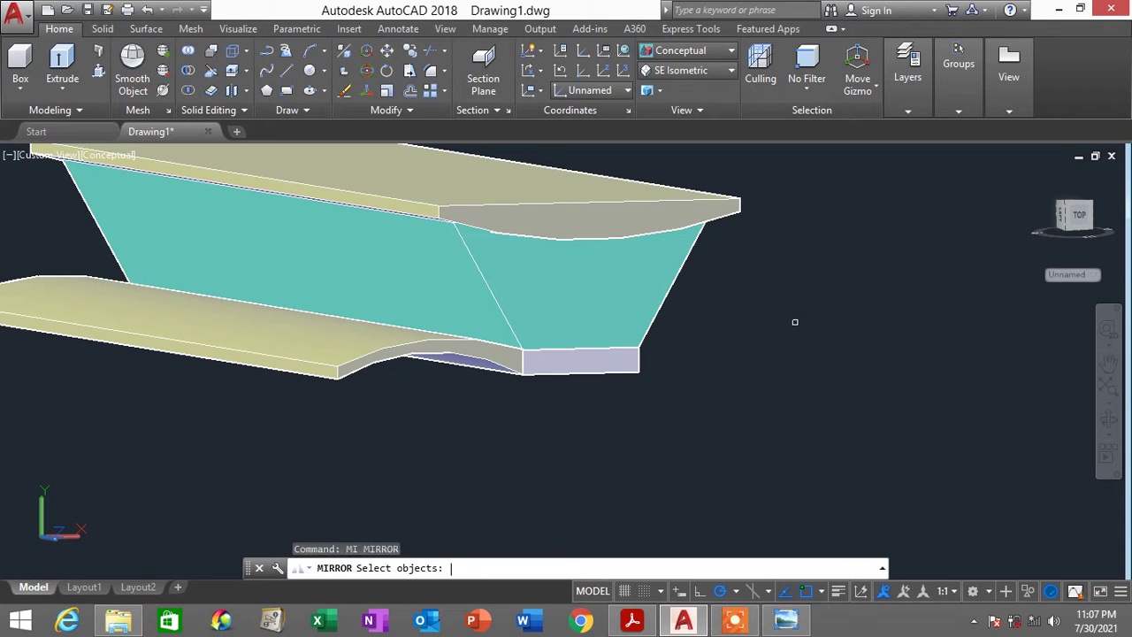
click(325, 362)
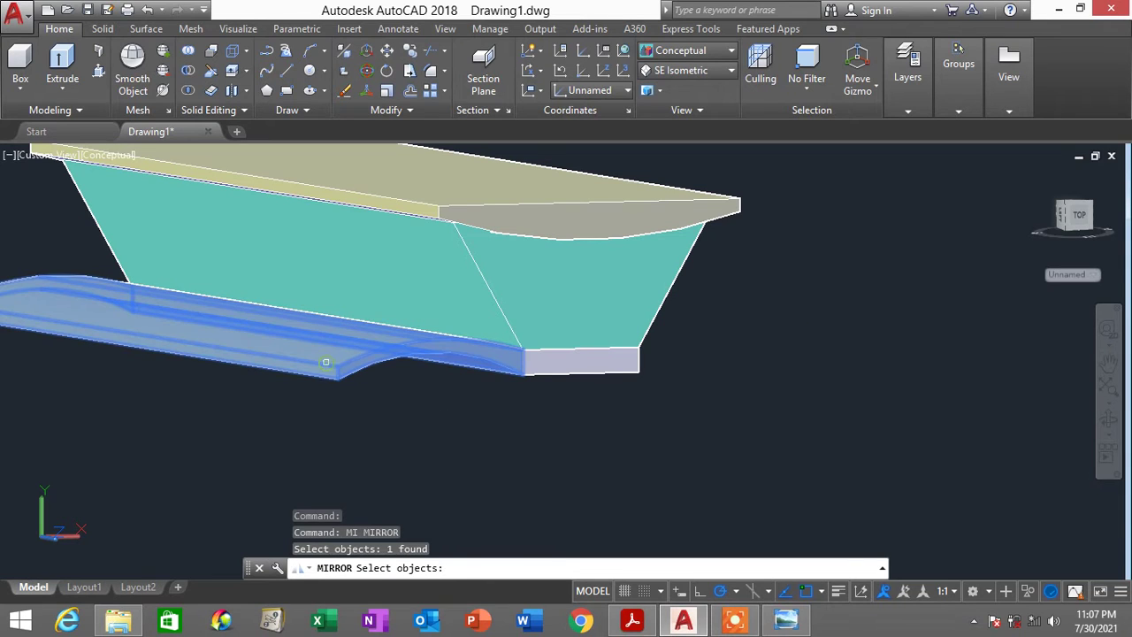
key(Return)
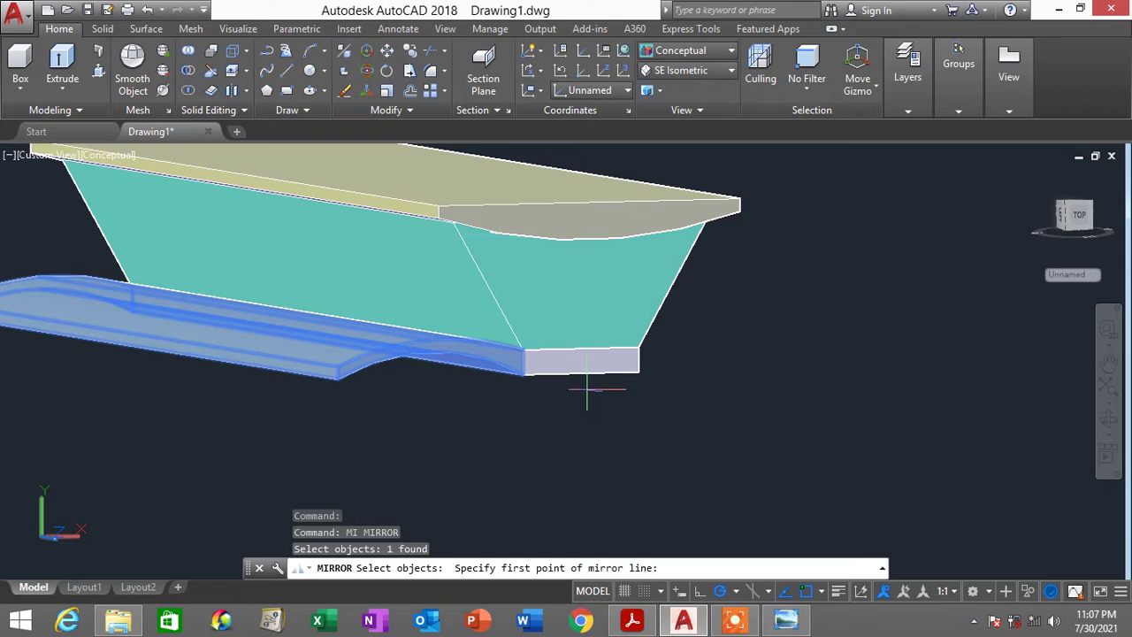
scroll(588, 380, up, 2)
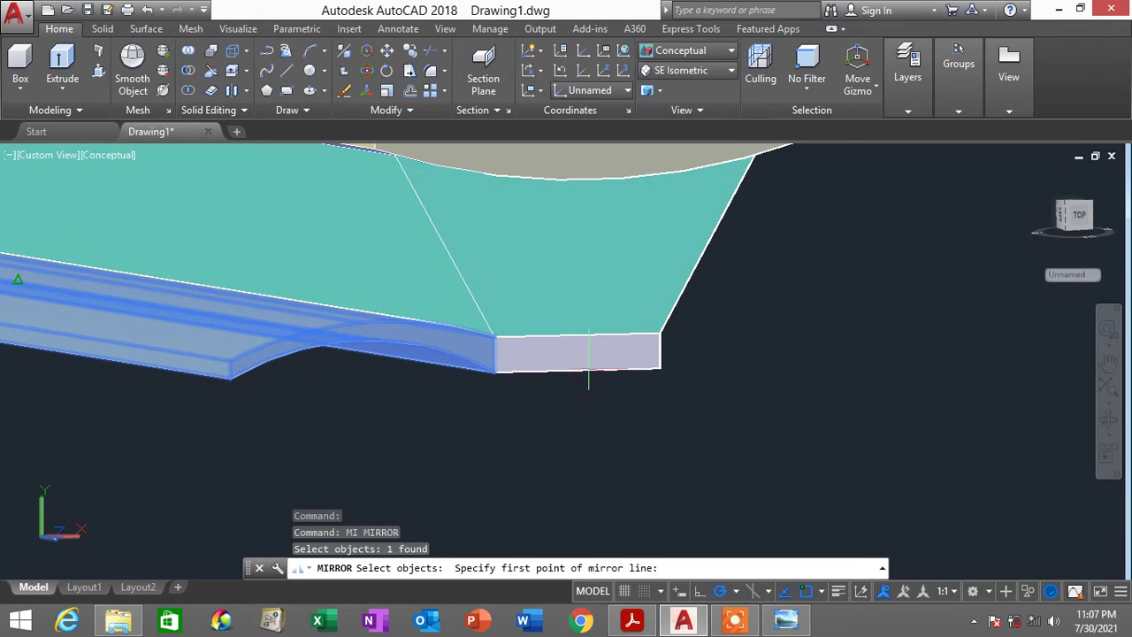
scroll(588, 380, up, 2)
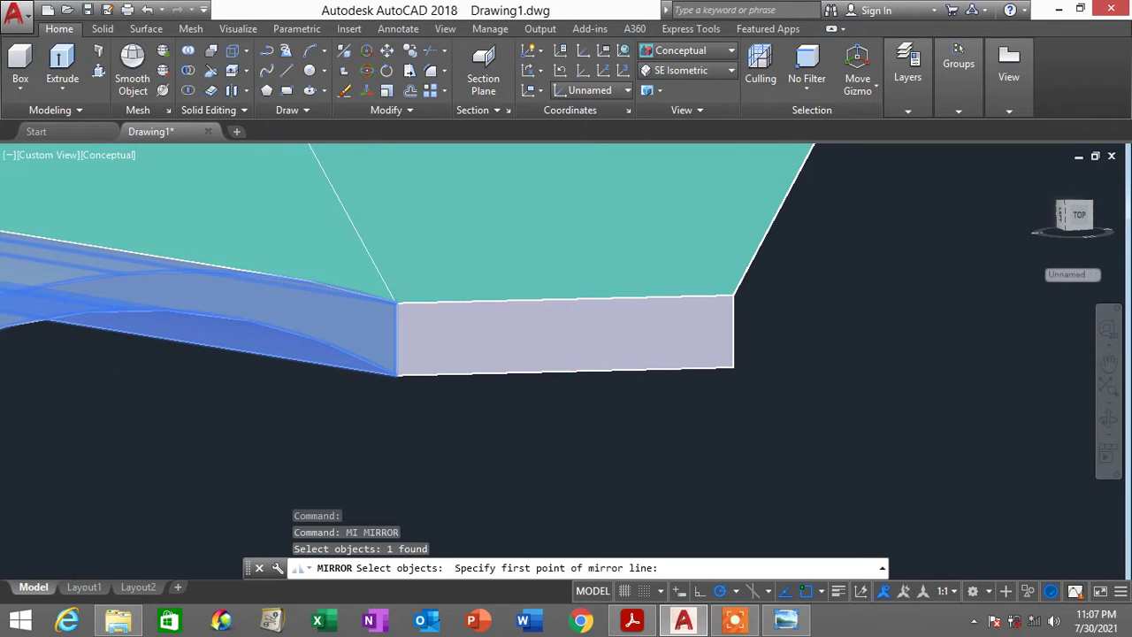
scroll(591, 382, down, 4)
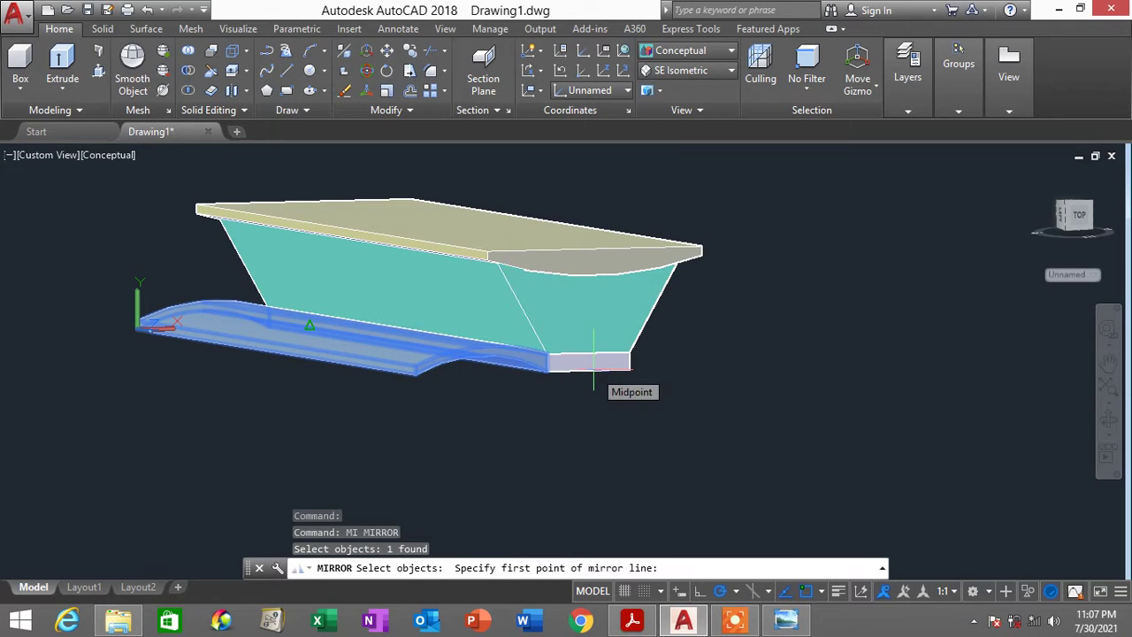
key(Escape)
key(Escape)
key(Escape)
key(Escape)
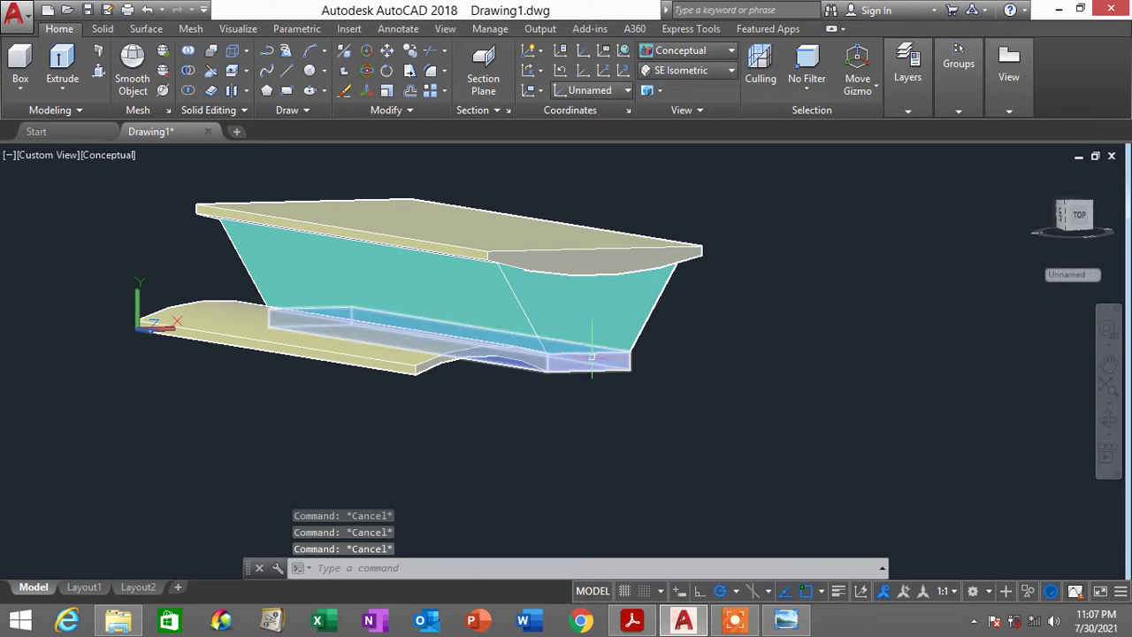
click(682, 70)
click(679, 130)
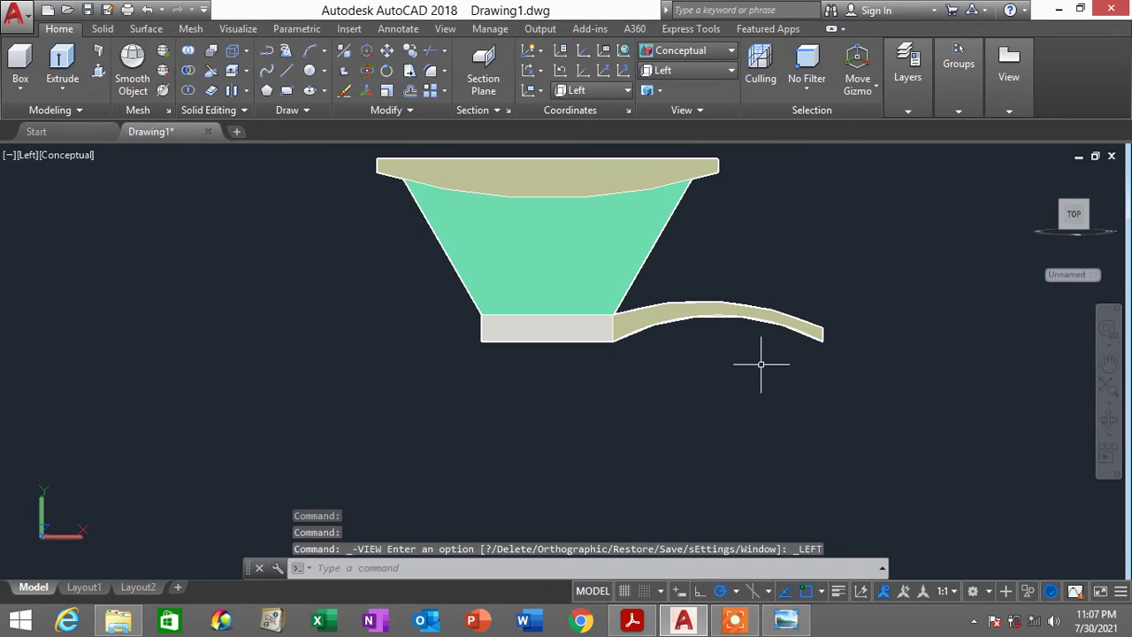
Mirror the curved wing about a vertical line through the base block's midpoint, keeping the original
middle_drag(758, 366, 724, 382)
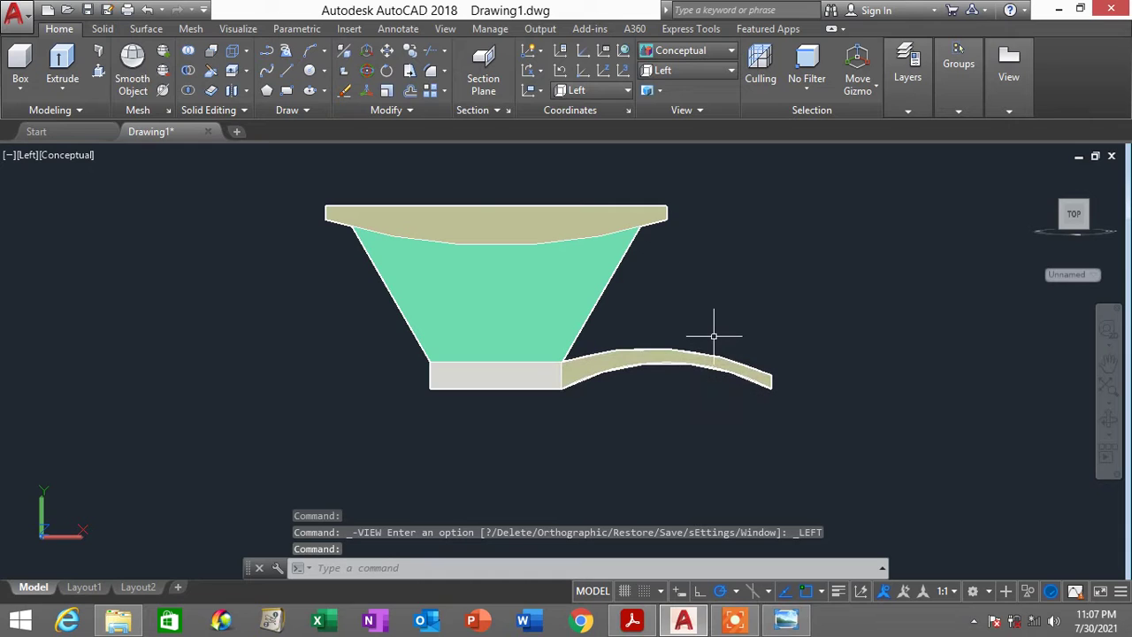
text(M)
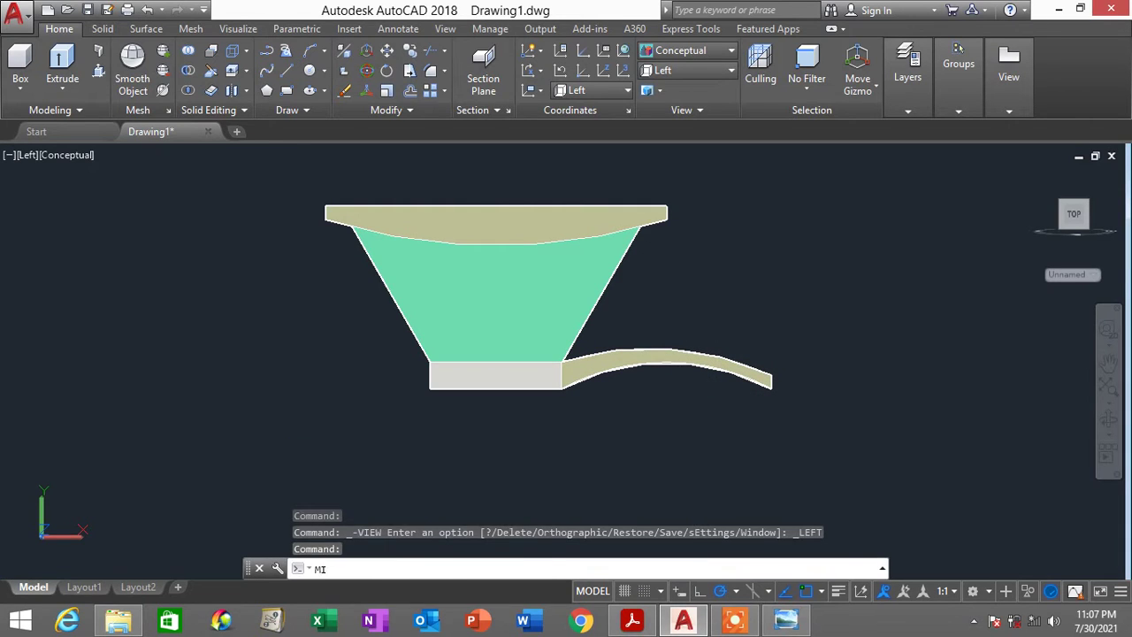
text(I)
key(Return)
click(666, 352)
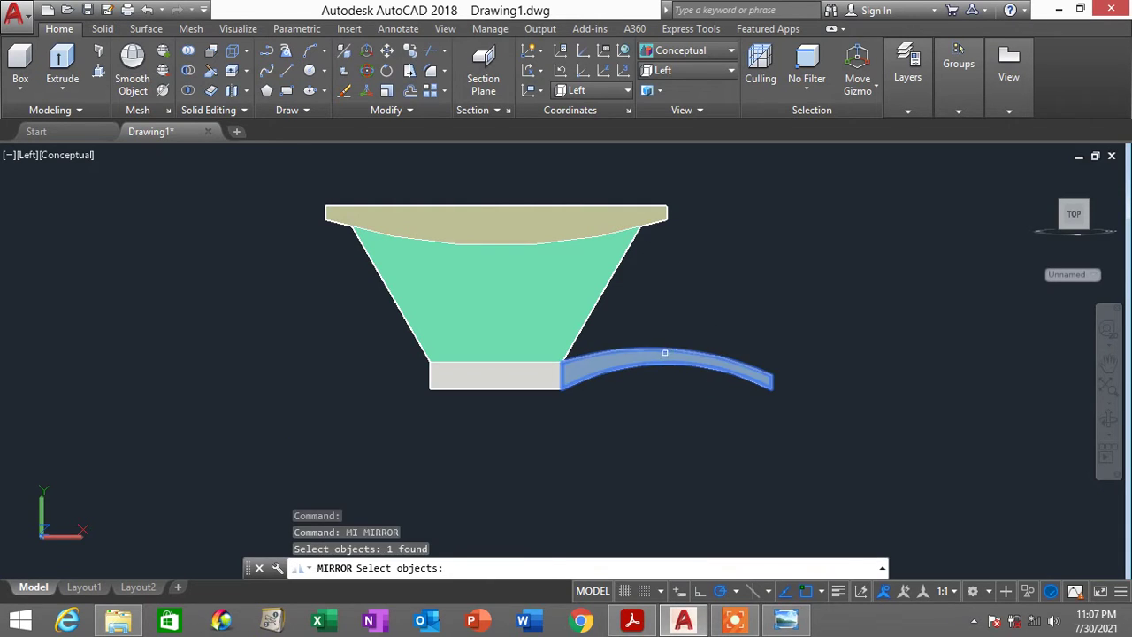
key(Return)
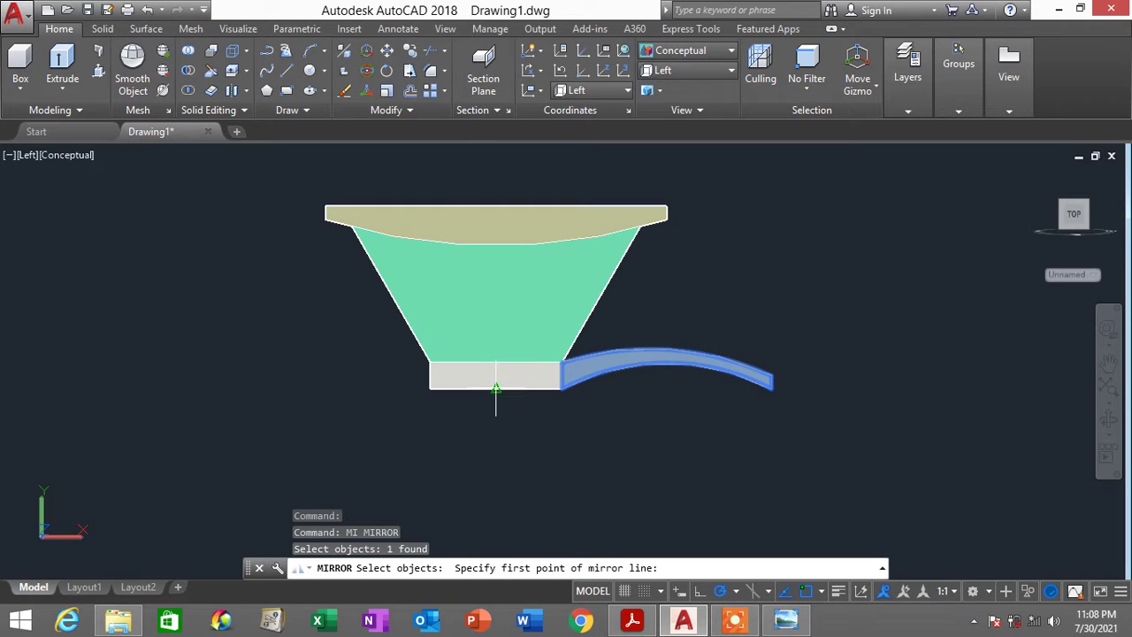
click(496, 389)
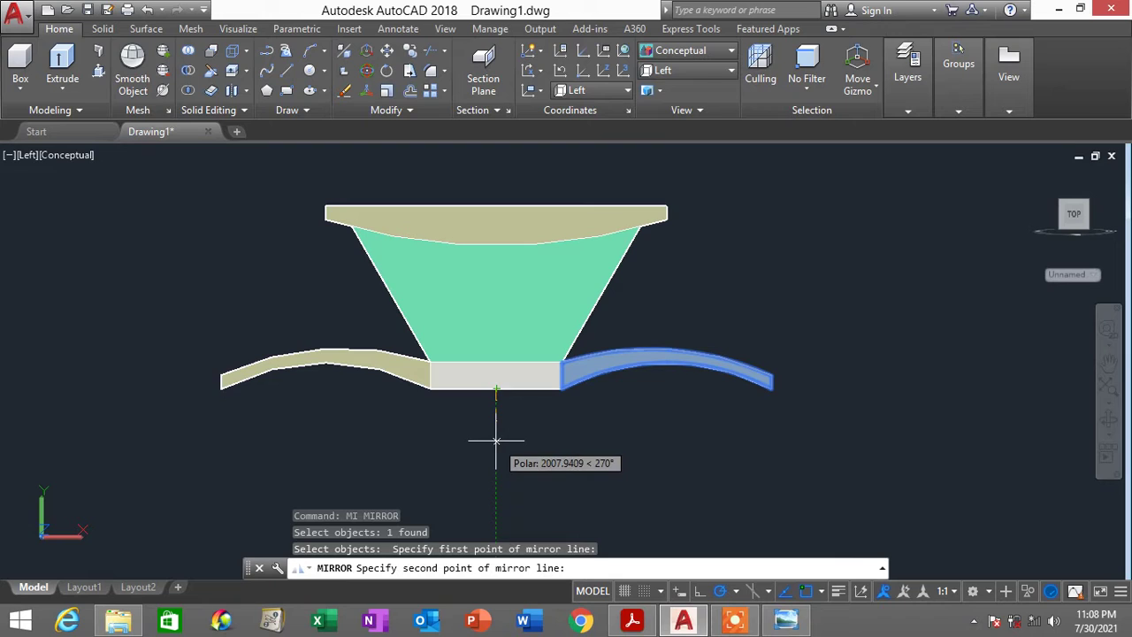
click(495, 440)
key(Return)
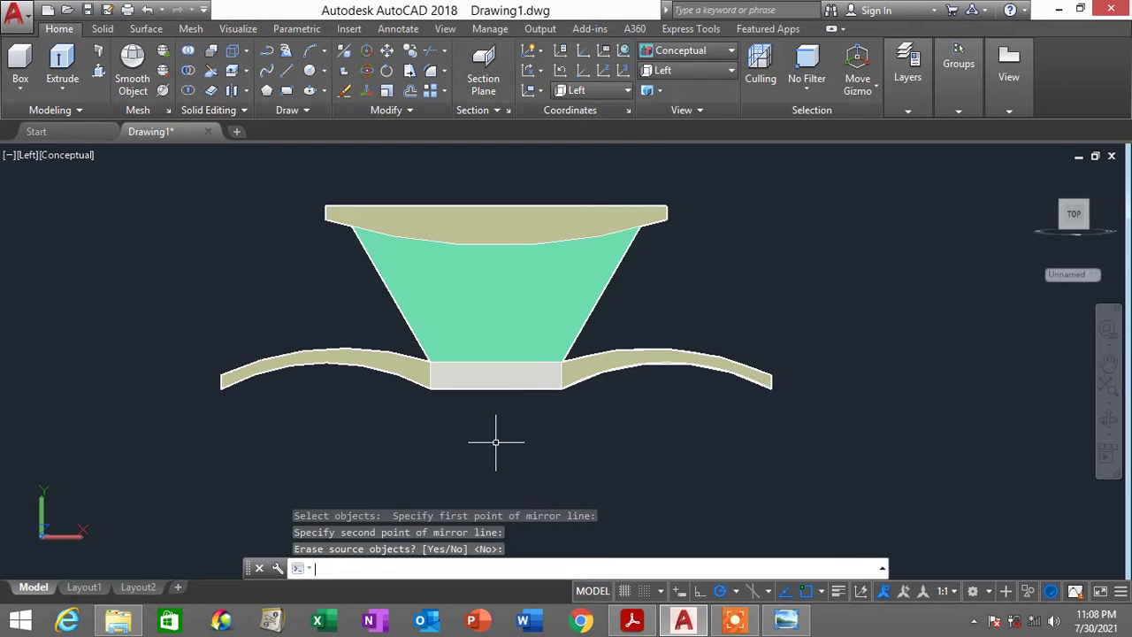
Switch the view to Top
scroll(548, 415, down, 4)
scroll(549, 414, up, 4)
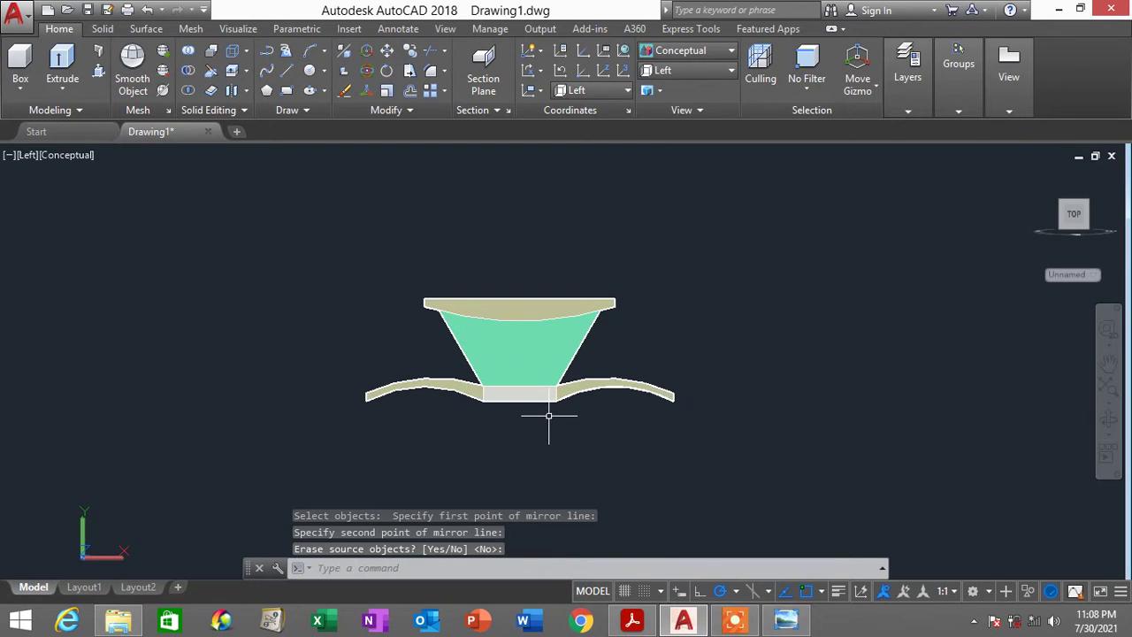
click(689, 75)
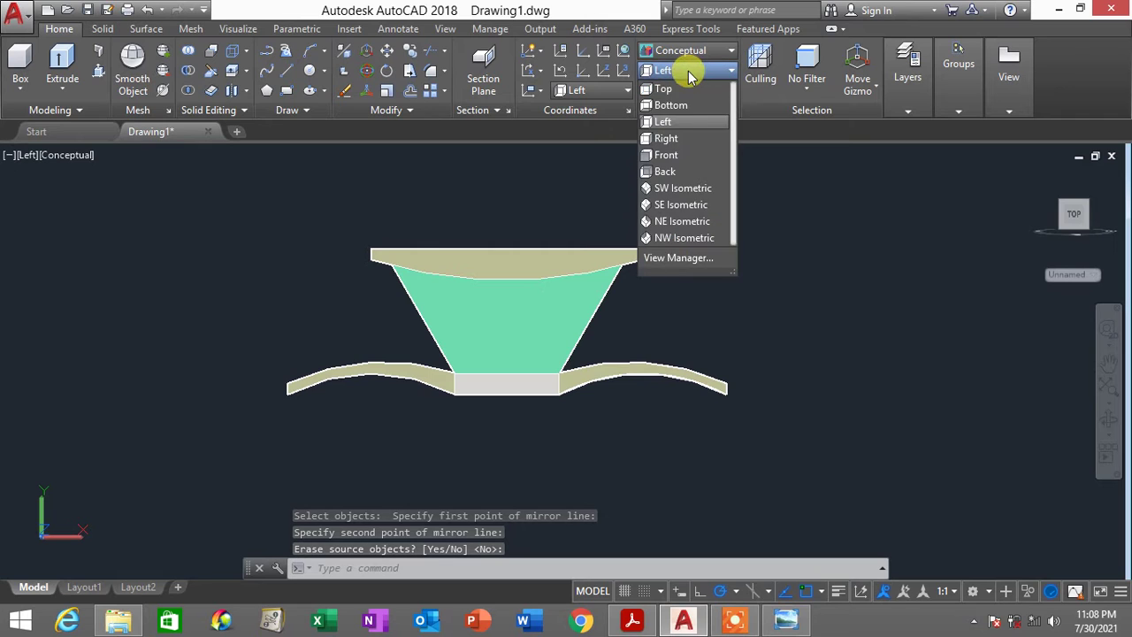
click(676, 86)
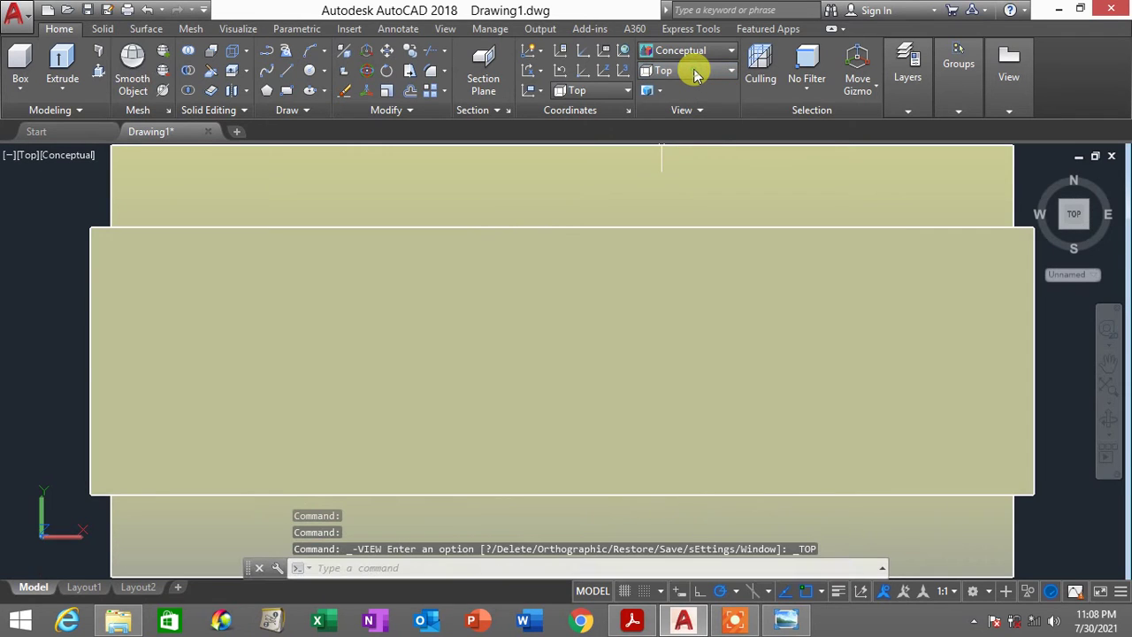
click(689, 71)
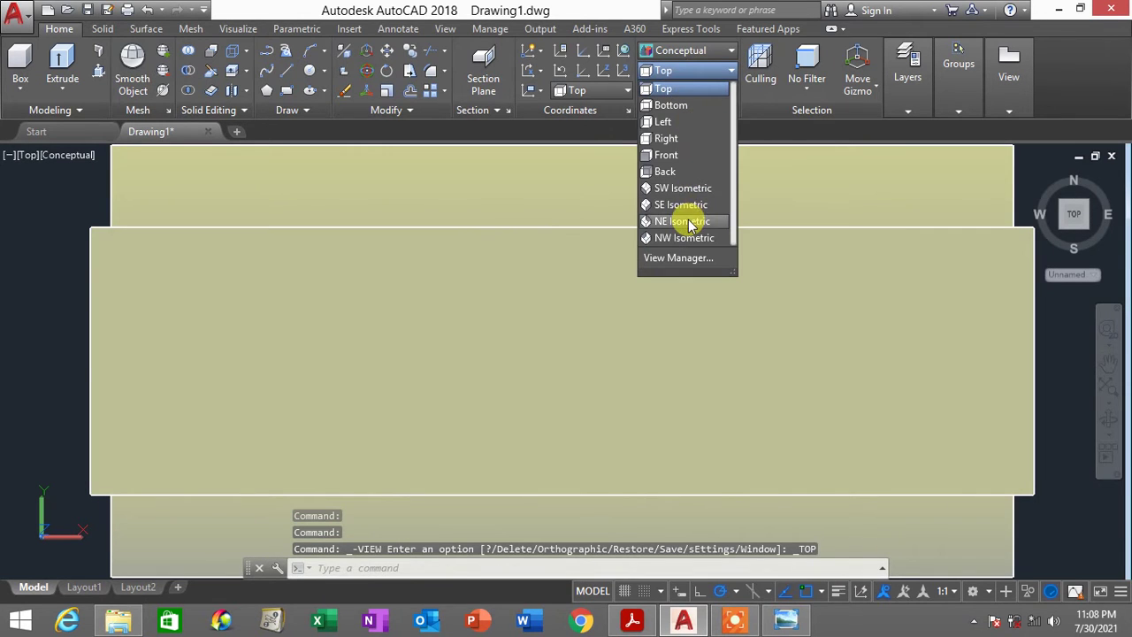
Return to SE Isometric, orbit the canopy, and open the toll-building reference PDF in Acrobat
click(686, 204)
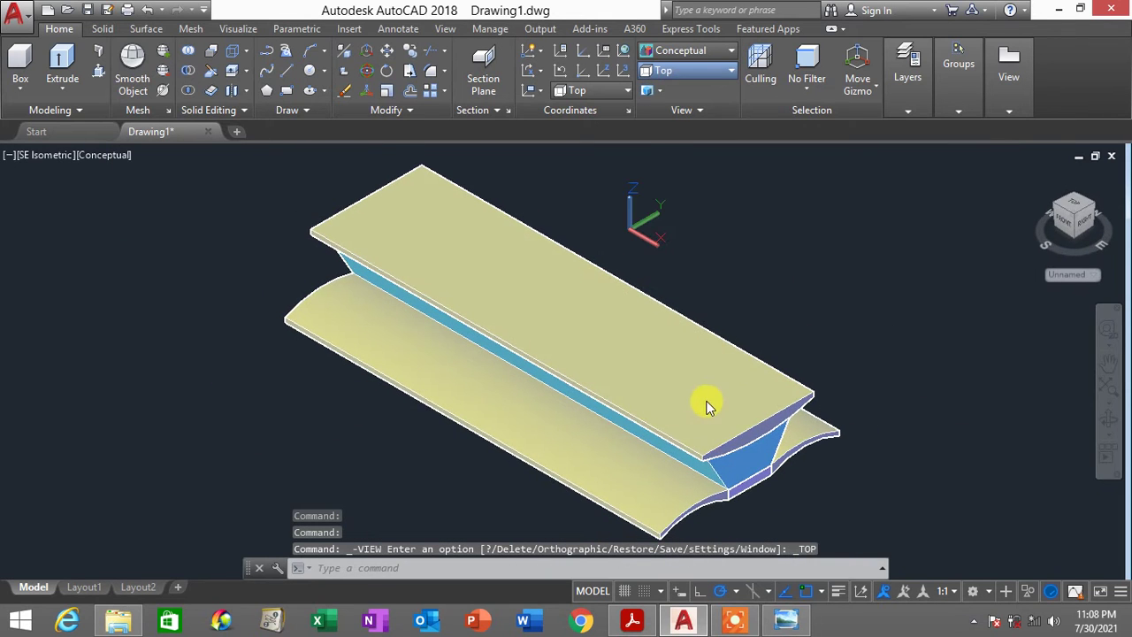
shift+middle_drag(705, 399, 625, 296)
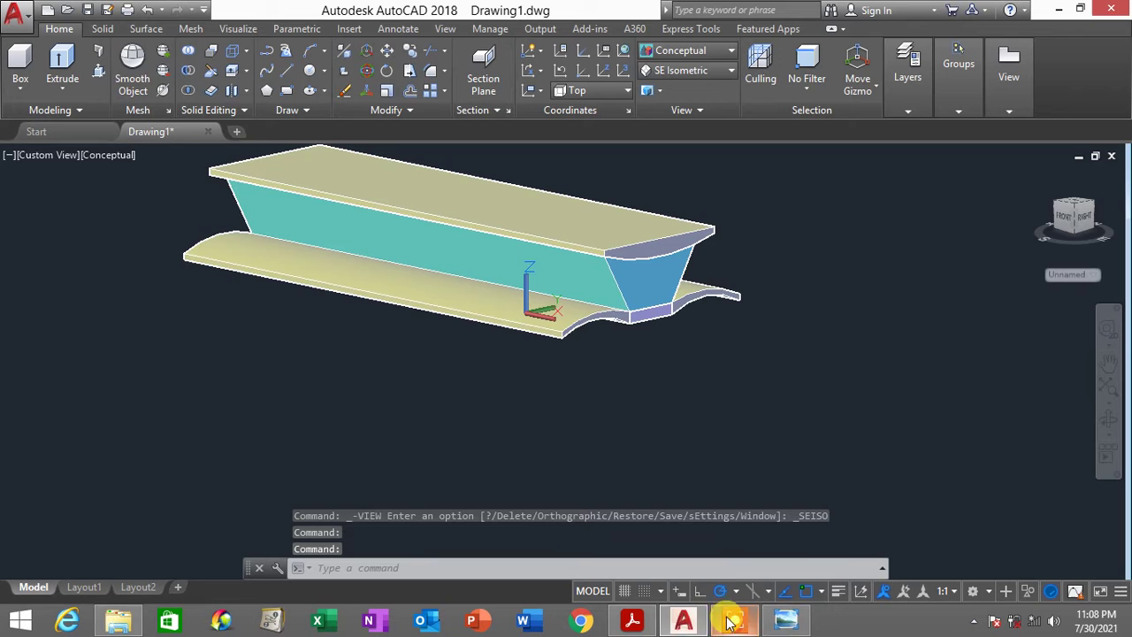
click(632, 620)
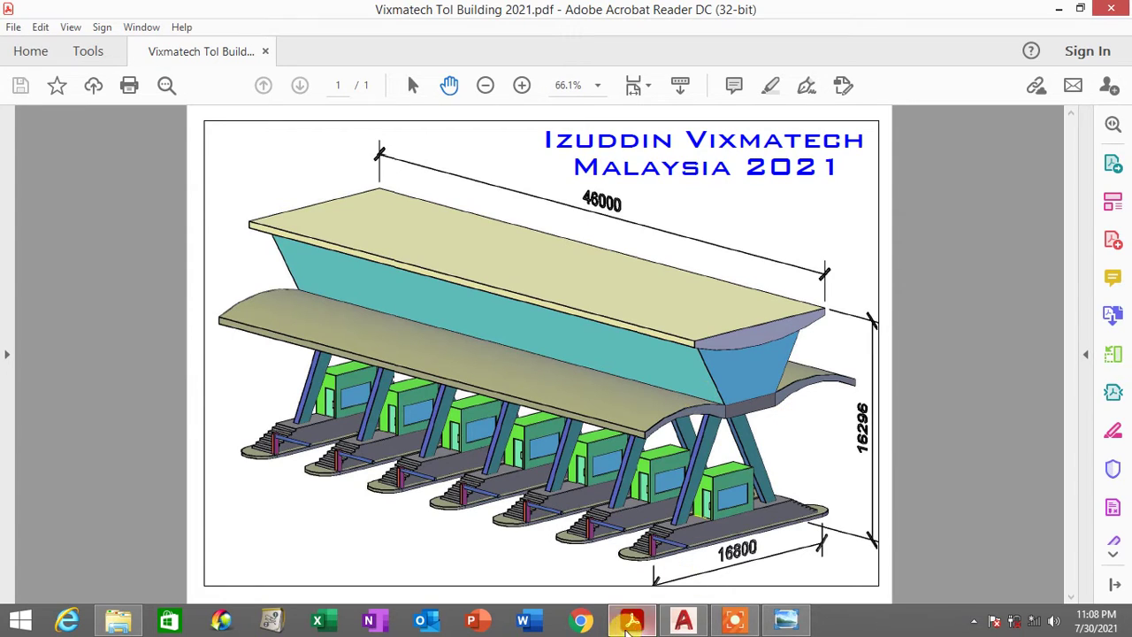
Leave the Acrobat reference and bring the AutoCAD Drawing1 canopy model back to the front
mouse_move(687, 626)
click(632, 623)
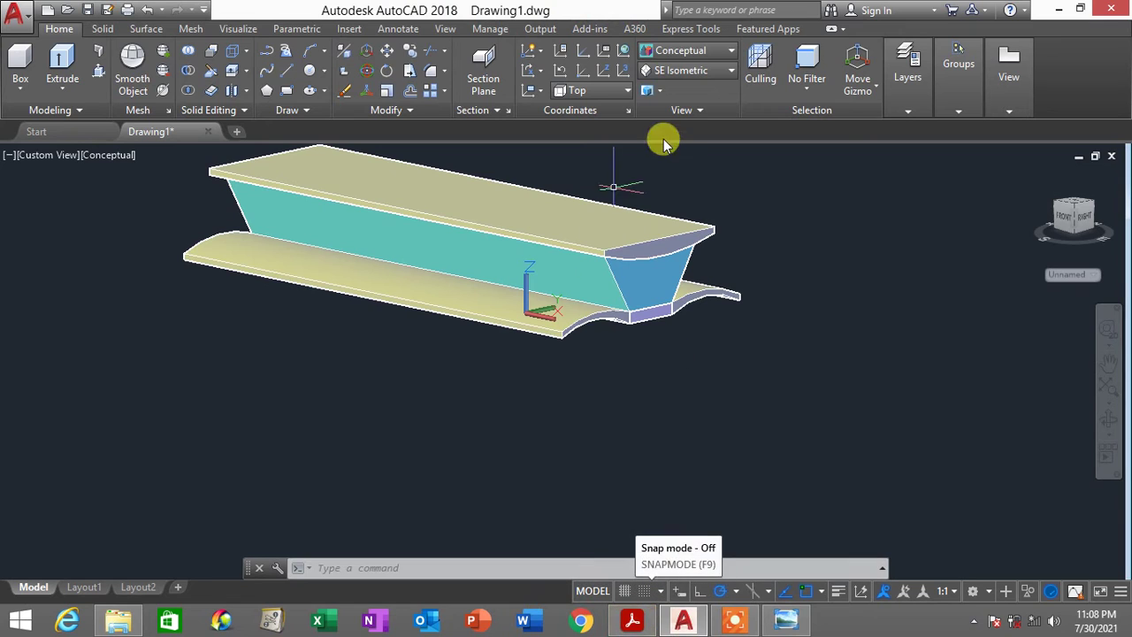
Switch to the Left preset view and re-centre the canopy profile
click(682, 70)
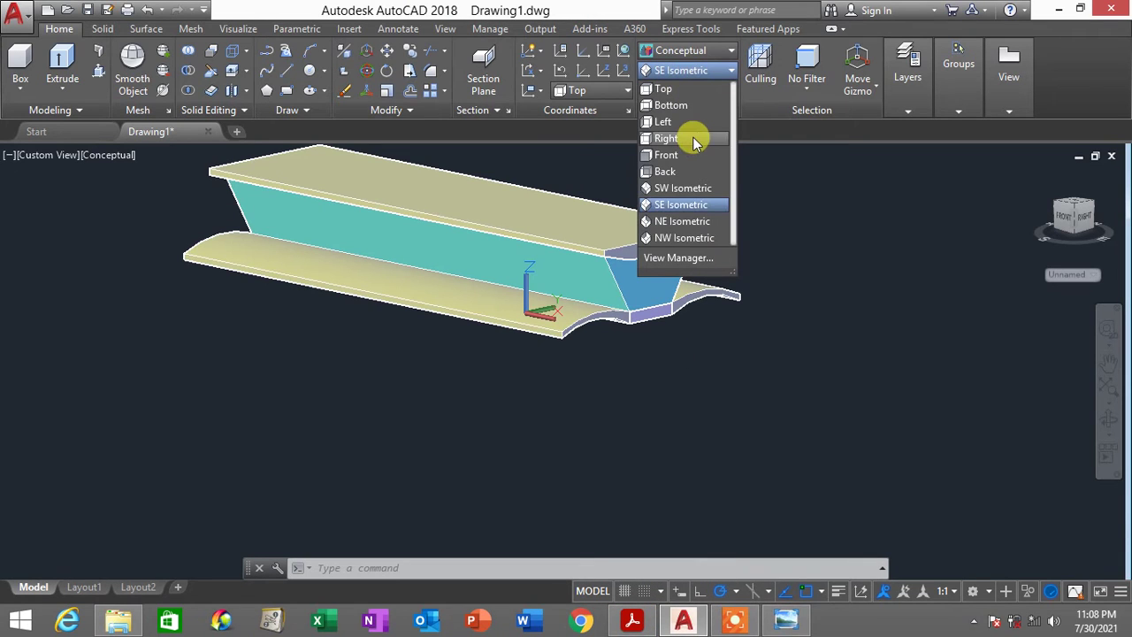
click(677, 121)
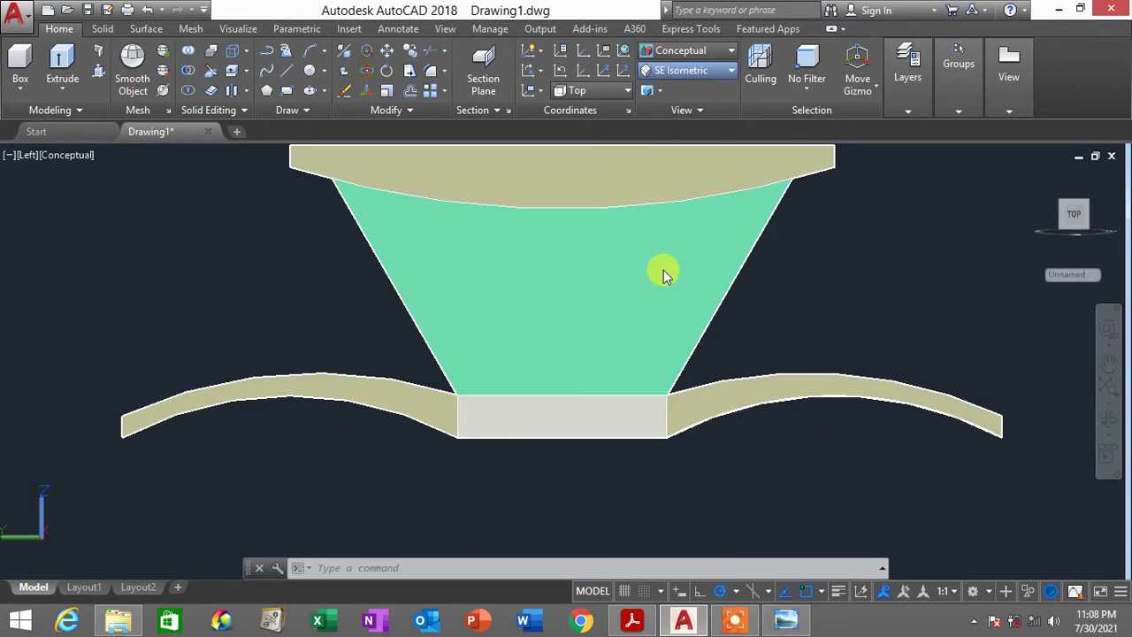
middle_drag(581, 220, 573, 206)
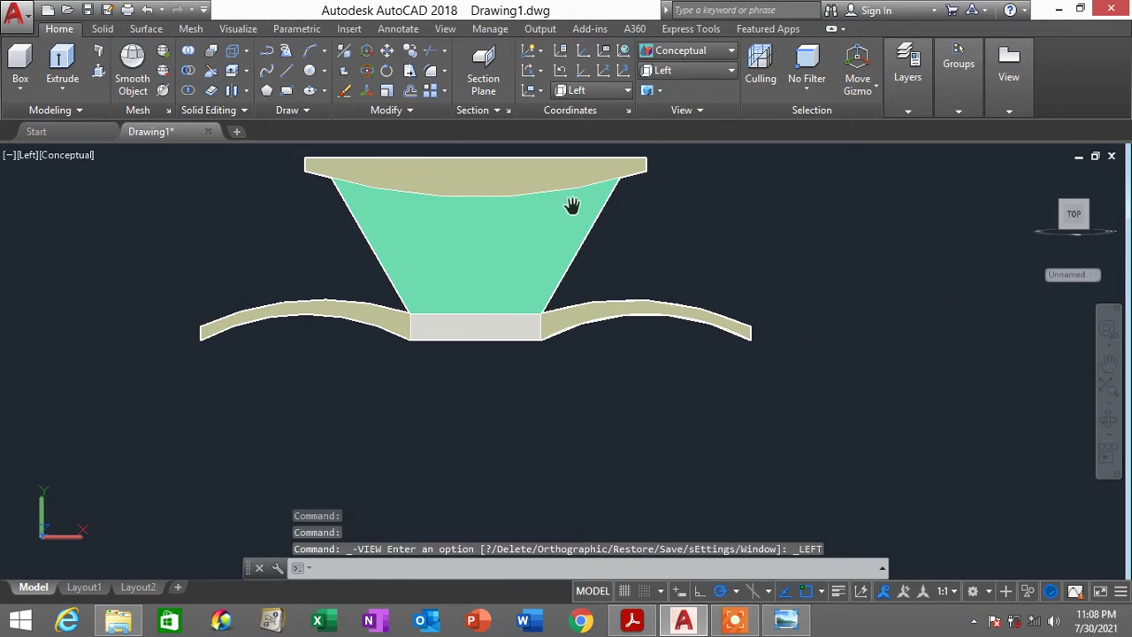
Set 2D Wireframe style, zoom in on the profile, and bring up the Tol Dim1 reference
click(678, 54)
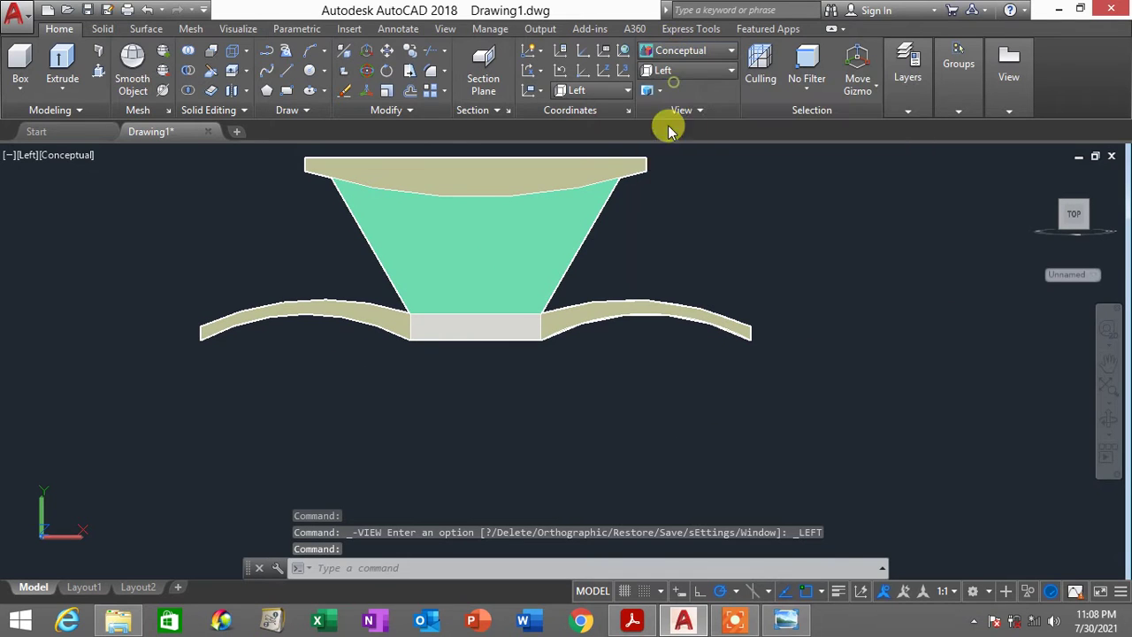
scroll(637, 327, down, 2)
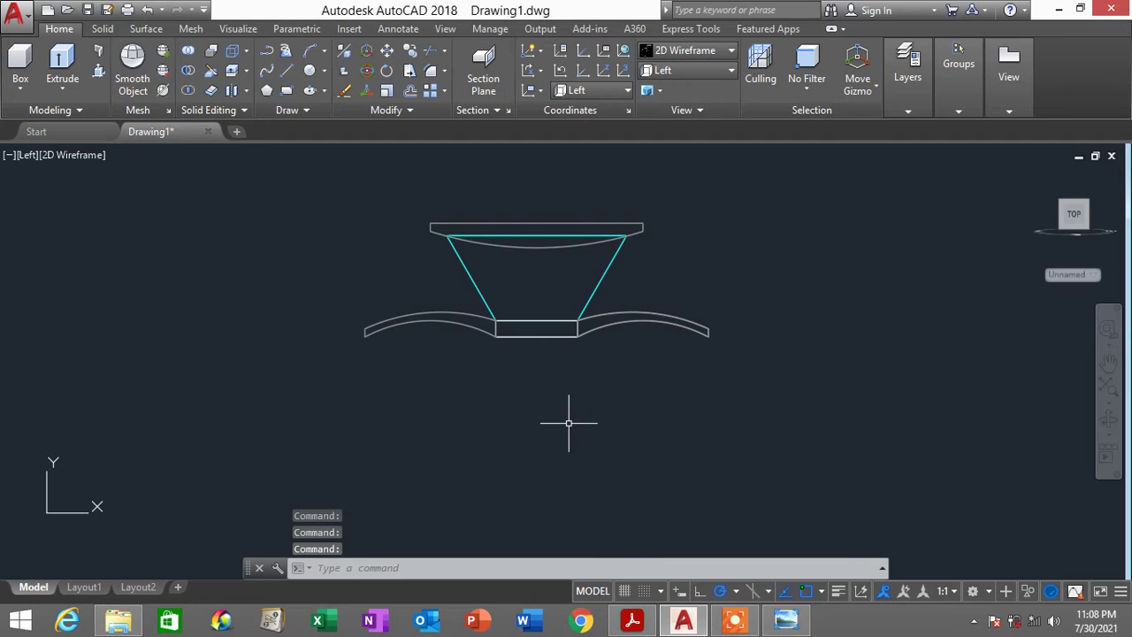
scroll(567, 421, up, 2)
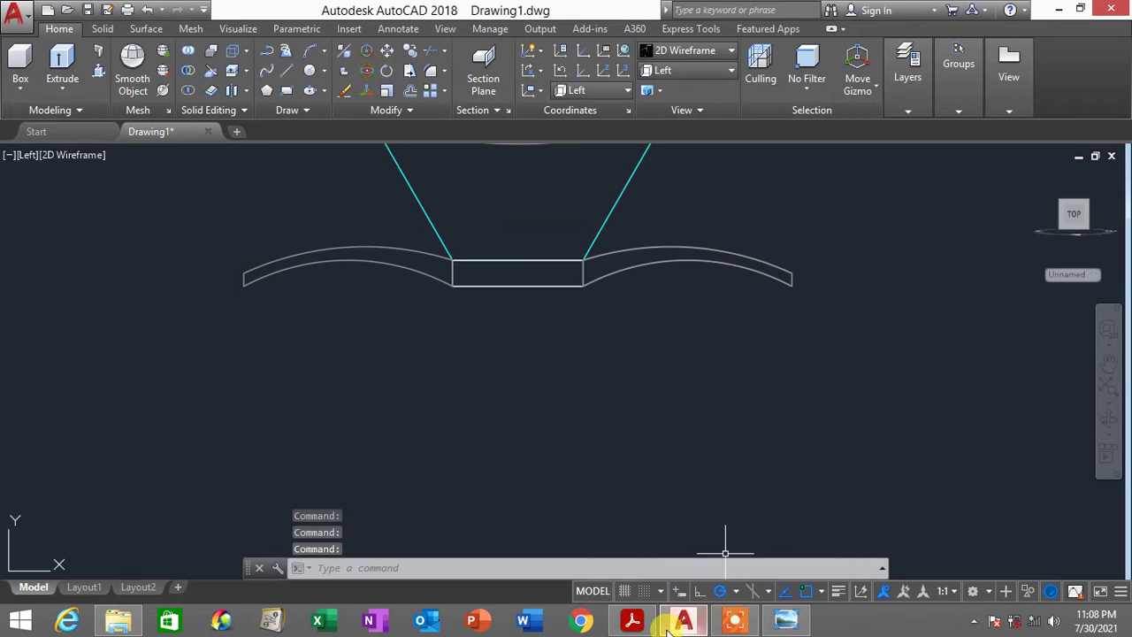
click(786, 622)
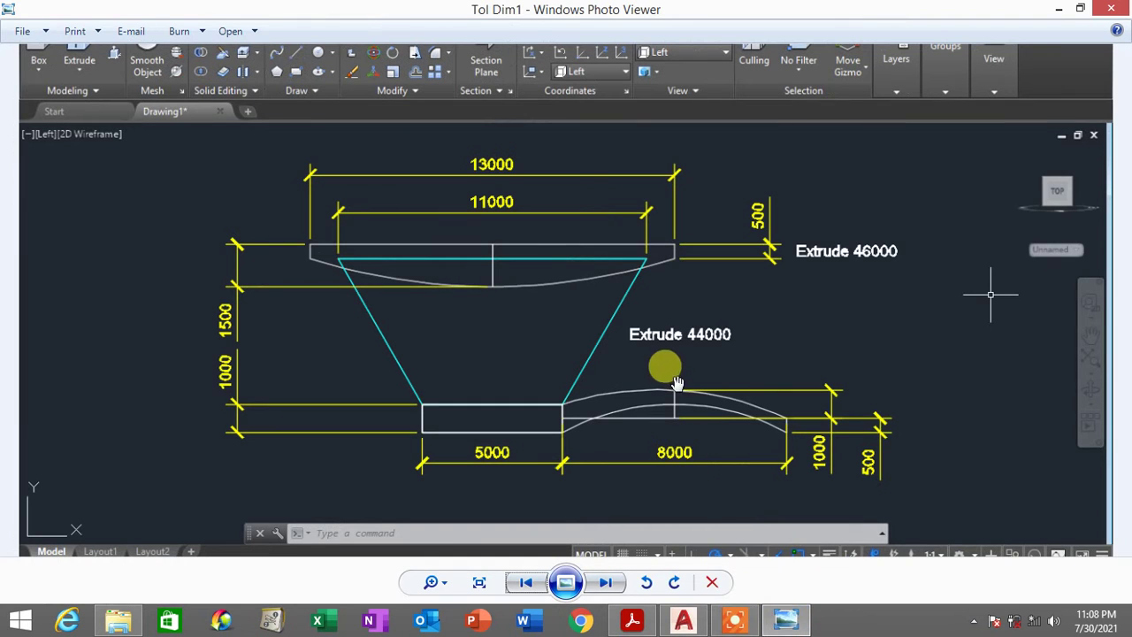
Advance Photo Viewer to the Tol Dim3 column reference, then go back to AutoCAD
click(607, 587)
click(606, 587)
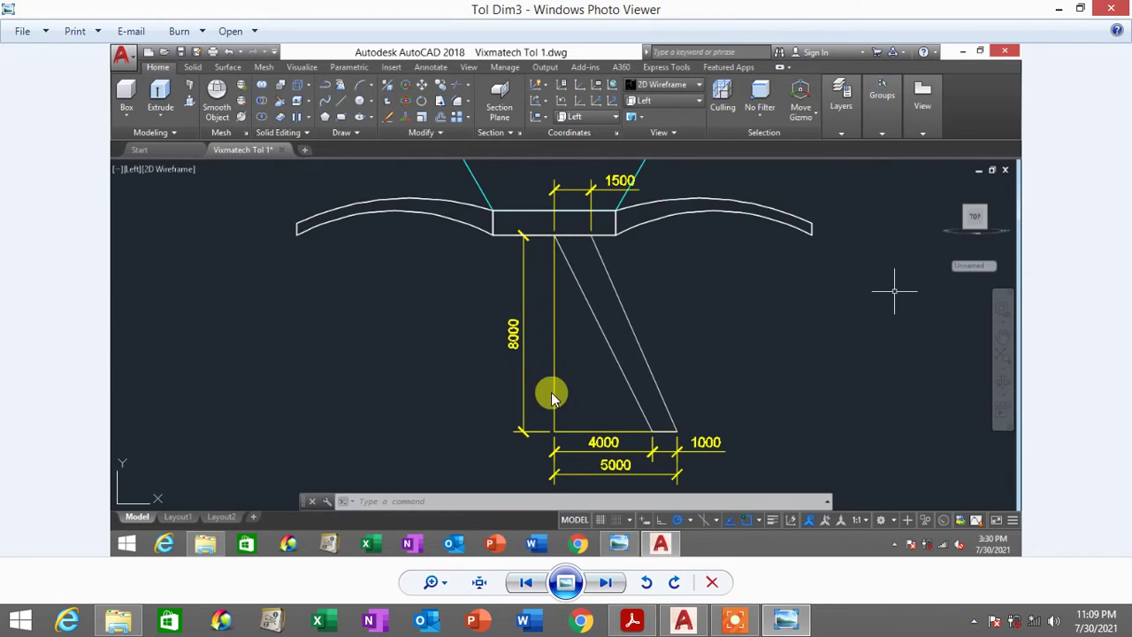
click(674, 628)
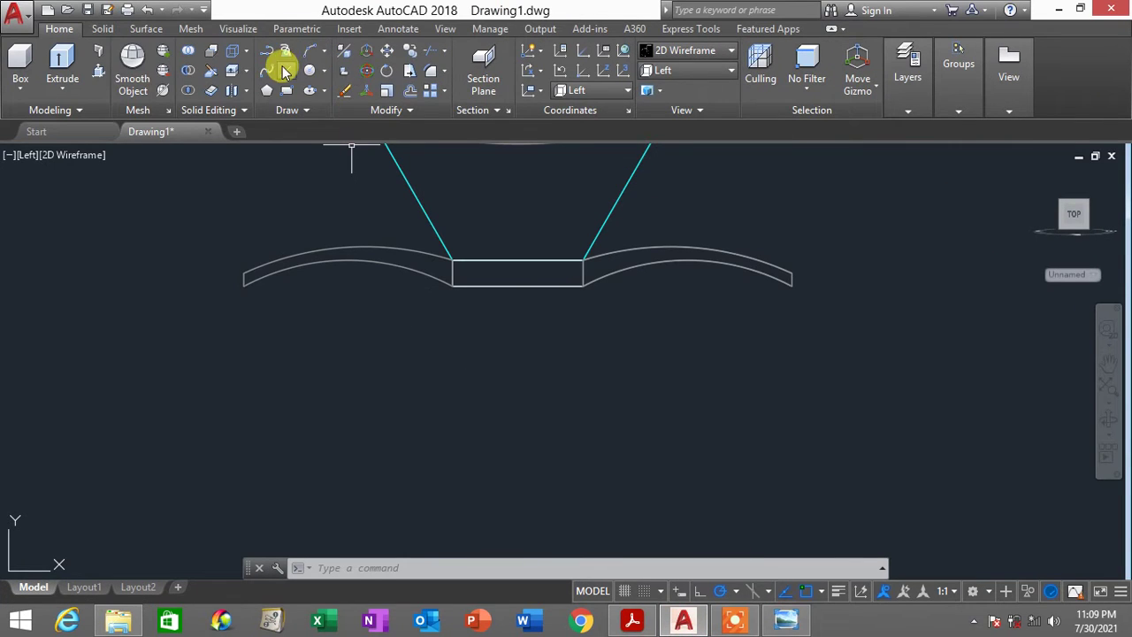
Draw an 8000 vertical line down from the rectangle's bottom midpoint and a 1500 line
click(287, 73)
click(518, 285)
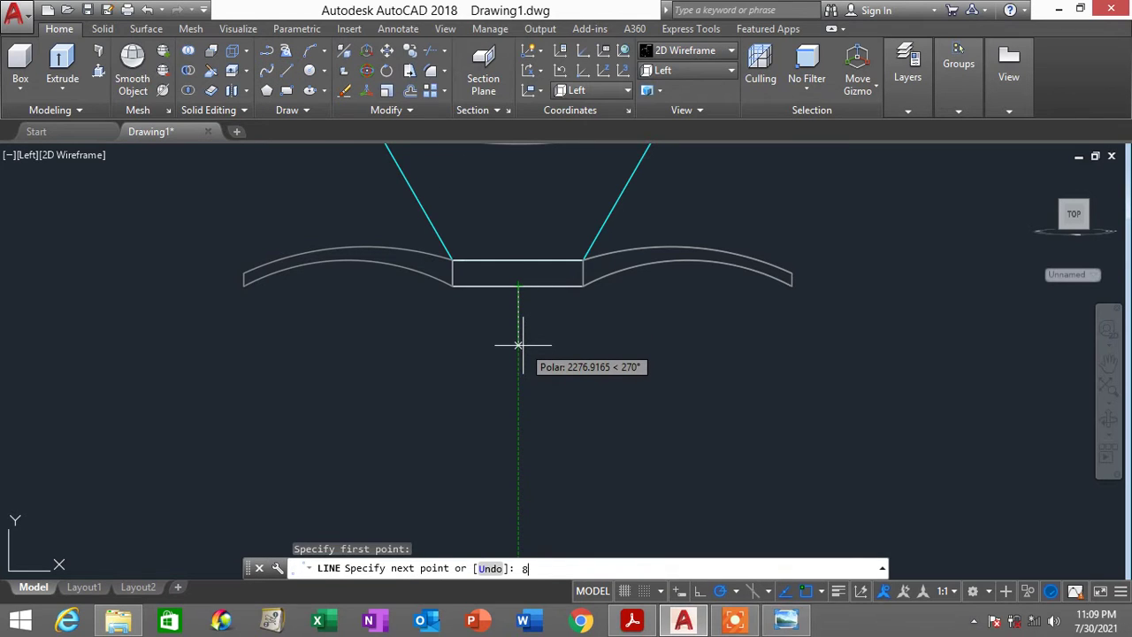
text(8000)
key(Return)
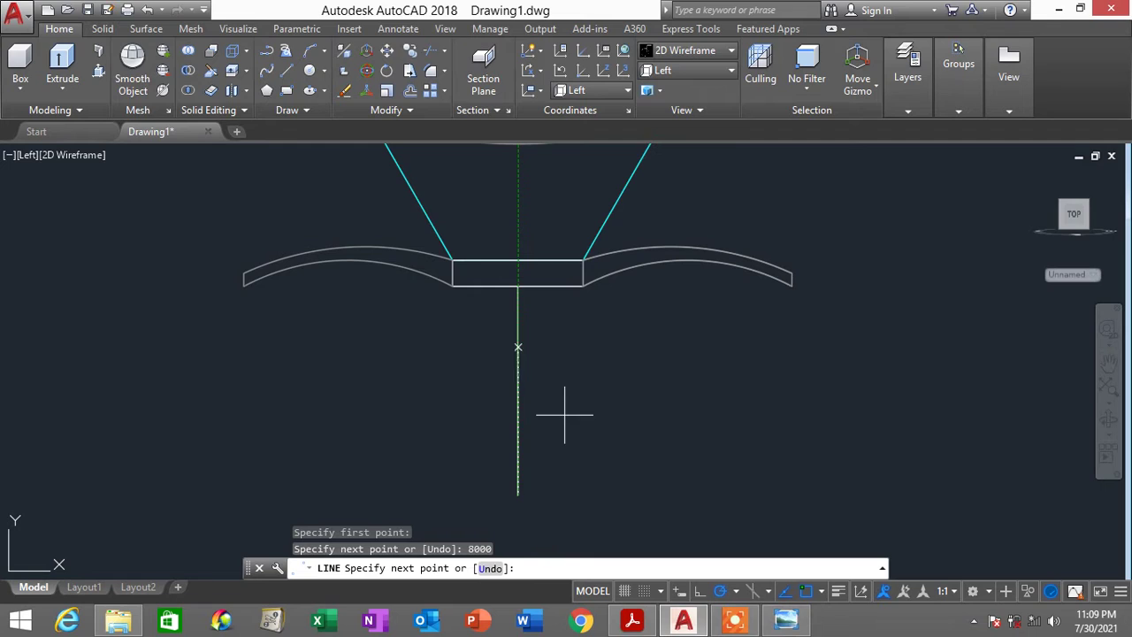
key(Return)
key(Return)
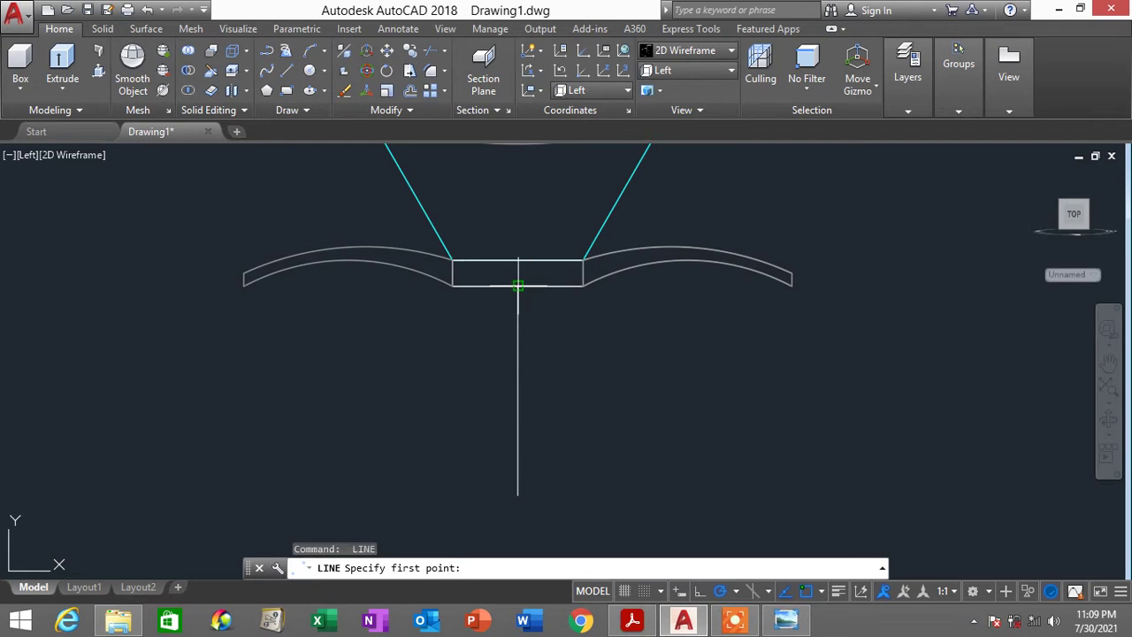
click(518, 284)
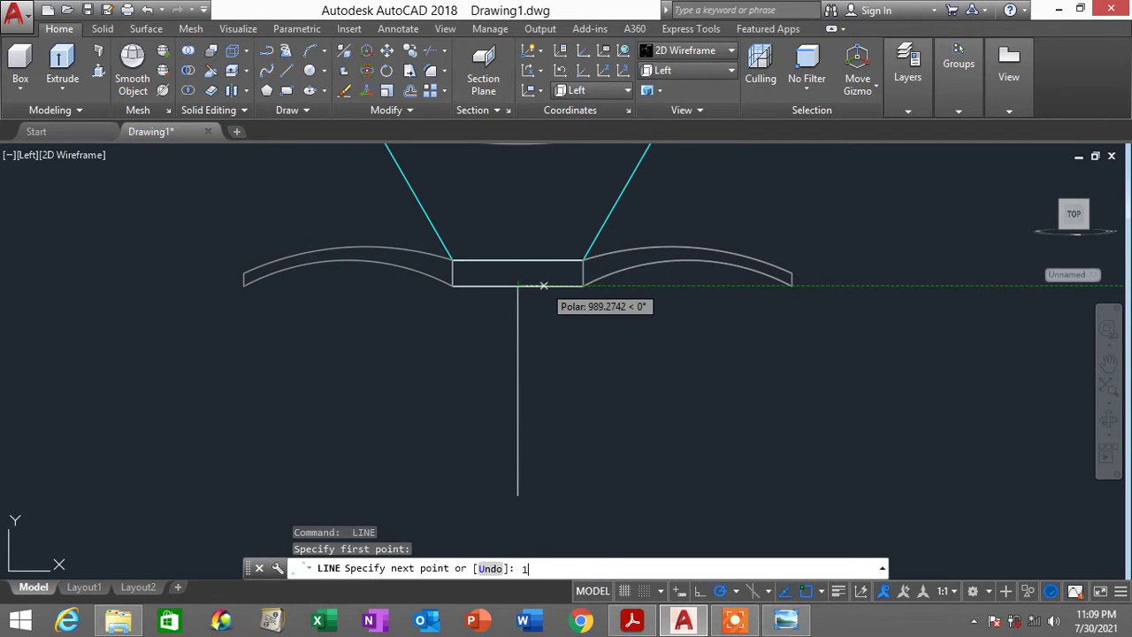
text(1500)
key(Return)
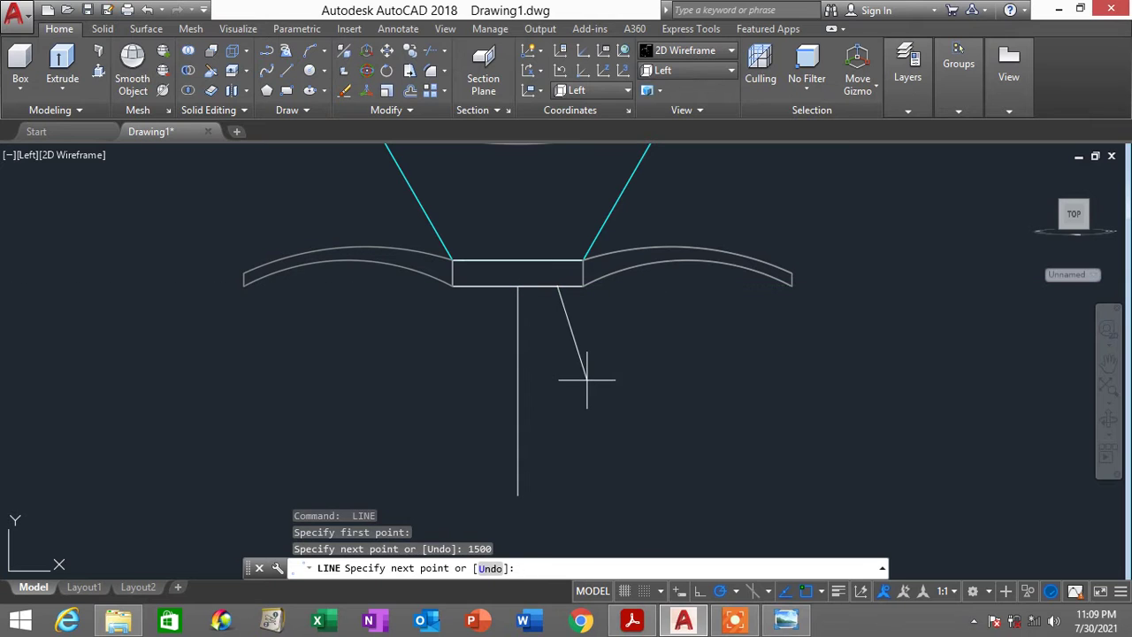
key(Return)
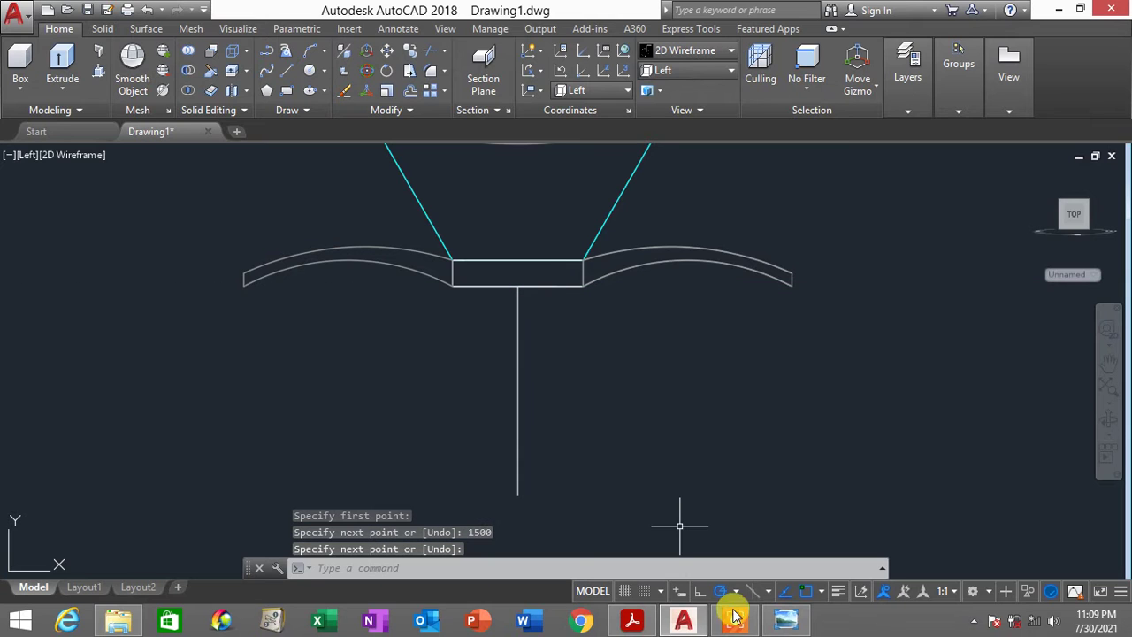
click(782, 621)
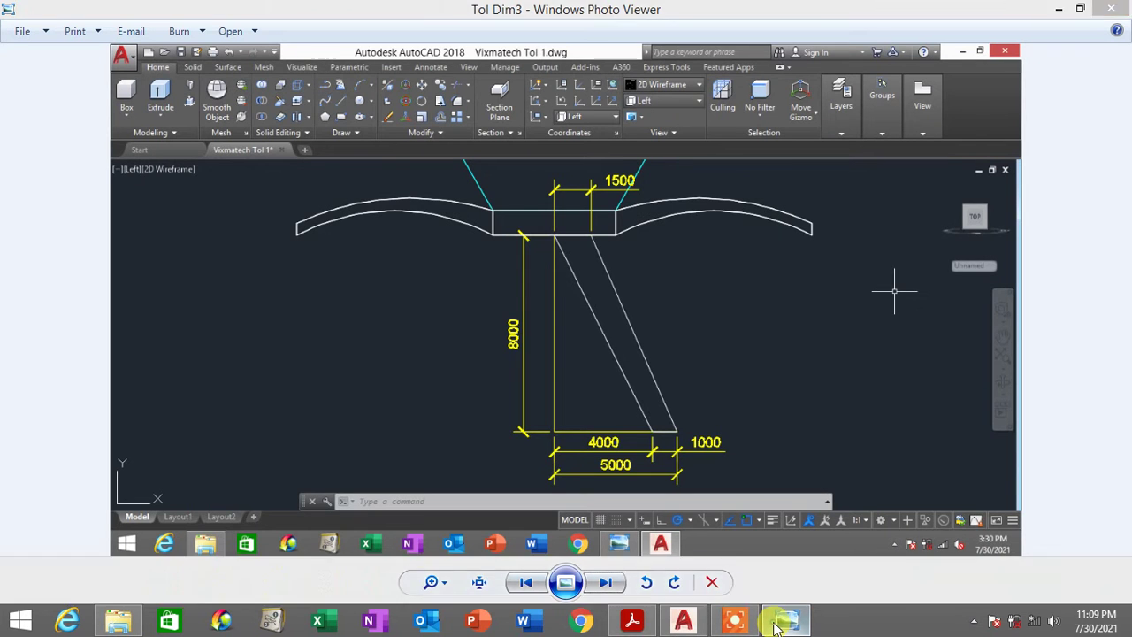
click(776, 624)
Colour both new lines Yellow in Properties and recheck the Tol Dim3 reference
click(520, 349)
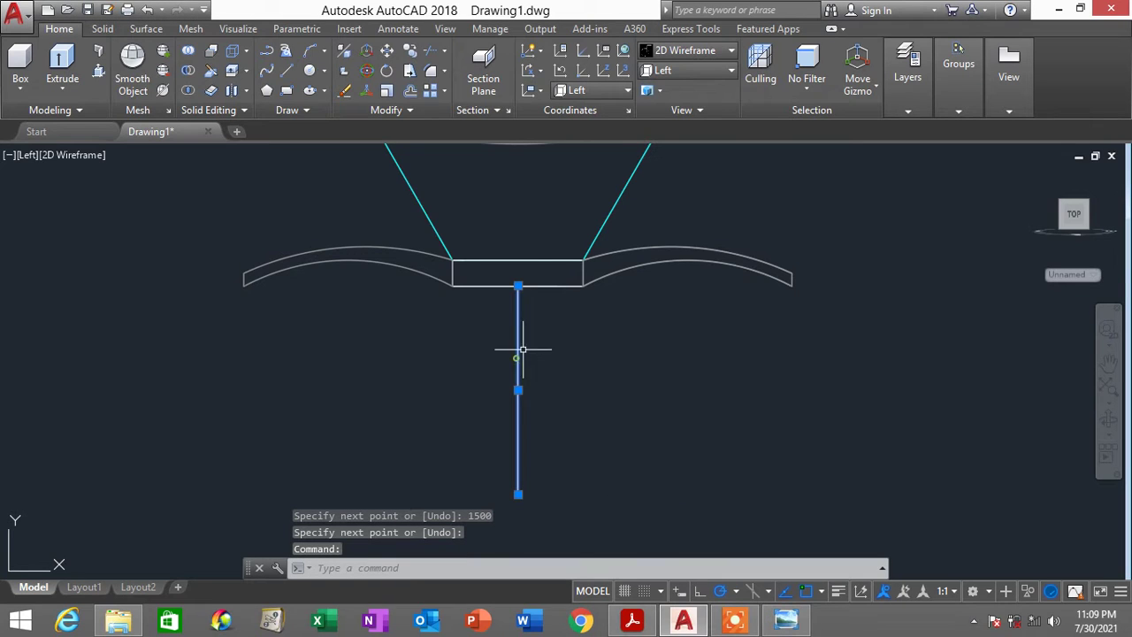
click(543, 285)
right_click(786, 357)
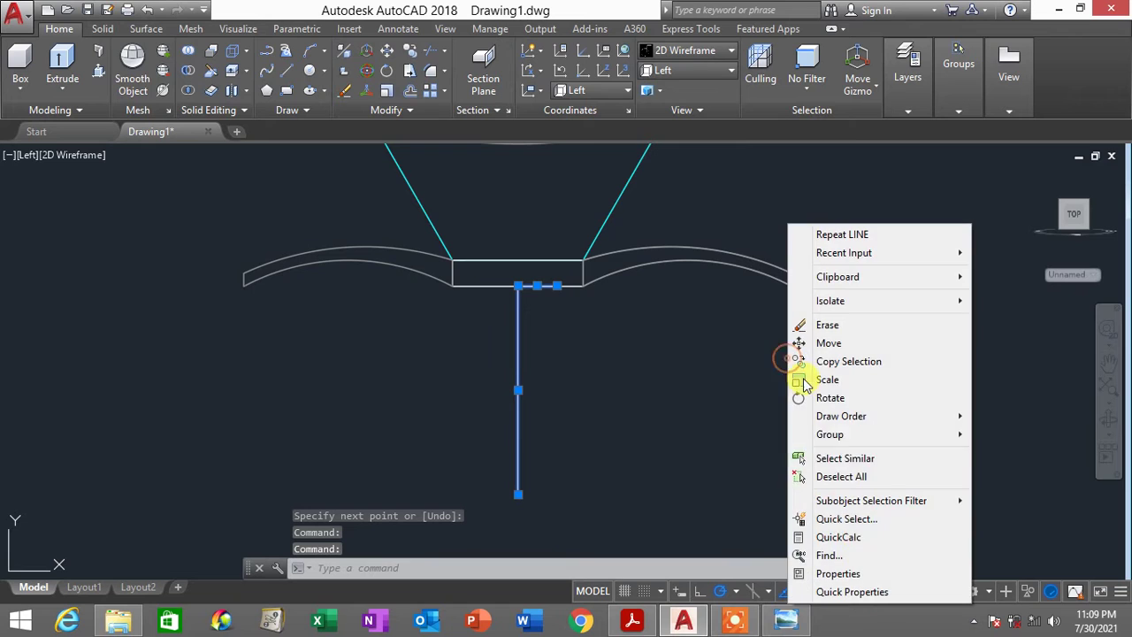
click(859, 573)
click(813, 157)
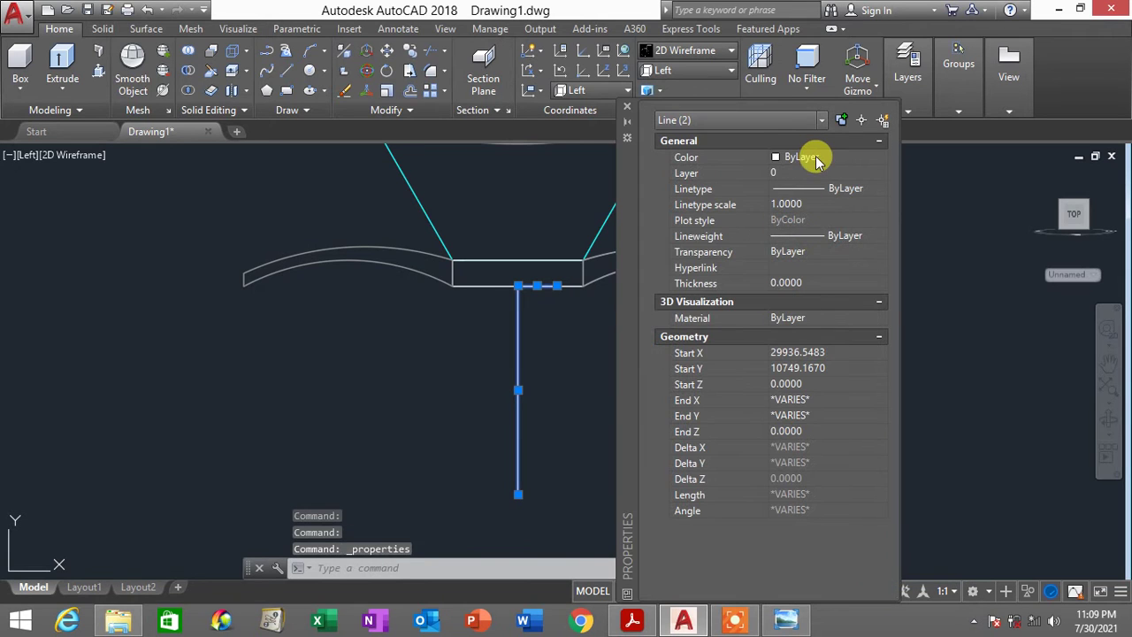
click(798, 216)
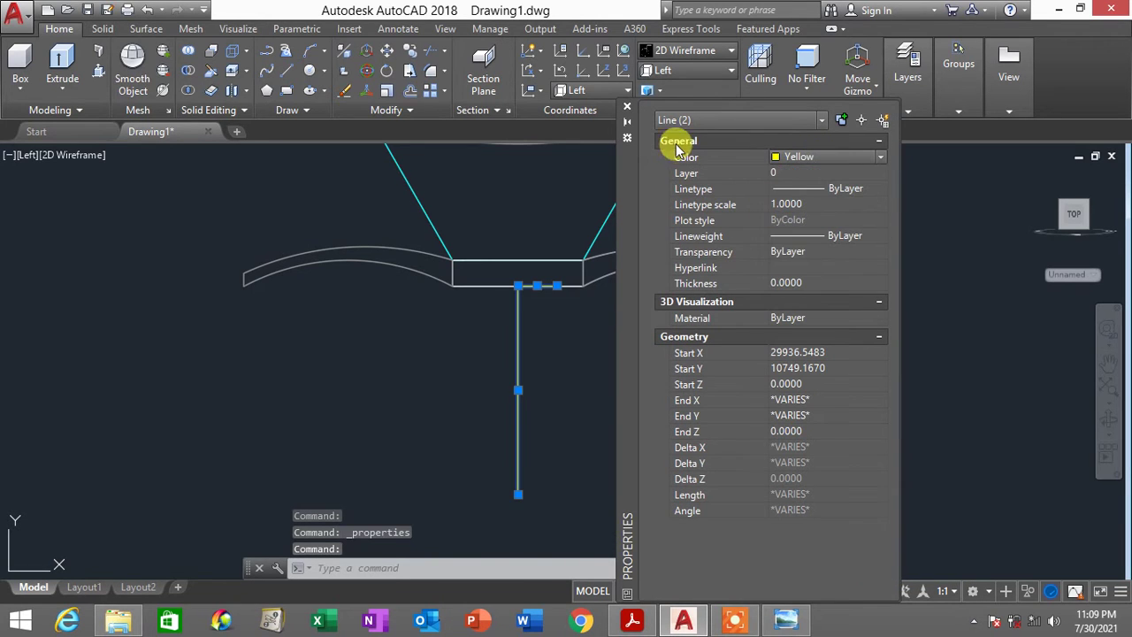
click(627, 108)
key(Escape)
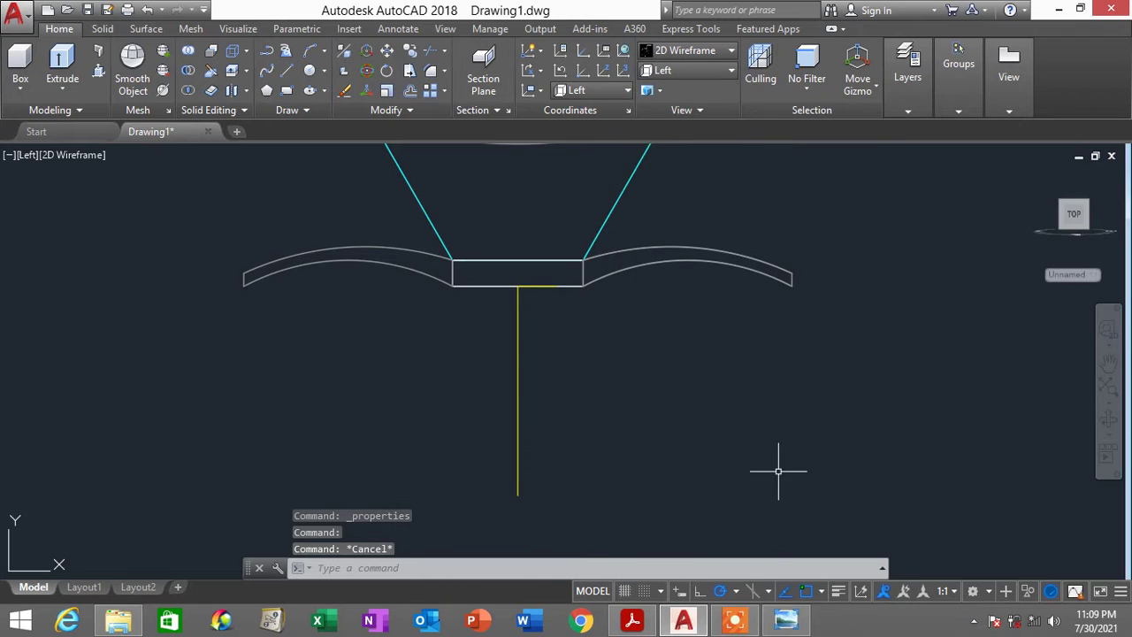
click(785, 621)
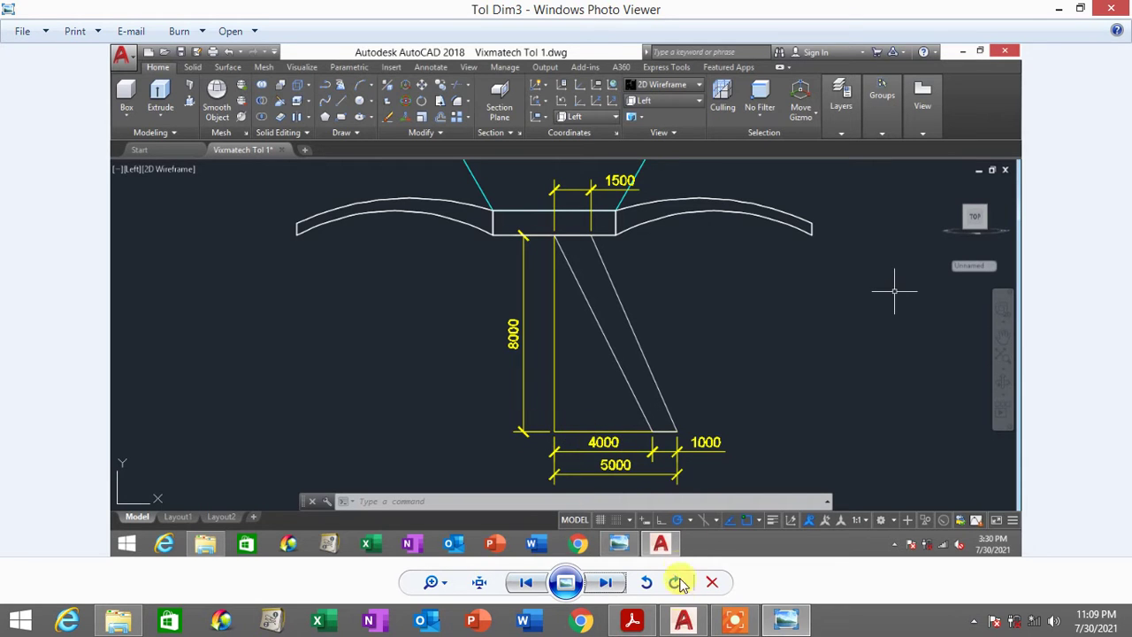
Draw a 4000 horizontal line from the vertical line's bottom end
click(683, 622)
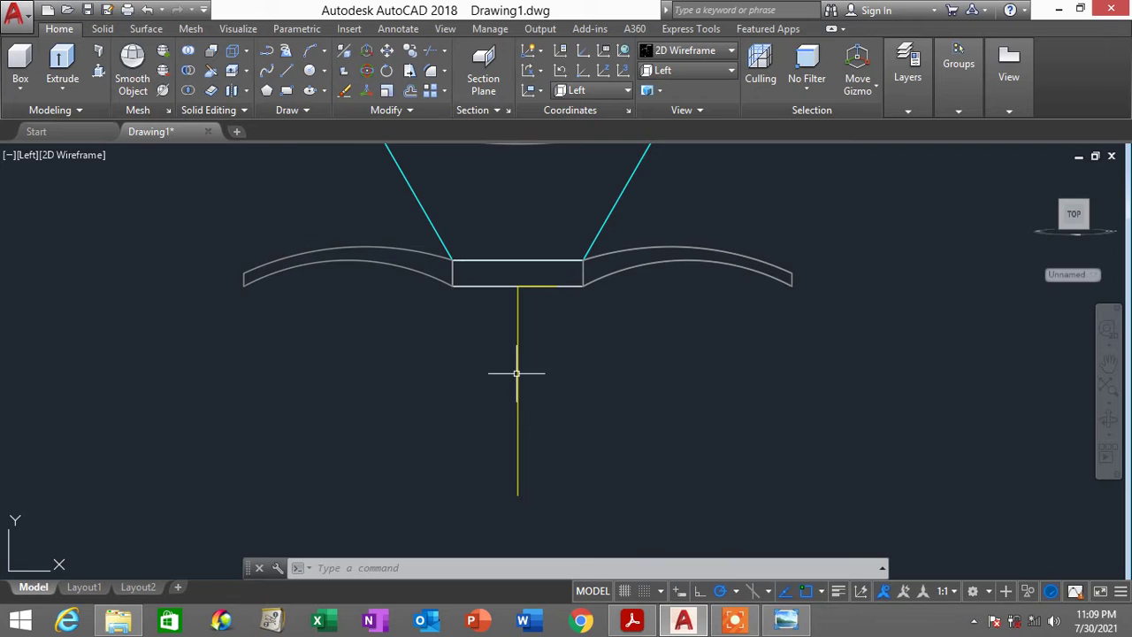
click(287, 71)
click(519, 496)
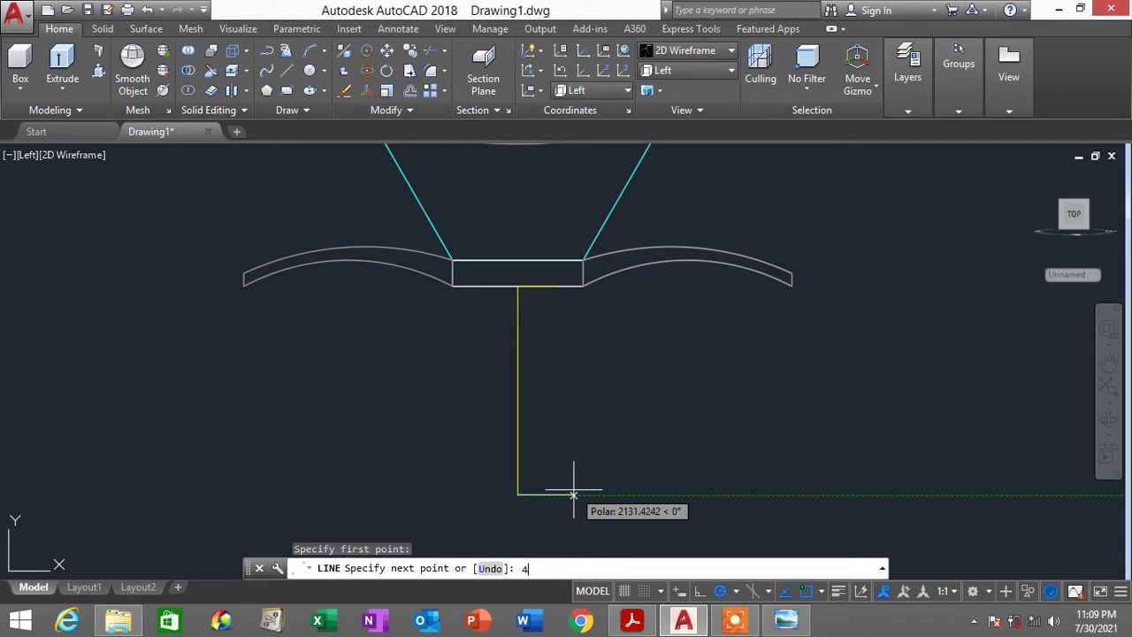
text(4000)
key(Return)
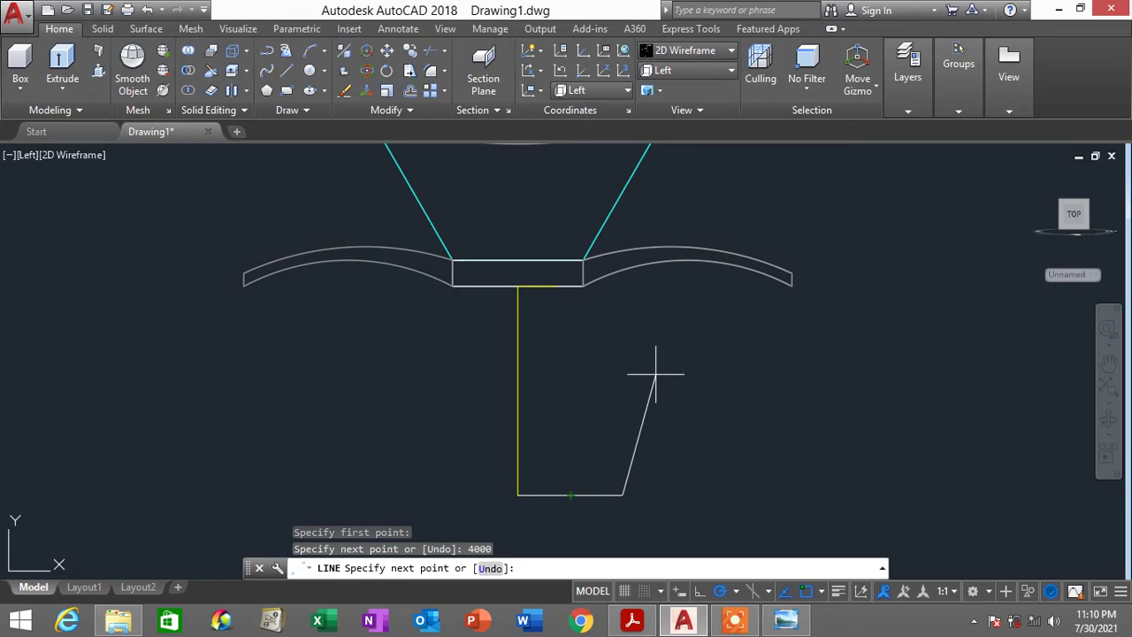
key(Return)
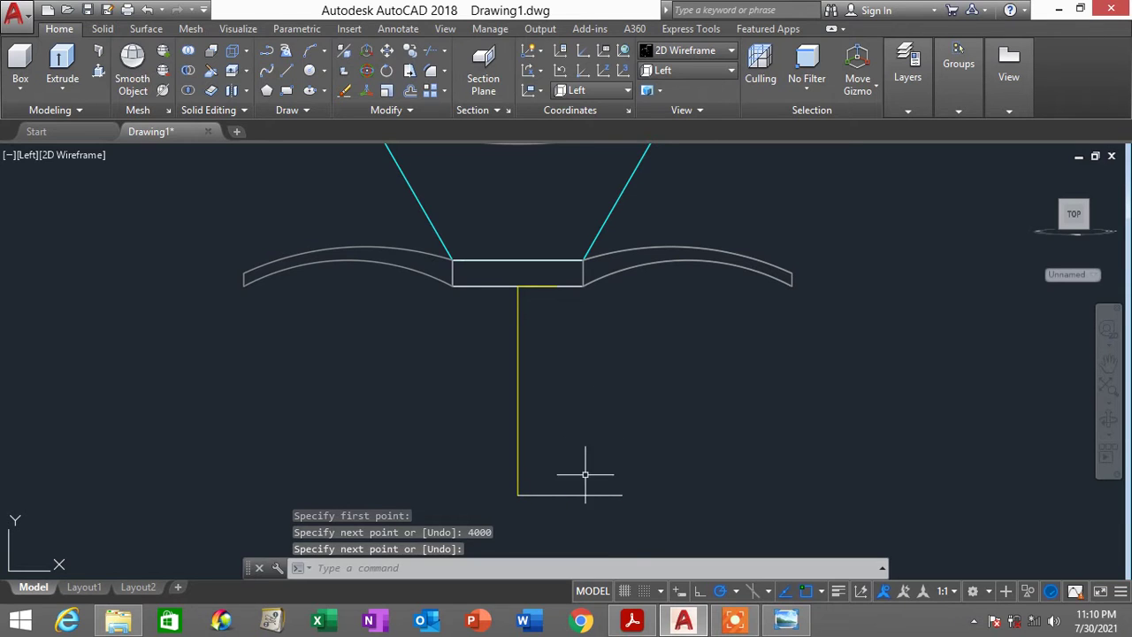
Make the 4000 bottom line Yellow in Properties and bring up Tol Dim3
click(590, 507)
click(567, 457)
right_click(752, 415)
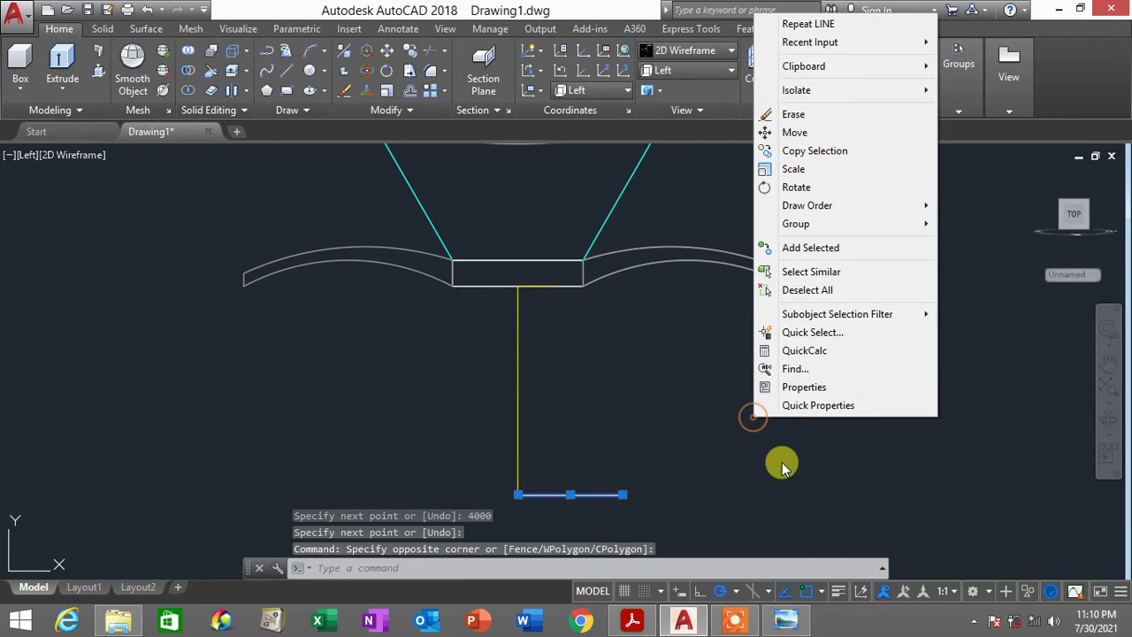
click(799, 386)
click(814, 159)
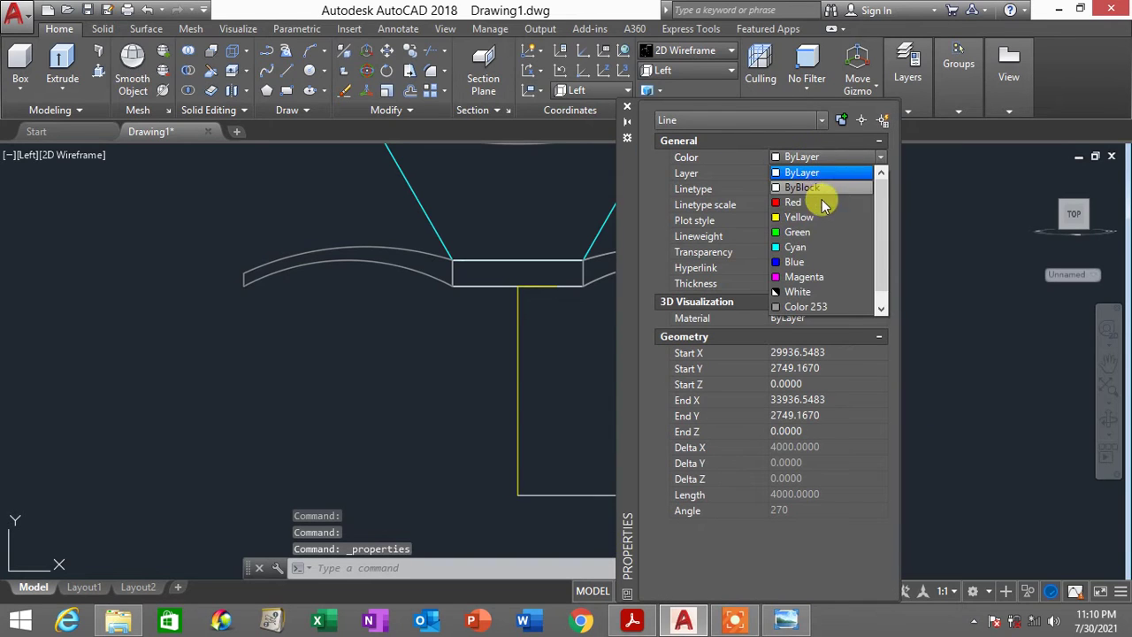
click(821, 217)
click(626, 111)
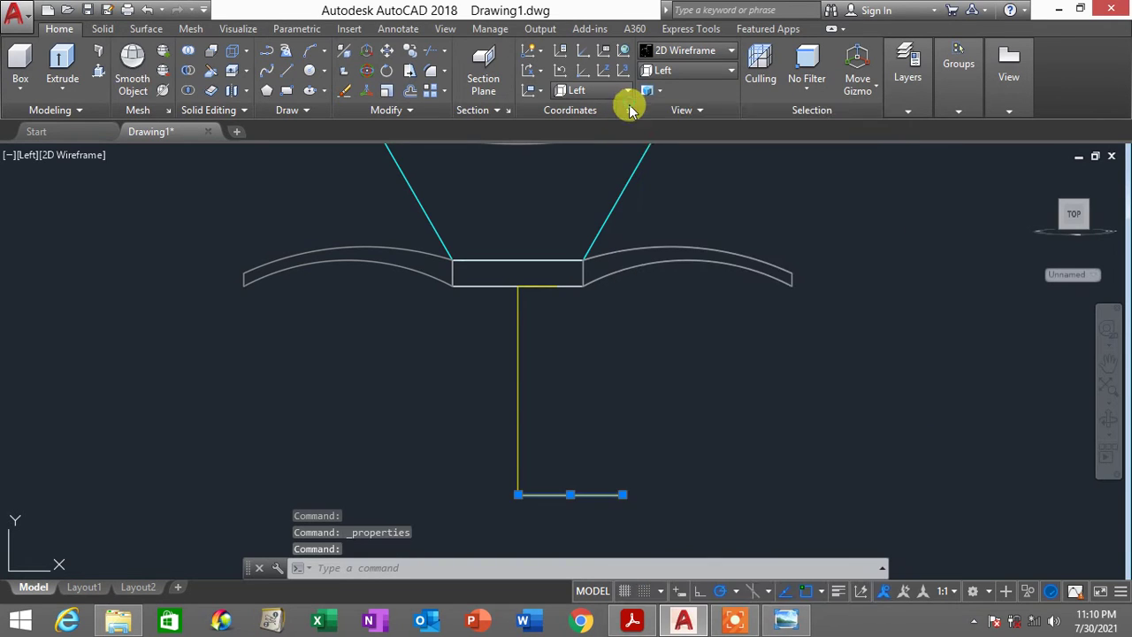
key(Escape)
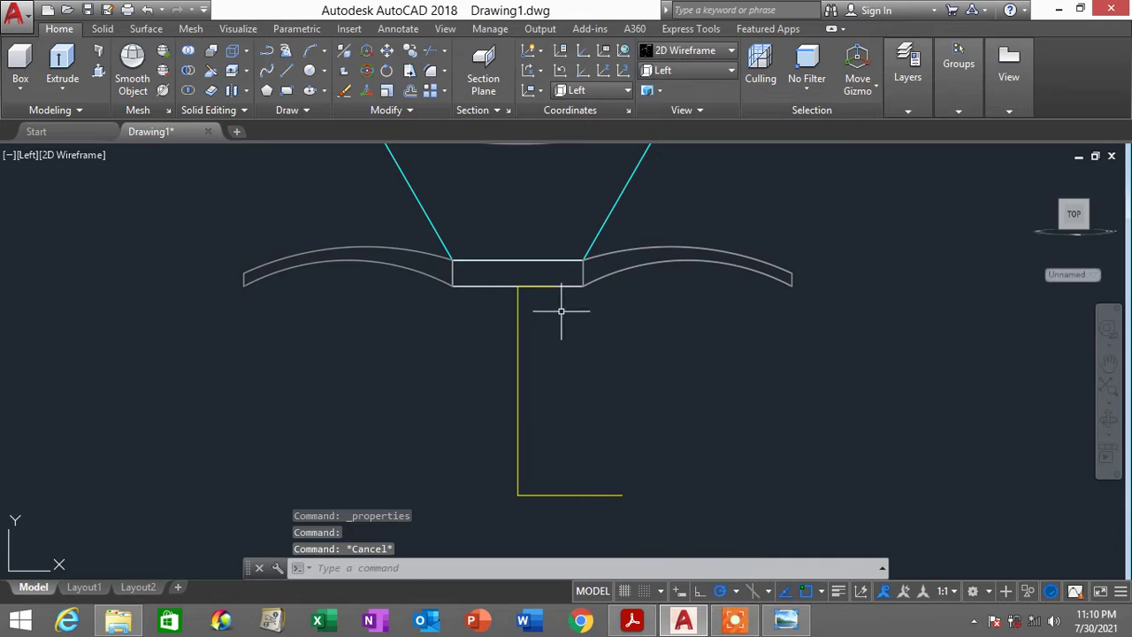
click(787, 620)
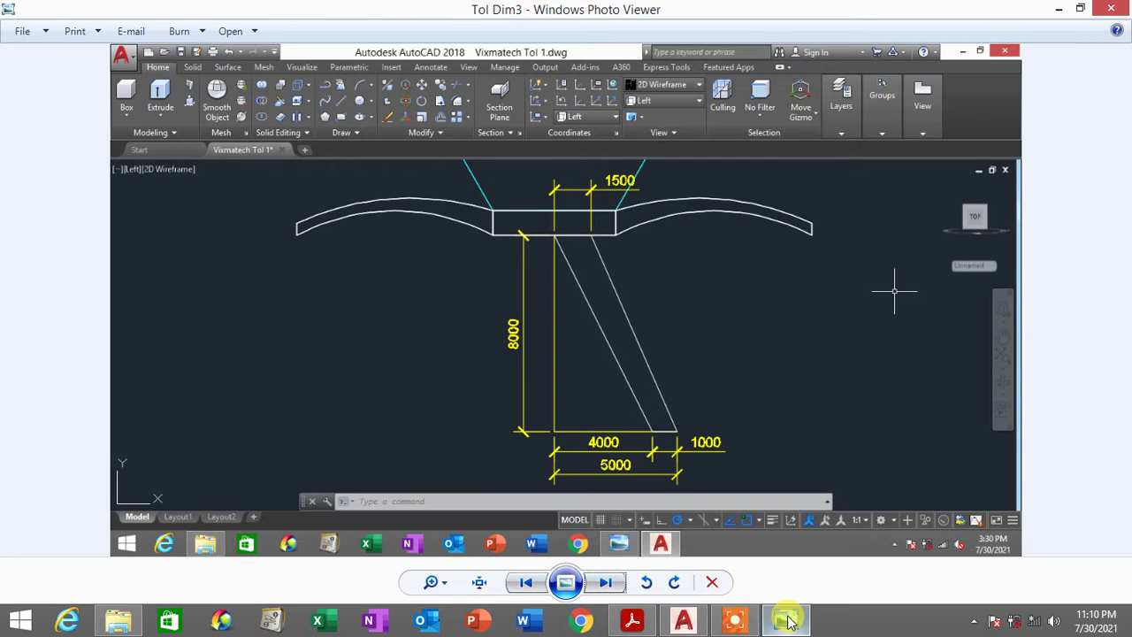
Extend the base 1000 from its right end, then slant a line up to the 1500 line's end
click(787, 619)
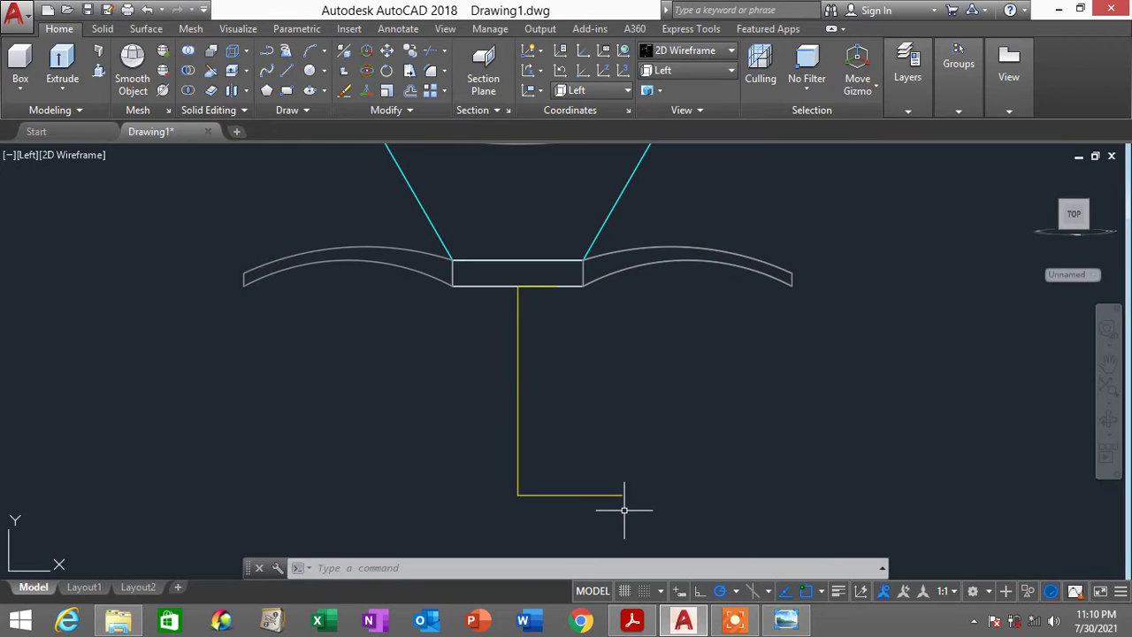
click(786, 620)
click(784, 623)
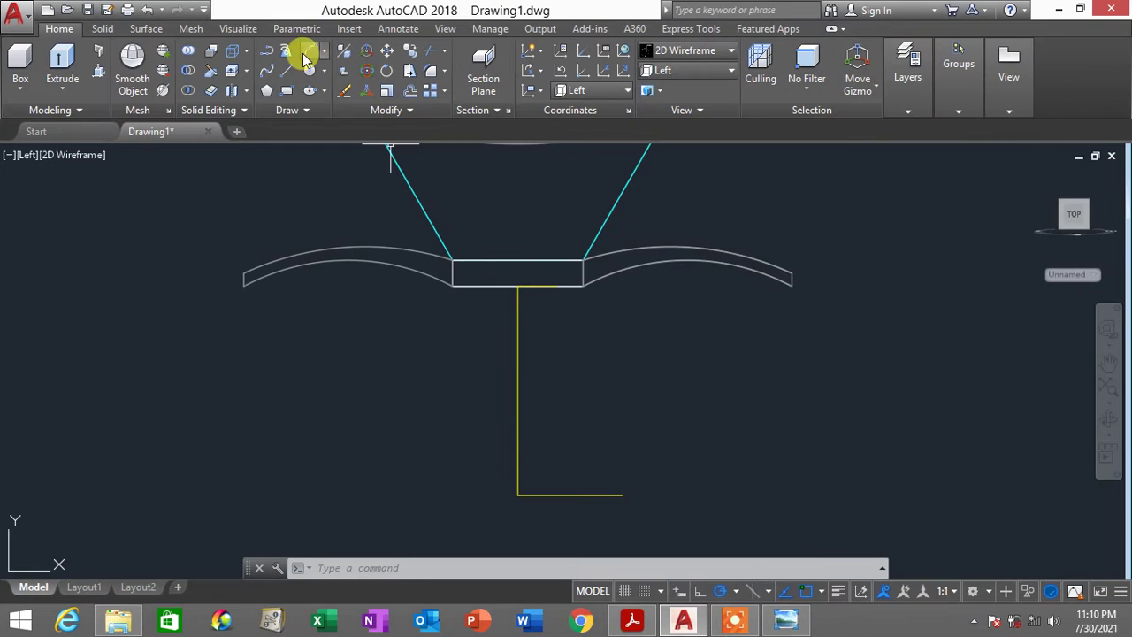
click(286, 70)
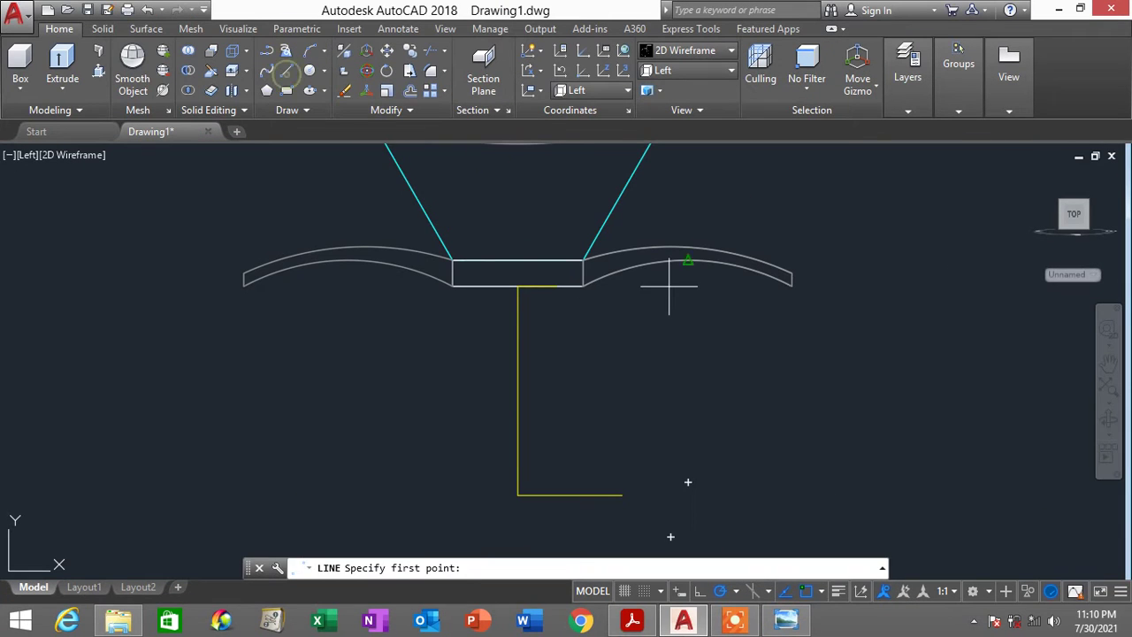
click(623, 495)
text(1)
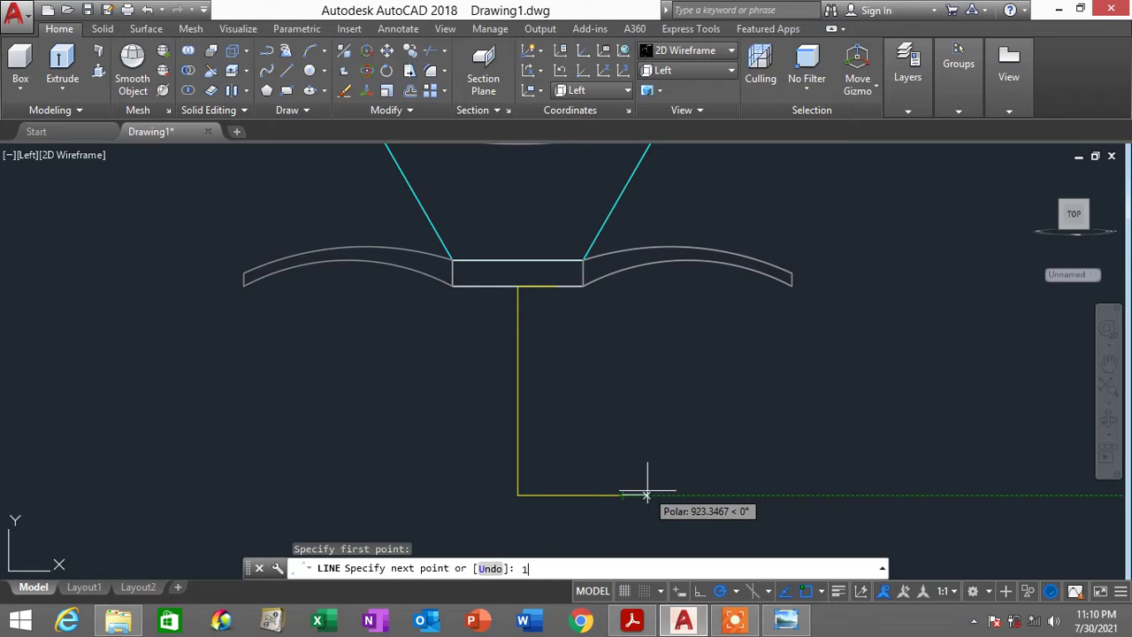
text(000)
key(Return)
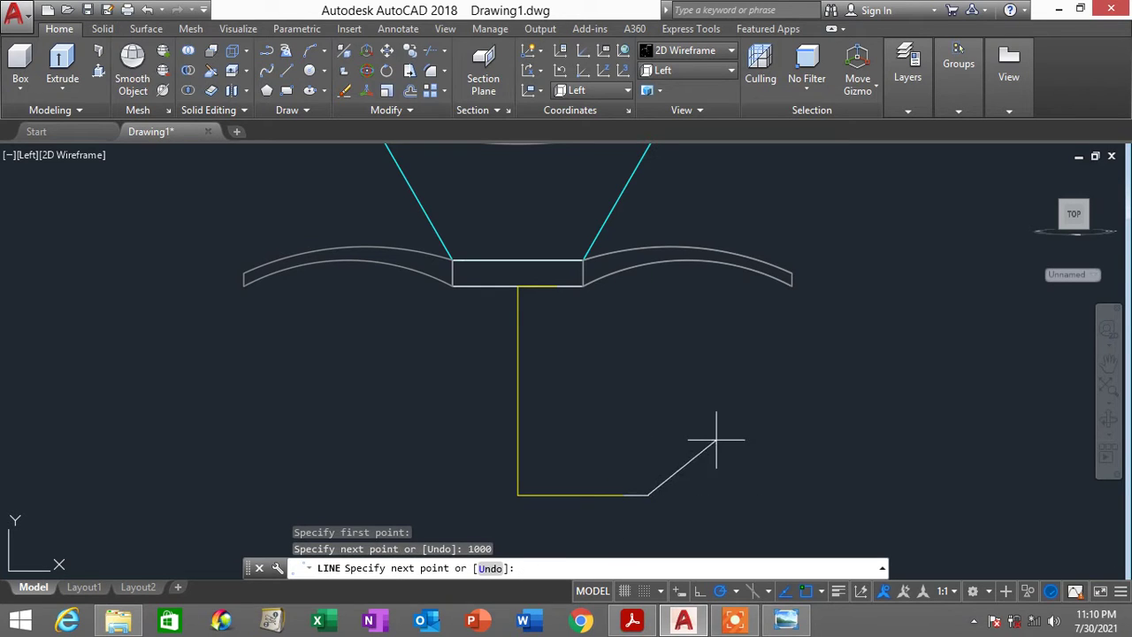
click(557, 286)
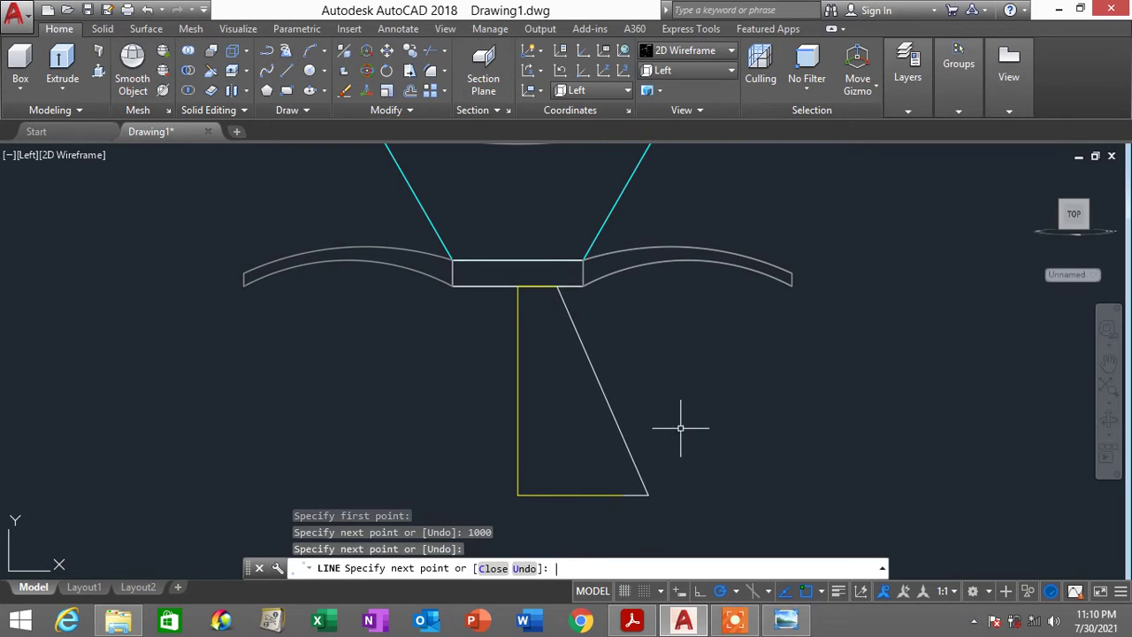
key(Return)
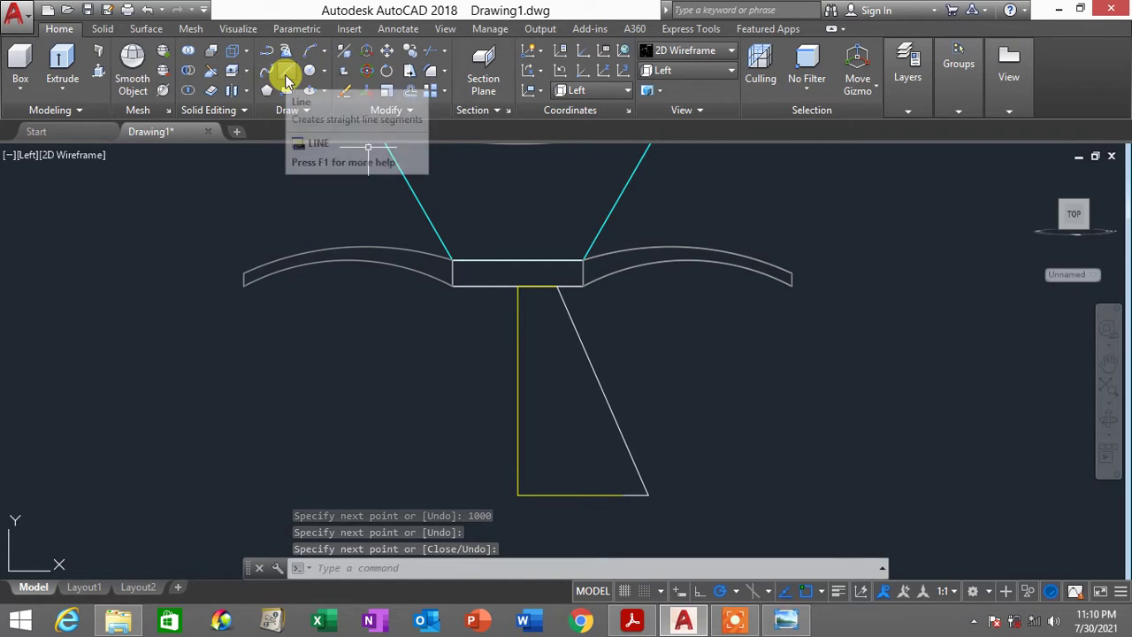
Draw a second slanted line from the base point to the roof underside corner
text(l)
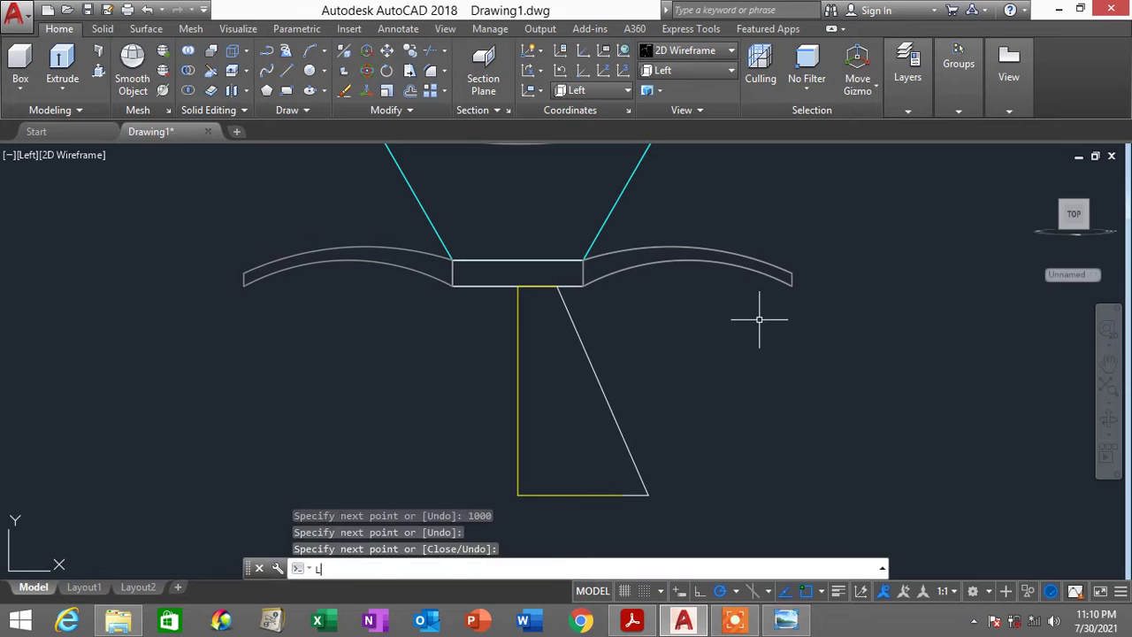
key(Return)
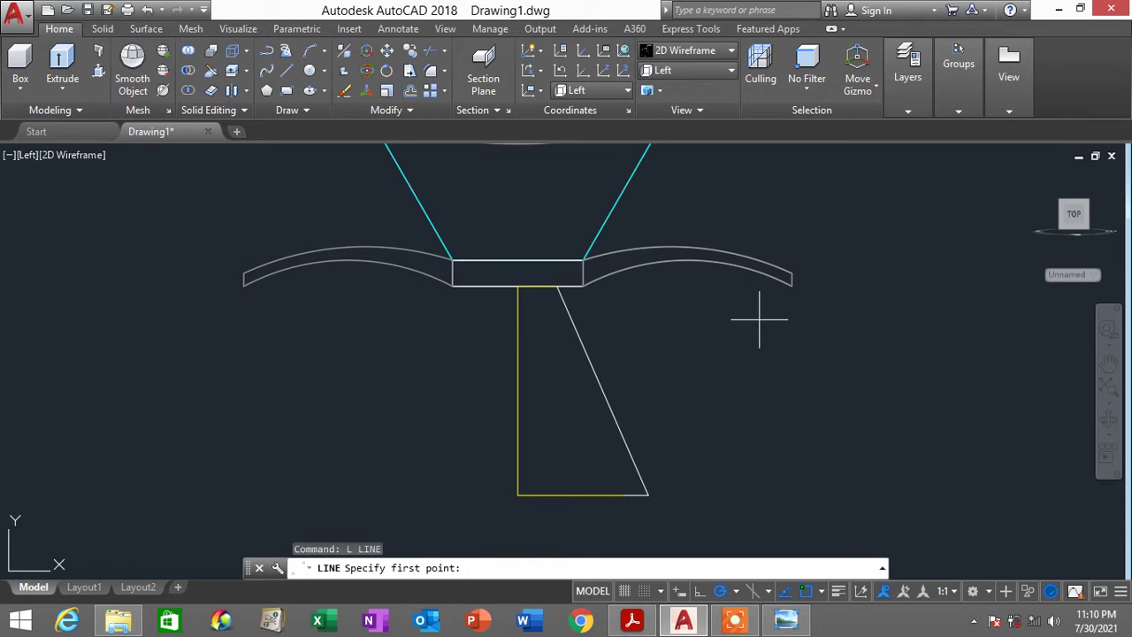
click(623, 495)
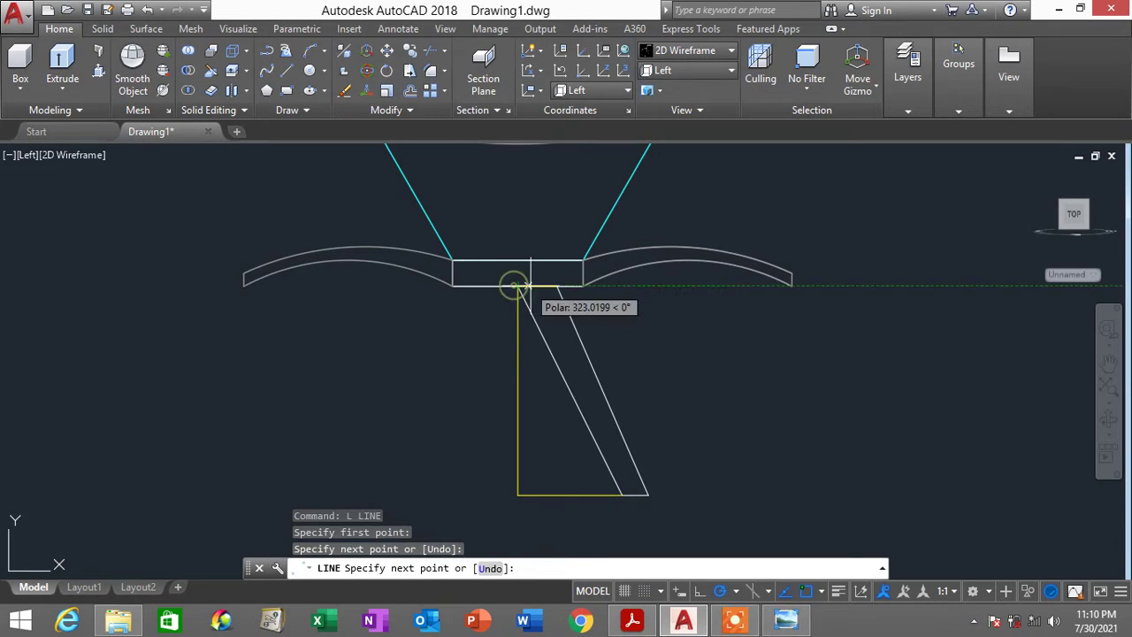
click(557, 285)
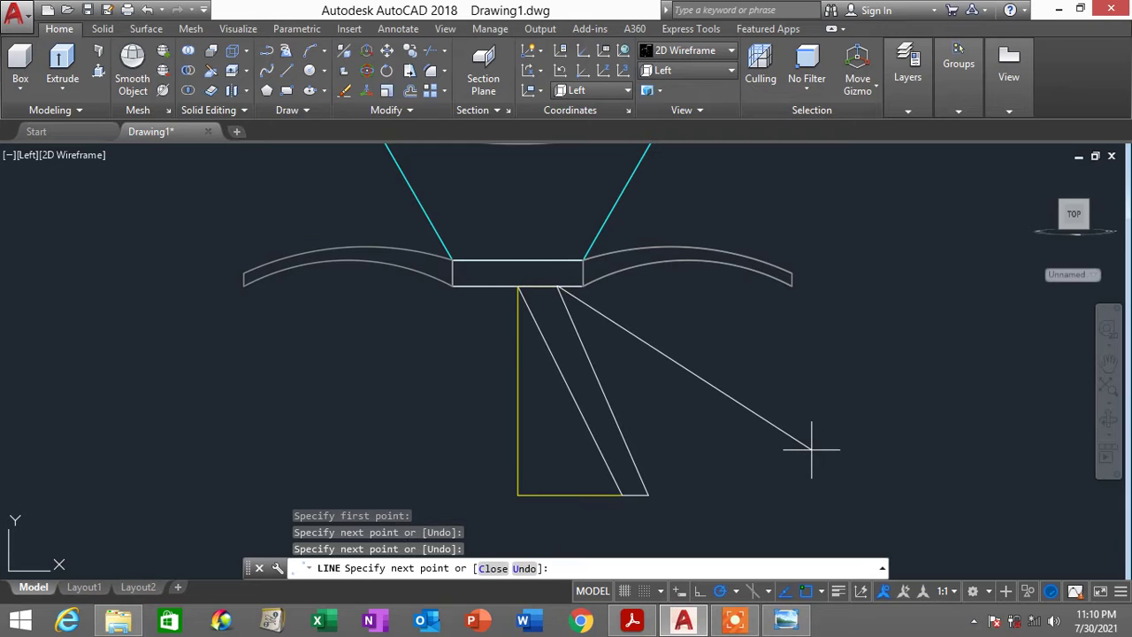
key(Return)
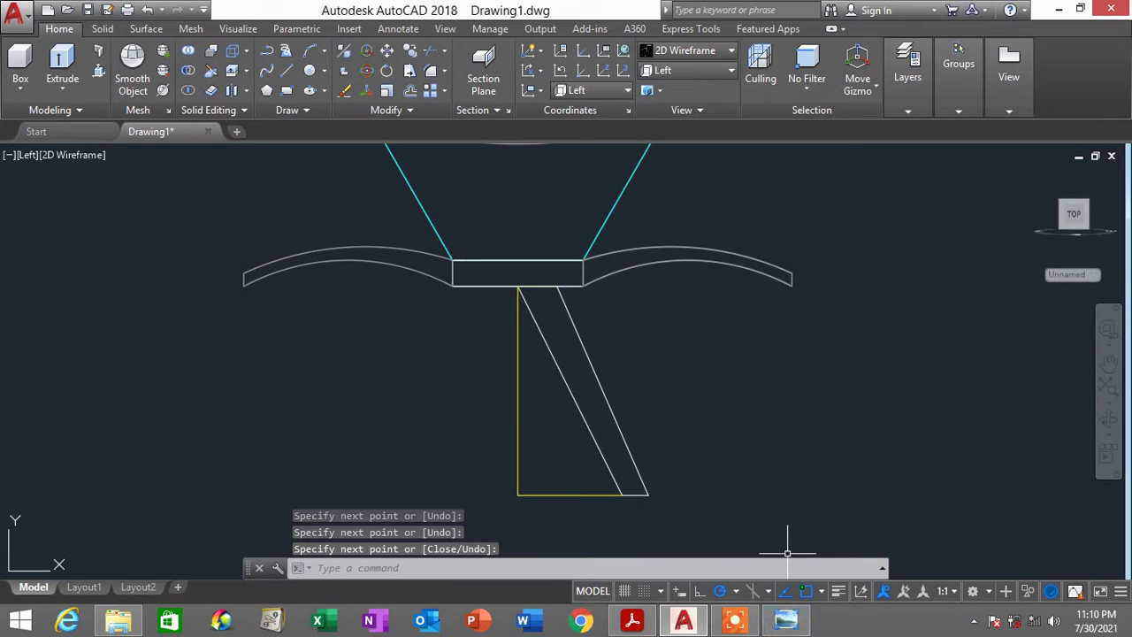
click(785, 623)
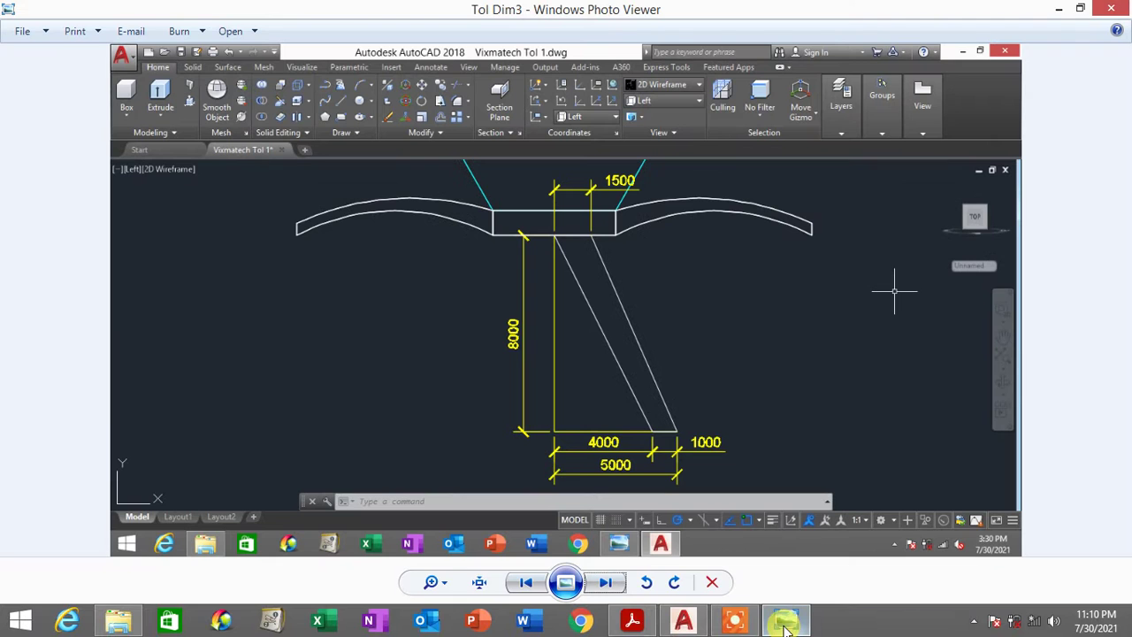
Review the Tol Dim4 and Tol Dim5 references, step back to Tol Dim3, and return to AutoCAD
click(609, 582)
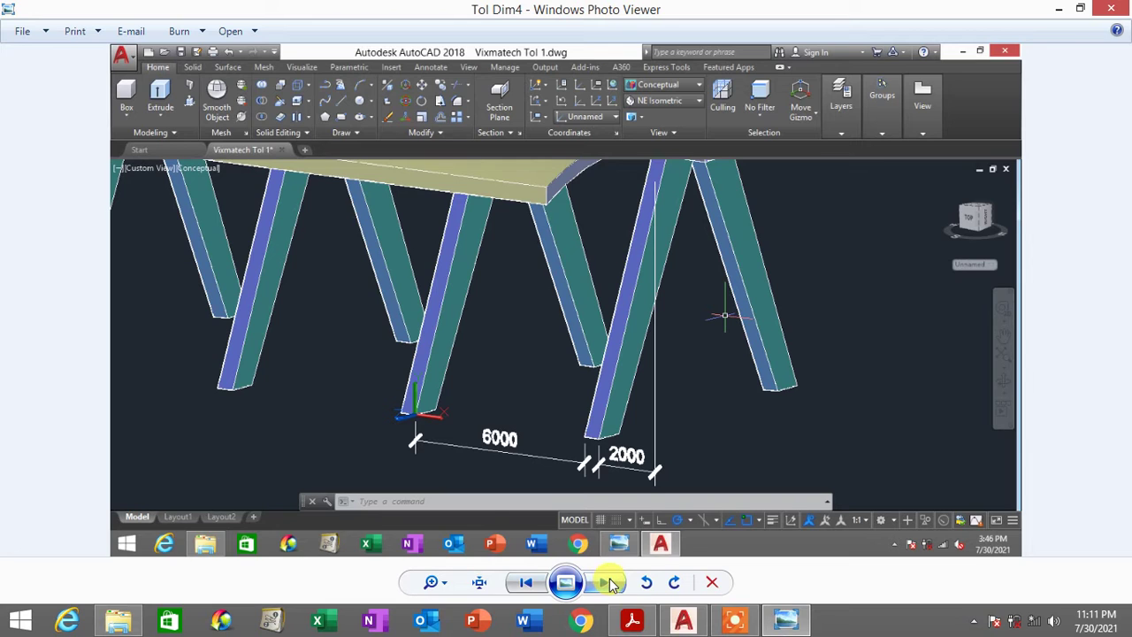
click(610, 584)
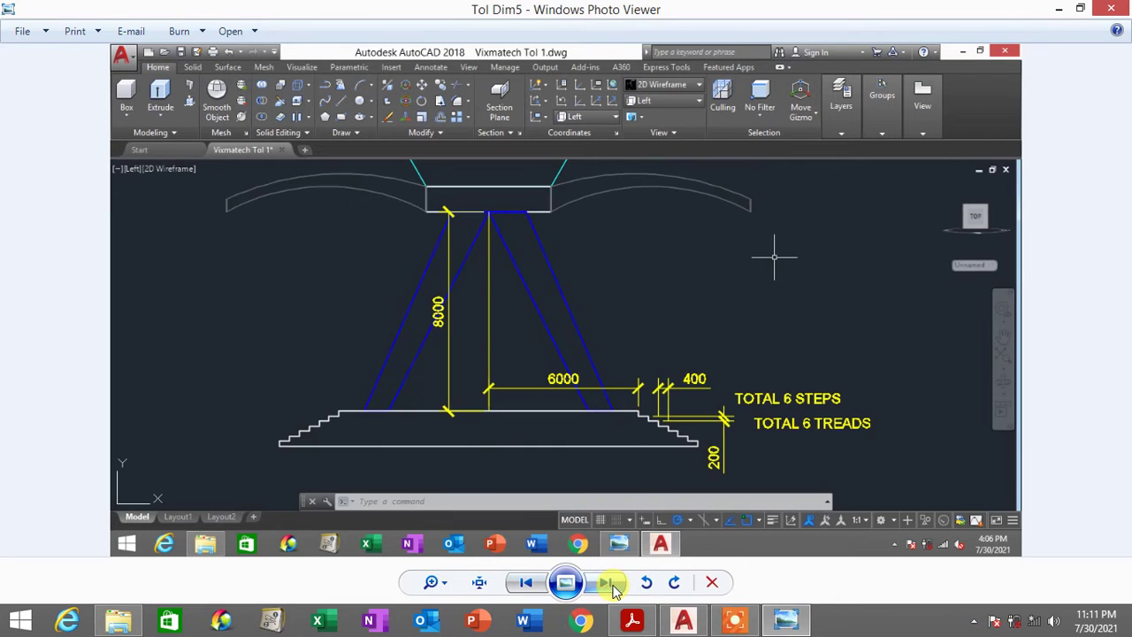
click(526, 586)
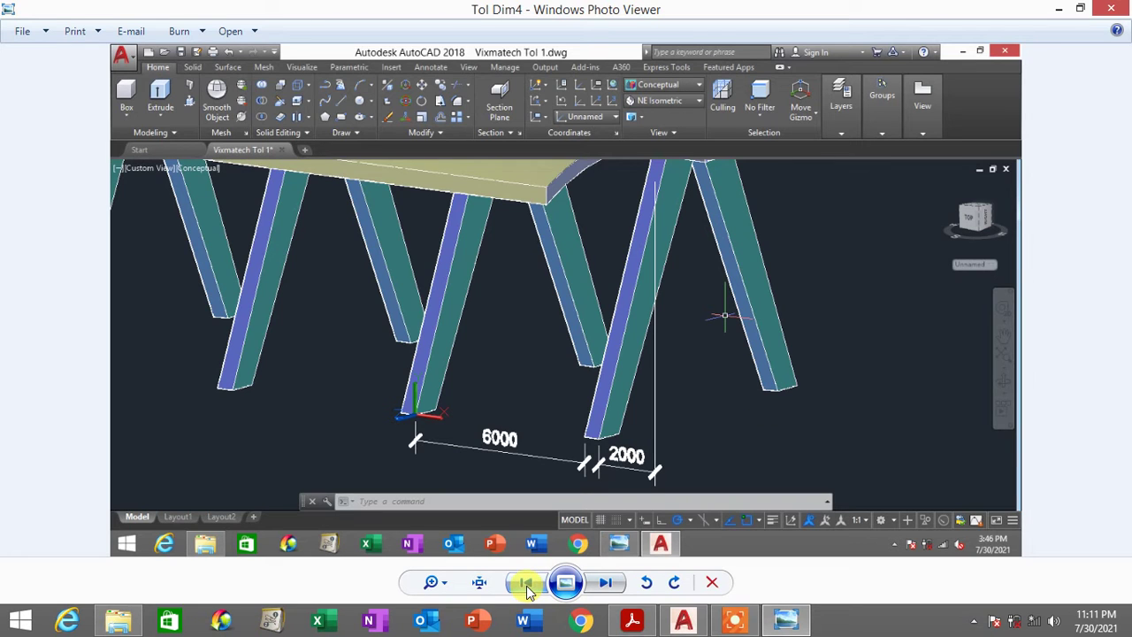
click(527, 586)
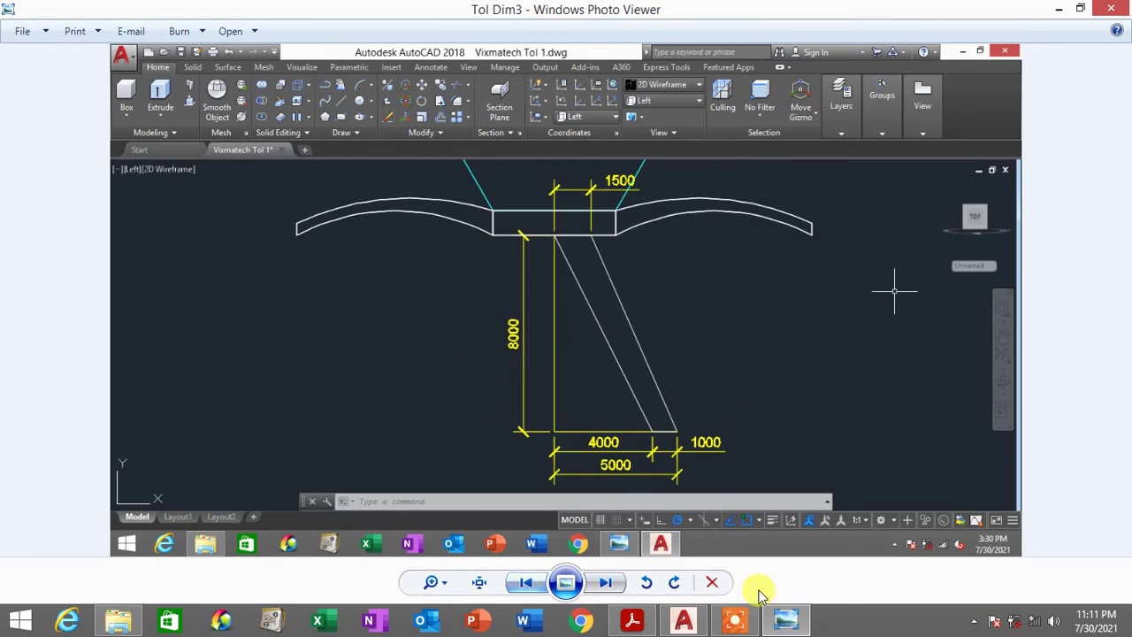
click(683, 619)
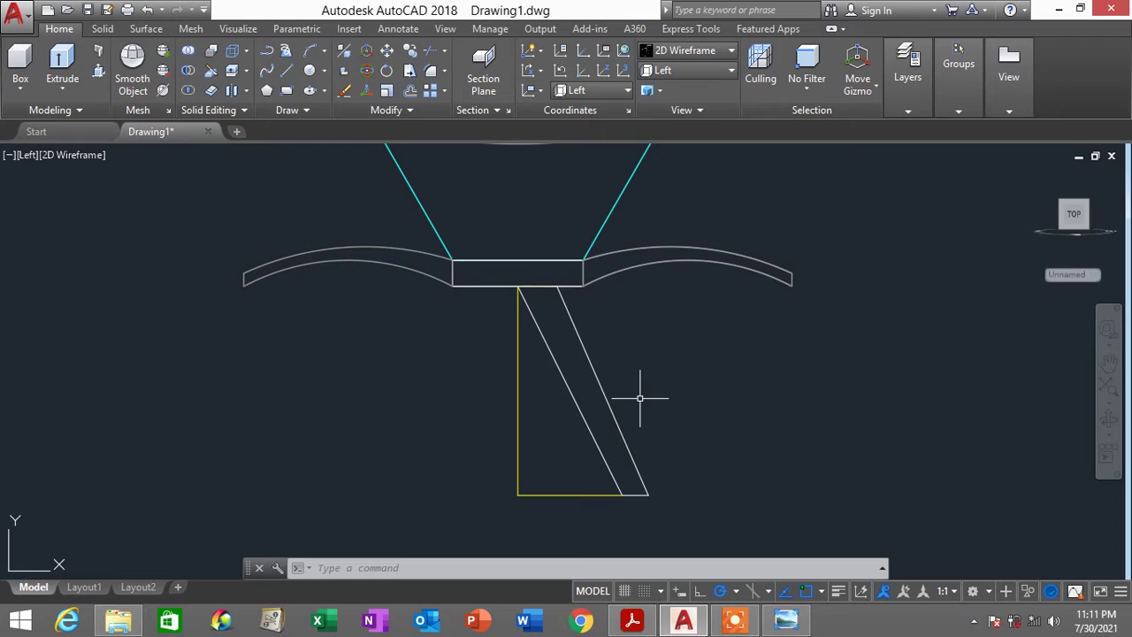
Switch from Top to the SE Isometric view and zoom in on the column
click(681, 71)
click(686, 92)
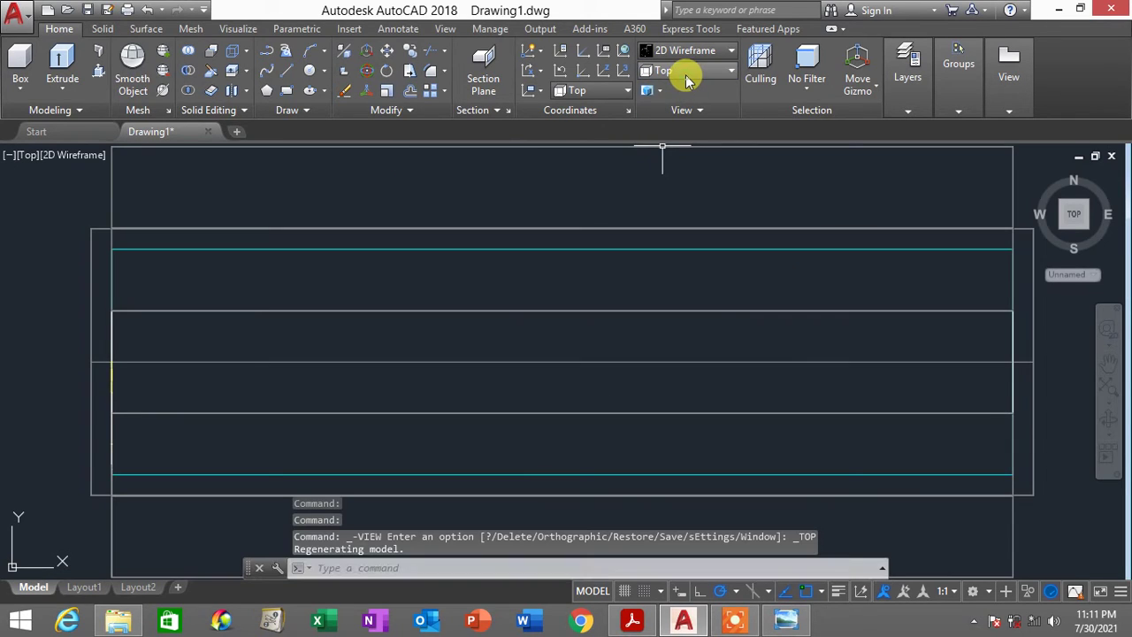
click(690, 72)
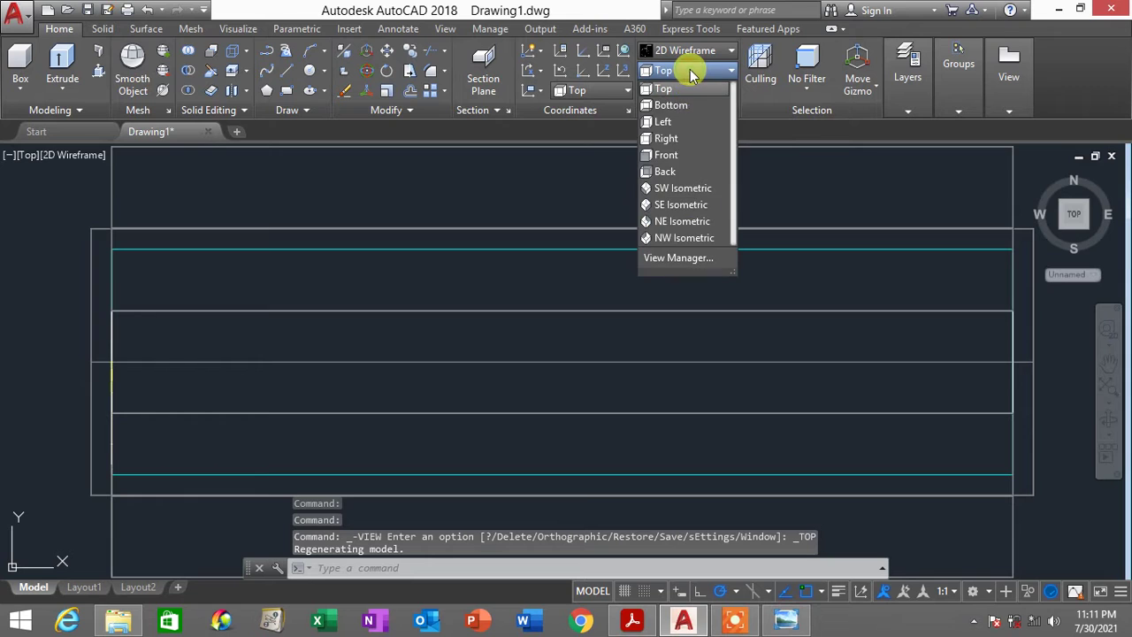
click(682, 205)
scroll(390, 329, up, 2)
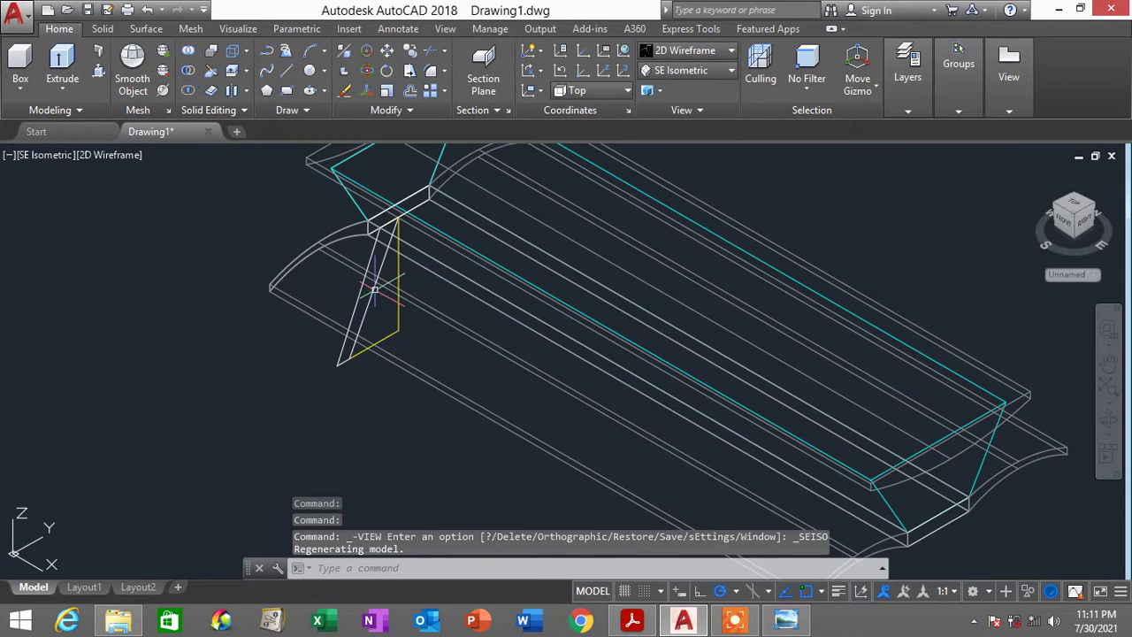
scroll(378, 270, up, 2)
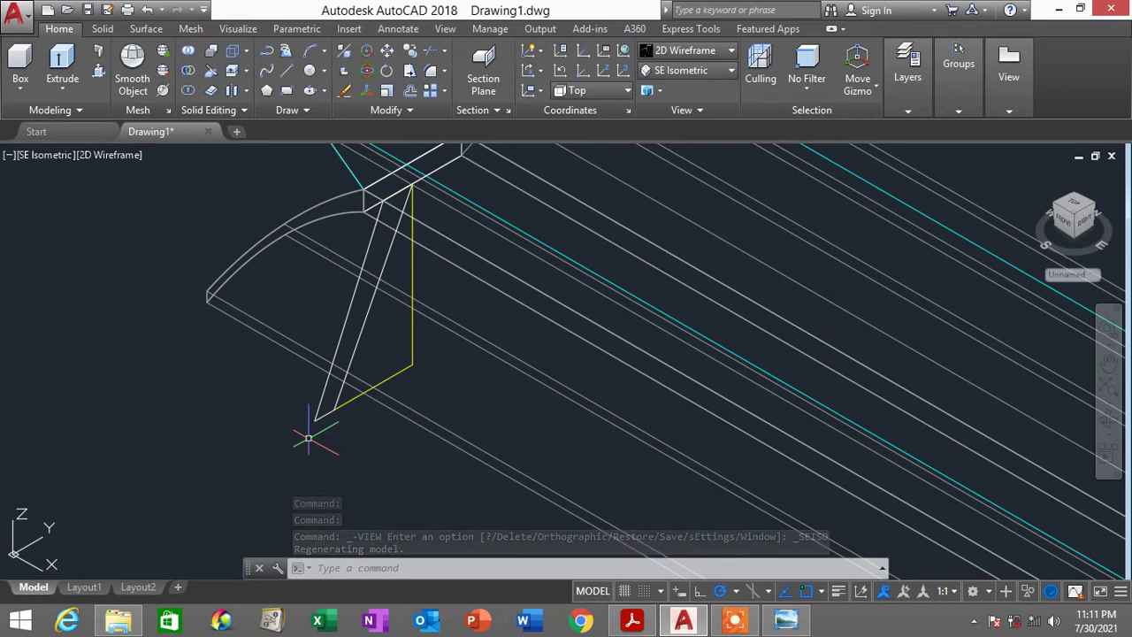
Define a UCS with origin at the column's bottom corner, X along the base, Y up the column
text(ucs)
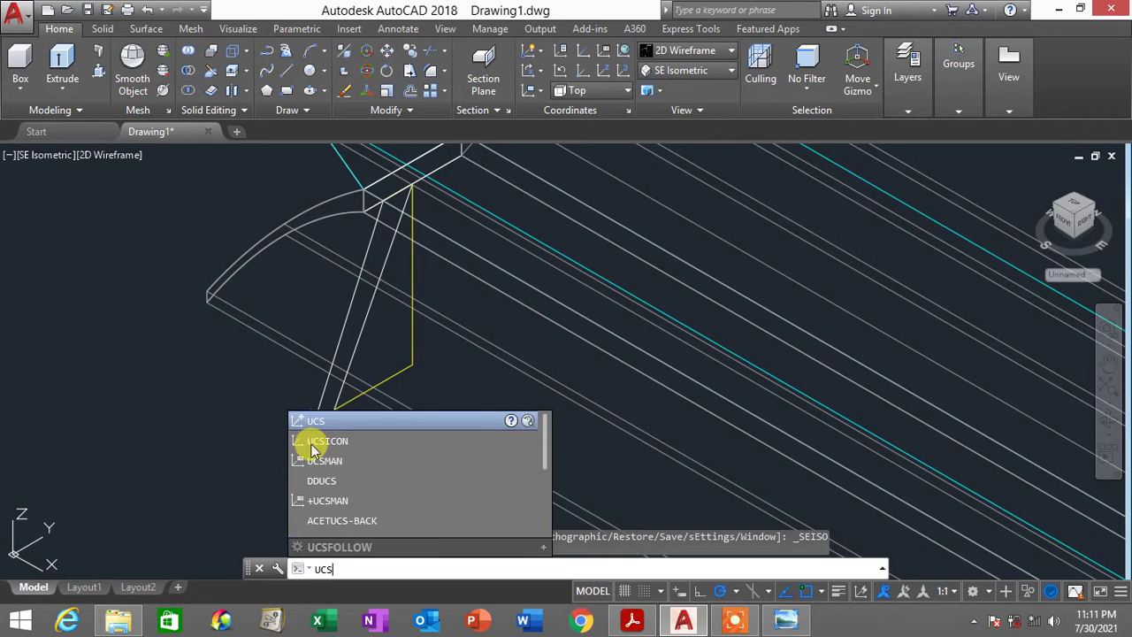
key(Return)
click(323, 415)
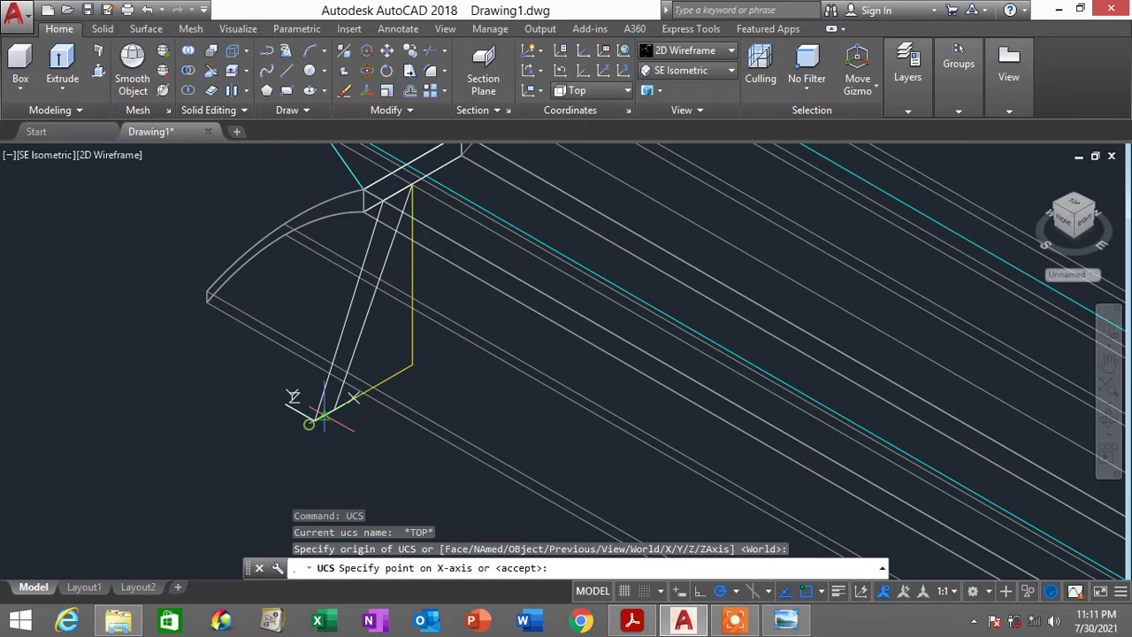
click(412, 362)
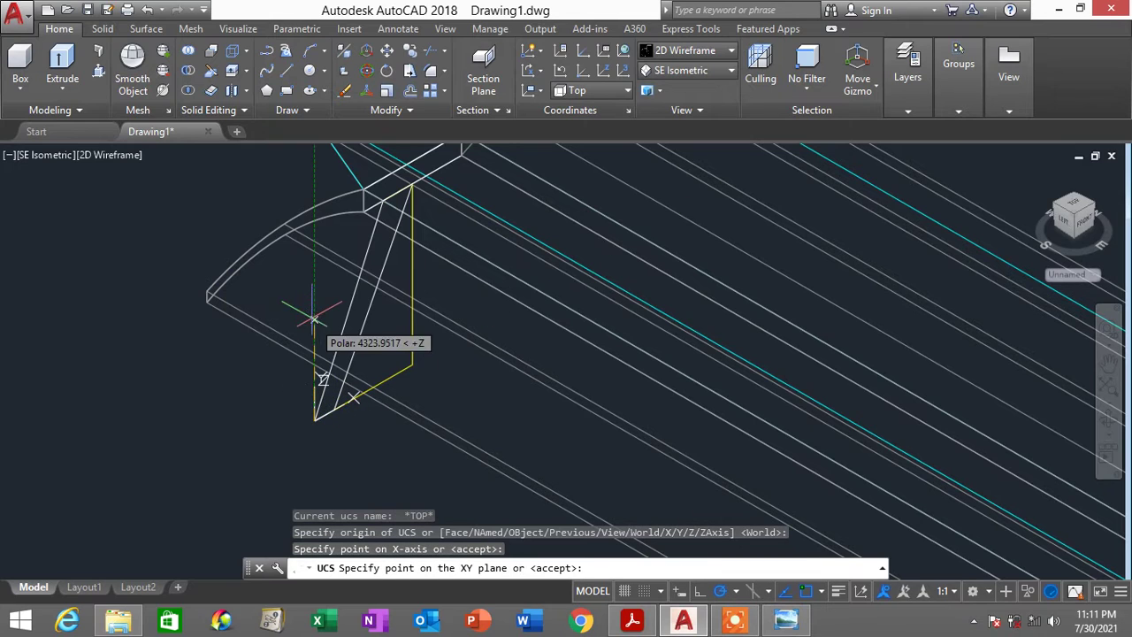
click(306, 311)
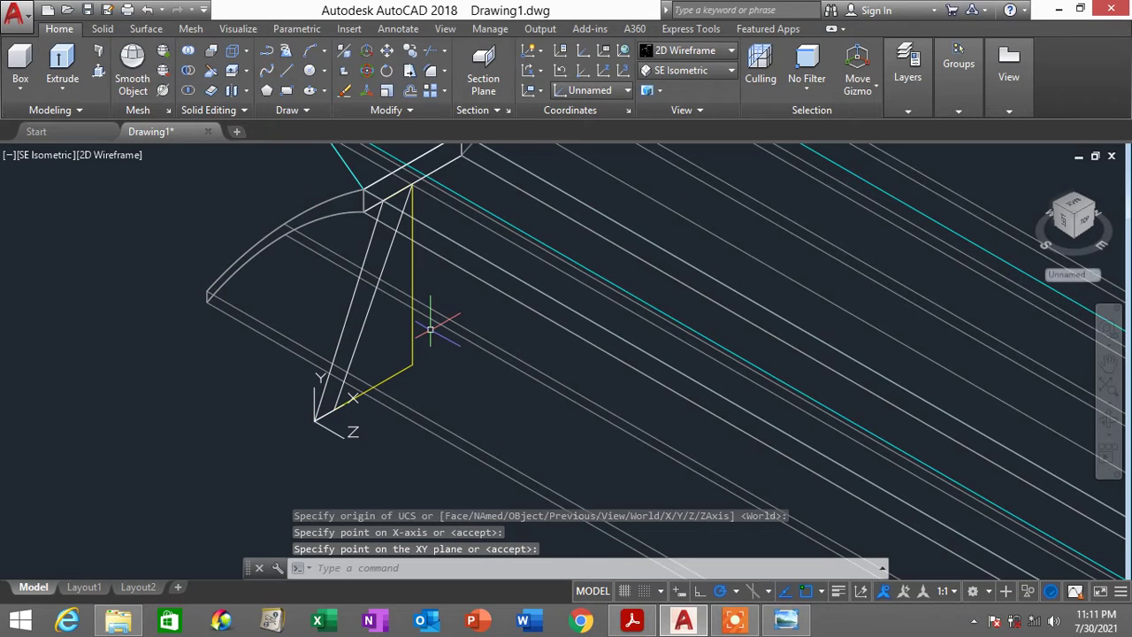
shift+middle_drag(433, 329, 412, 251)
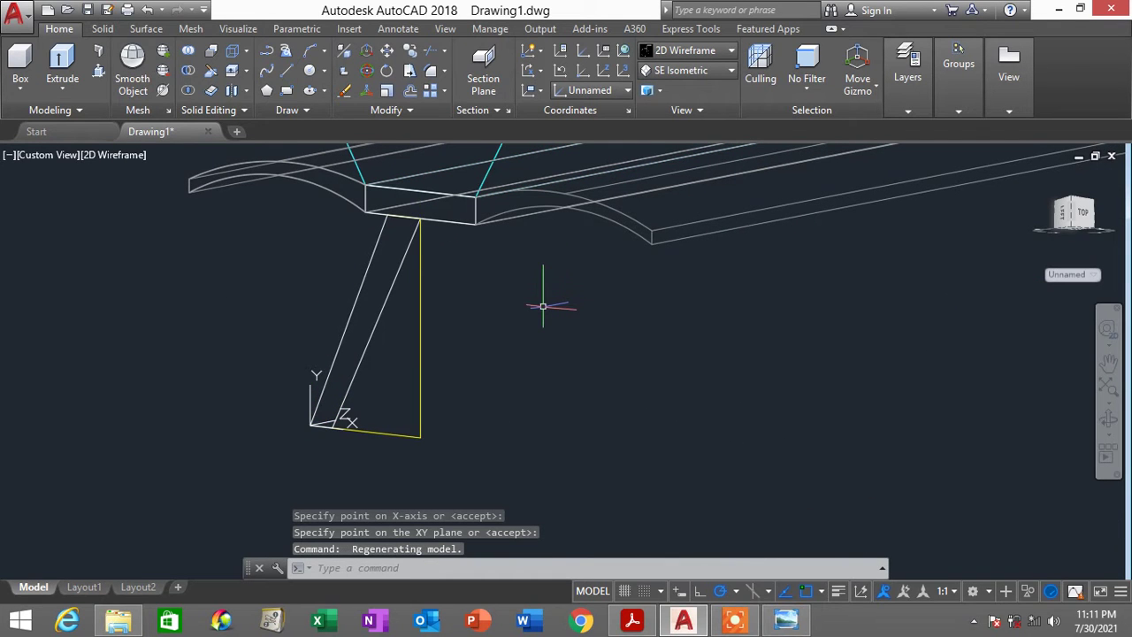
text(PRESSPULL)
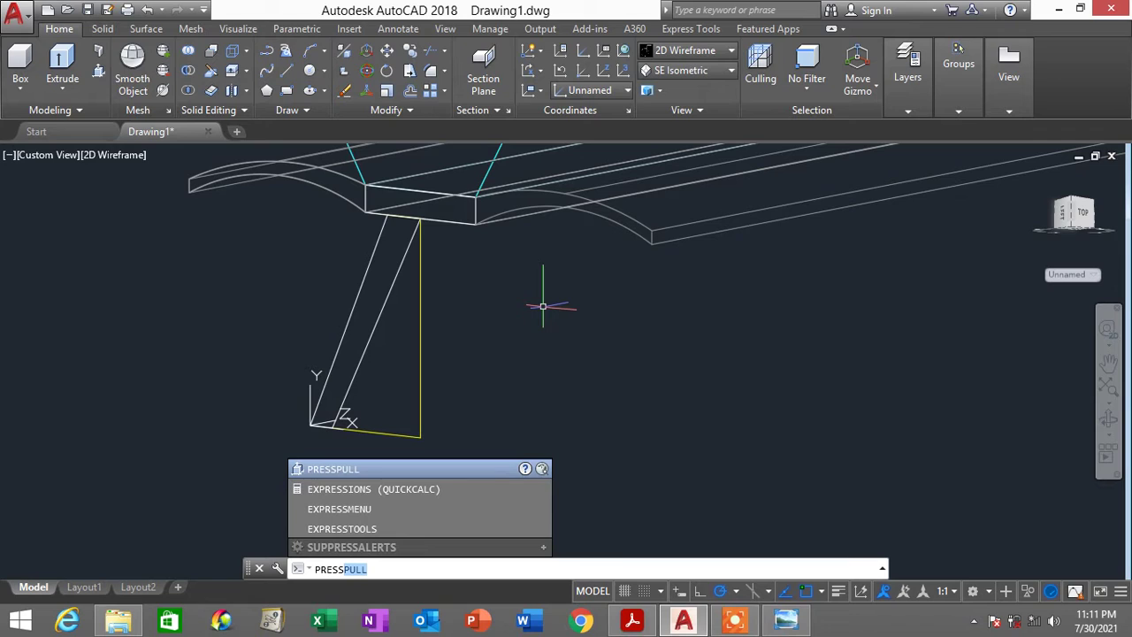
Presspull the slanted column band 500 units into a solid, then orbit to view it from below
key(Return)
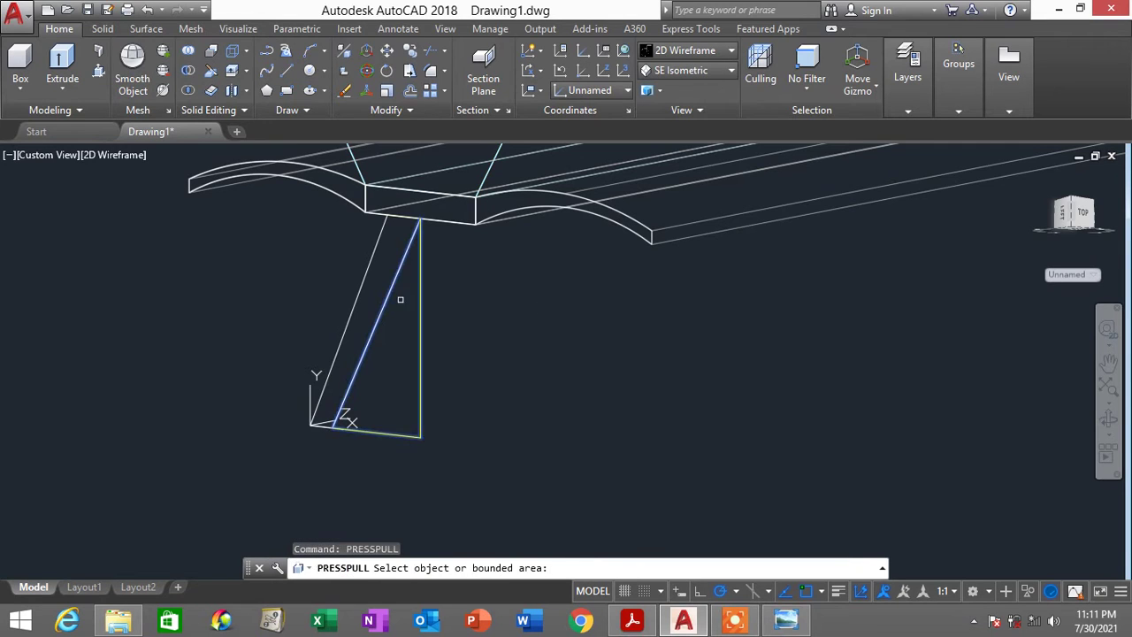
click(381, 284)
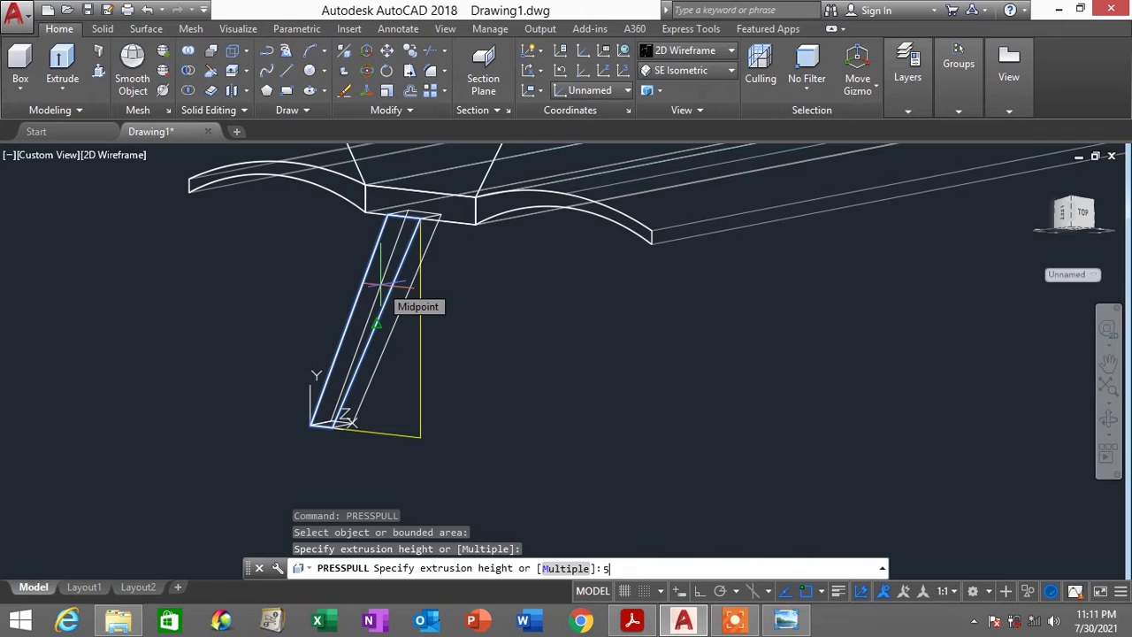
key(Return)
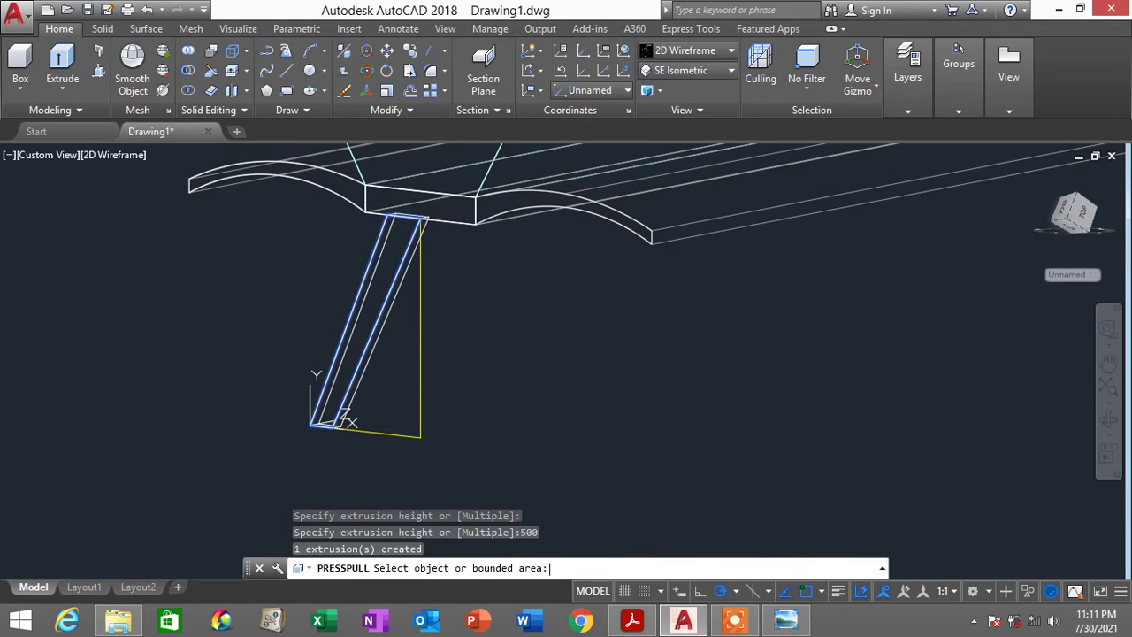
key(Return)
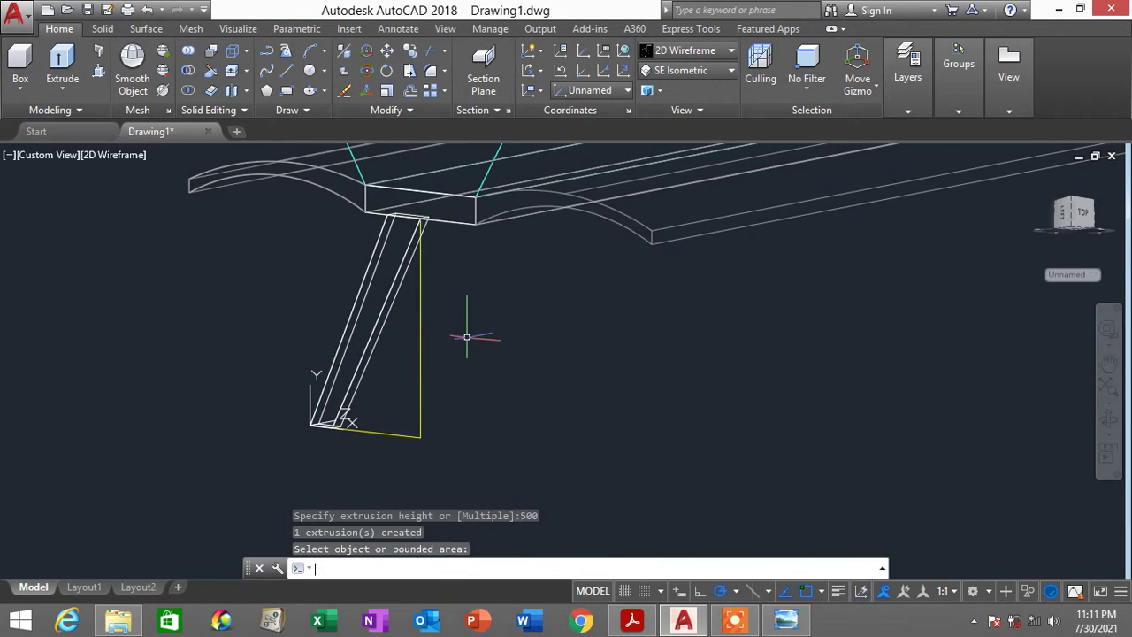
shift+middle_drag(467, 332, 725, 397)
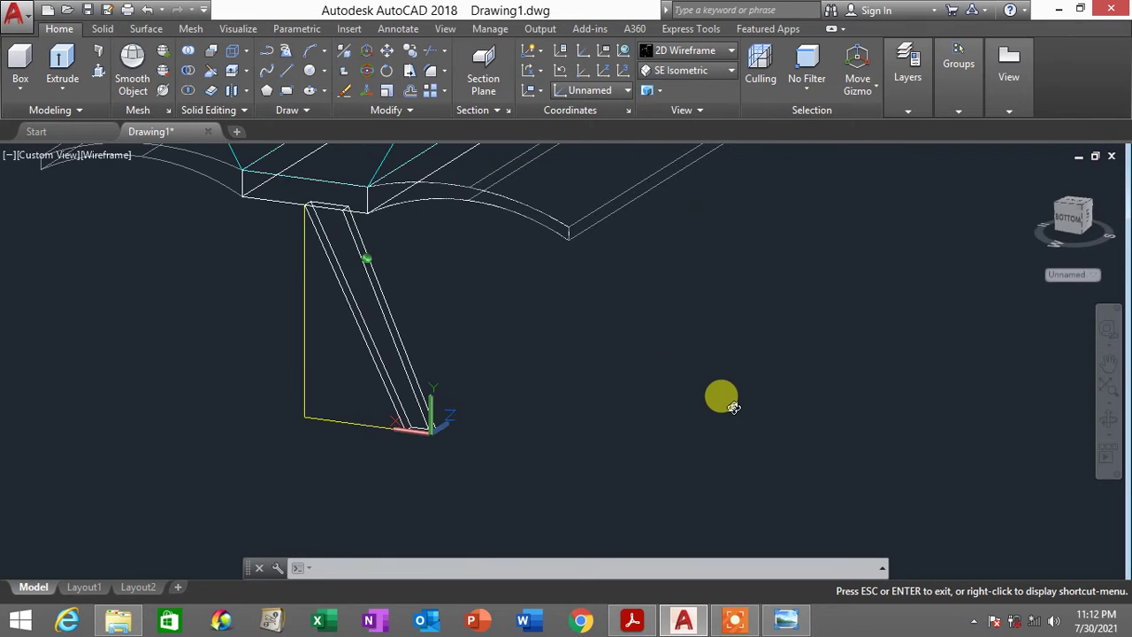
Shade the canopy and column in the Conceptual visual style, pan the model right, and bring up the reference images
click(685, 51)
click(743, 84)
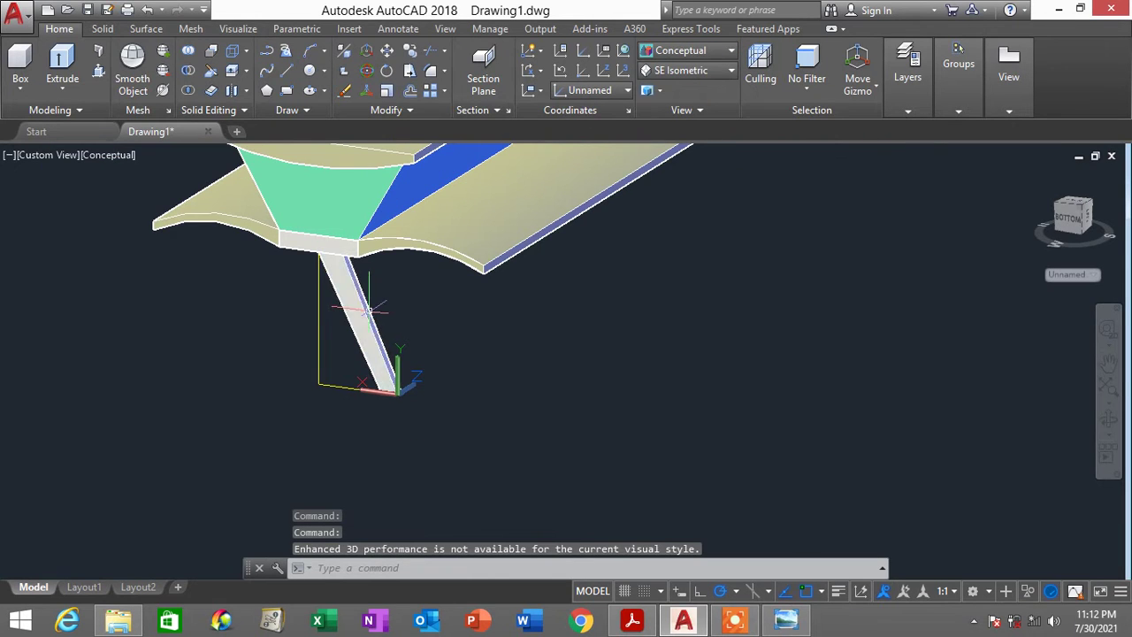
middle_drag(425, 310, 678, 293)
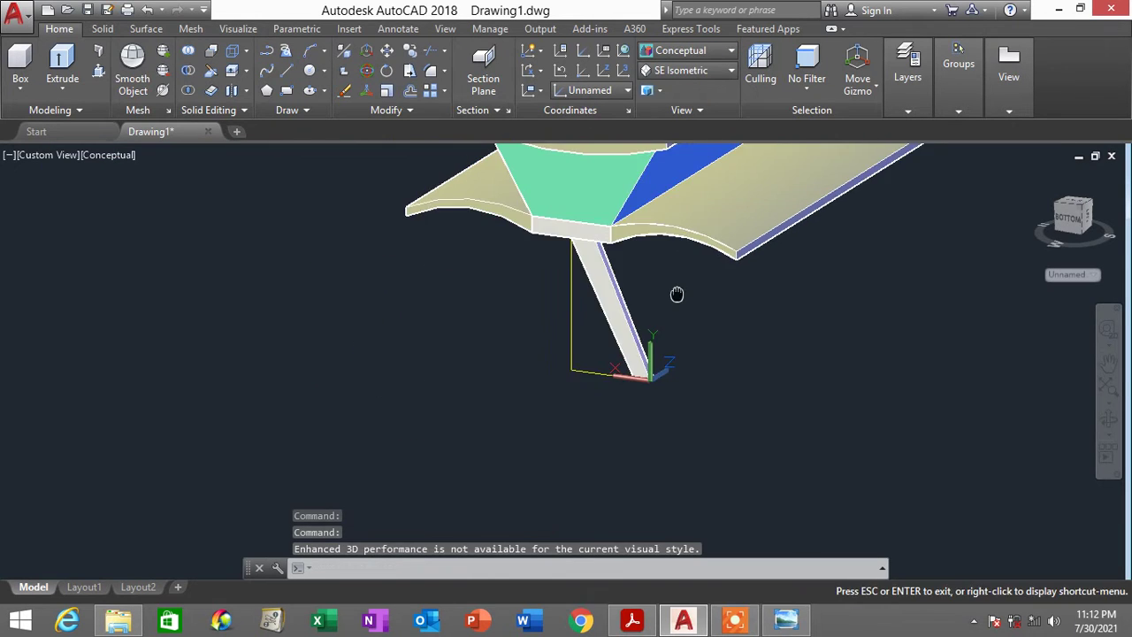
click(784, 622)
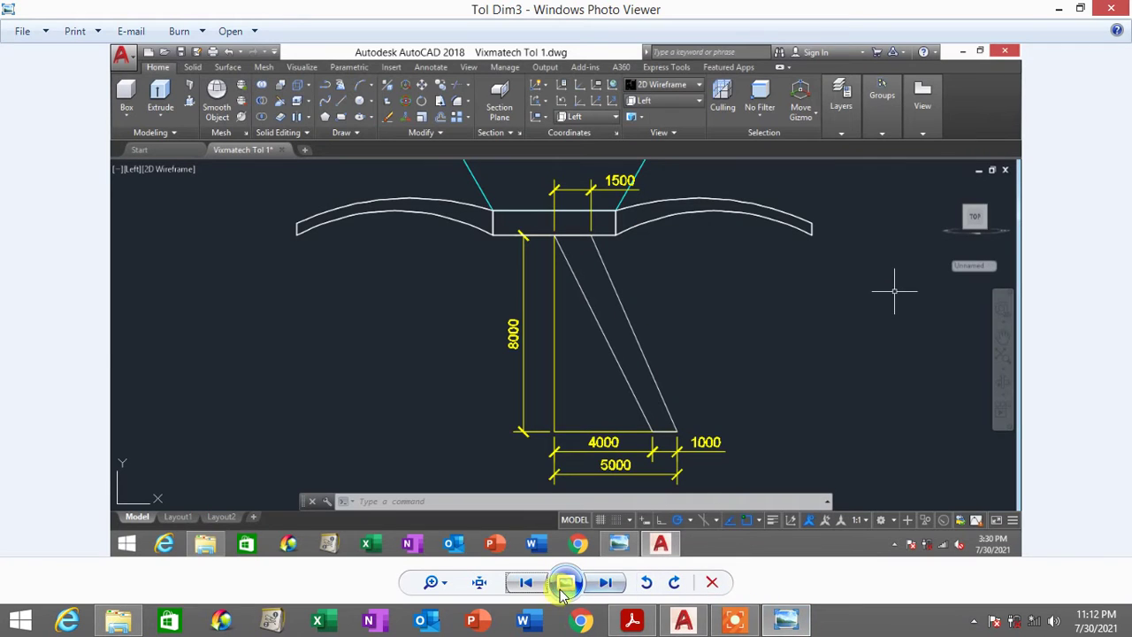
Flip between the finished canopy PDF and the reference image, then return to the AutoCAD drawing
click(633, 623)
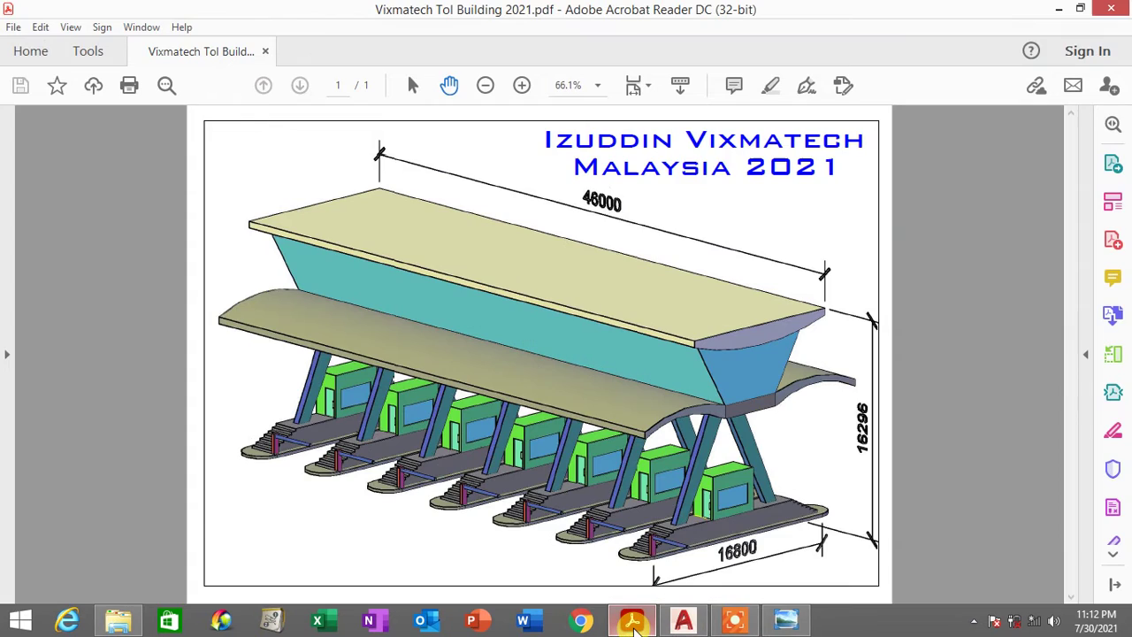
click(634, 623)
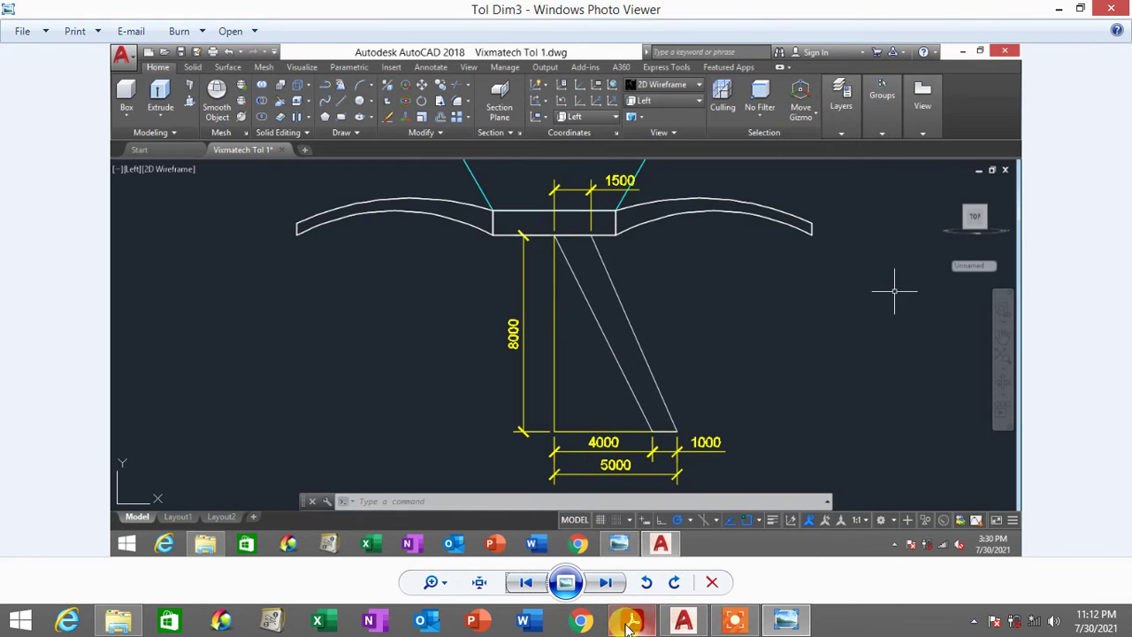
click(633, 622)
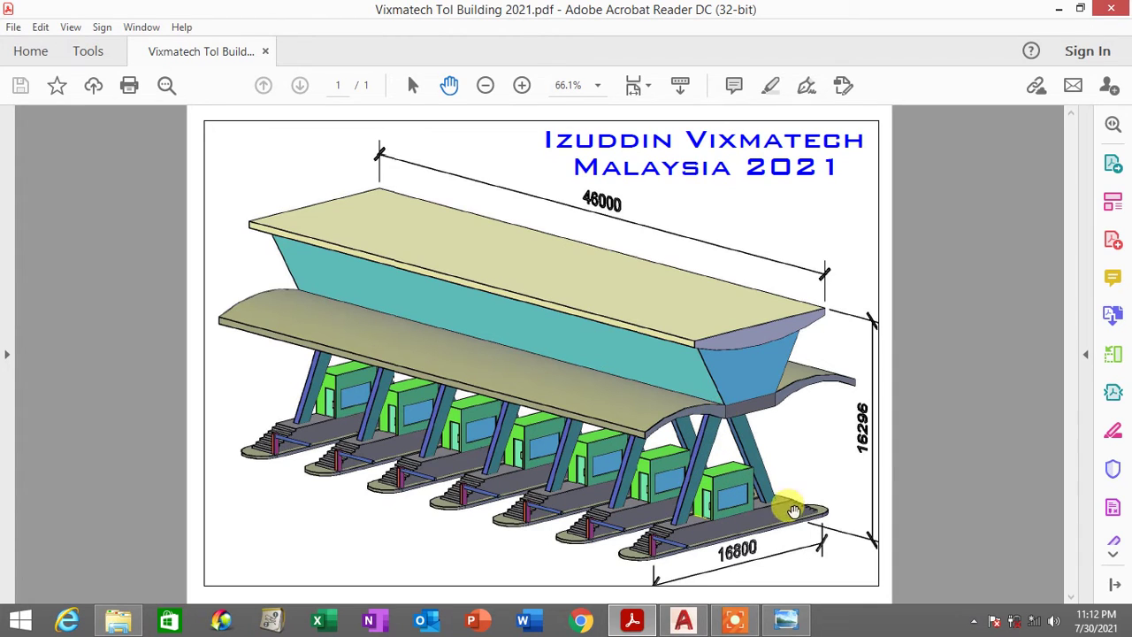
click(684, 621)
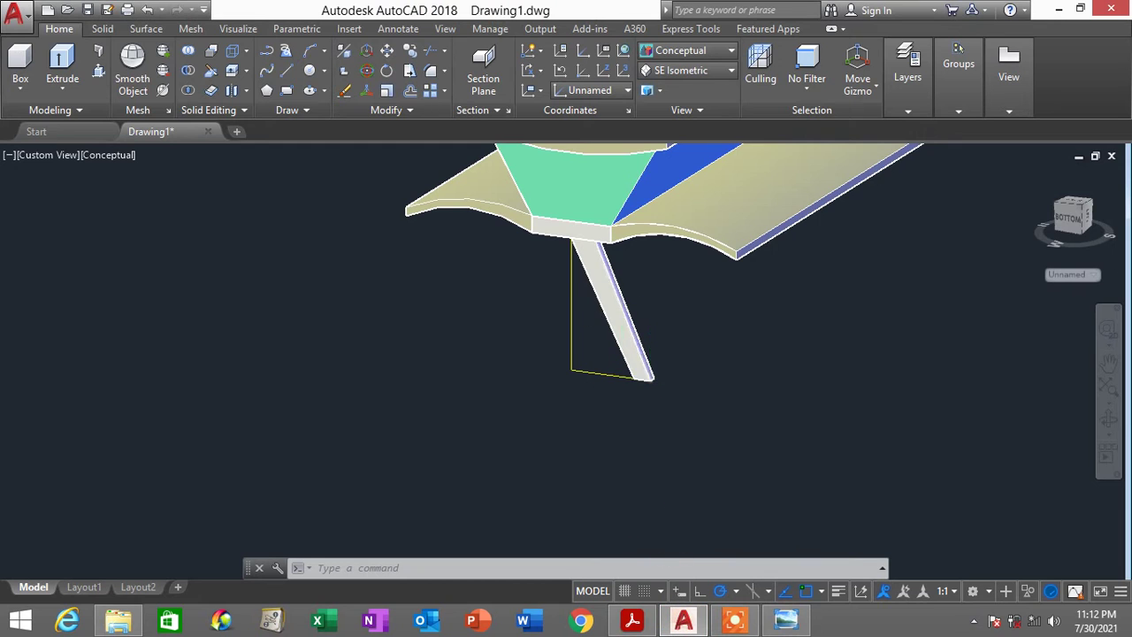
Select the slanted column solid and open its Properties palette
scroll(633, 390, up, 1)
click(652, 391)
right_click(825, 402)
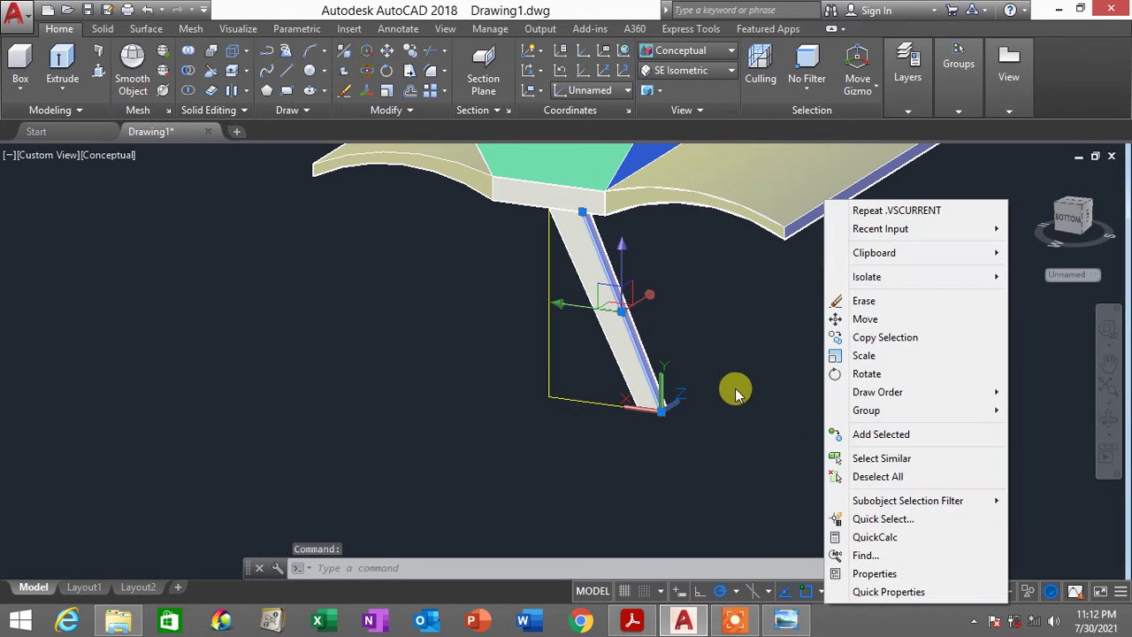
click(626, 340)
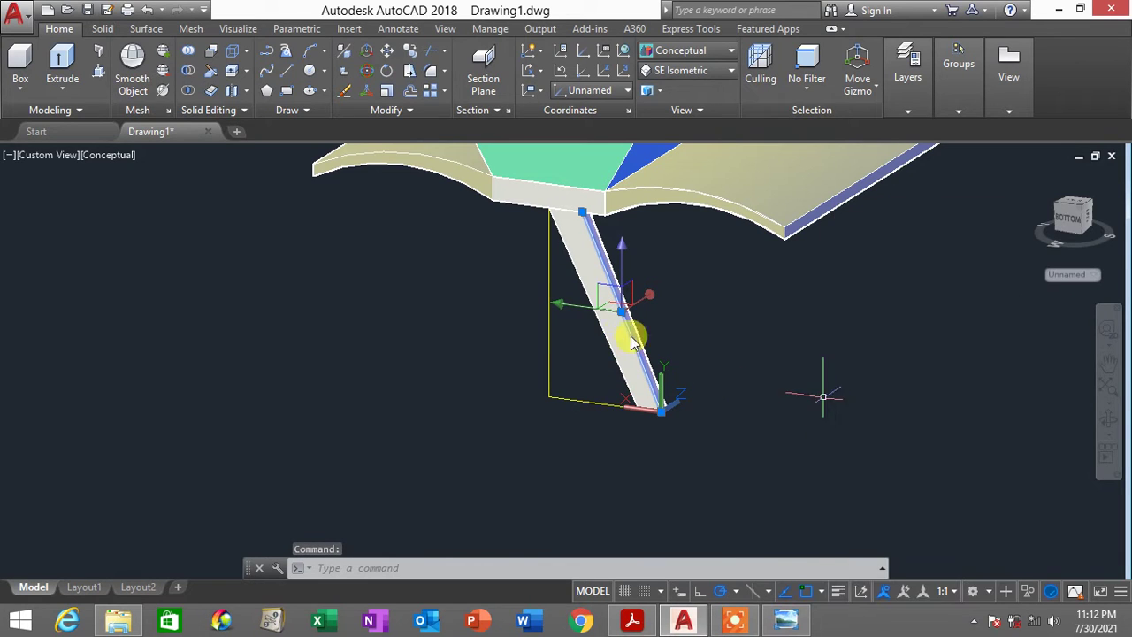
key(Escape)
click(619, 345)
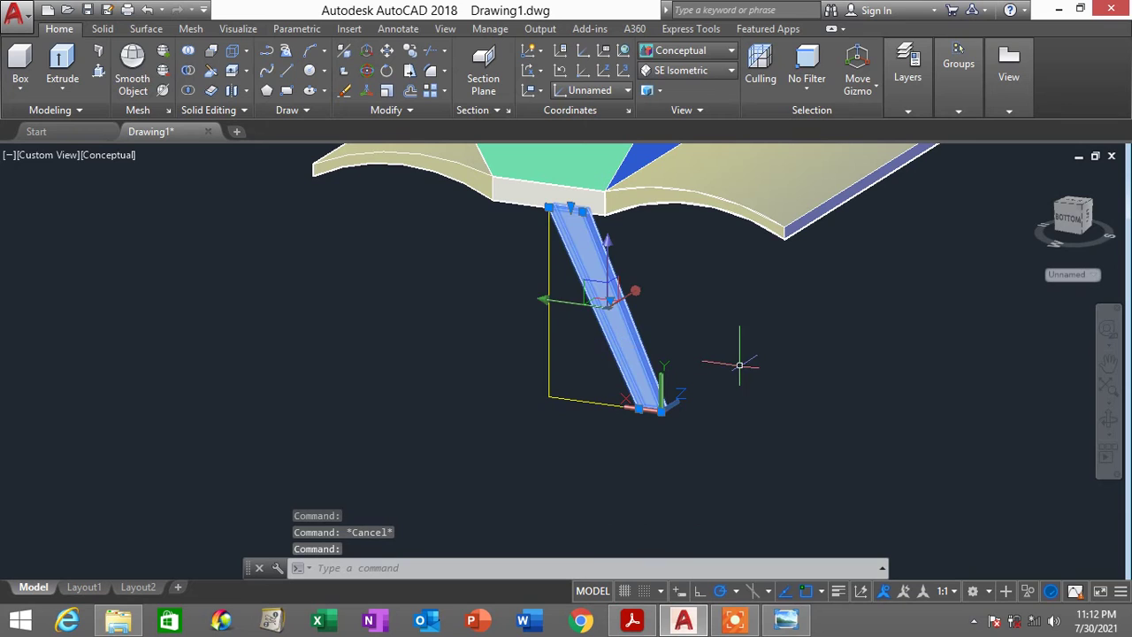
right_click(737, 364)
click(813, 573)
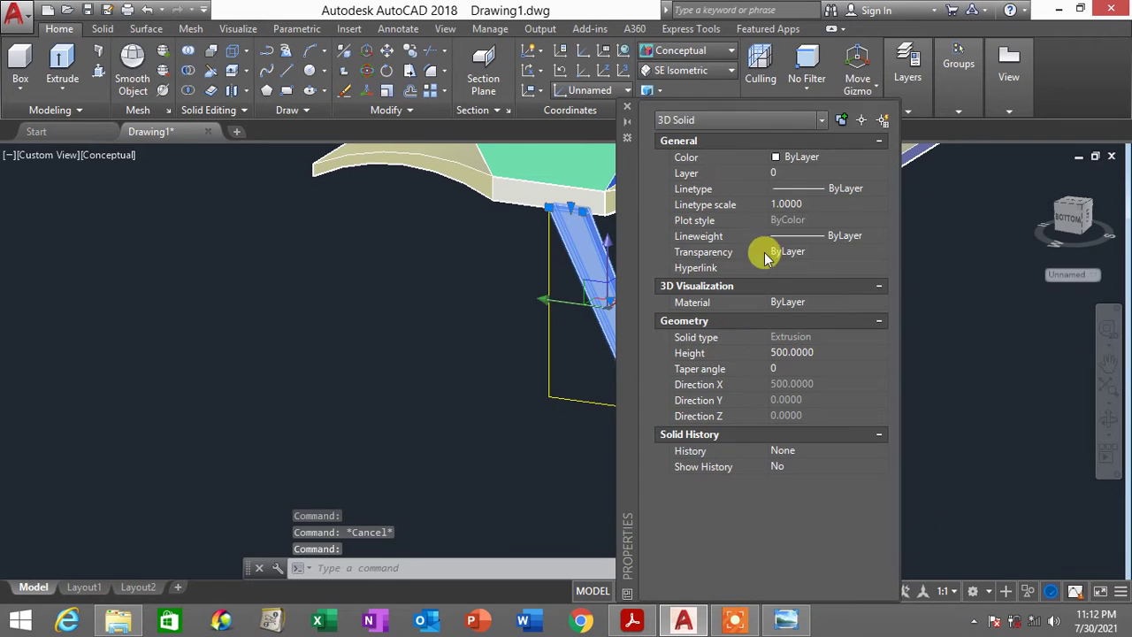
Set the column's colour to Blue and close the Properties palette
click(835, 158)
click(835, 159)
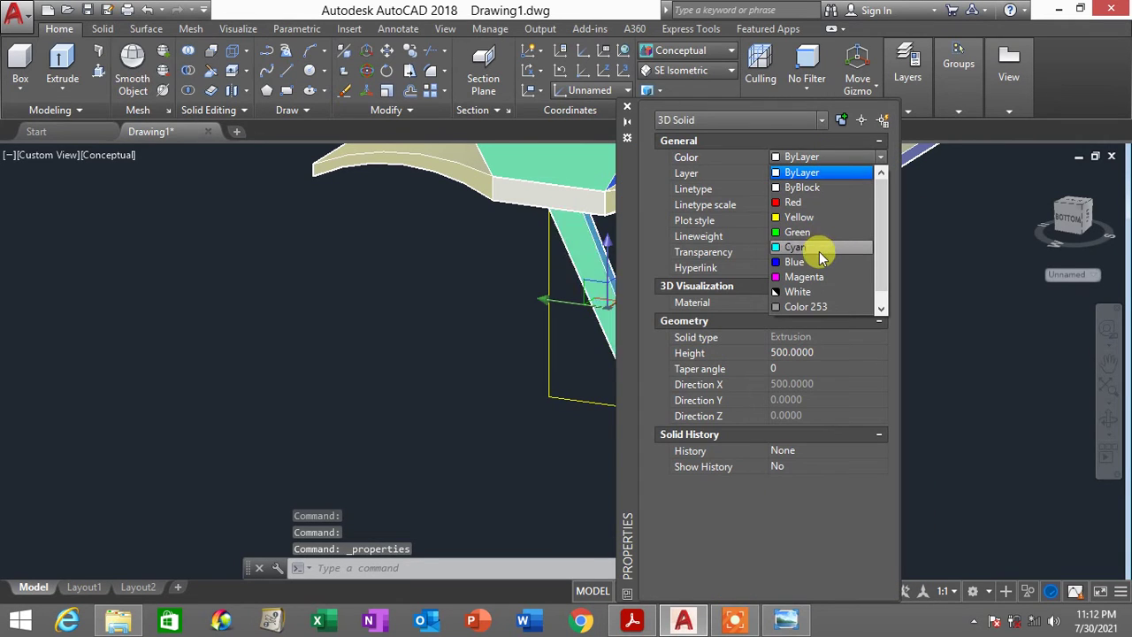
click(818, 263)
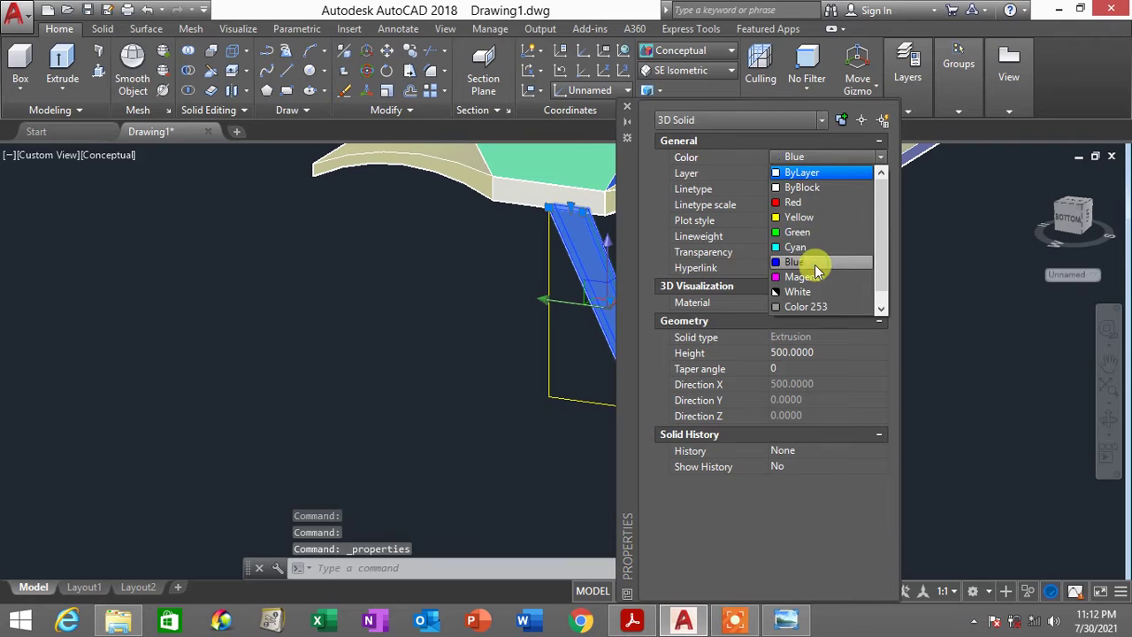
click(627, 107)
key(Escape)
key(Escape)
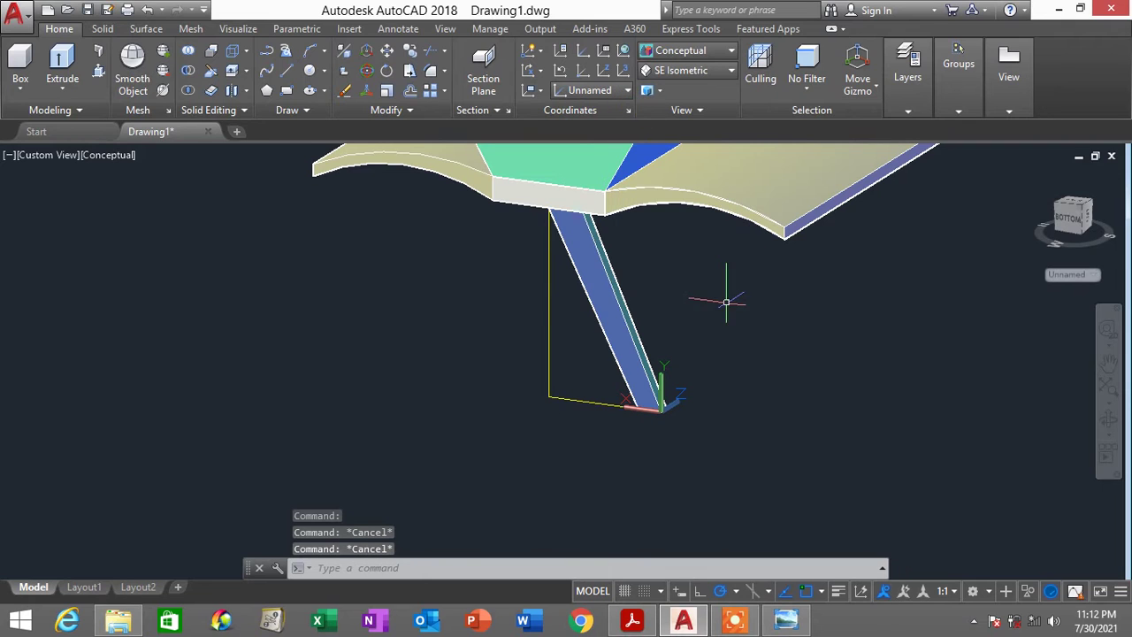
click(710, 70)
In the Left view, mirror the blue column about a vertical line through its top, keeping the original
click(681, 123)
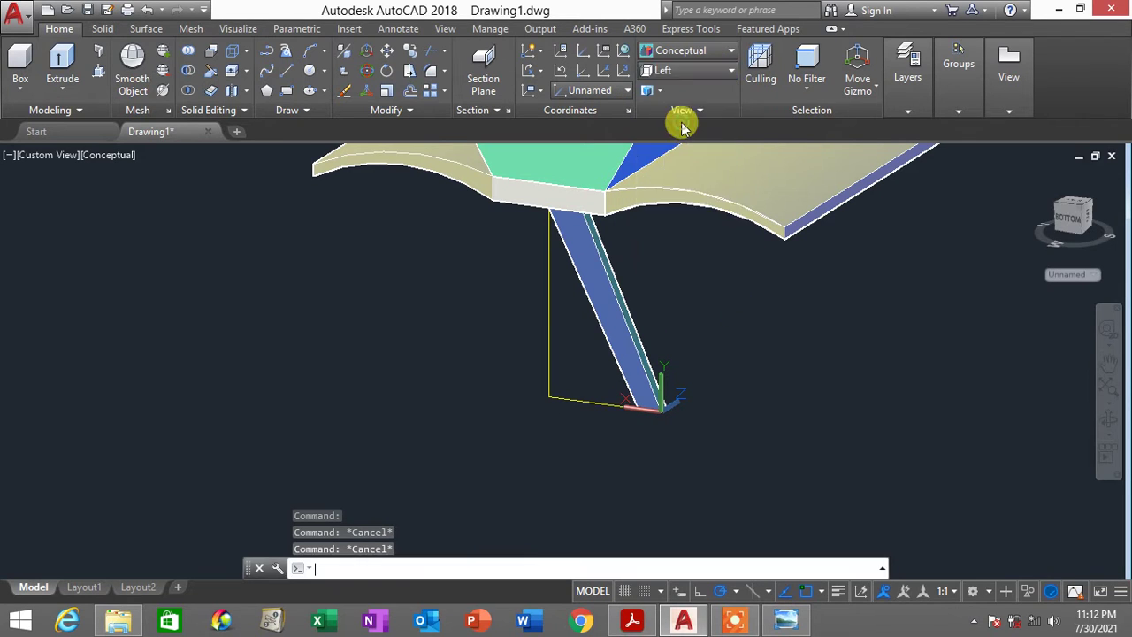
middle_drag(672, 363, 692, 253)
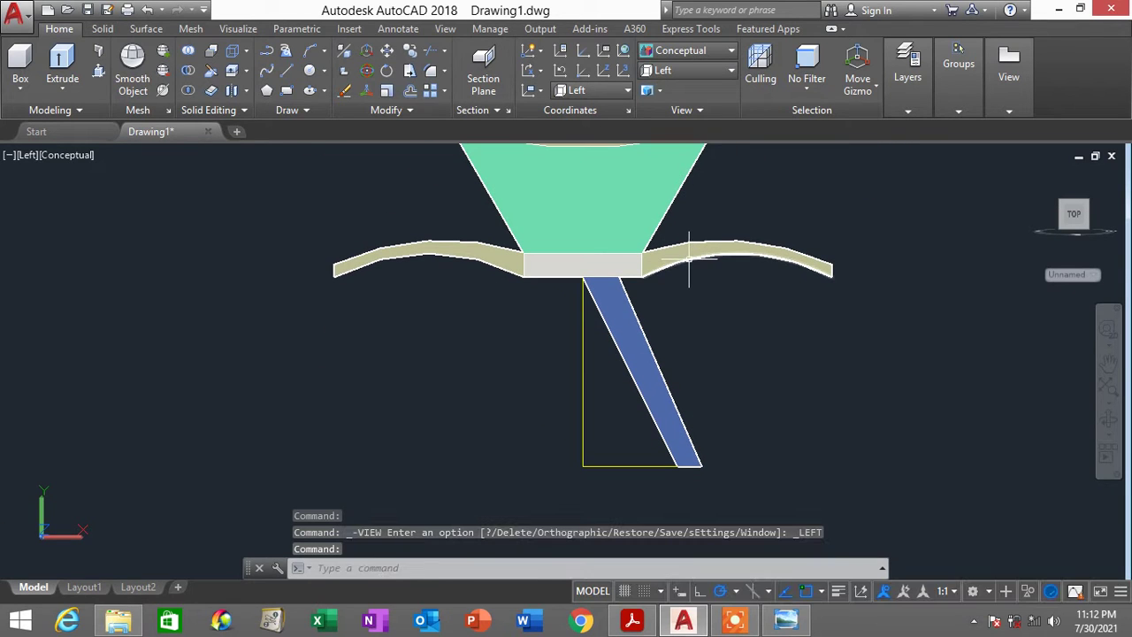
text(MI)
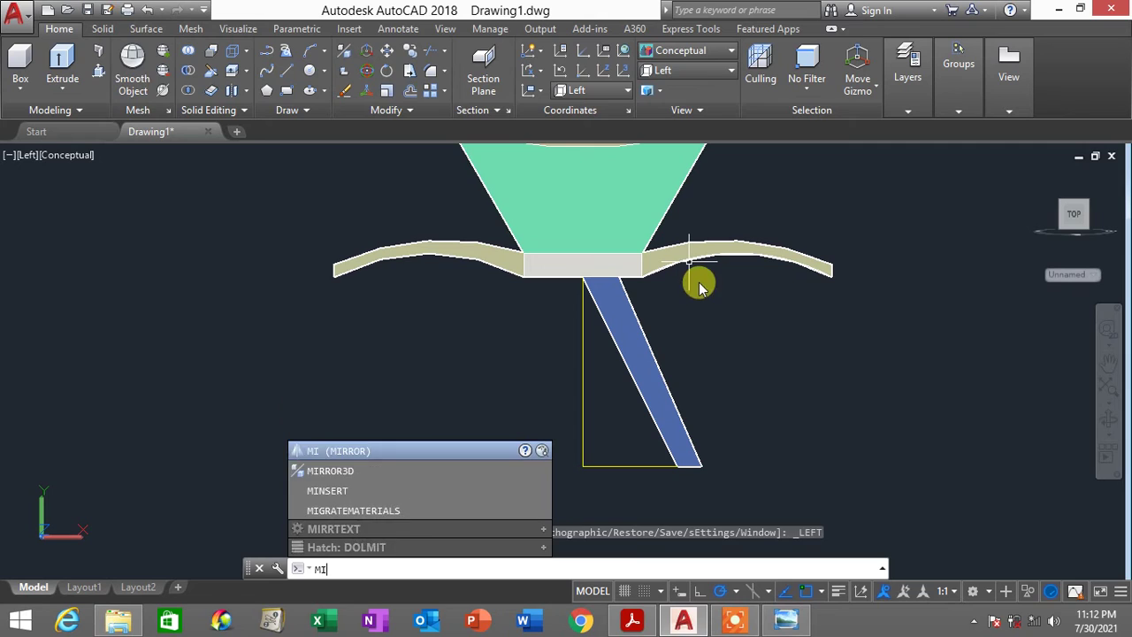
key(Return)
click(633, 356)
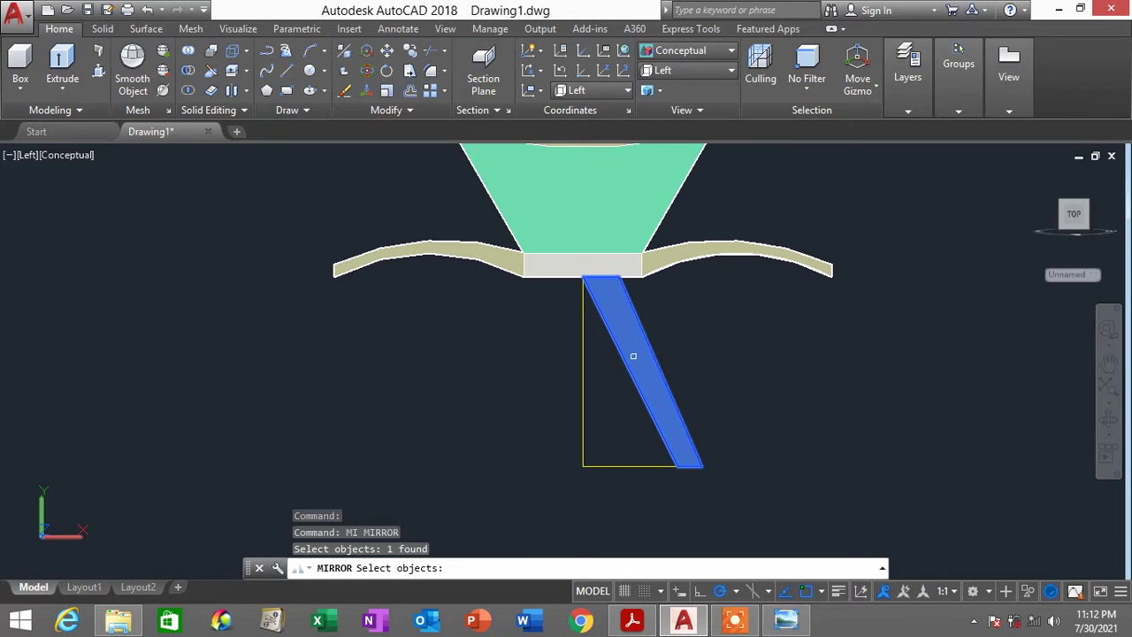
key(Return)
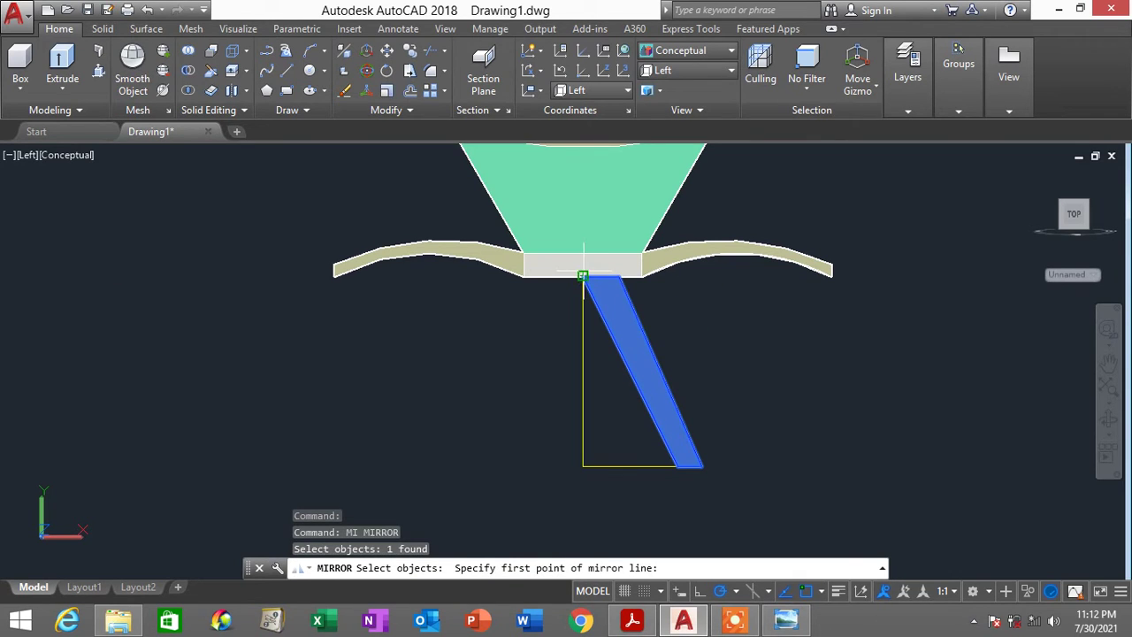
click(583, 276)
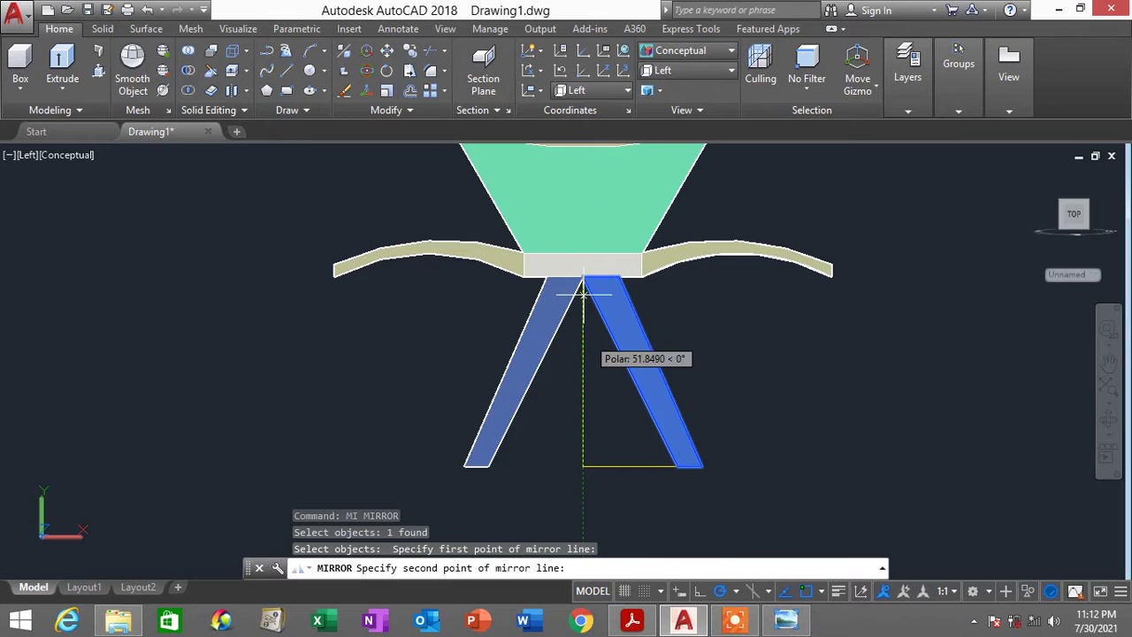
click(583, 466)
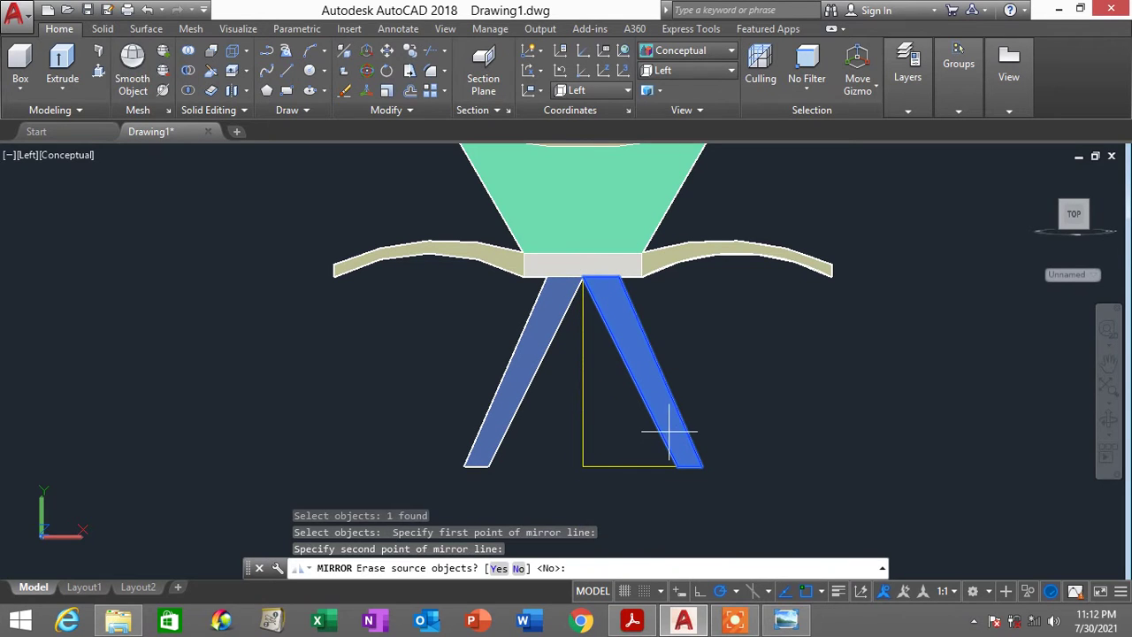
key(Return)
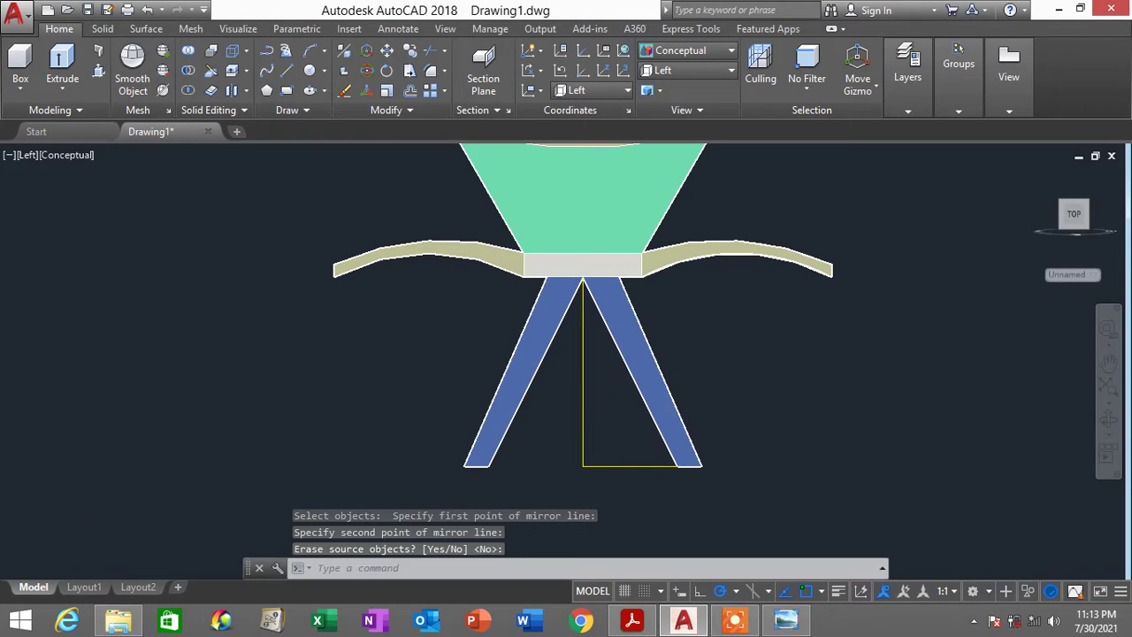
Switch to the SE Isometric view, adjust the framing, and bring up the reference PDF
scroll(694, 389, down, 3)
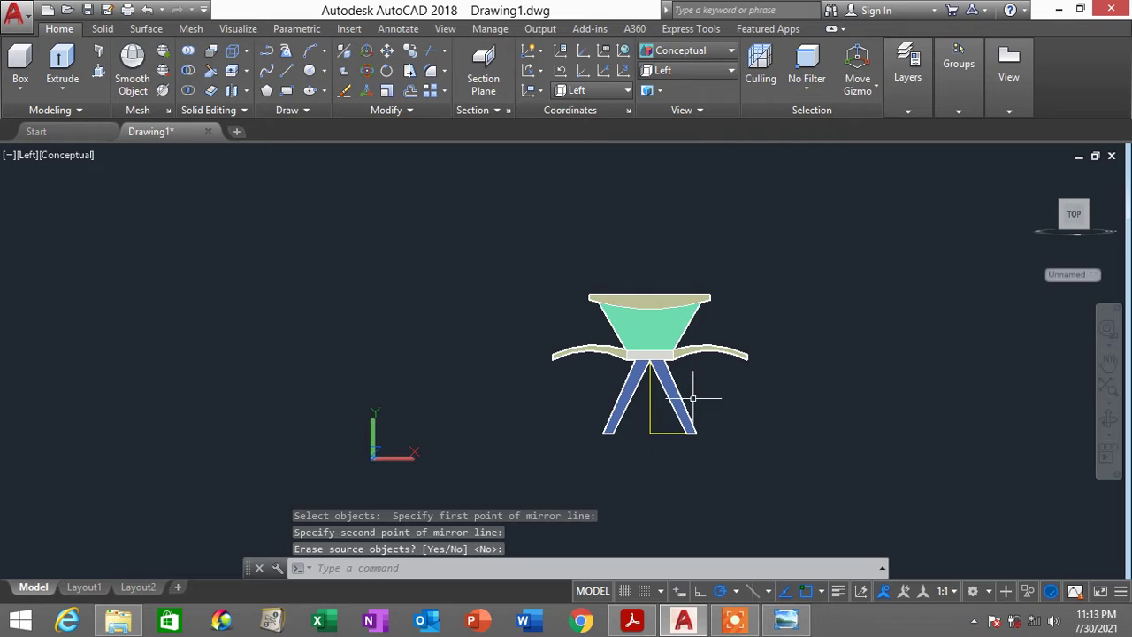
click(685, 71)
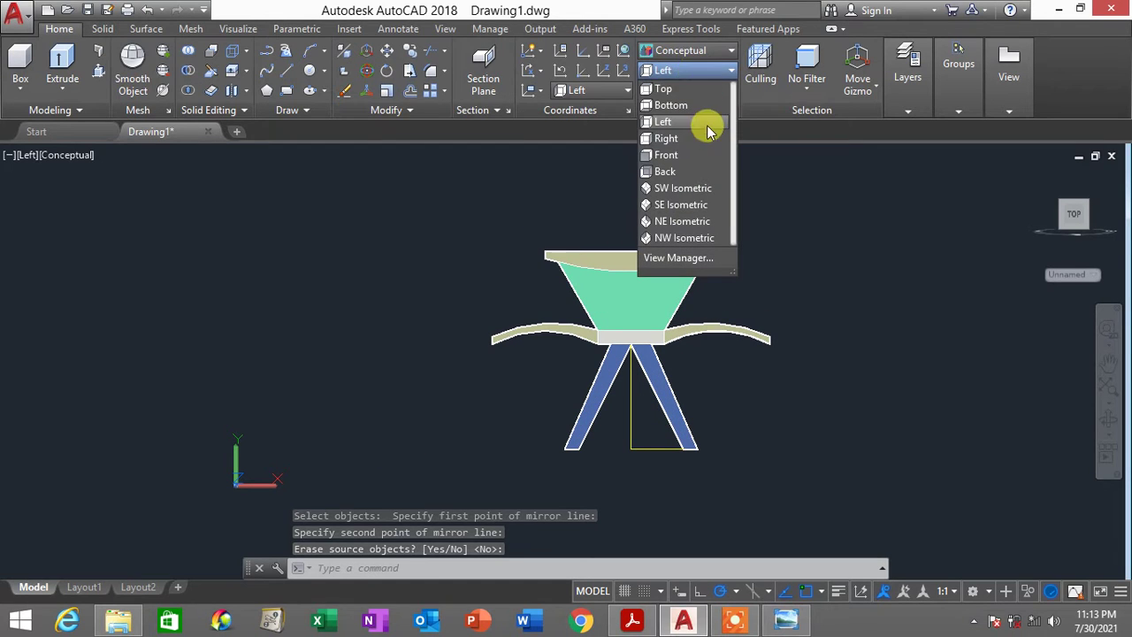
click(679, 205)
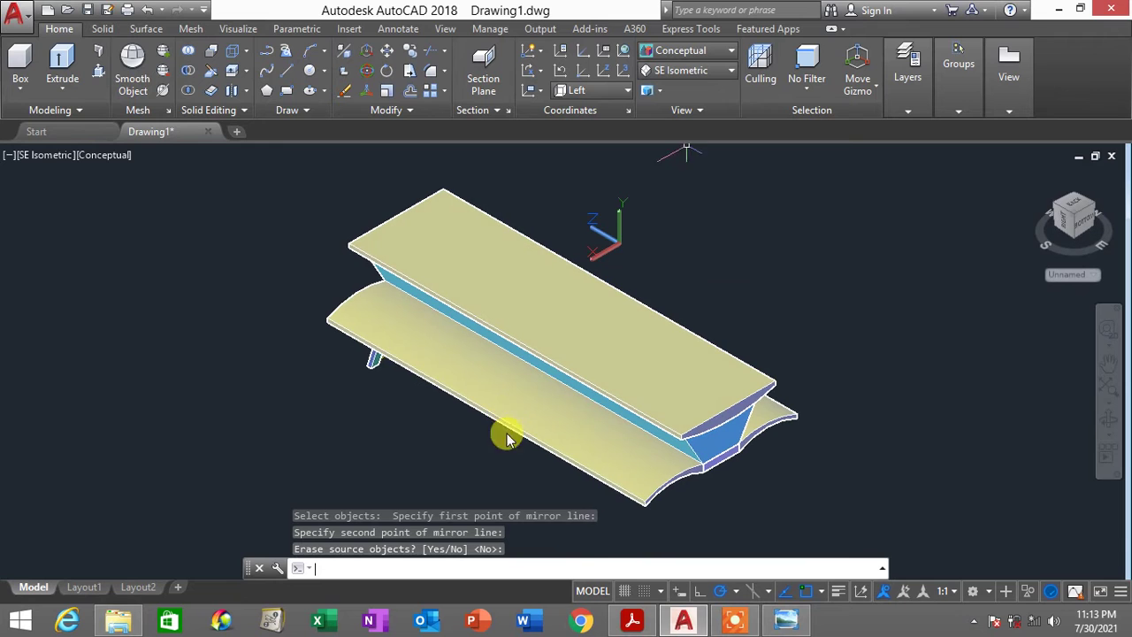
shift+middle_drag(508, 423, 751, 375)
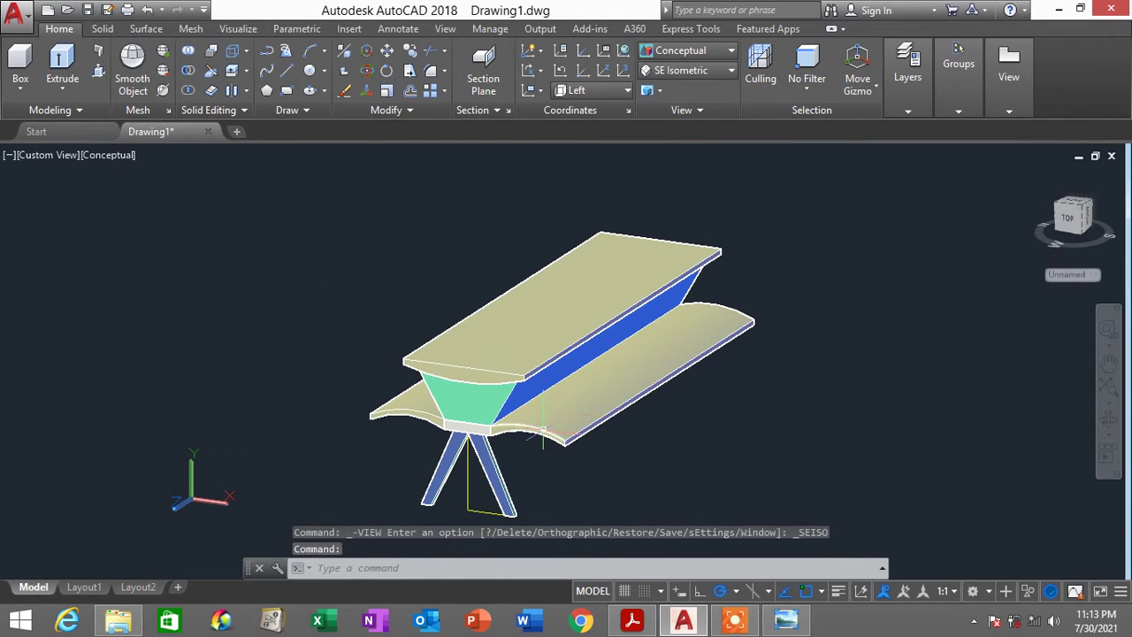
middle_drag(588, 423, 637, 324)
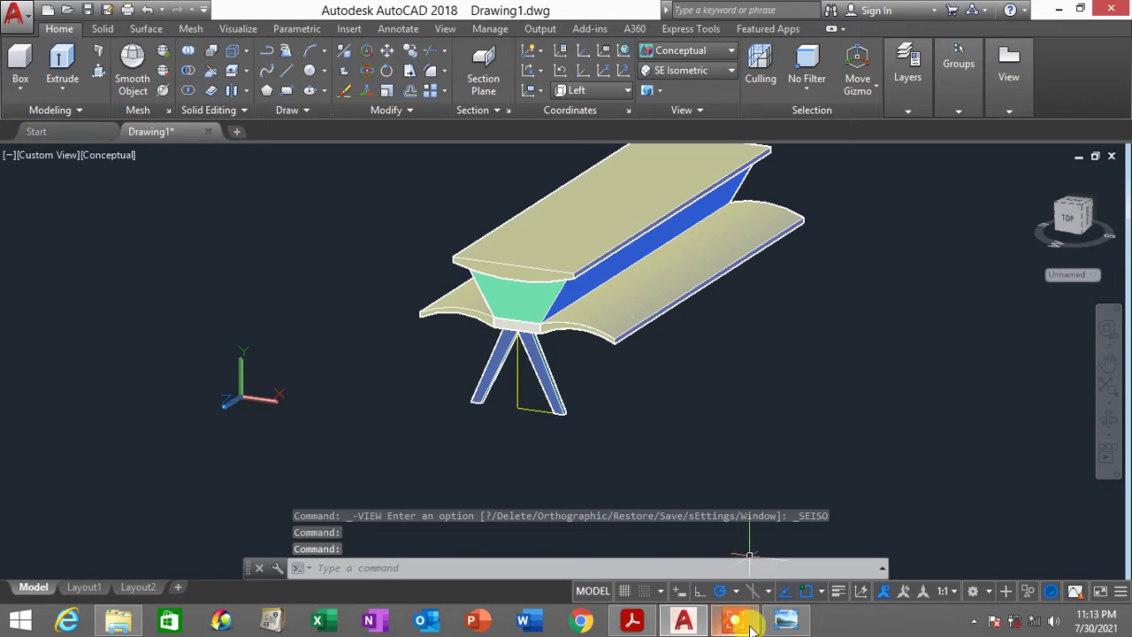
click(629, 623)
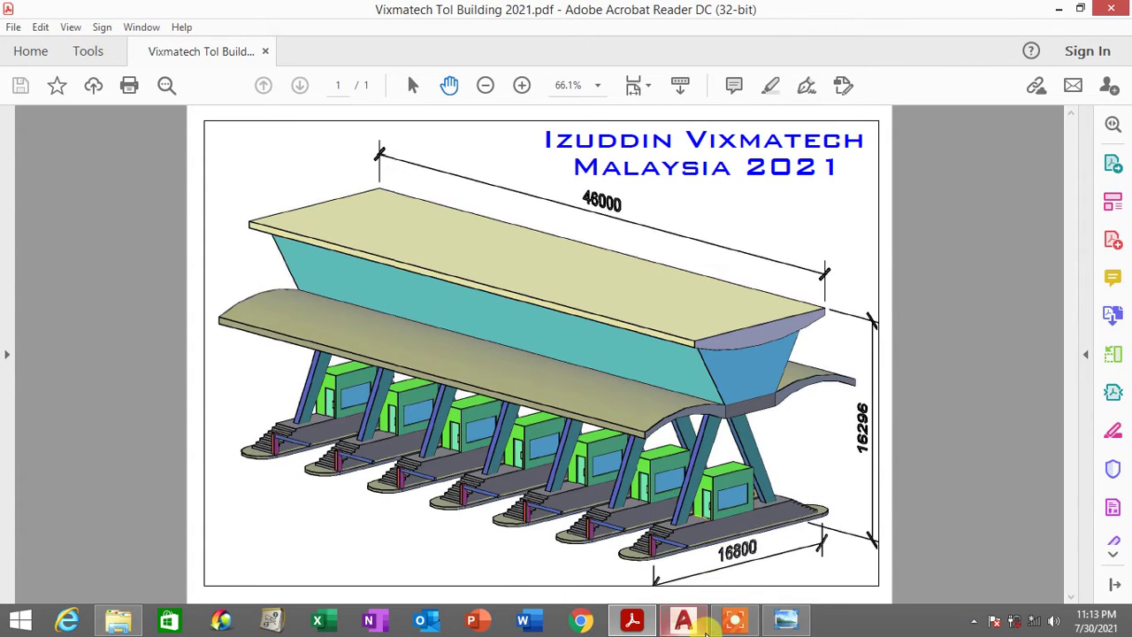
Advance Photo Viewer to the Tol Dim5 stepped-base reference and zoom in on the steps
click(785, 619)
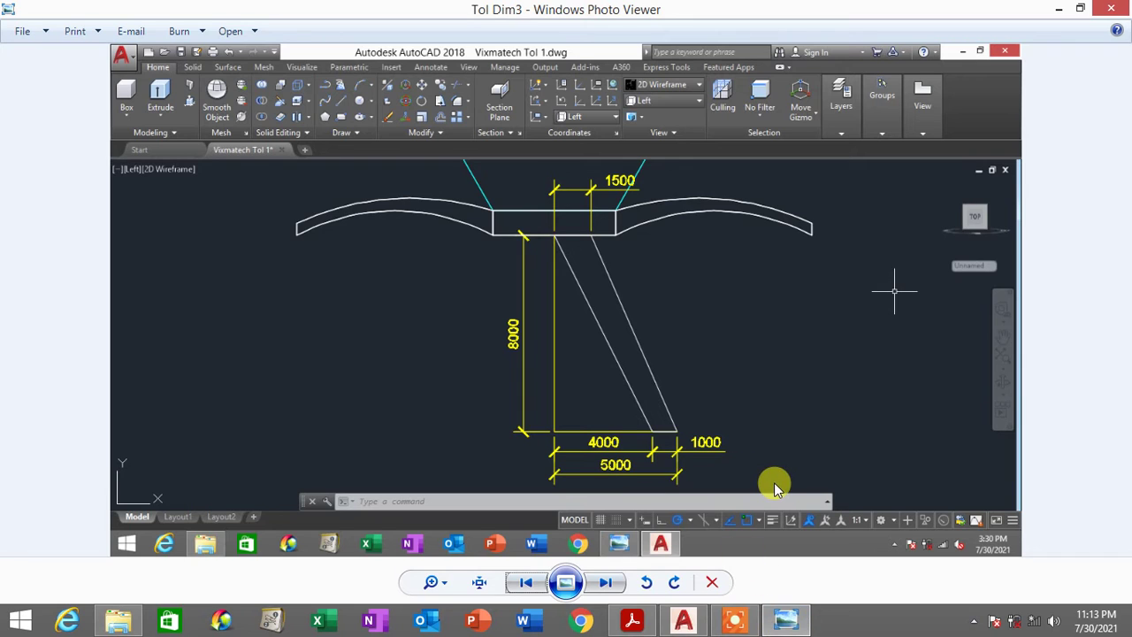
click(608, 582)
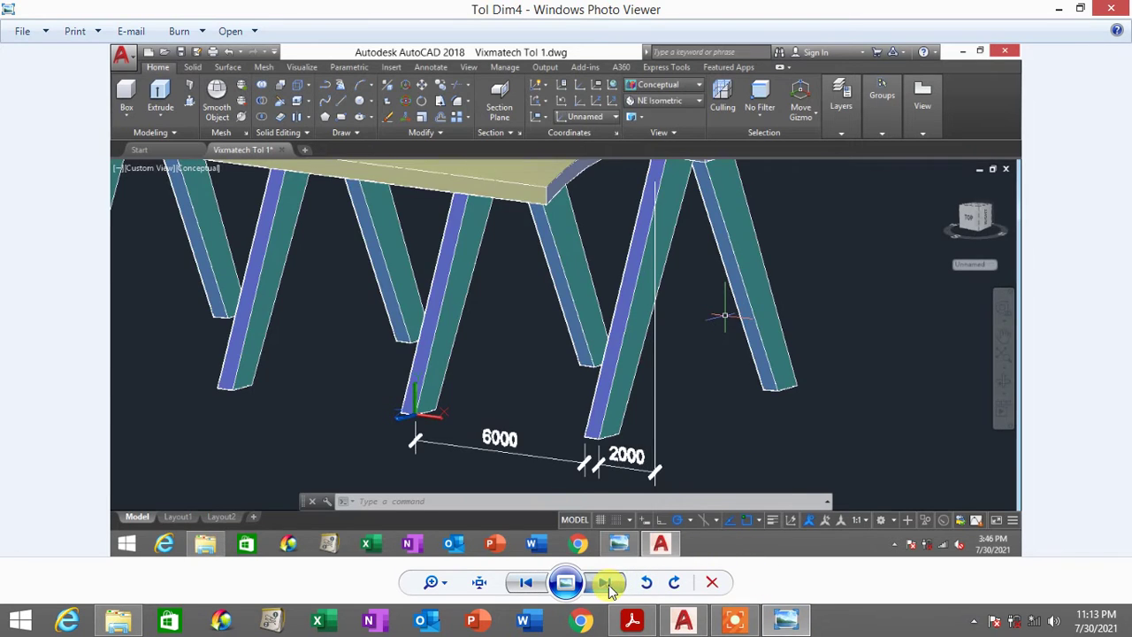
click(608, 582)
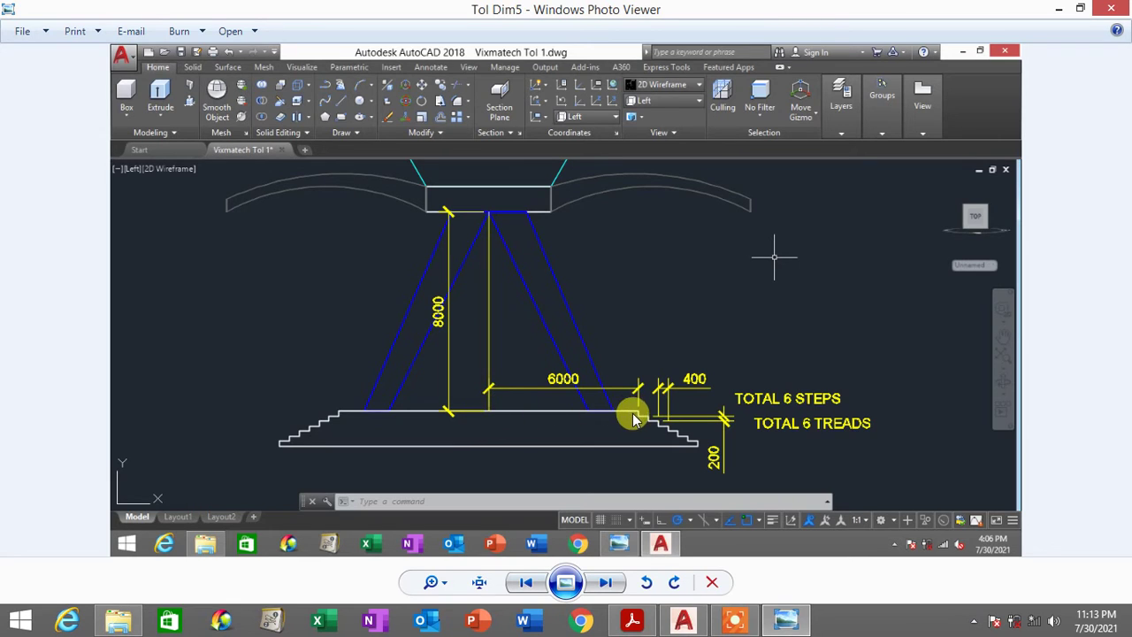
scroll(633, 419, up, 2)
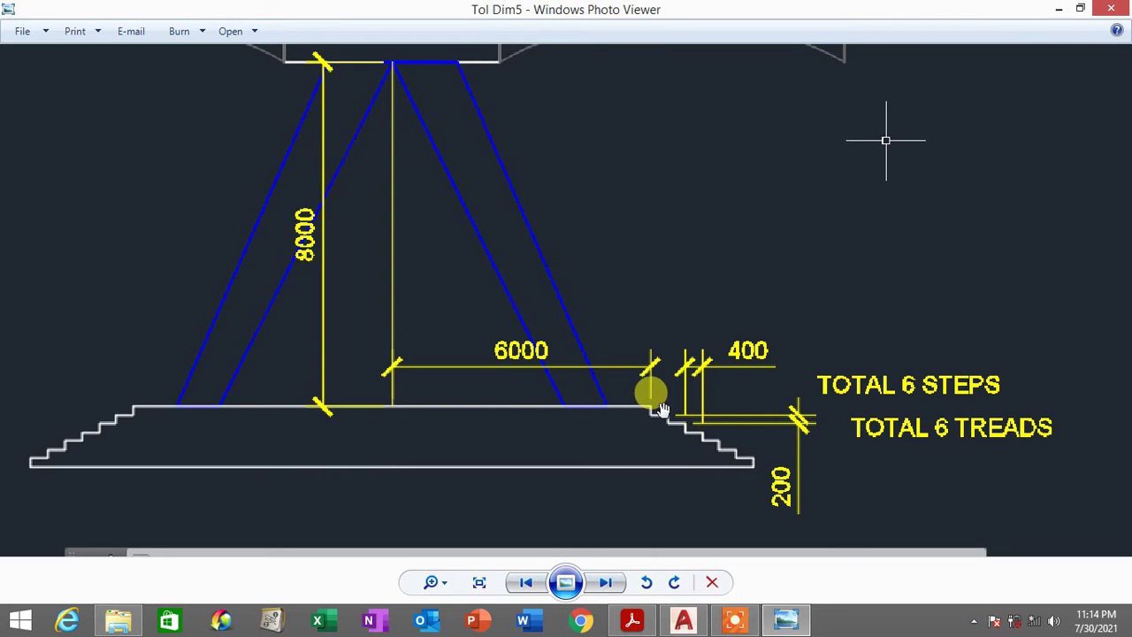
click(715, 624)
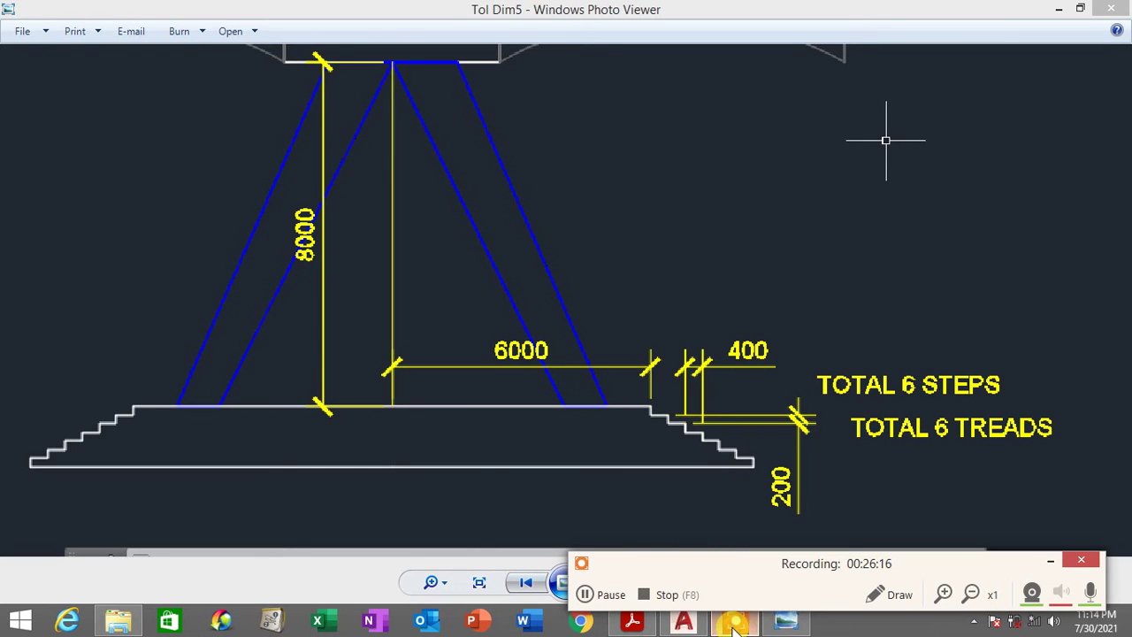
Back in AutoCAD, set the Left view and change the visual style to 2D Wireframe
click(684, 621)
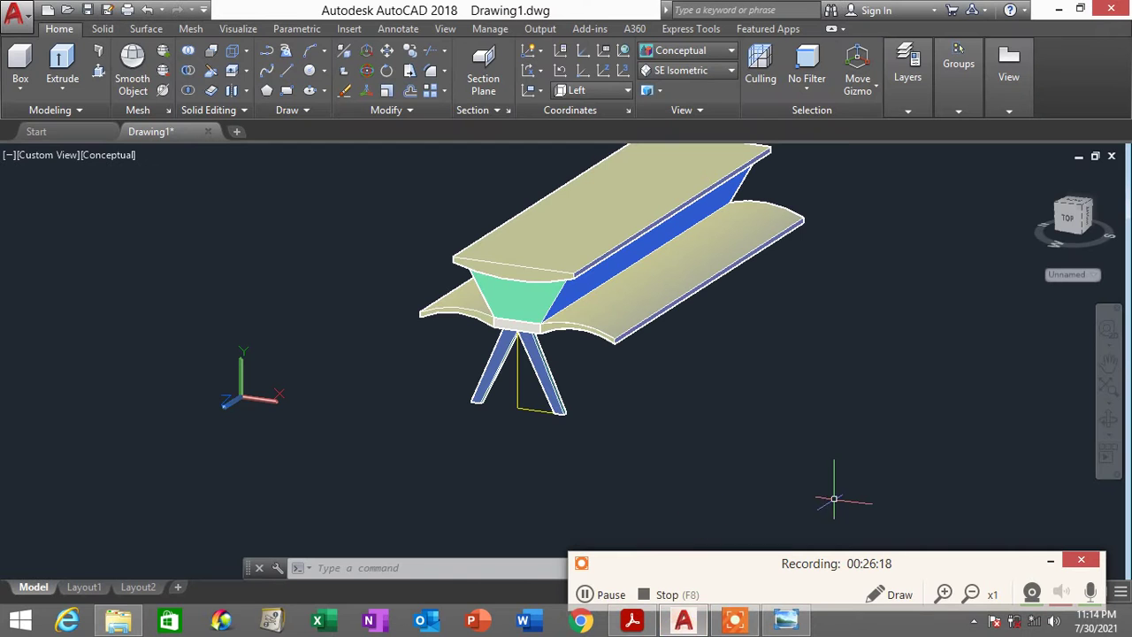
click(1046, 563)
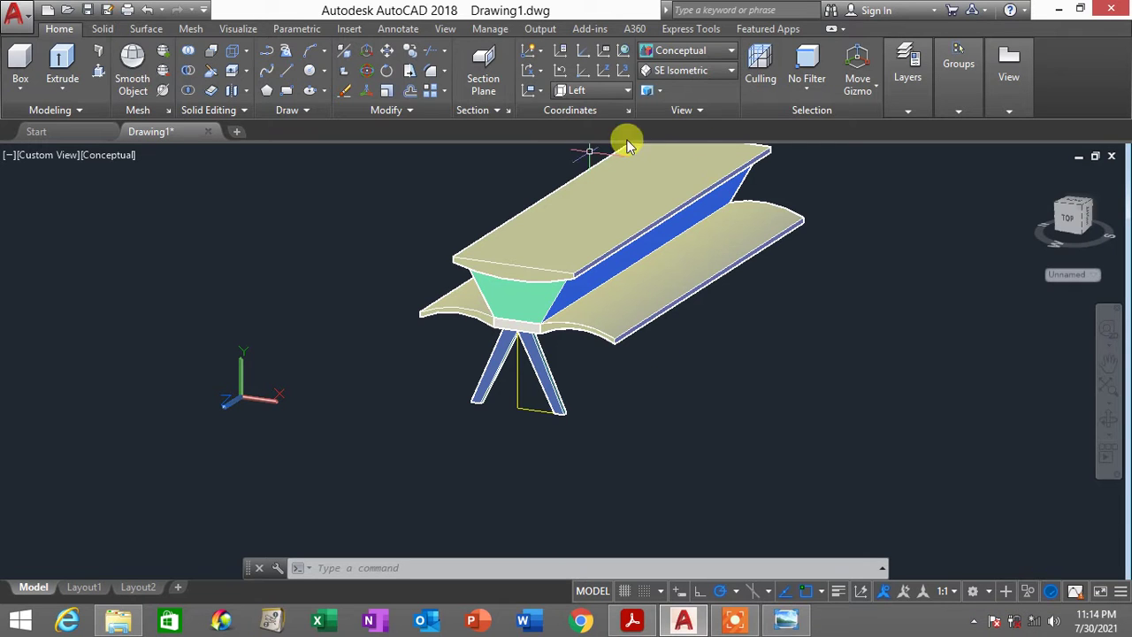
click(672, 70)
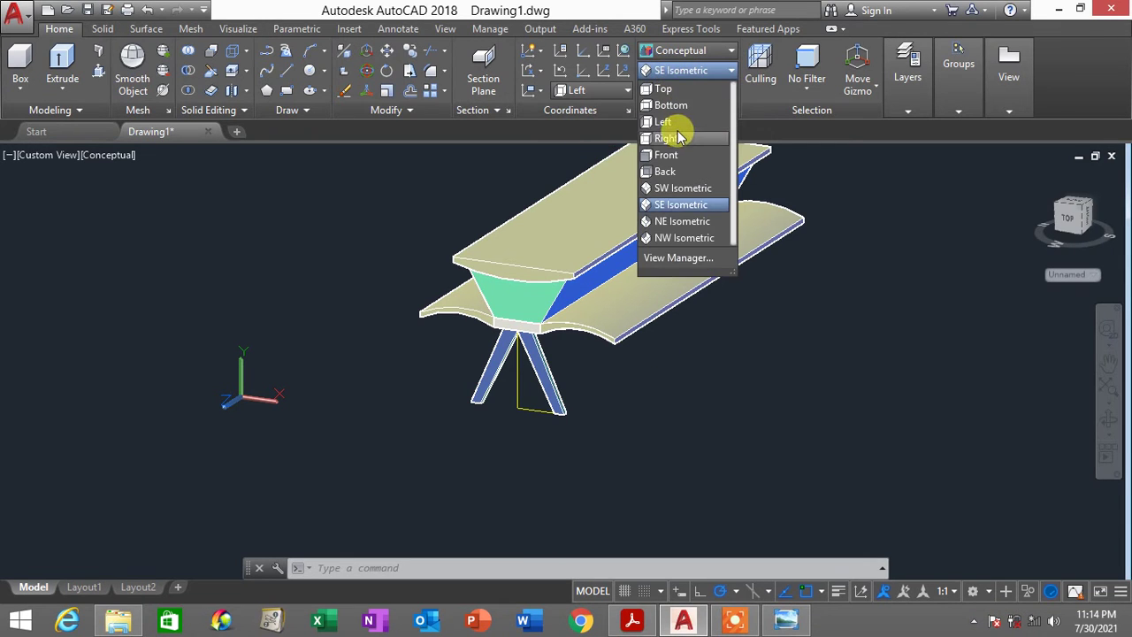
click(721, 118)
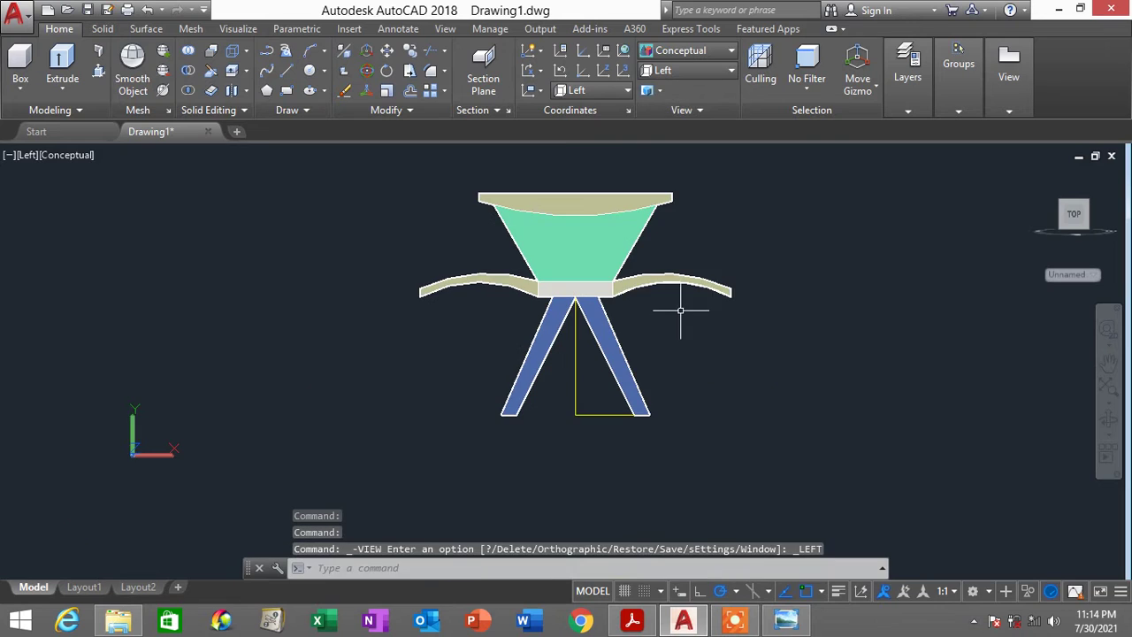
middle_drag(677, 309, 591, 261)
click(698, 51)
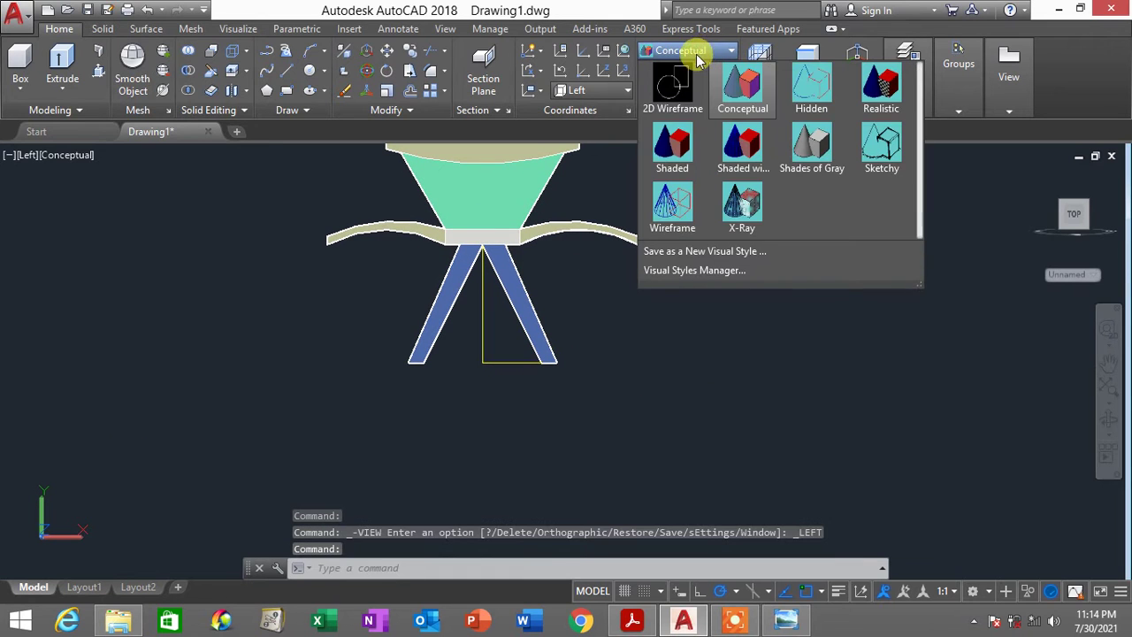
click(673, 77)
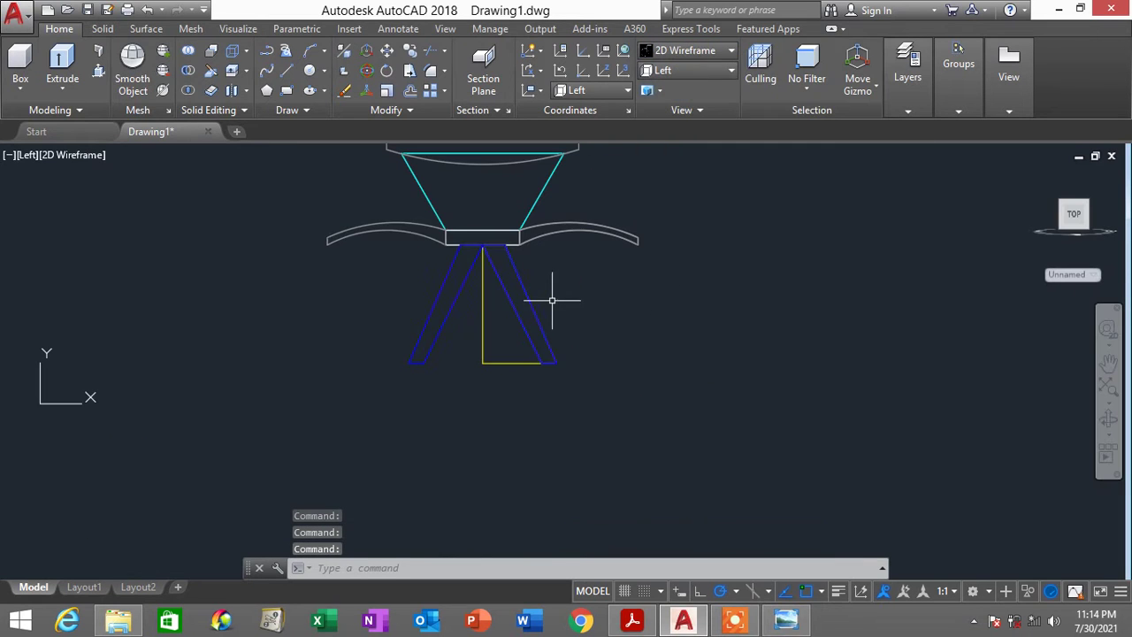
click(785, 619)
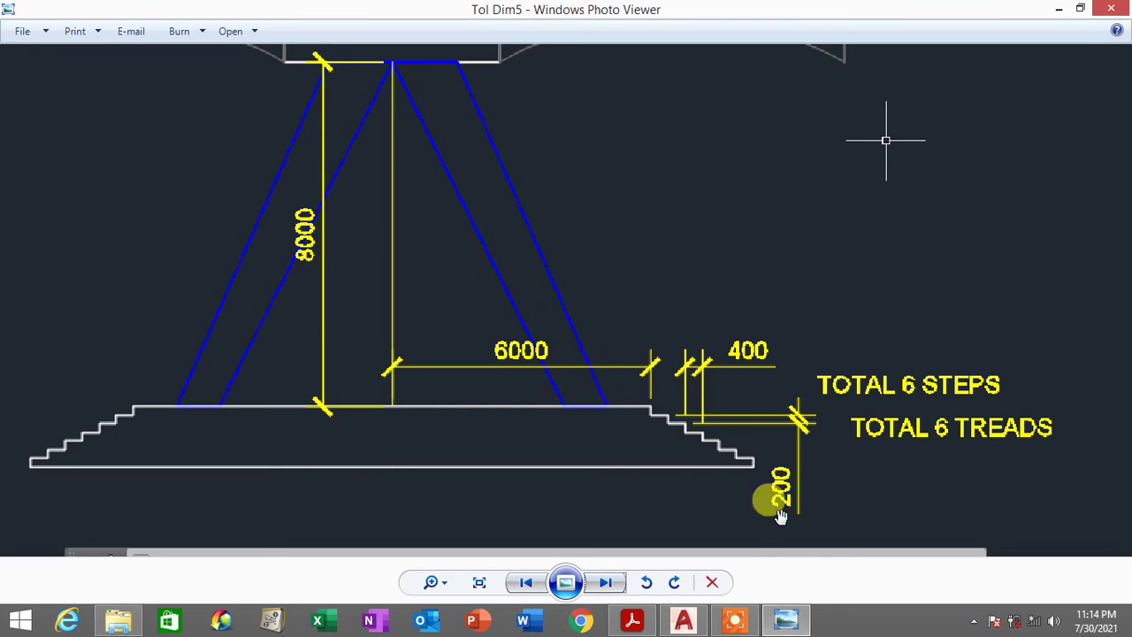
Leave the Tol Dim5 reference and return to the AutoCAD left view
click(787, 623)
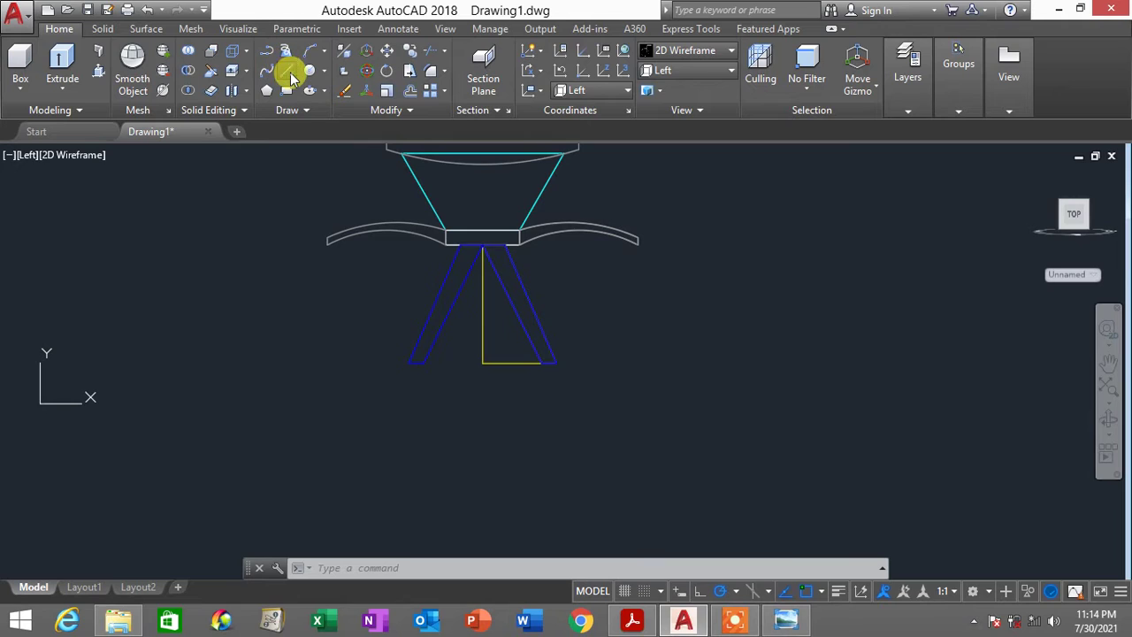
Start a line at the yellow line's bottom end and draw the 6000 platform edge
click(286, 71)
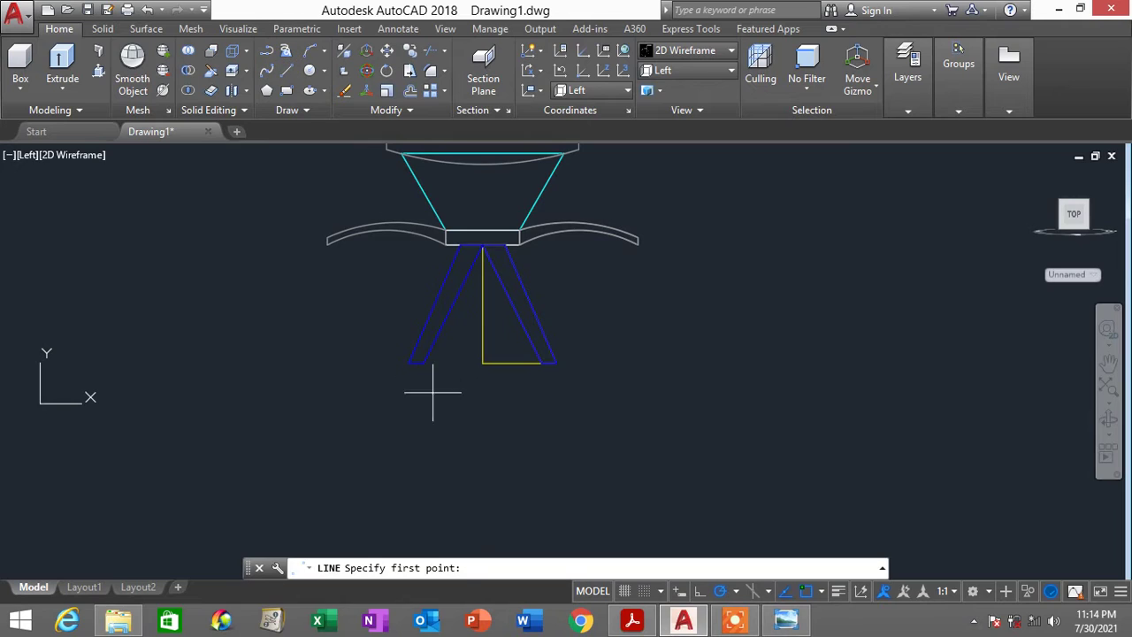
click(482, 362)
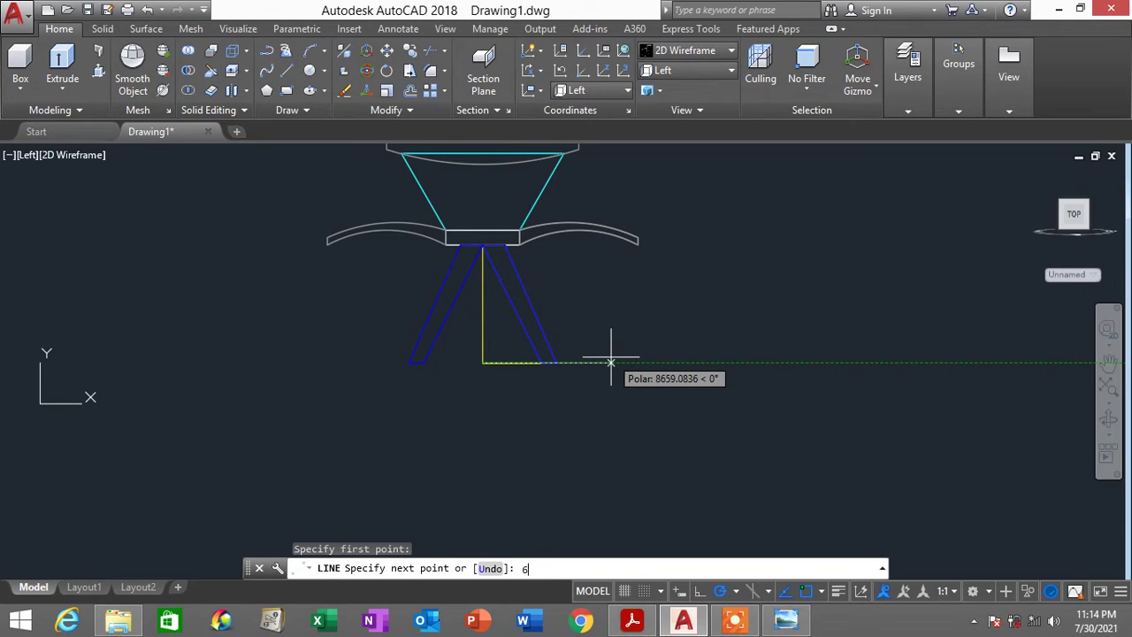
text(6000)
key(Return)
Draw the first two steps down with 200 risers and 400 treads
scroll(611, 376, up, 2)
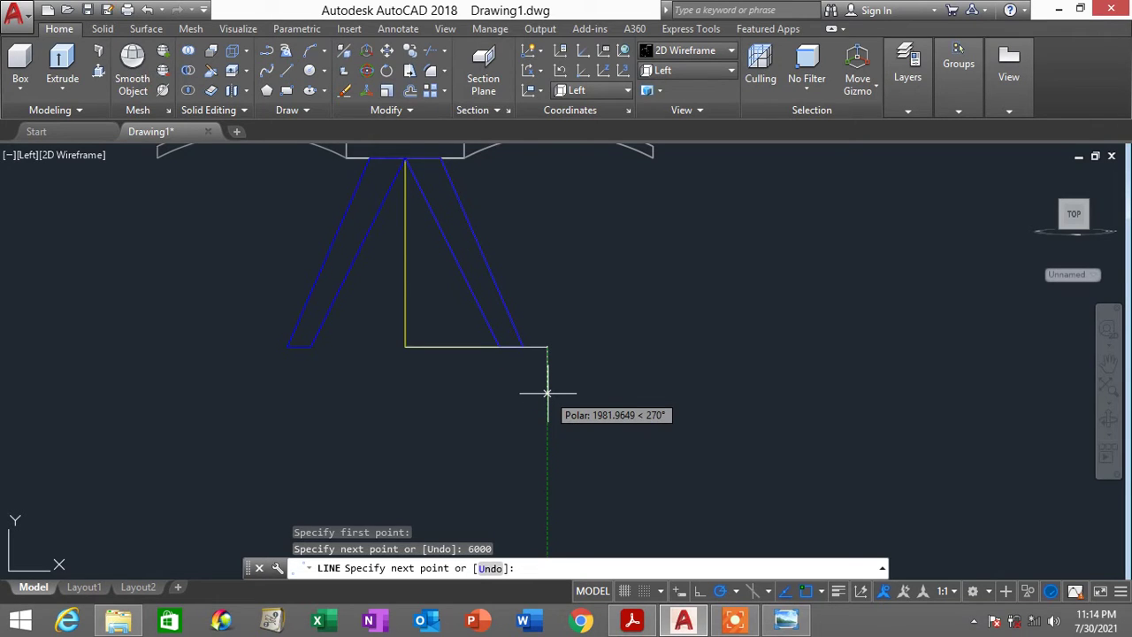
text(2000)
key(Return)
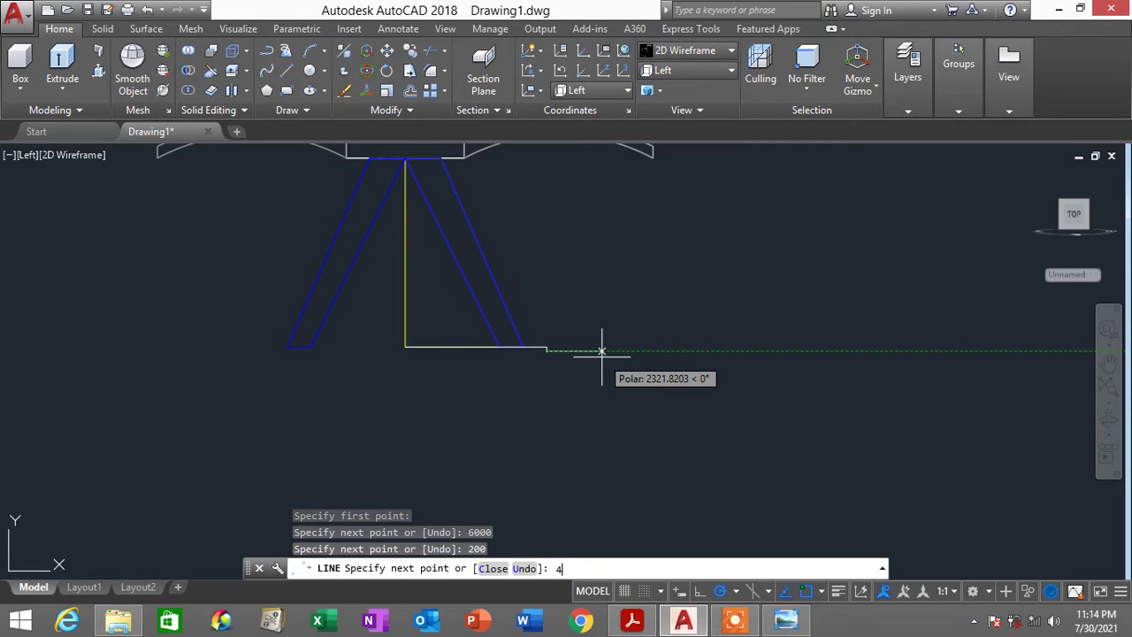
text(4000)
key(Return)
scroll(568, 382, up, 4)
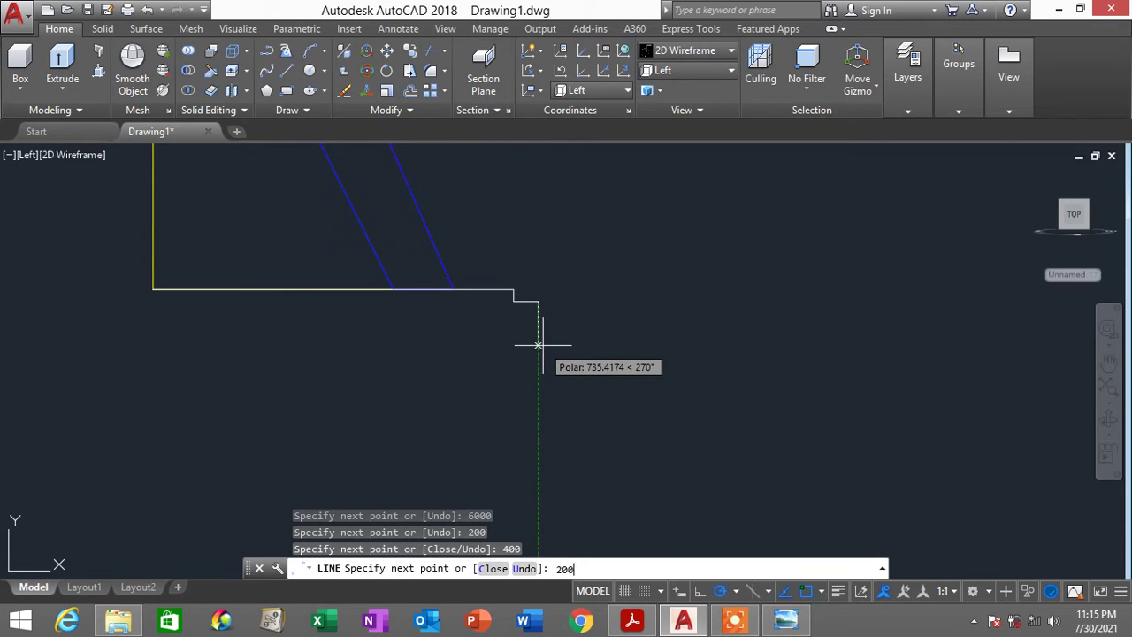
key(Return)
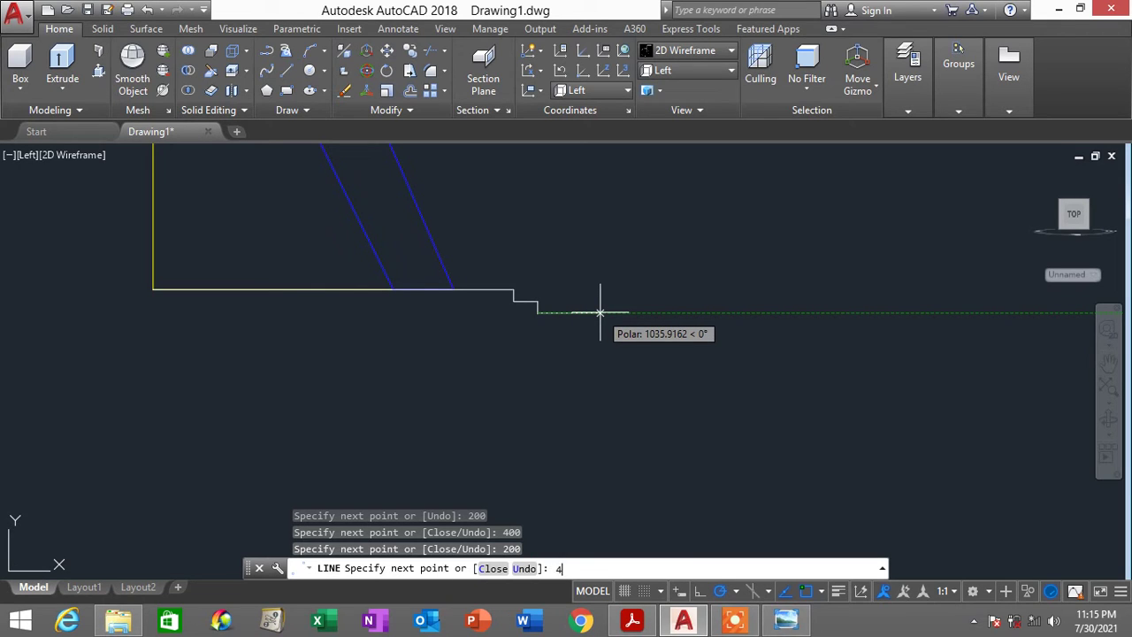
text(400)
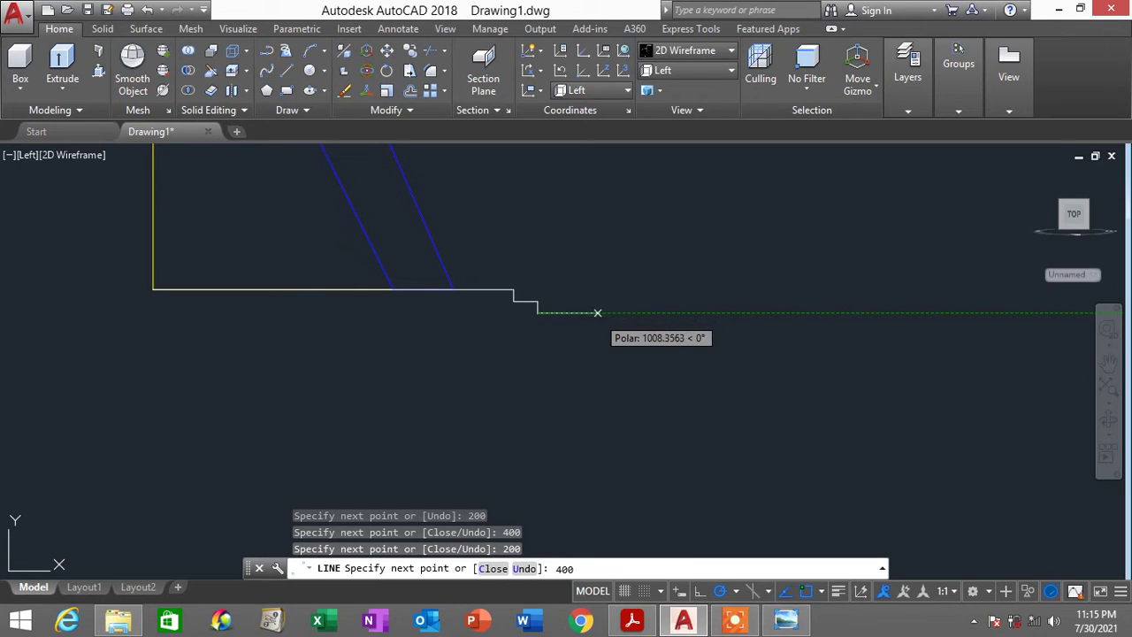
key(Return)
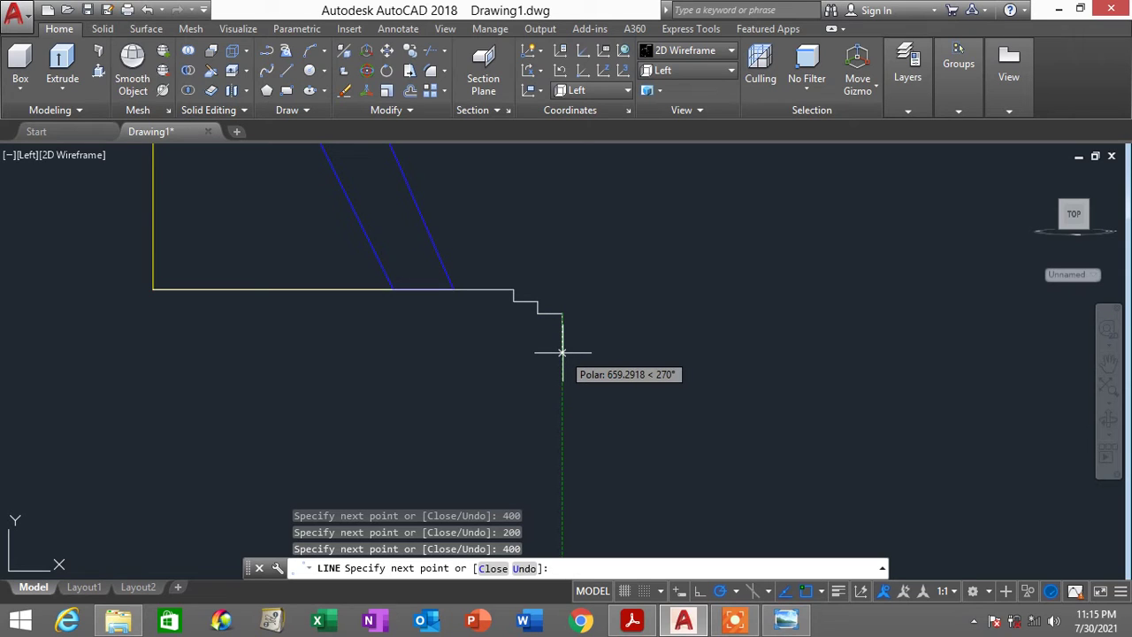
Continue the outline with three more 200-by-400 steps
key(Return)
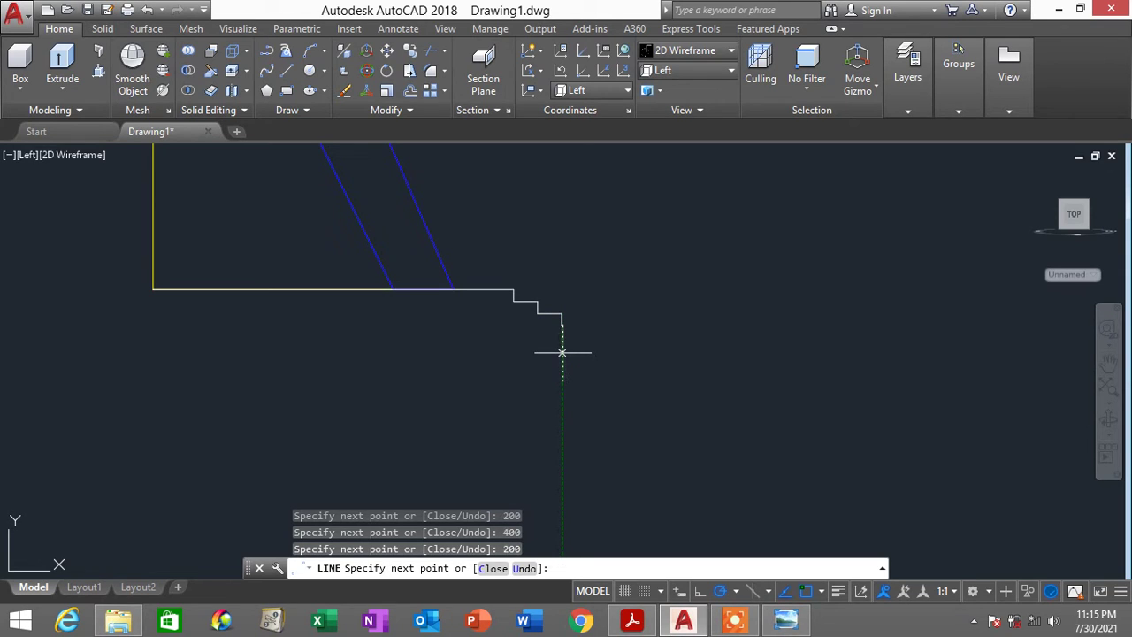
text(400)
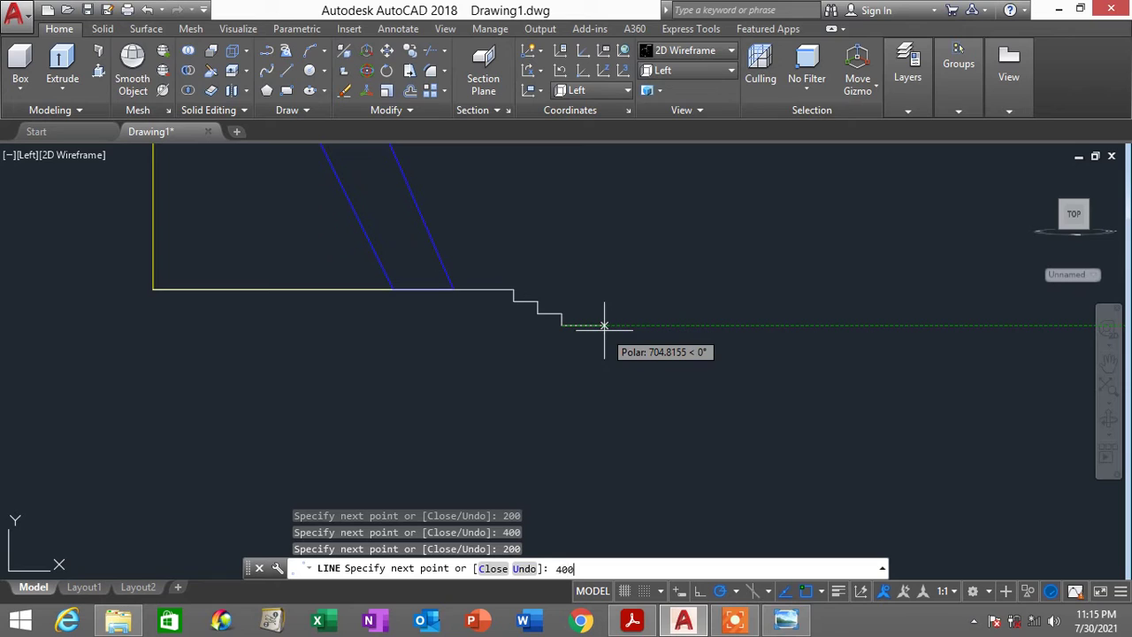
key(Return)
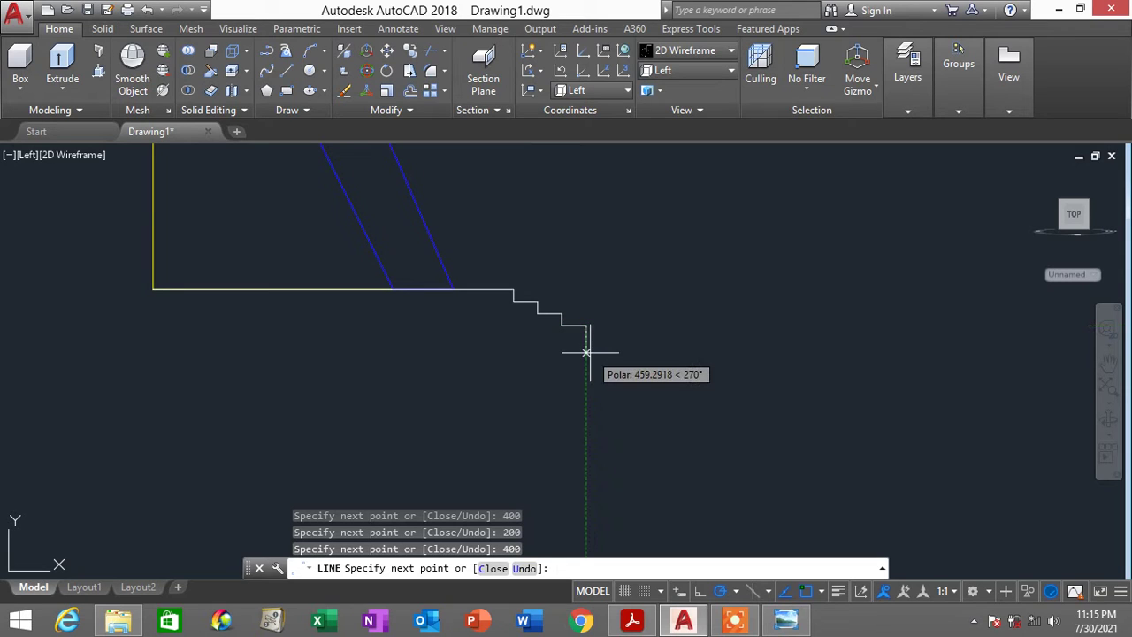
key(Return)
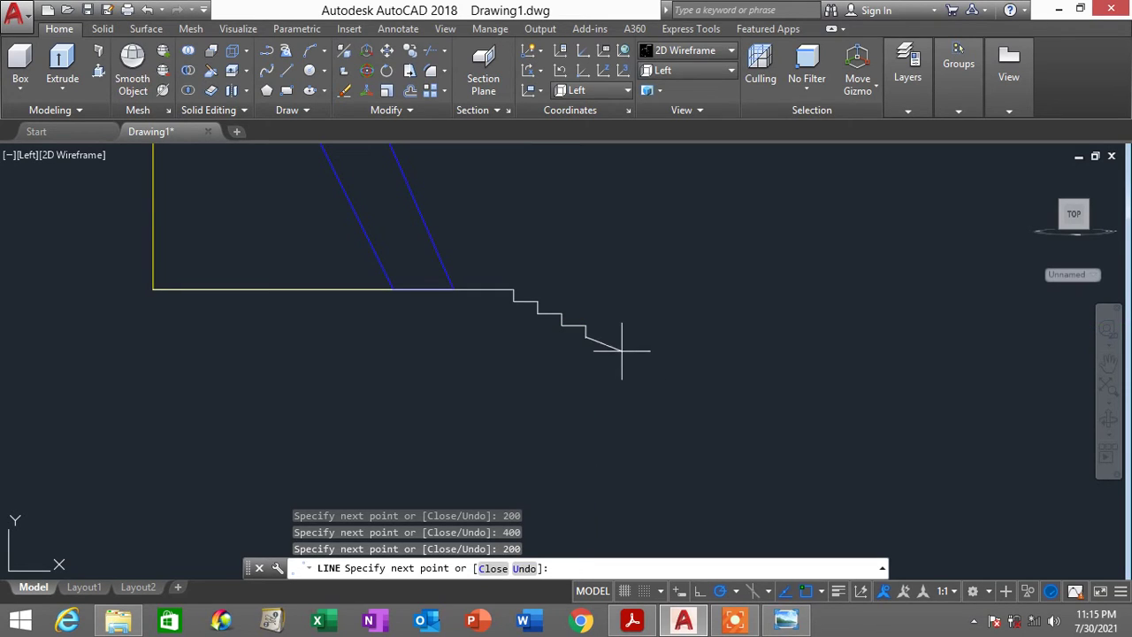
text(3)
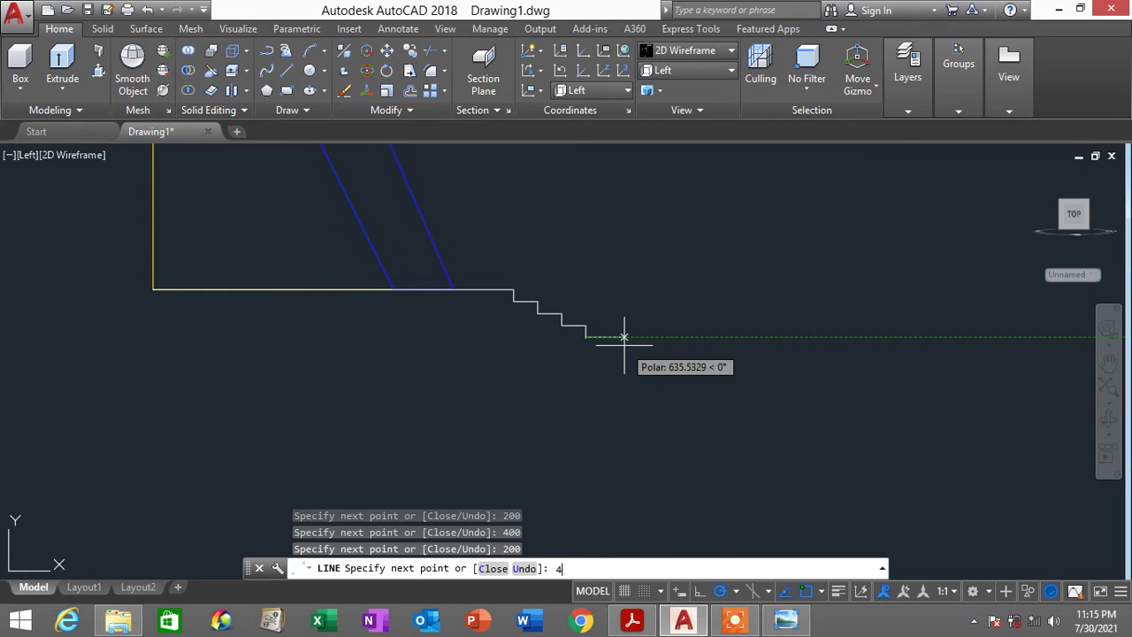
text(00)
key(Return)
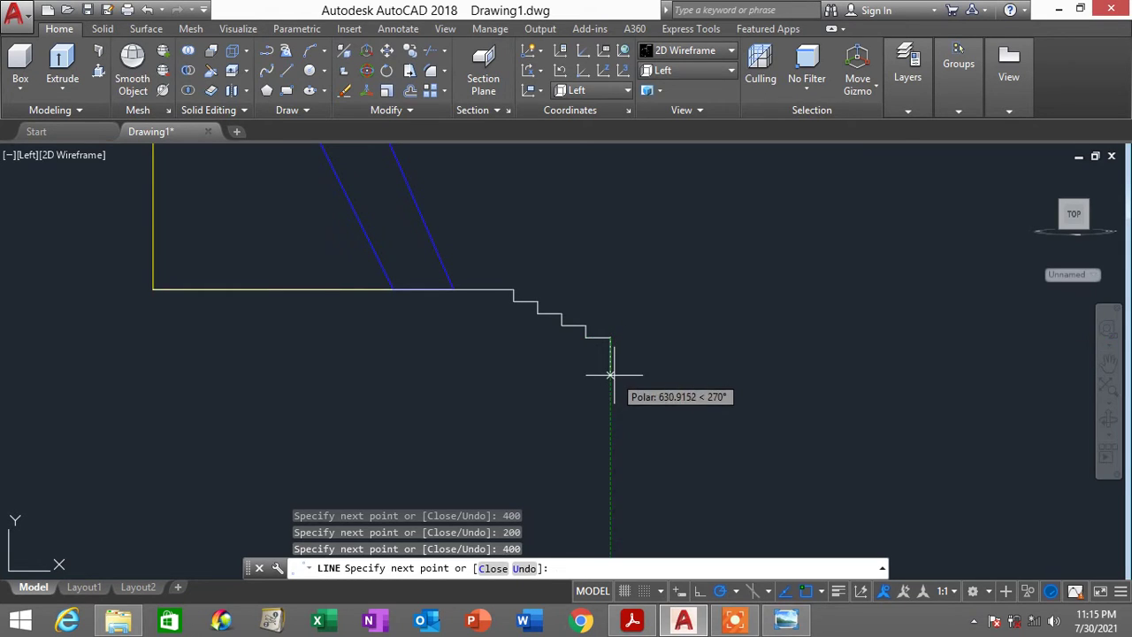
text(200)
key(Return)
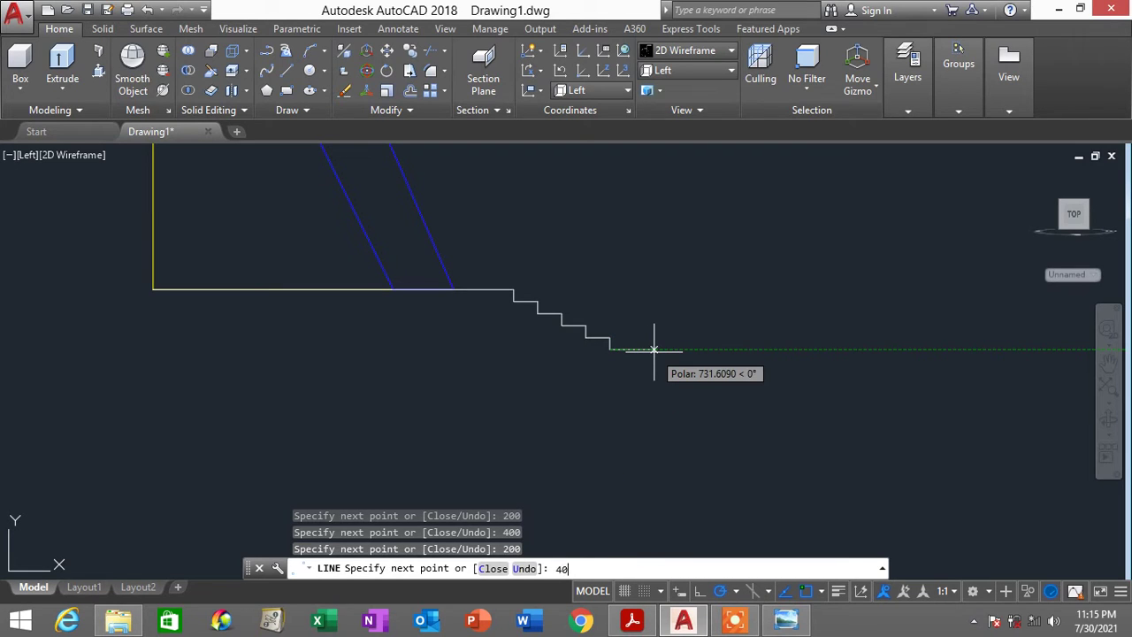
text(400)
key(Return)
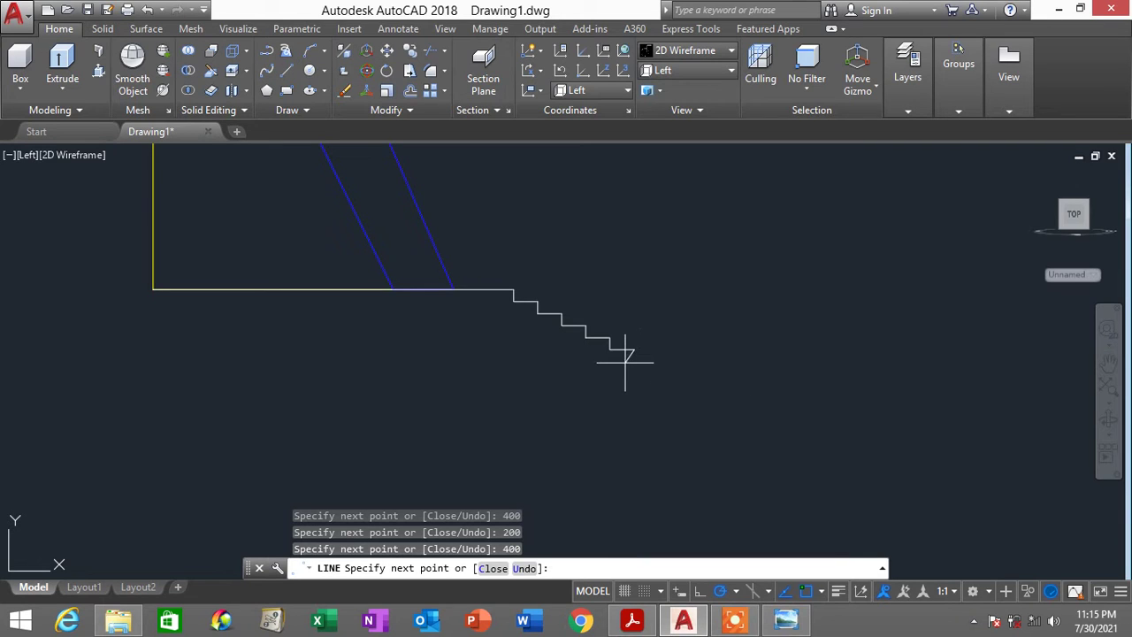
Add the last 200-by-400 step and a final 200 drop, then draw the bottom line back under the yellow line
scroll(625, 352, up, 2)
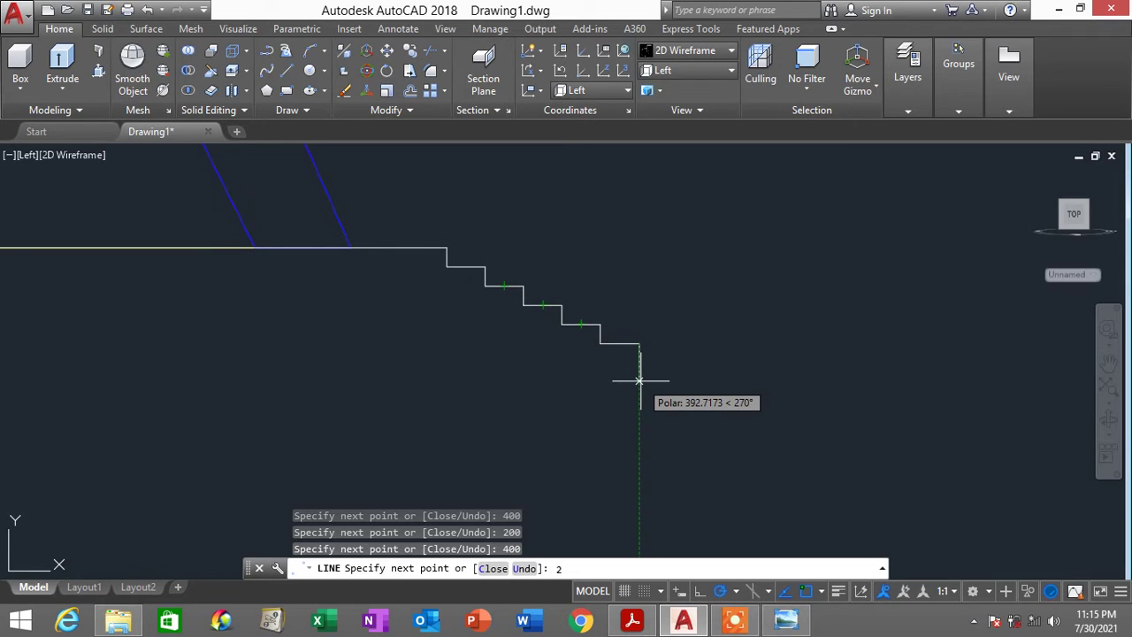
text(00)
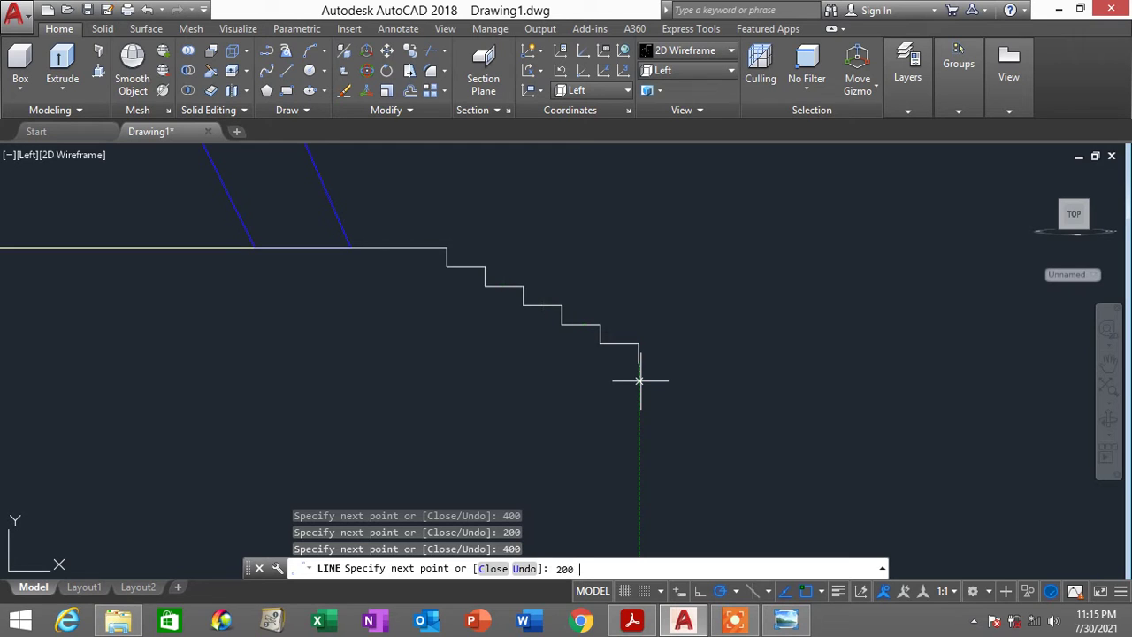
key(Return)
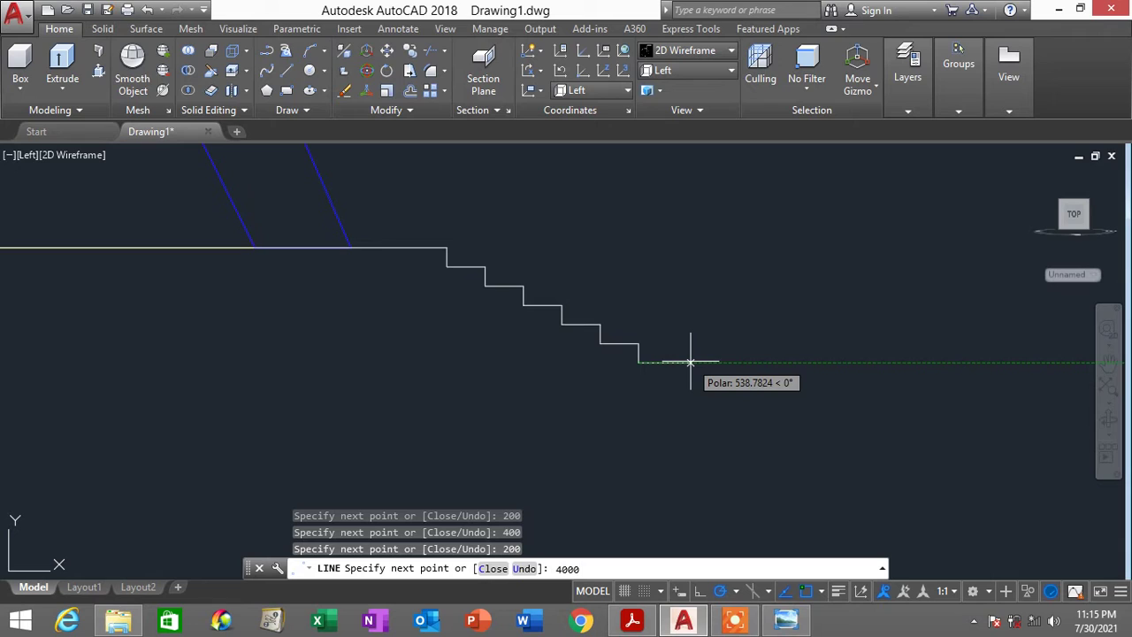
text(400)
key(Return)
scroll(689, 361, down, 2)
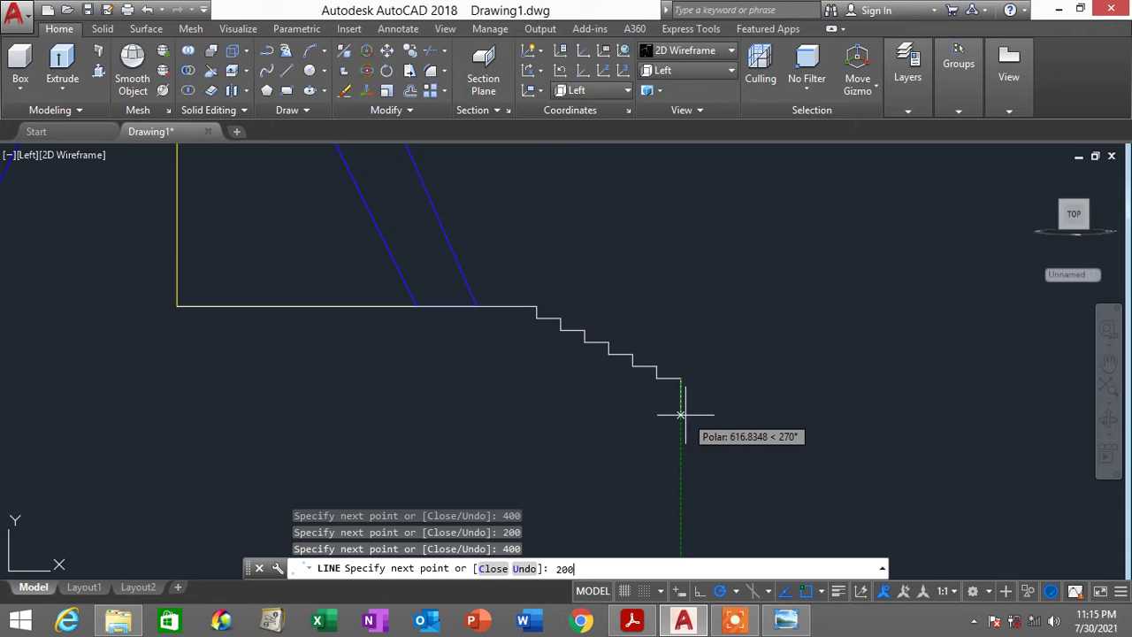
key(Return)
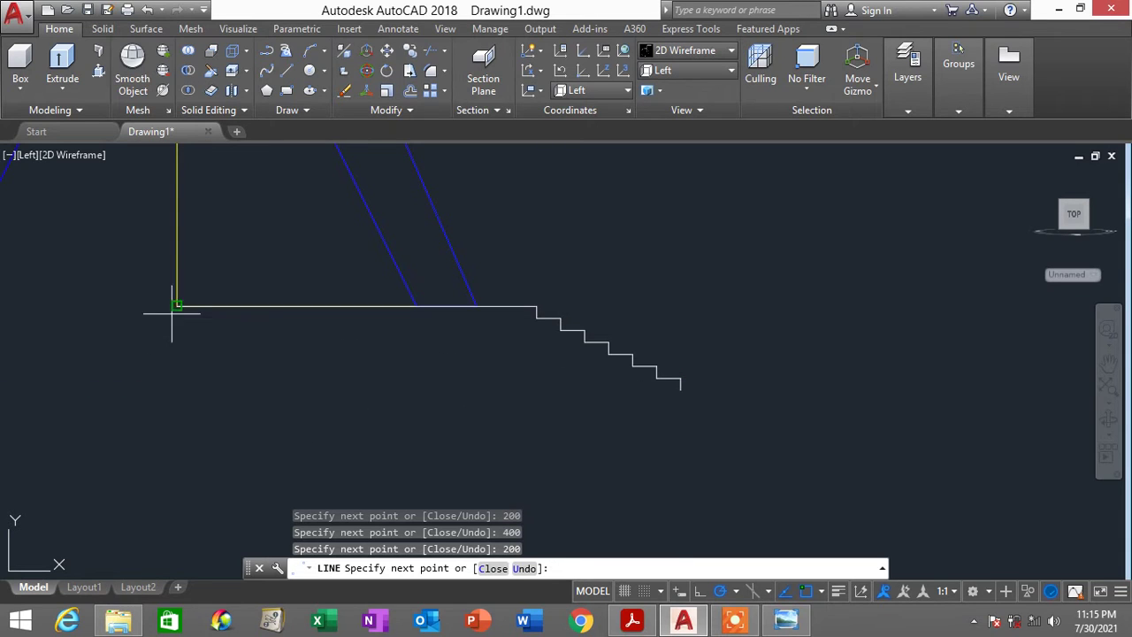
click(176, 389)
key(Return)
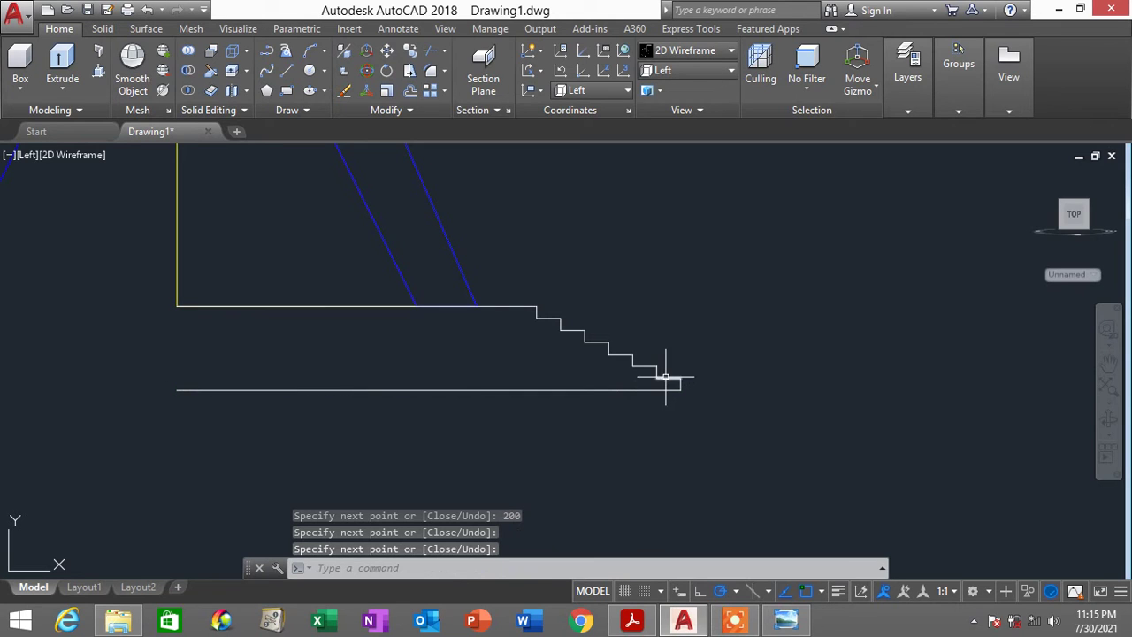
Select the six tread lines of the stepped outline
scroll(664, 380, up, 4)
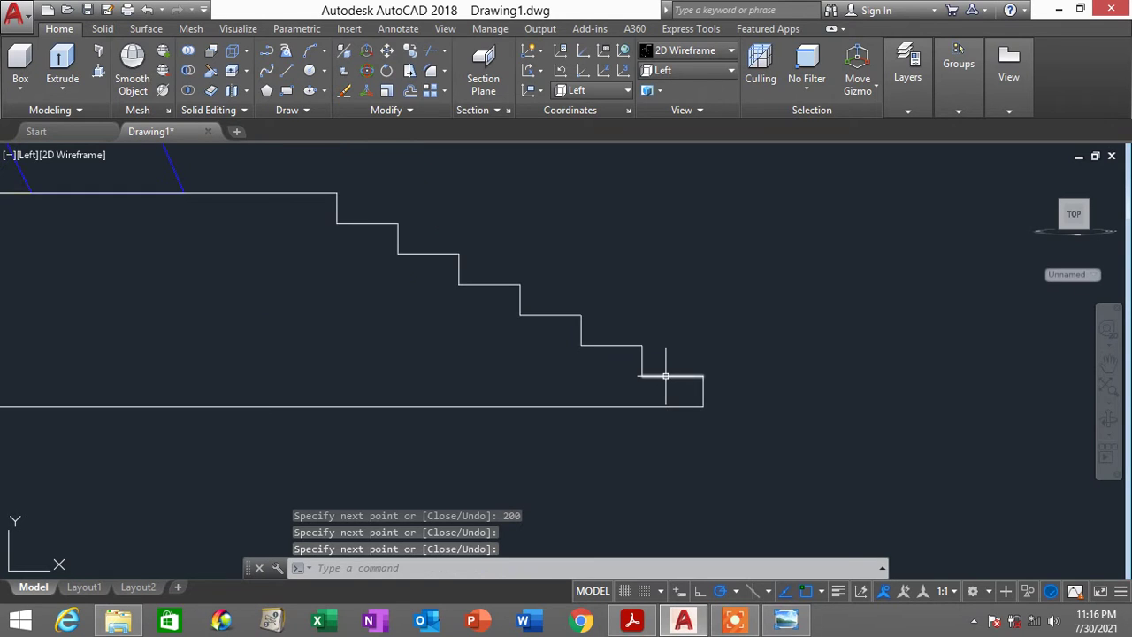
click(665, 377)
click(610, 345)
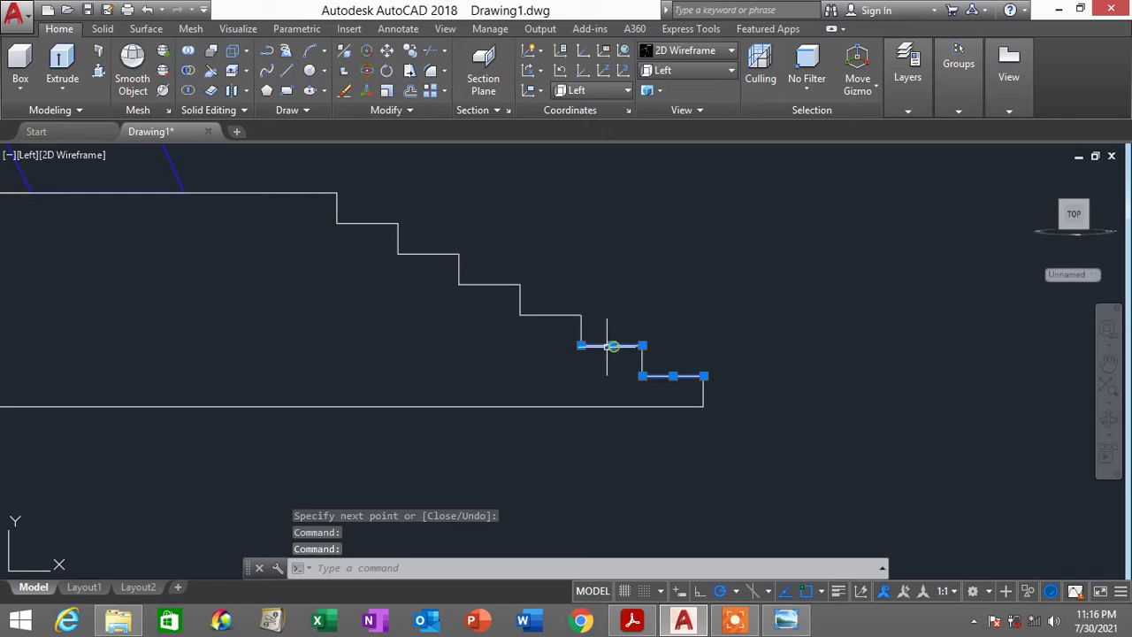
click(535, 314)
click(466, 283)
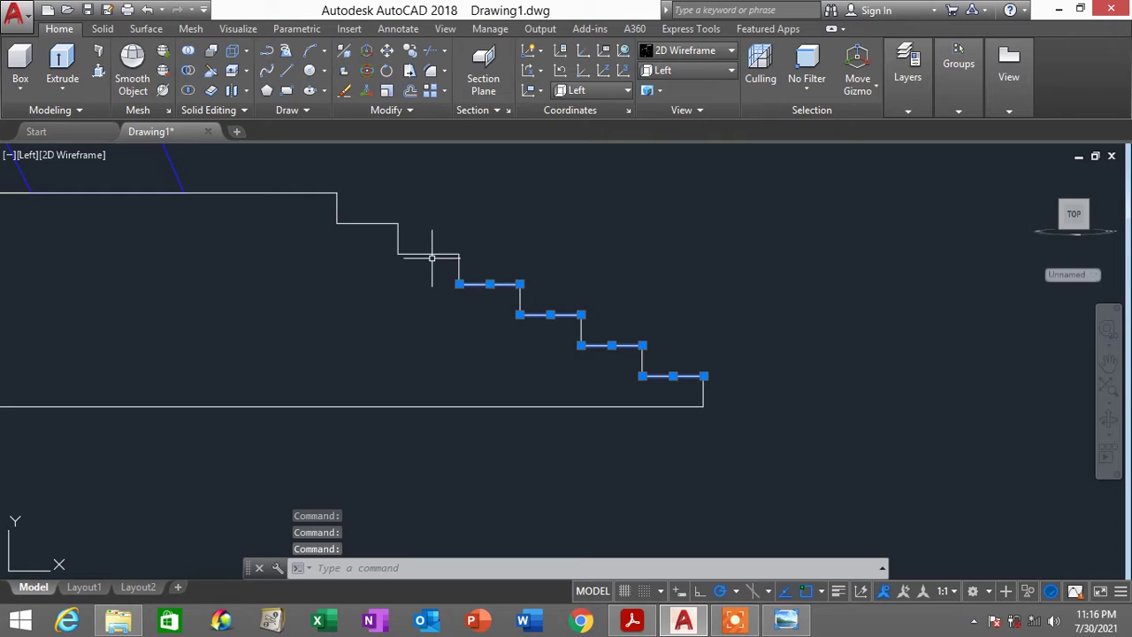
click(428, 254)
click(373, 223)
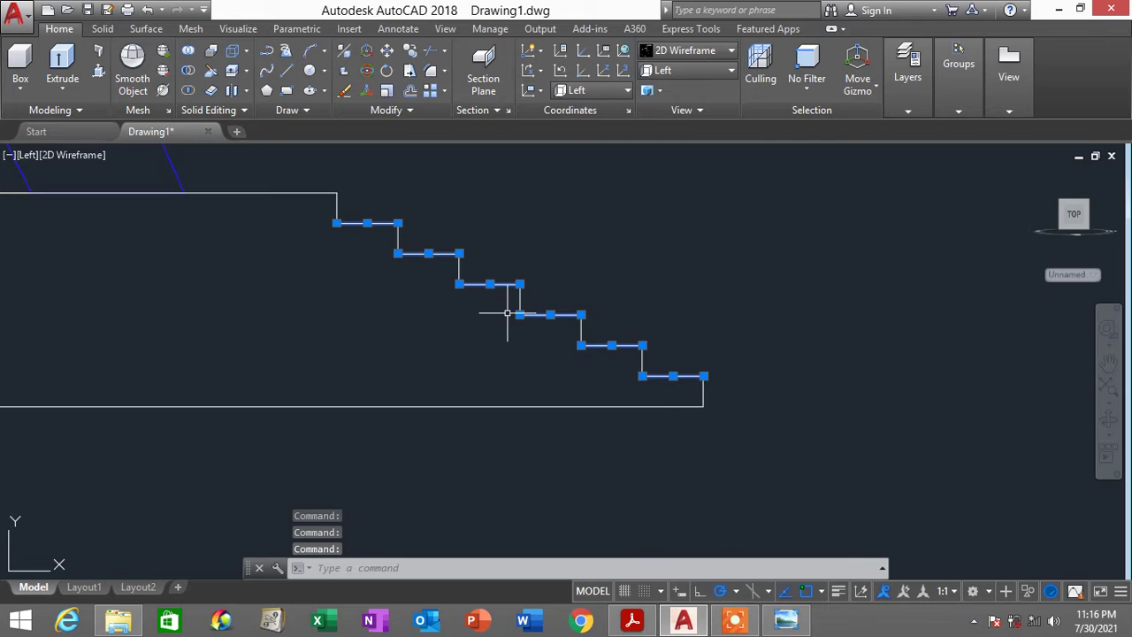
Zoom in and out on the Tol Dim5 reference to check the step dimensions
click(796, 622)
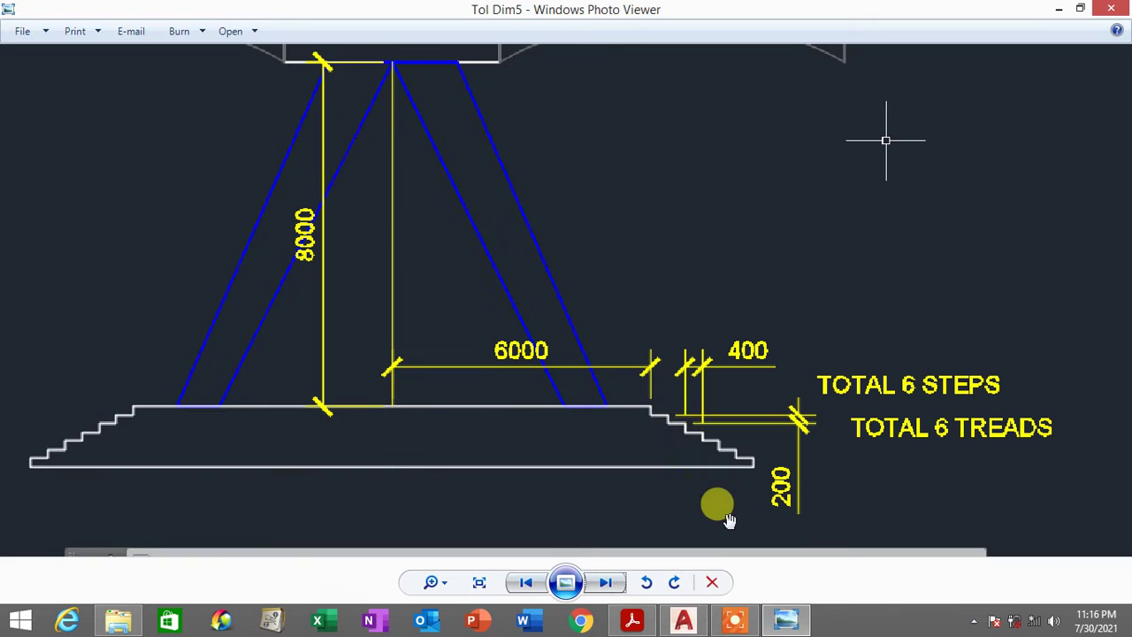
scroll(668, 420, up, 2)
scroll(668, 420, up, 1)
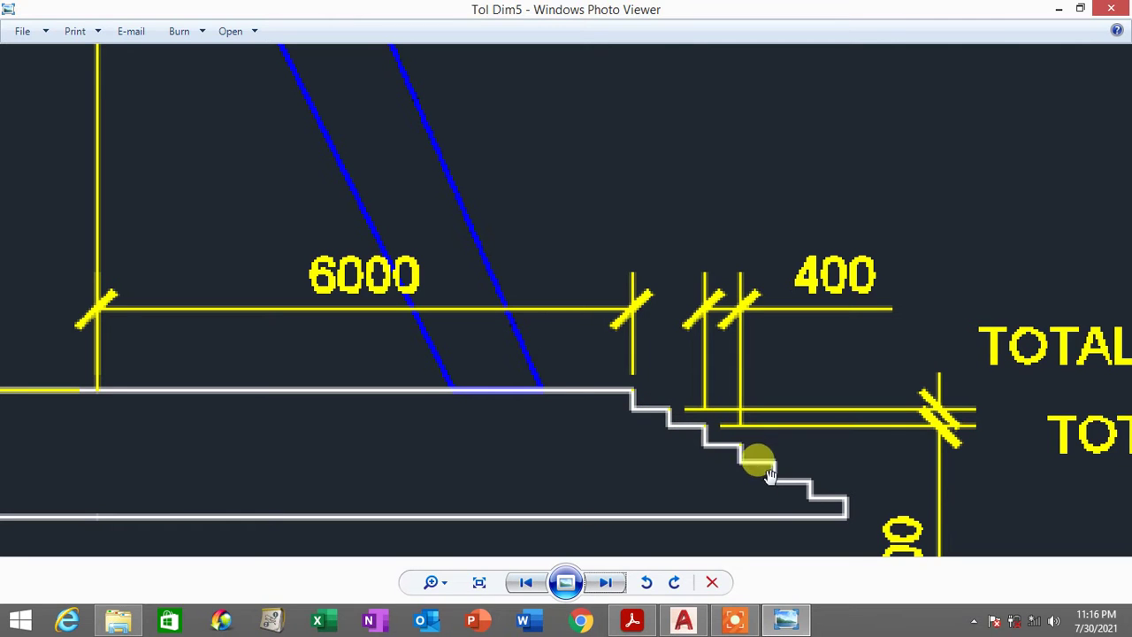
scroll(845, 497, down, 1)
scroll(845, 498, down, 2)
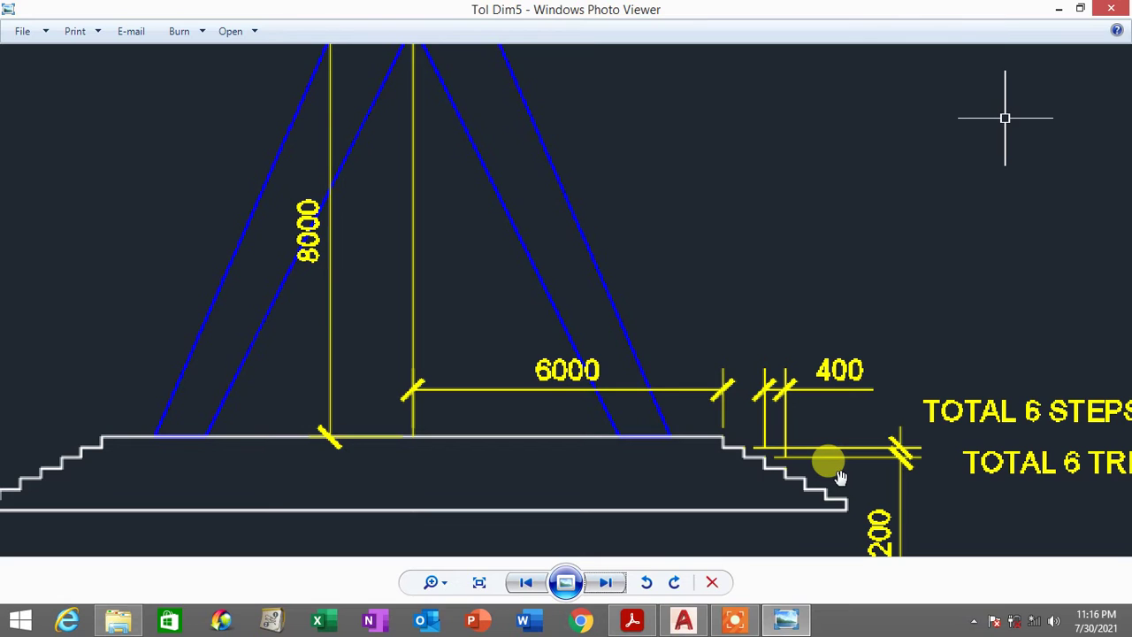
scroll(840, 478, down, 3)
Return to the drawing, clear the stair selection and bring the stairs into view
click(684, 619)
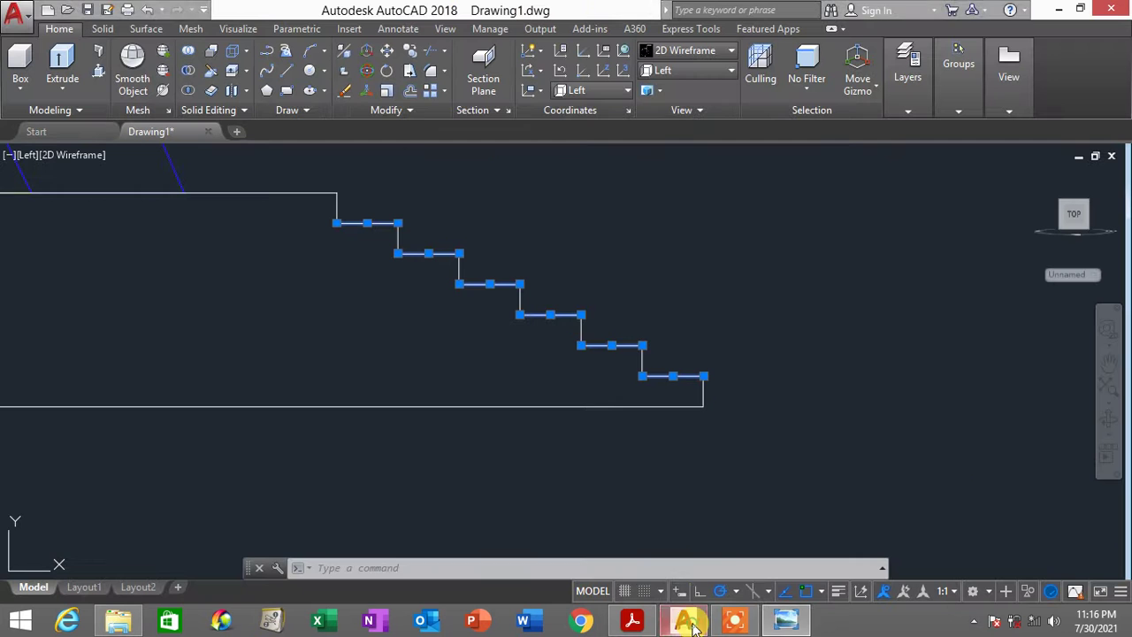
key(Escape)
scroll(599, 404, down, 5)
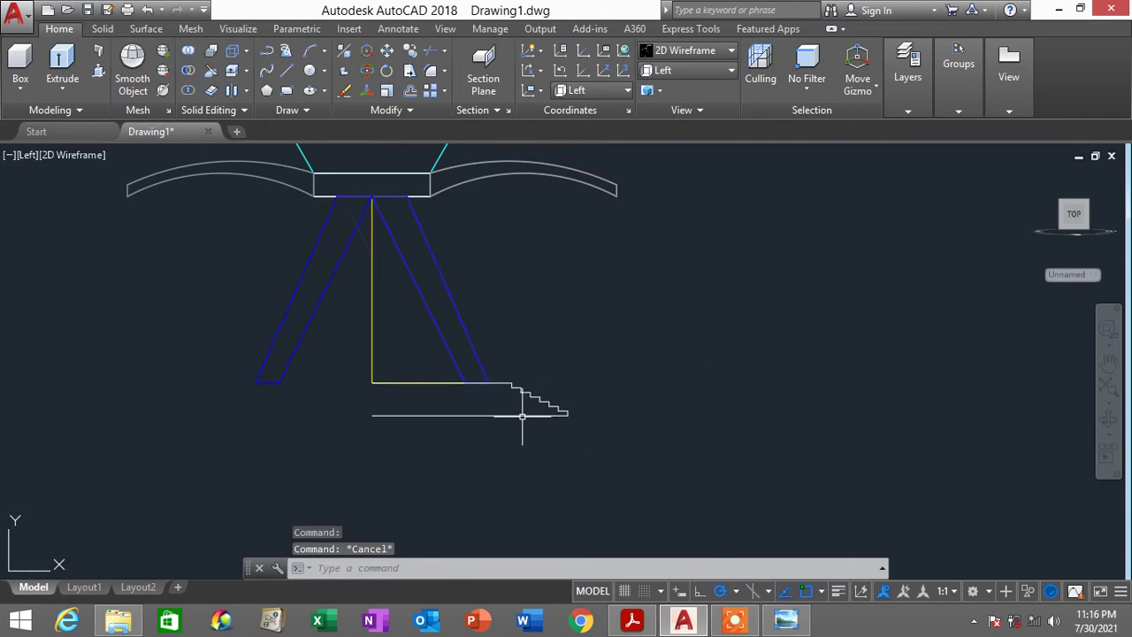
middle_drag(561, 409, 654, 411)
scroll(631, 429, up, 2)
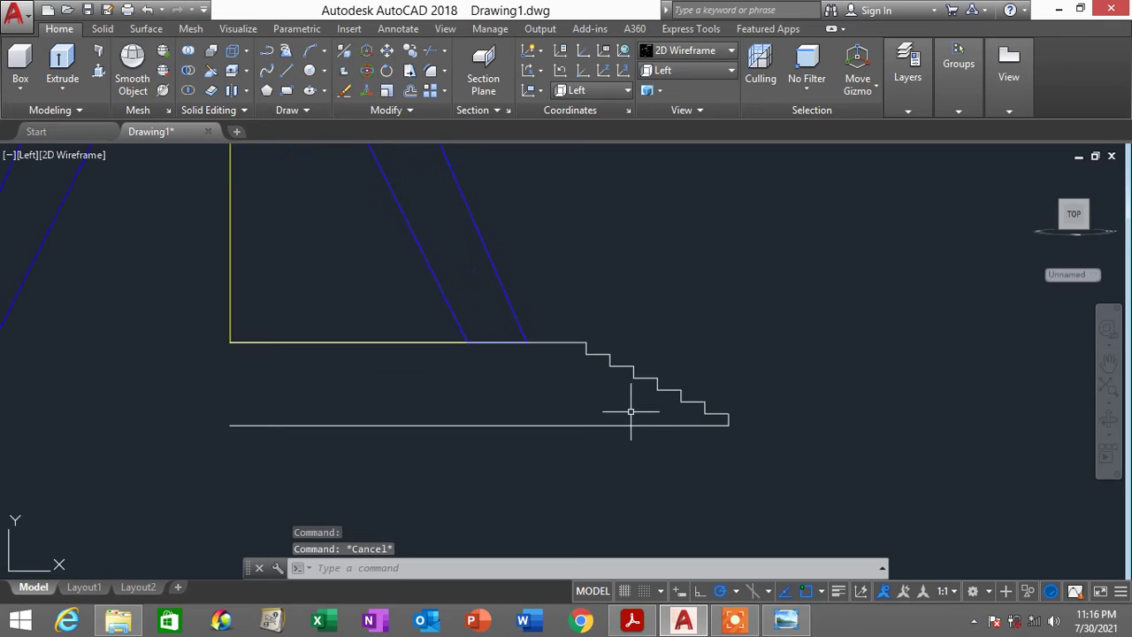
Mirror the 15 stair lines across the vertical centre line, keeping the originals
text(mi)
key(Return)
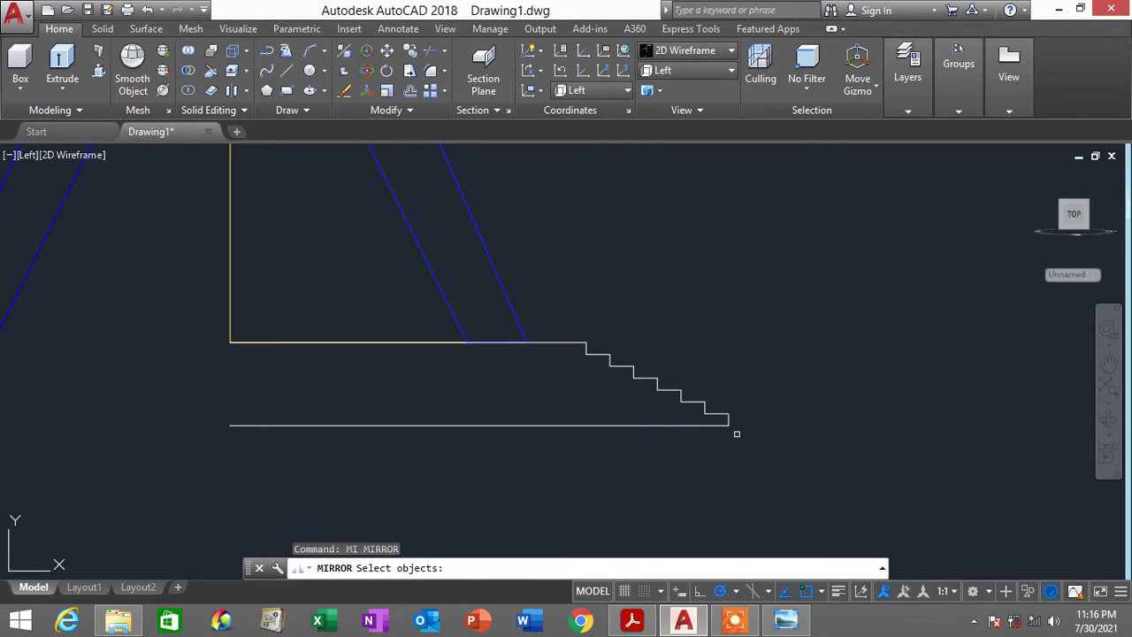
click(749, 452)
click(570, 297)
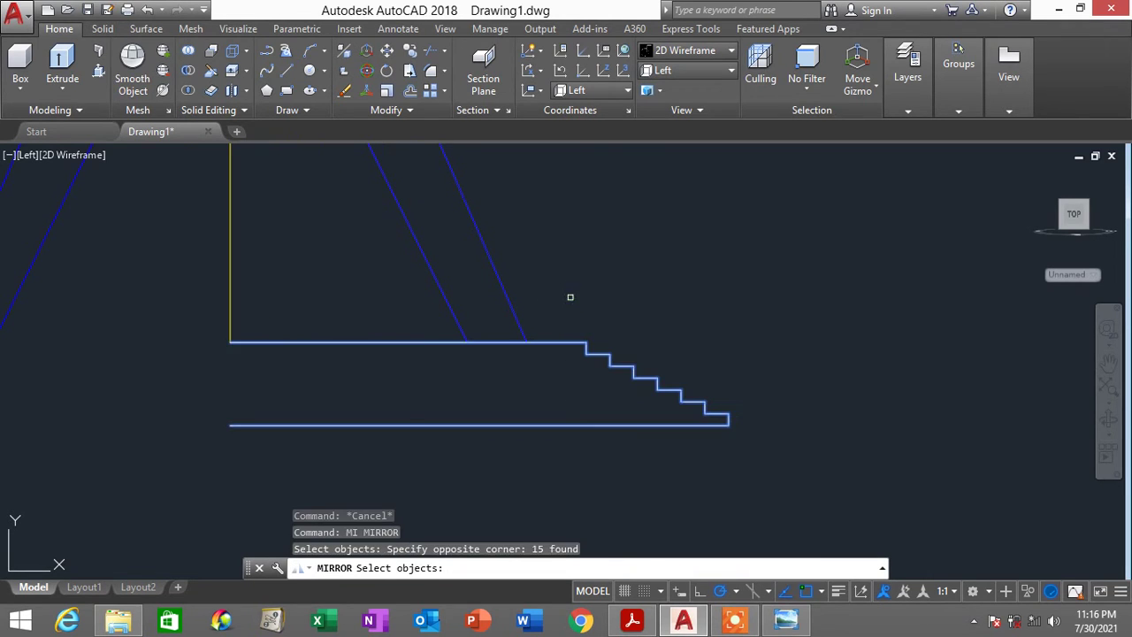
key(Return)
click(230, 343)
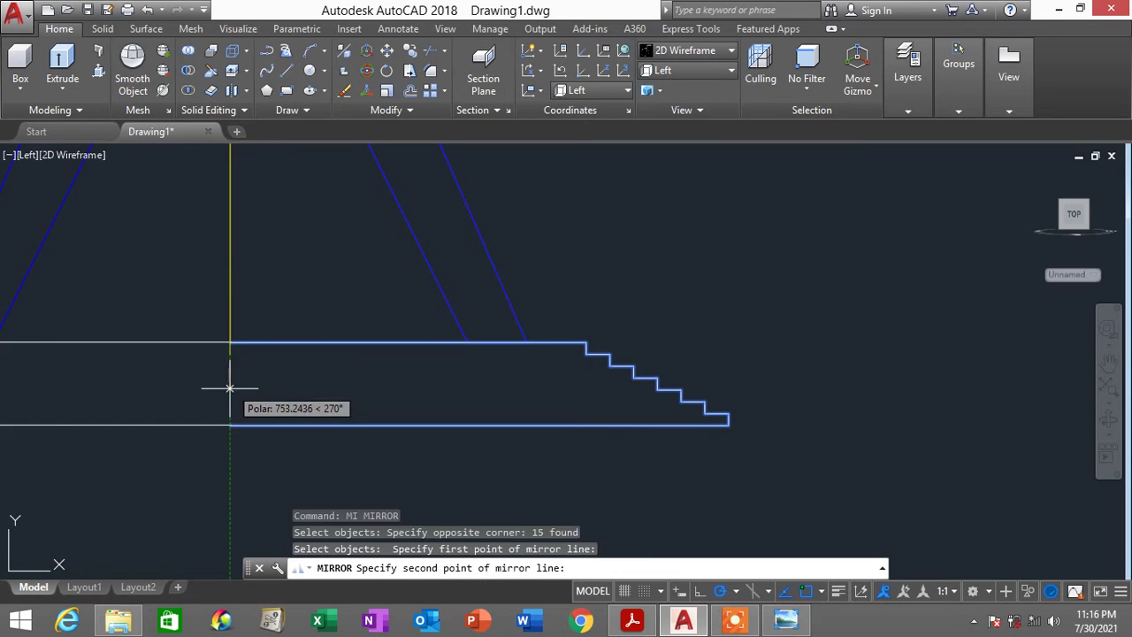
click(228, 387)
key(Return)
scroll(340, 380, down, 3)
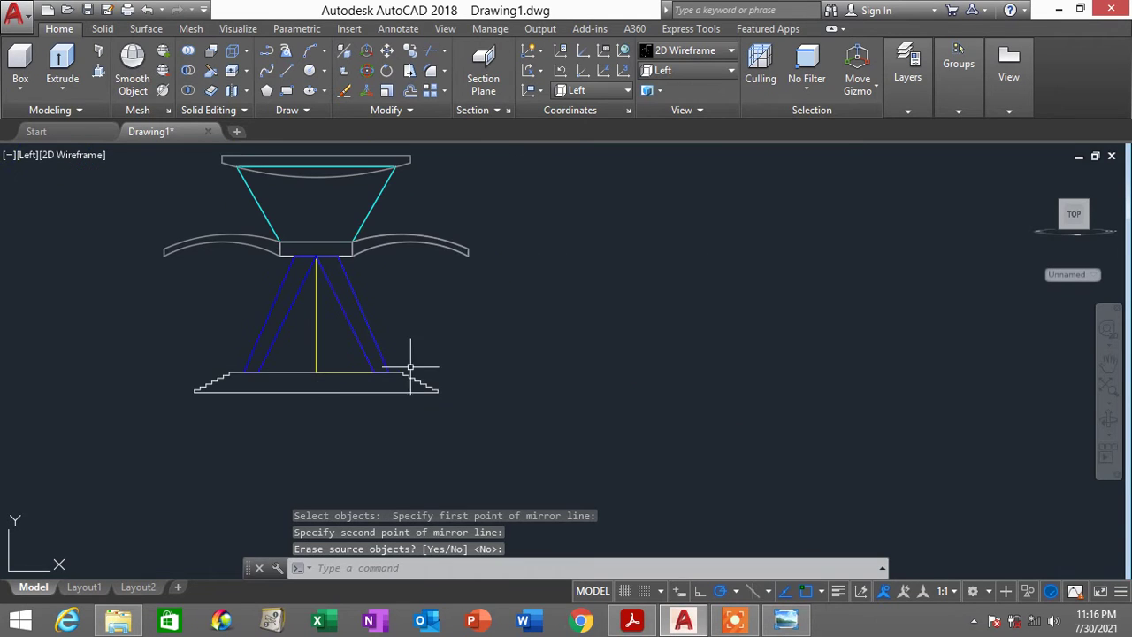
Page through references Tol Dim6 to Tol Dim9, back to Tol Dim8, then return to AutoCAD
click(786, 619)
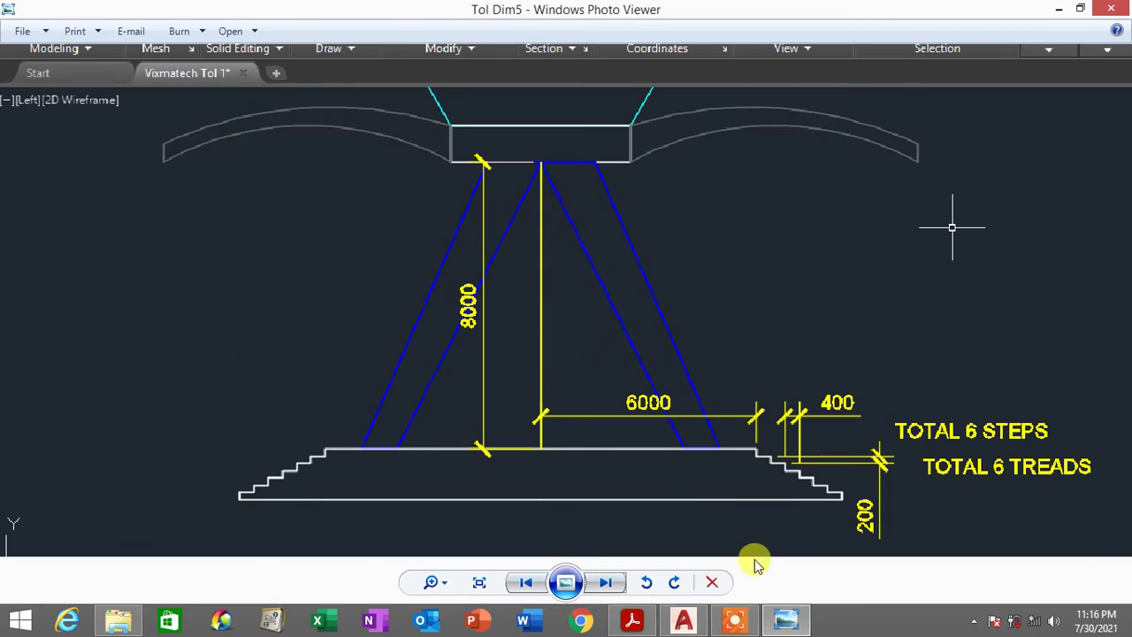
click(603, 584)
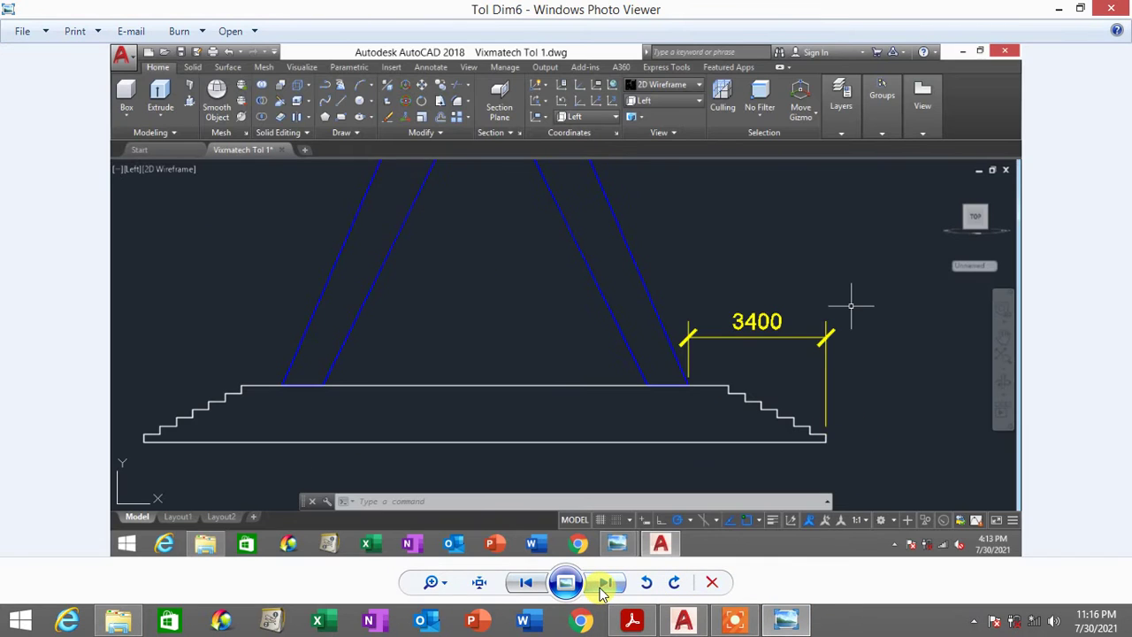
click(603, 583)
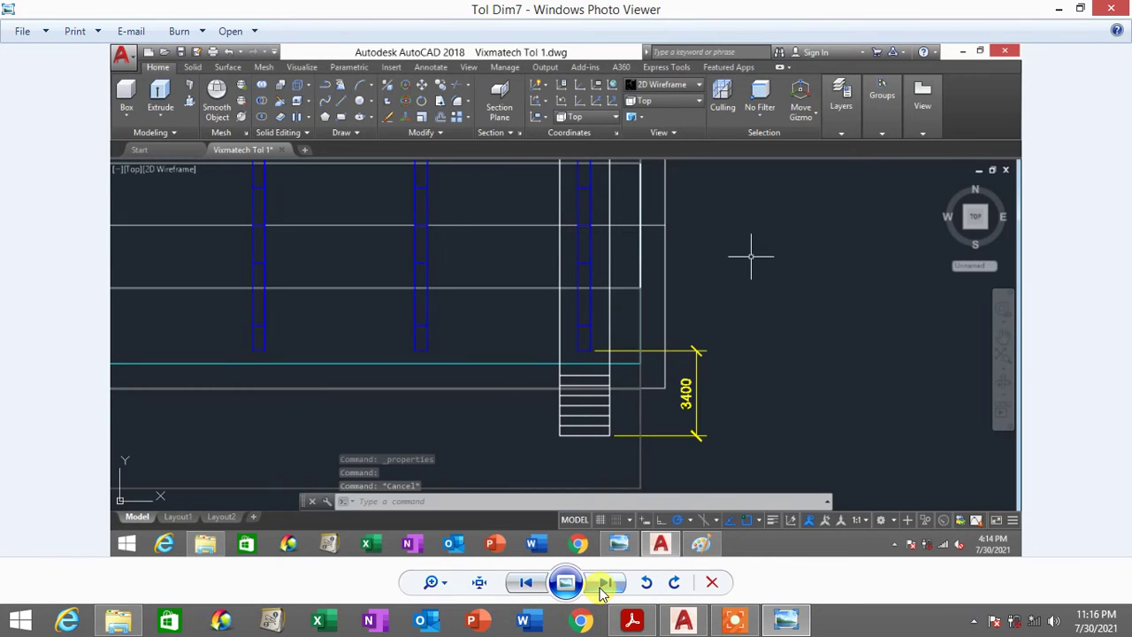
click(603, 584)
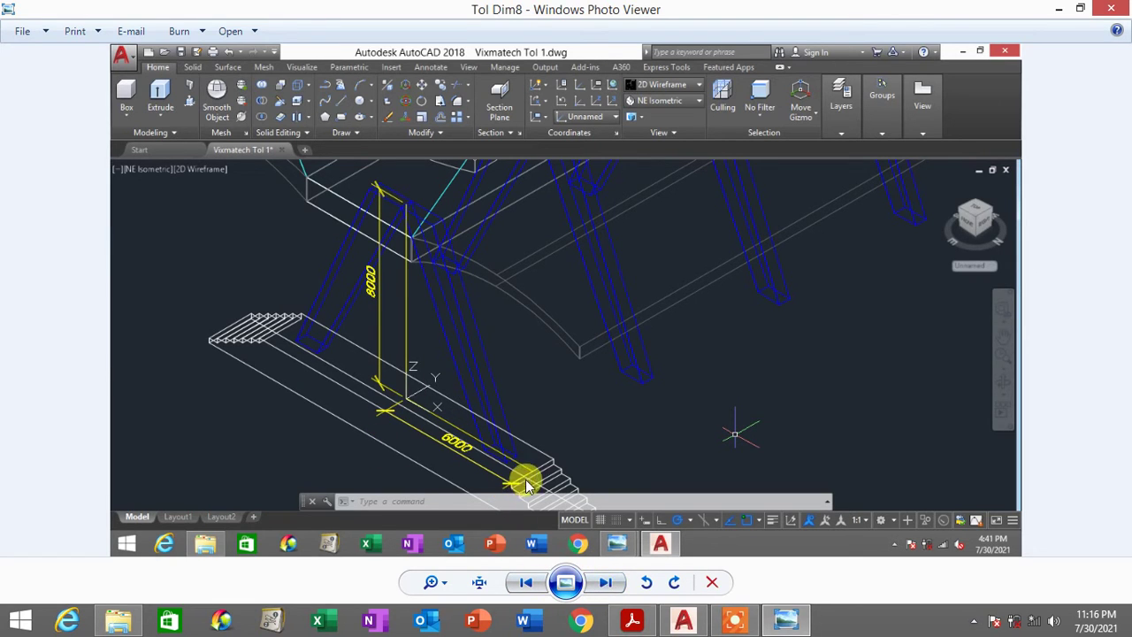
click(603, 585)
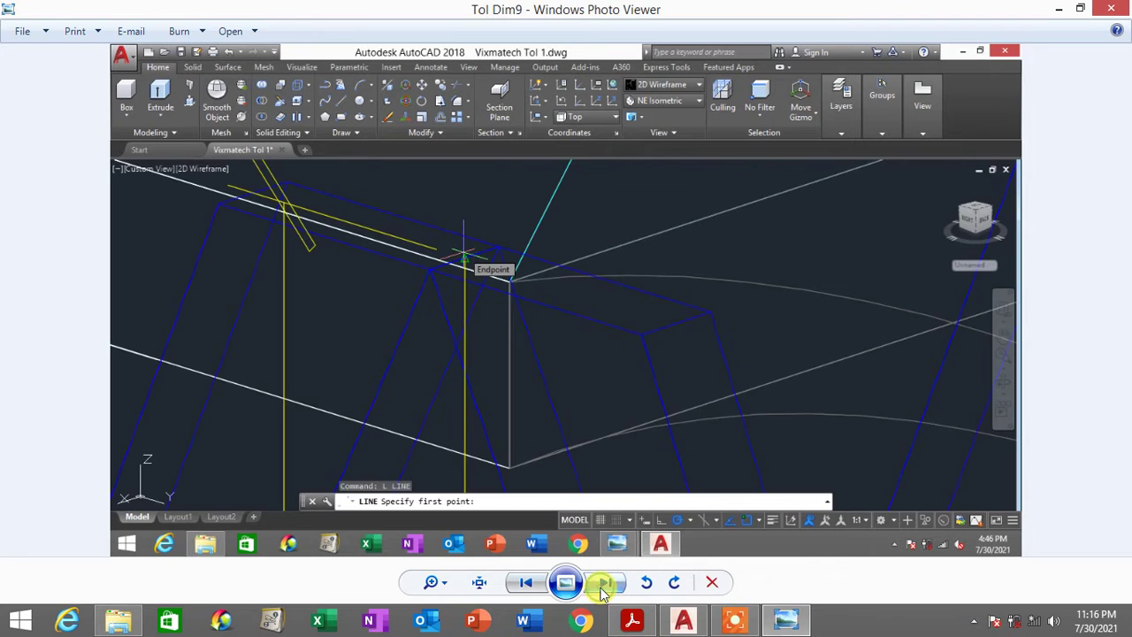
click(527, 585)
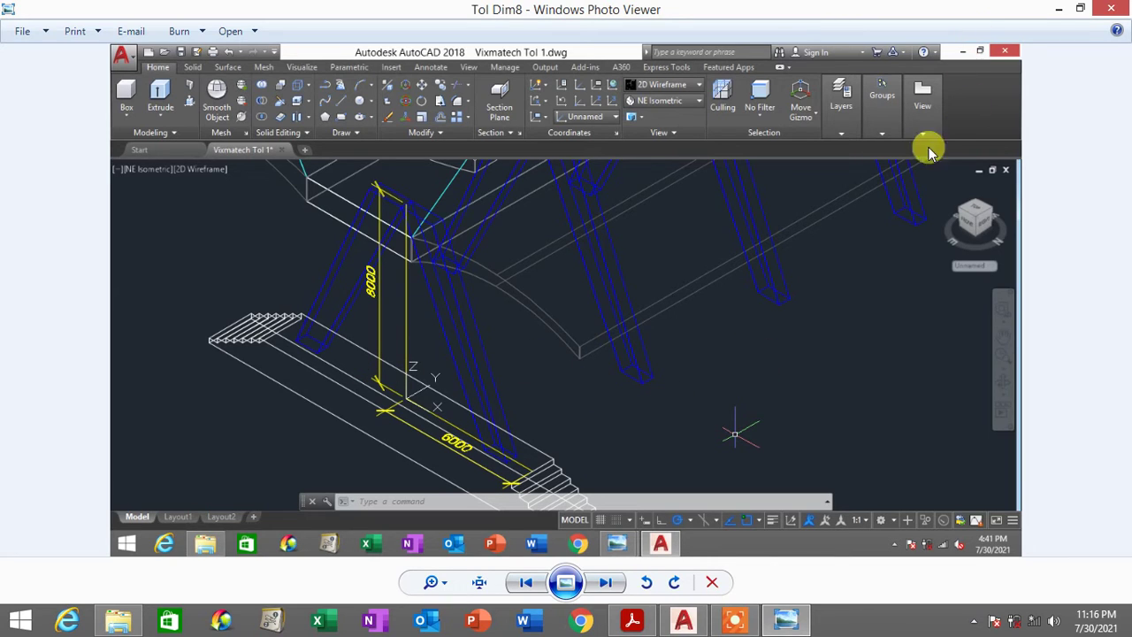
click(1058, 10)
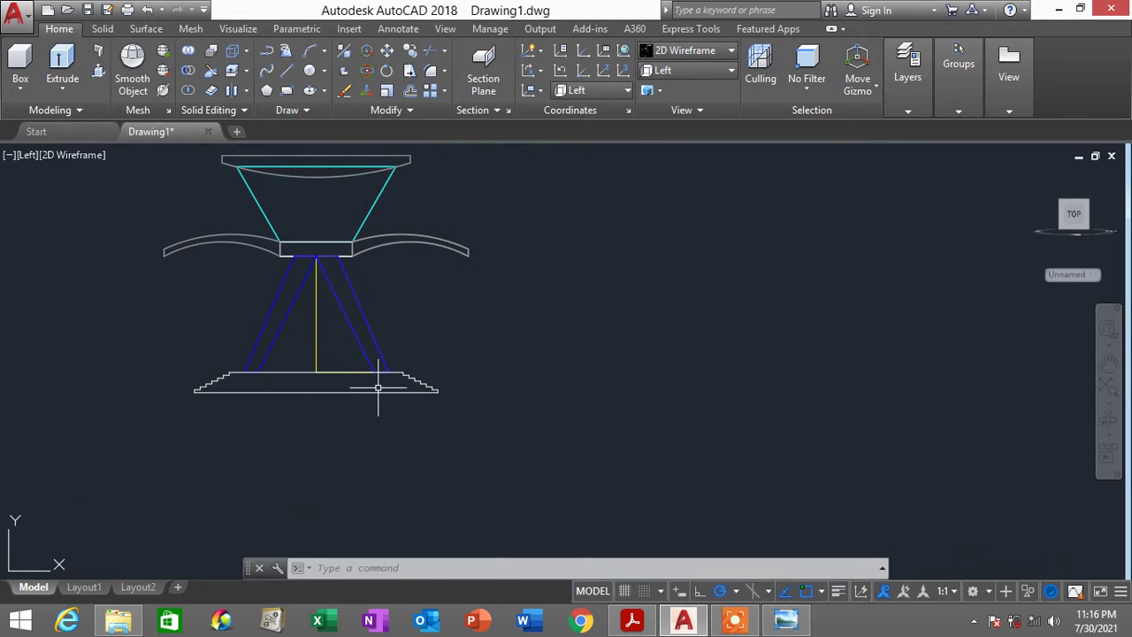
Switch the drawing to the SE Isometric preset view
scroll(398, 371, up, 3)
click(681, 70)
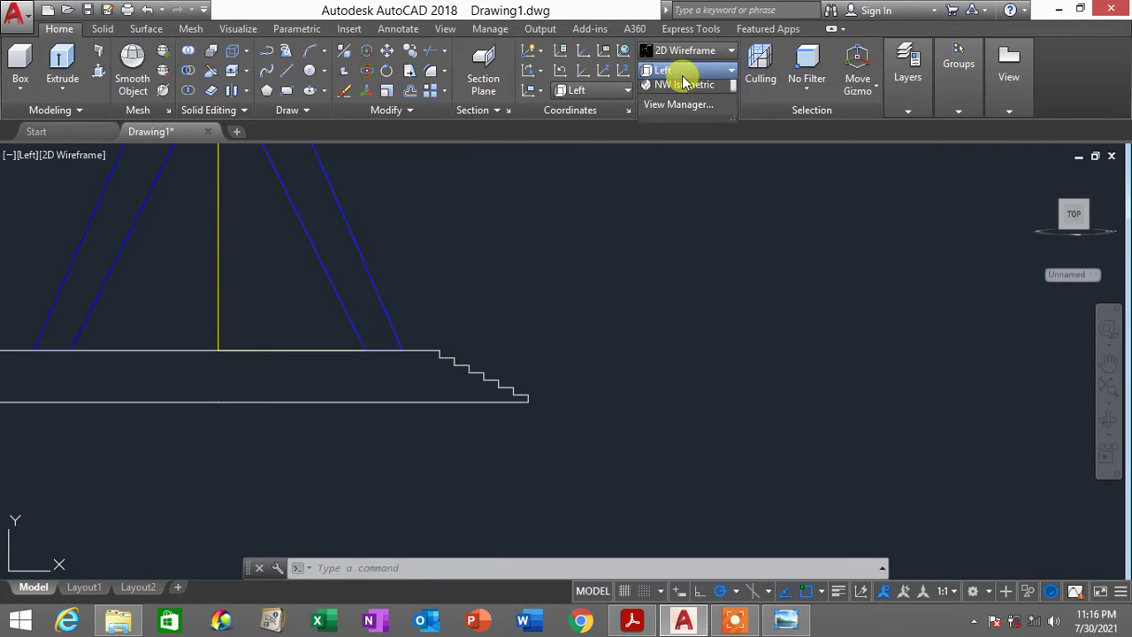
click(681, 205)
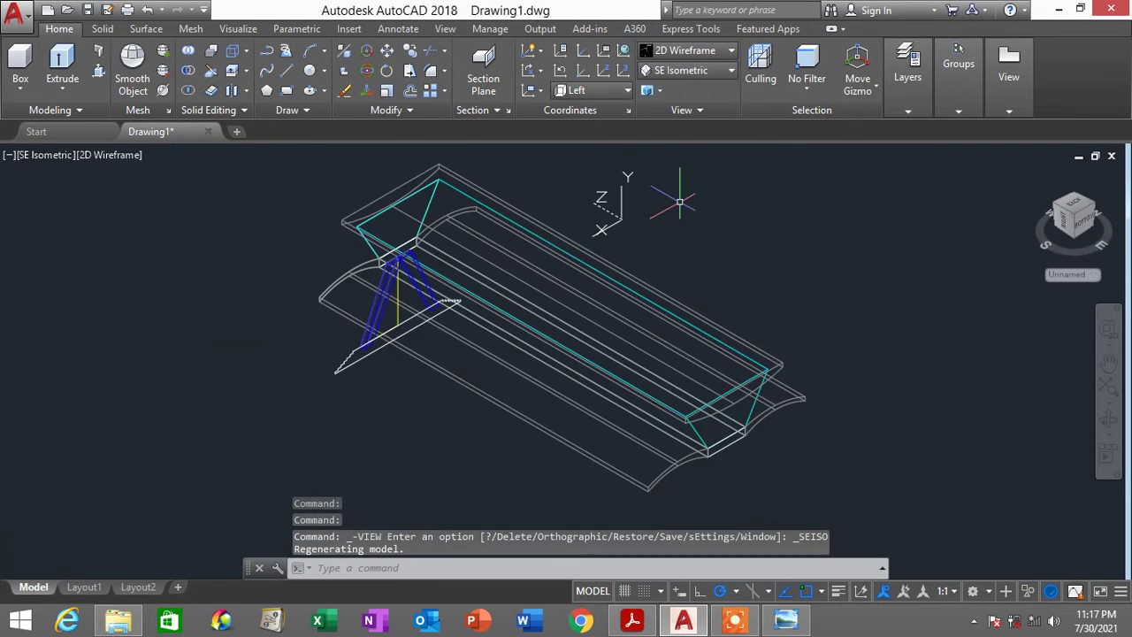
scroll(350, 381, up, 3)
scroll(362, 336, up, 3)
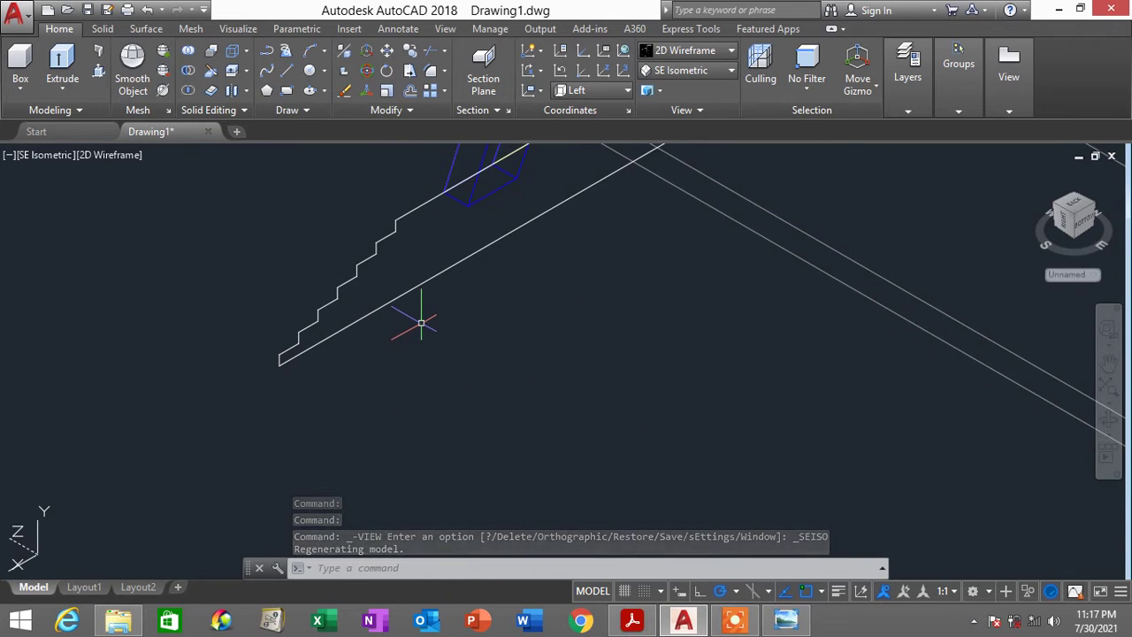
Define a new UCS with its origin at the step corner, aligned to the base outline
text(ucs)
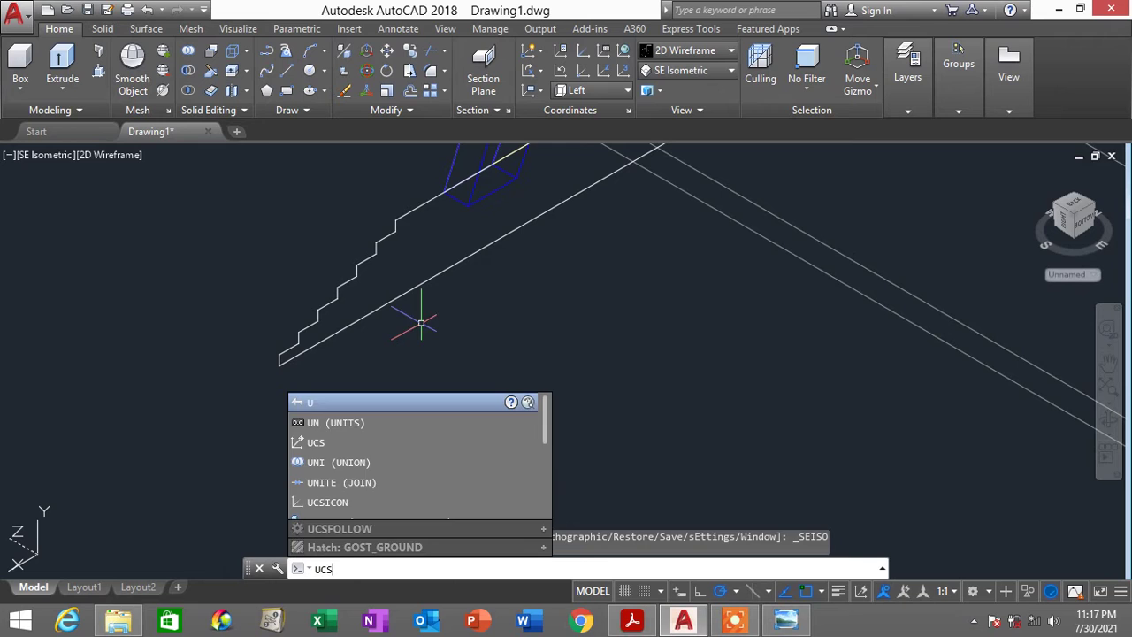
key(Return)
scroll(297, 367, up, 2)
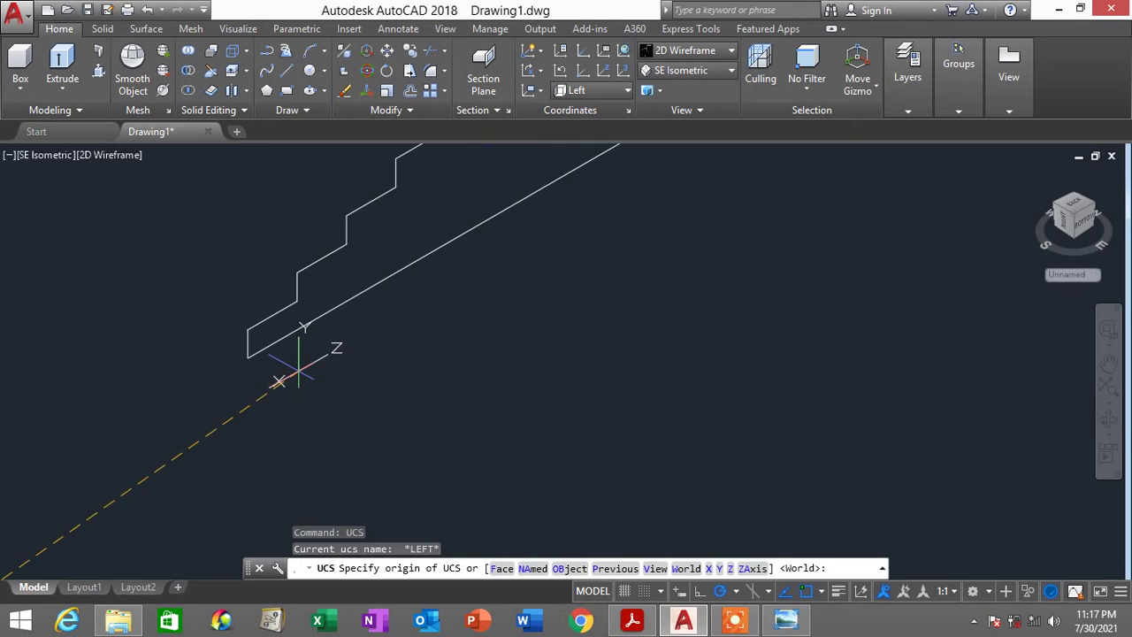
click(252, 329)
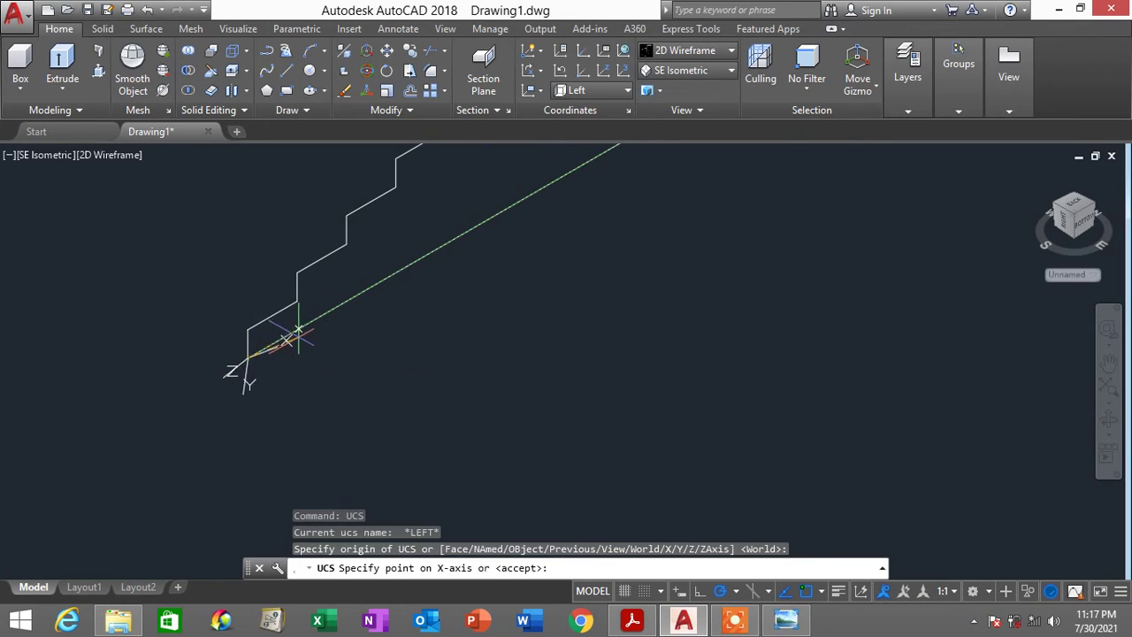
click(297, 331)
click(245, 301)
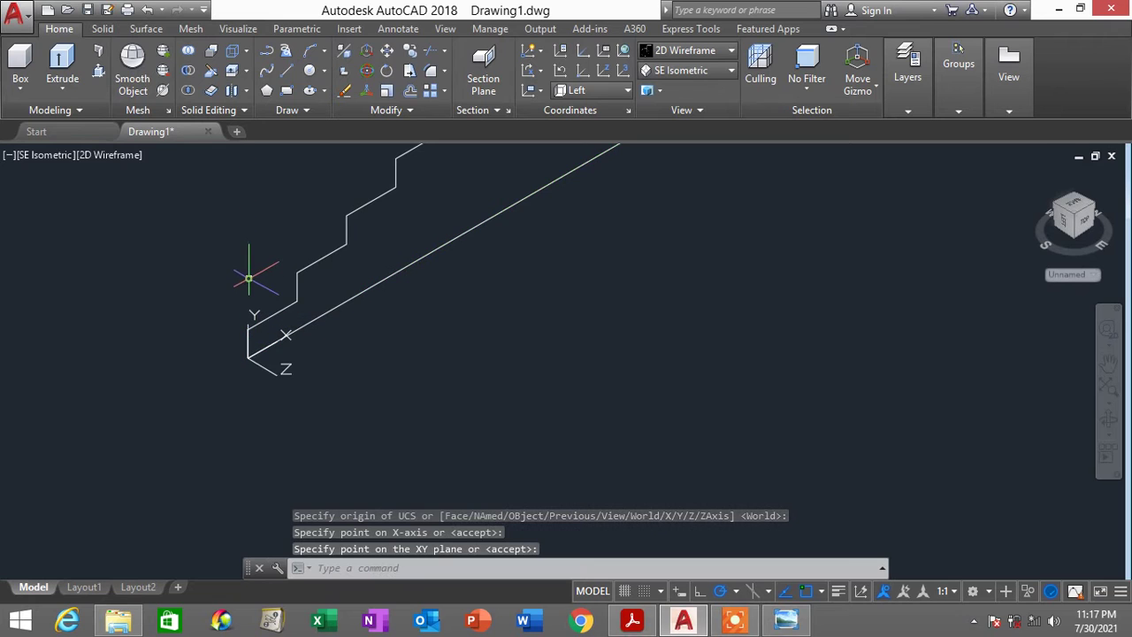
scroll(266, 292, down, 2)
middle_drag(391, 317, 356, 371)
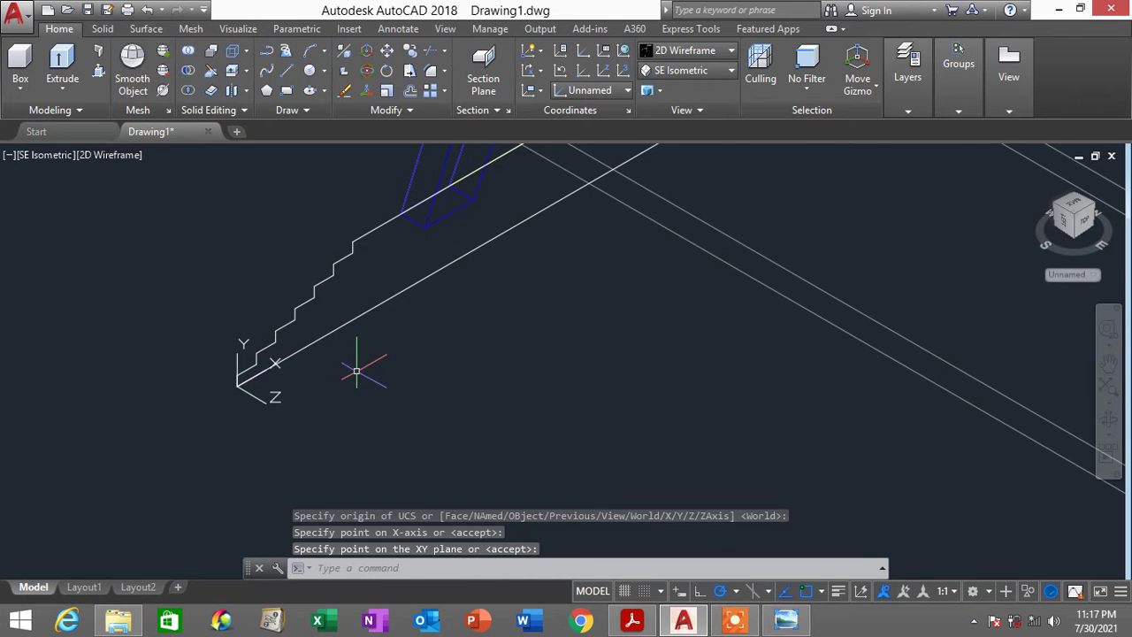
scroll(356, 371, down, 2)
mouse_move(455, 336)
middle_down()
mouse_move(450, 271)
mouse_move(486, 277)
middle_up()
scroll(487, 277, up, 3)
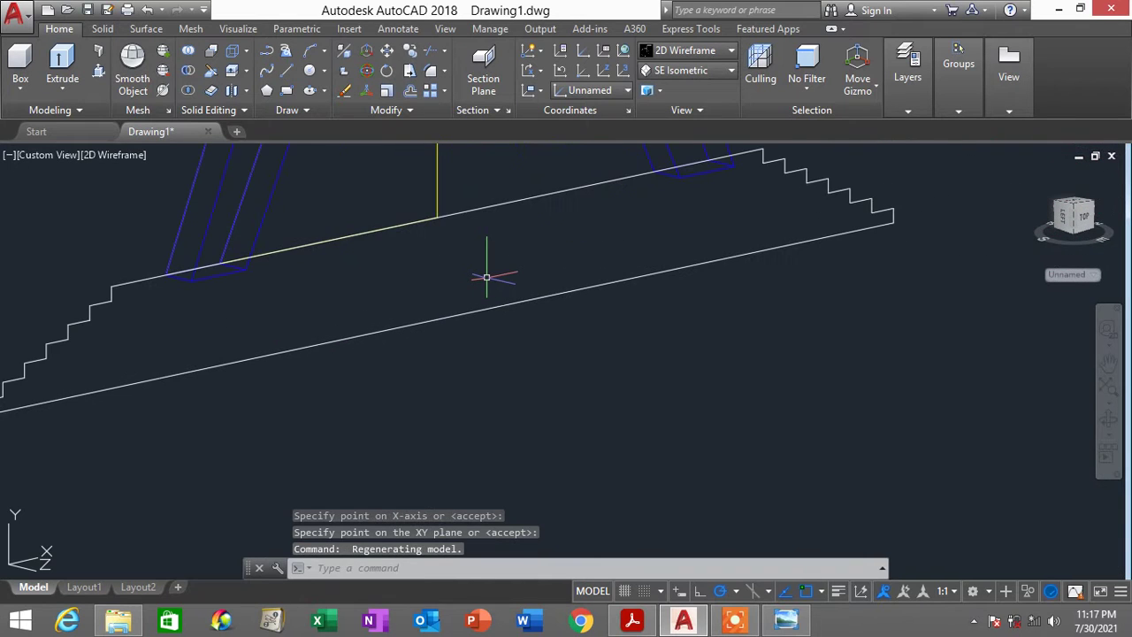
scroll(486, 277, down, 2)
key(Escape)
Press-pull the enclosed stepped base area 2000 units into a solid platform
text(p)
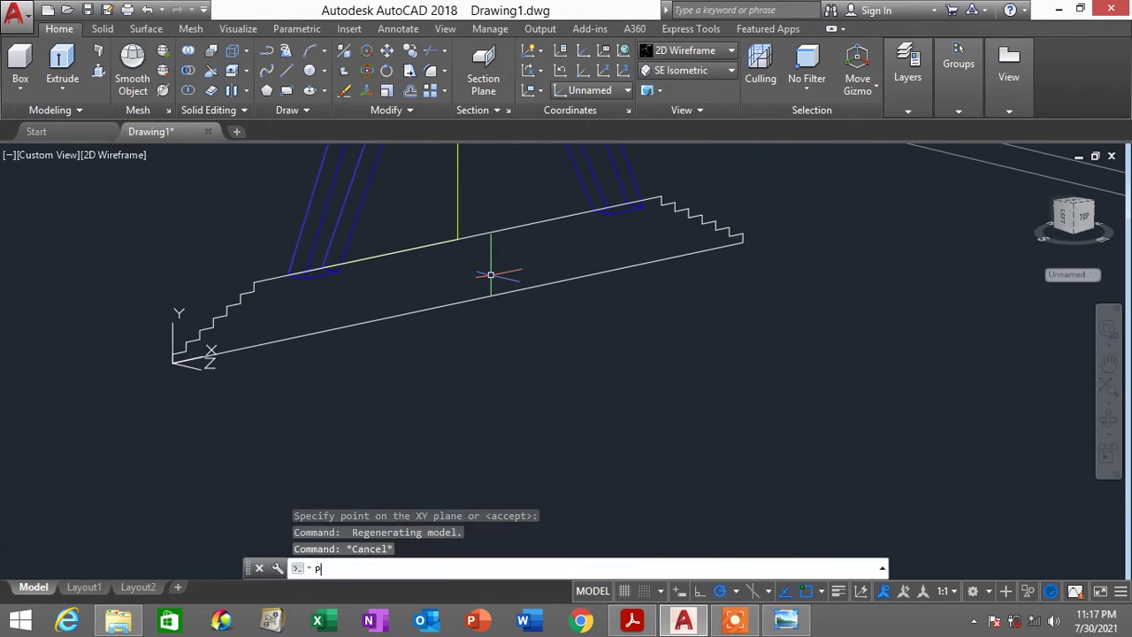
text(ress)
key(Return)
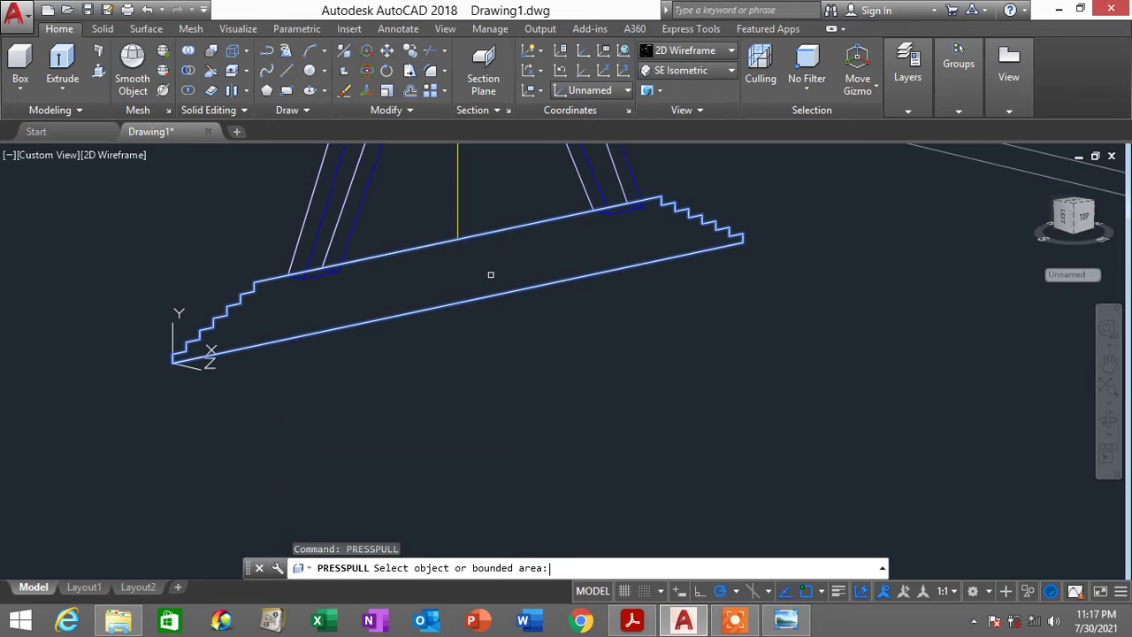
click(401, 280)
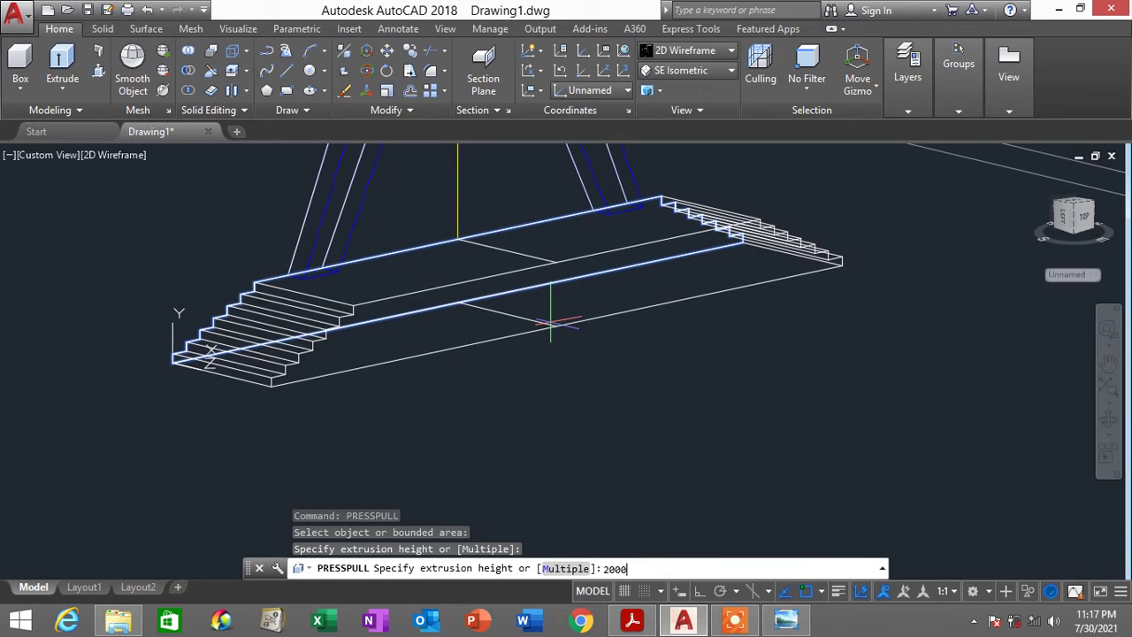
text(2000)
key(Return)
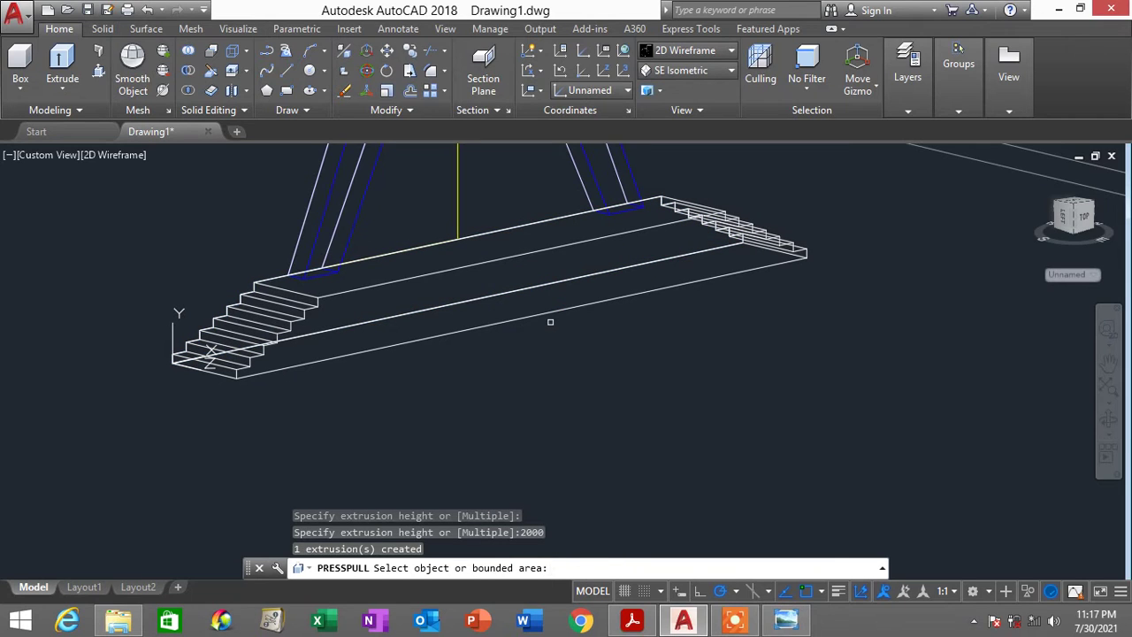
key(Escape)
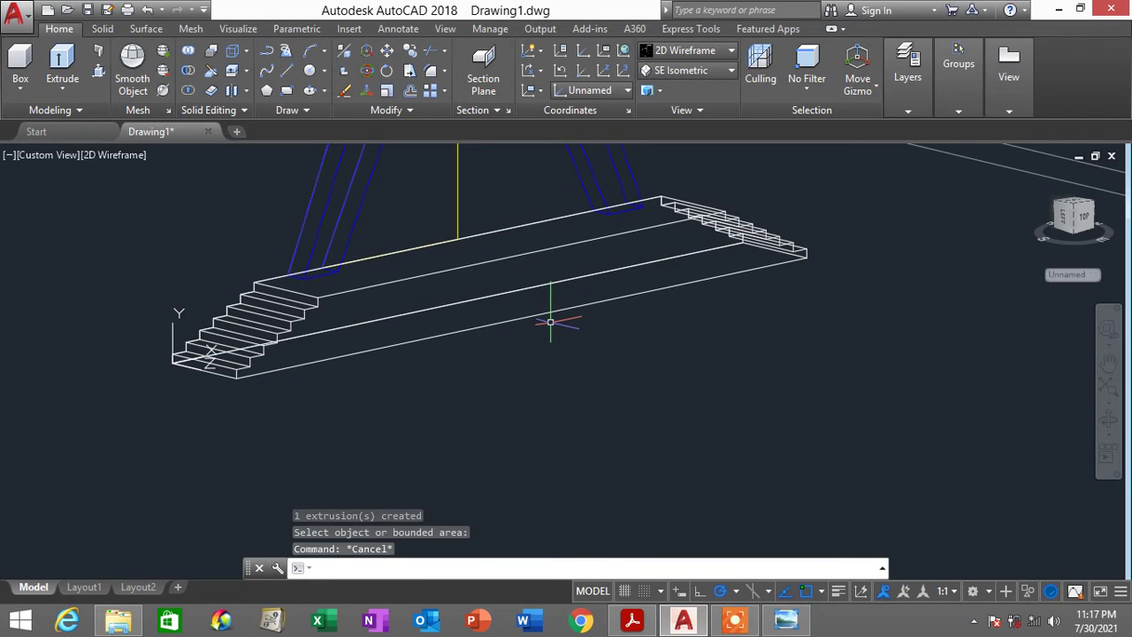
Bring back Photo Viewer and step back through Tol Dim7 to Tol Dim6's 3400 dimension
click(786, 619)
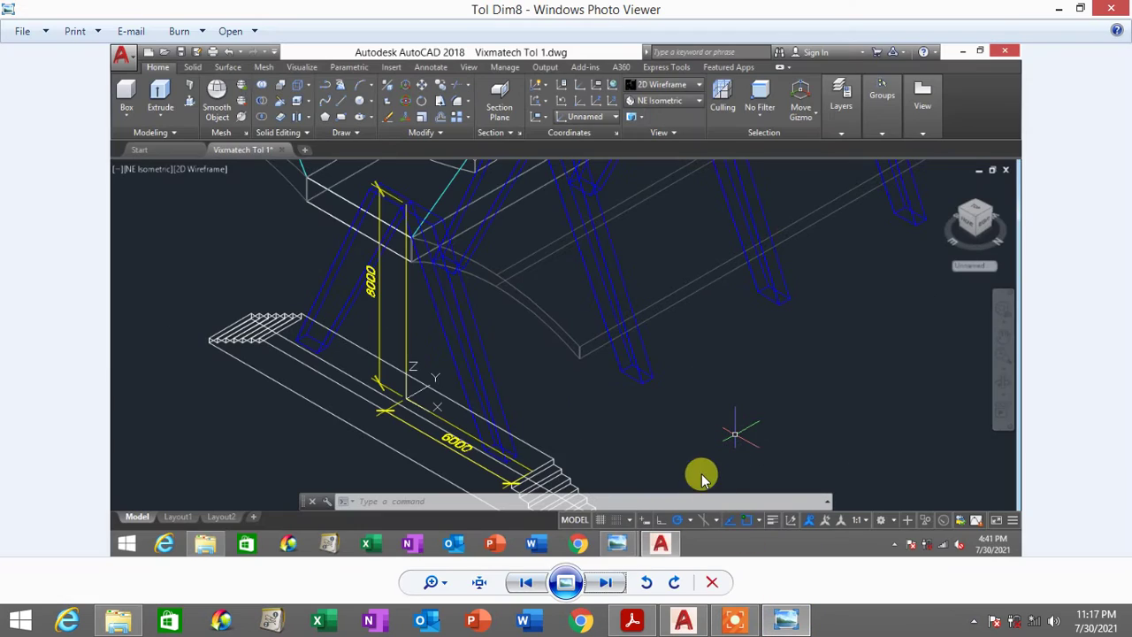
click(528, 582)
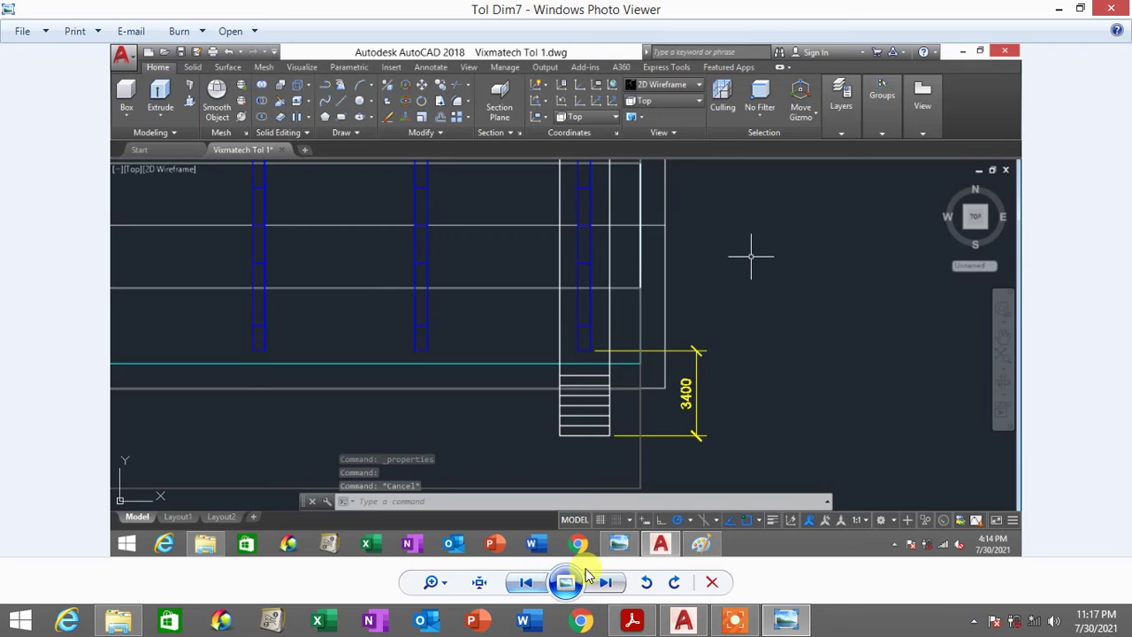
click(529, 583)
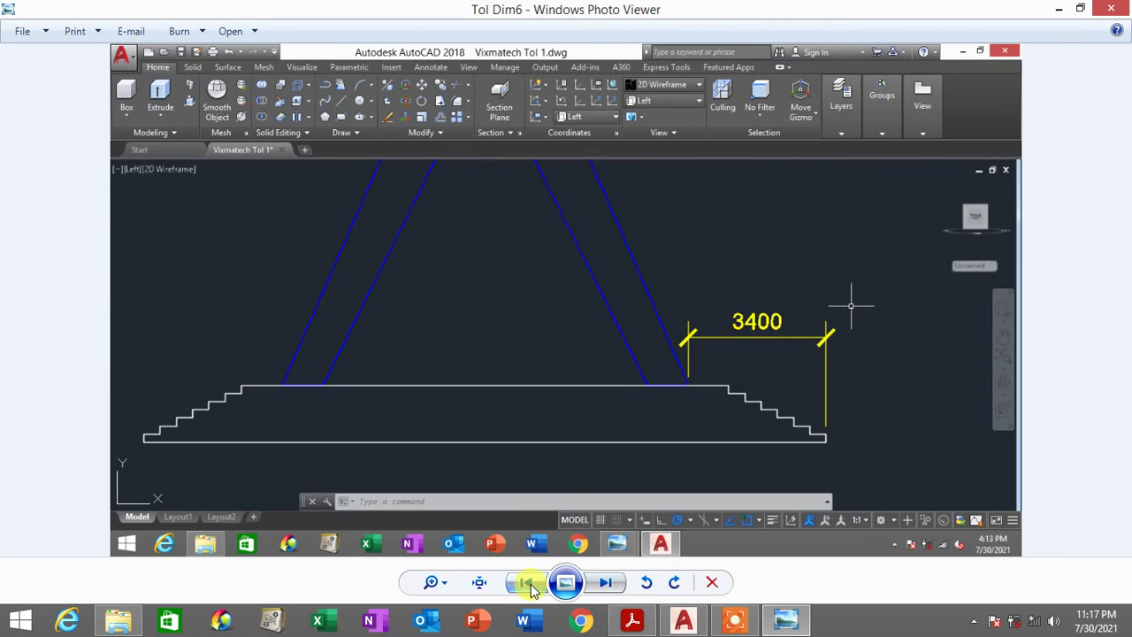
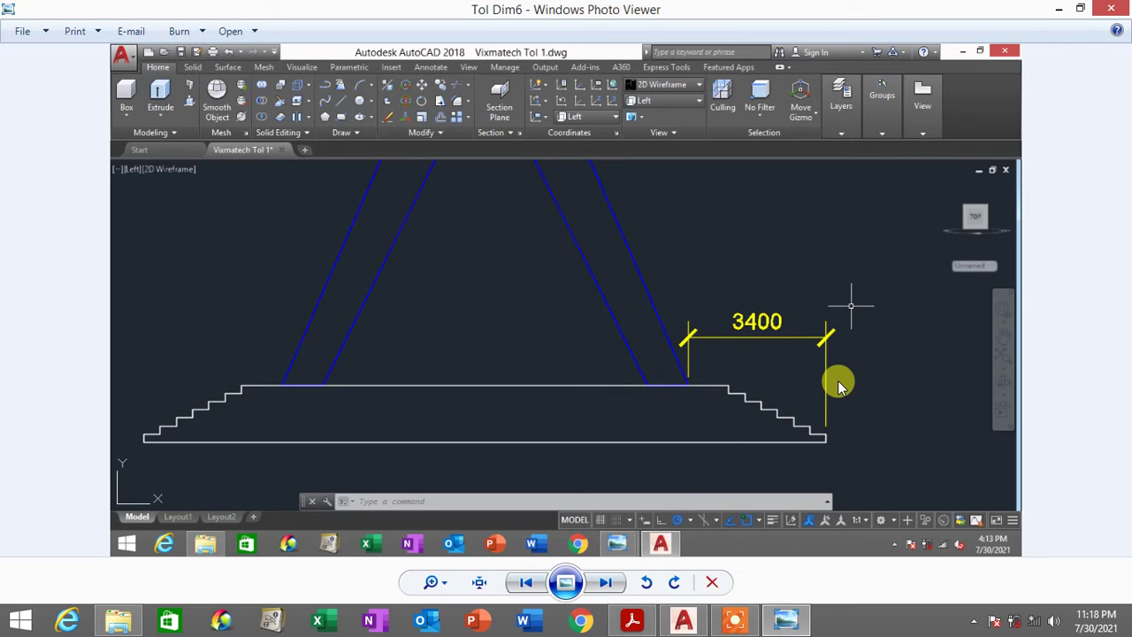
Return from the Photo Viewer reference to the stepped-base model in Drawing1
click(682, 619)
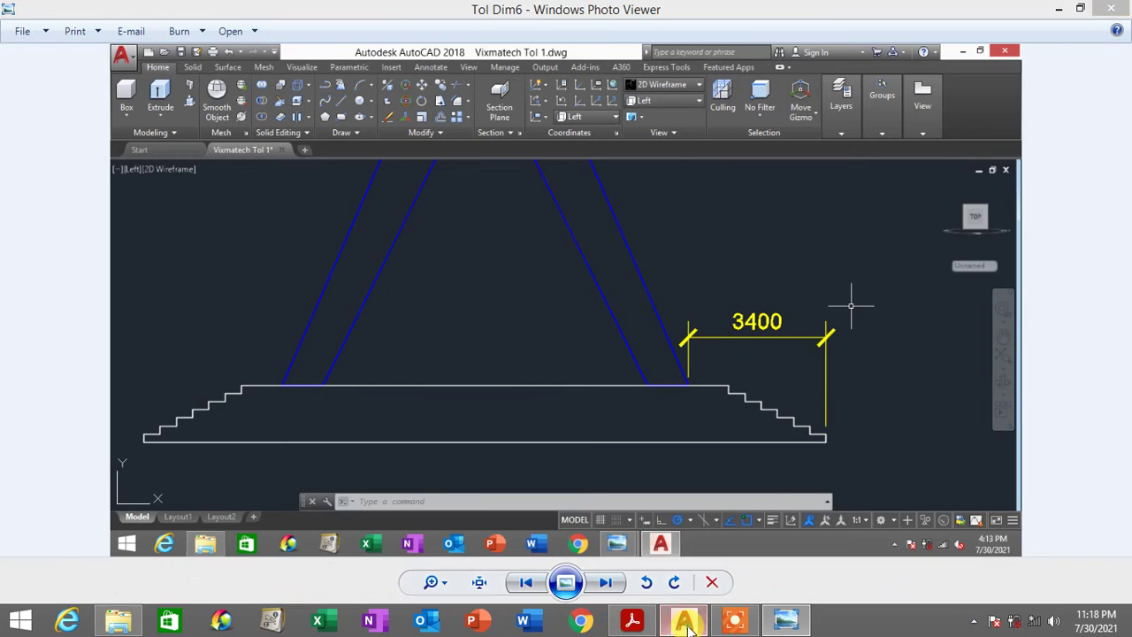
scroll(416, 332, down, 3)
scroll(451, 344, up, 3)
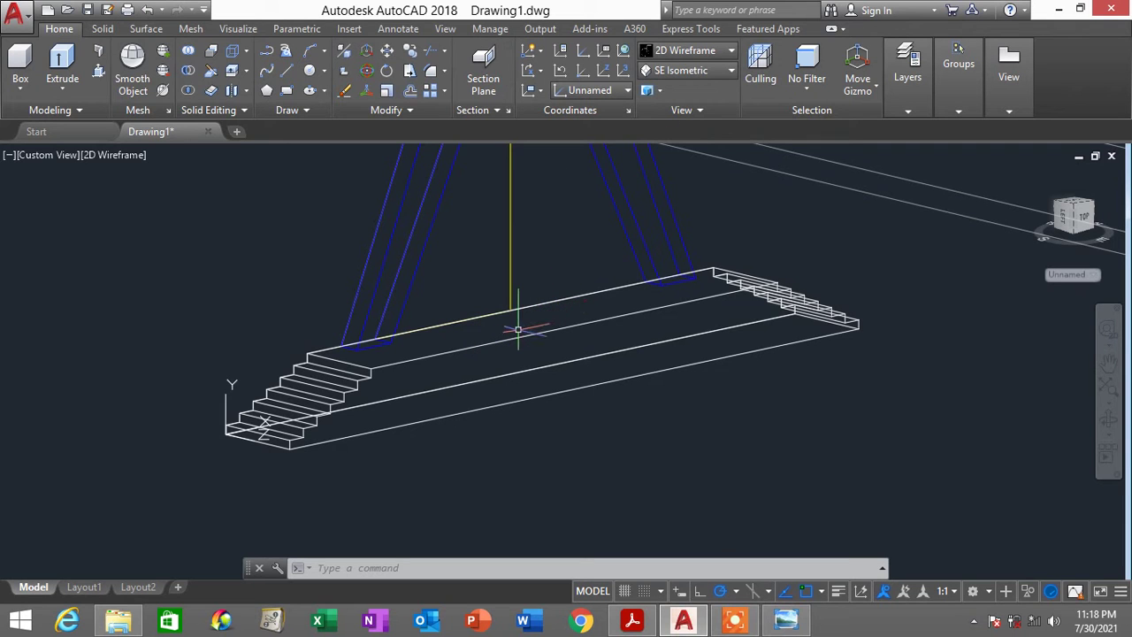
Move the nine stepped slab objects from the top-step point to a new position
shift+middle_drag(521, 324, 765, 381)
text(m)
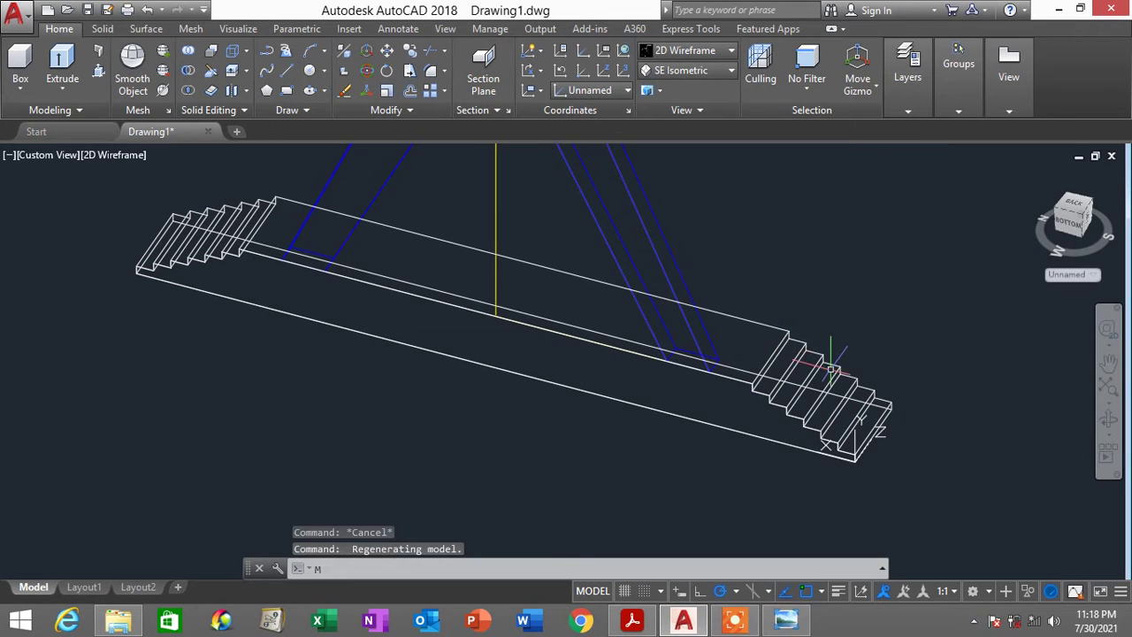
key(Return)
click(914, 460)
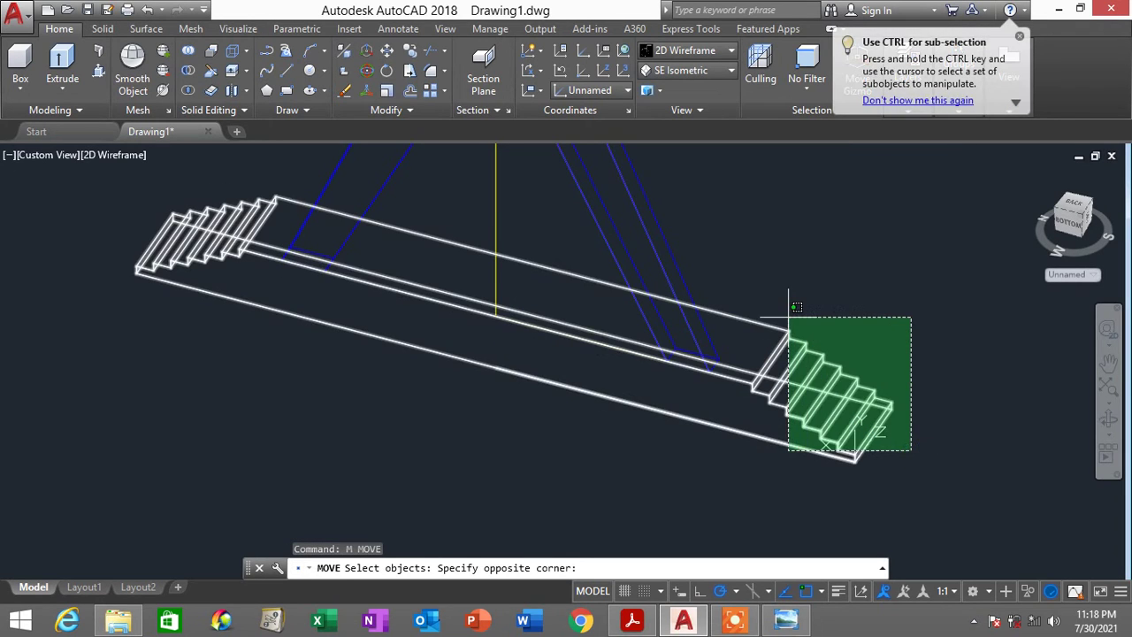
click(790, 317)
key(Return)
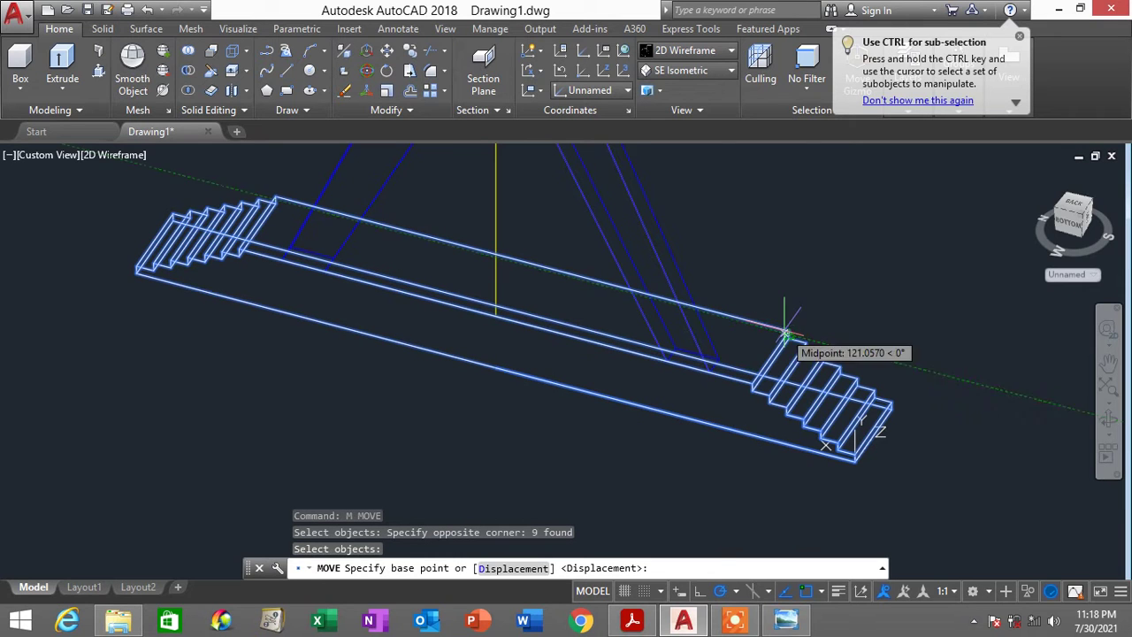
click(789, 332)
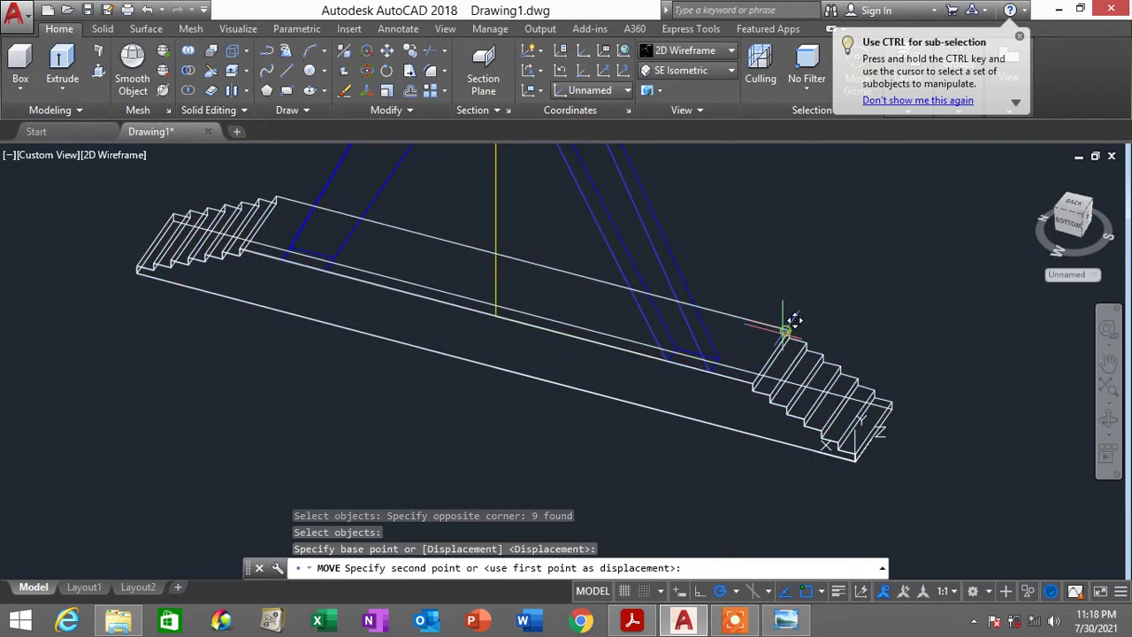
click(717, 429)
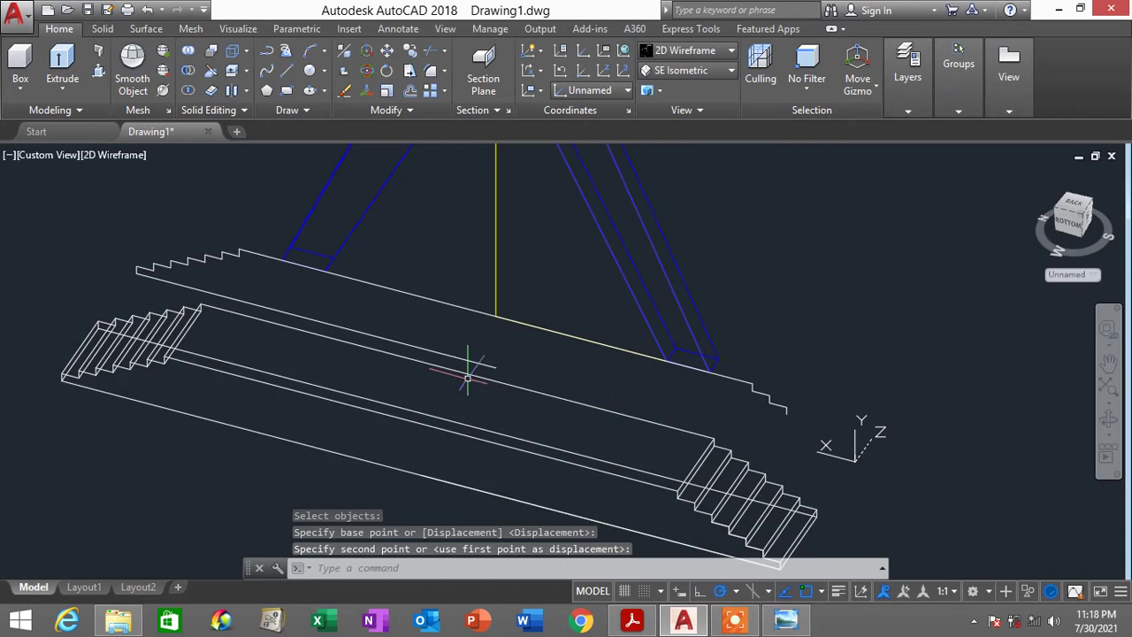
Erase the leftover line, stair outline and two stray long lines
click(800, 407)
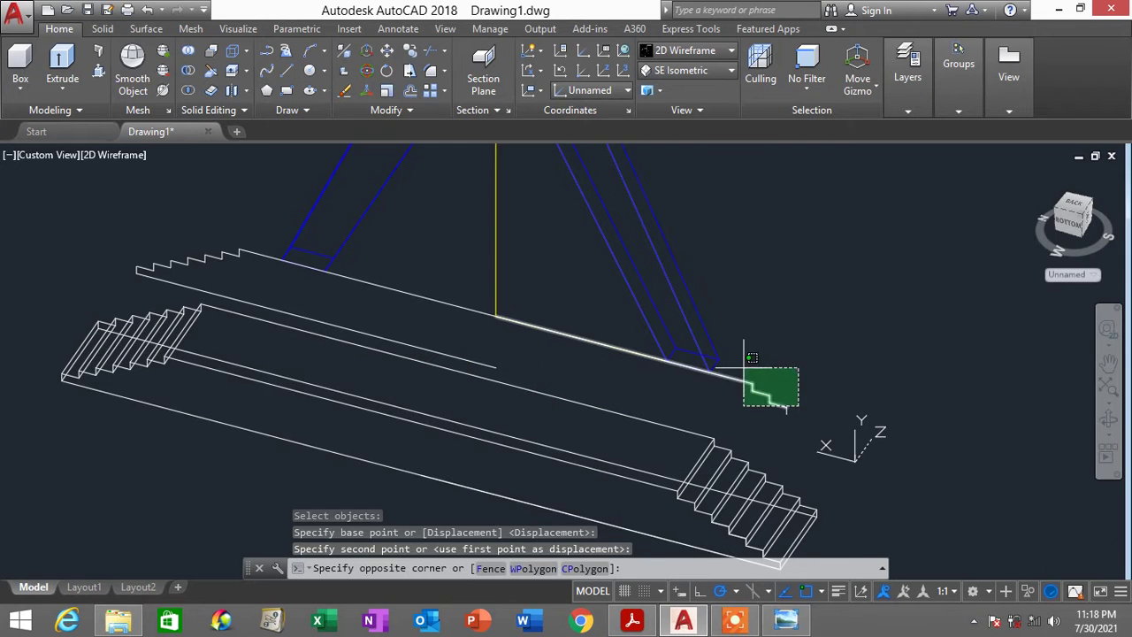
click(743, 367)
key(Delete)
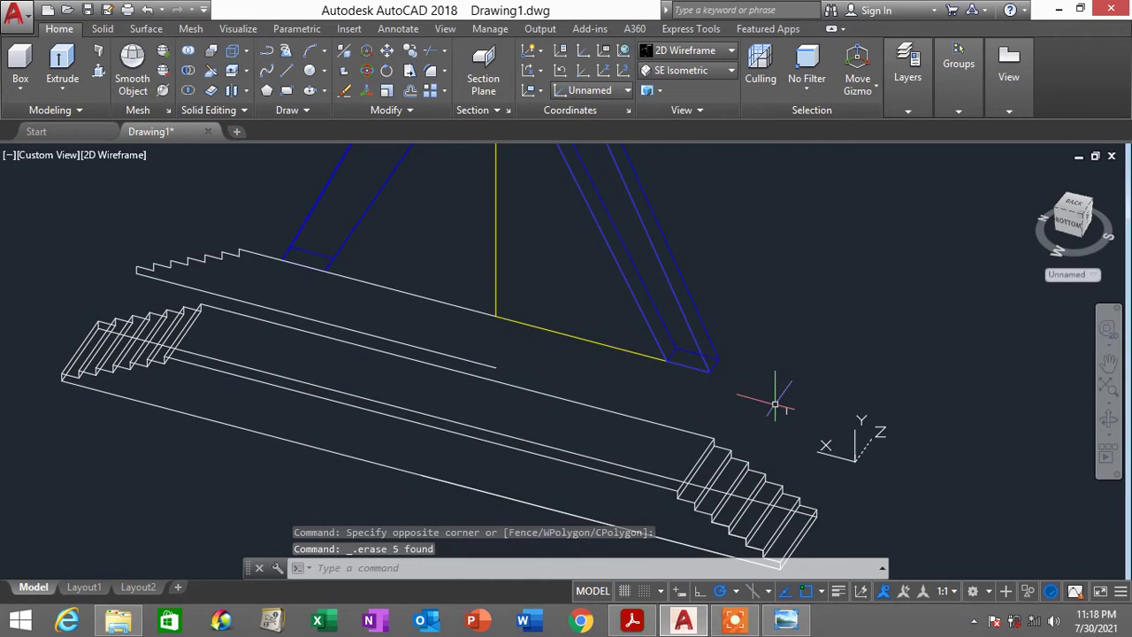
click(795, 404)
click(771, 392)
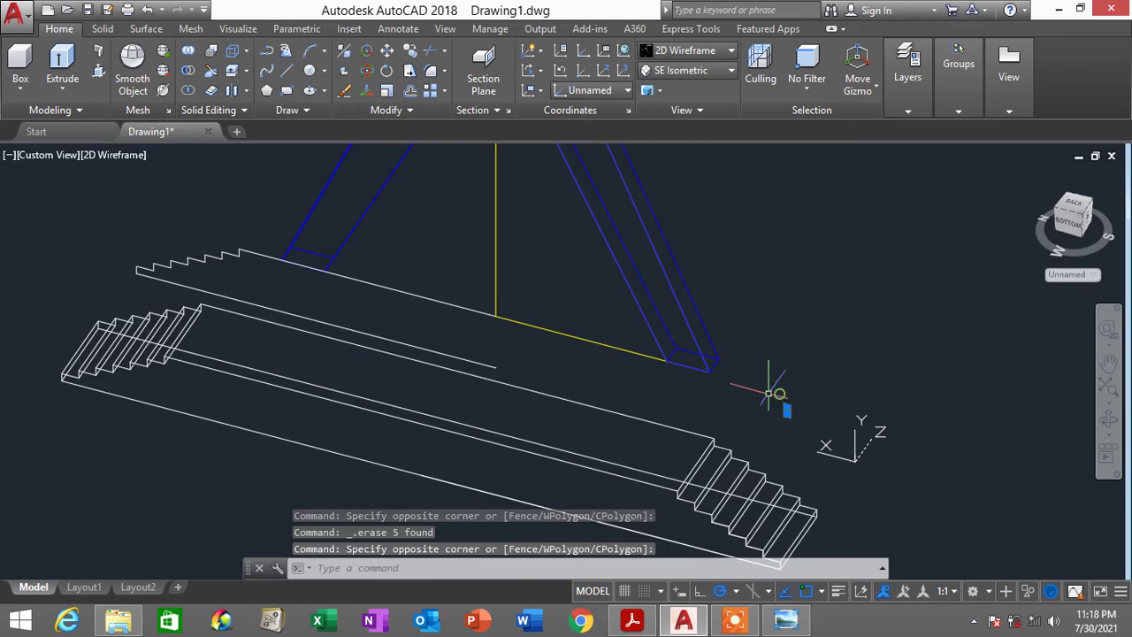
click(451, 307)
key(Delete)
click(420, 348)
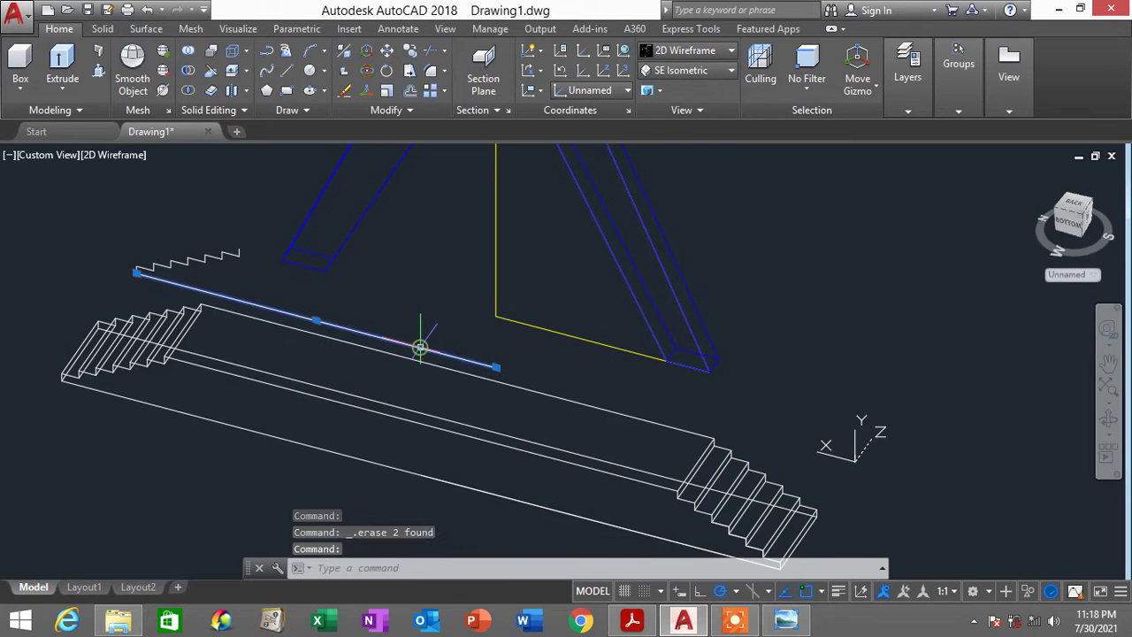
key(Delete)
Erase the old zigzag step profile and a small leftover piece
click(230, 284)
click(112, 225)
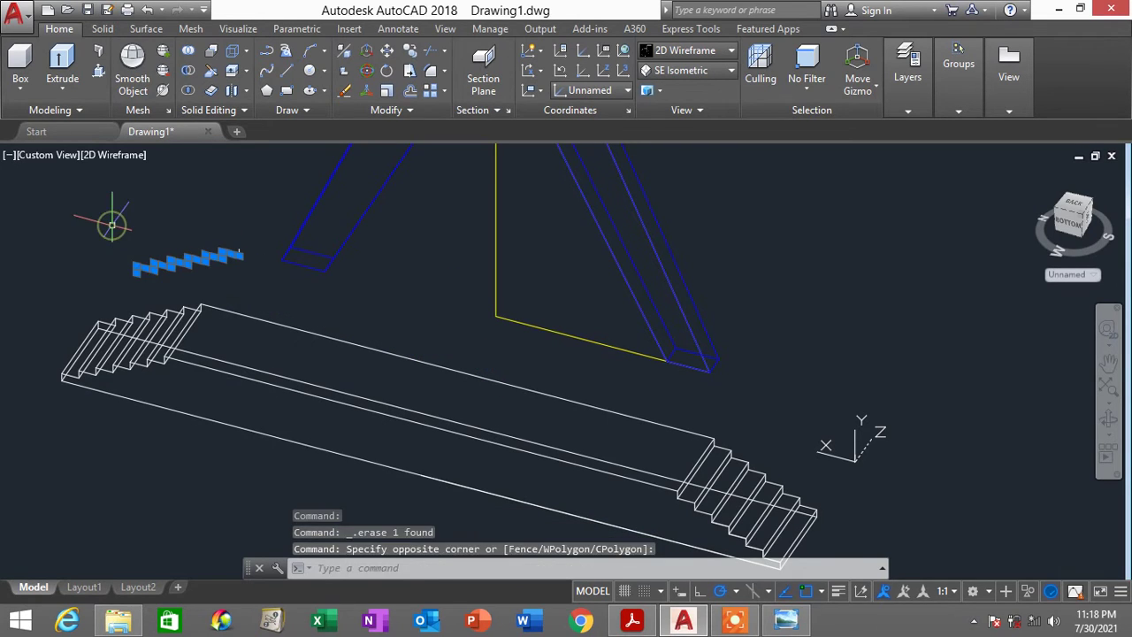
key(Delete)
click(239, 255)
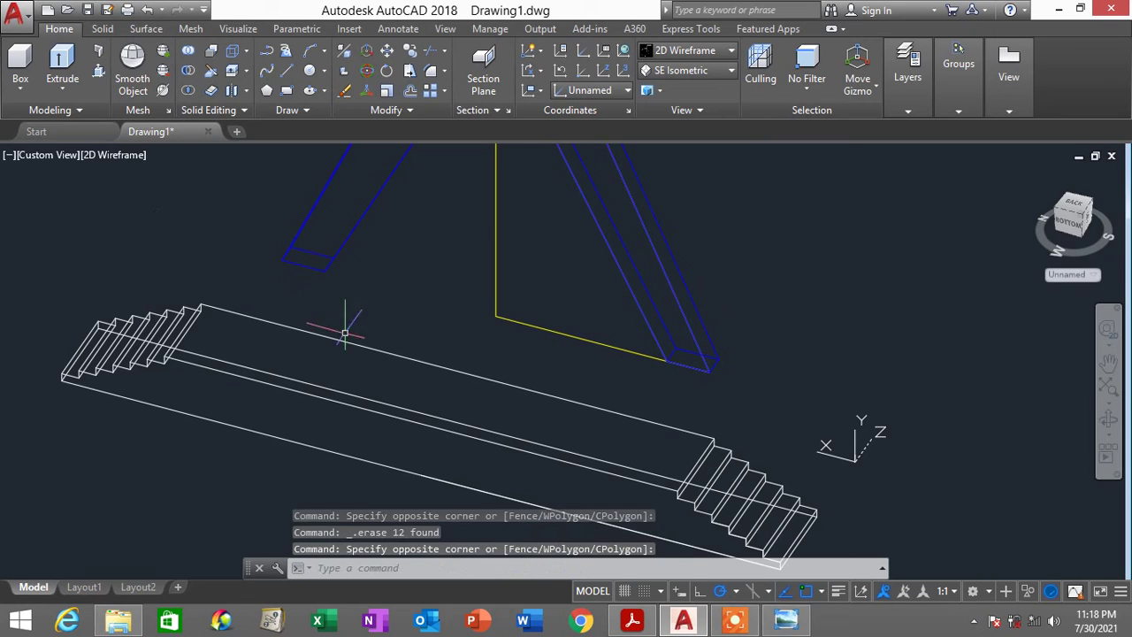
key(Delete)
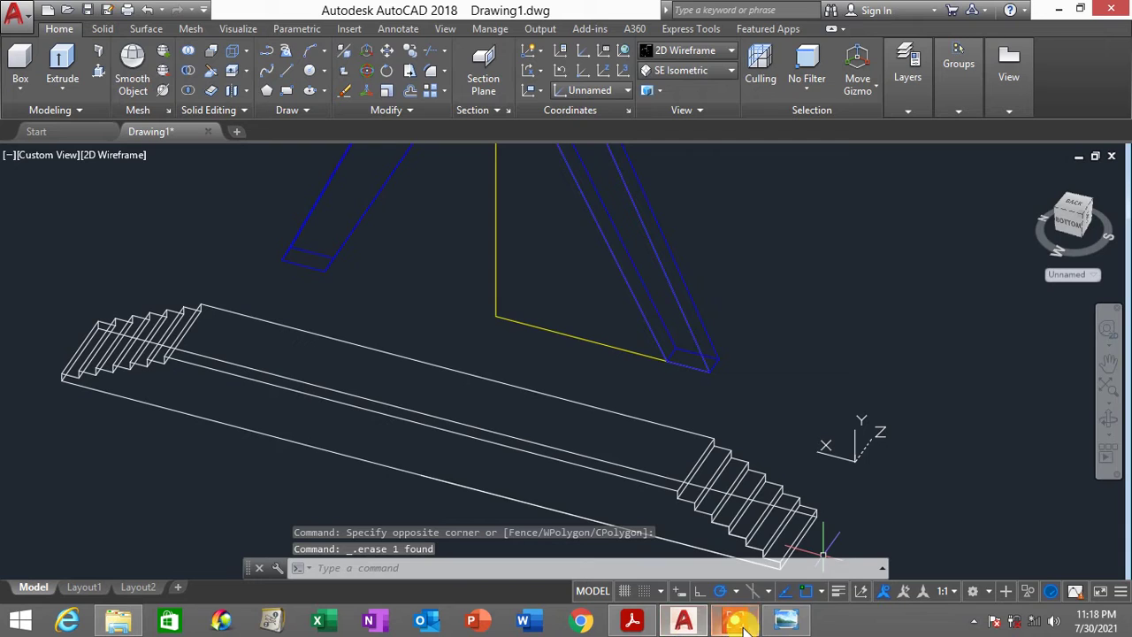
Check the next reference screenshot, Tol Dim7, then return to AutoCAD
click(783, 624)
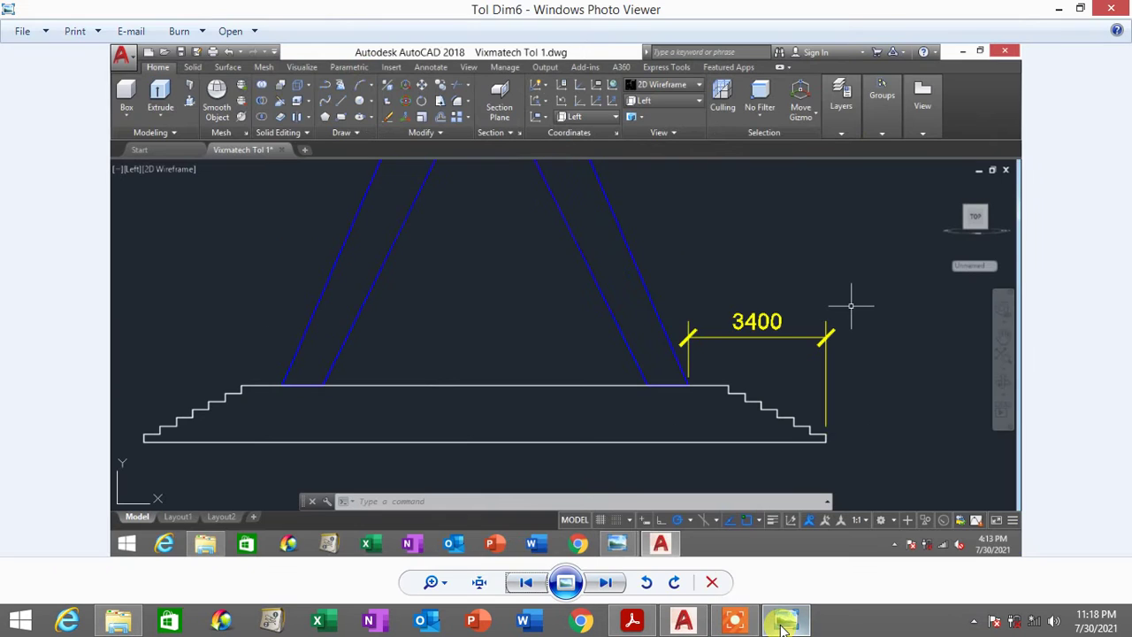
click(608, 582)
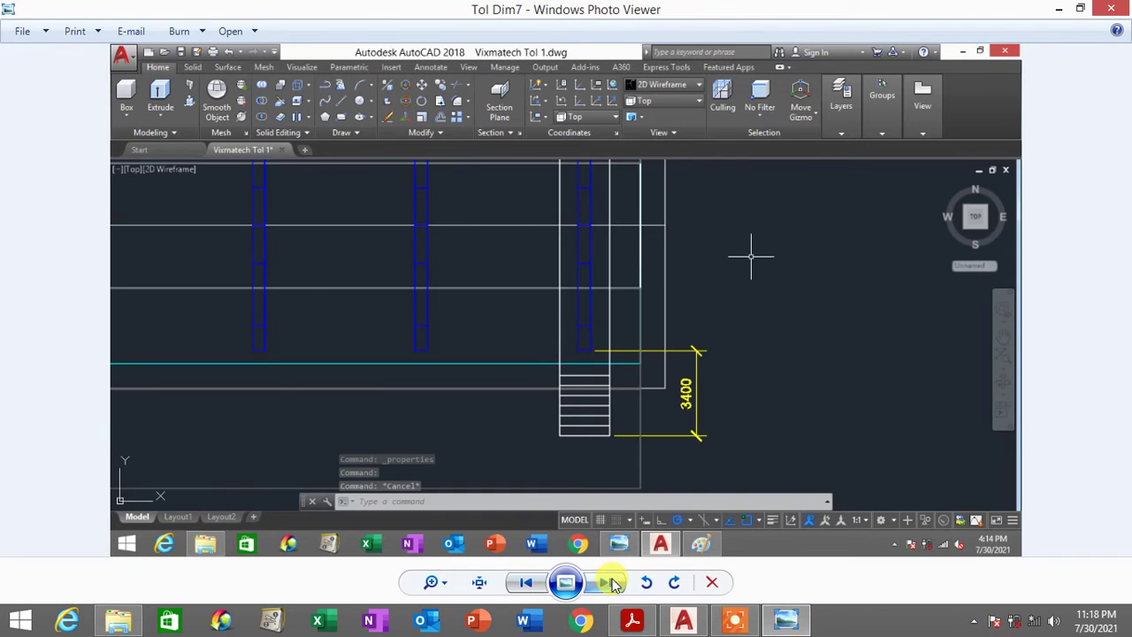
click(682, 622)
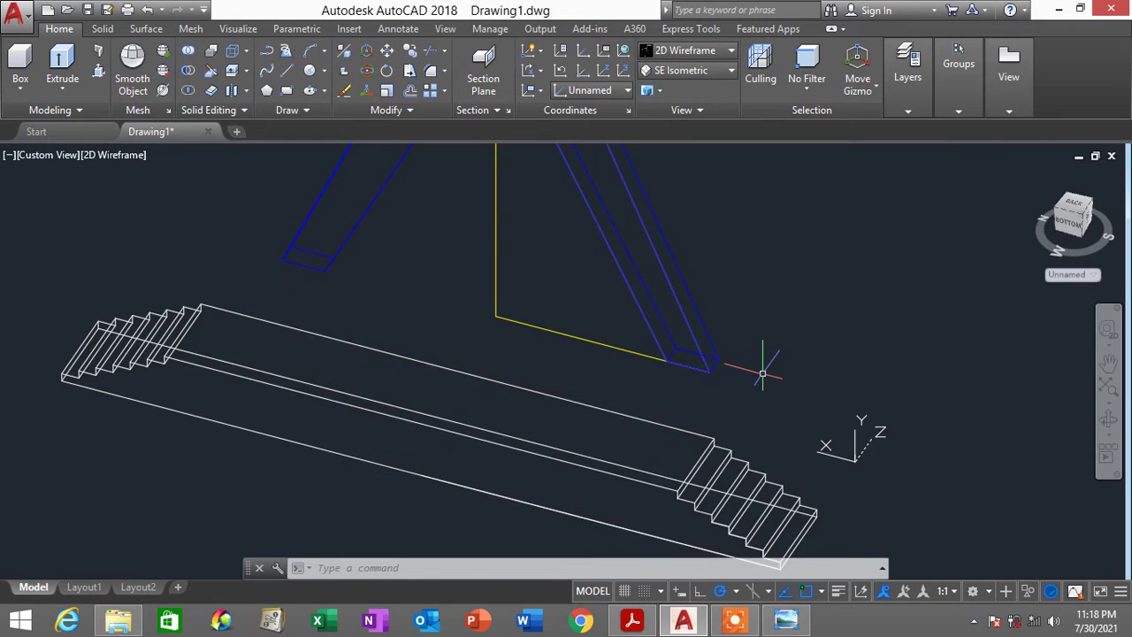
Draw a 3400-long line from the blue column's lower corner
scroll(760, 374, up, 2)
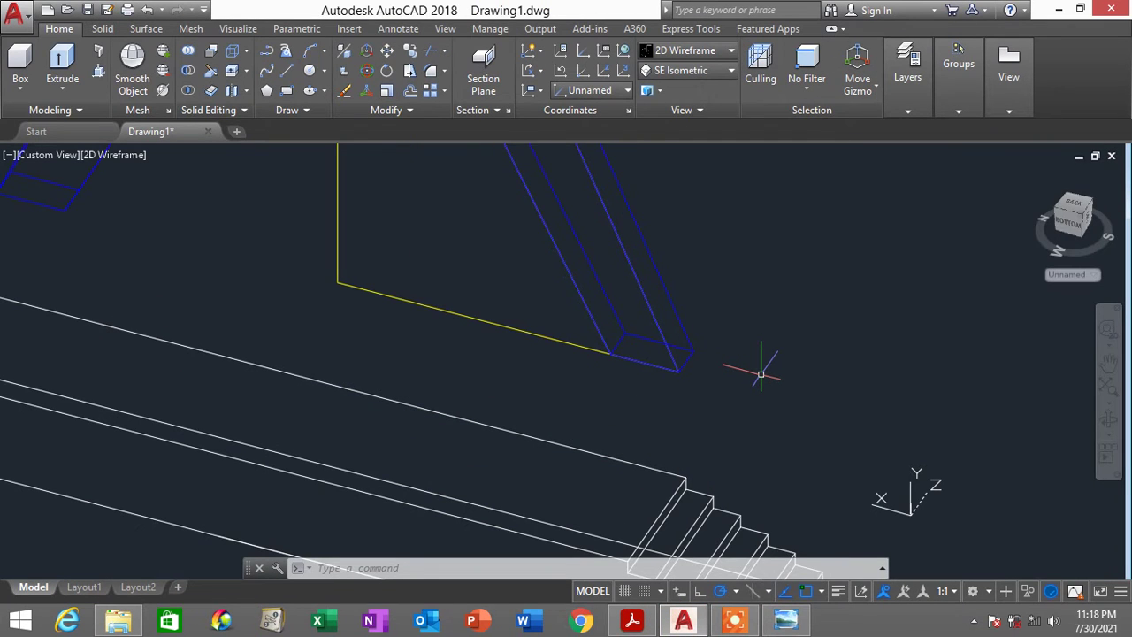
text(L)
key(Return)
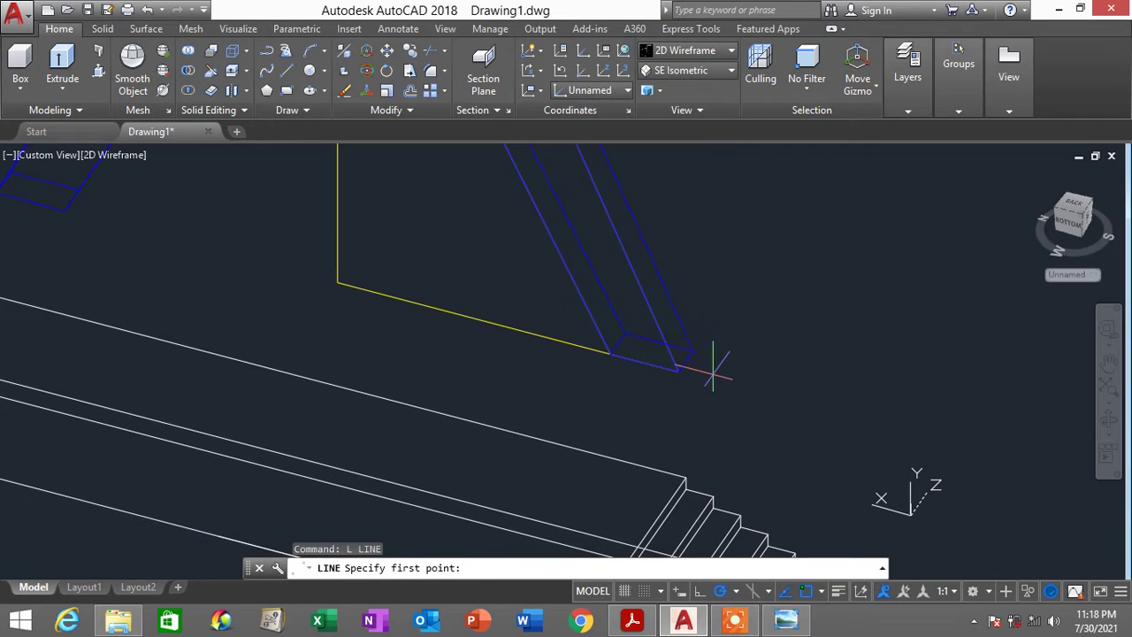
click(683, 362)
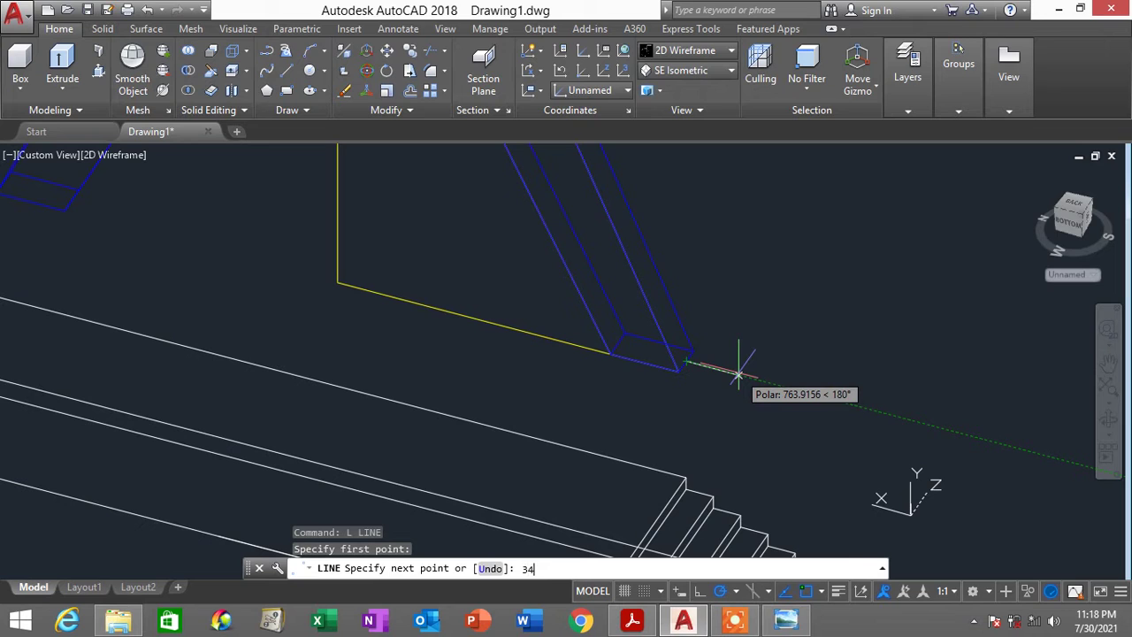
text(3400)
key(Return)
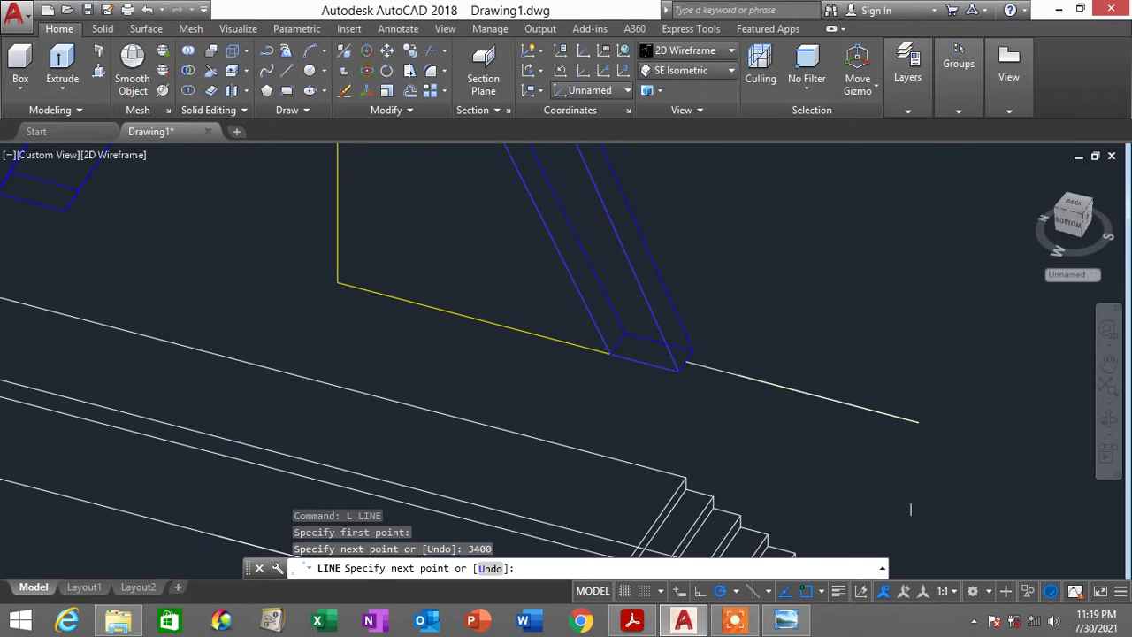
scroll(826, 412, down, 4)
scroll(828, 451, up, 2)
key(Return)
Change the new 3400 line's colour to Yellow in Properties
click(818, 415)
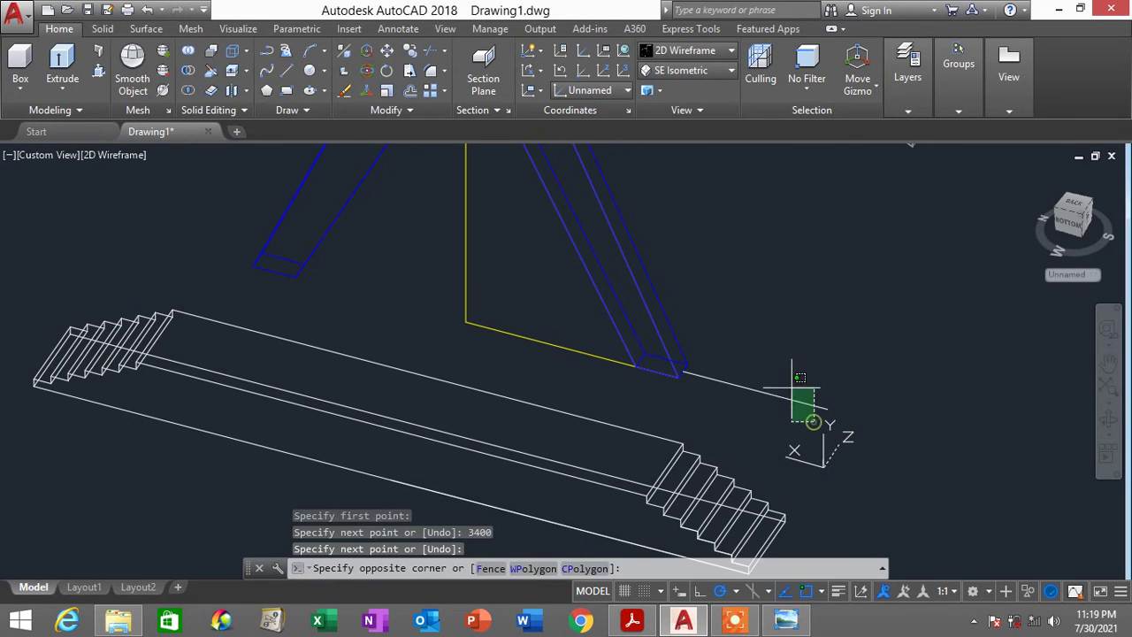
click(783, 374)
right_click(932, 321)
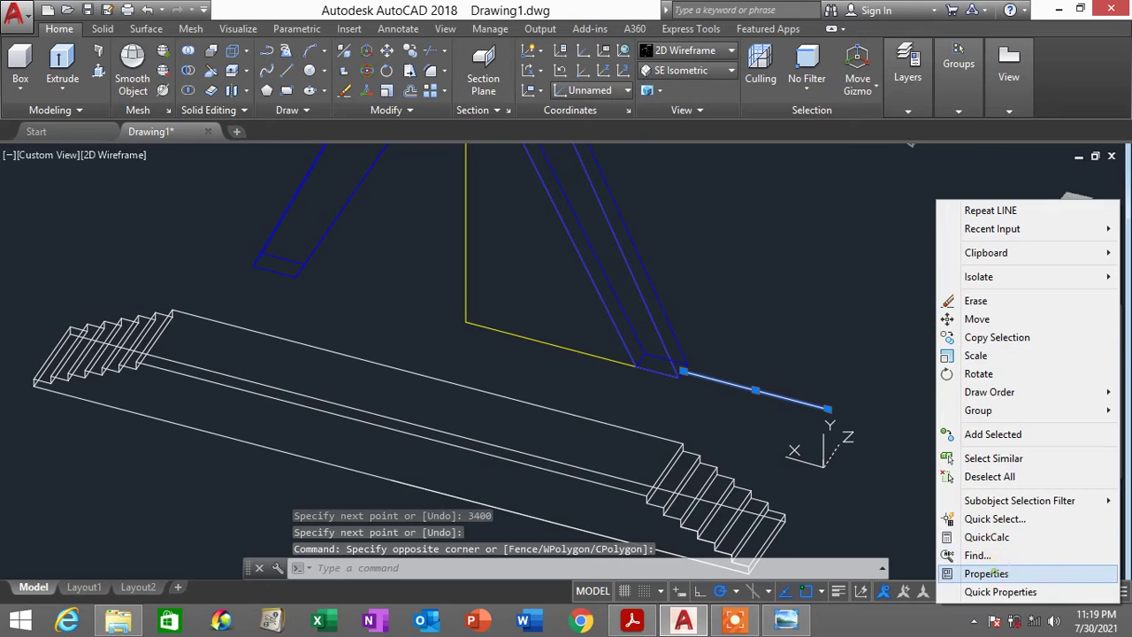
click(986, 573)
click(836, 164)
click(837, 164)
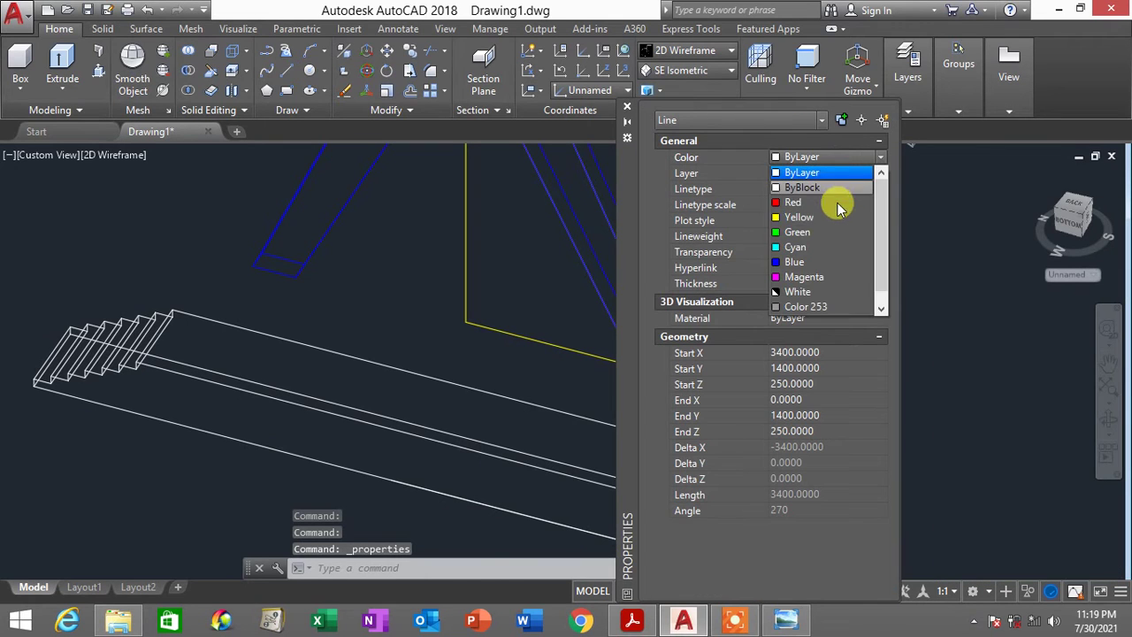
click(834, 220)
click(627, 106)
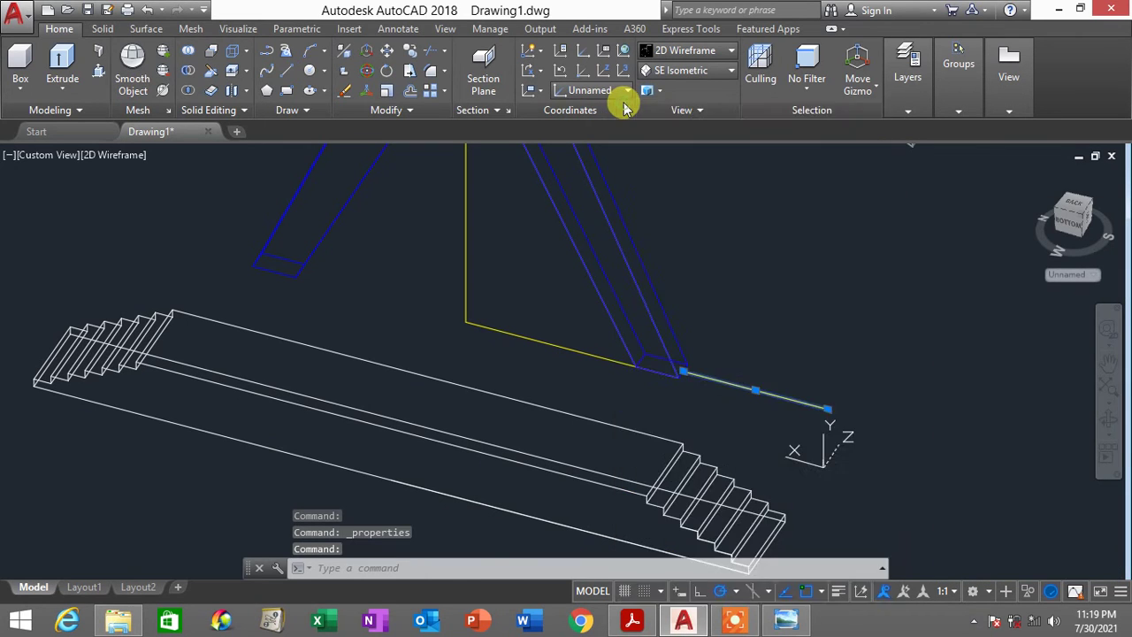
key(Escape)
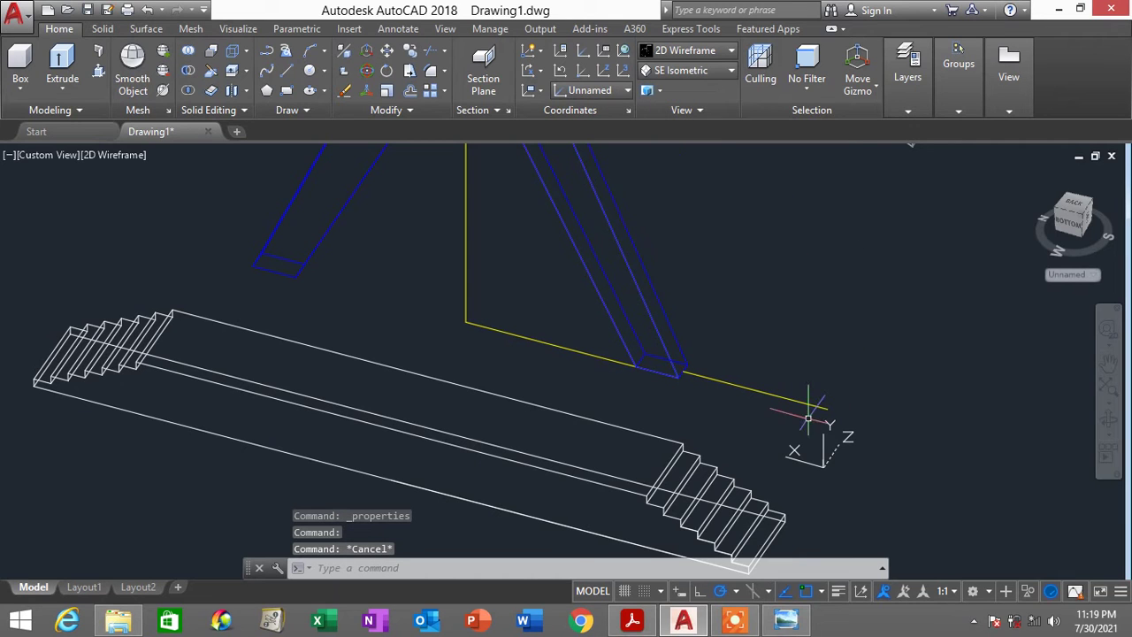
Move the stepped piece from its step edge onto the slab's far endpoint
text(m)
key(Return)
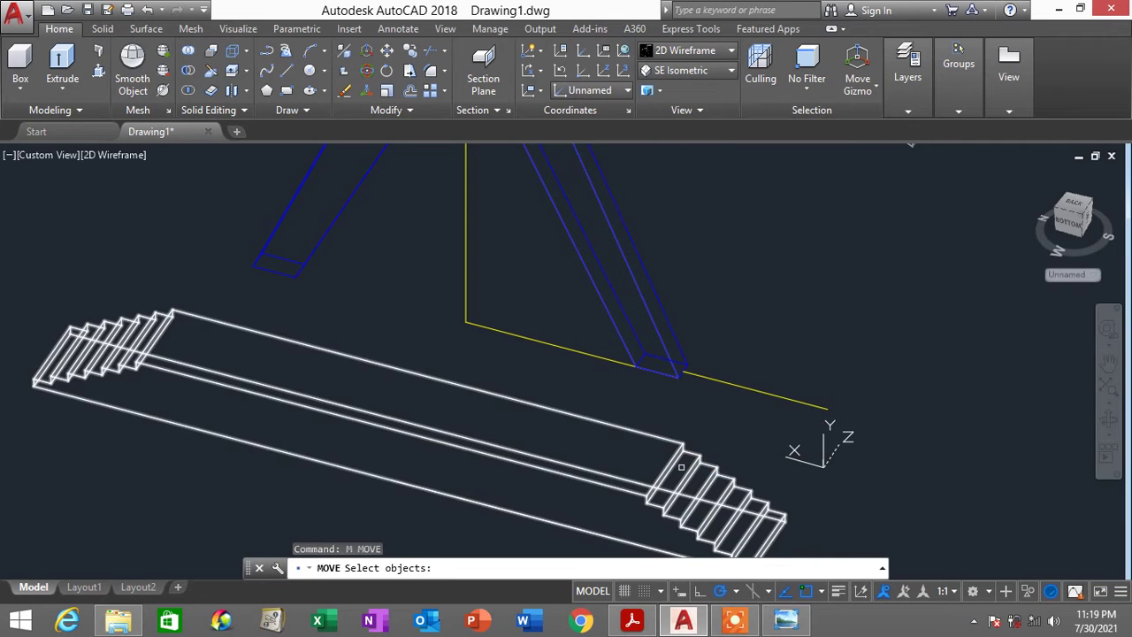
click(677, 481)
key(Return)
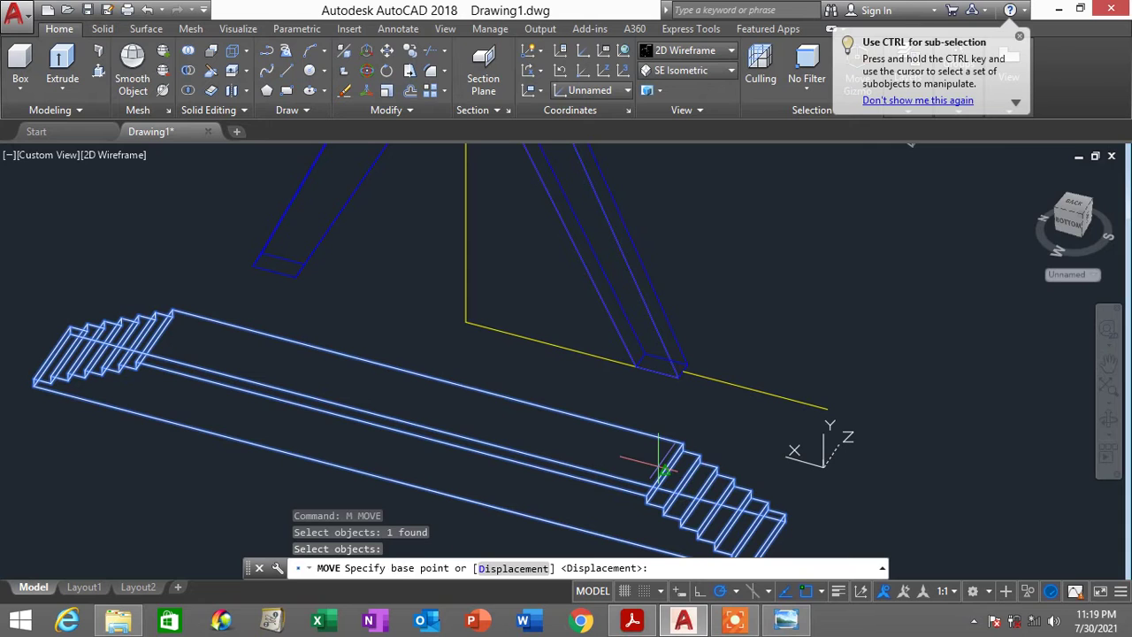
scroll(665, 469, up, 2)
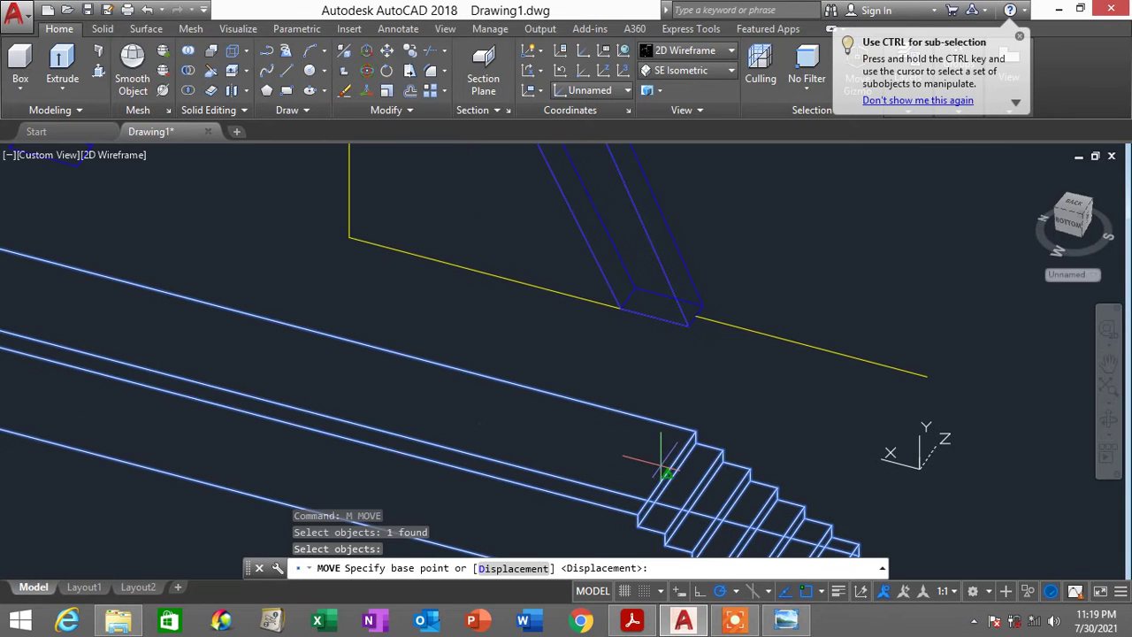
click(668, 475)
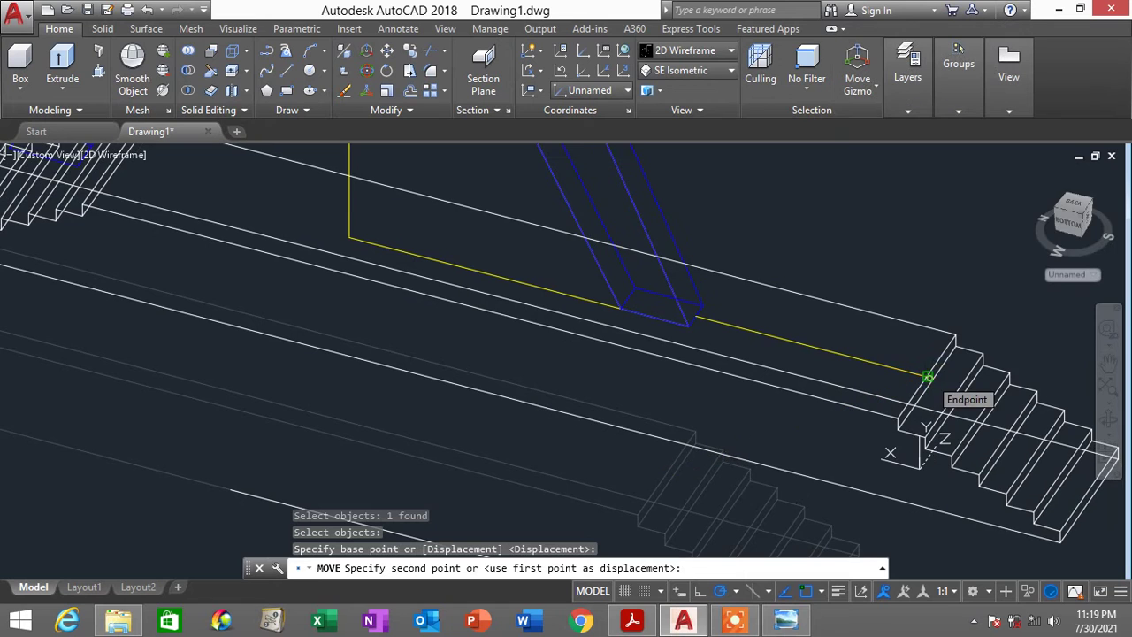
click(924, 372)
scroll(911, 368, down, 2)
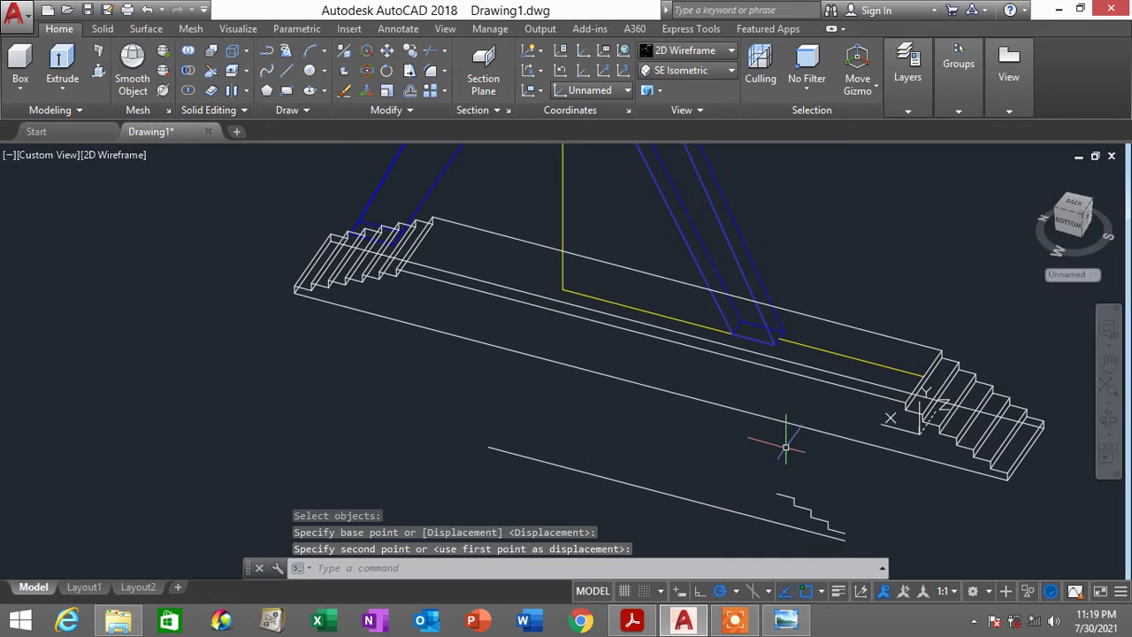
Erase the leftover line and stair profile below, then glance at the reference
middle_drag(881, 527, 846, 455)
click(844, 517)
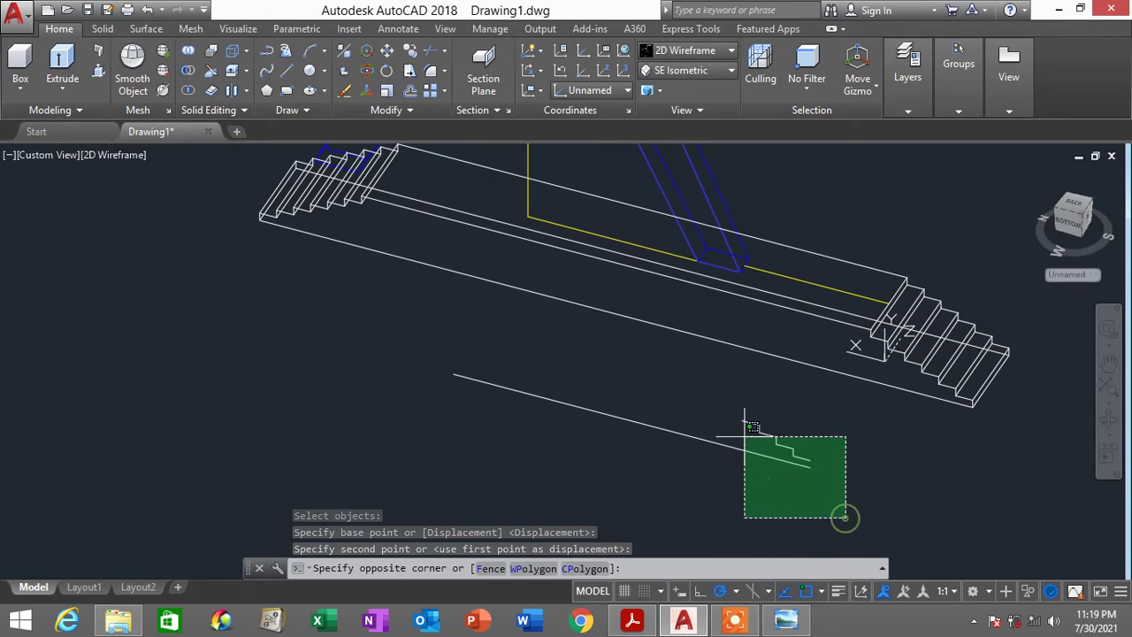
click(745, 428)
key(Delete)
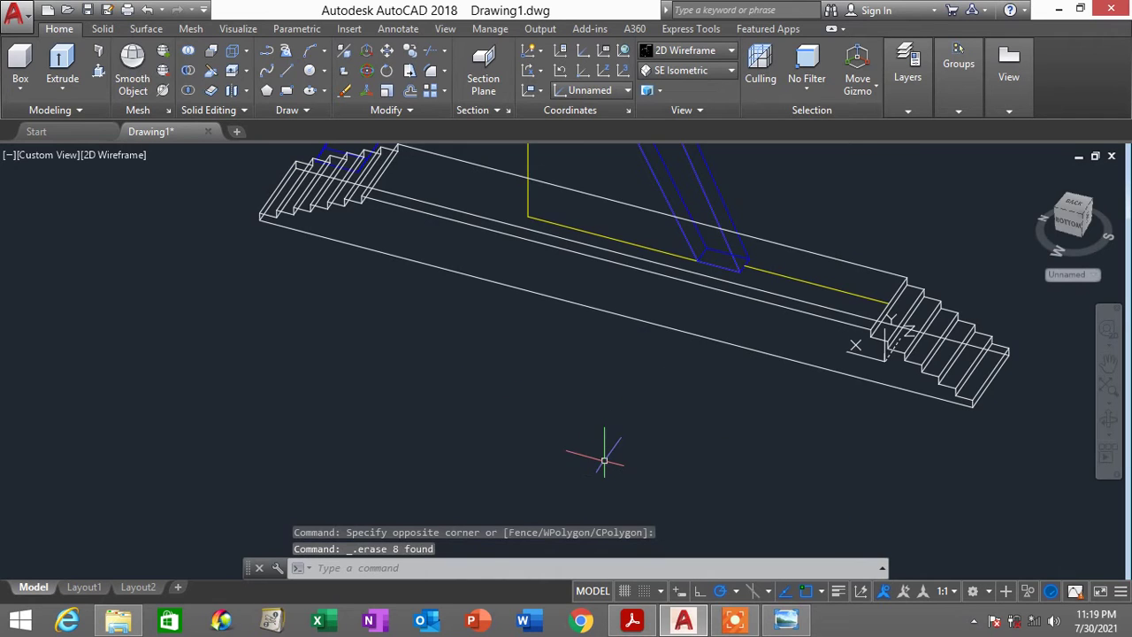
scroll(578, 381, down, 1)
scroll(586, 298, down, 1)
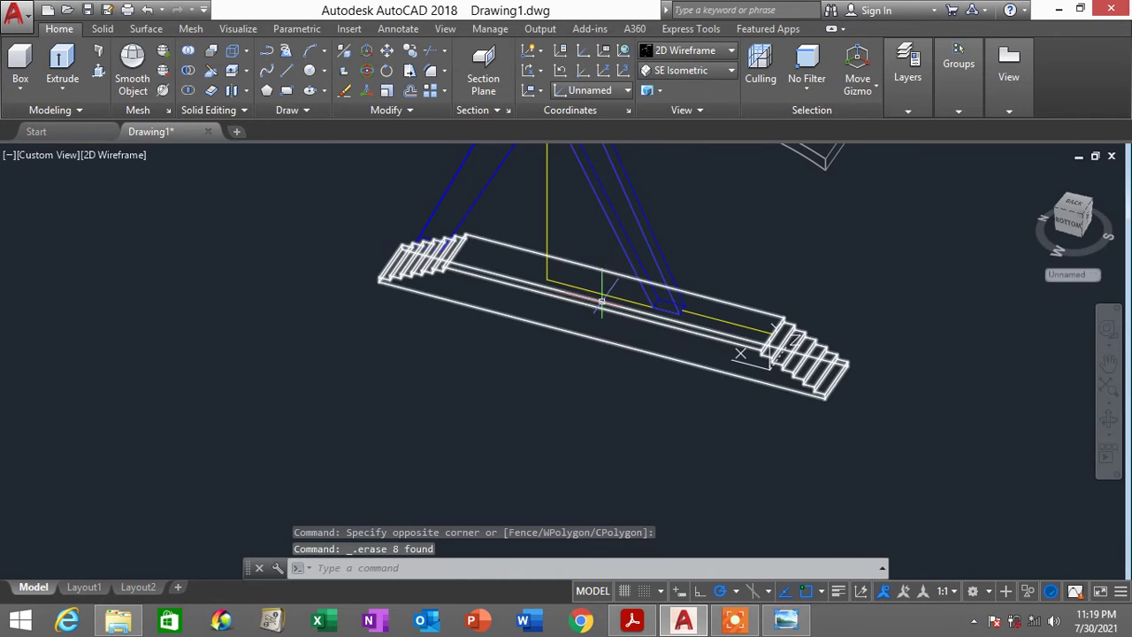
scroll(601, 301, down, 1)
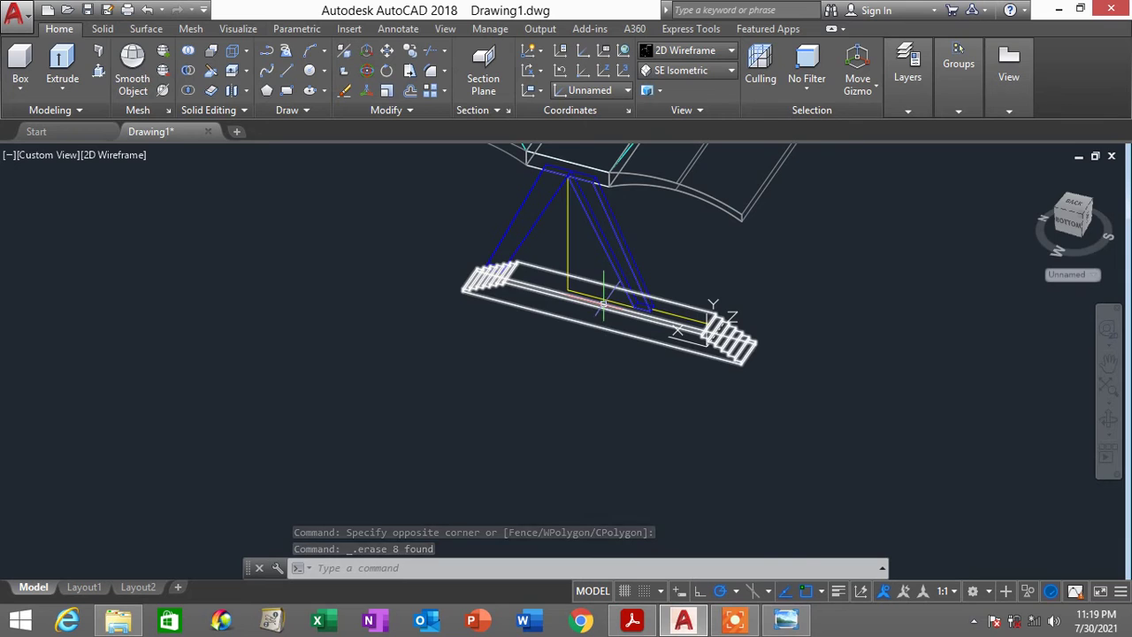
click(788, 623)
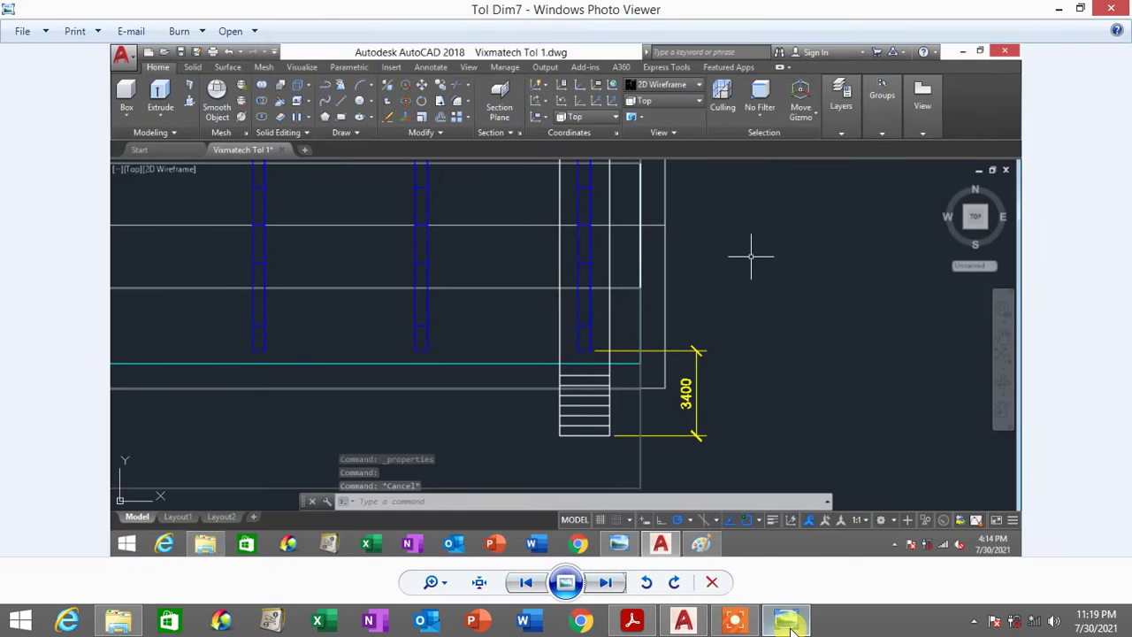
click(789, 624)
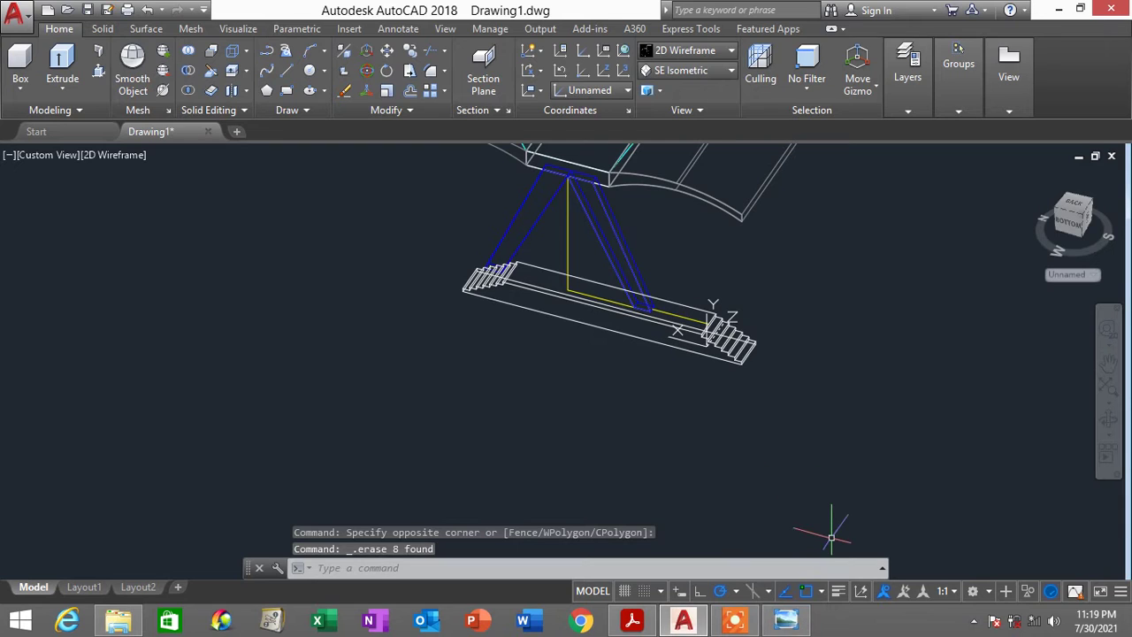
click(712, 51)
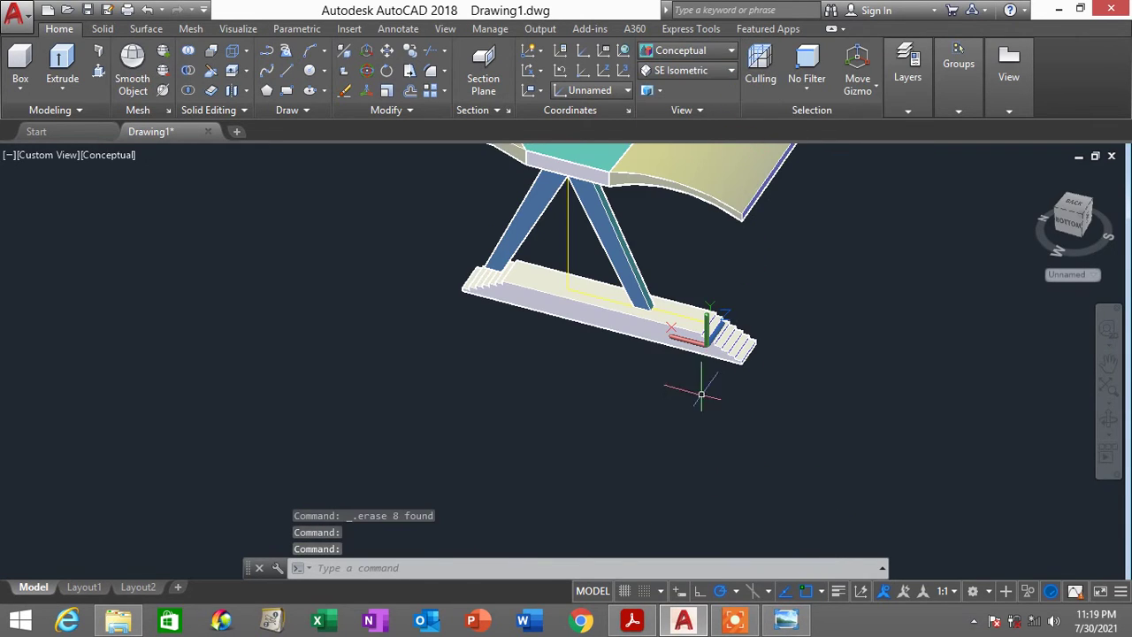
scroll(695, 392, up, 4)
scroll(665, 274, up, 3)
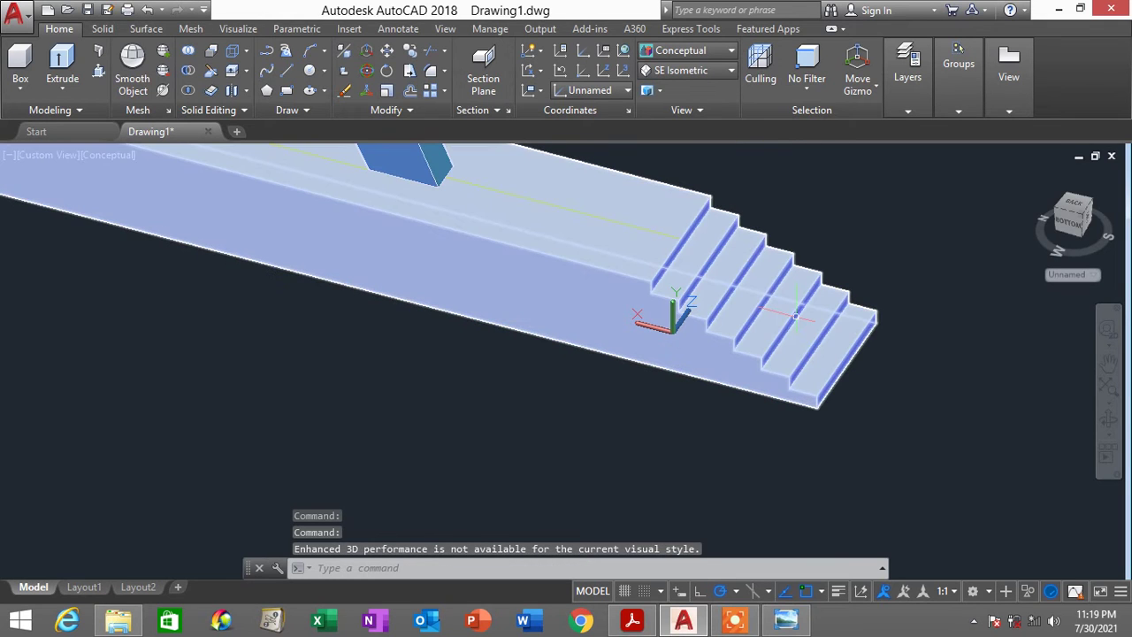
scroll(725, 320, down, 2)
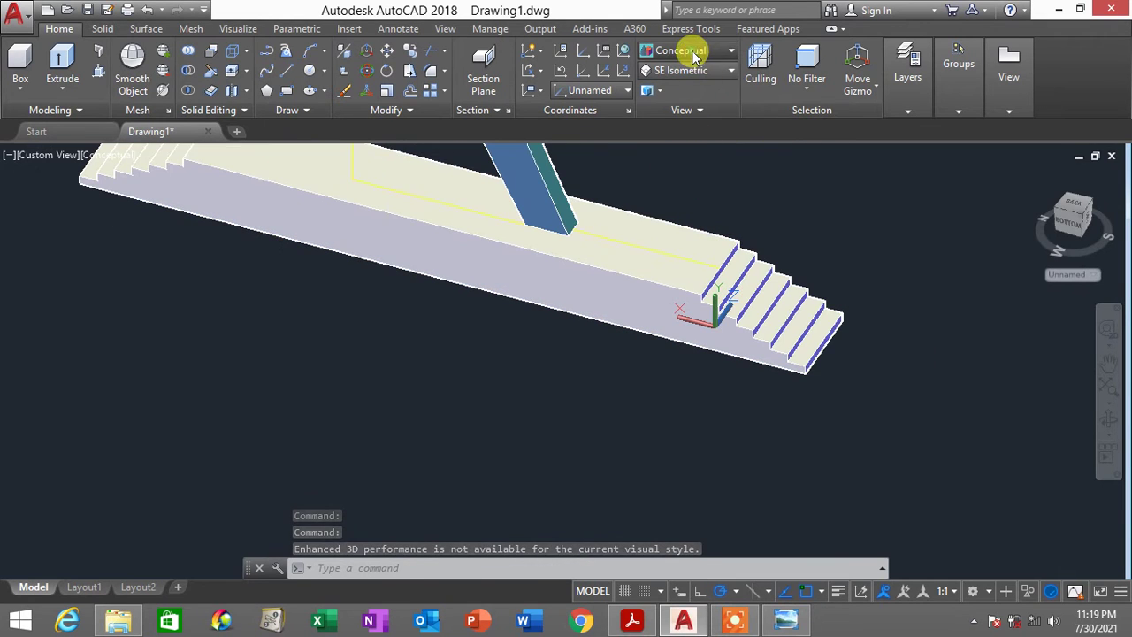
click(694, 50)
click(672, 87)
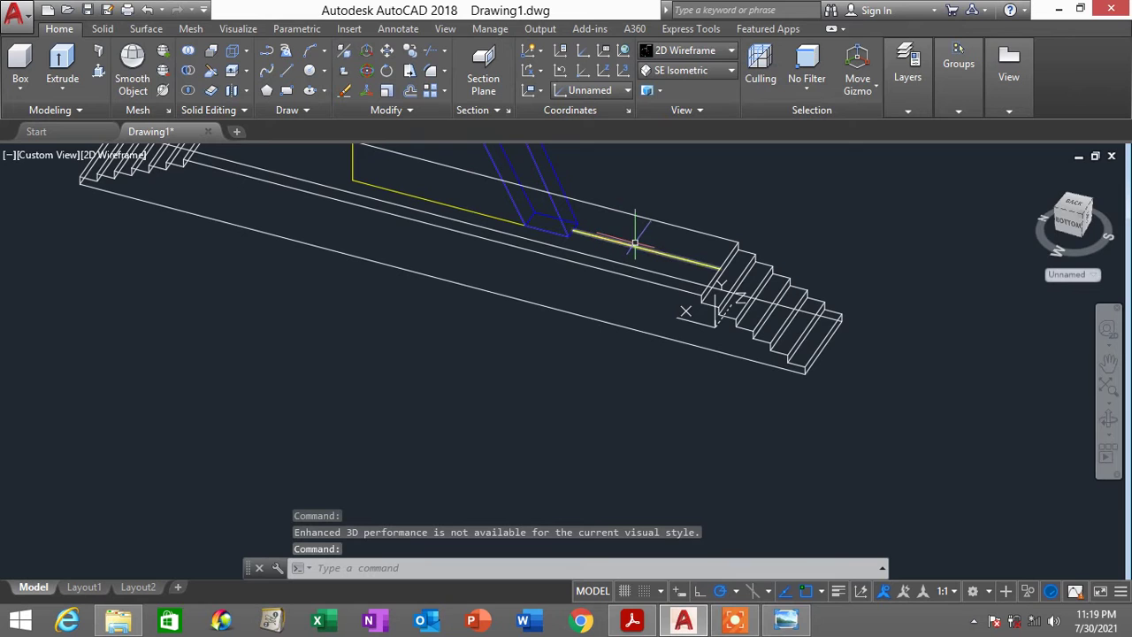
Undo three earlier edits with U to restore the erased pieces
click(787, 621)
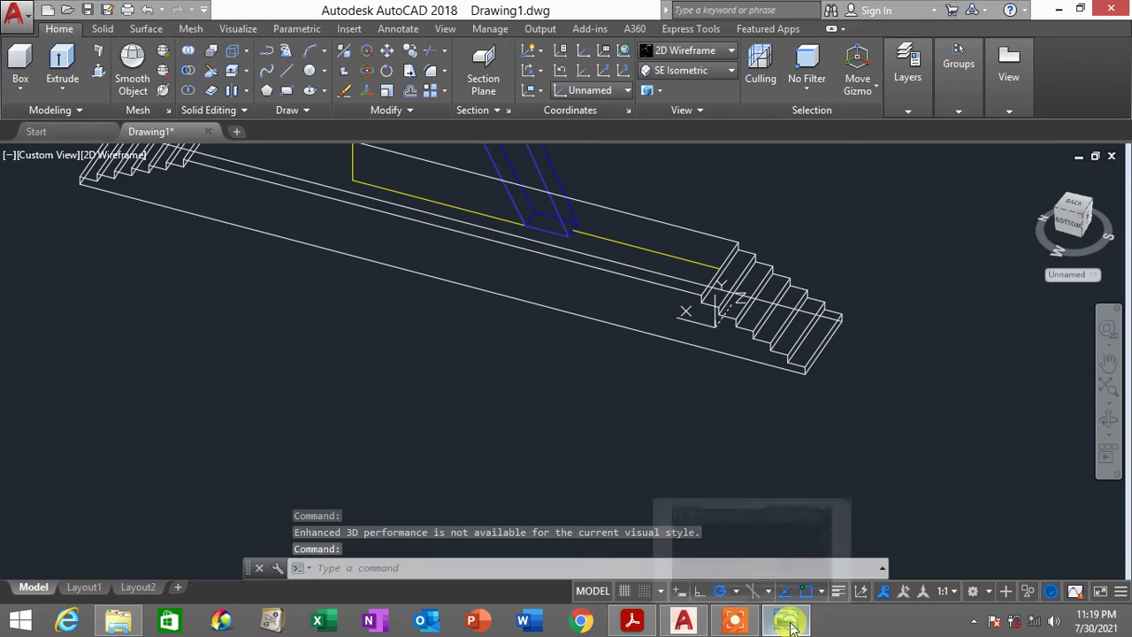
click(787, 622)
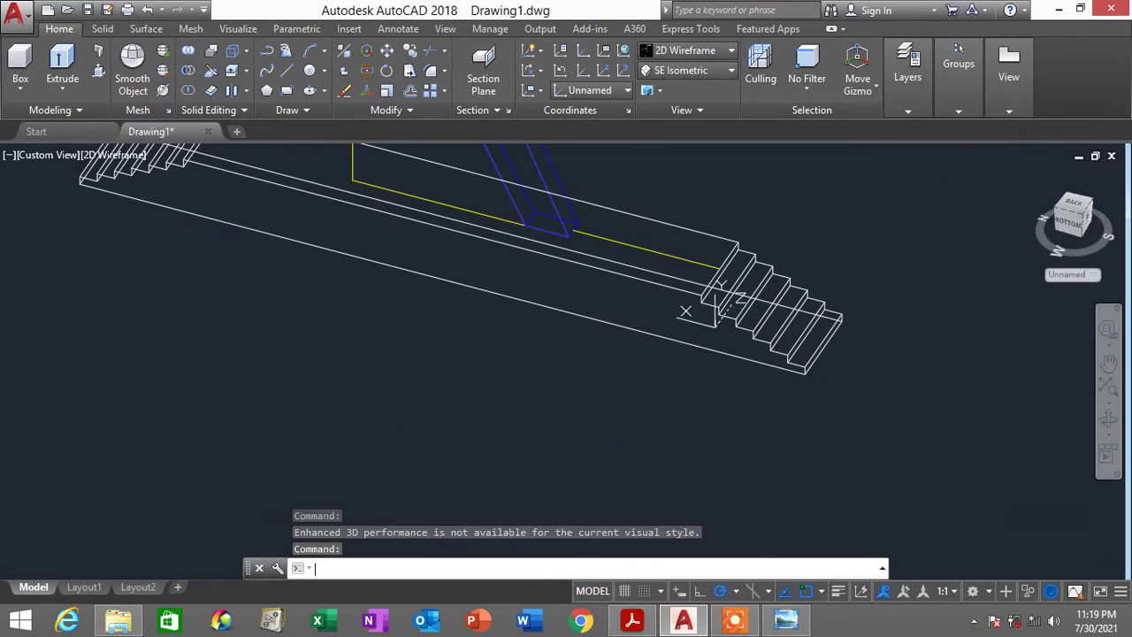
middle_drag(568, 371, 585, 415)
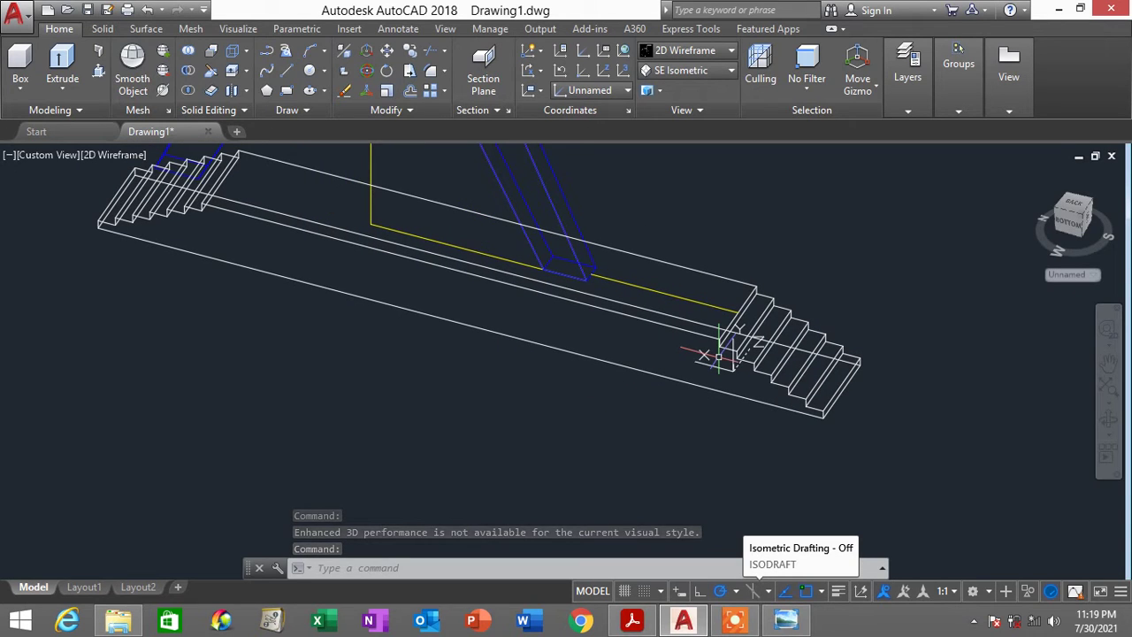
text(m)
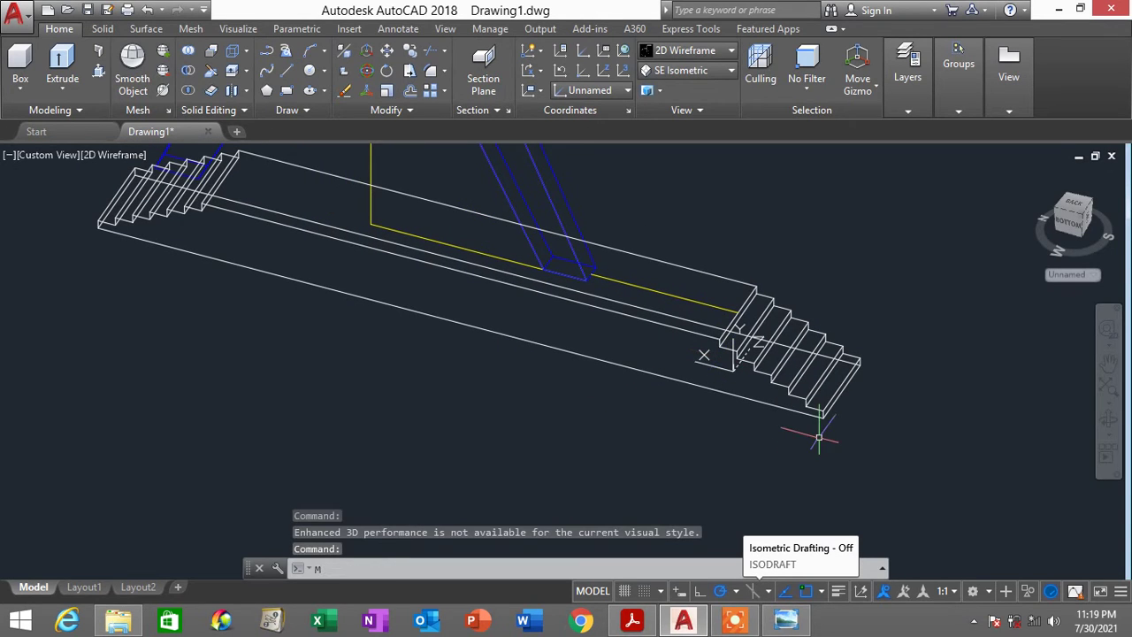
key(Escape)
key(Escape)
key(Escape)
text(u)
key(Return)
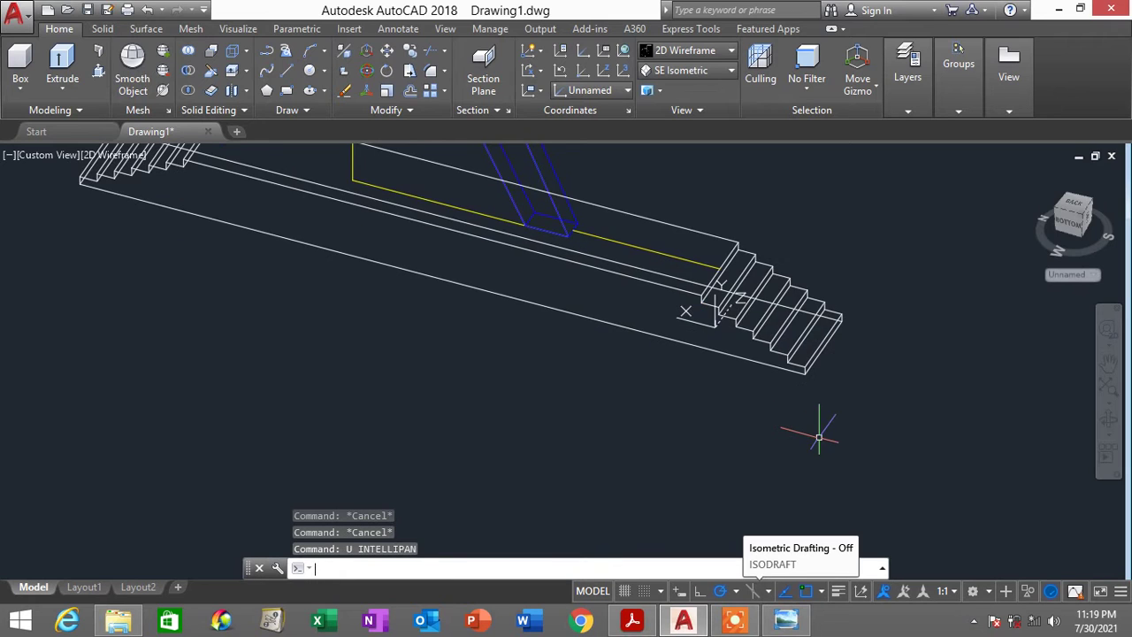
key(Return)
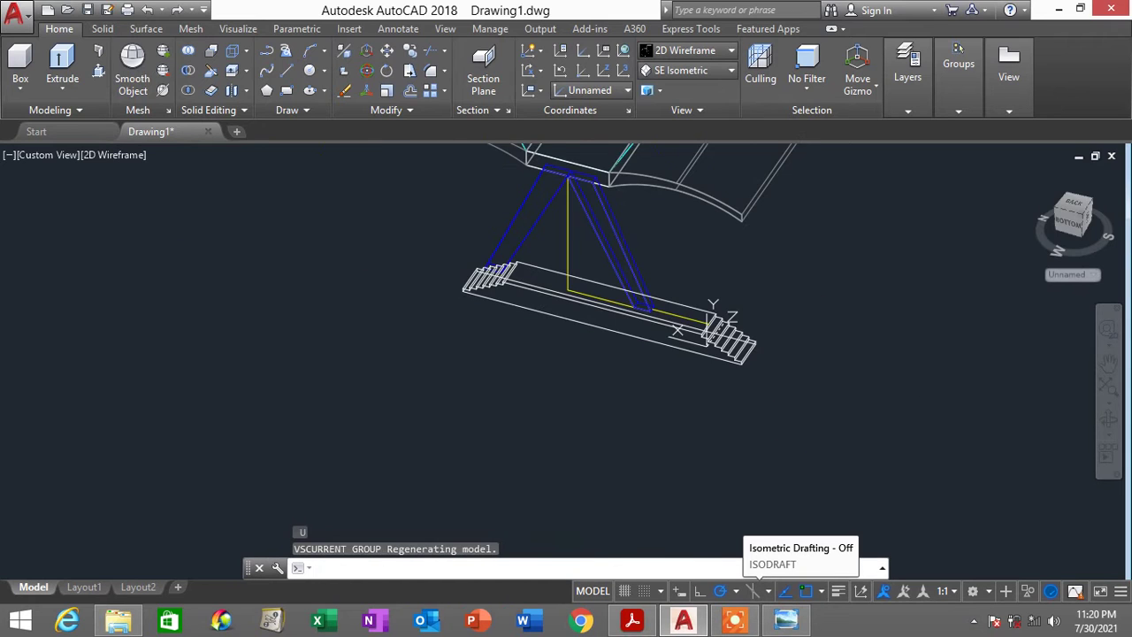
key(Return)
key(Return)
key(Return)
key(Return)
key(Return)
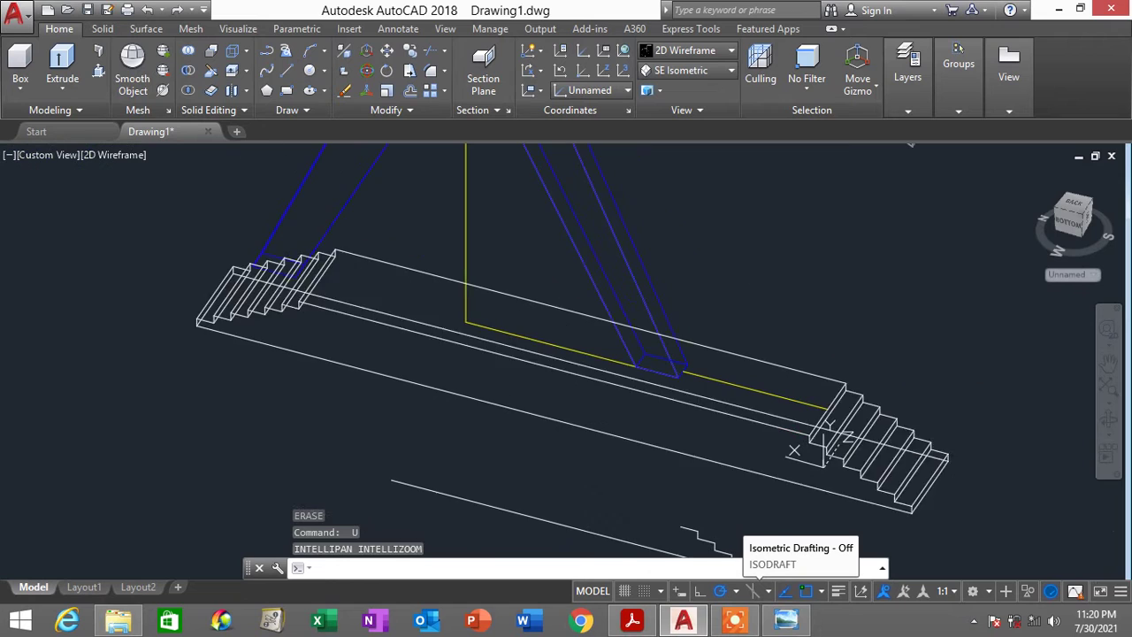
Move the slab from its stepped-end midpoint to the yellow line's endpoint
middle_drag(700, 425, 655, 354)
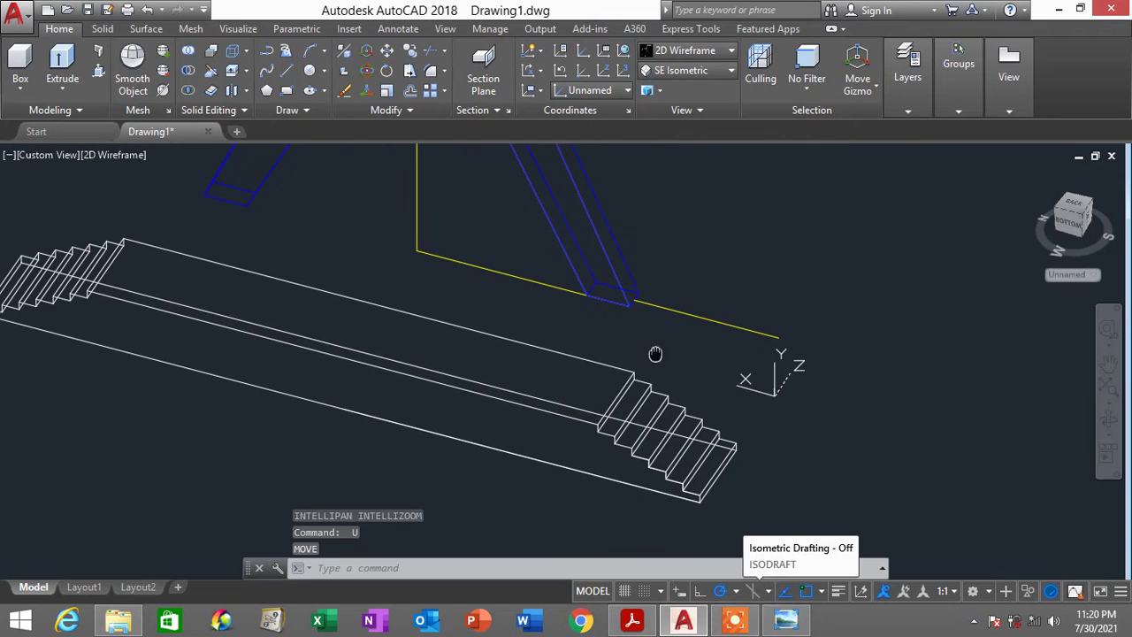
text(m)
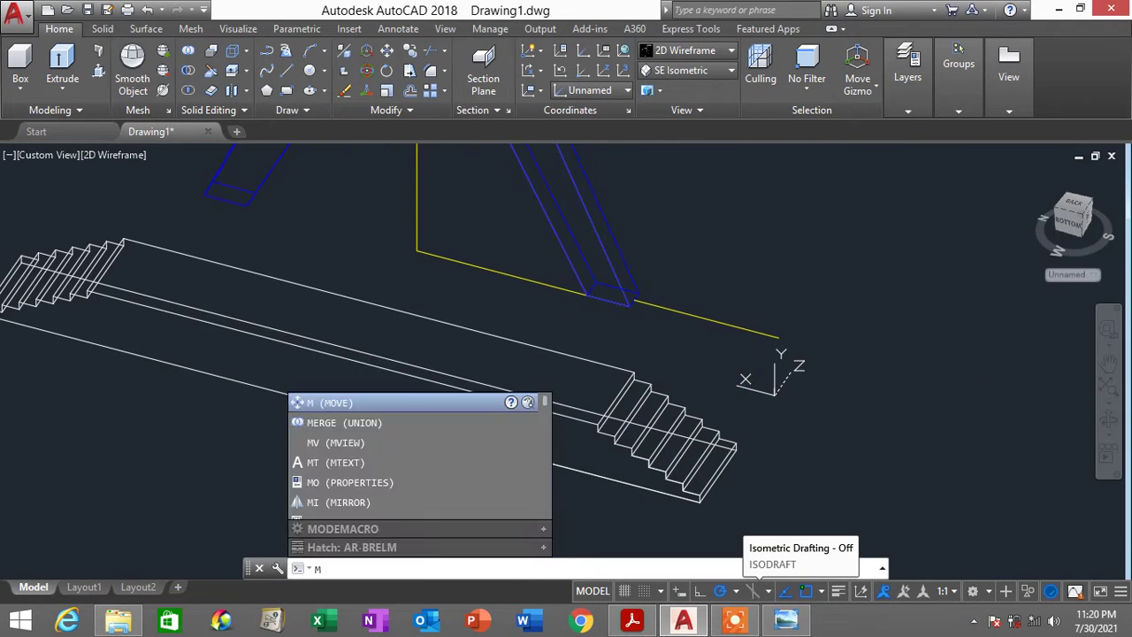
key(Return)
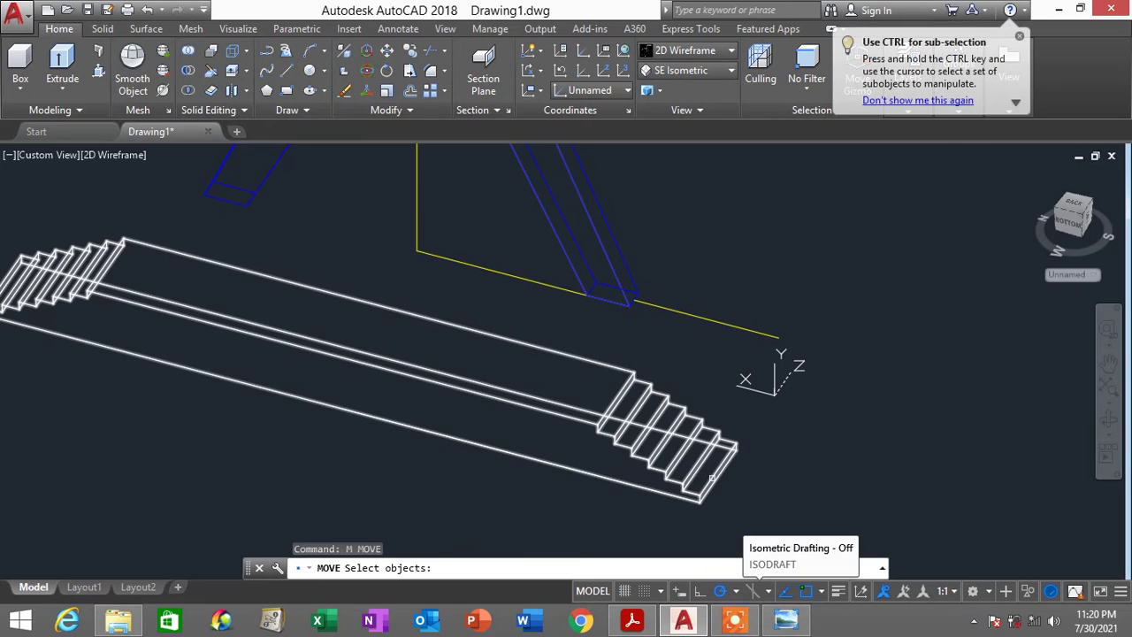
click(710, 478)
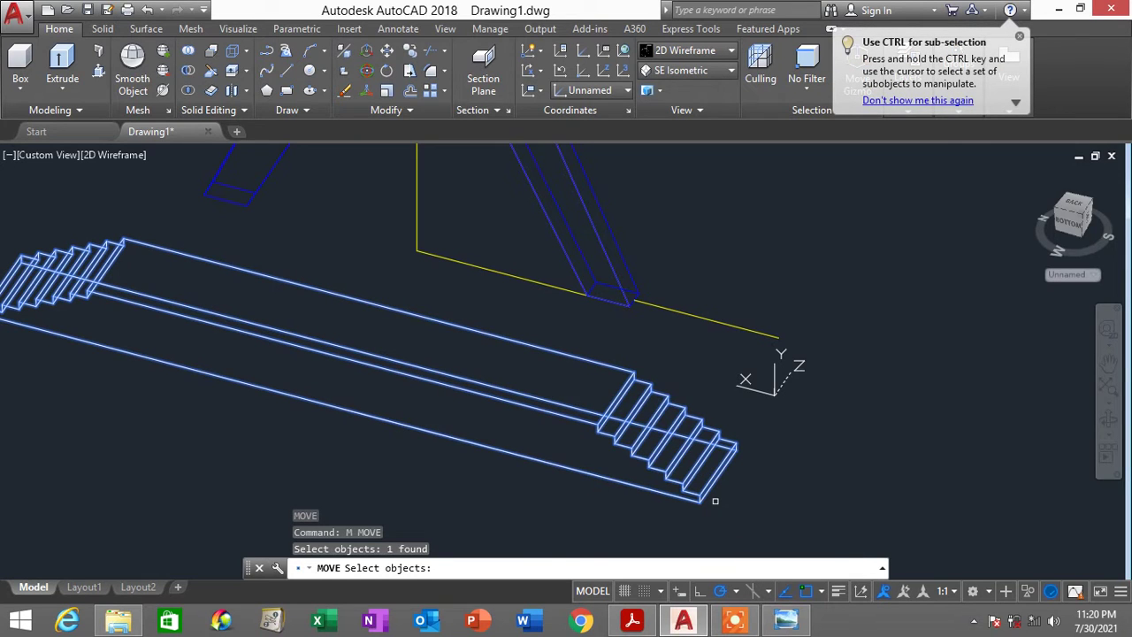
key(Return)
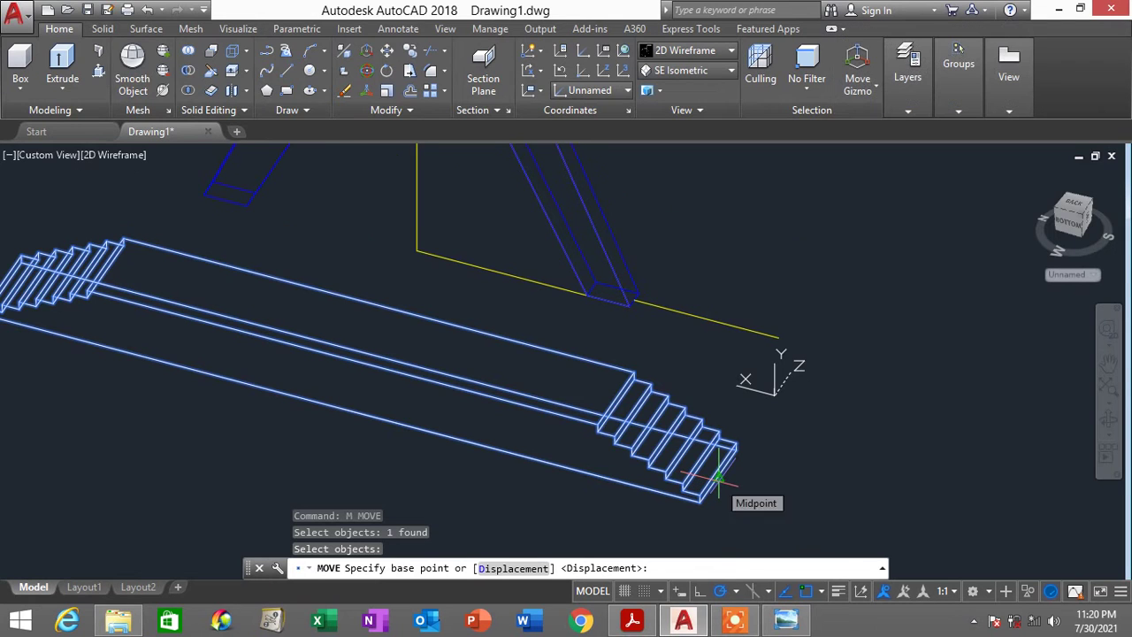
scroll(718, 478, up, 2)
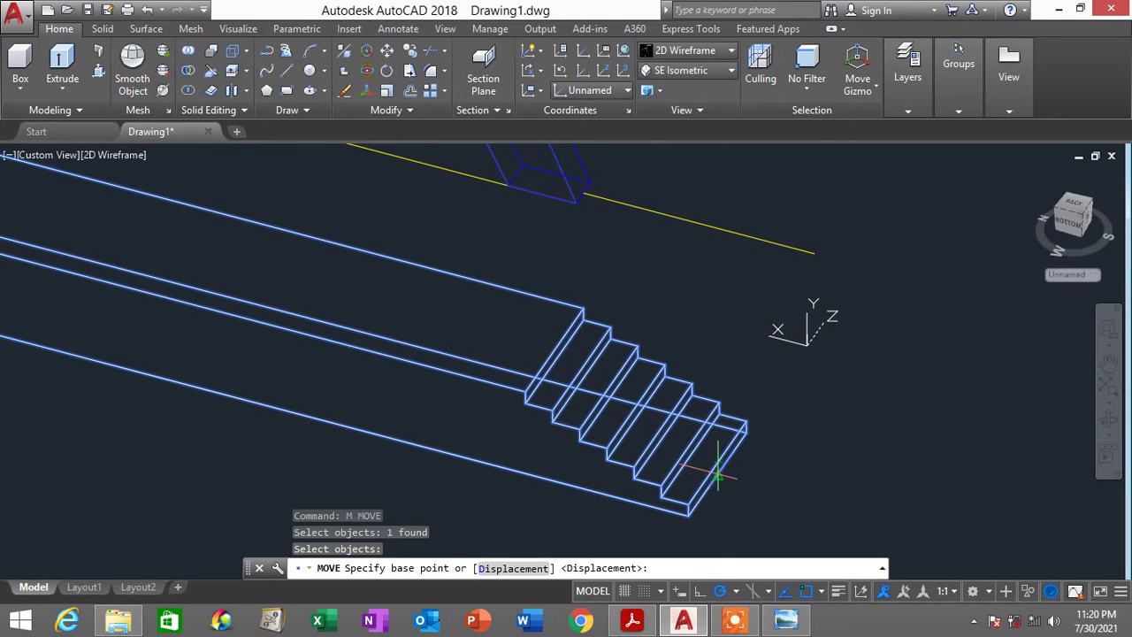
scroll(718, 475, up, 3)
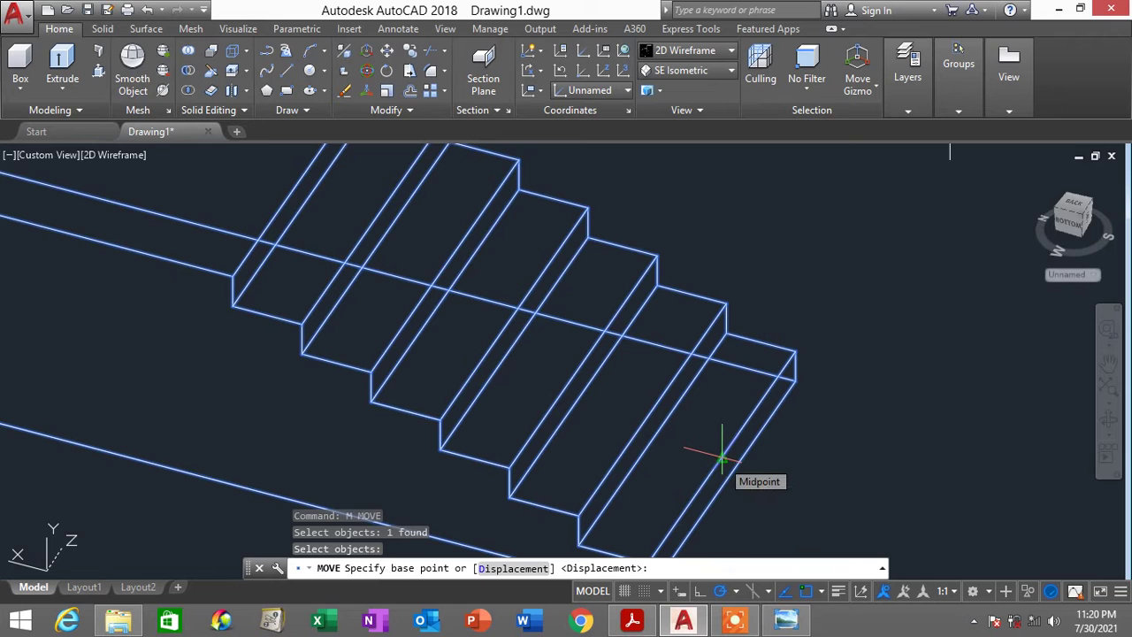
click(721, 457)
scroll(725, 433, down, 4)
scroll(765, 394, up, 4)
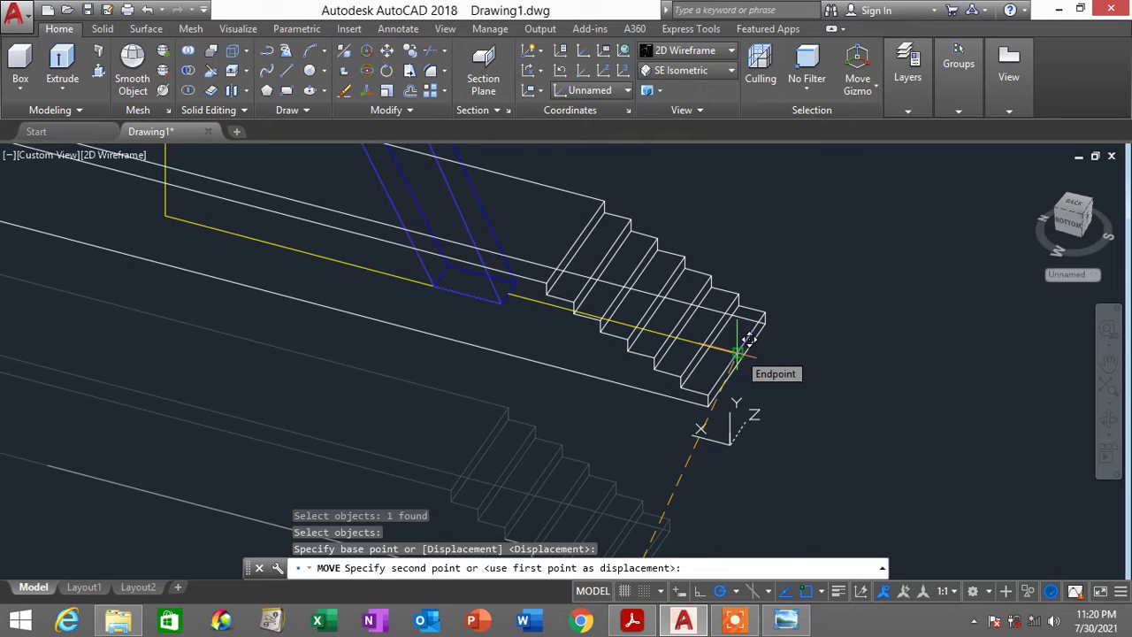
click(737, 353)
scroll(738, 353, down, 5)
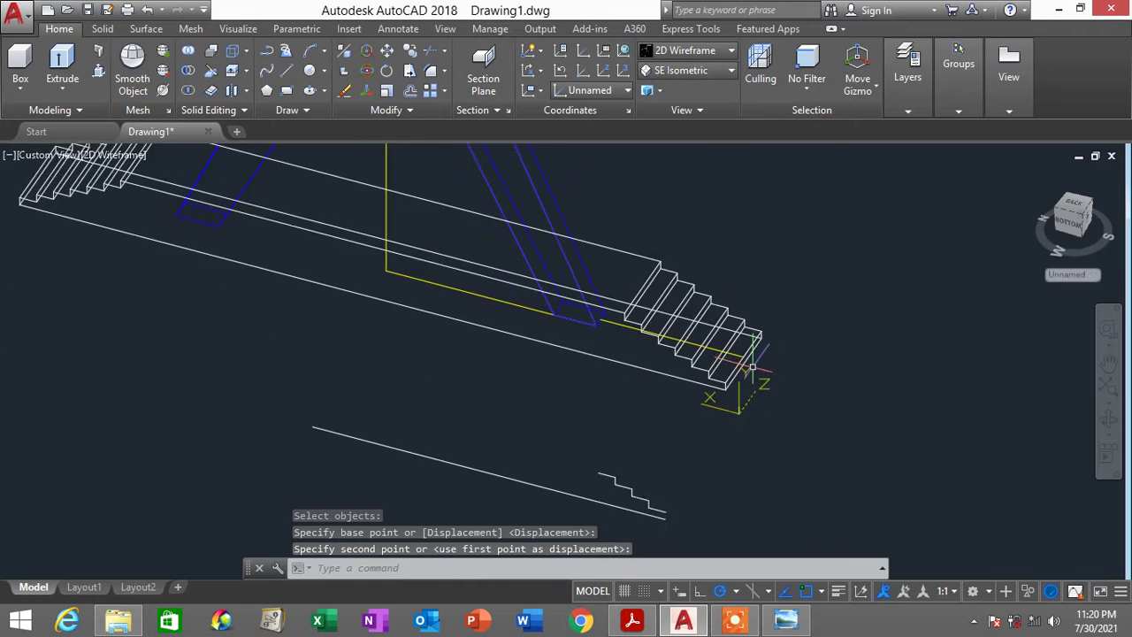
Switch to Conceptual style and window-delete the small stair pieces below the slab
click(681, 55)
click(814, 76)
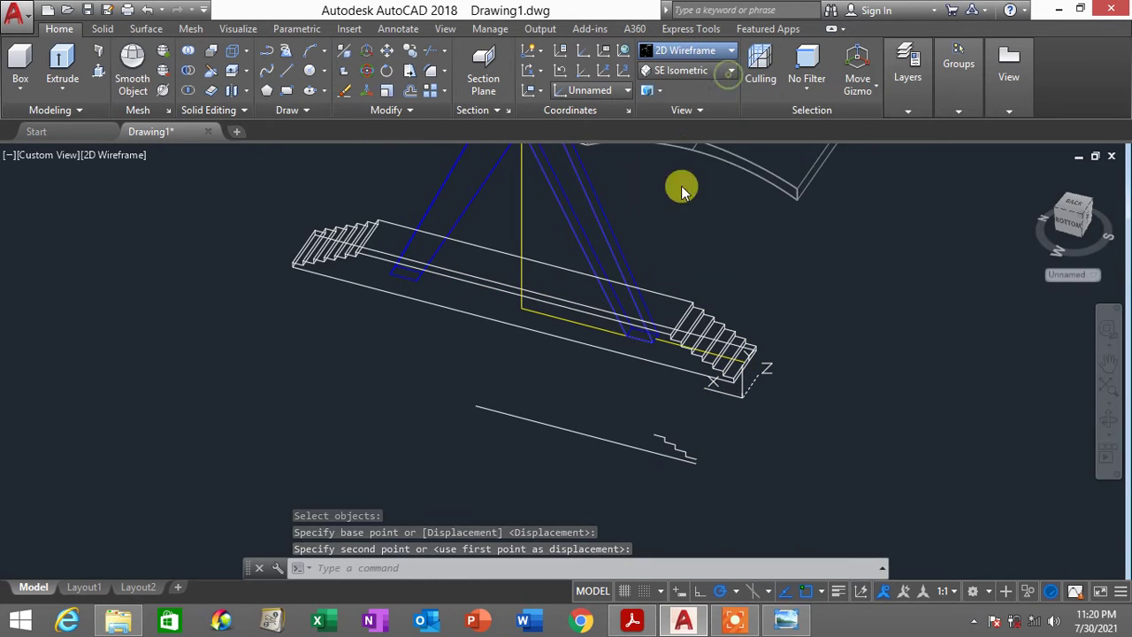
scroll(629, 305, down, 2)
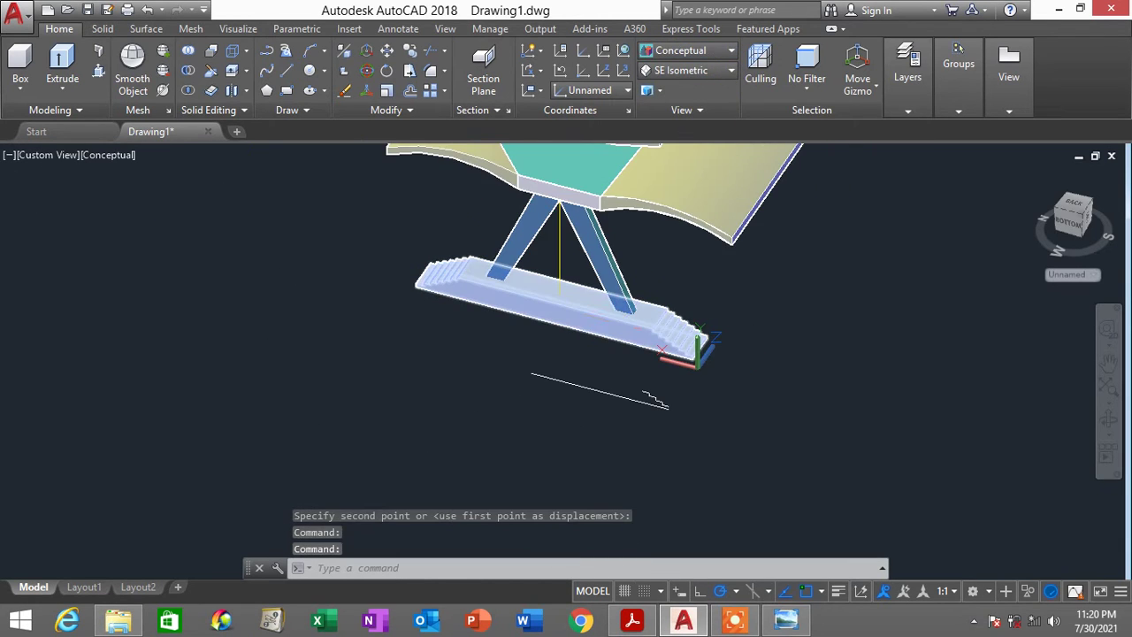
click(714, 447)
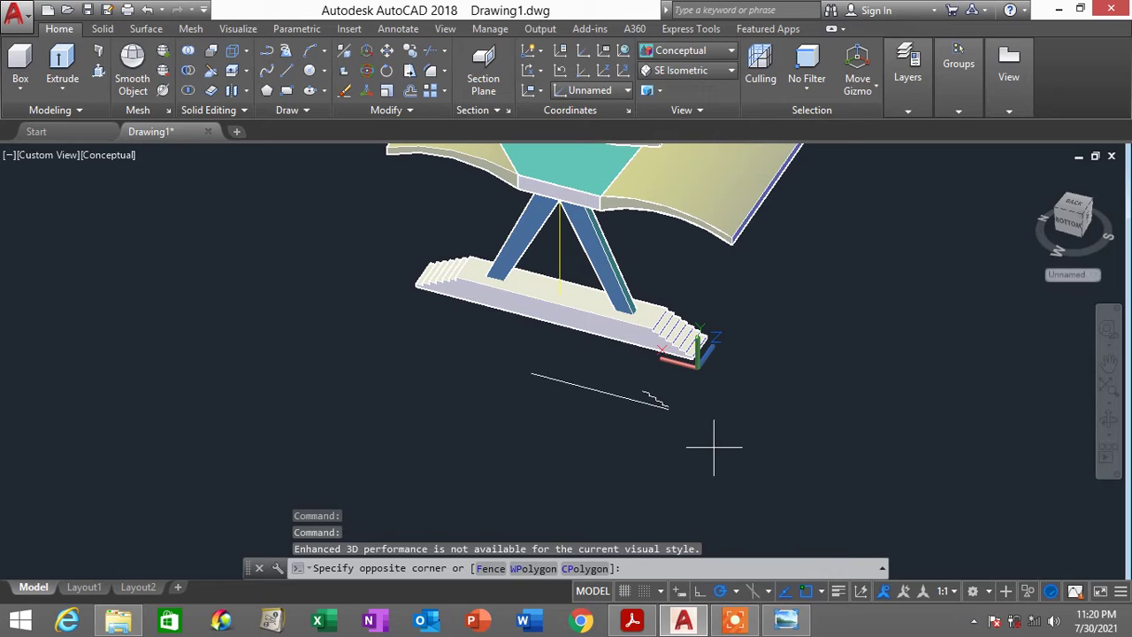
key(Escape)
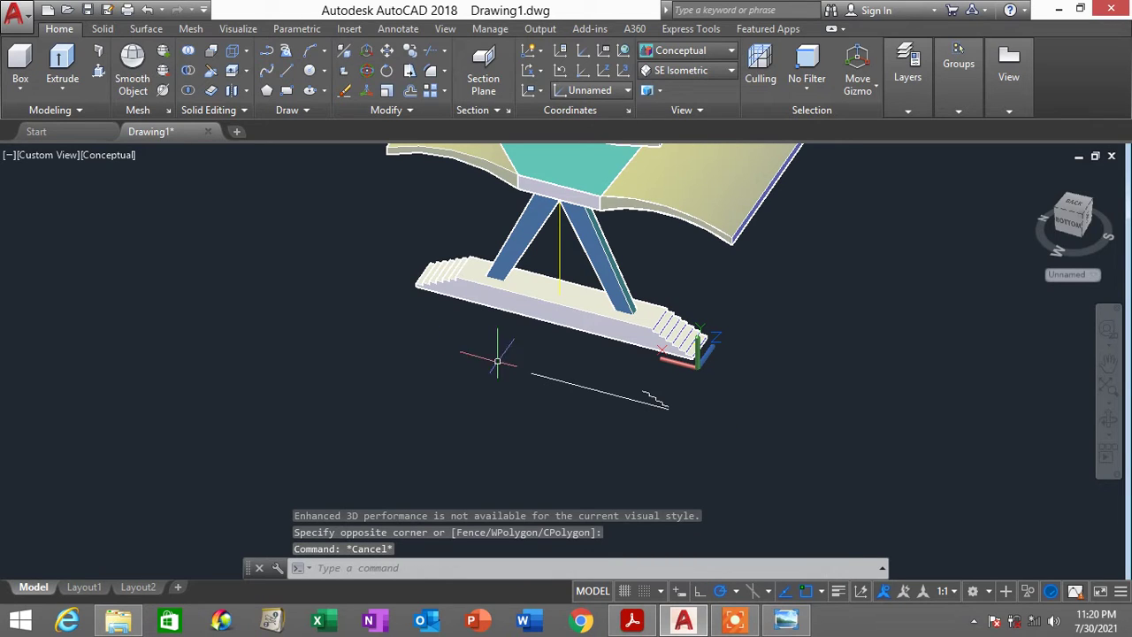
key(Escape)
click(713, 447)
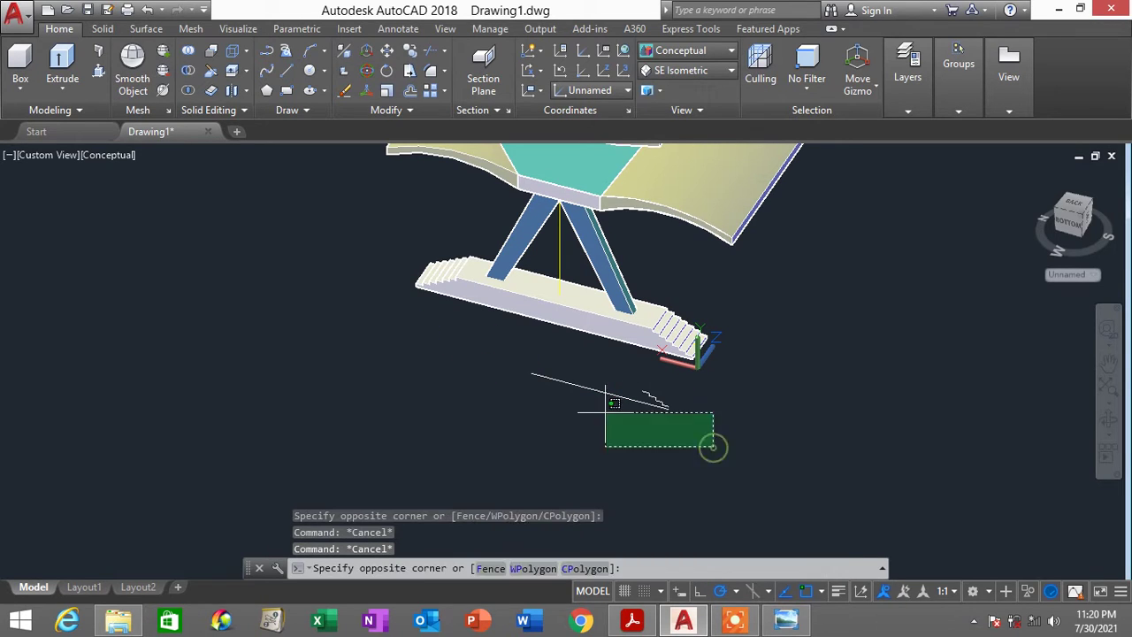
click(501, 380)
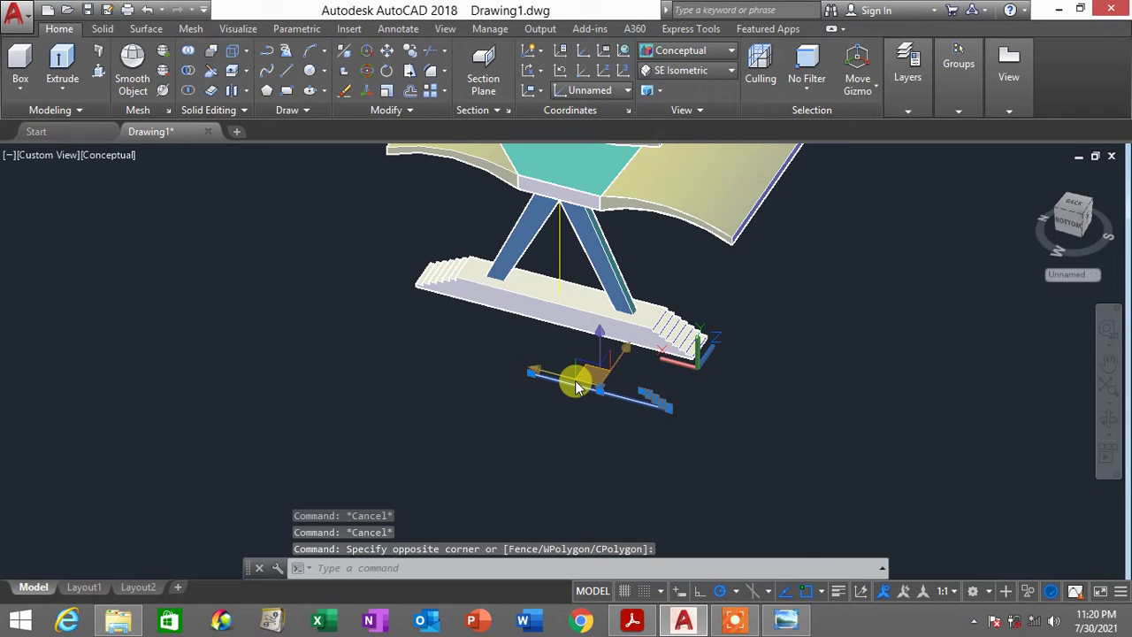
key(Delete)
scroll(717, 371, up, 4)
mouse_move(725, 380)
middle_down()
mouse_move(653, 390)
mouse_move(651, 405)
middle_up()
Show the Left view in 2D Wireframe, zoomed on the slab's stepped end
click(699, 74)
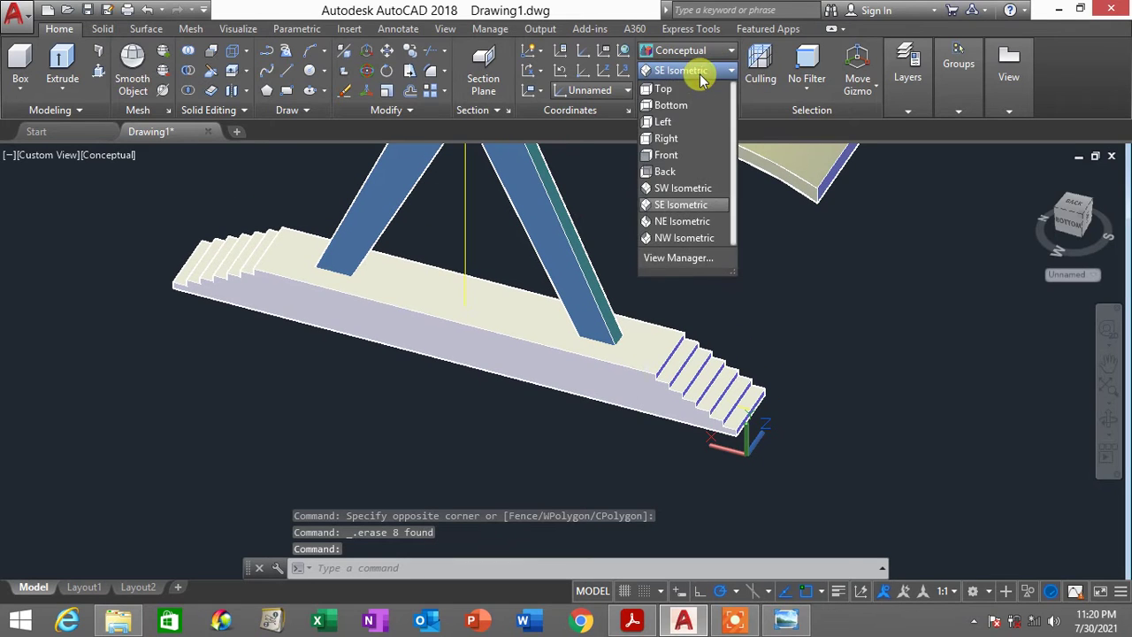
click(679, 120)
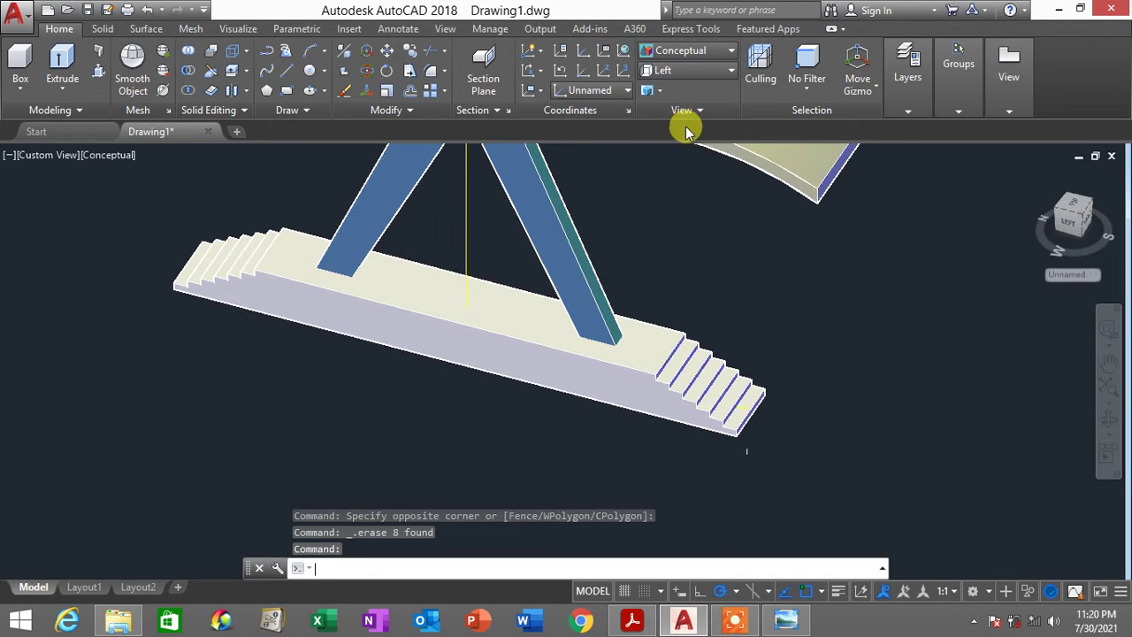
scroll(655, 336, down, 3)
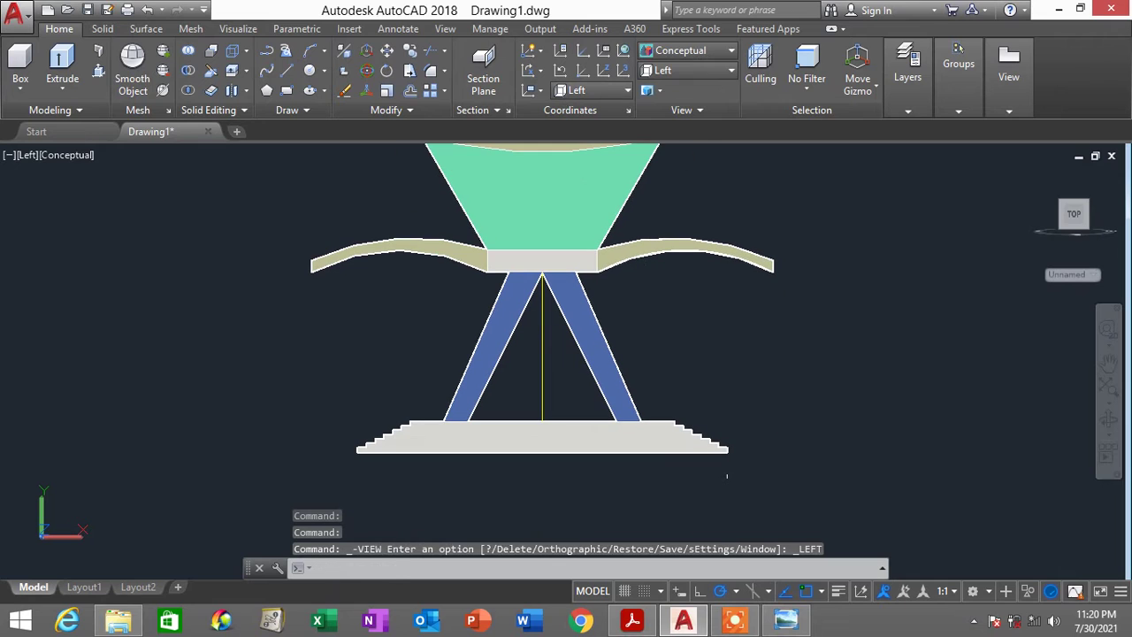
click(687, 51)
click(678, 79)
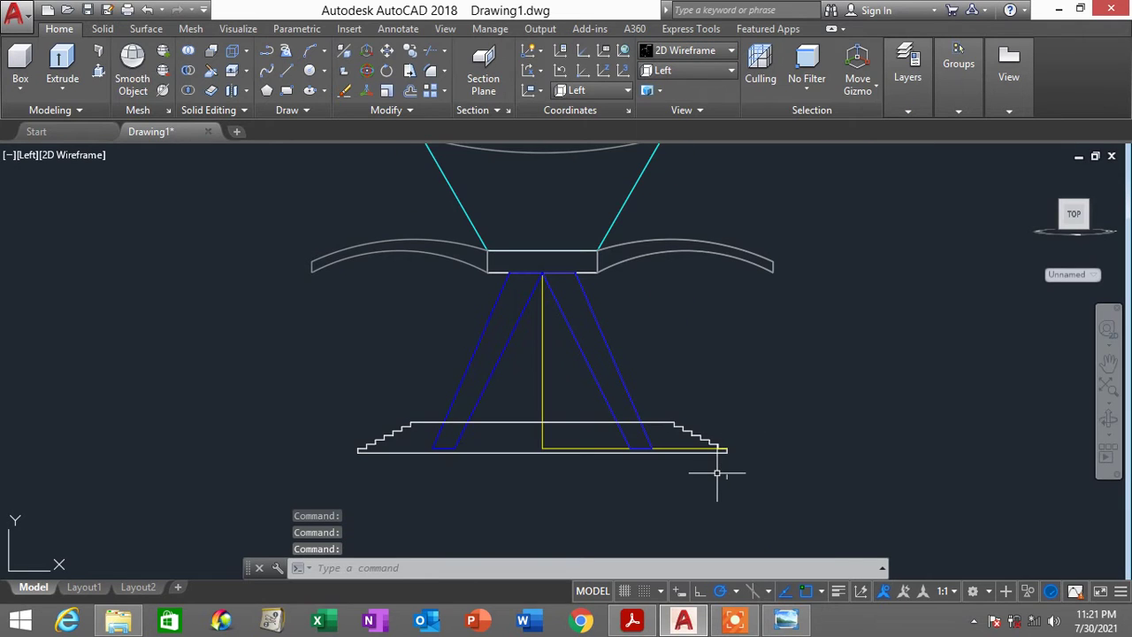
scroll(717, 473, up, 2)
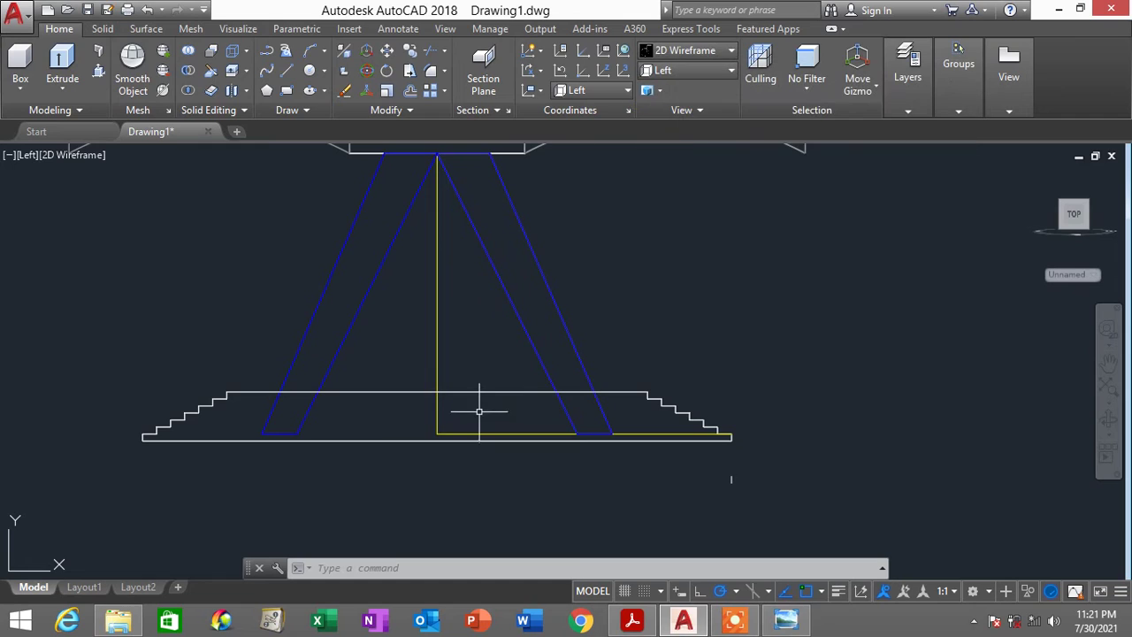
middle_drag(482, 400, 522, 338)
scroll(724, 347, up, 2)
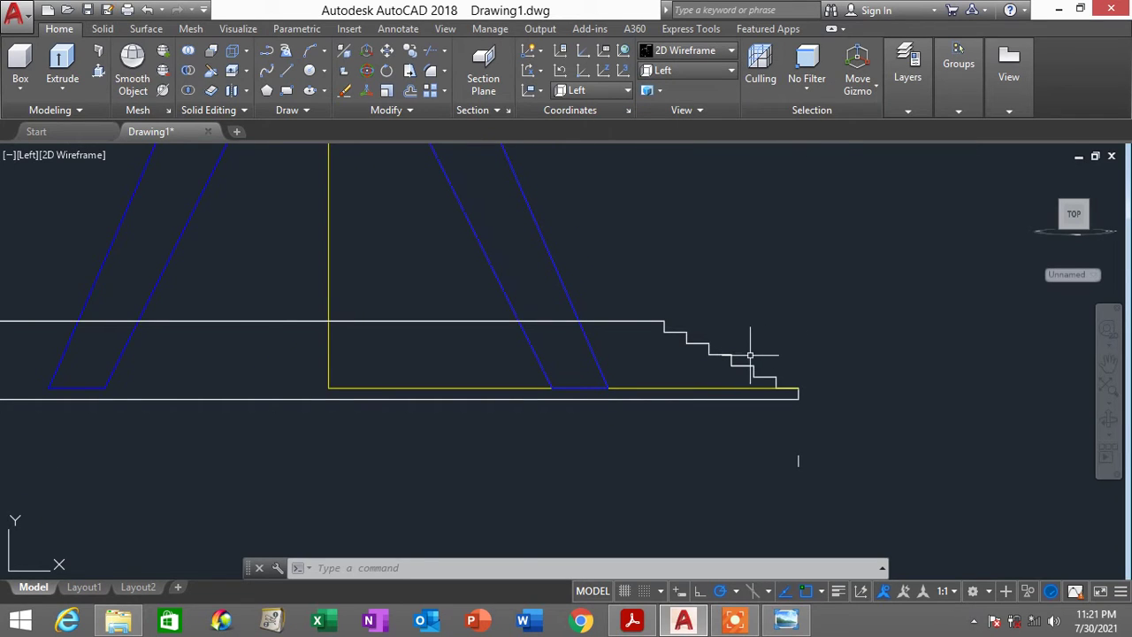
Move the stepped profile down from its top edge to the yellow line's foot
text(m)
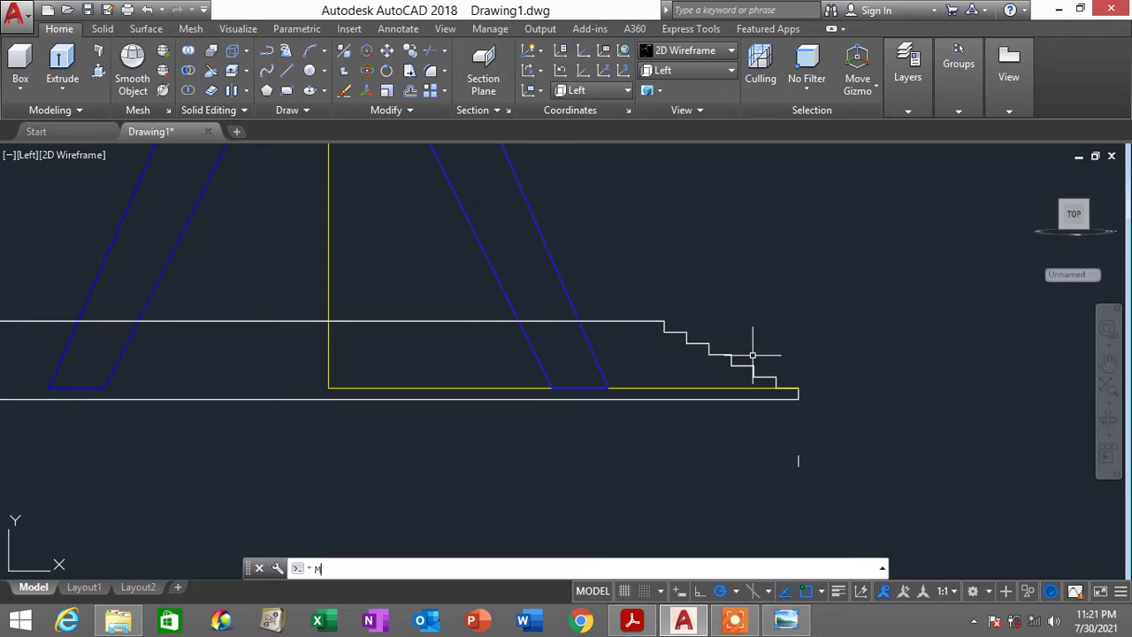
key(Return)
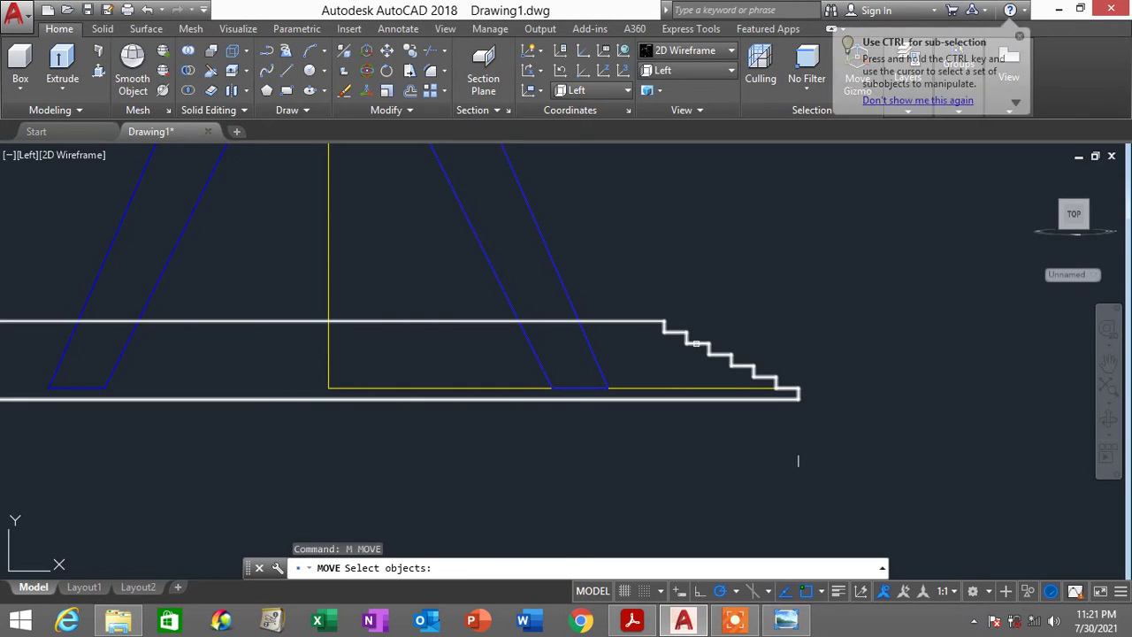
click(697, 344)
key(Return)
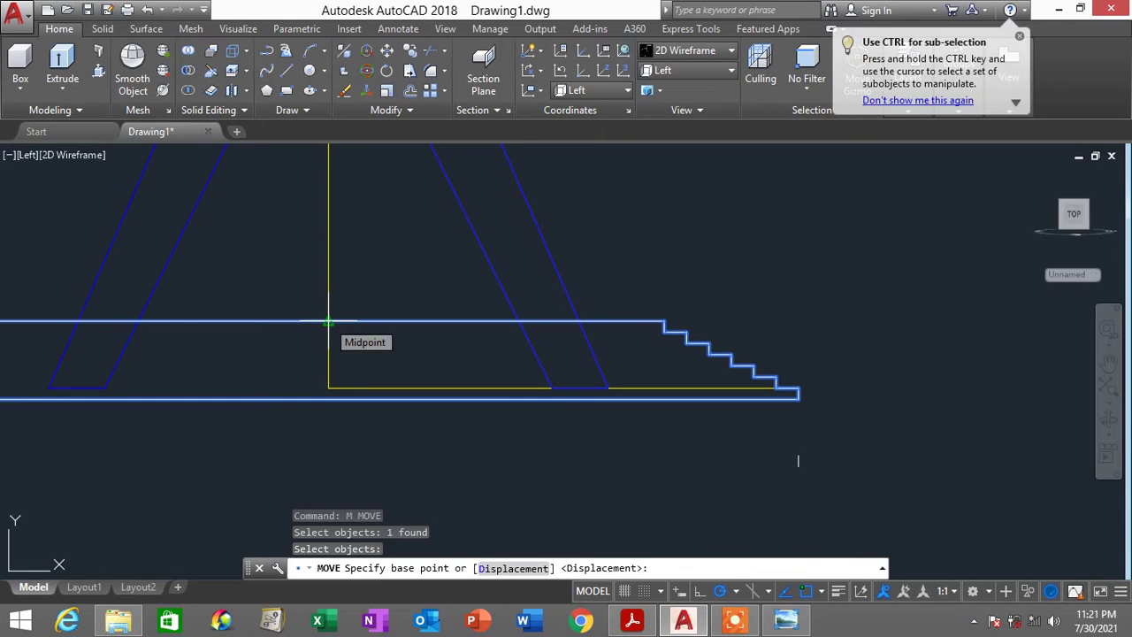
click(328, 321)
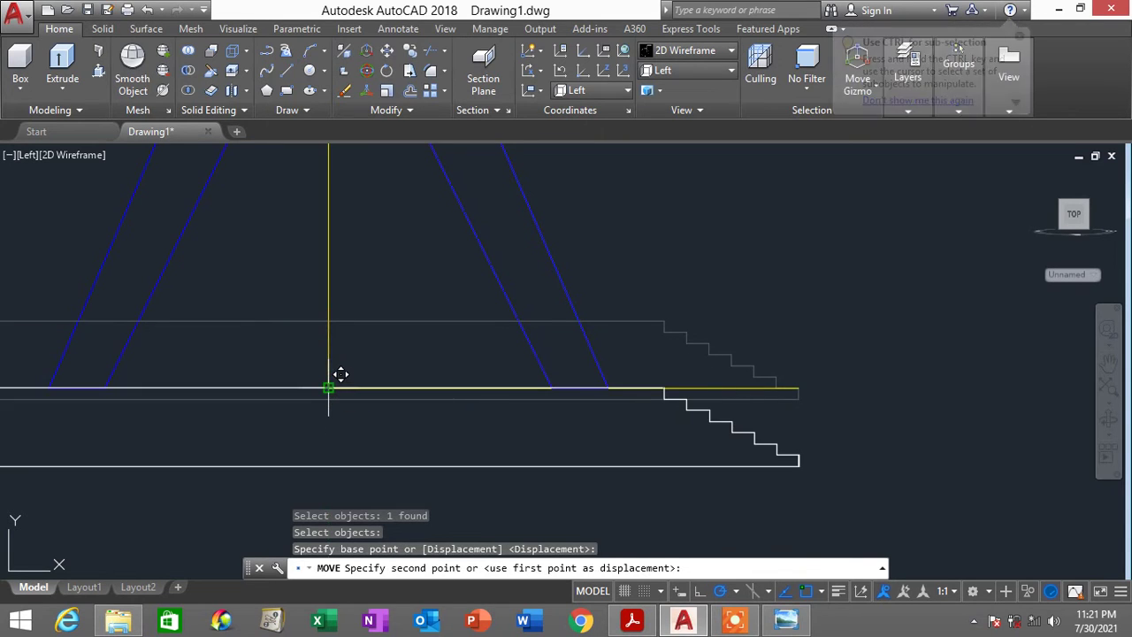
click(329, 384)
key(Escape)
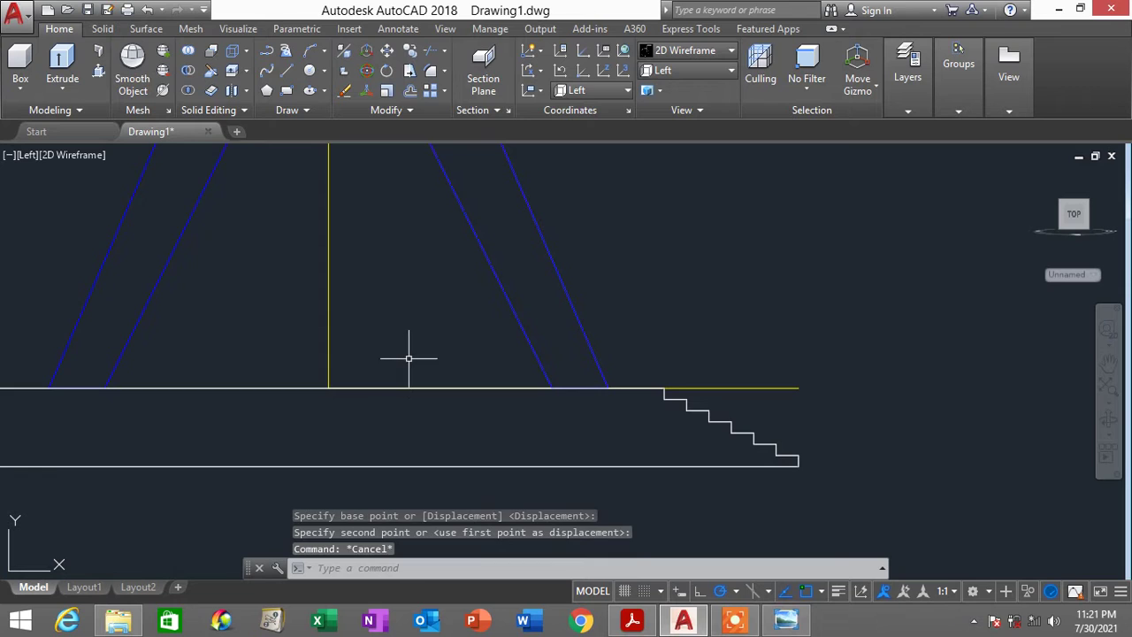
scroll(653, 383, down, 4)
scroll(652, 383, up, 2)
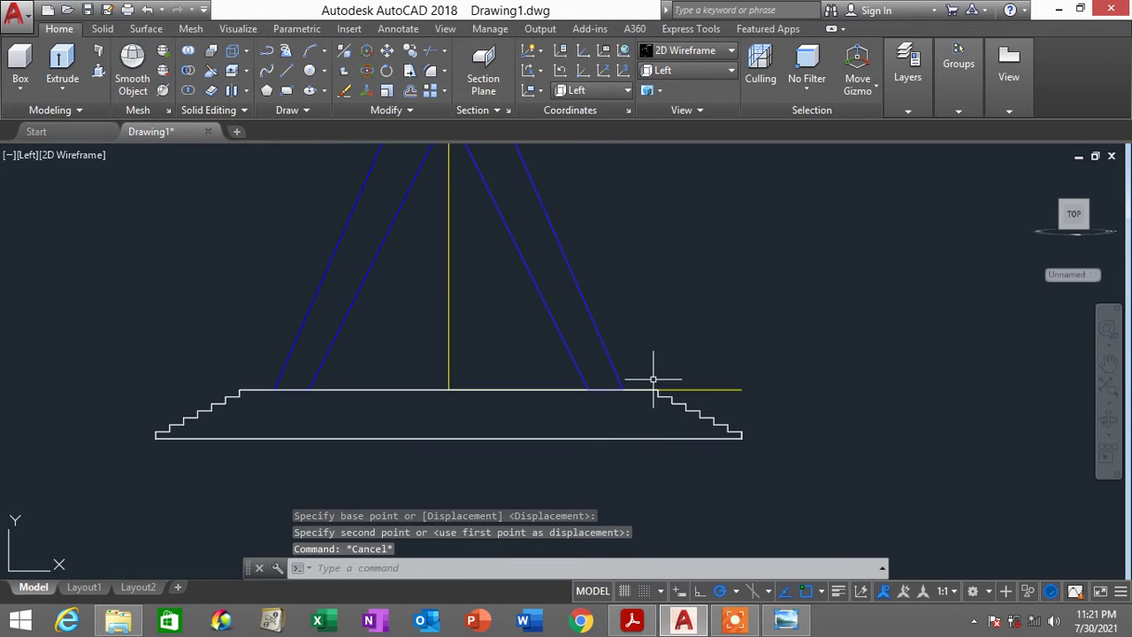
Shade the model in Conceptual style and orbit to inspect it in 3D
click(701, 50)
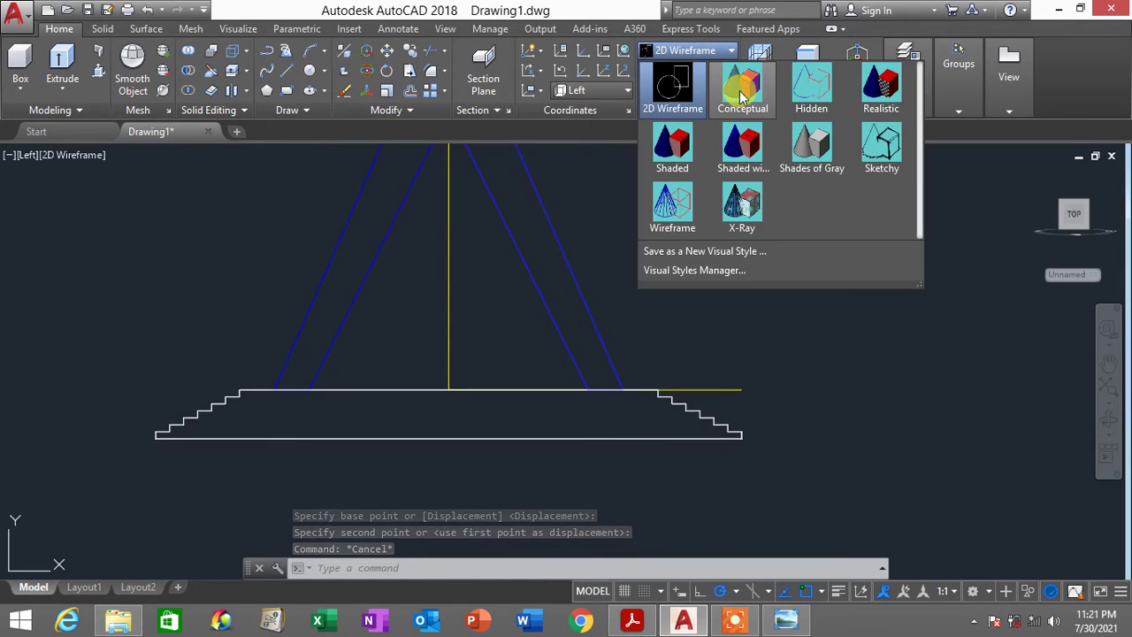
click(743, 96)
mouse_move(661, 307)
shift+middle_down()
mouse_move(672, 315)
mouse_move(627, 356)
mouse_move(578, 381)
mouse_move(677, 367)
mouse_move(587, 380)
mouse_move(525, 374)
mouse_move(717, 383)
mouse_move(682, 384)
mouse_move(698, 389)
shift+middle_up()
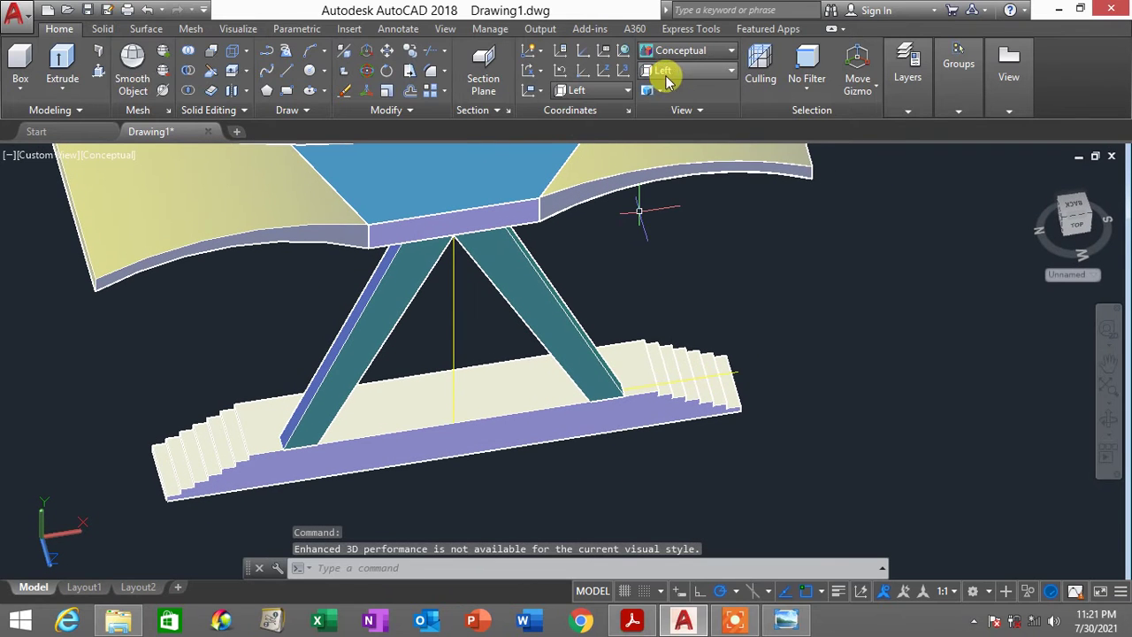
click(682, 50)
click(678, 53)
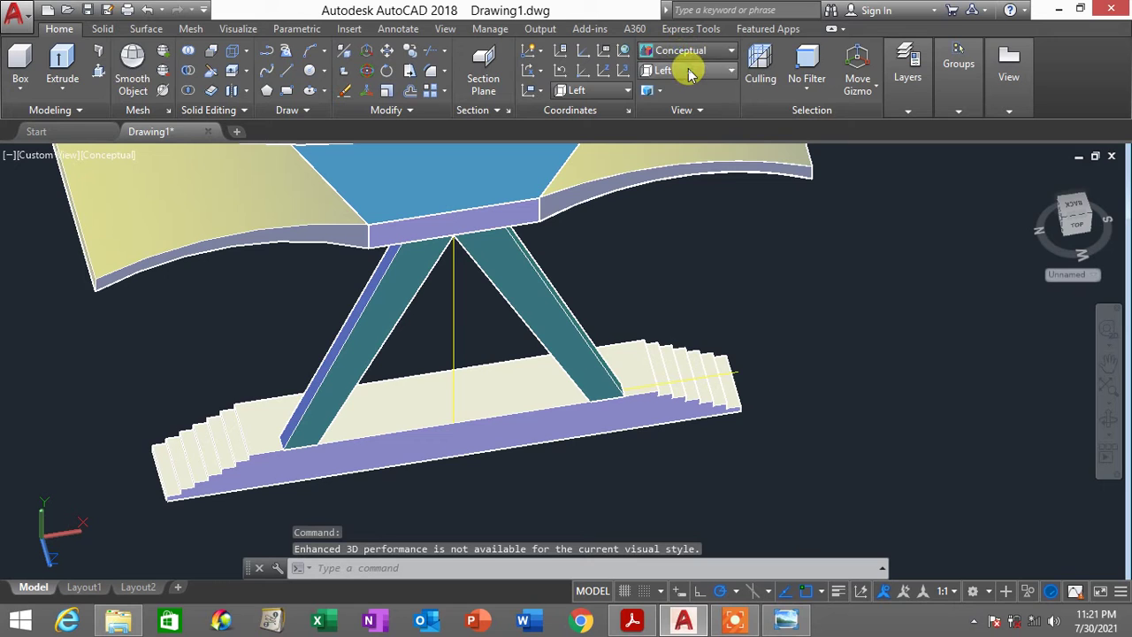
Show the Top view in 2D Wireframe, centred on the stair block
click(690, 74)
click(685, 88)
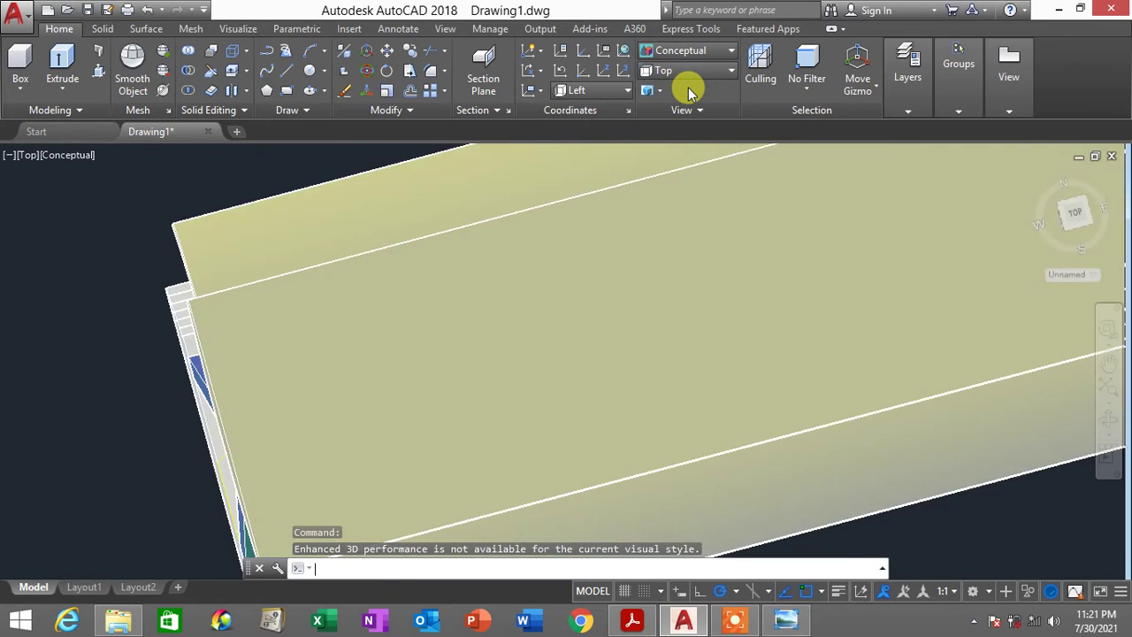
click(684, 50)
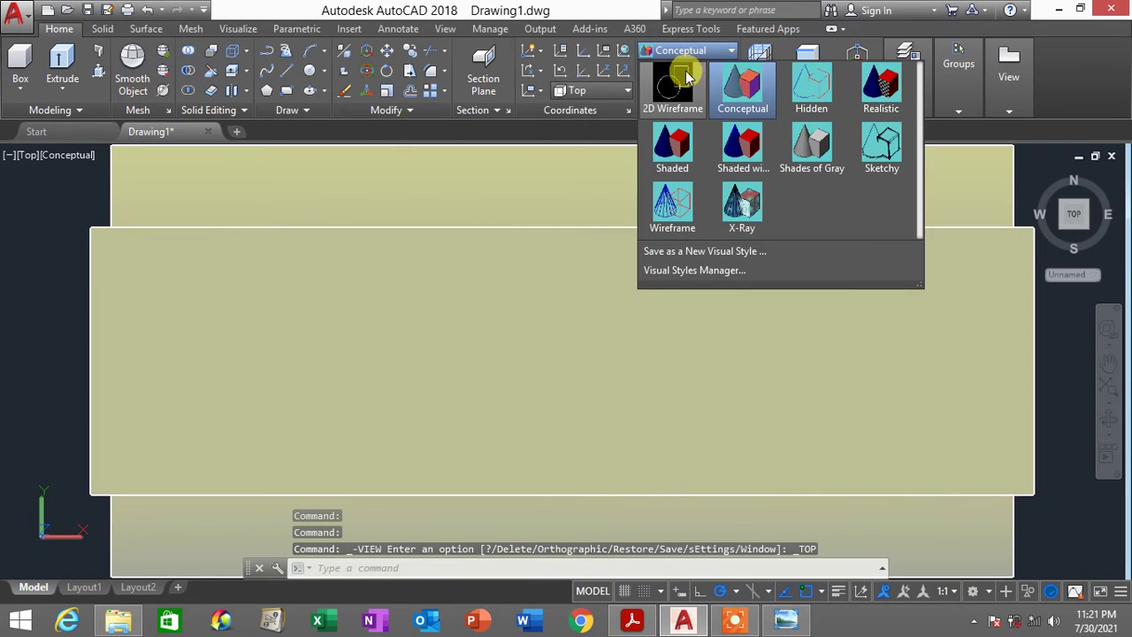
click(686, 82)
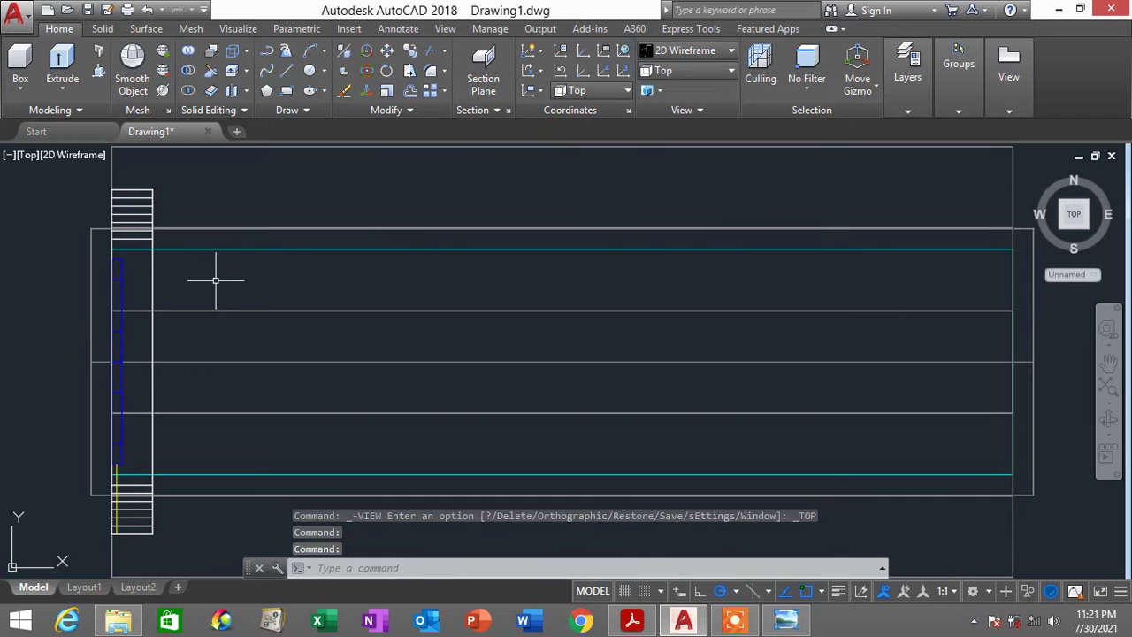
middle_drag(215, 280, 389, 215)
scroll(379, 404, up, 5)
middle_drag(374, 409, 518, 339)
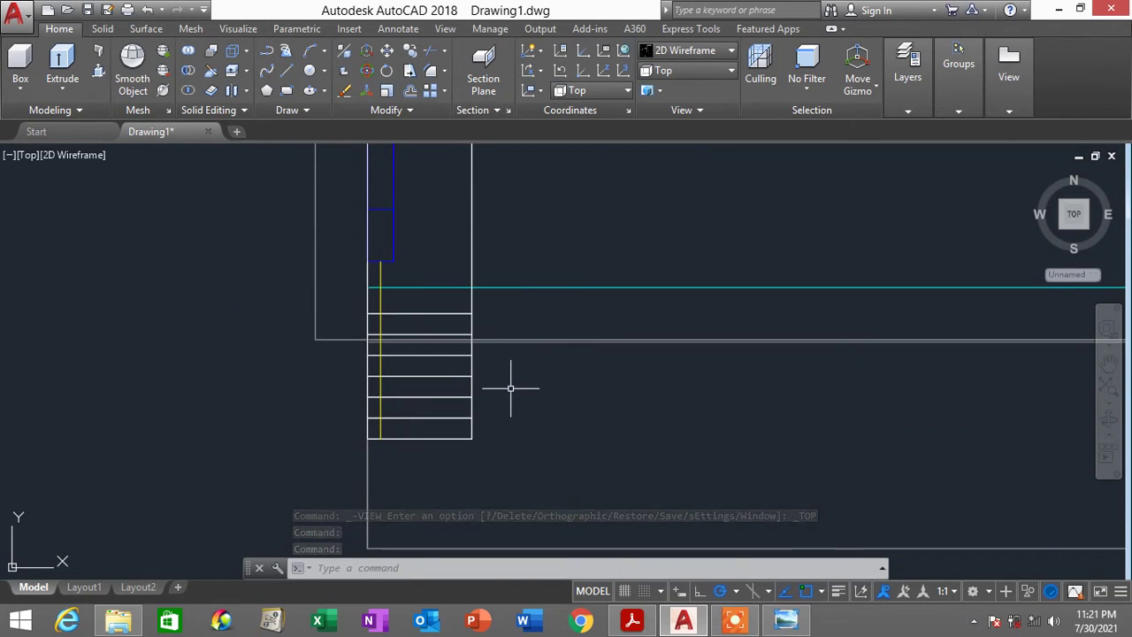
Start a MOVE and window-select the stair block
text(M)
key(Return)
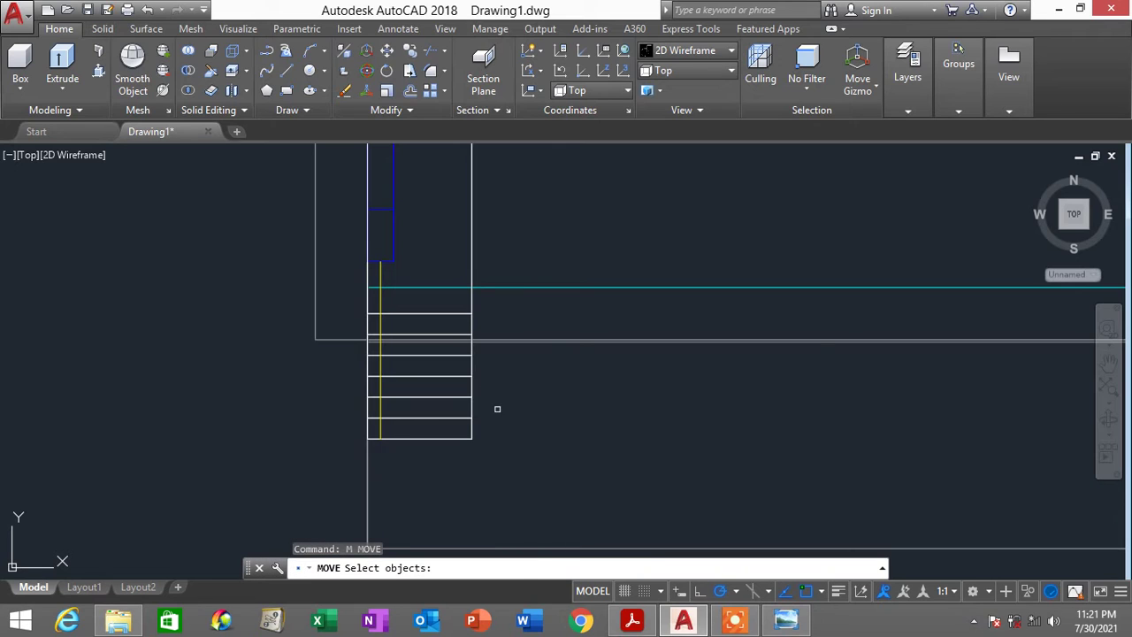
click(495, 458)
click(451, 405)
scroll(518, 395, down, 3)
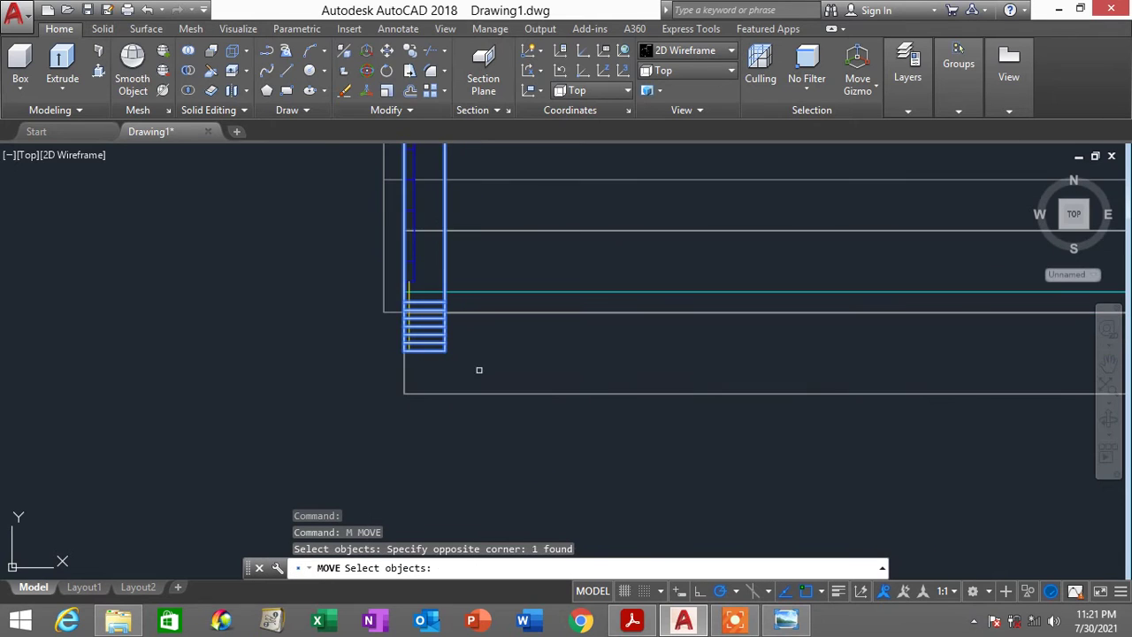
Move the selected stair block slightly to the left
key(Return)
click(430, 427)
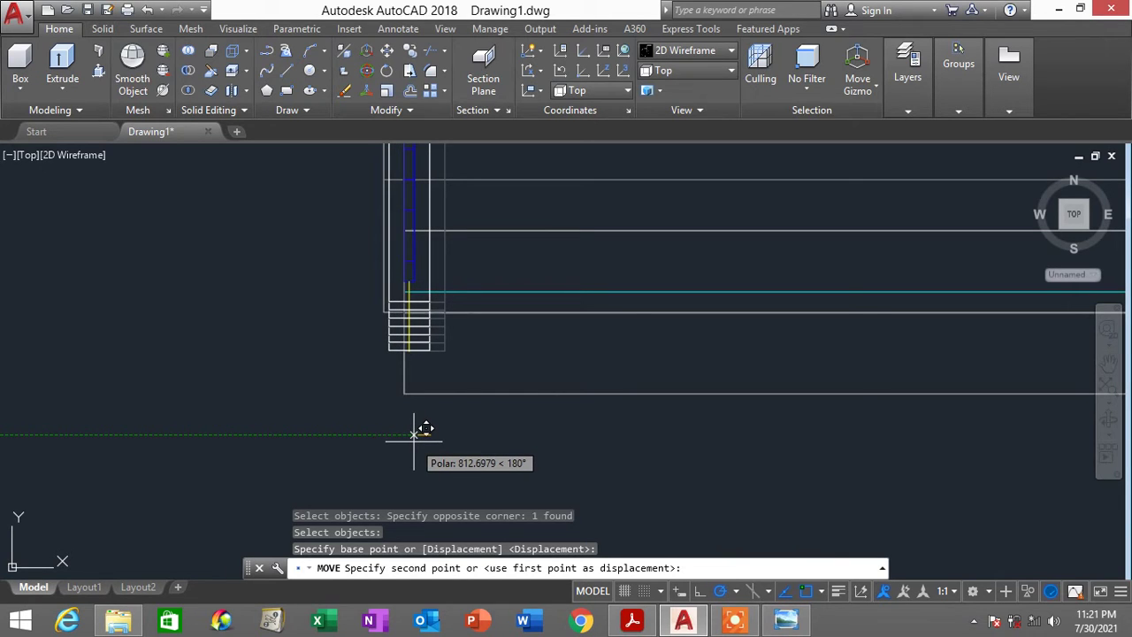
click(413, 435)
Move the column and its stair block a short way to the right with MOVE
scroll(424, 250, up, 2)
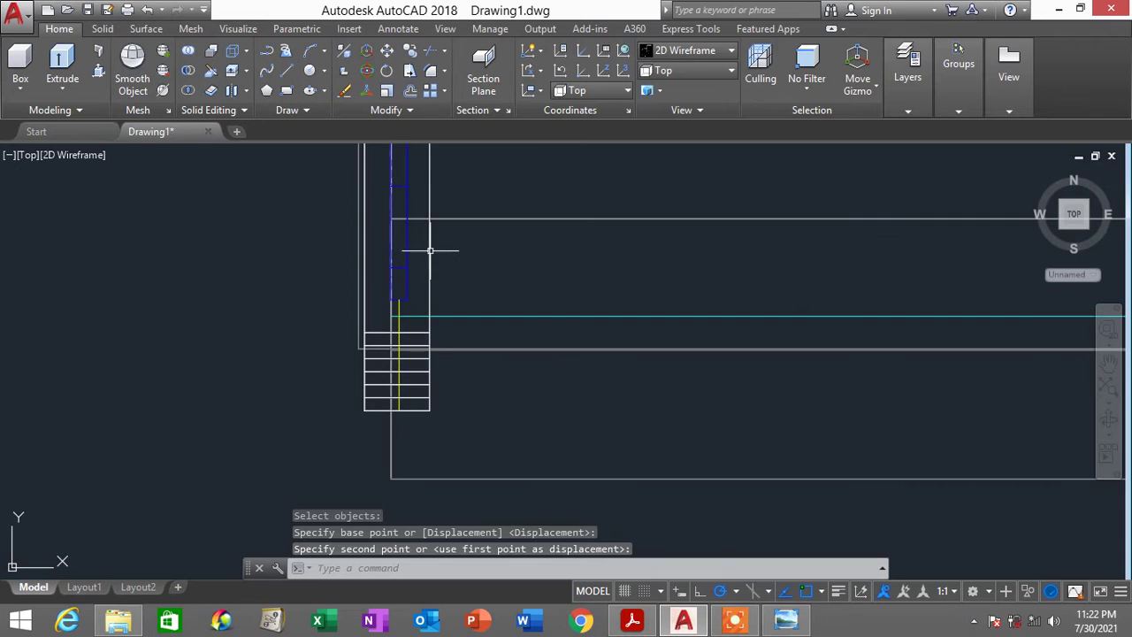
text(m)
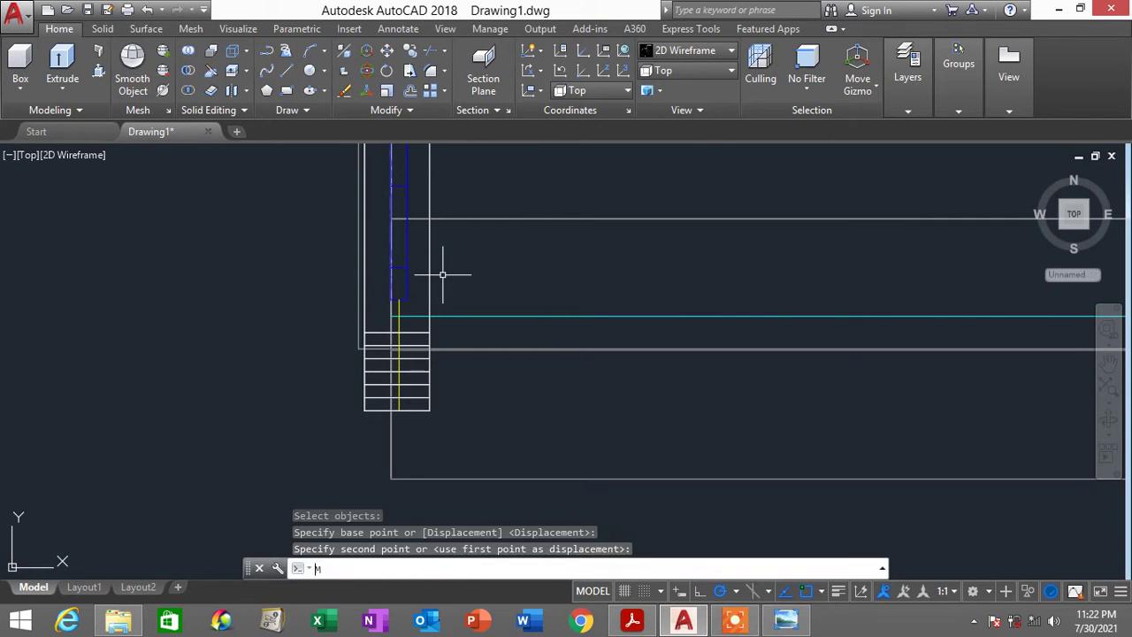
key(Return)
click(415, 274)
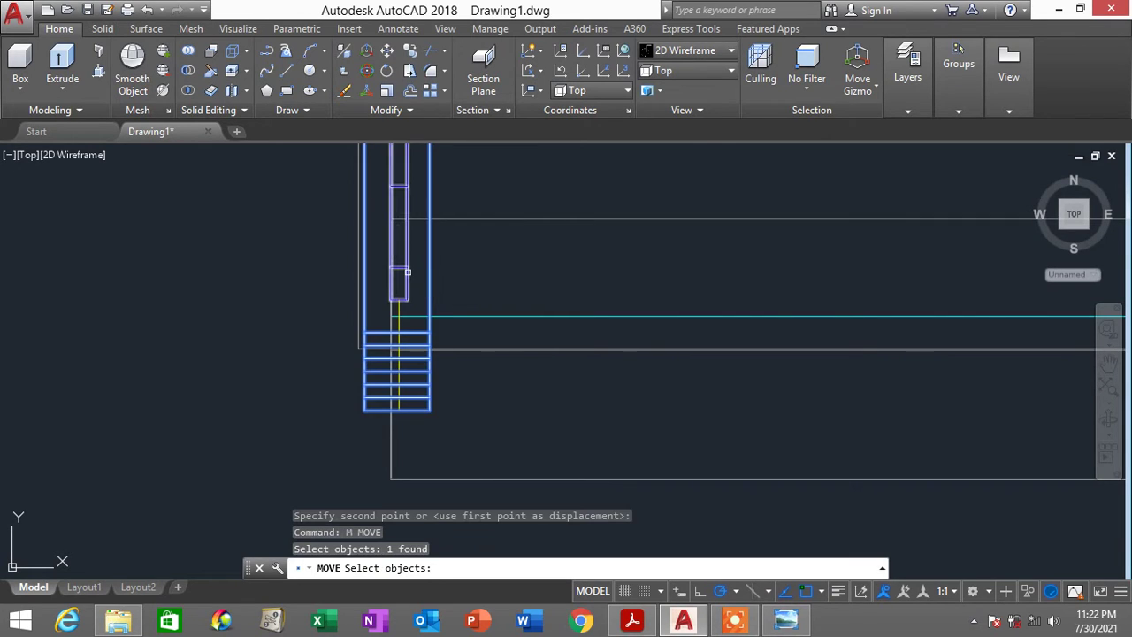
click(405, 263)
key(Return)
scroll(433, 309, down, 5)
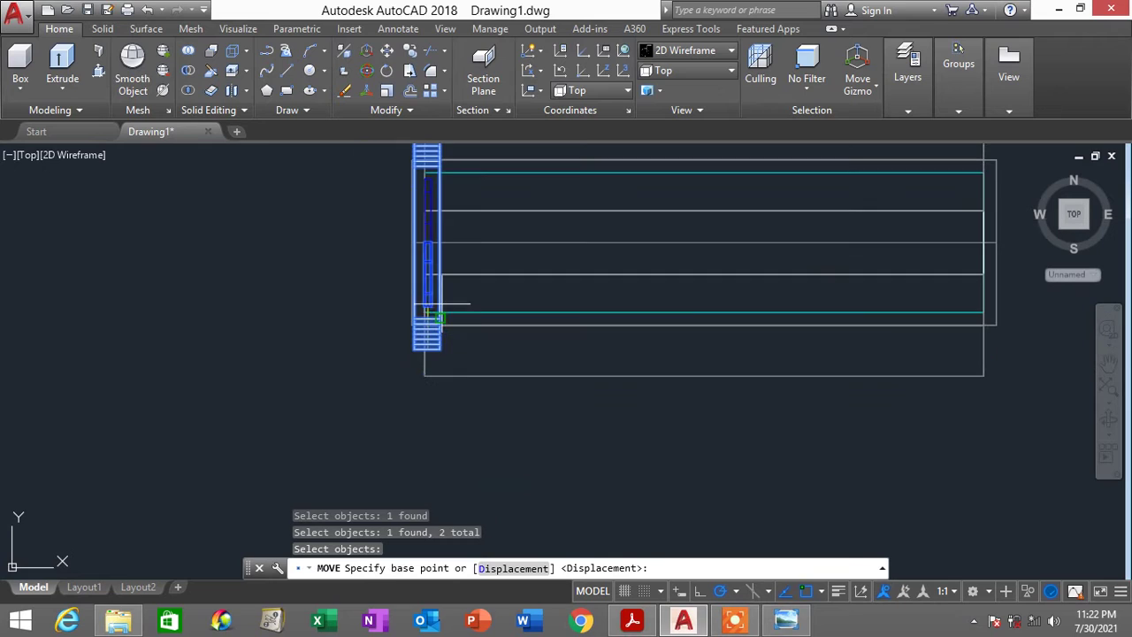
click(424, 397)
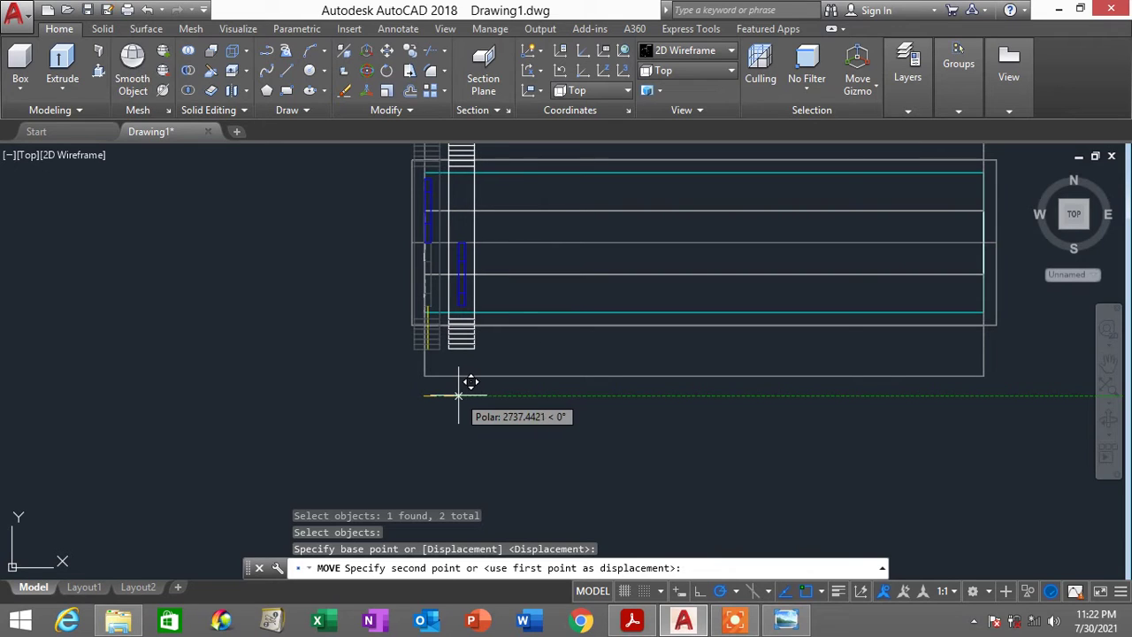
click(458, 395)
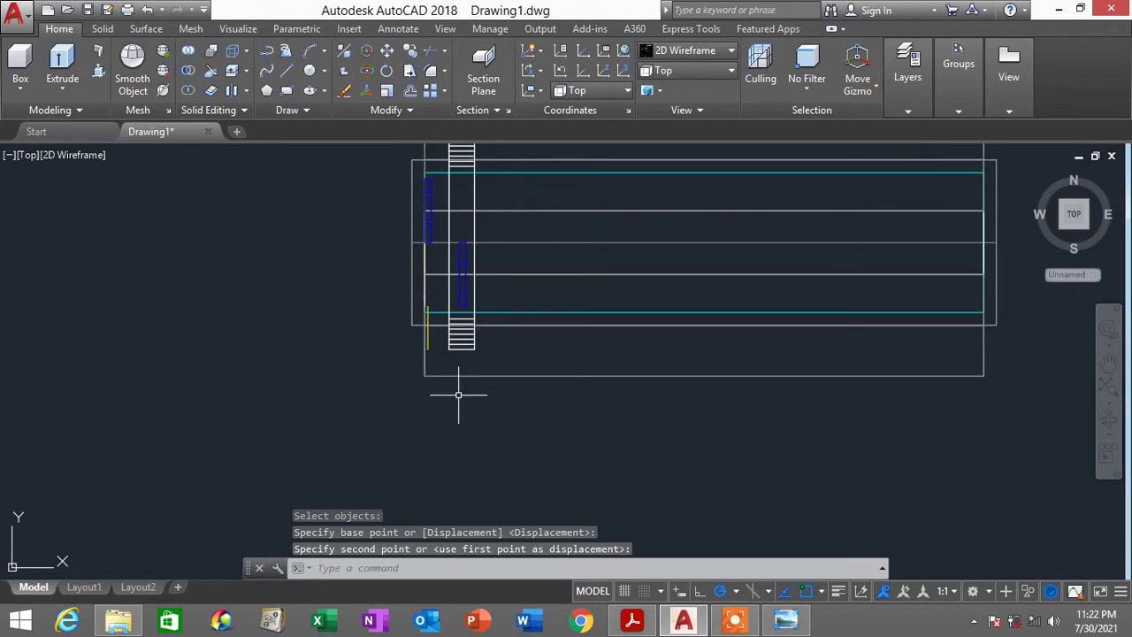
Cancel the half-entered command and undo the previous move
text(M)
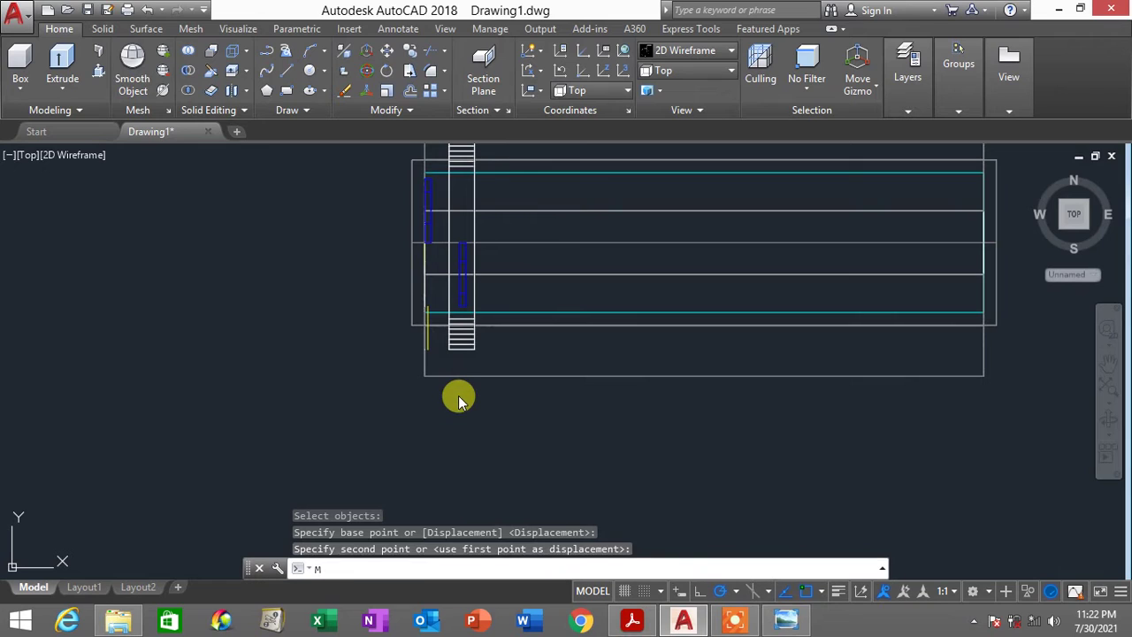
key(Escape)
key(Escape)
key(Return)
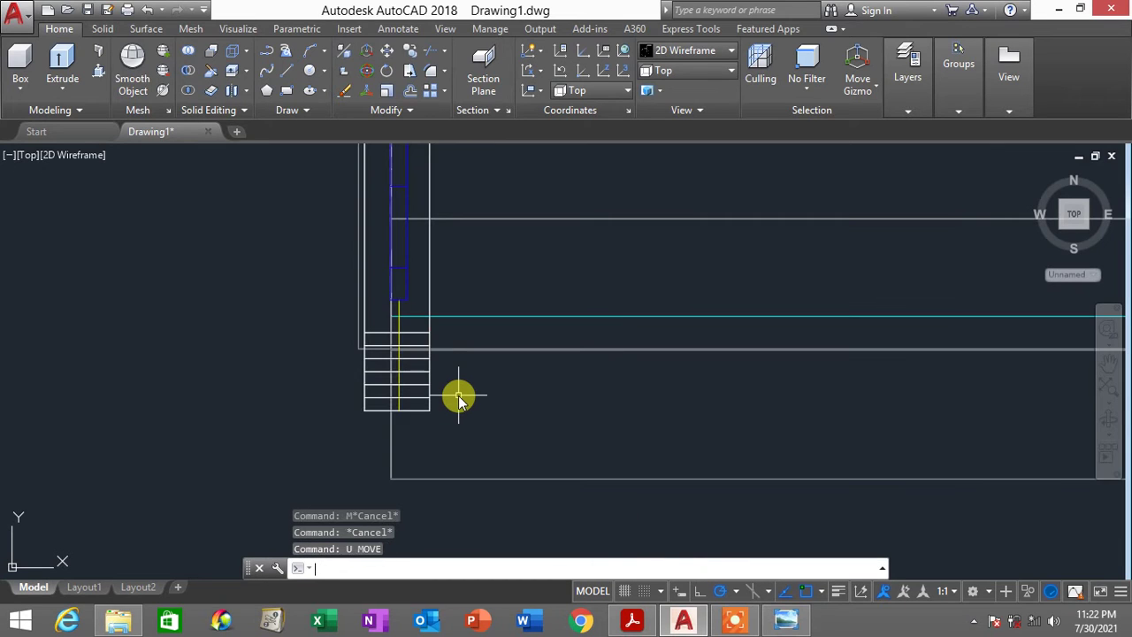
Select the stair block and all column pieces and move them further right along the slab
middle_drag(458, 398, 512, 473)
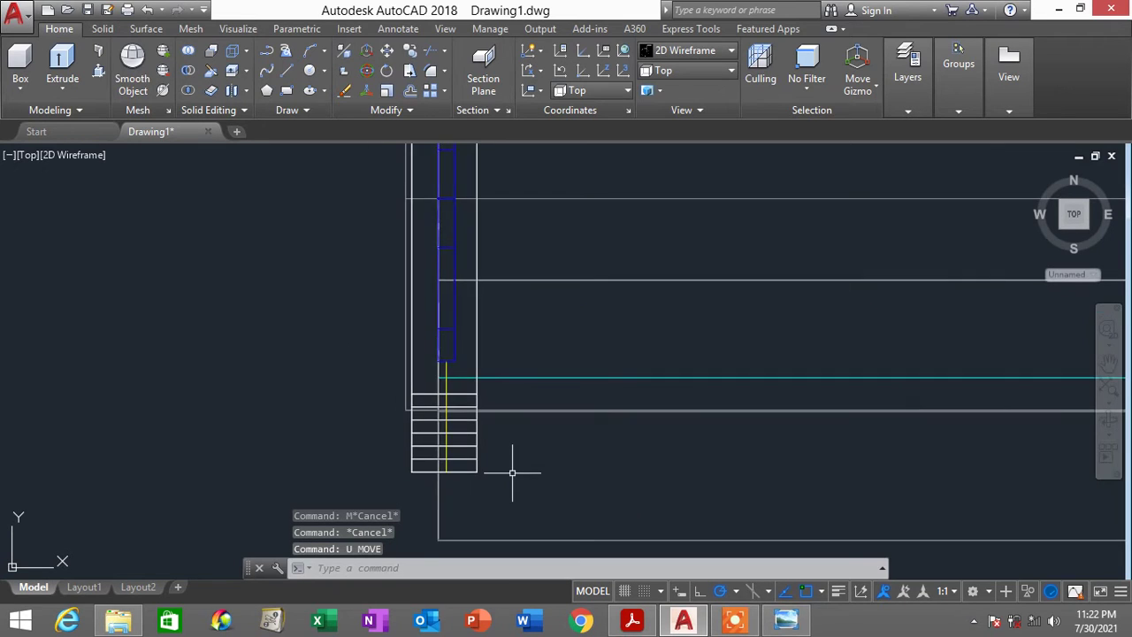
text(m)
key(Return)
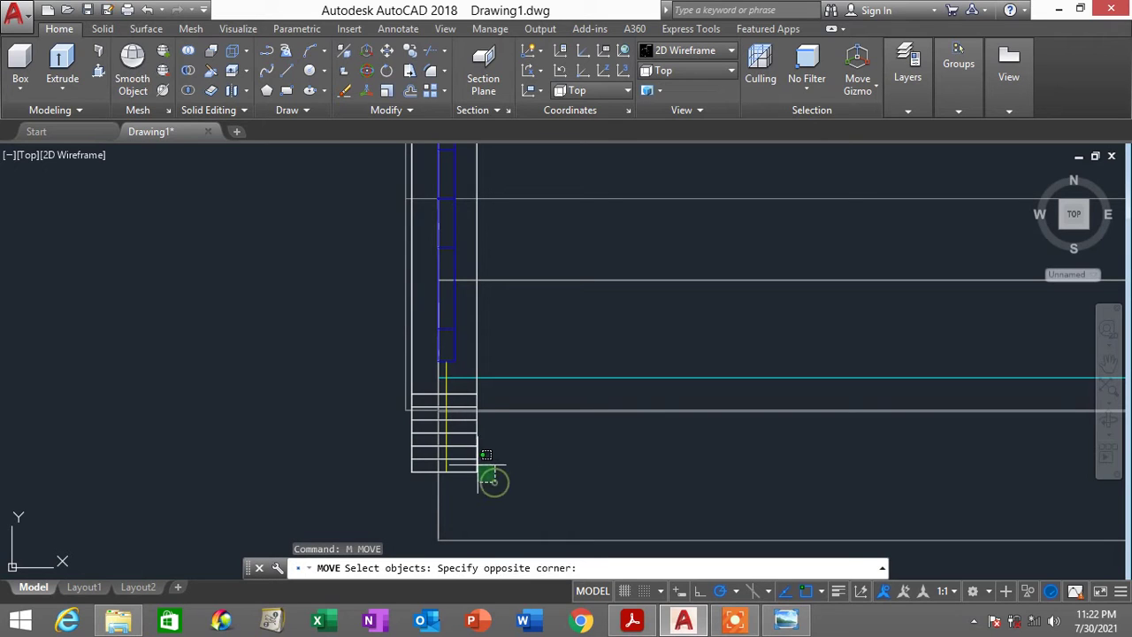
click(453, 435)
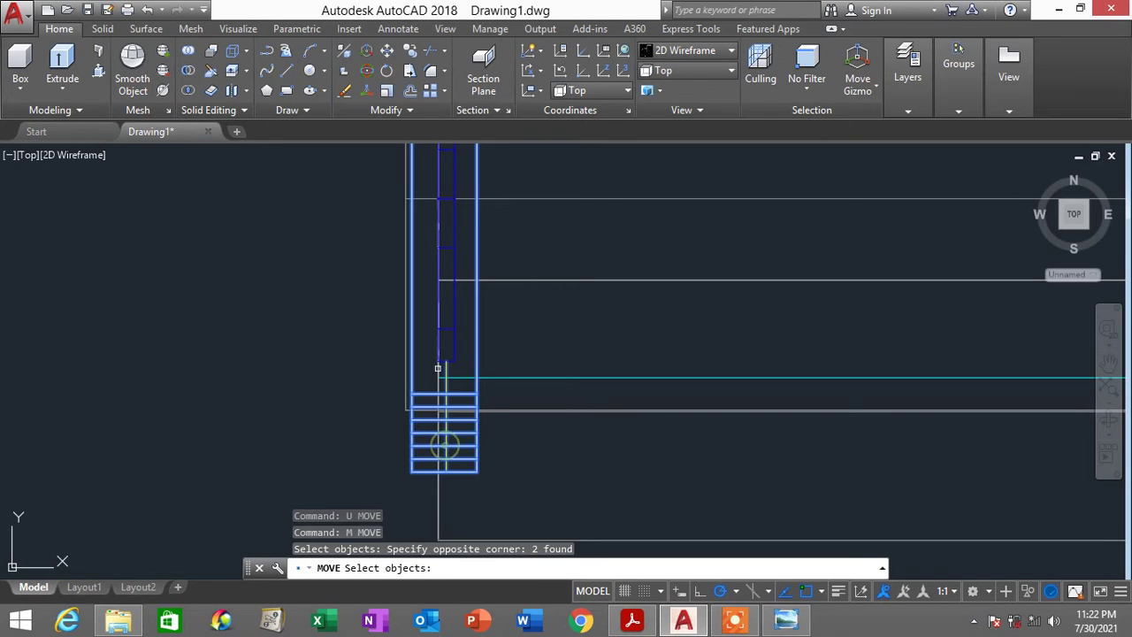
middle_drag(437, 371, 469, 422)
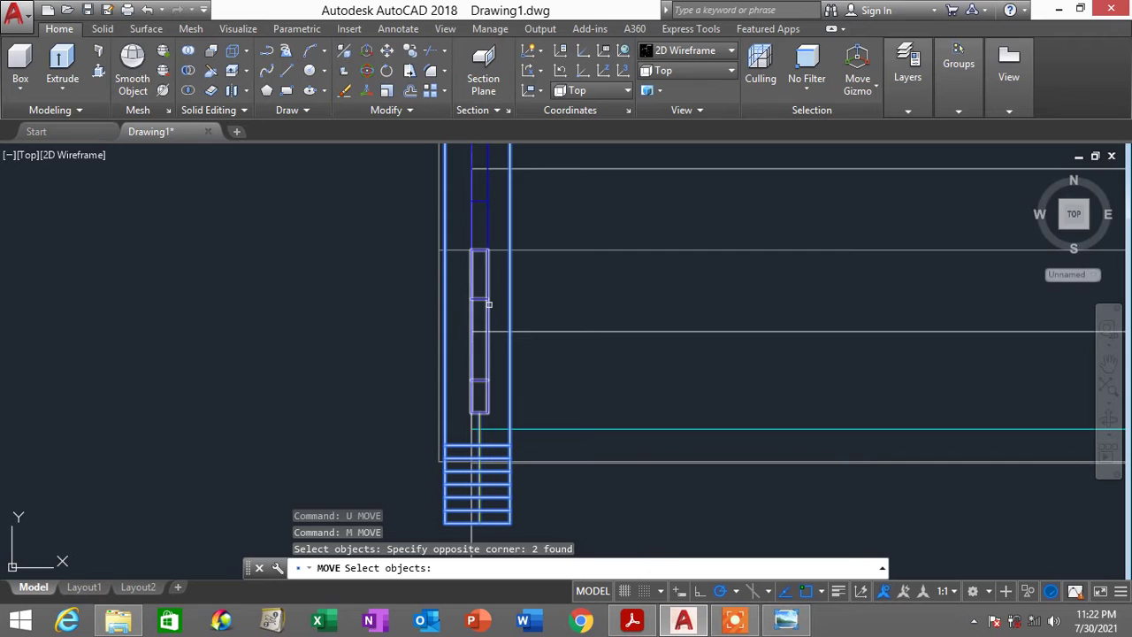
click(481, 299)
middle_drag(481, 299, 491, 370)
click(495, 280)
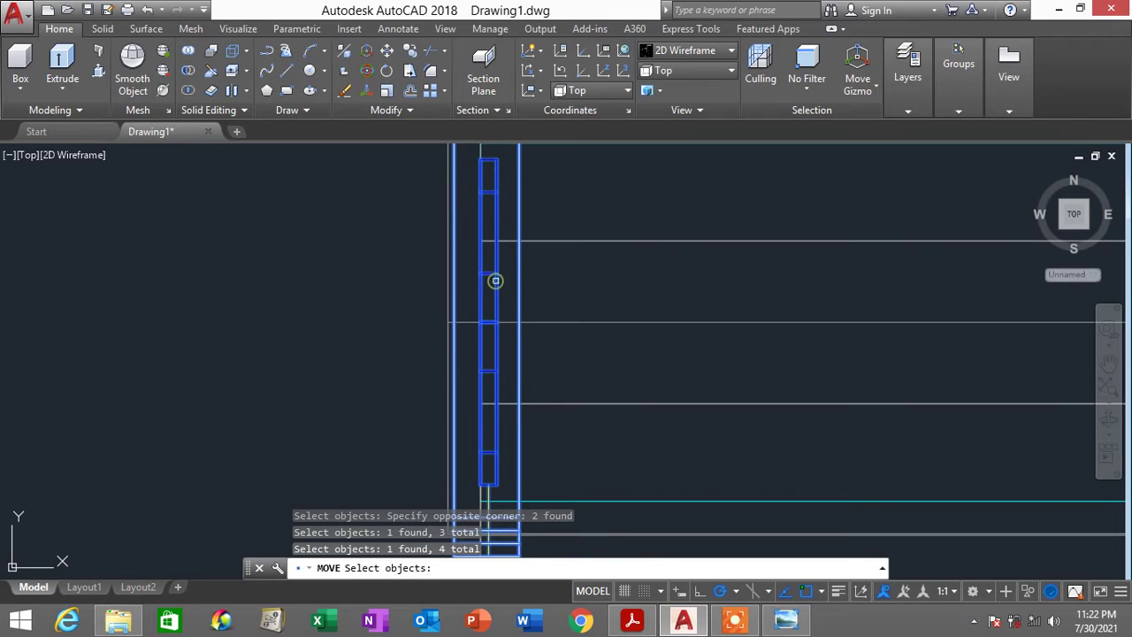
middle_drag(495, 280, 534, 384)
shift+middle_drag(517, 268, 507, 477)
key(Return)
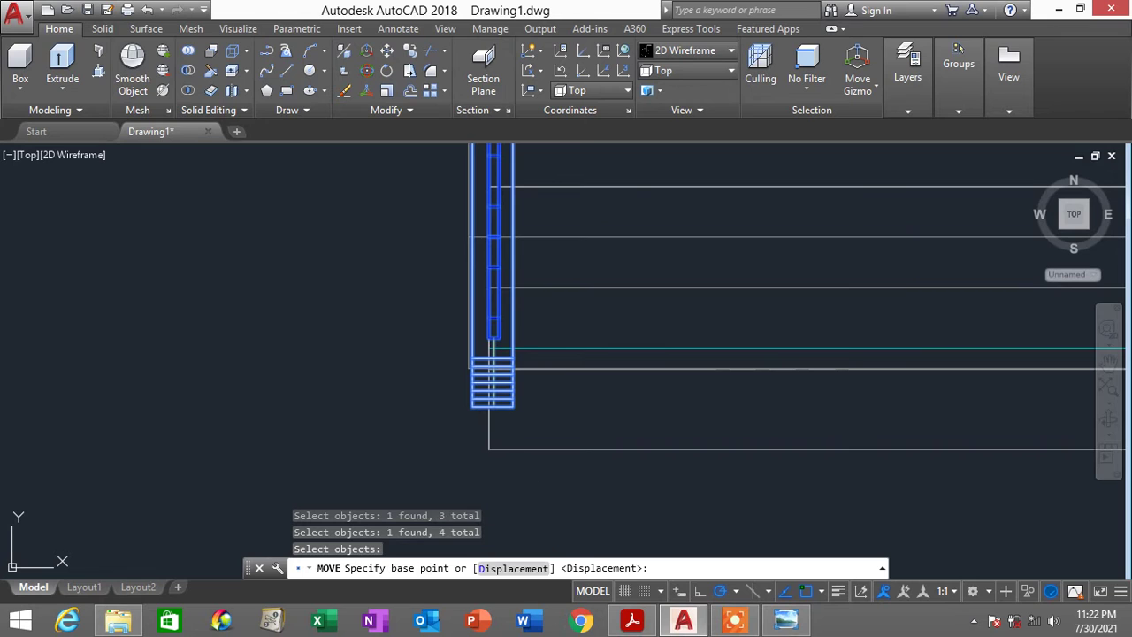
click(483, 480)
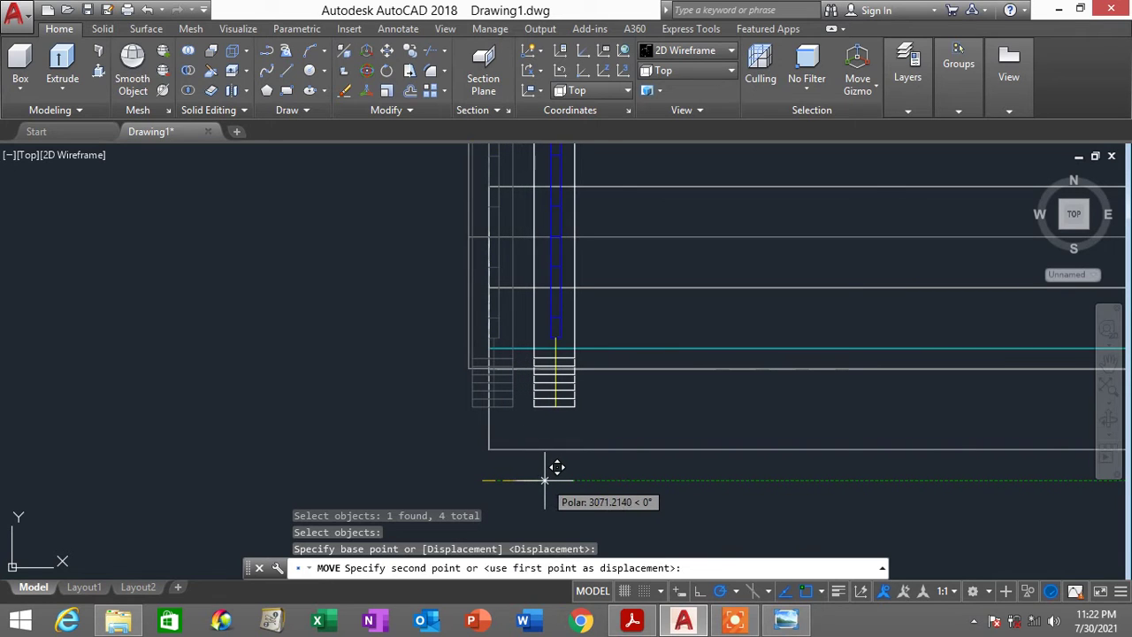
click(549, 480)
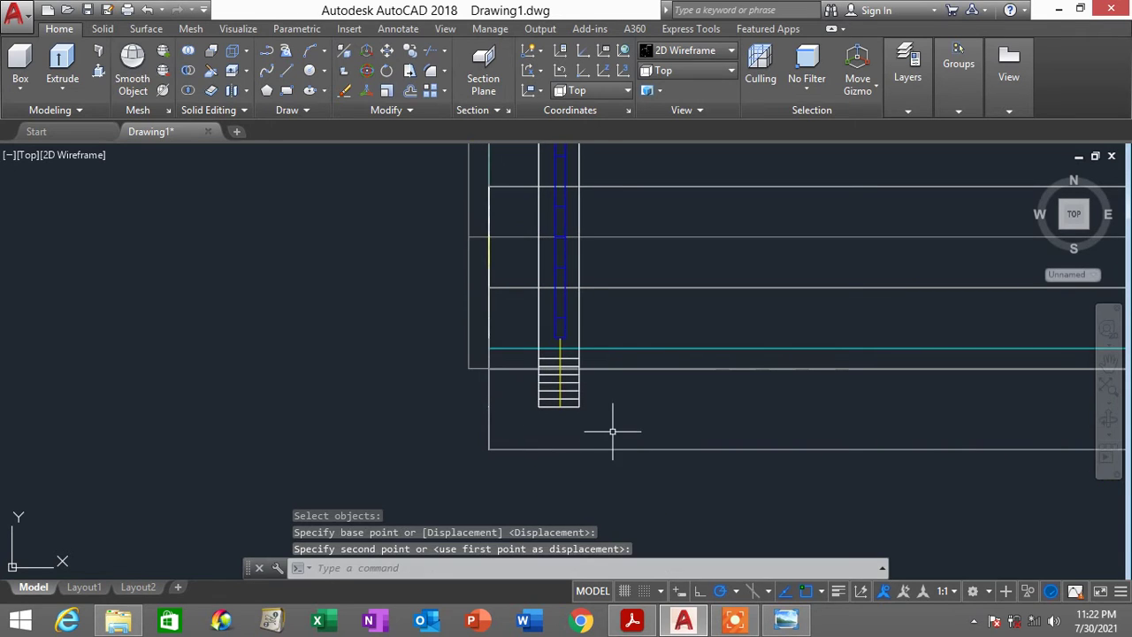
key(Escape)
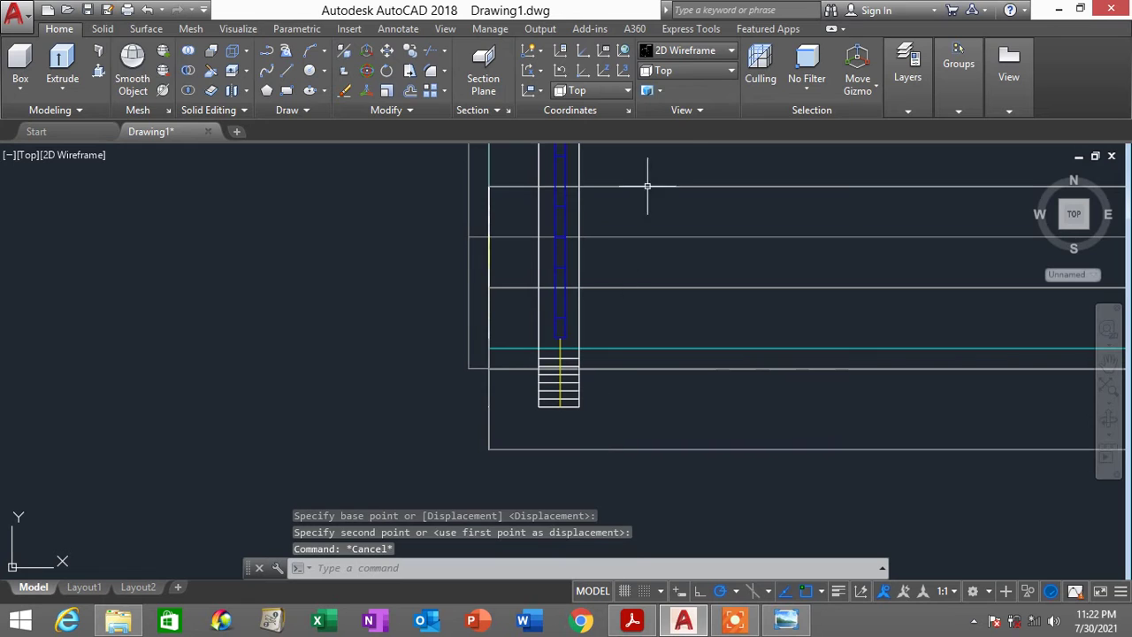
Show the model in SE Isometric with Conceptual shading, orbited toward the column base
click(689, 72)
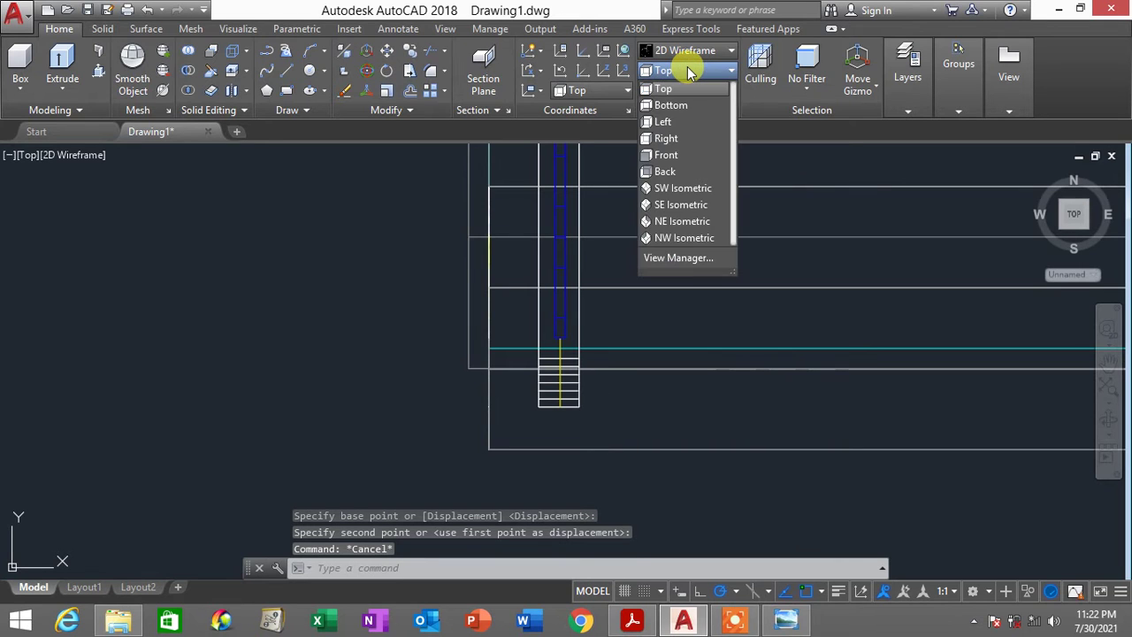
click(682, 205)
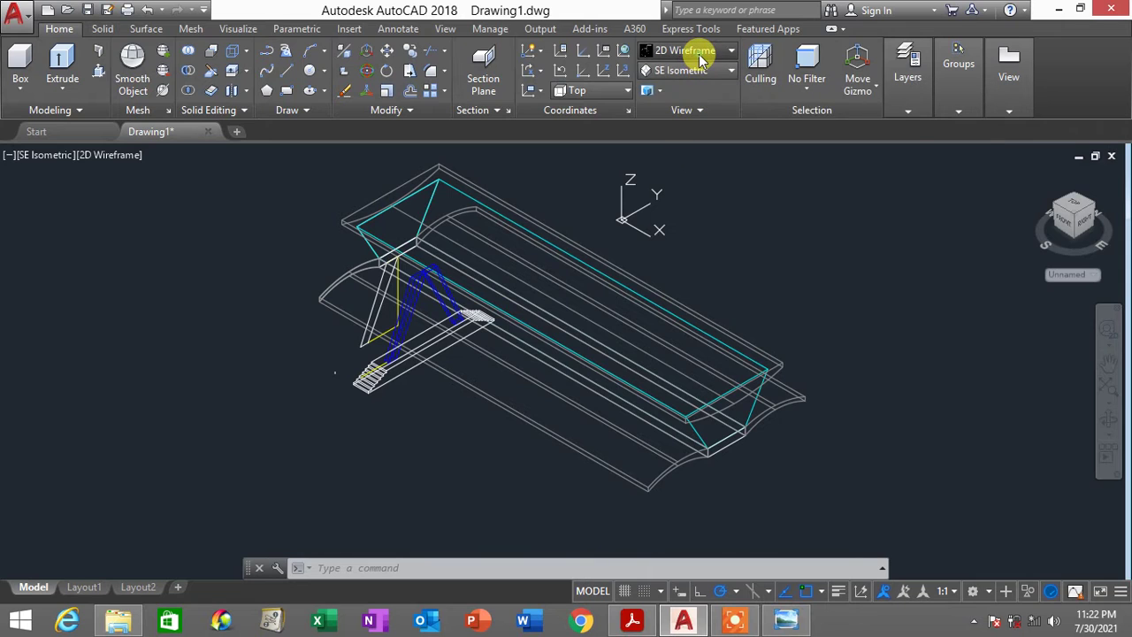
click(685, 51)
click(698, 53)
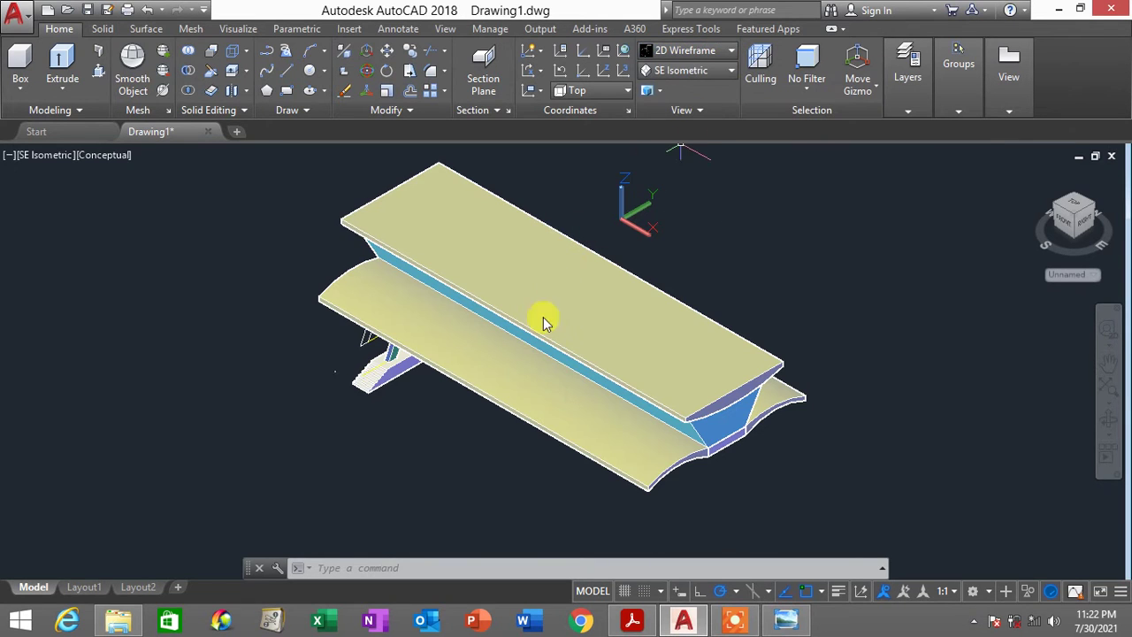
mouse_move(486, 408)
shift+middle_down()
mouse_move(516, 352)
mouse_move(566, 313)
mouse_move(650, 328)
mouse_move(683, 351)
shift+middle_up()
scroll(504, 491, up, 6)
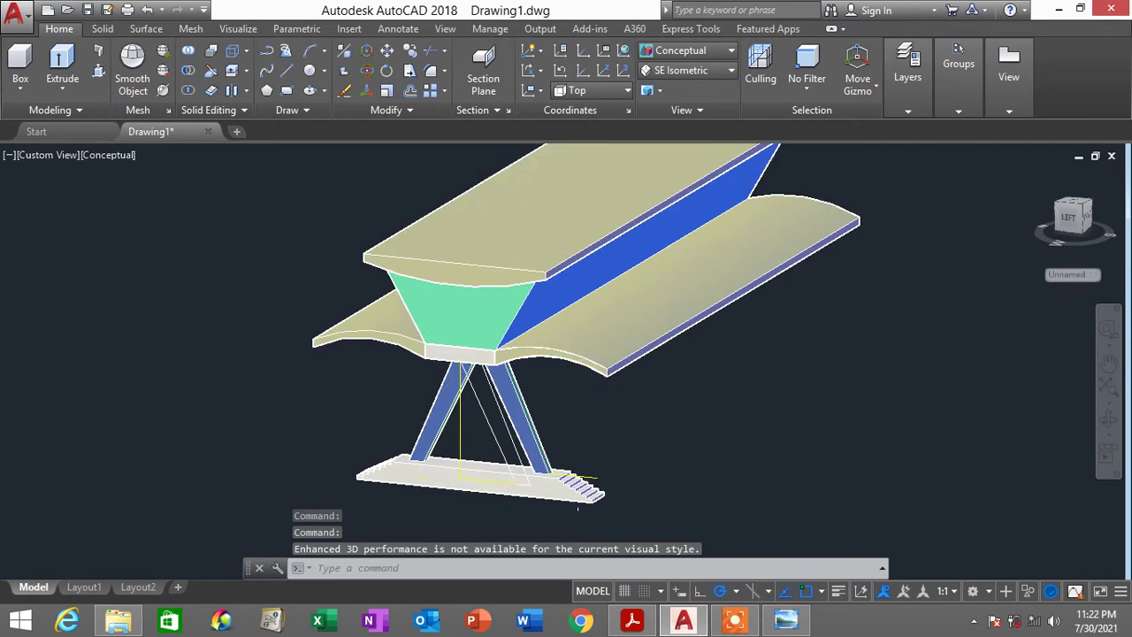
scroll(502, 389, down, 2)
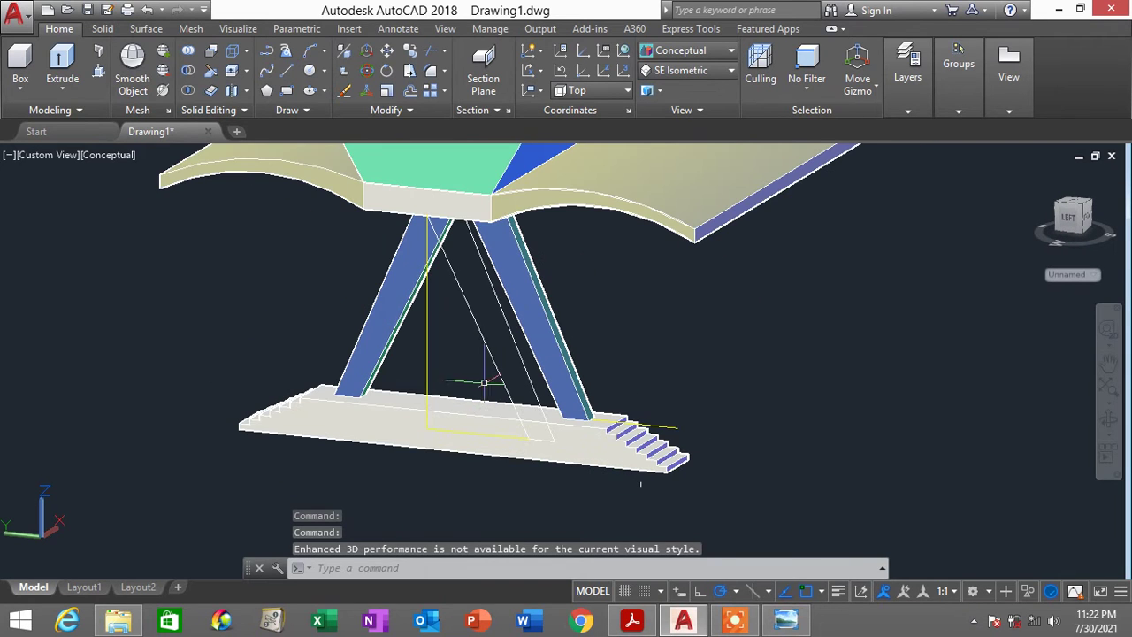
Delete the vertical guide line and the two diagonal lines between the inclined columns
click(426, 353)
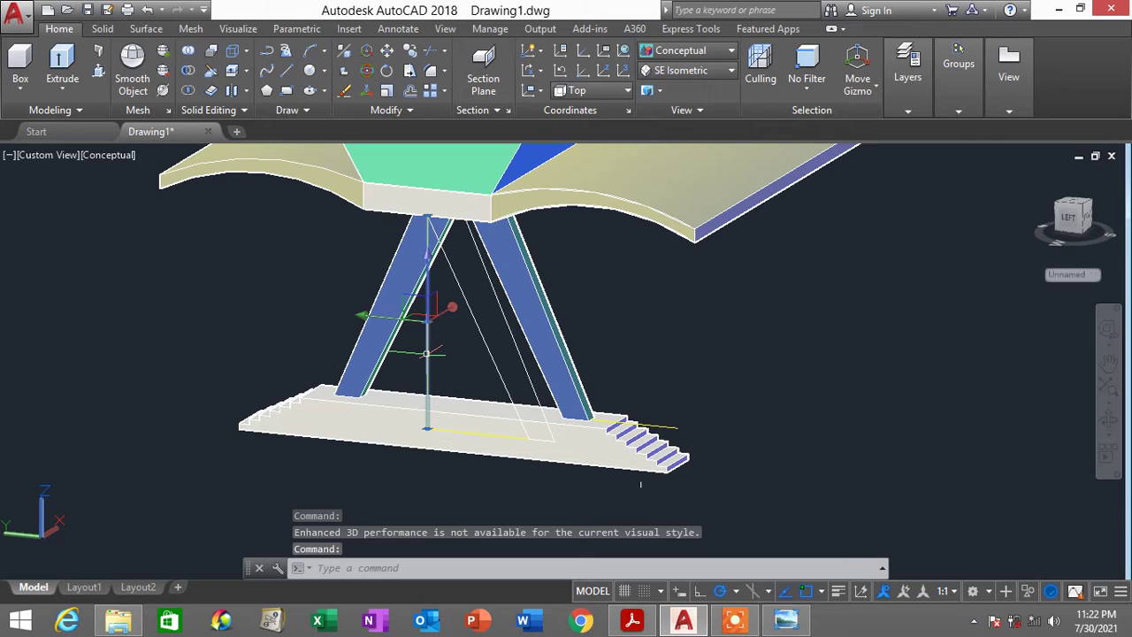
key(Delete)
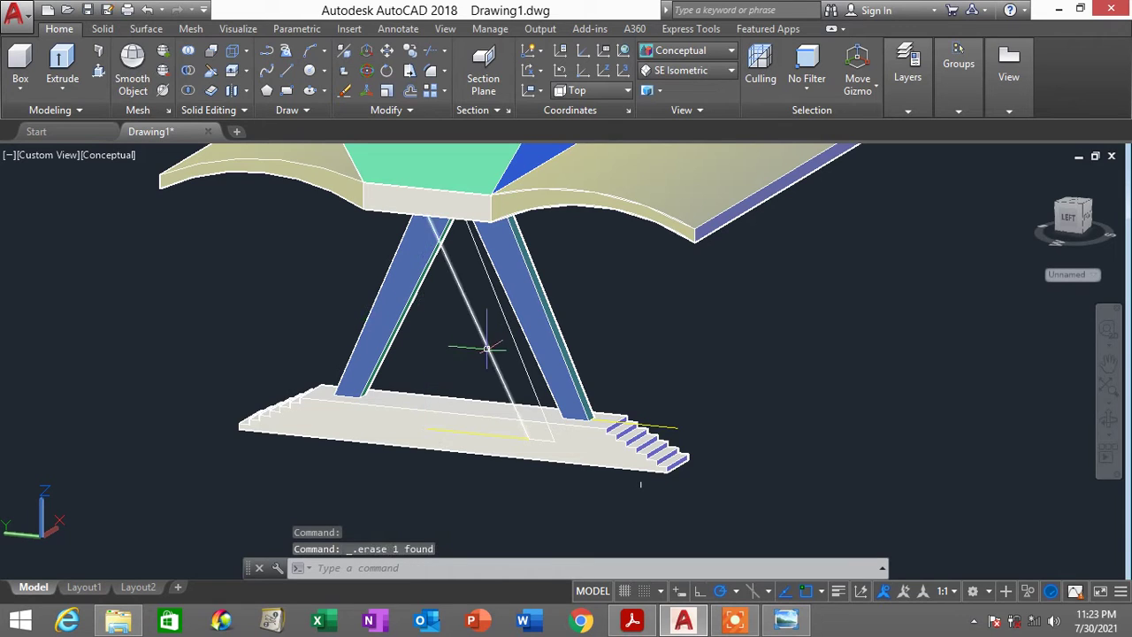
click(486, 349)
key(Delete)
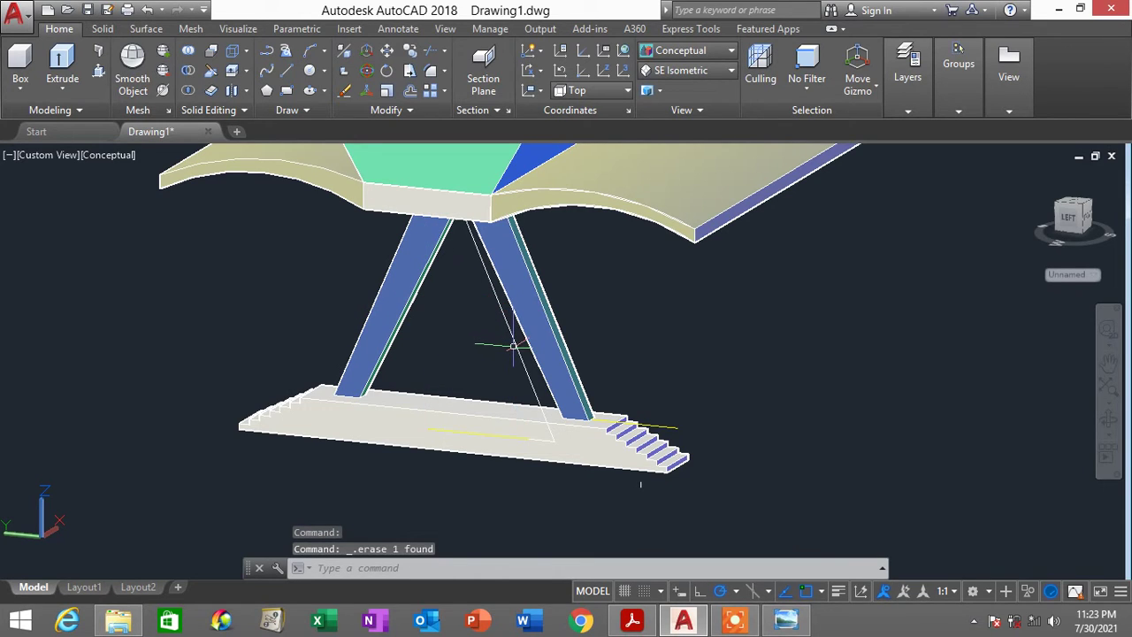
click(515, 345)
key(Delete)
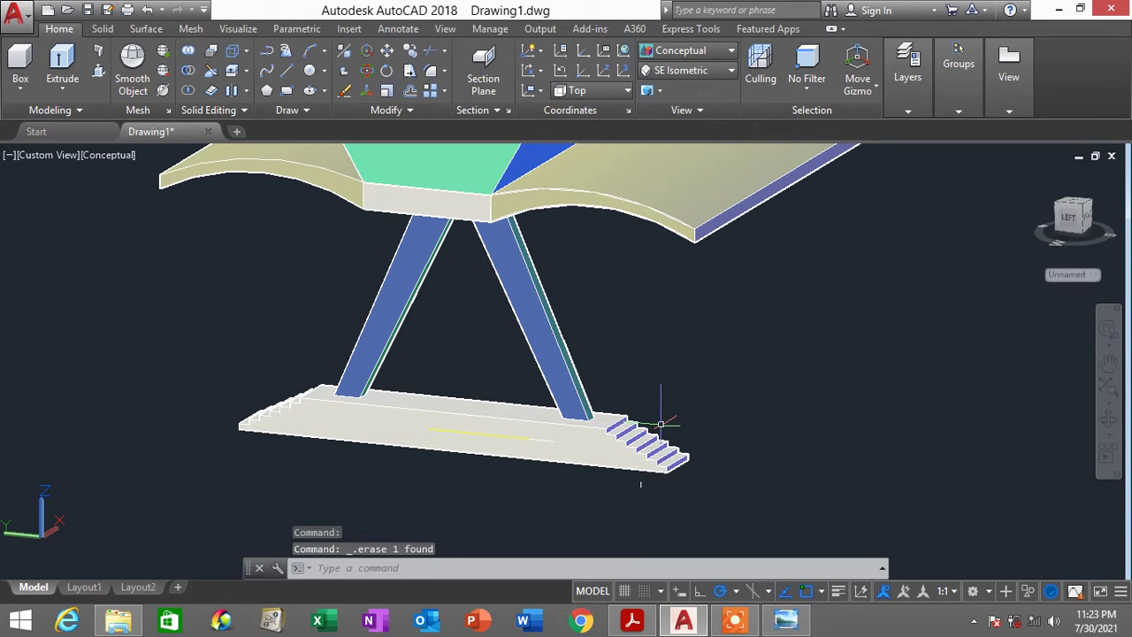
Switch to 2D Wireframe, delete the yellow line on the slab, and check the reference PDF
click(683, 51)
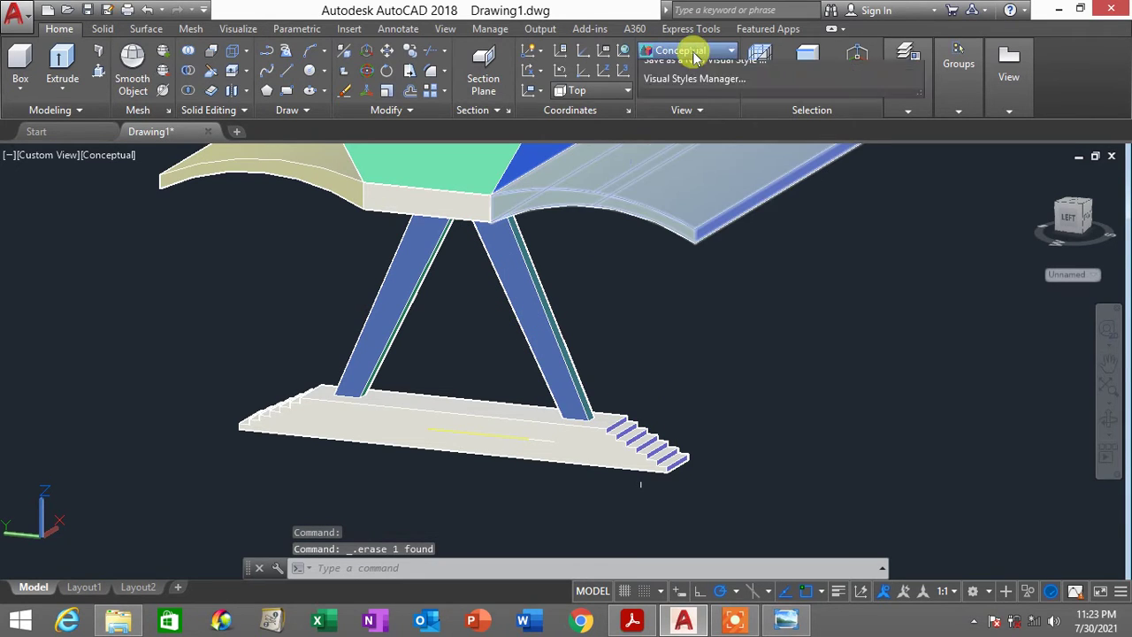
click(664, 76)
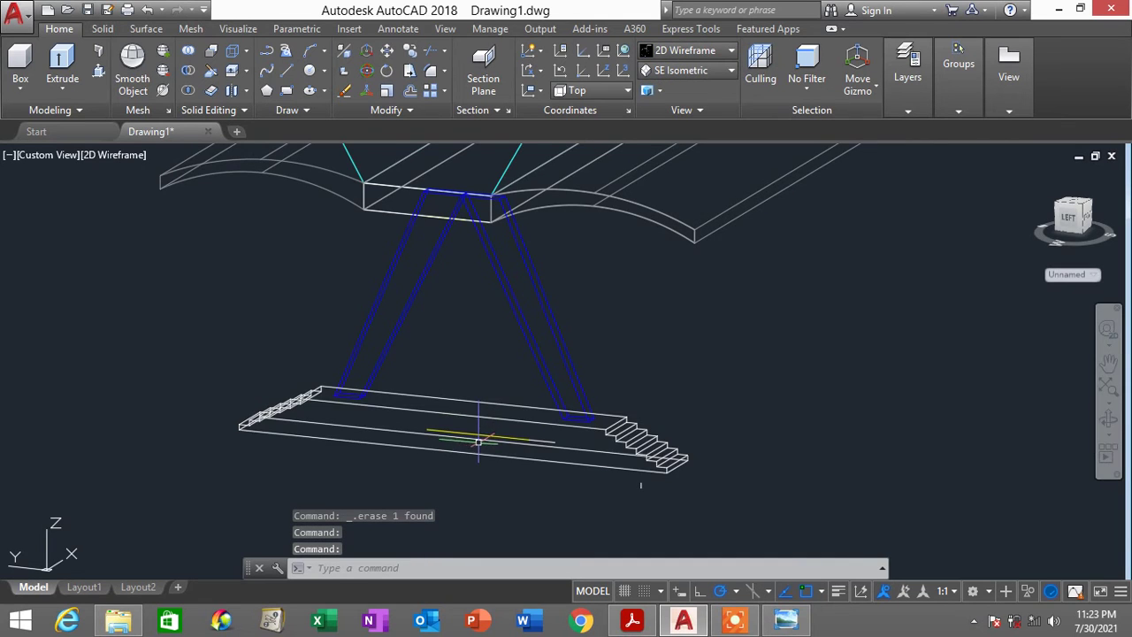
scroll(481, 430, up, 2)
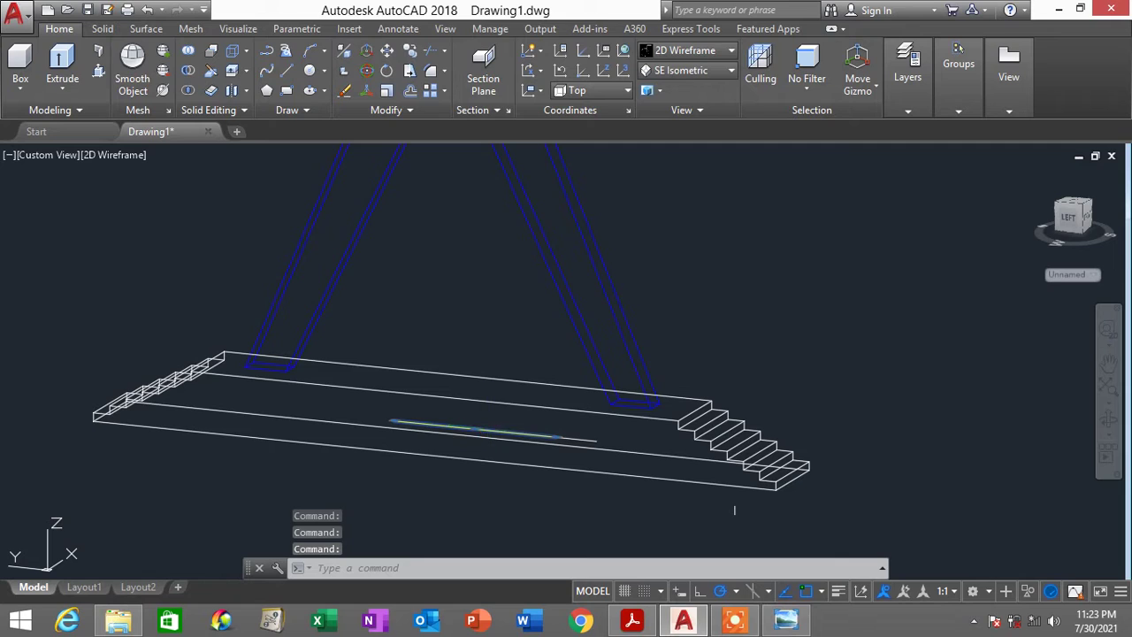
key(Delete)
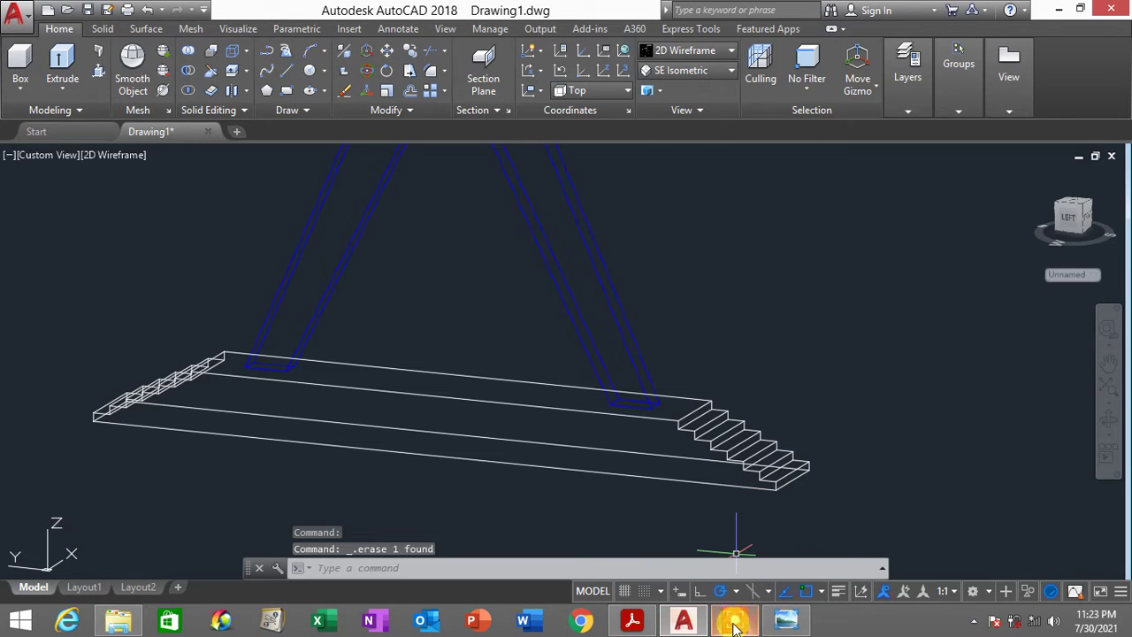
click(629, 624)
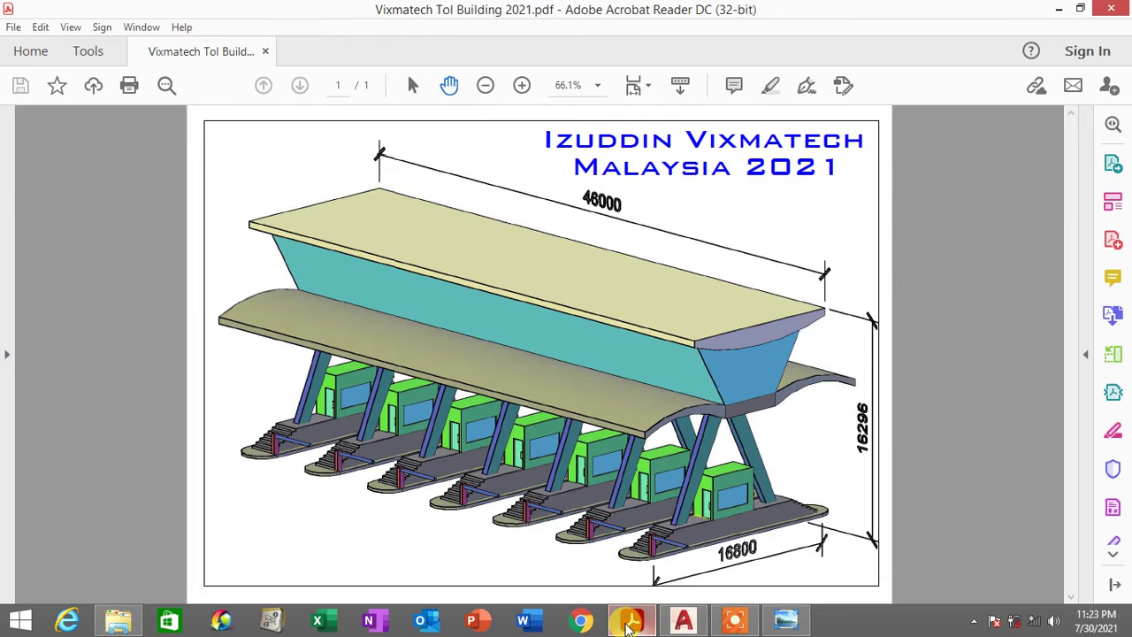
click(630, 624)
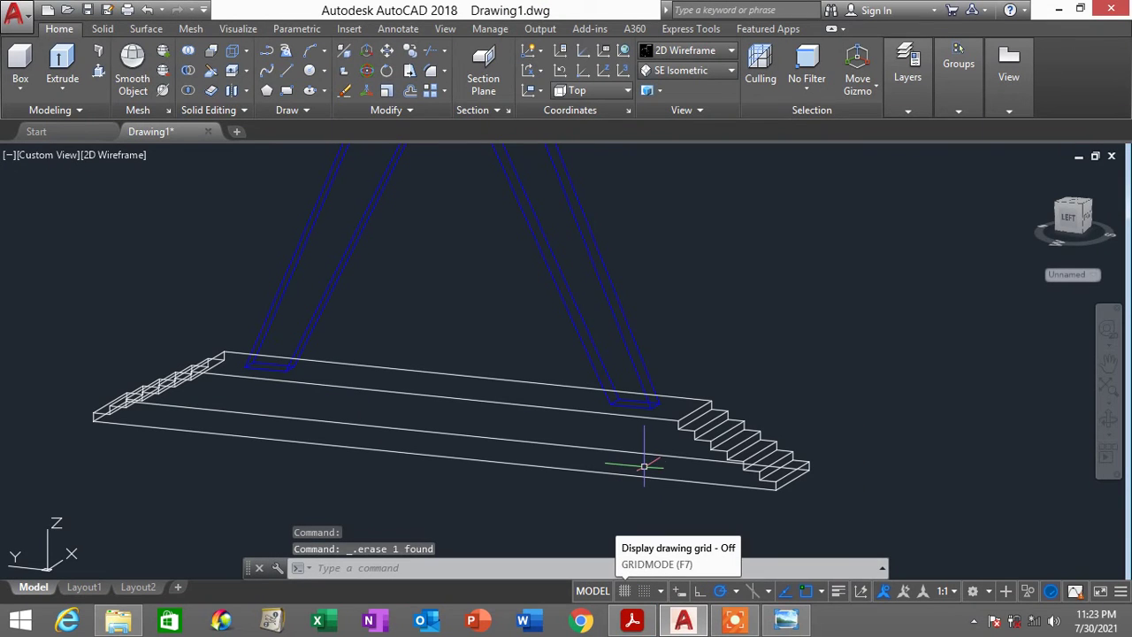
Set the stepped base slab's colour to Color 253 grey in Properties
click(678, 416)
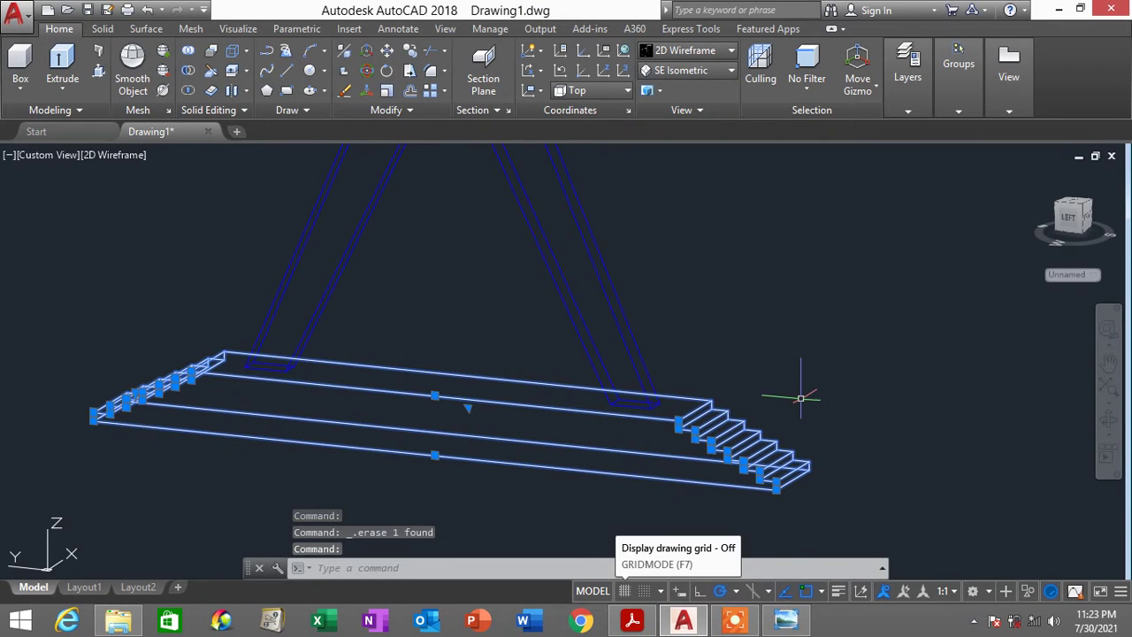
right_click(799, 398)
click(849, 573)
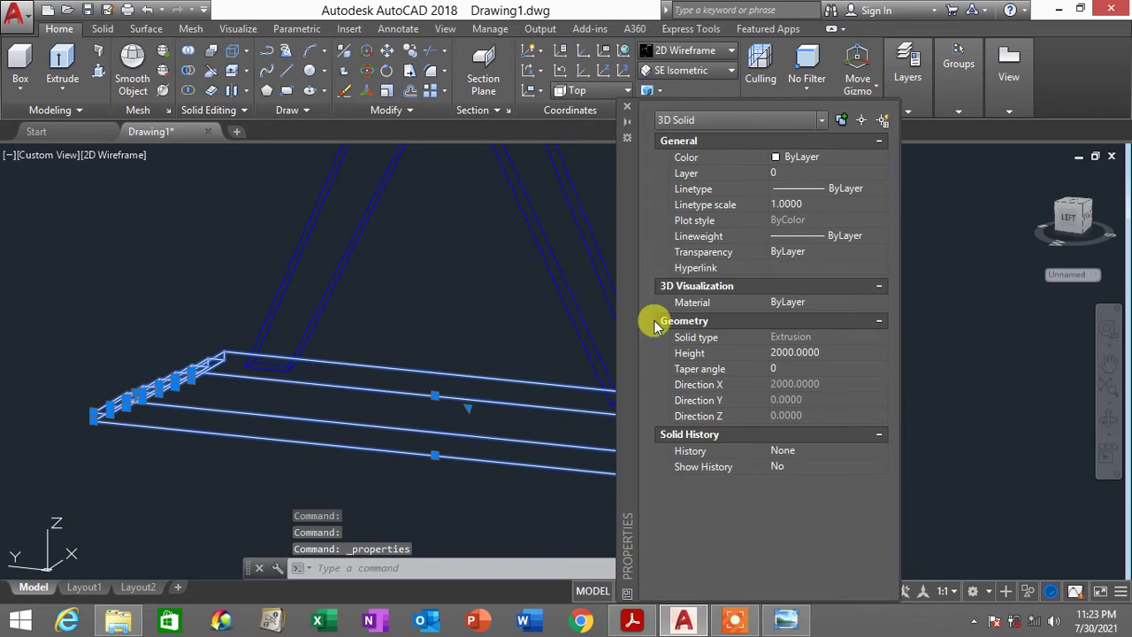
click(796, 160)
click(800, 159)
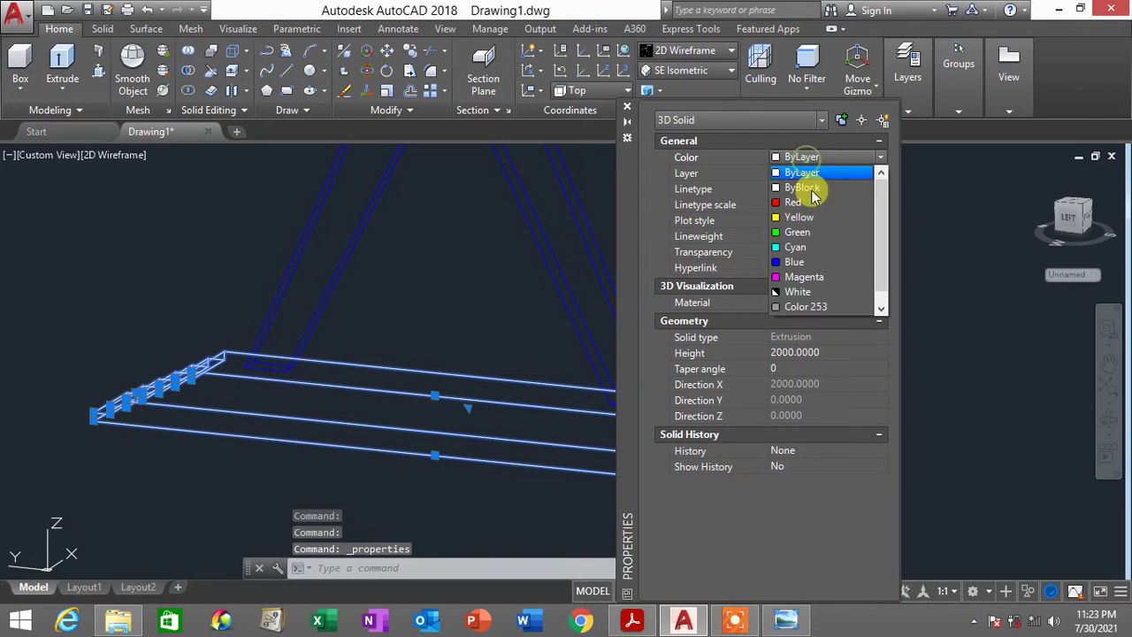
click(814, 307)
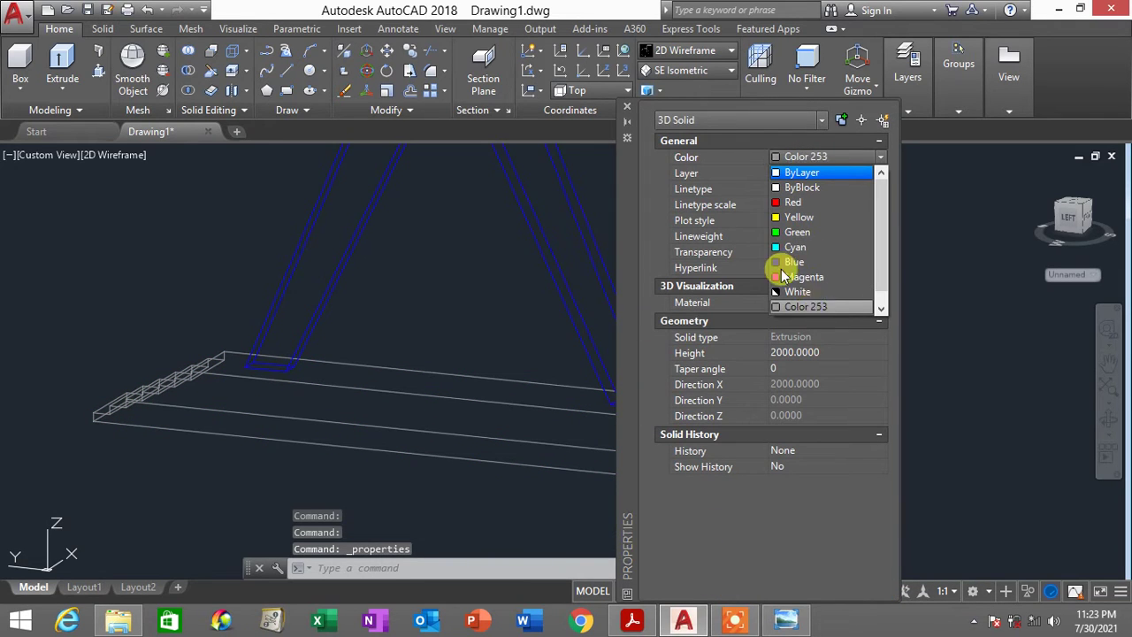
click(627, 107)
key(Escape)
Shade the model with the Conceptual visual style and orbit around the base
click(685, 50)
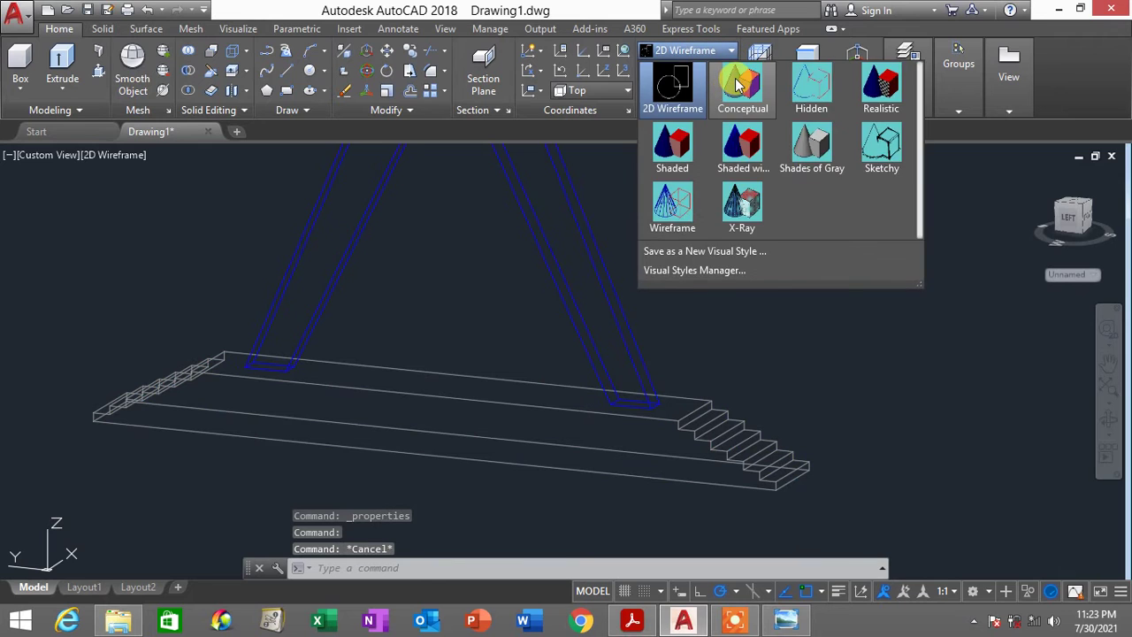
click(738, 84)
mouse_move(798, 392)
shift+middle_down()
mouse_move(703, 332)
mouse_move(521, 331)
mouse_move(533, 295)
mouse_move(647, 314)
mouse_move(707, 374)
mouse_move(644, 330)
mouse_move(598, 323)
mouse_move(540, 292)
mouse_move(463, 288)
mouse_move(404, 346)
mouse_move(528, 336)
mouse_move(636, 353)
mouse_move(659, 346)
mouse_move(659, 319)
mouse_move(672, 361)
mouse_move(695, 354)
mouse_move(707, 329)
shift+middle_up()
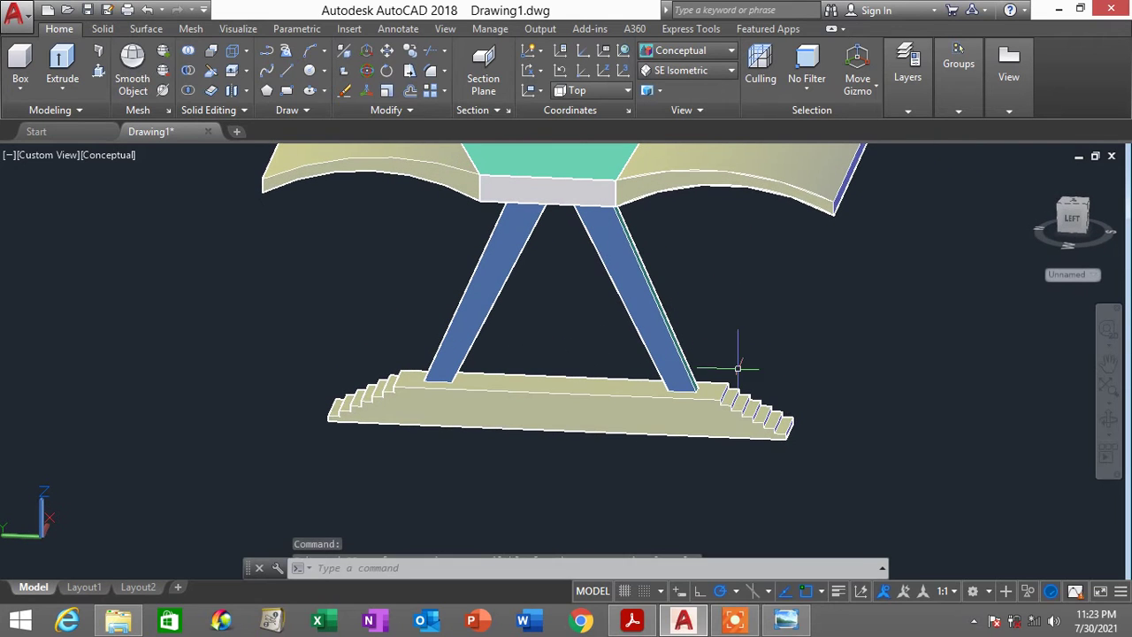
Compare the shaded model against the reference toll building PDF
click(633, 622)
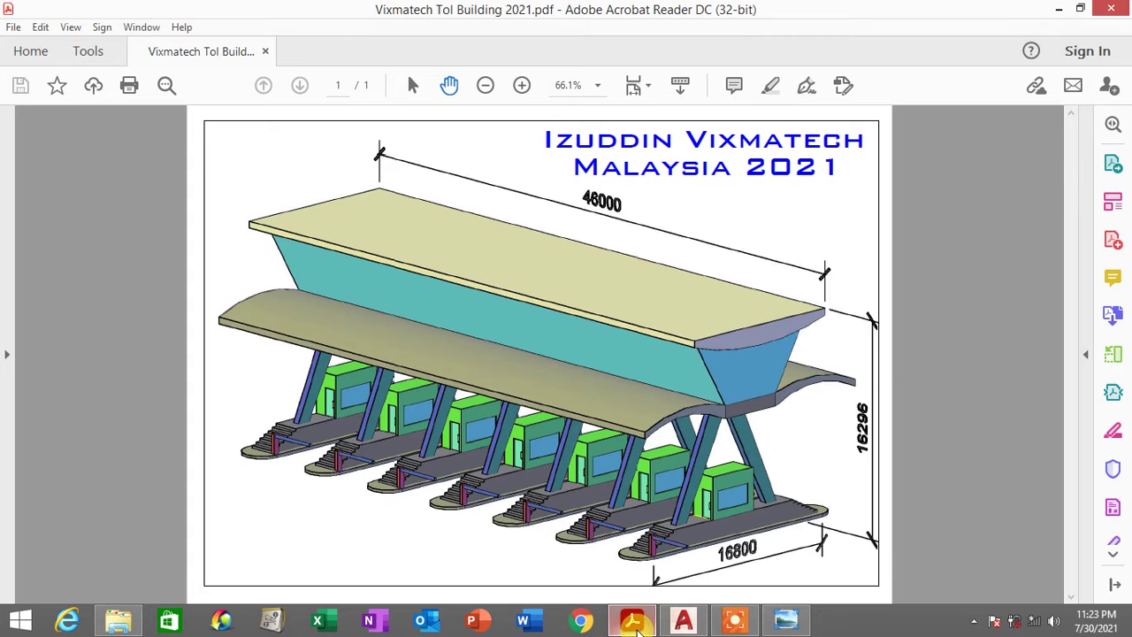
click(634, 622)
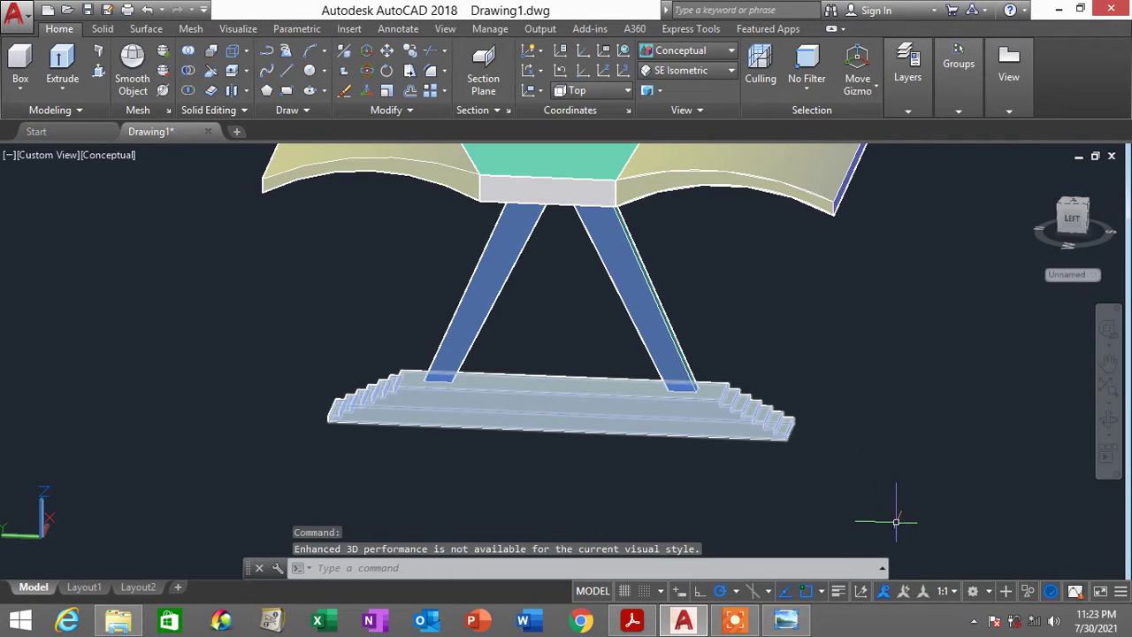
scroll(660, 444, up, 3)
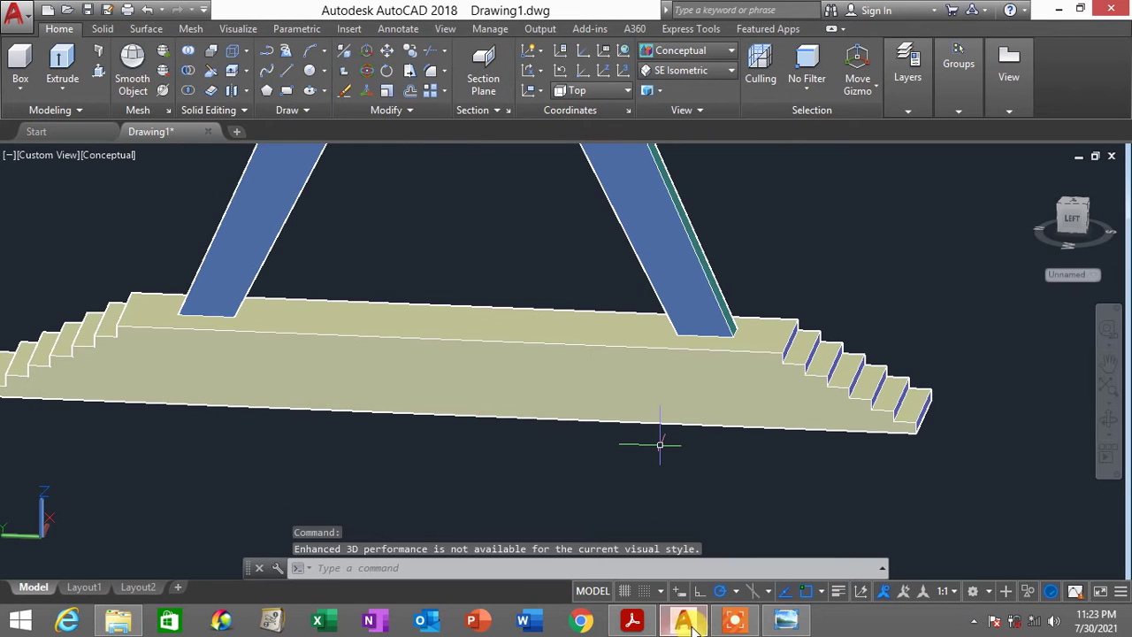
mouse_move(631, 621)
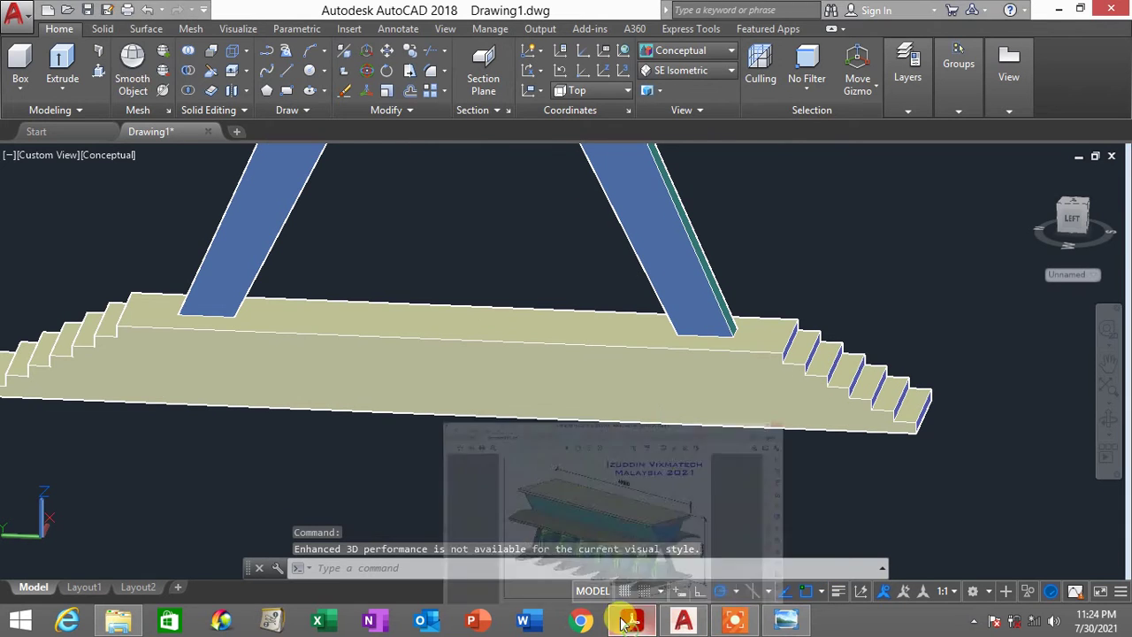
click(615, 541)
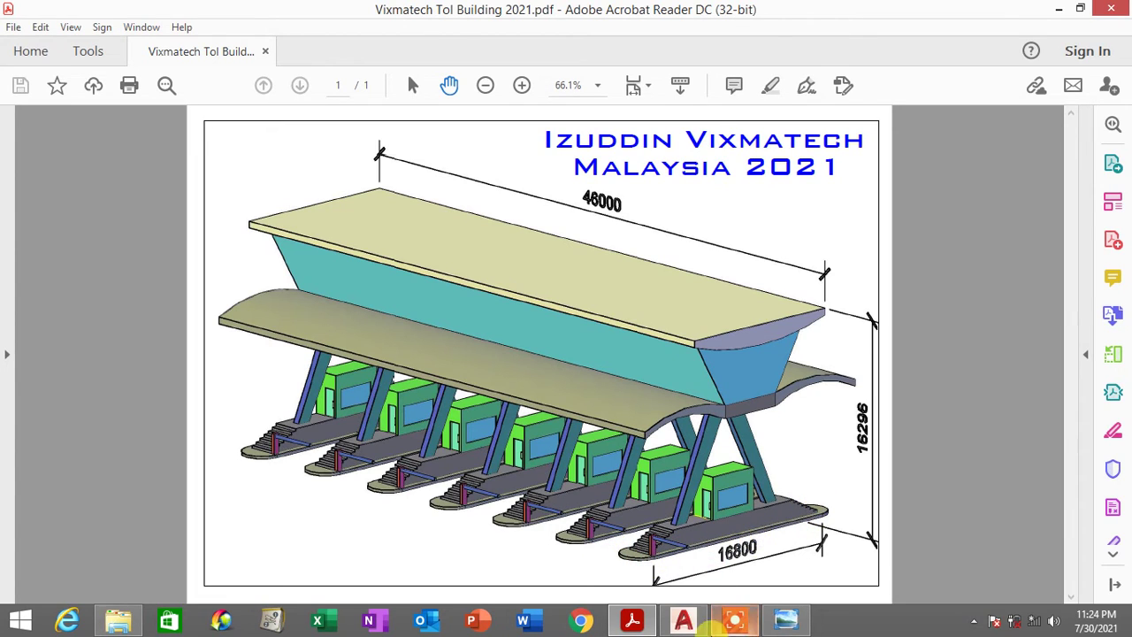
click(684, 621)
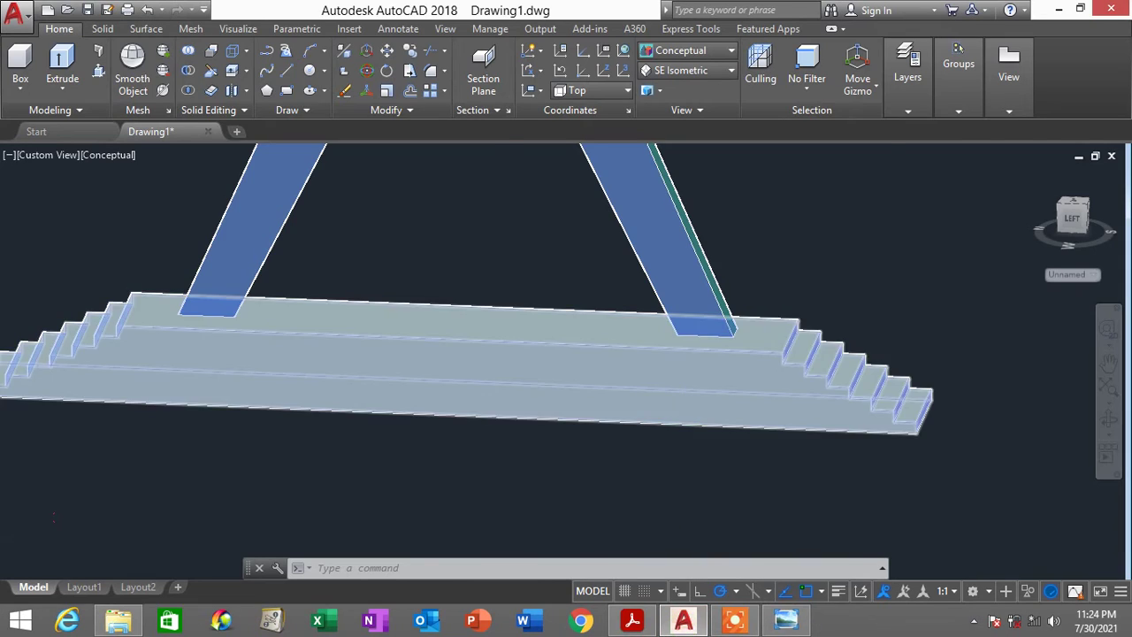
Orbit the shaded model to a side view and open the reference screenshots in Photo Viewer
scroll(677, 428, down, 4)
shift+middle_drag(676, 422, 707, 495)
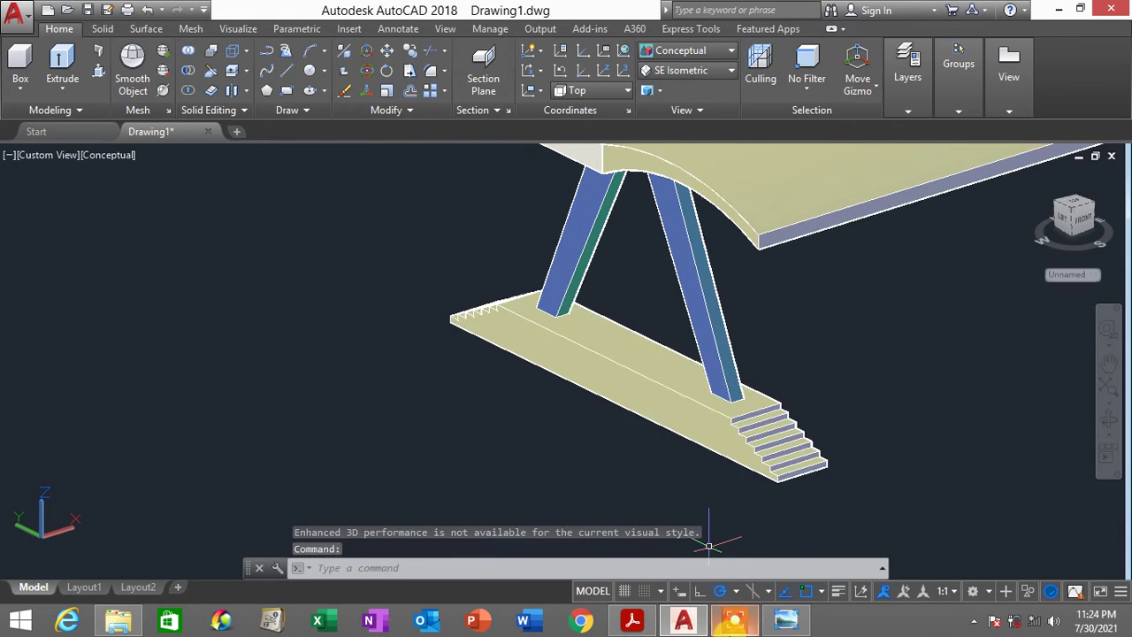
click(785, 621)
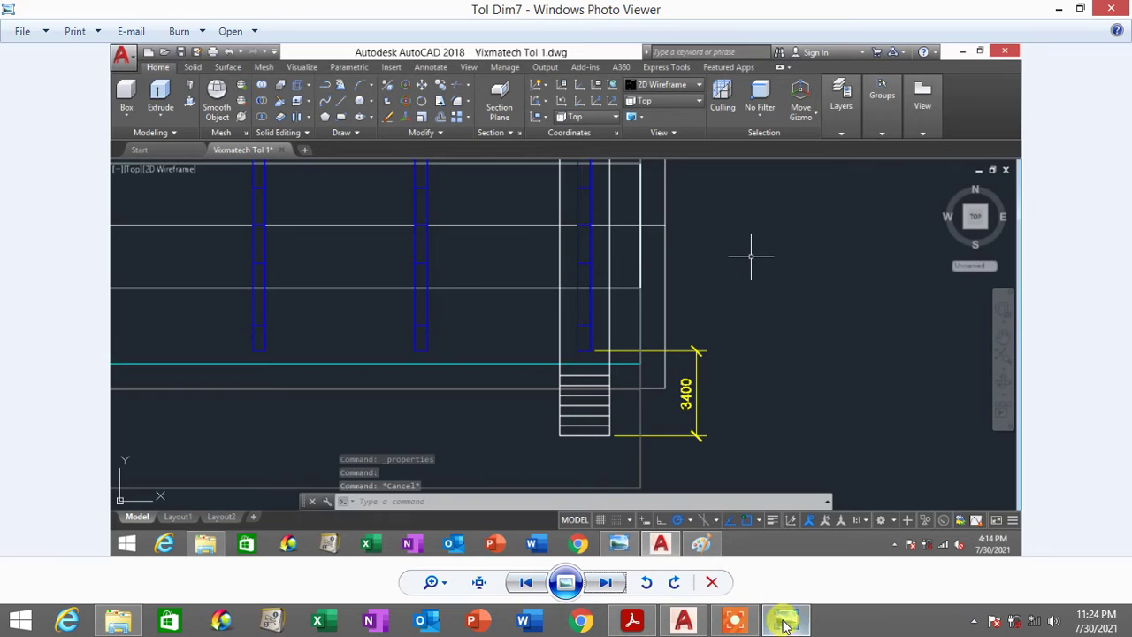
Advance three images from Tol Dim7 to the Tol Dim10 reference screenshot
click(610, 582)
click(610, 581)
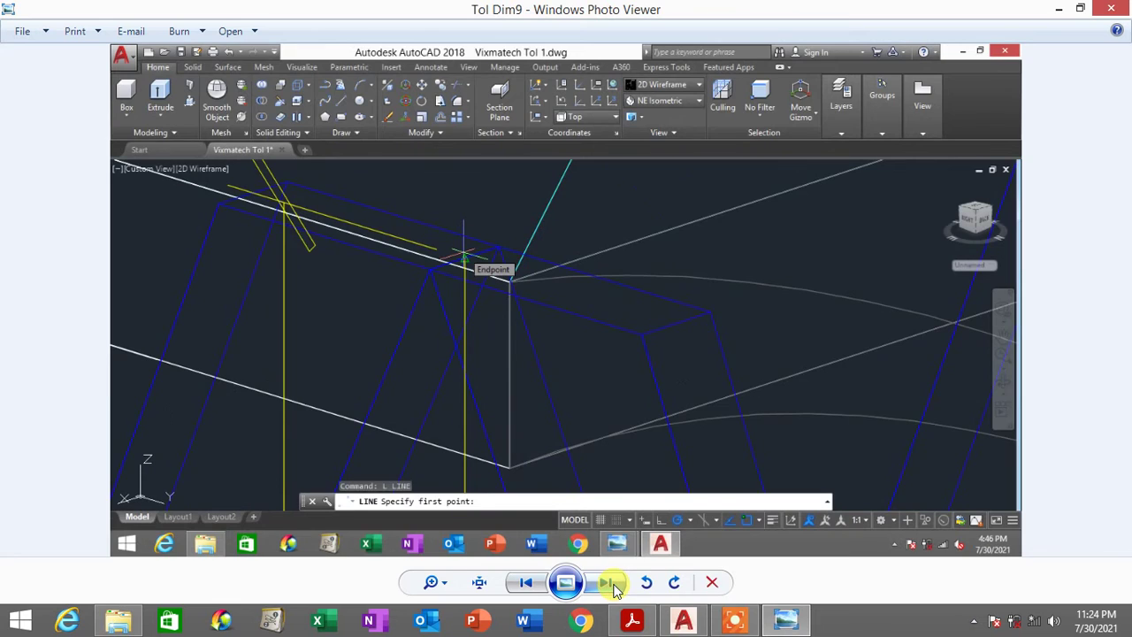
click(610, 581)
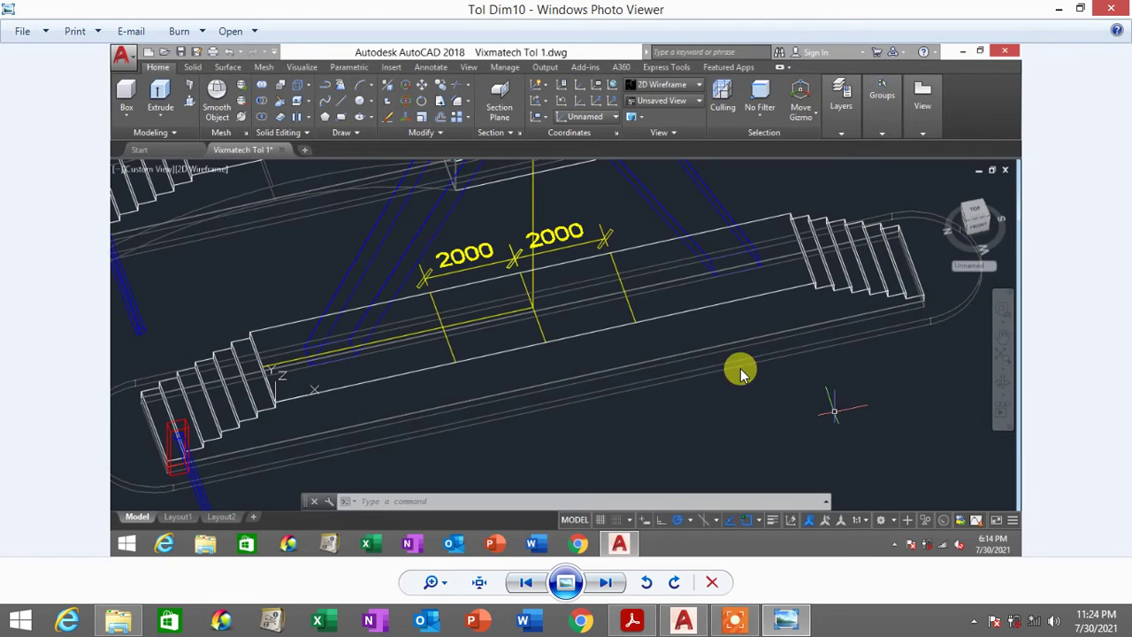
Back in AutoCAD, switch the display to 2D Wireframe and zoom in on the slab
click(684, 621)
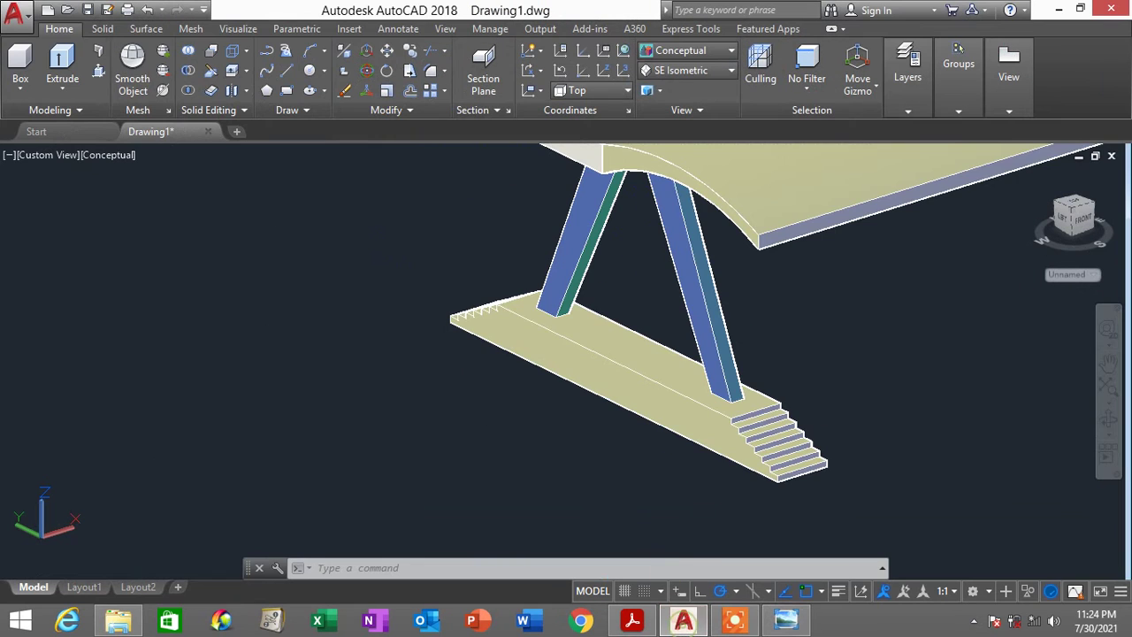
click(702, 53)
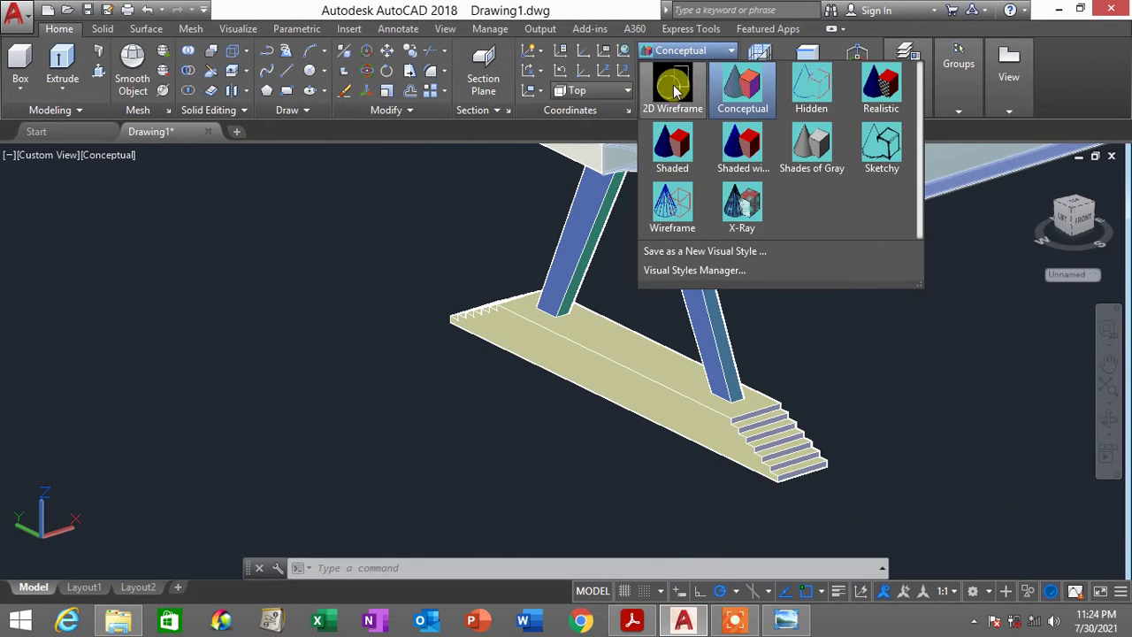
click(672, 80)
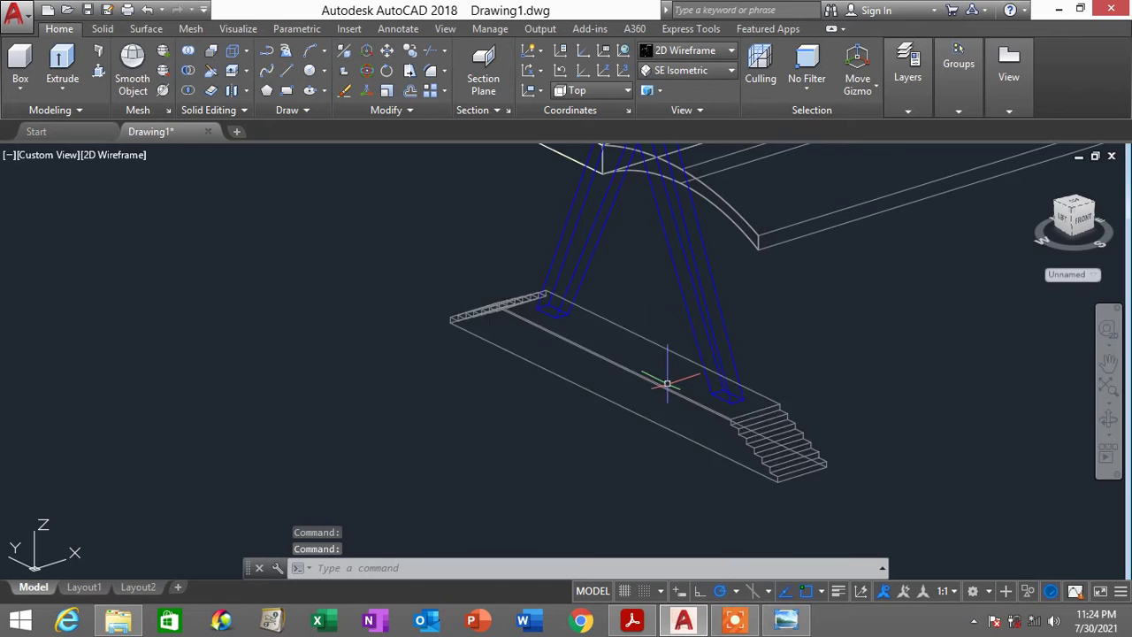
scroll(664, 385, up, 2)
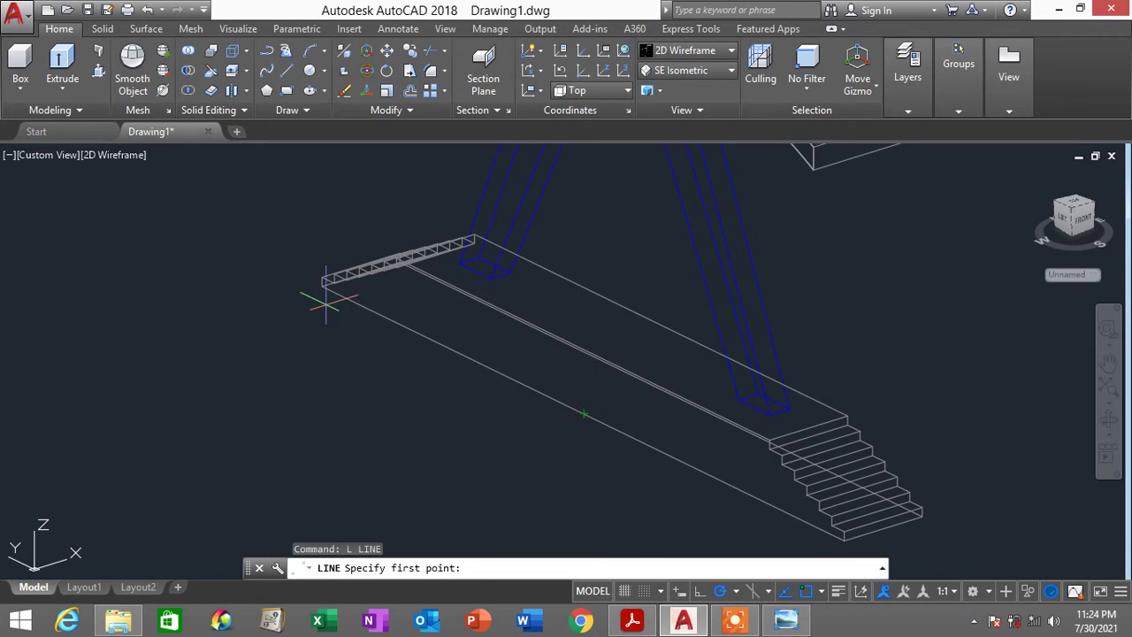
Draw the 16800-long line from the slab's end corner to its bottom corner
click(323, 283)
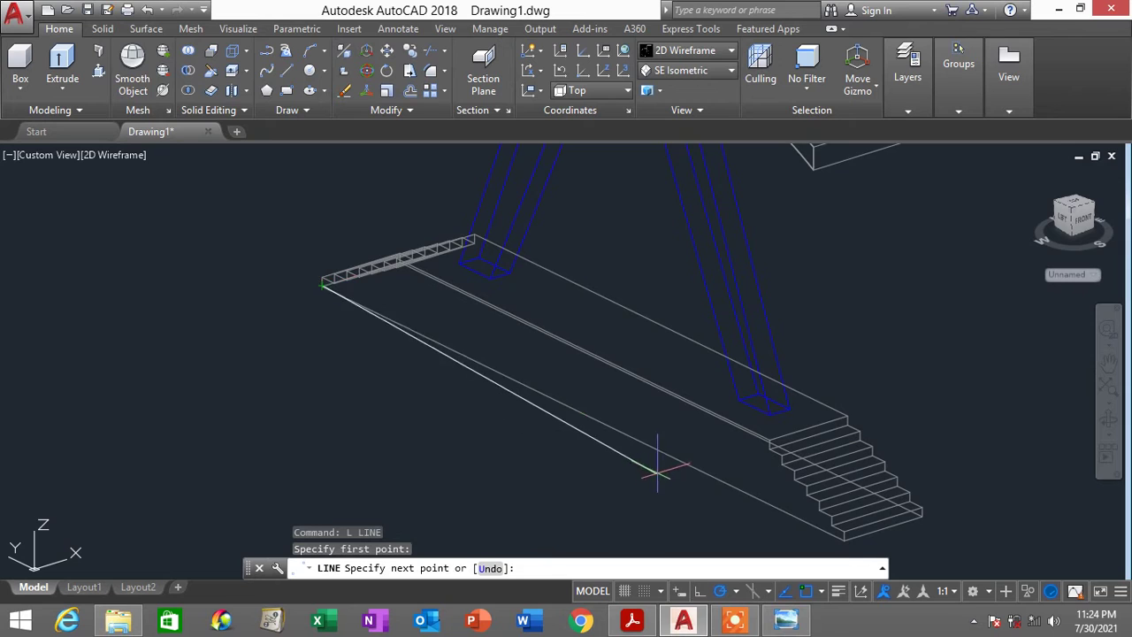
middle_drag(662, 460, 548, 387)
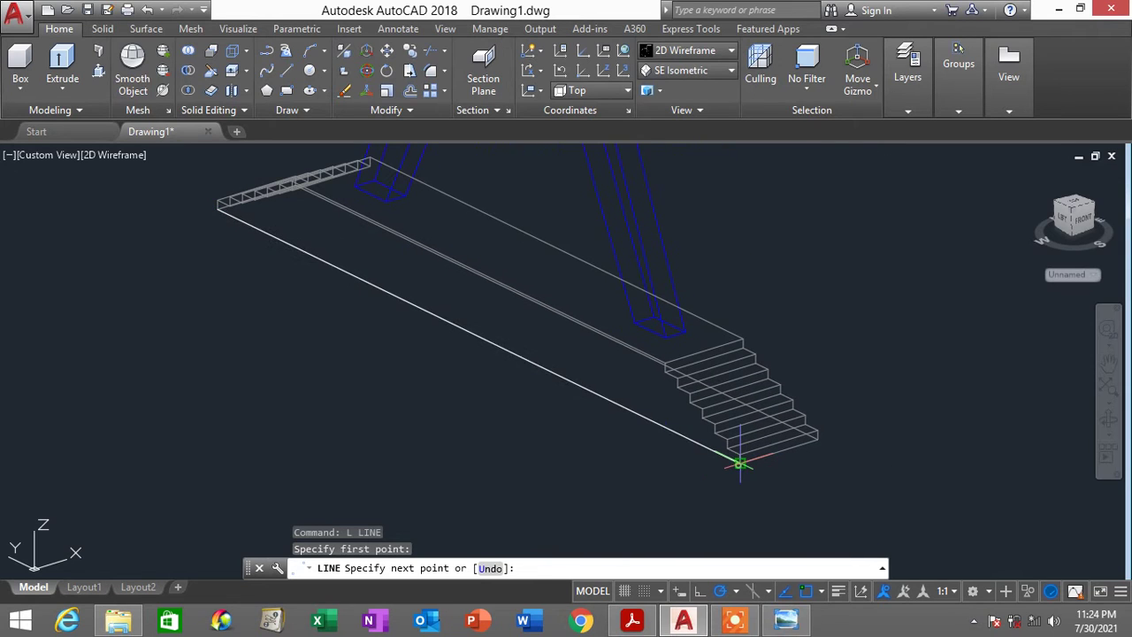
click(739, 460)
key(Return)
Change the new long line's colour to Yellow
click(647, 415)
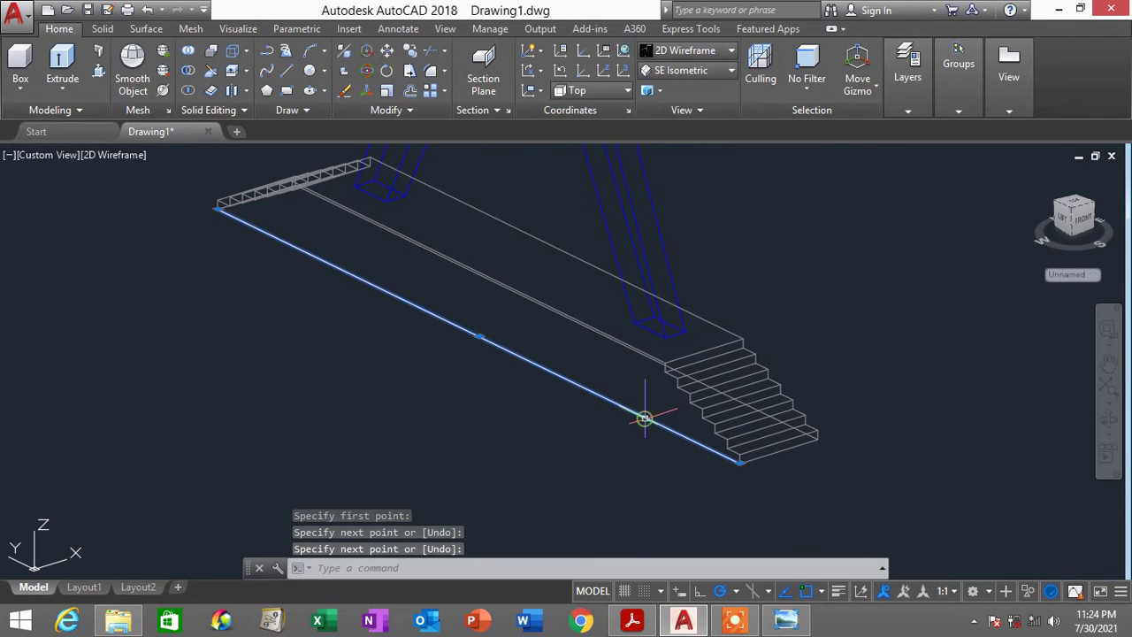
right_click(897, 437)
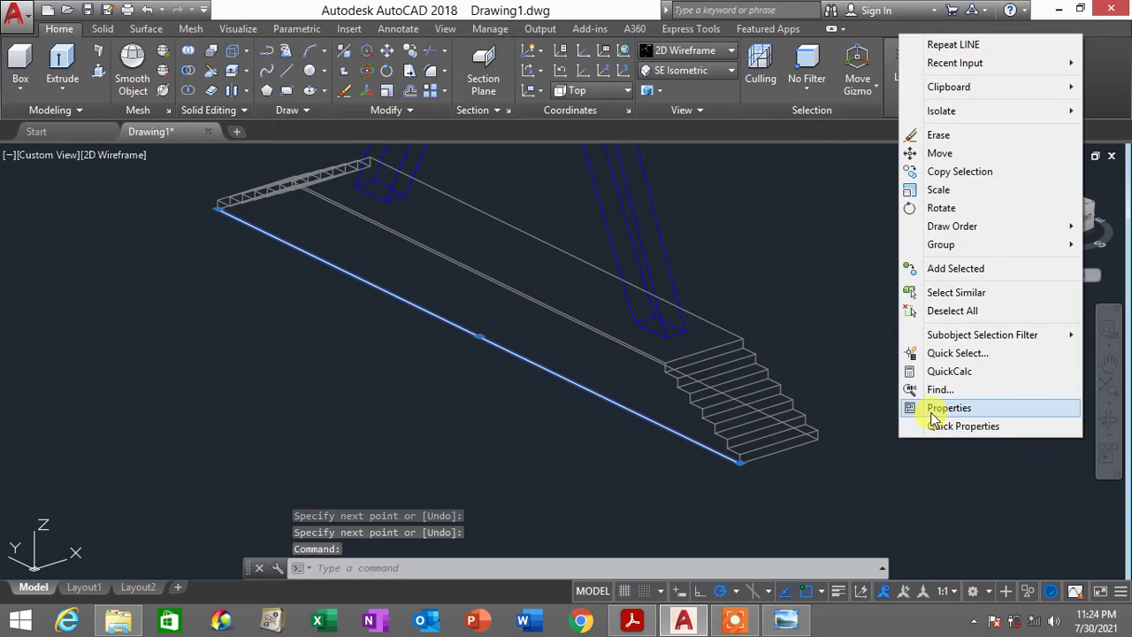
click(902, 432)
click(793, 157)
click(851, 156)
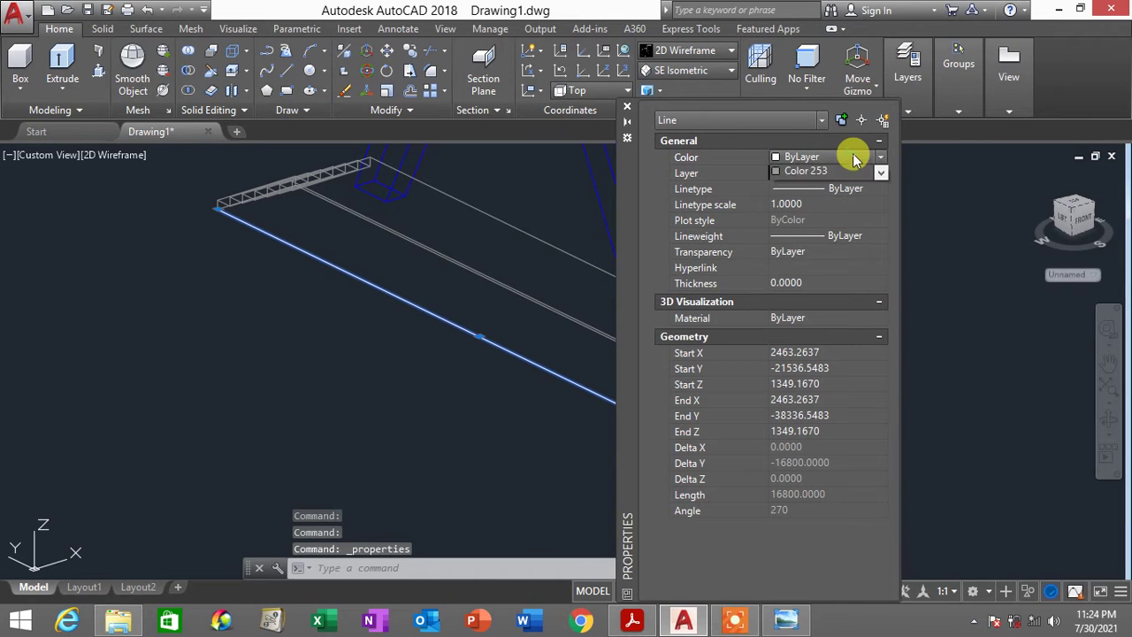
click(838, 218)
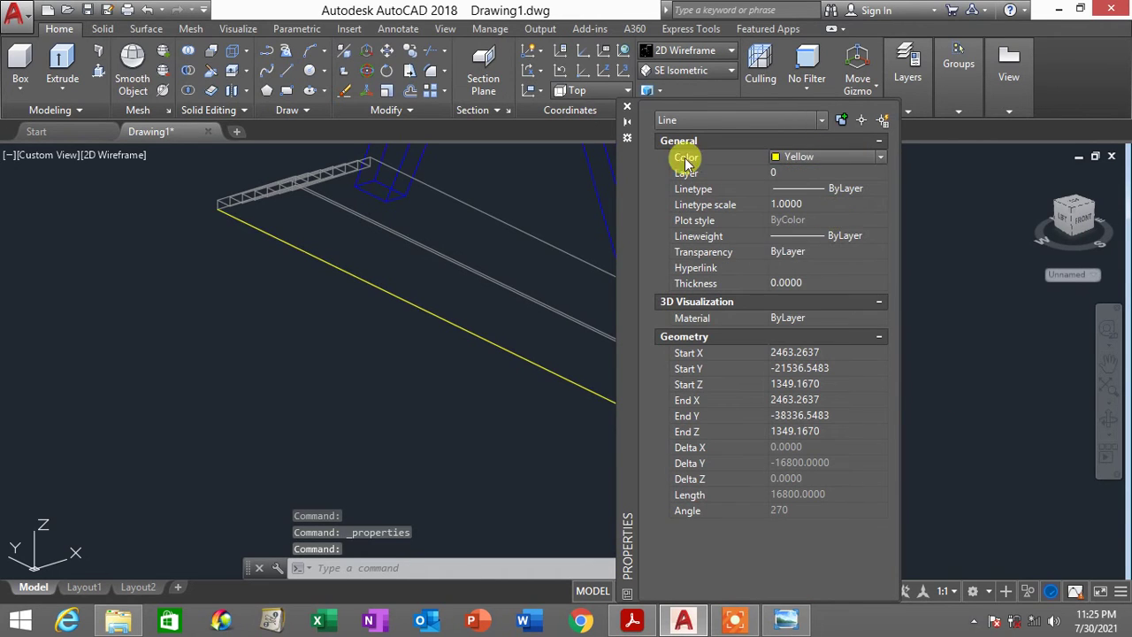
click(627, 106)
key(Escape)
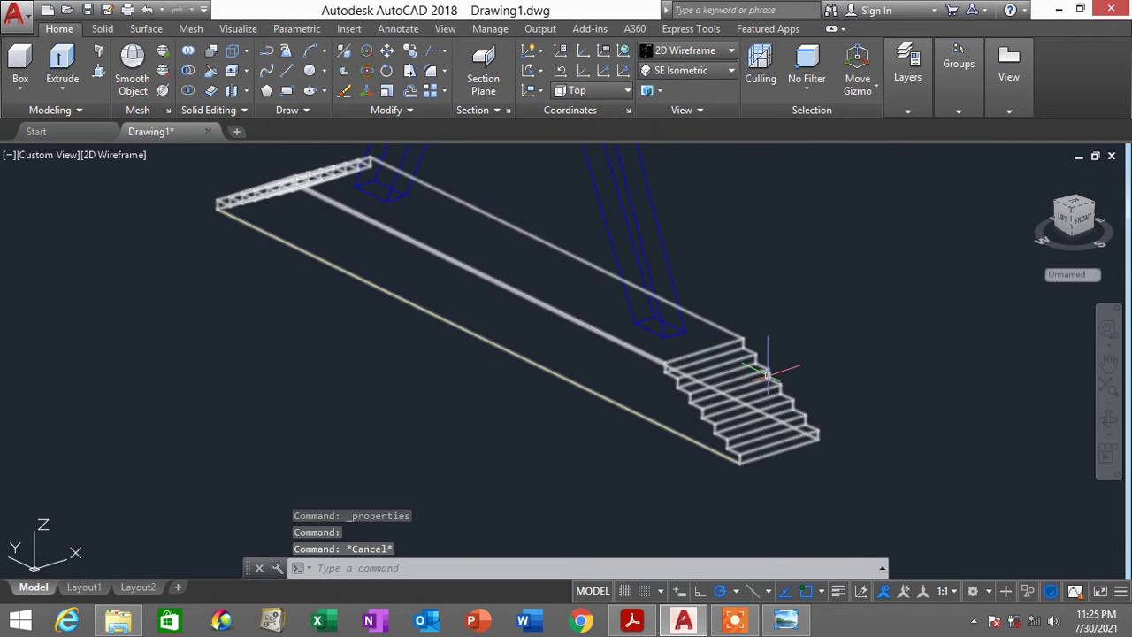
Draw a second line between the slab's corners along its other side
shift+middle_drag(765, 361, 549, 366)
text(l)
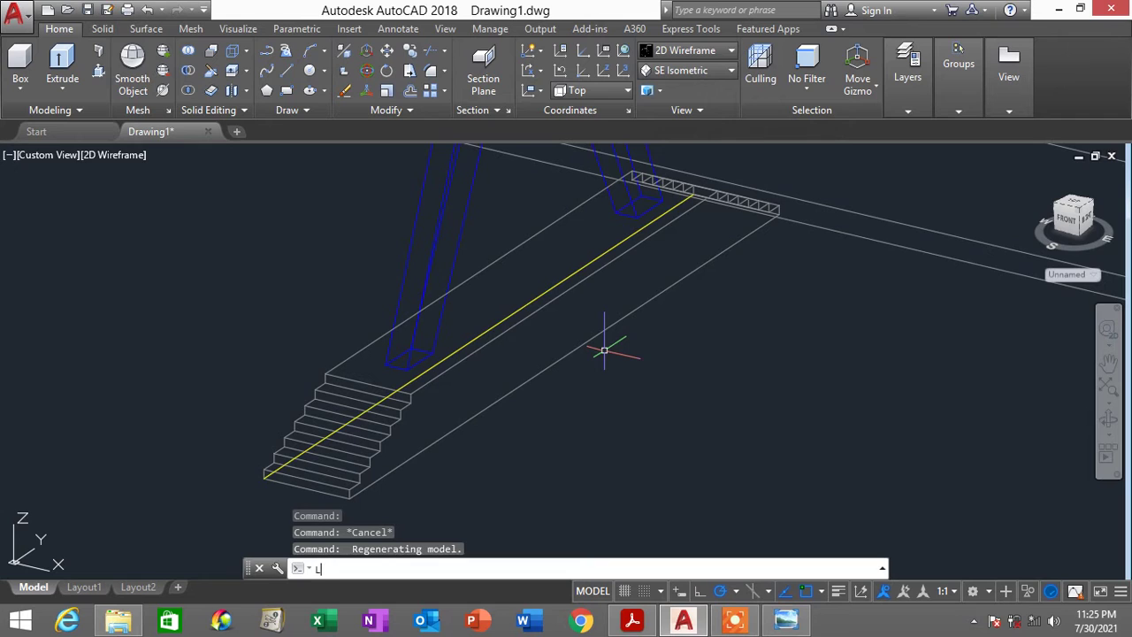
key(Return)
click(350, 498)
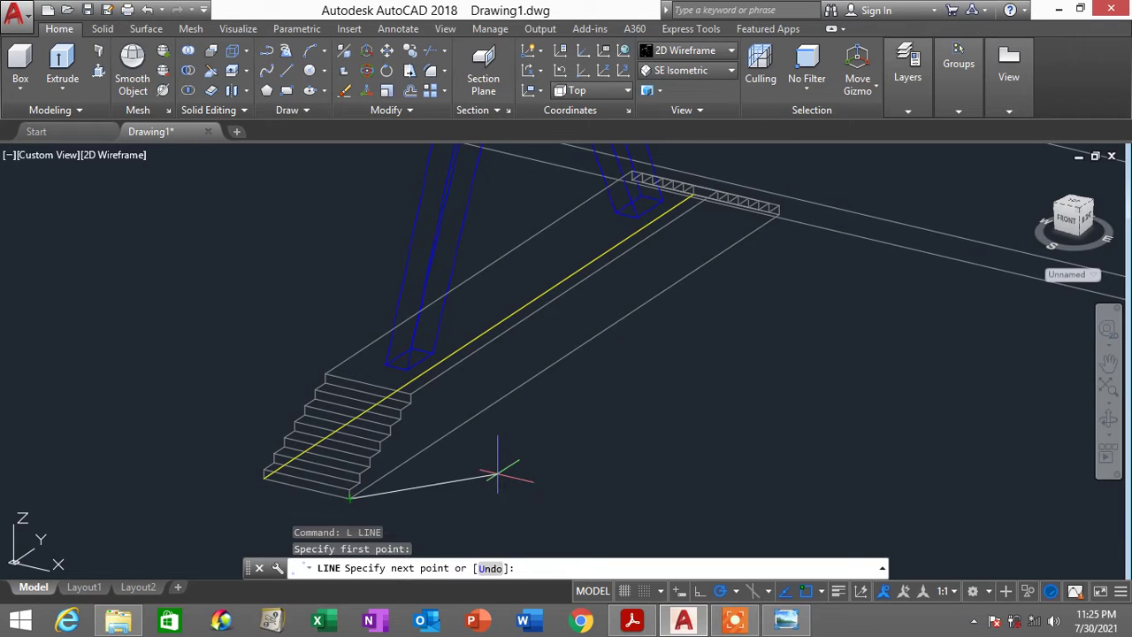
mouse_move(741, 254)
shift+middle_down()
mouse_move(713, 227)
mouse_move(752, 260)
shift+middle_up()
click(784, 274)
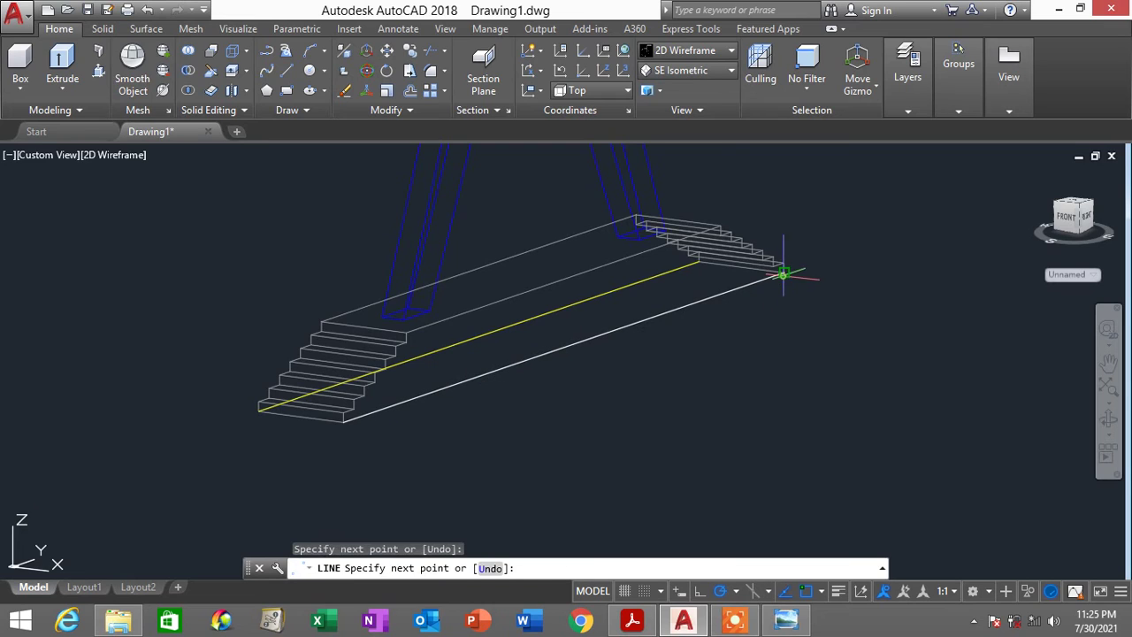
key(Return)
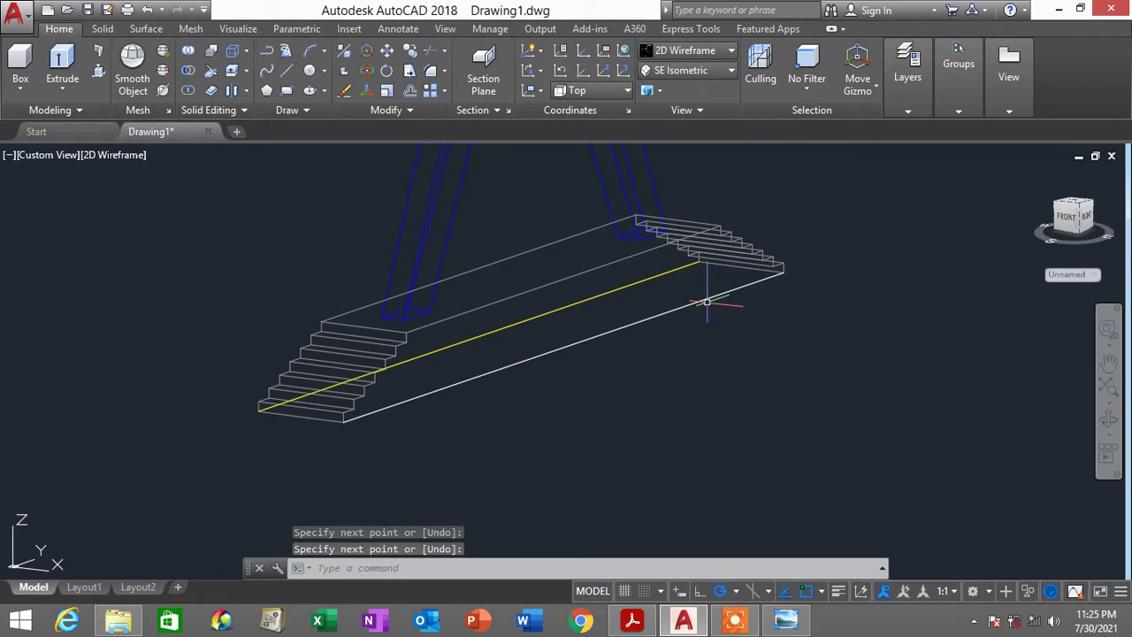
Make the second edge line yellow as well
click(706, 301)
right_click(796, 358)
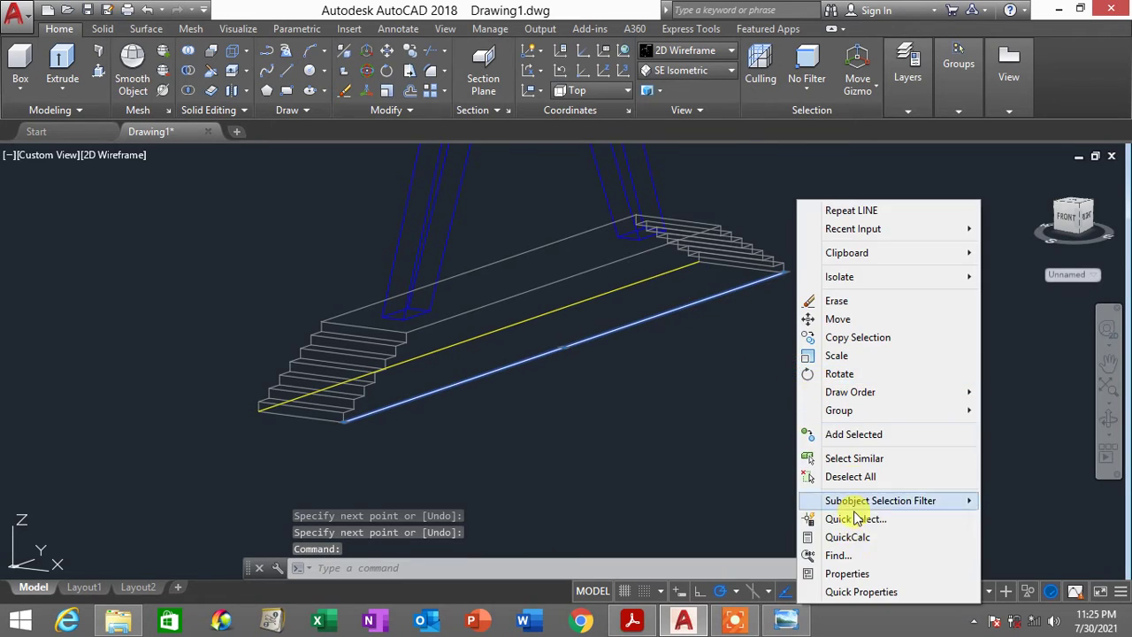
click(834, 572)
click(840, 159)
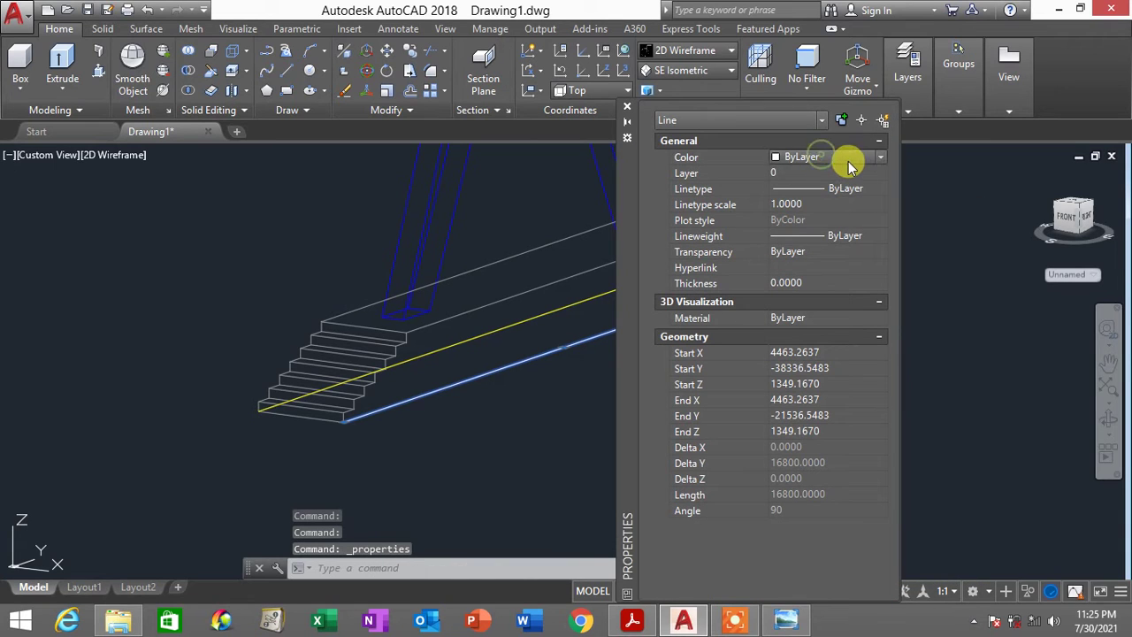
click(848, 161)
click(833, 215)
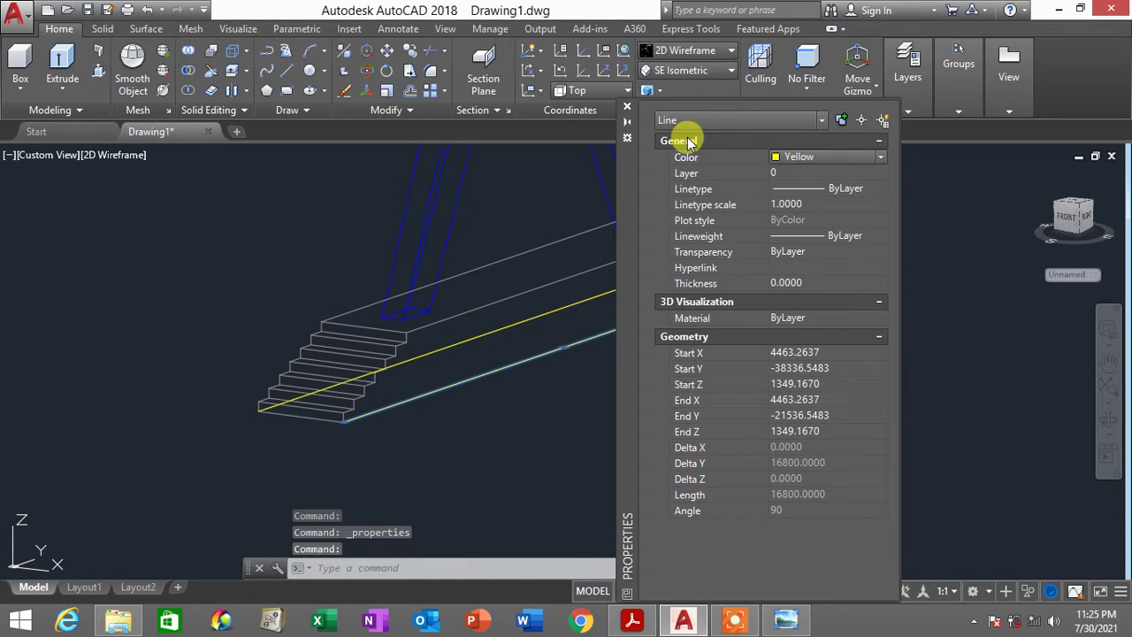
click(627, 108)
key(Escape)
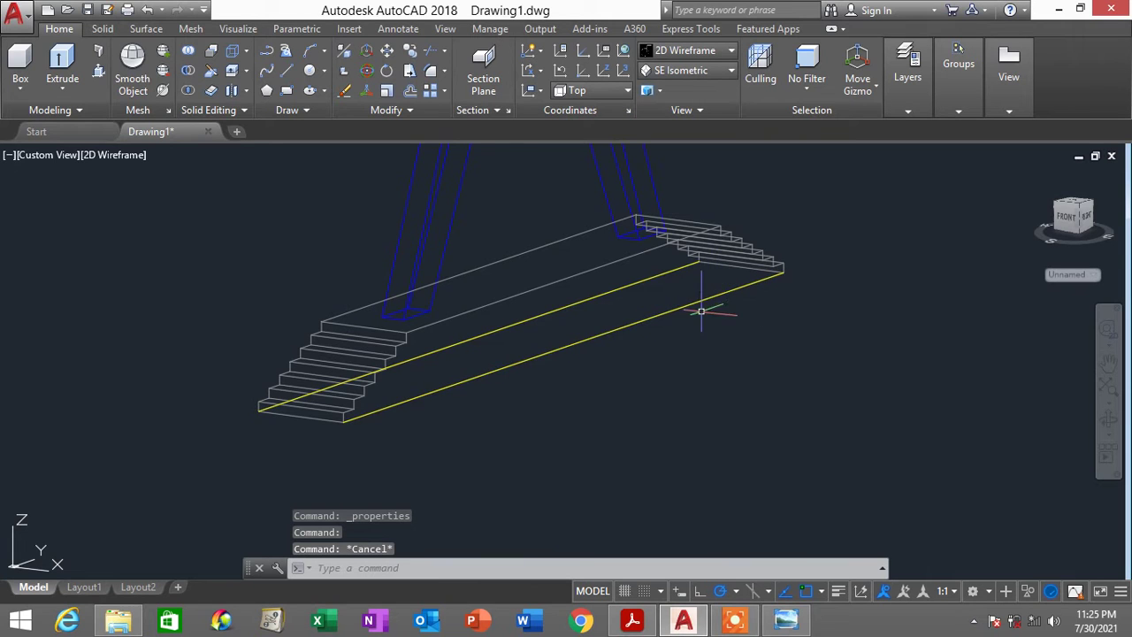
shift+middle_drag(672, 343, 750, 370)
Offset the right and left yellow guide lines 500 outward, one copy beyond each
scroll(684, 321, up, 2)
scroll(688, 323, down, 2)
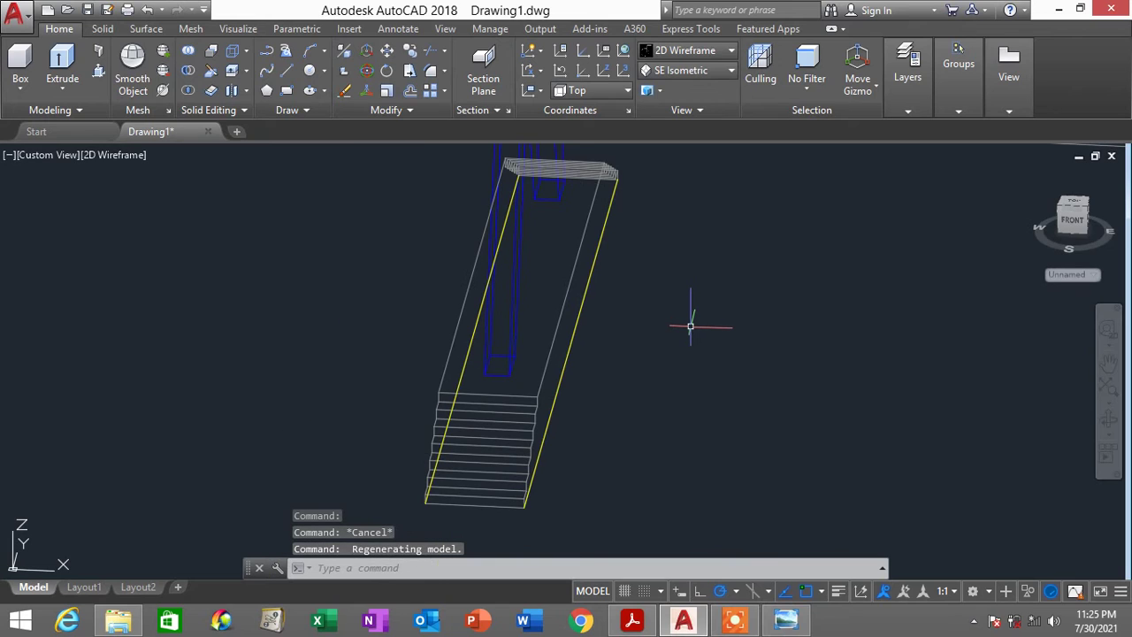
key(Return)
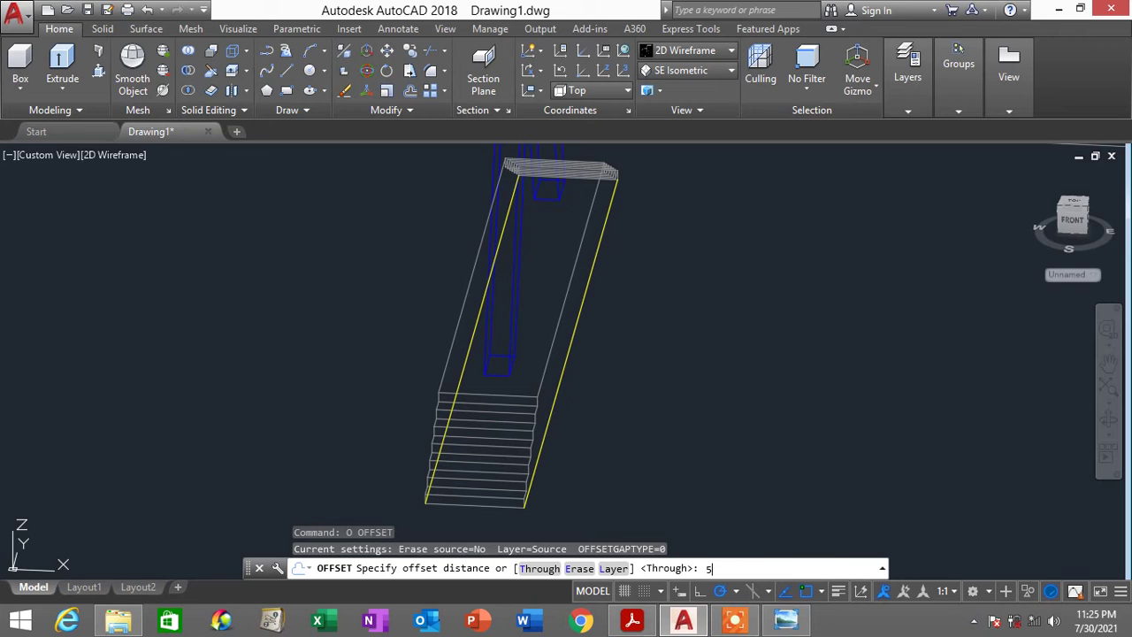
text(500)
key(Return)
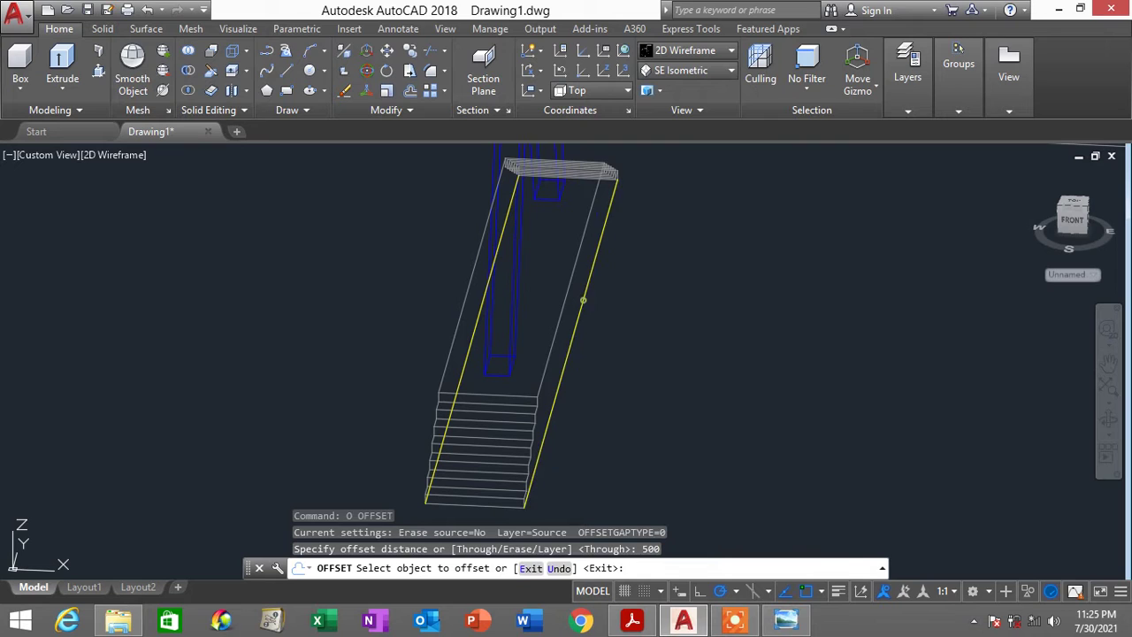
click(582, 300)
click(687, 306)
click(559, 311)
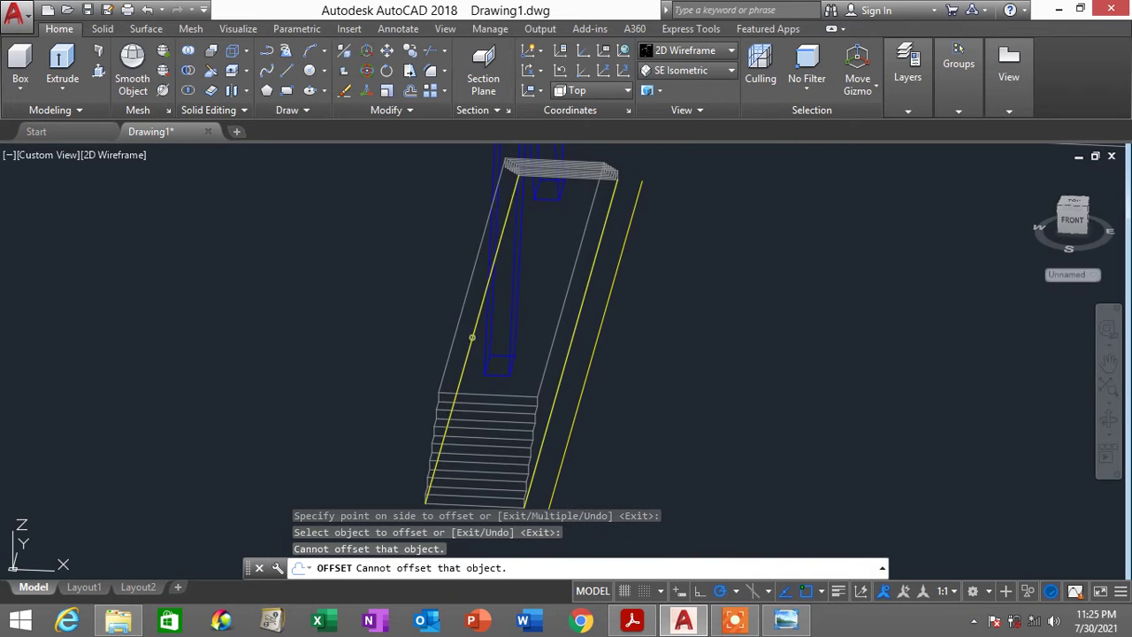
click(472, 339)
click(323, 321)
key(Escape)
key(Escape)
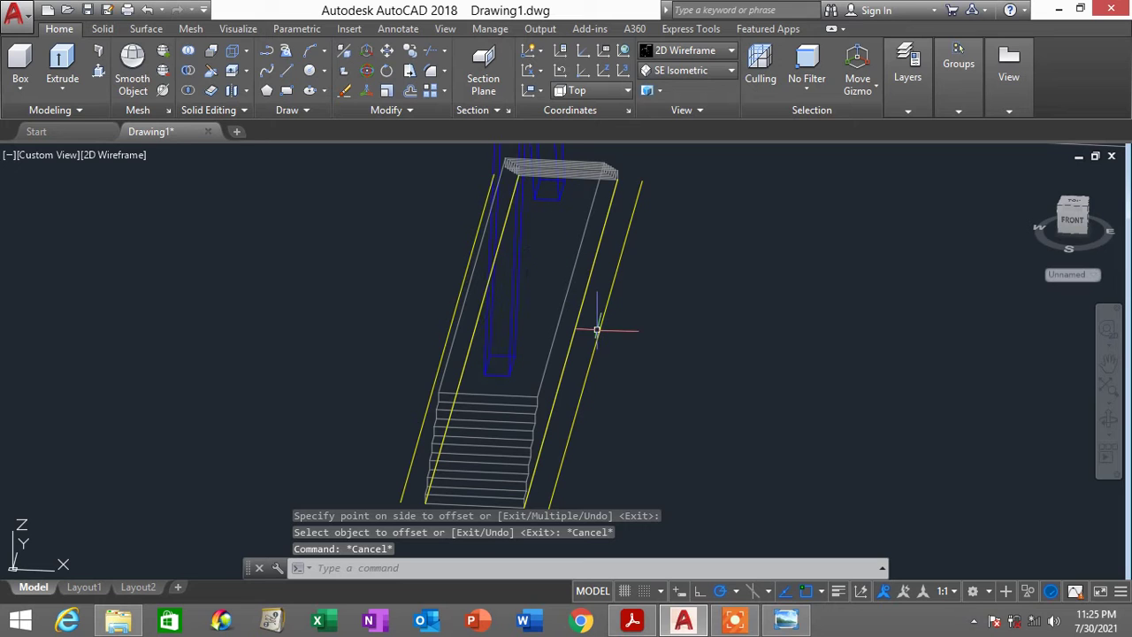
Orbit and zoom toward the slab's stepped end and try a line from its corner
mouse_move(515, 253)
shift+middle_down()
mouse_move(522, 292)
mouse_move(609, 260)
mouse_move(687, 313)
shift+middle_up()
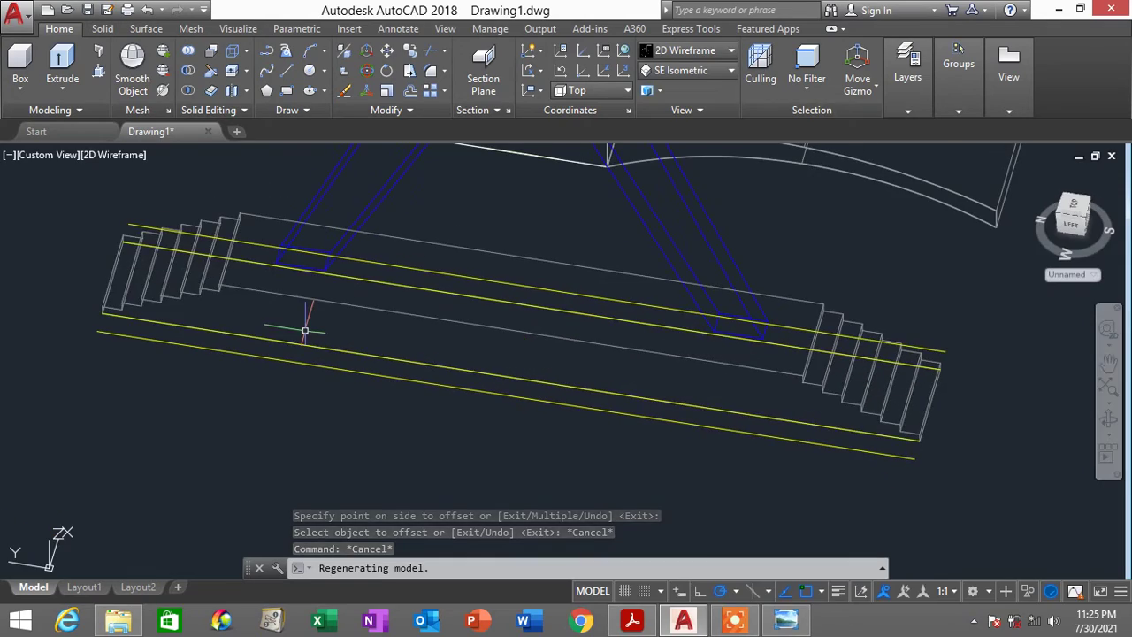
mouse_move(248, 271)
shift+middle_down()
mouse_move(346, 257)
mouse_move(422, 283)
mouse_move(348, 295)
mouse_move(305, 281)
mouse_move(321, 230)
mouse_move(126, 313)
shift+middle_up()
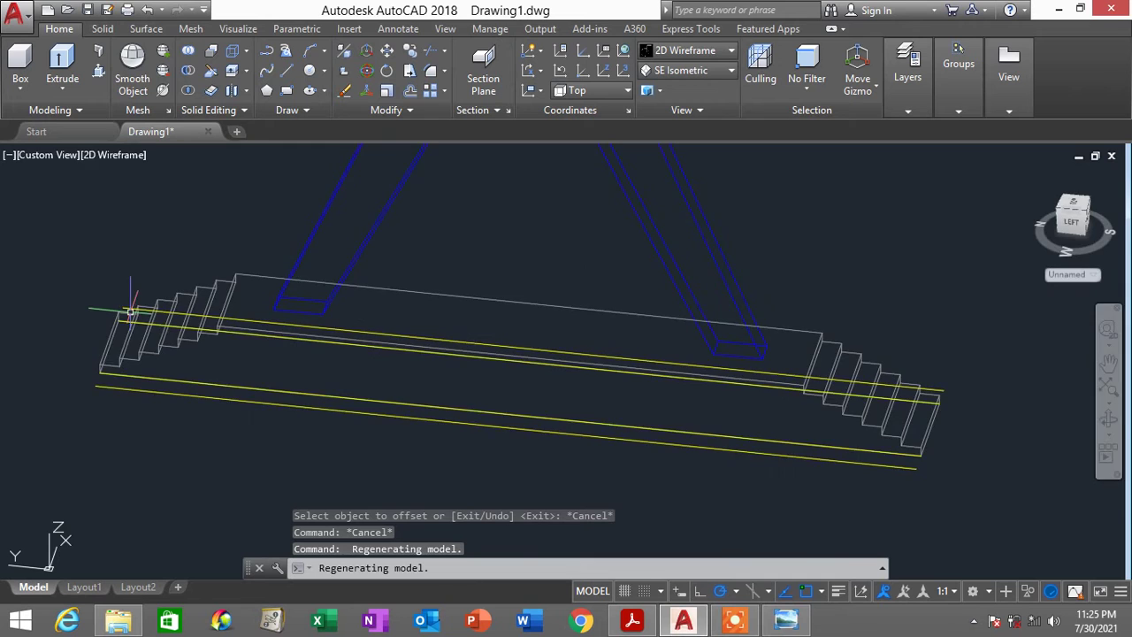
scroll(139, 311, up, 3)
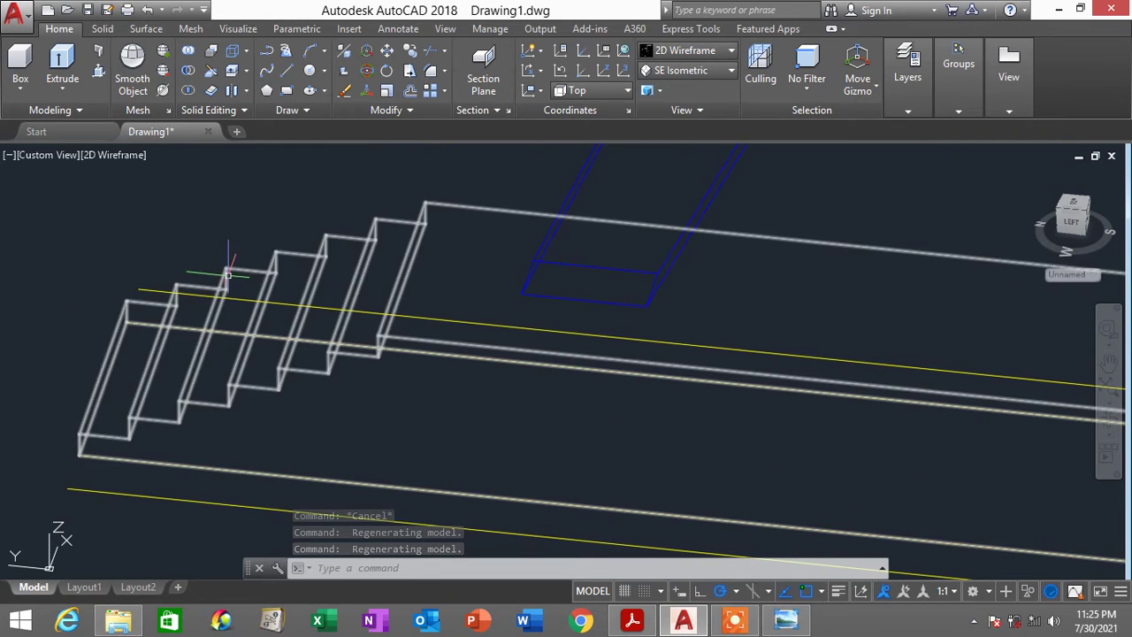
mouse_move(146, 325)
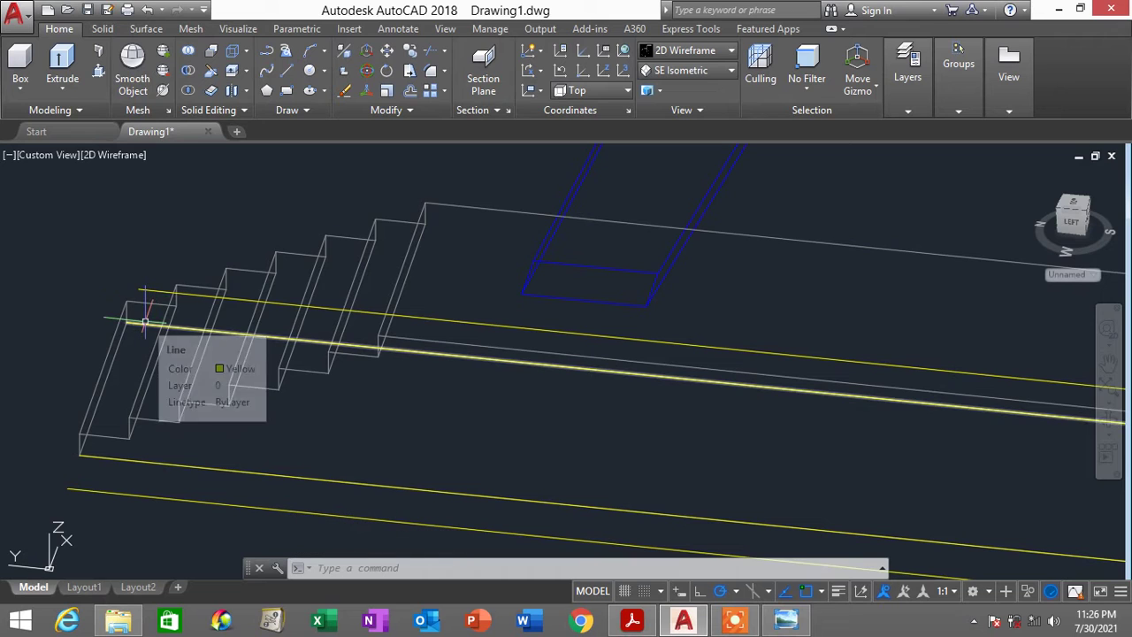
scroll(145, 325, down, 2)
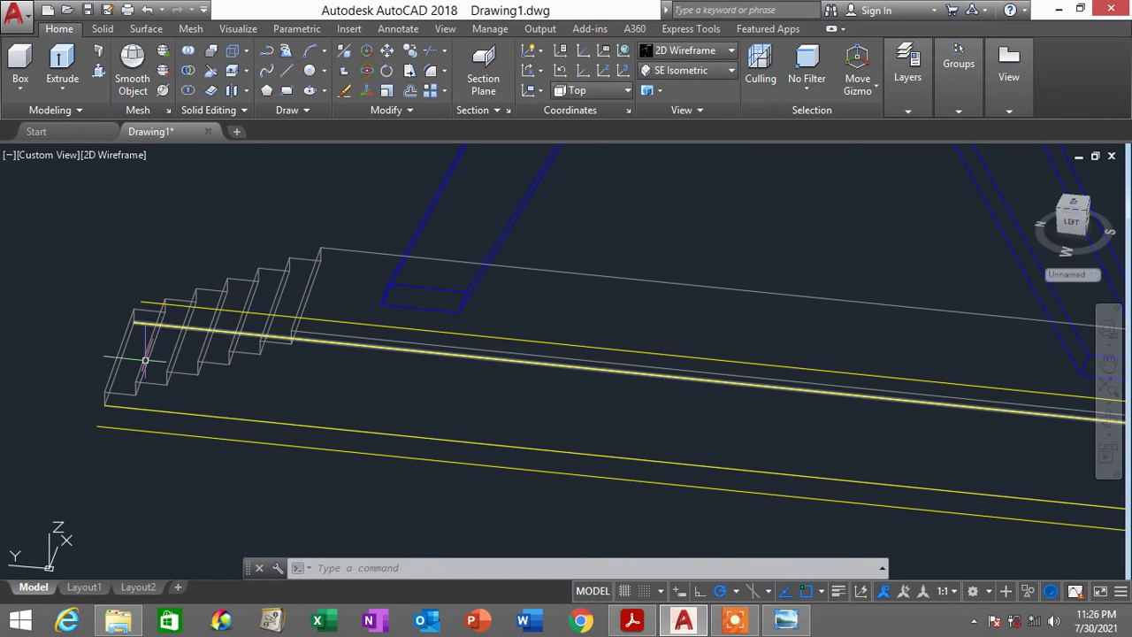
mouse_move(242, 333)
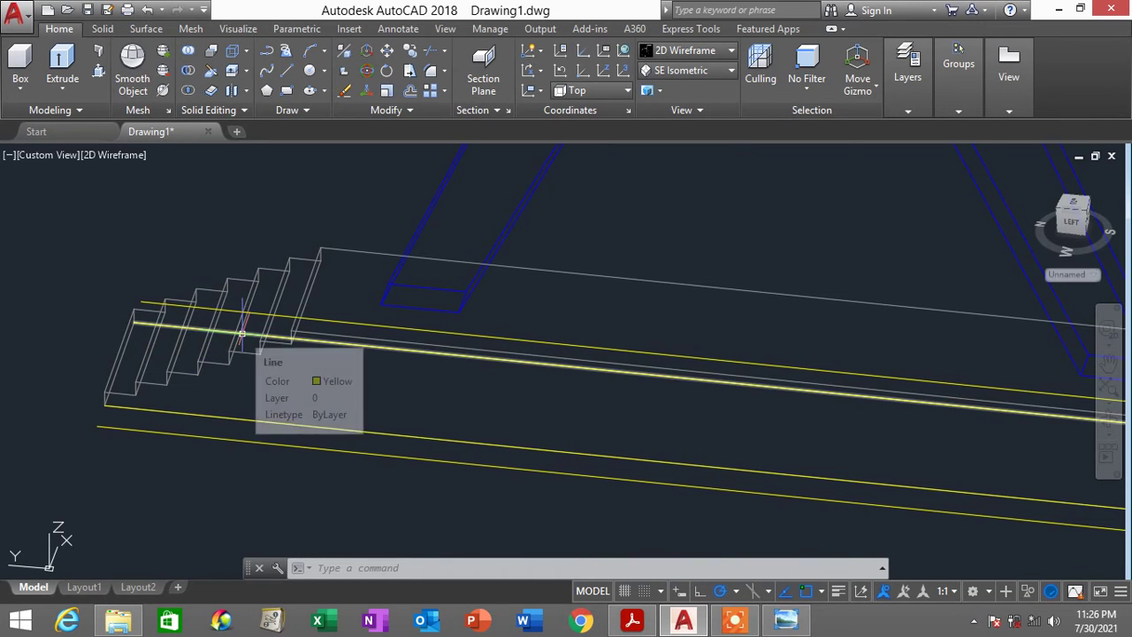
text(l)
key(Return)
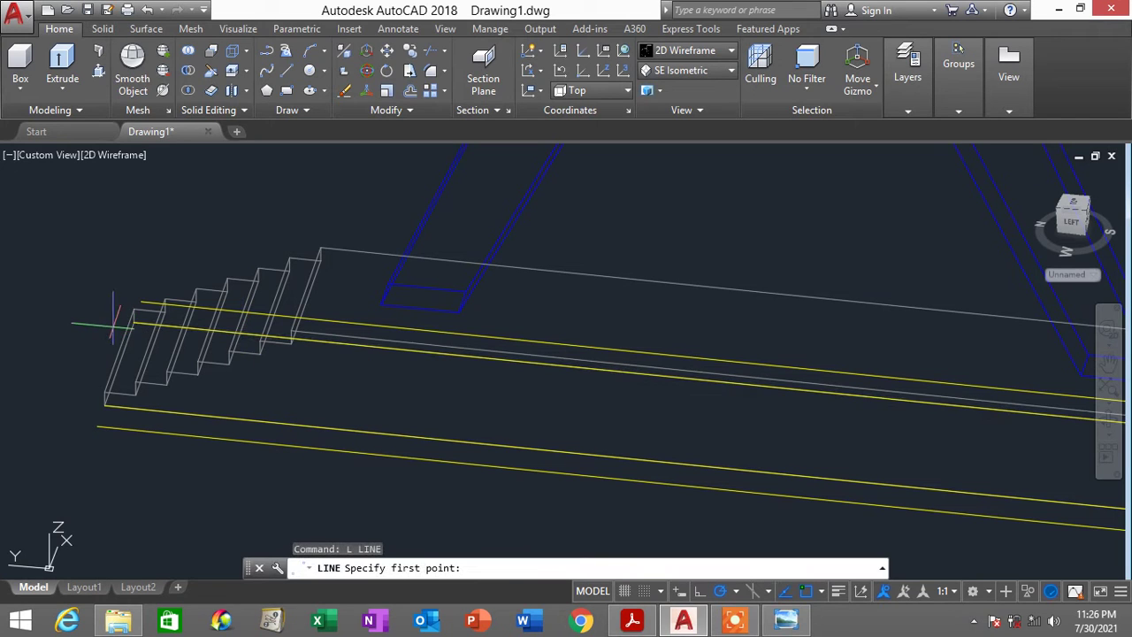
click(133, 324)
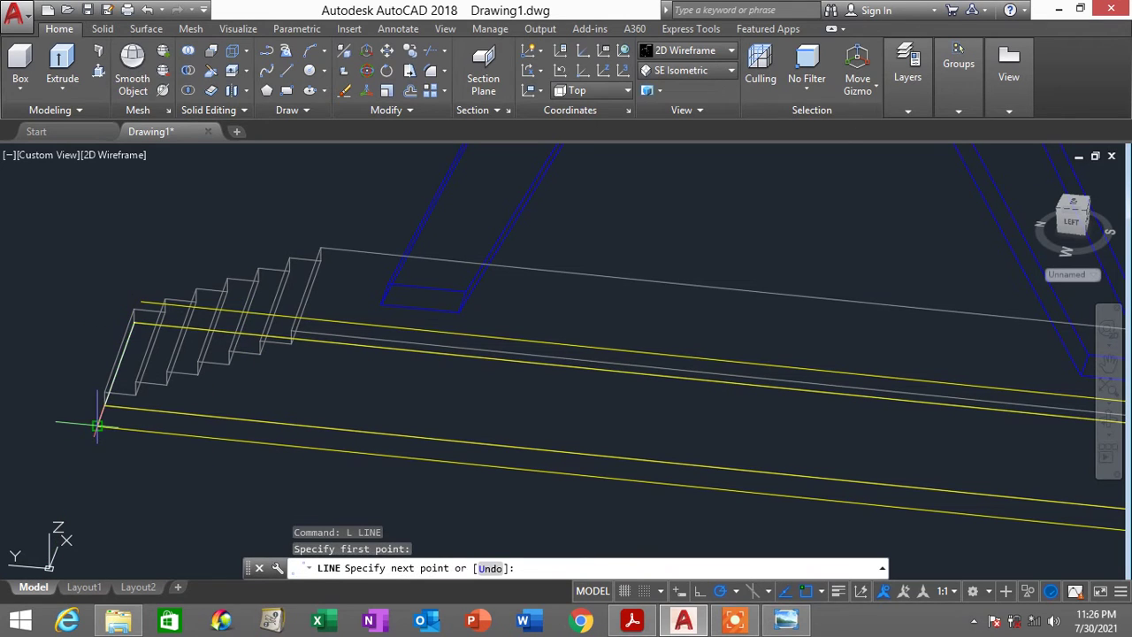
key(Return)
Check the reference screenshot in Photo Viewer, then return to the drawing
middle_drag(168, 438, 305, 417)
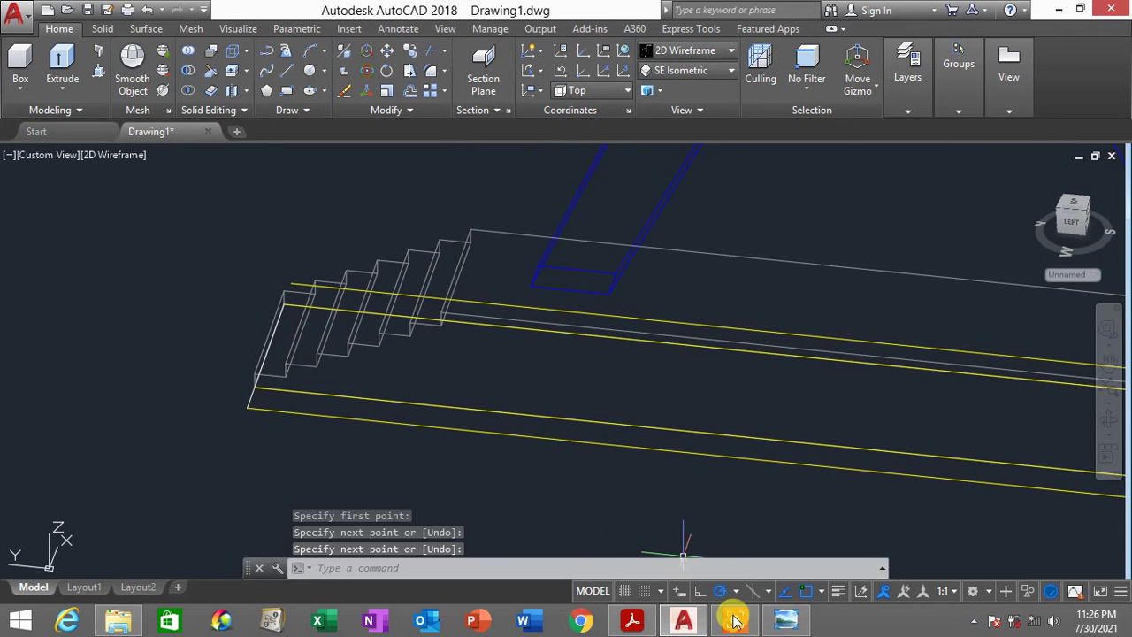
mouse_move(695, 626)
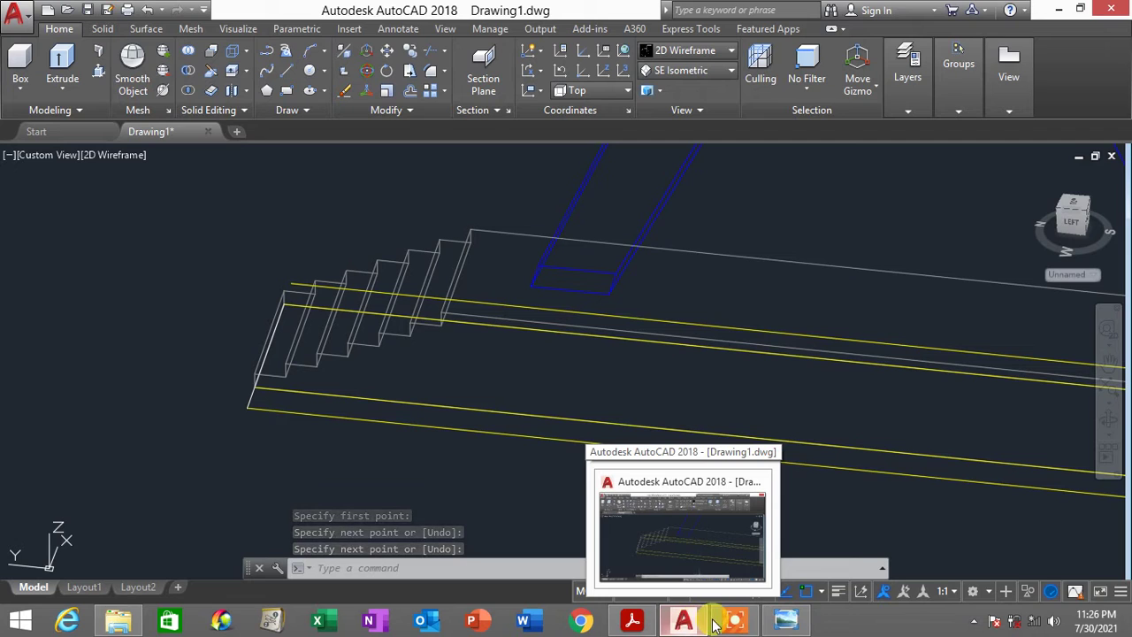
click(769, 621)
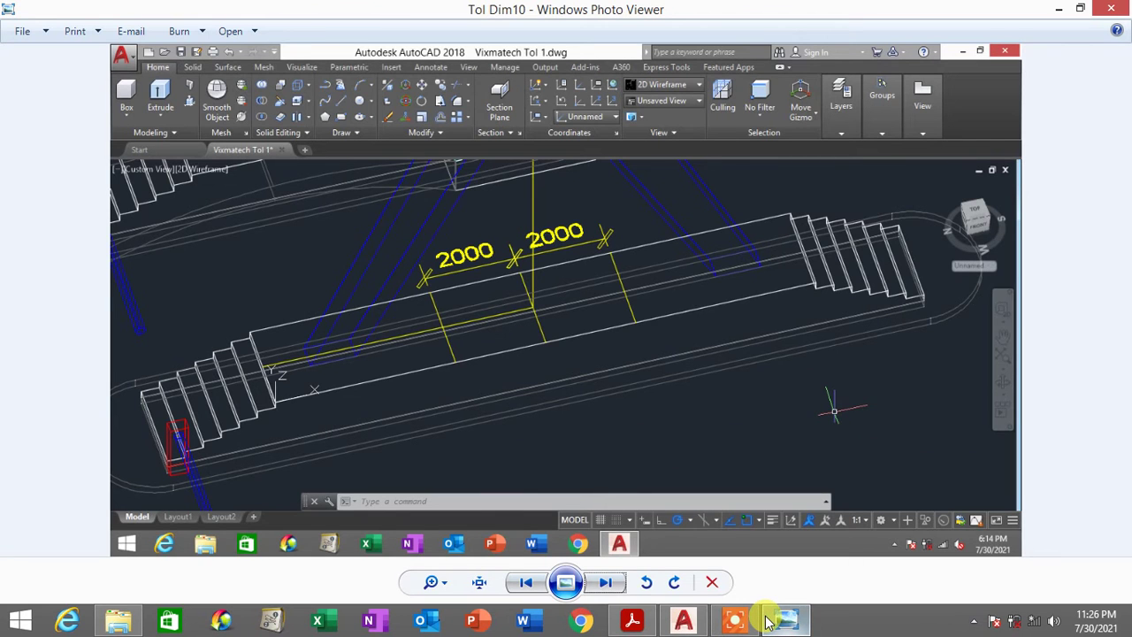
click(766, 622)
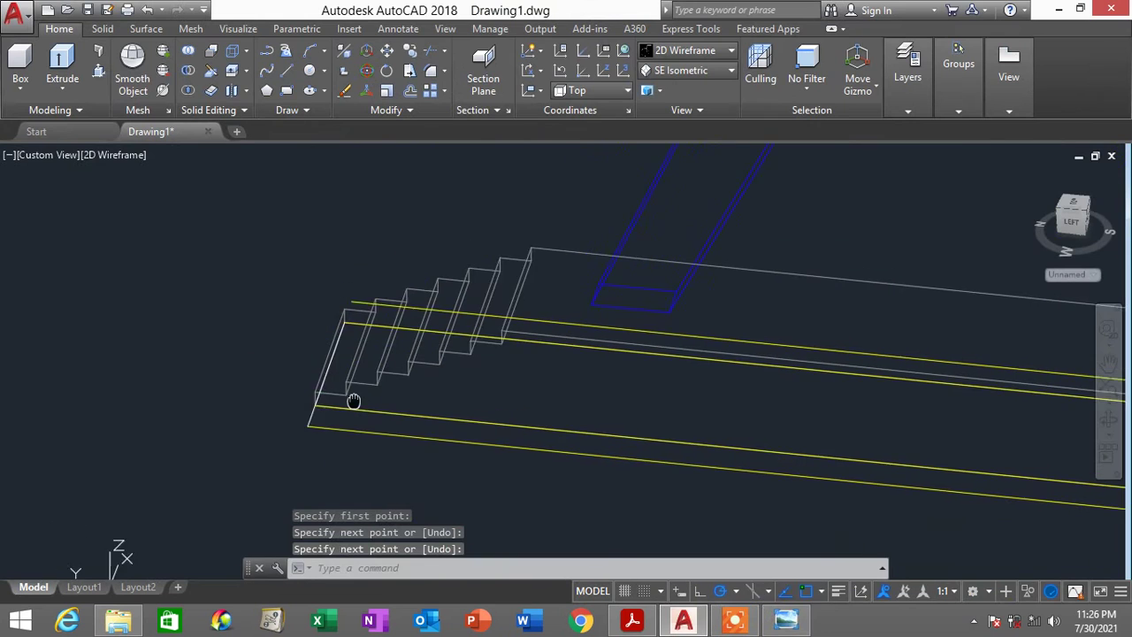
Draw a 1000-long line from the staircase's front corner after cancelling a first attempt
text(l)
key(Return)
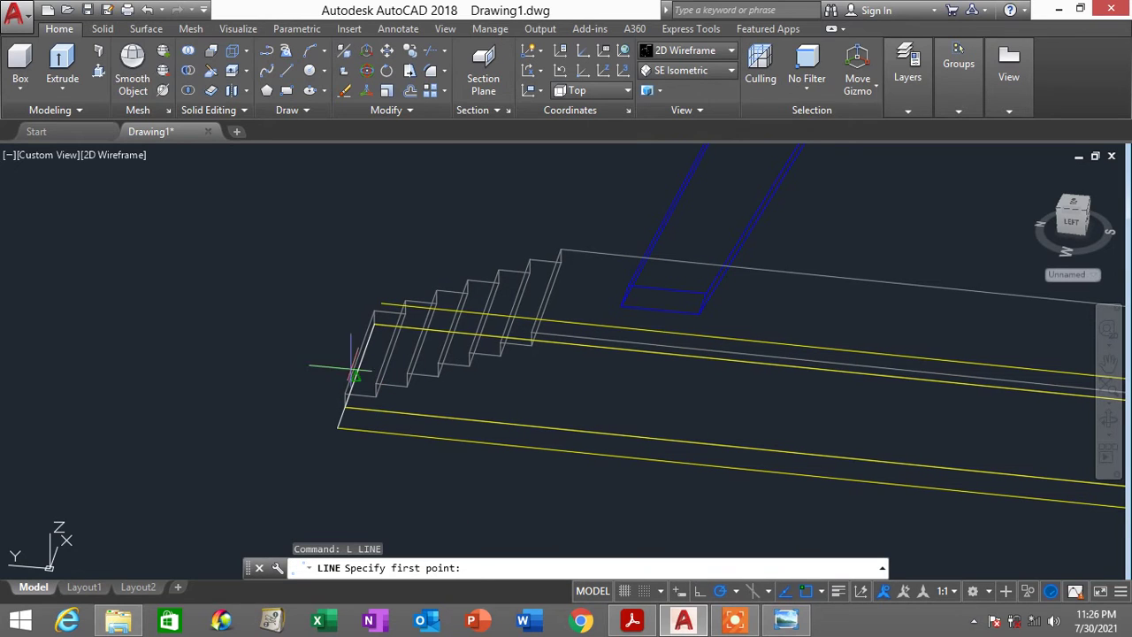
scroll(352, 378, up, 5)
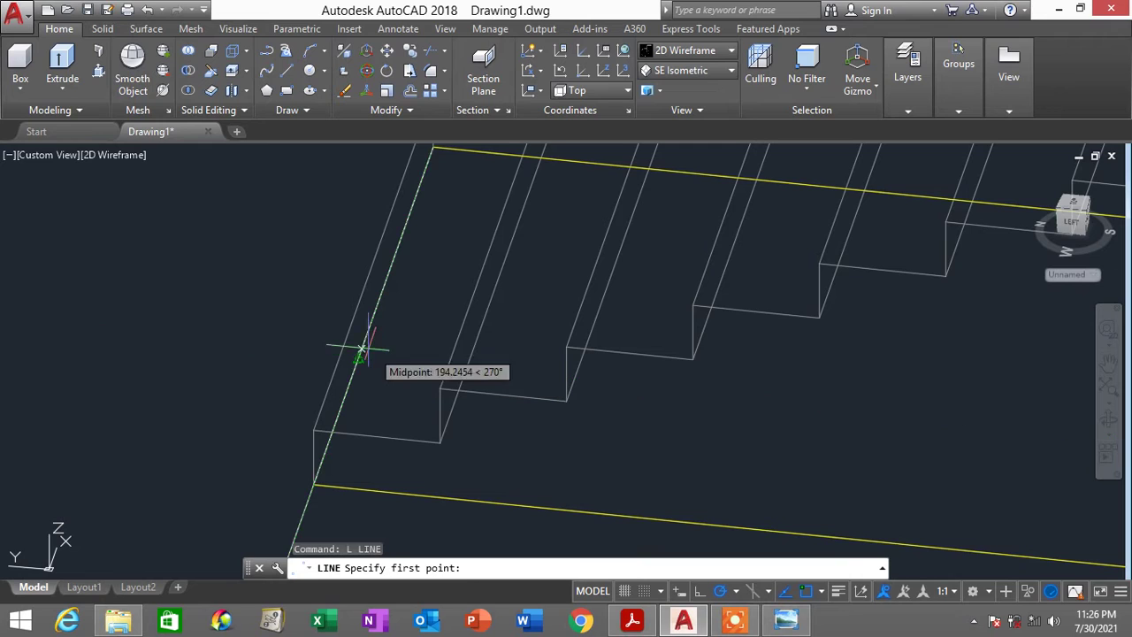
scroll(358, 354, down, 1)
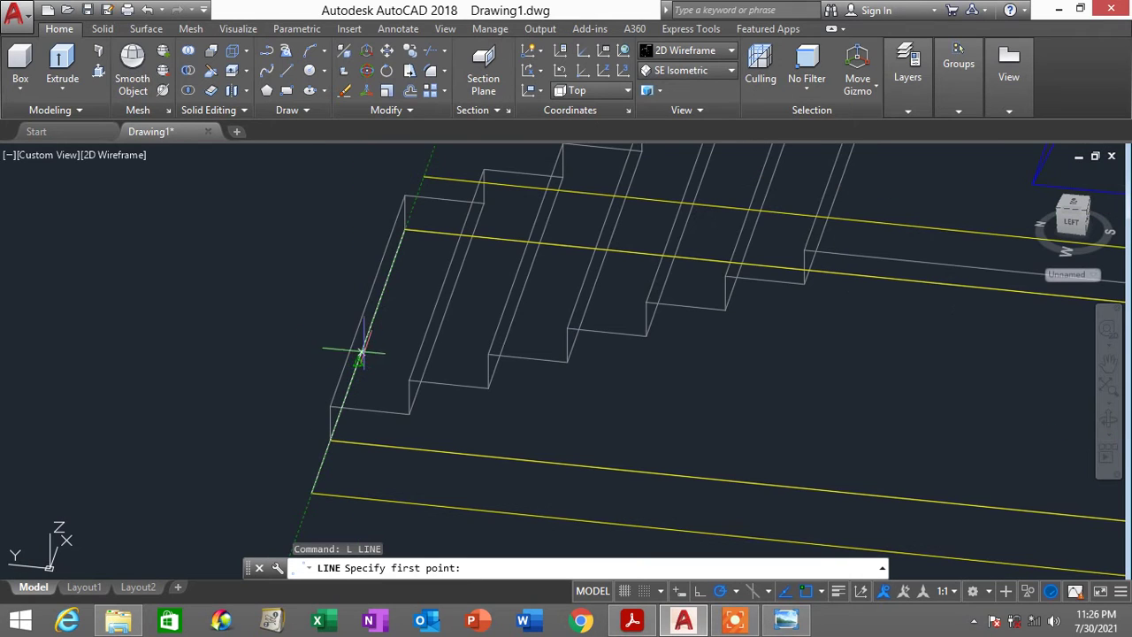
scroll(367, 336, down, 2)
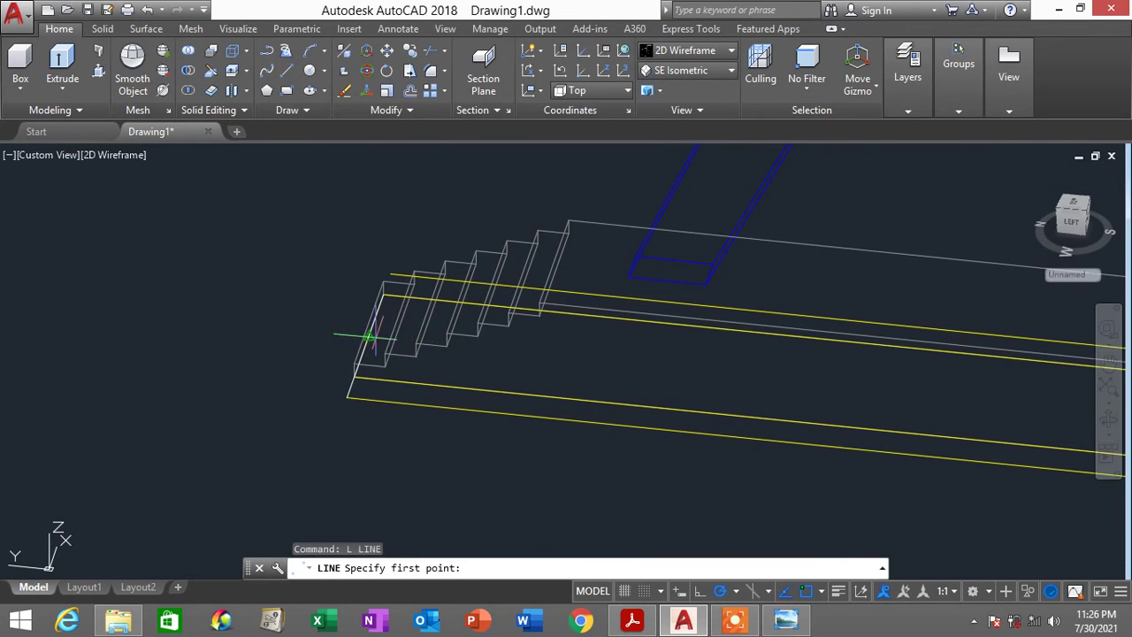
click(367, 338)
mouse_move(367, 338)
middle_down()
mouse_move(505, 333)
mouse_move(548, 313)
mouse_move(522, 317)
middle_up()
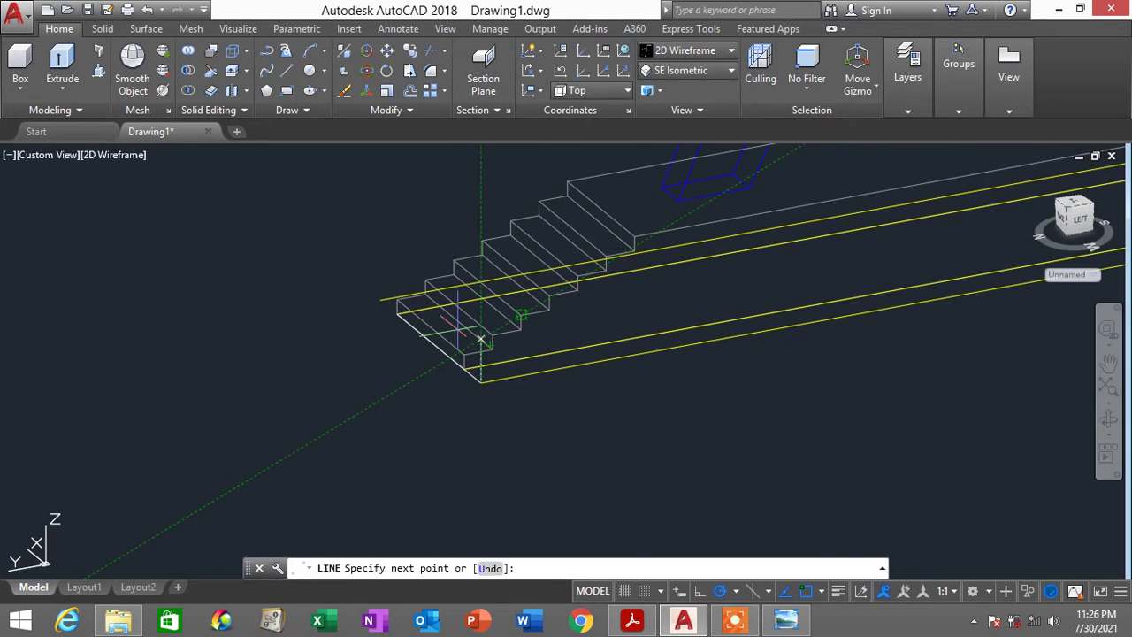
scroll(480, 338, up, 2)
key(Return)
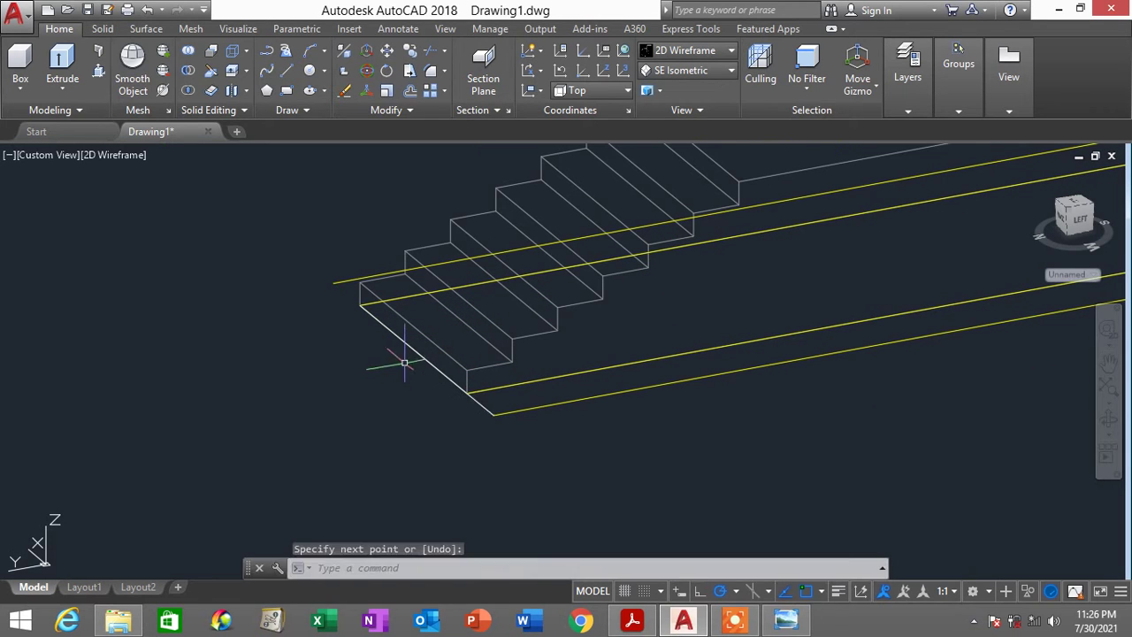
key(Return)
click(425, 361)
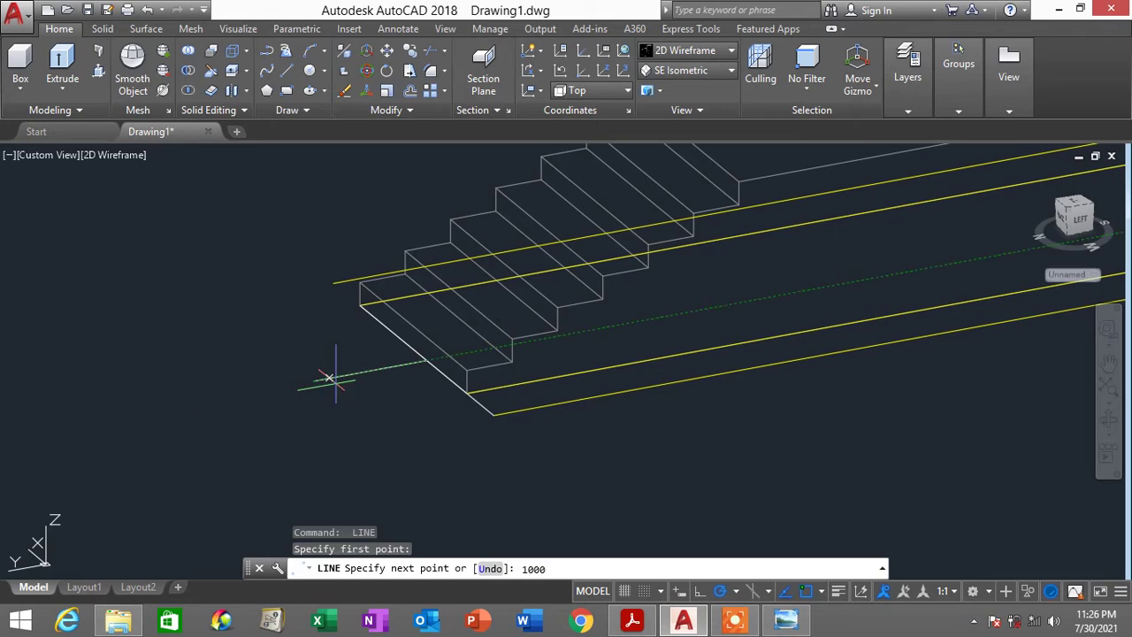
key(Return)
key(Return)
middle_drag(369, 437, 319, 440)
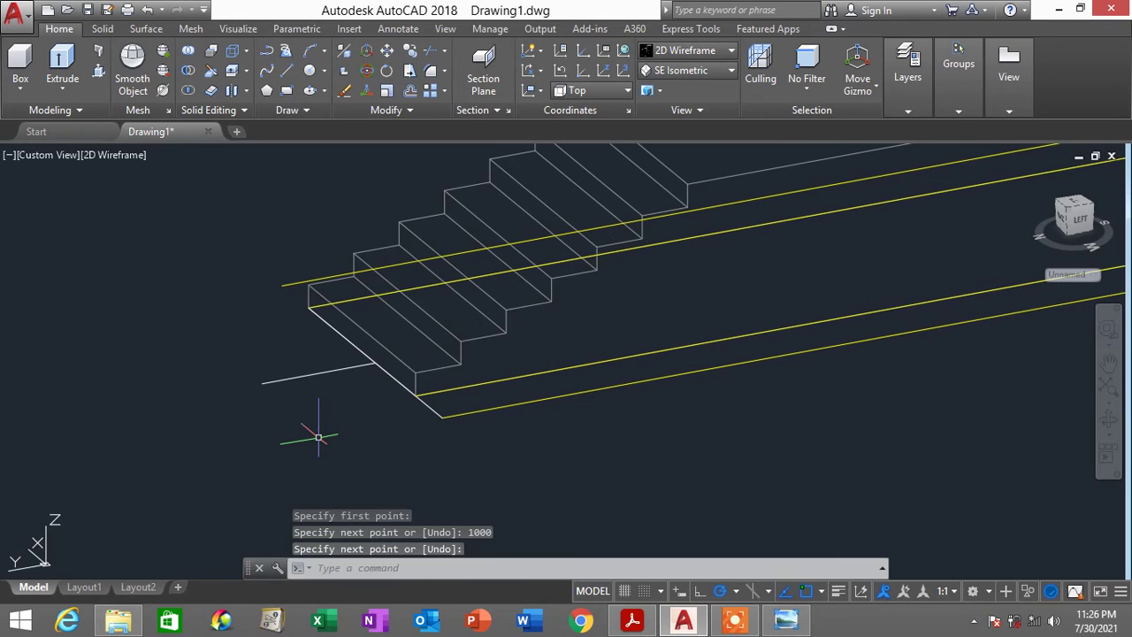
Draw a semicircular arc centred on the end edge midpoint, spanning the two stair corners
text(A)
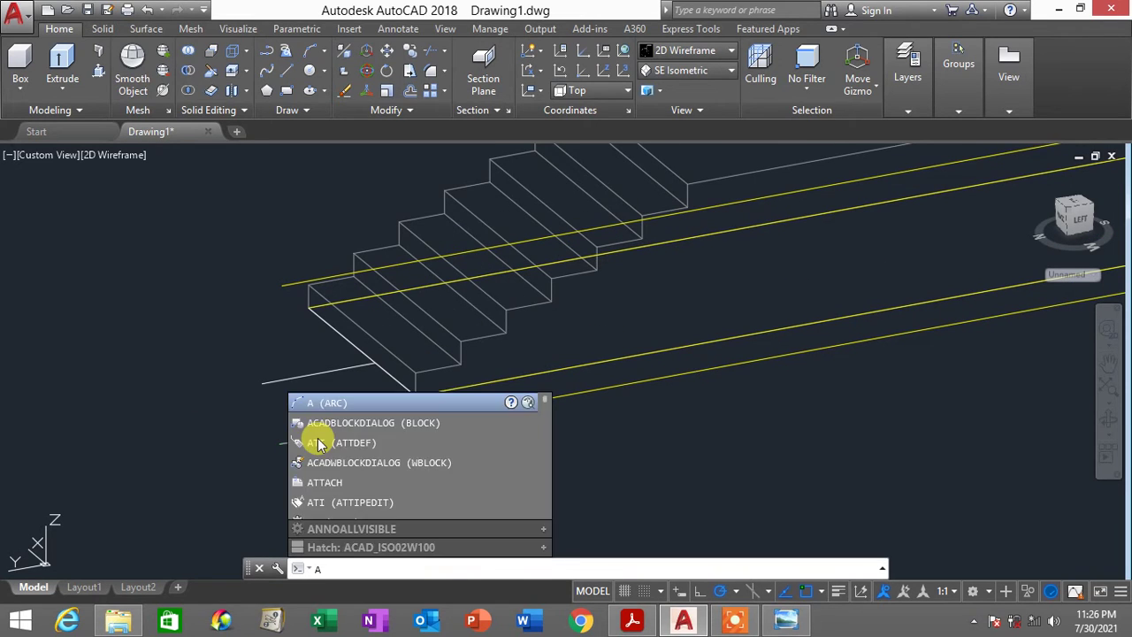
key(Return)
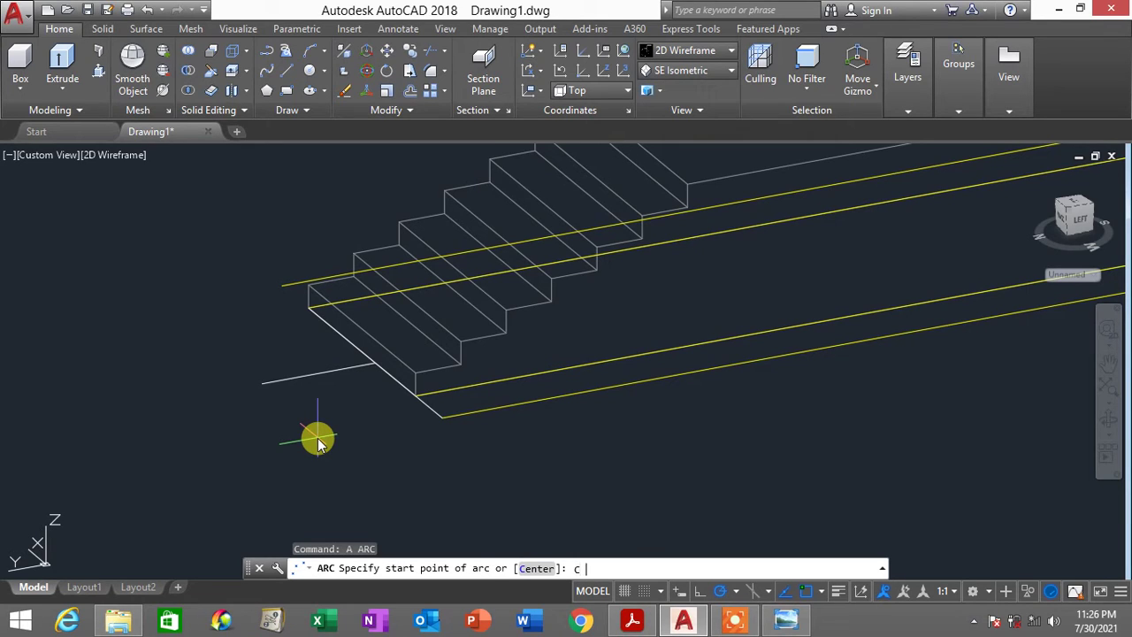
key(Return)
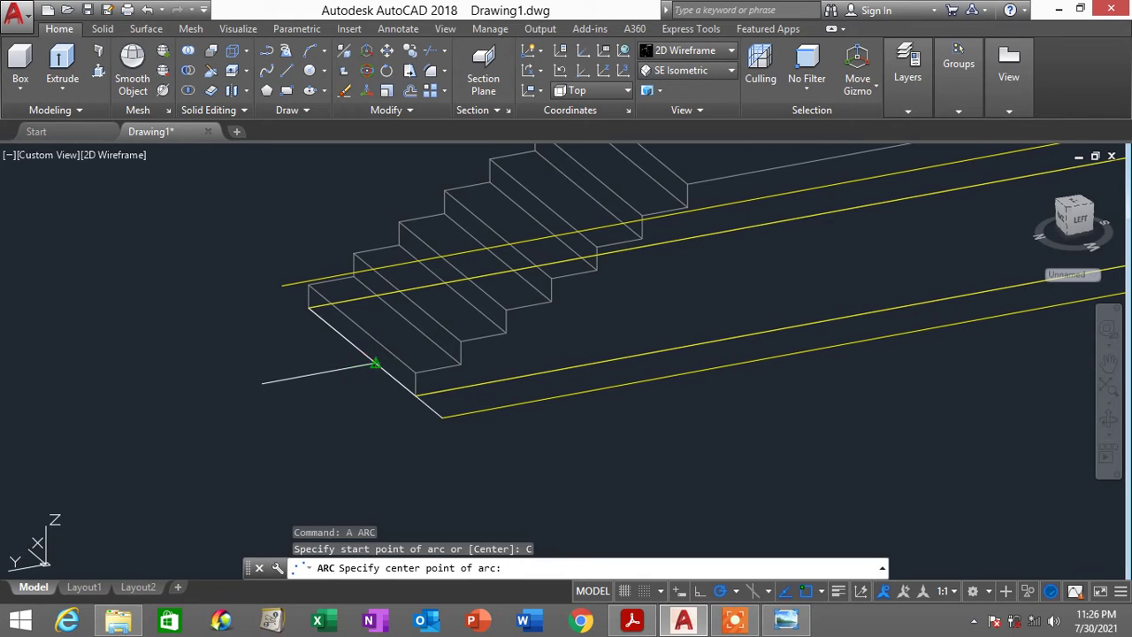
click(375, 363)
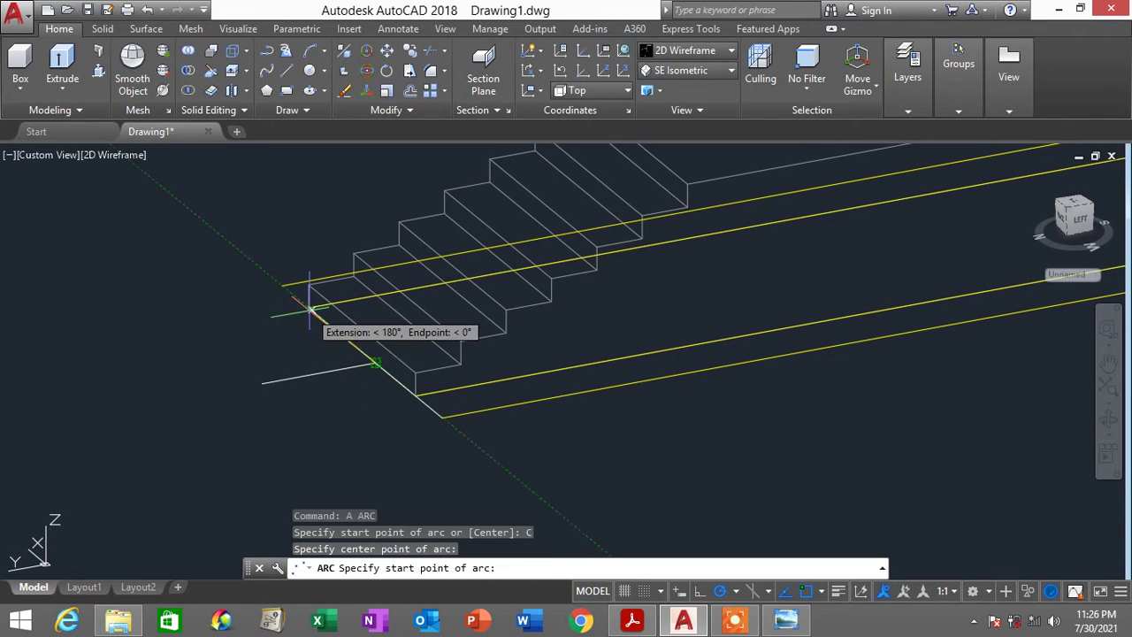
click(308, 308)
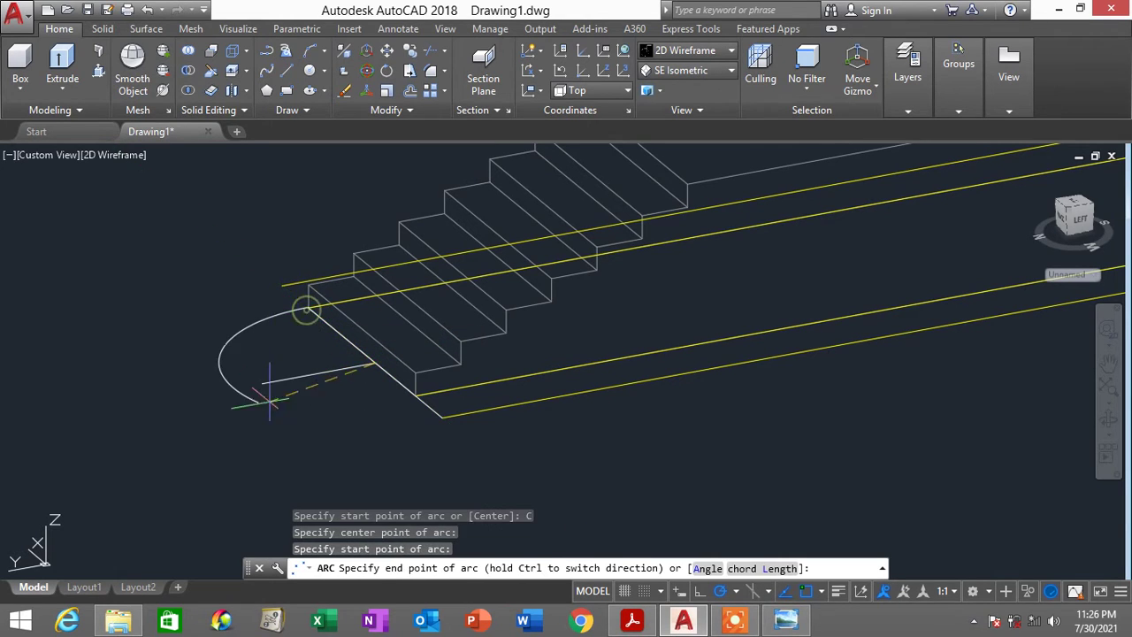
click(437, 416)
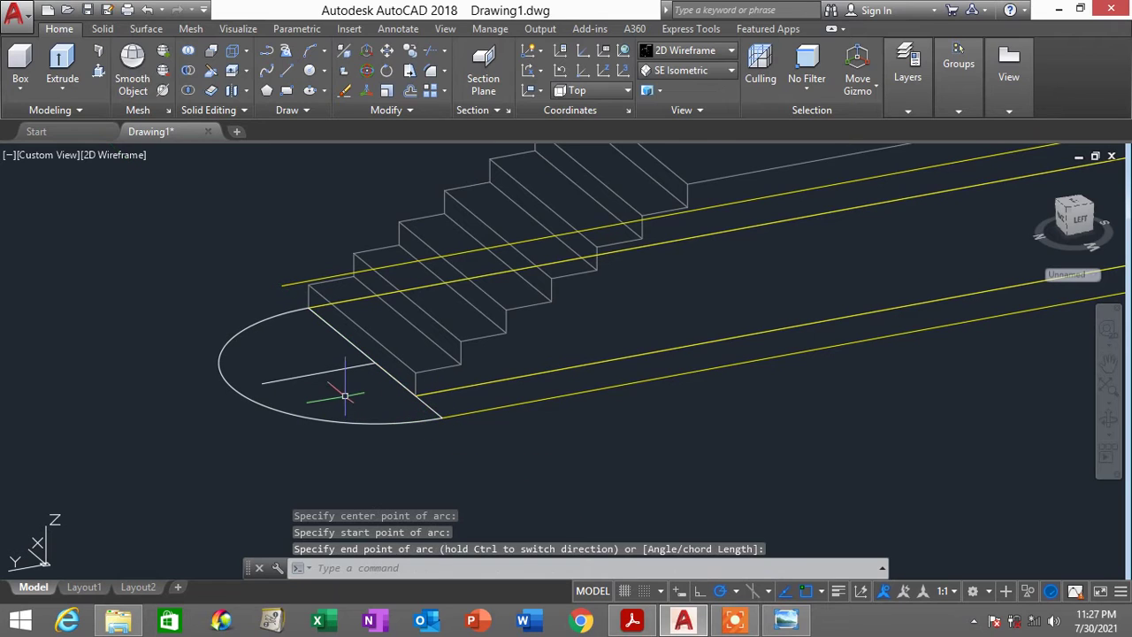
Delete the leftover line and the straight end edge inside the arc
click(345, 396)
click(298, 363)
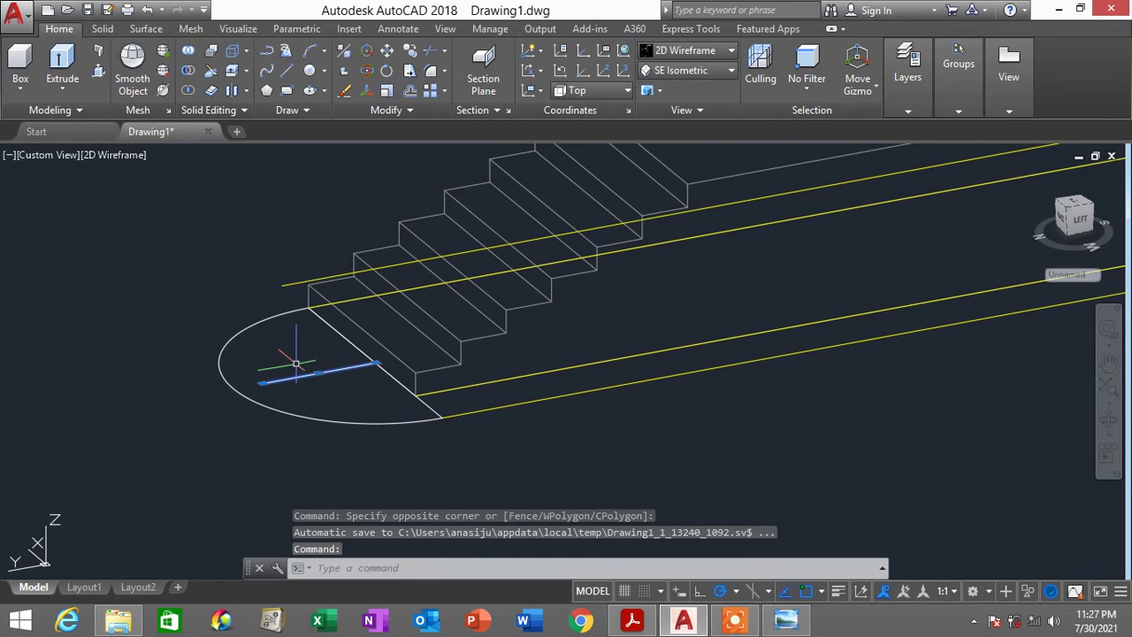
key(Delete)
scroll(366, 373, down, 1)
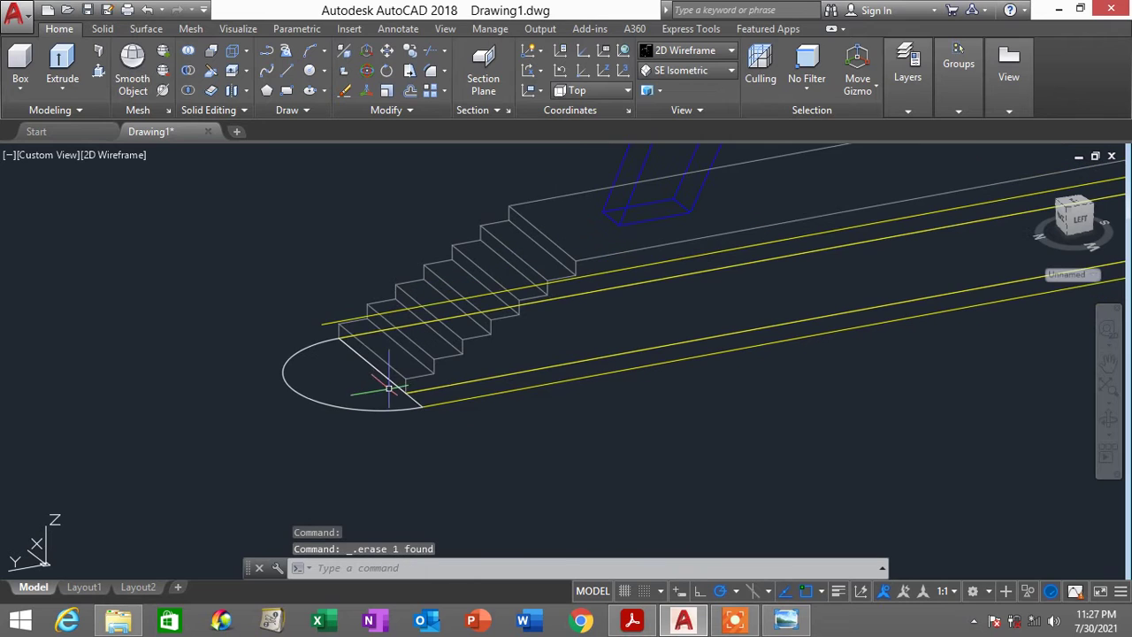
scroll(389, 380, up, 1)
click(393, 382)
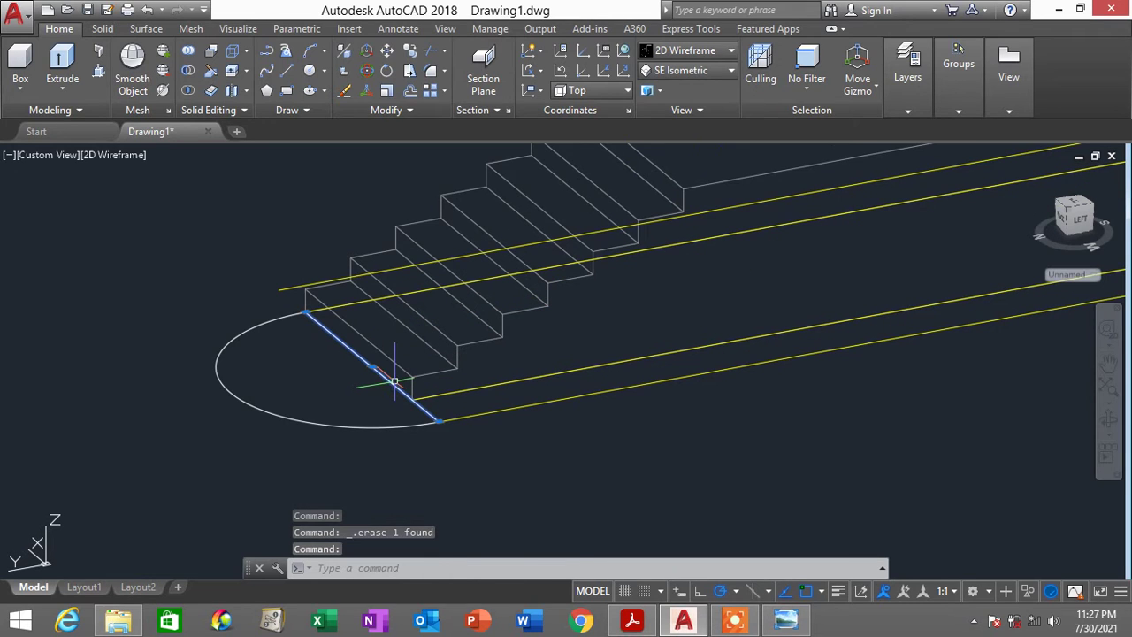
key(Delete)
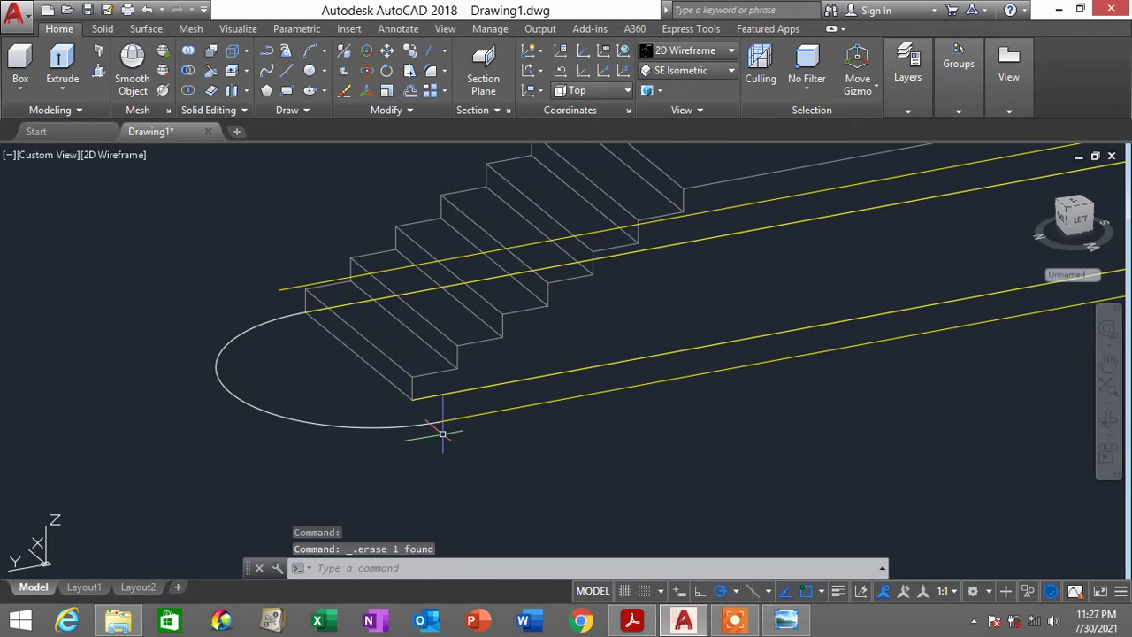
scroll(442, 429, down, 3)
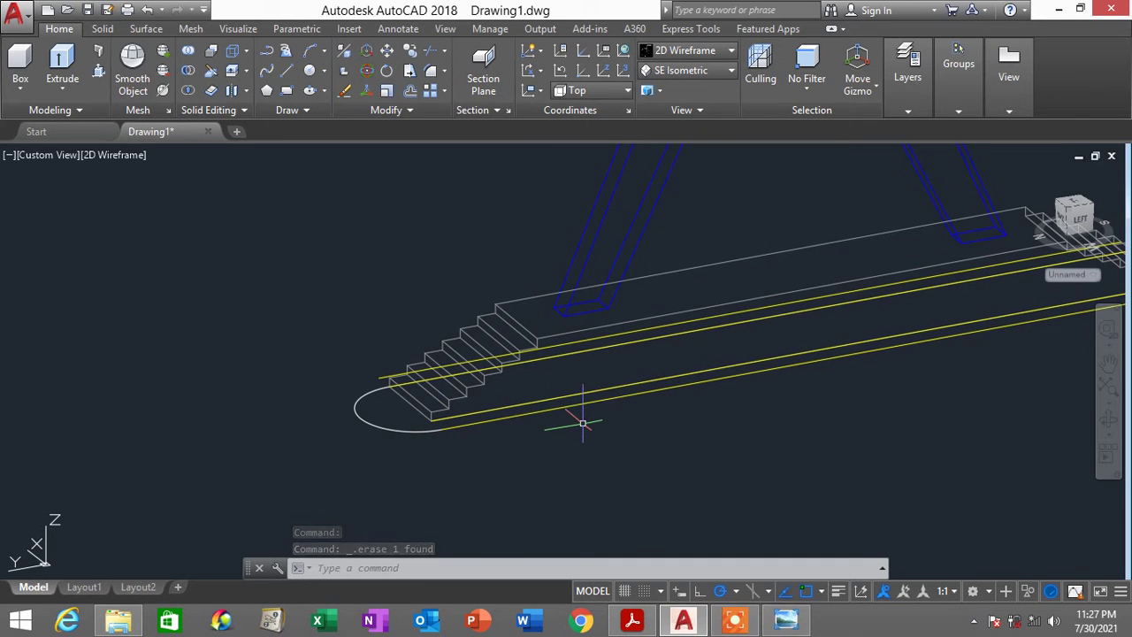
At the far slab end, erase the duplicate line and draw a line from stair corner to guide-line end
shift+middle_drag(587, 419, 328, 349)
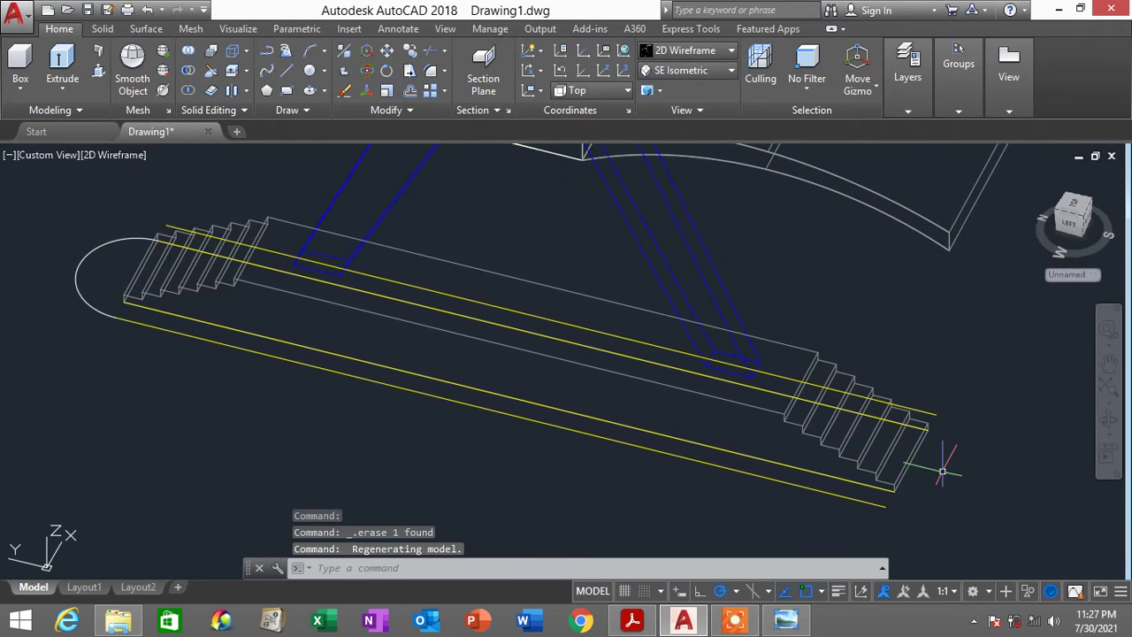
scroll(814, 458, up, 4)
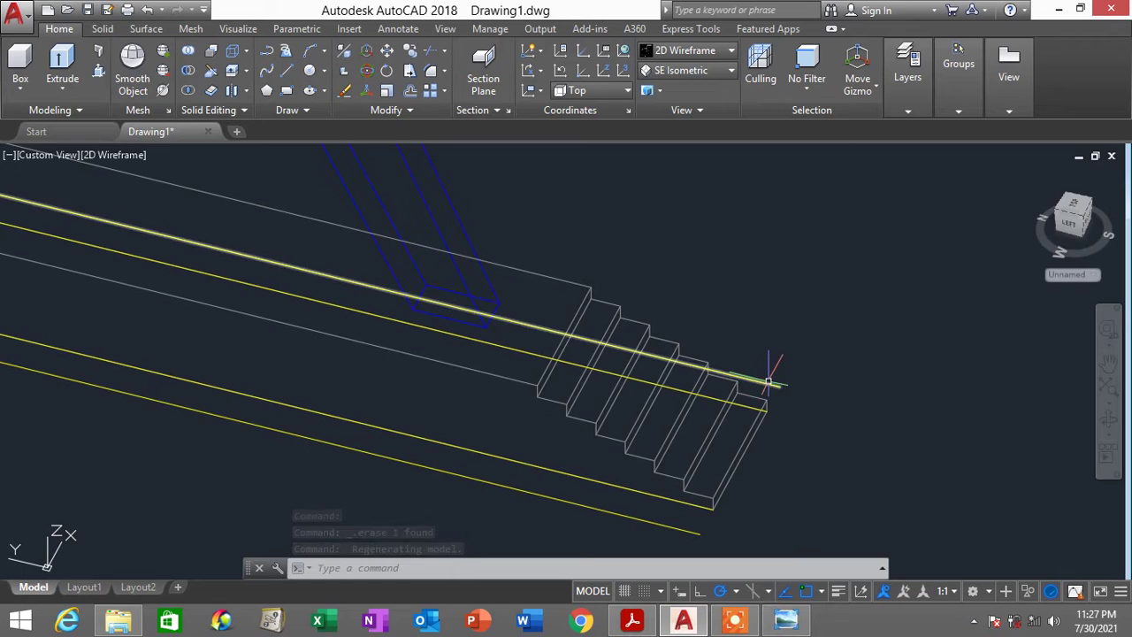
click(768, 382)
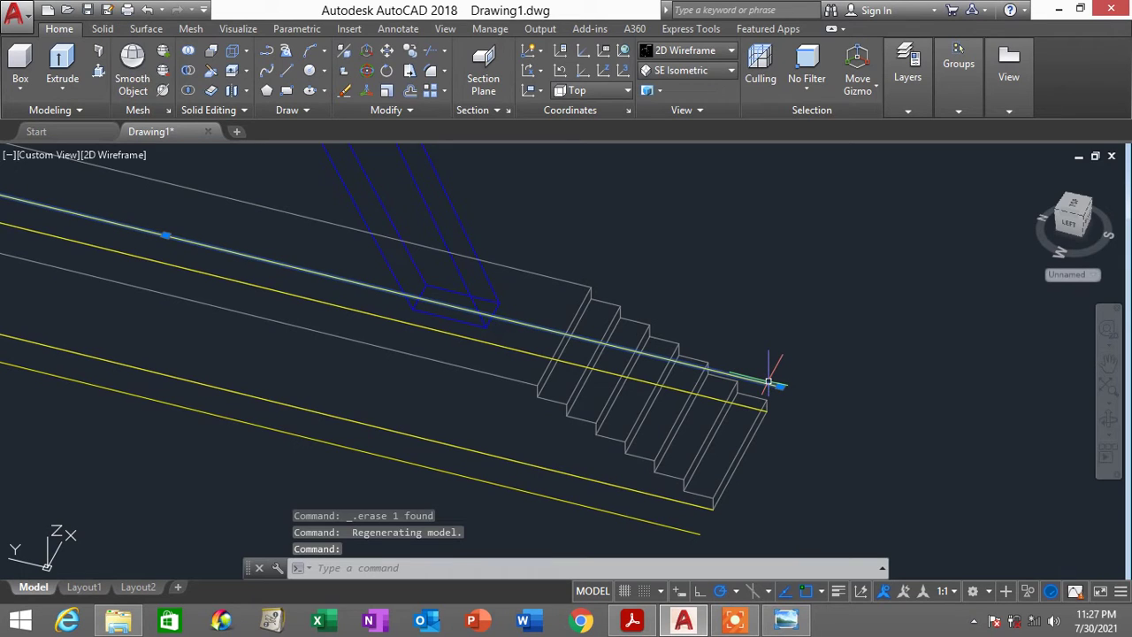
key(Delete)
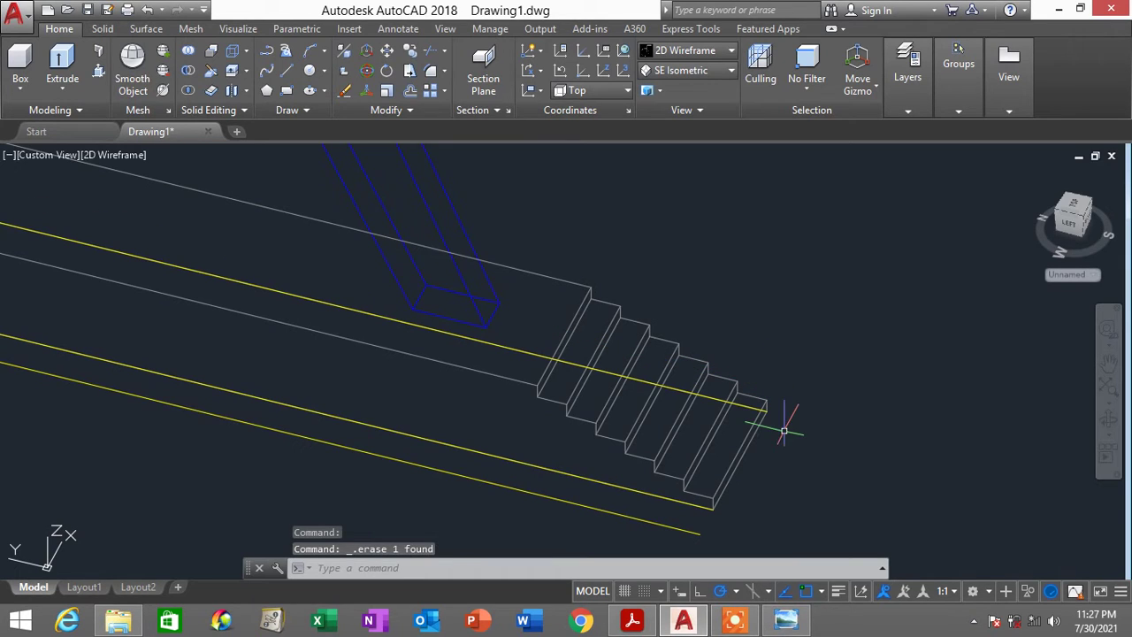
text(l)
key(Return)
click(768, 410)
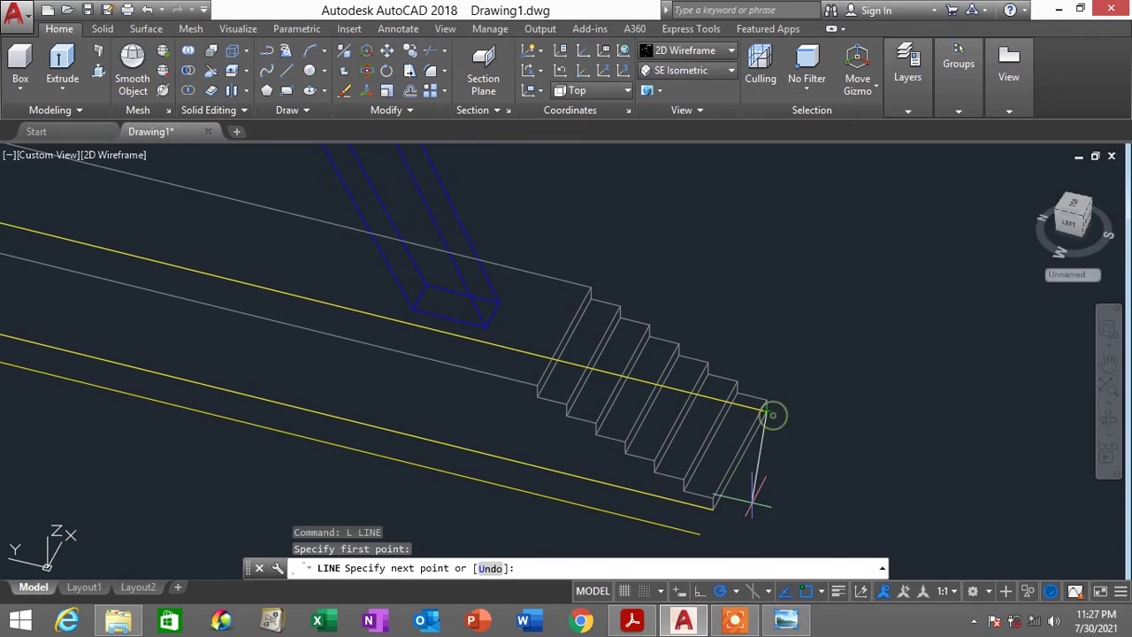
click(699, 533)
key(Return)
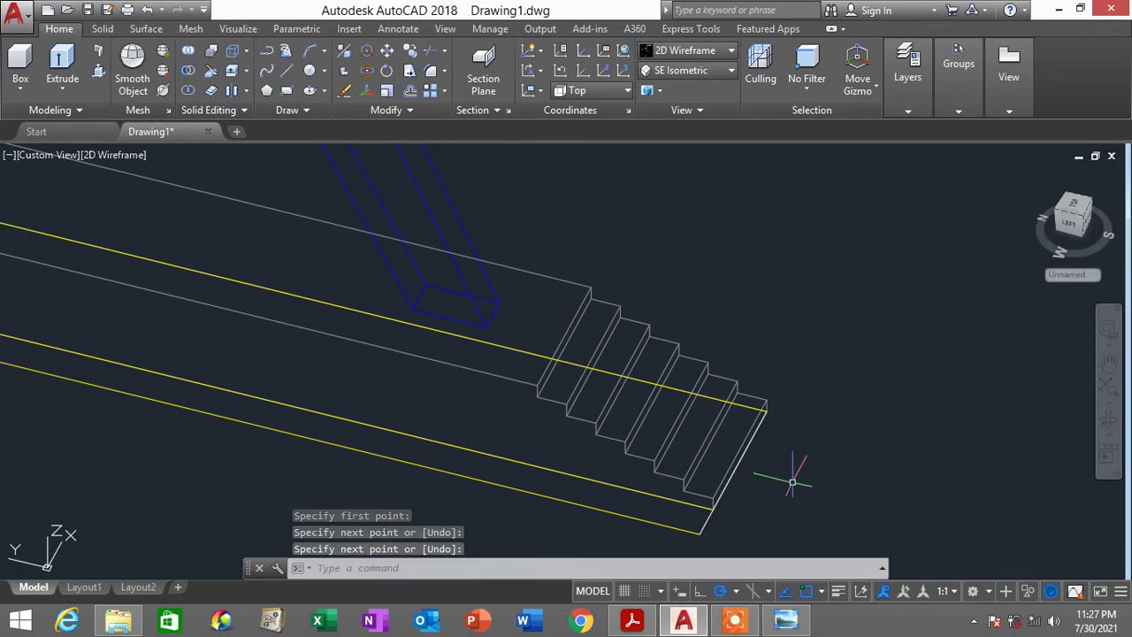
Draw a centre-point semicircle from the lower stair corner to the upper corner
text(a)
key(Return)
text(c)
key(Return)
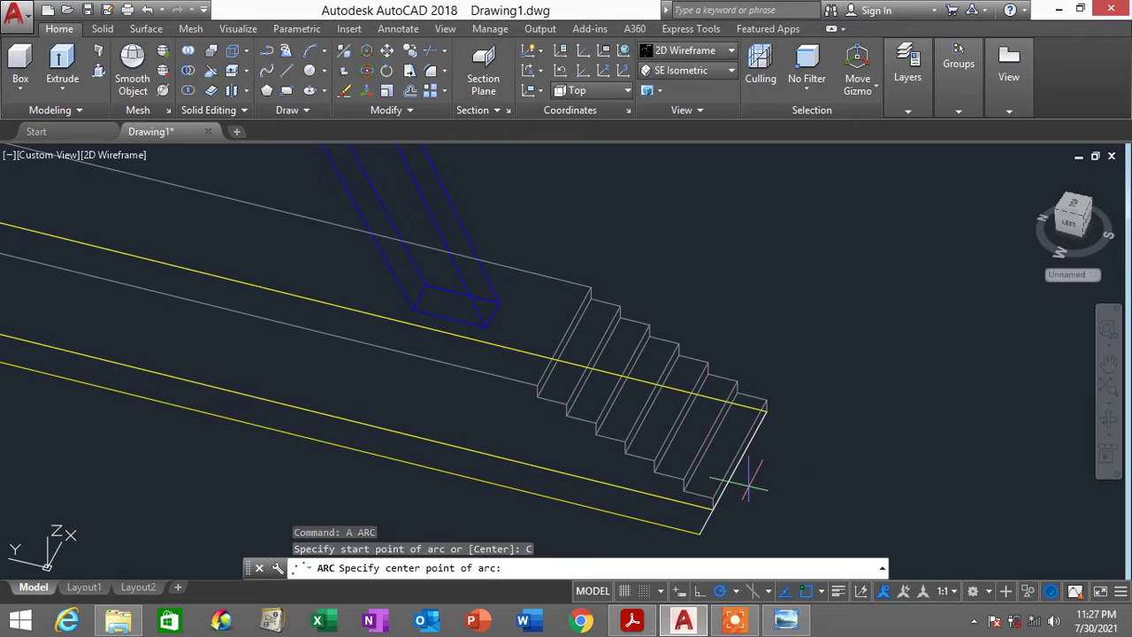
click(733, 474)
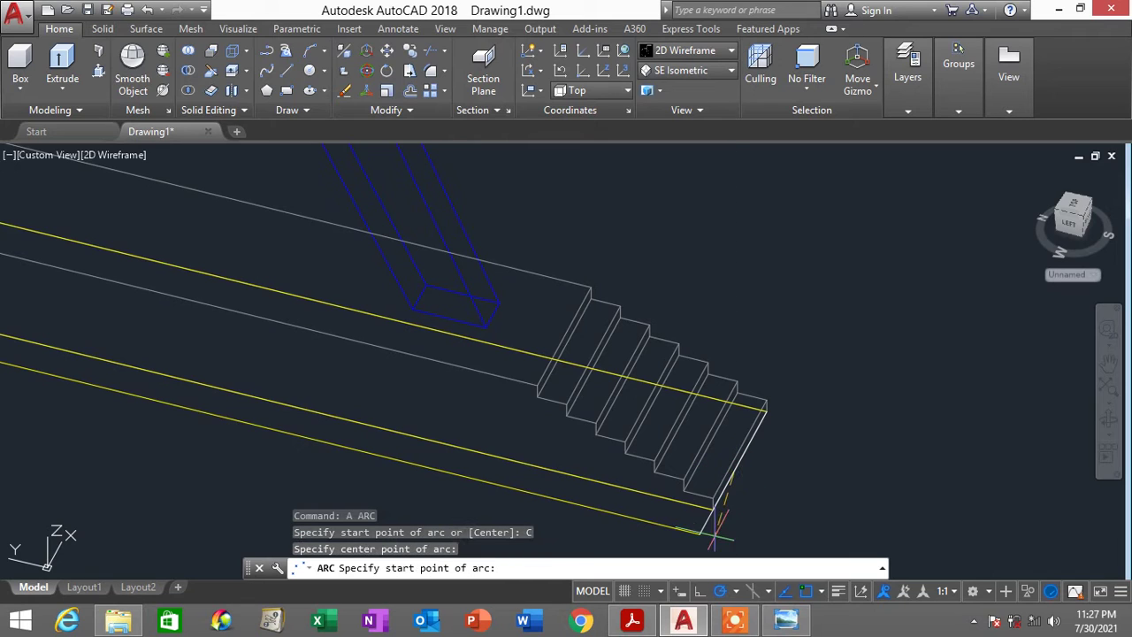
click(699, 534)
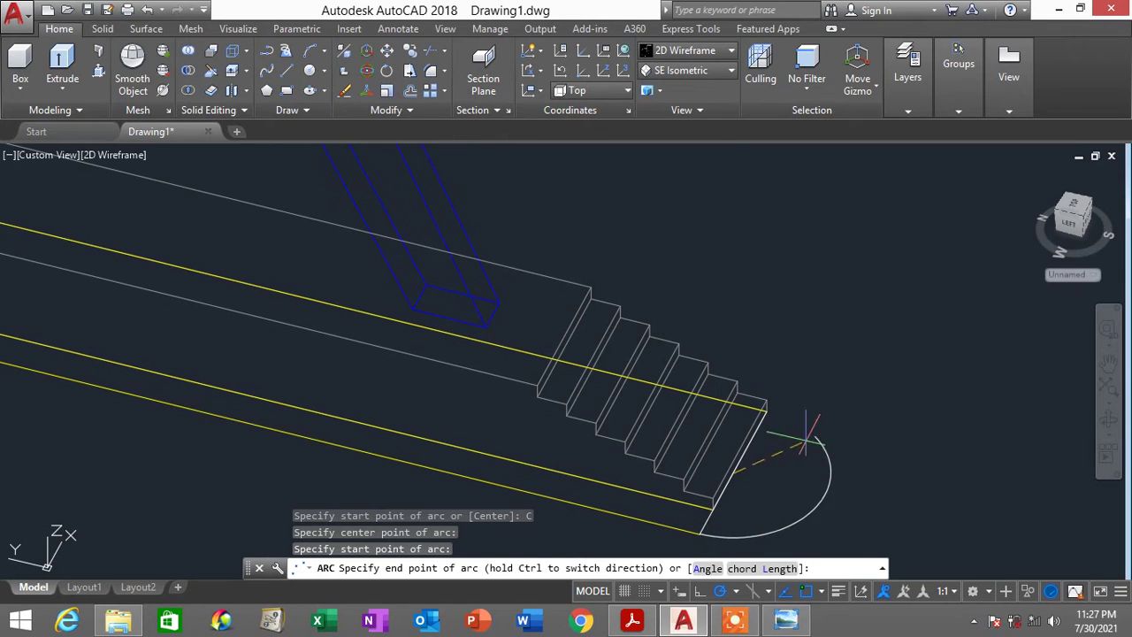
click(765, 409)
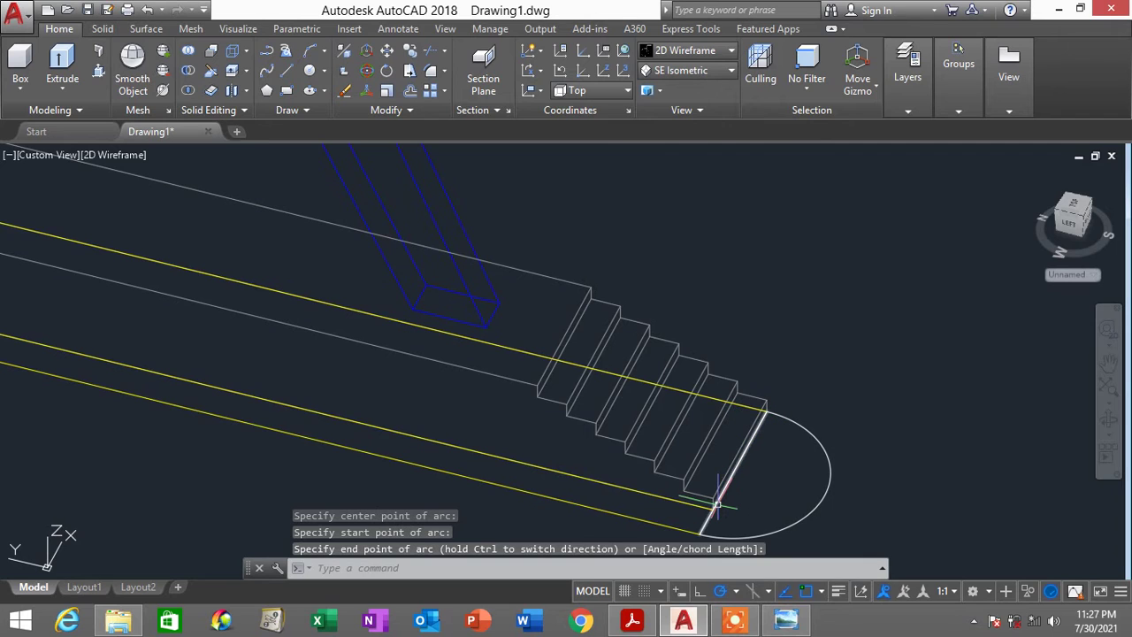
Delete the straight end edge inside the new arc and pan back to the left end
click(718, 504)
key(Delete)
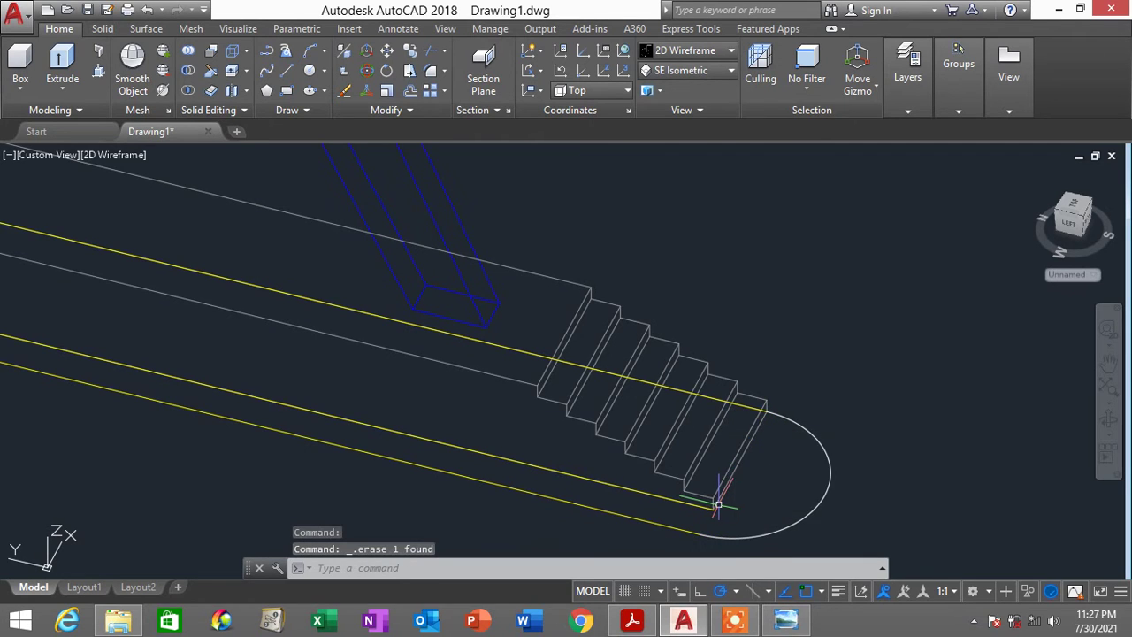
scroll(720, 492, up, 2)
scroll(864, 457, down, 3)
scroll(350, 393, down, 2)
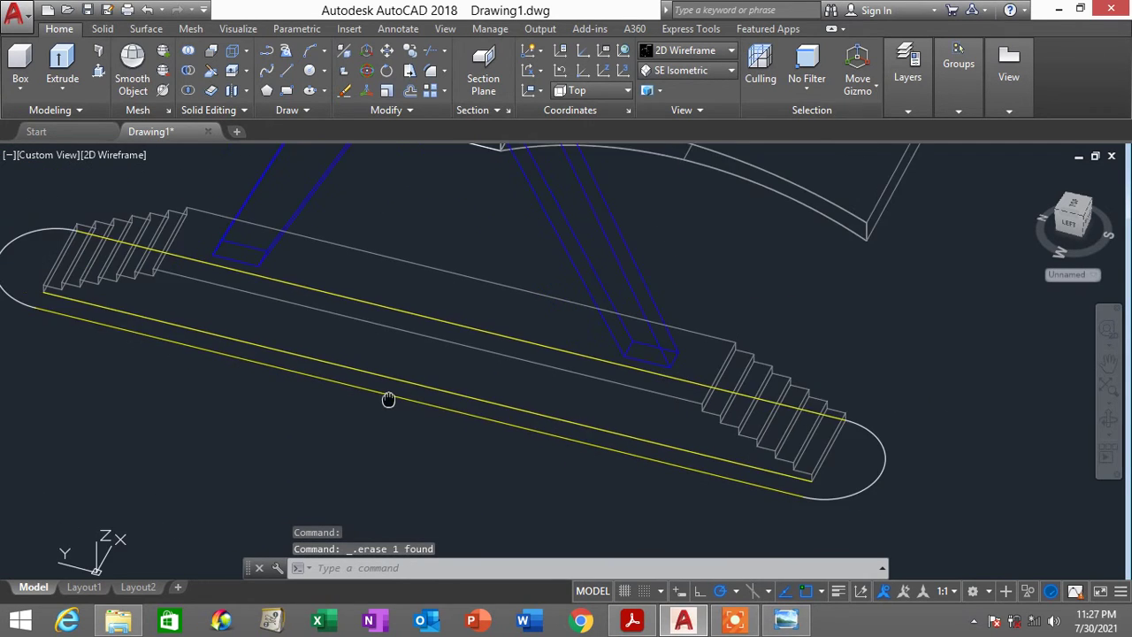
middle_drag(389, 399, 522, 478)
scroll(253, 376, up, 2)
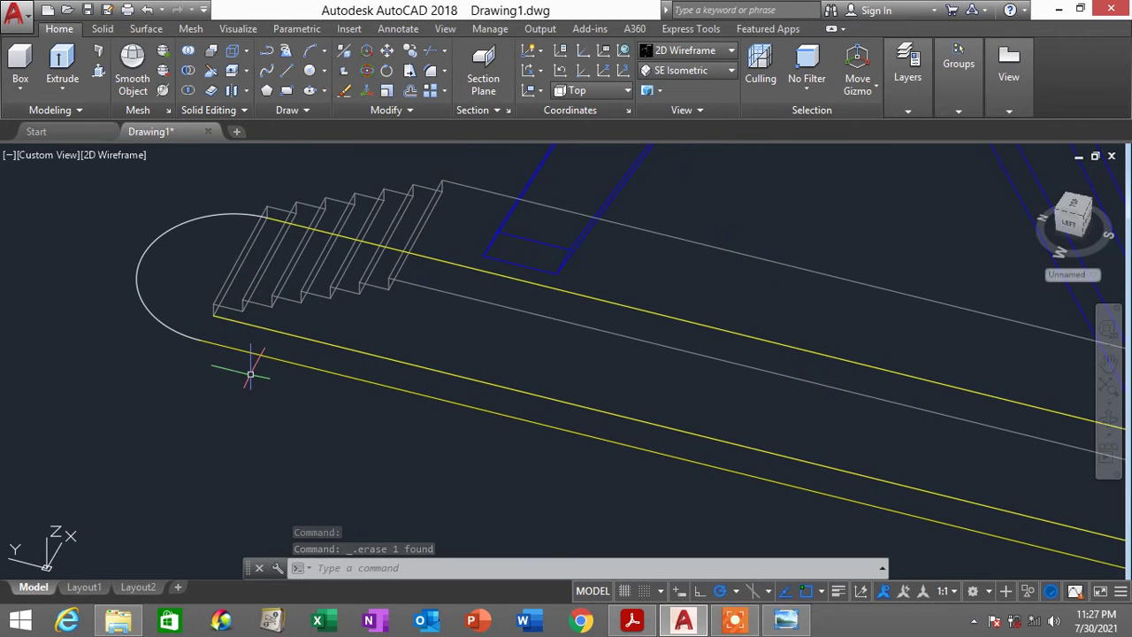
Set a UCS at the stair corner and briefly try PRESSPULL before cancelling
text(ucs)
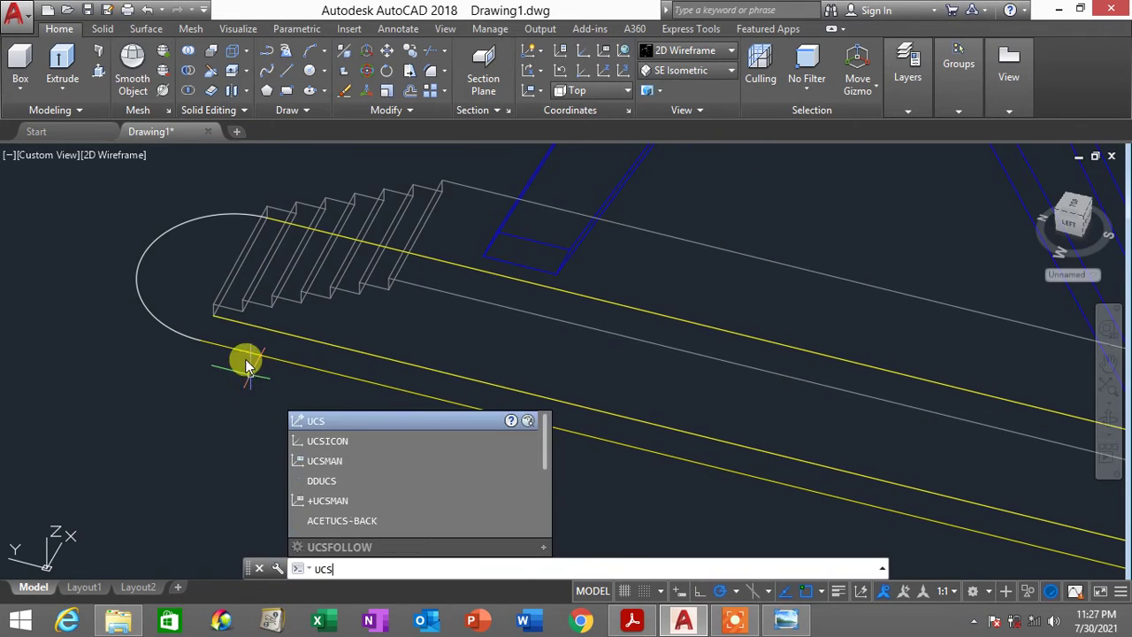
key(Return)
click(215, 313)
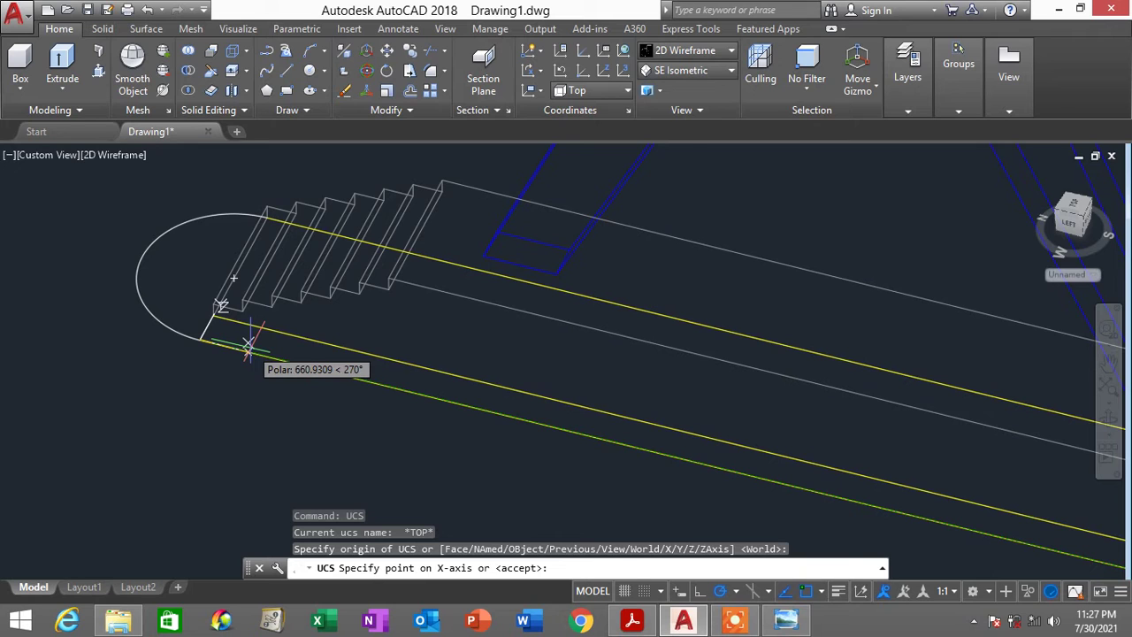
click(248, 345)
click(202, 248)
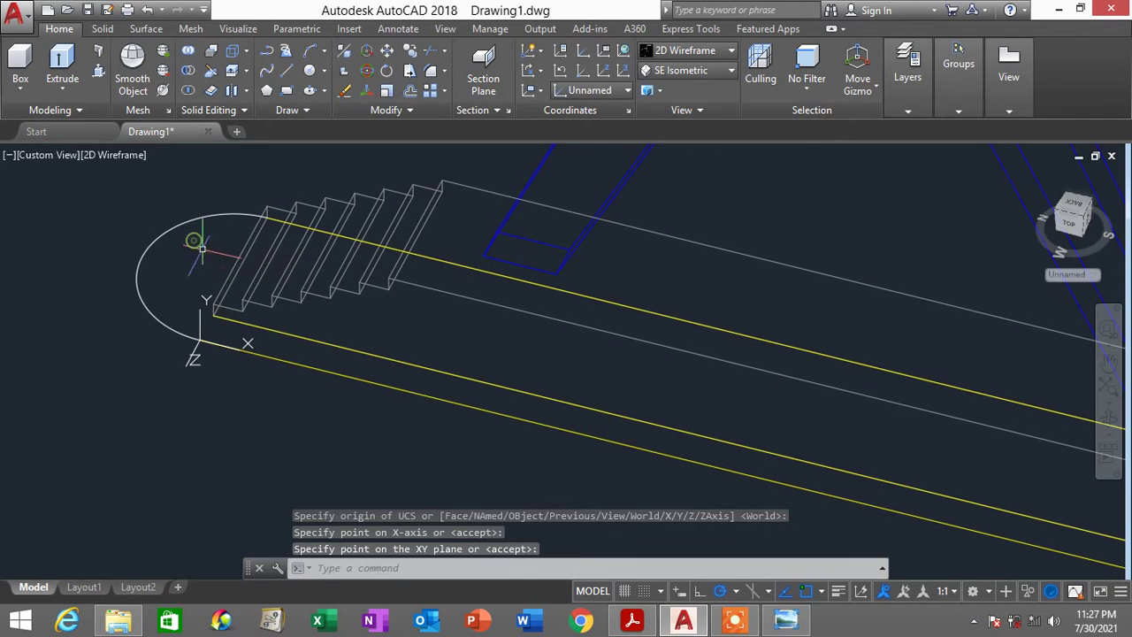
scroll(202, 248, down, 2)
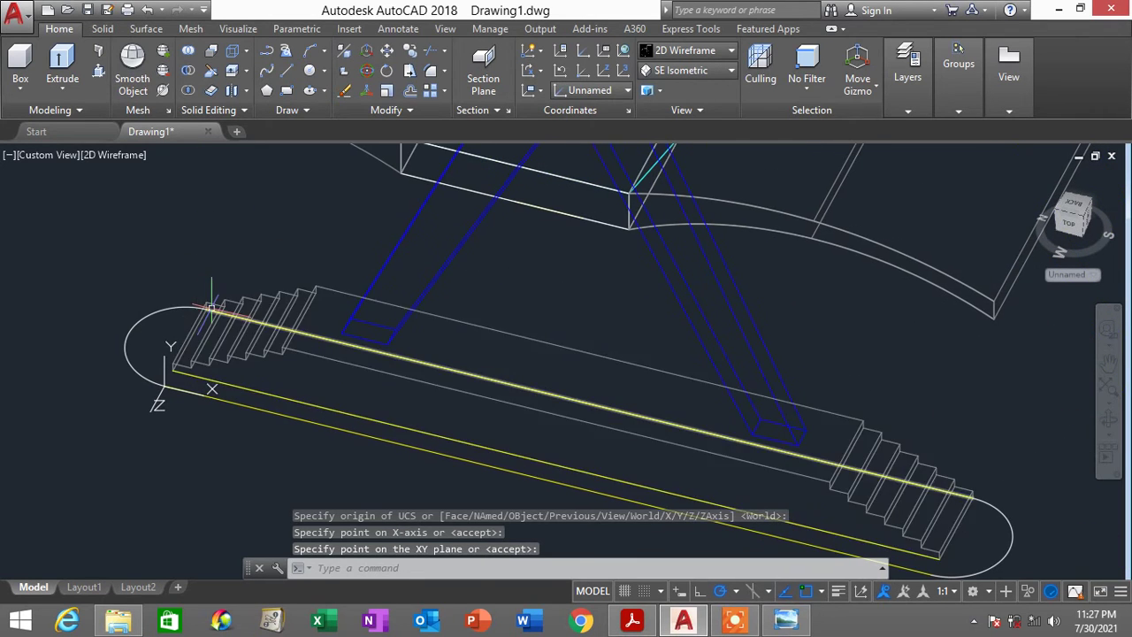
right_click(211, 306)
text(PRESS)
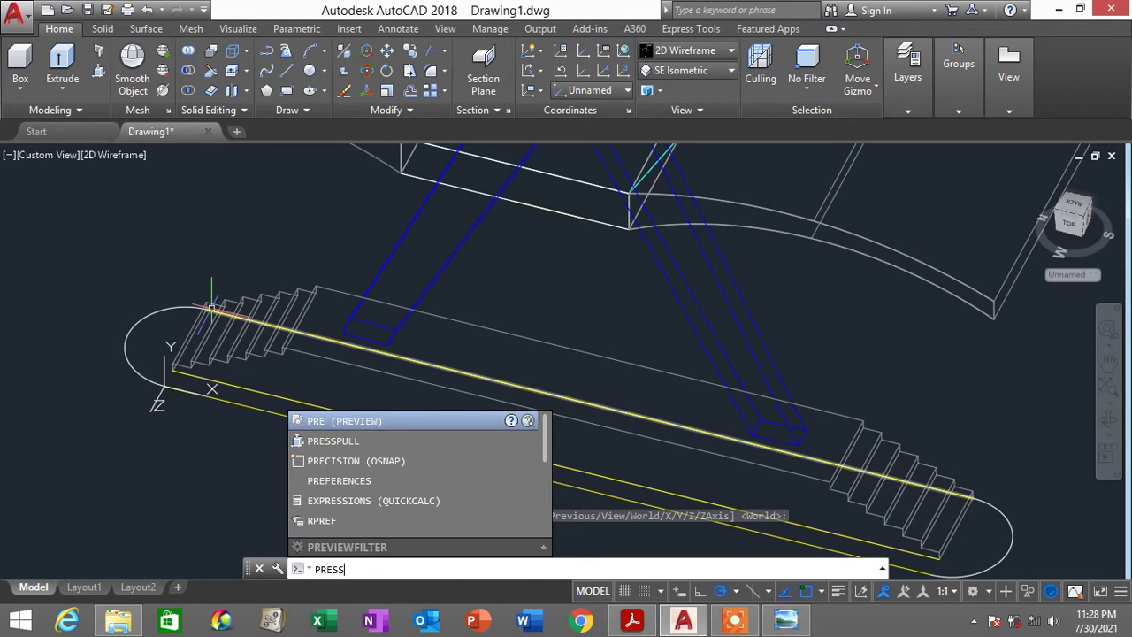
key(Return)
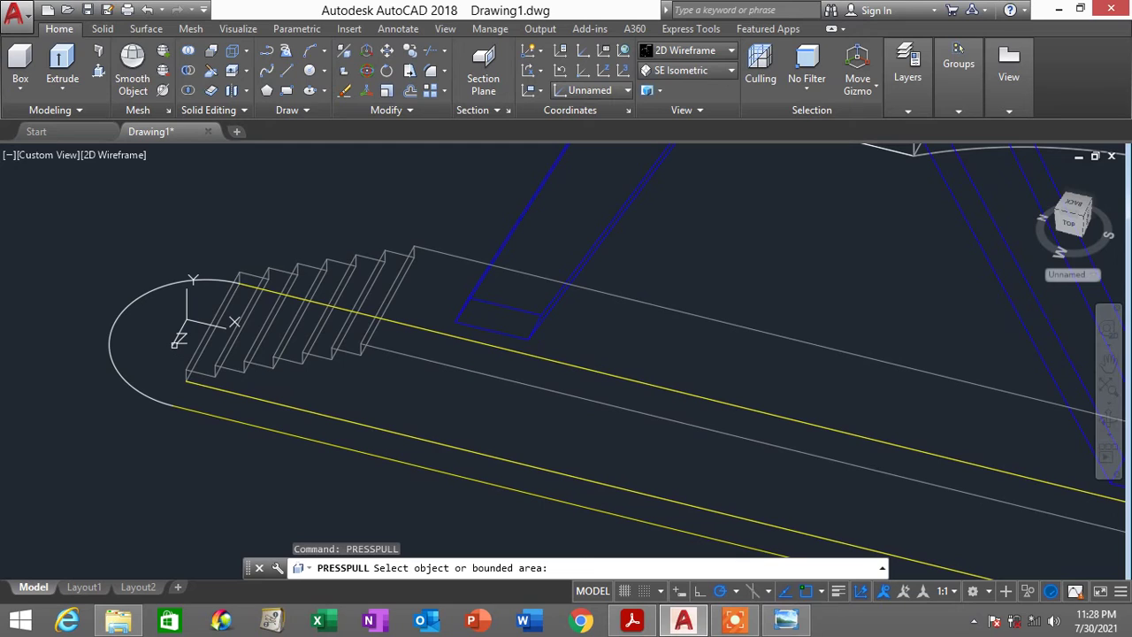
key(Escape)
key(Escape)
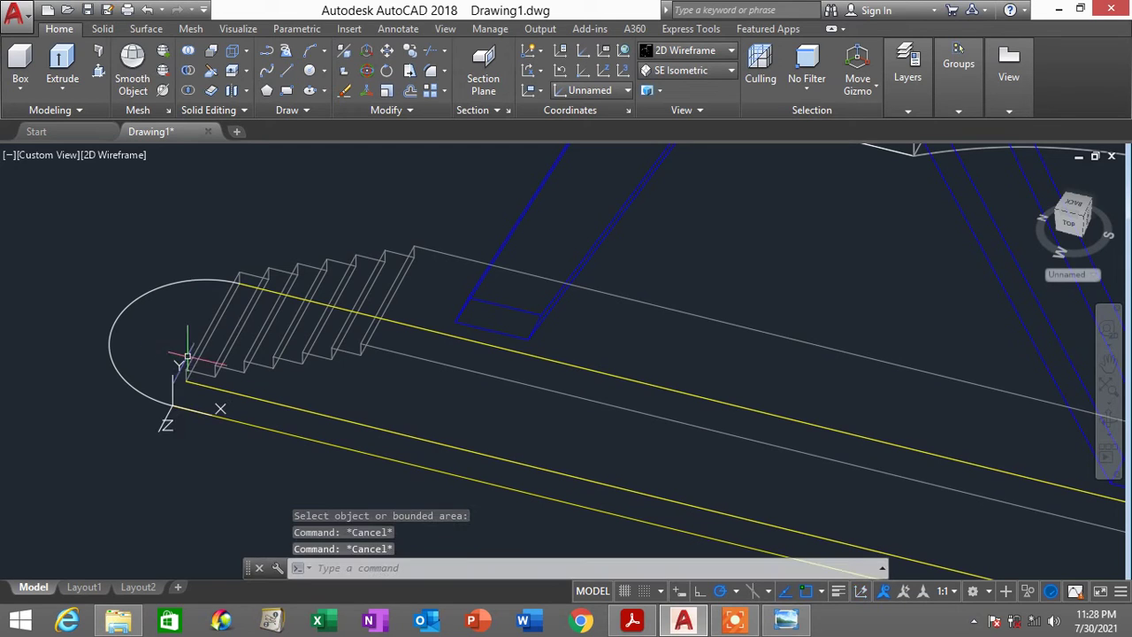
Redefine the UCS with its origin at the slab end corner, X along the slab edge
text(ucs)
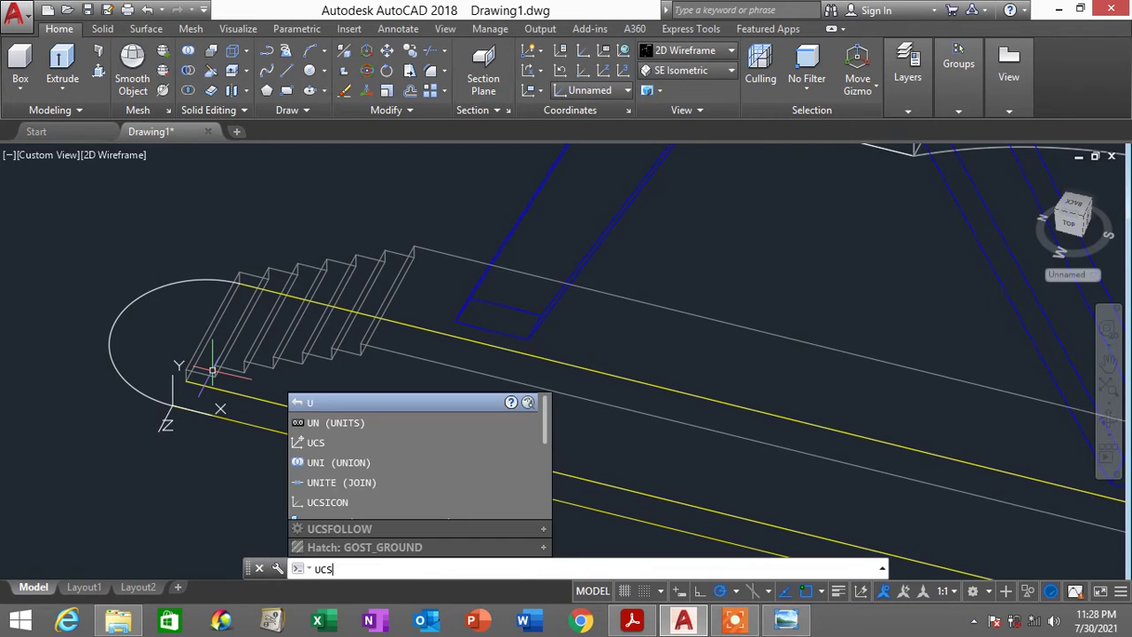
key(Return)
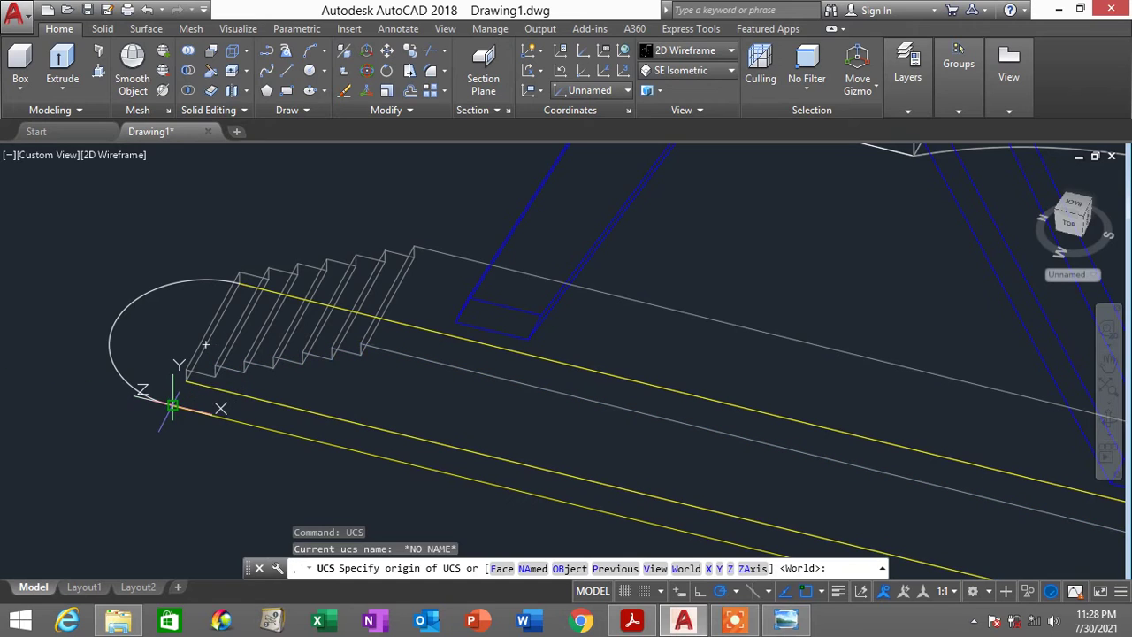
click(173, 405)
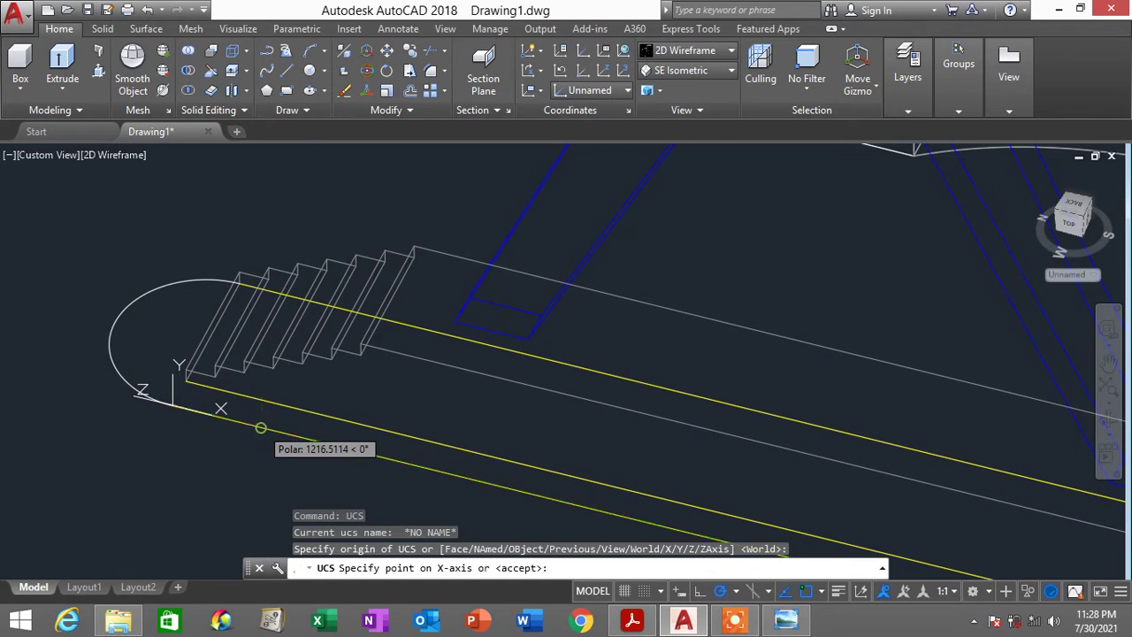
click(260, 428)
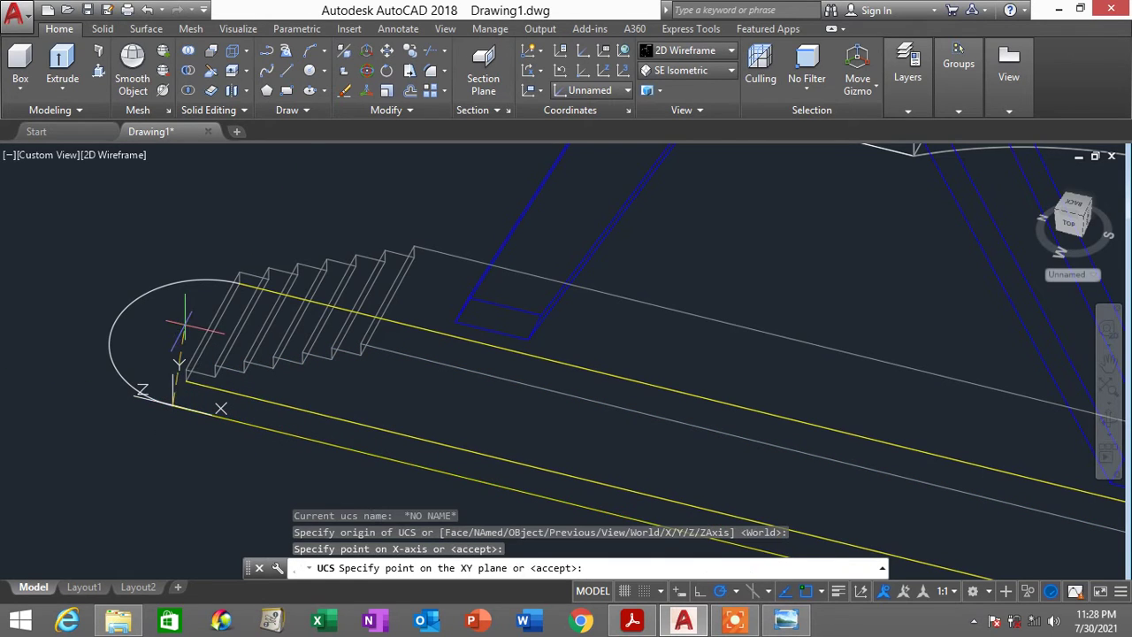
click(291, 183)
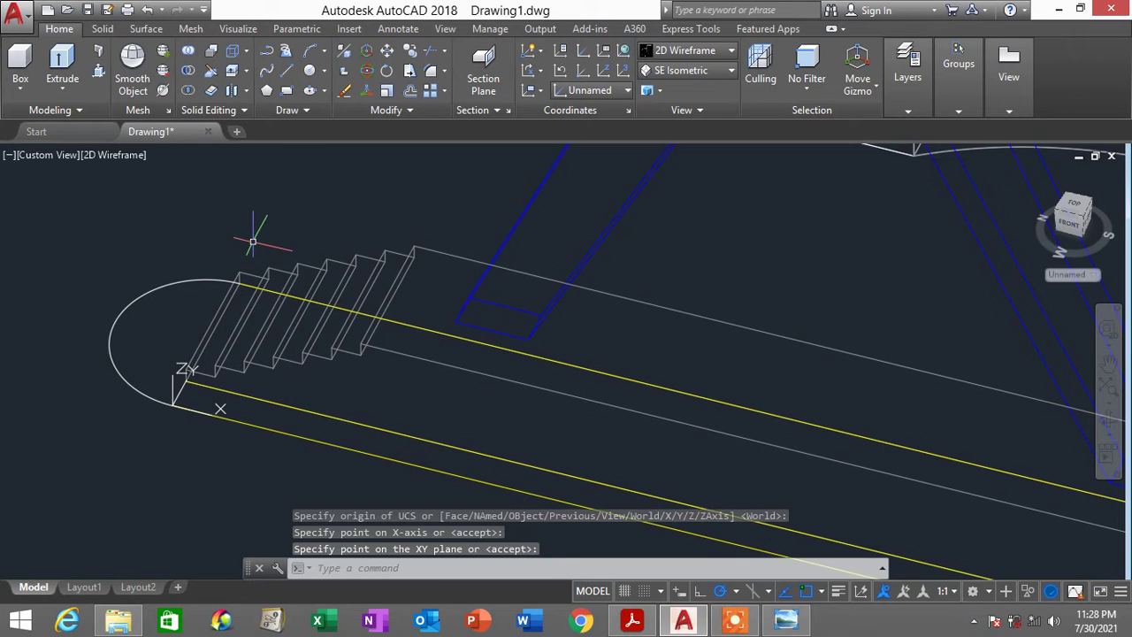
Start PRESSPULL and orbit and zoom out to see the whole rounded slab
text(press)
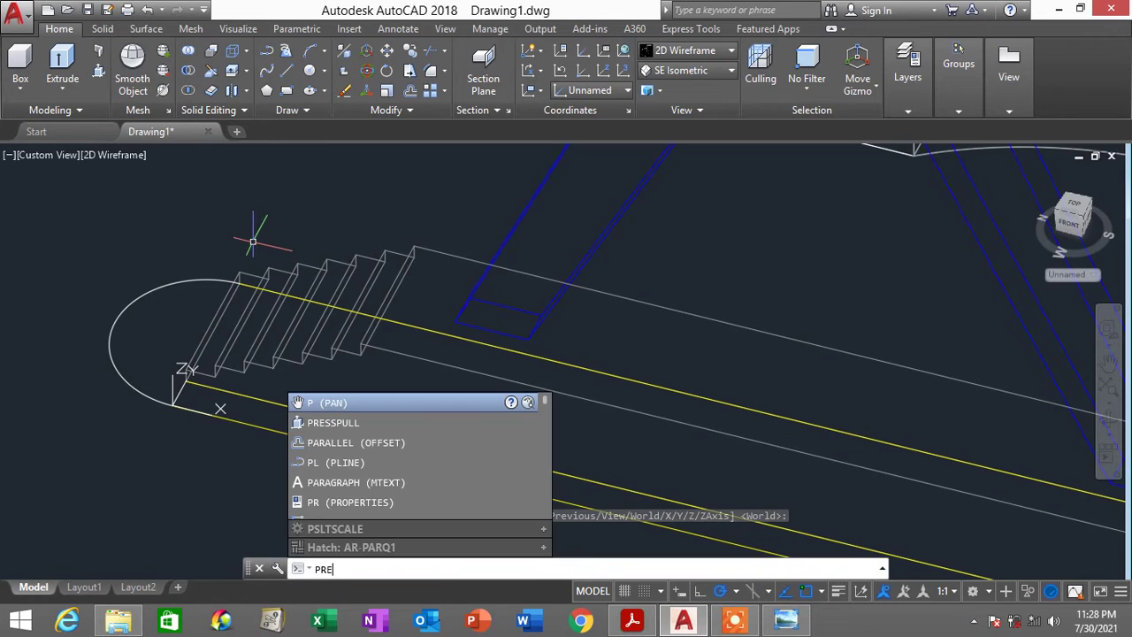
key(Return)
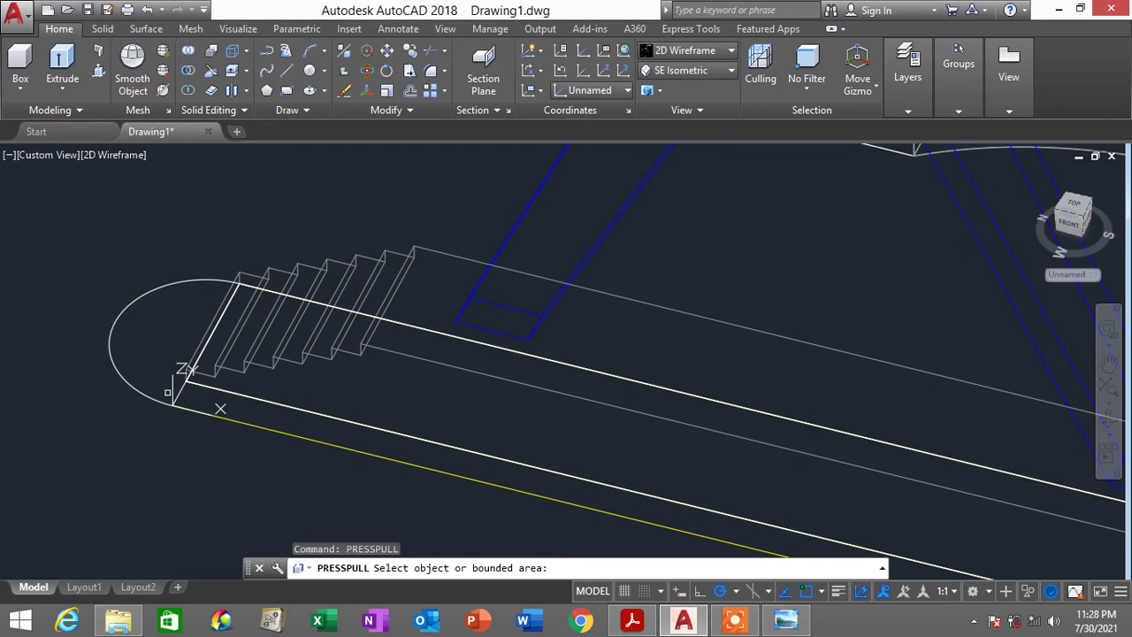
scroll(152, 362, down, 4)
scroll(581, 477, up, 3)
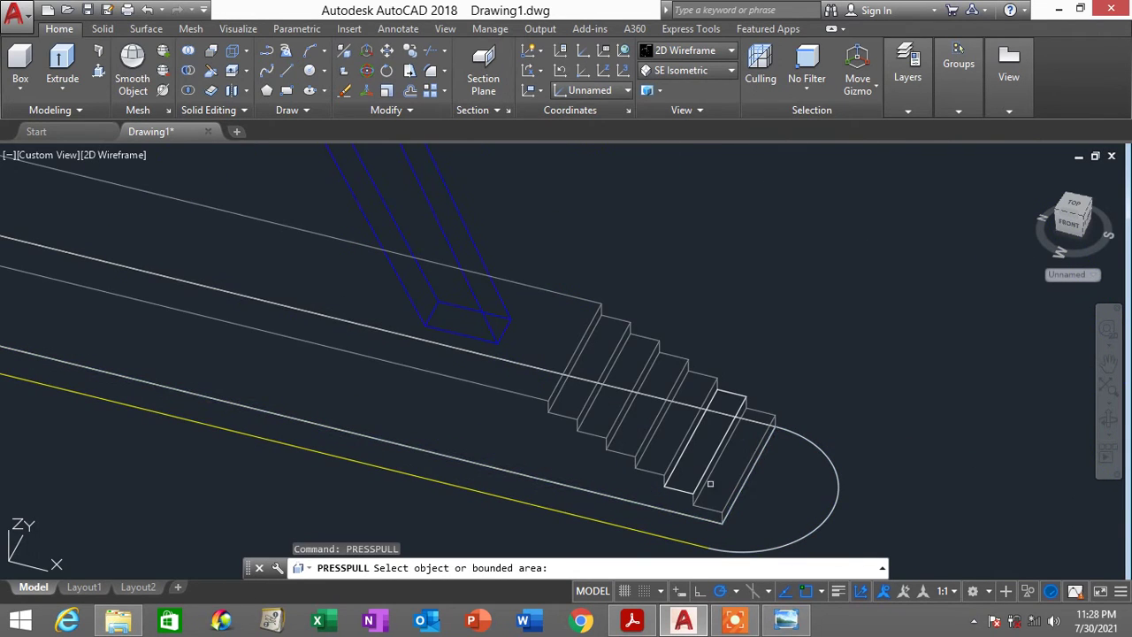
scroll(758, 530, down, 2)
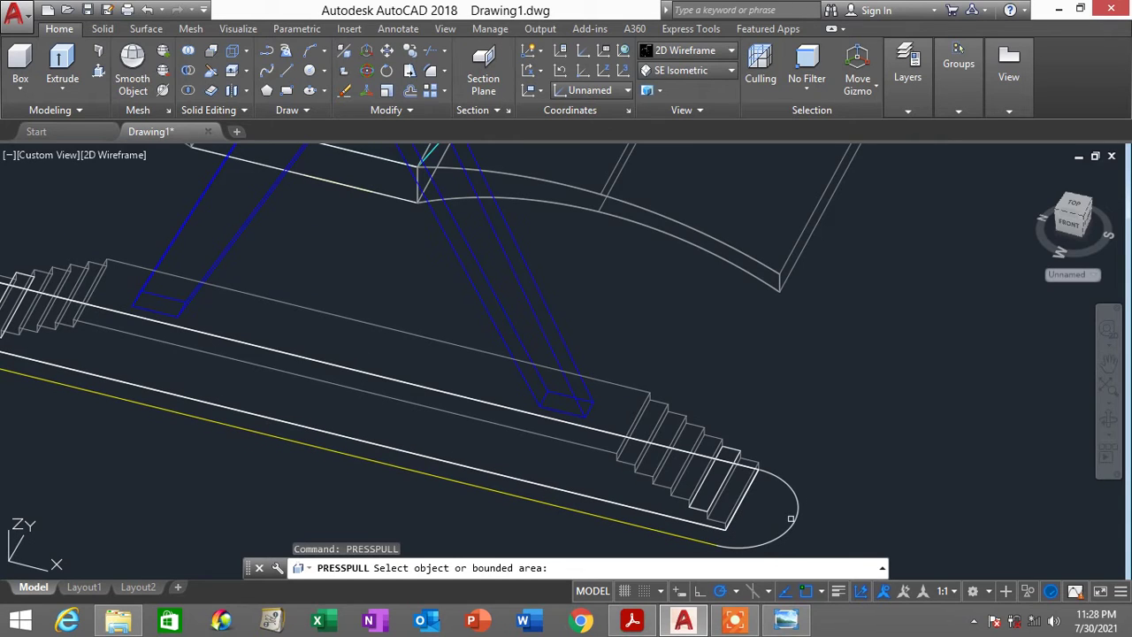
click(785, 509)
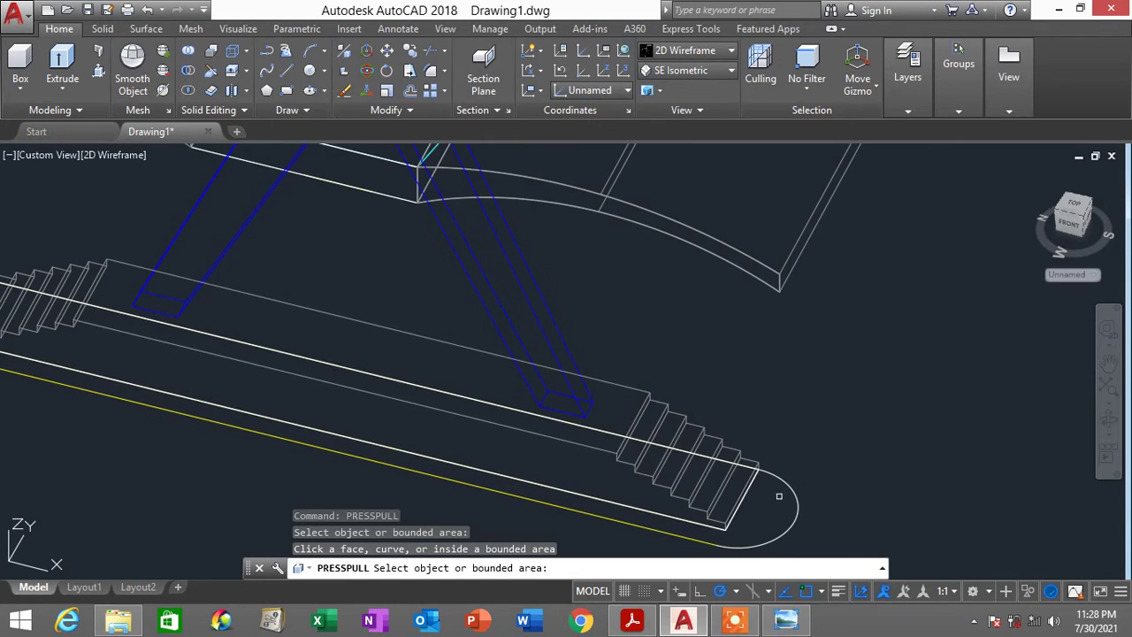
shift+middle_drag(750, 496, 619, 472)
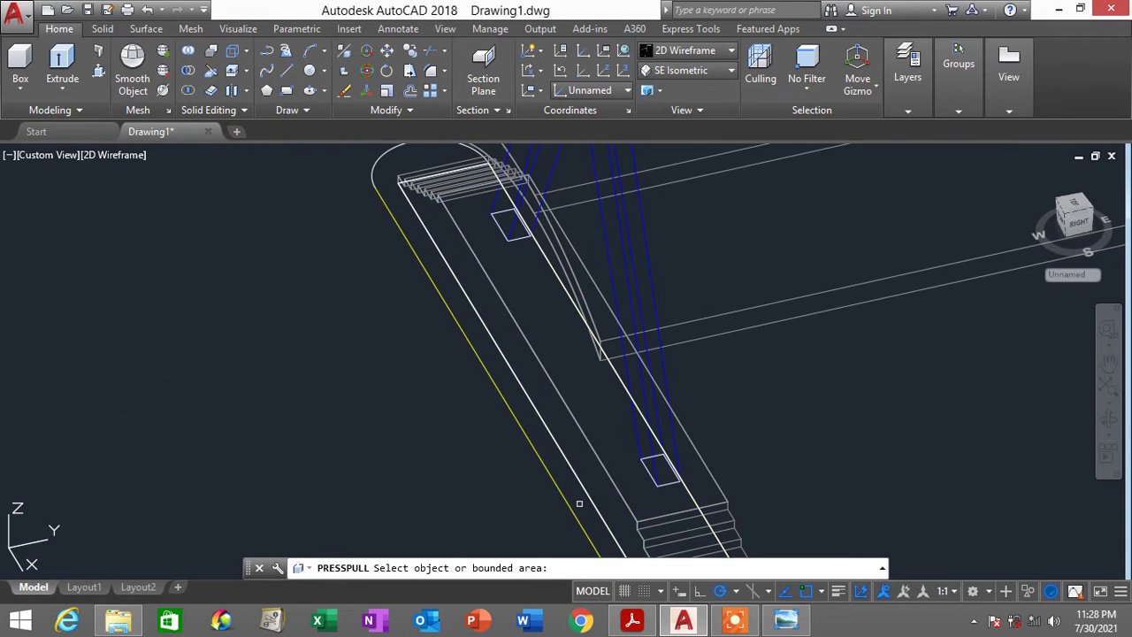
scroll(581, 500, down, 1)
middle_drag(581, 500, 473, 372)
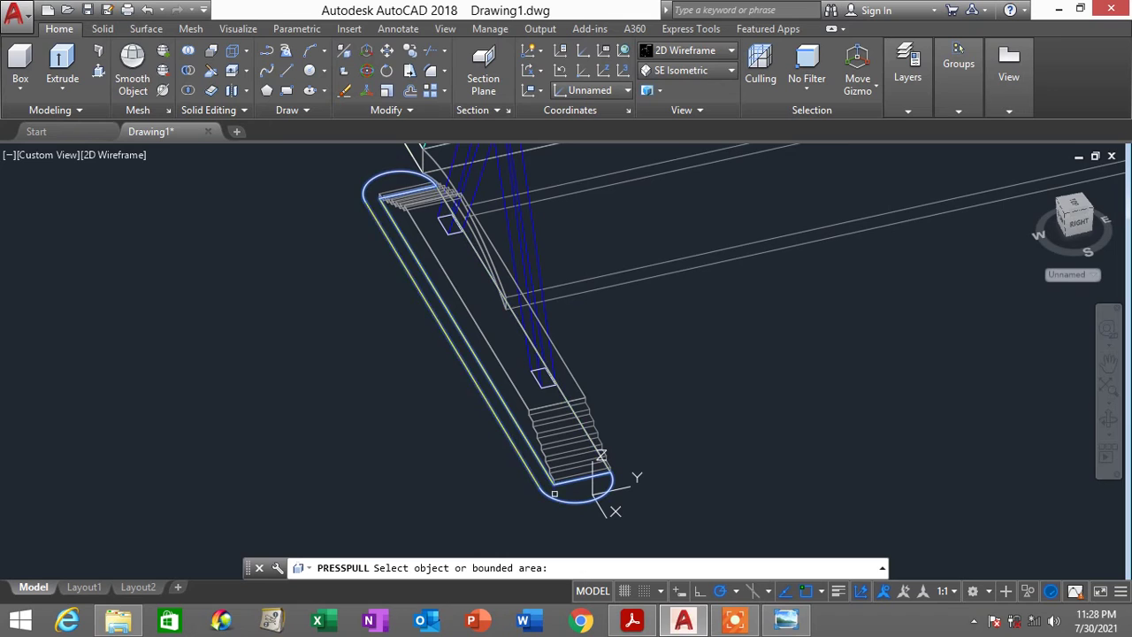
Press-pull the rounded slab outline -200 into a solid, then glance at the toll building PDF
click(563, 492)
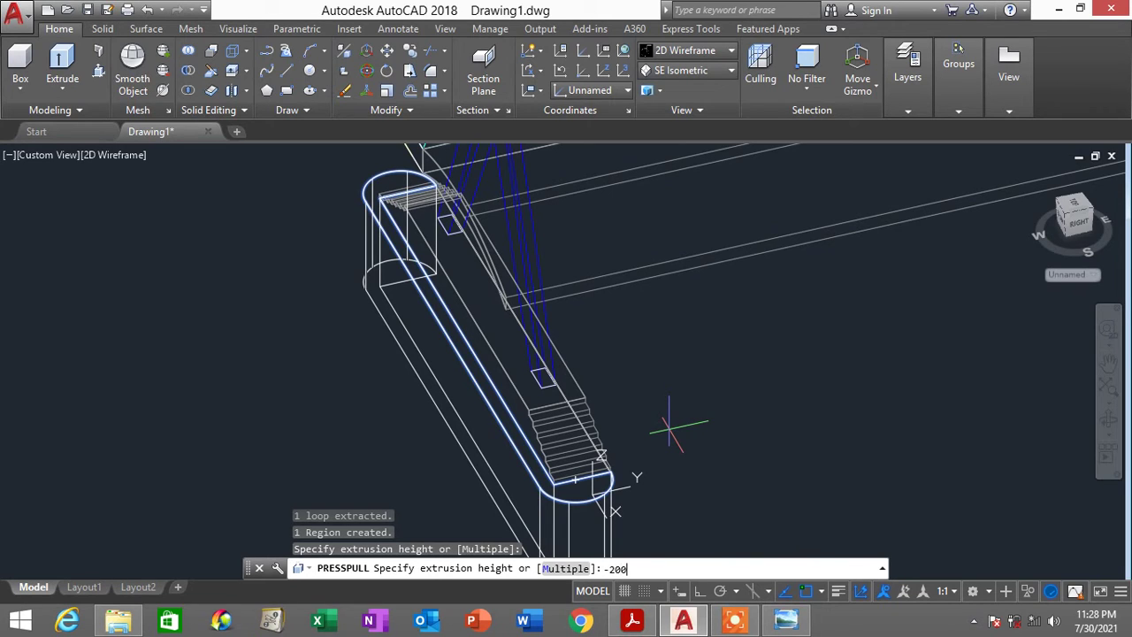
key(Return)
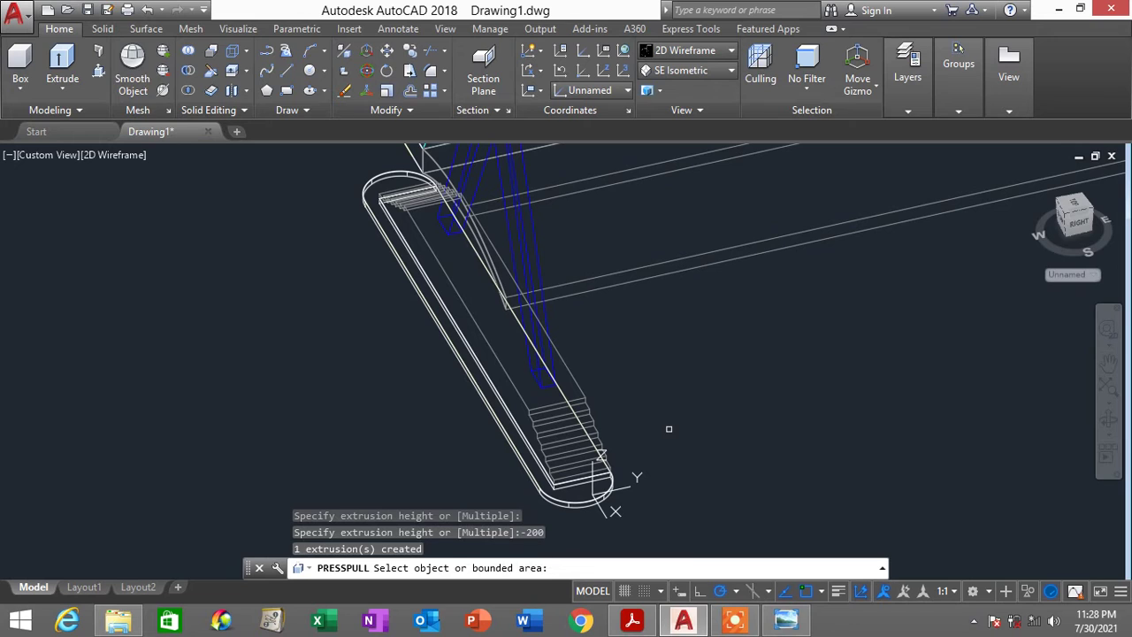
key(Escape)
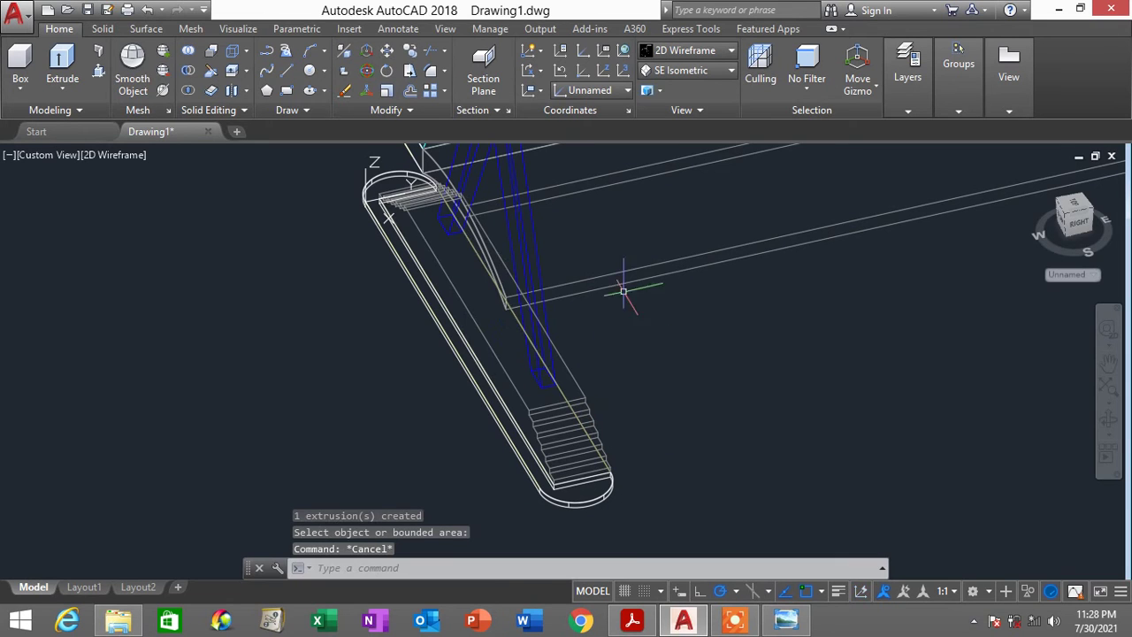
click(625, 622)
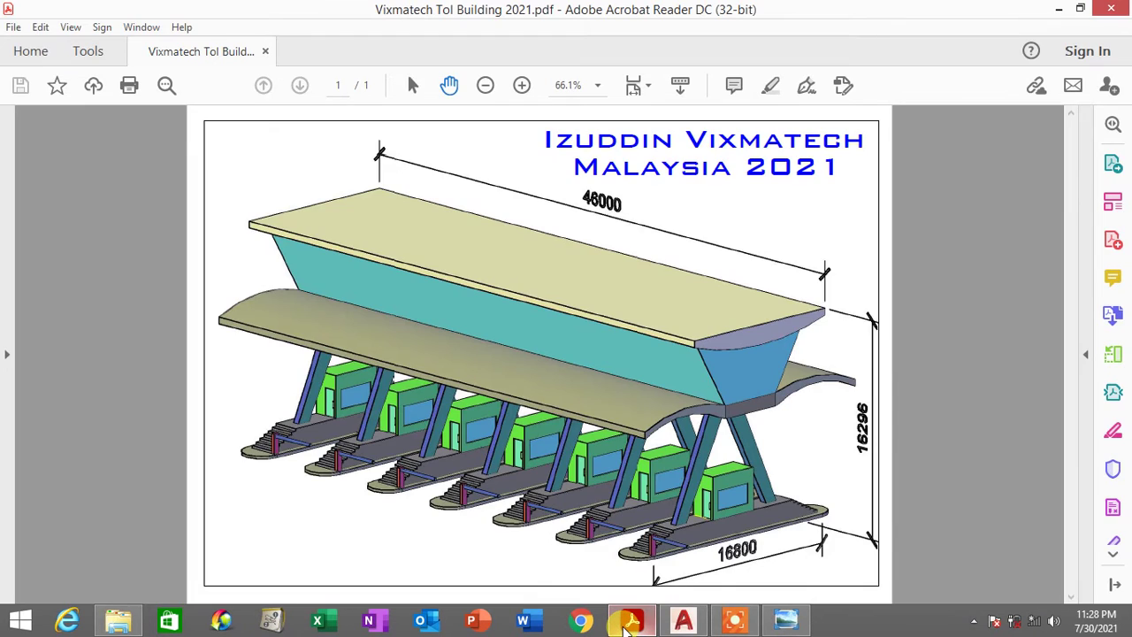
click(626, 621)
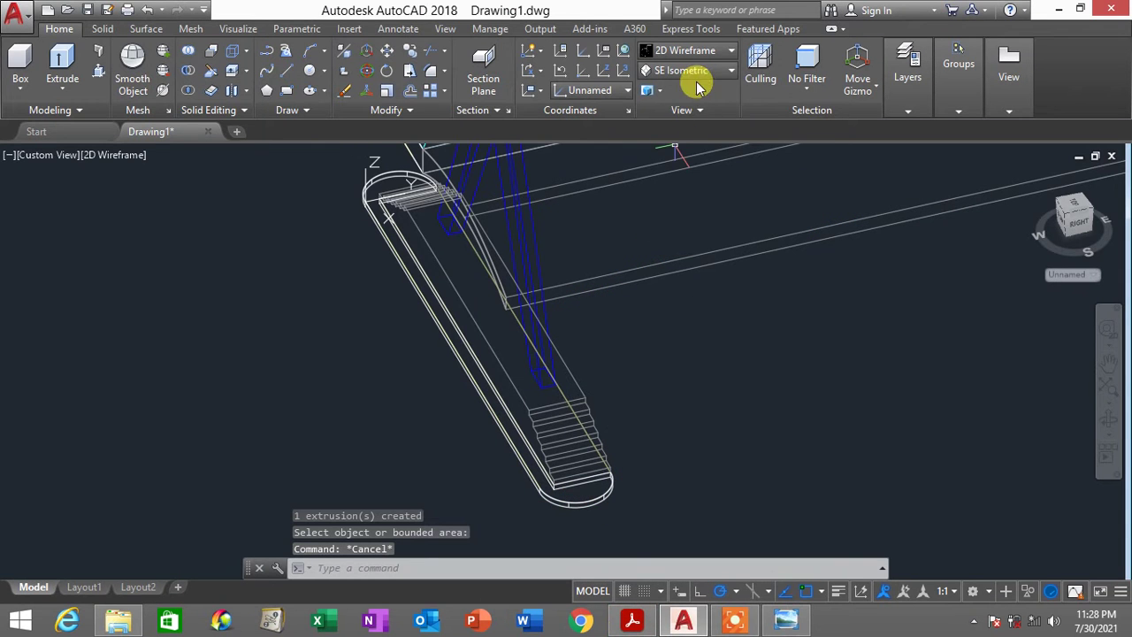
Switch to the Conceptual visual style and orbit and zoom around the base slab
click(694, 50)
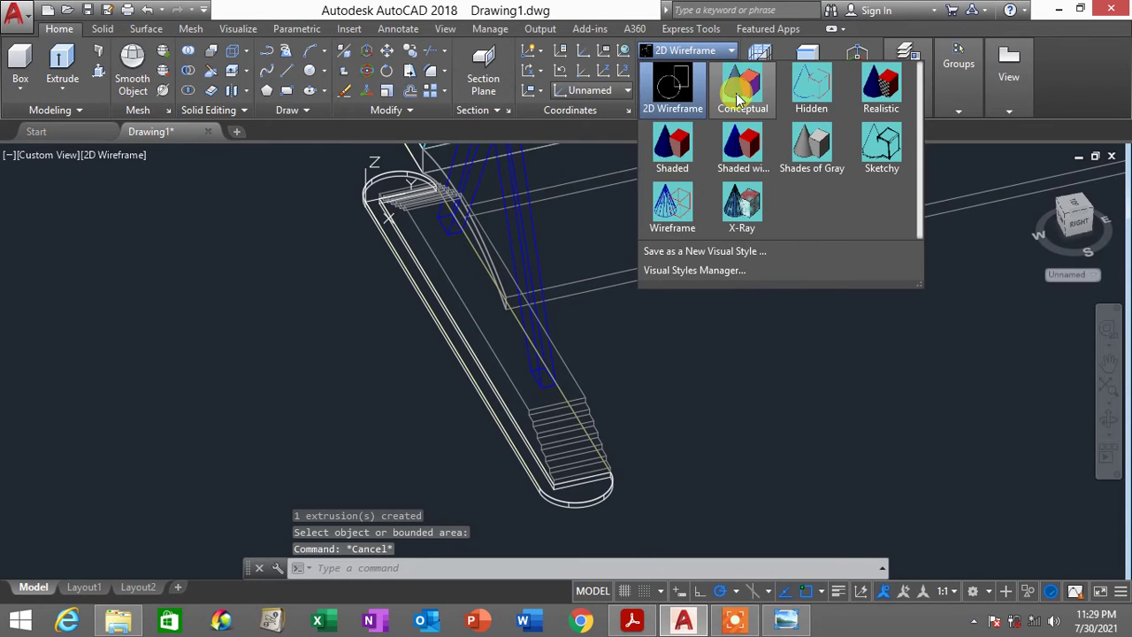
click(739, 92)
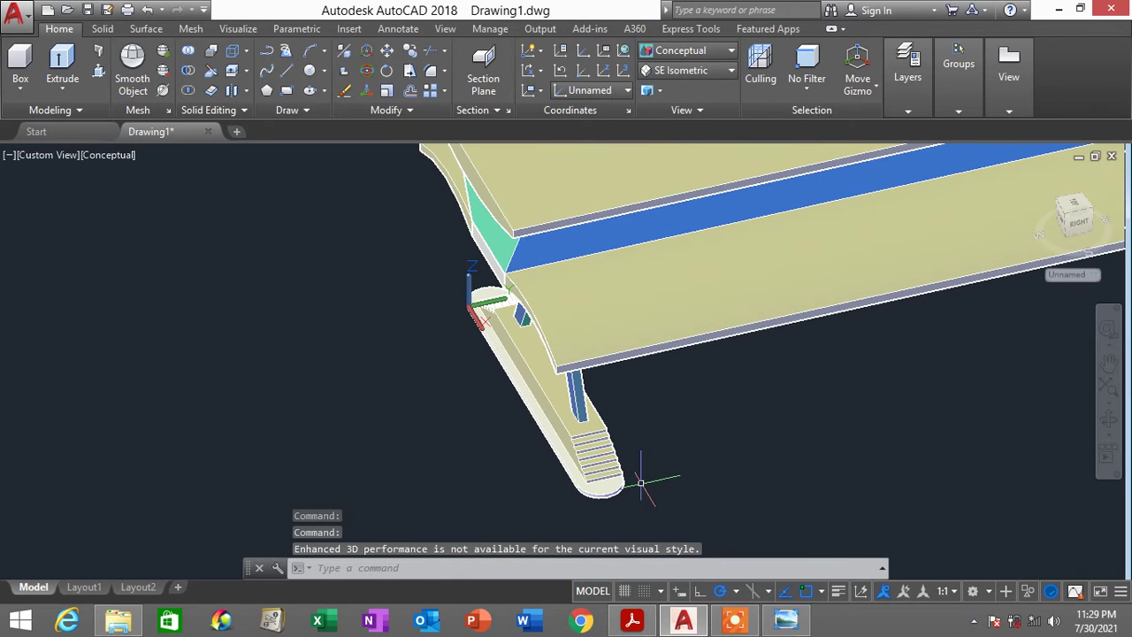
scroll(640, 482, up, 3)
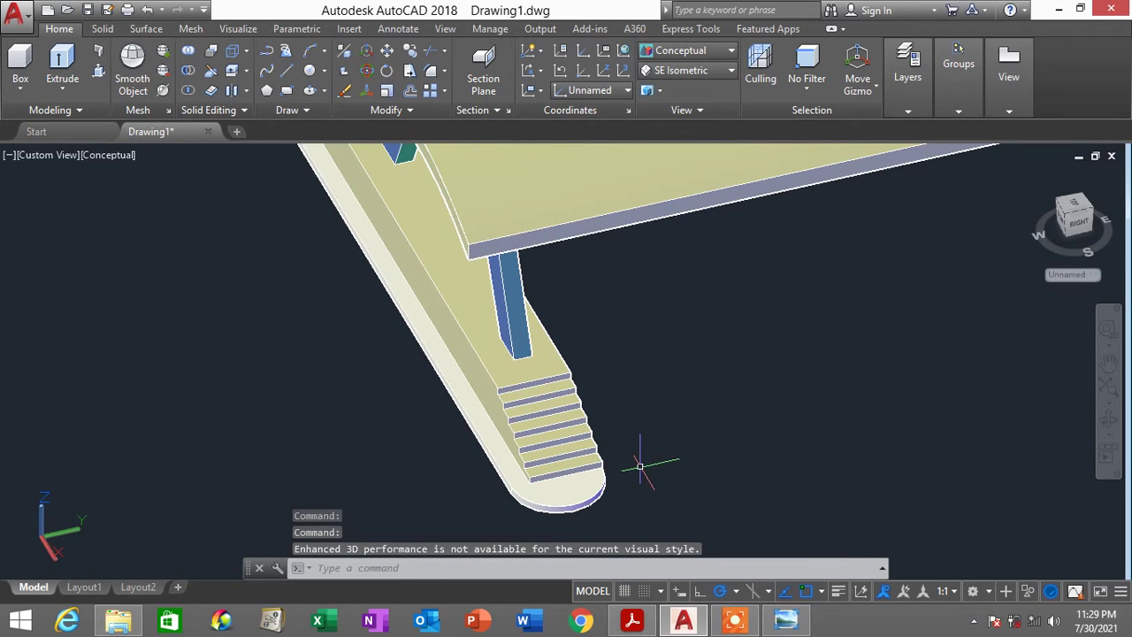
shift+middle_drag(537, 437, 309, 445)
scroll(317, 451, up, 5)
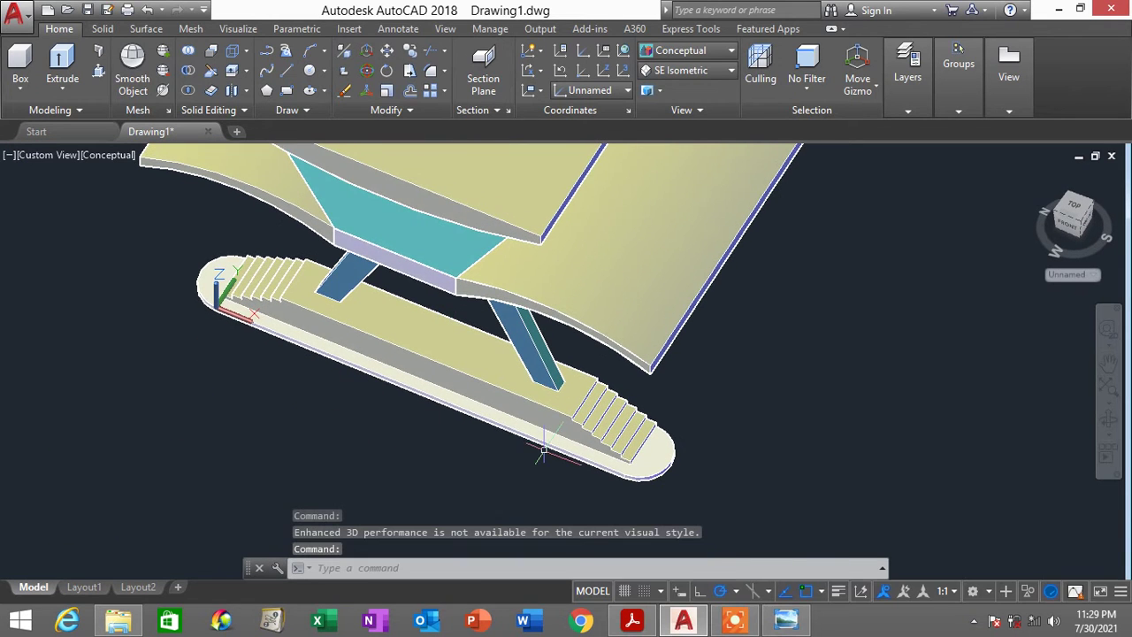
scroll(309, 445, up, 5)
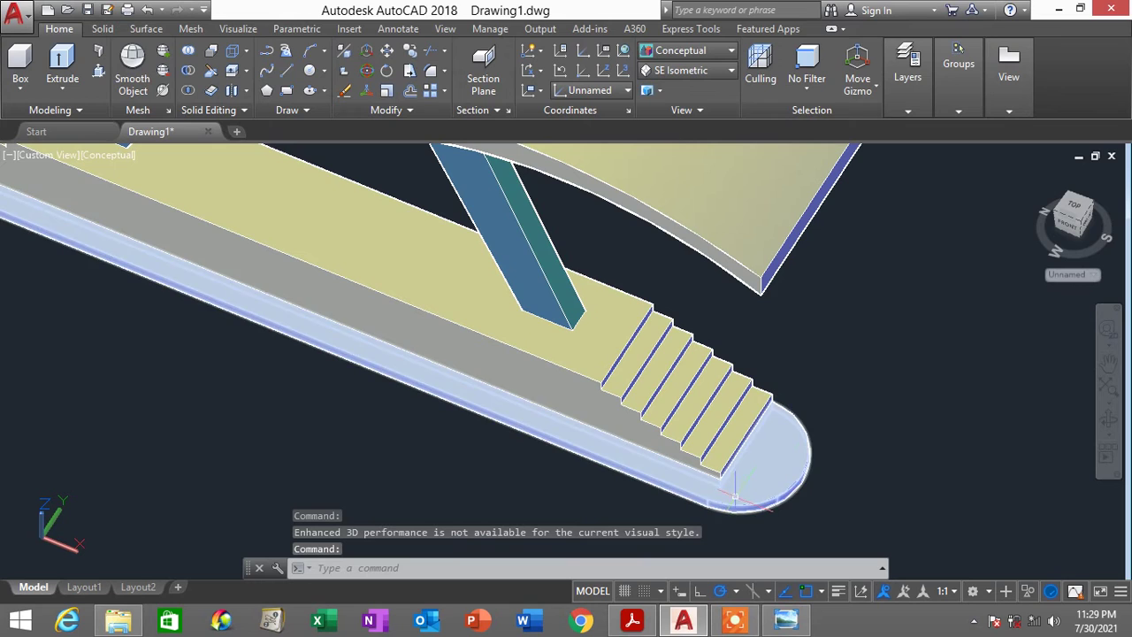
scroll(738, 491, down, 2)
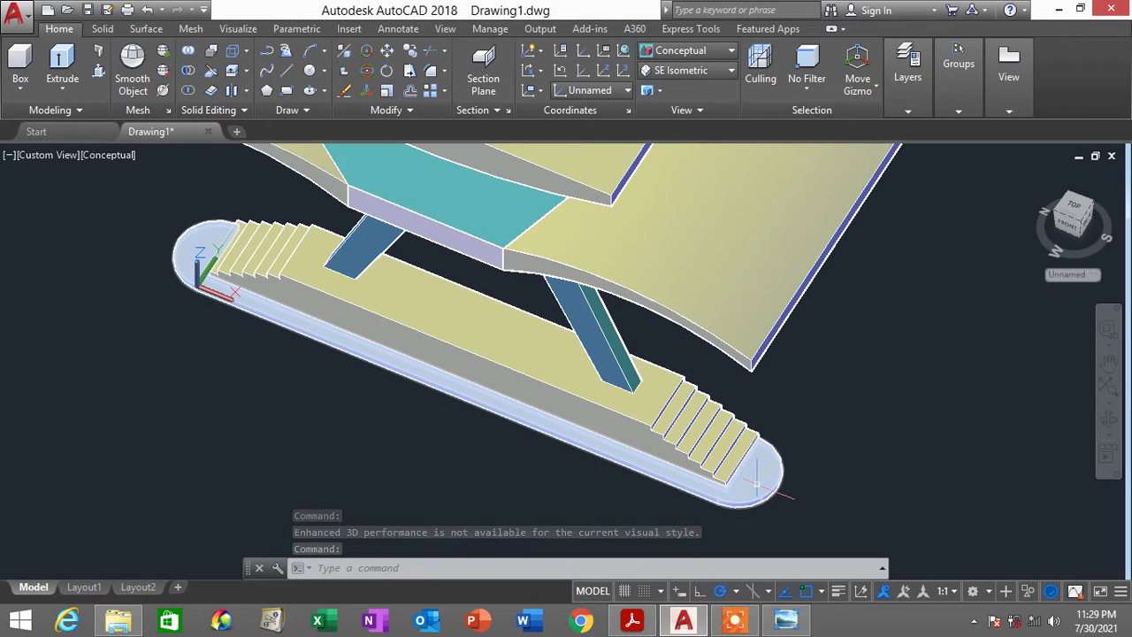
Delete the base slab solid and the arc at the stair end
click(762, 480)
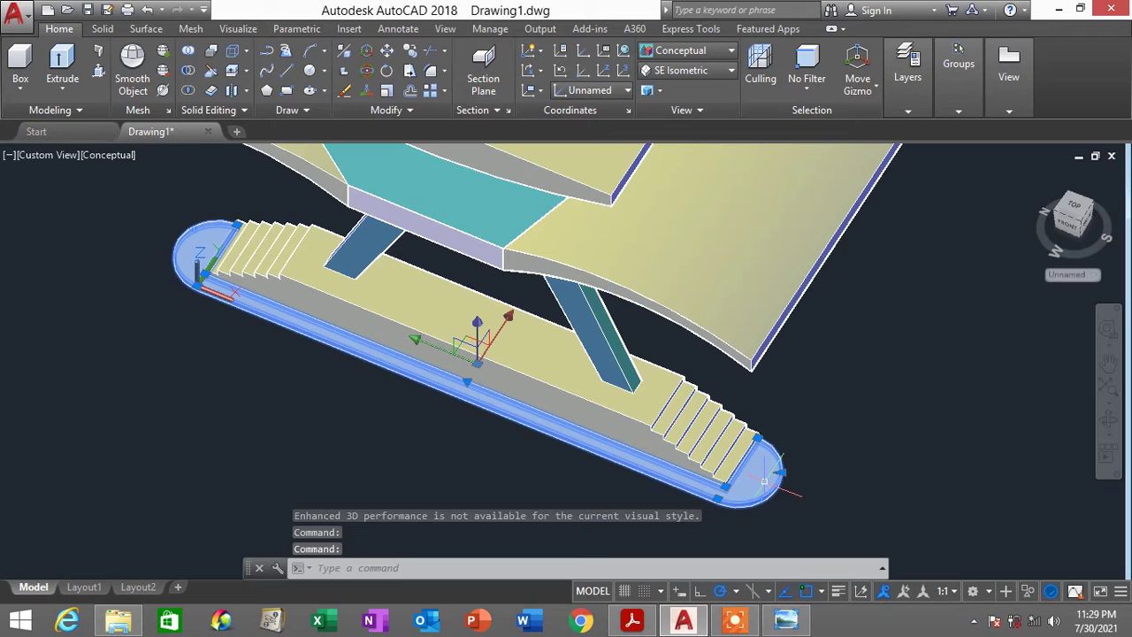
key(Delete)
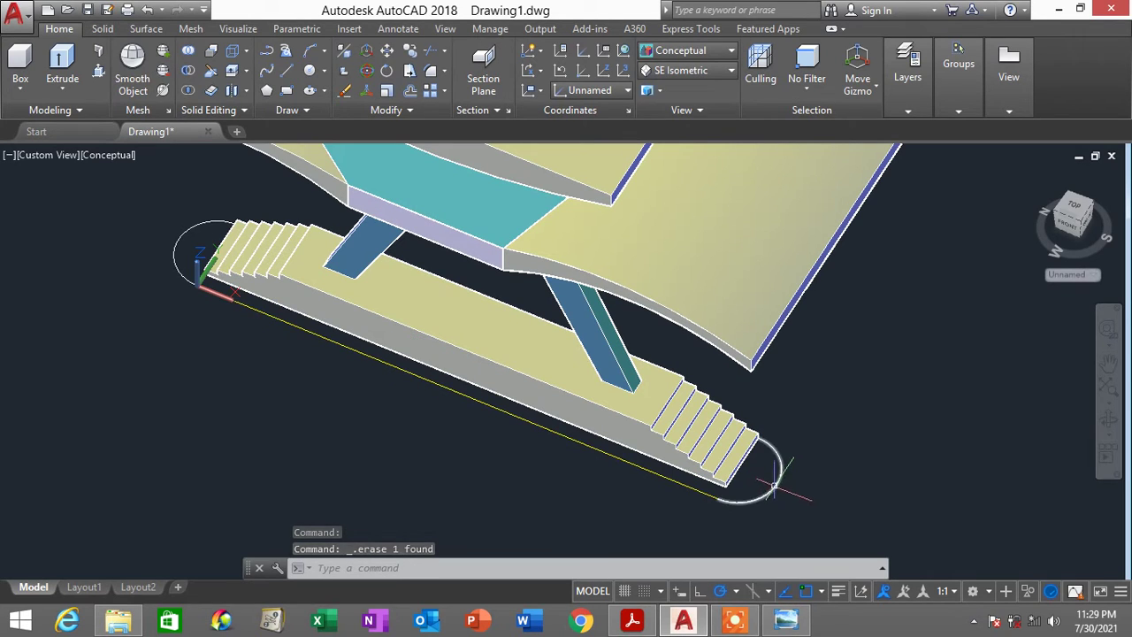
click(772, 493)
mouse_move(776, 489)
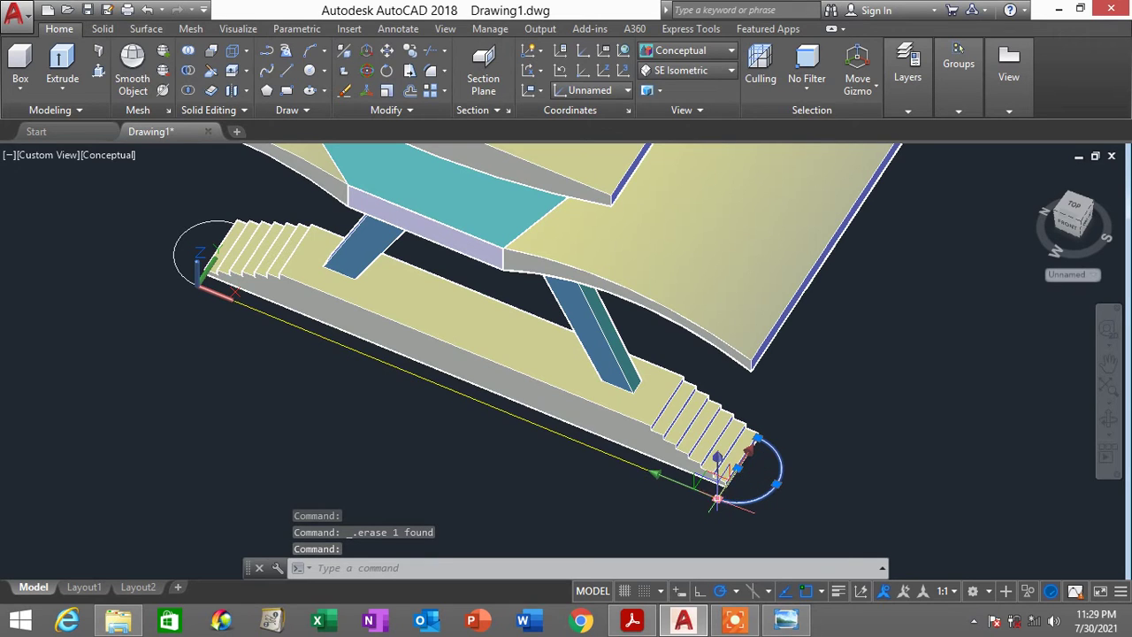
mouse_move(720, 501)
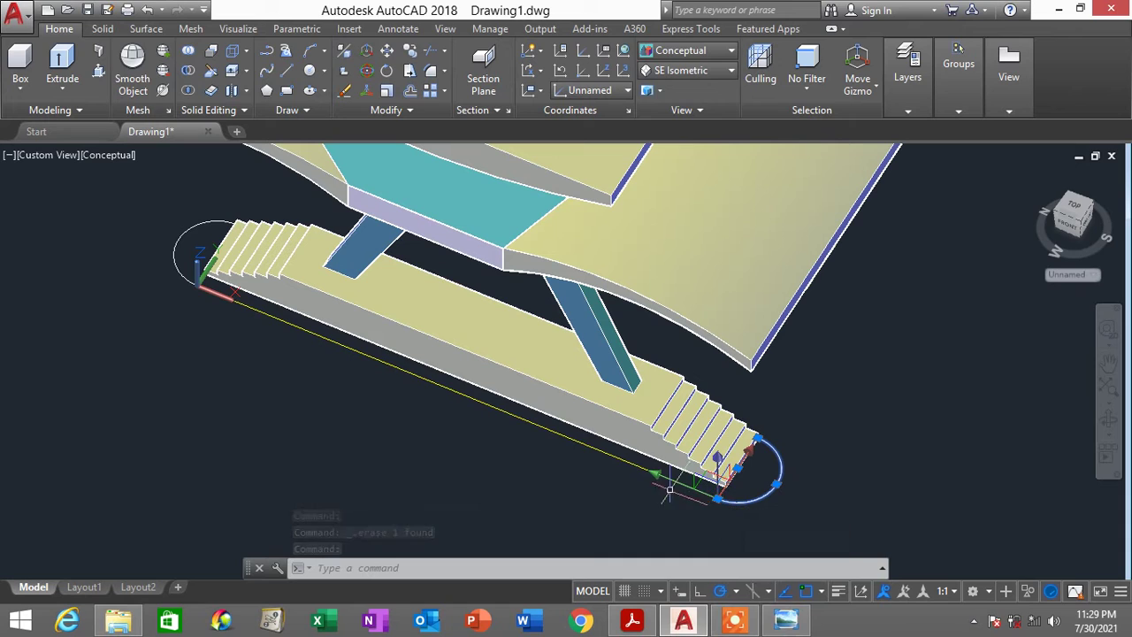
key(Delete)
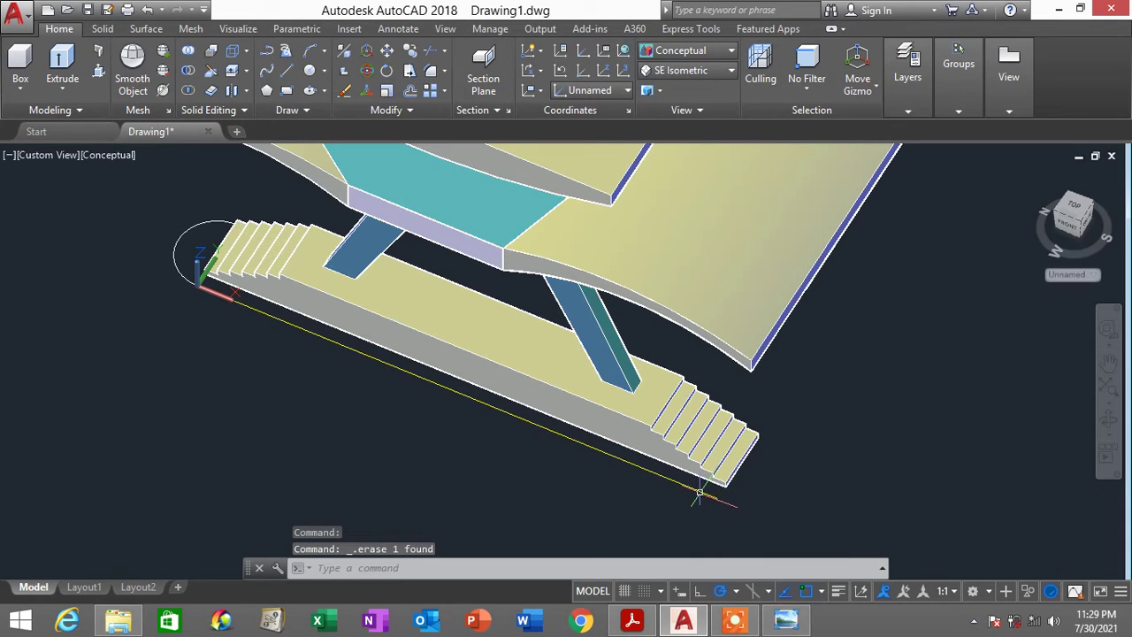
Erase the long bottom edge line and window-select the stair and beam solids
shift+middle_drag(699, 497, 623, 433)
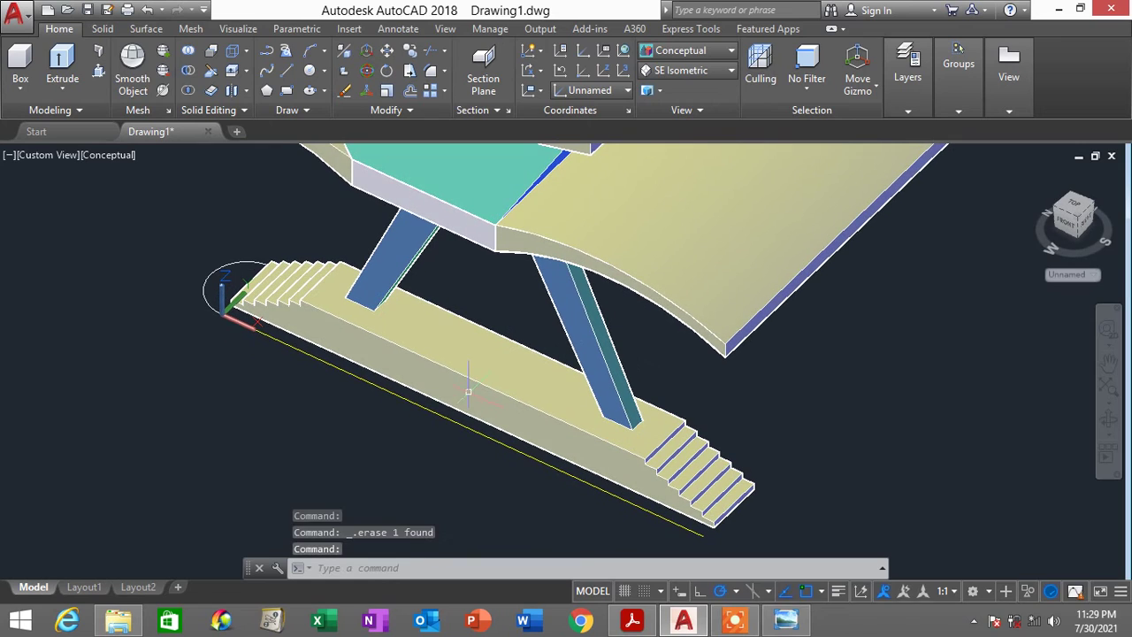
click(420, 405)
key(Delete)
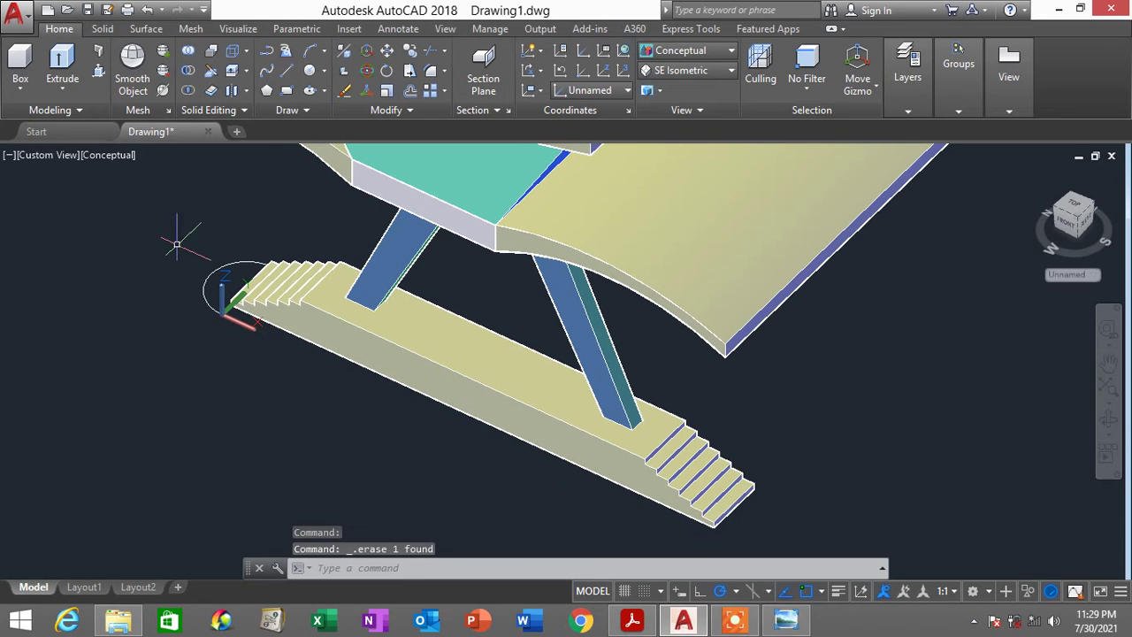
scroll(213, 264, up, 4)
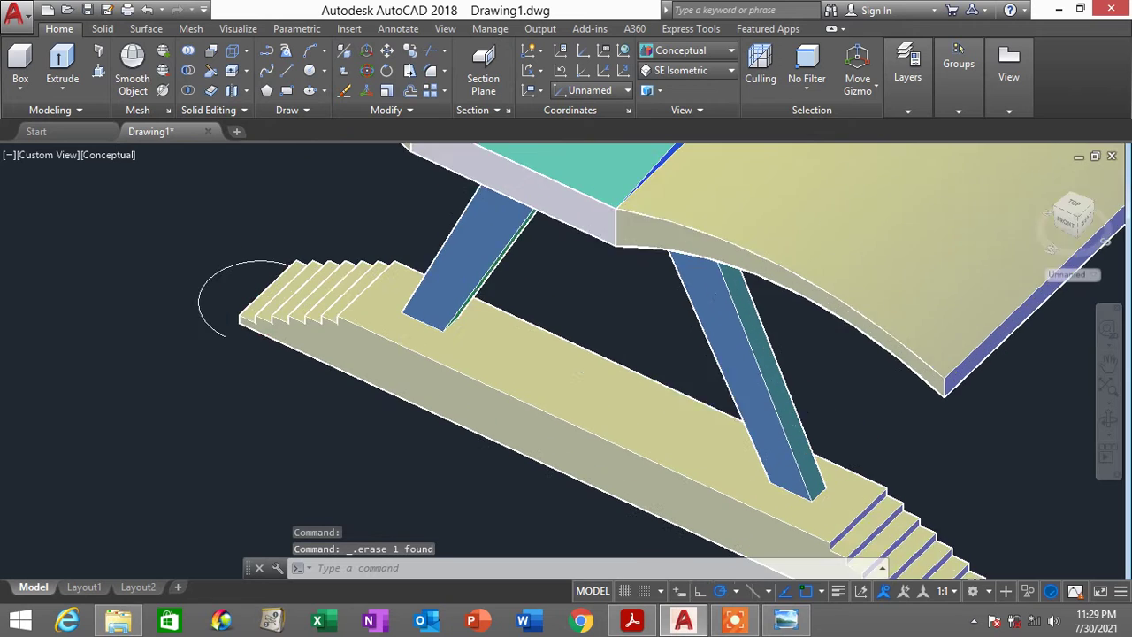
click(238, 288)
click(202, 233)
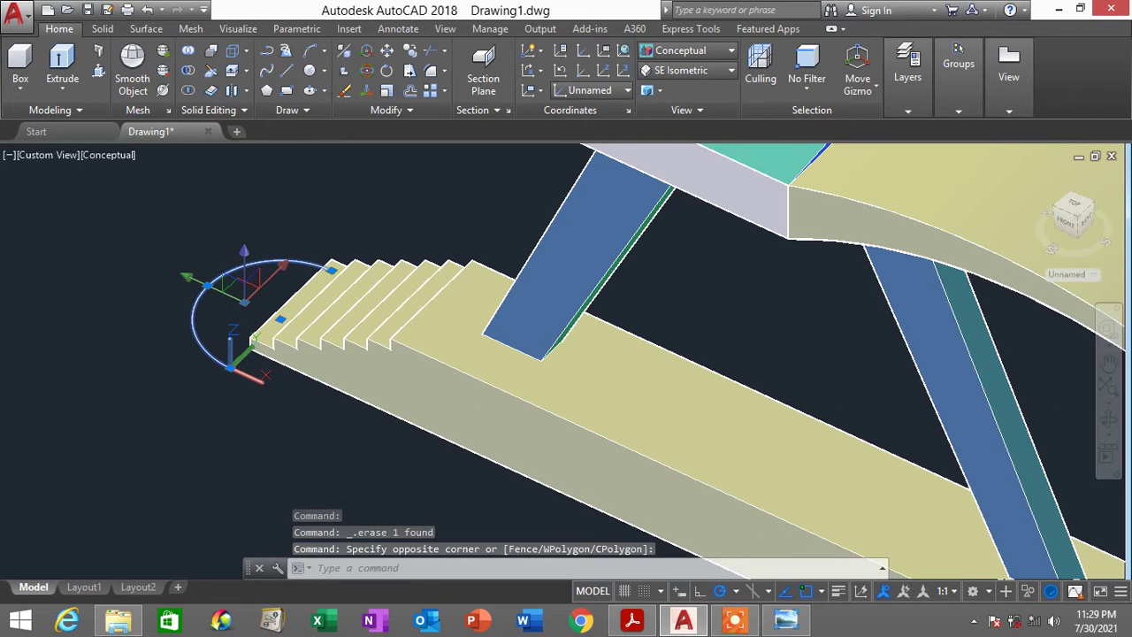
Switch to 2D Wireframe and orbit to a right-side view of the slab and guide lines
click(693, 55)
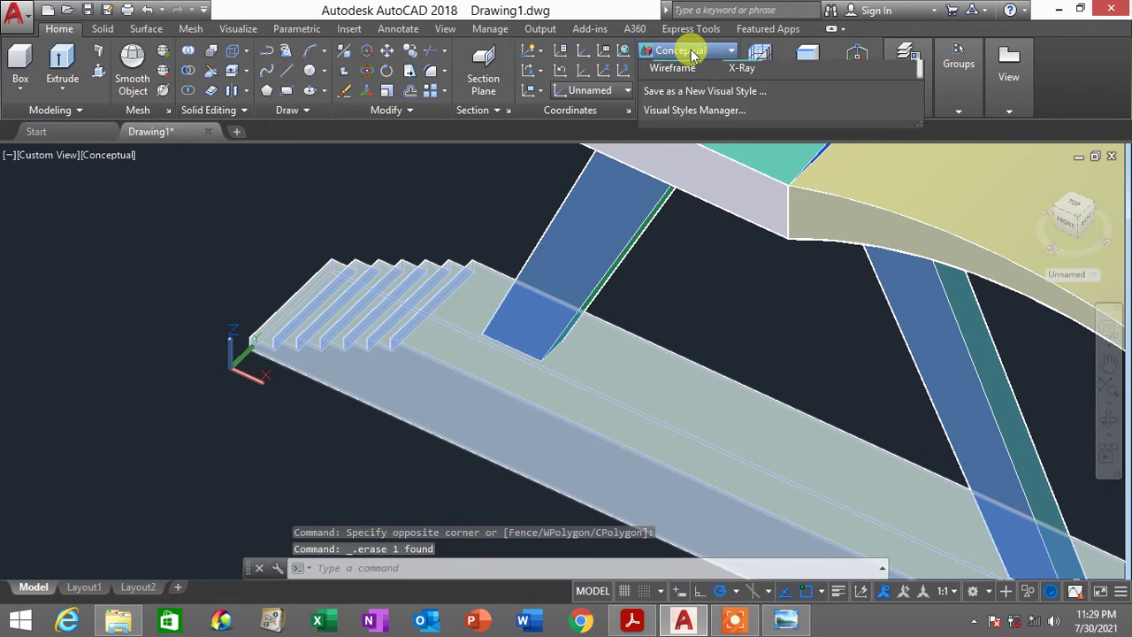
click(674, 84)
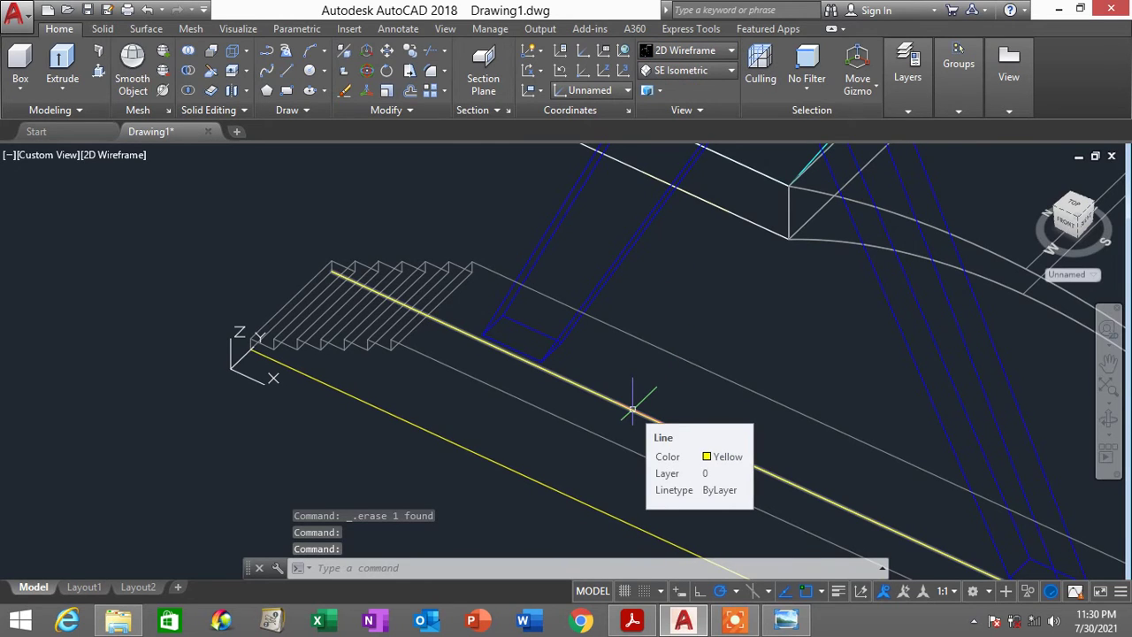
scroll(632, 409, down, 3)
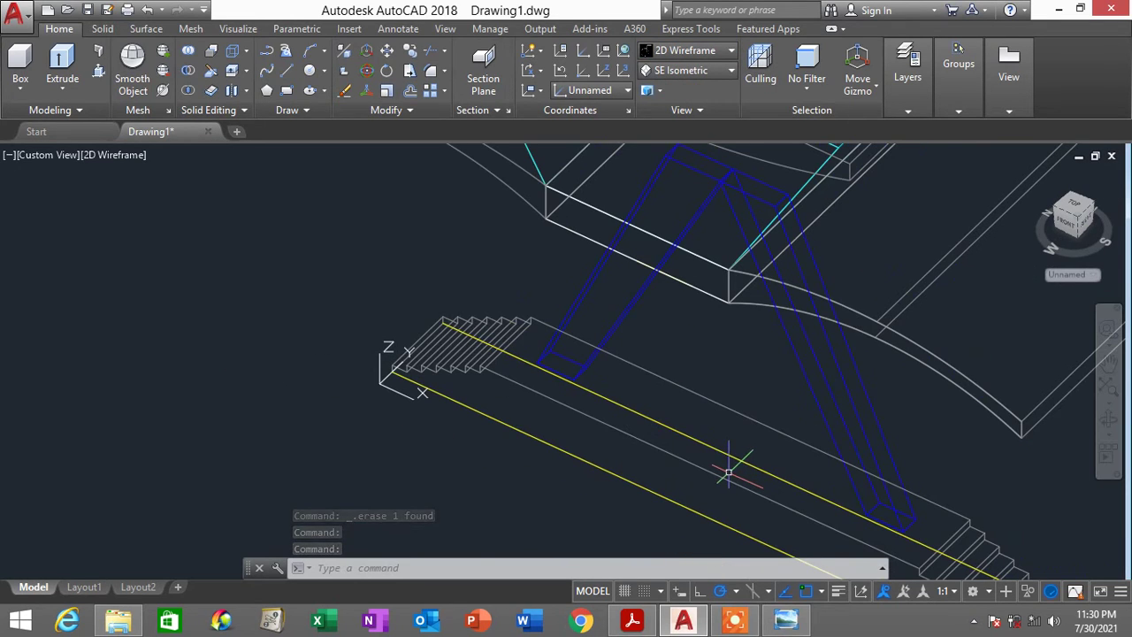
shift+middle_drag(728, 473, 566, 321)
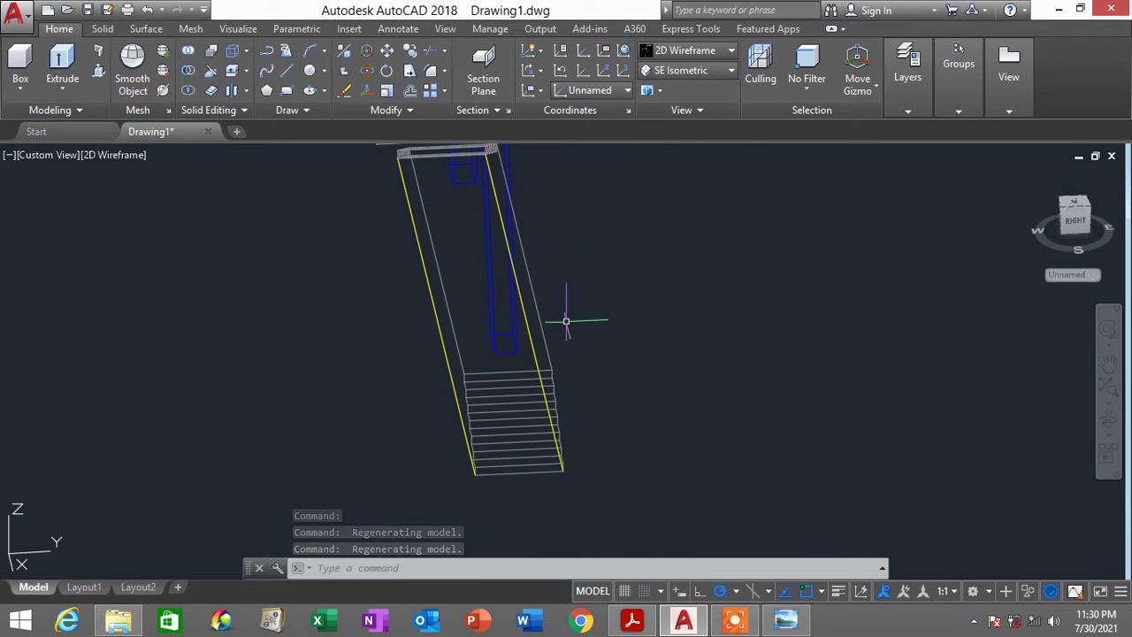
scroll(566, 321, up, 3)
scroll(566, 328, down, 3)
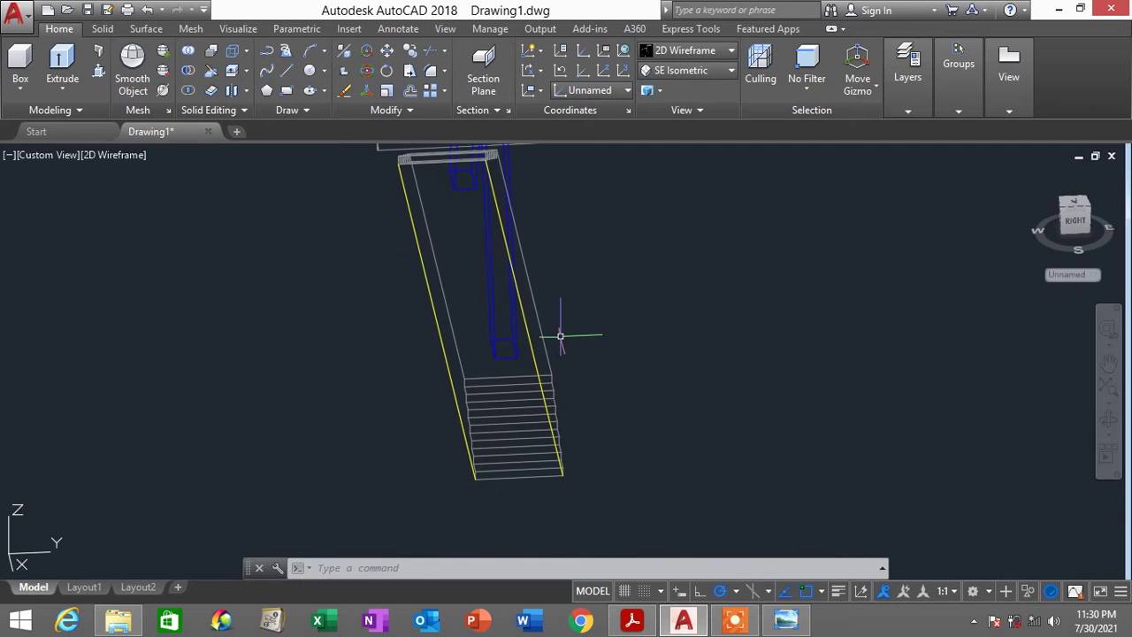
Move the UCS origin to the stair's bottom corner, then start OFFSET with 'o'
text(u)
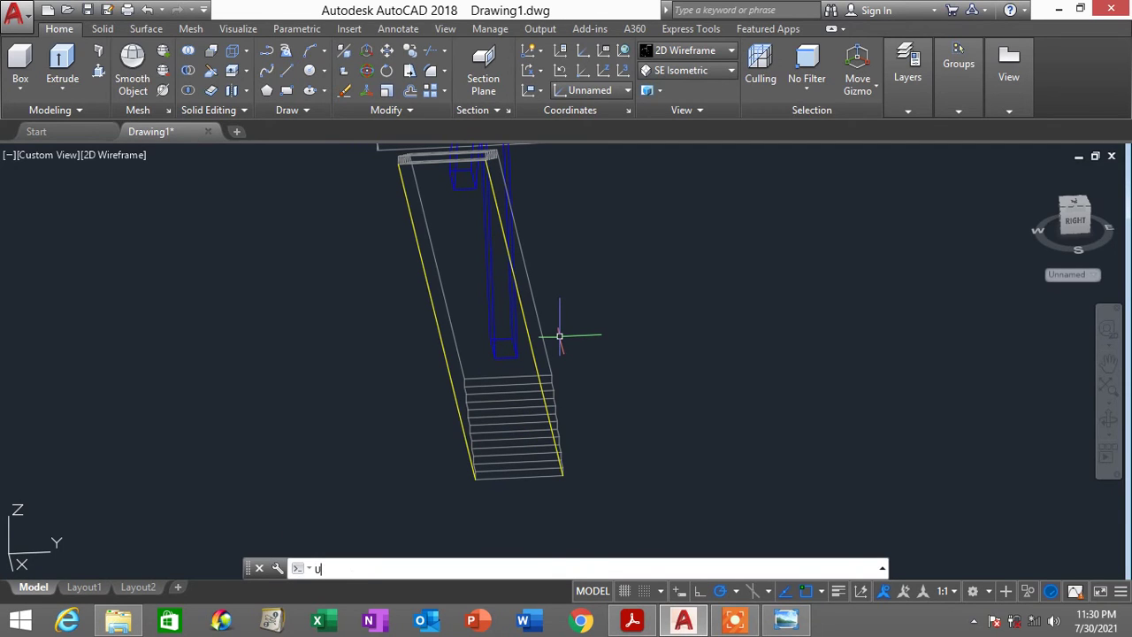
text(cs)
key(Return)
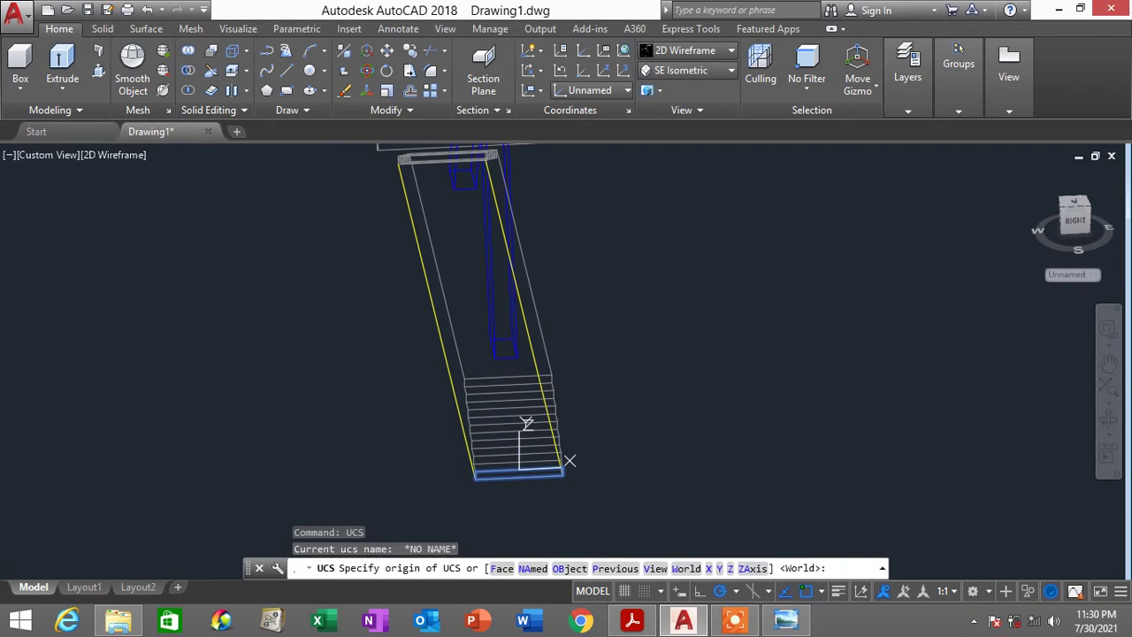
scroll(519, 469, up, 4)
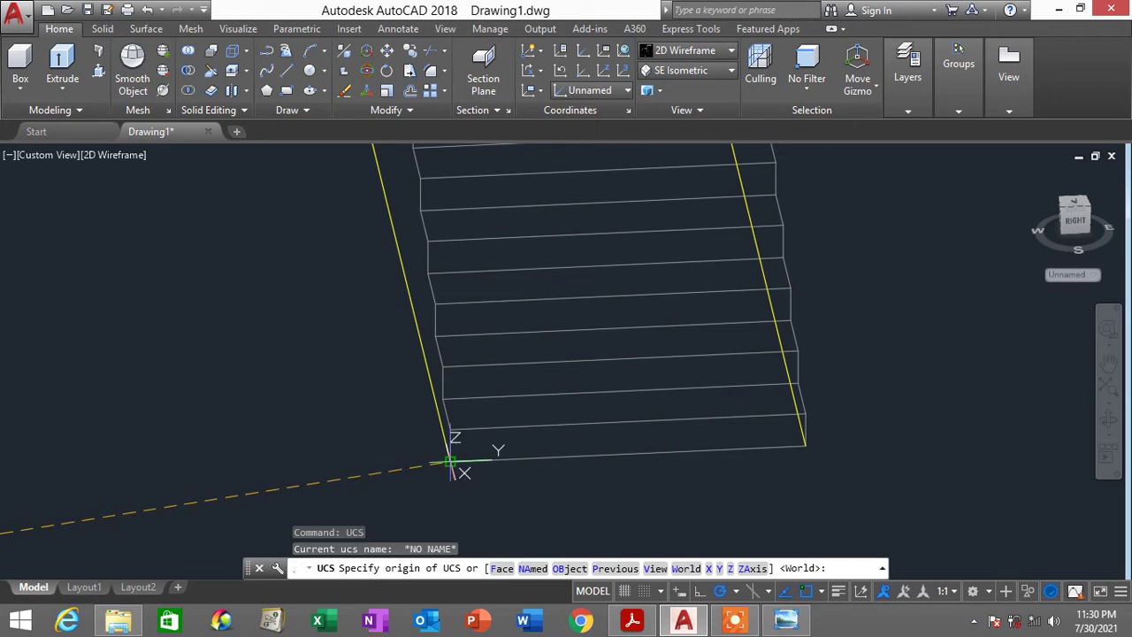
click(450, 461)
click(854, 445)
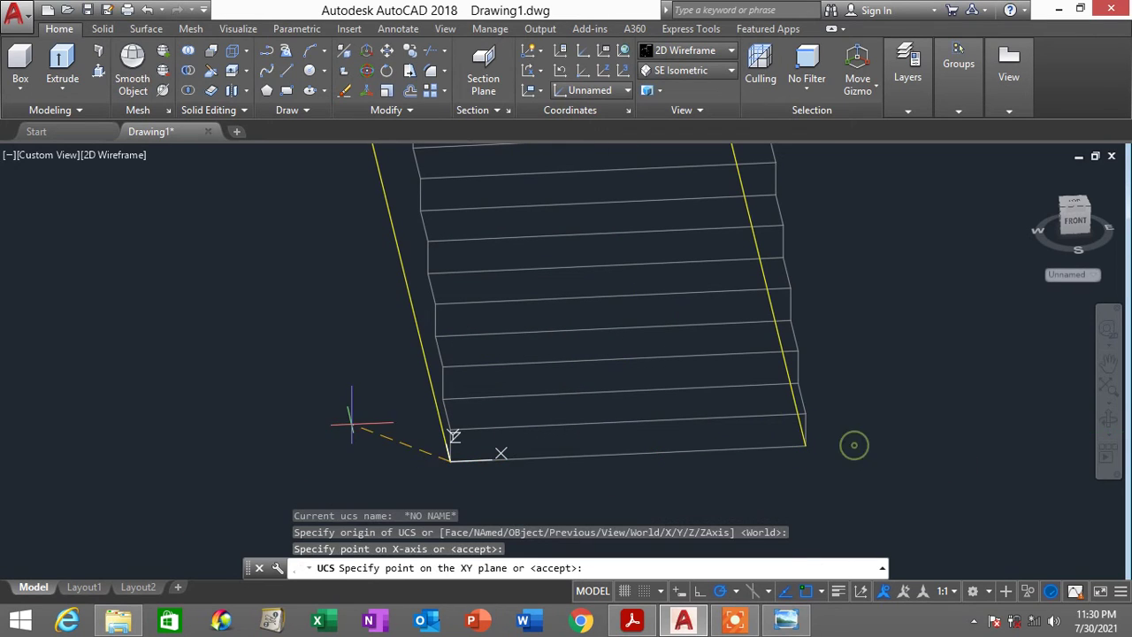
click(412, 310)
scroll(410, 309, down, 3)
middle_drag(478, 315, 518, 501)
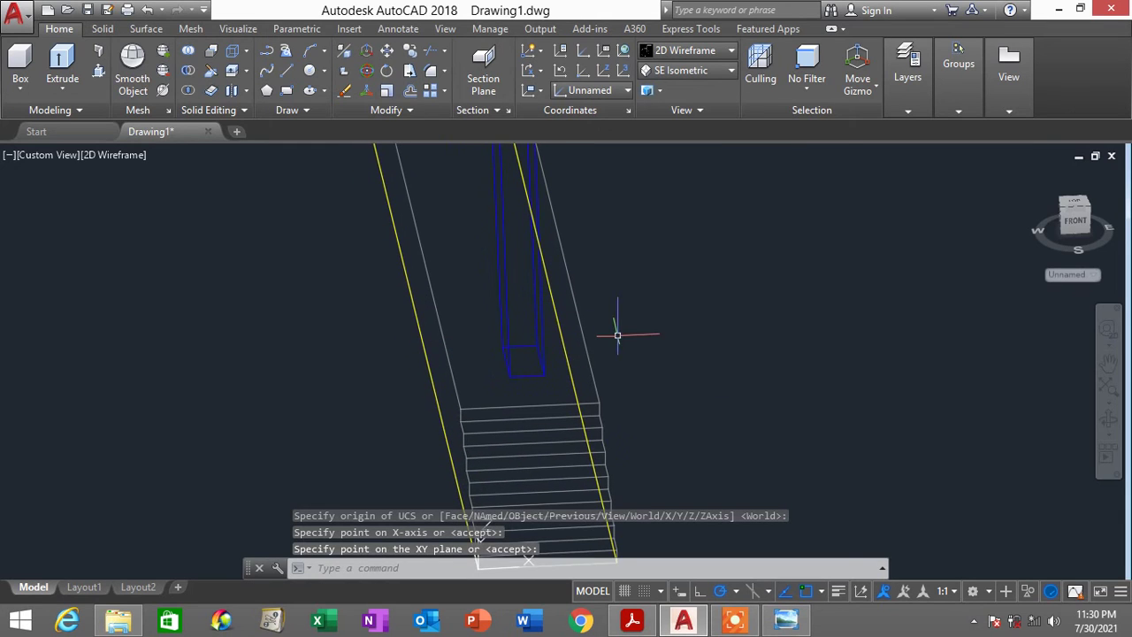
scroll(618, 334, down, 2)
text(o)
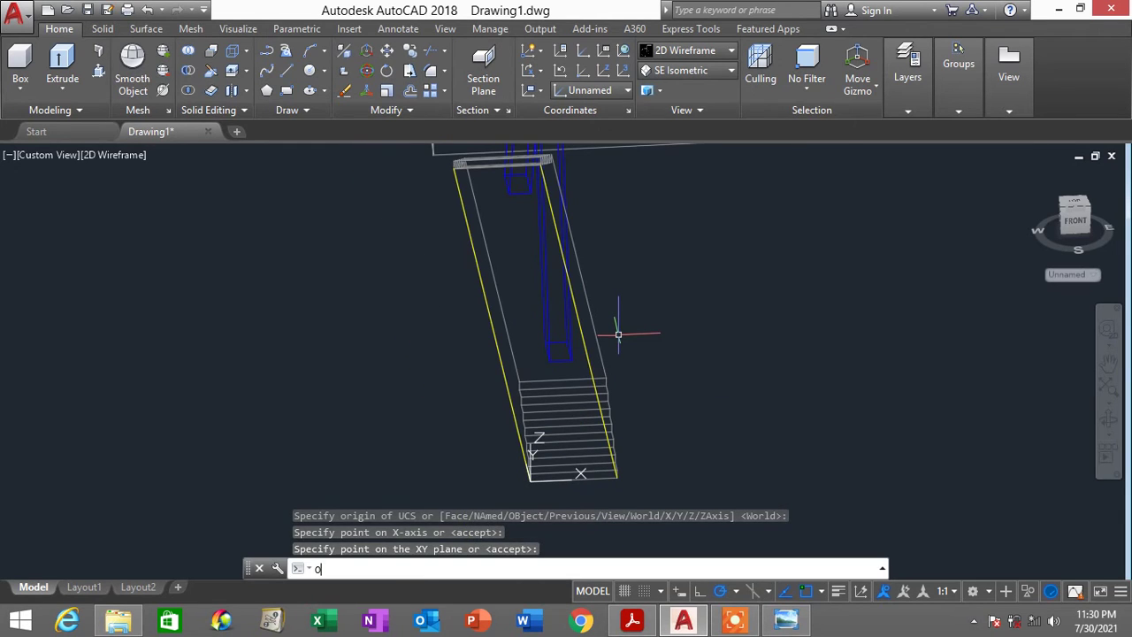
key(Return)
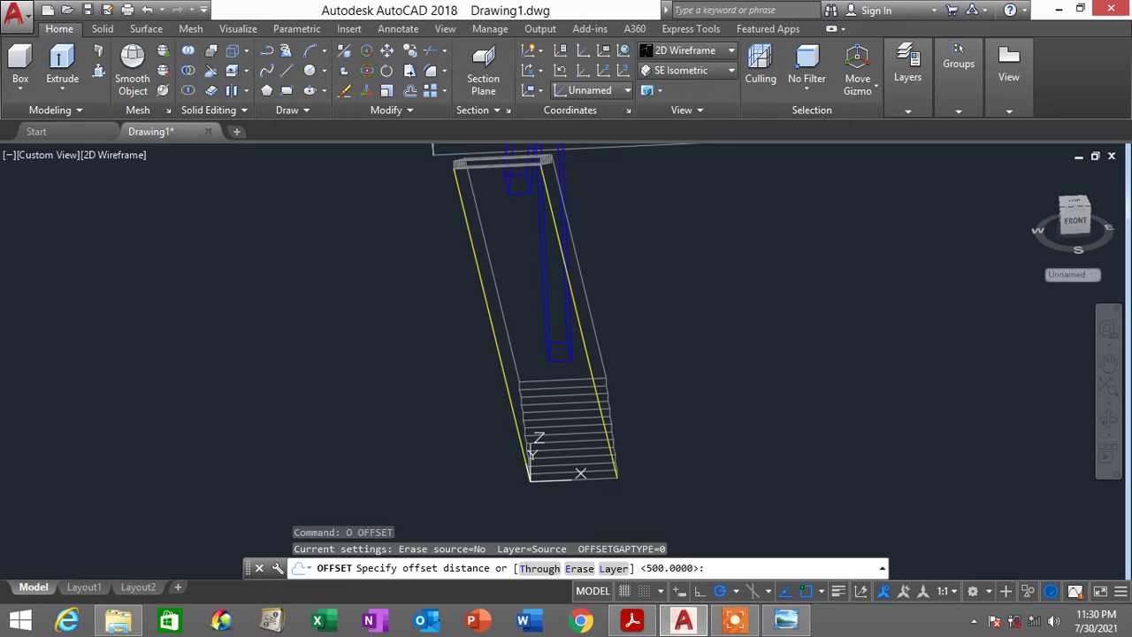
Offset the right yellow guide line 500 to the right and the left one 500 to the left
key(Return)
scroll(613, 334, up, 3)
click(559, 362)
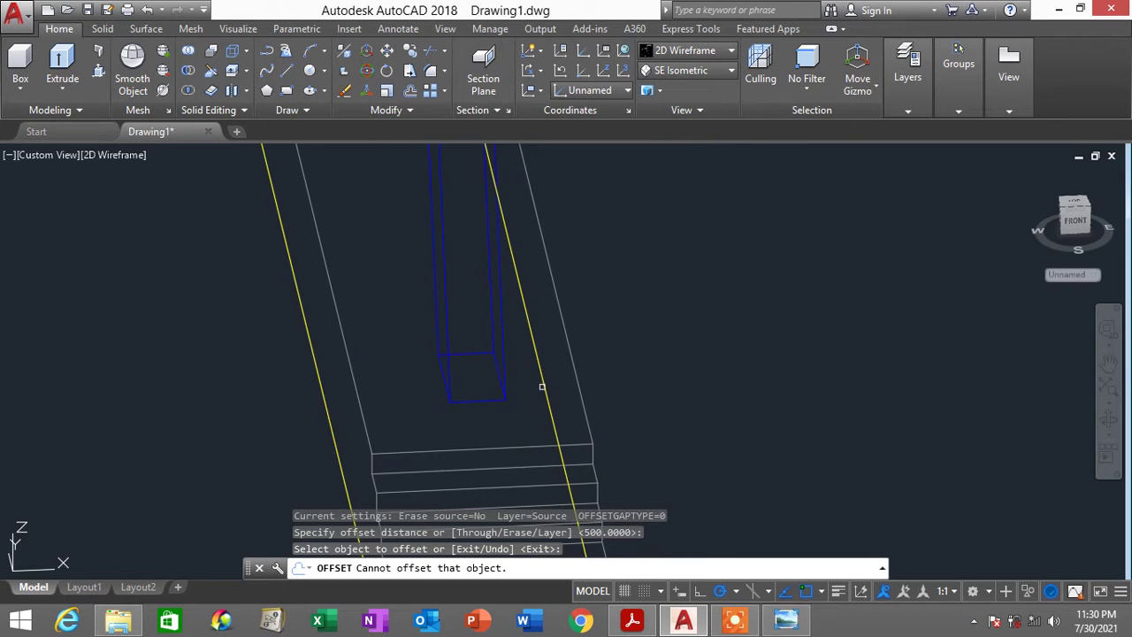
click(541, 387)
click(636, 370)
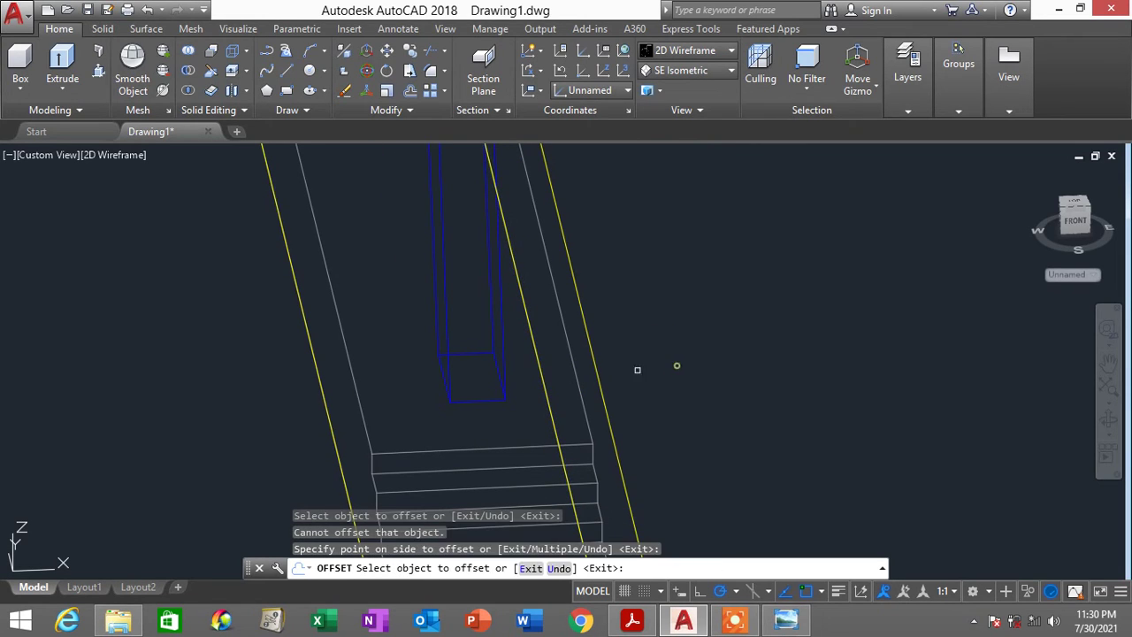
click(329, 410)
click(222, 412)
scroll(222, 412, down, 3)
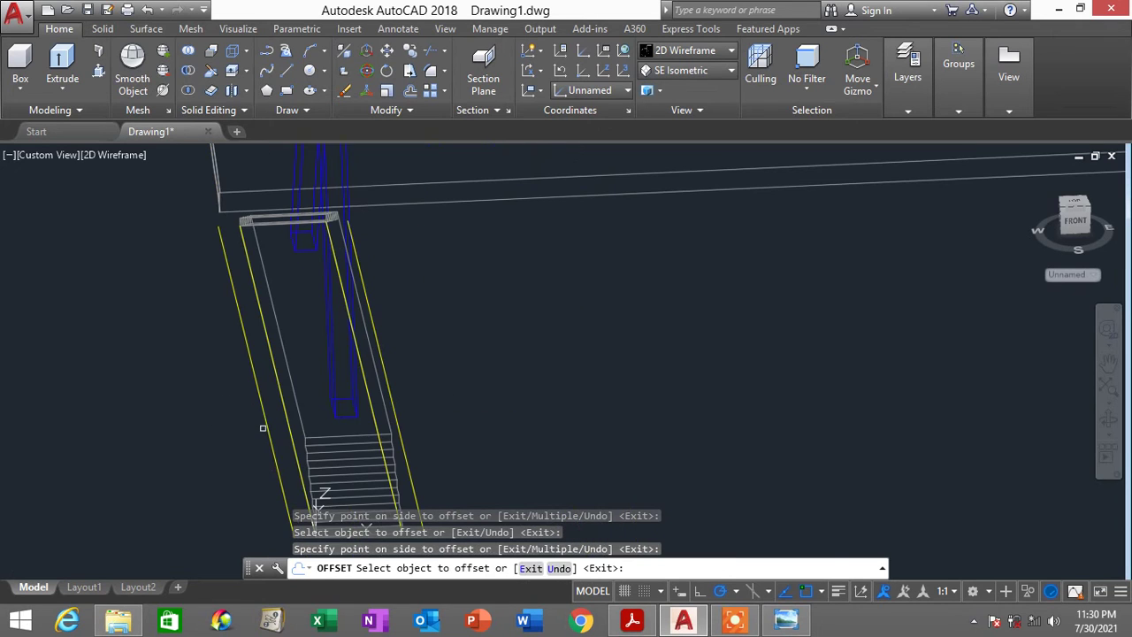
click(320, 366)
key(Return)
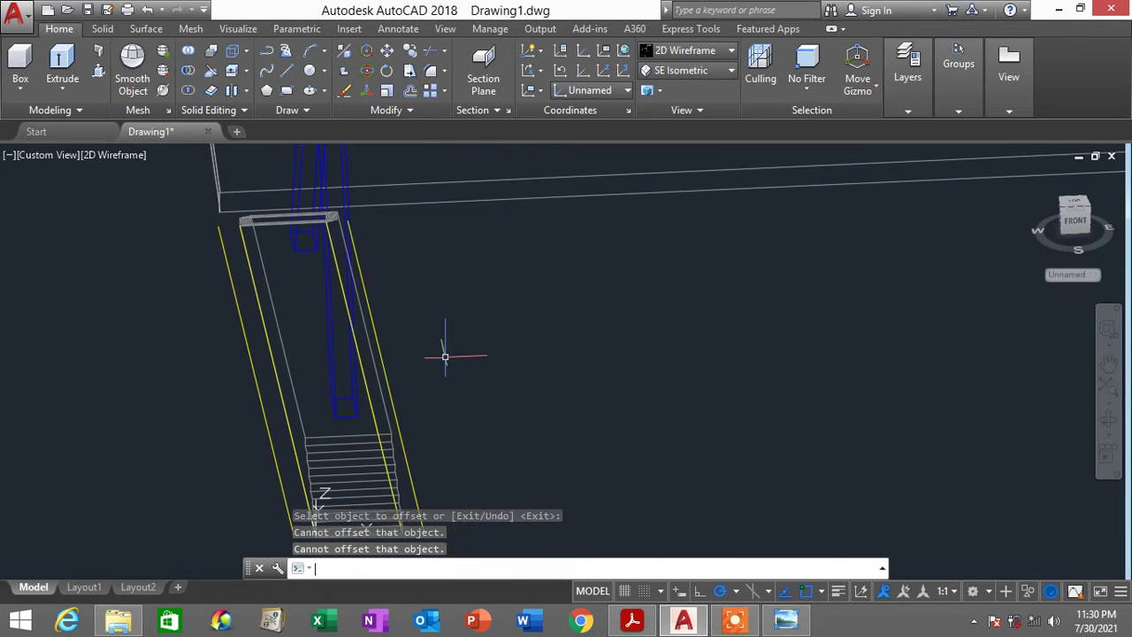
mouse_move(447, 353)
middle_down()
mouse_move(569, 328)
mouse_move(505, 449)
mouse_move(642, 462)
mouse_move(645, 480)
mouse_move(602, 478)
mouse_move(599, 460)
mouse_move(609, 462)
mouse_move(594, 423)
middle_up()
scroll(566, 464, up, 3)
Draw a temporary straight line joining the ends of the right and left yellow lines
text(l)
key(Return)
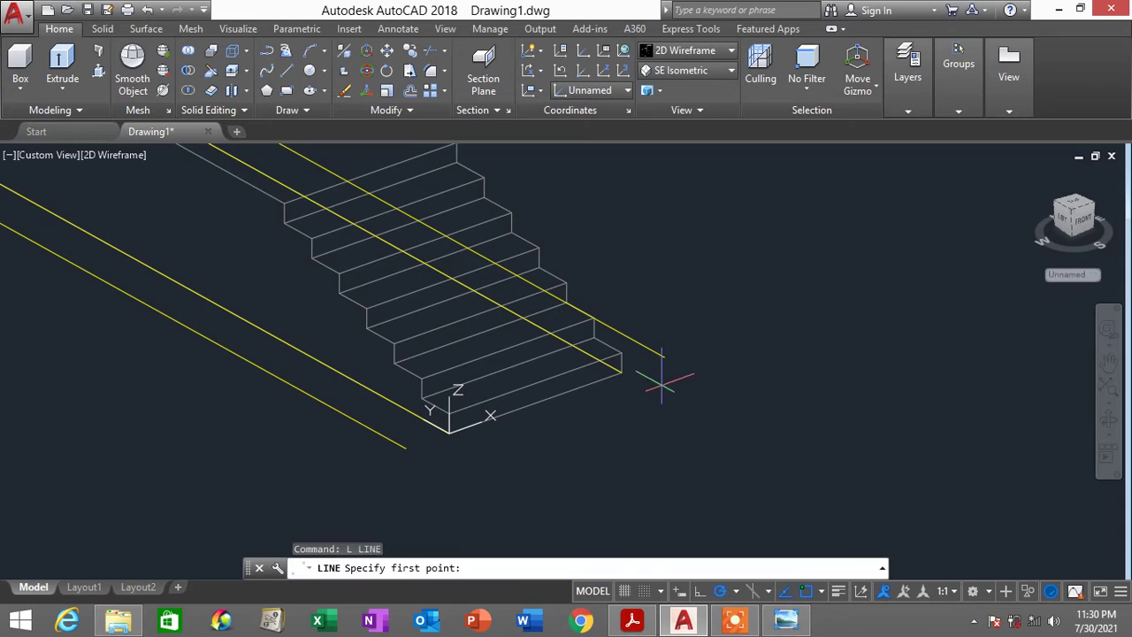
click(665, 356)
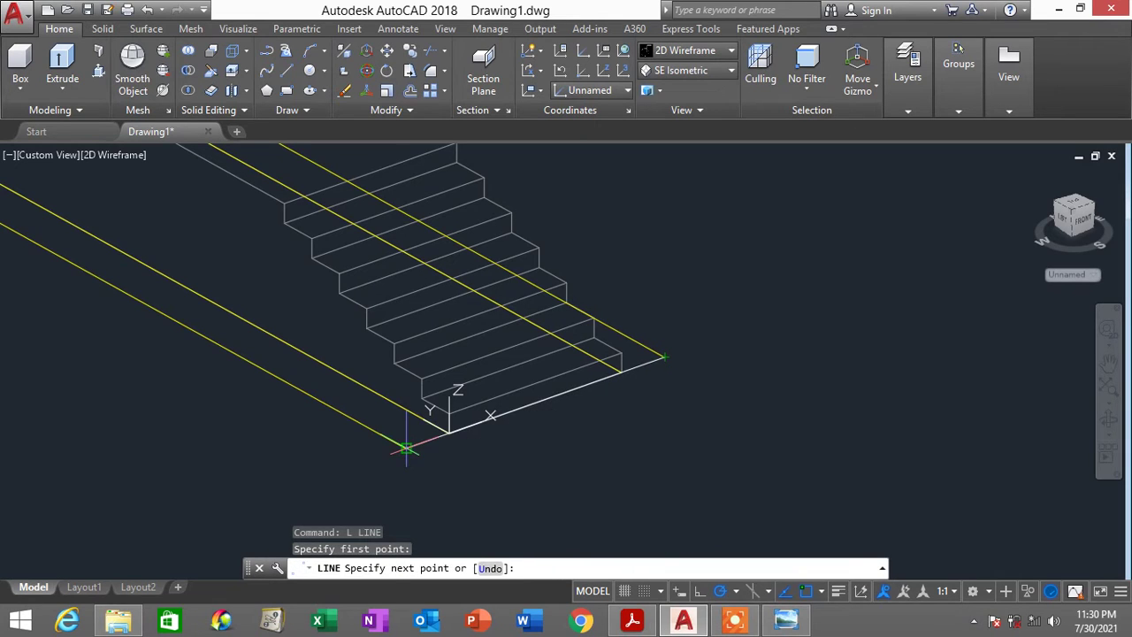
click(492, 449)
key(Return)
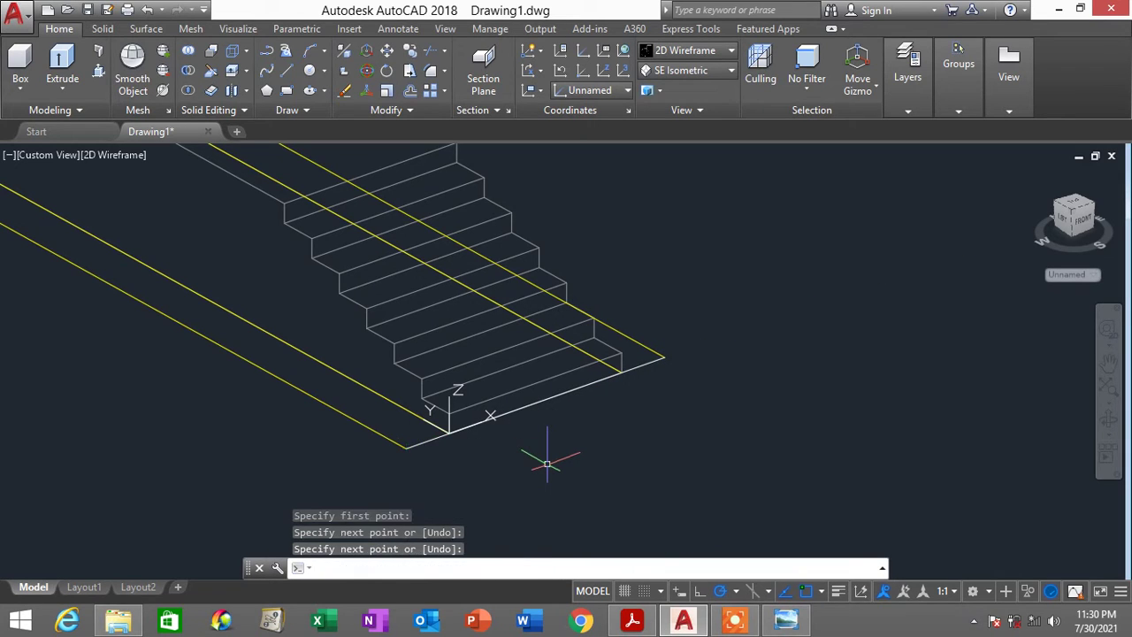
Draw a semicircular arc centred on that line's midpoint between the line ends, then erase the line
key(Return)
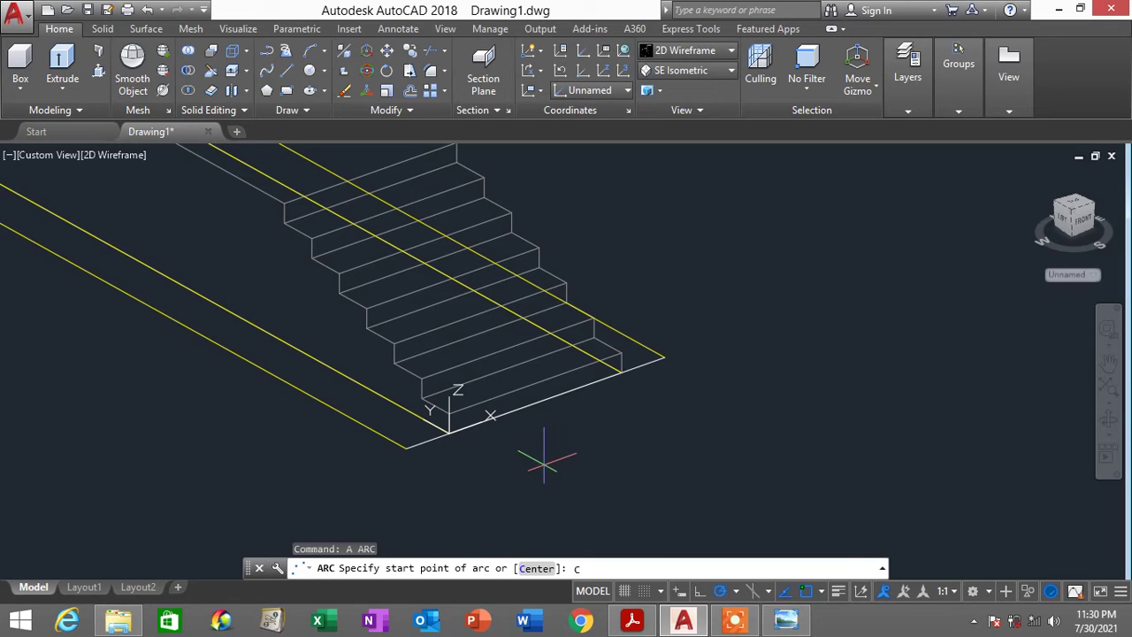
key(Return)
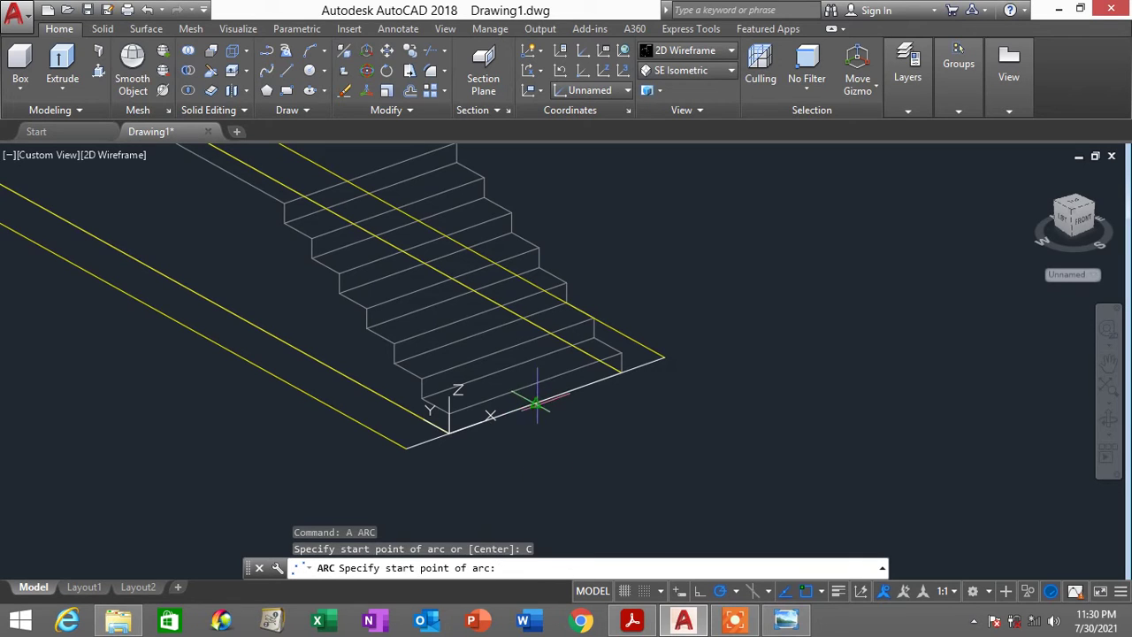
click(536, 403)
click(407, 448)
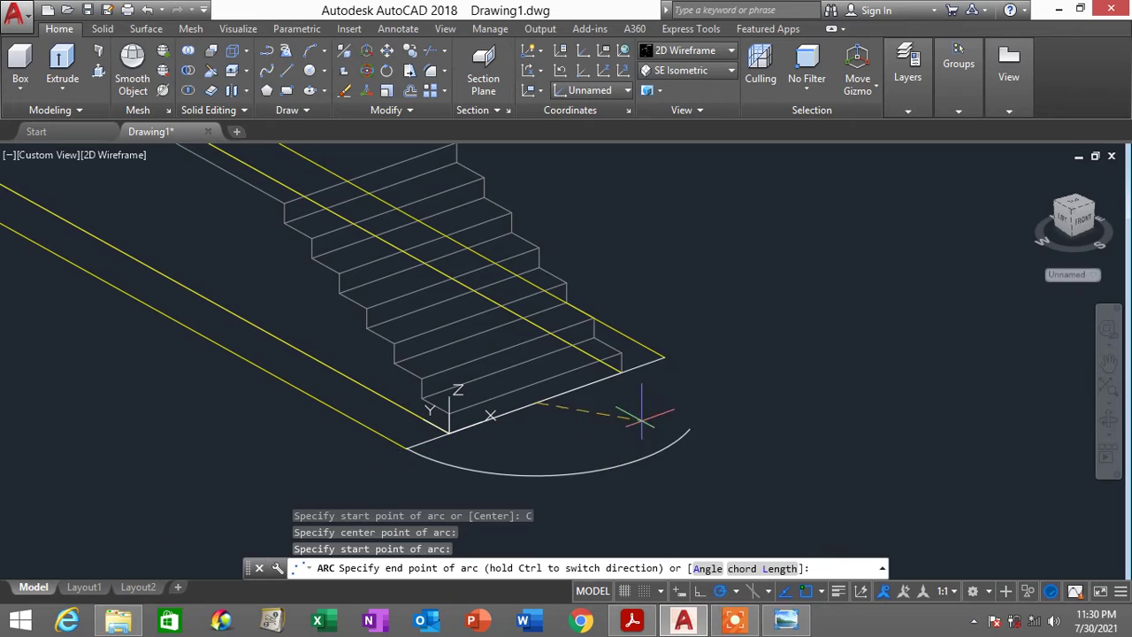
click(661, 359)
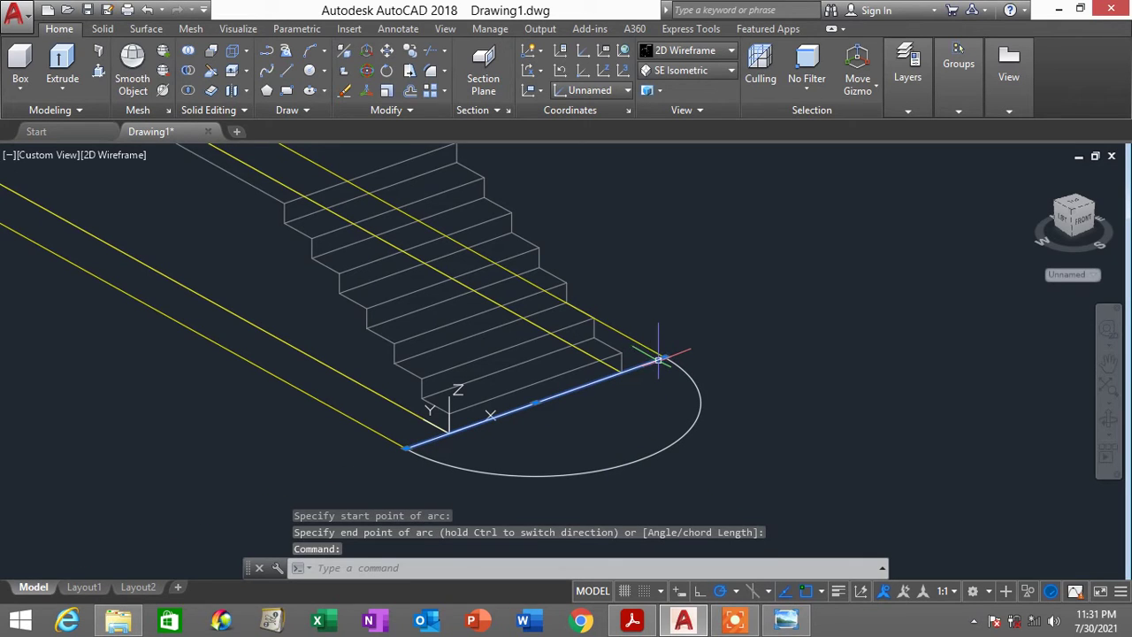
click(659, 359)
key(Delete)
scroll(412, 313, down, 5)
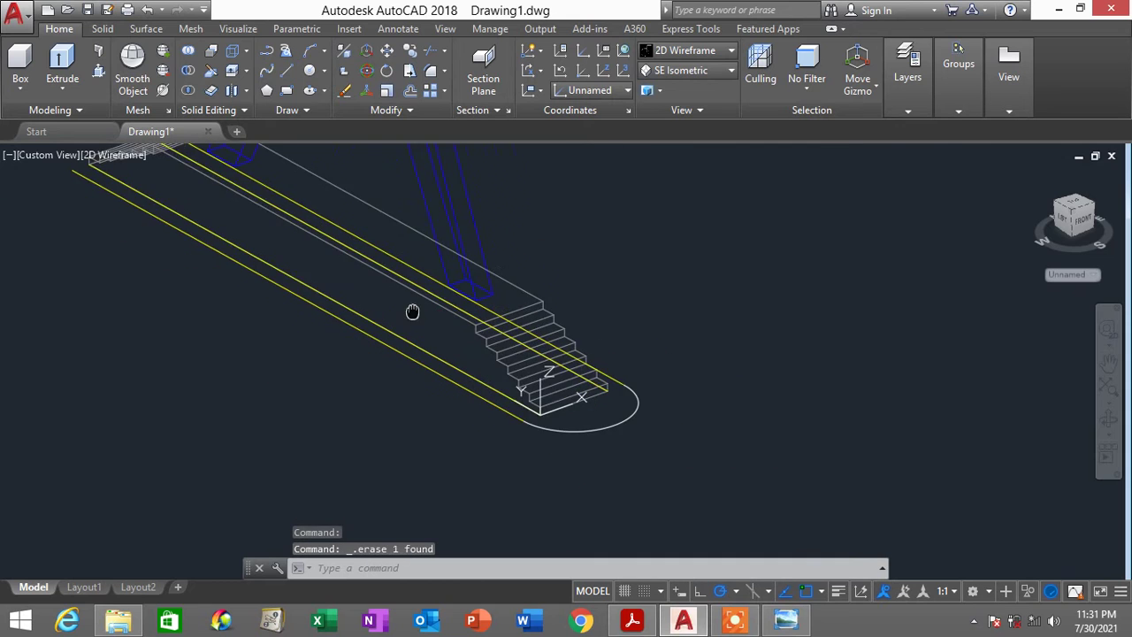
scroll(323, 316, up, 4)
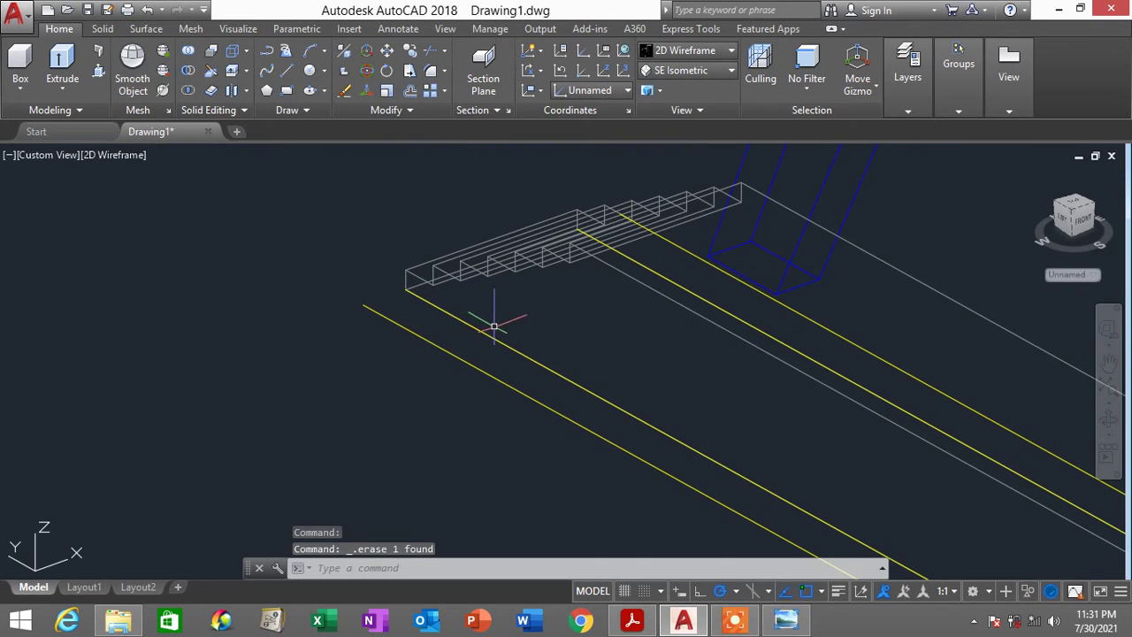
Draw a line from the stair corner to the yellow line's endpoint at the slab's other end
shift+middle_drag(494, 327, 636, 362)
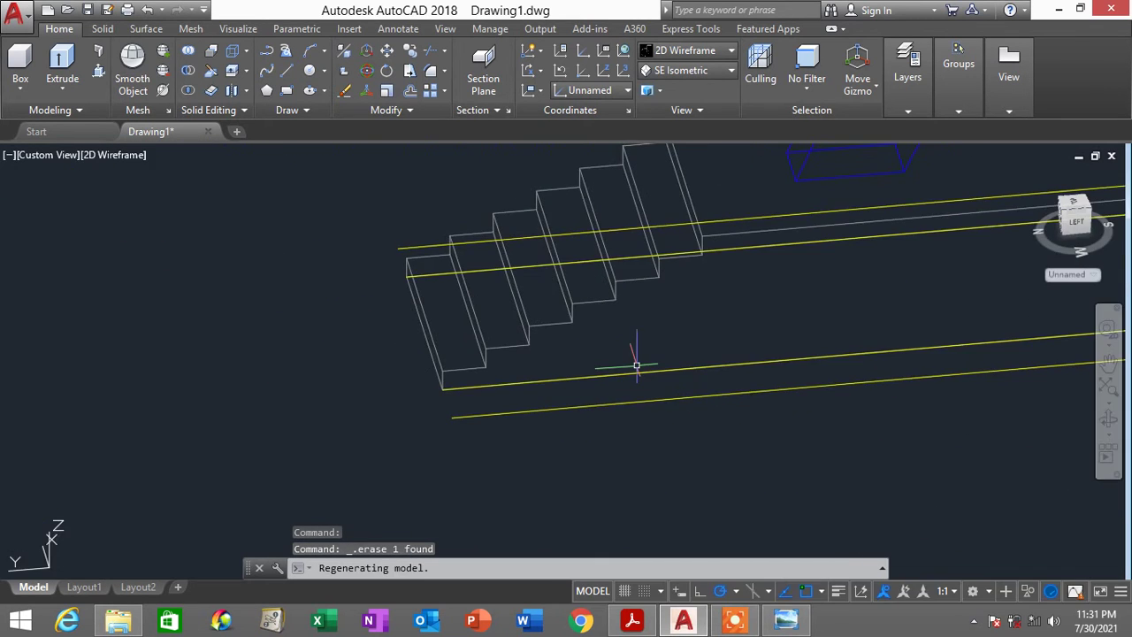
text(L)
key(Return)
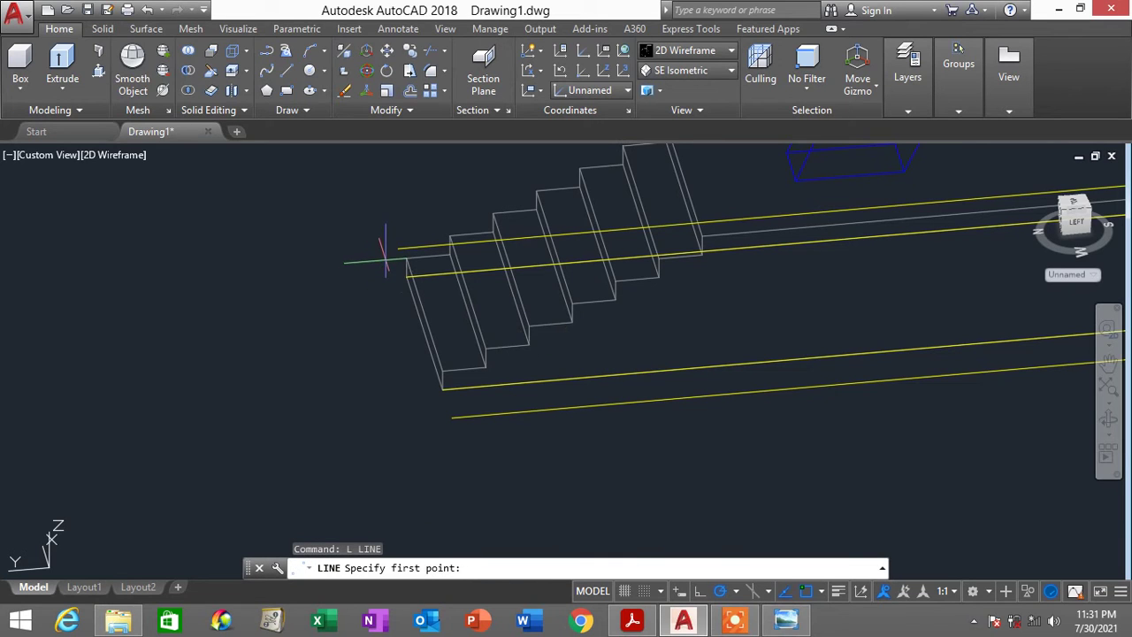
scroll(394, 246, up, 3)
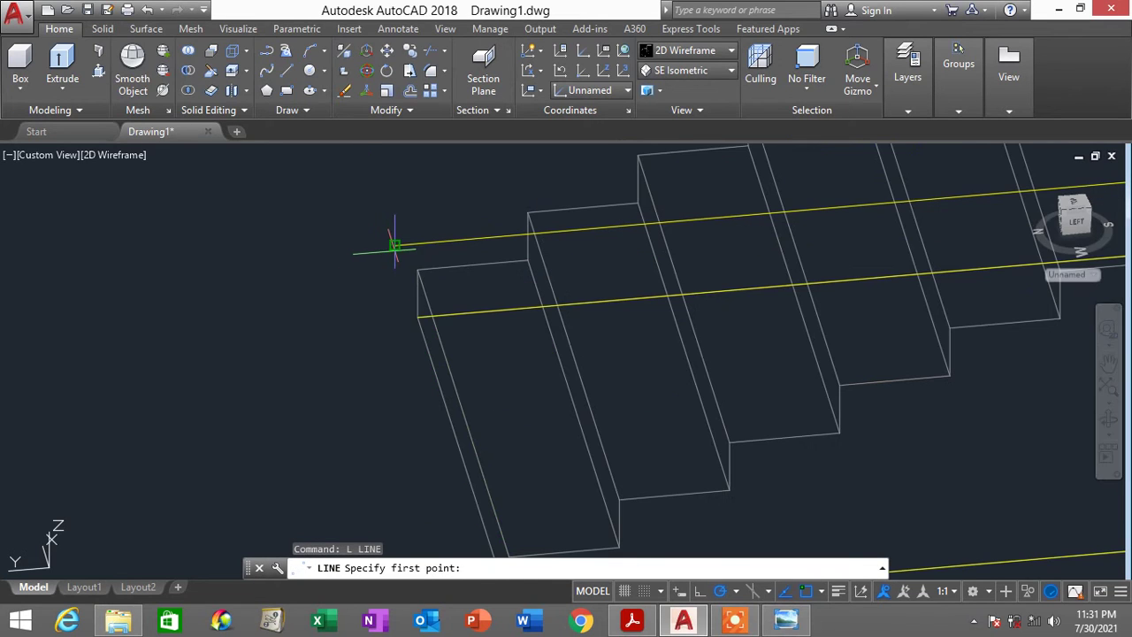
click(395, 246)
middle_drag(513, 430, 424, 322)
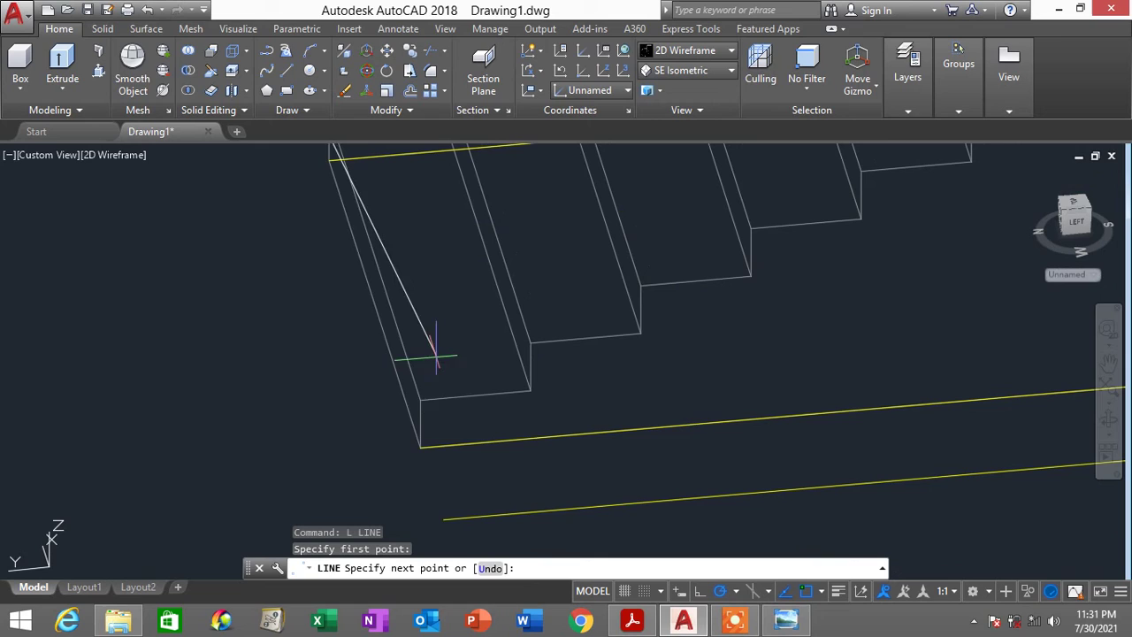
click(442, 517)
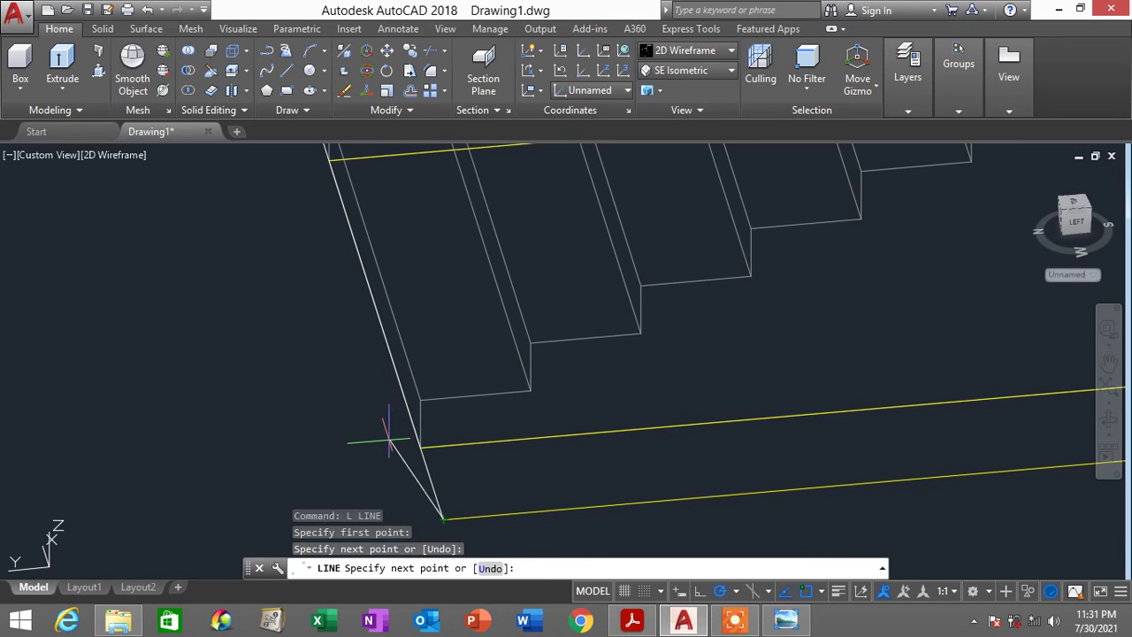
key(Return)
scroll(390, 442, down, 2)
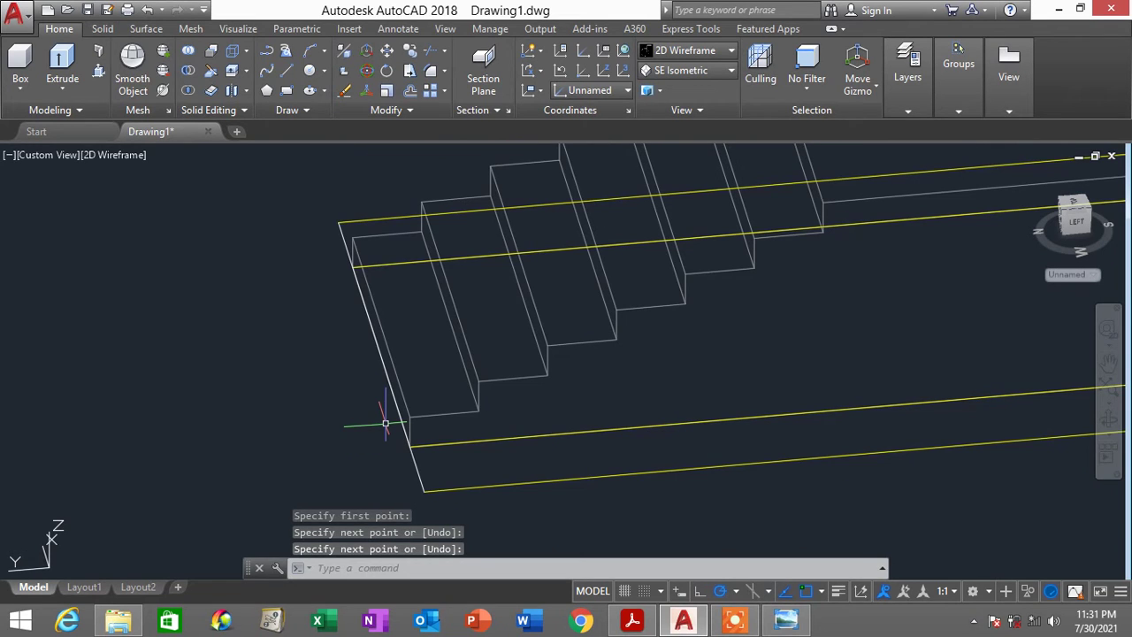
scroll(417, 349, up, 1)
scroll(413, 363, down, 1)
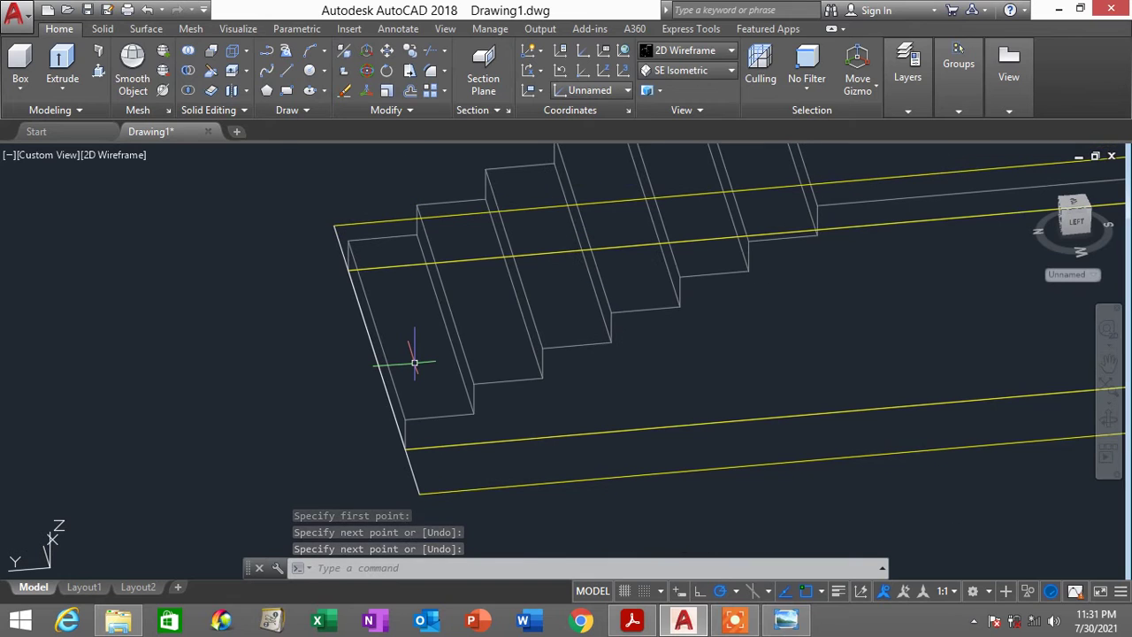
Draw a centre-defined semicircular arc from the slab's top corner to its bottom corner
click(354, 568)
key(Return)
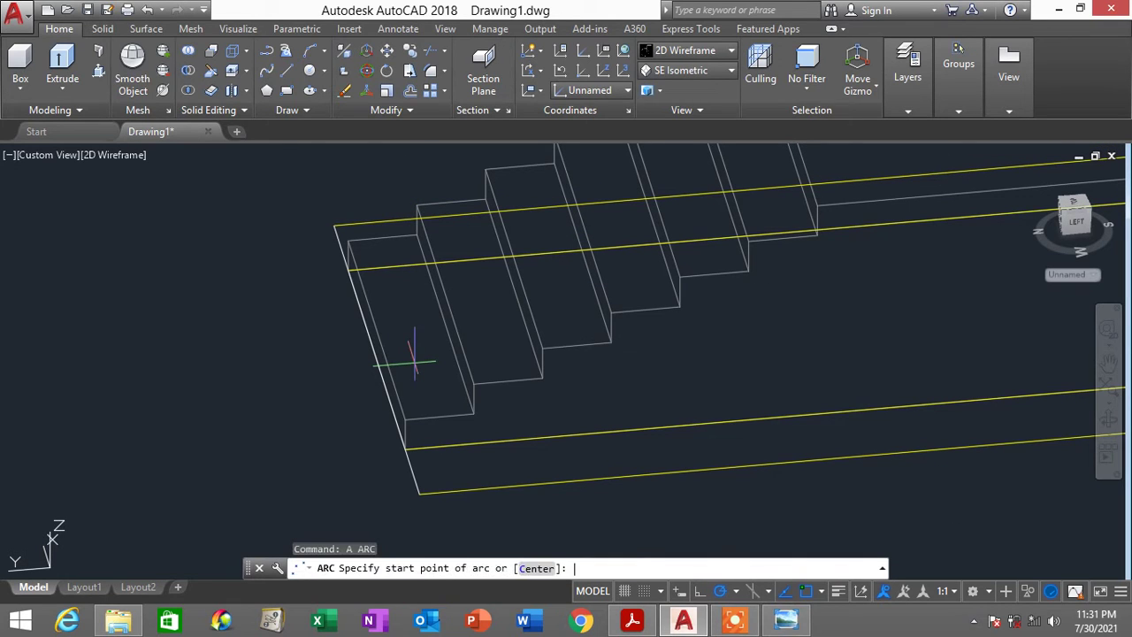
text(C)
key(Return)
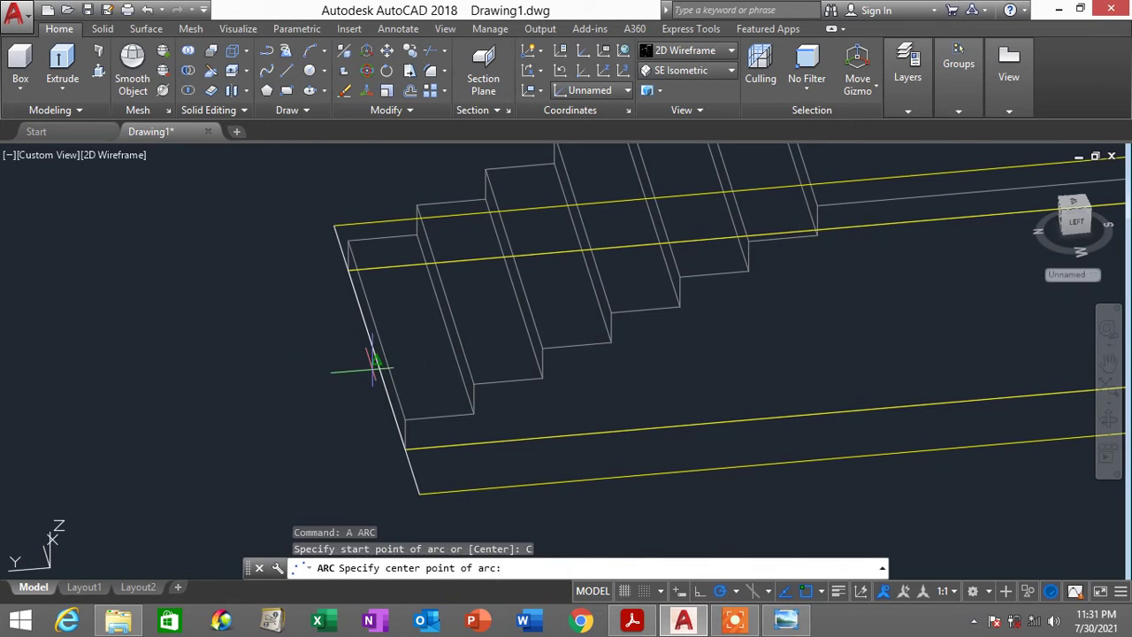
click(375, 361)
click(334, 227)
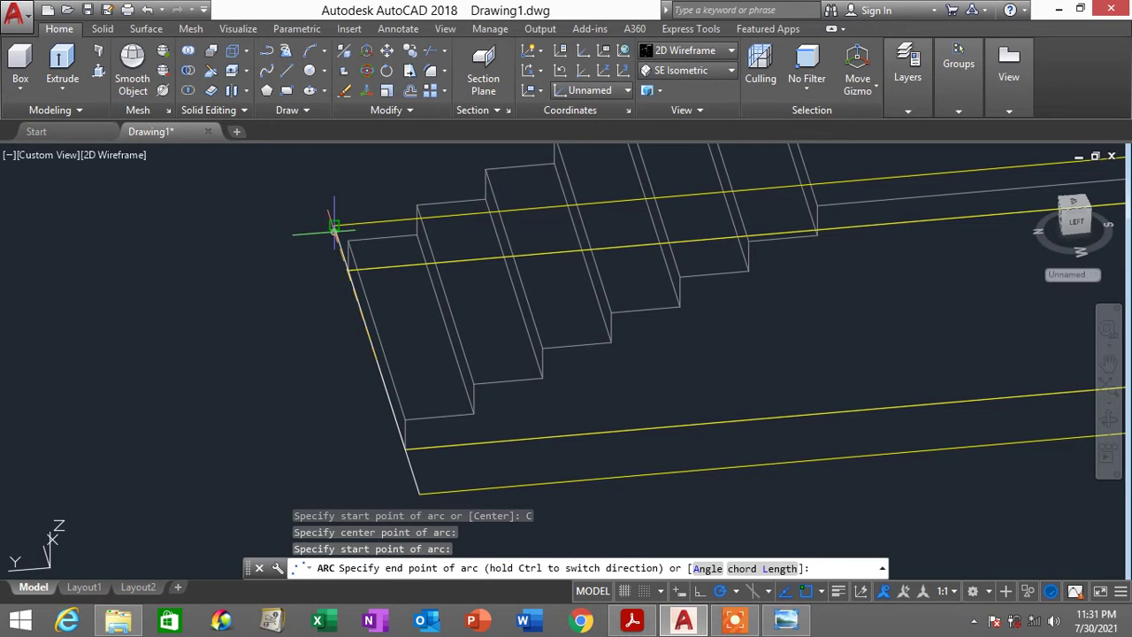
click(419, 494)
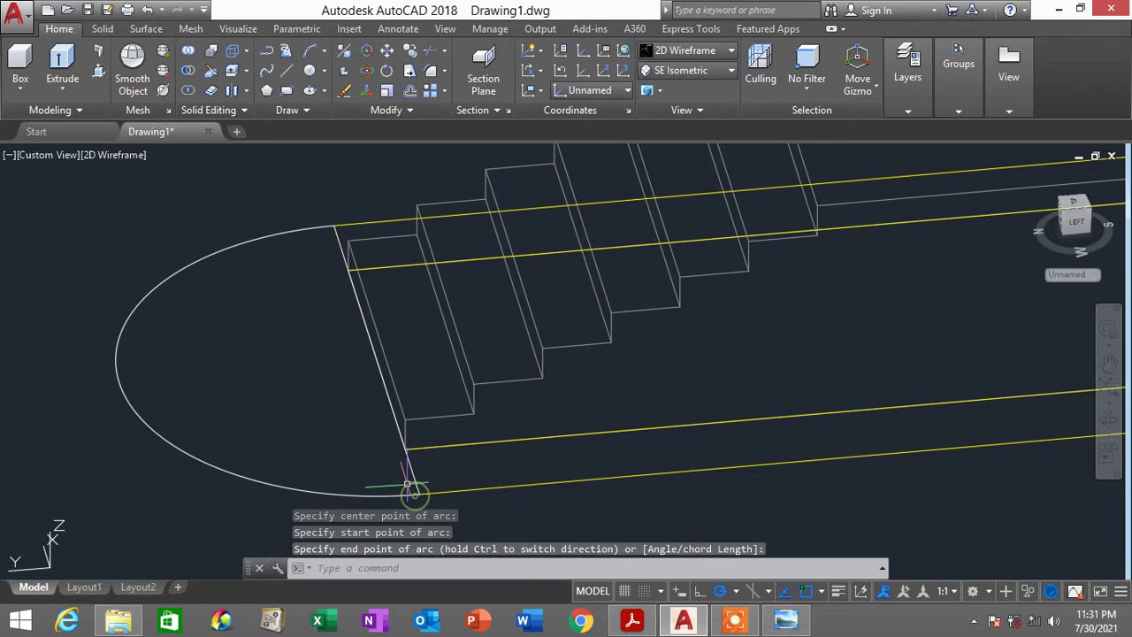
Erase the straight edge that previously closed the slab end
click(419, 483)
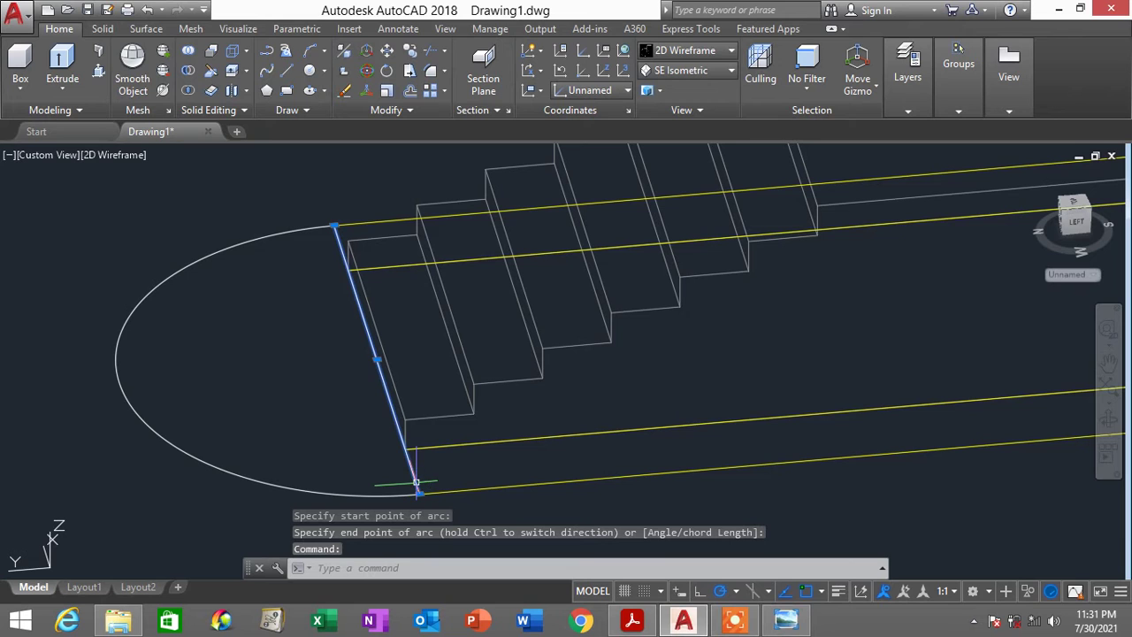
key(Delete)
scroll(480, 463, down, 5)
mouse_move(531, 453)
middle_down()
mouse_move(533, 410)
mouse_move(500, 382)
middle_up()
shift+middle_drag(601, 406, 415, 404)
Define a UCS with origin at the slab corner, X-axis along the edge, and a point on the XY plane
scroll(814, 442, up, 3)
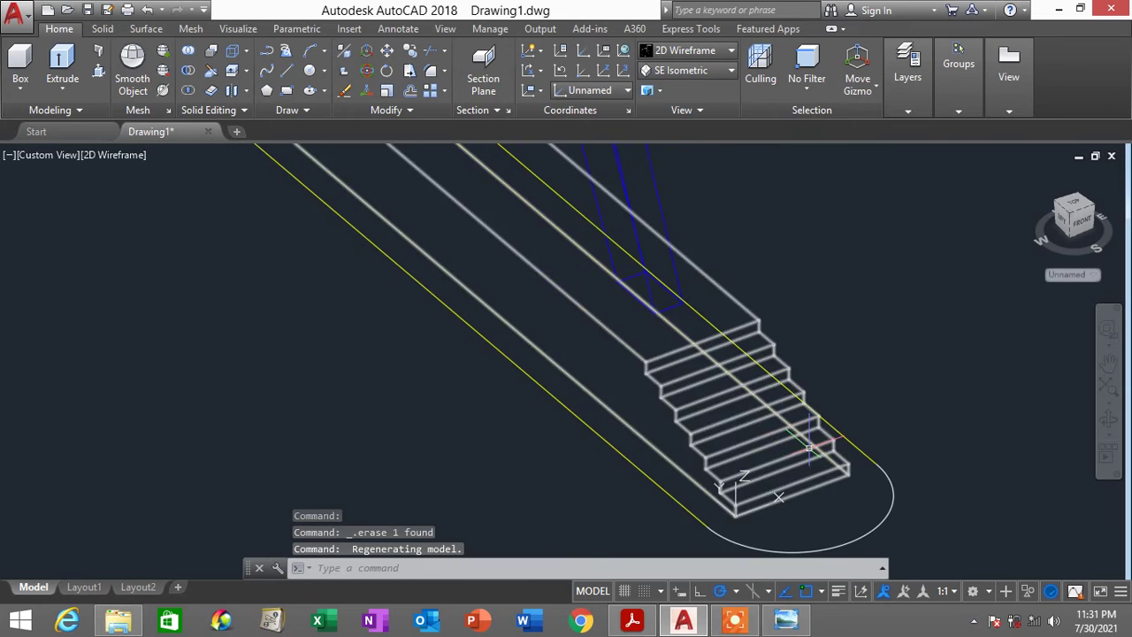
scroll(813, 442, down, 1)
scroll(778, 480, up, 2)
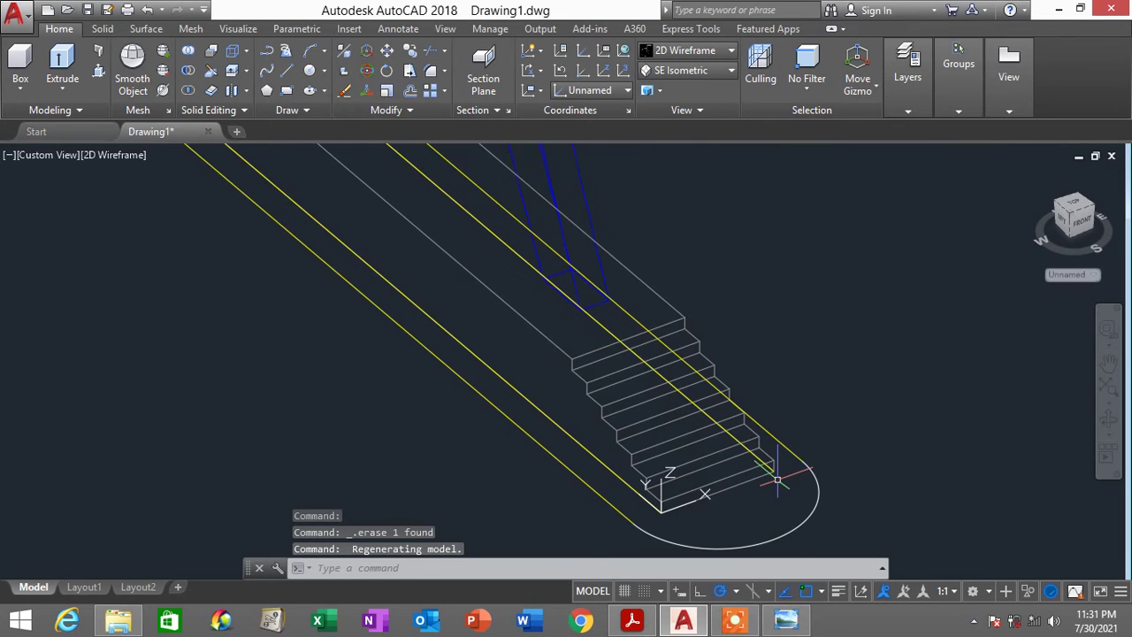
text(p)
text(cs)
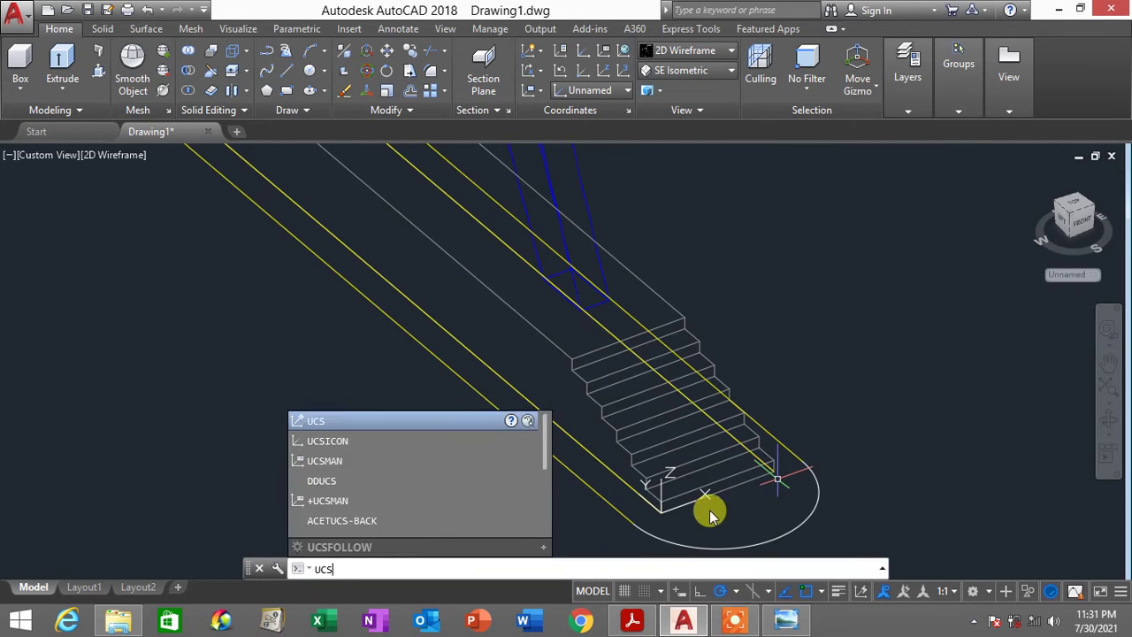
key(Return)
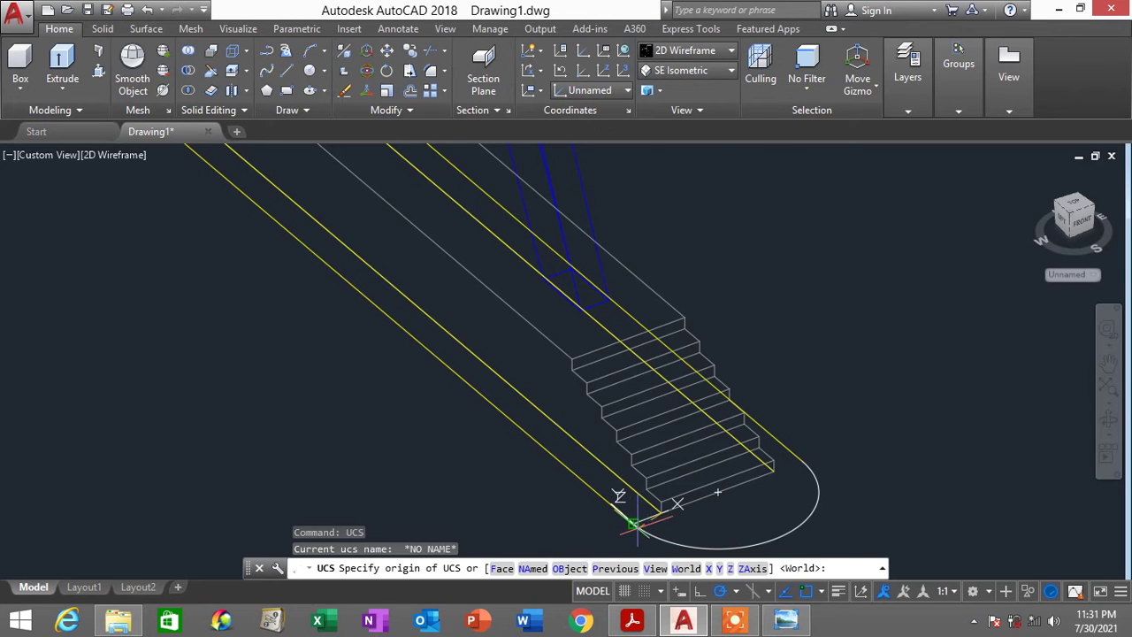
scroll(717, 492, up, 3)
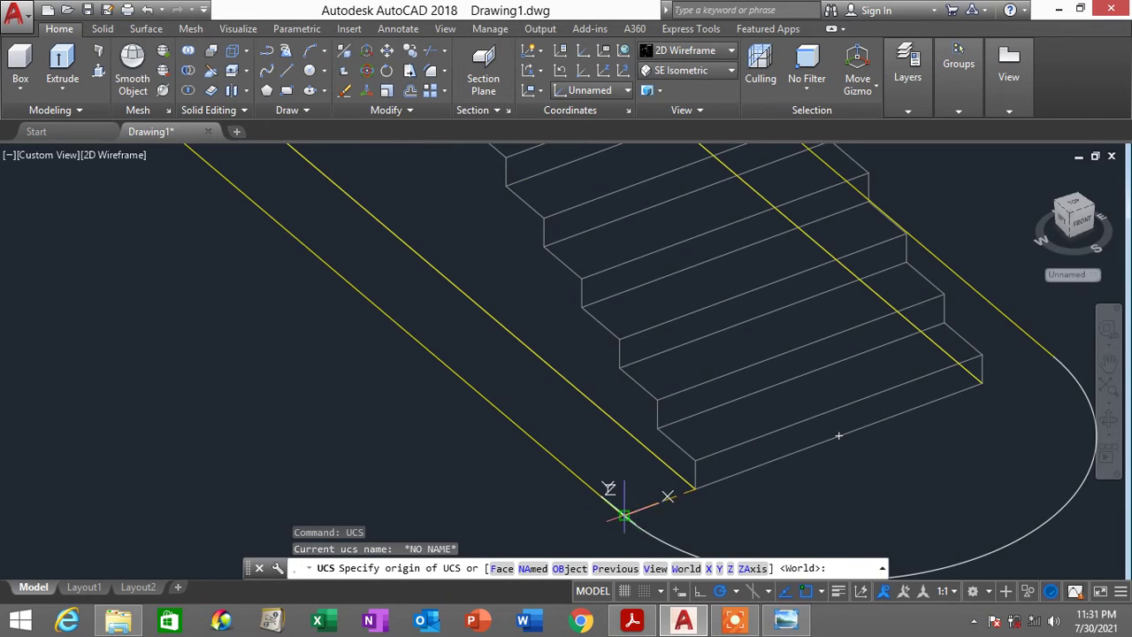
click(626, 519)
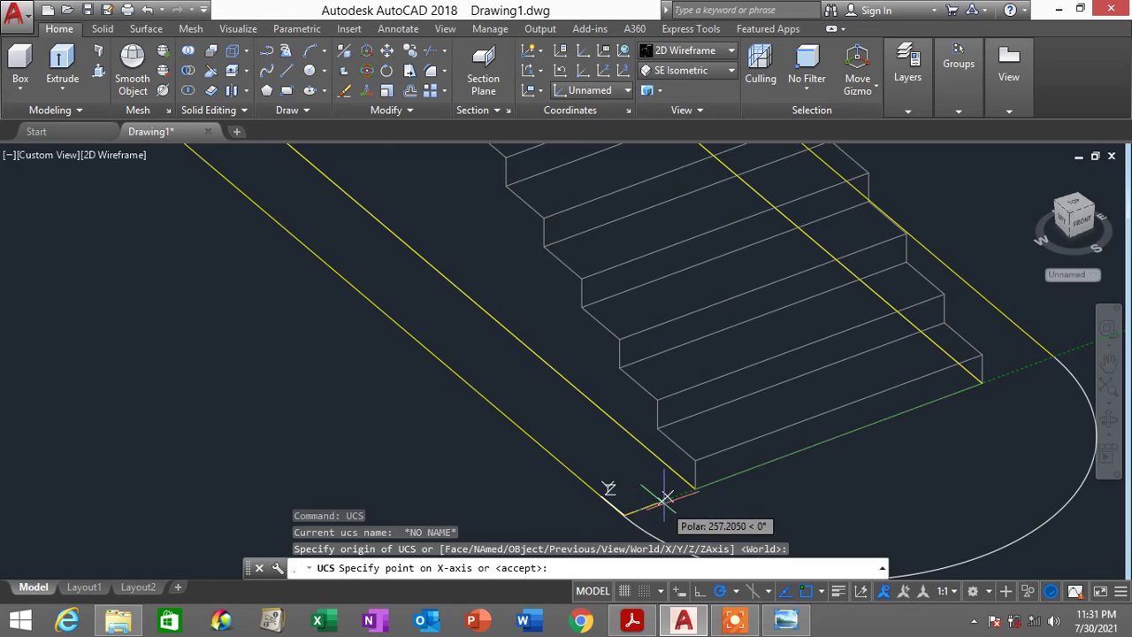
click(665, 500)
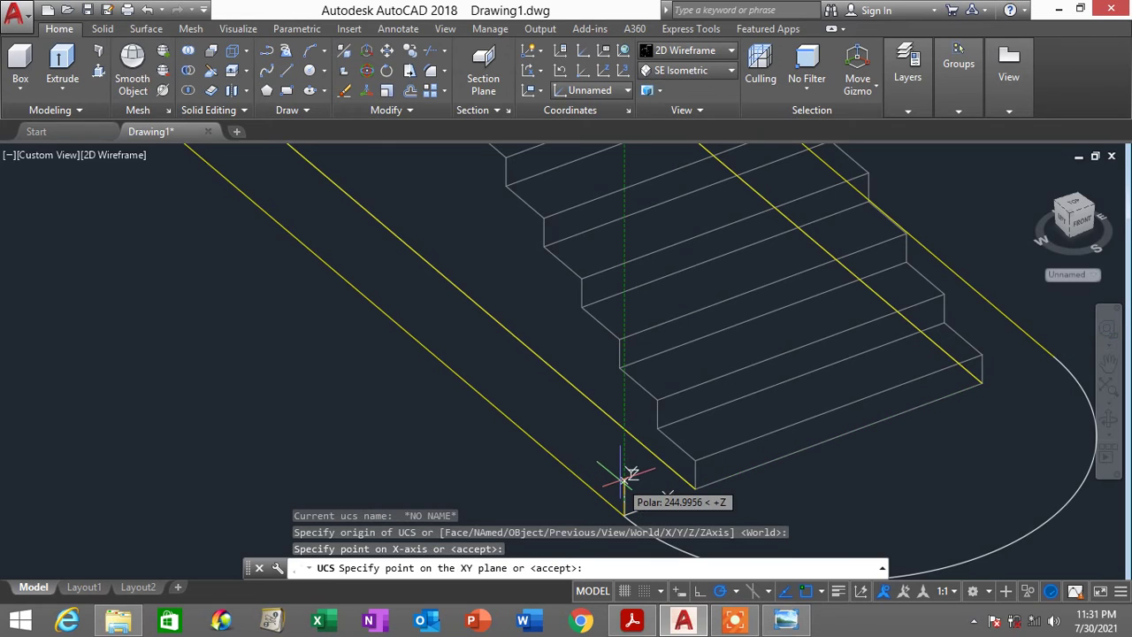
click(569, 462)
middle_drag(806, 453, 729, 399)
scroll(731, 403, down, 2)
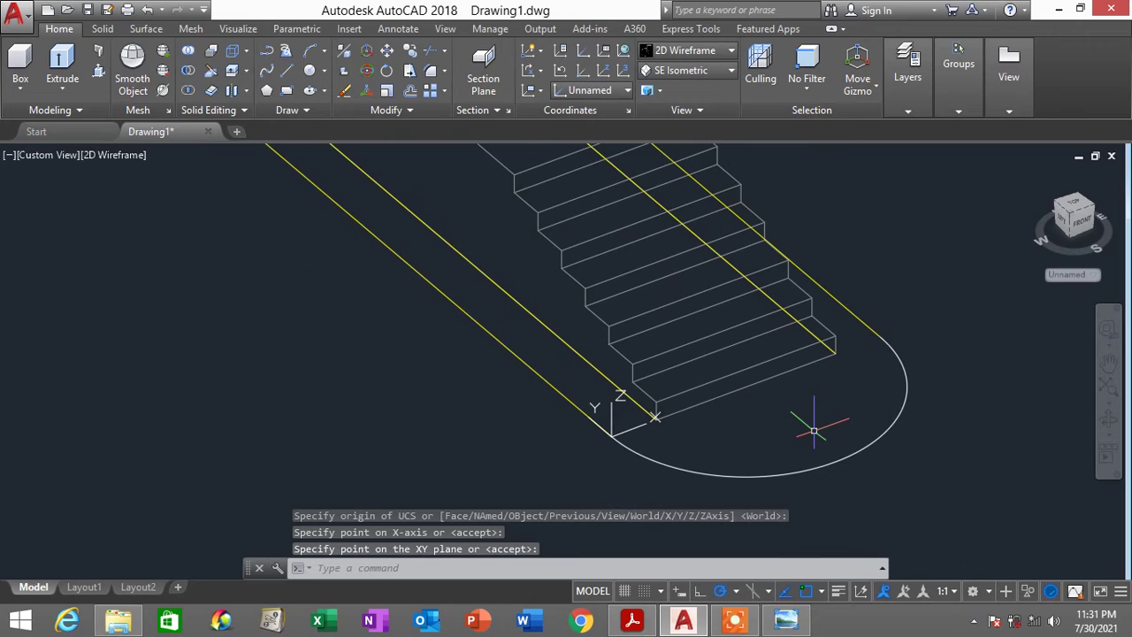
Start PRESSPULL and pick the area inside the semicircular end for extrusion
text(PRESS)
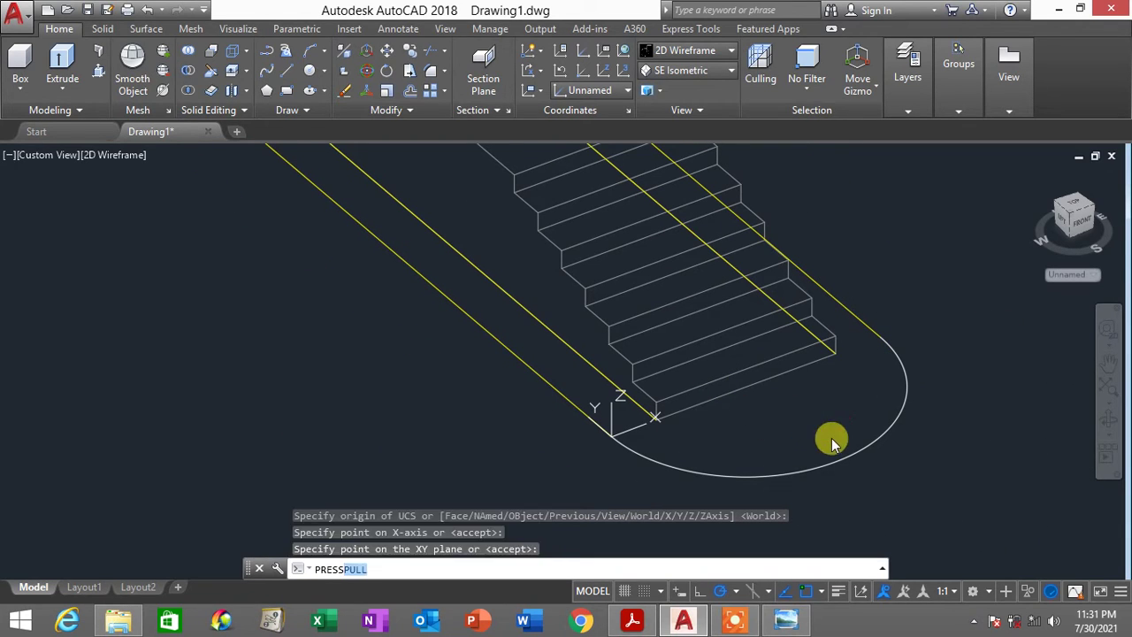
key(Return)
scroll(858, 400, down, 3)
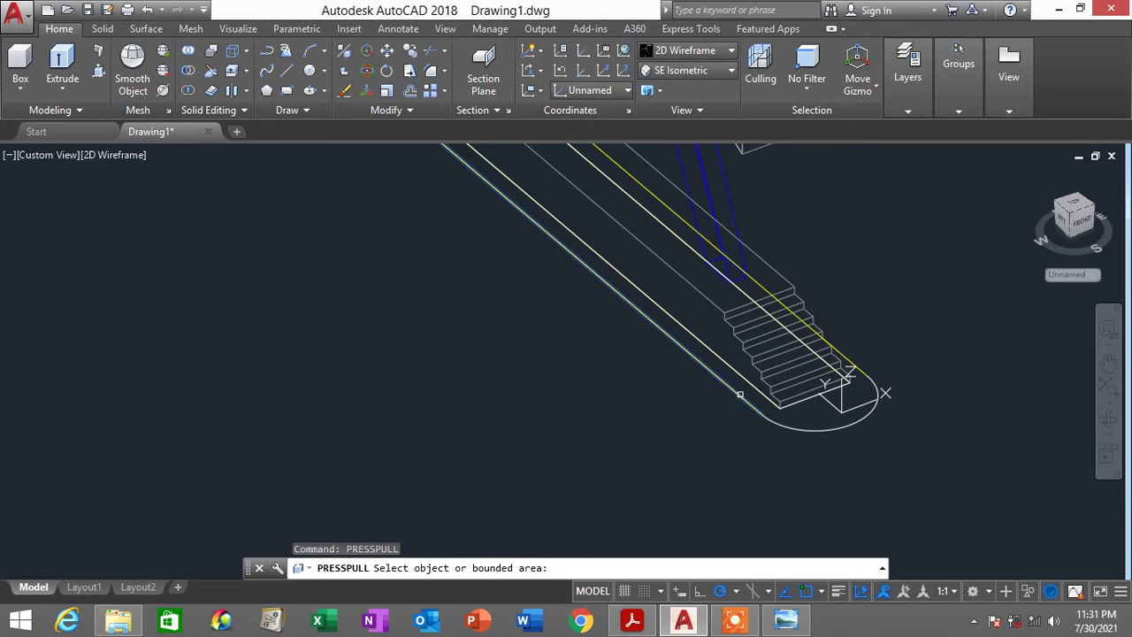
scroll(866, 375, up, 2)
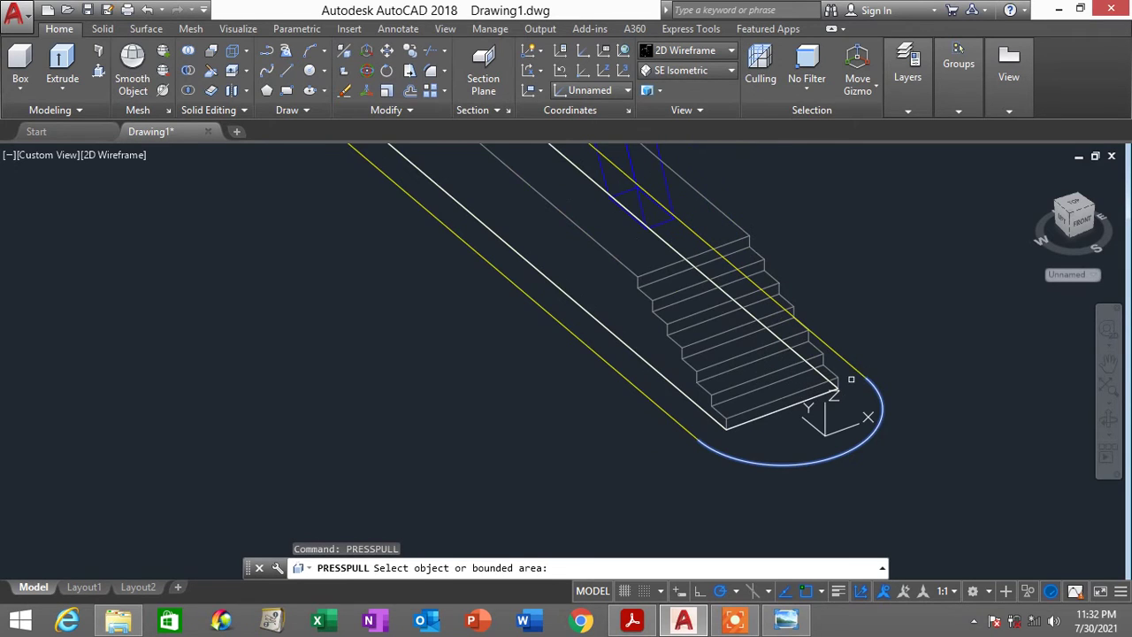
scroll(862, 394, down, 2)
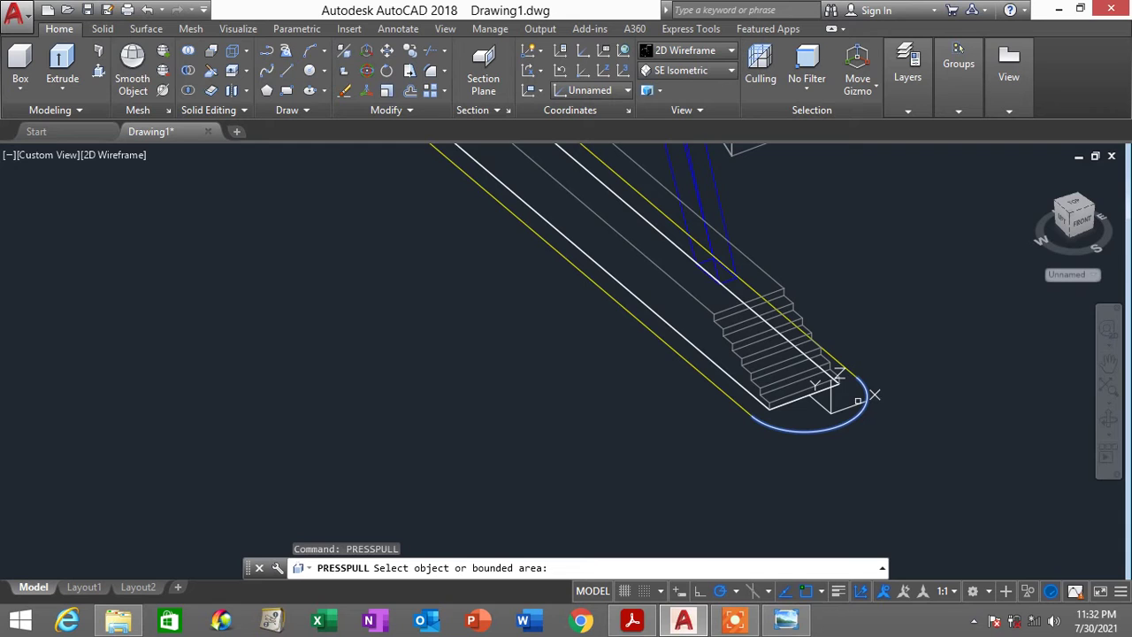
shift+middle_drag(848, 397, 748, 383)
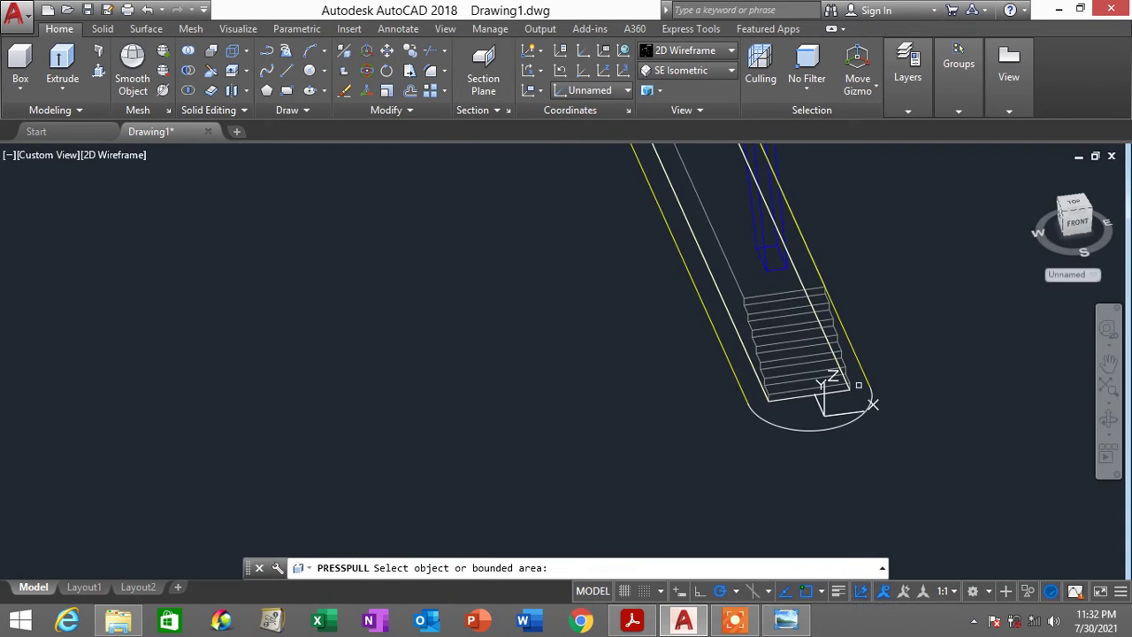
shift+middle_drag(858, 374, 619, 345)
scroll(623, 358, up, 8)
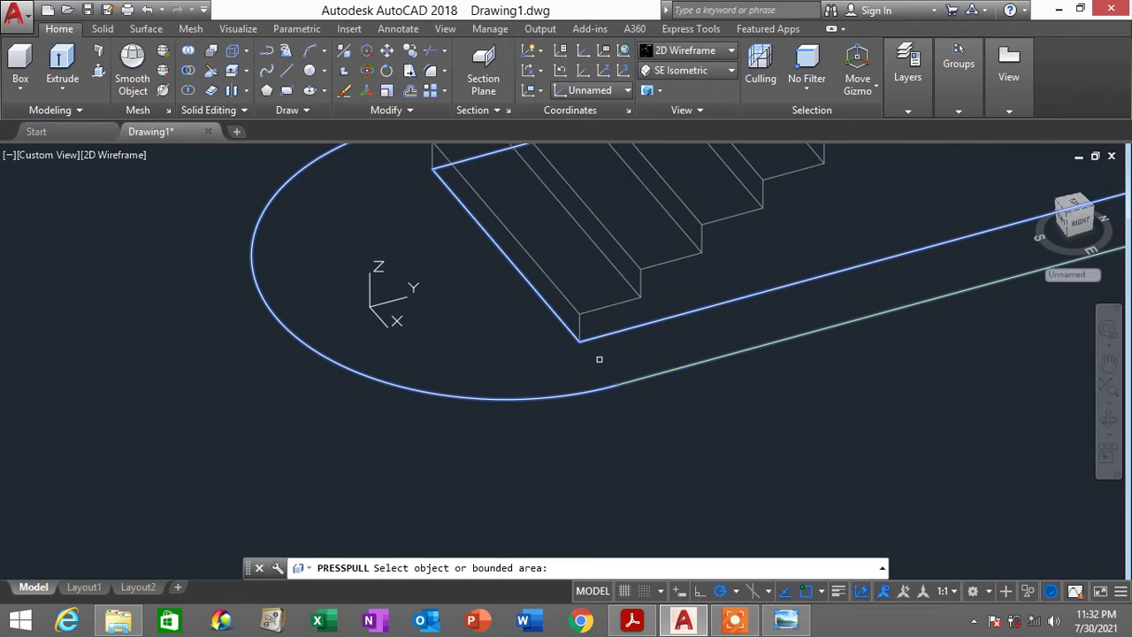
click(598, 357)
scroll(601, 371, down, 4)
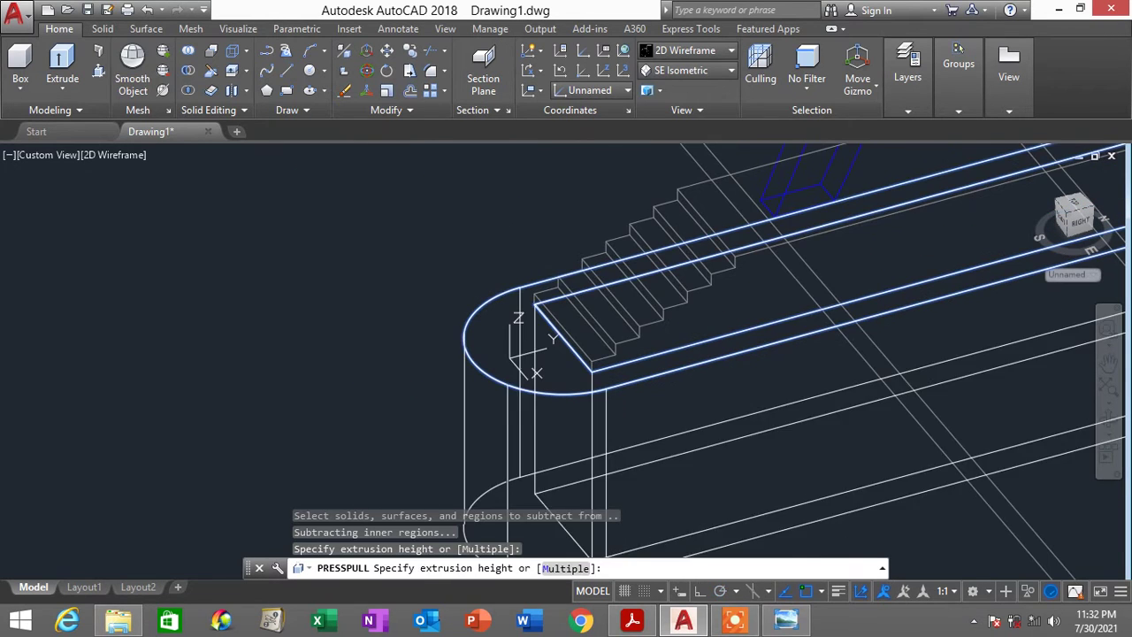
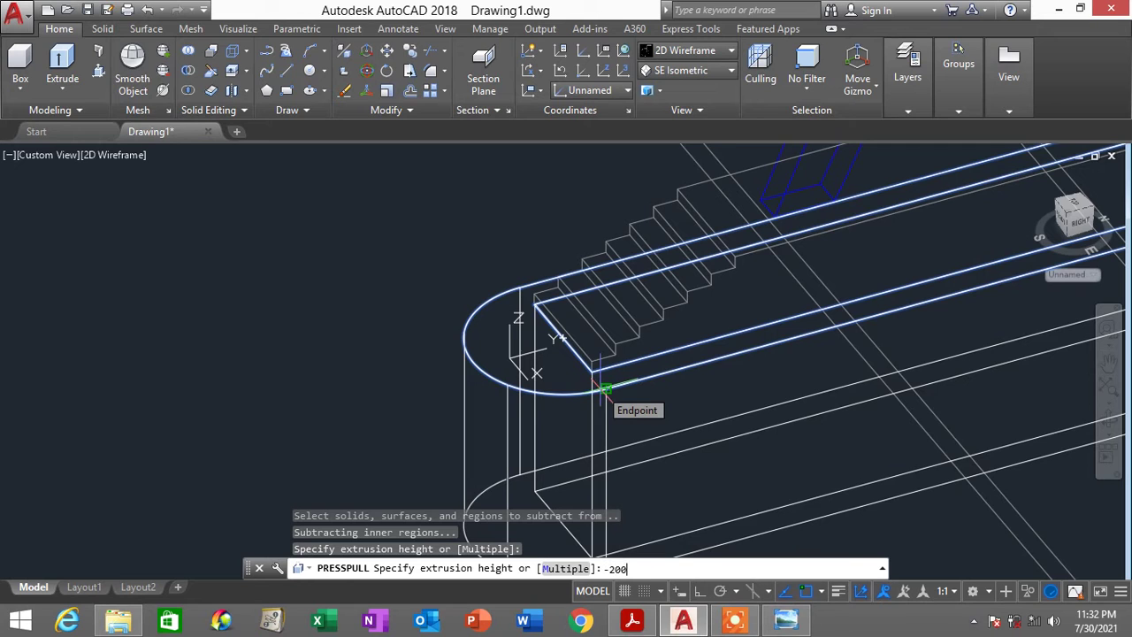
Complete the press-pull of the rounded base outline at -200
key(Return)
scroll(593, 424, down, 2)
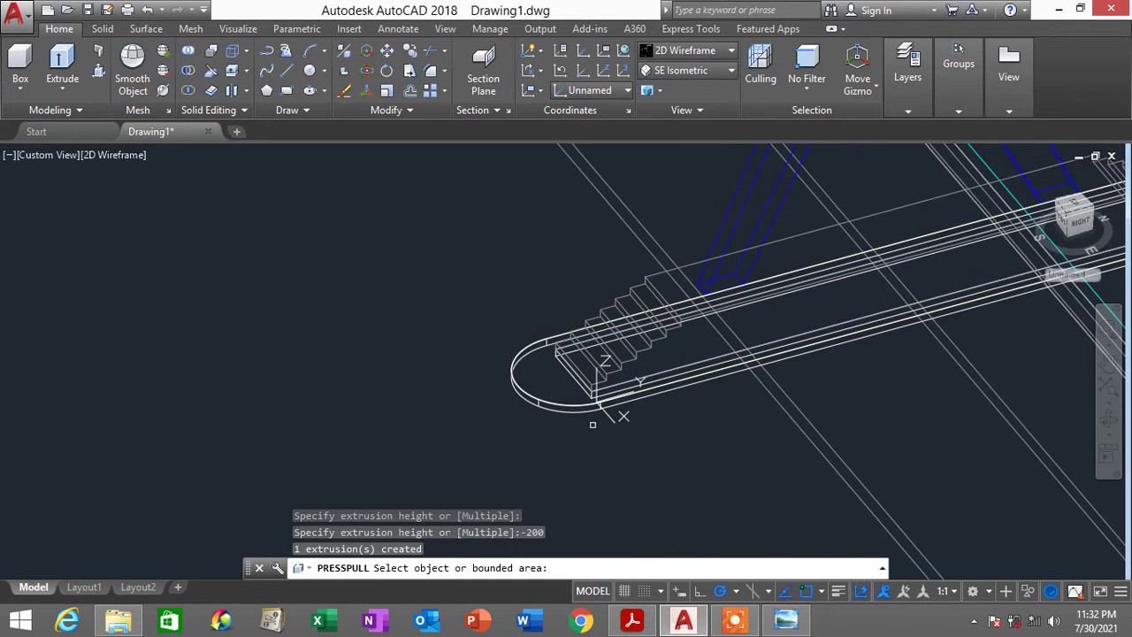
key(Return)
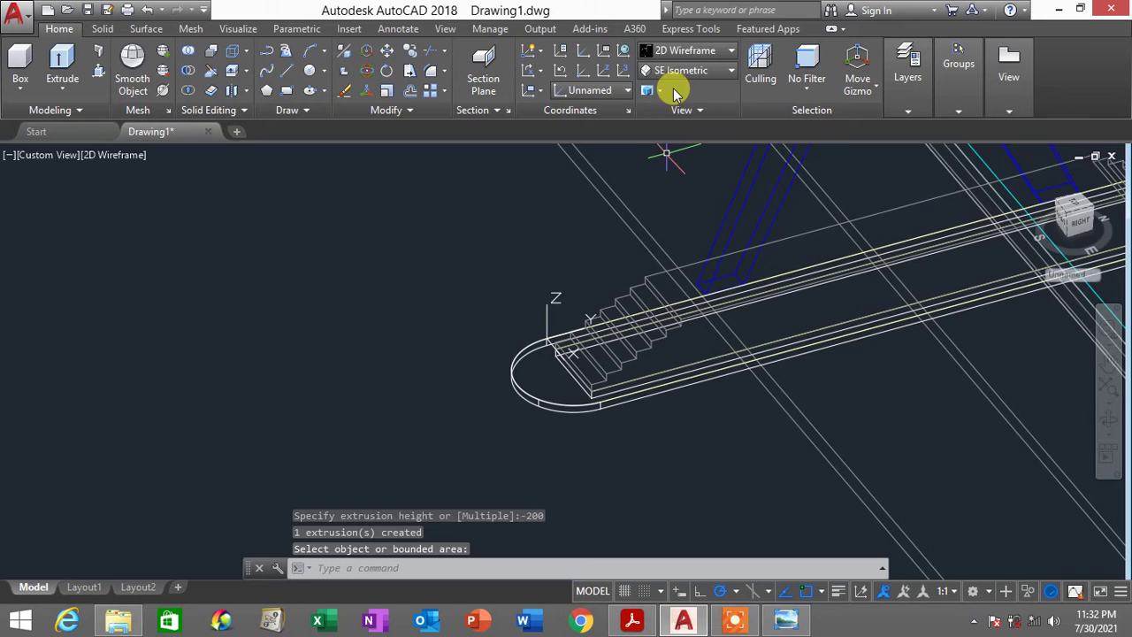
Switch the visual style to Conceptual and orbit to a higher front view of the stairs
click(698, 51)
click(741, 88)
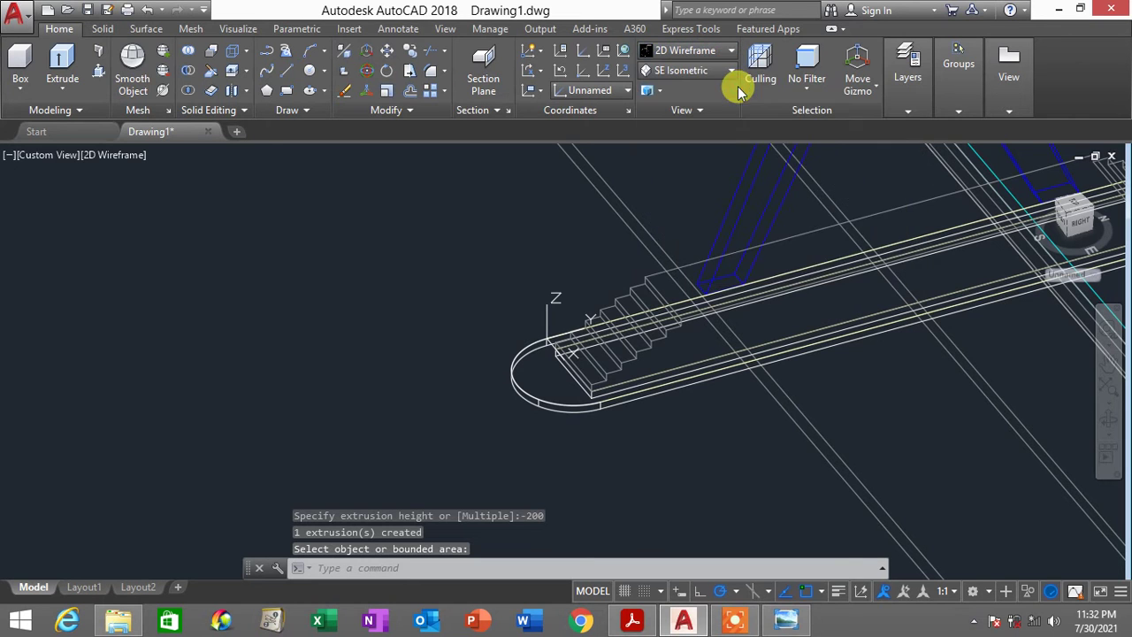
shift+middle_drag(648, 395, 843, 328)
scroll(455, 367, up, 5)
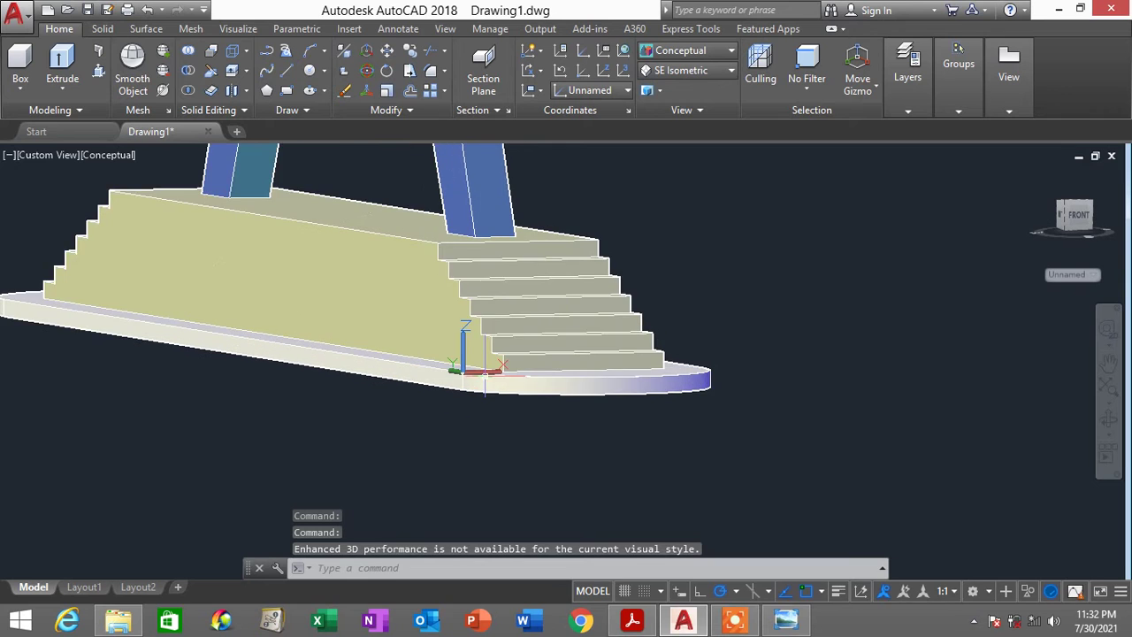
shift+middle_drag(445, 353, 735, 463)
scroll(495, 416, down, 5)
Set the base slab's colour to index 254 light grey in its Properties
click(736, 463)
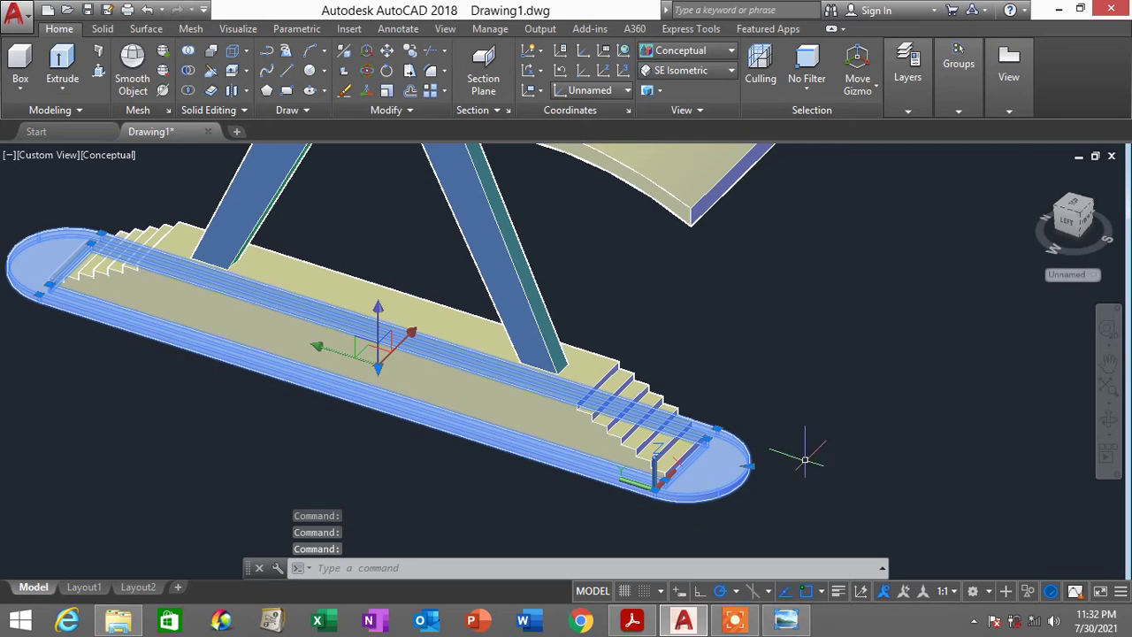
right_click(834, 435)
click(867, 405)
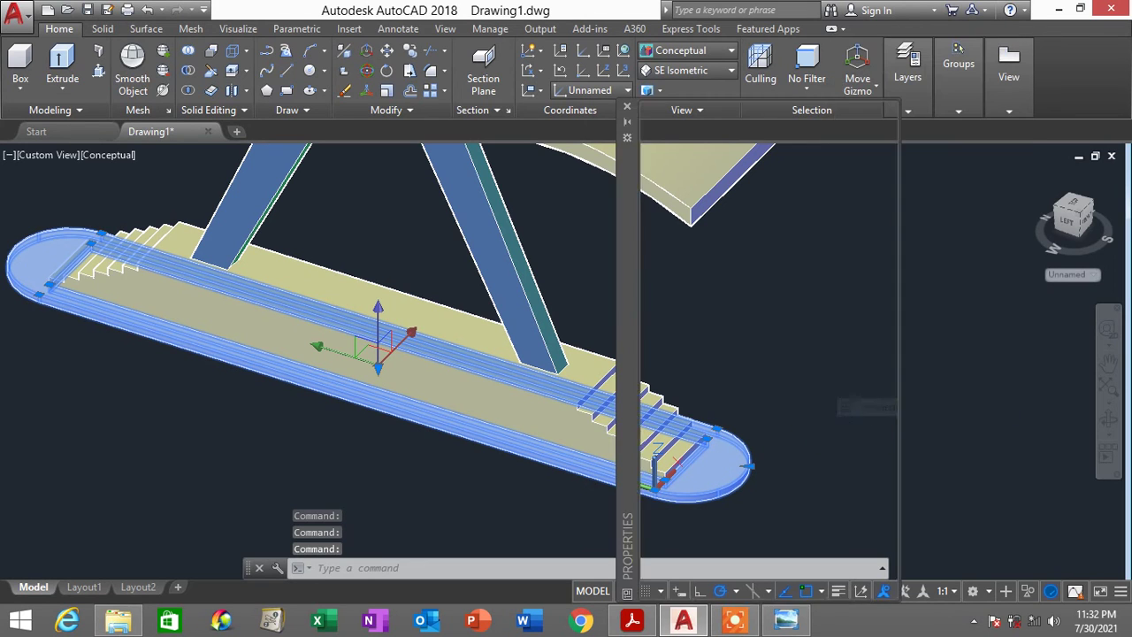
click(813, 157)
click(813, 159)
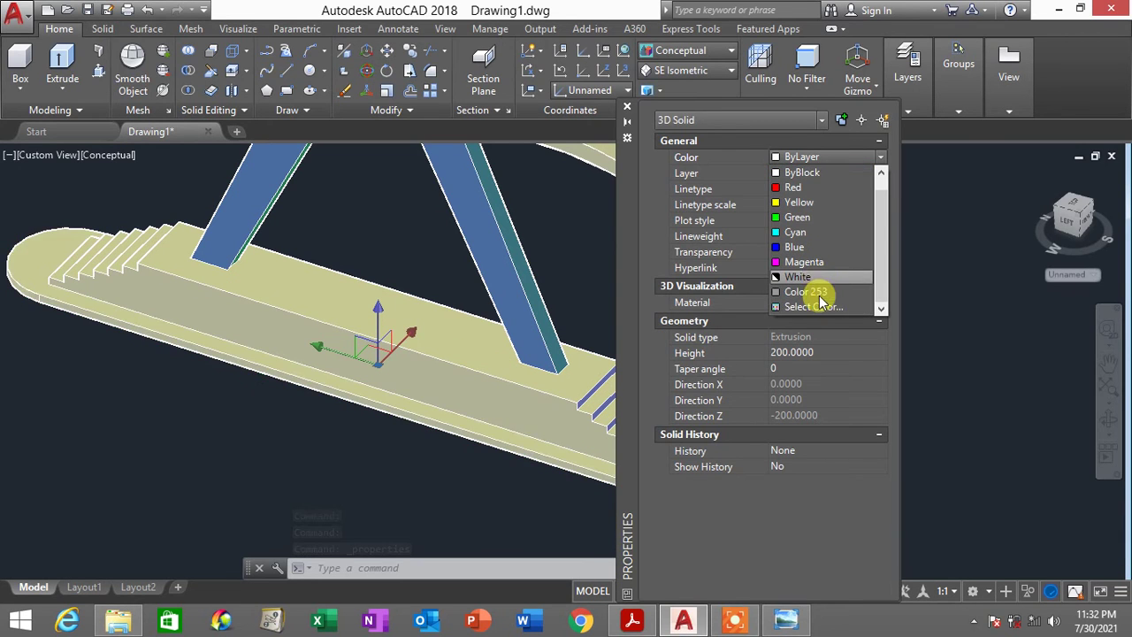
click(818, 309)
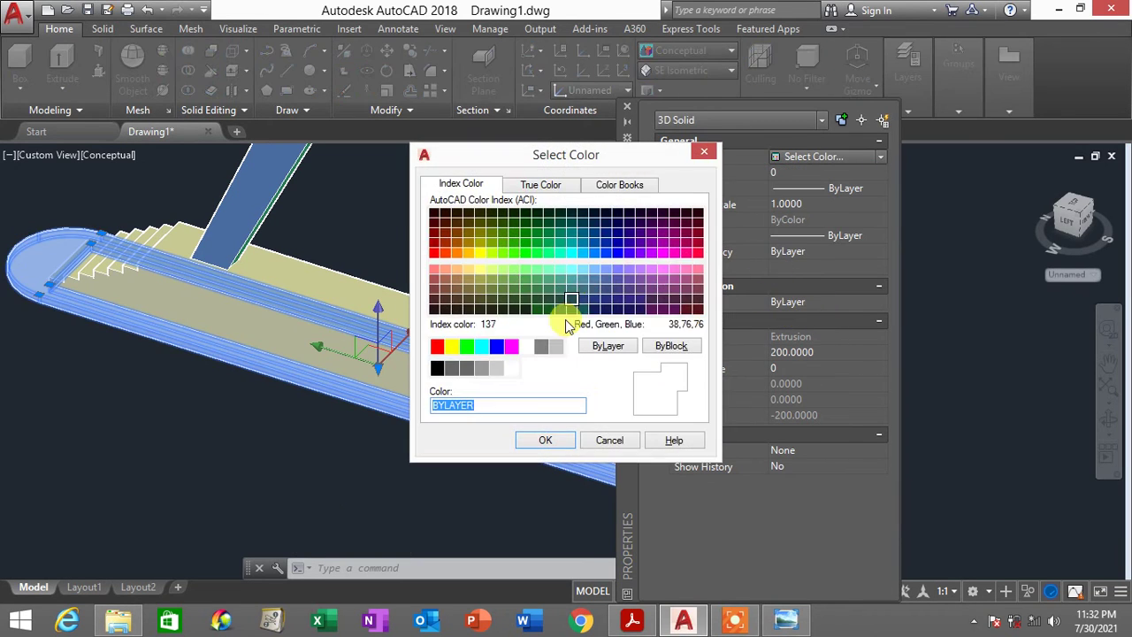
click(497, 371)
click(542, 440)
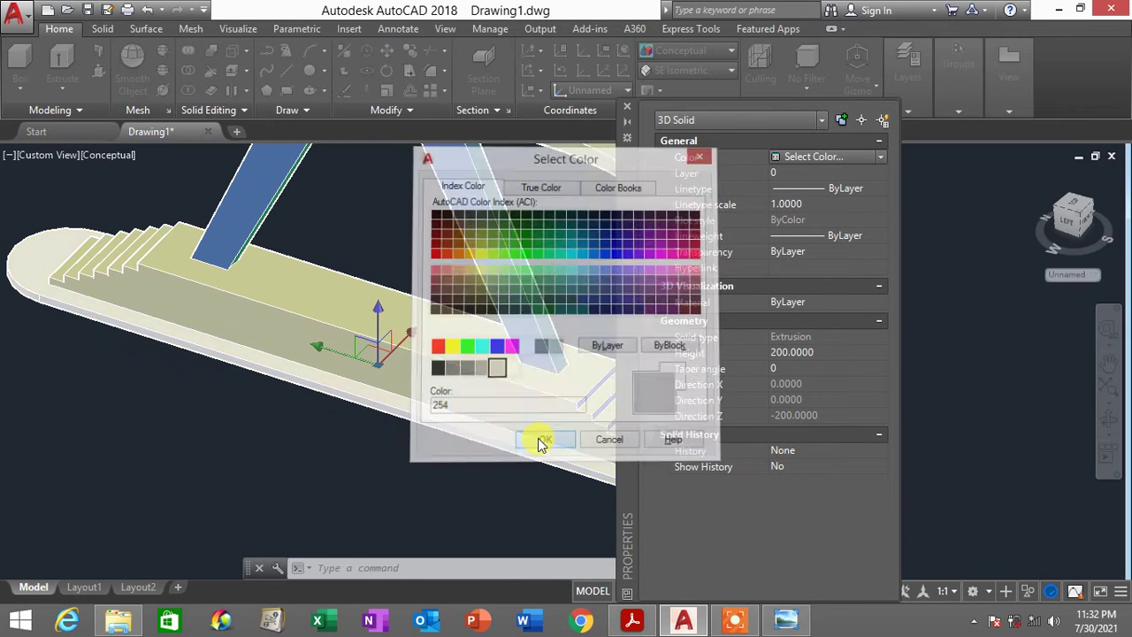
key(Escape)
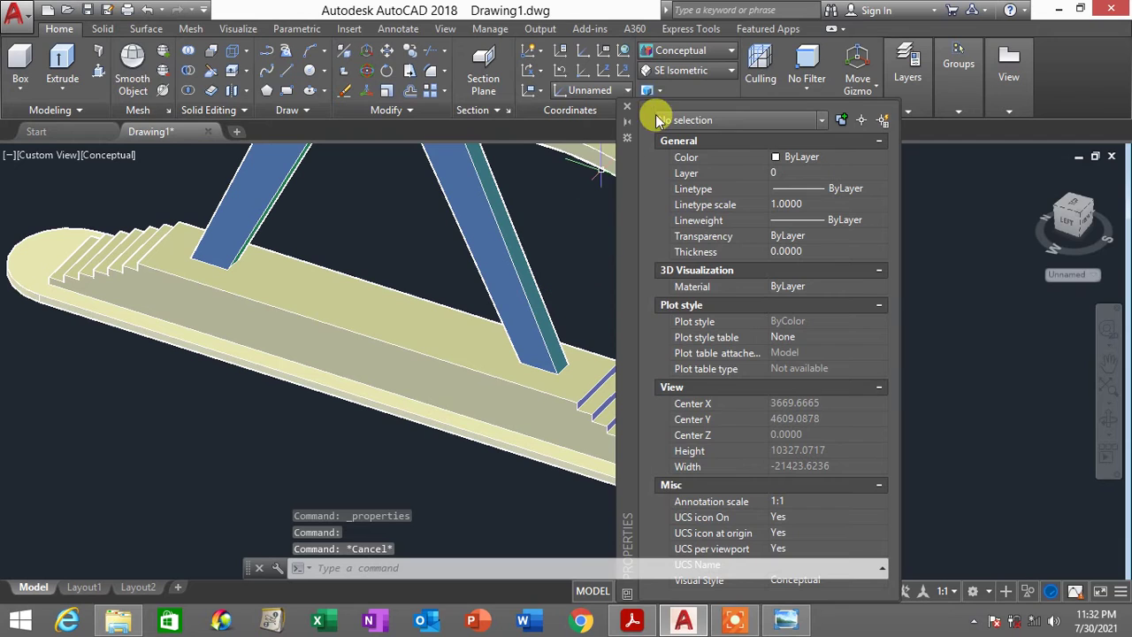
click(630, 109)
Orbit the model and compare it with the toll-plaza reference PDF
mouse_move(745, 379)
shift+middle_down()
mouse_move(698, 429)
mouse_move(738, 398)
shift+middle_up()
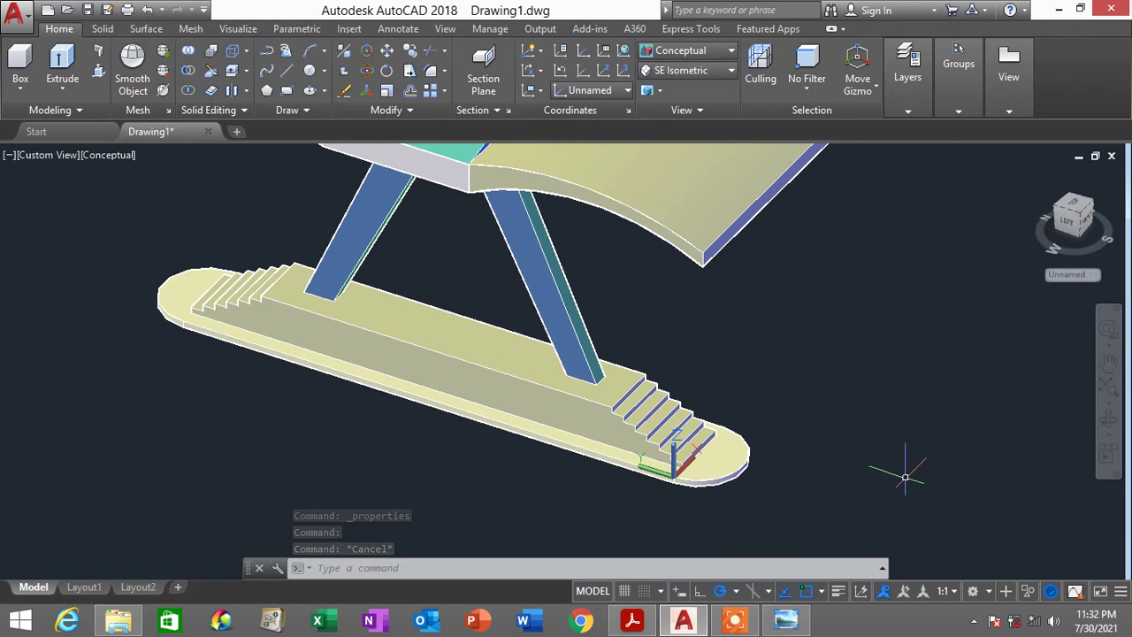
click(633, 622)
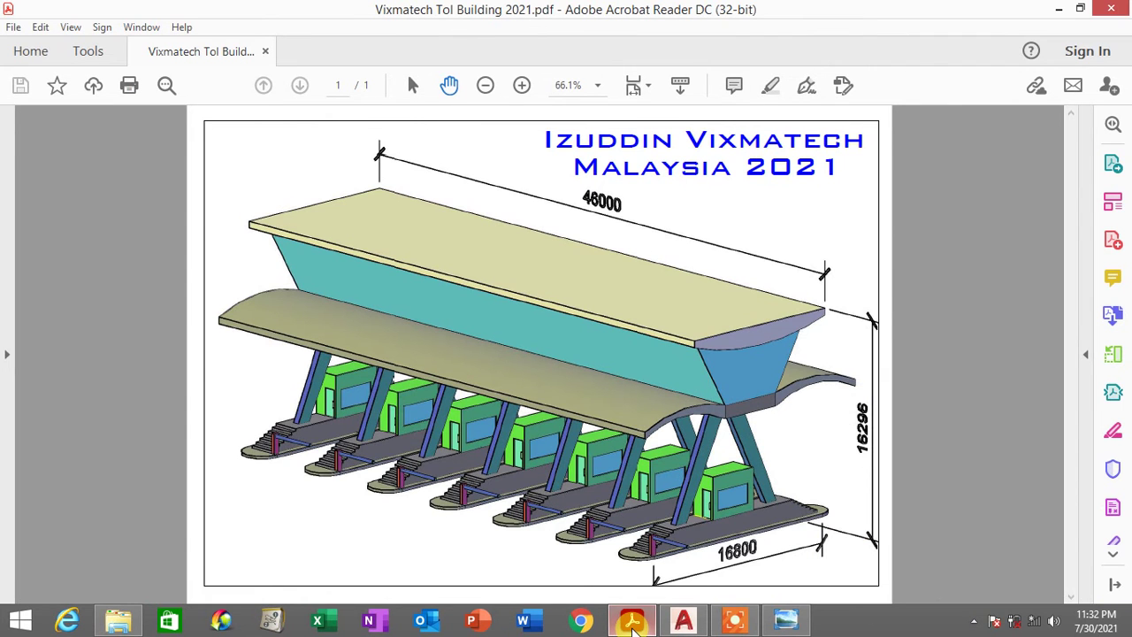
click(632, 621)
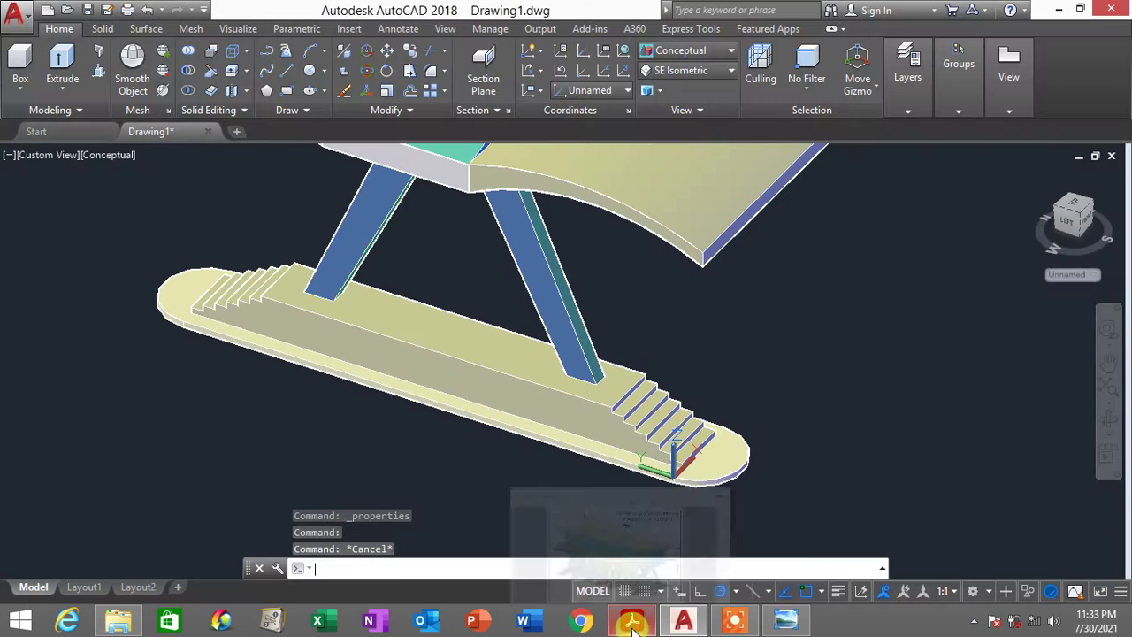
Set the stepped island solid's colour to index 251 dark grey in its Properties
click(503, 364)
right_click(817, 390)
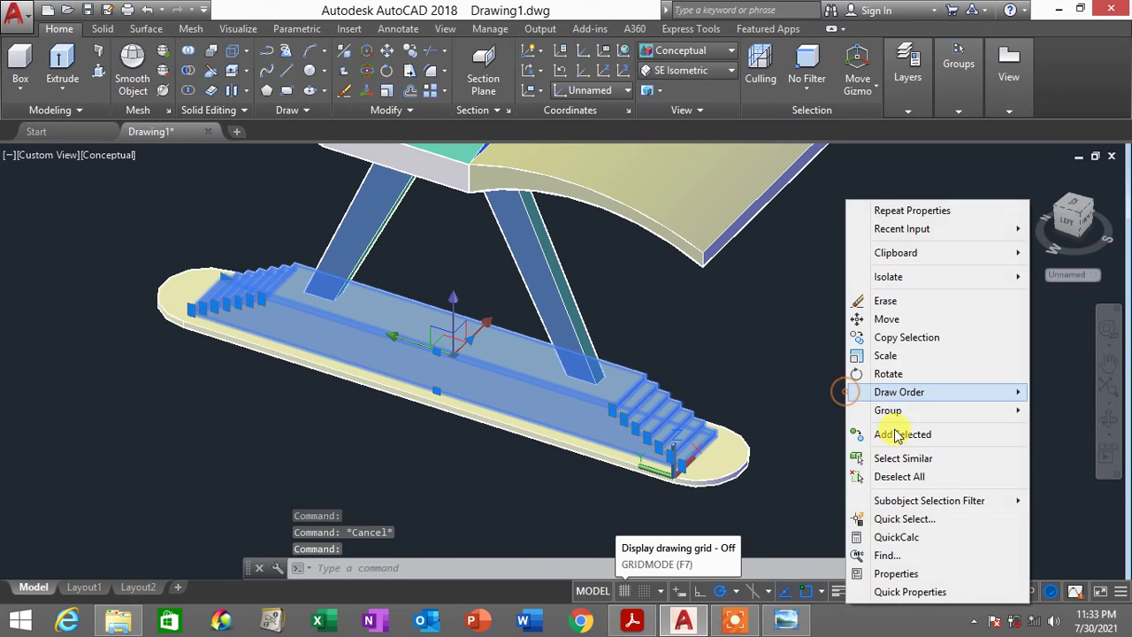
click(924, 571)
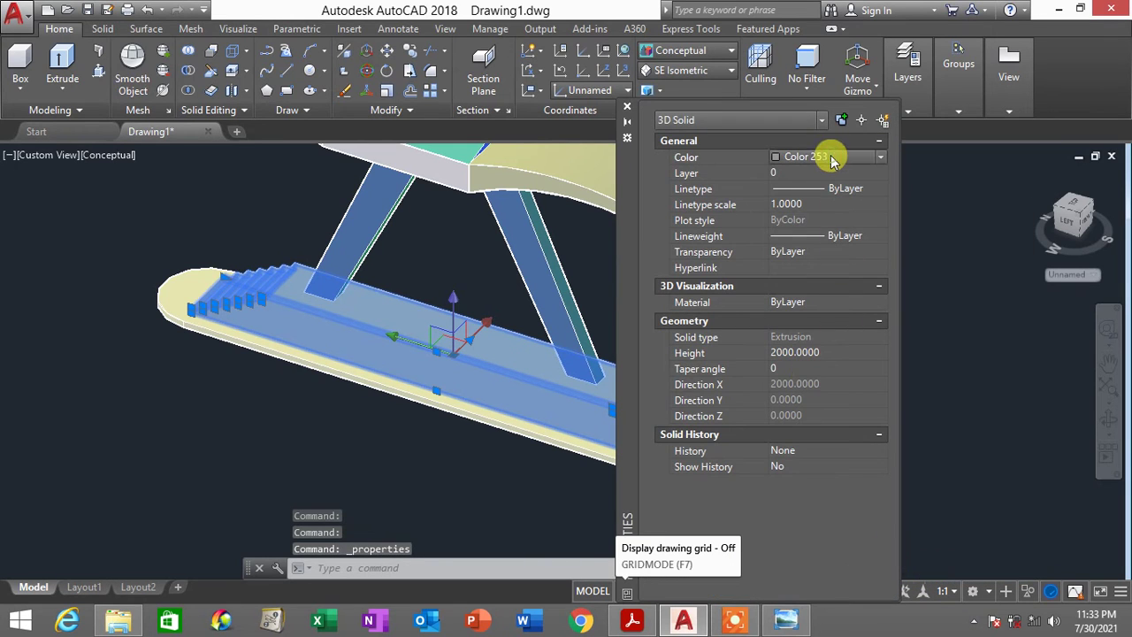
click(832, 157)
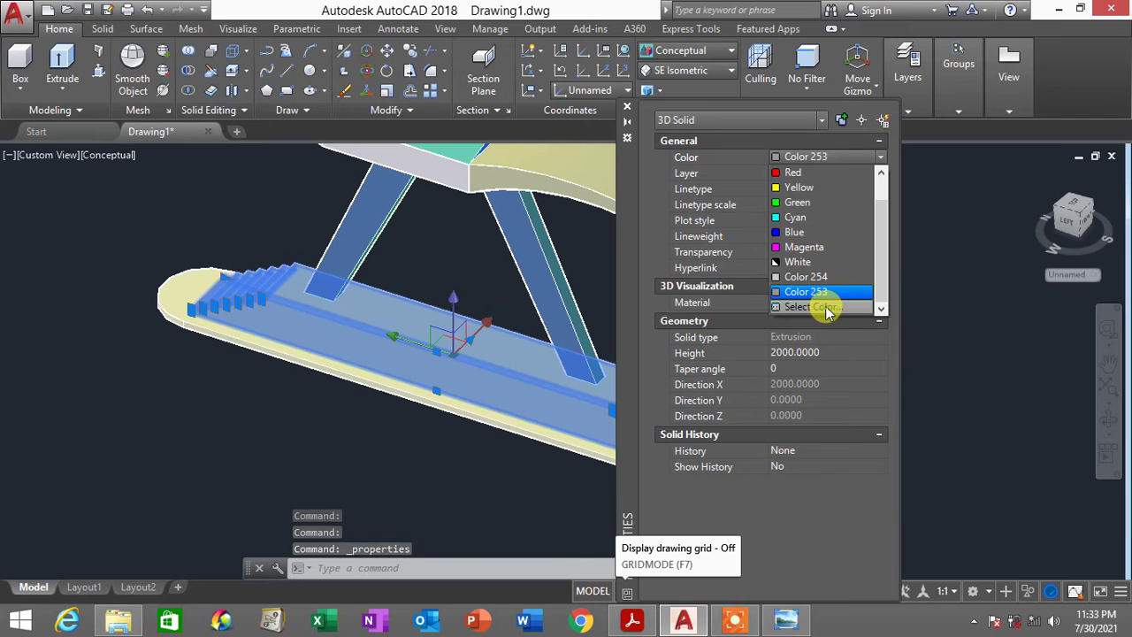
click(806, 307)
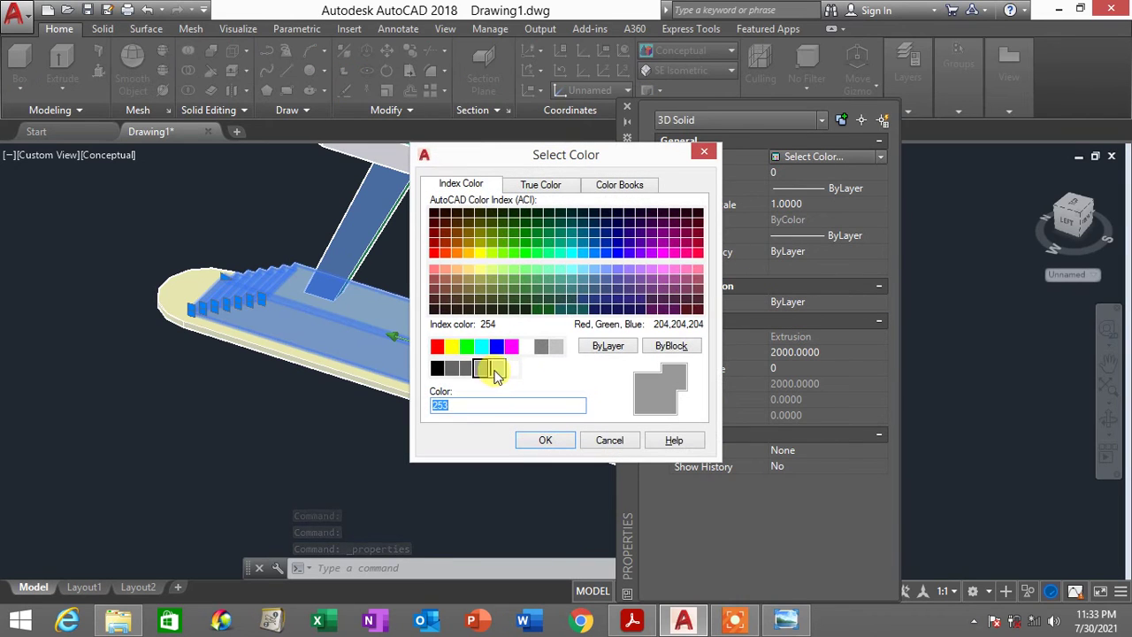
click(451, 368)
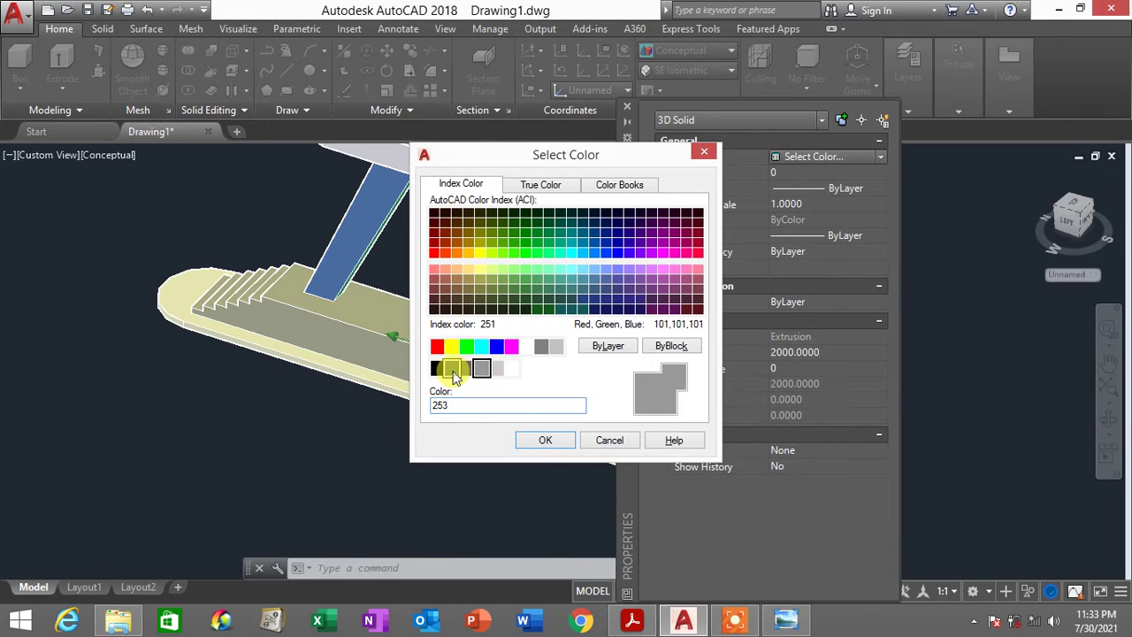
click(539, 441)
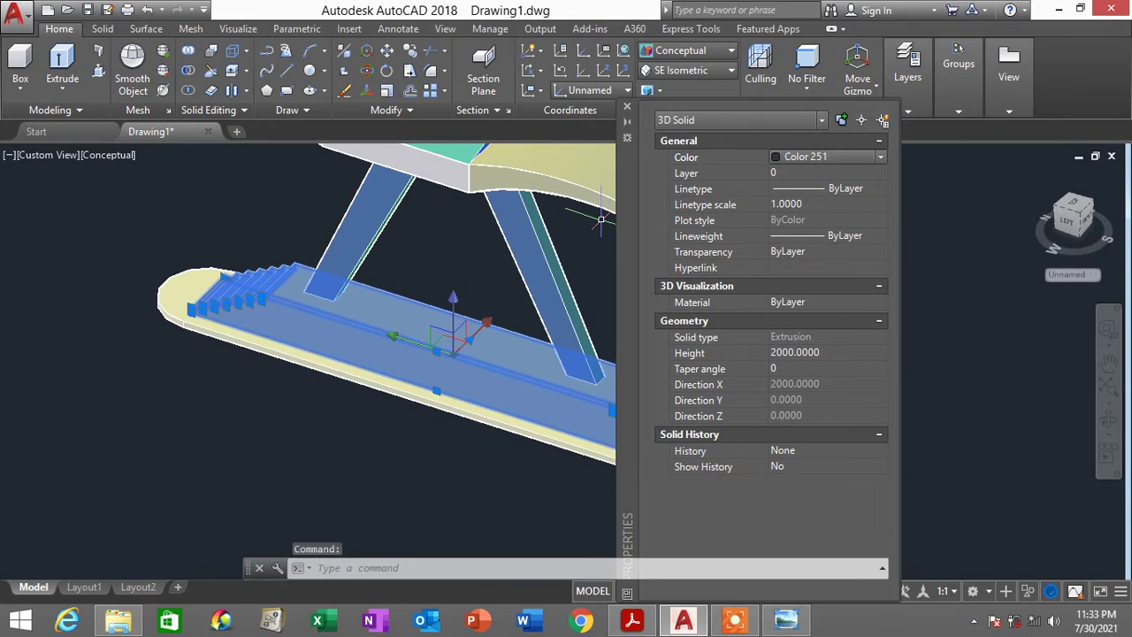
click(627, 106)
key(Escape)
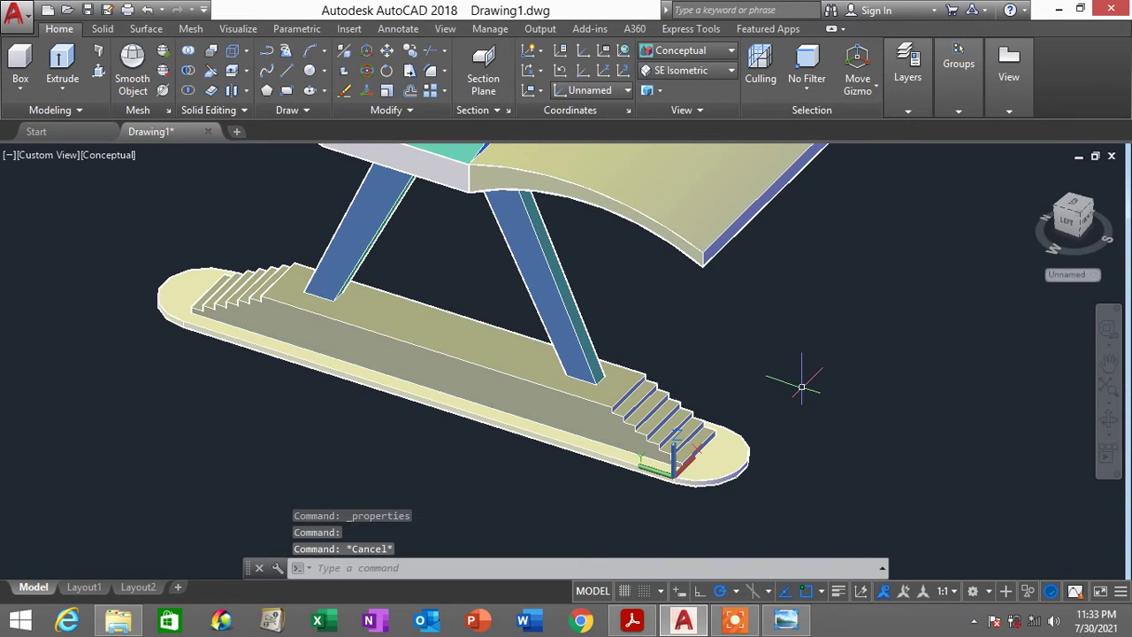
Orbit the model to a side-on view
scroll(801, 386, down, 3)
shift+middle_drag(649, 400, 665, 354)
shift+middle_drag(588, 305, 589, 305)
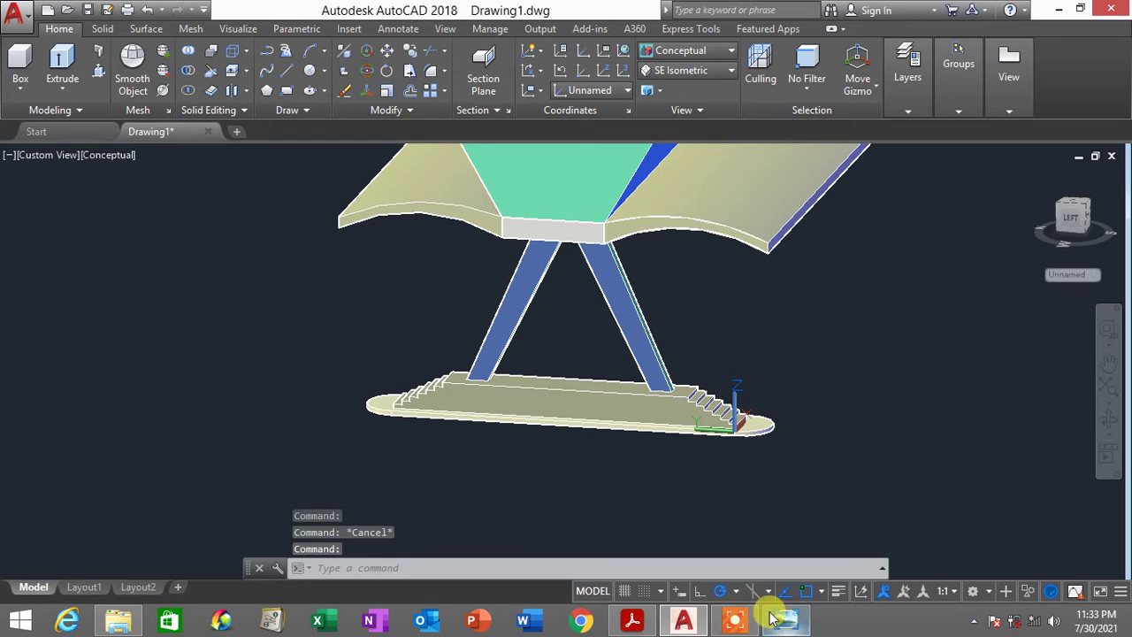
Check the toll-plaza reference PDF, then show the Tol Dim10 screenshot in Photo Viewer
click(632, 620)
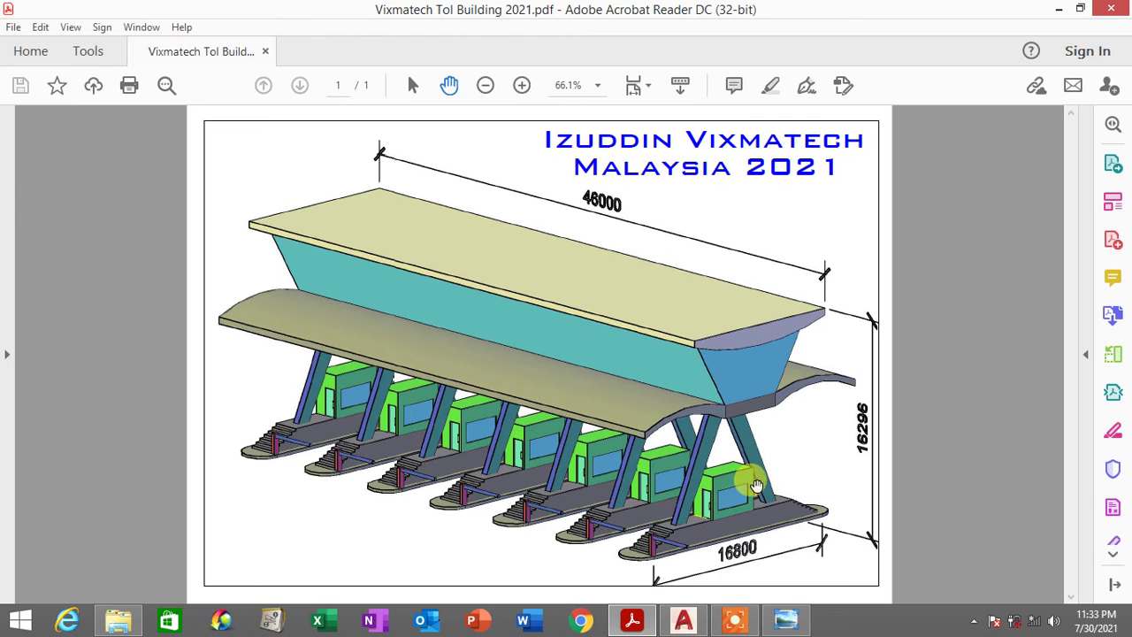
click(788, 621)
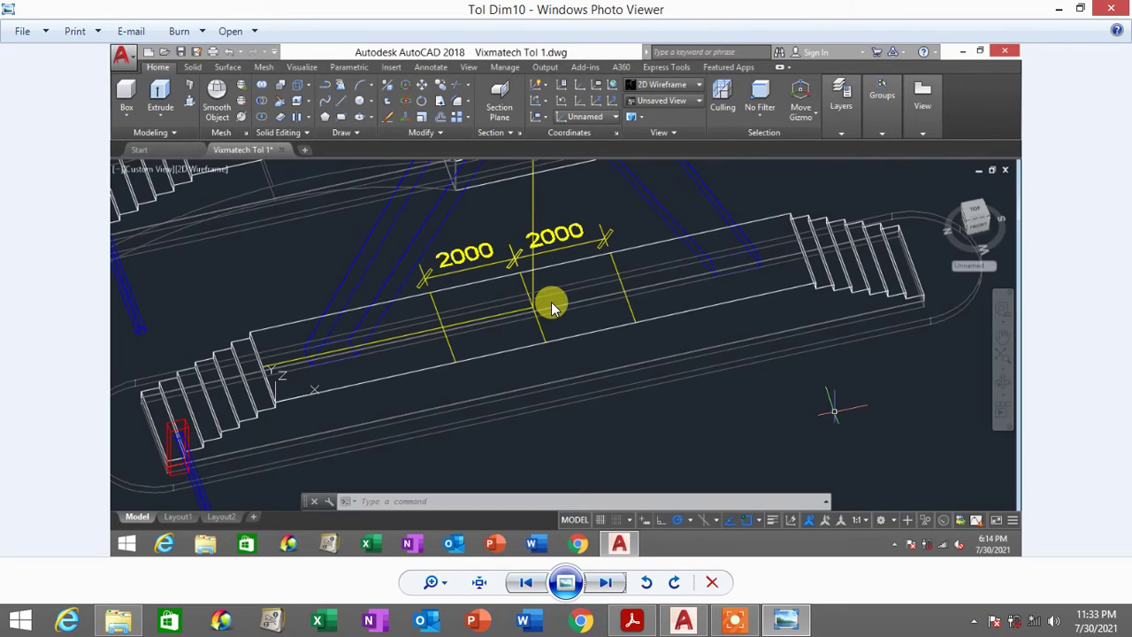
Advance to the Tol Dim13 booth dimensions (4000, 3000, 1500), then minimize Photo Viewer
click(606, 592)
click(606, 592)
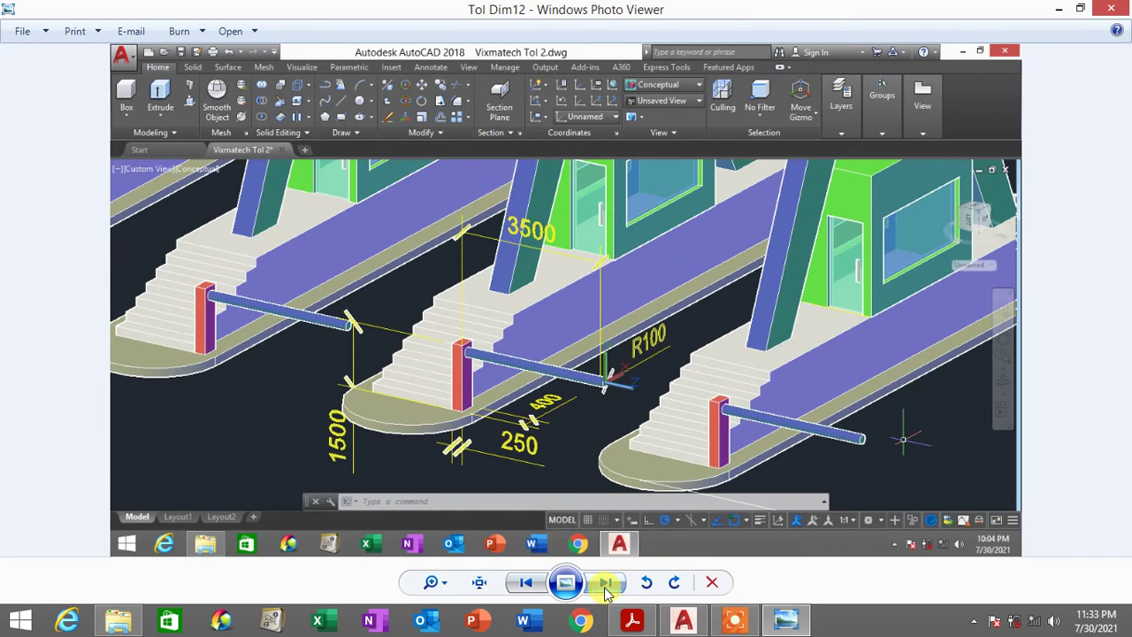
click(607, 592)
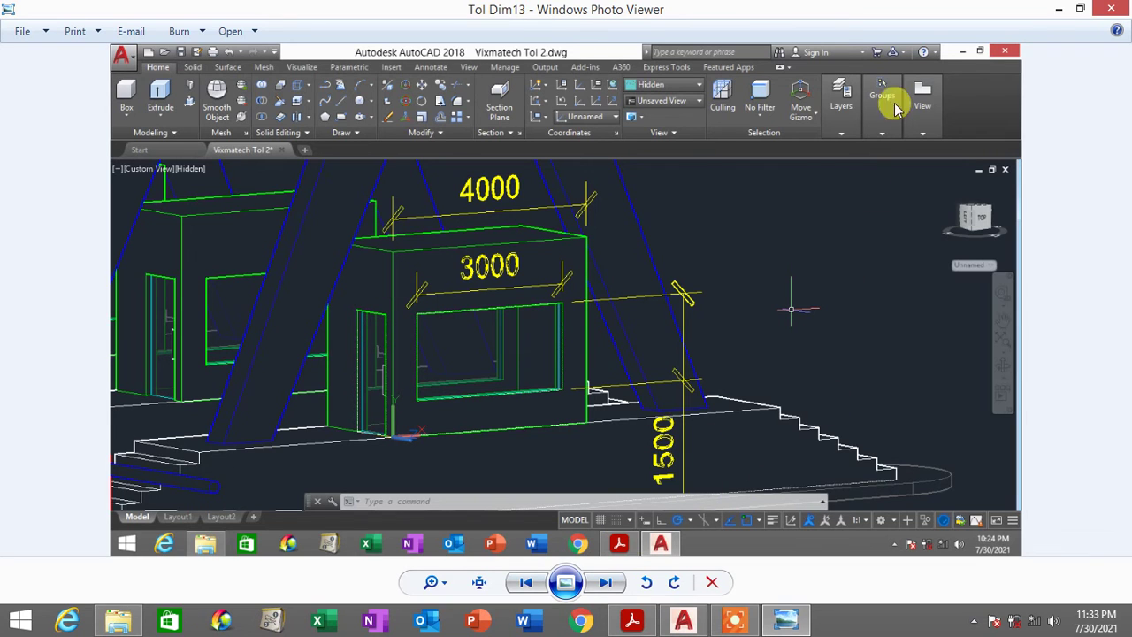
click(1057, 8)
Return to AutoCAD and try NE and SE isometric, settling on NW Isometric
click(1059, 9)
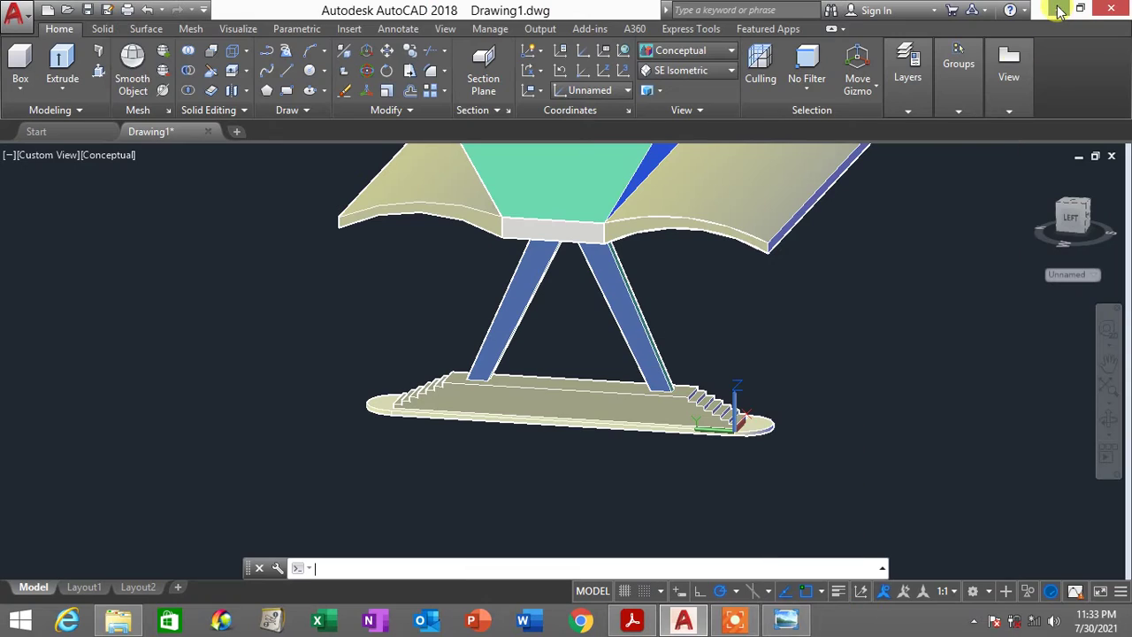
scroll(652, 427, up, 2)
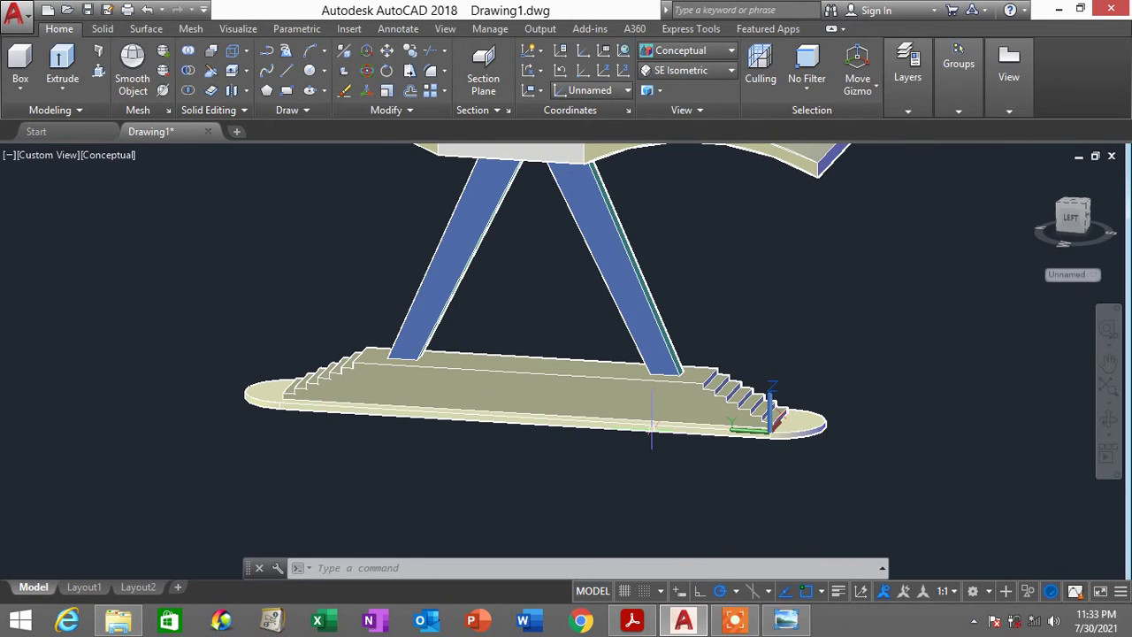
click(685, 70)
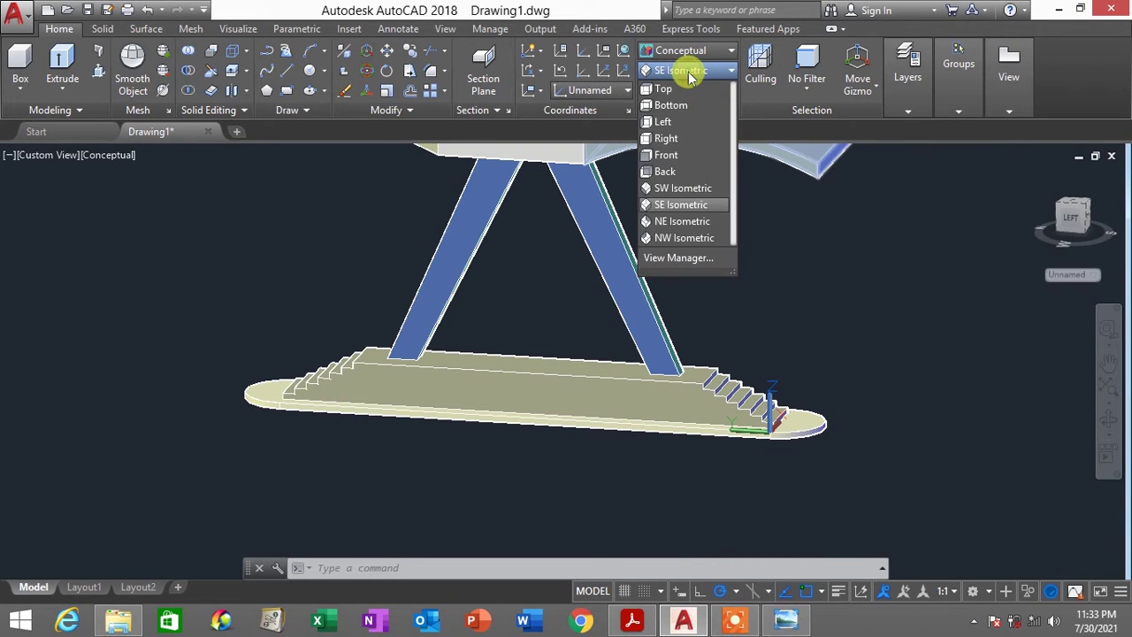
click(686, 221)
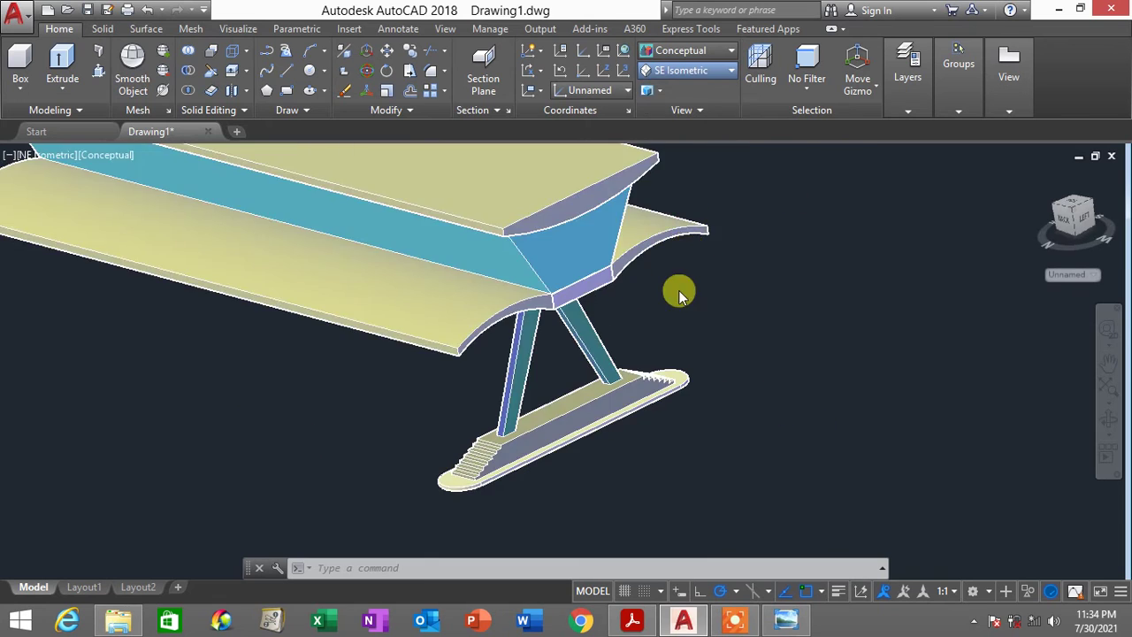
click(685, 70)
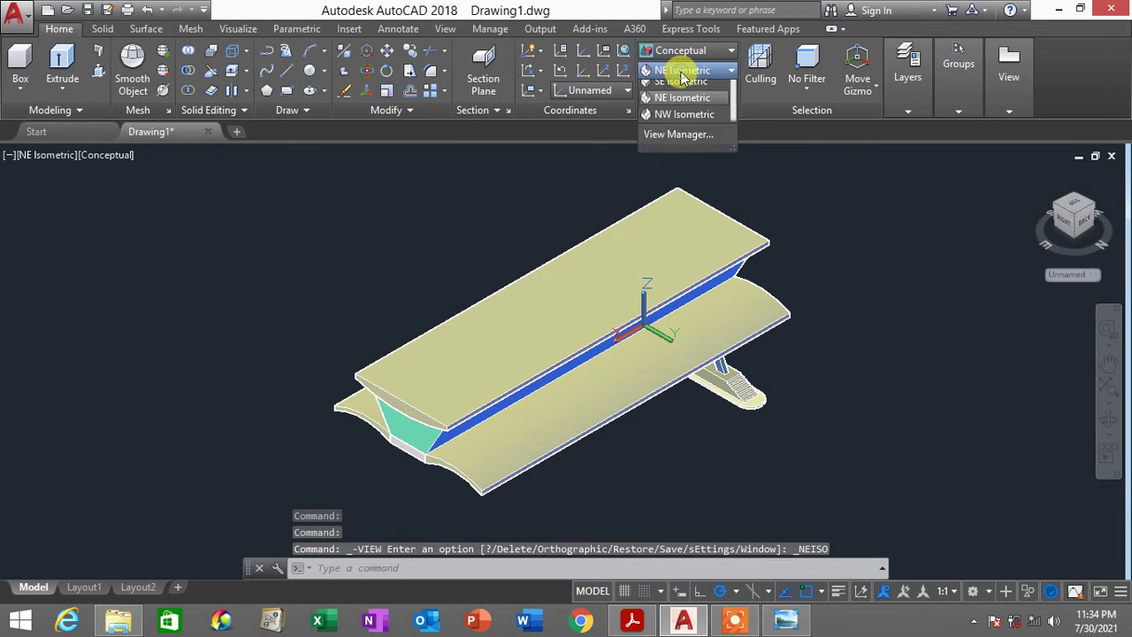
click(683, 205)
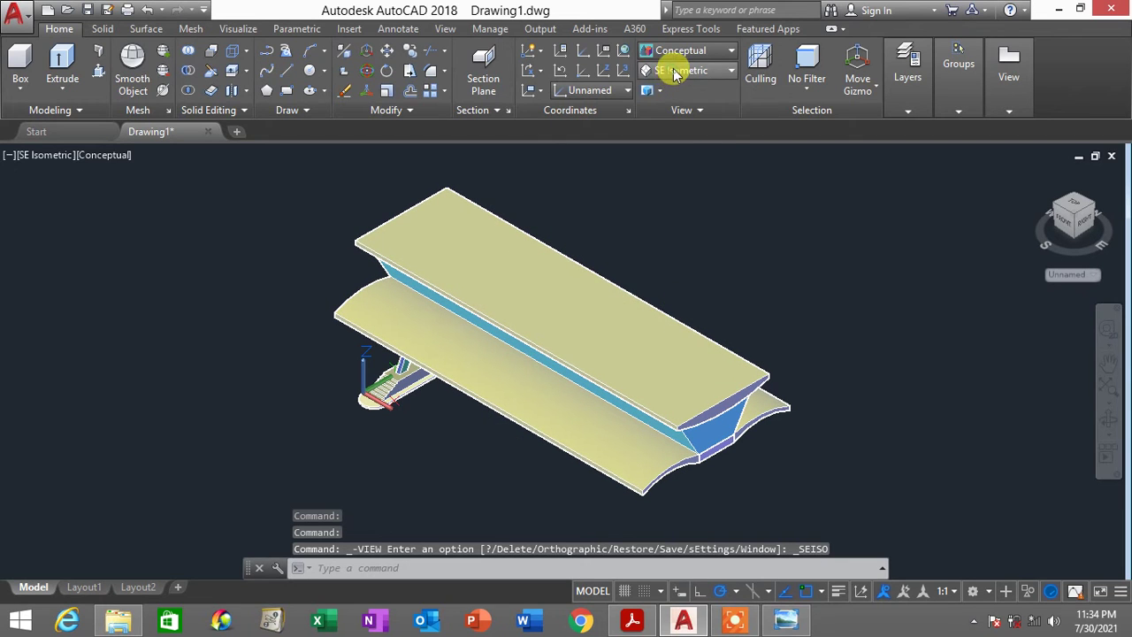
click(677, 71)
click(687, 222)
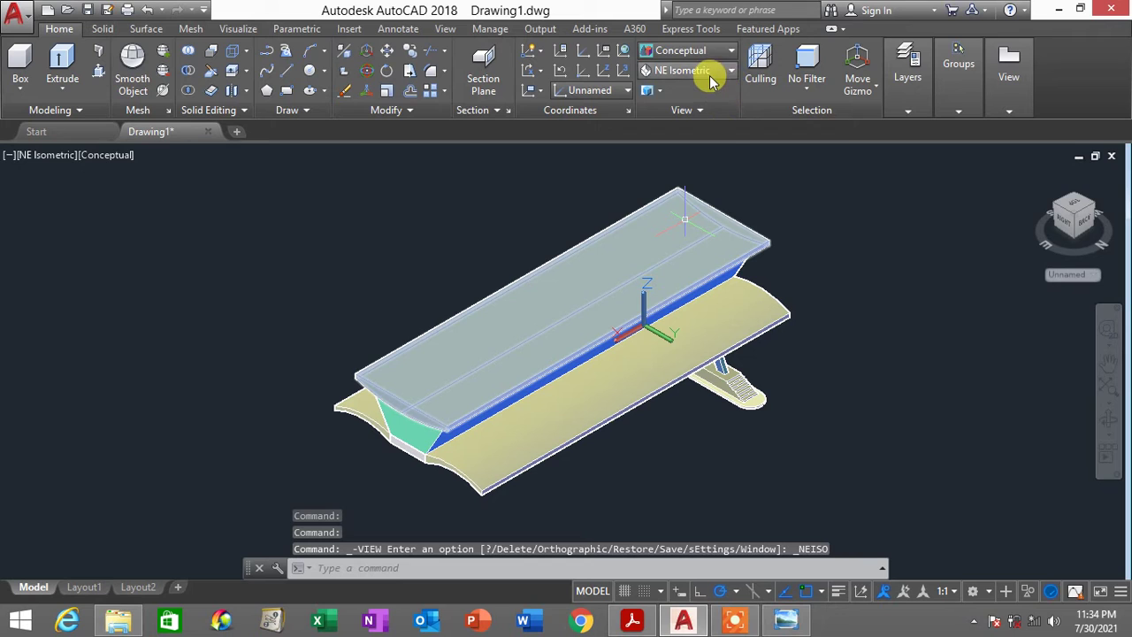
click(677, 71)
click(694, 237)
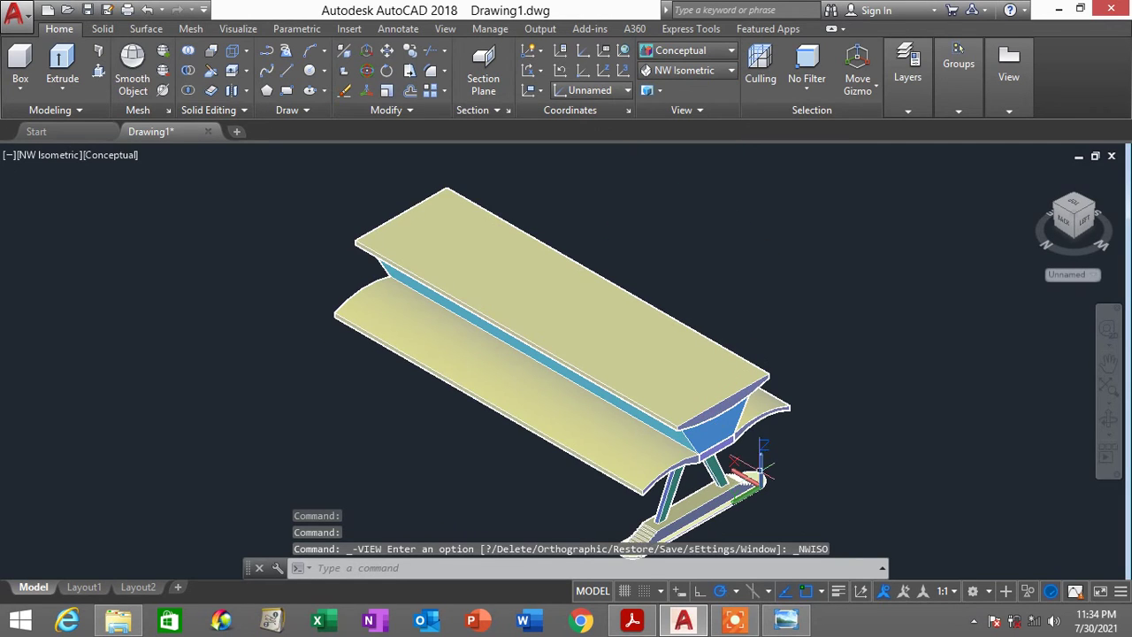
Zoom and pan in close on the stepped island base
scroll(610, 394, up, 3)
middle_drag(734, 553, 717, 379)
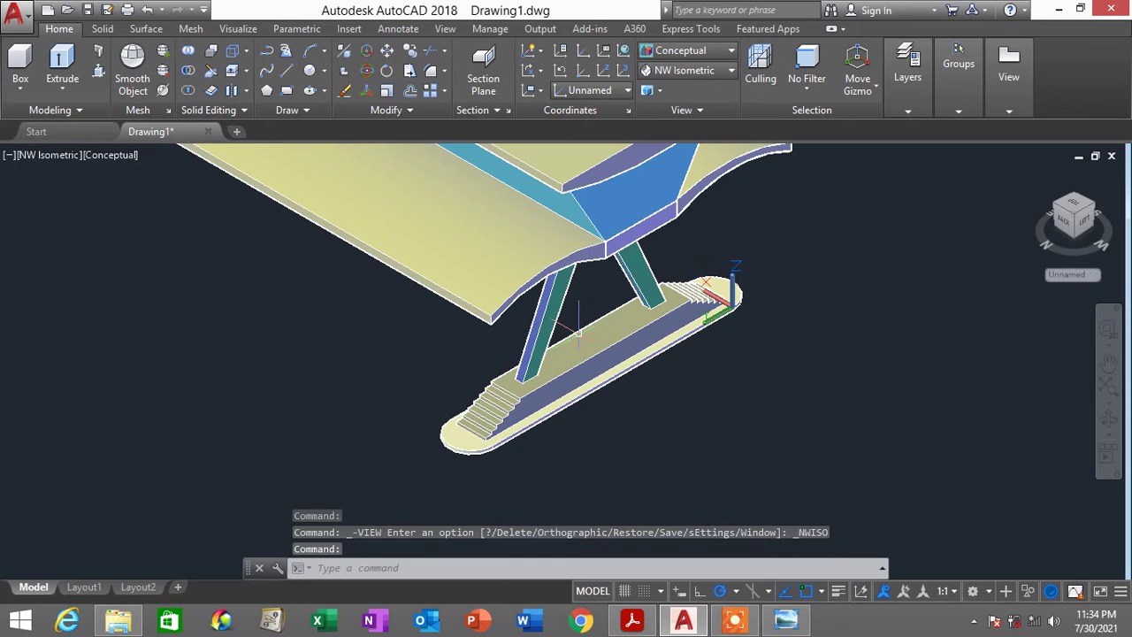
scroll(578, 331, up, 5)
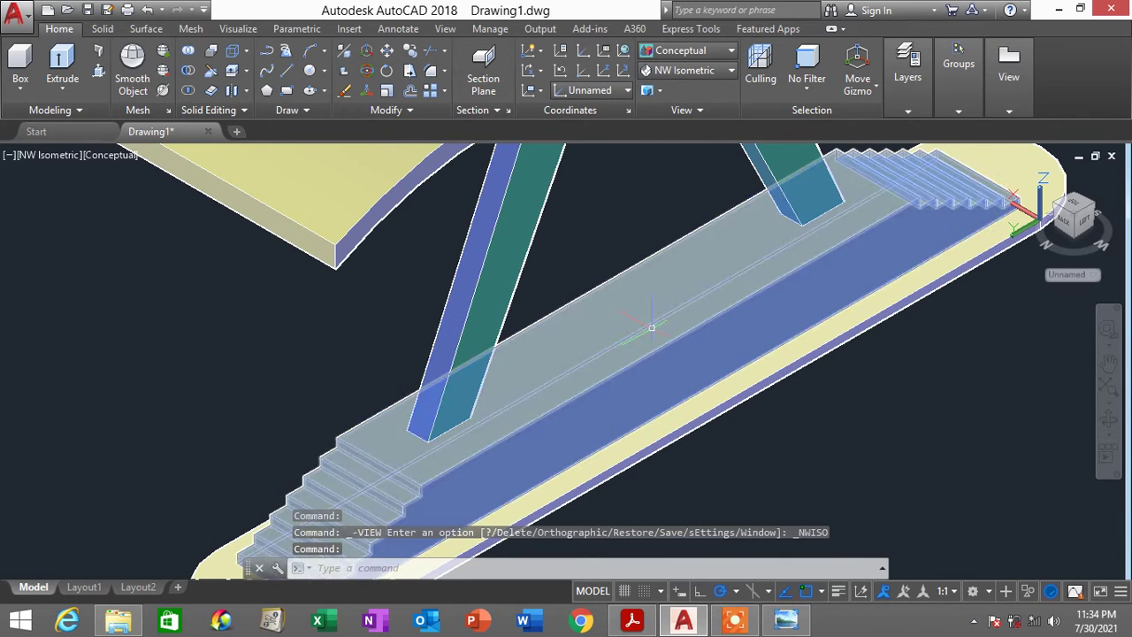
middle_drag(651, 327, 580, 273)
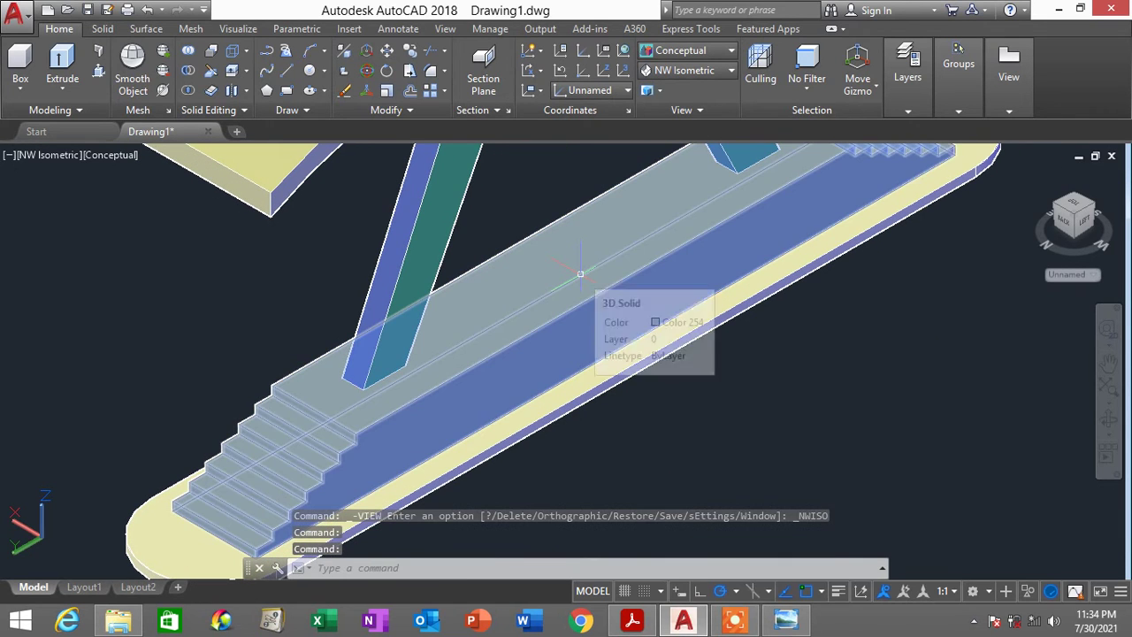
click(696, 53)
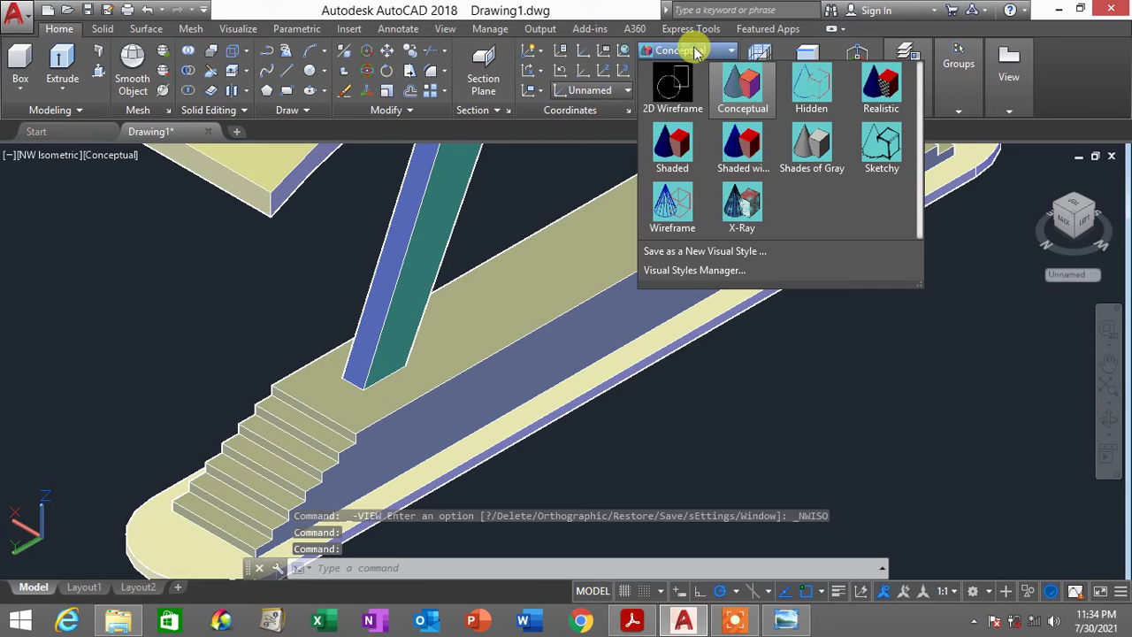
Switch to 2D Wireframe and define a three-point UCS at the step corner
click(669, 90)
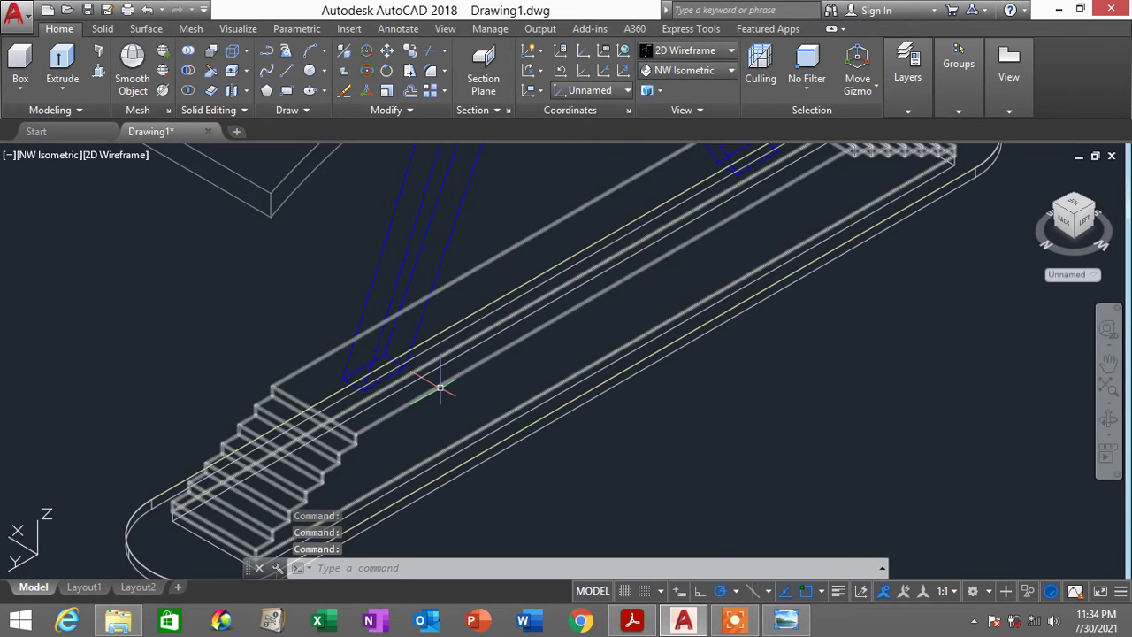
text(cs)
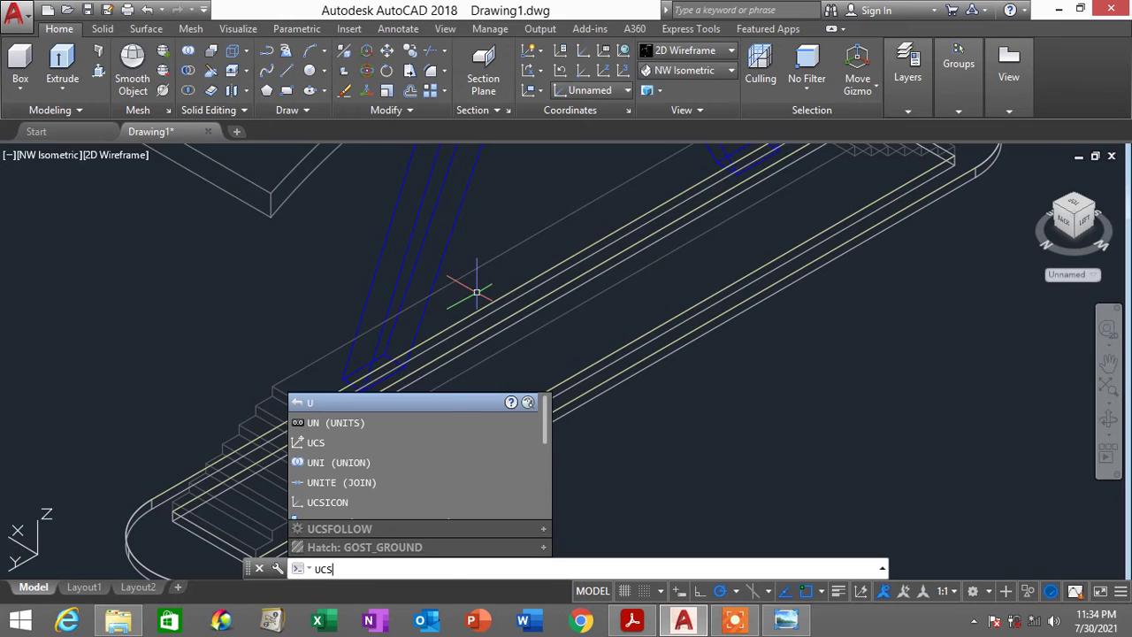
key(Return)
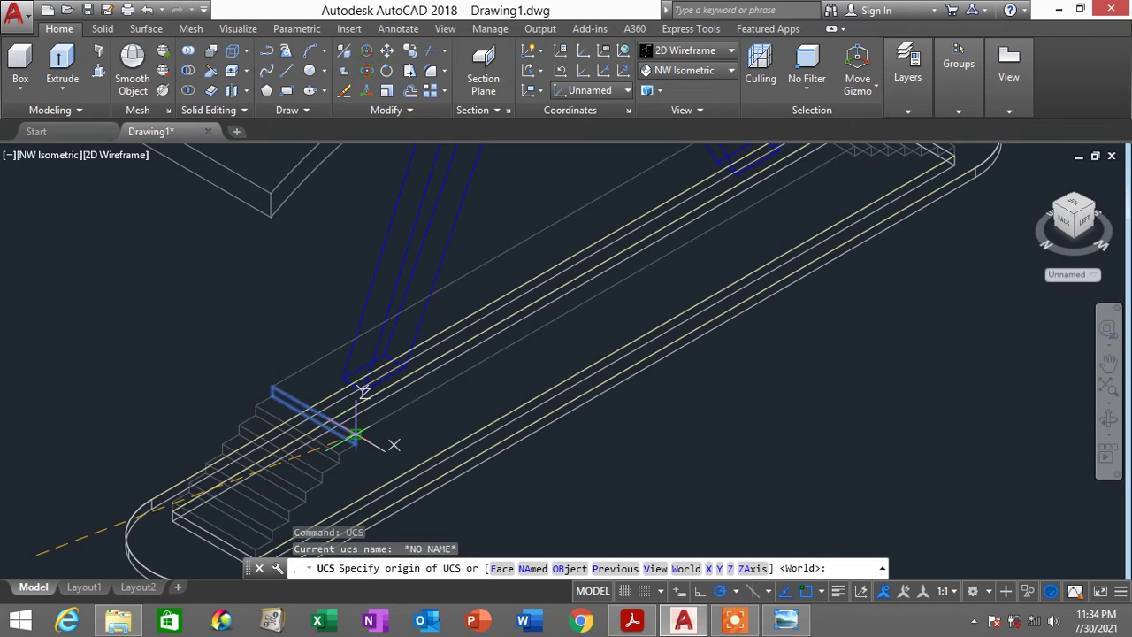
click(357, 434)
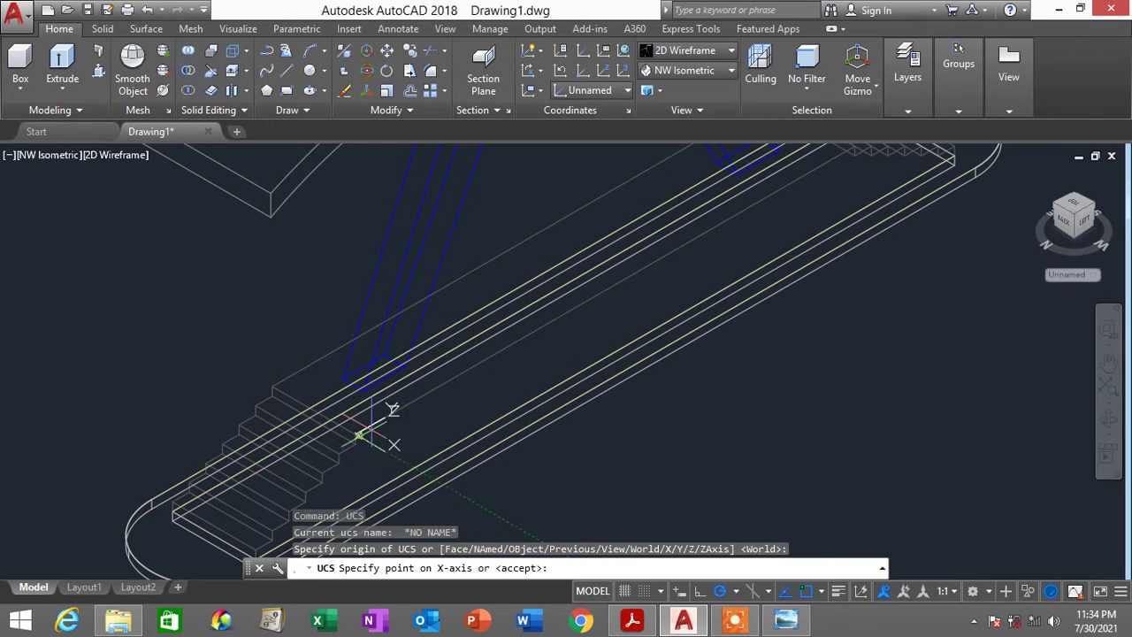
click(442, 383)
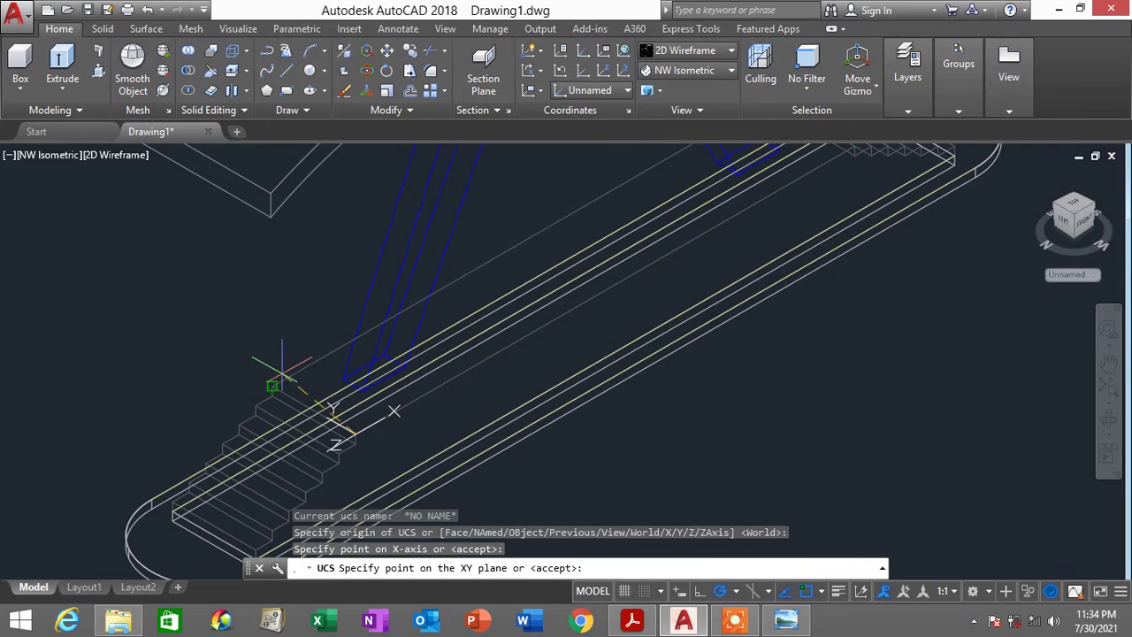
click(273, 385)
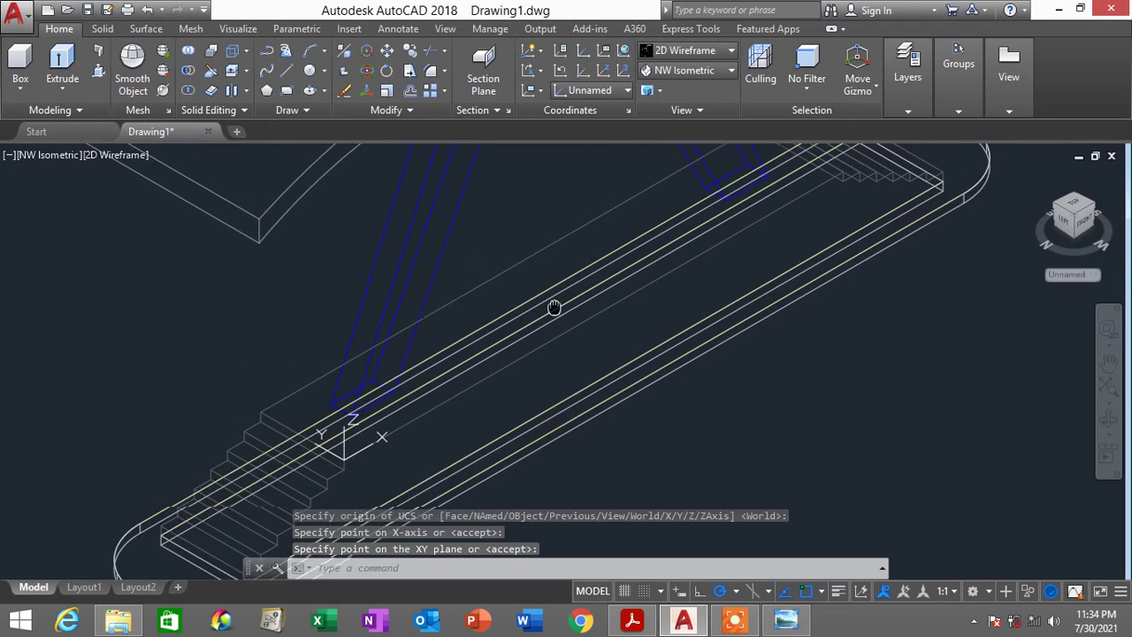
Draw a 2000-long line across the island base at X 6000
text(L)
key(Return)
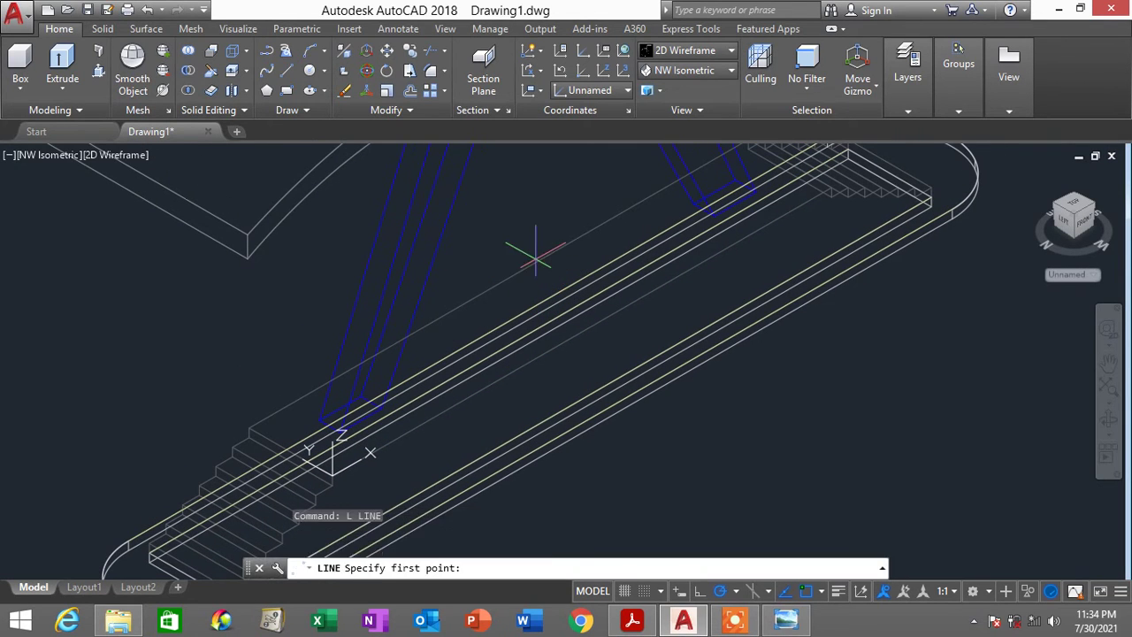
click(499, 283)
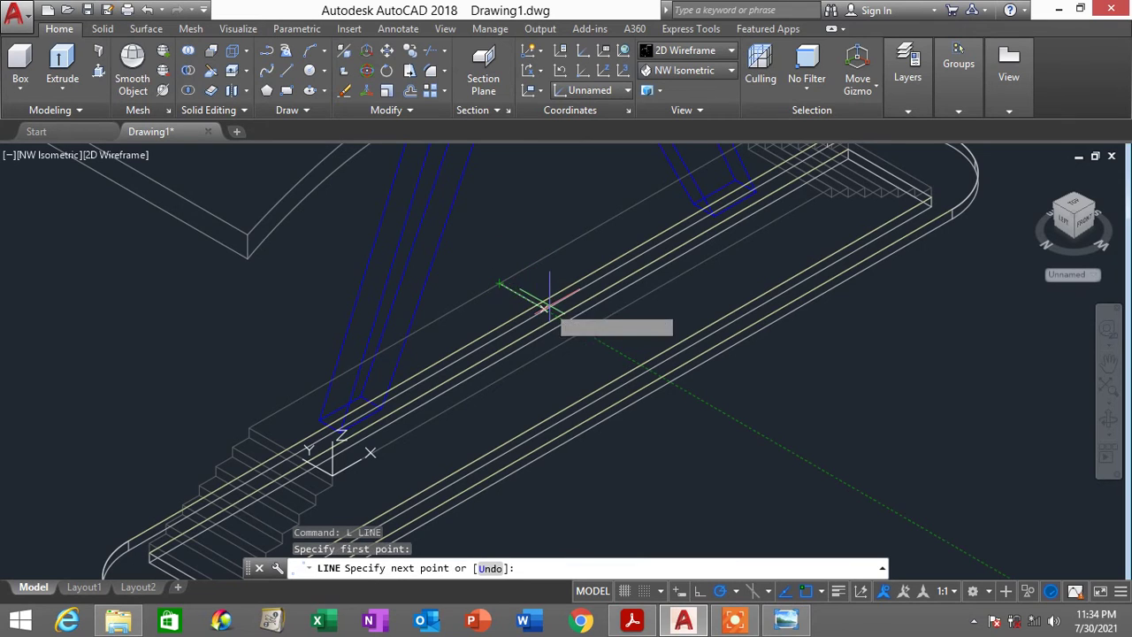
click(581, 332)
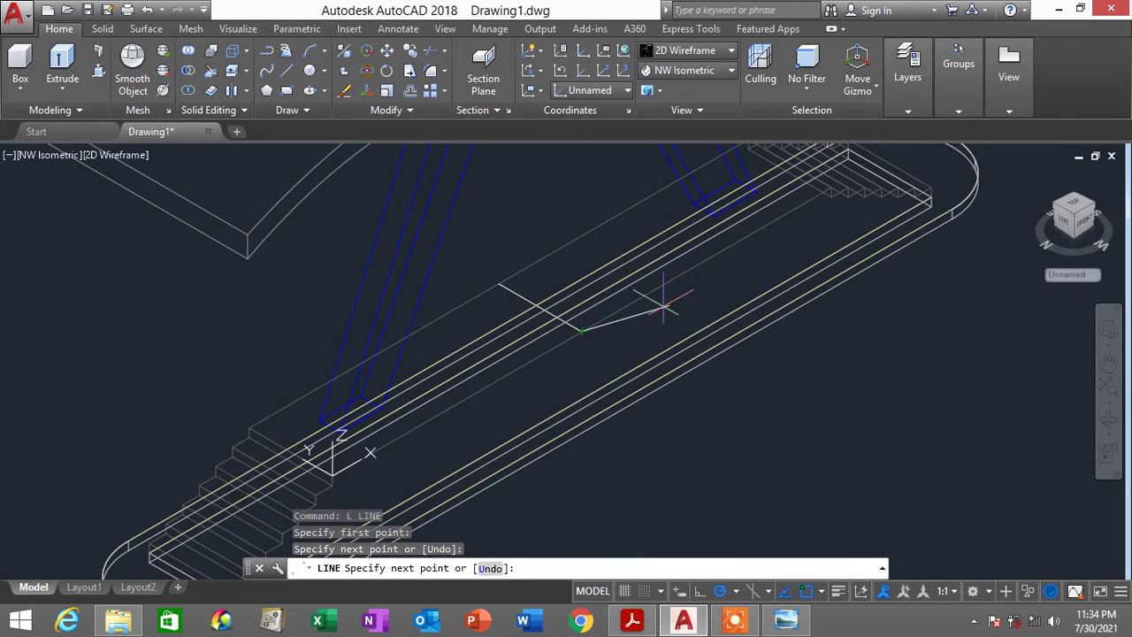
key(Return)
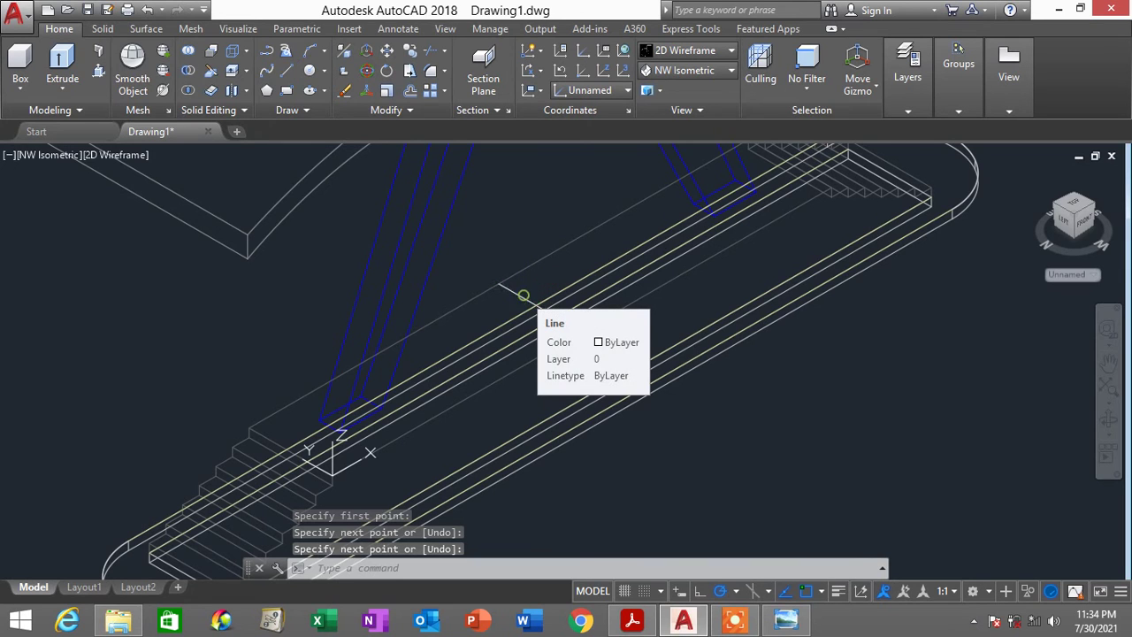
Change the new line's colour to Yellow in Properties
click(524, 295)
right_click(895, 451)
click(953, 399)
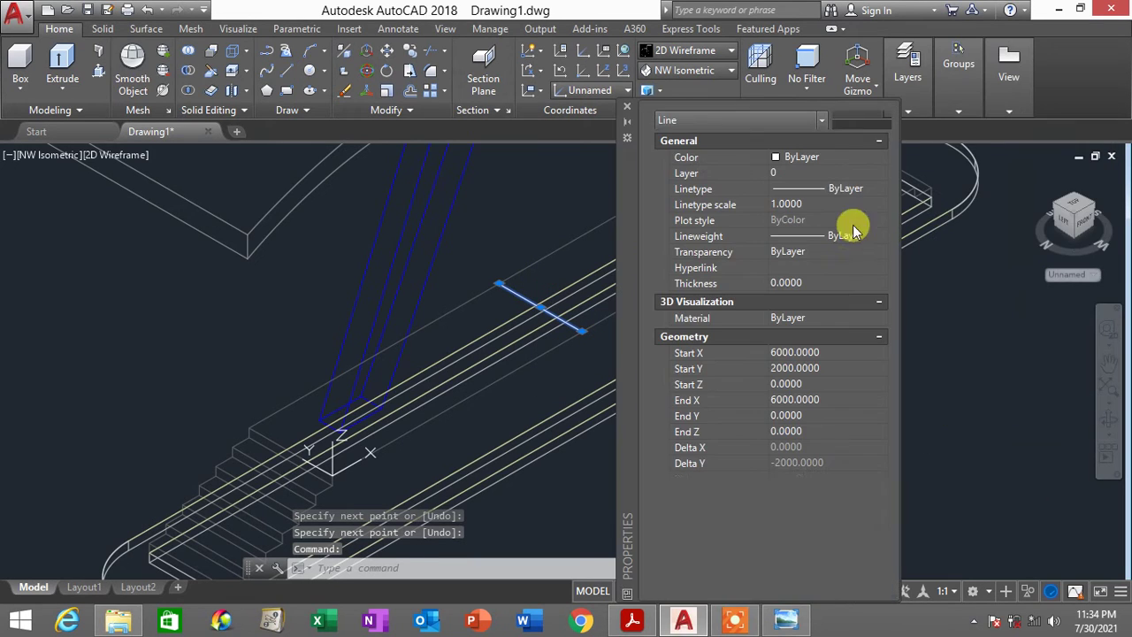
click(835, 158)
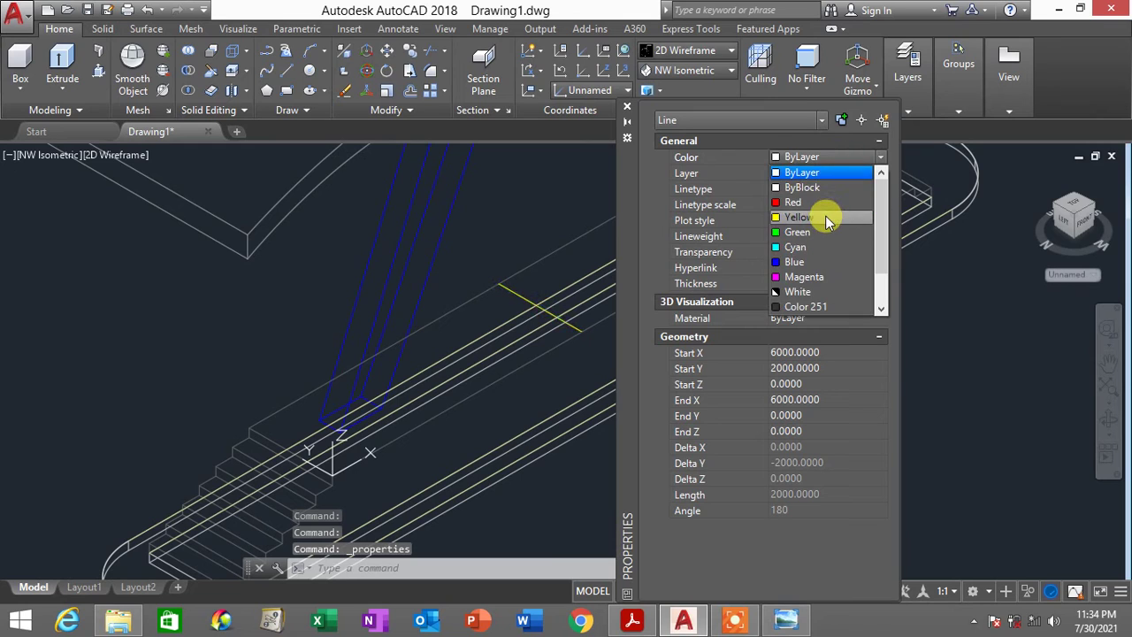
click(827, 221)
click(627, 107)
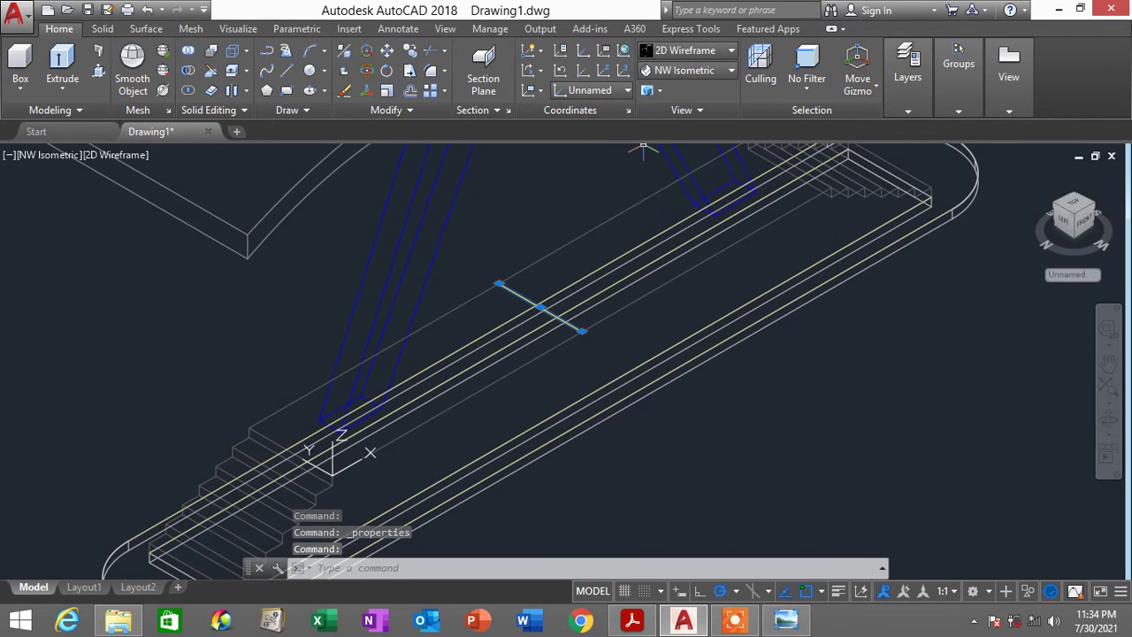
key(Escape)
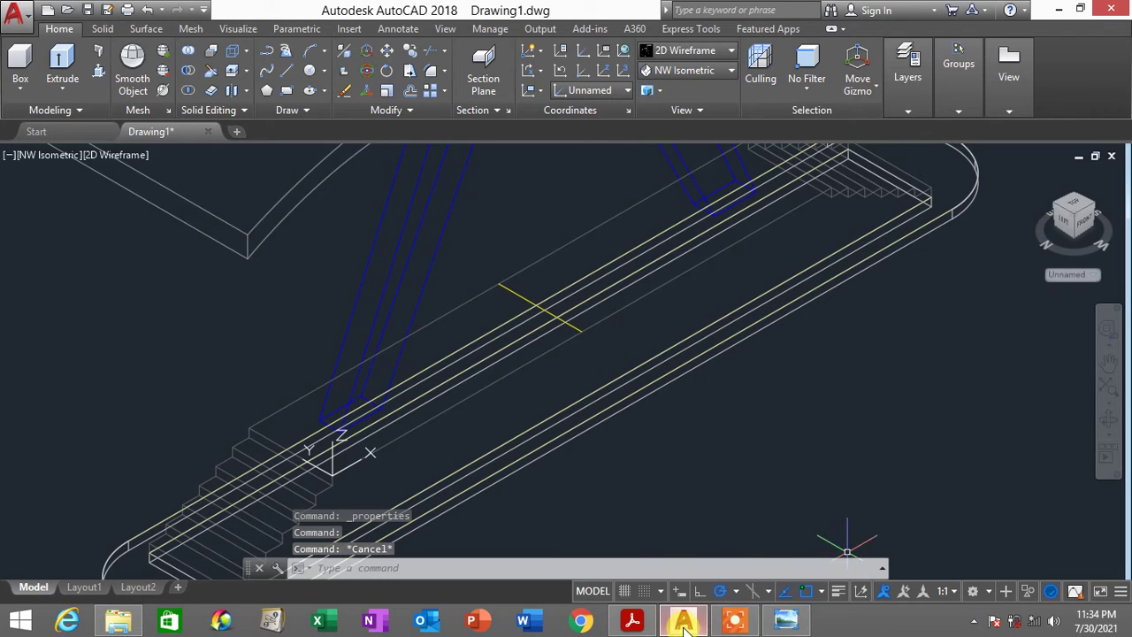
Compare against the Tol Dim10 reference screenshot, then return to AutoCAD
click(786, 619)
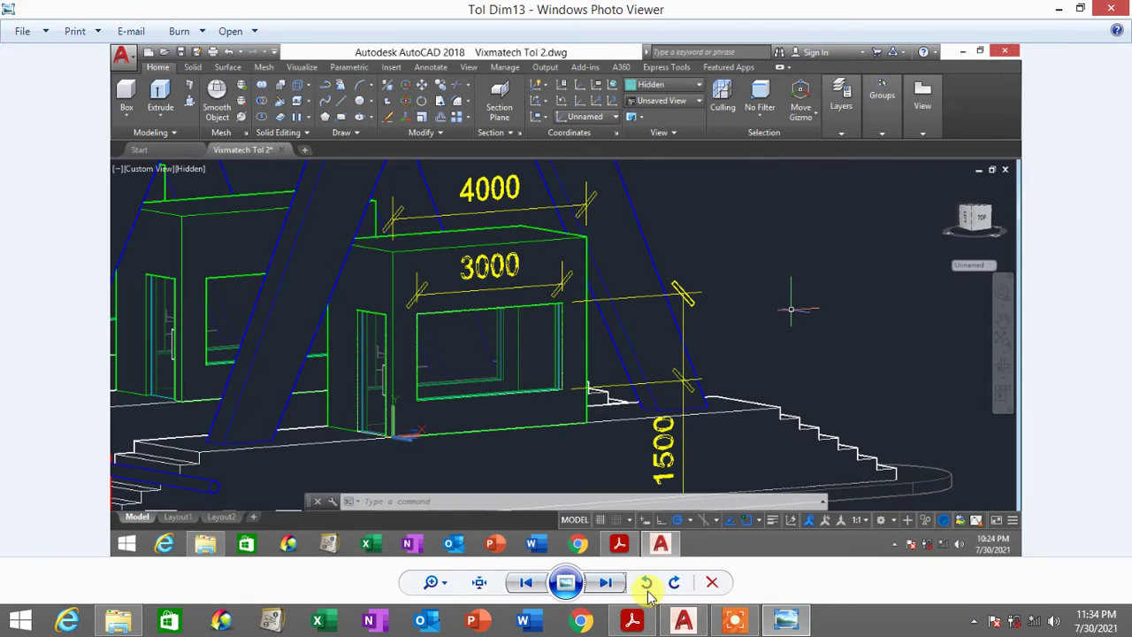
click(514, 582)
click(515, 584)
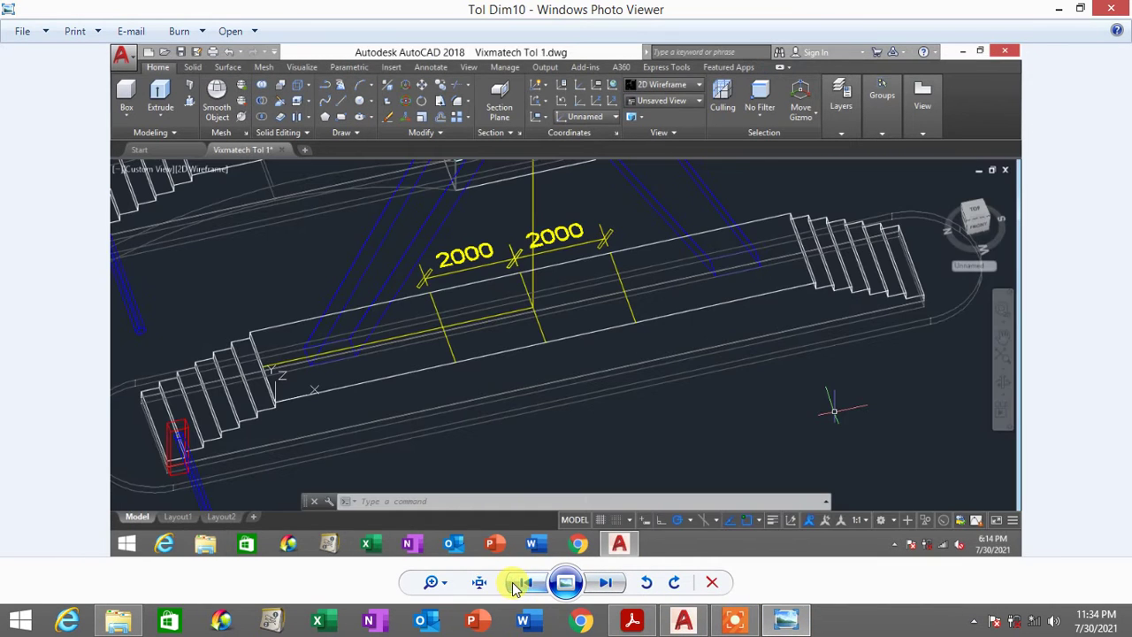
click(683, 619)
scroll(581, 285, up, 2)
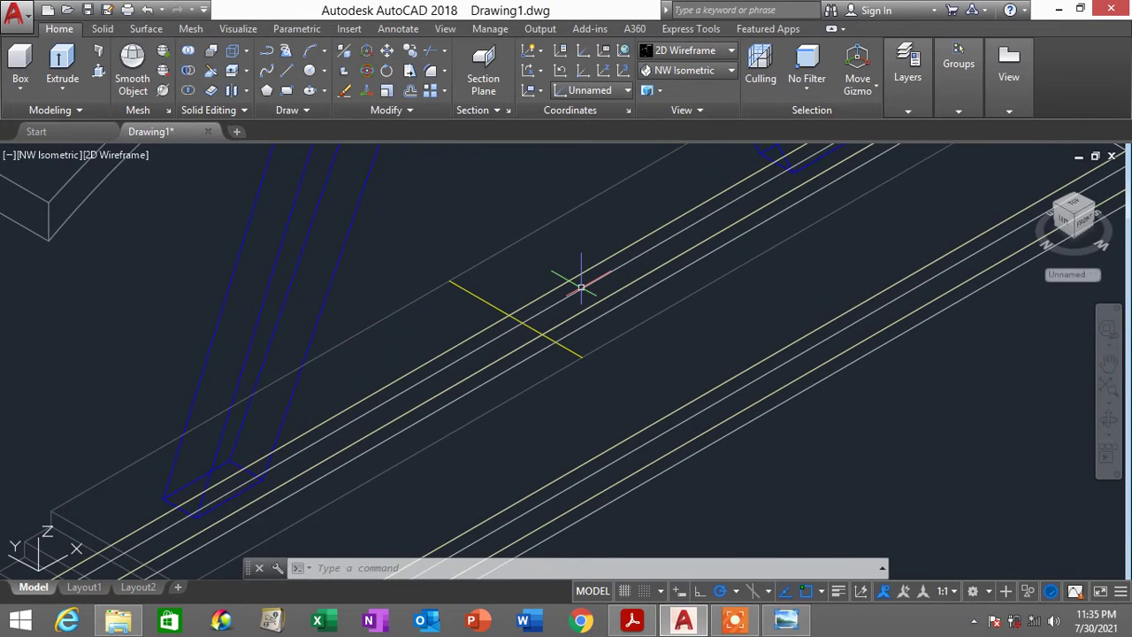
Offset the yellow line 2000 to each side, then recall the reference screenshot
text(o)
key(Return)
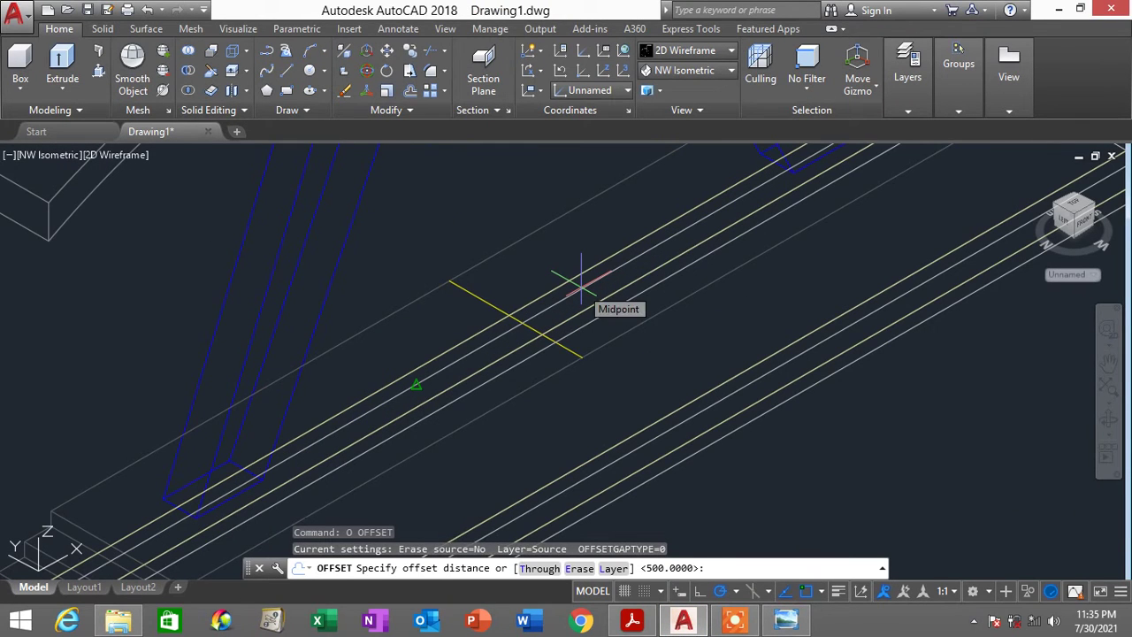
text(2000)
key(Return)
click(480, 296)
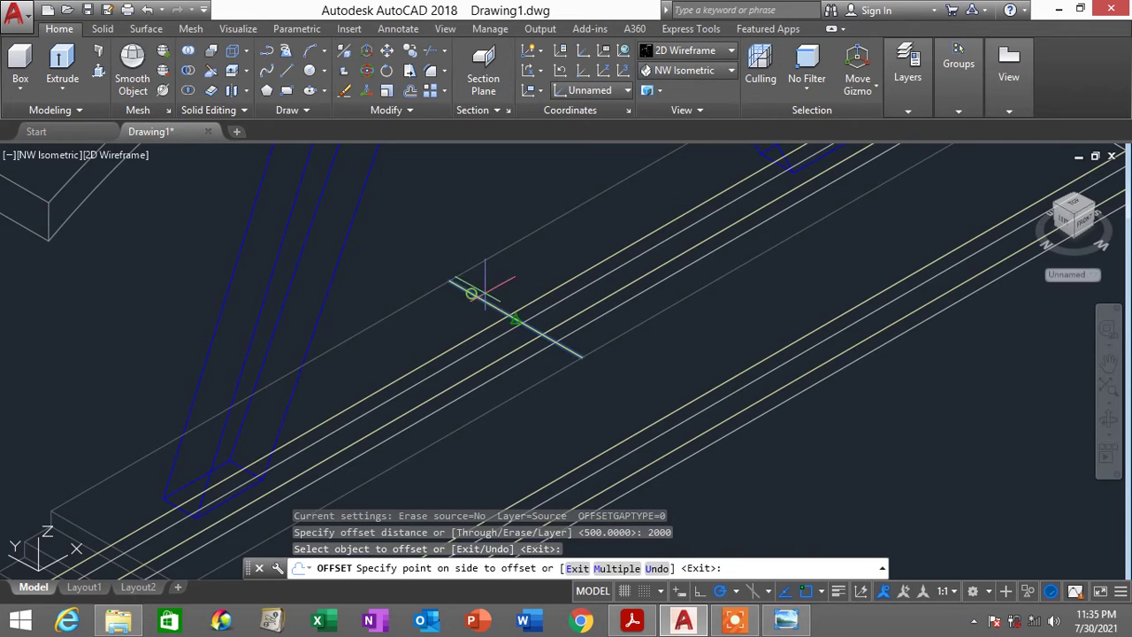
click(673, 212)
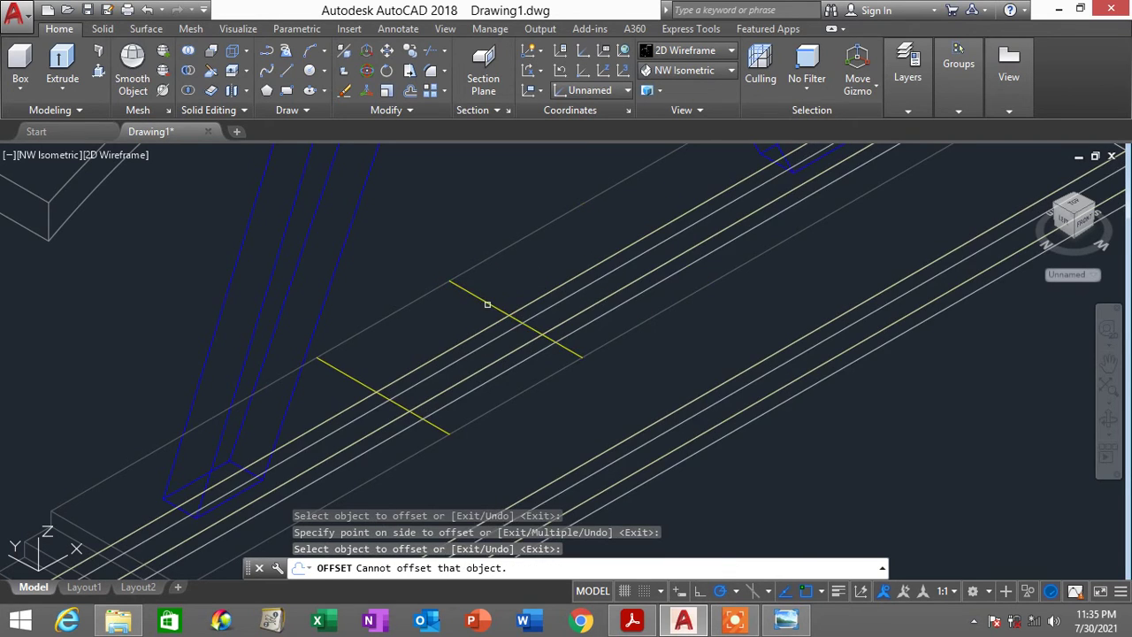
click(487, 301)
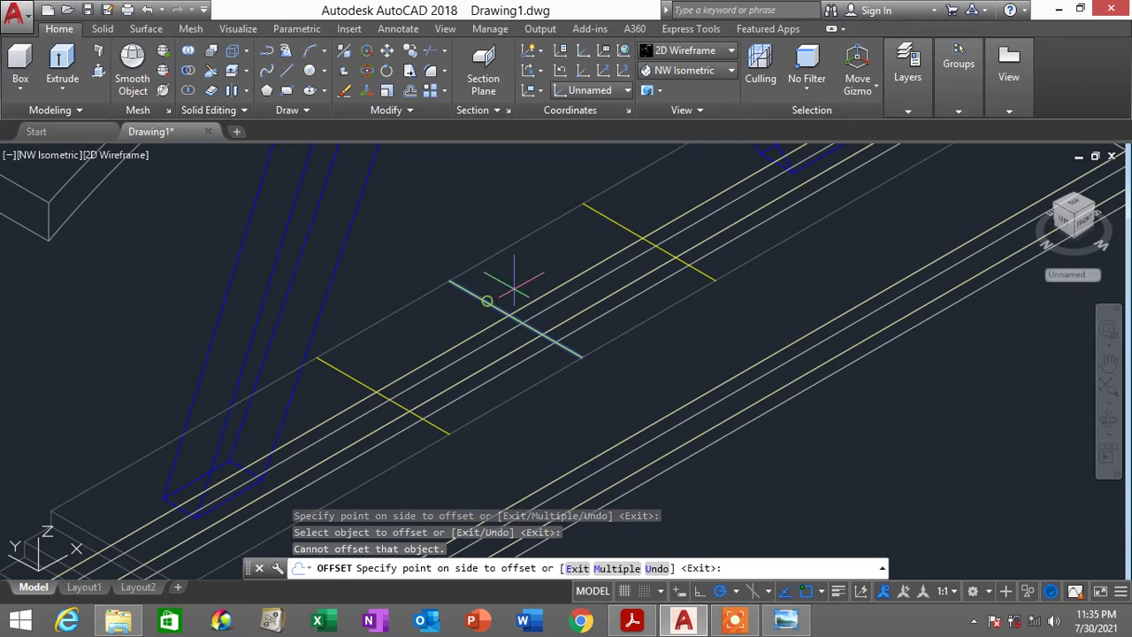
click(678, 196)
key(Escape)
key(Escape)
key(Escape)
key(Escape)
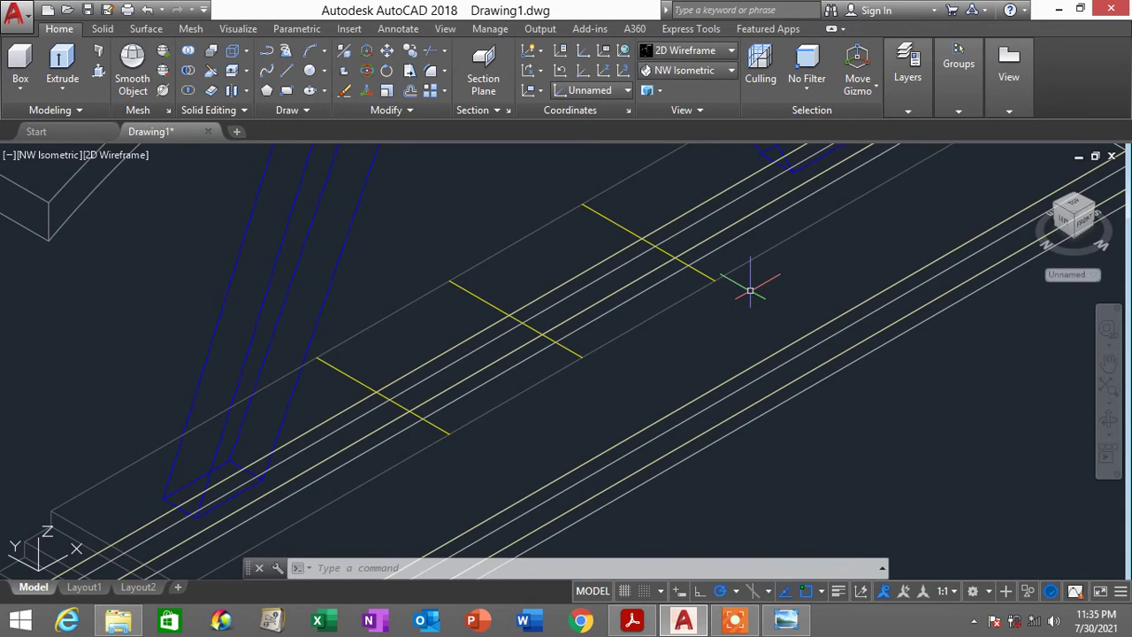
click(786, 619)
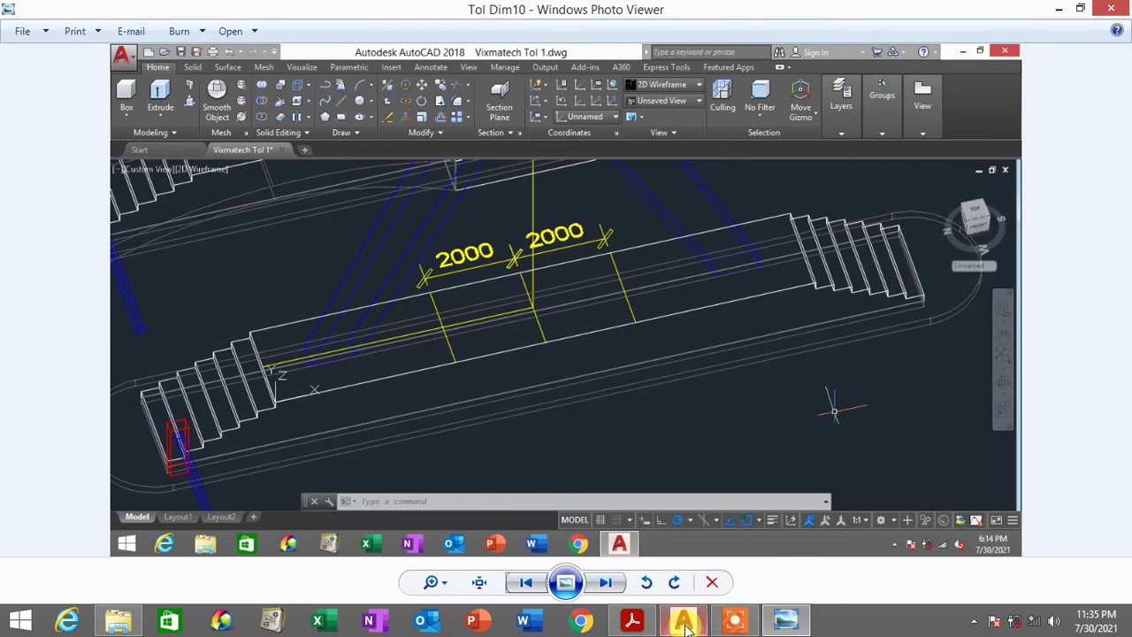
Minimize the Tol Dim10 reference image to return to AutoCAD Drawing1
click(789, 626)
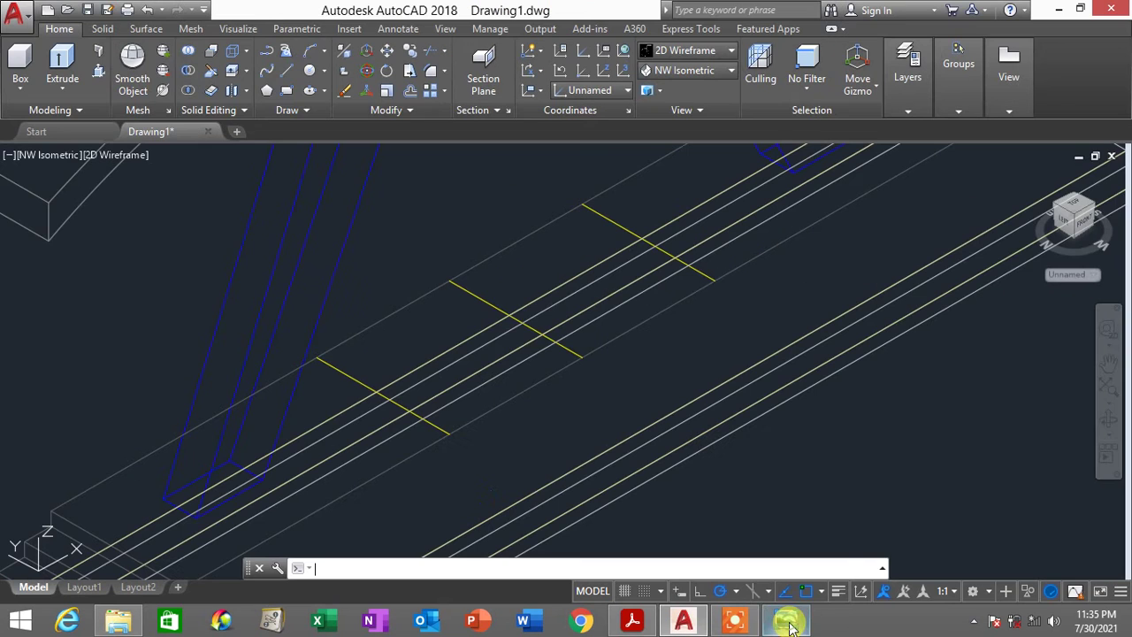
Erase the middle yellow line and draw a rectangle between the outer lines' endpoints
click(480, 298)
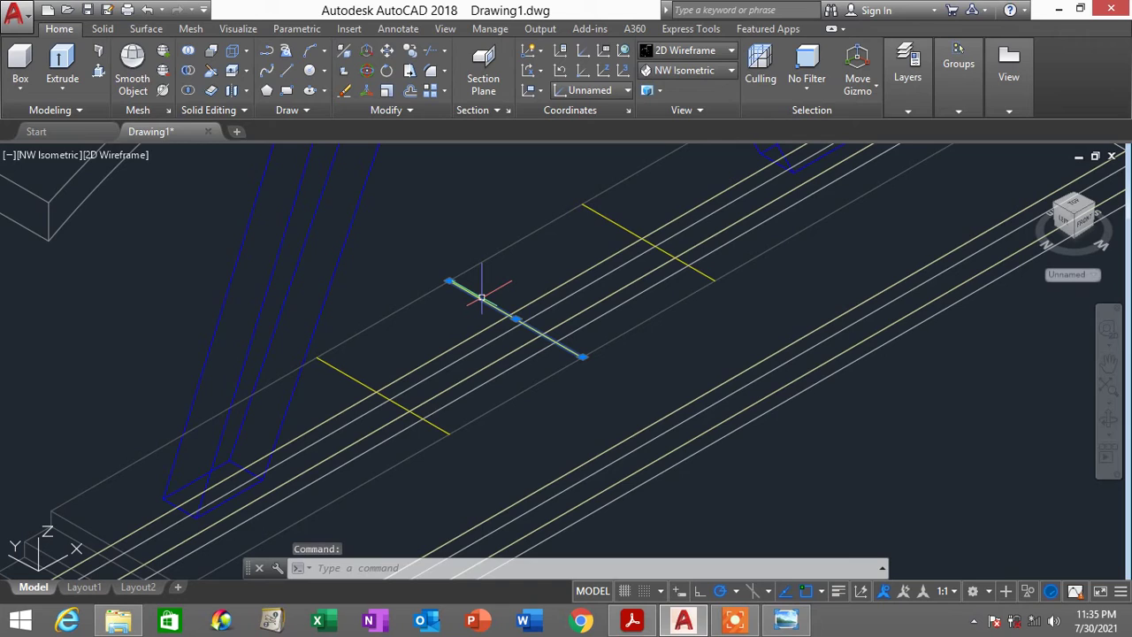
key(Delete)
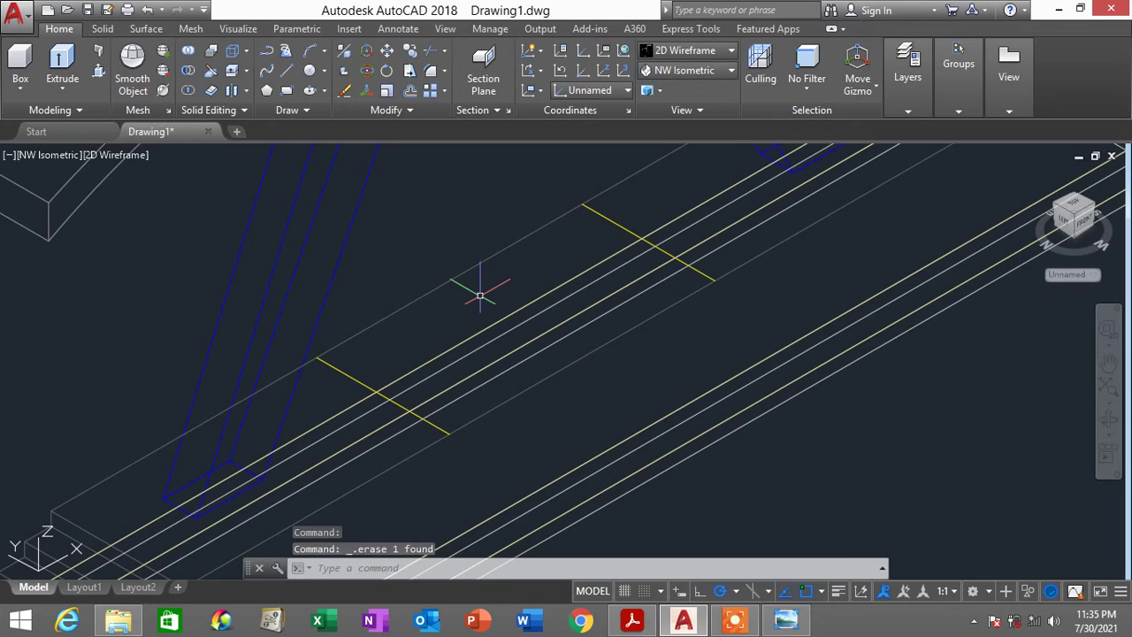
click(287, 94)
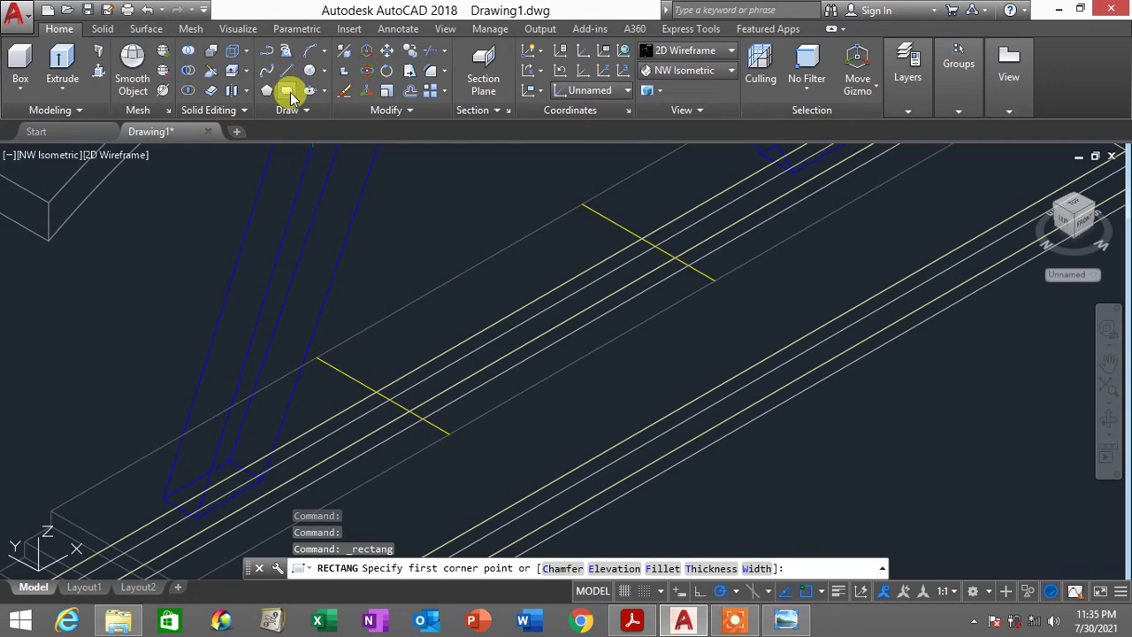
click(317, 357)
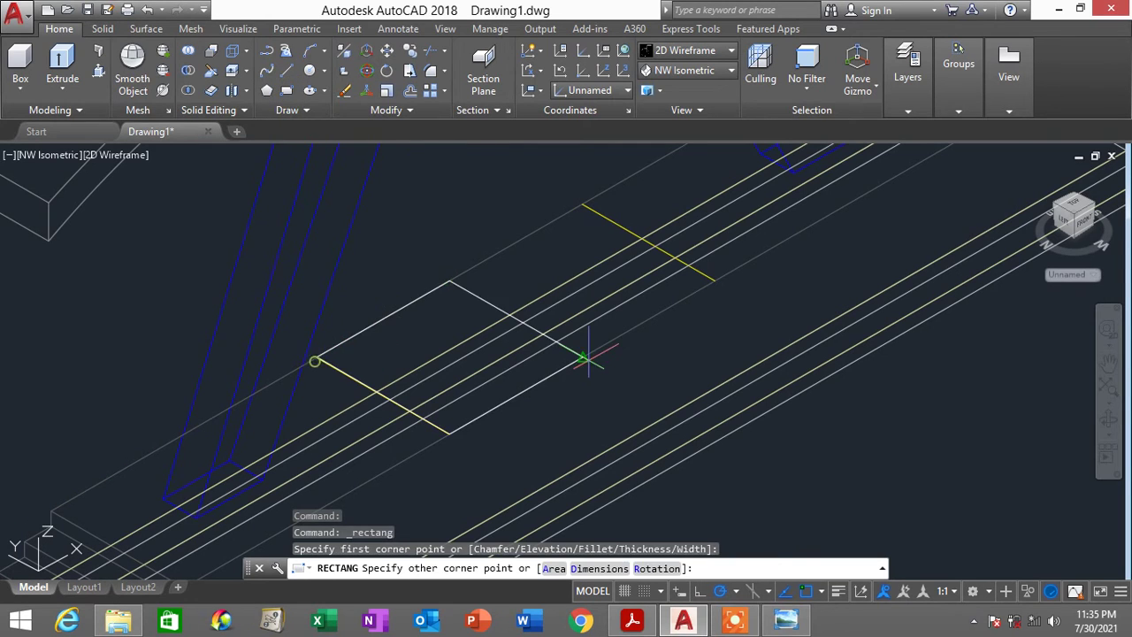
click(716, 282)
click(670, 306)
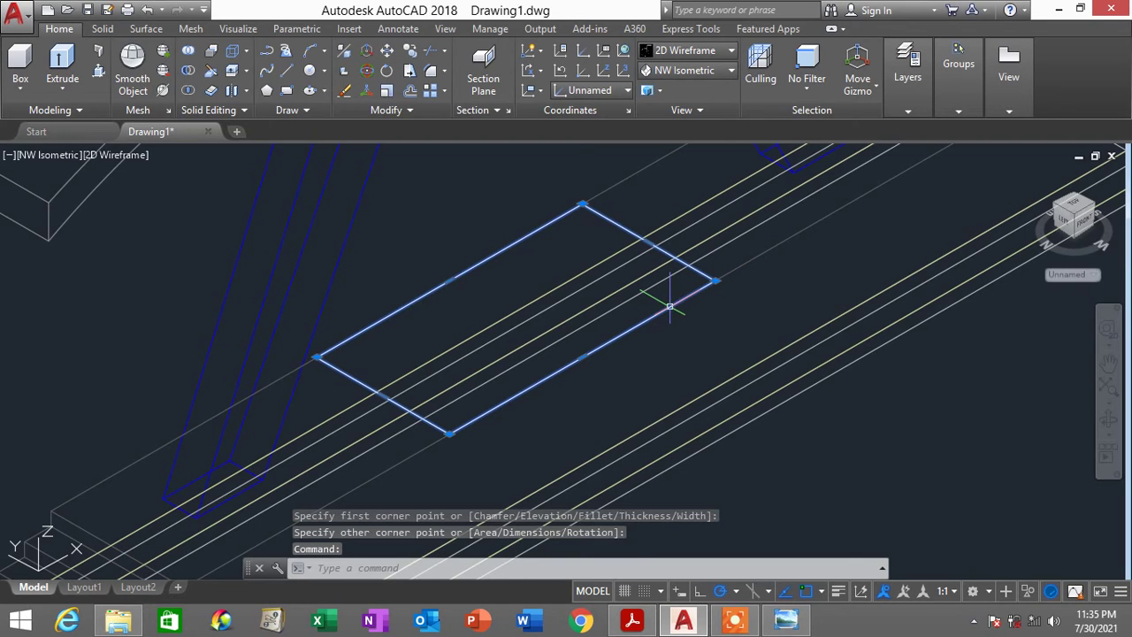
key(Escape)
Offset the rectangle 200 inward to create an inner rectangle
text(o)
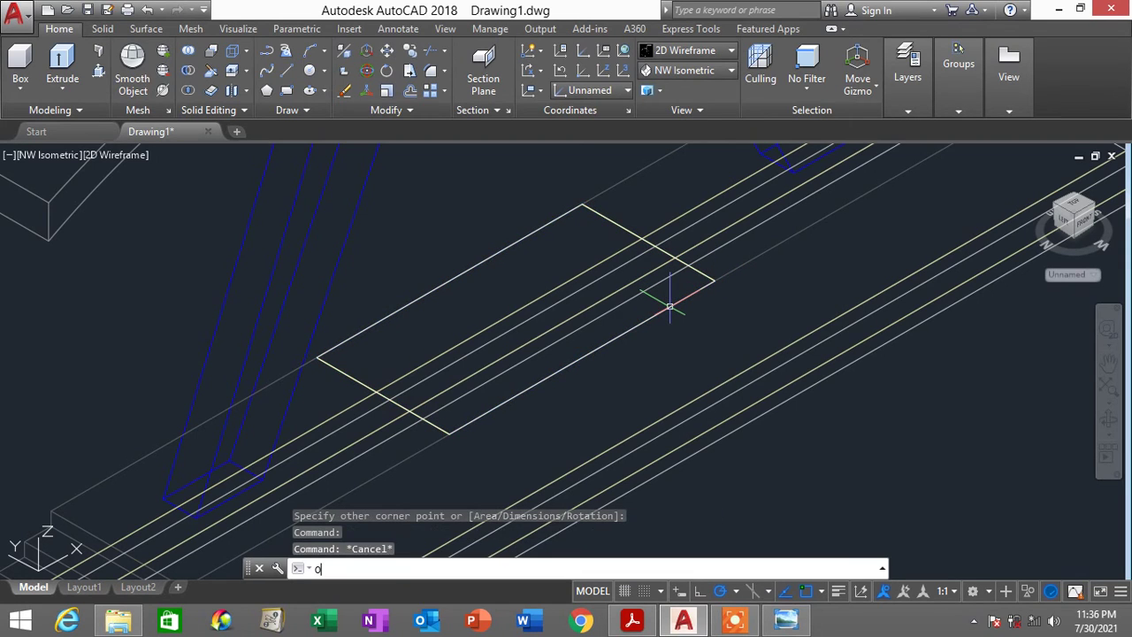
key(Return)
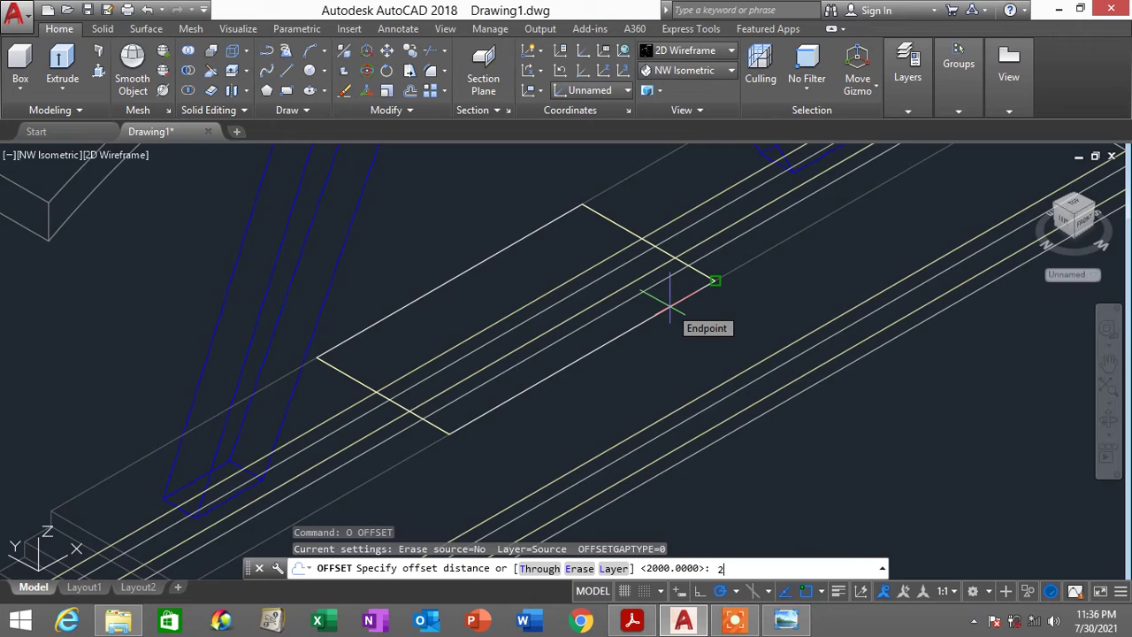
key(Return)
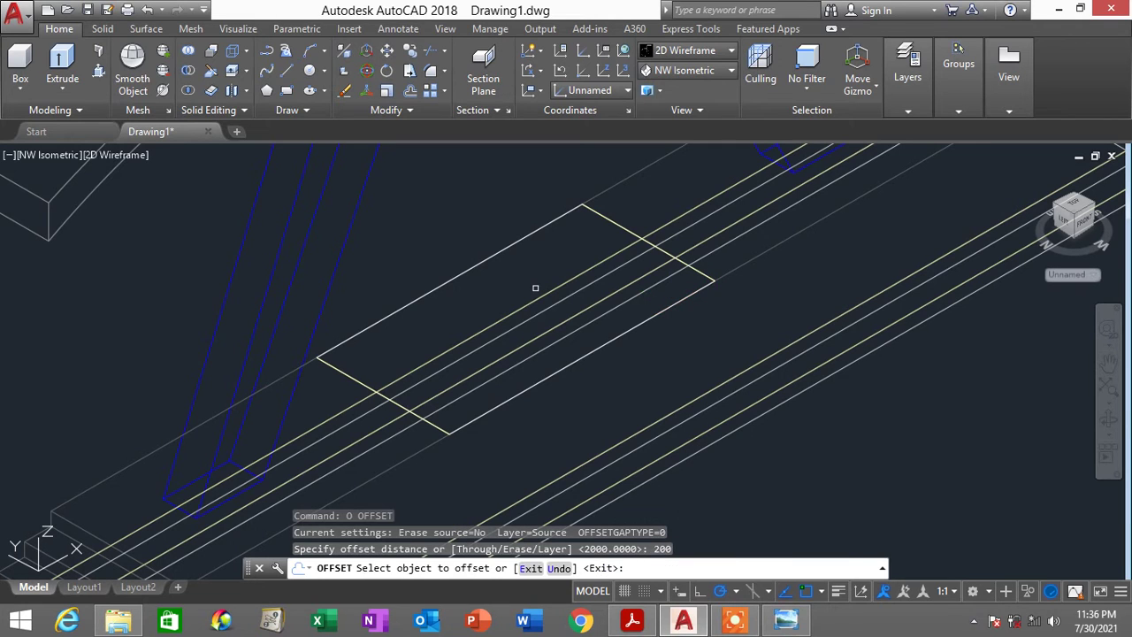
click(493, 257)
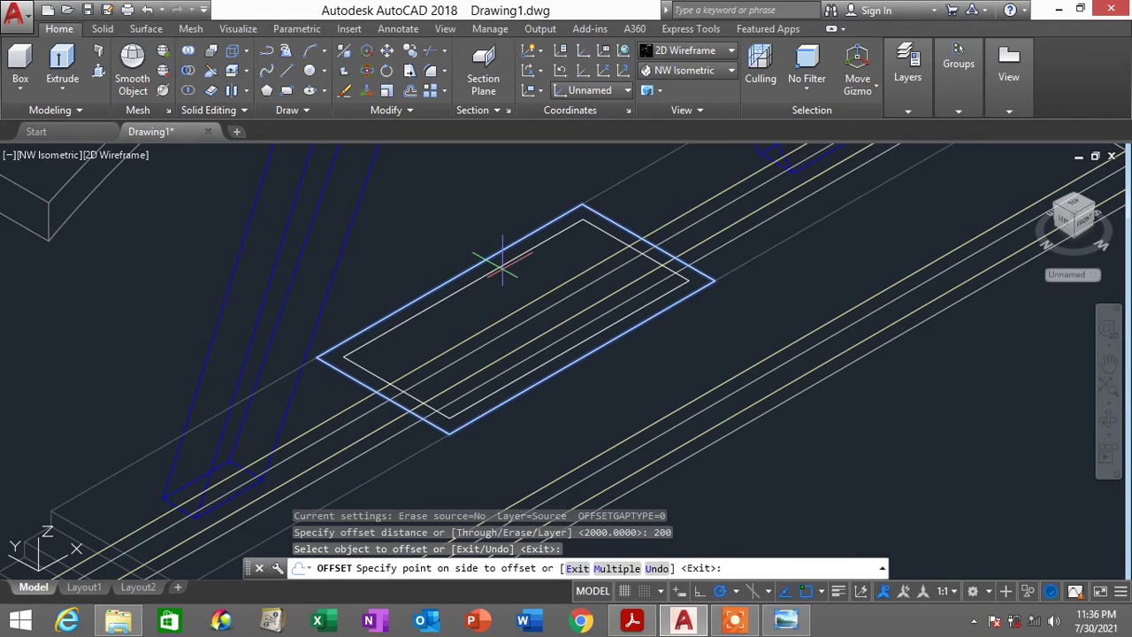
click(555, 282)
click(719, 342)
key(Escape)
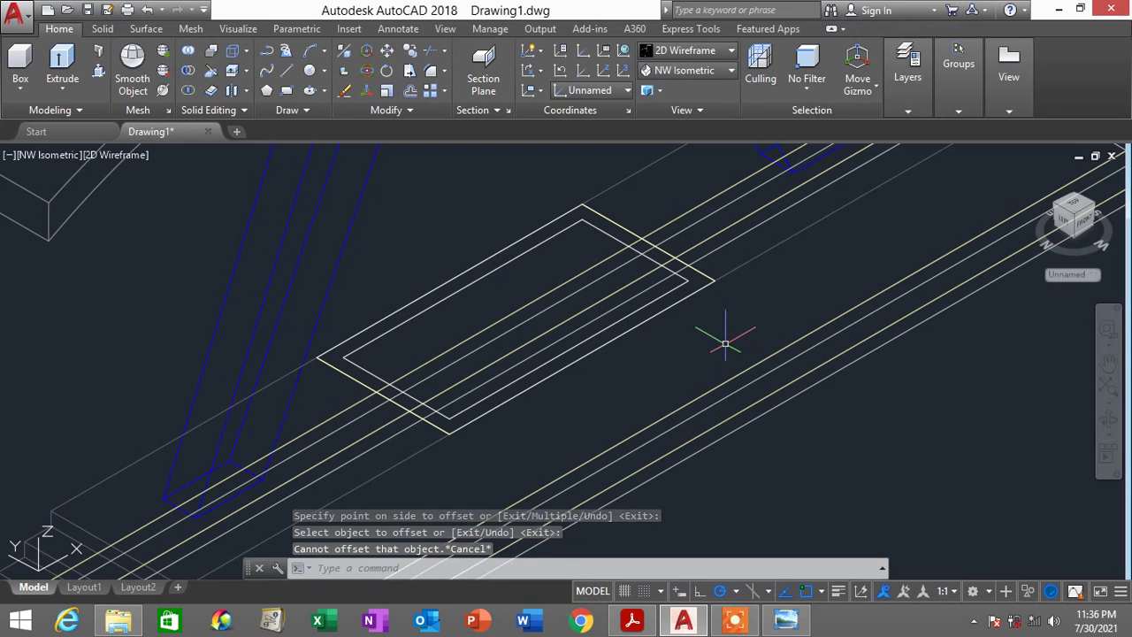
scroll(713, 283, down, 3)
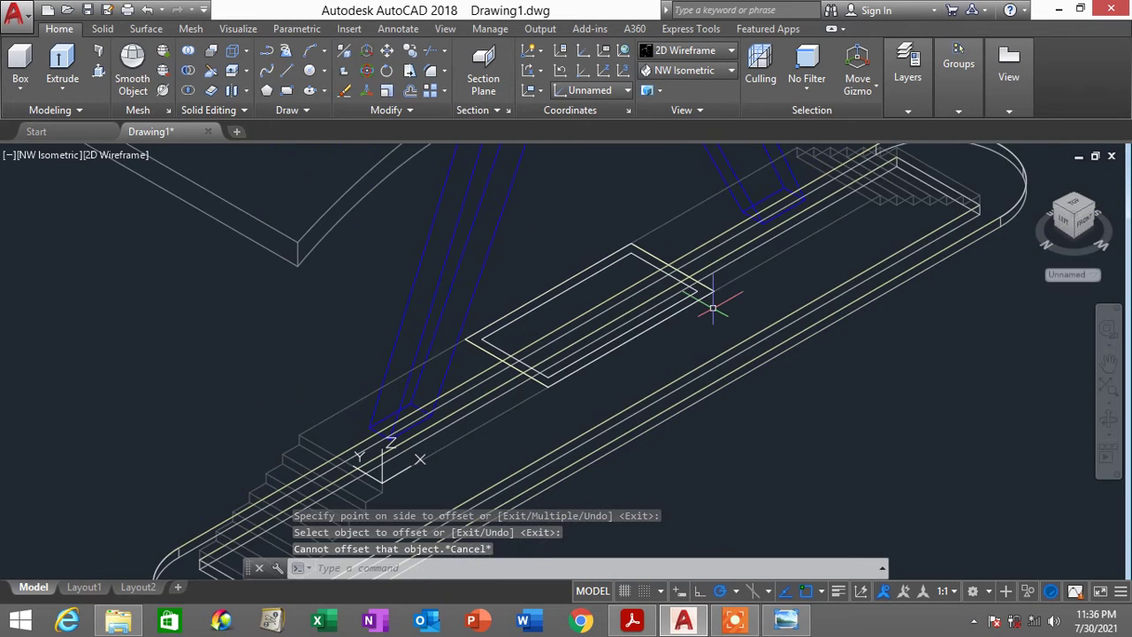
scroll(713, 283, up, 3)
scroll(708, 281, up, 2)
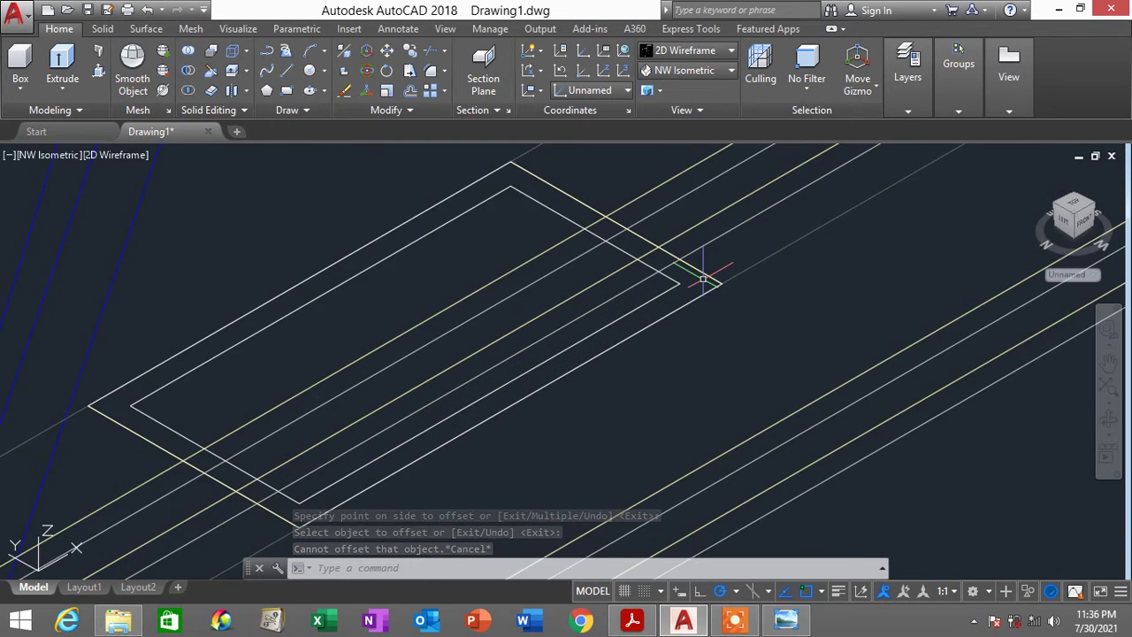
text(PRE)
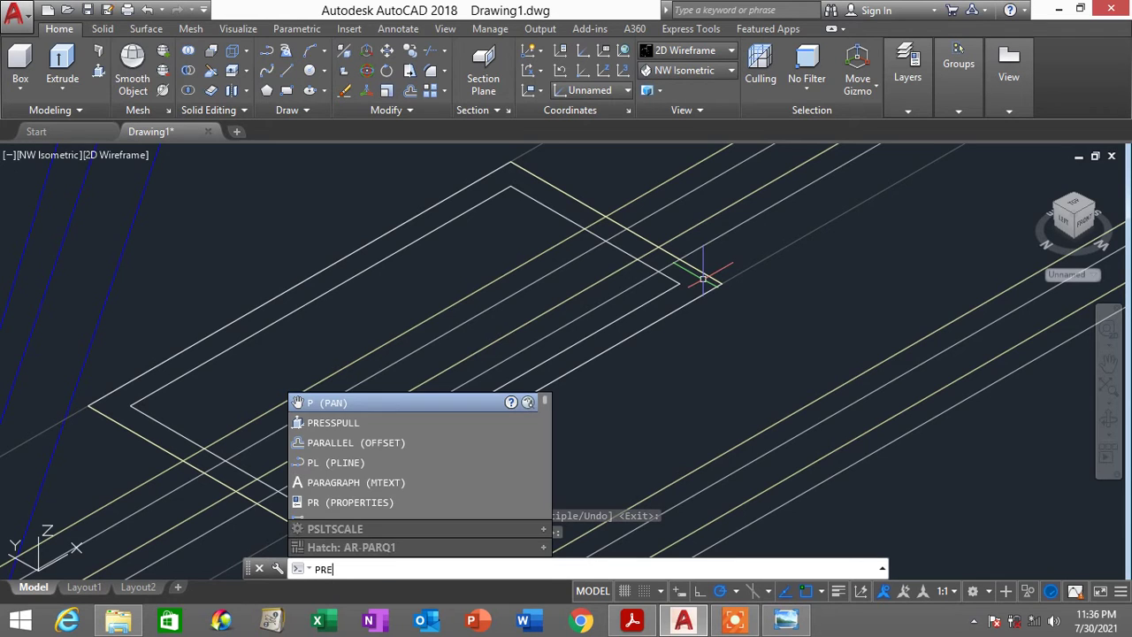
text(SSPULL)
Presspull the ring between the two rectangles 3000 upward into booth walls
key(Return)
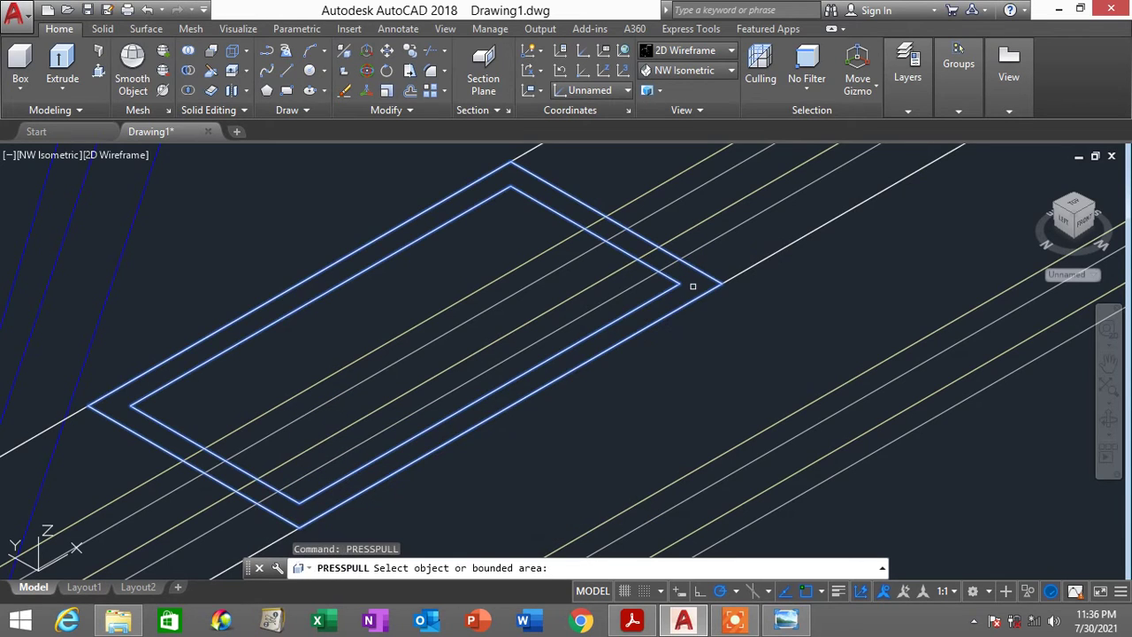
click(693, 286)
scroll(687, 286, down, 2)
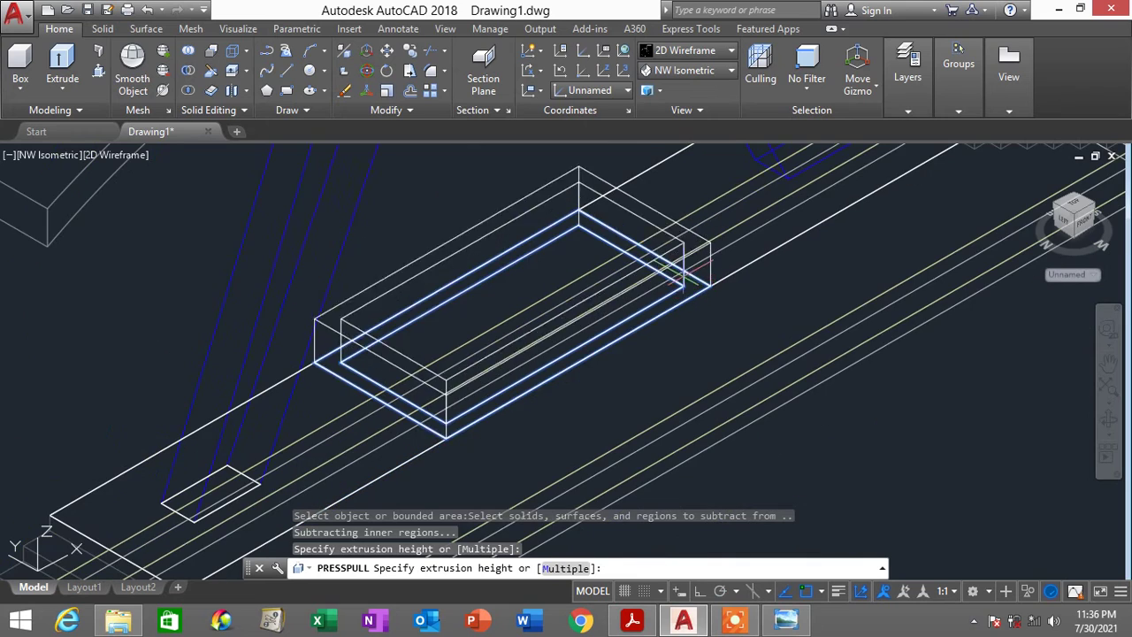
middle_drag(327, 405, 504, 317)
text(30)
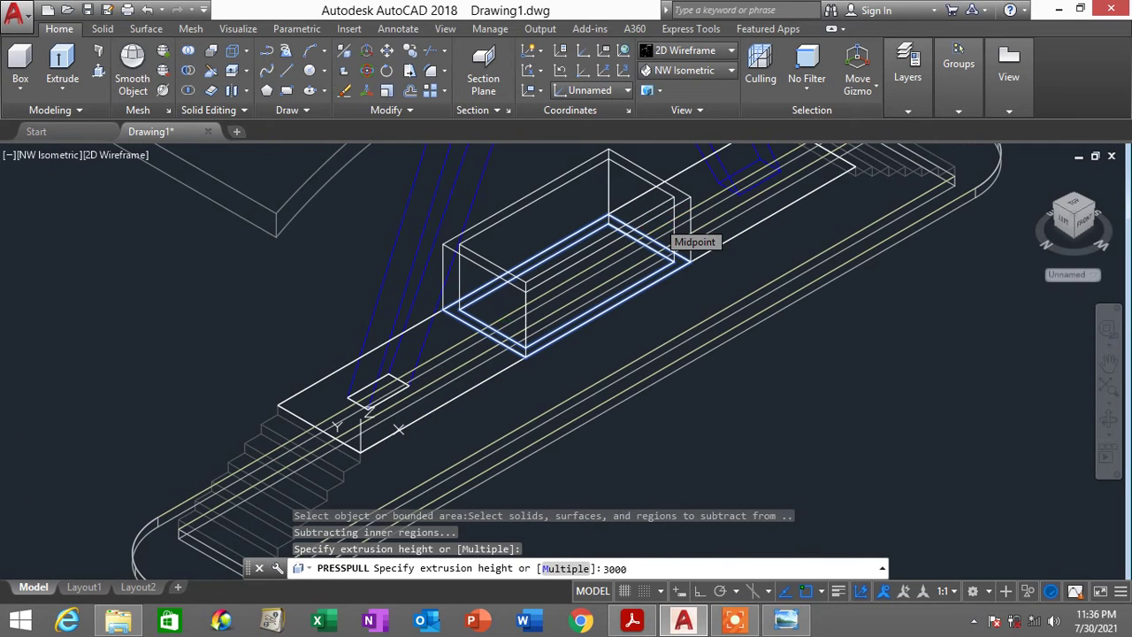
text(00)
key(Return)
key(Return)
scroll(674, 321, down, 2)
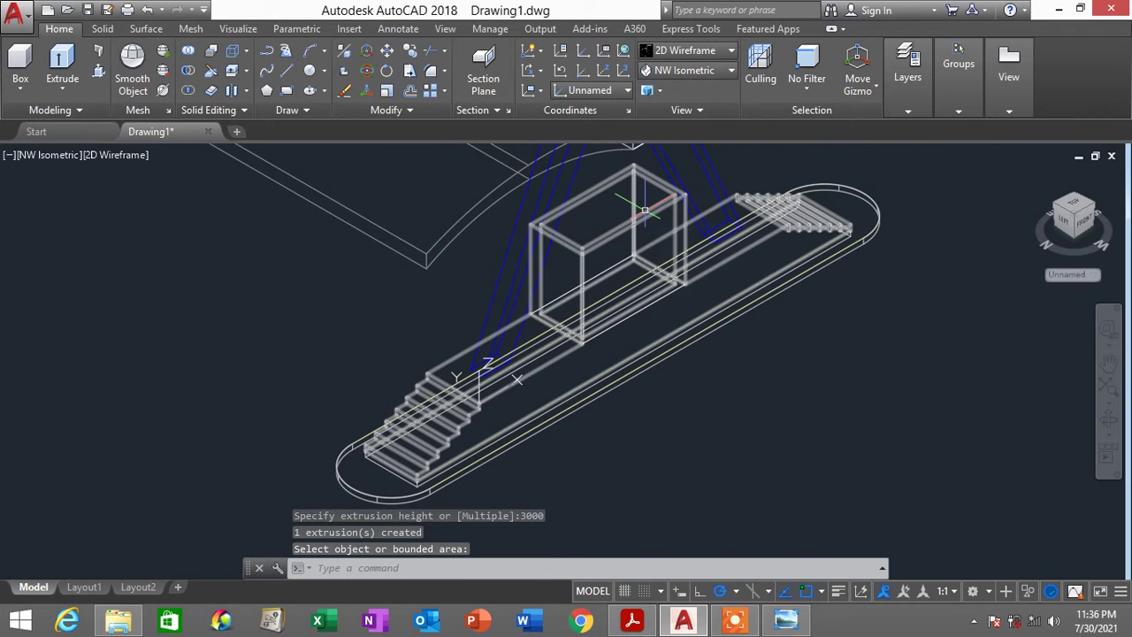
key(Return)
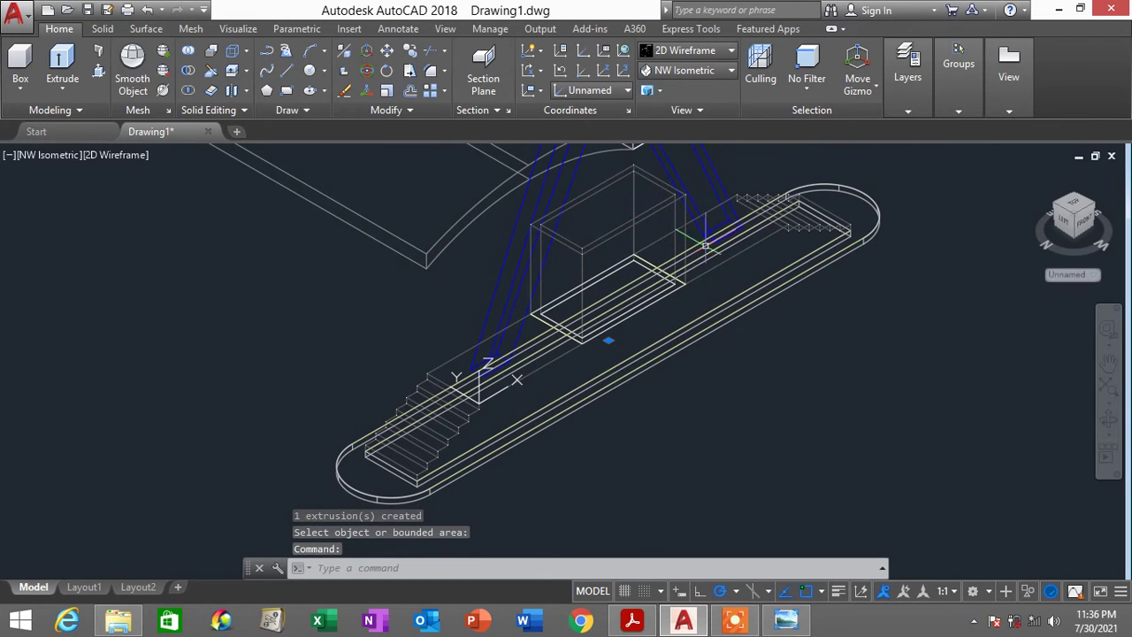
key(Escape)
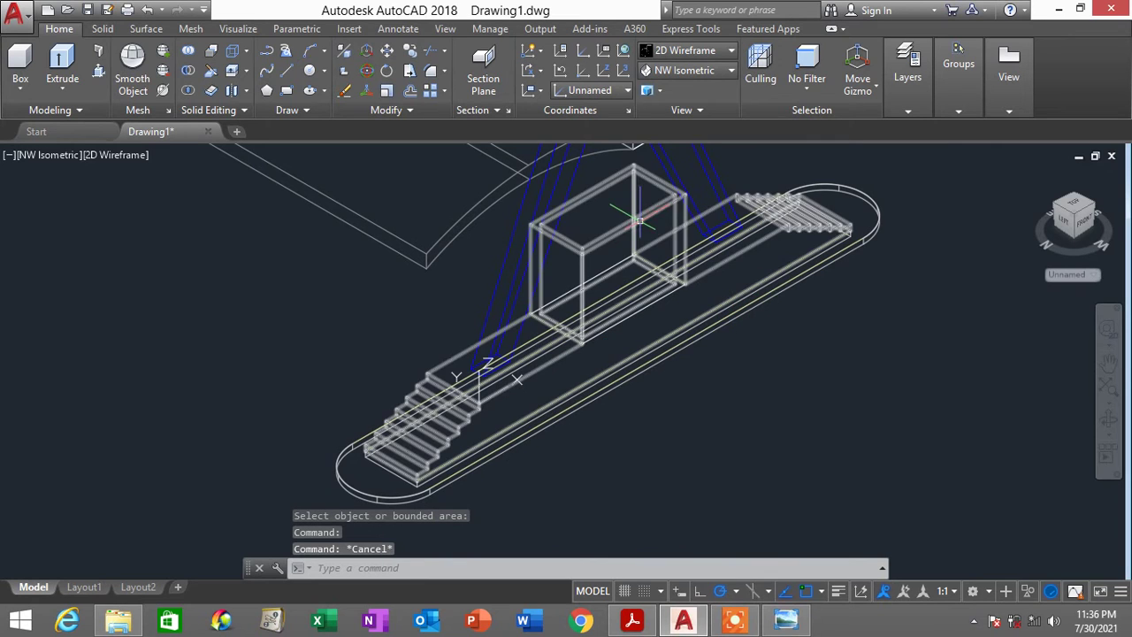
Show the model in Conceptual style from the Left view, centred on the booth
click(703, 51)
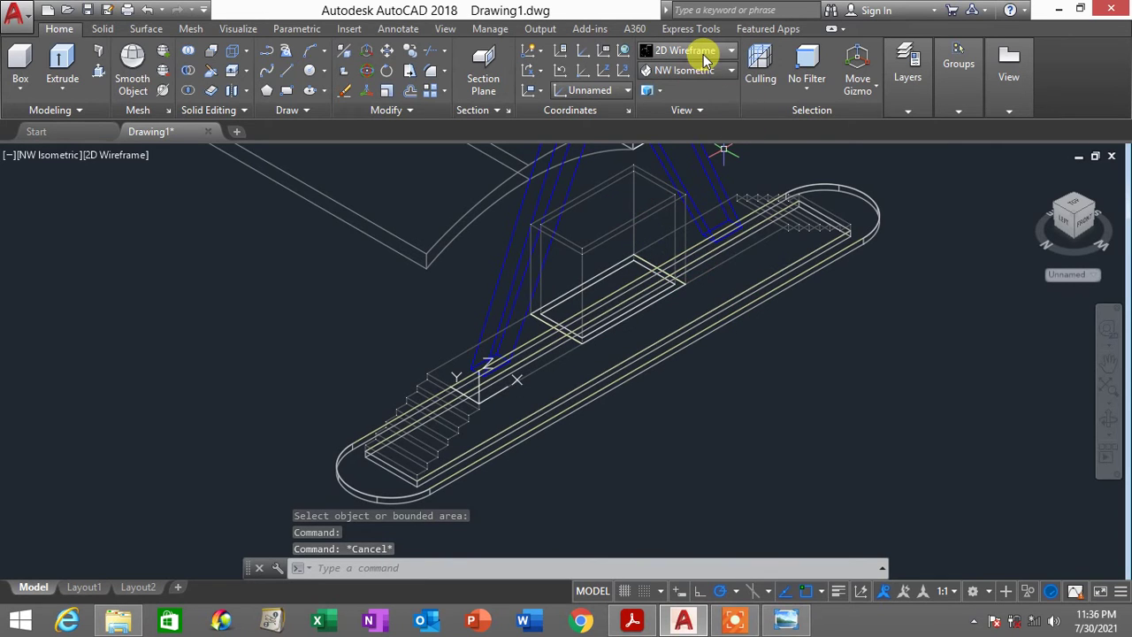
click(732, 72)
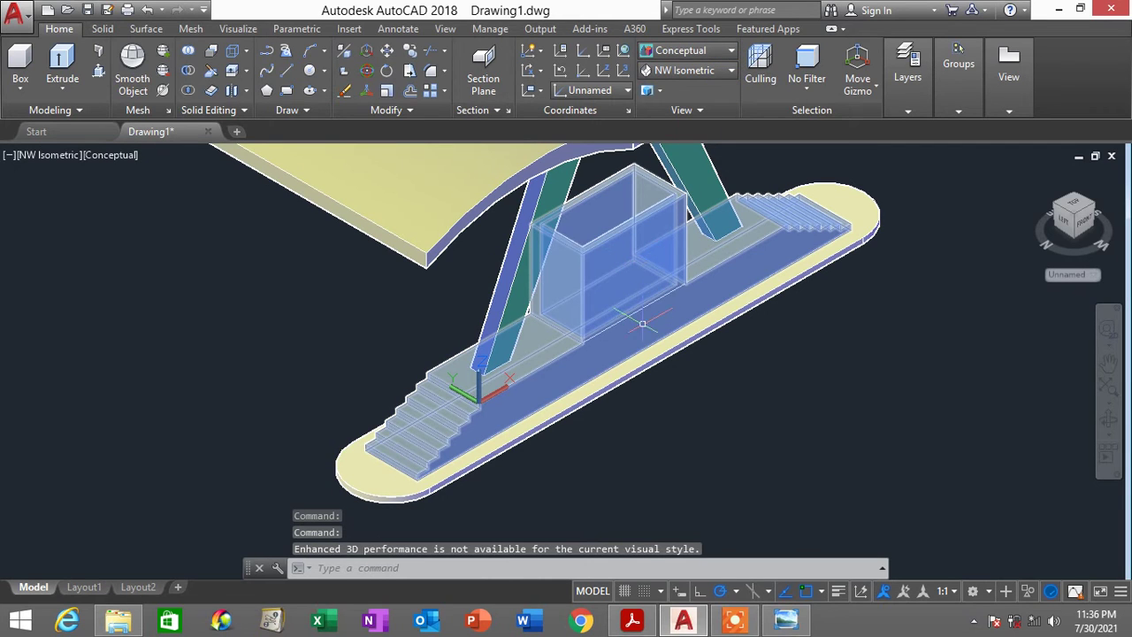
click(695, 76)
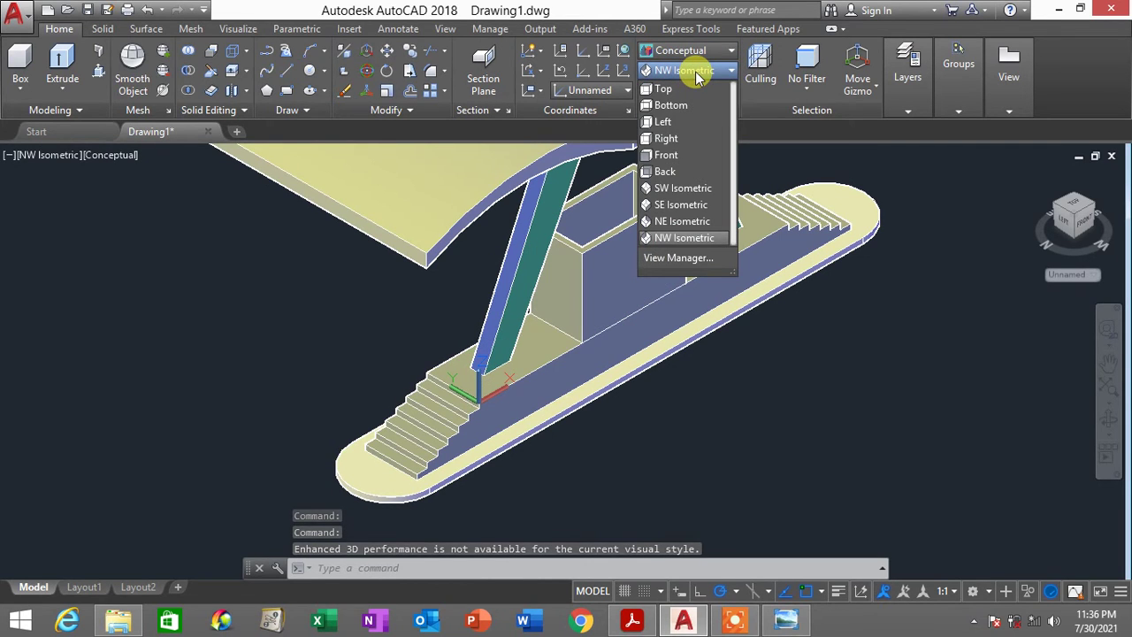
click(681, 123)
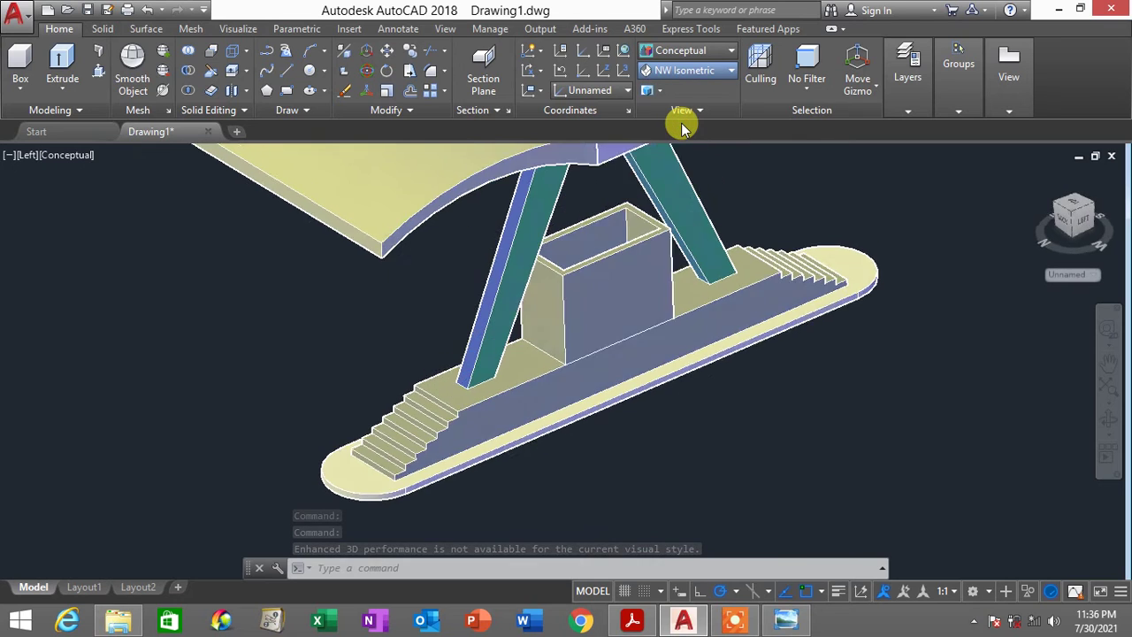
scroll(571, 467, up, 2)
middle_drag(565, 465, 561, 295)
scroll(555, 309, up, 2)
Slice the booth walls along the stepped base's top edge, corner to corner
text(s)
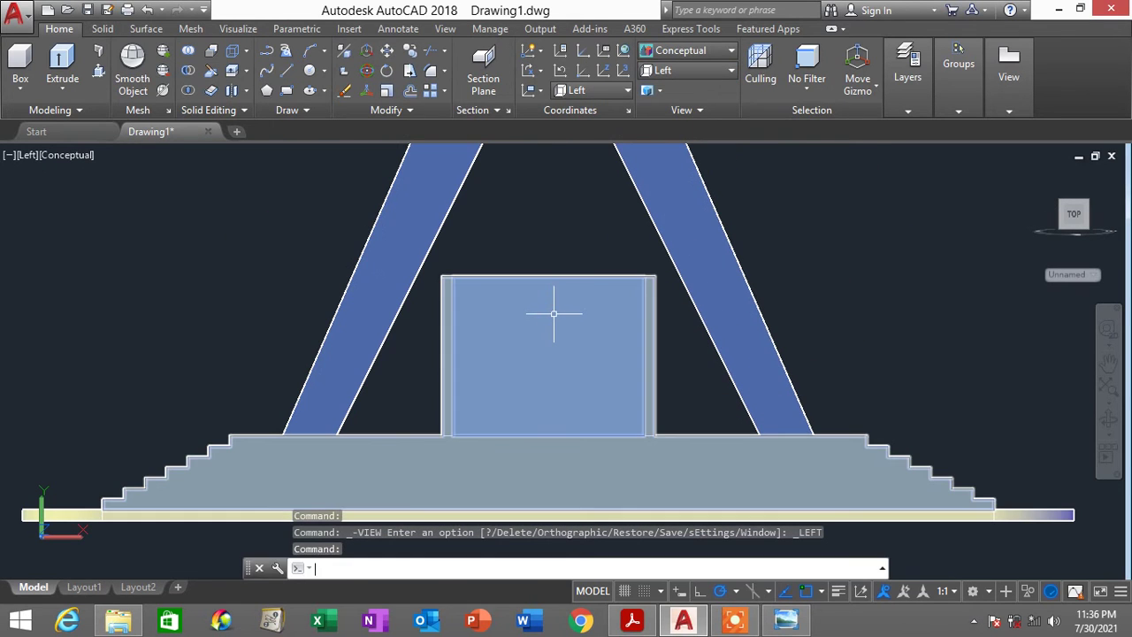
key(BackSpace)
text(sl)
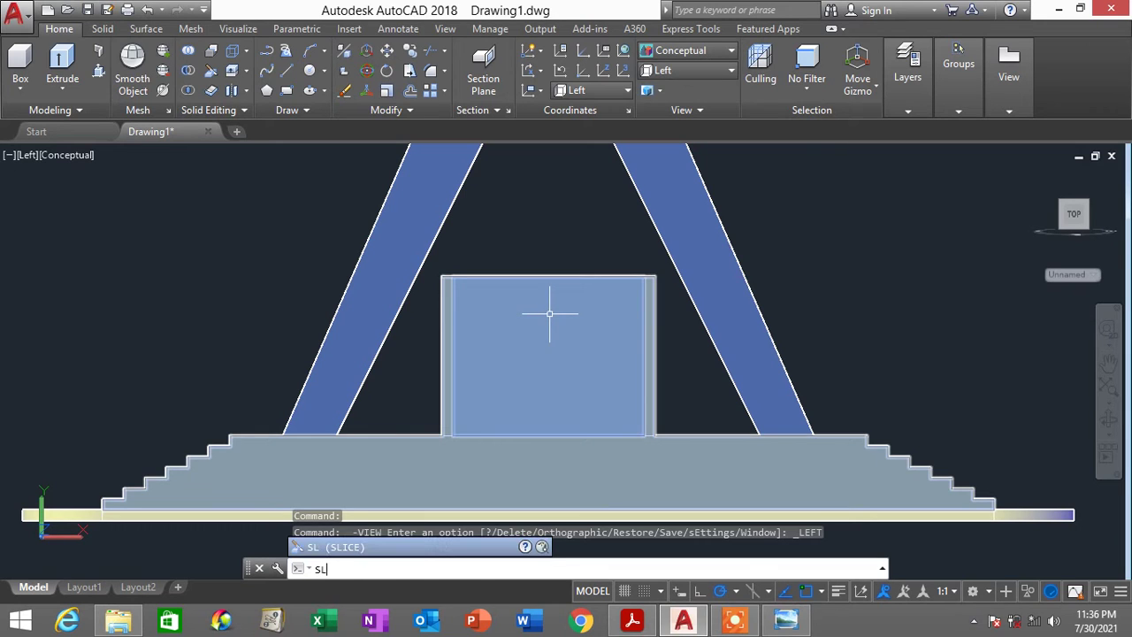
key(Return)
click(501, 345)
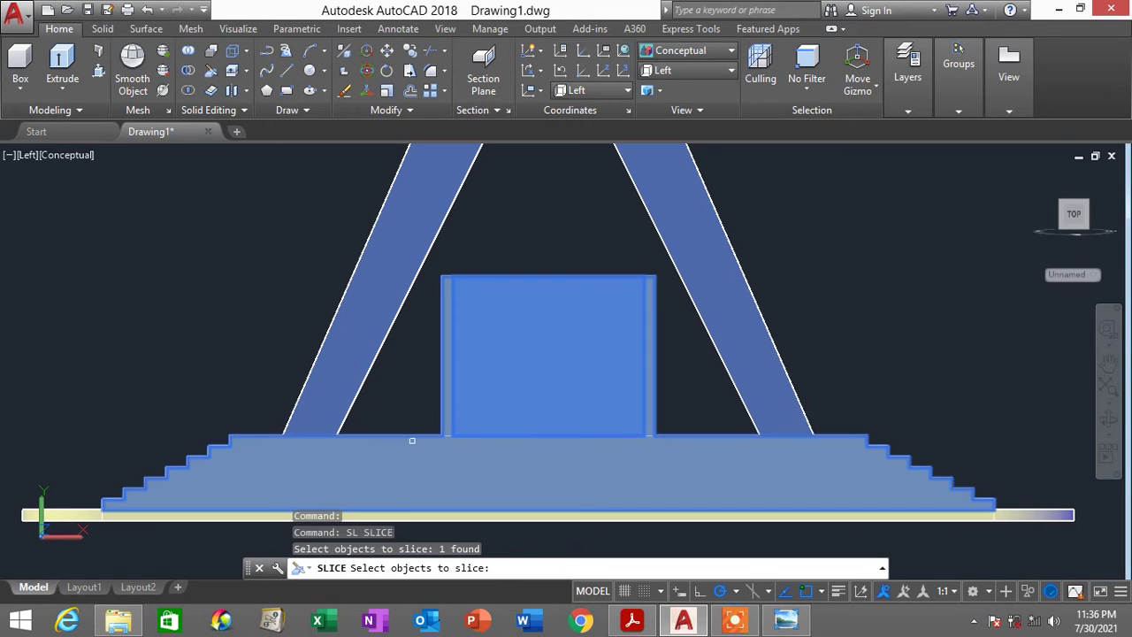
key(Return)
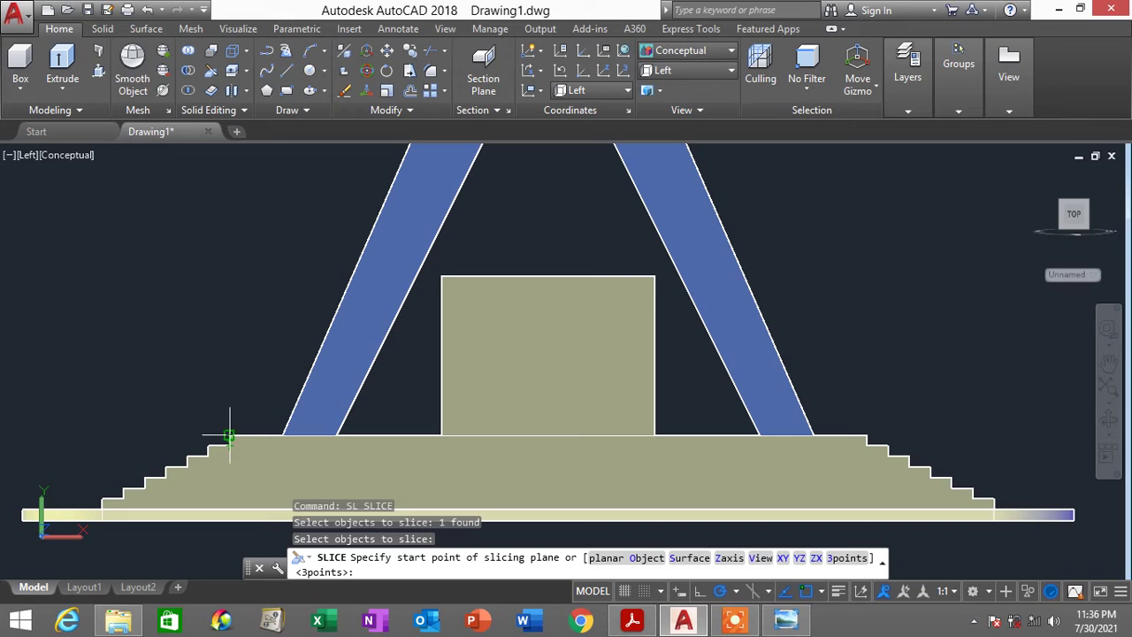
click(228, 436)
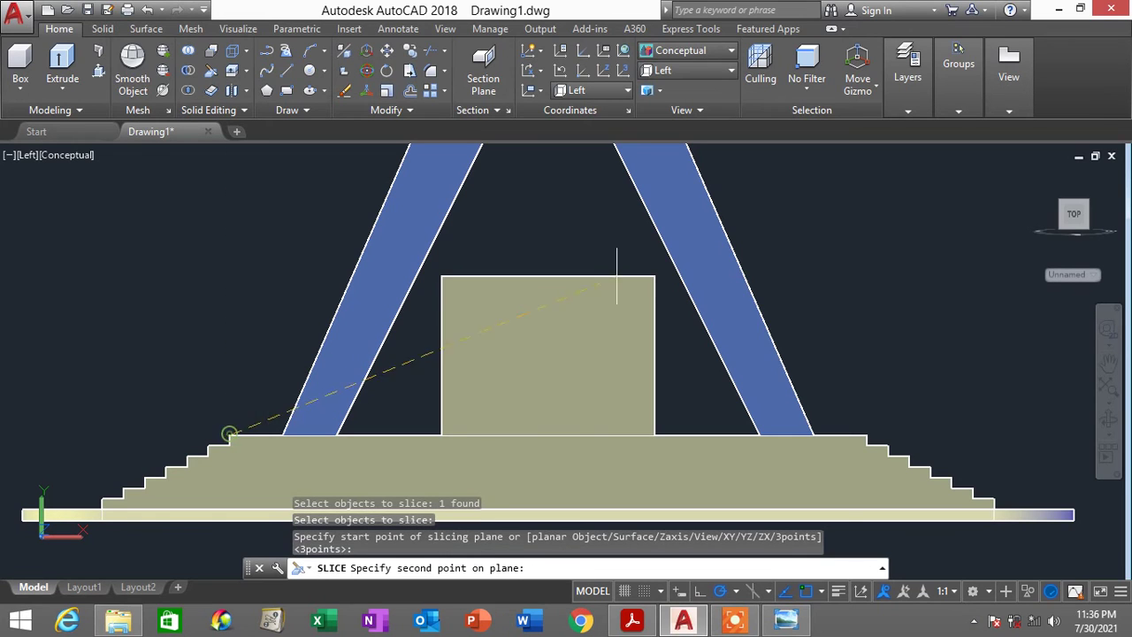
click(865, 435)
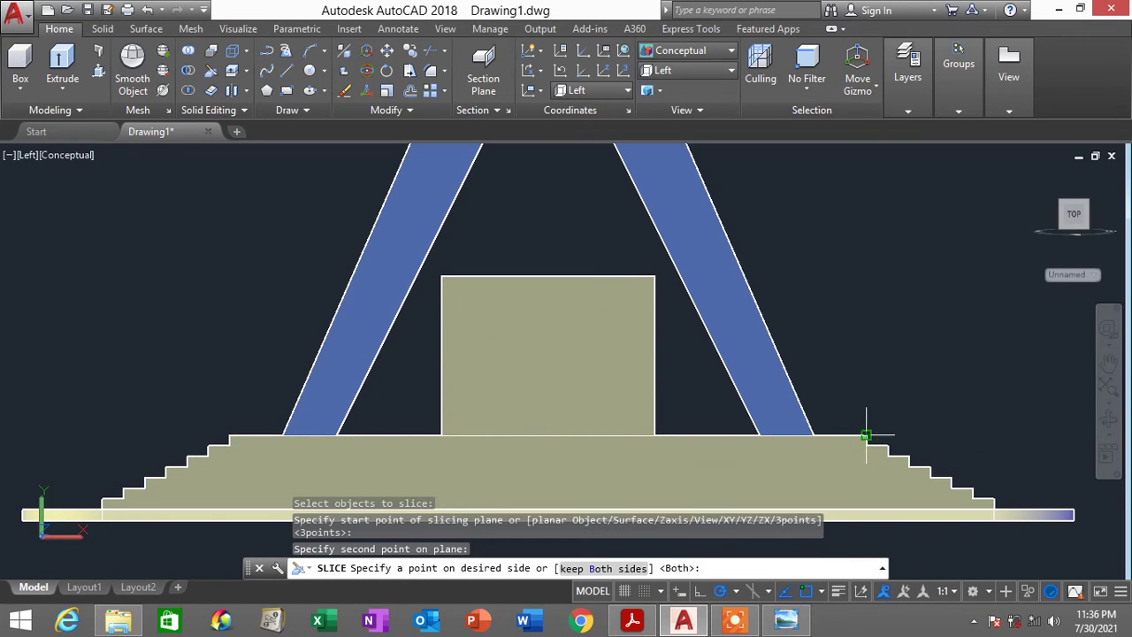
Set the upper sliced booth part's colour to Green in Properties
click(594, 337)
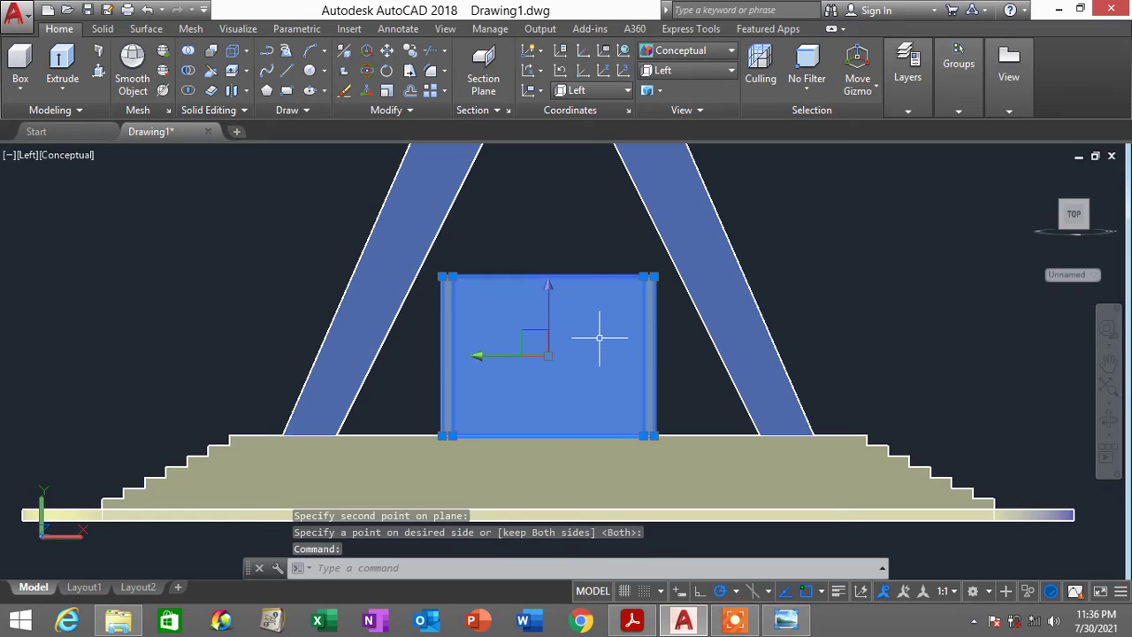
right_click(927, 261)
click(987, 572)
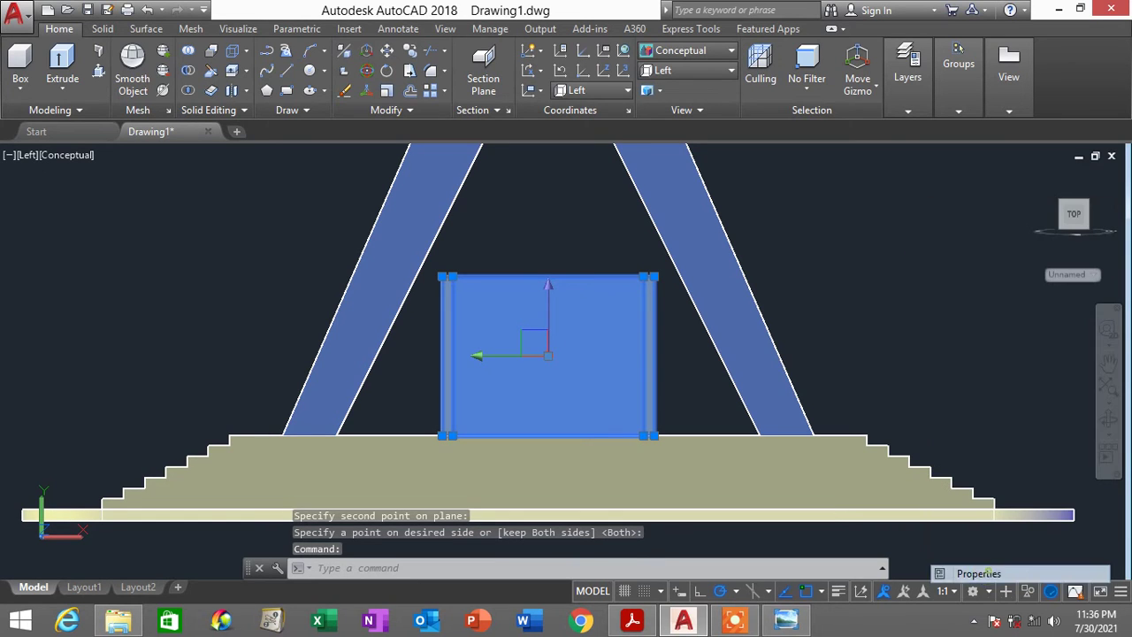
click(836, 157)
click(847, 157)
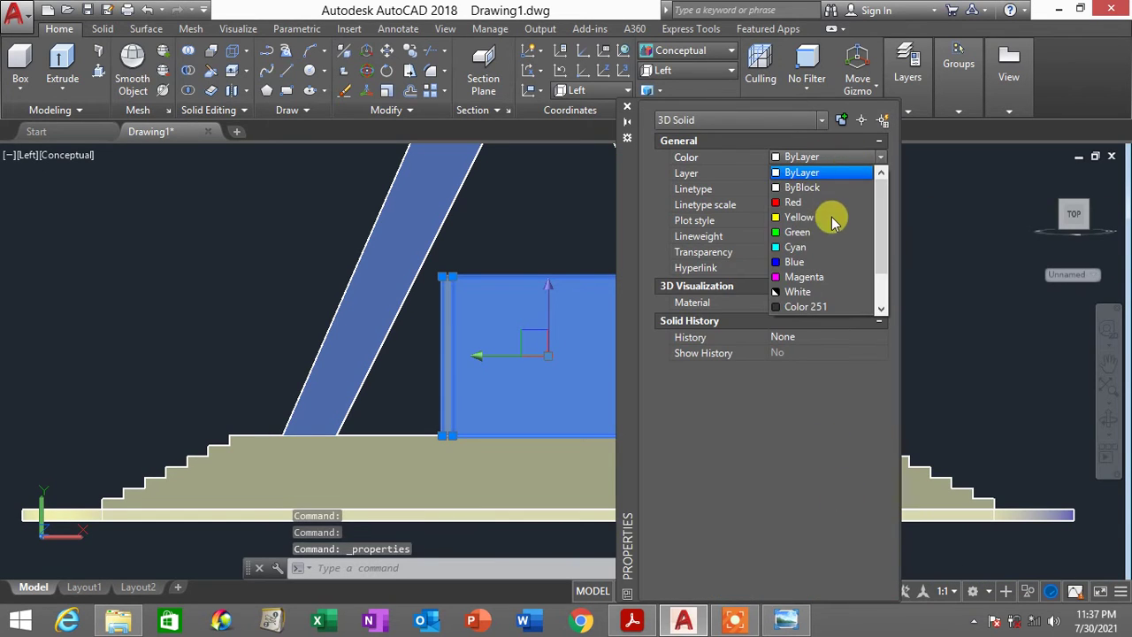
click(829, 234)
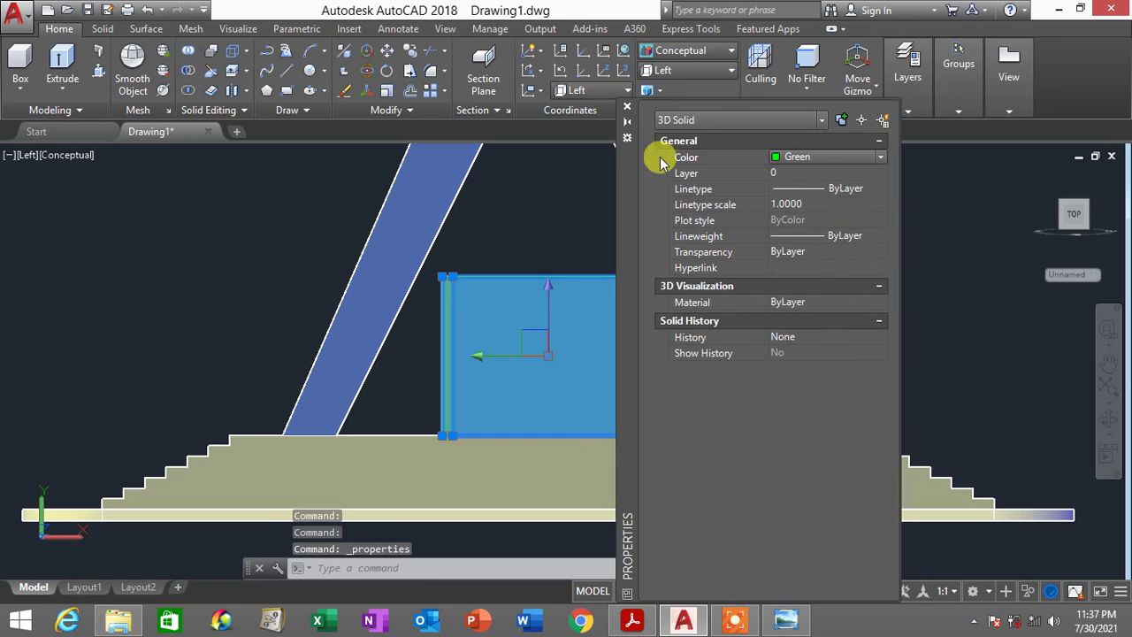
Close Properties, deselect, and switch from Top view to NW Isometric view
click(626, 108)
key(Escape)
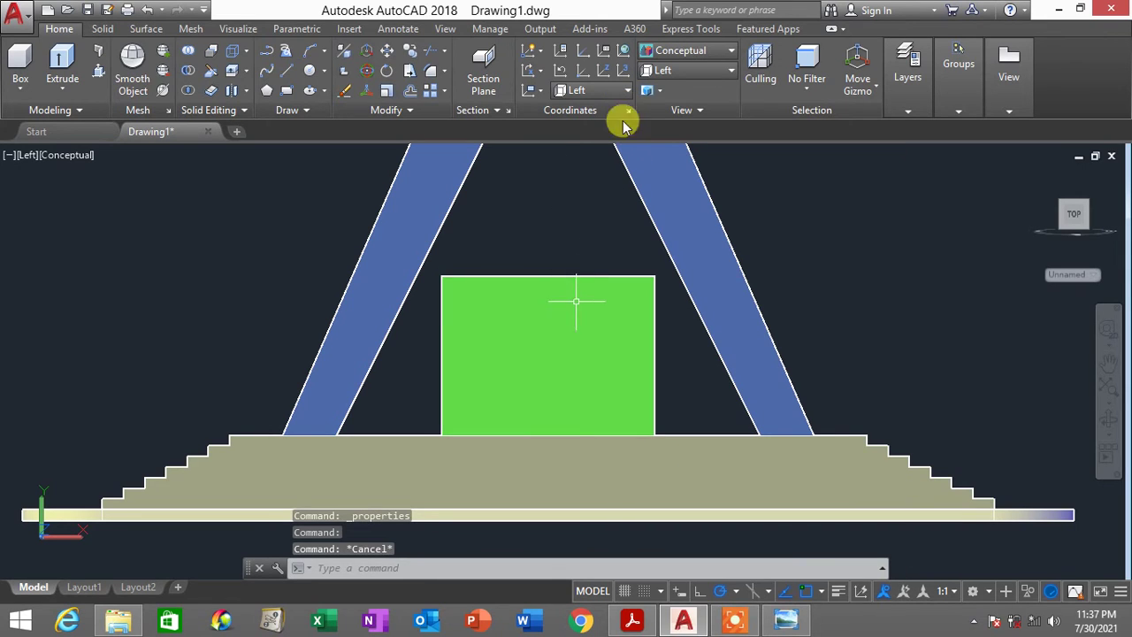
click(682, 72)
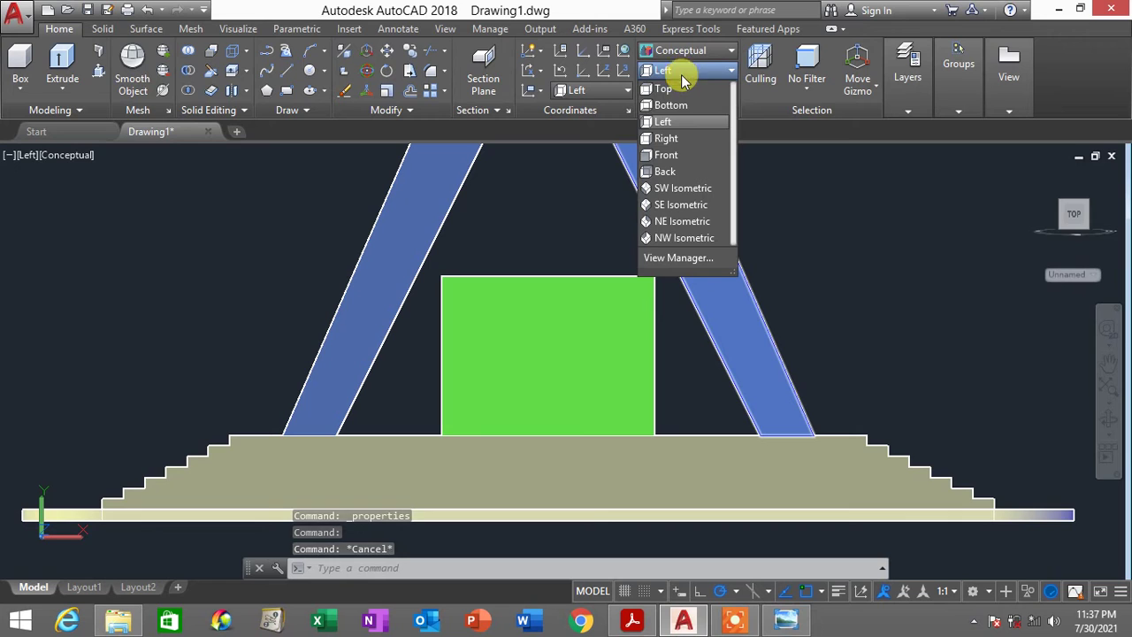
click(672, 89)
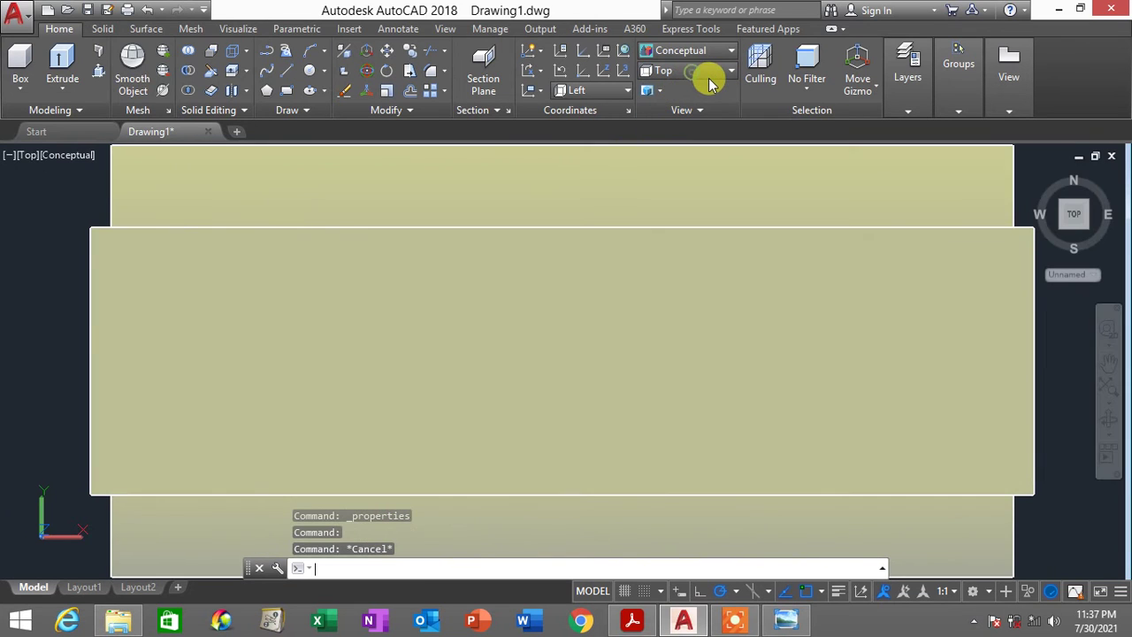
click(706, 71)
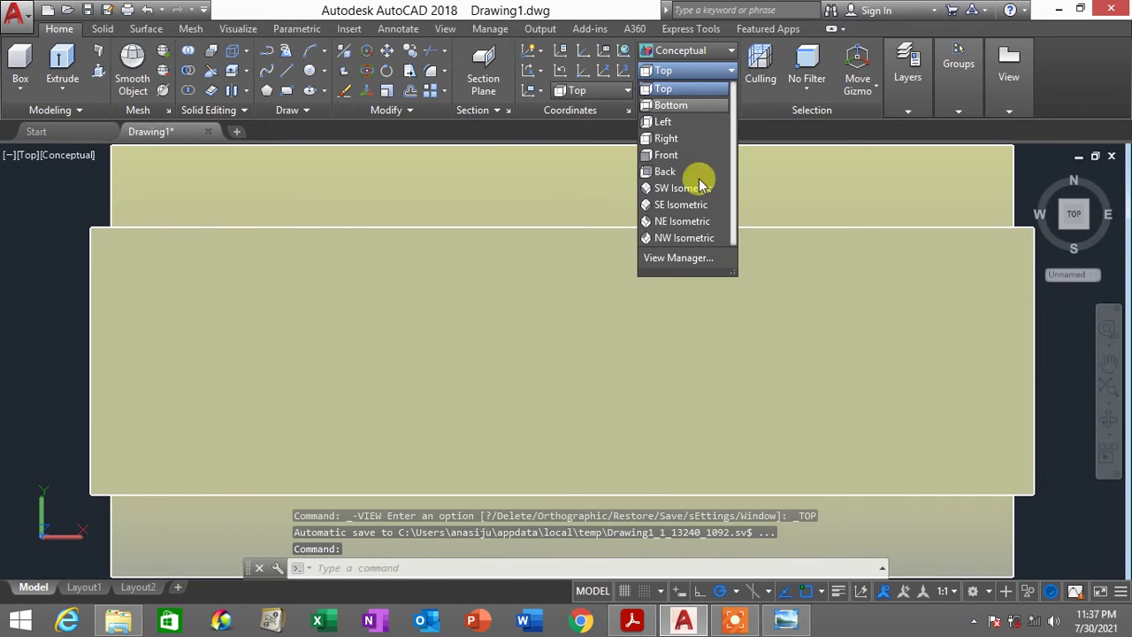
click(692, 240)
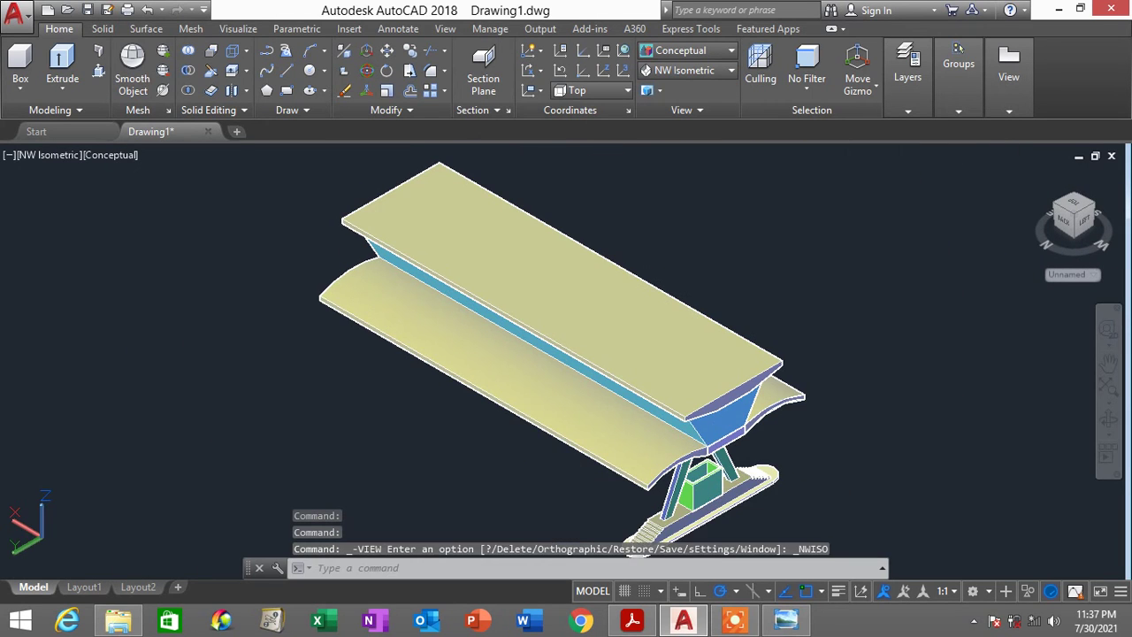
Orbit and zoom in close to the top of the green booth
scroll(659, 382, up, 4)
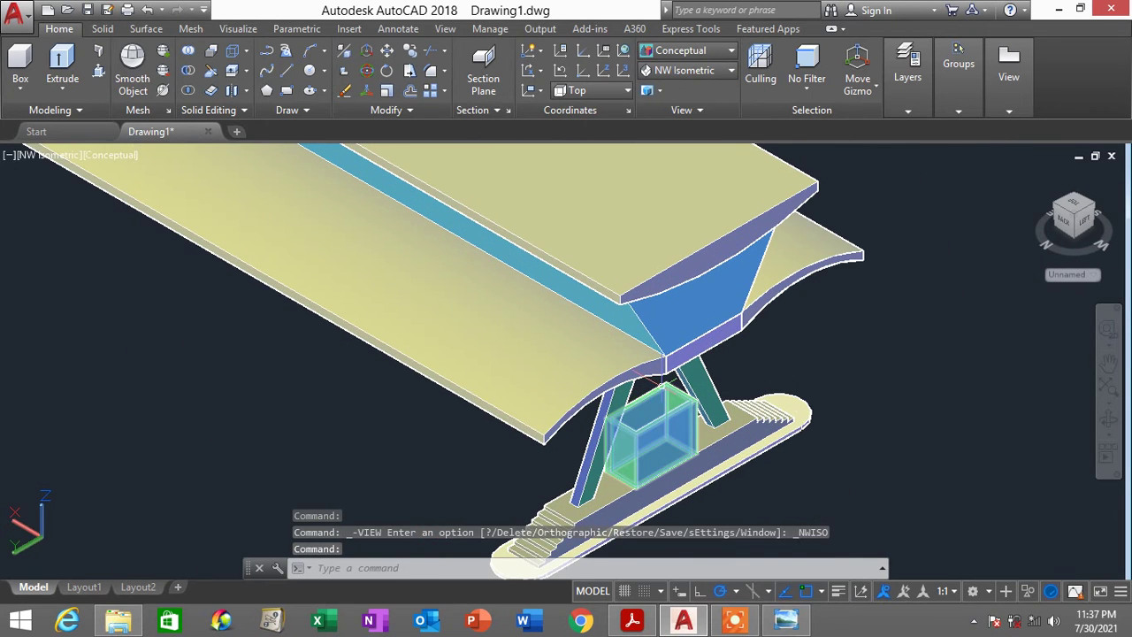
shift+middle_drag(640, 286, 636, 292)
shift+middle_drag(626, 358, 553, 368)
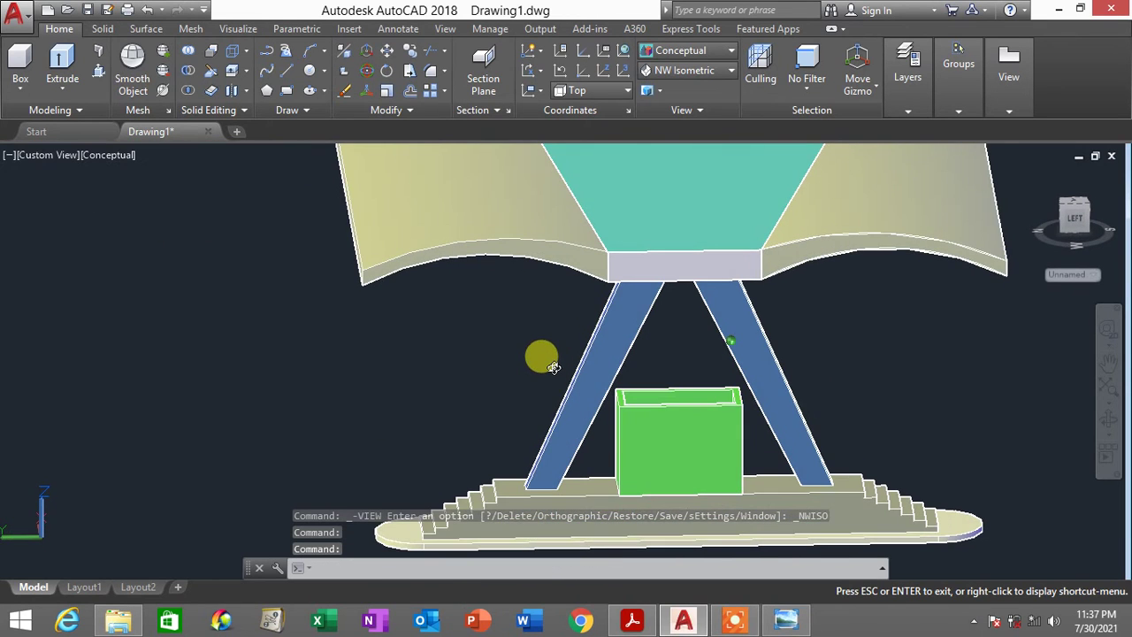
scroll(655, 411, up, 5)
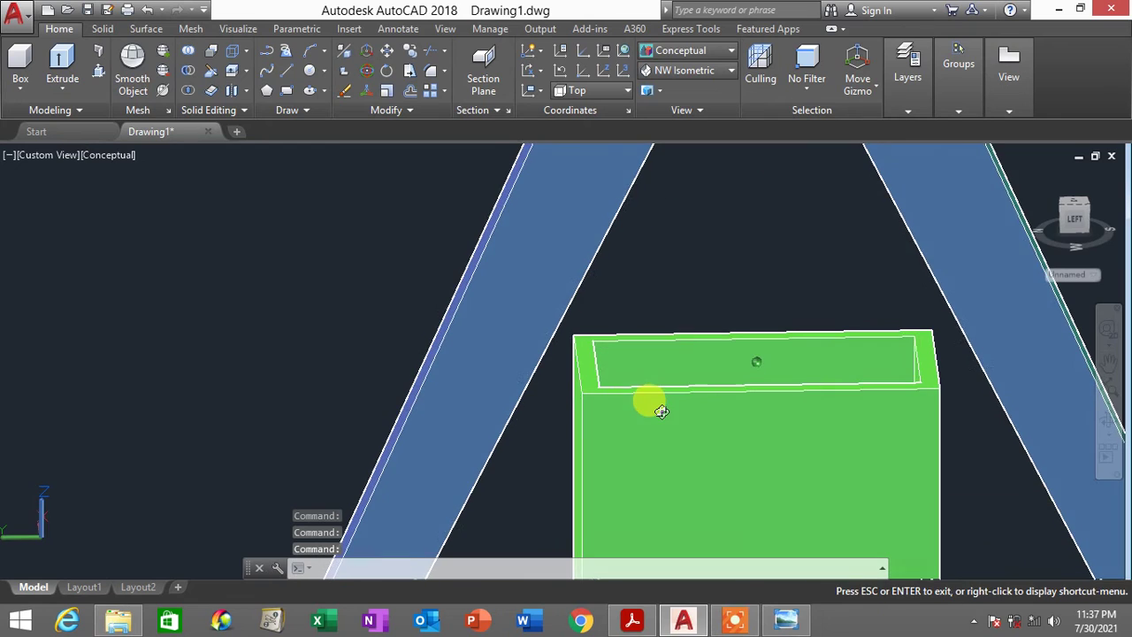
key(Escape)
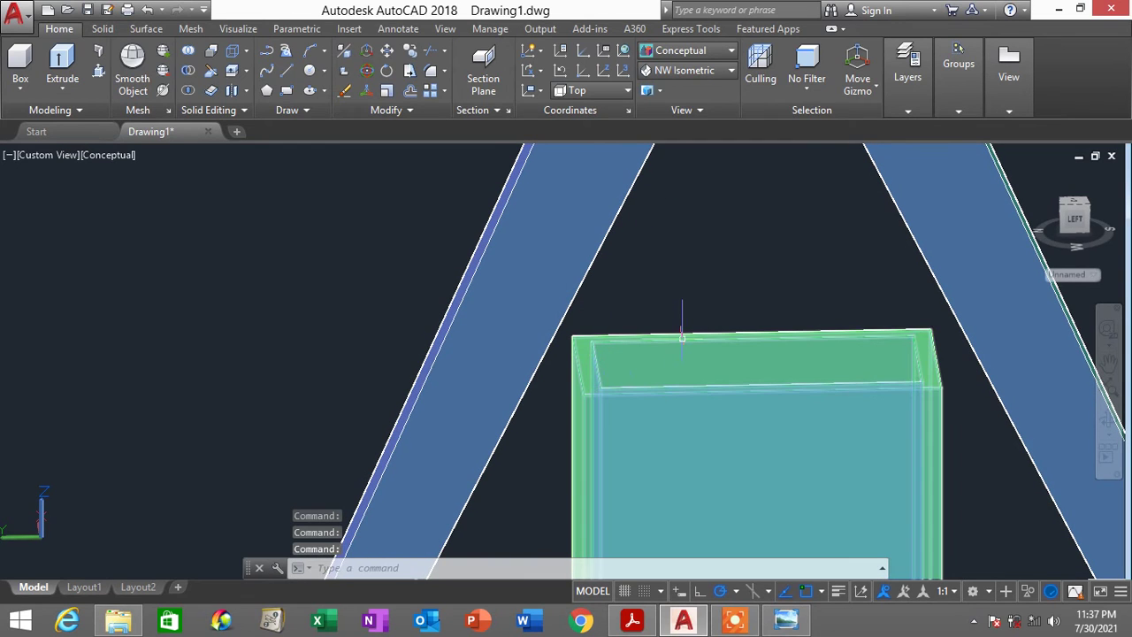
scroll(676, 336, up, 2)
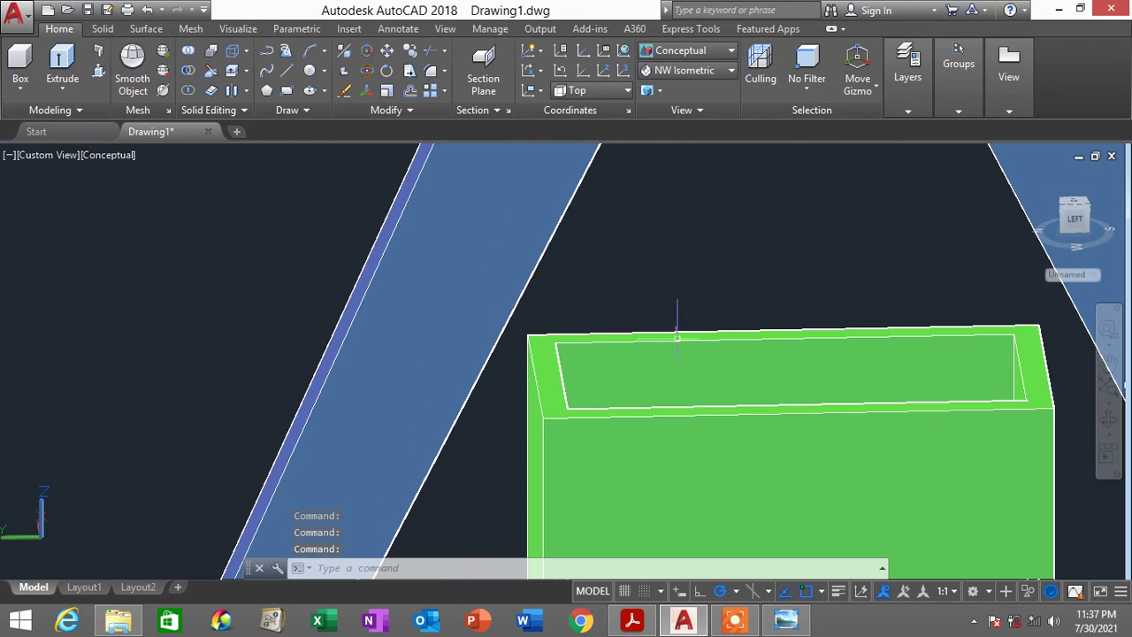
Draw a 200-high box across the booth's top corners with BOX
text(BO)
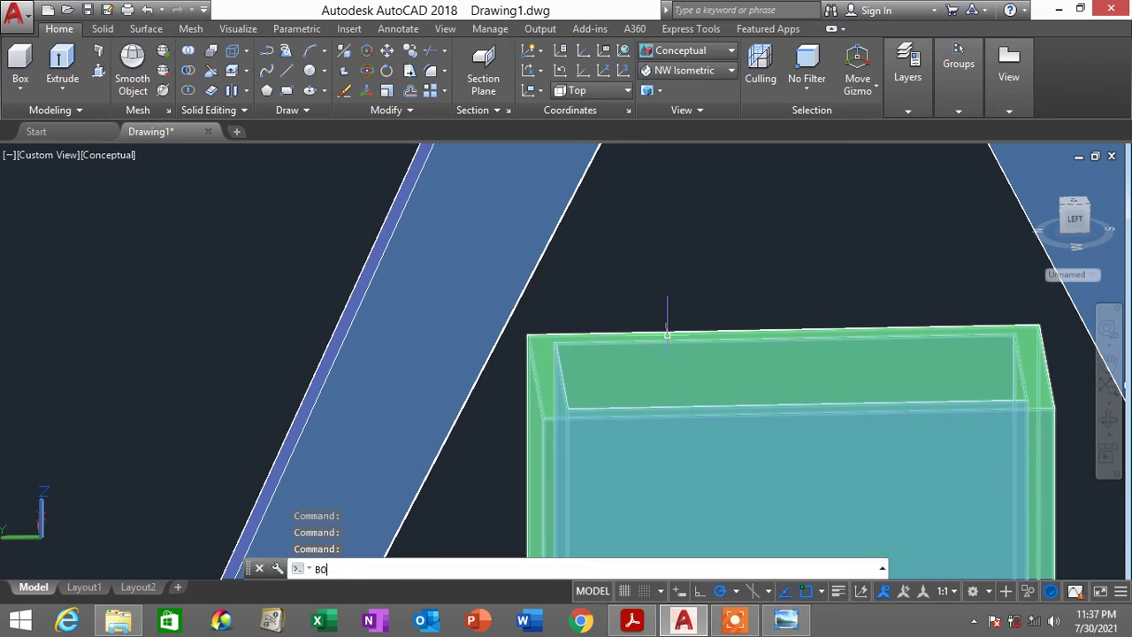
text(X)
key(Return)
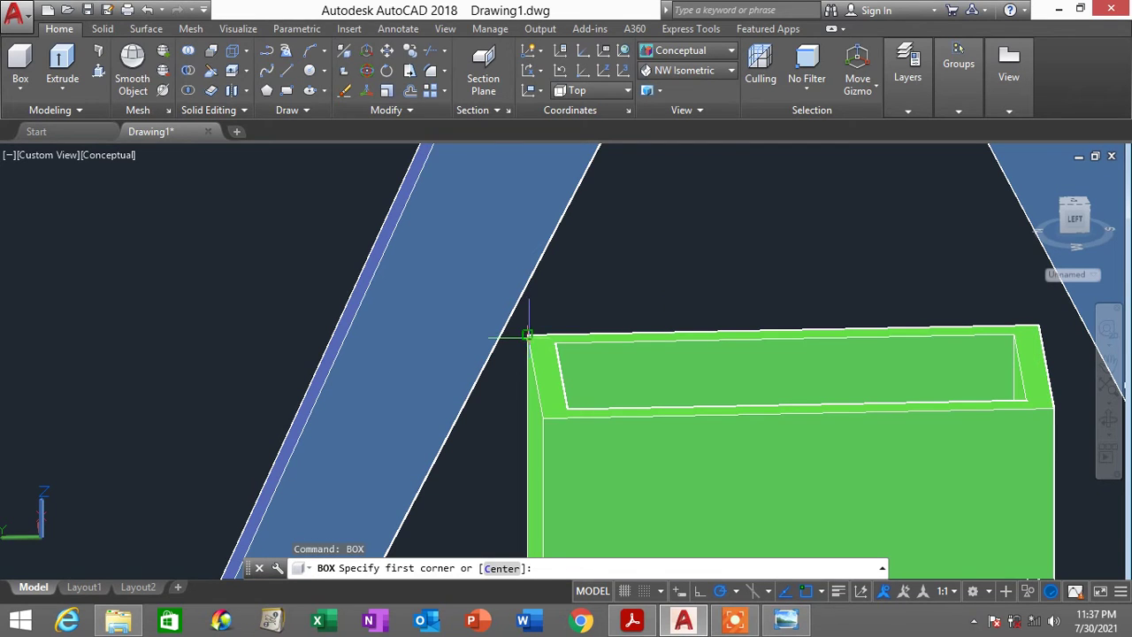
click(527, 335)
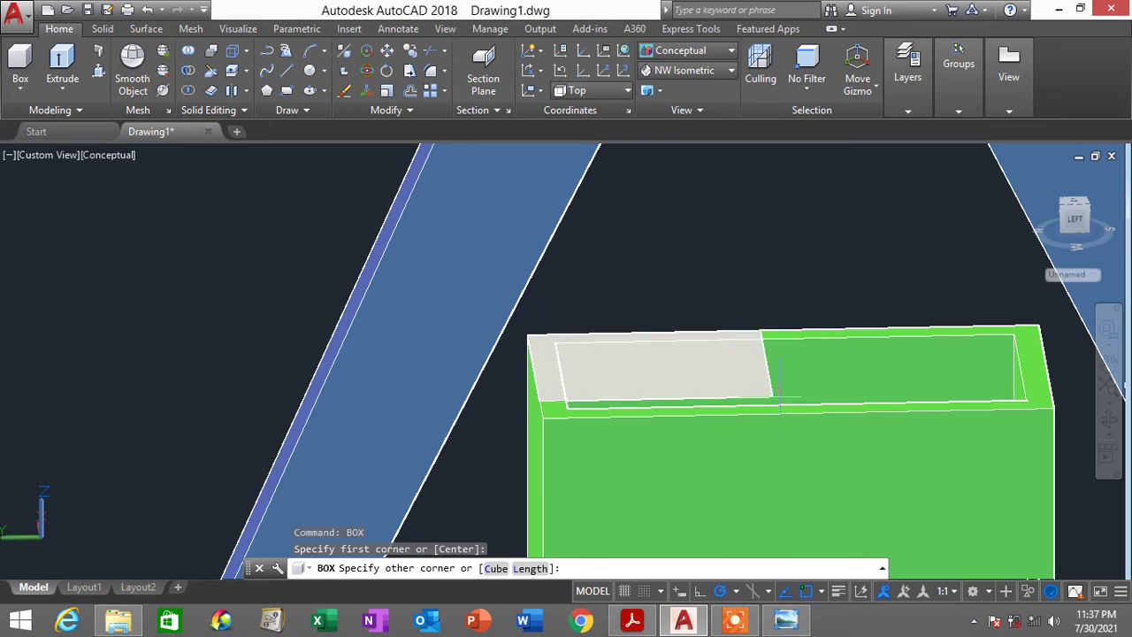
click(1054, 407)
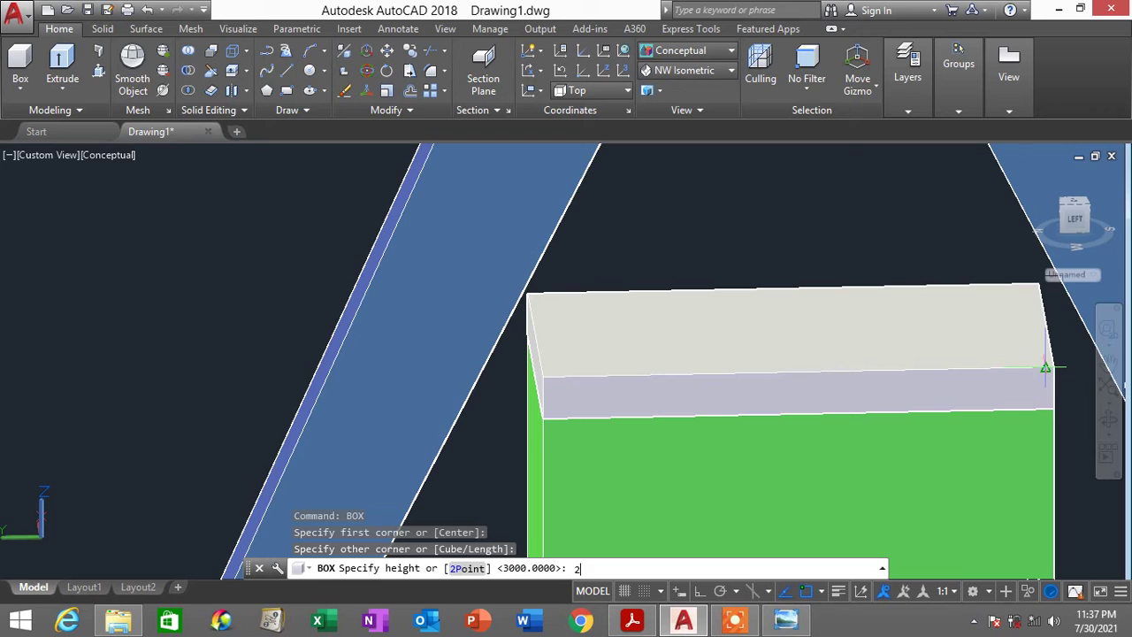
text(200)
key(Return)
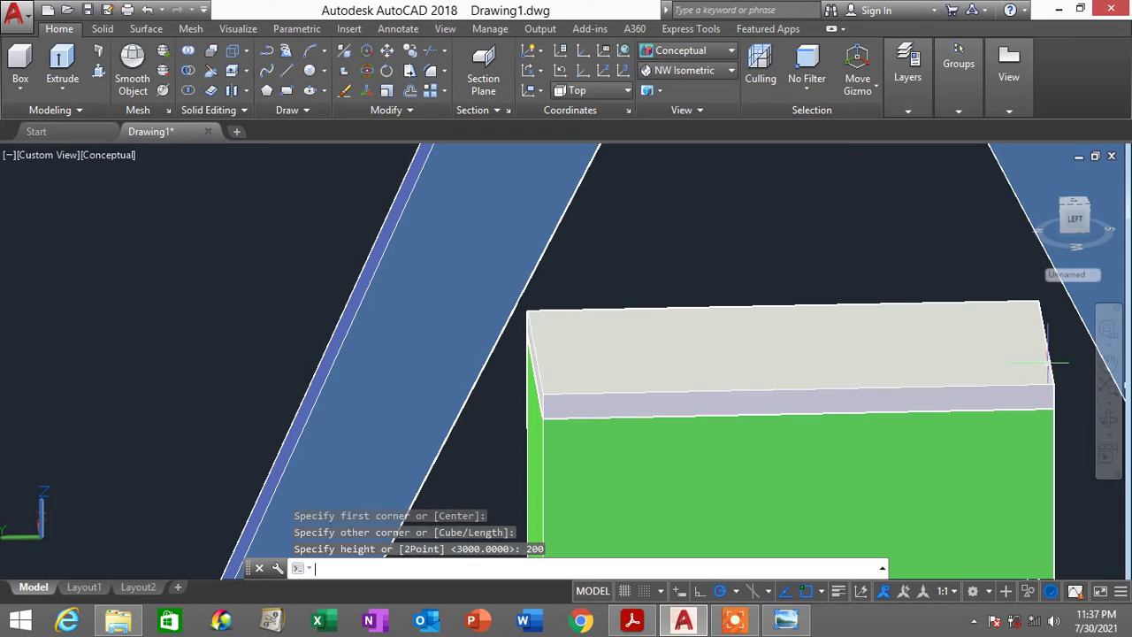
Colour the new top slab Green through its Properties
click(785, 341)
right_click(800, 202)
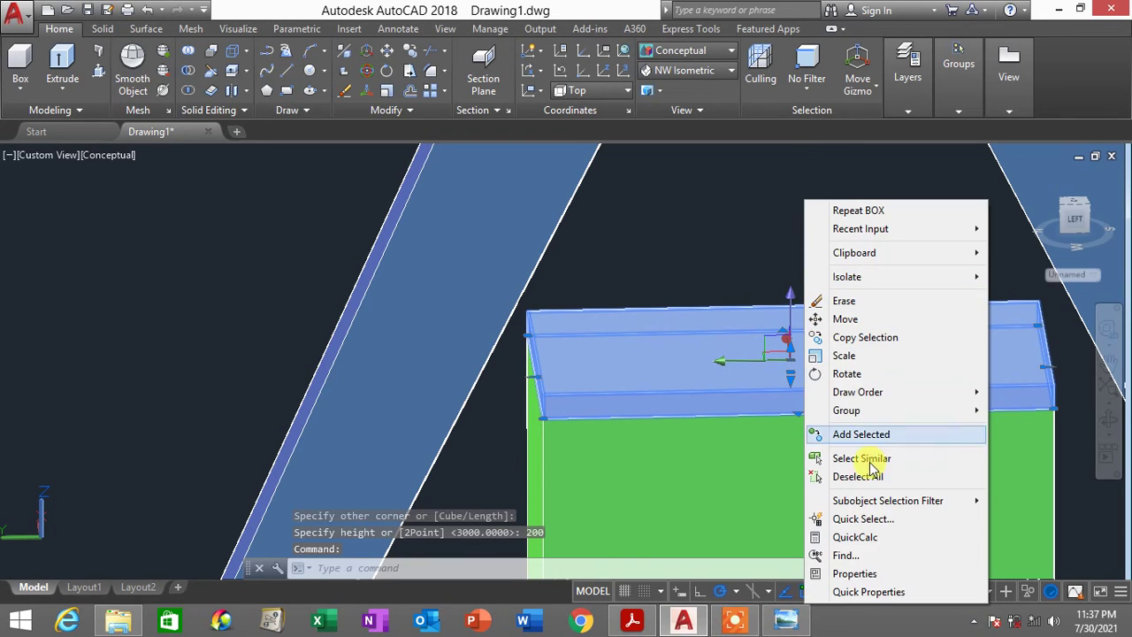
click(845, 572)
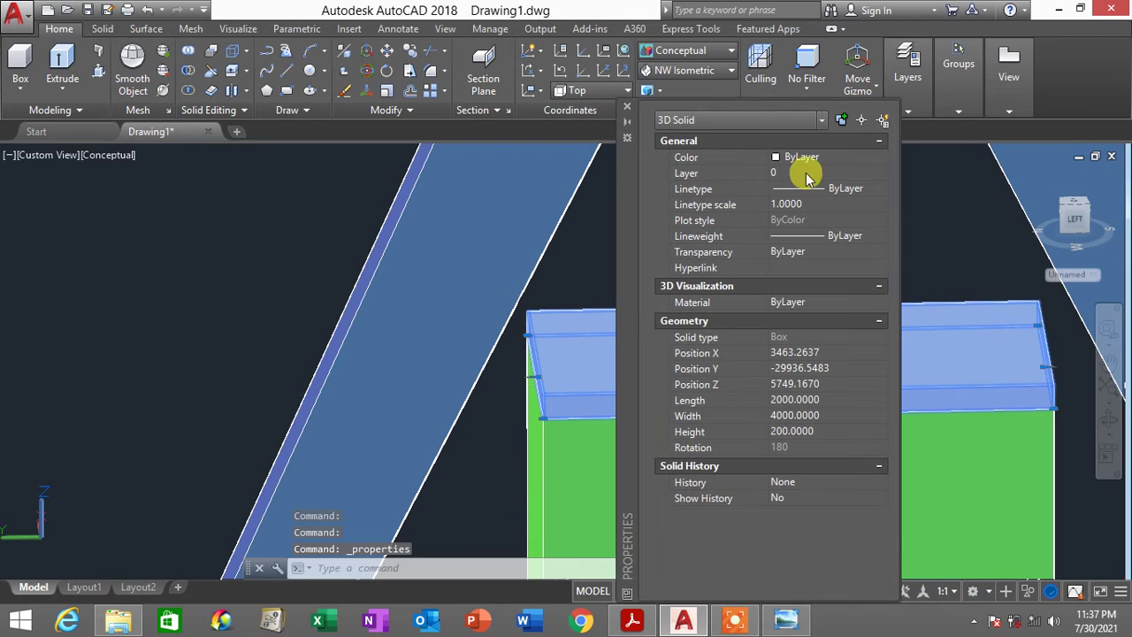
click(822, 156)
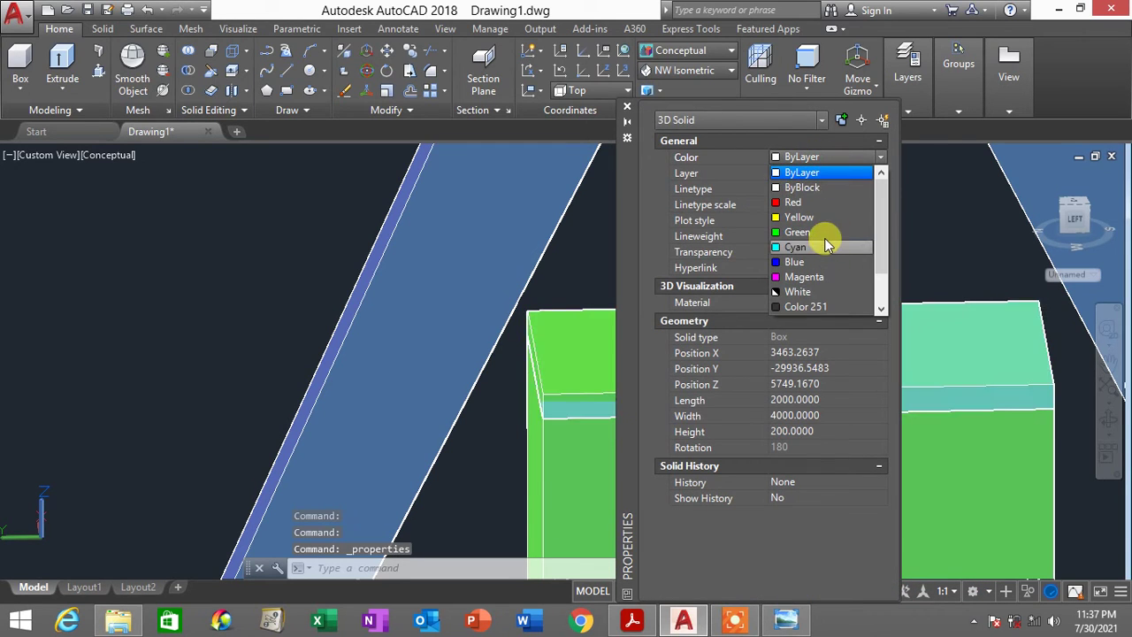
click(791, 232)
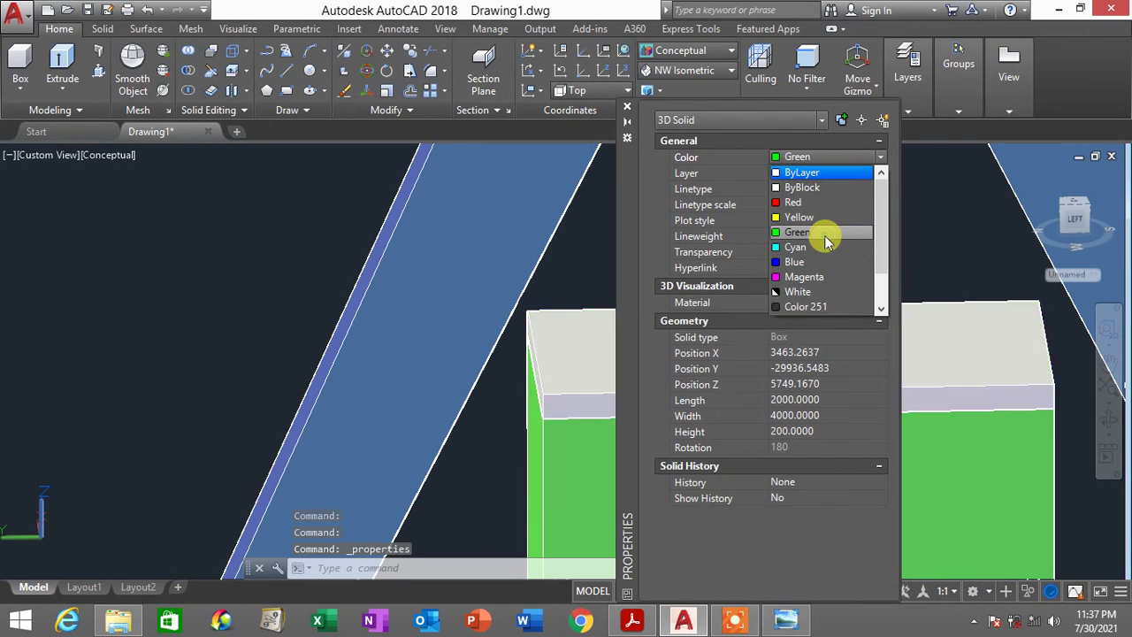
click(627, 106)
key(Escape)
scroll(774, 350, down, 2)
scroll(774, 349, down, 2)
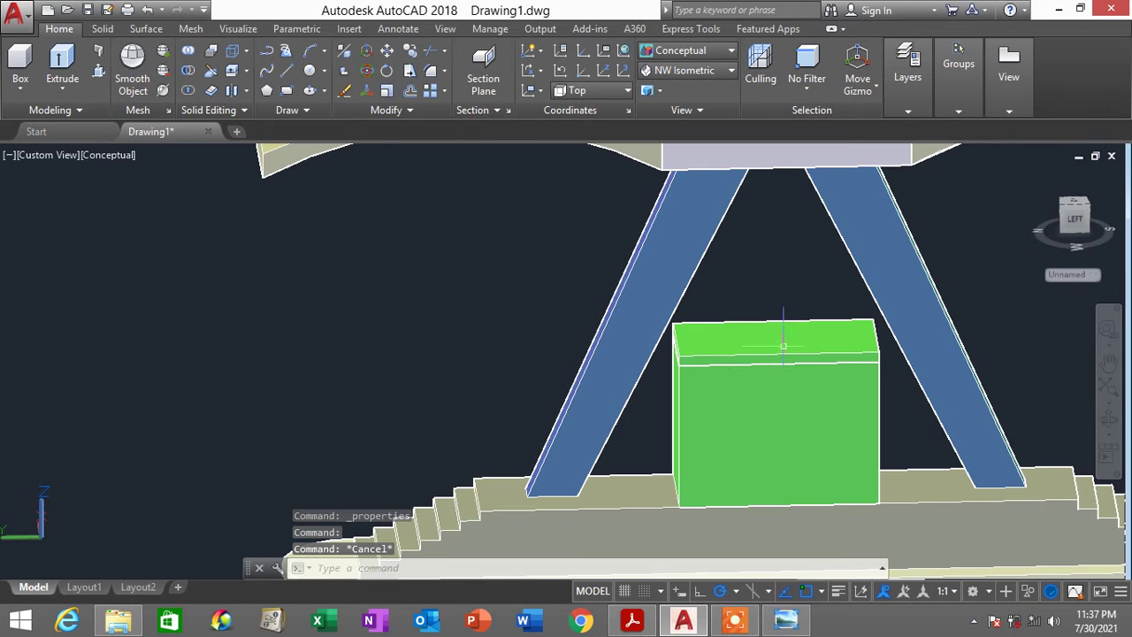
scroll(804, 318, up, 2)
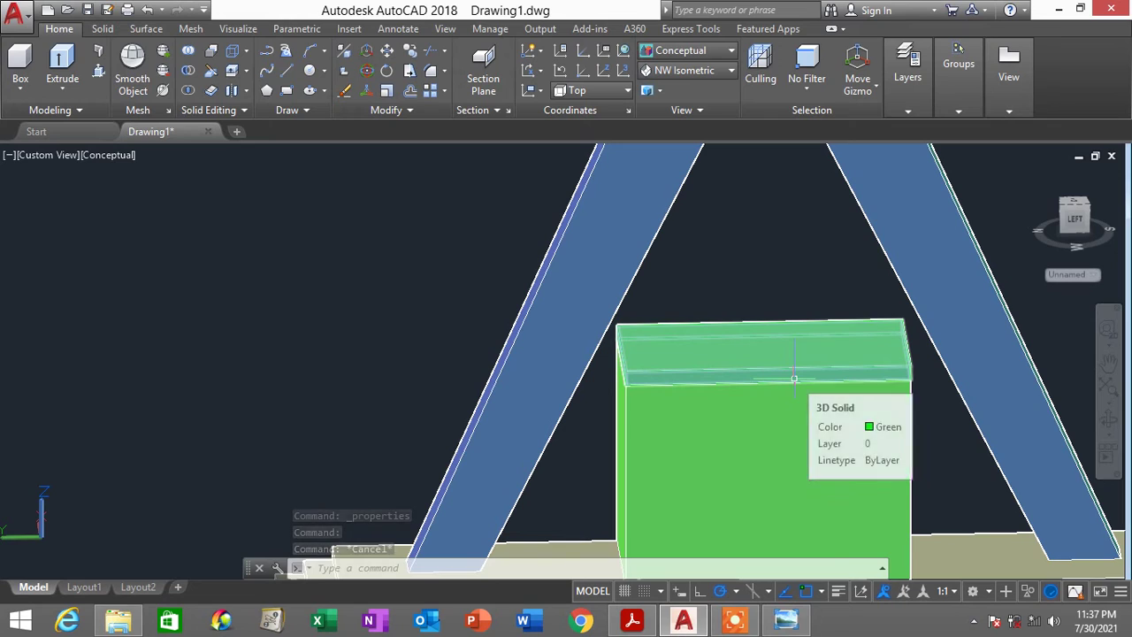
Union the booth and the top slab into one solid
text(uni)
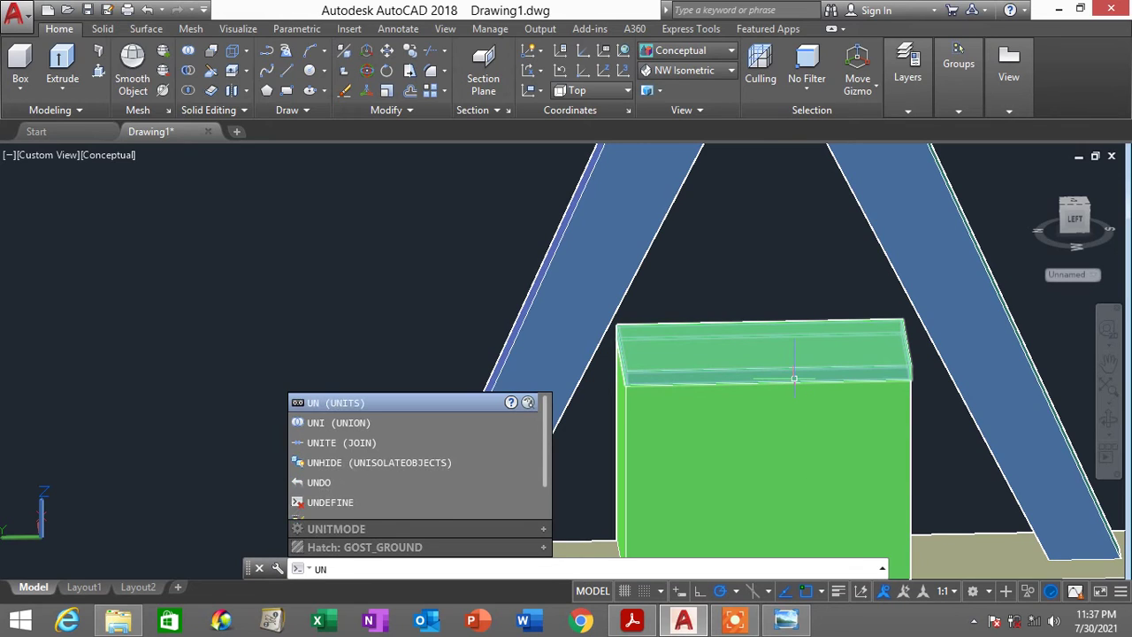
key(Return)
click(765, 435)
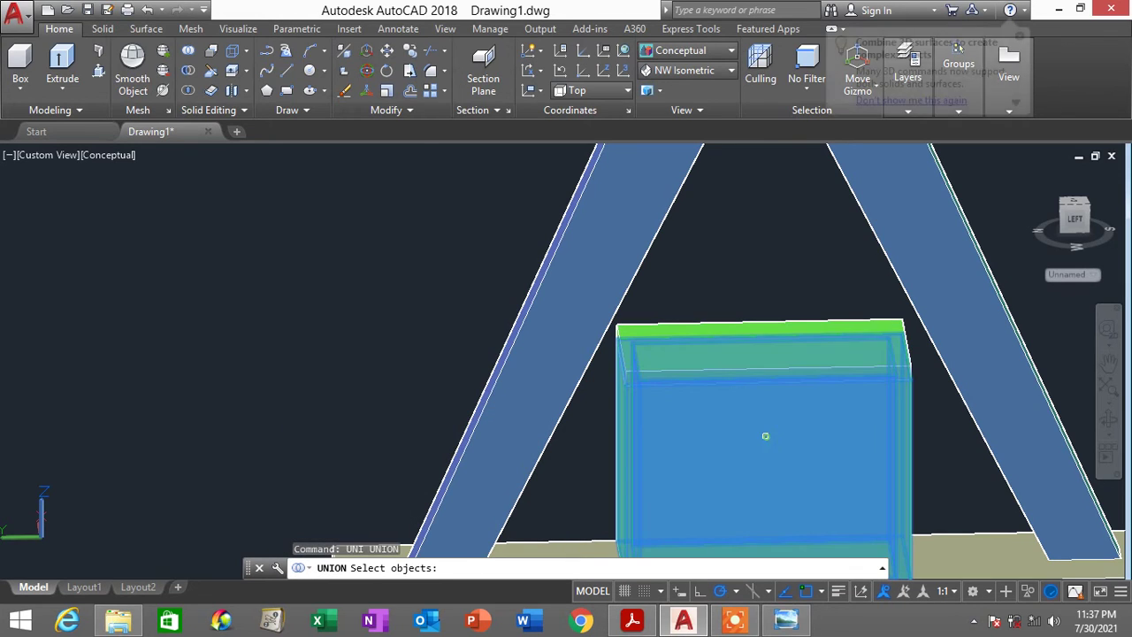
click(760, 331)
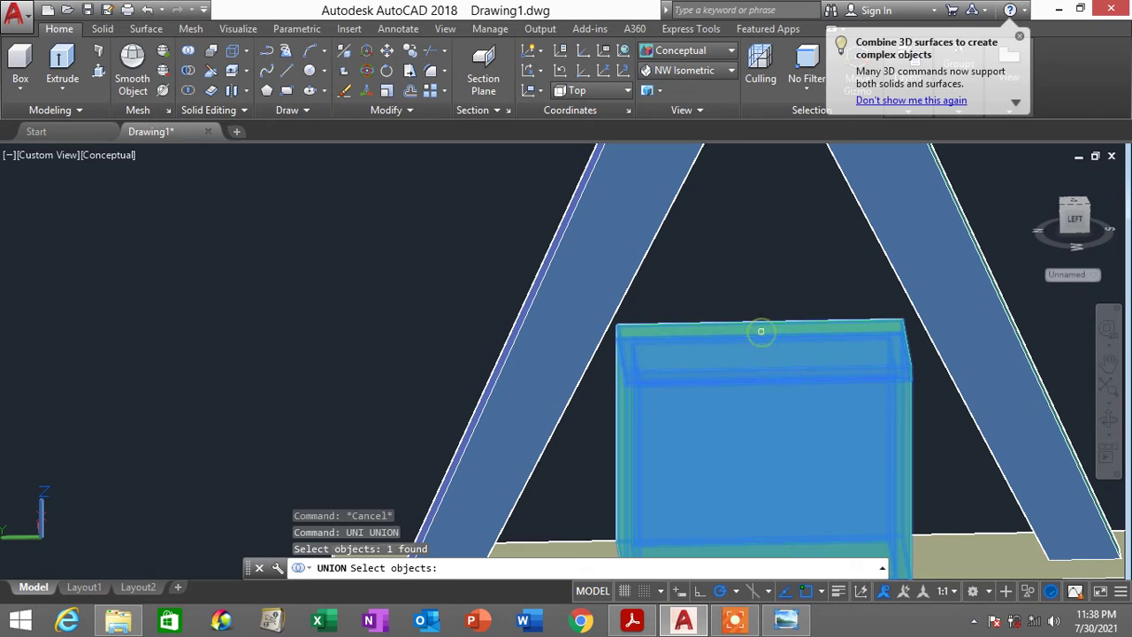
key(Return)
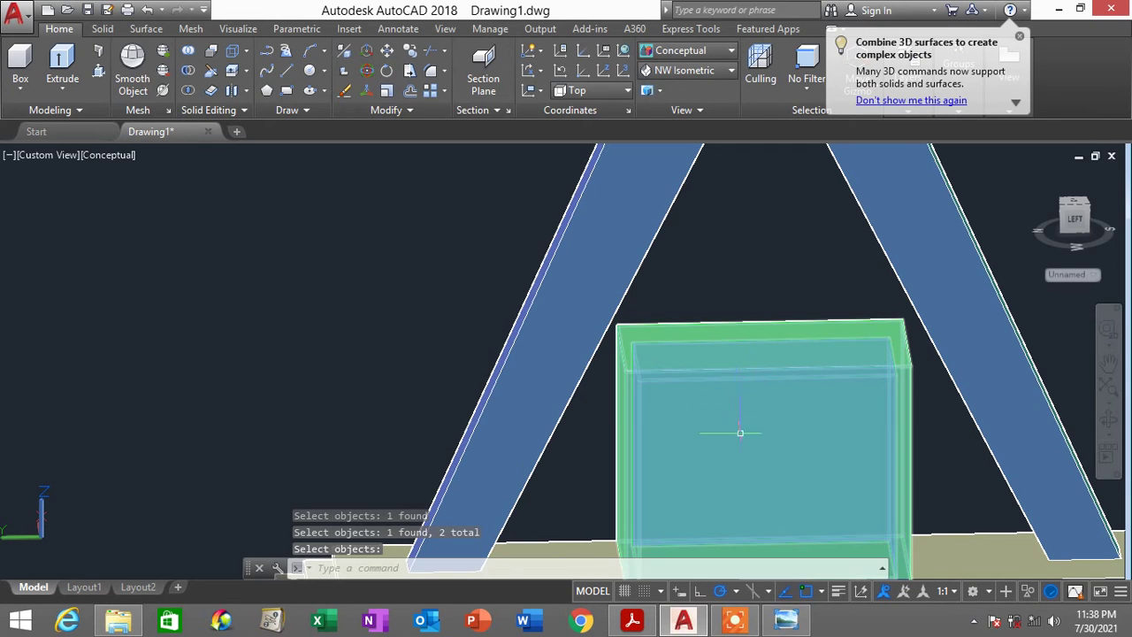
Return to NW Isometric view and frame the booth and stairs
click(682, 70)
click(690, 238)
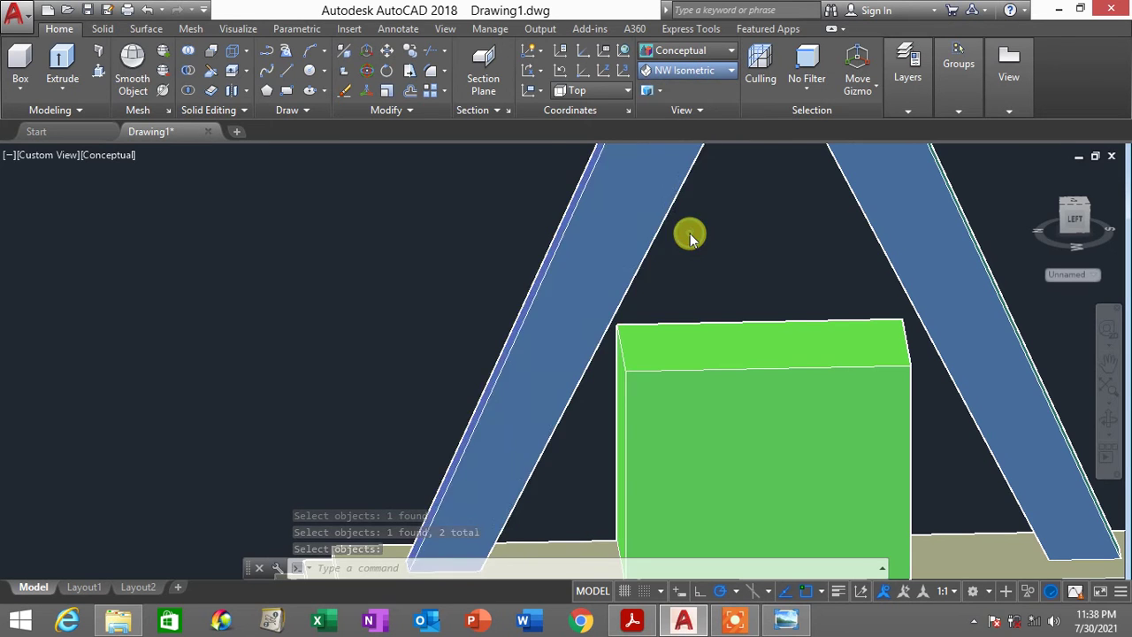
scroll(672, 416, up, 2)
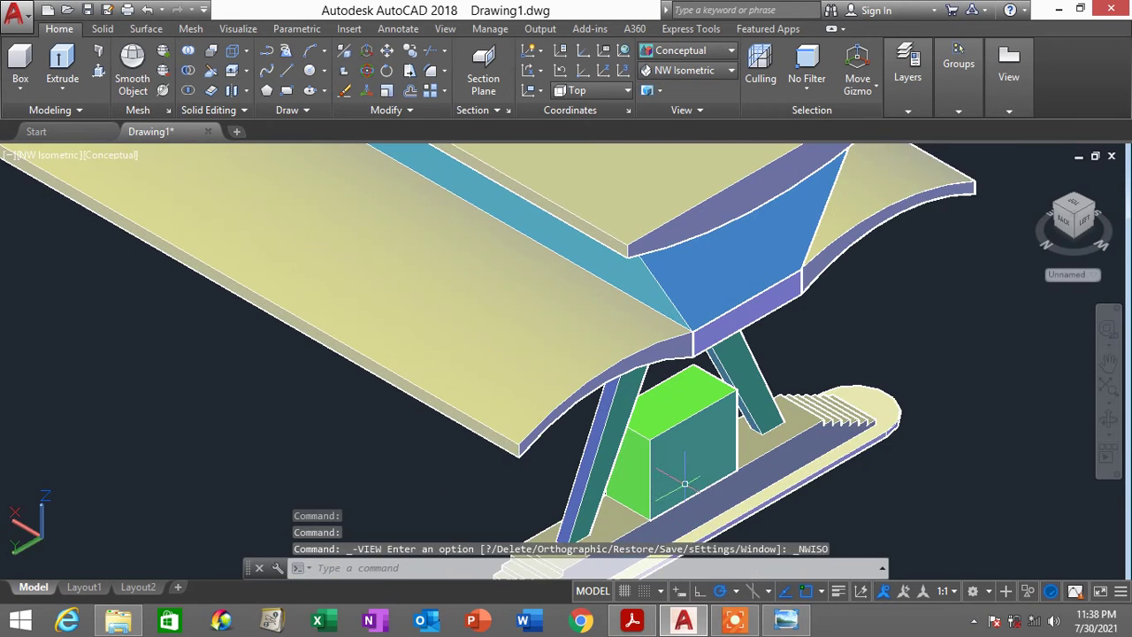
middle_drag(672, 415, 601, 257)
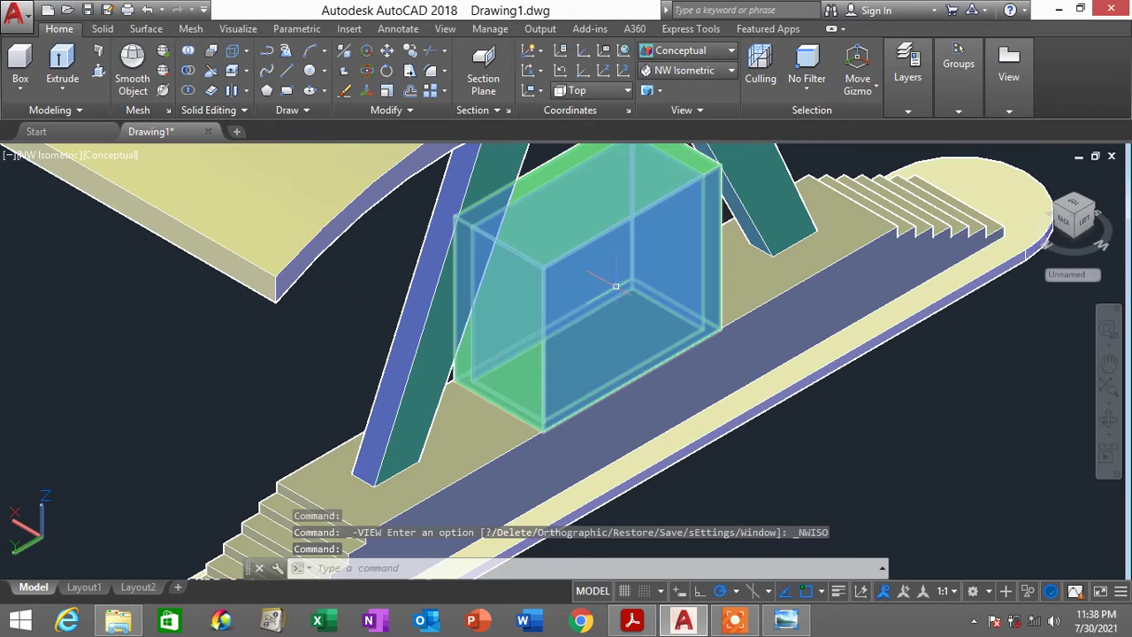
scroll(665, 400, up, 2)
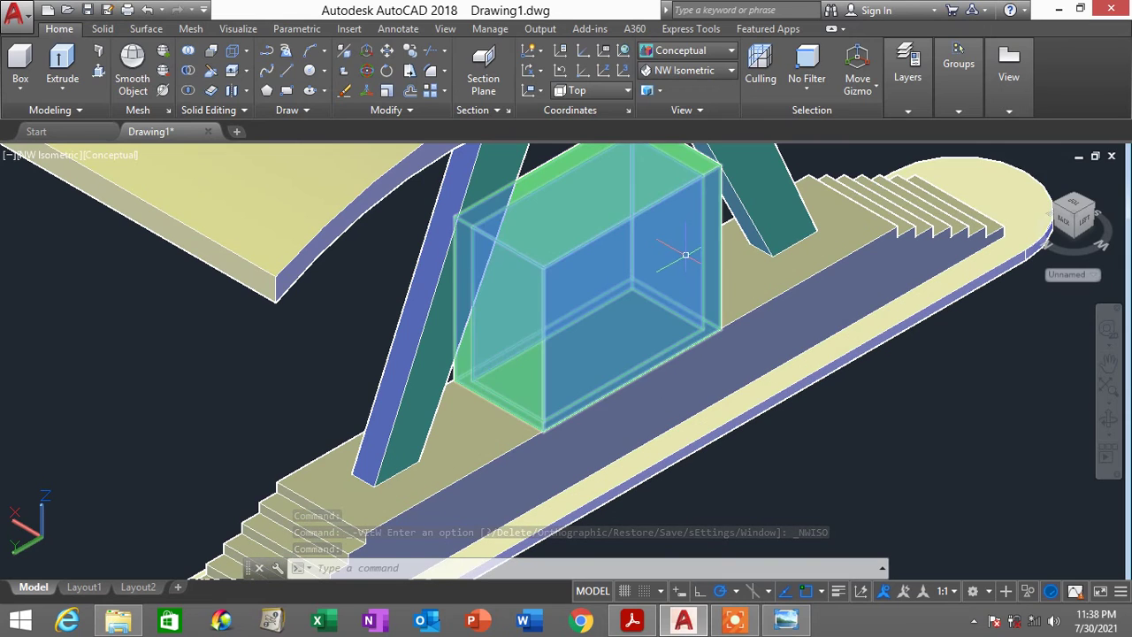
Switch to wireframe and place a UCS at the booth corner with an upright XY plane
click(686, 50)
click(675, 88)
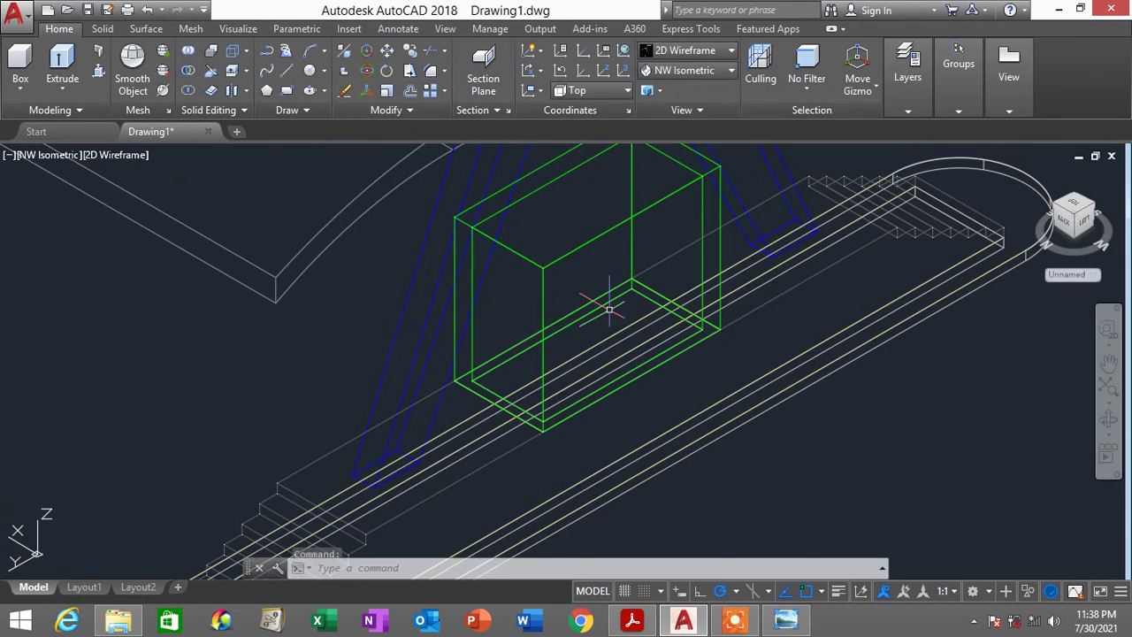
click(315, 567)
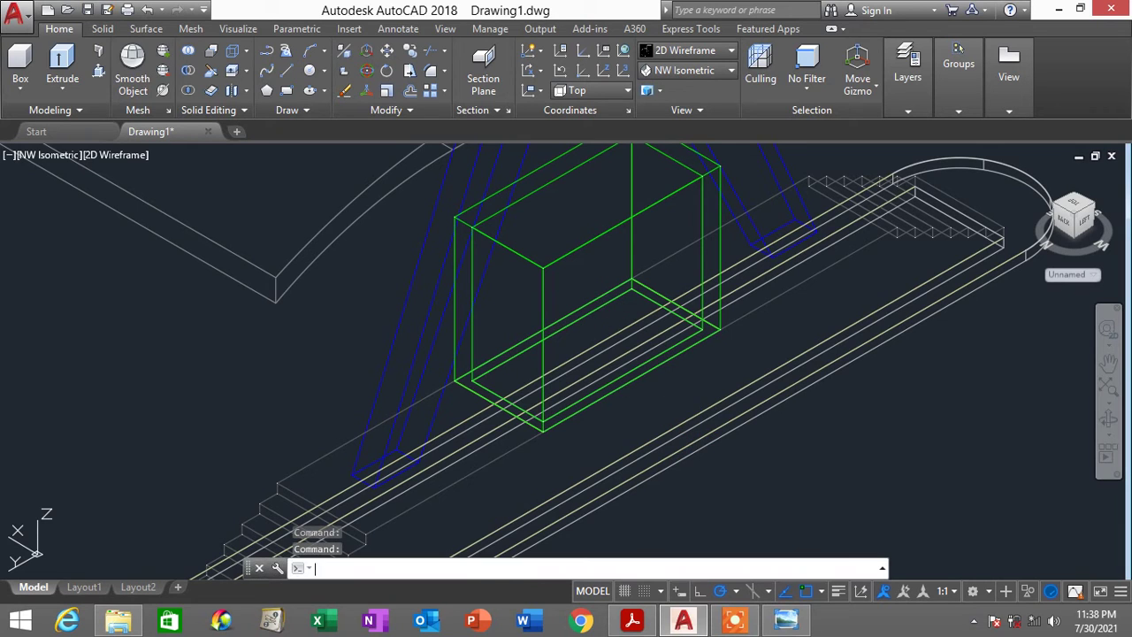
text(ucs)
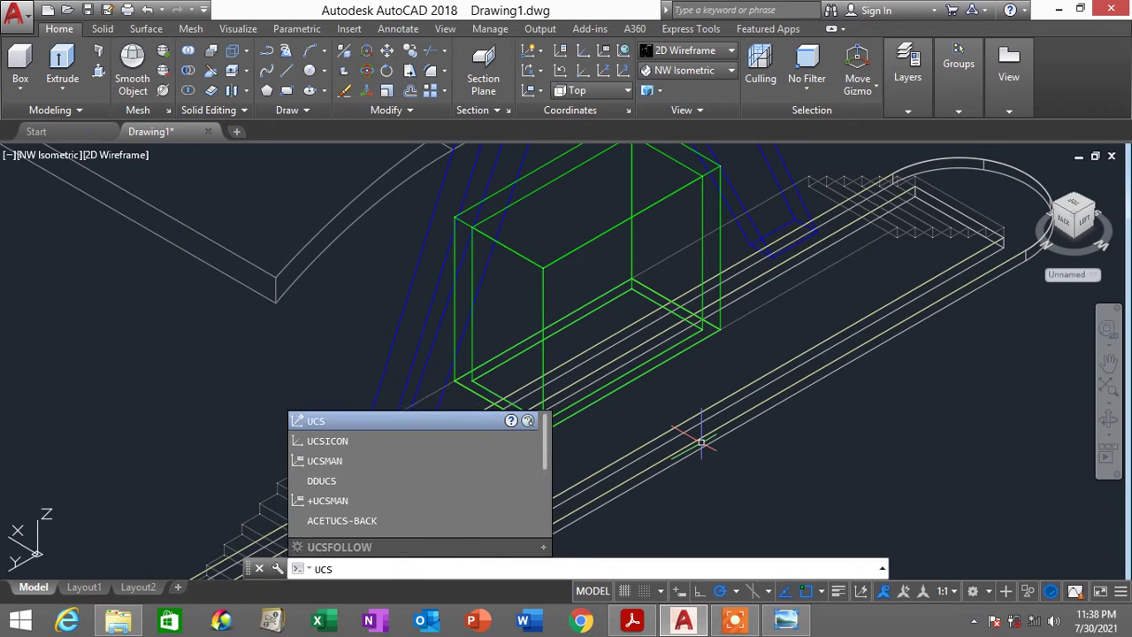
key(Return)
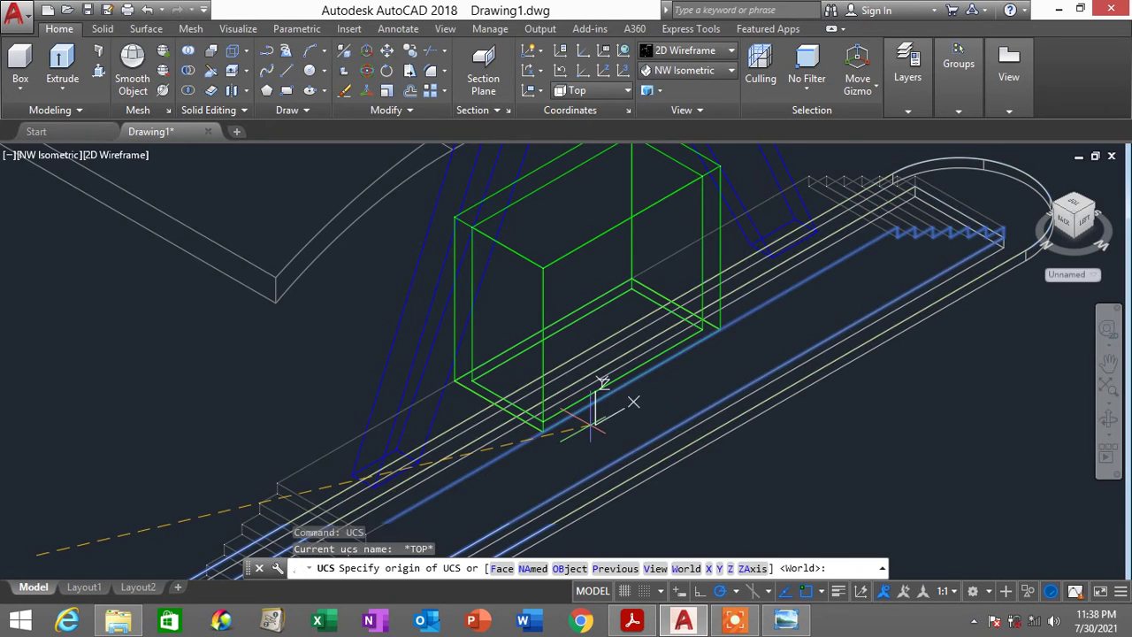
click(542, 433)
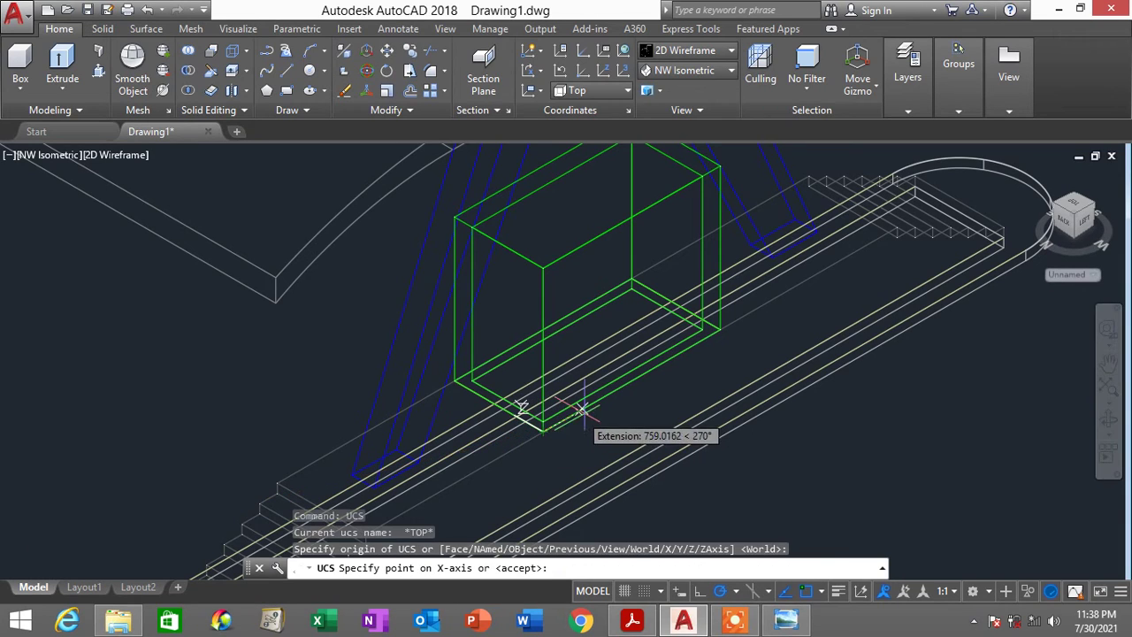
click(617, 389)
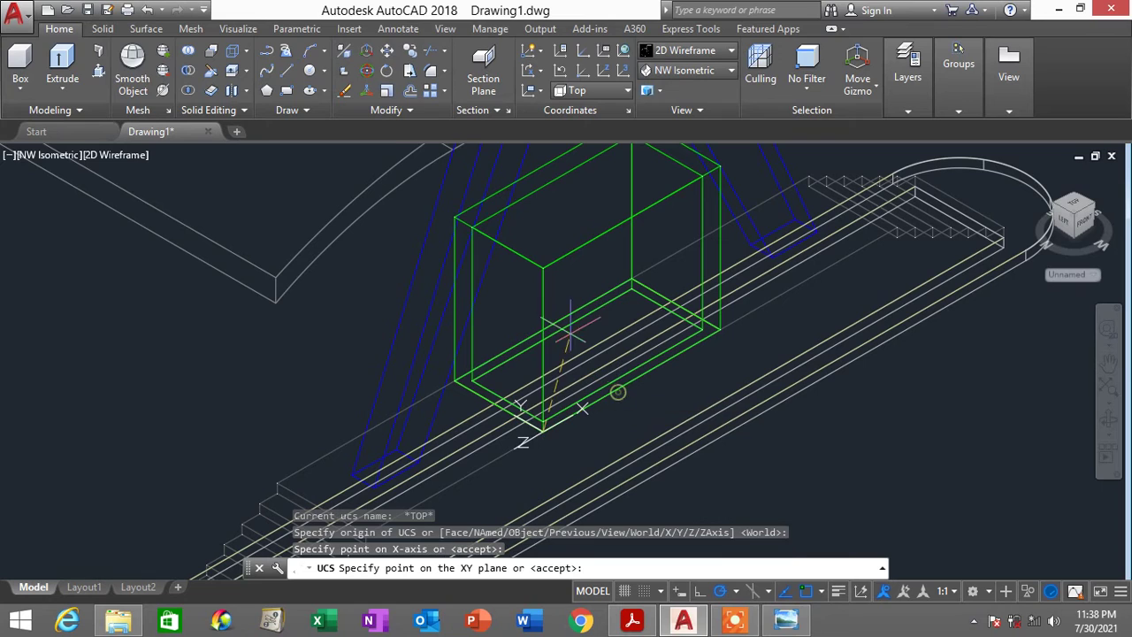
click(537, 269)
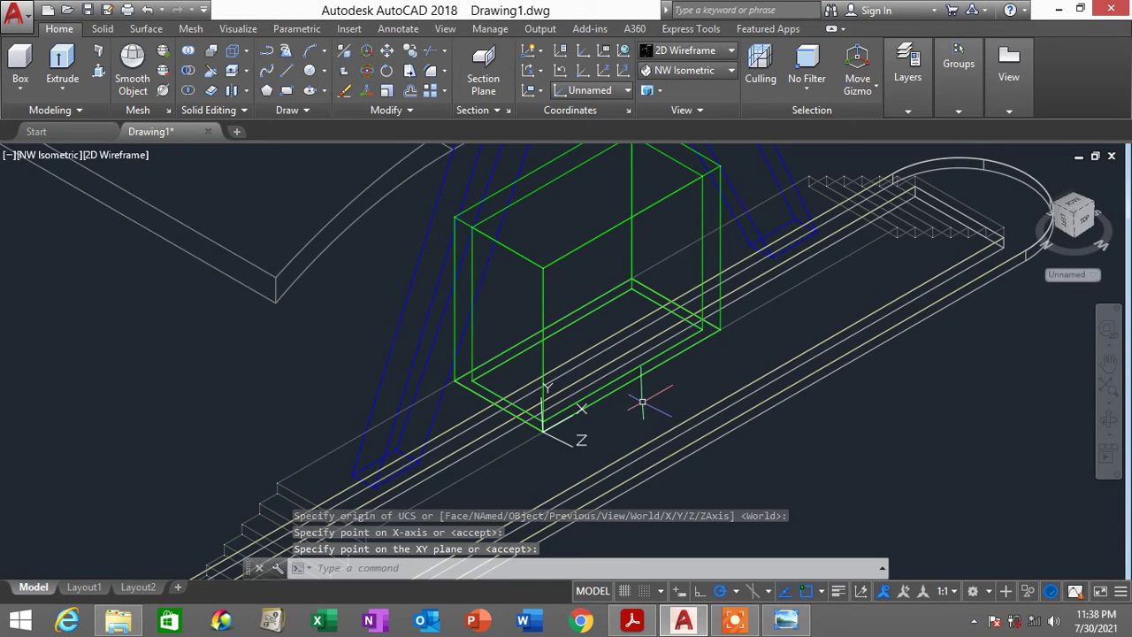
Redefine the UCS at the green box's bottom corner, X along its bottom edge, XY upright
text(cs)
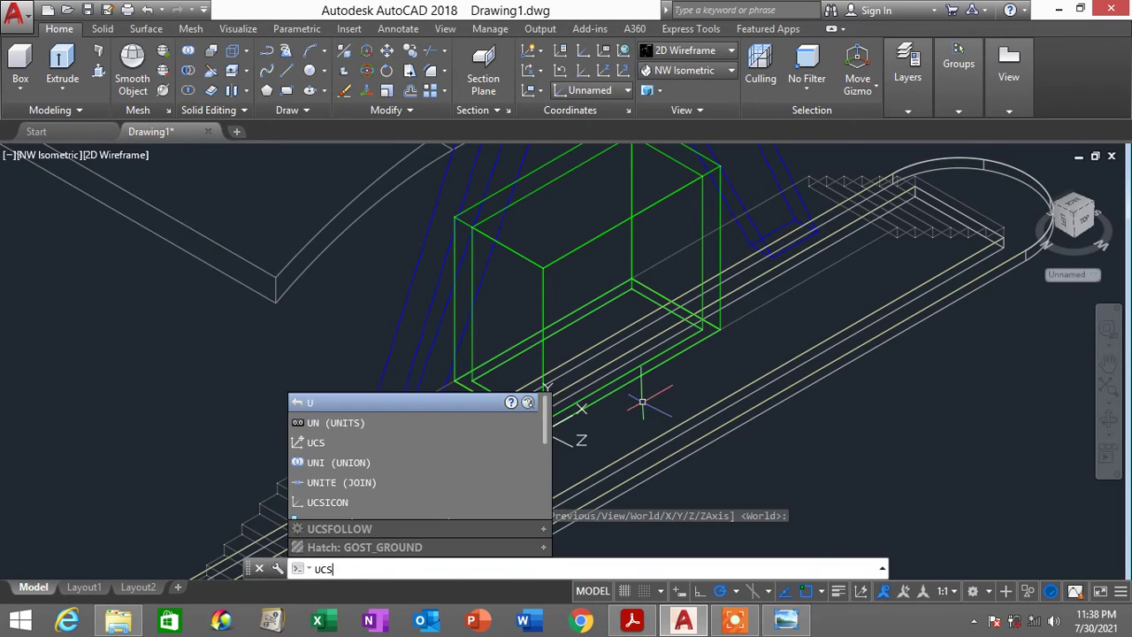
key(Return)
scroll(574, 427, up, 3)
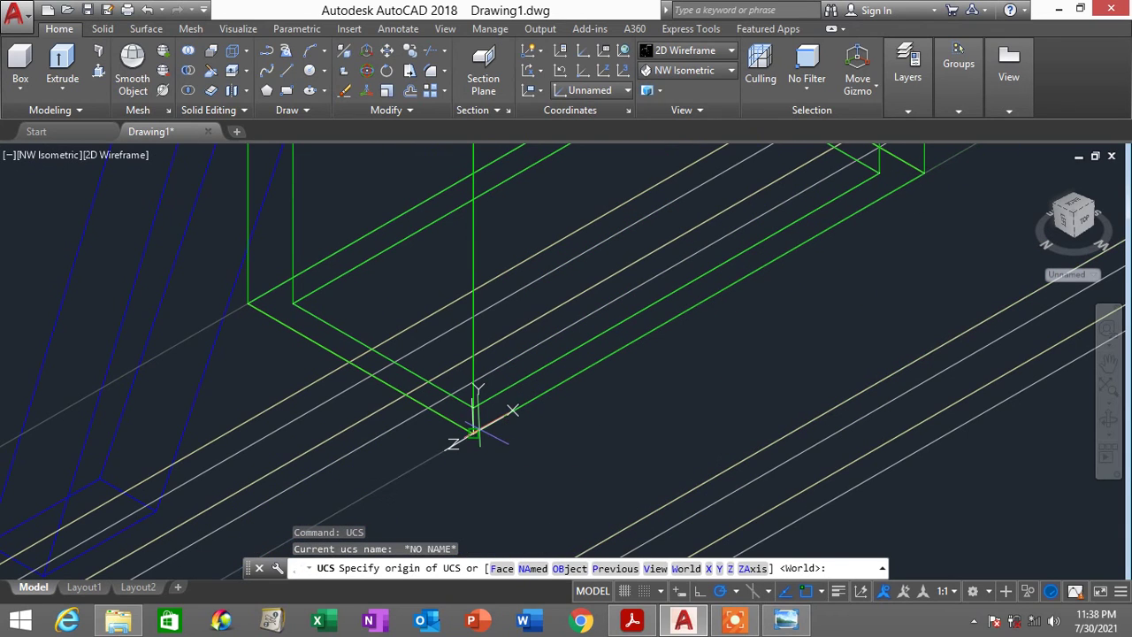
click(473, 434)
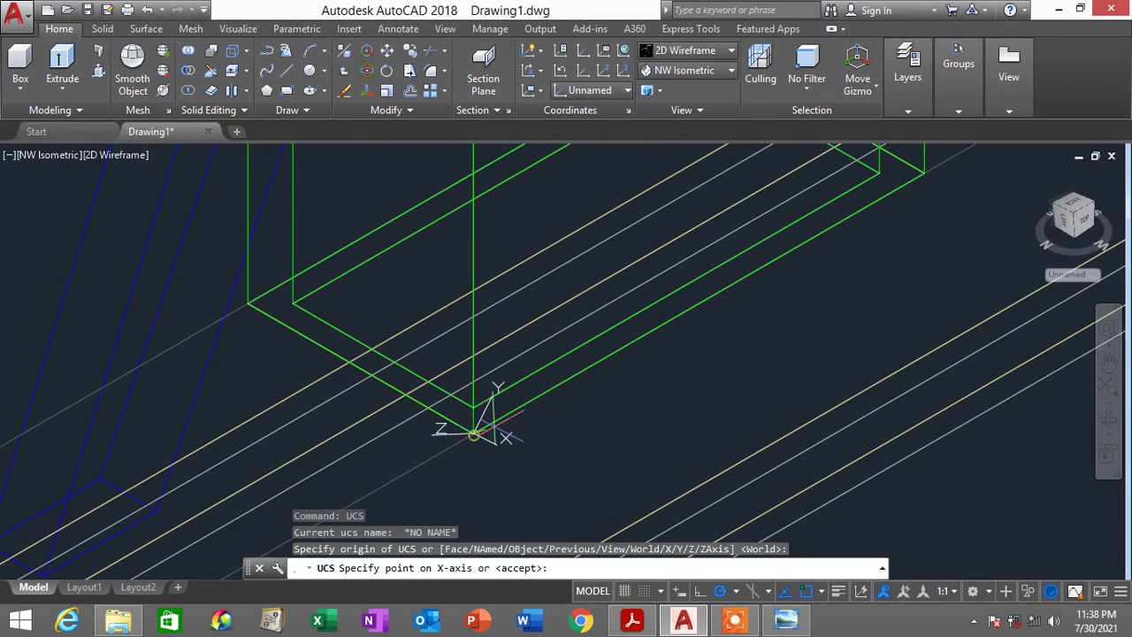
click(573, 380)
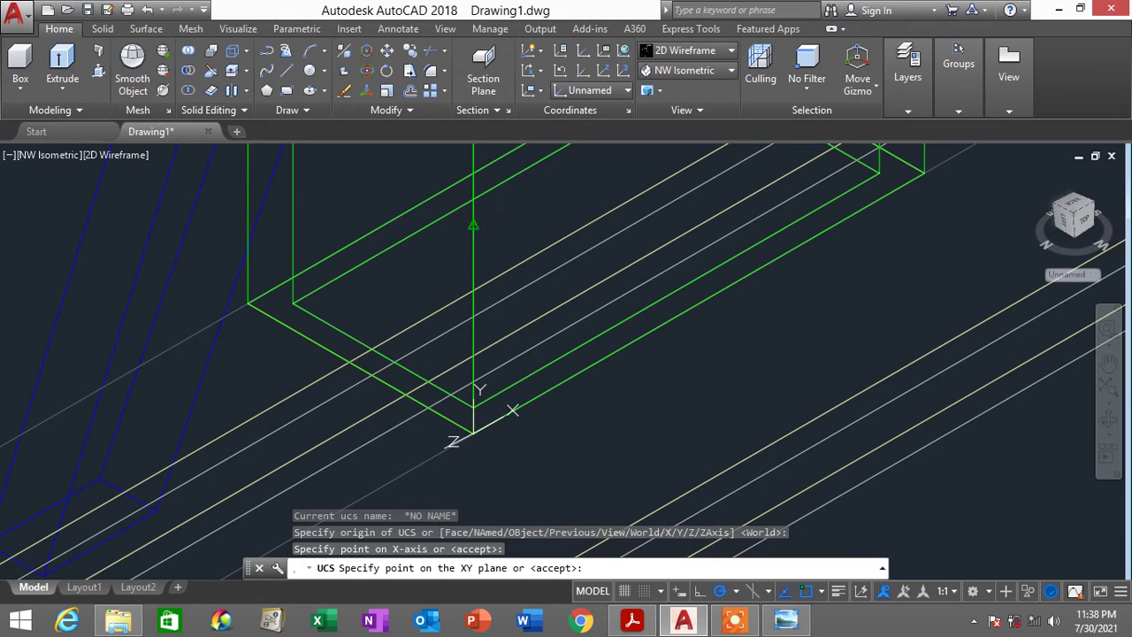
click(562, 245)
scroll(563, 245, down, 5)
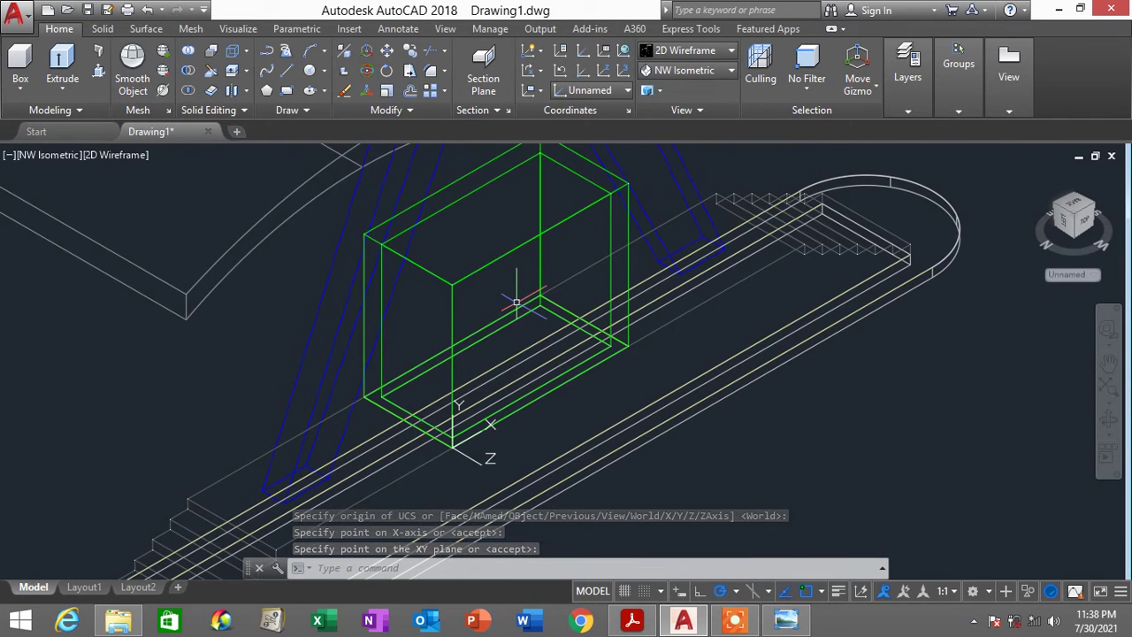
Draw a 3000 by 1500 rectangle from a corner on the booth's upright face
middle_drag(847, 425, 720, 381)
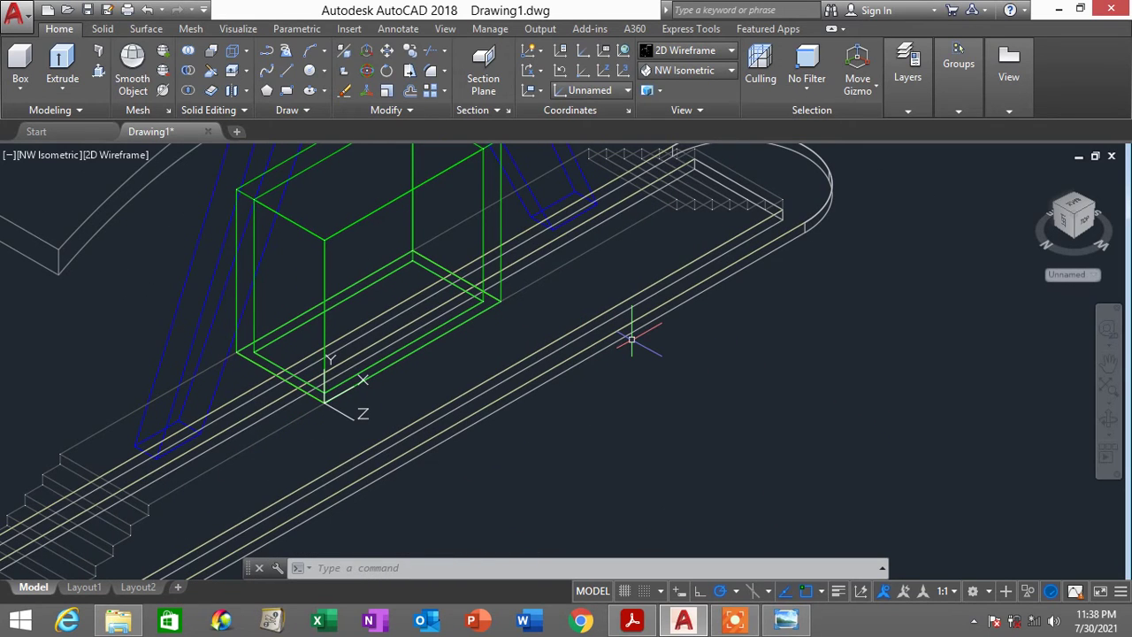
click(484, 234)
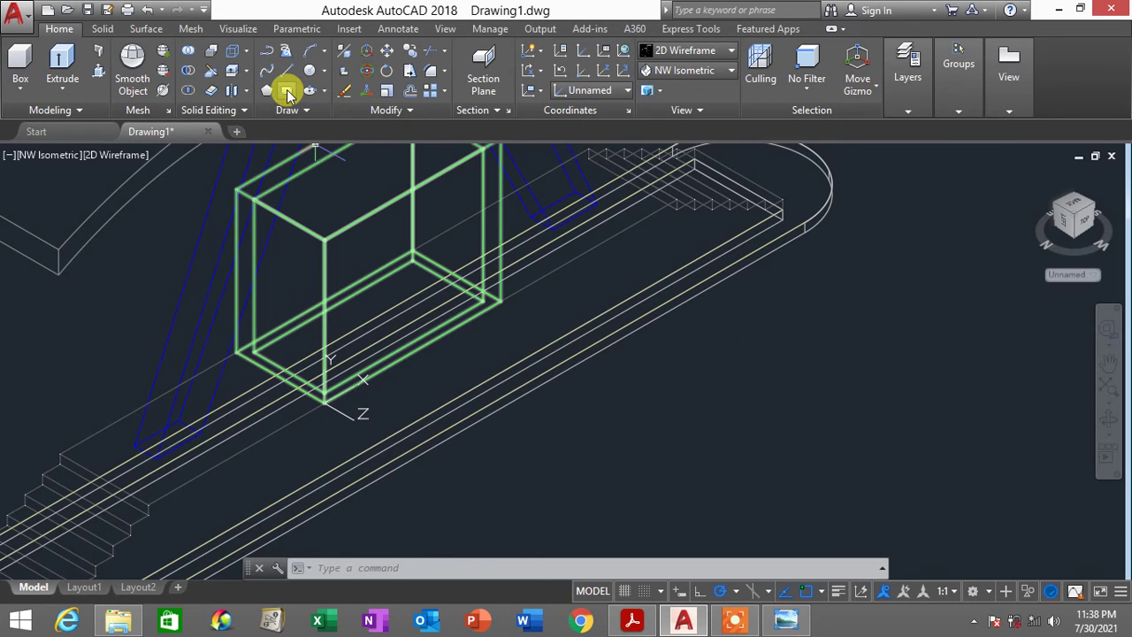
key(Escape)
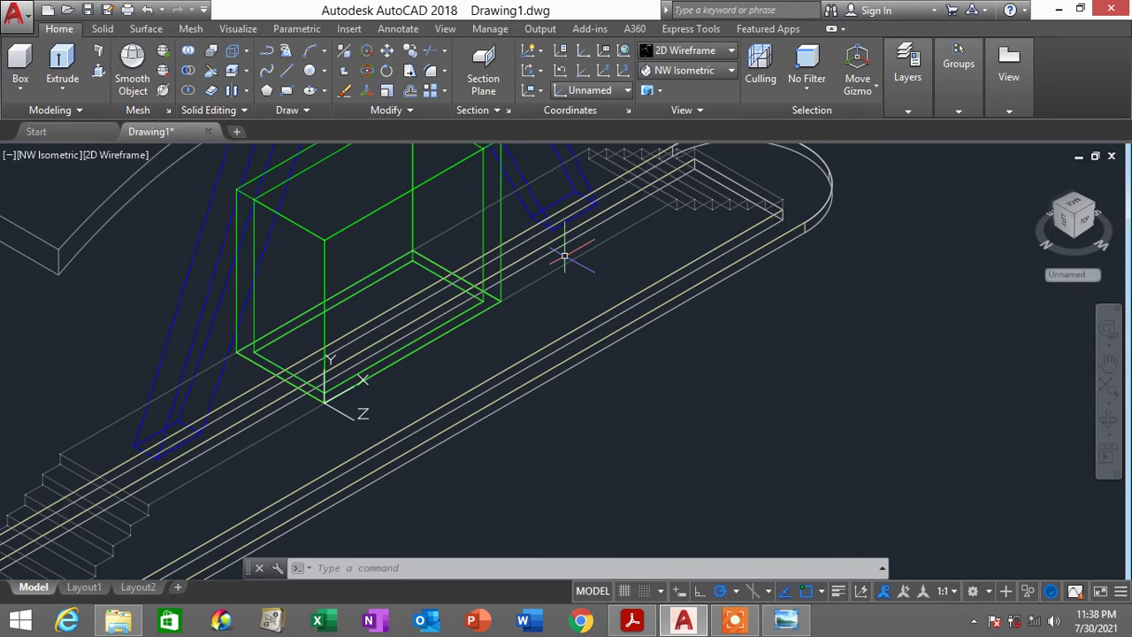
text(REC)
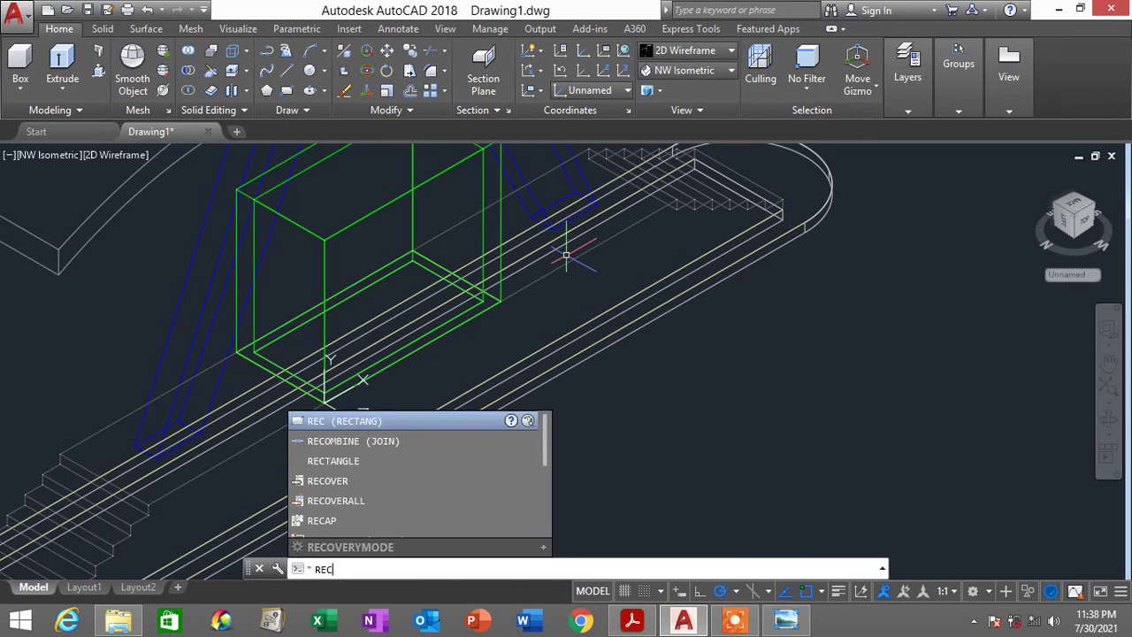
key(Return)
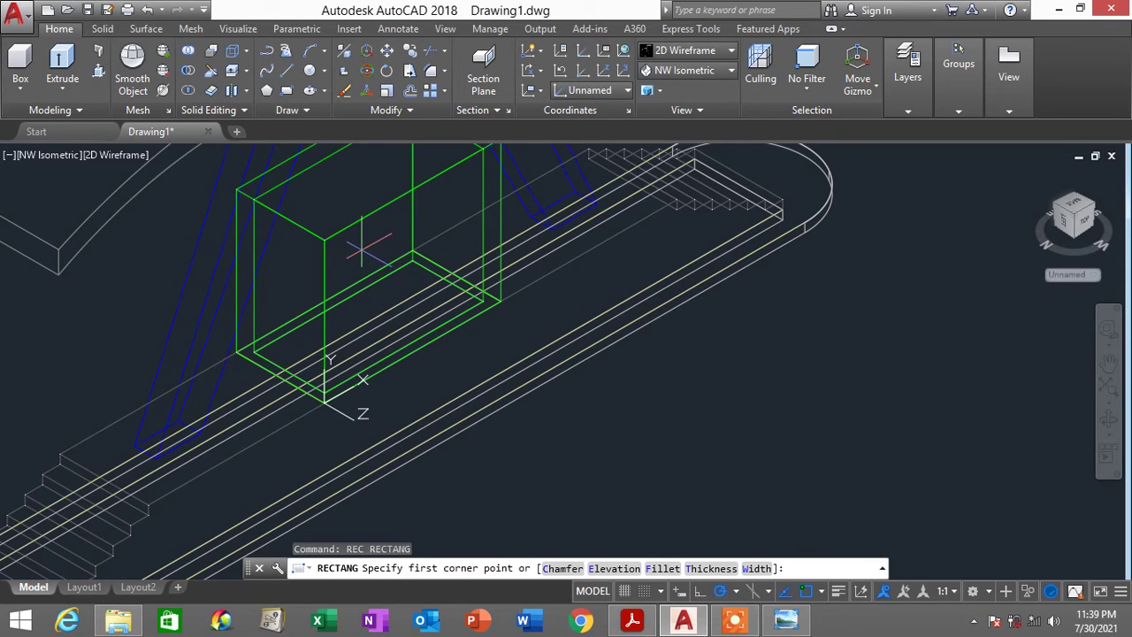
click(360, 248)
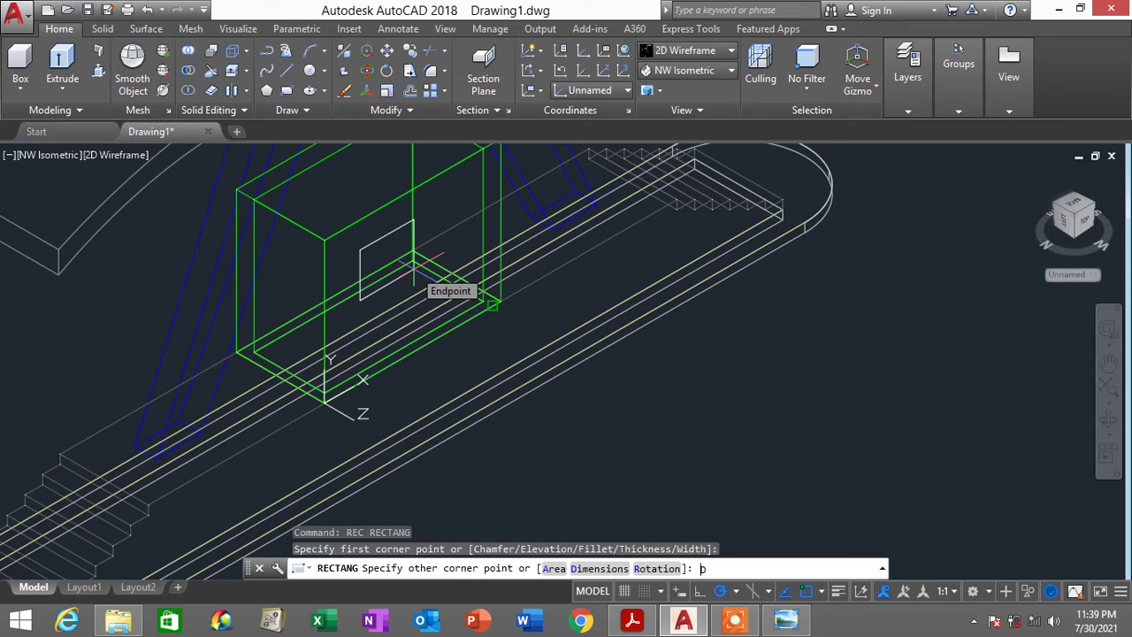
key(Return)
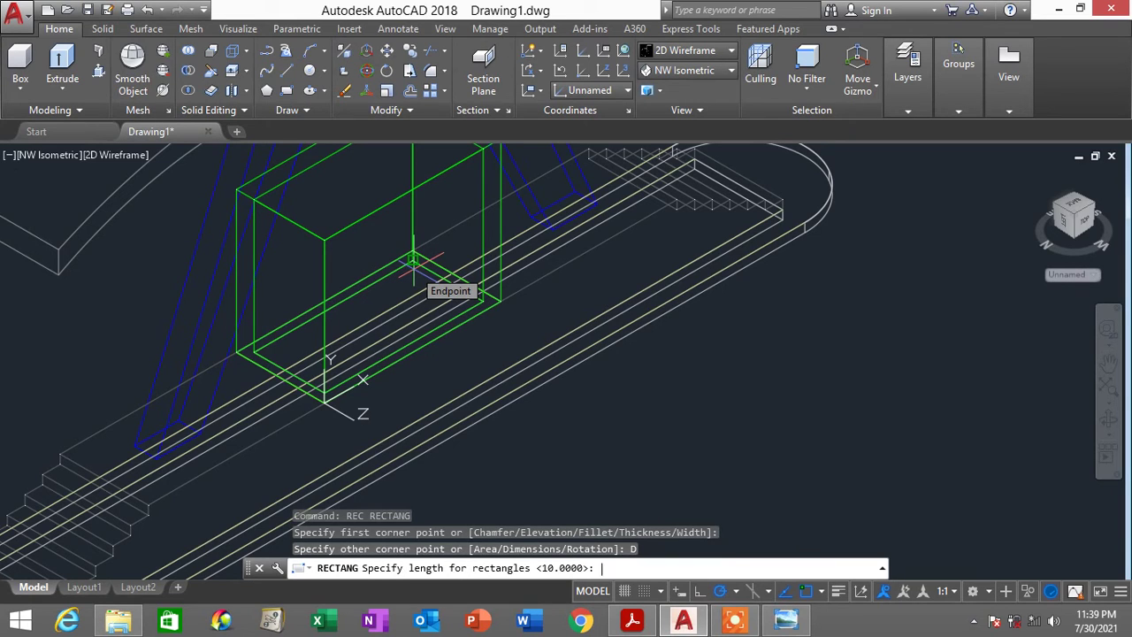
text(3000)
key(Return)
text(1500)
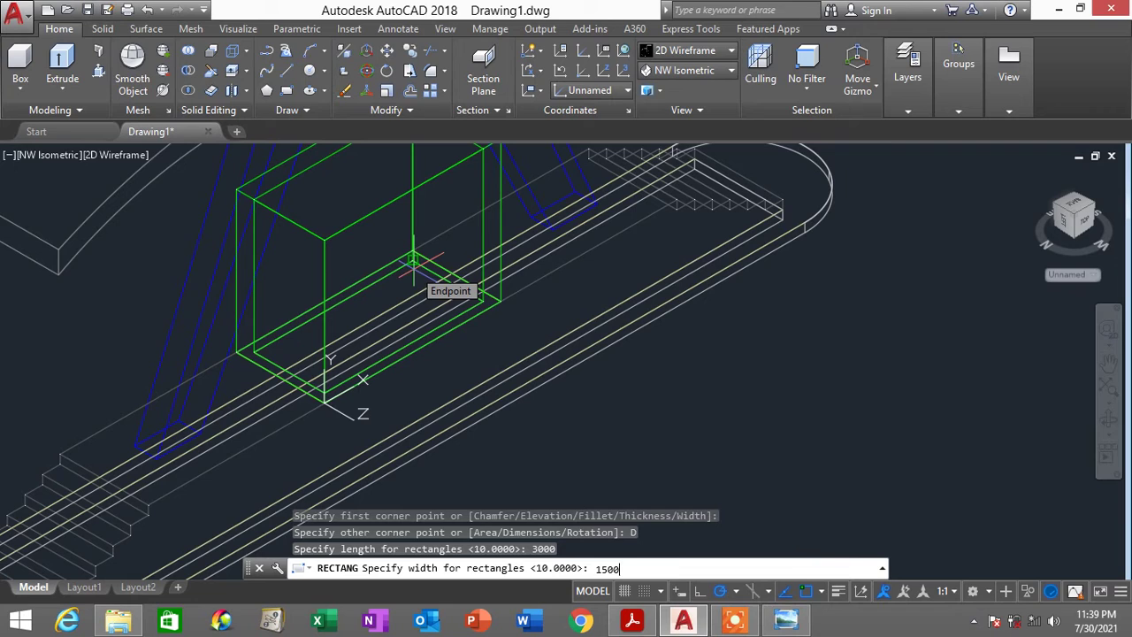
key(Return)
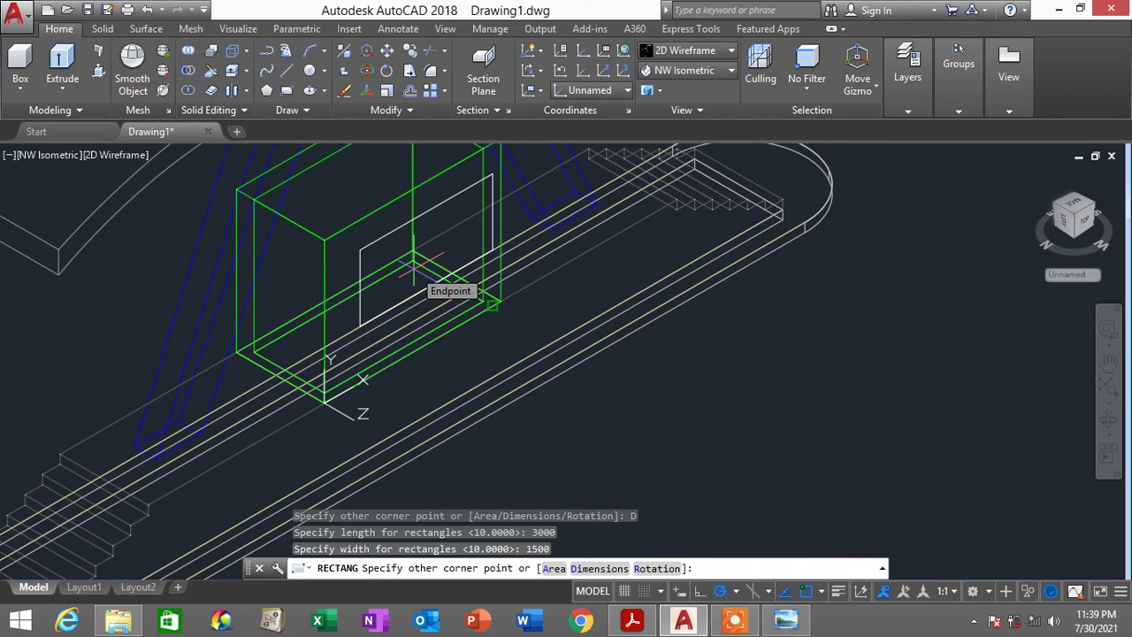
key(Return)
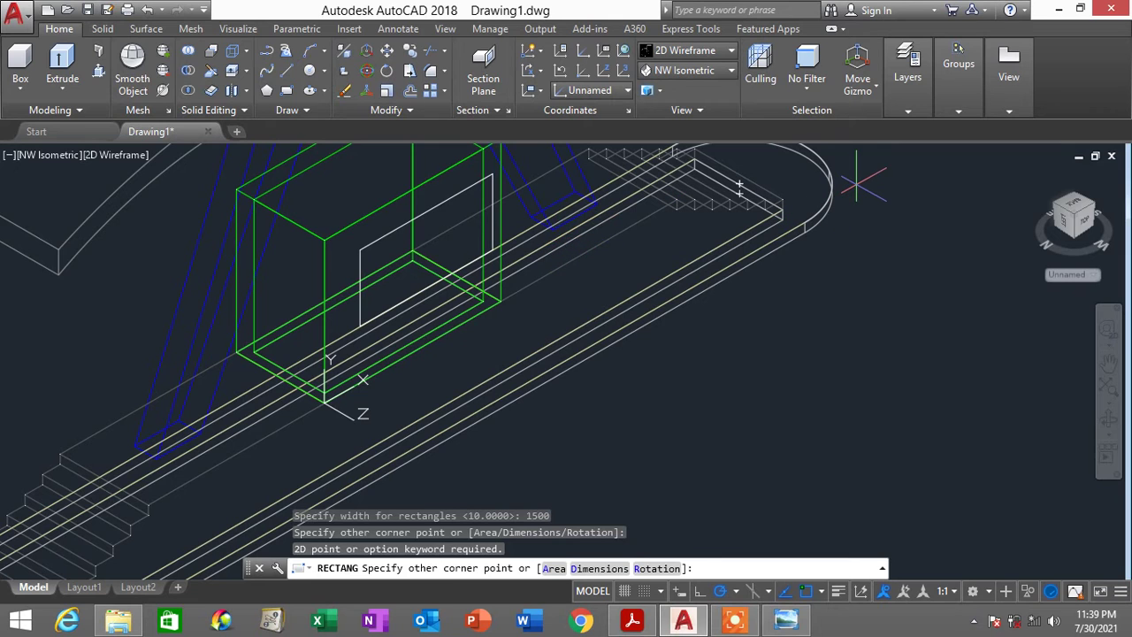
key(Escape)
Draw a 2100-long vertical line up from the booth's bottom edge
middle_drag(649, 257, 649, 308)
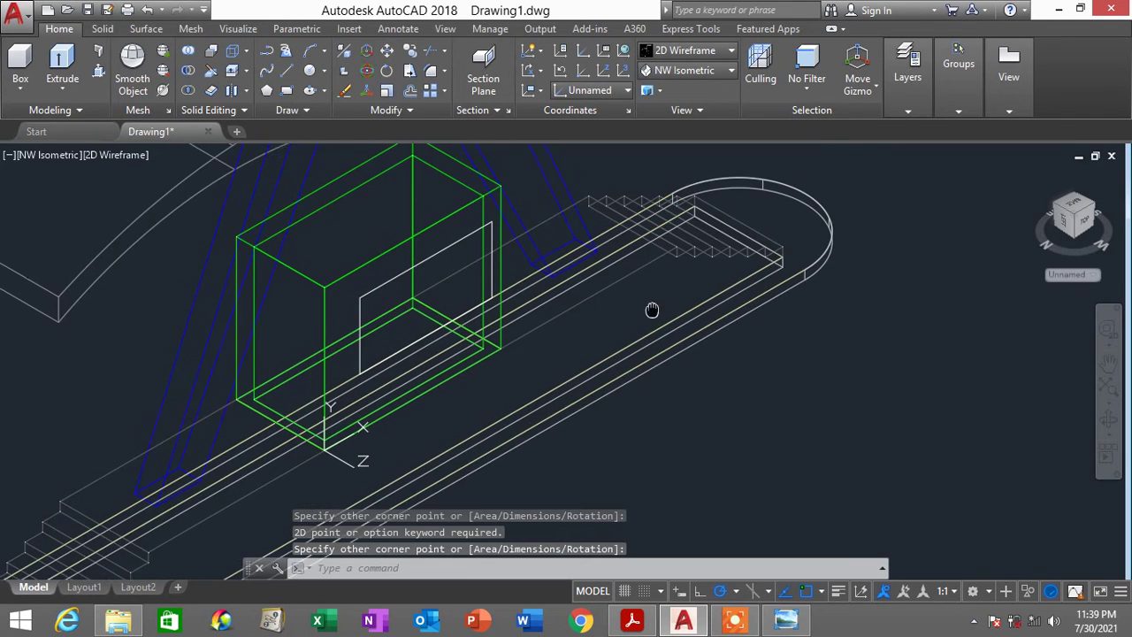
scroll(482, 345, up, 5)
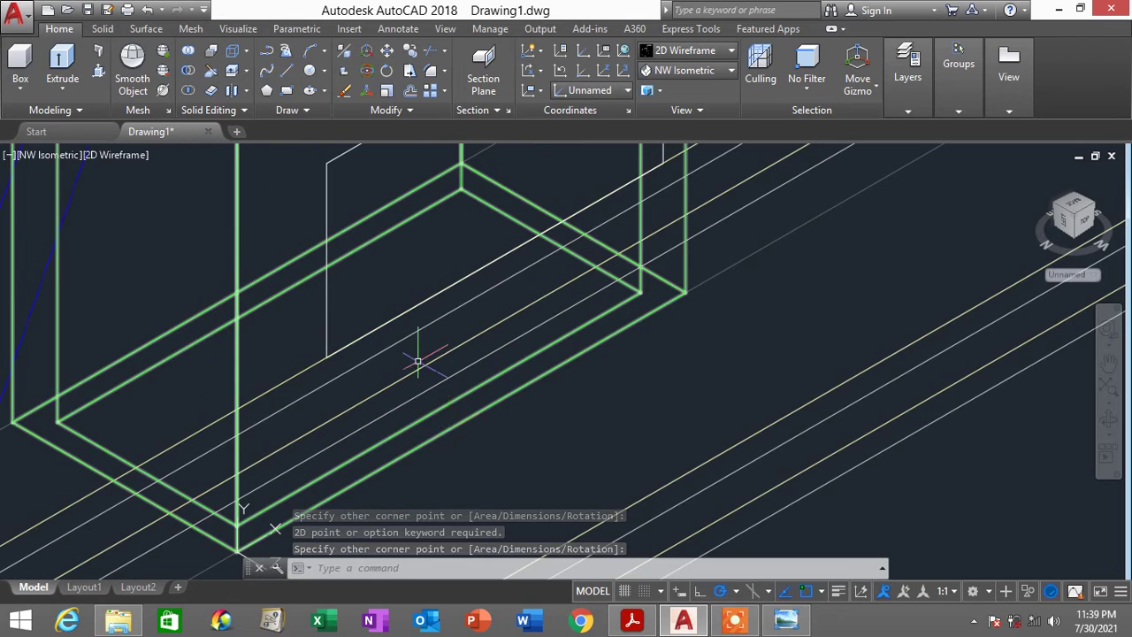
click(283, 69)
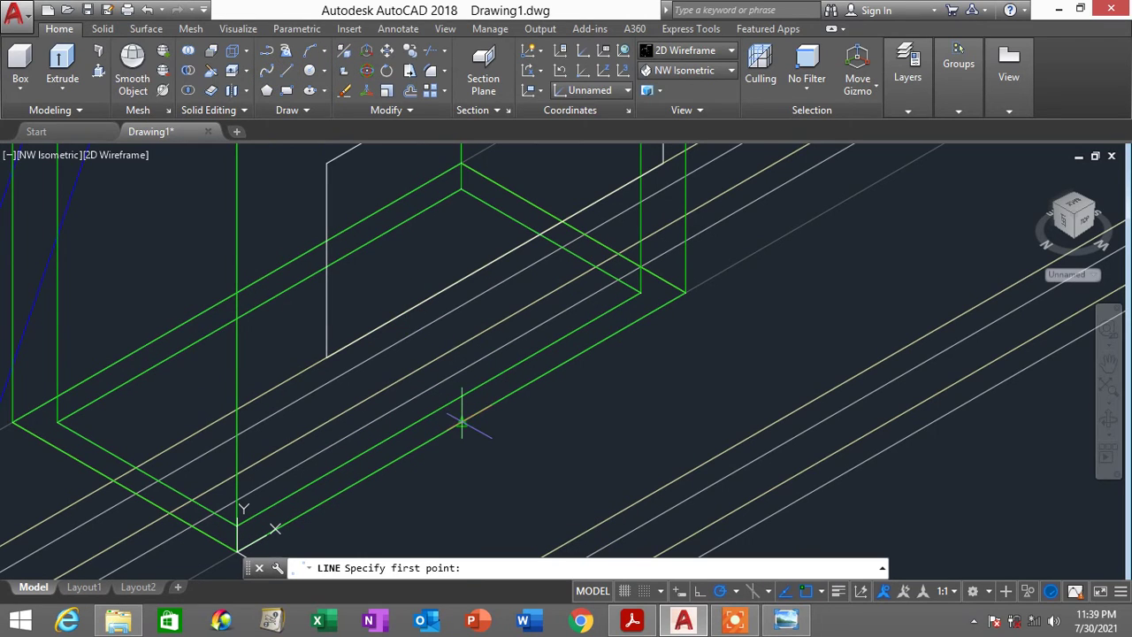
click(460, 395)
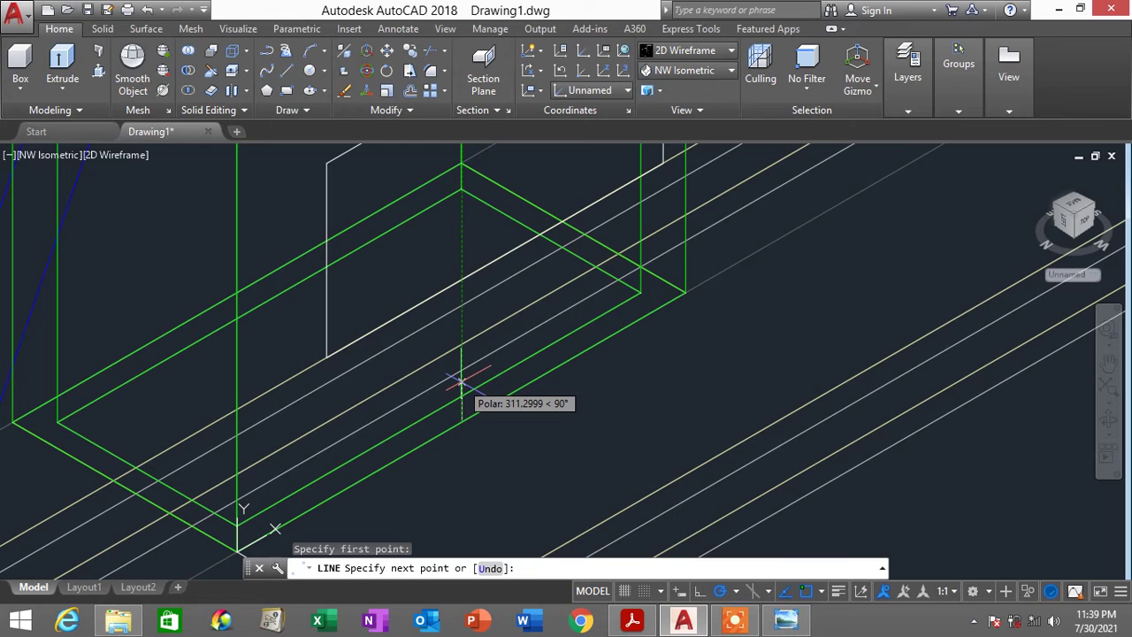
key(Return)
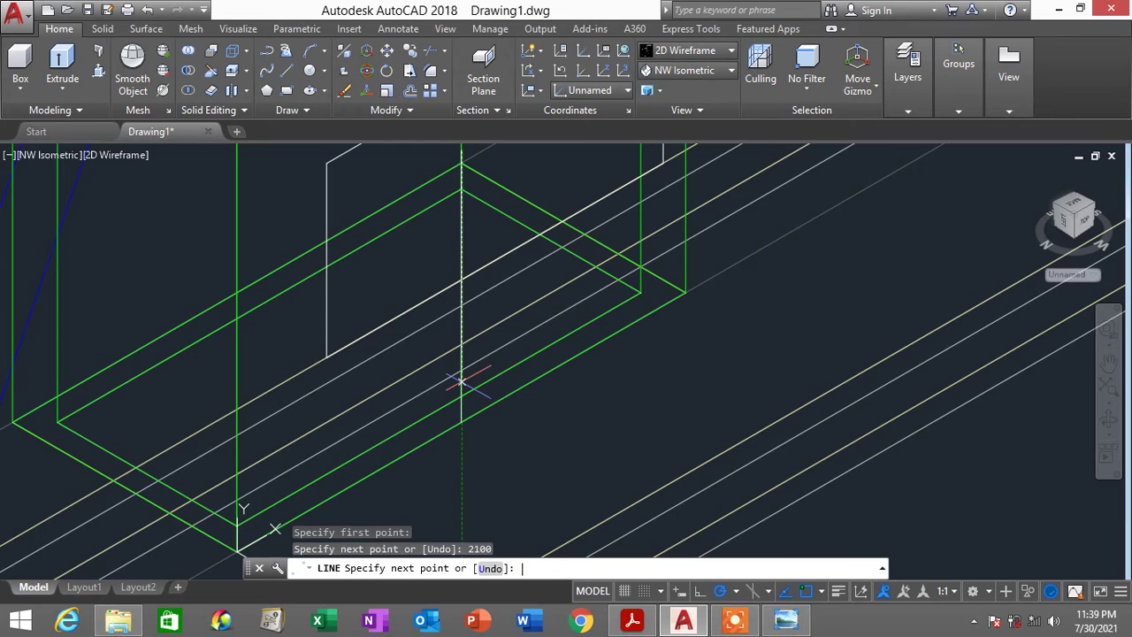
key(Return)
Move the rectangle to the top endpoint of the vertical line
shift+middle_drag(480, 252, 498, 232)
text(m)
key(Return)
click(504, 181)
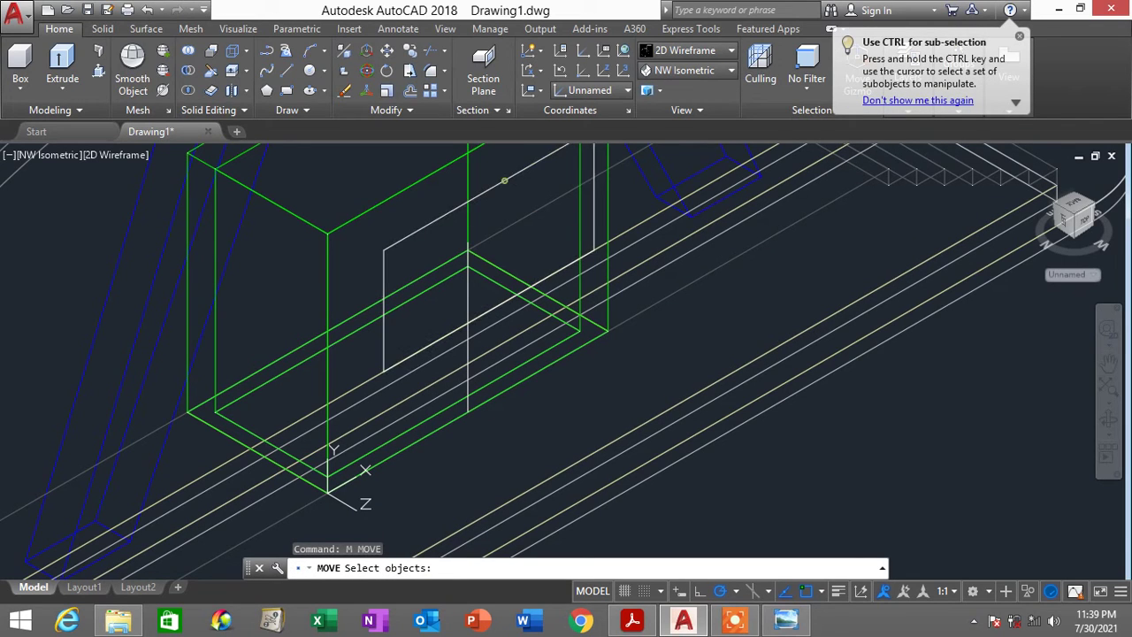
click(501, 181)
key(Return)
click(493, 181)
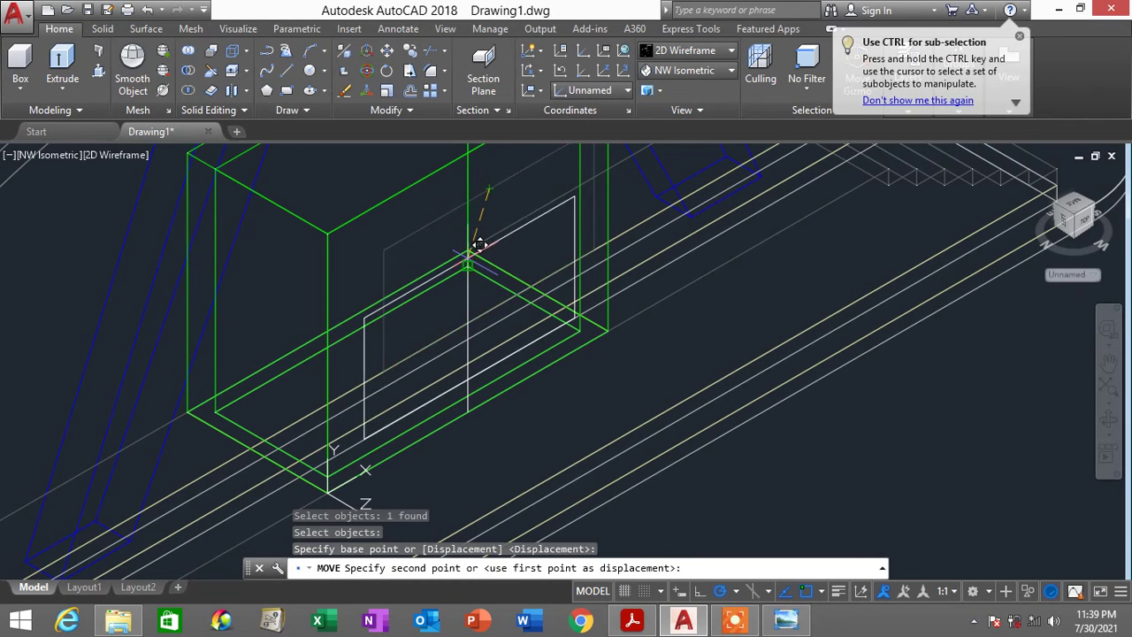
shift+middle_drag(474, 262, 474, 194)
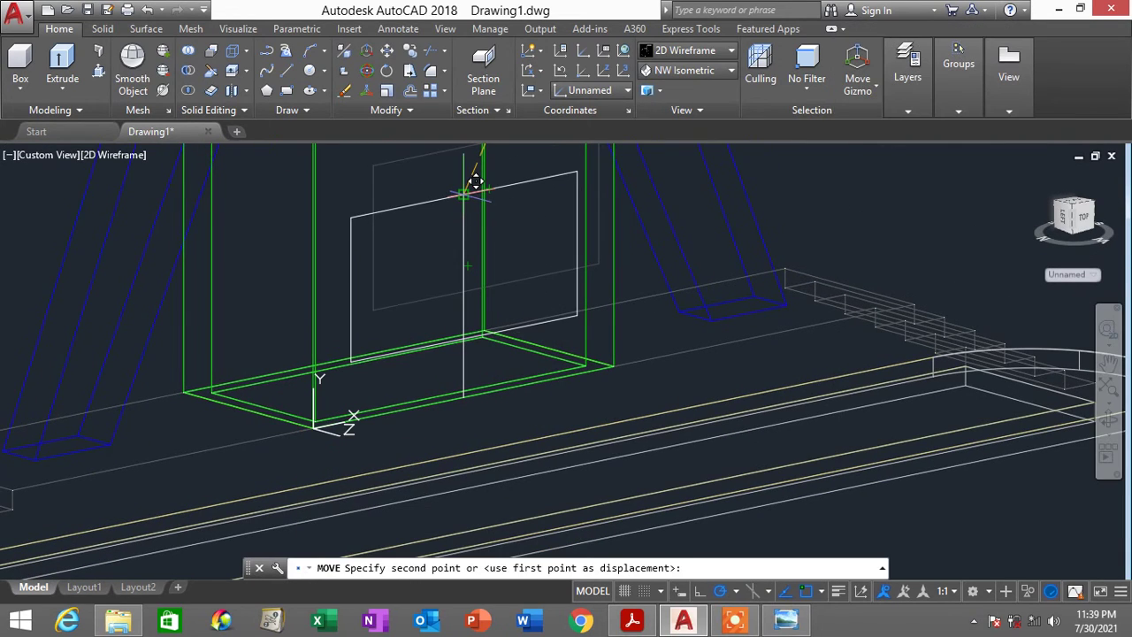
click(462, 192)
Erase the rectangle and the helper line with a selection window
scroll(502, 254, down, 2)
middle_drag(518, 252, 528, 281)
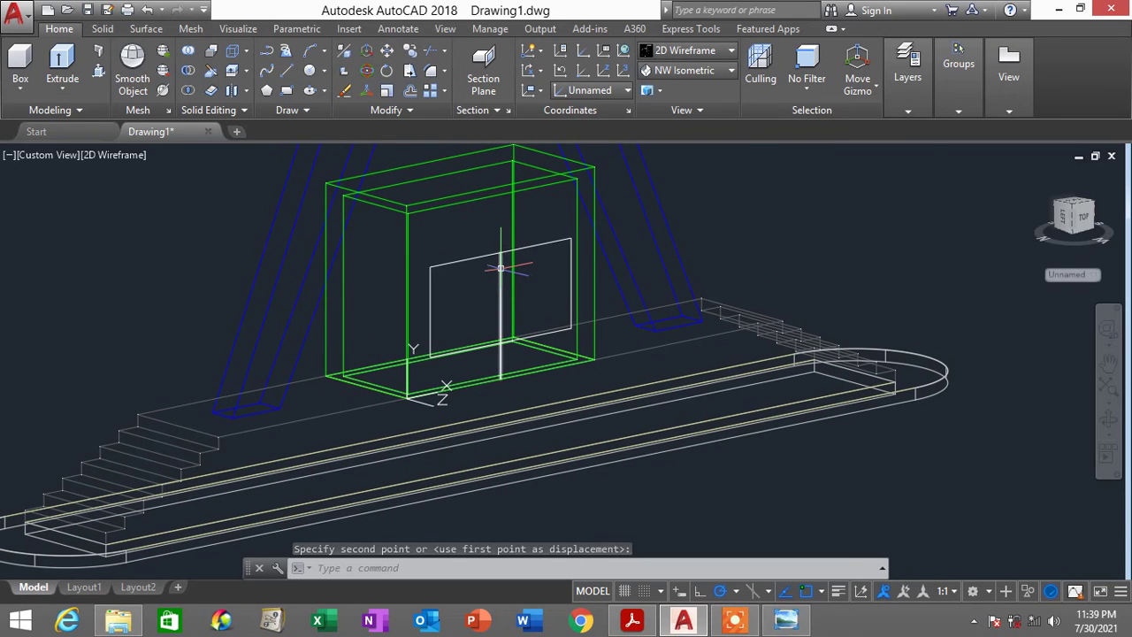
scroll(503, 255, up, 4)
click(500, 261)
click(465, 213)
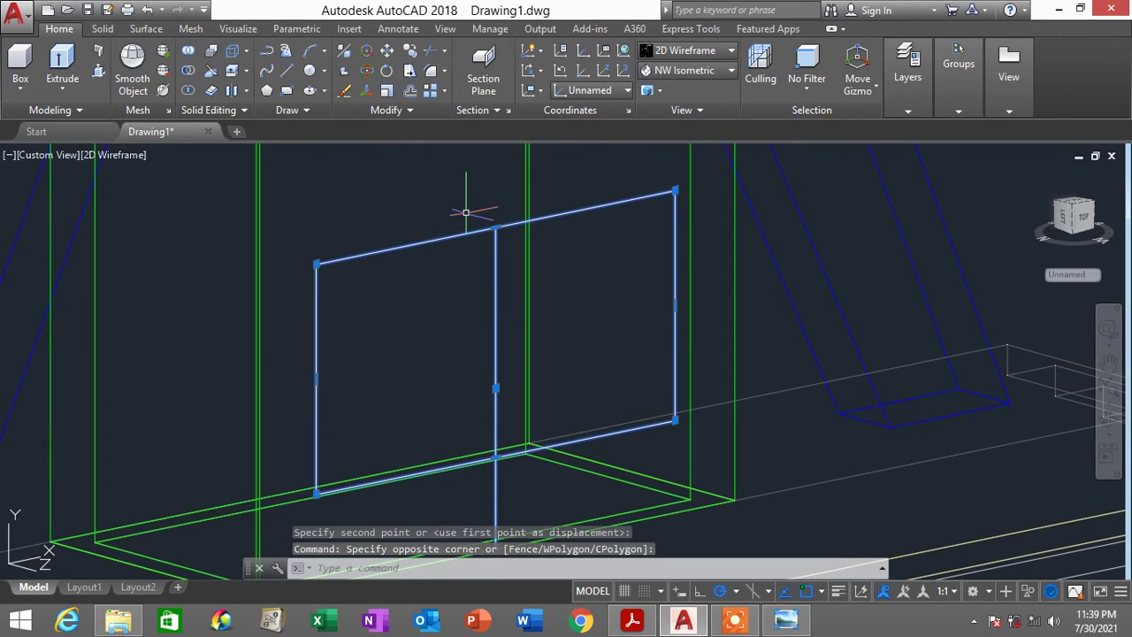
key(Delete)
scroll(513, 278, down, 1)
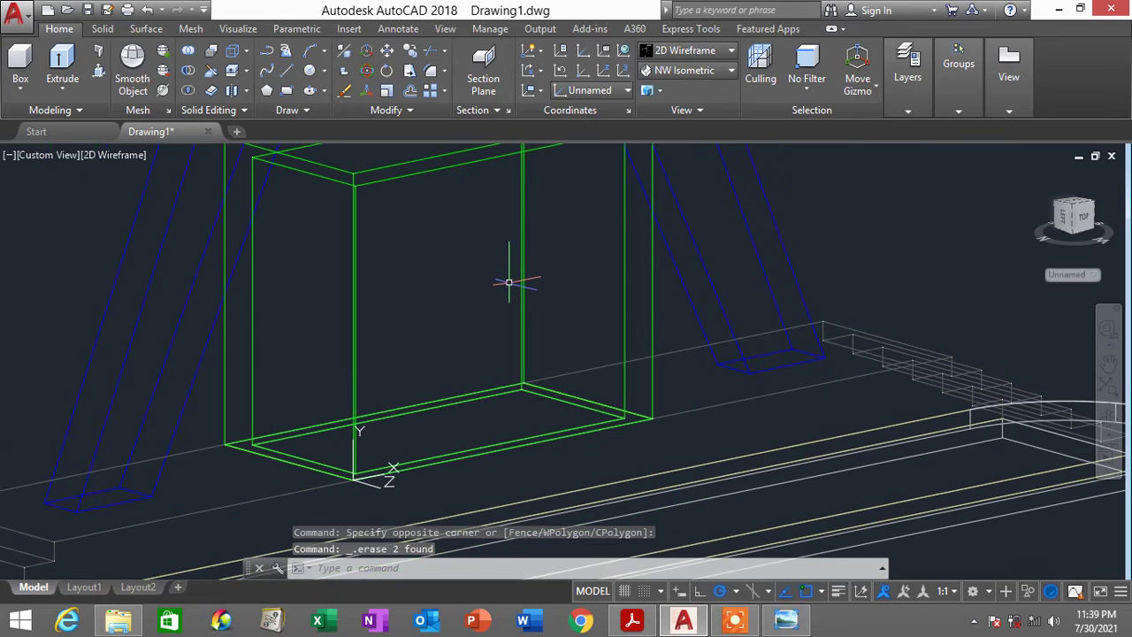
Draw a 2100-long vertical guide line up from the booth's bottom edge
text(l)
key(Return)
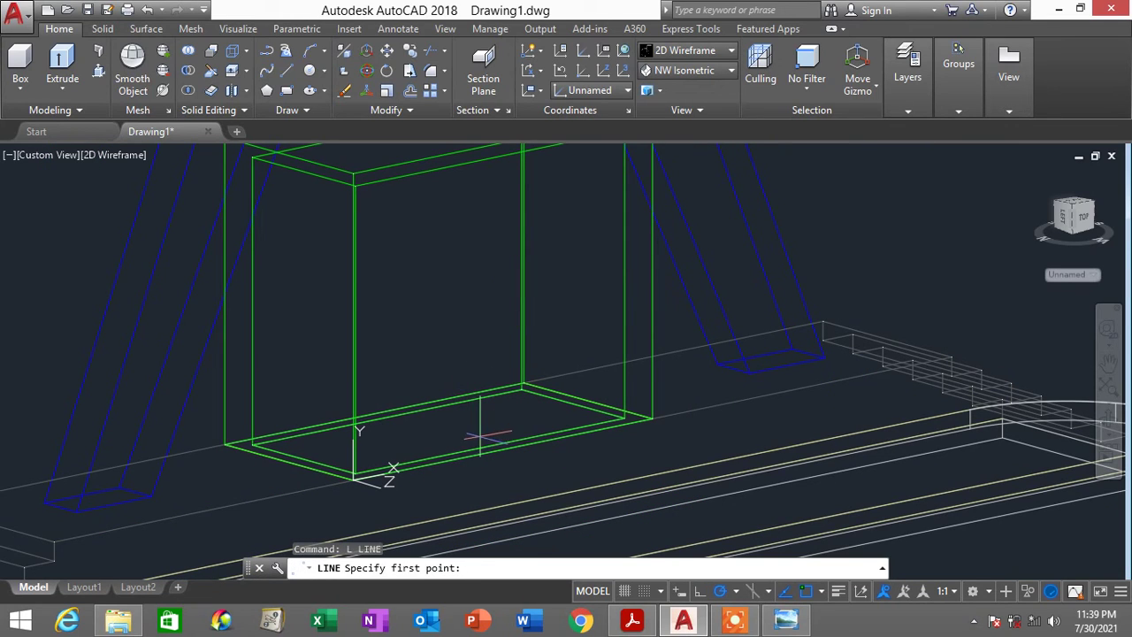
scroll(487, 450, up, 4)
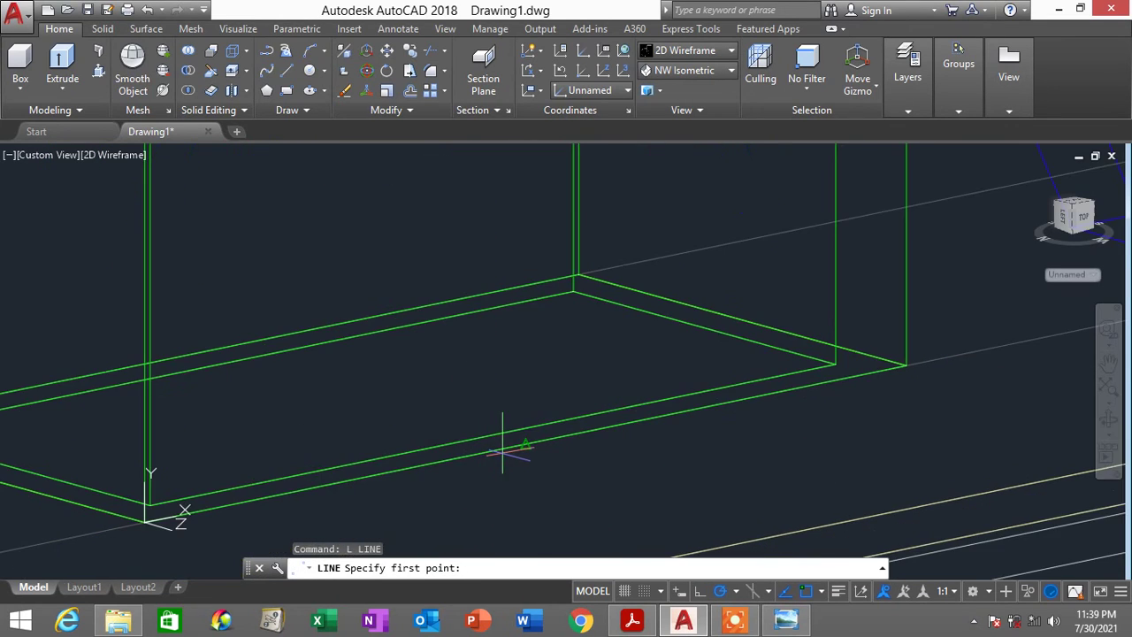
click(526, 445)
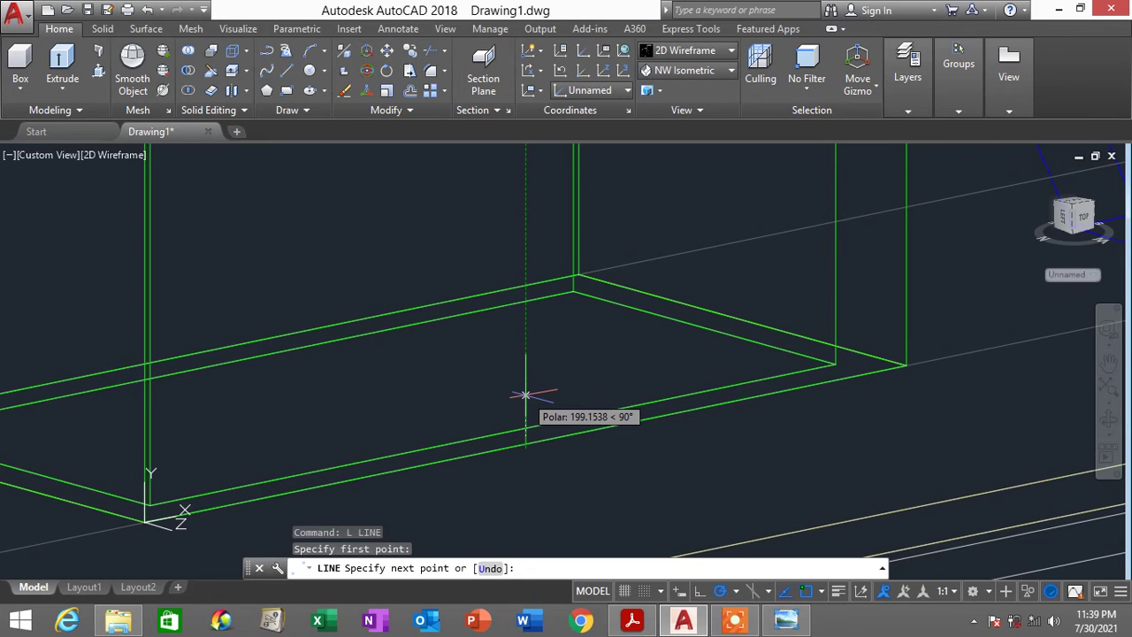
text(2100)
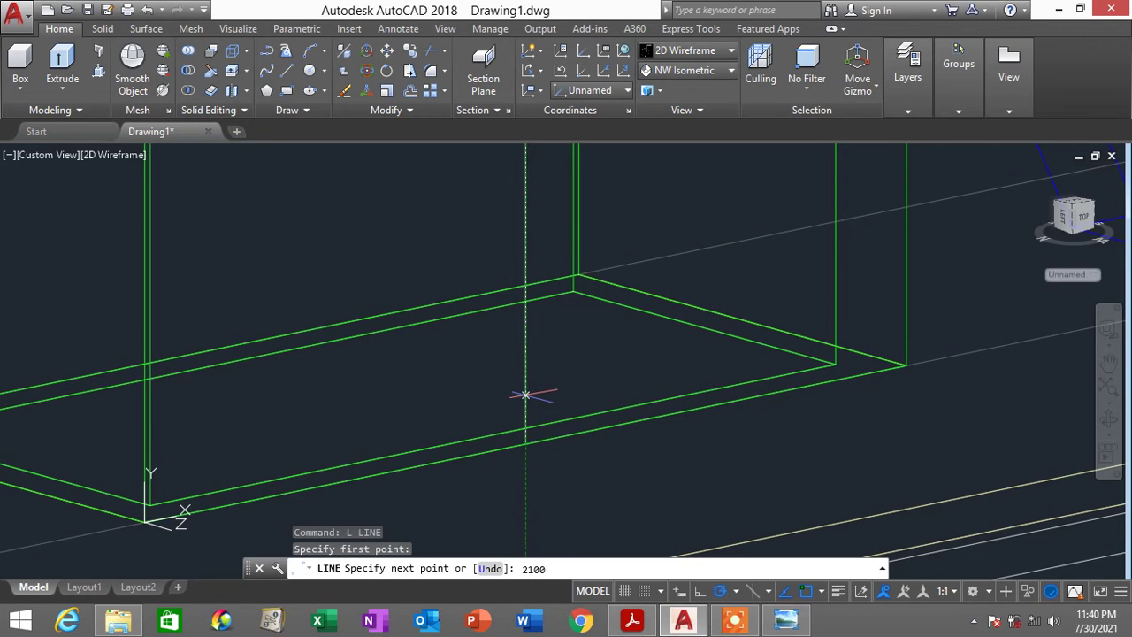
key(Return)
scroll(525, 391, down, 4)
key(Escape)
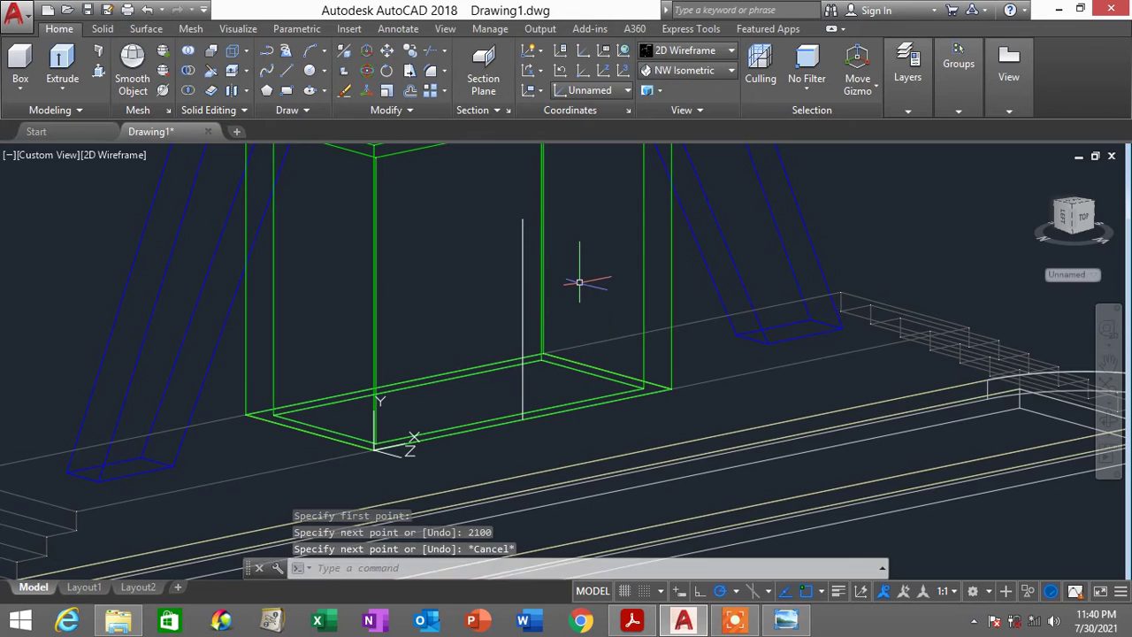
Draw a 3000 by 1500 rectangle using the Dimensions option
text(RE)
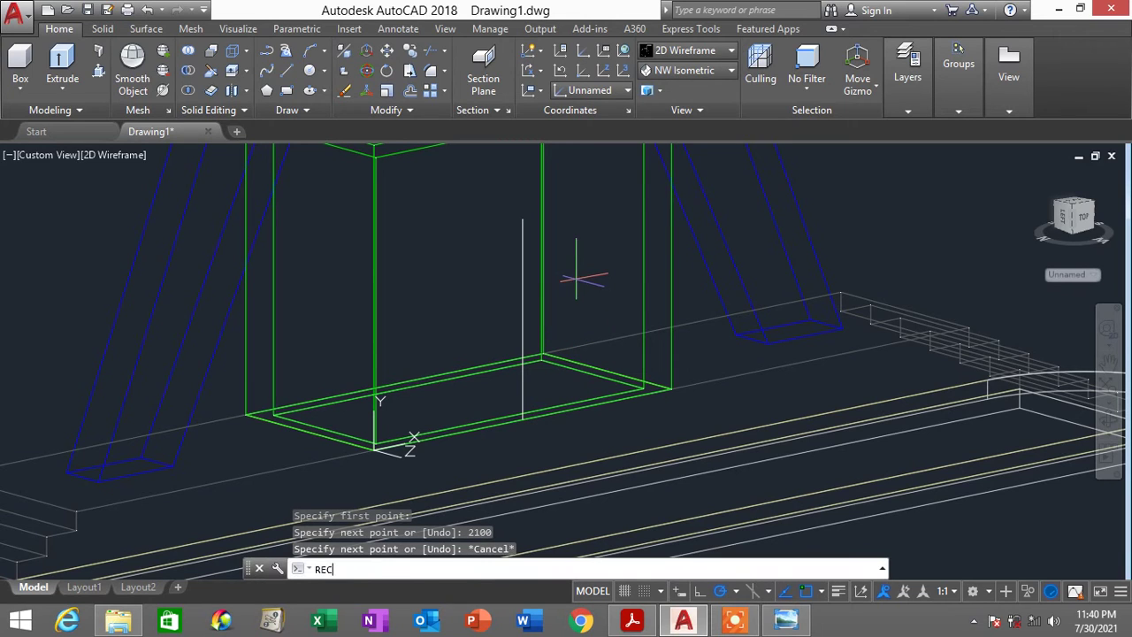
text(C)
key(Return)
click(440, 187)
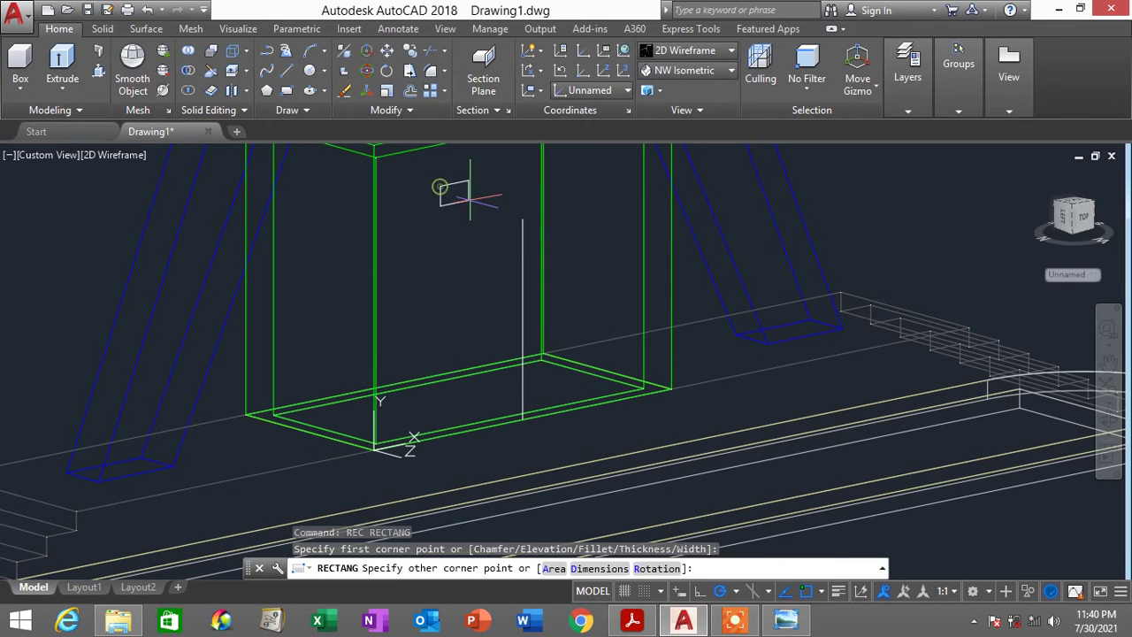
text(d)
key(Return)
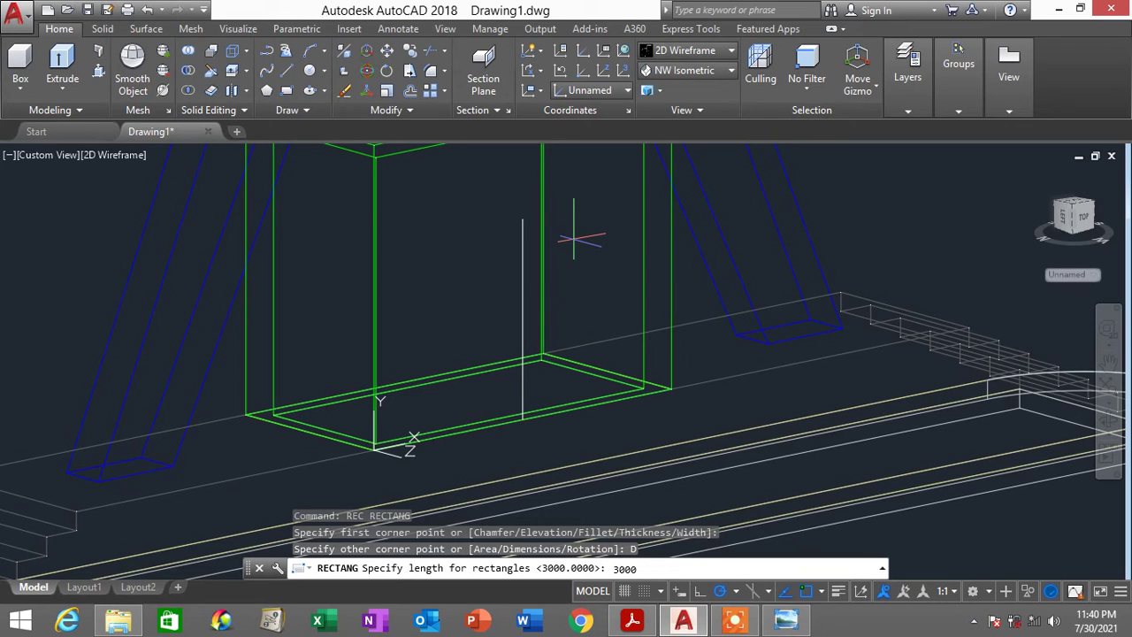
key(Return)
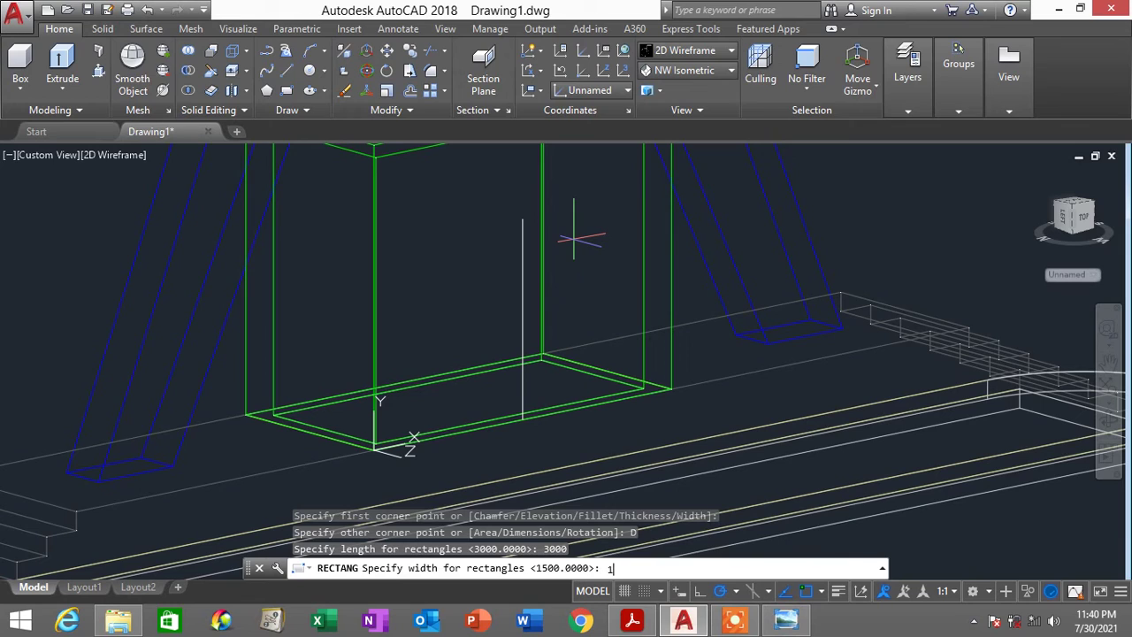
key(Return)
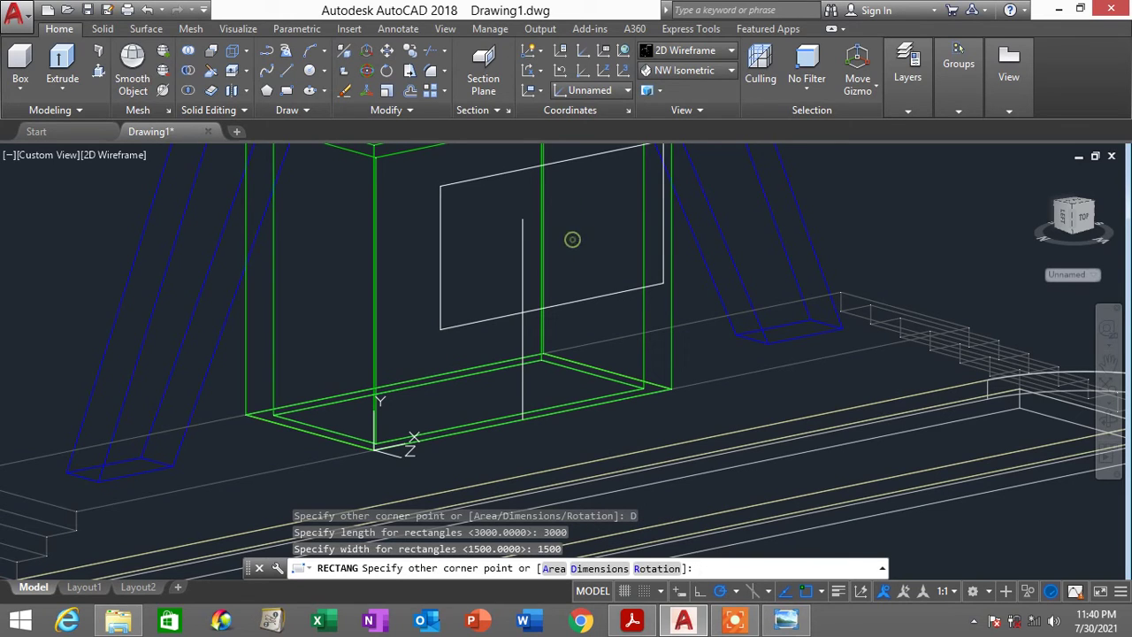
text(M)
key(Return)
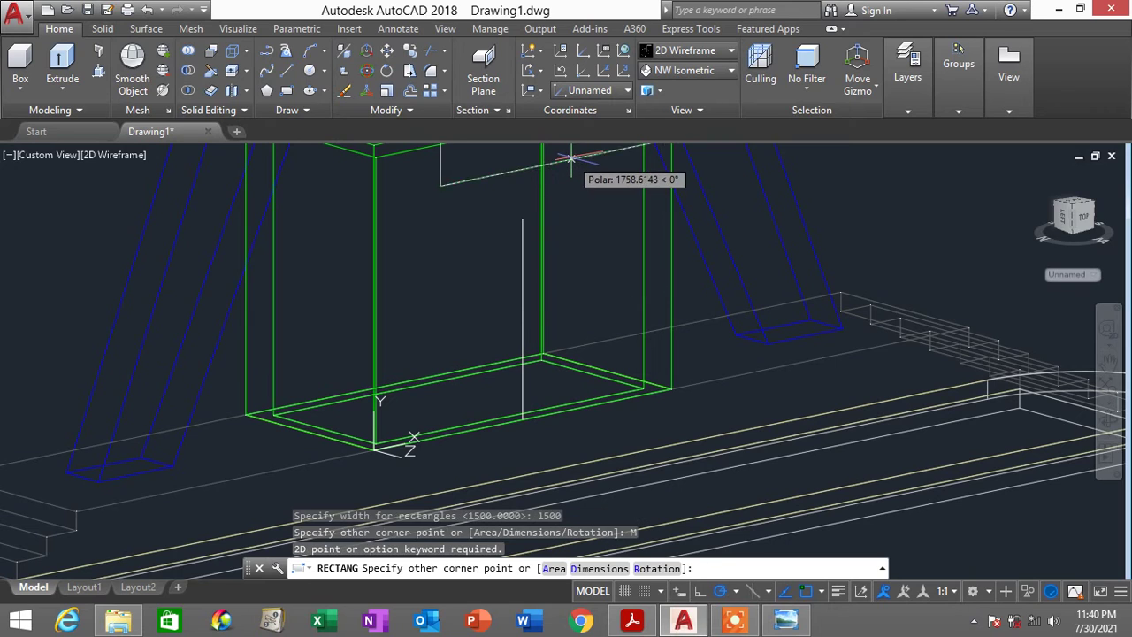
key(Escape)
Move the 3000 by 1500 rectangle onto the booth's front face
text(m)
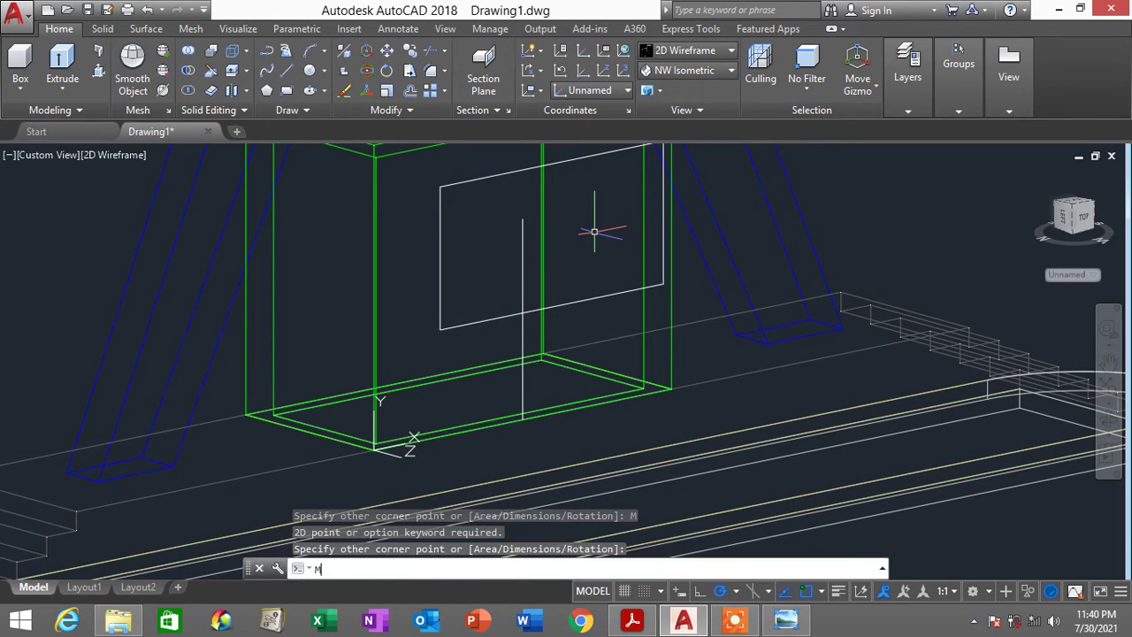
key(Return)
click(582, 165)
key(Return)
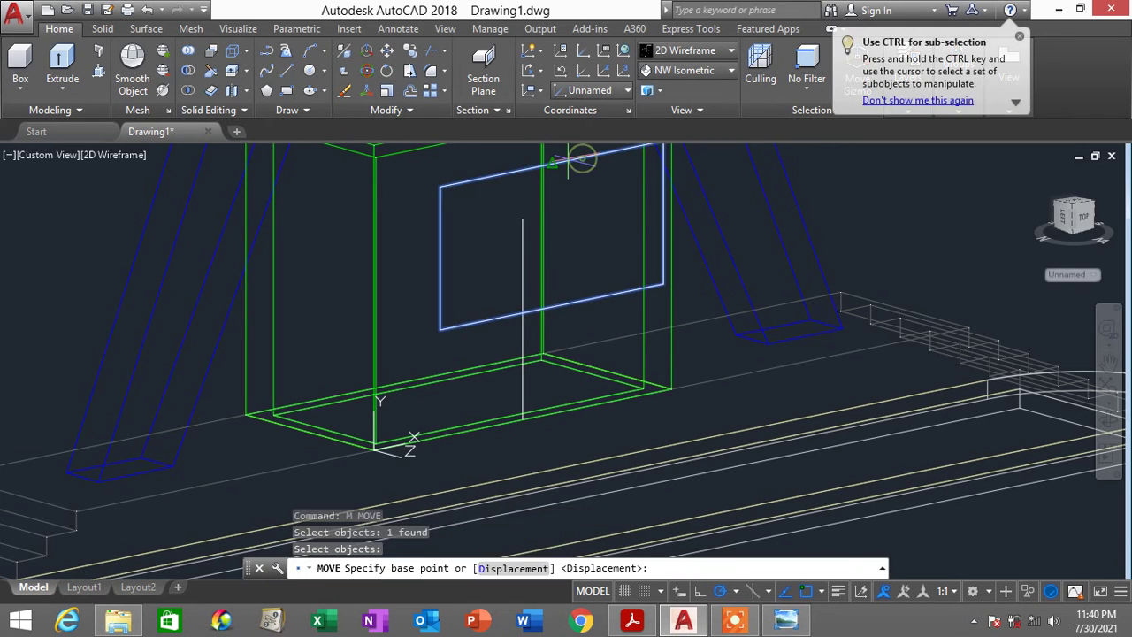
scroll(551, 167, up, 2)
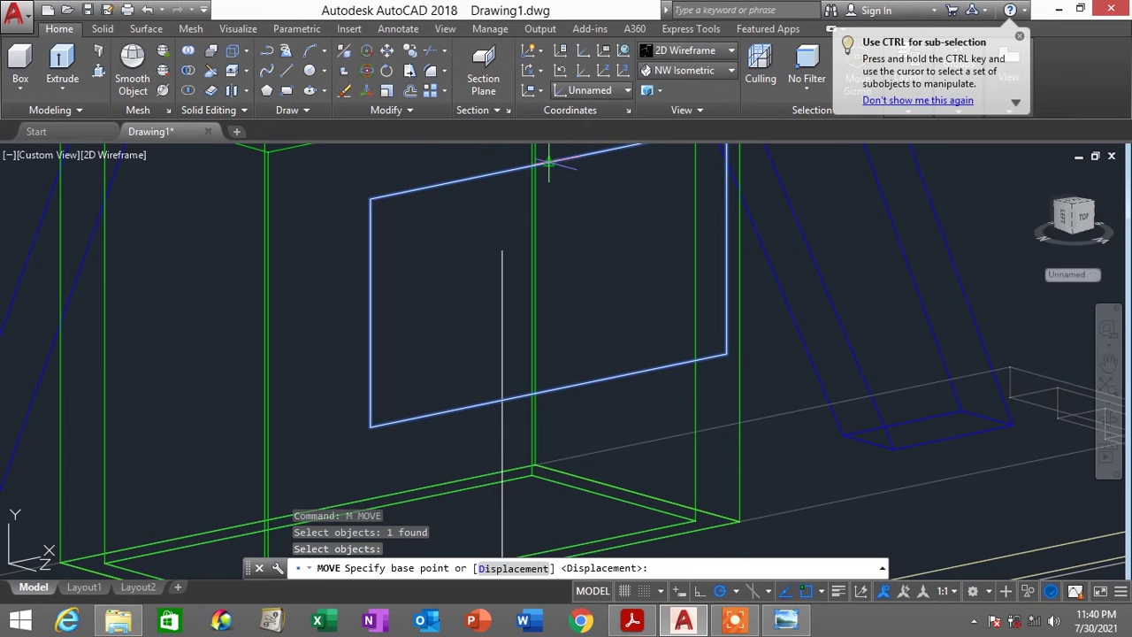
click(548, 165)
scroll(522, 212, down, 1)
click(511, 237)
Erase the vertical guide line
scroll(570, 266, down, 2)
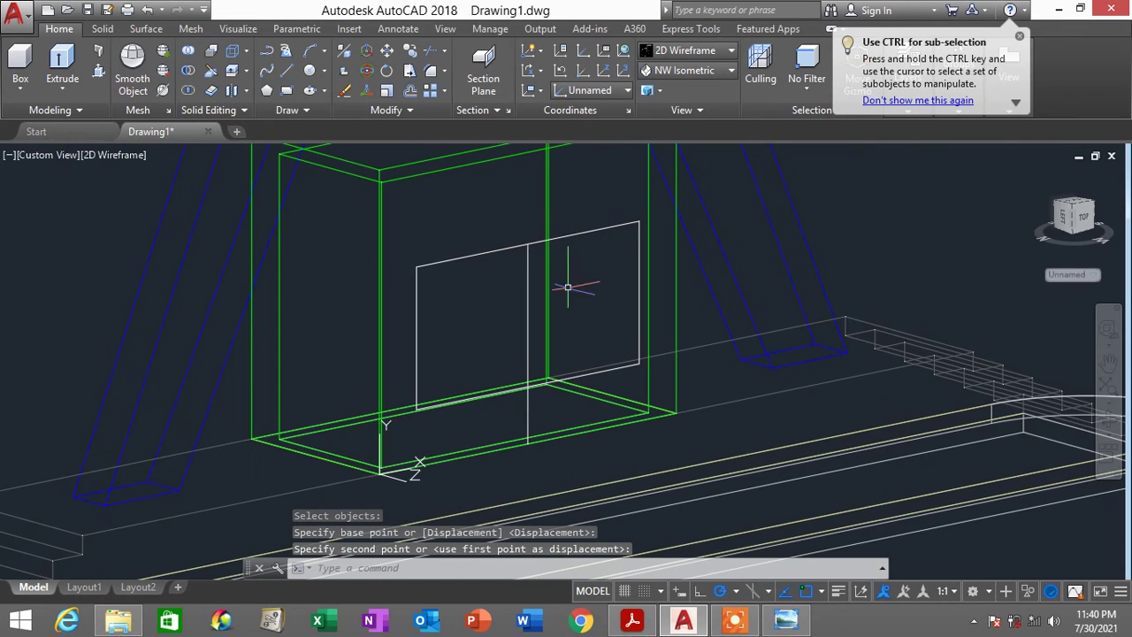
click(527, 306)
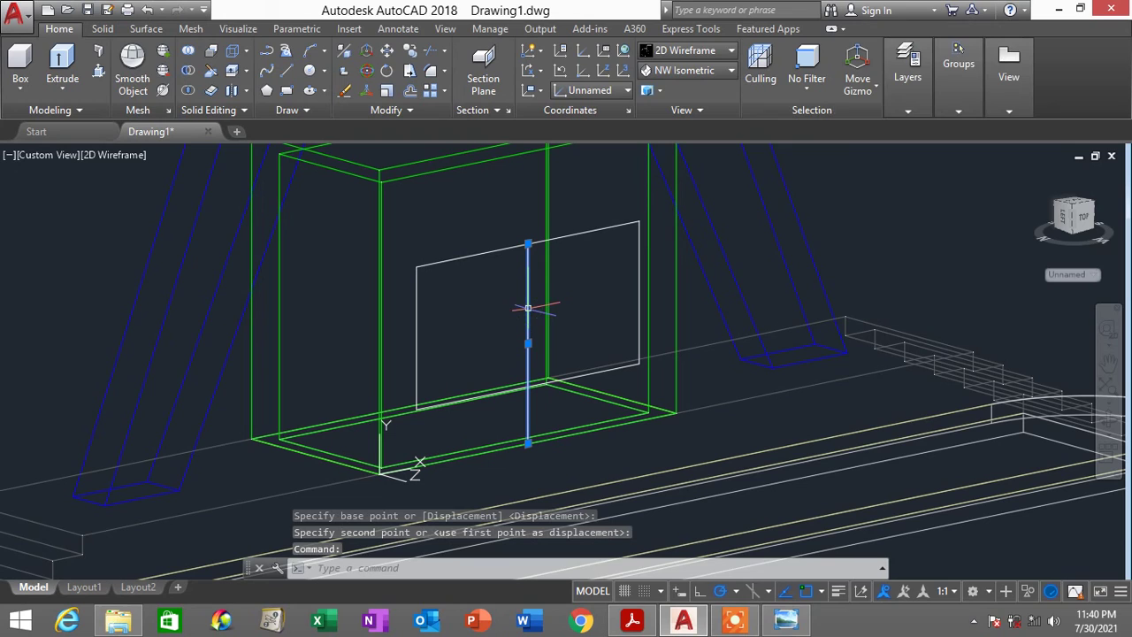
key(Delete)
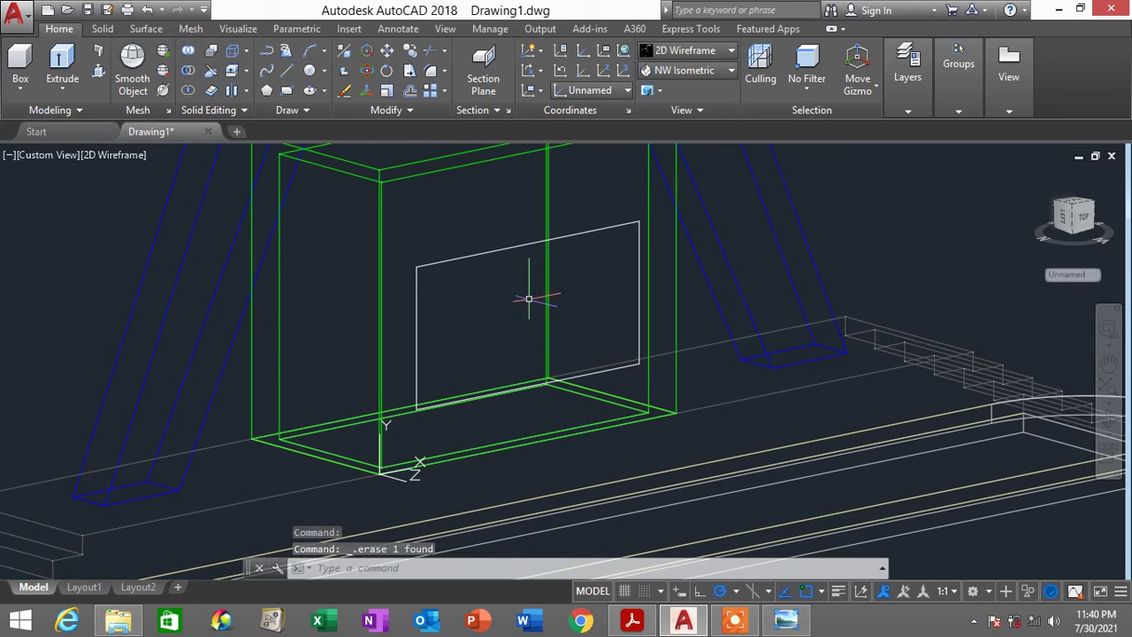
Press-pull the rectangle through the booth wall to cut the window opening
text(PRES)
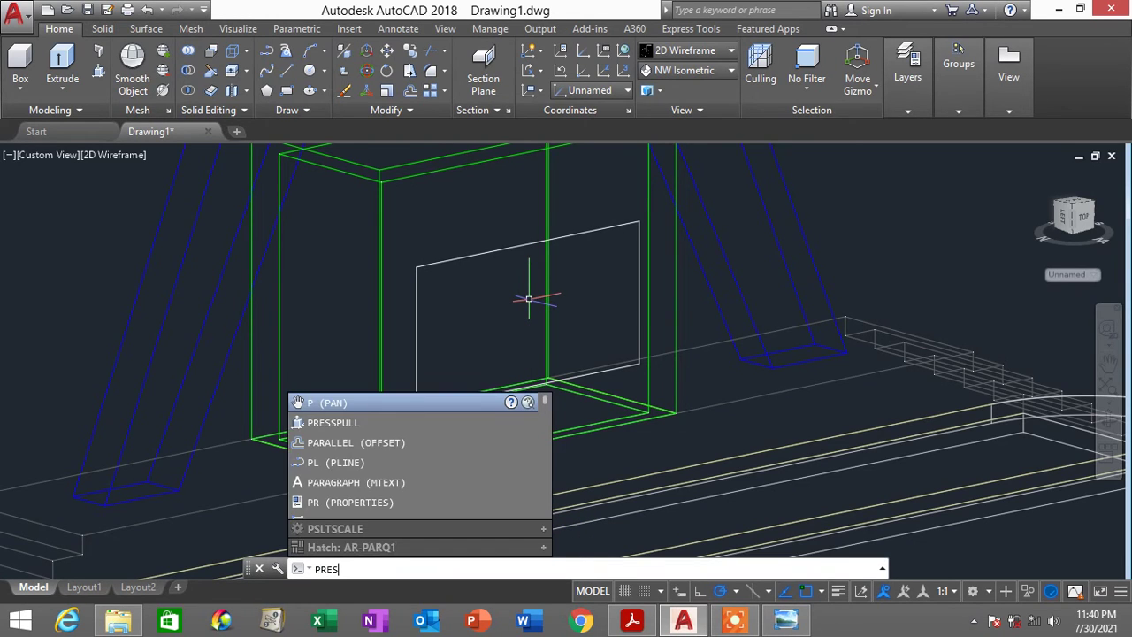
text(S)
key(Return)
click(469, 302)
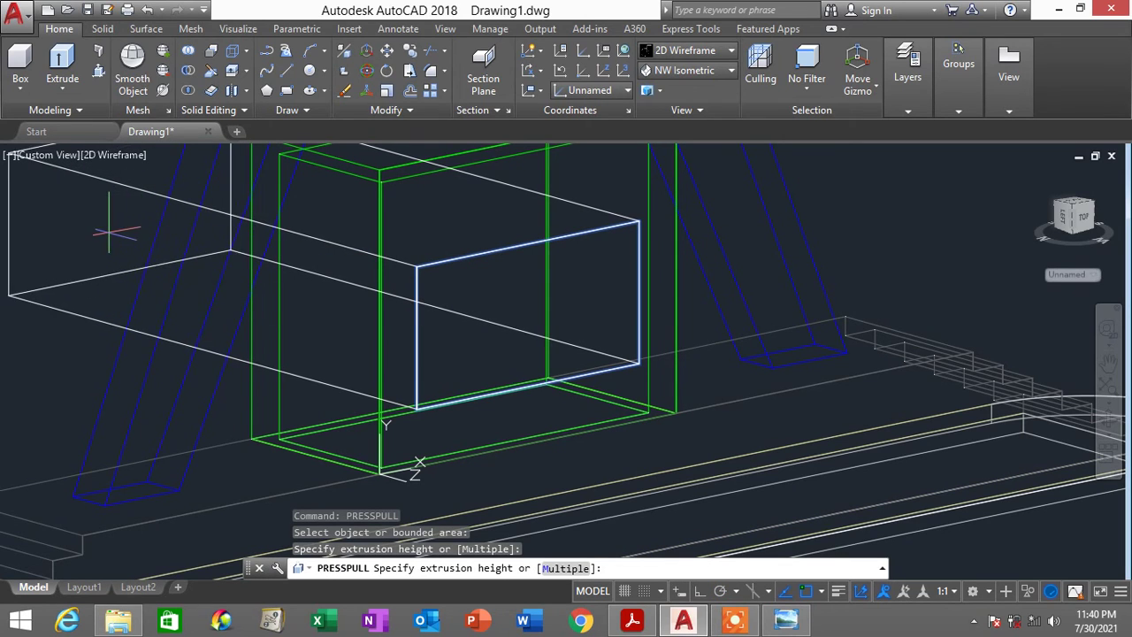
click(119, 233)
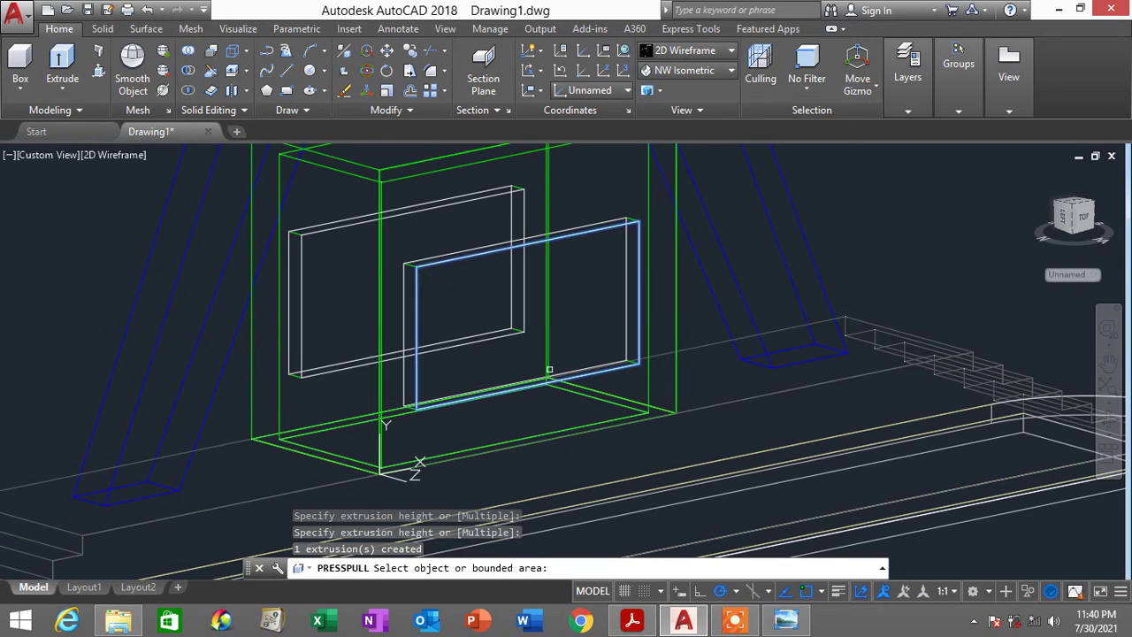
key(Escape)
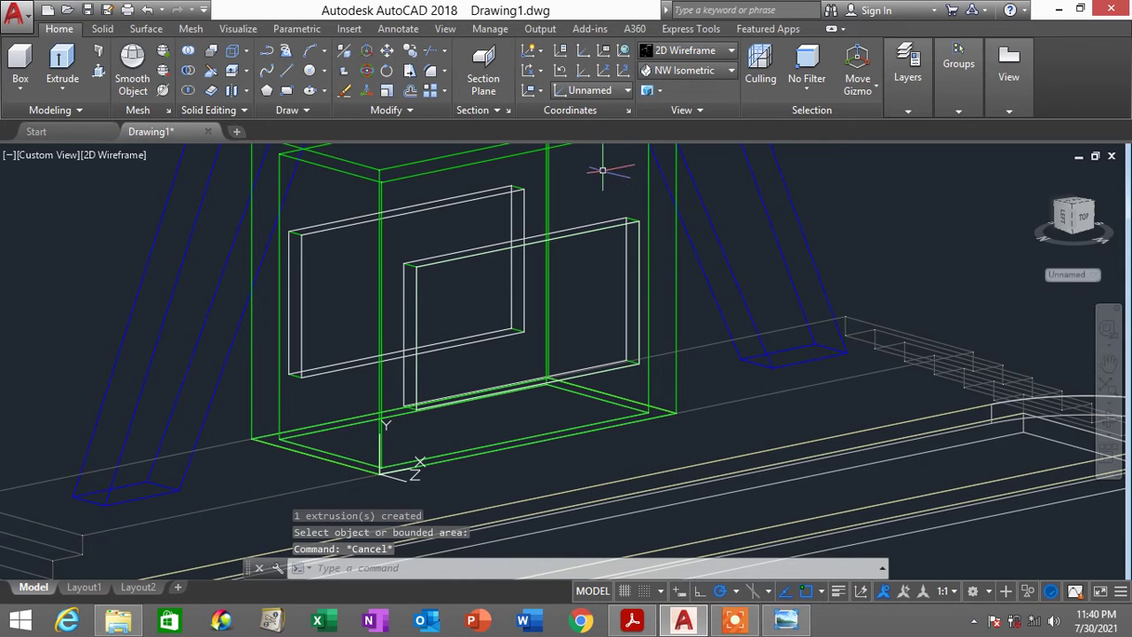
Inspect the opening in Conceptual shading, then return to 2D Wireframe
click(695, 51)
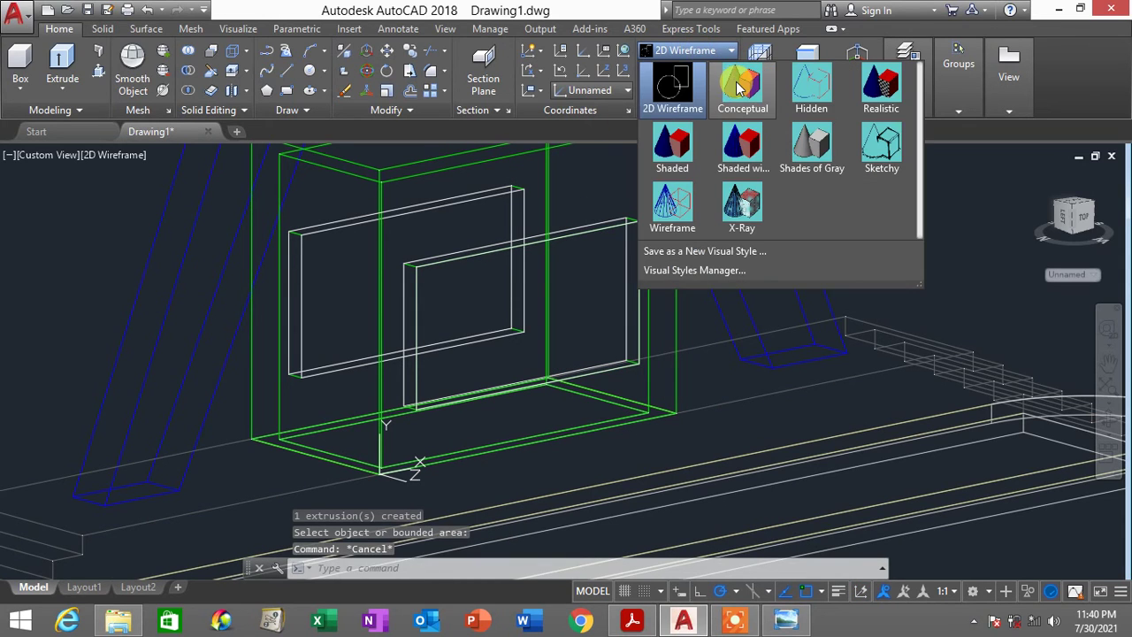
click(739, 86)
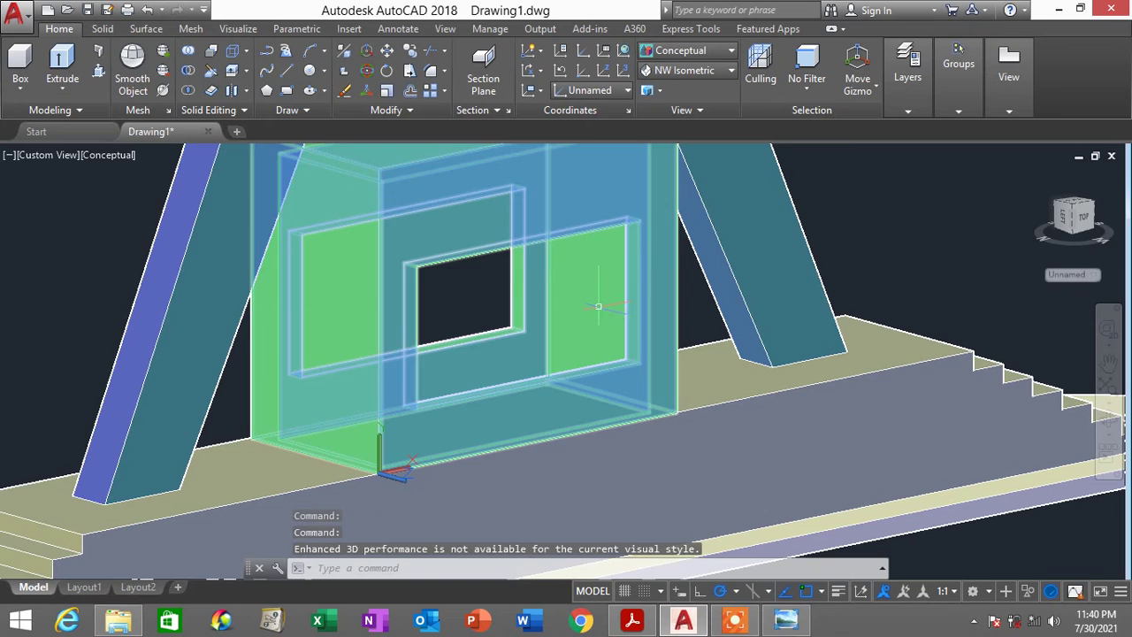
shift+middle_drag(506, 335, 512, 389)
scroll(492, 413, up, 3)
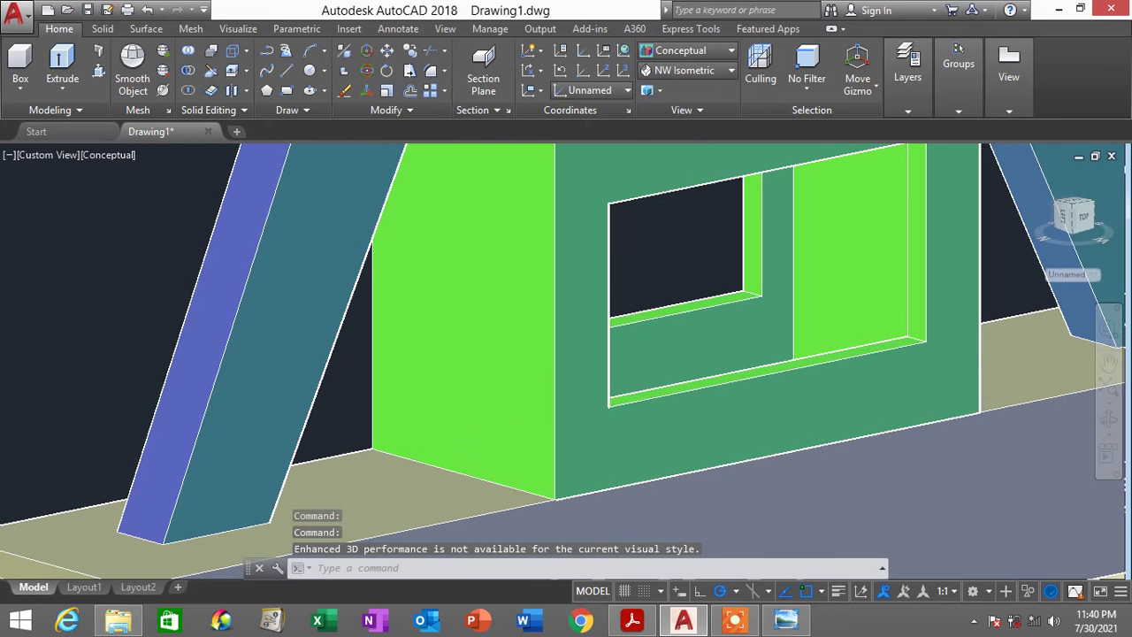
scroll(745, 446, down, 4)
scroll(588, 327, up, 3)
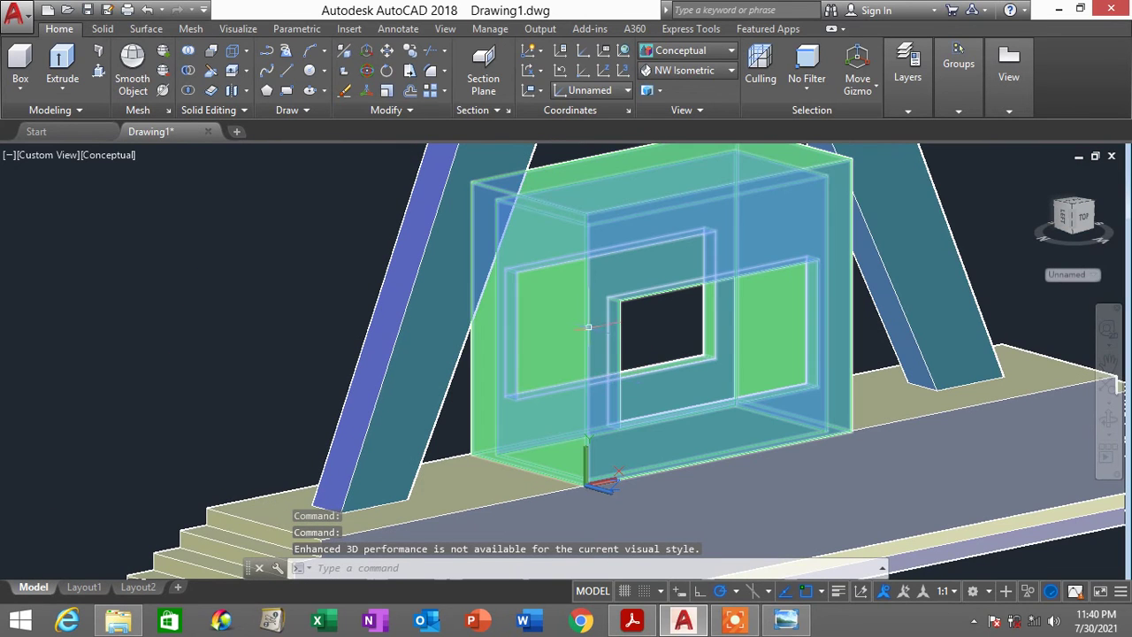
click(683, 50)
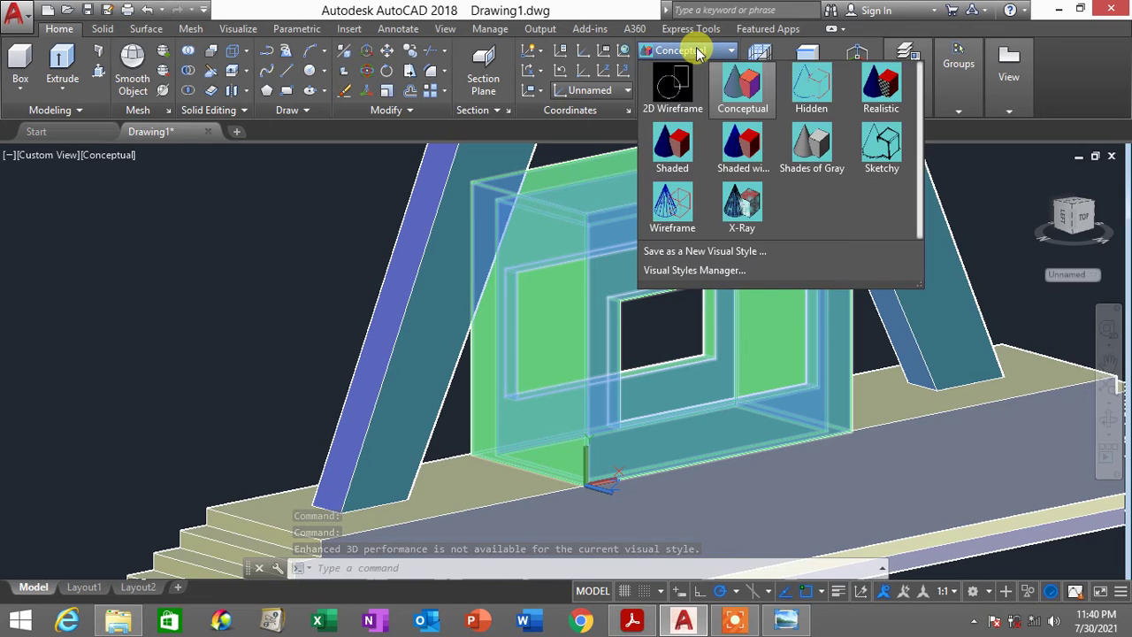
click(675, 88)
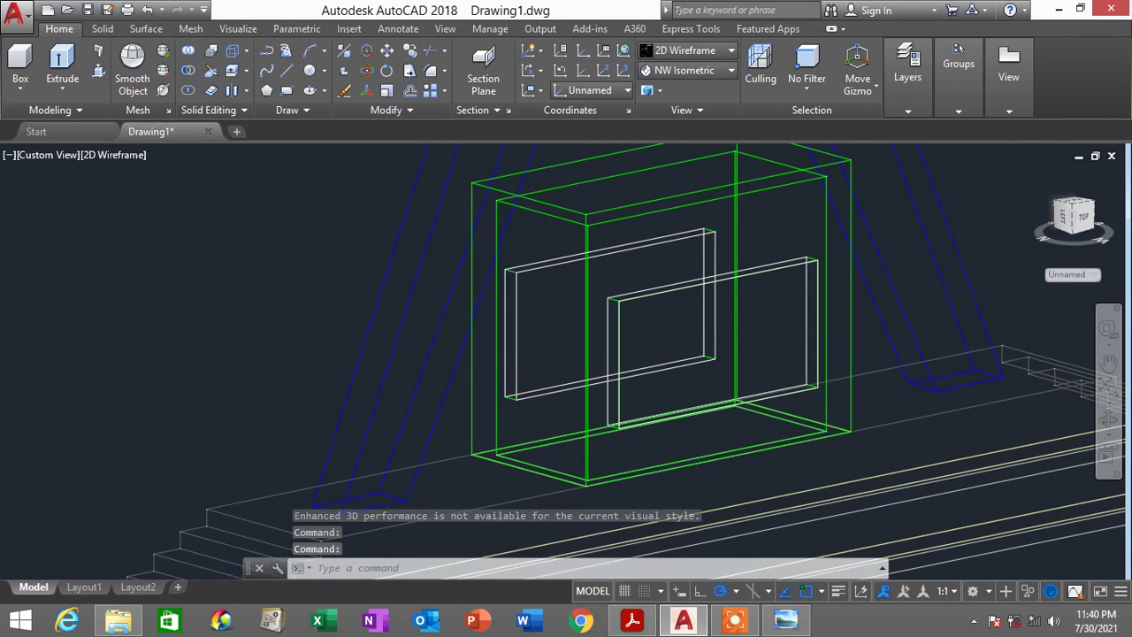
scroll(539, 444, up, 2)
middle_drag(540, 445, 573, 324)
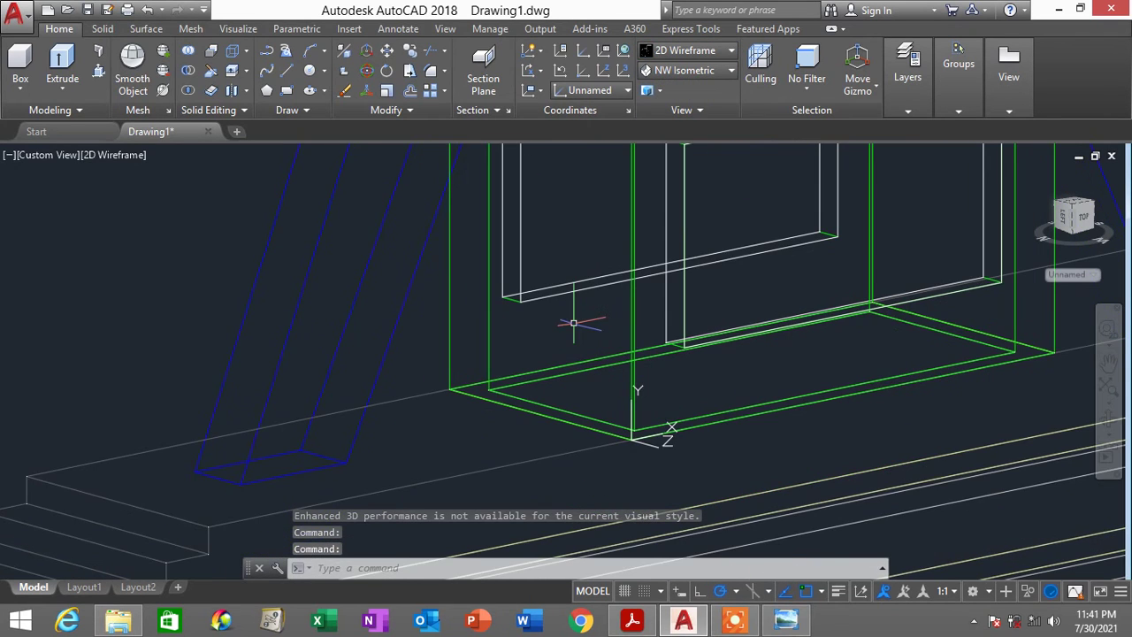
Place the UCS origin at the booth's bottom corner, X along the bottom edge, Y up
text(u)
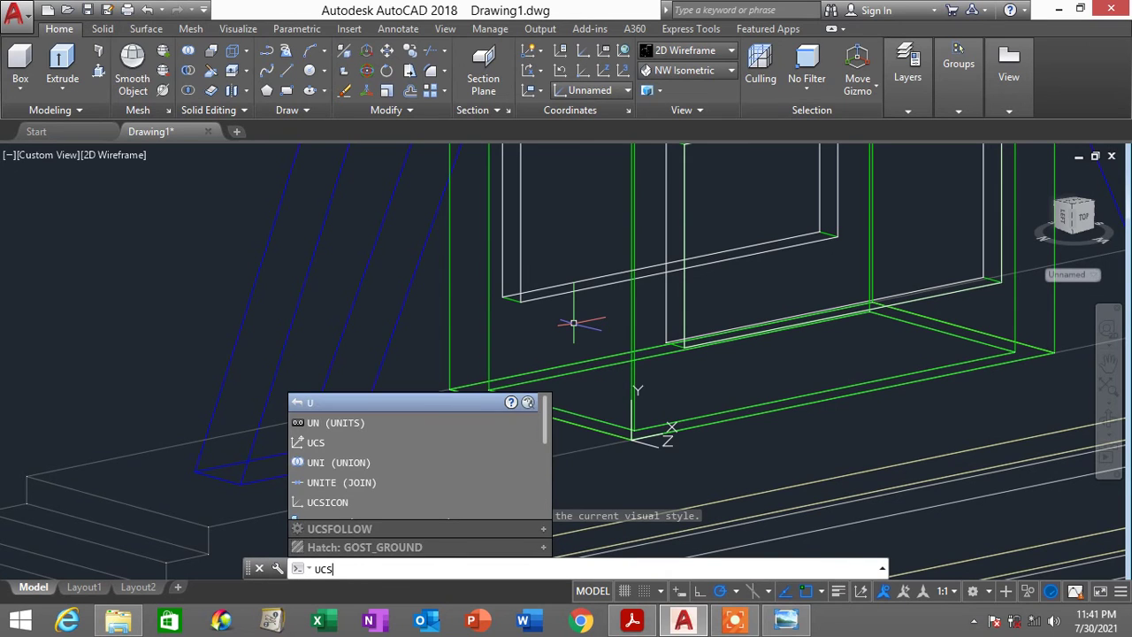
text(cs)
key(Return)
click(448, 387)
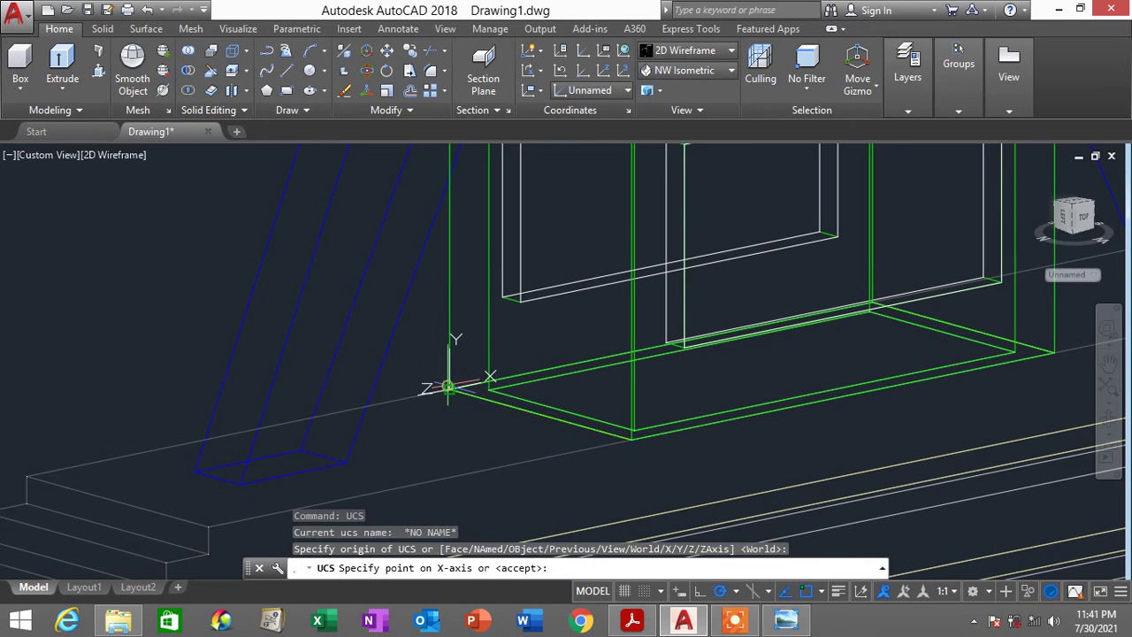
click(513, 403)
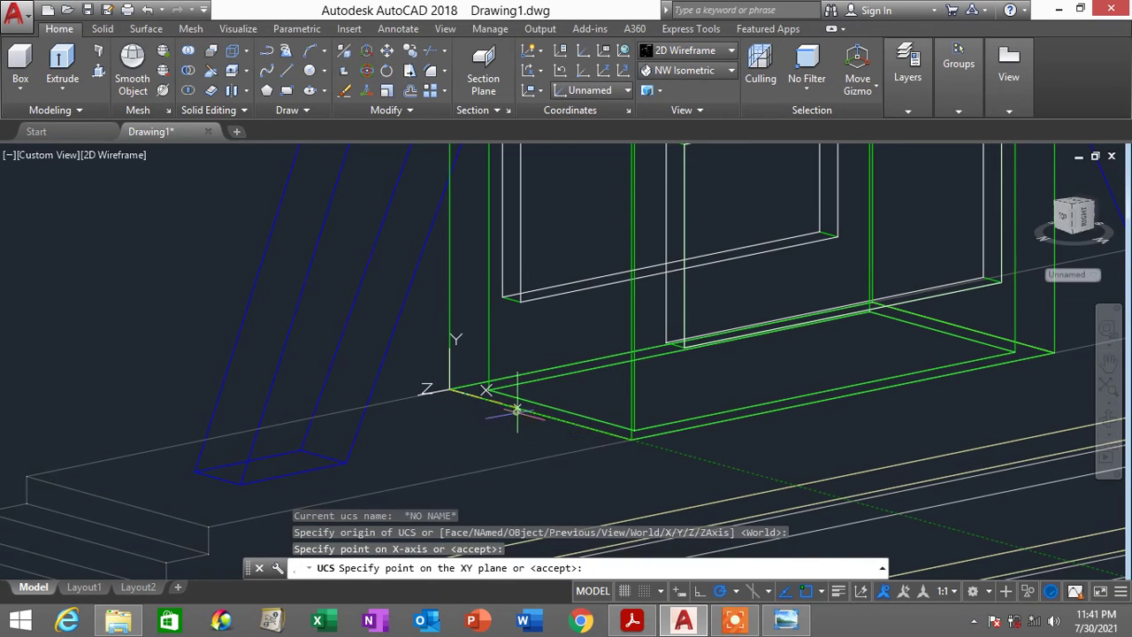
click(449, 305)
scroll(521, 318, down, 2)
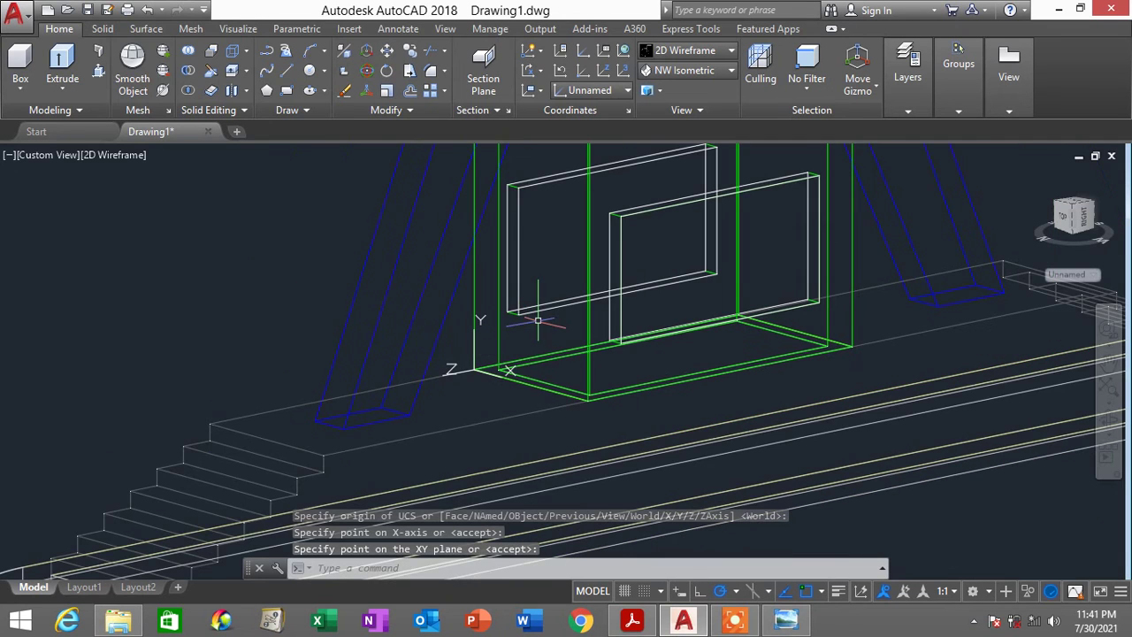
middle_drag(538, 310, 598, 338)
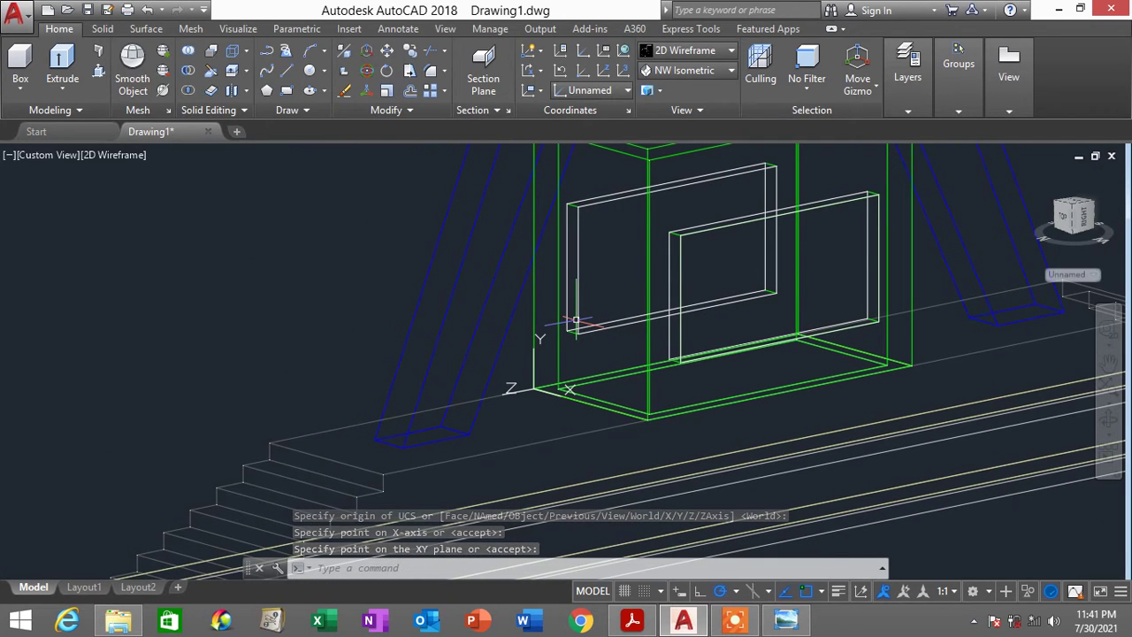
Attempt a 900 by 2100 door rectangle, then undo the misplaced result
text(REC)
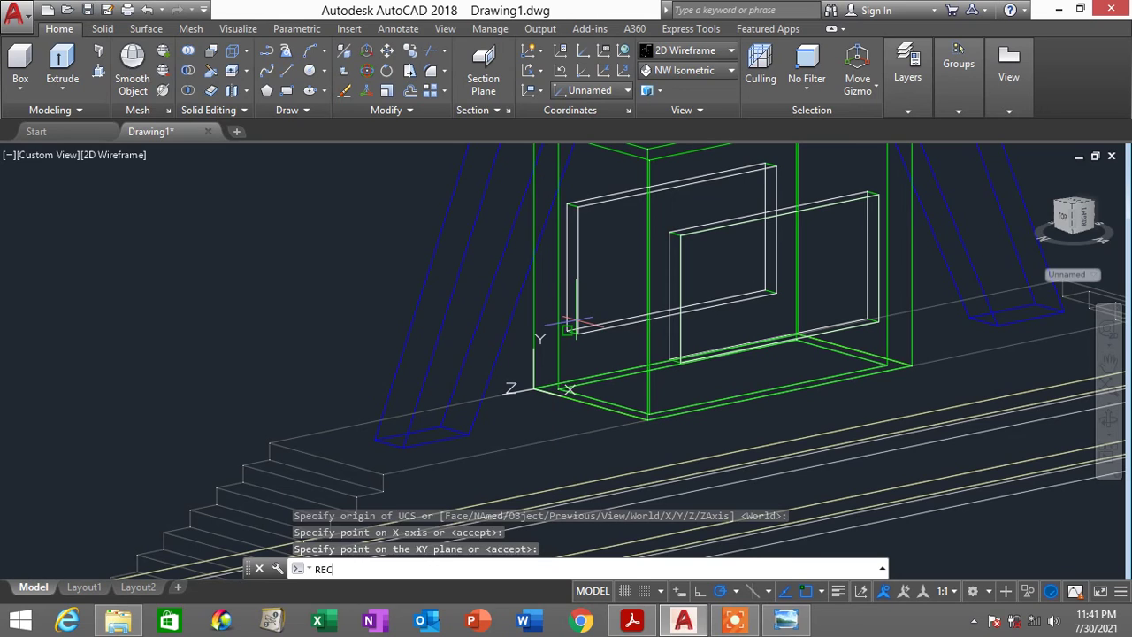
key(Return)
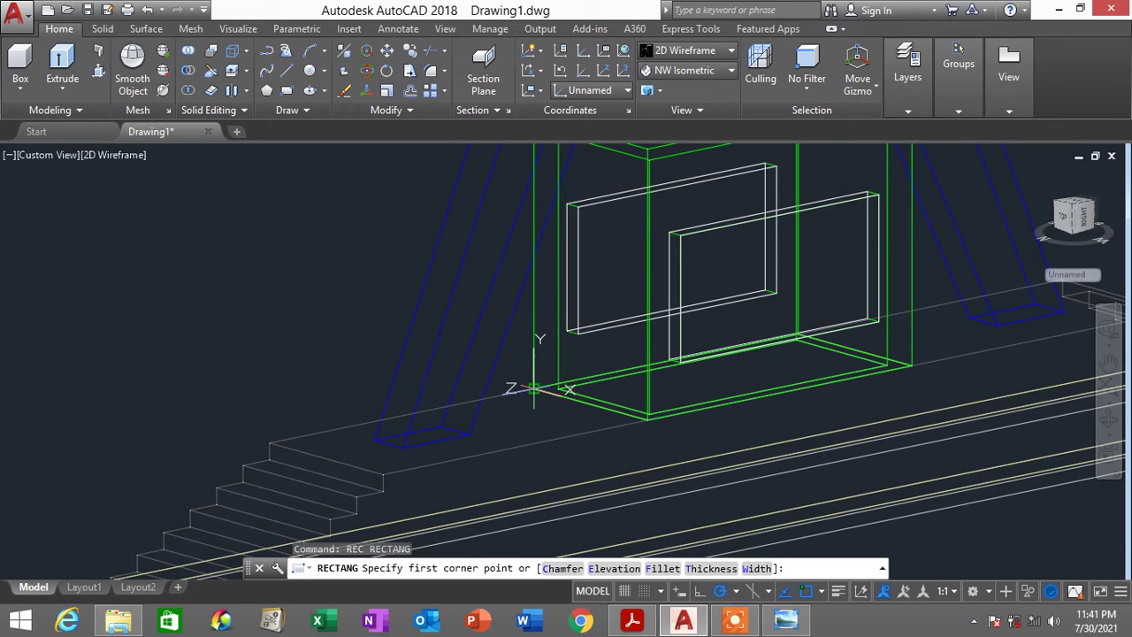
click(532, 388)
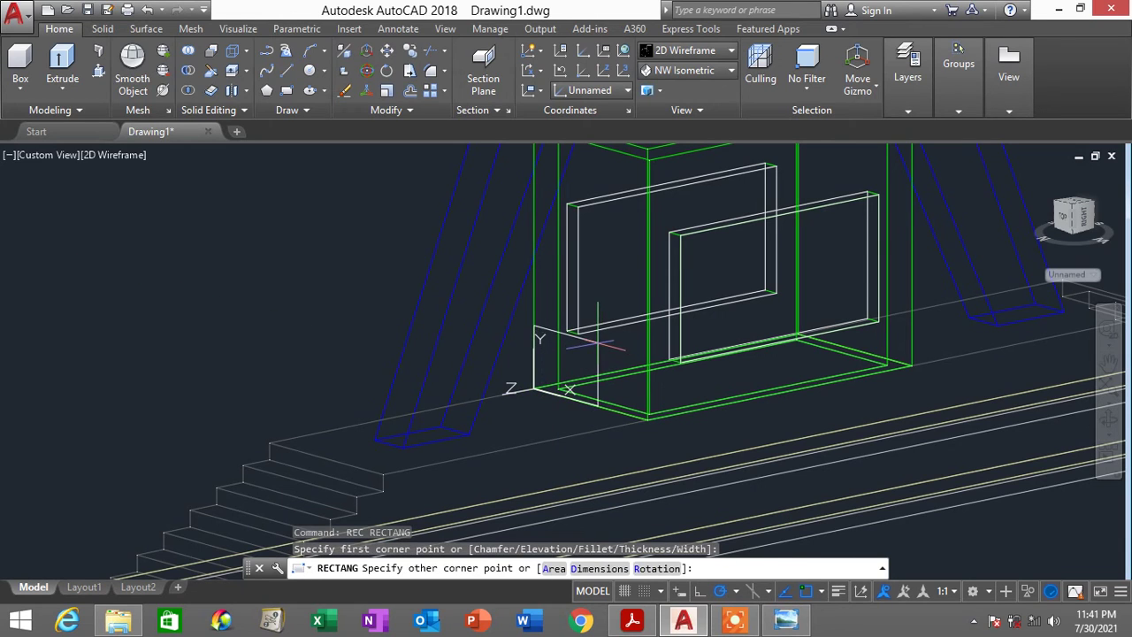
text(D)
key(Return)
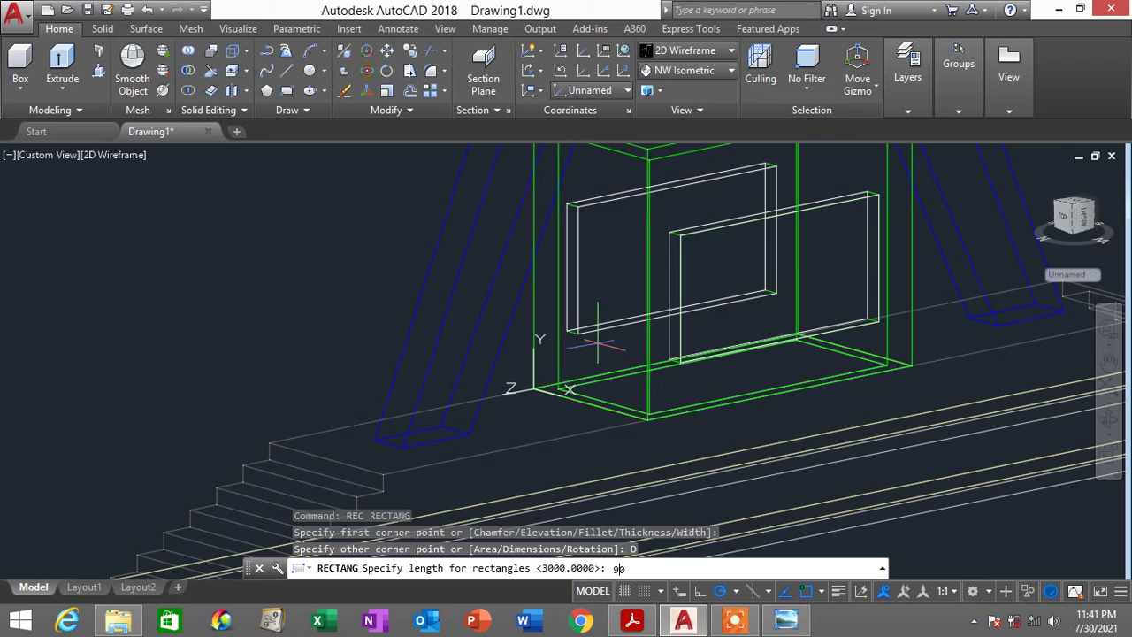
key(Return)
text(2100)
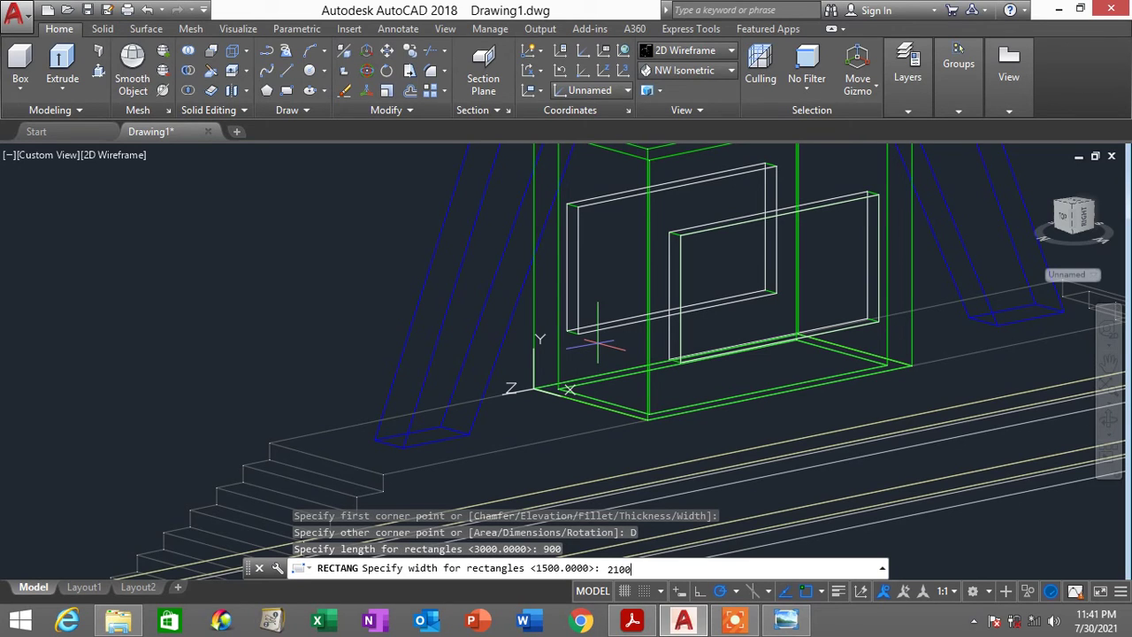
key(Return)
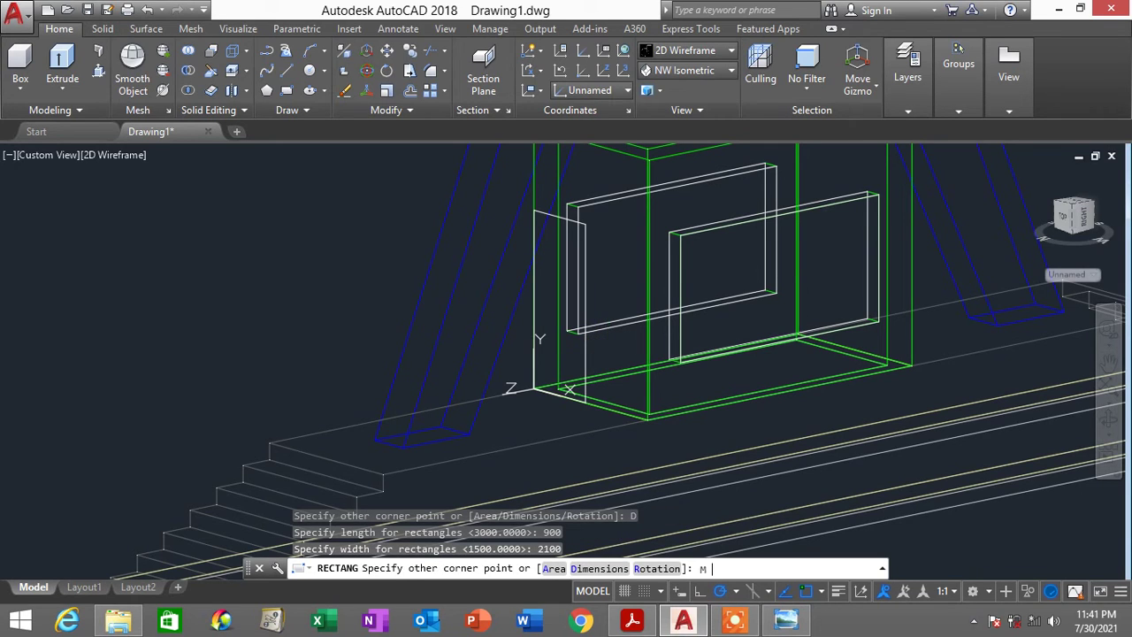
text(M)
key(Return)
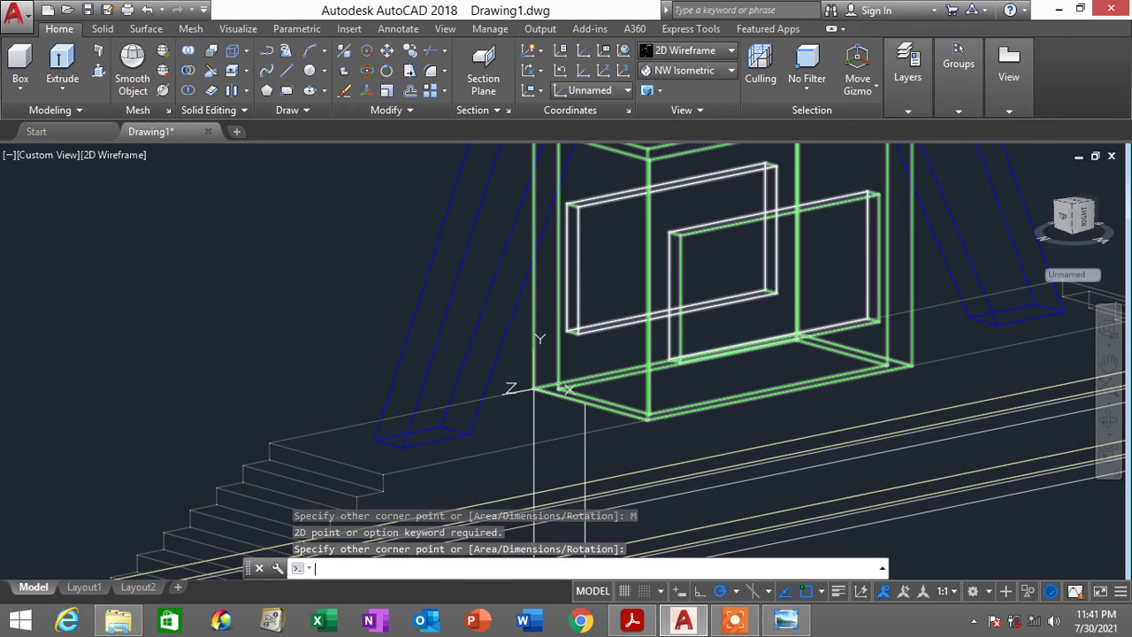
key(ctrl+z)
key(Escape)
Redraw the 900 by 2100 door rectangle upright at the wall corner
text(RE)
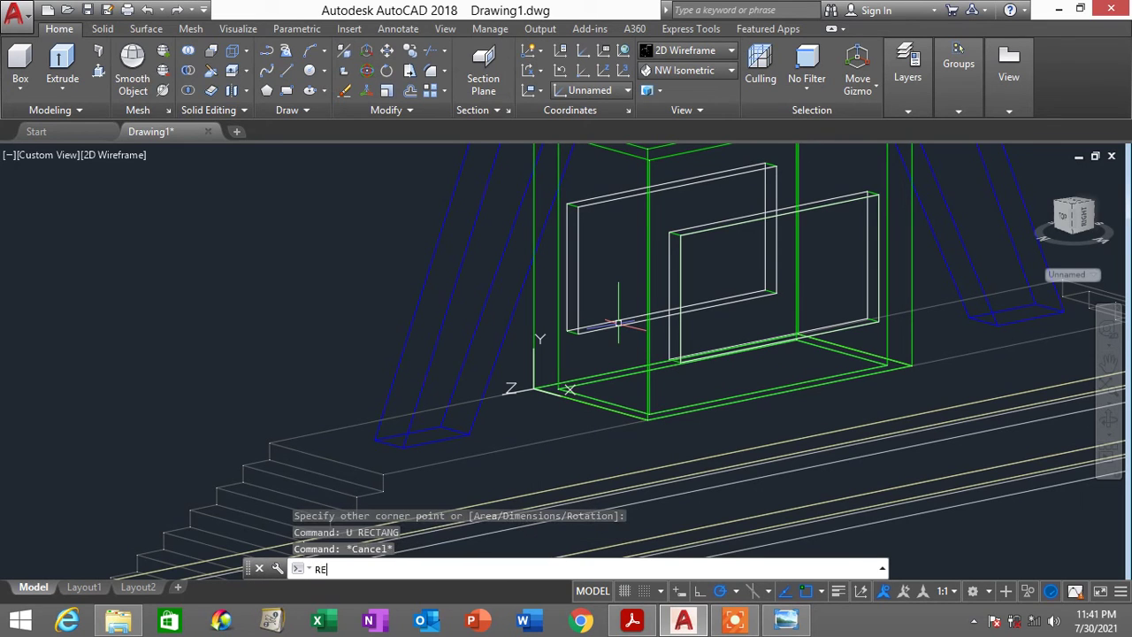
text(C)
key(Return)
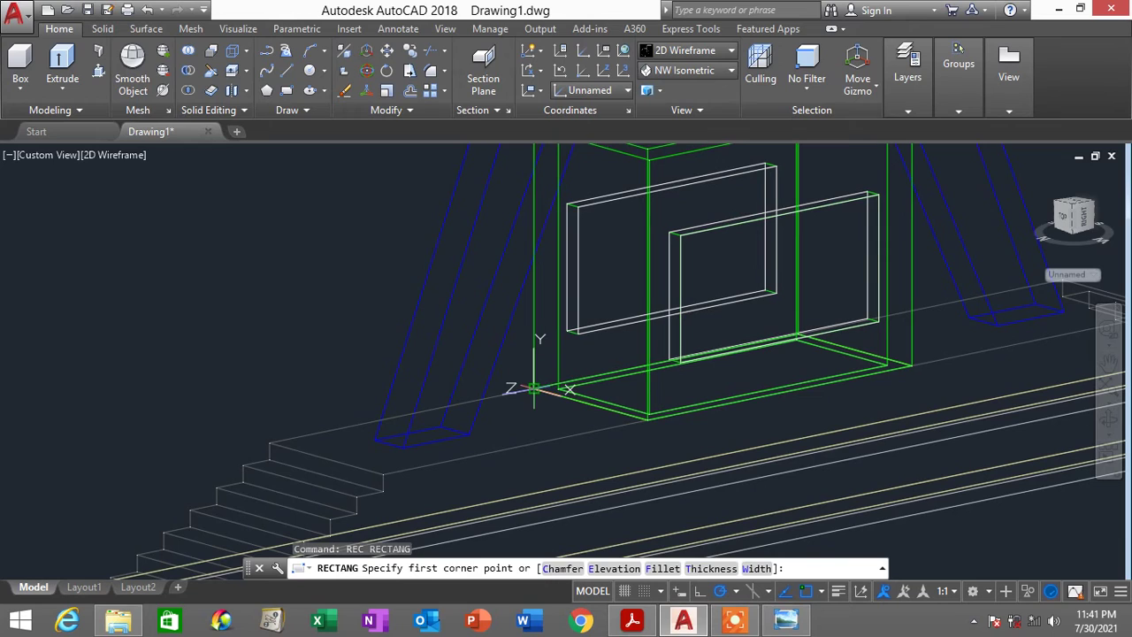
click(534, 389)
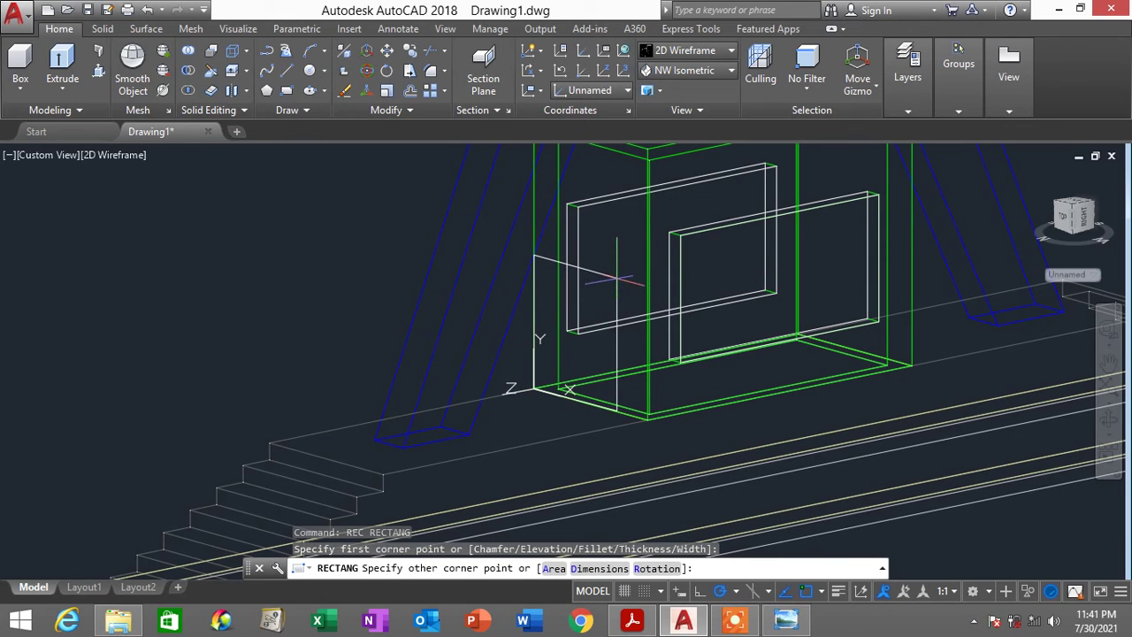
key(Return)
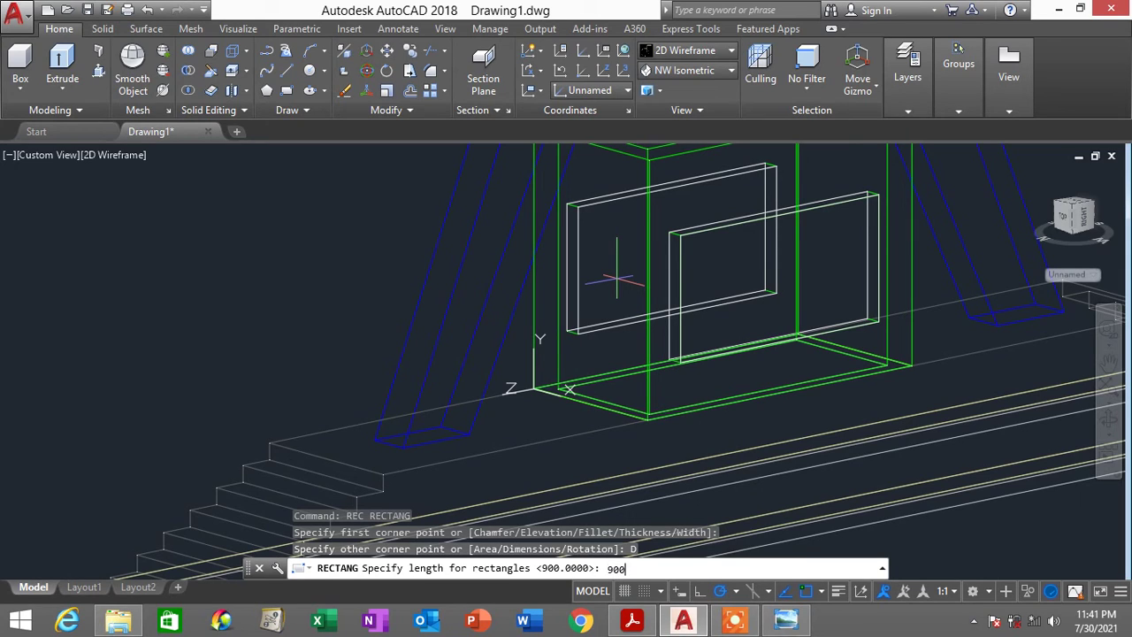
key(Return)
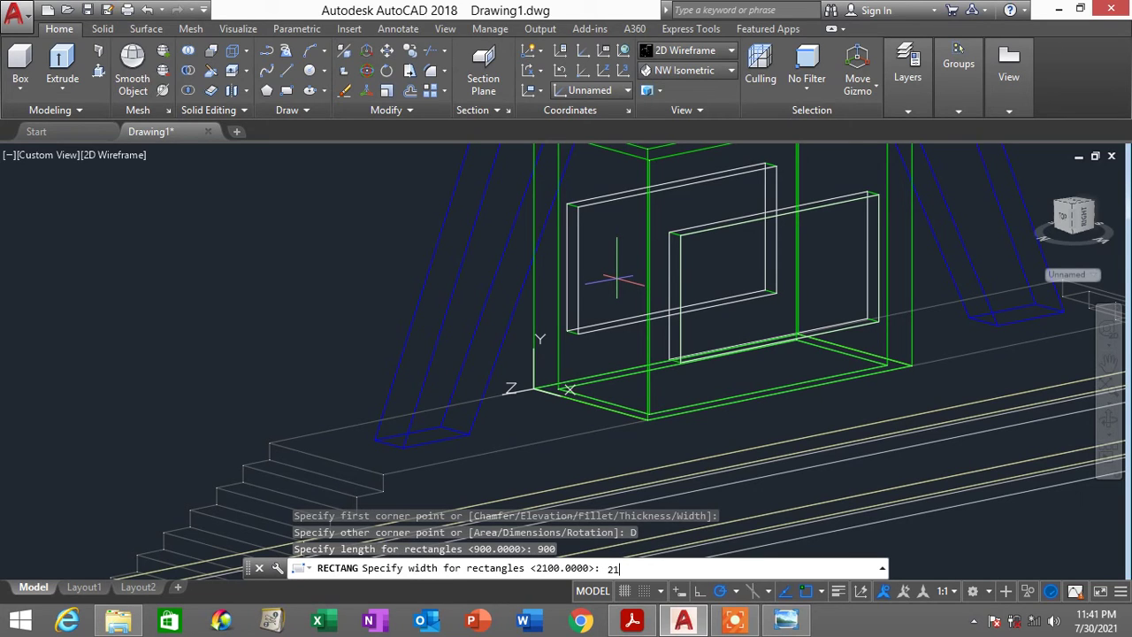
key(Return)
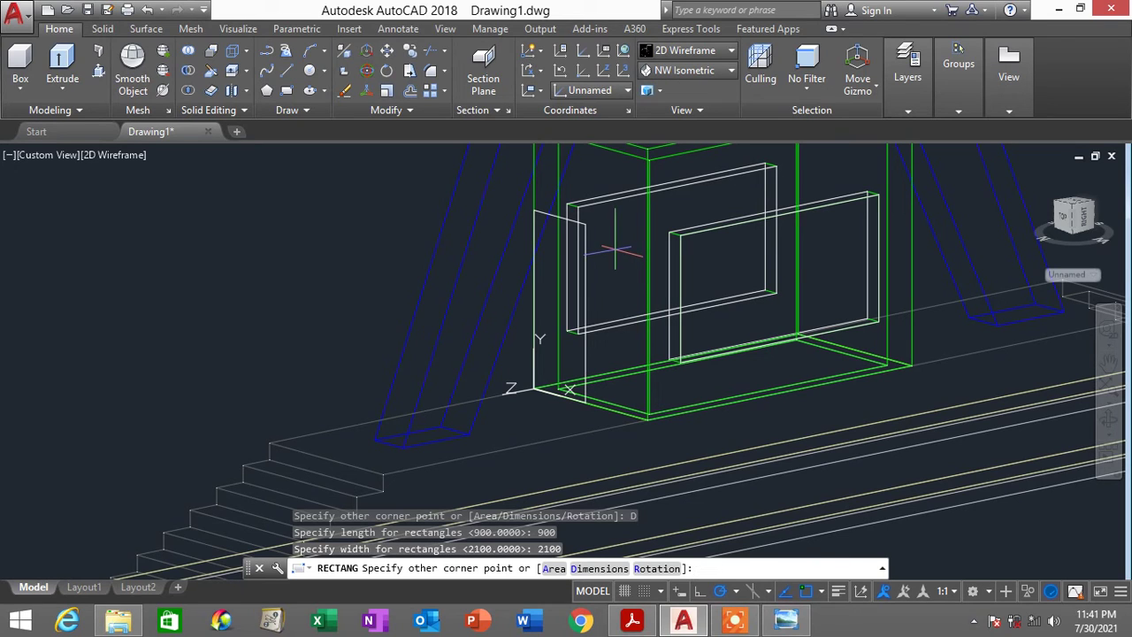
click(615, 250)
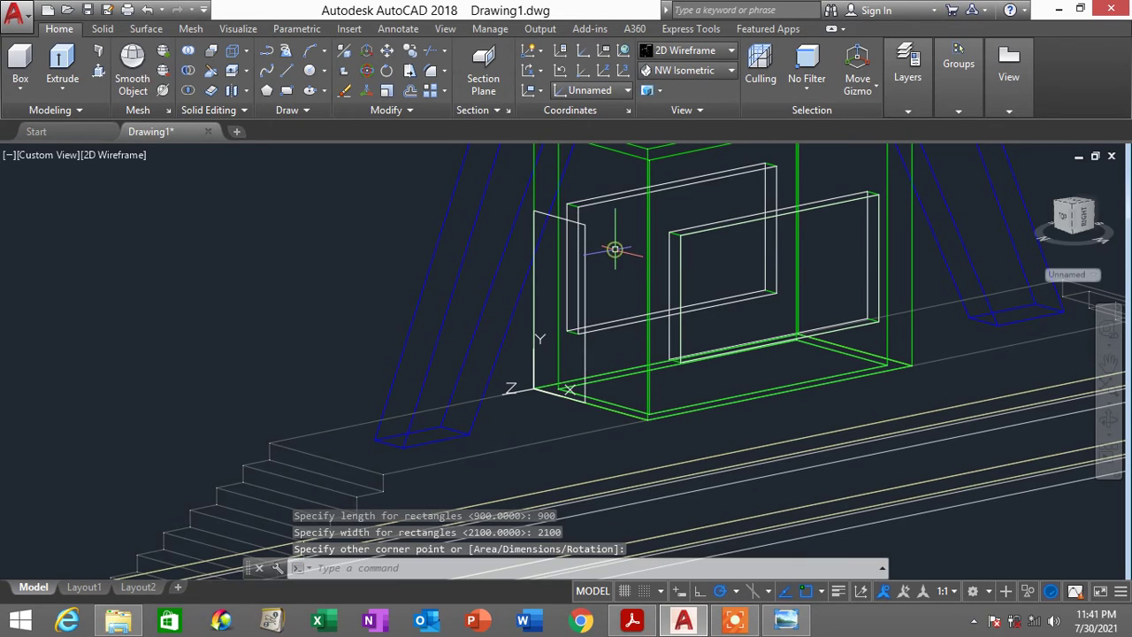
Select the door rectangle with MOVE
text(m)
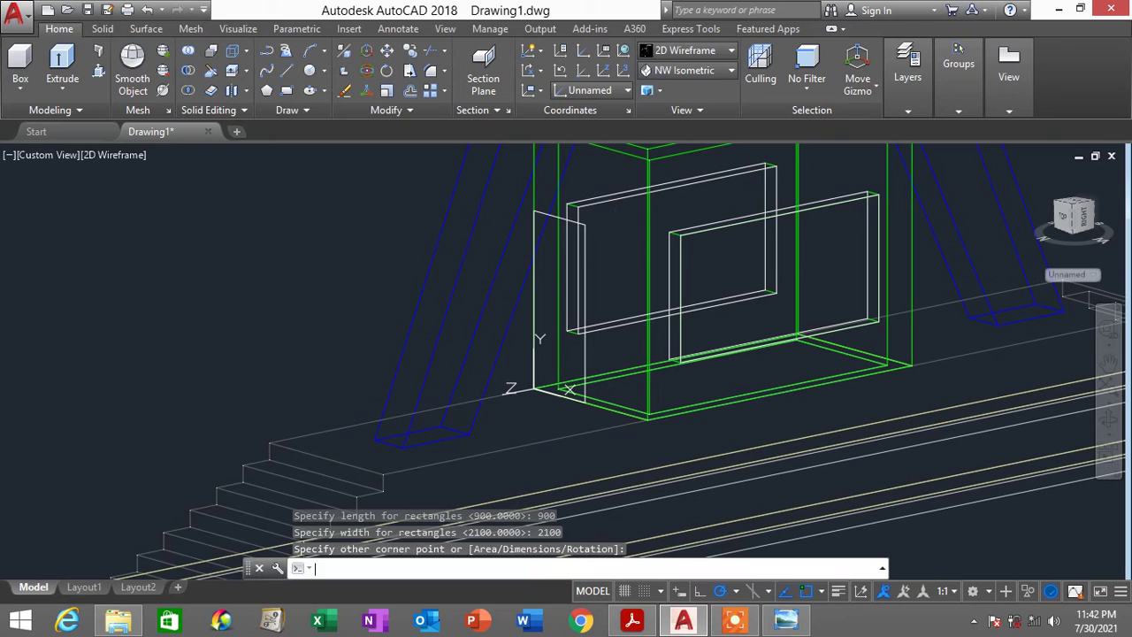
key(Return)
click(585, 260)
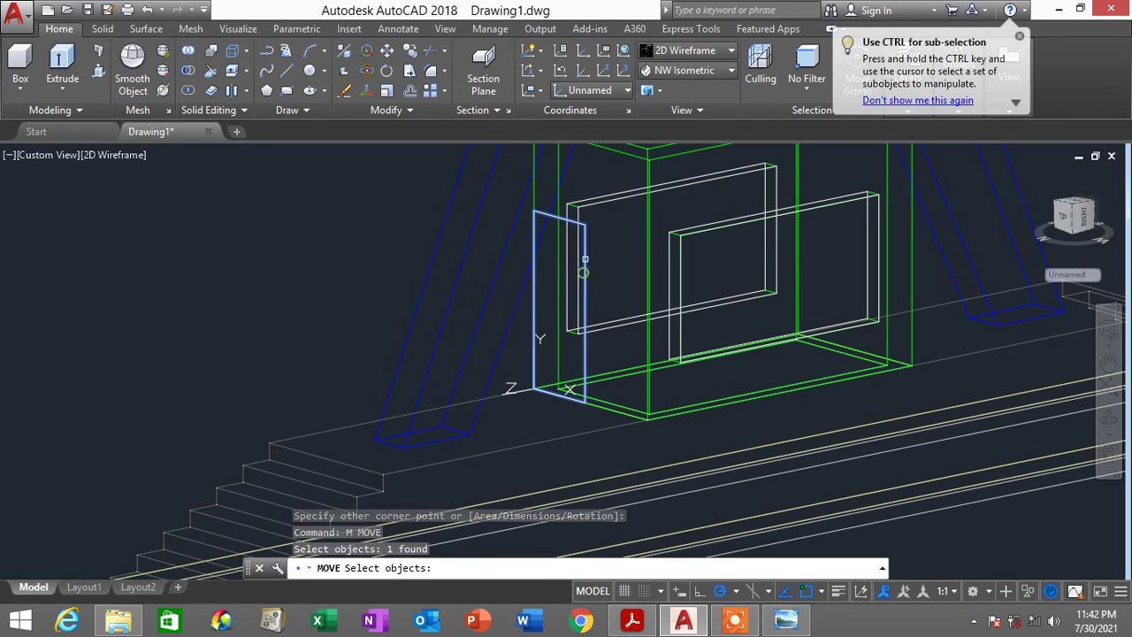
Slide the door rectangle further along the booth's front wall
key(Return)
click(584, 225)
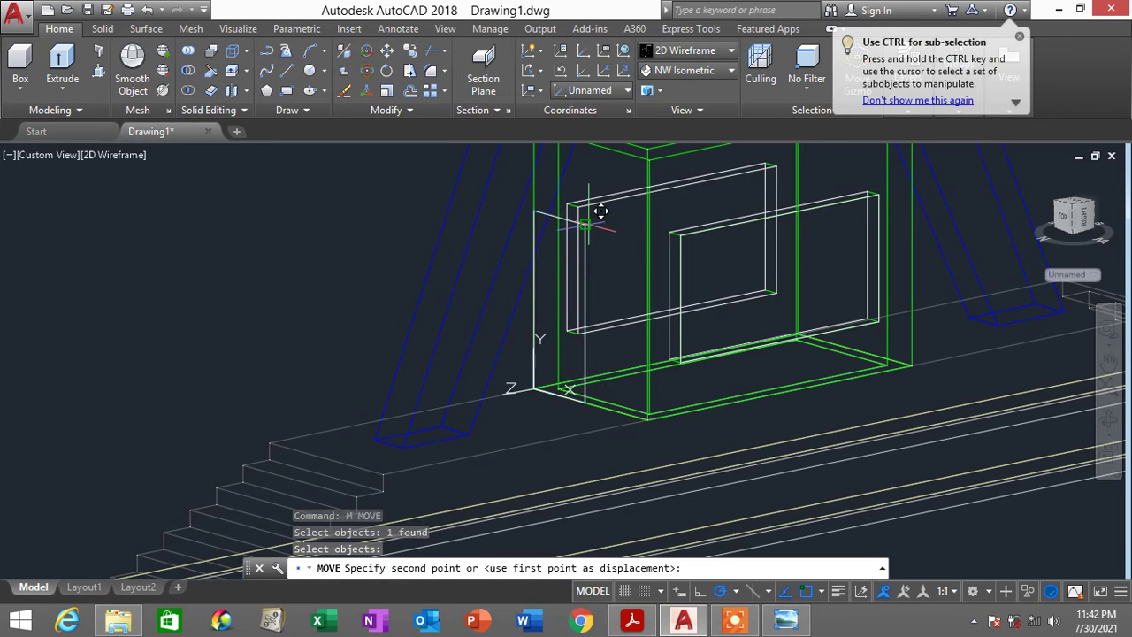
click(648, 225)
key(Escape)
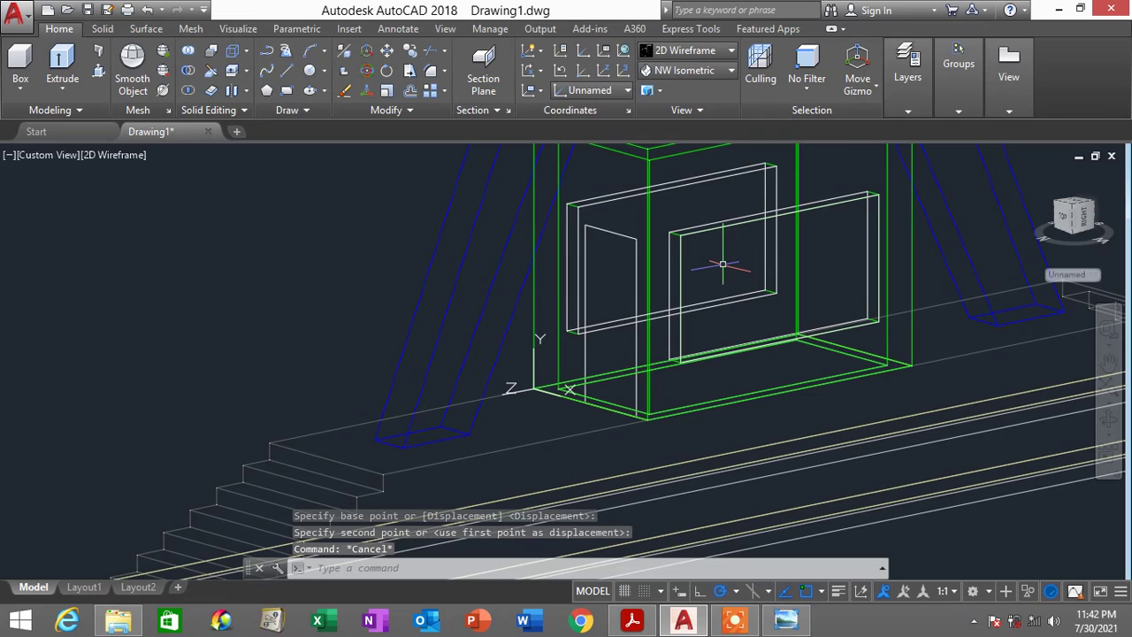
Press-pull the door outline's area into a door opening through the wall
click(315, 567)
text(PRESS)
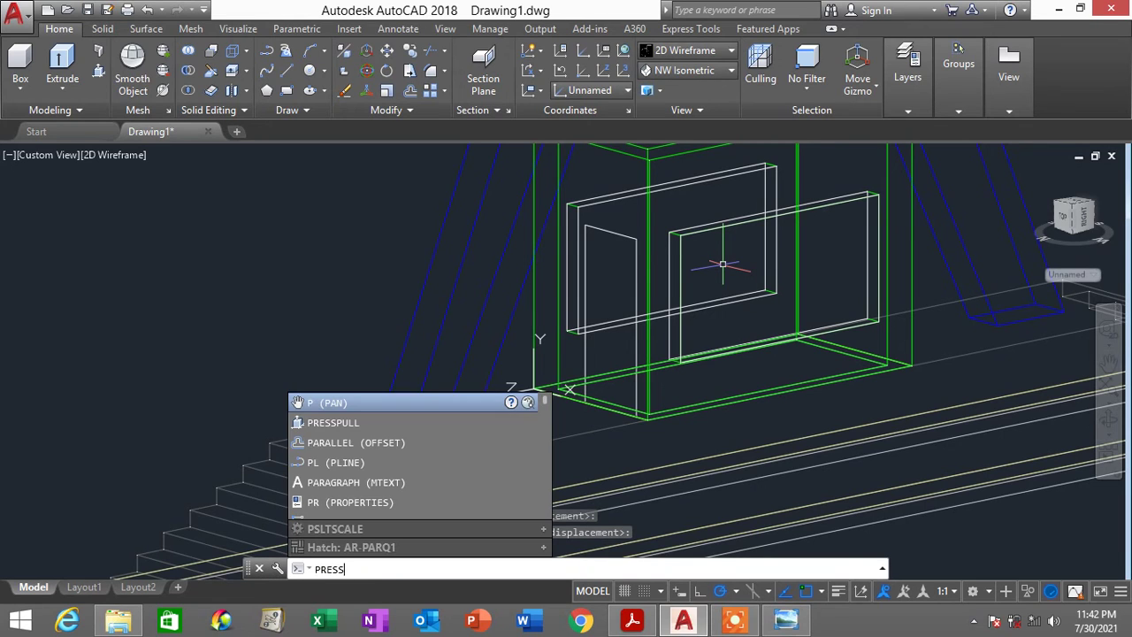
text(PULL)
key(Return)
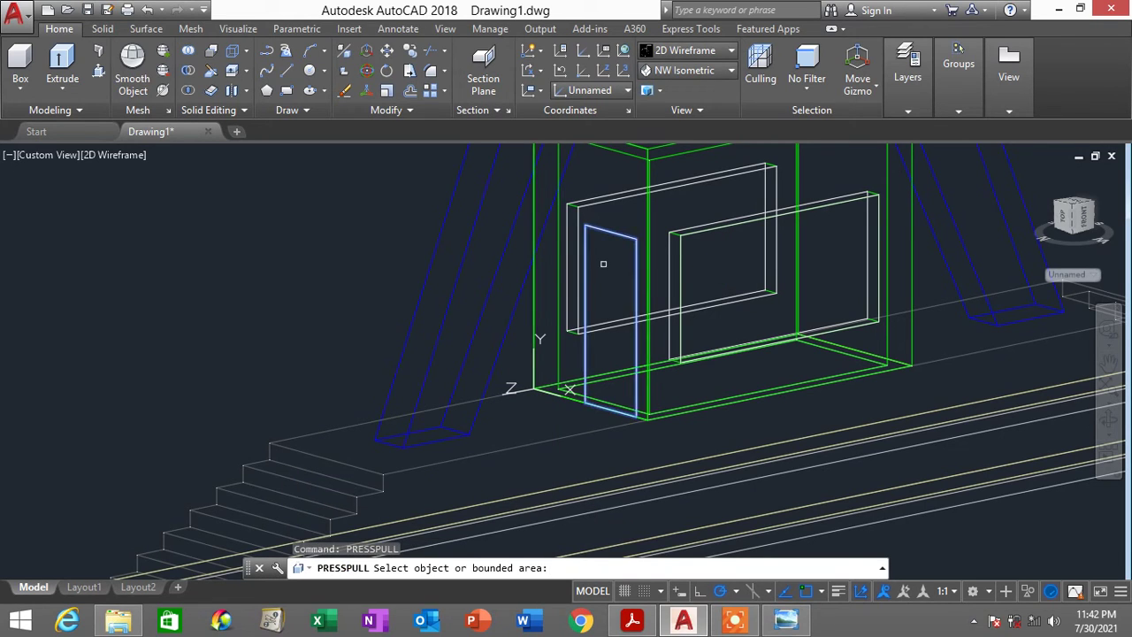
click(603, 263)
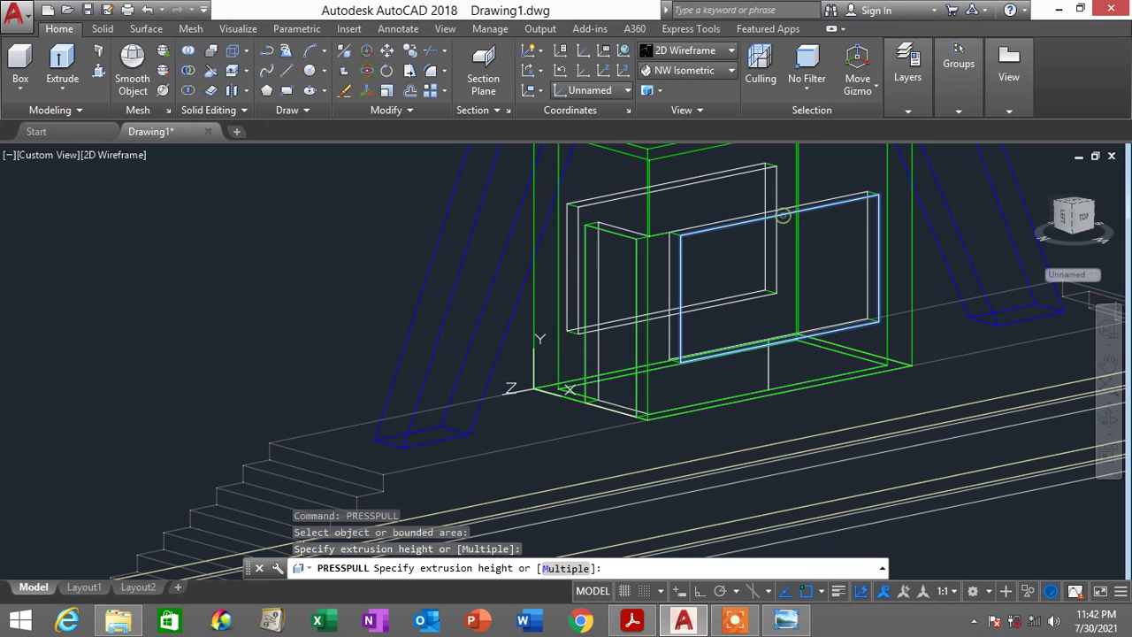
click(778, 213)
key(Return)
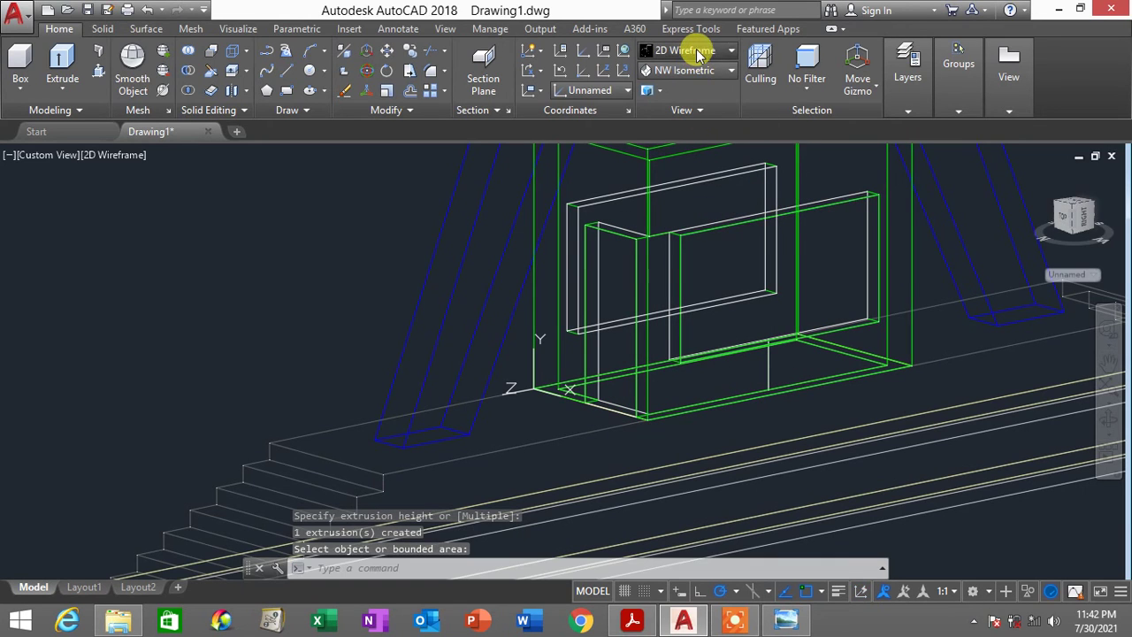
click(688, 51)
click(743, 84)
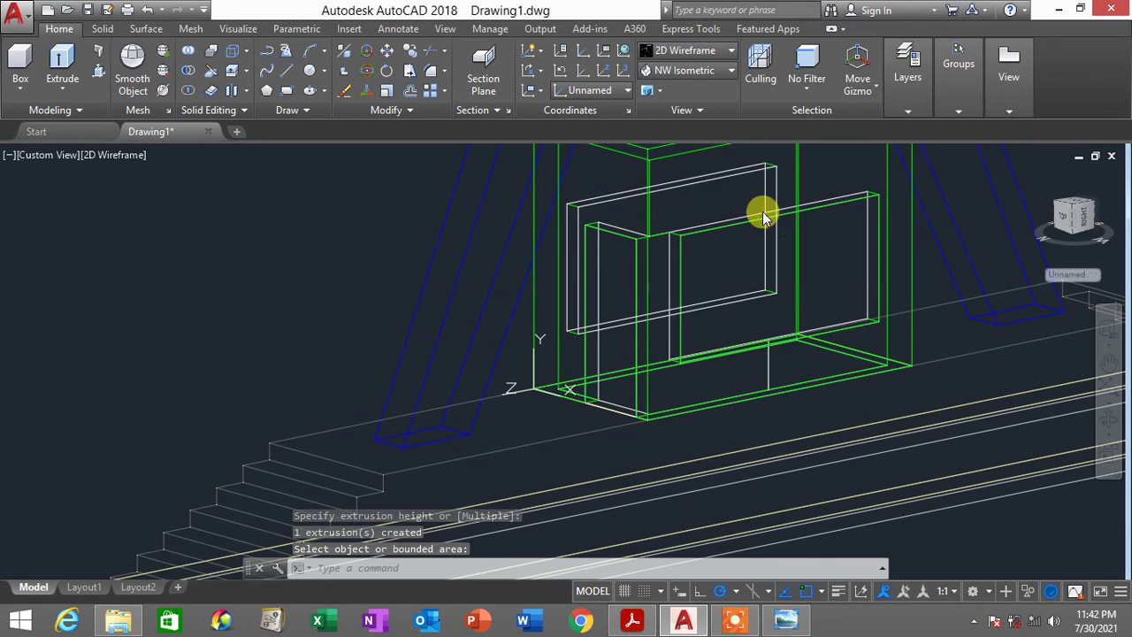
scroll(758, 215, down, 2)
scroll(774, 314, up, 2)
scroll(774, 314, down, 2)
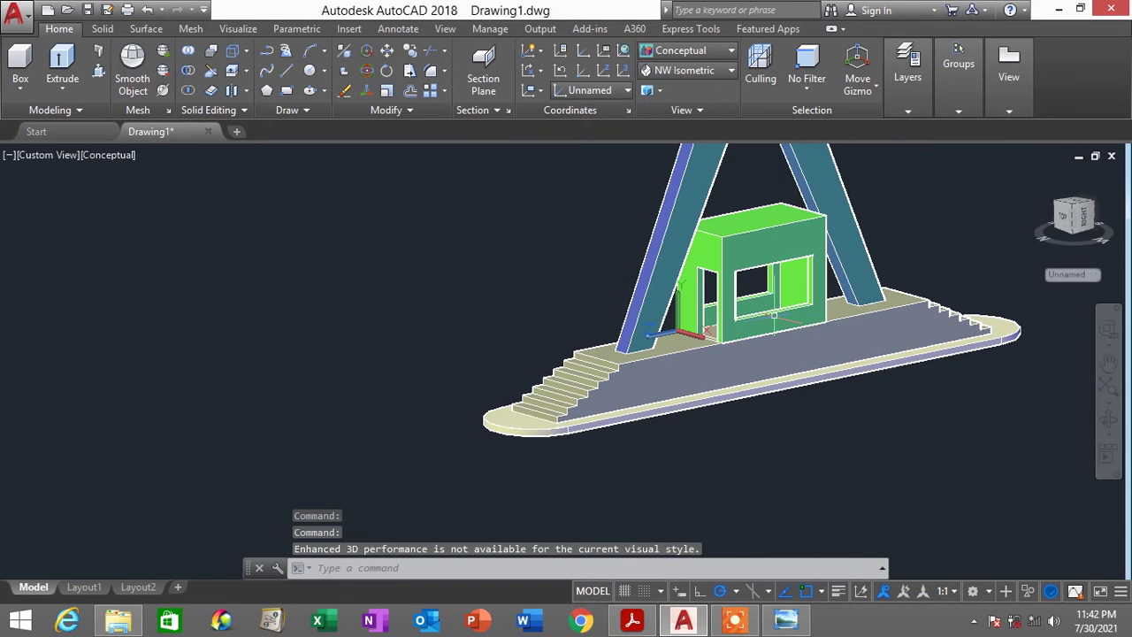
scroll(707, 320, up, 4)
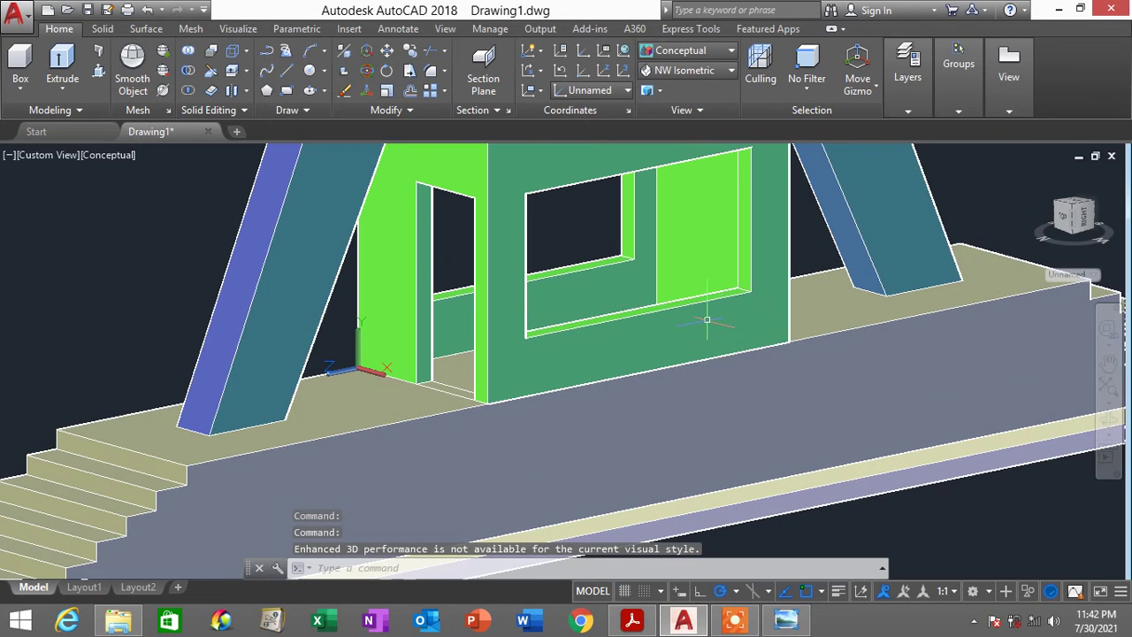
click(707, 320)
scroll(731, 320, down, 2)
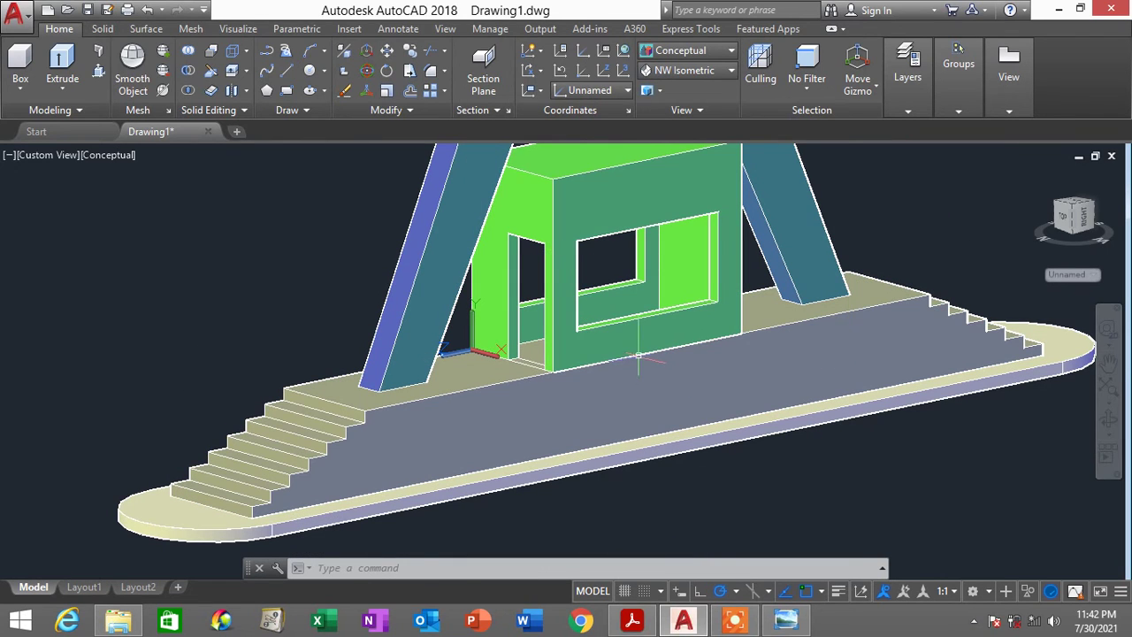
scroll(637, 355, down, 2)
scroll(597, 329, up, 4)
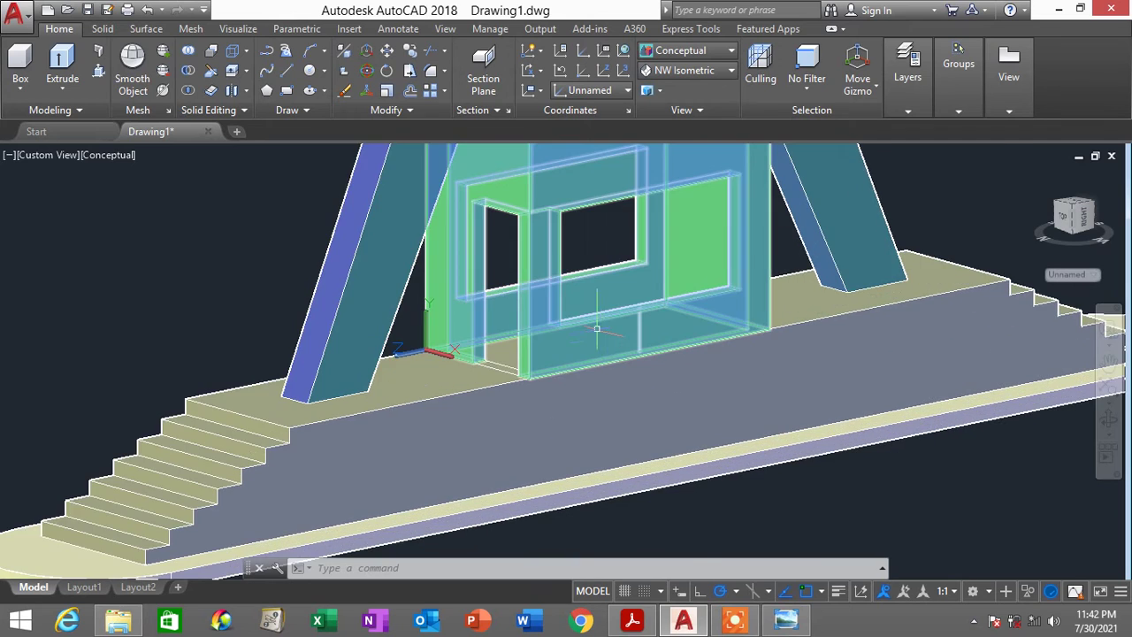
scroll(713, 311, up, 3)
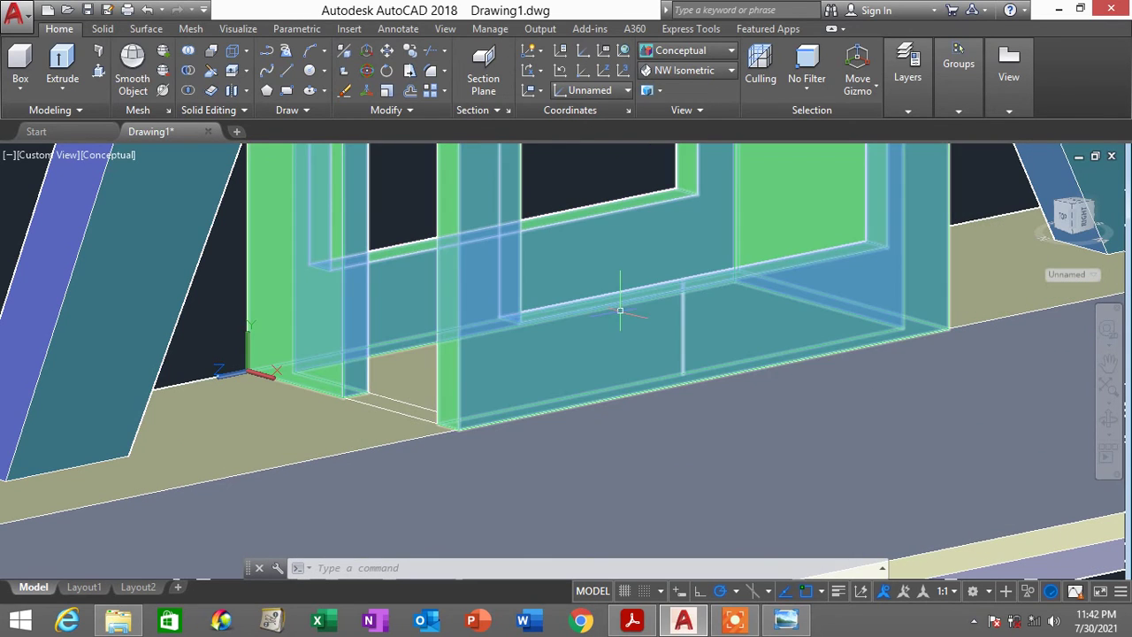
shift+middle_drag(622, 306, 608, 201)
click(681, 51)
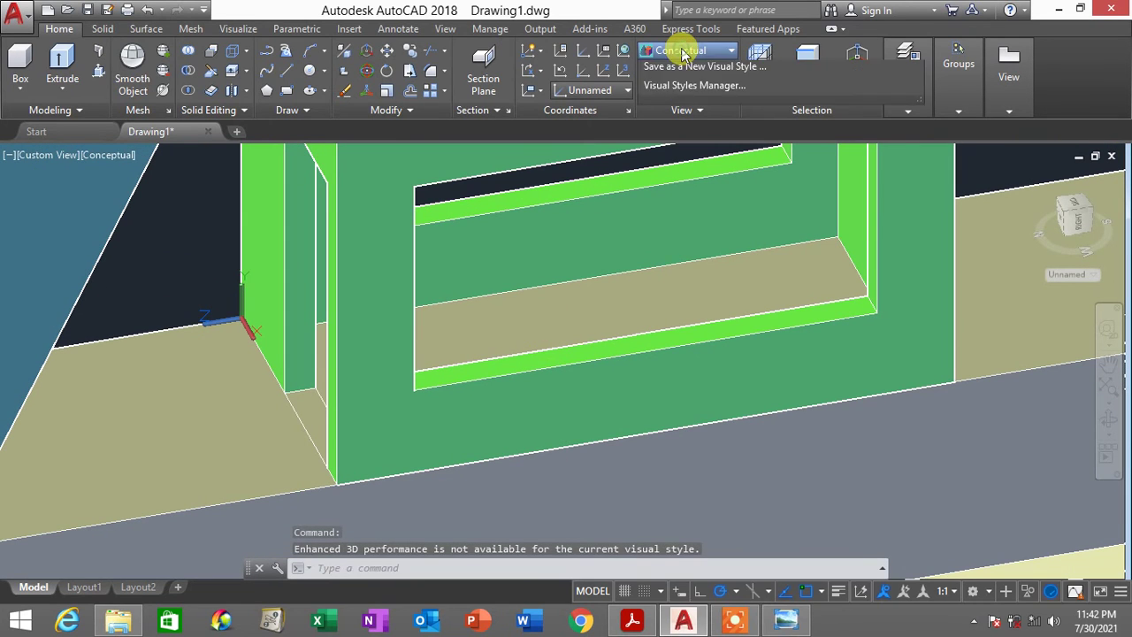
In wireframe, set the UCS origin at the window sill corner with Y pointing up
click(672, 85)
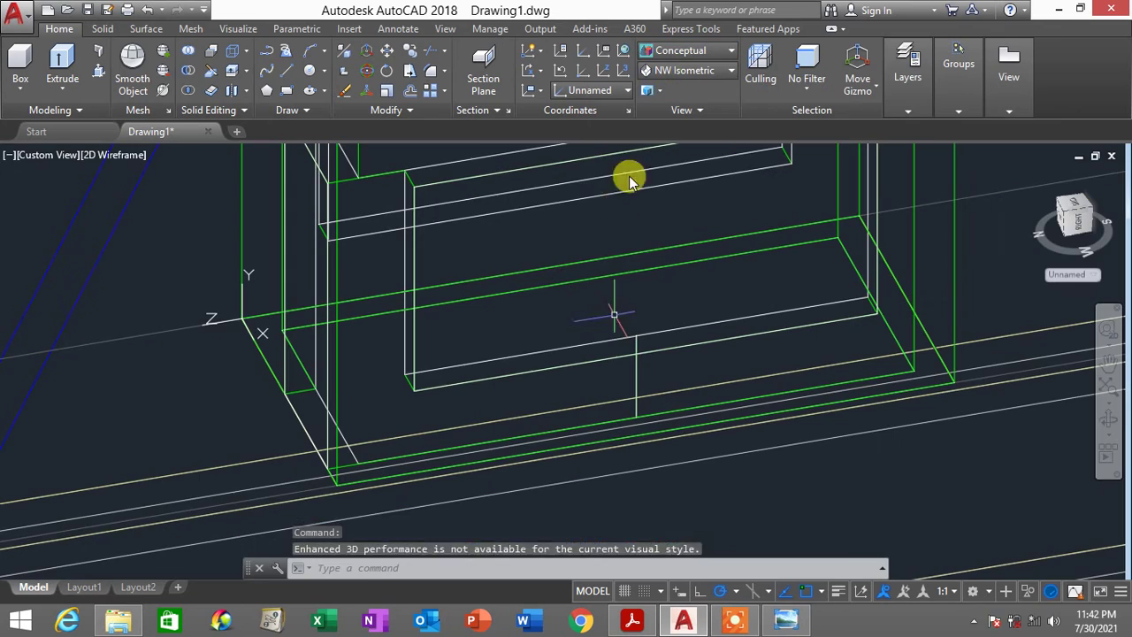
text(U)
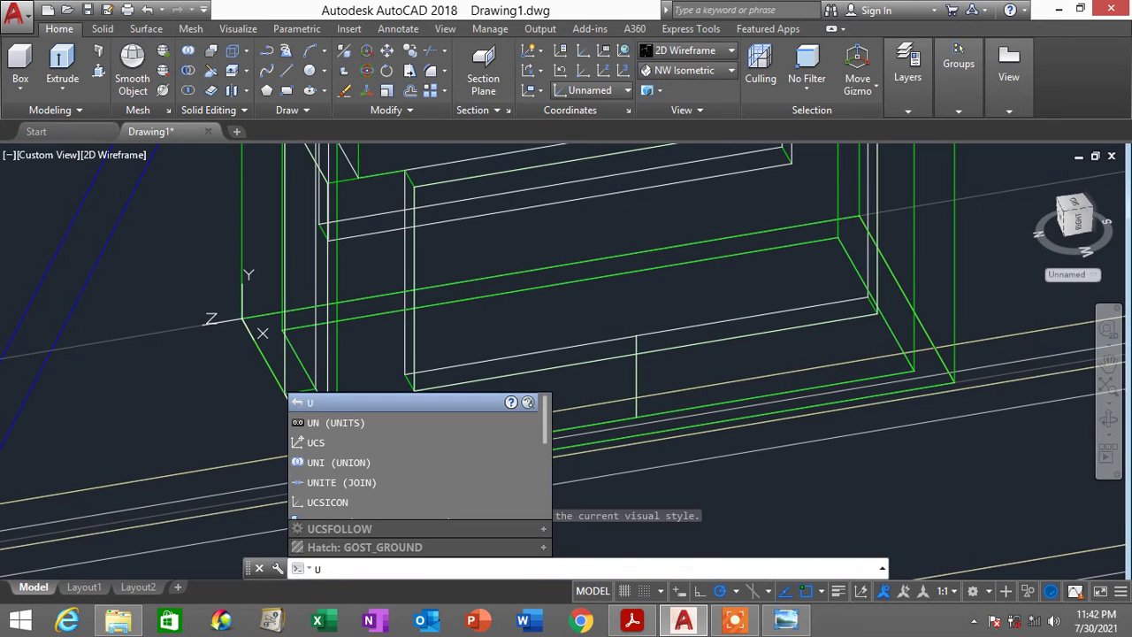
text(cs)
key(Return)
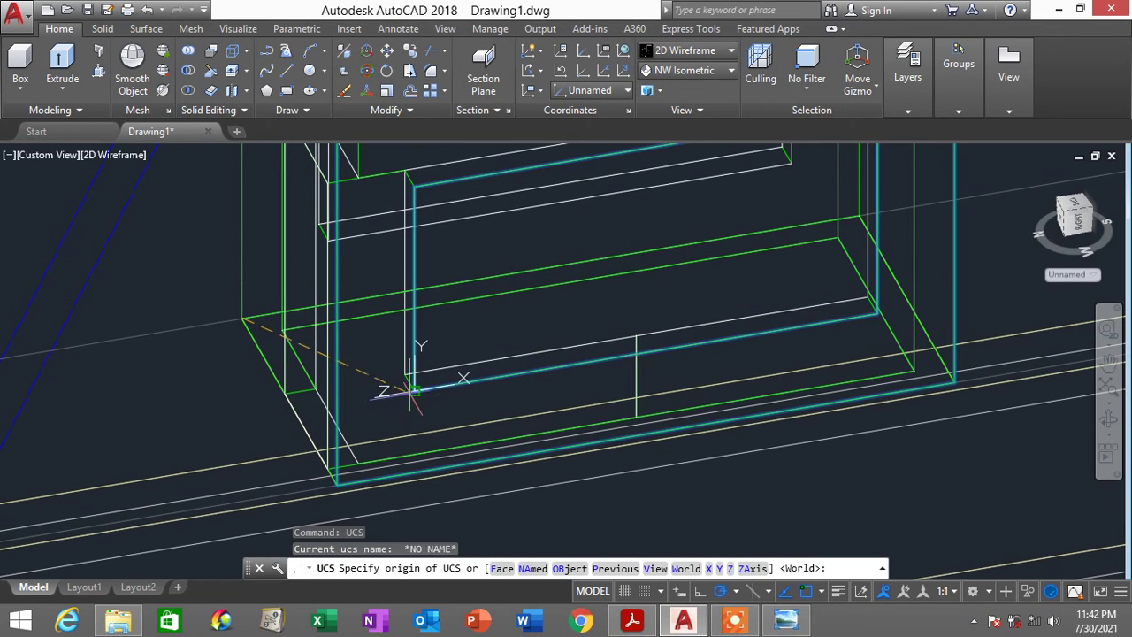
click(412, 389)
click(497, 375)
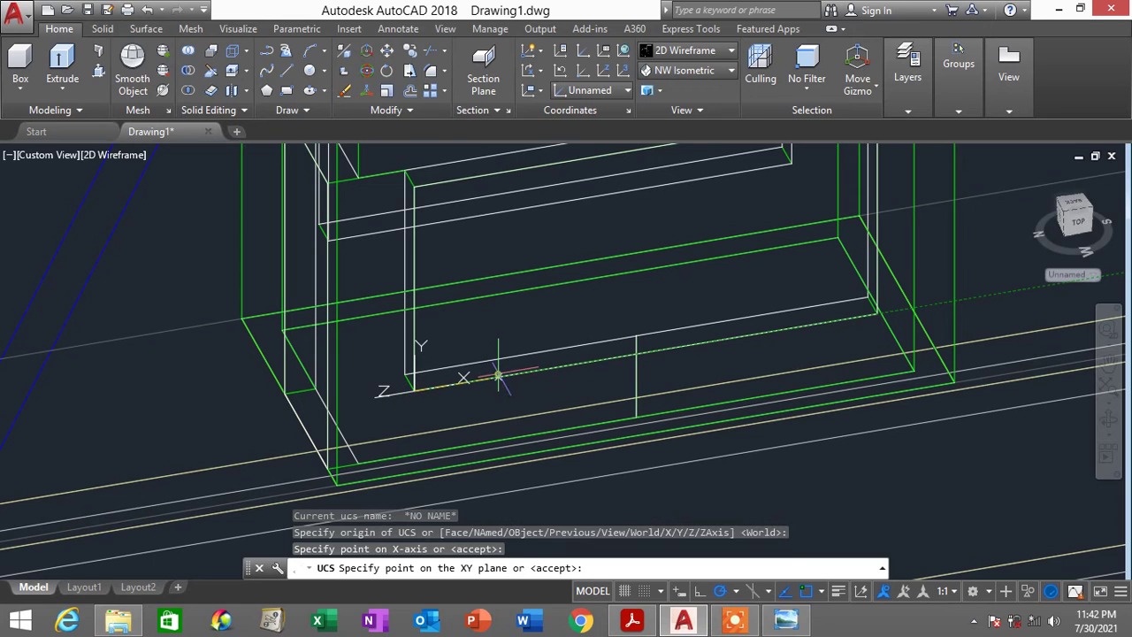
click(417, 274)
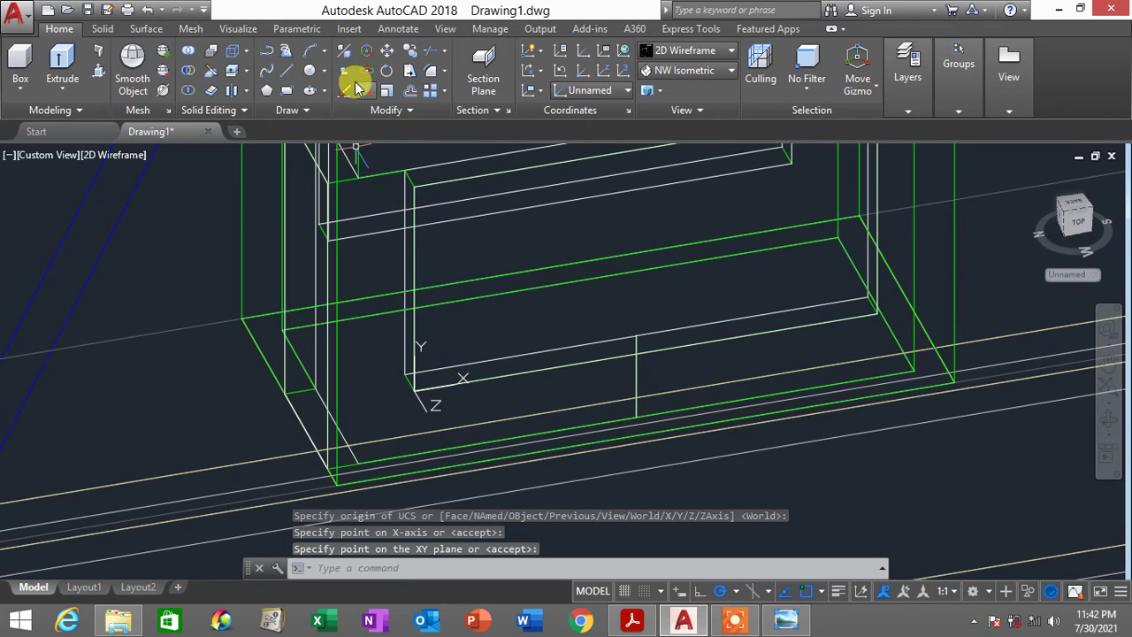
Draw a rectangle spanning the window opening
click(288, 91)
click(412, 185)
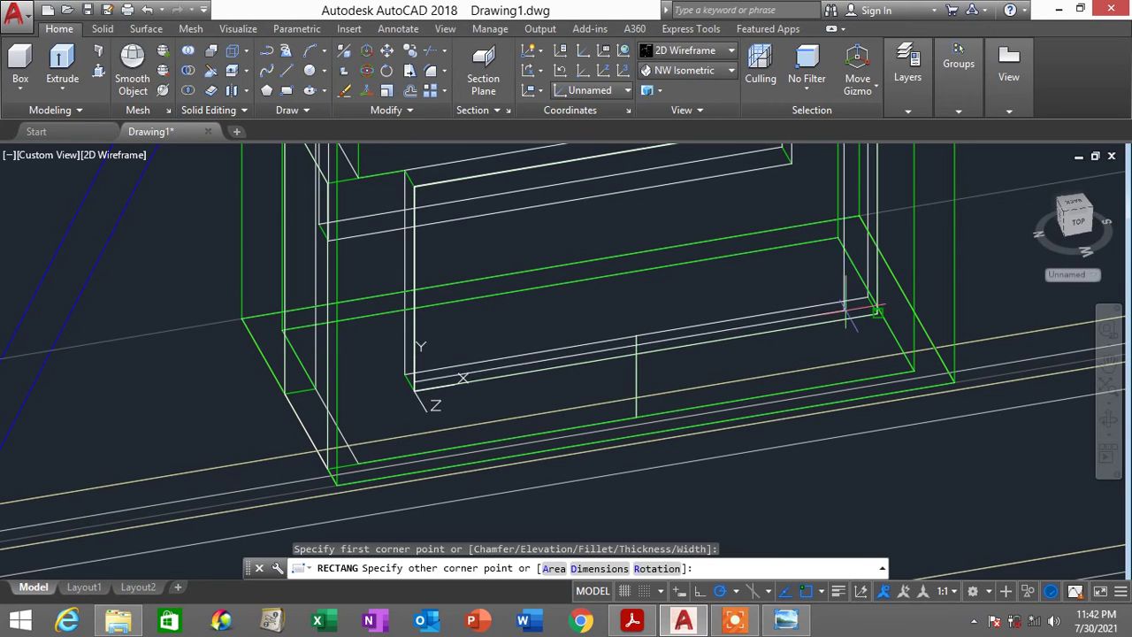
click(876, 314)
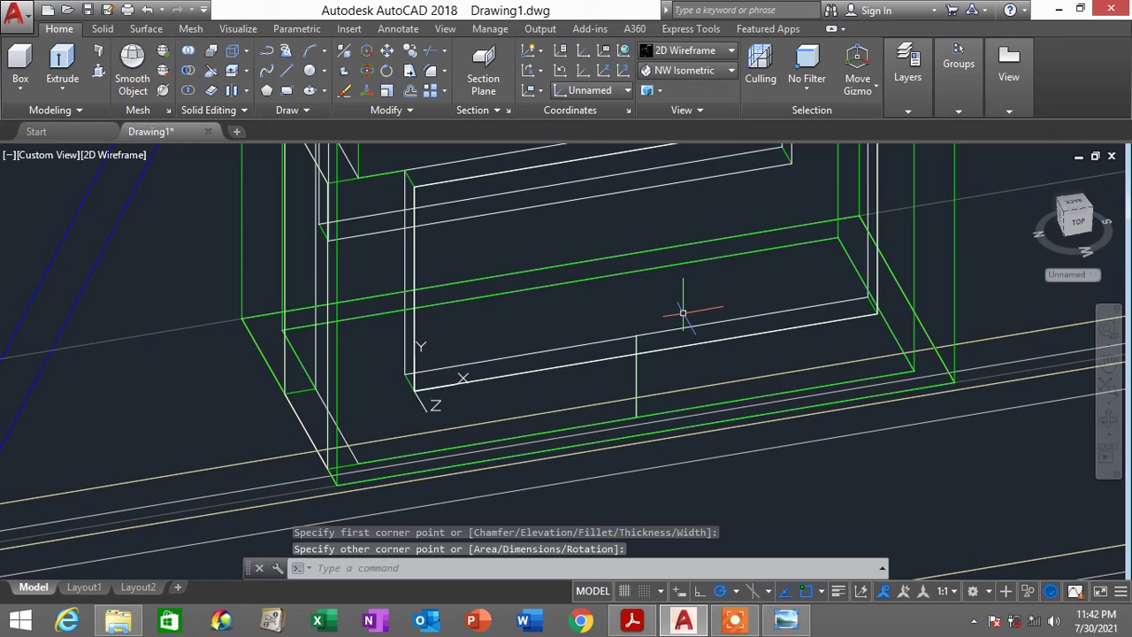
text(EXT)
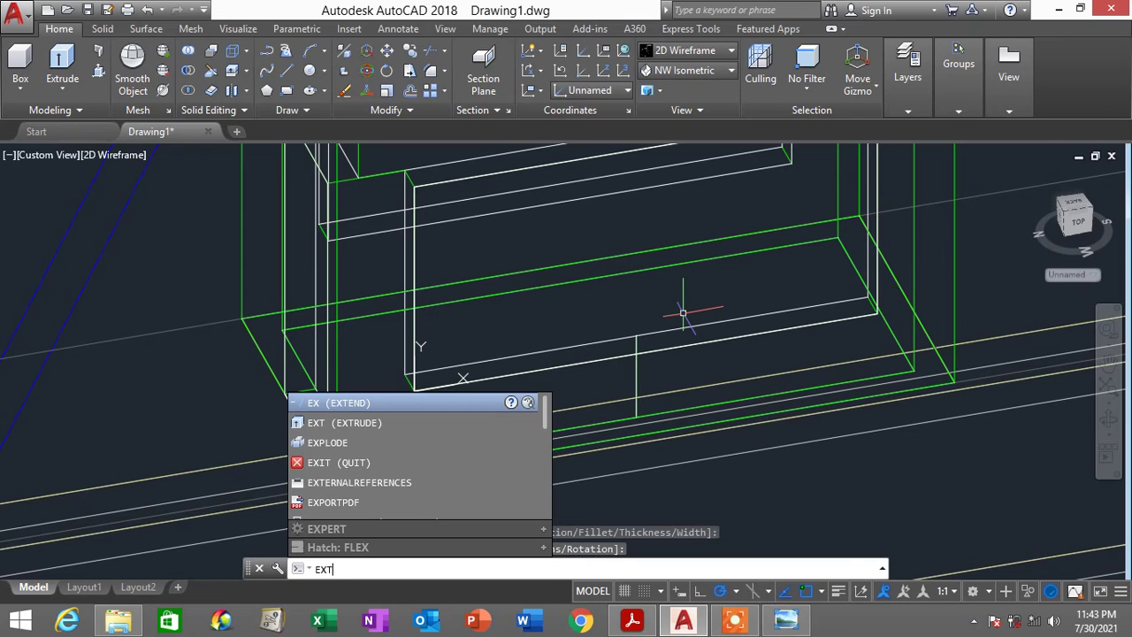
Extrude the window rectangle 20 units into a pane and view it in Conceptual
key(Return)
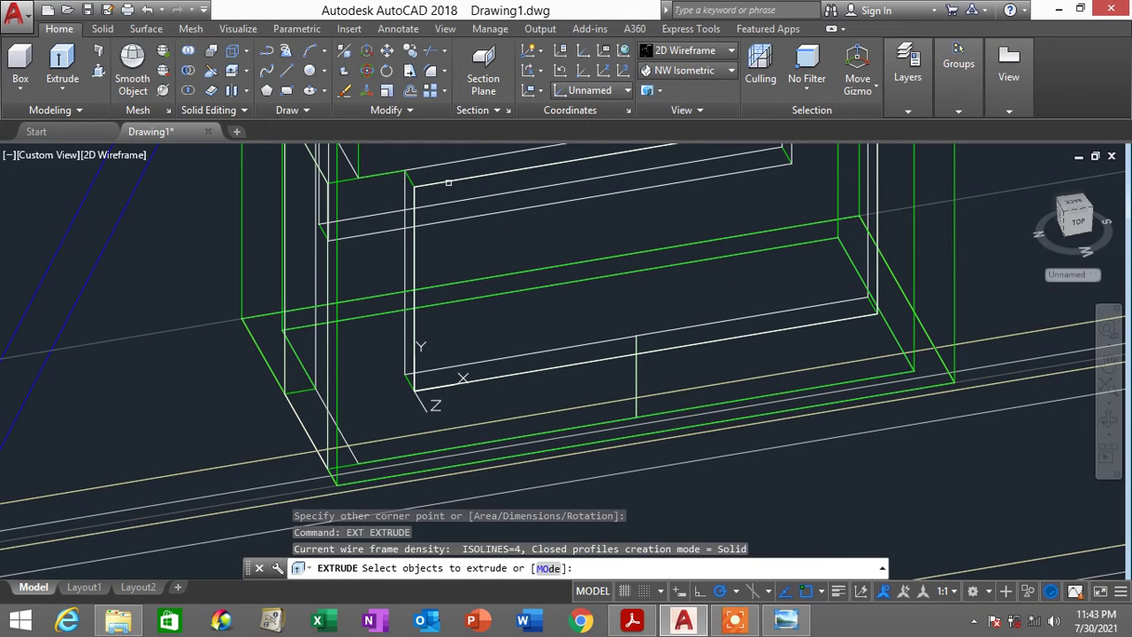
click(449, 182)
key(Return)
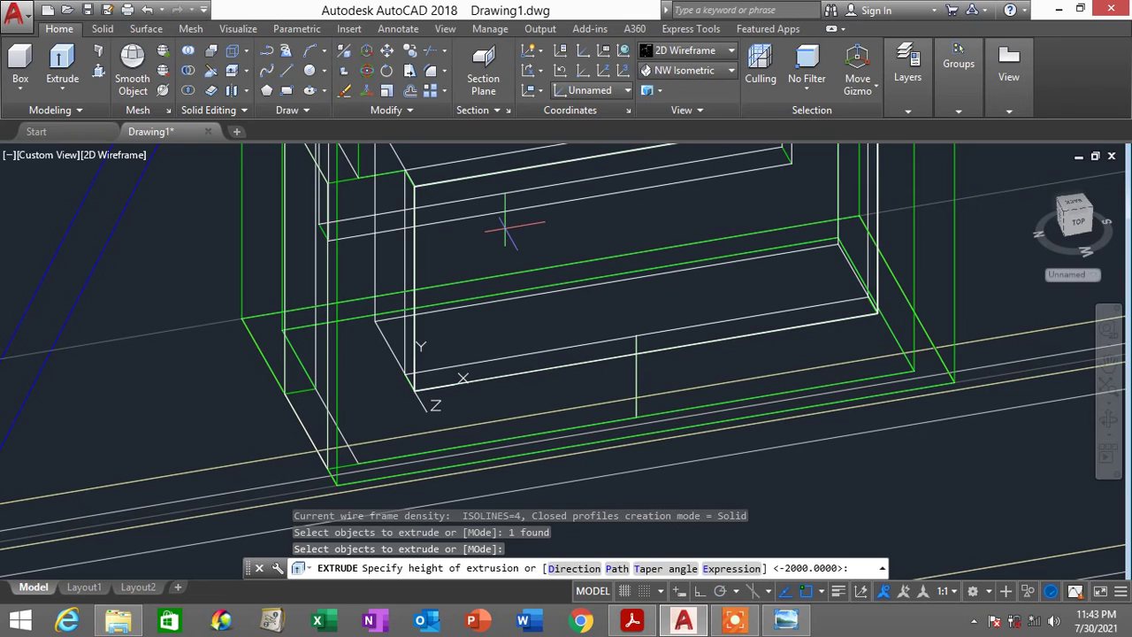
text(20)
key(Return)
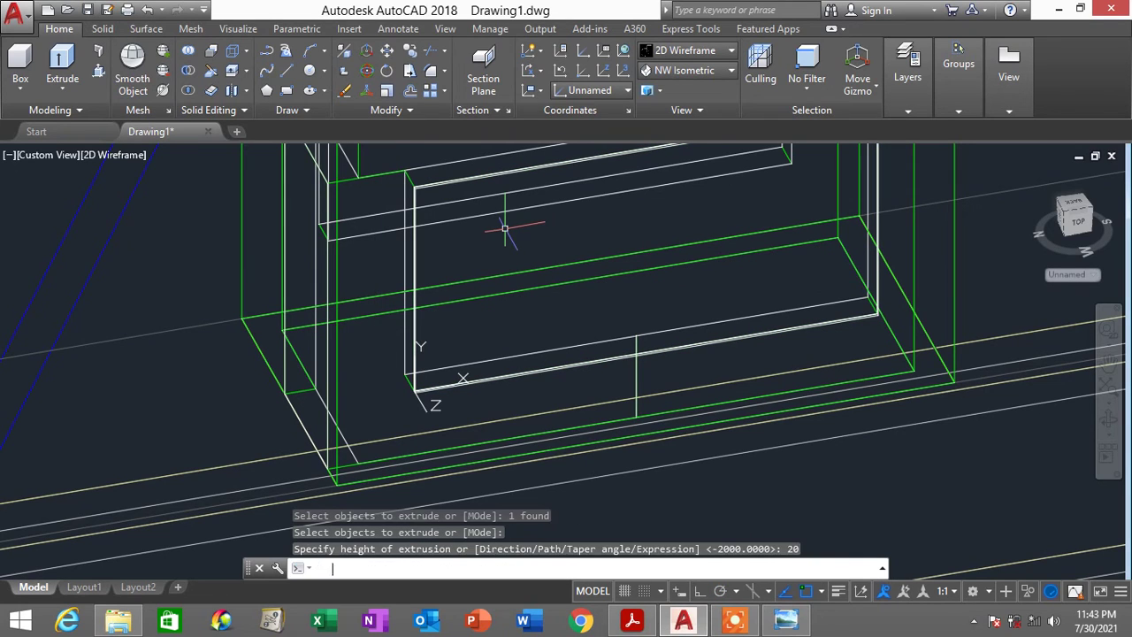
click(689, 50)
click(747, 78)
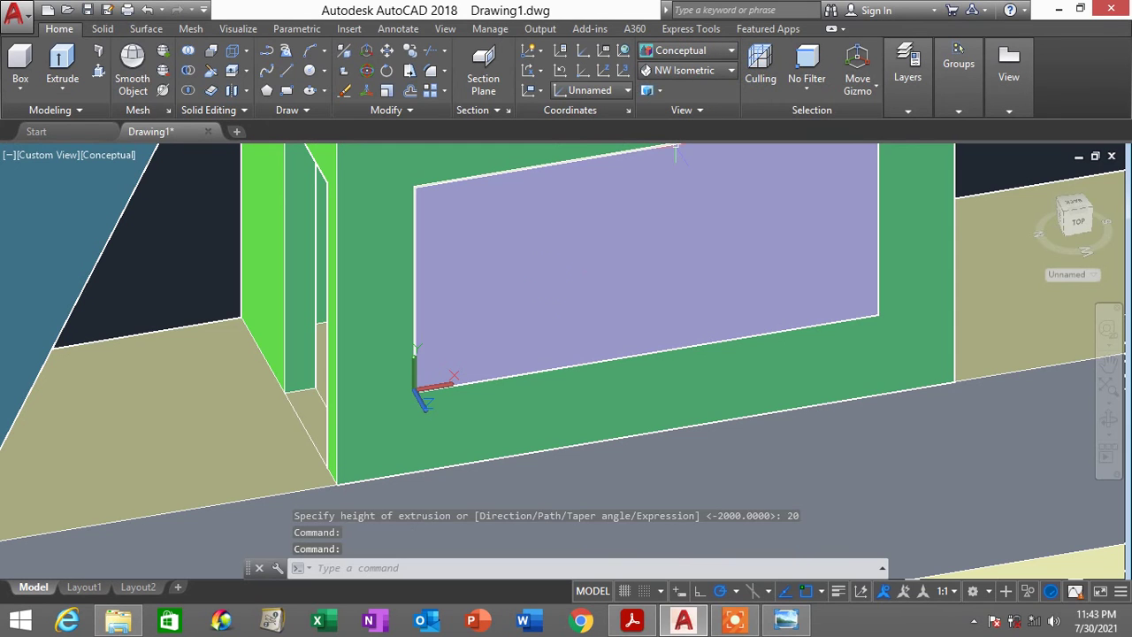
Set the pane's colour to Cyan in its Properties
click(547, 269)
scroll(550, 276, down, 2)
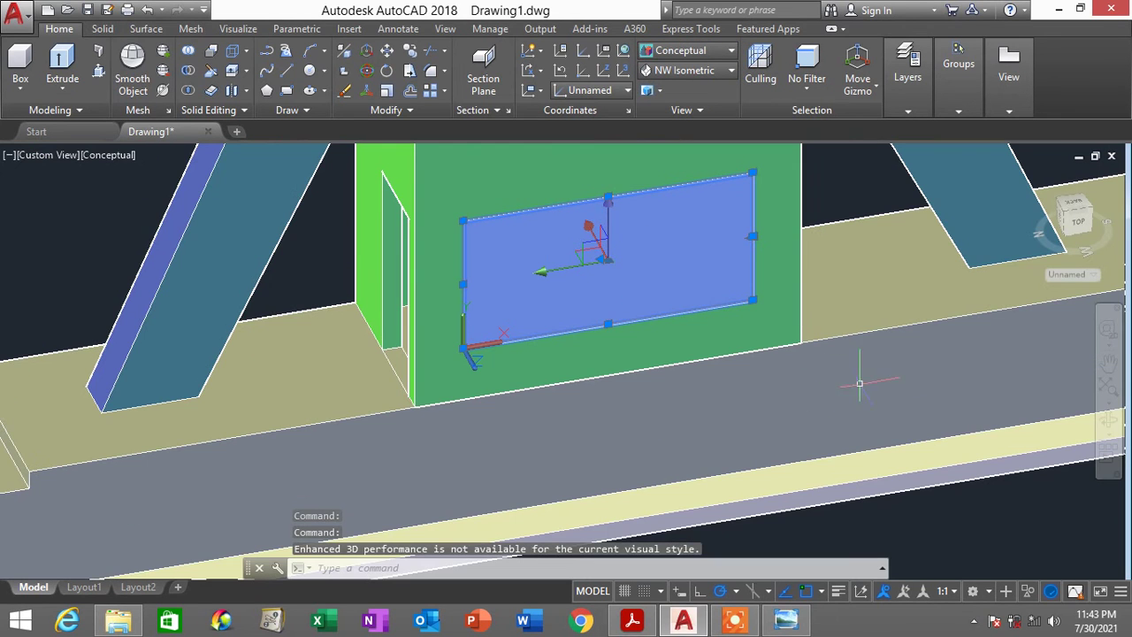
right_click(854, 203)
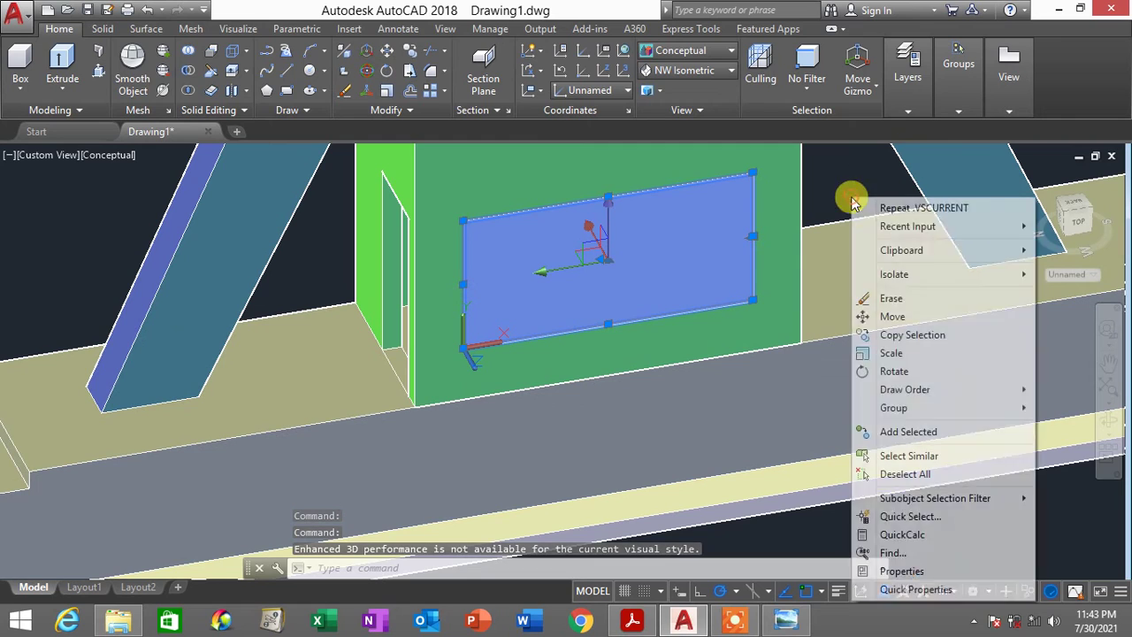
click(902, 572)
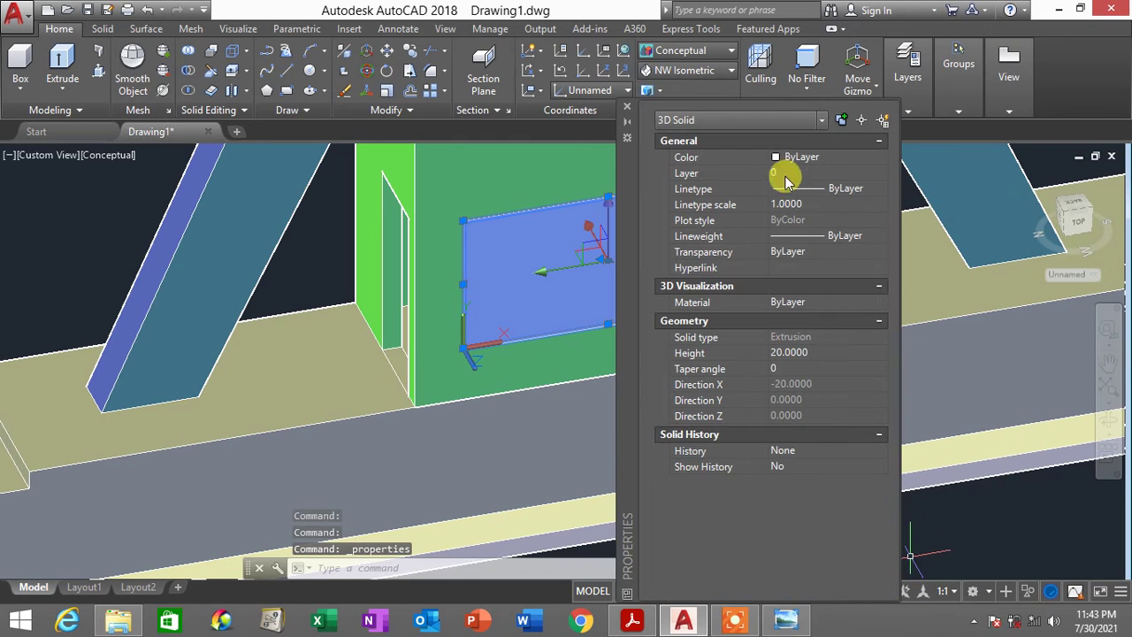
click(833, 159)
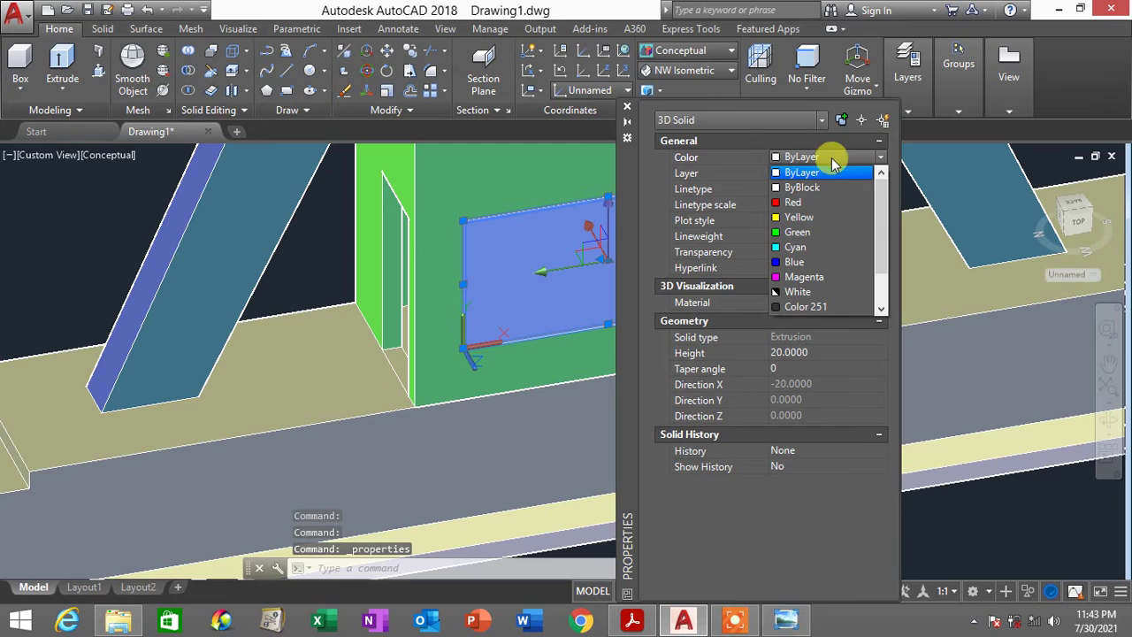
click(801, 246)
click(627, 109)
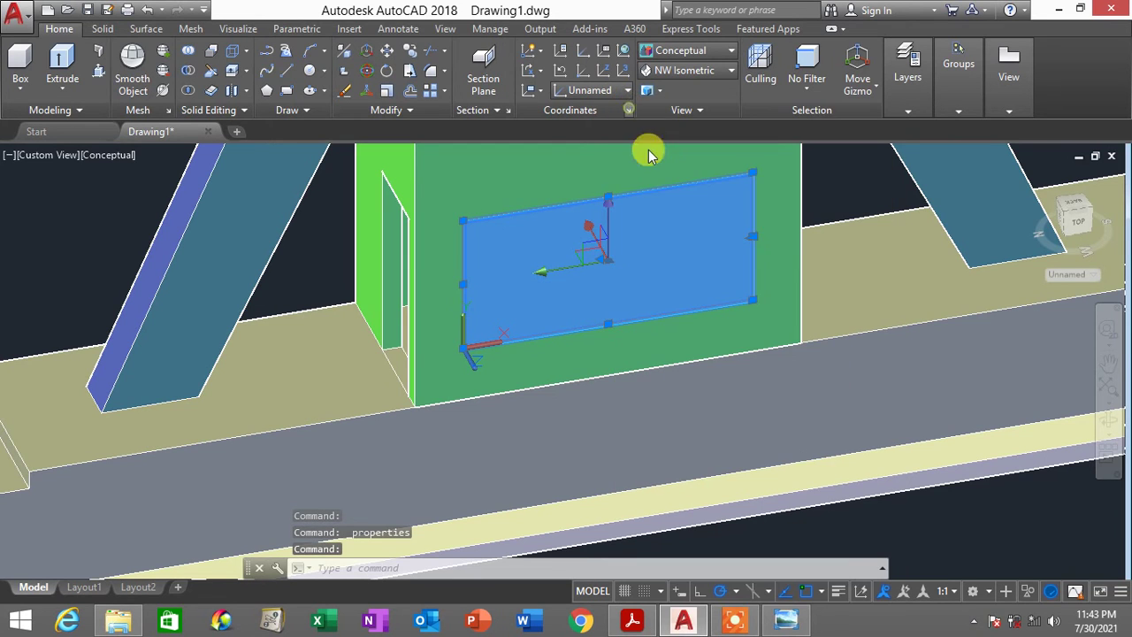
key(Escape)
scroll(652, 265, down, 4)
scroll(698, 261, up, 5)
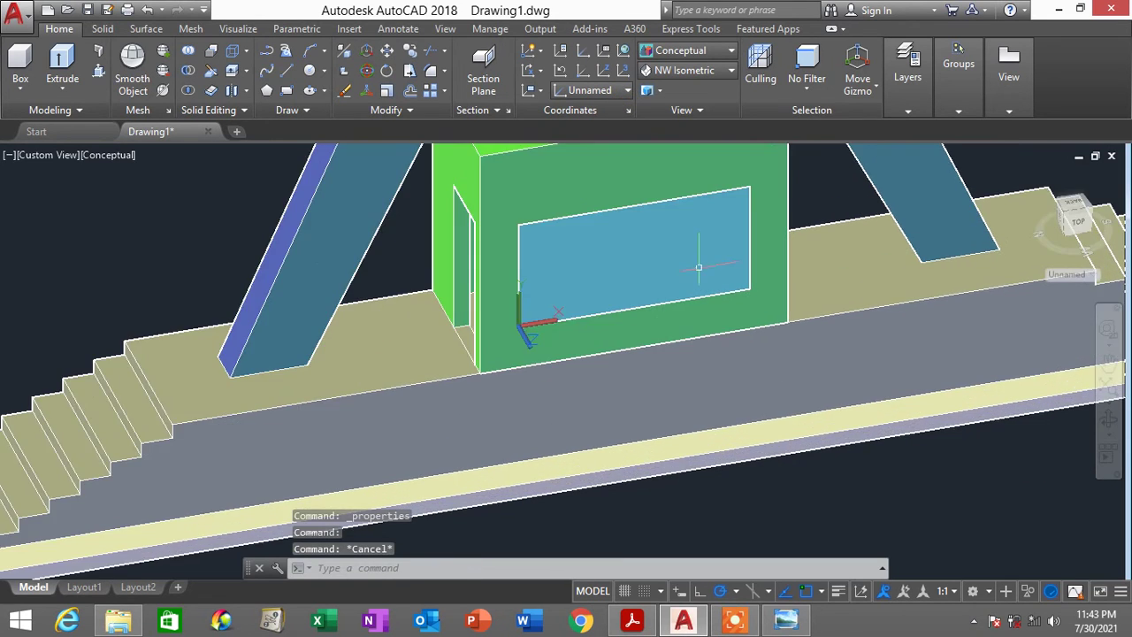
scroll(511, 329, up, 2)
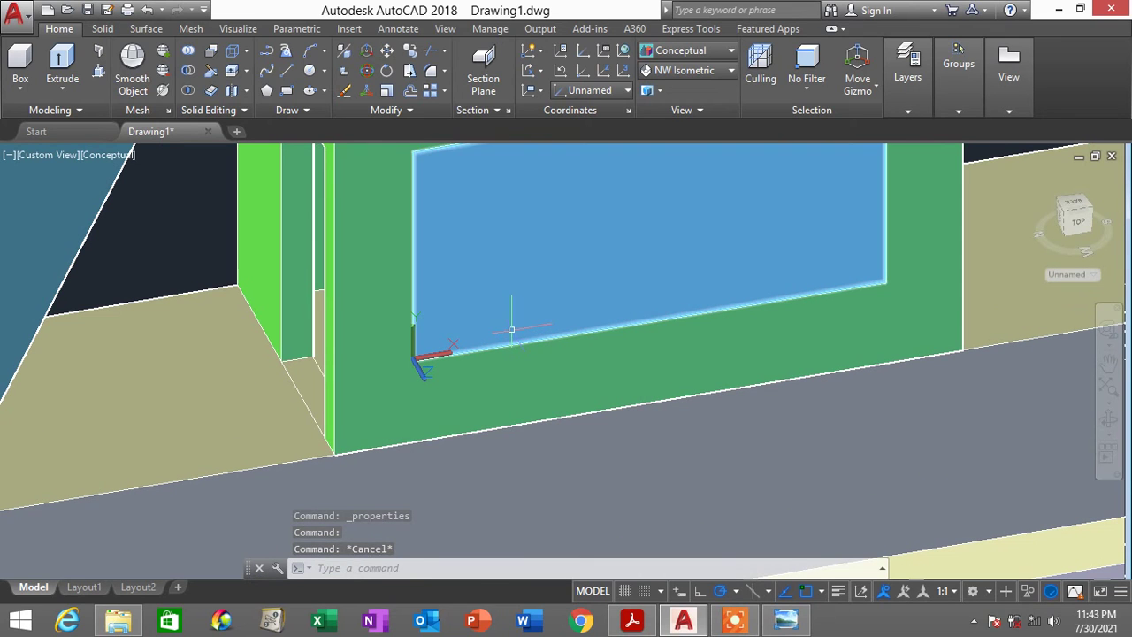
shift+middle_drag(519, 305, 409, 311)
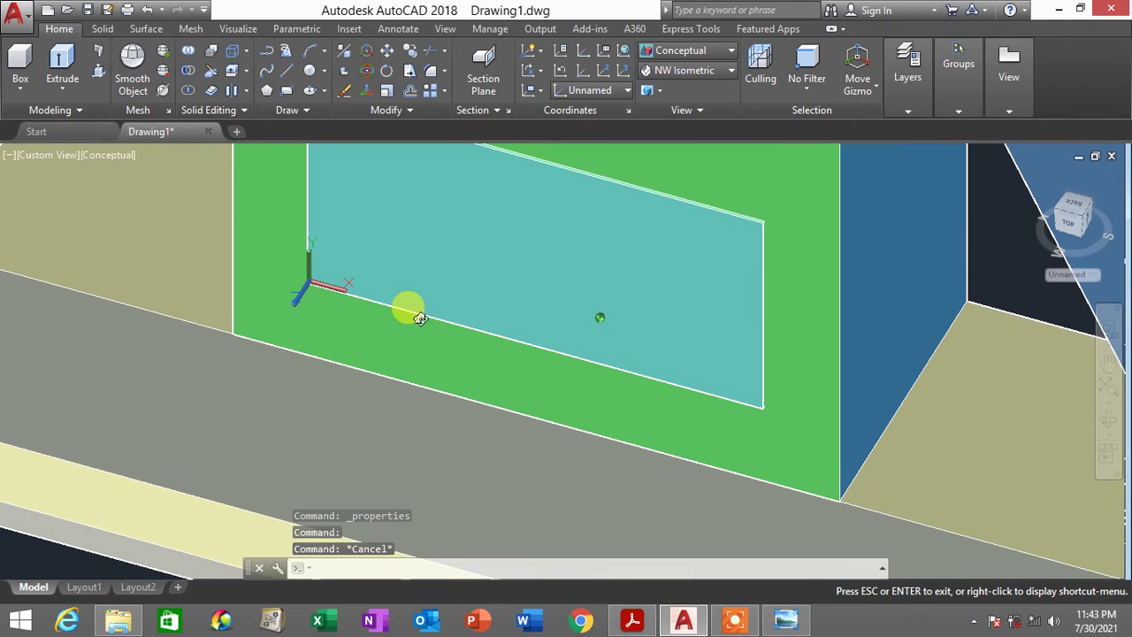
click(677, 53)
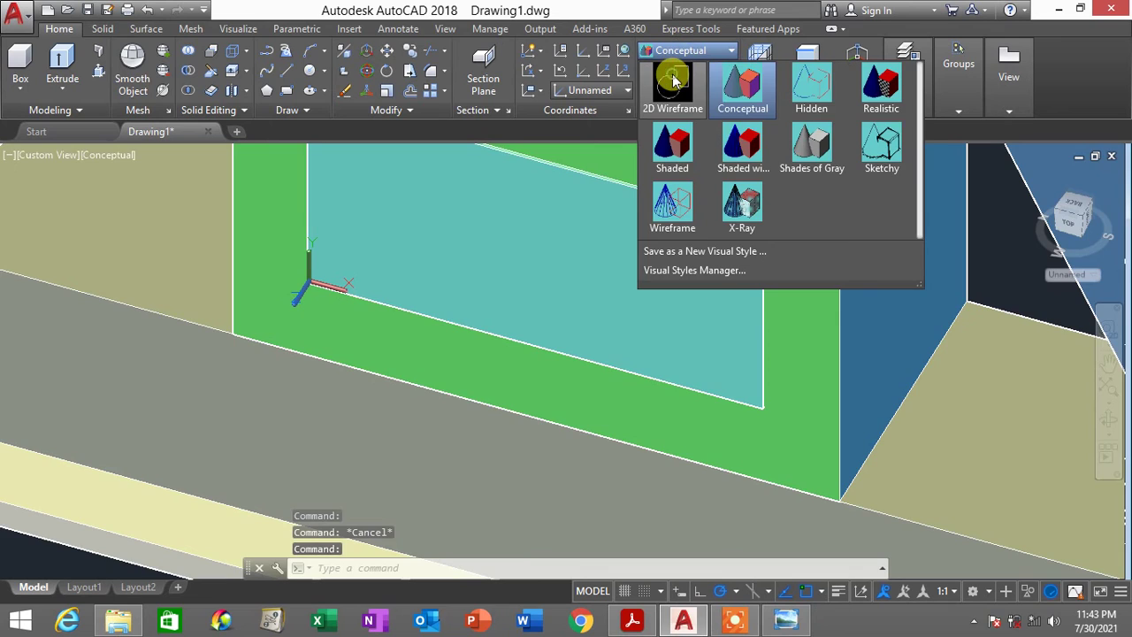
In 2D Wireframe, move the cyan pane into the green window frame
click(673, 82)
scroll(287, 298, up, 4)
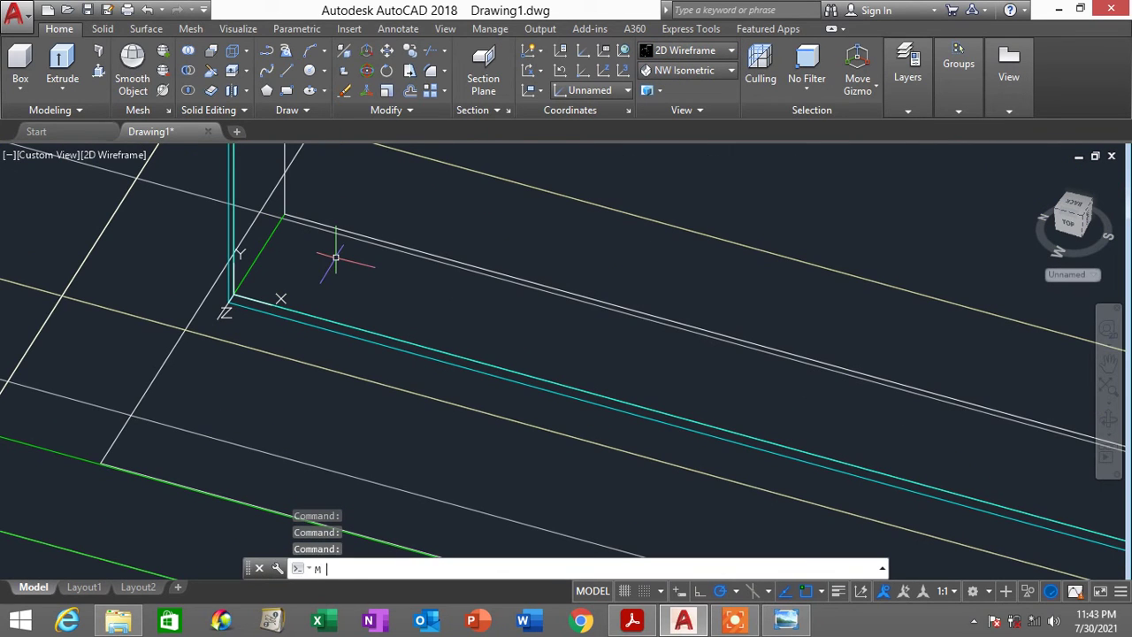
key(Return)
click(331, 321)
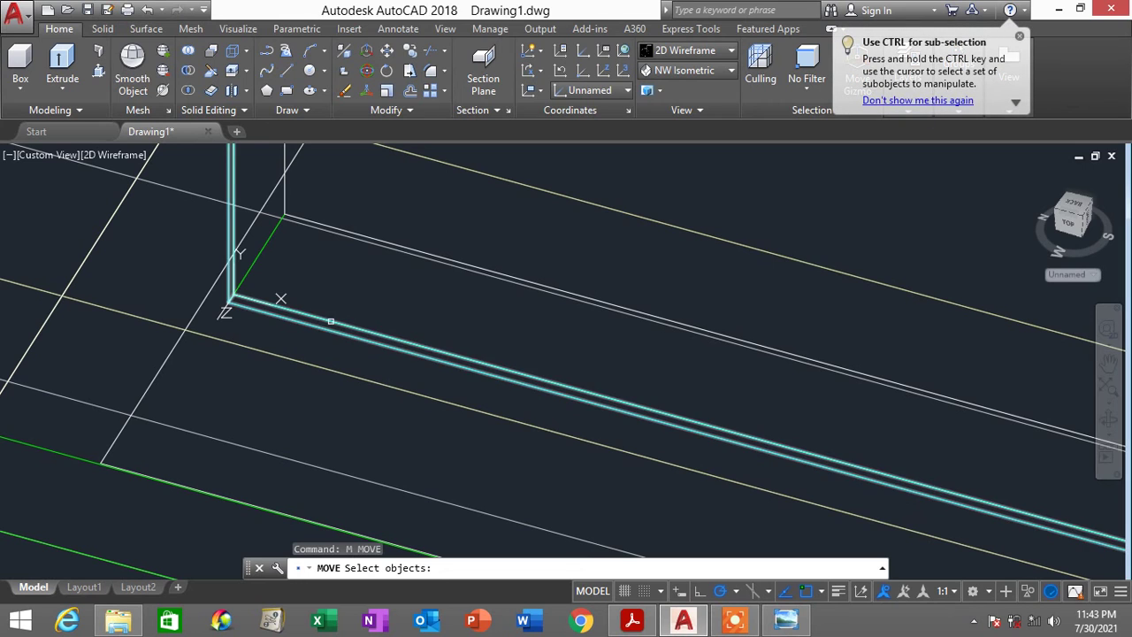
click(331, 321)
key(Return)
scroll(231, 301, up, 2)
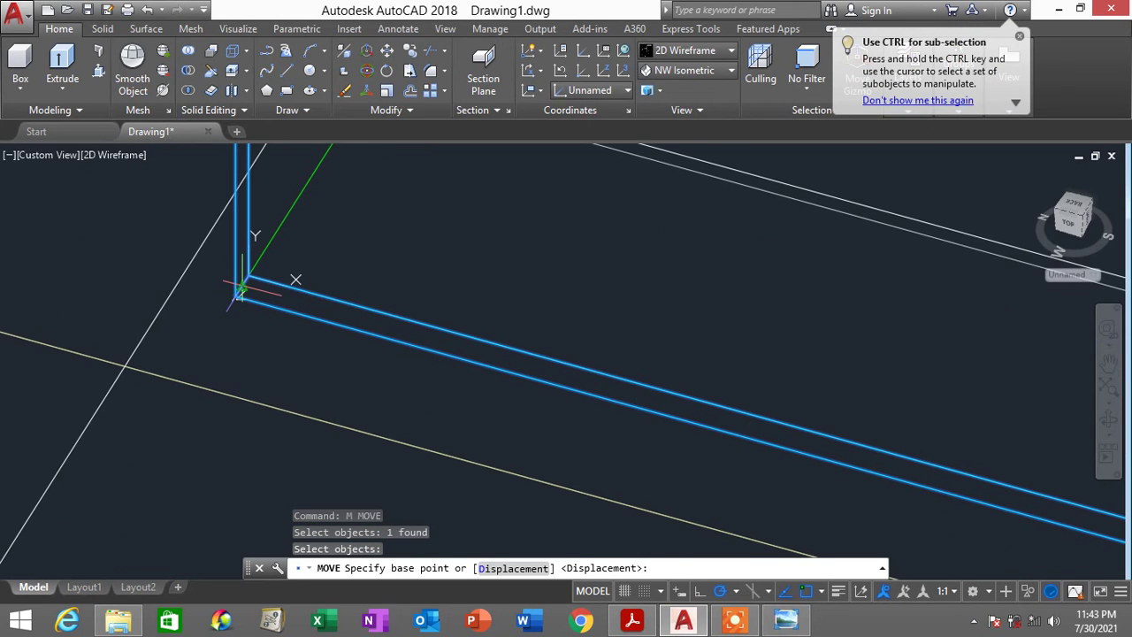
click(242, 285)
scroll(246, 280, down, 1)
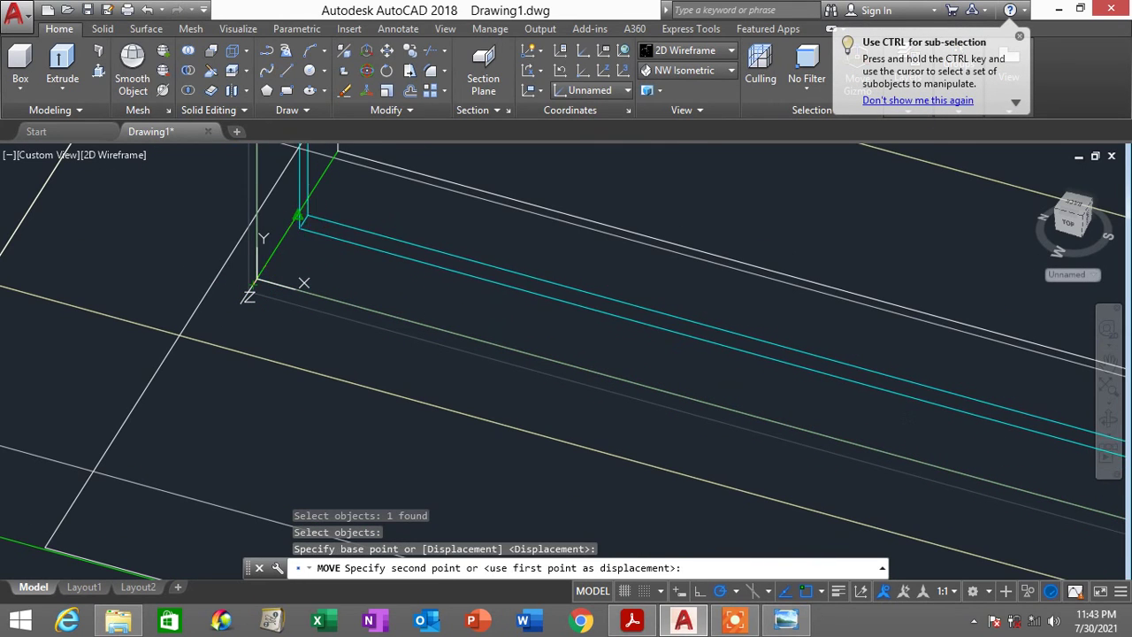
click(303, 283)
scroll(381, 248, down, 3)
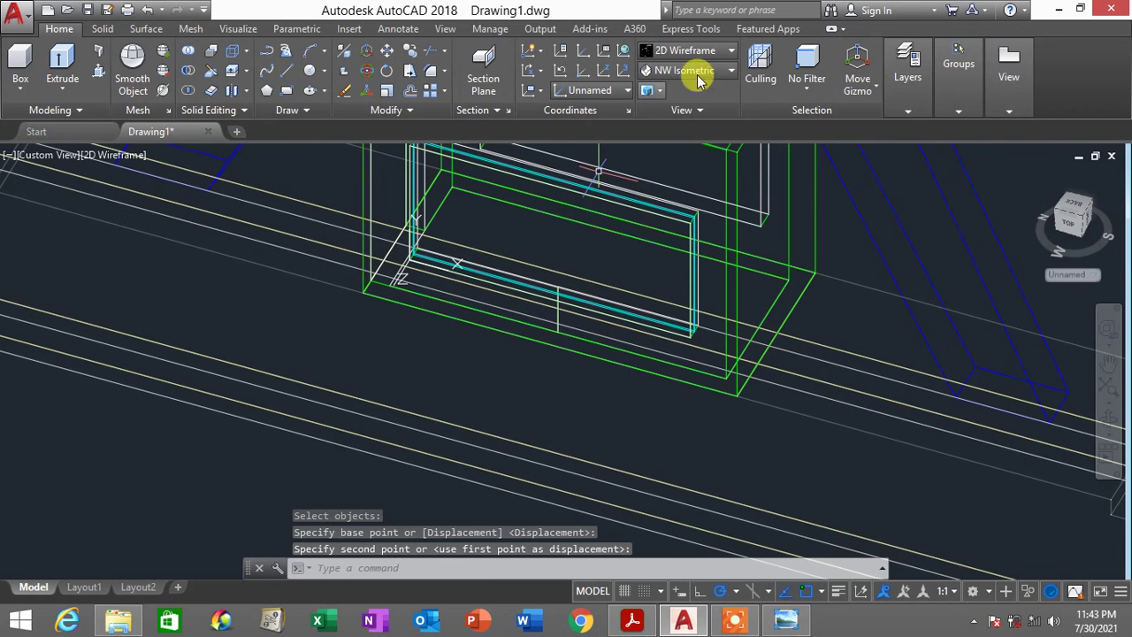
View the whole toll booth model in Conceptual shading
click(706, 50)
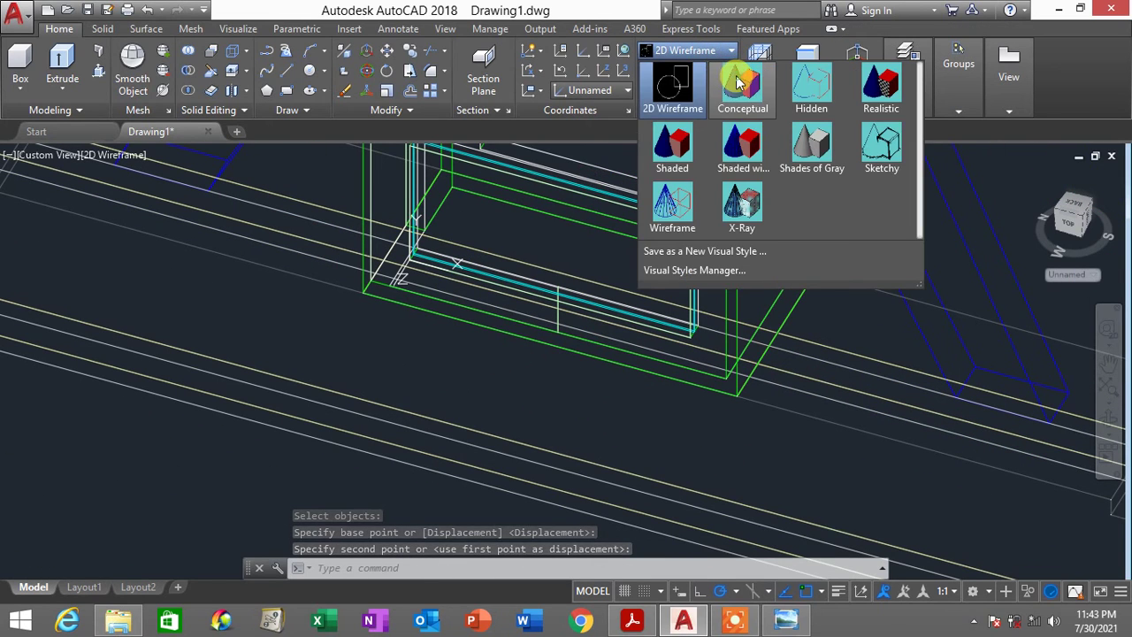
click(739, 82)
scroll(619, 230, down, 4)
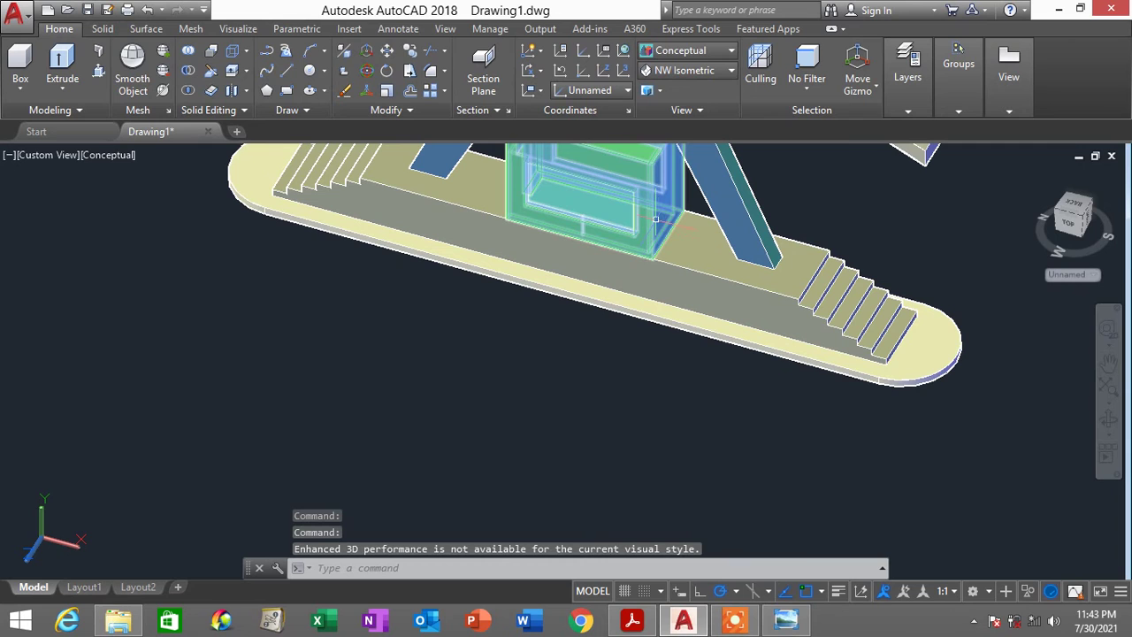
shift+middle_drag(652, 231, 762, 177)
scroll(764, 206, up, 1)
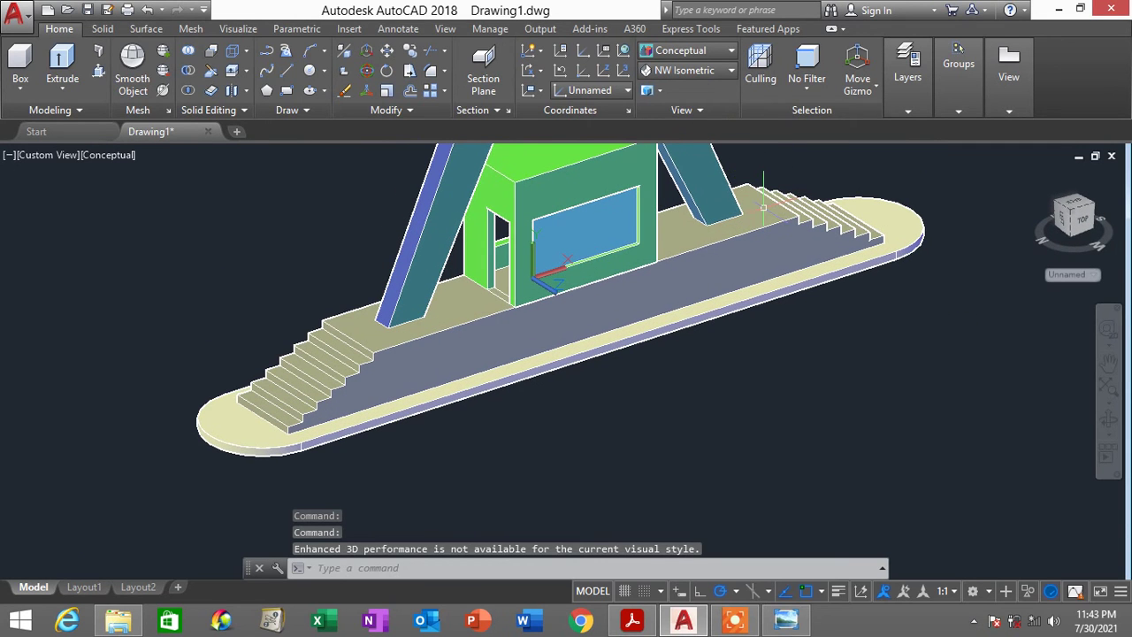
click(911, 110)
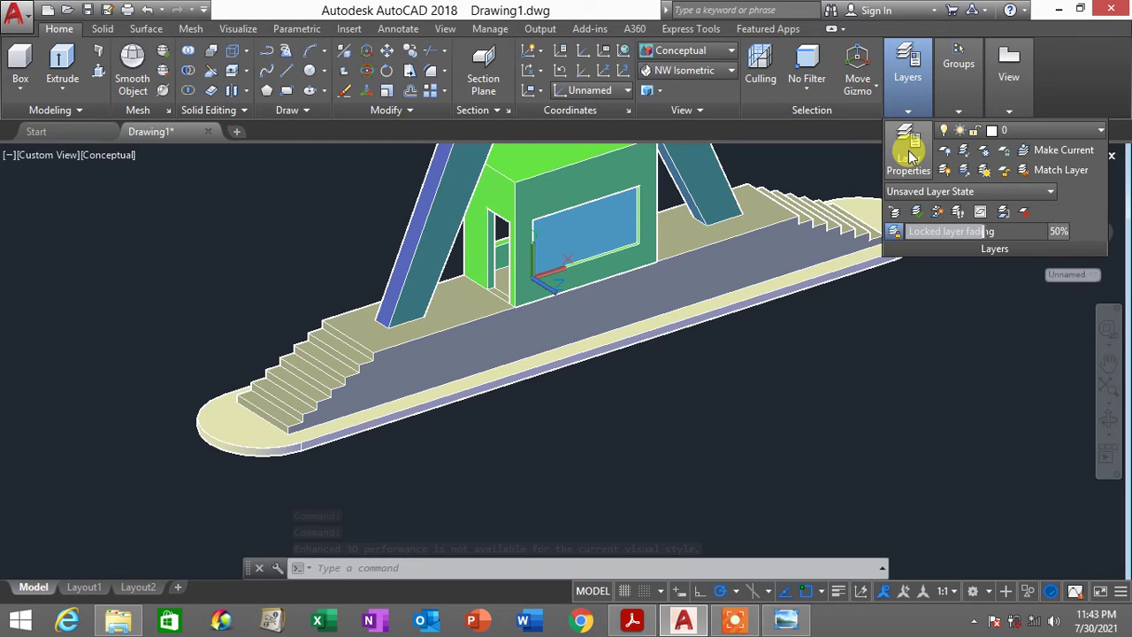
Create Layer1 with colour Cyan and transparency 50 in the Layer Properties Manager
click(911, 154)
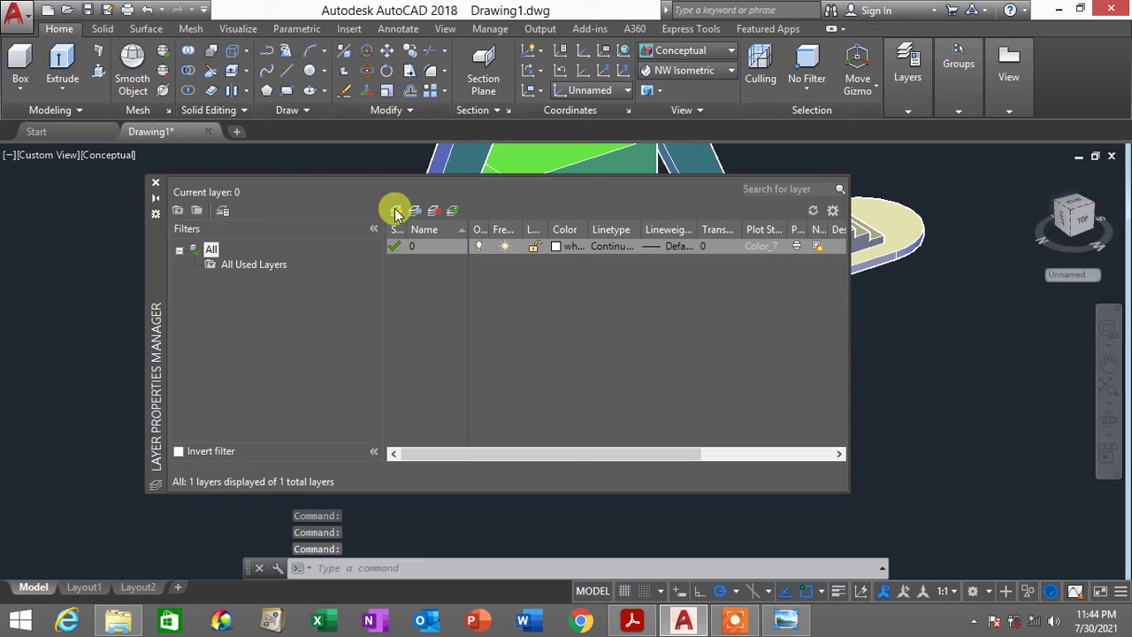
click(395, 211)
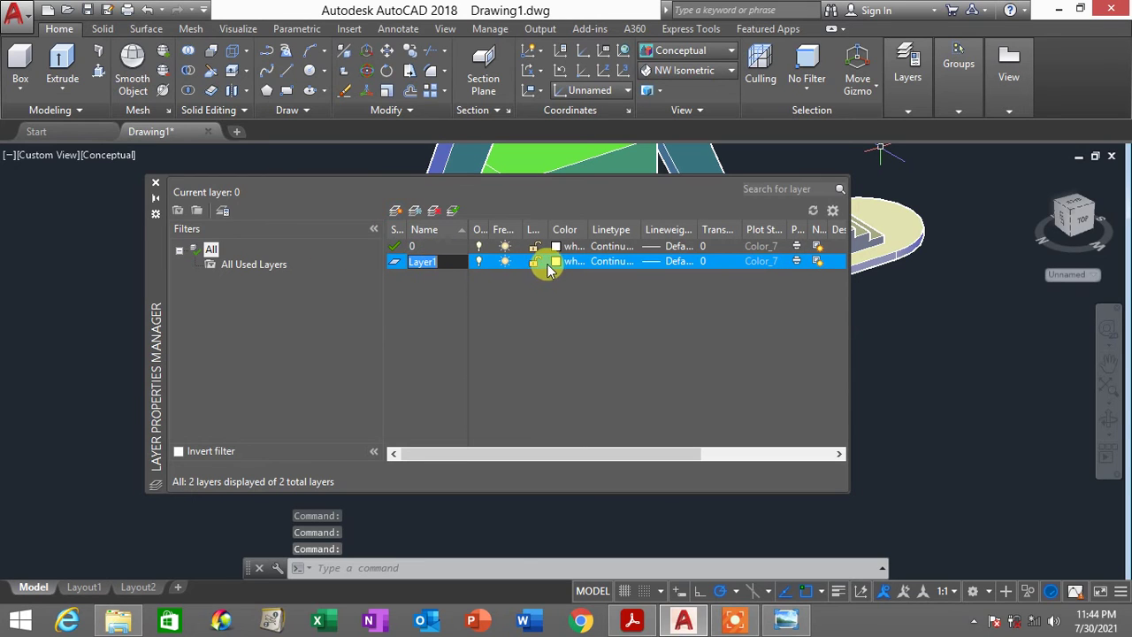
click(554, 261)
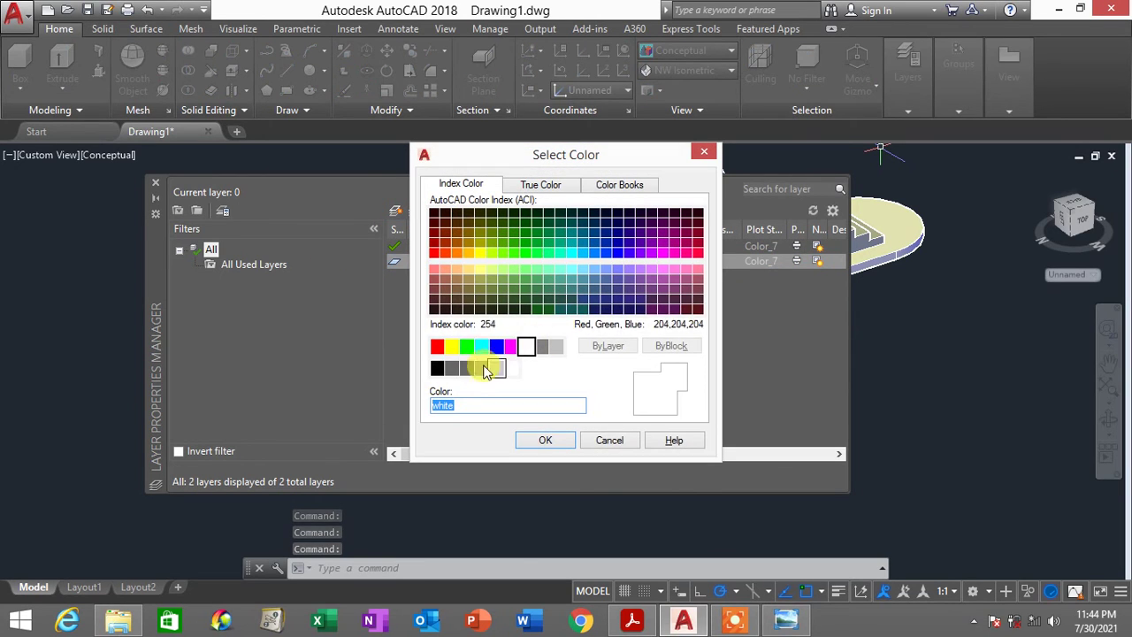
click(482, 348)
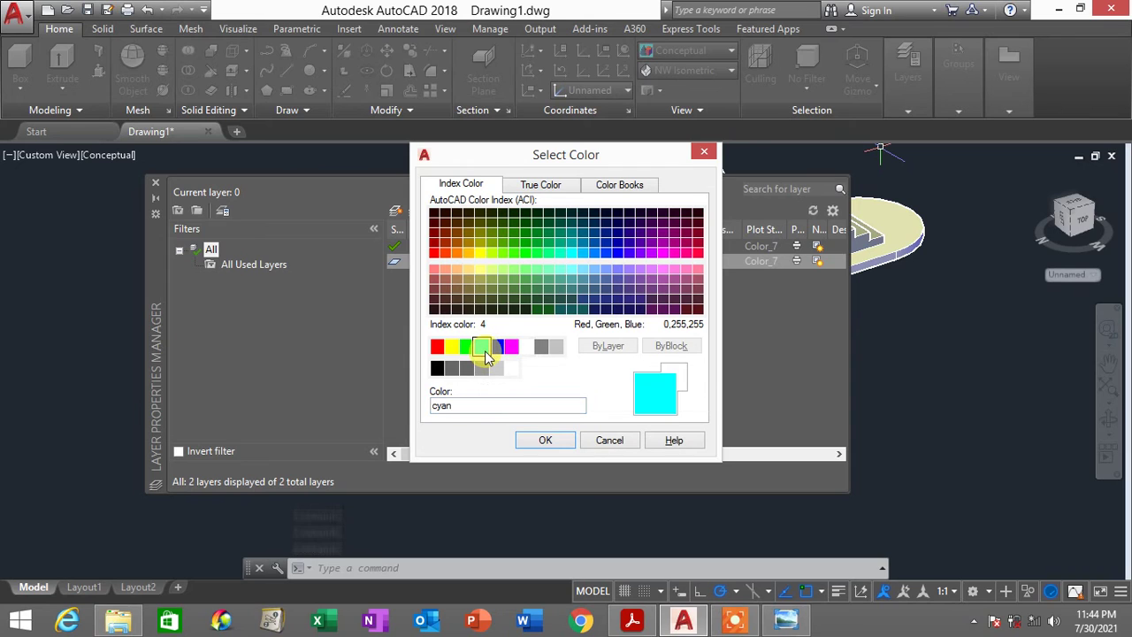
click(545, 441)
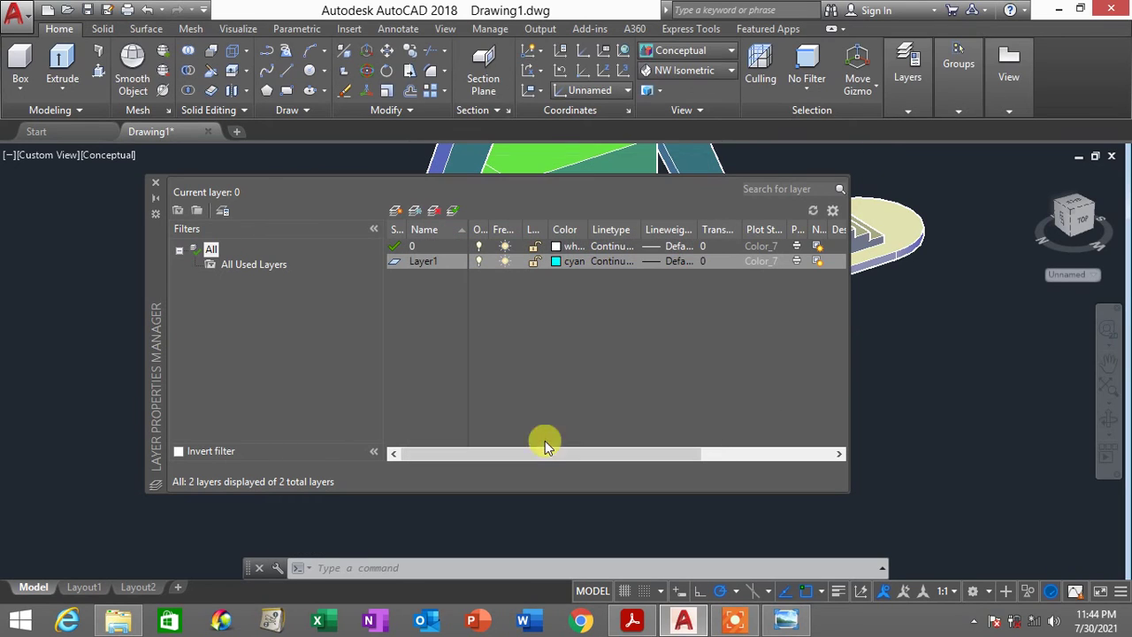
click(705, 266)
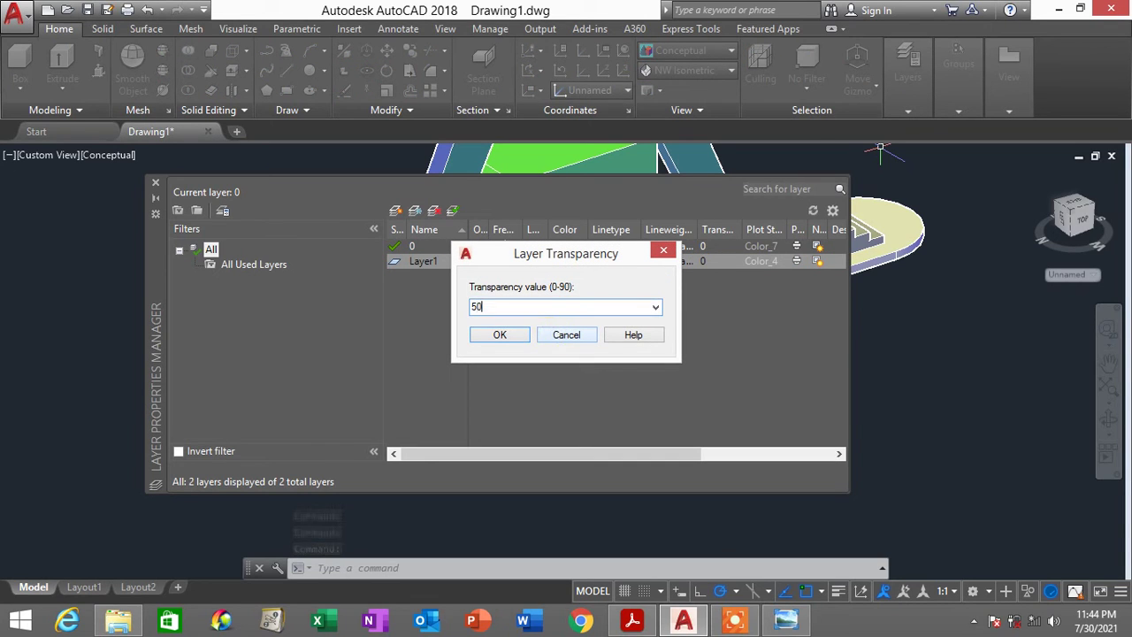
click(501, 336)
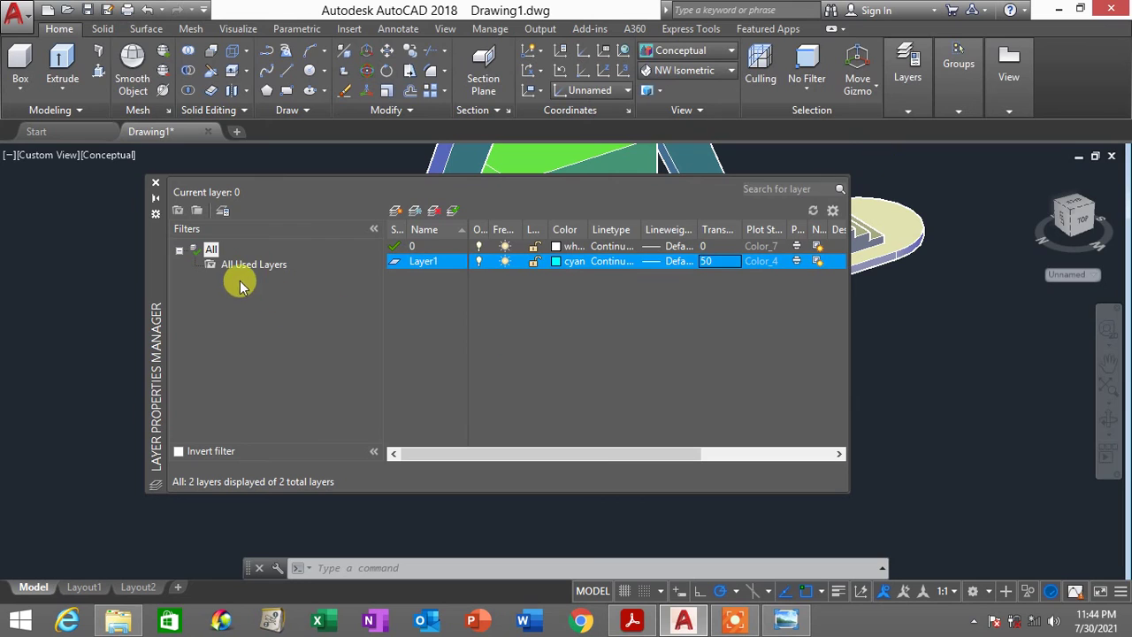
click(154, 182)
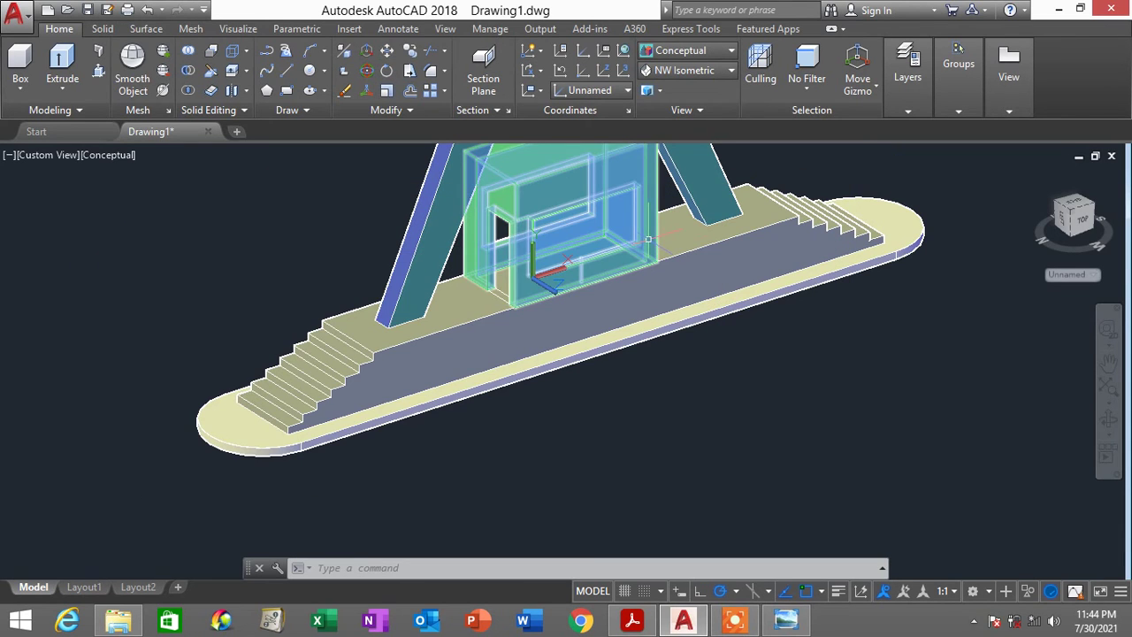
Move the booth's blue window pane onto Layer1 so it shows as translucent cyan glass
scroll(610, 221, up, 4)
click(602, 217)
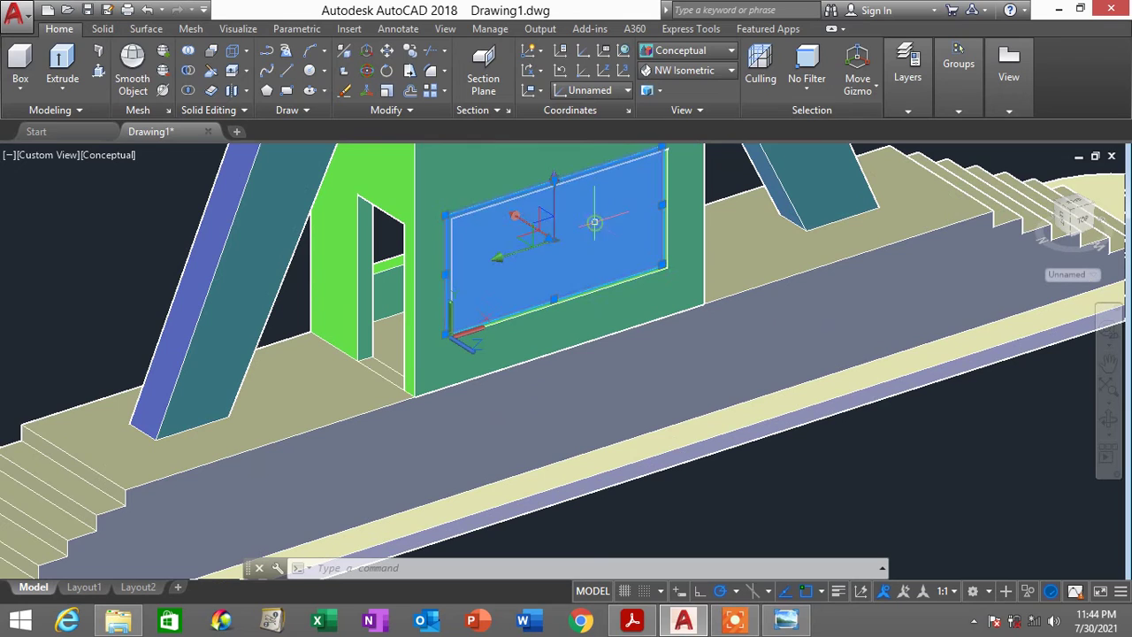
click(910, 112)
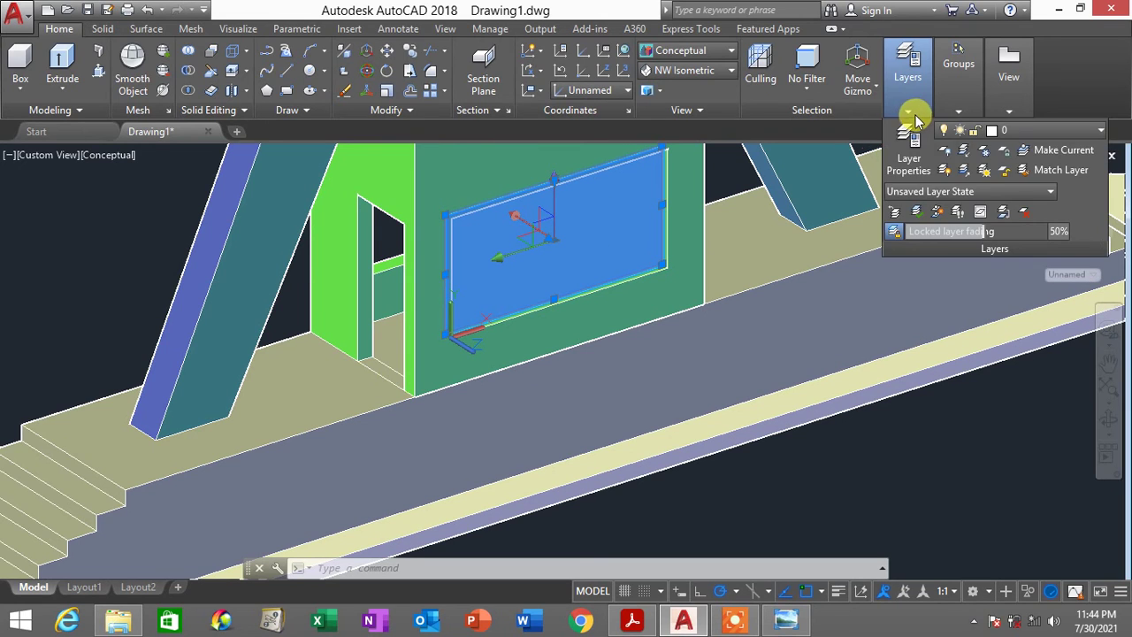
click(1024, 135)
click(1026, 171)
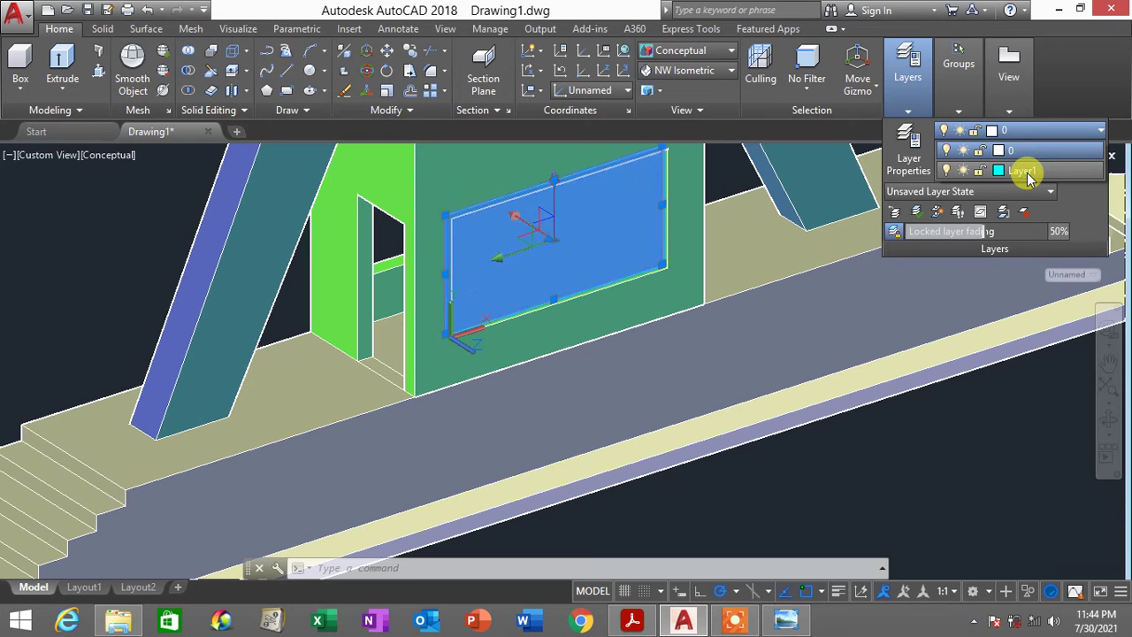
click(1026, 171)
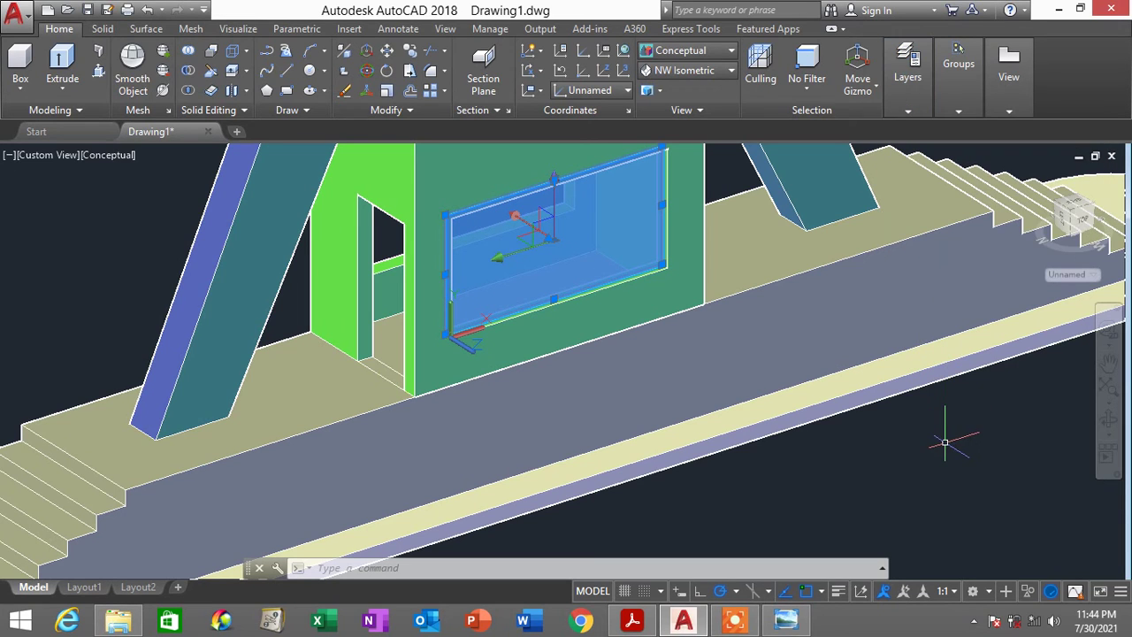
key(Escape)
scroll(944, 442, down, 5)
scroll(783, 394, up, 4)
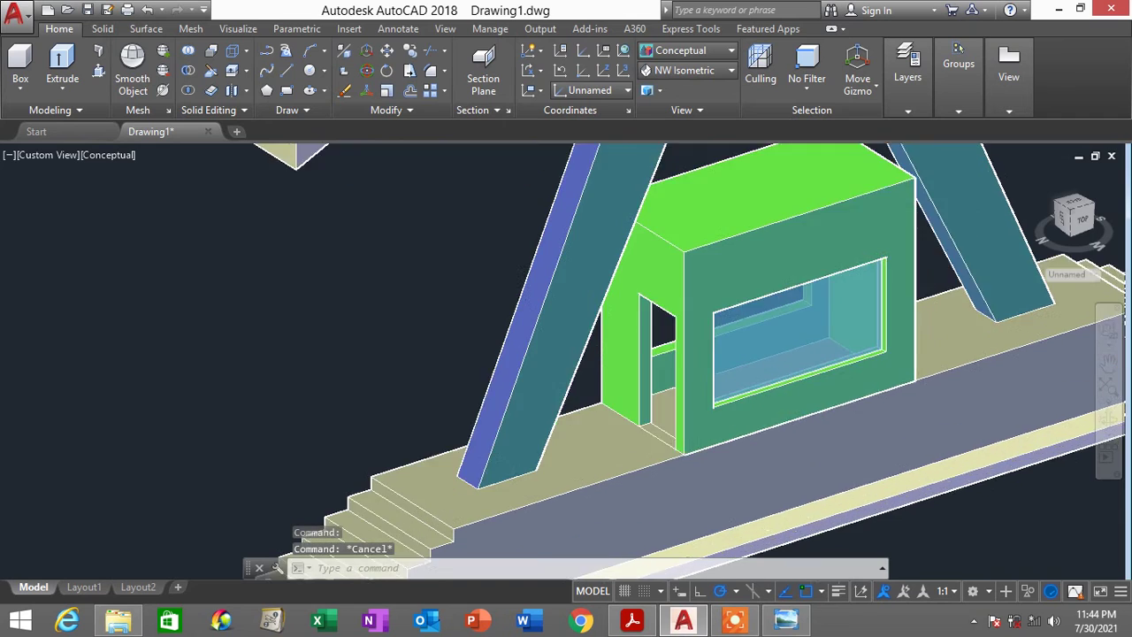
Orbit to the window side and switch the visual style to 2D Wireframe
scroll(778, 346, up, 3)
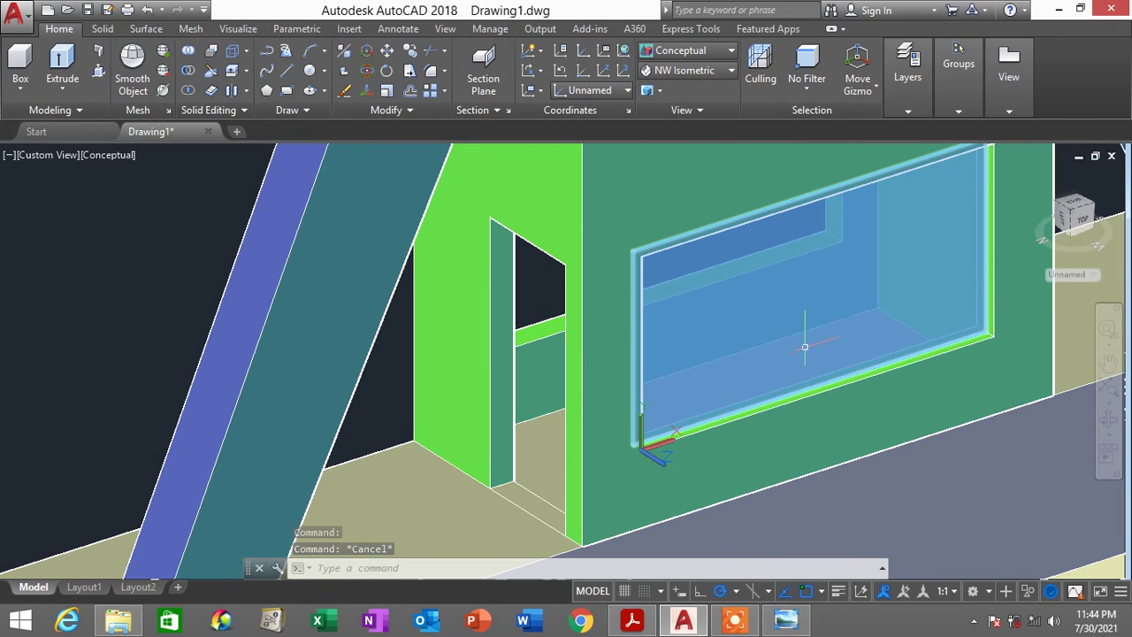
shift+middle_drag(810, 347, 373, 303)
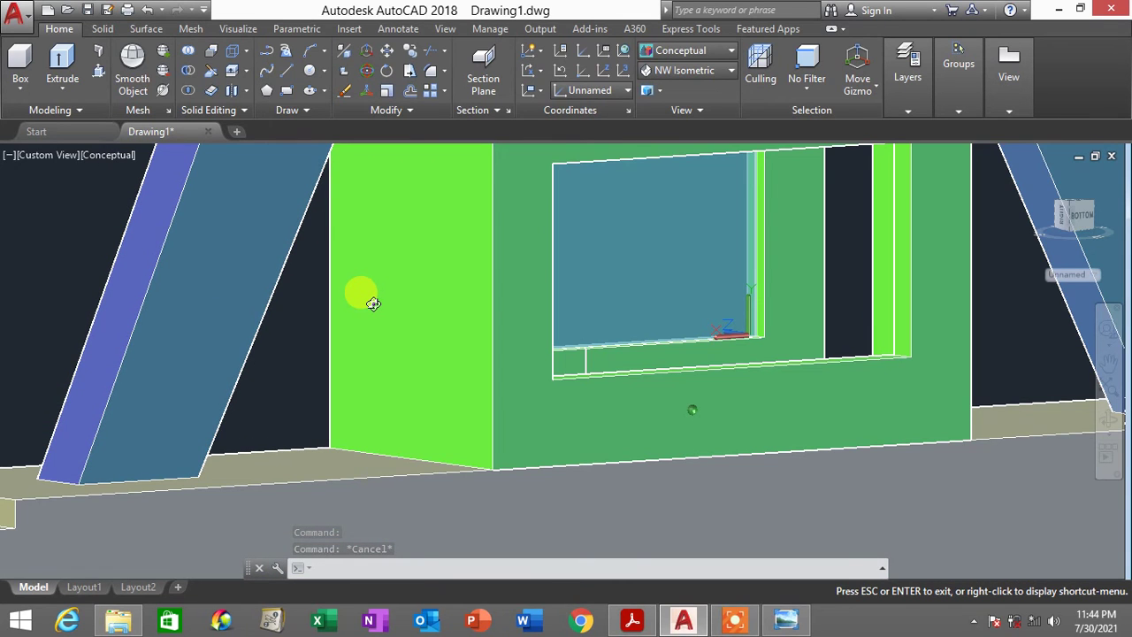
key(Escape)
scroll(714, 367, up, 2)
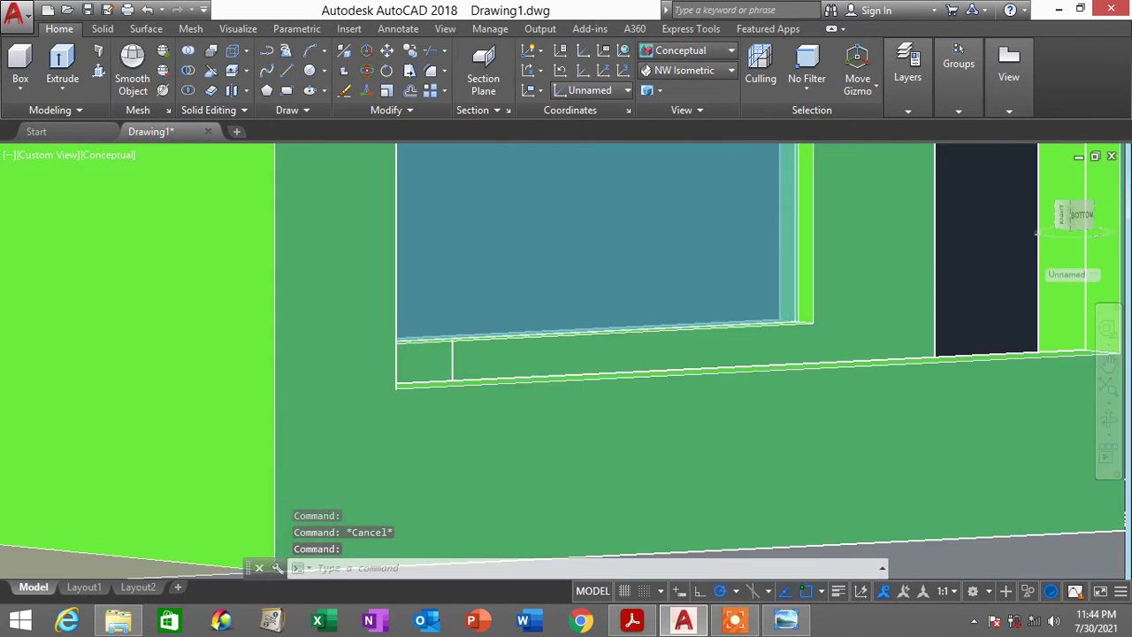
click(757, 286)
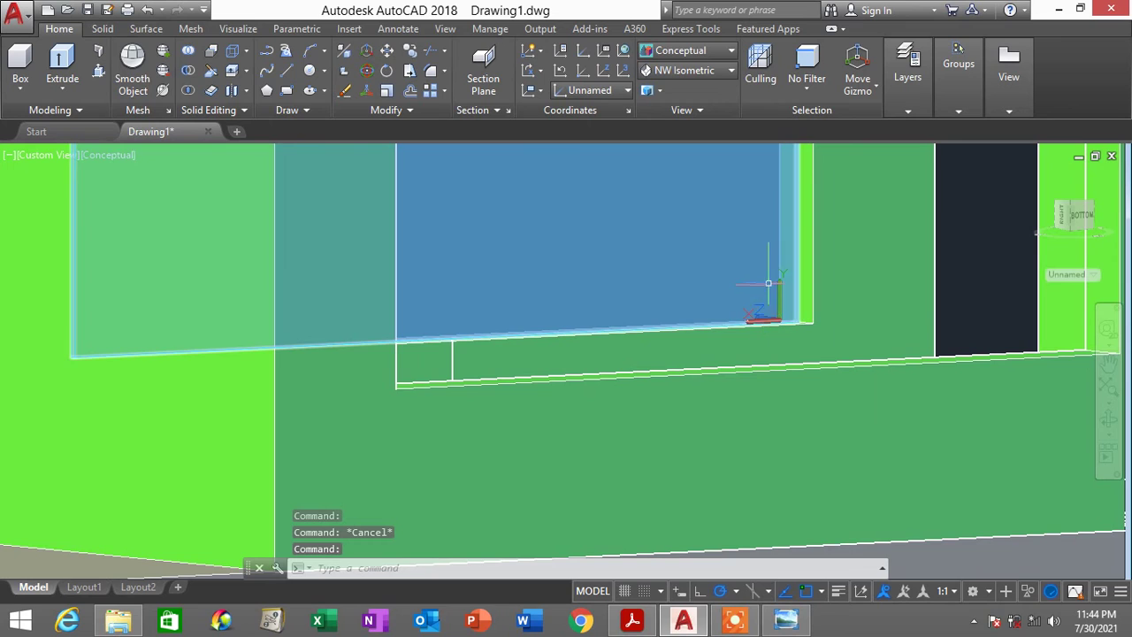
click(685, 53)
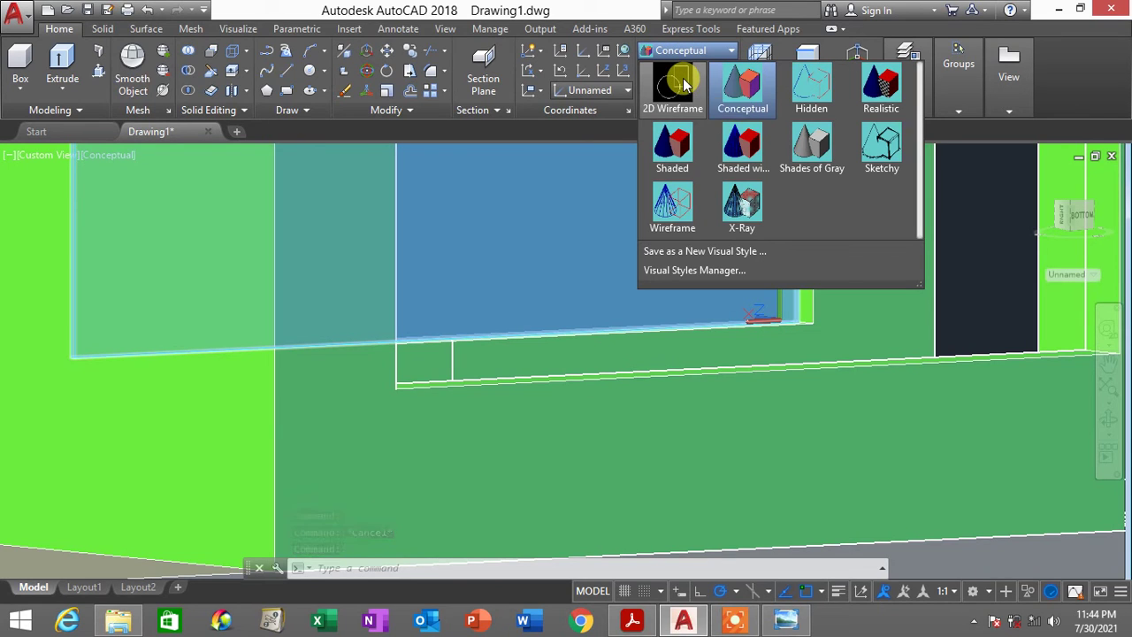
click(683, 84)
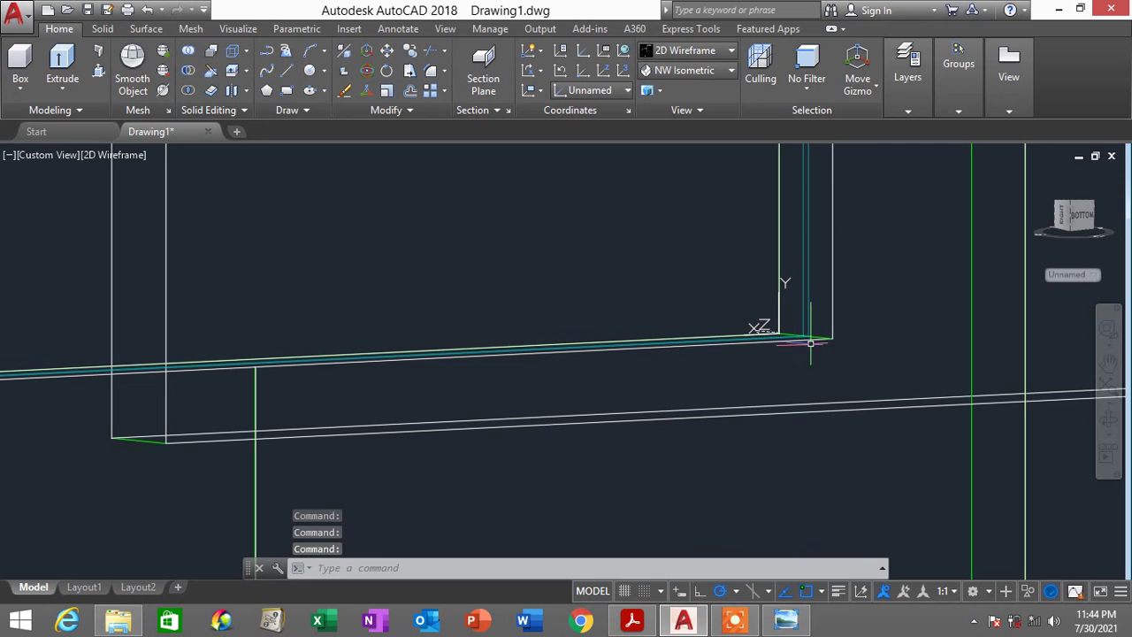
shift+middle_drag(809, 369, 720, 291)
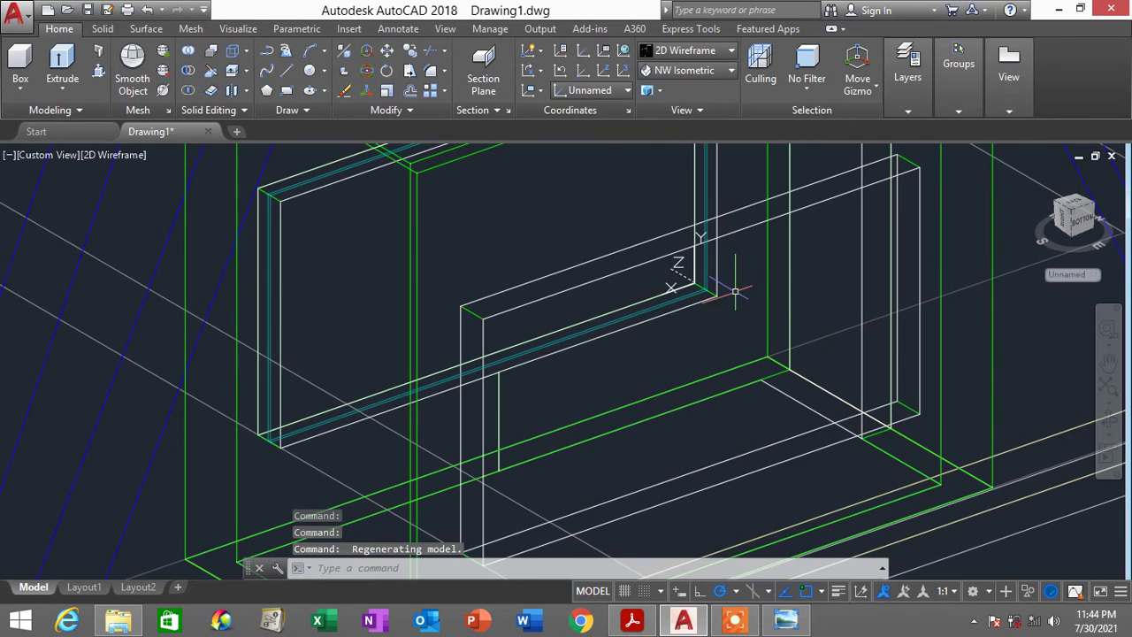
Start a COPY of the window frame edge from its corner base point, then cancel it
click(315, 568)
text(co)
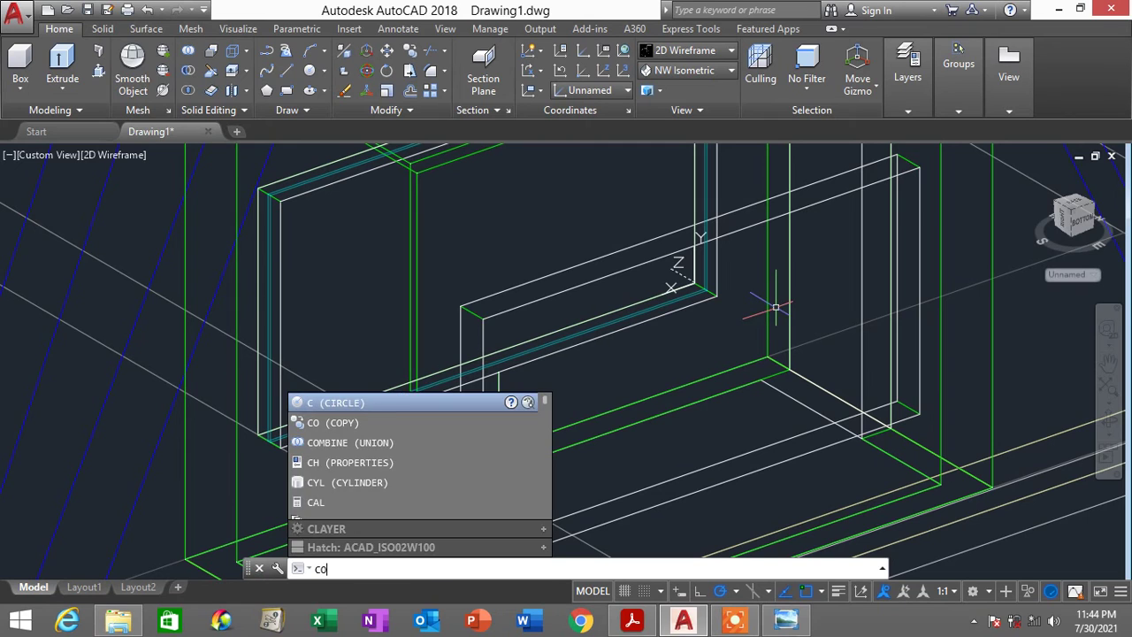
key(Return)
scroll(695, 283, up, 2)
click(692, 292)
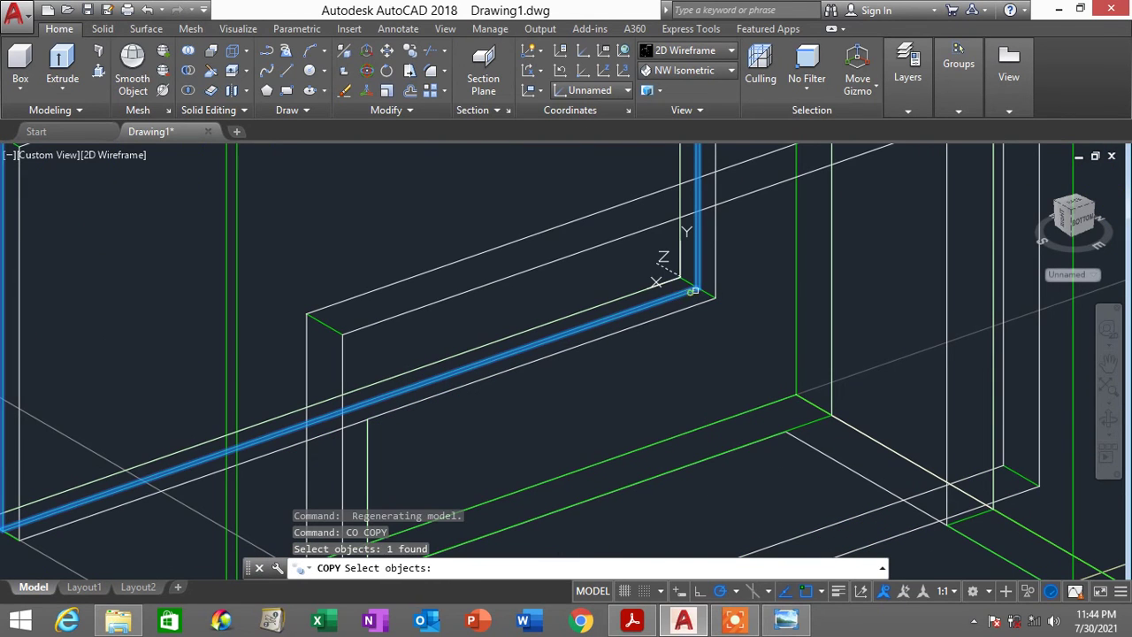
key(Return)
scroll(695, 284, up, 3)
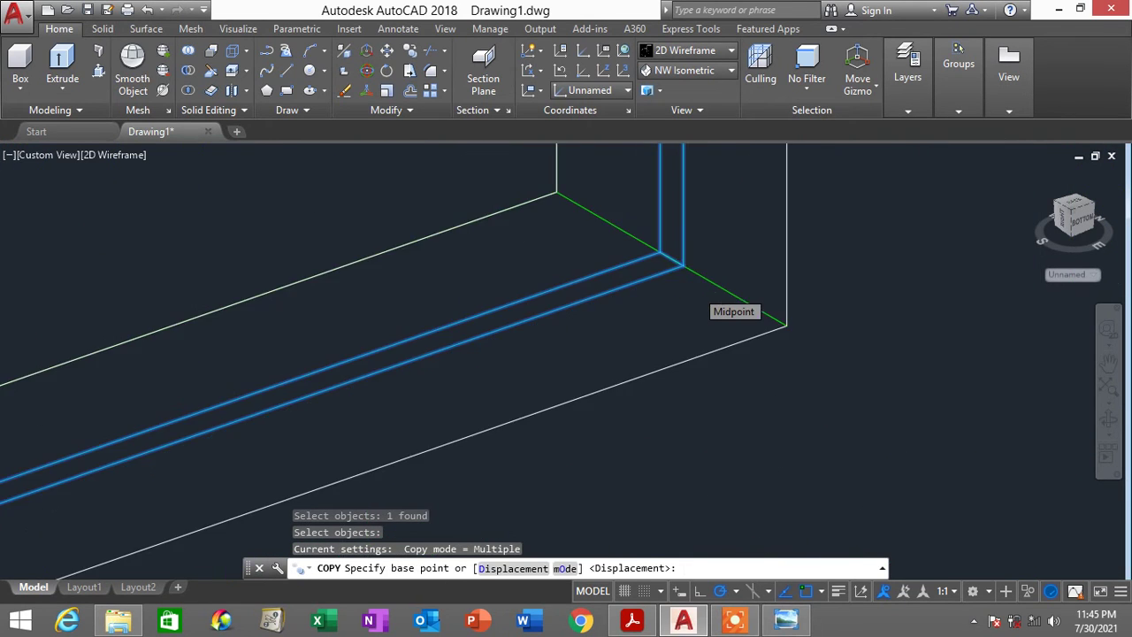
click(672, 259)
scroll(733, 354, down, 5)
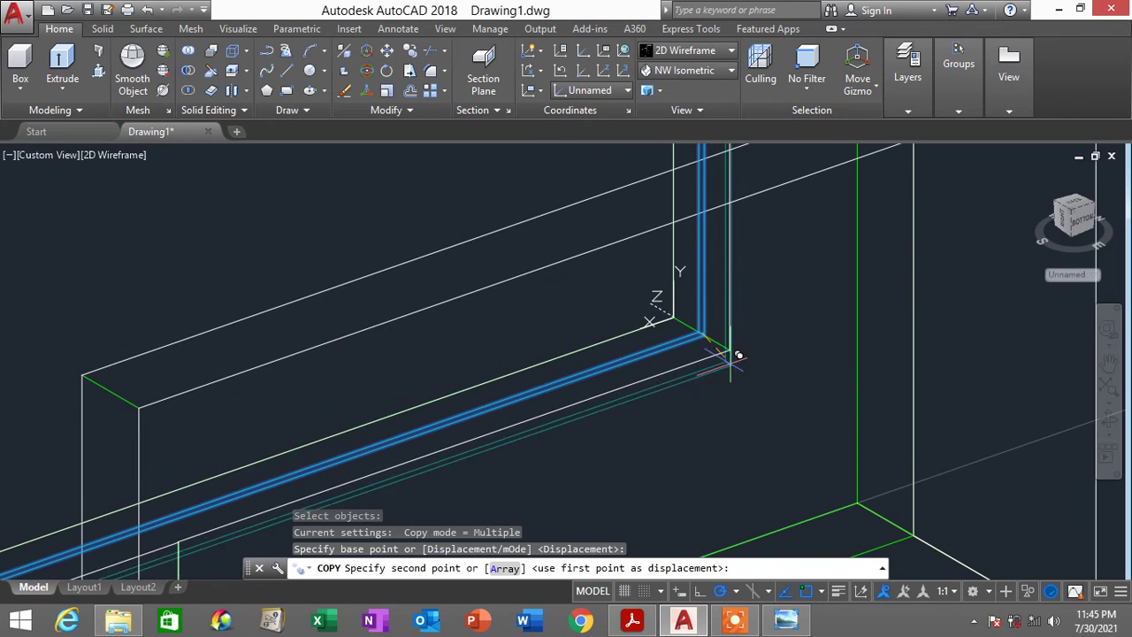
scroll(793, 366, up, 3)
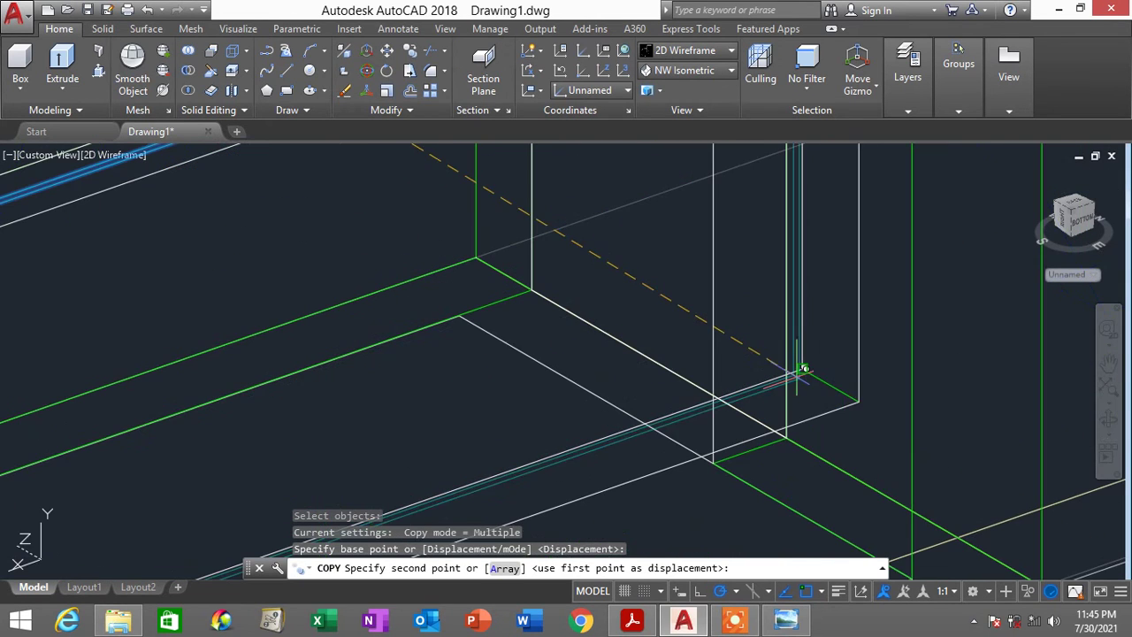
key(Escape)
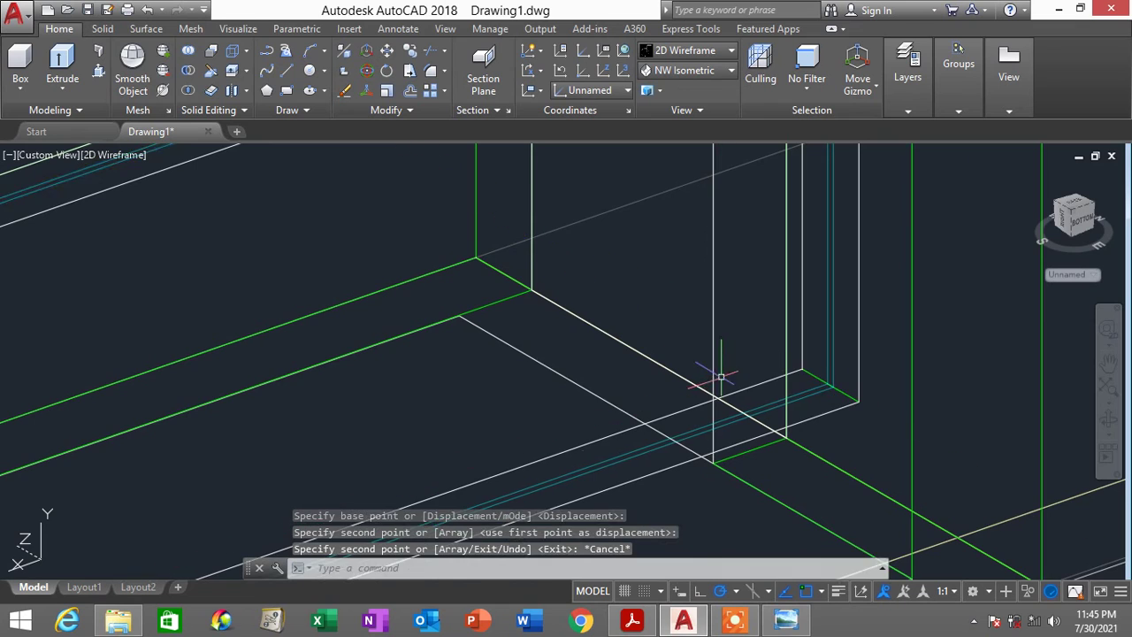
scroll(720, 374, down, 5)
Restore the Conceptual visual style, view the whole island from a low angle, then bring up the reference PDF
click(705, 51)
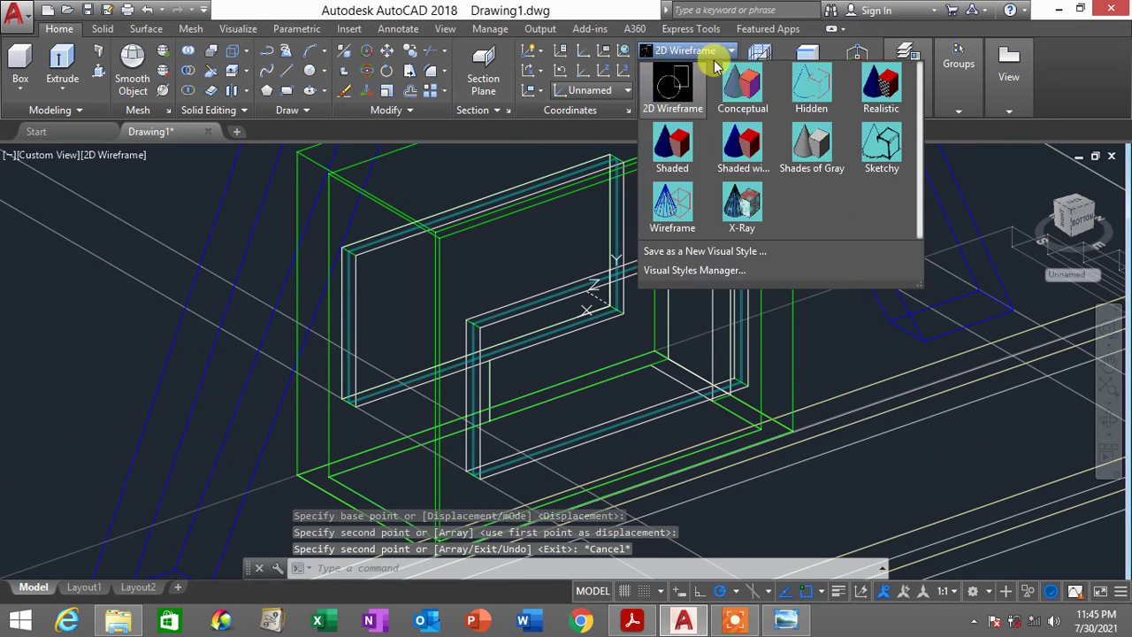
click(748, 144)
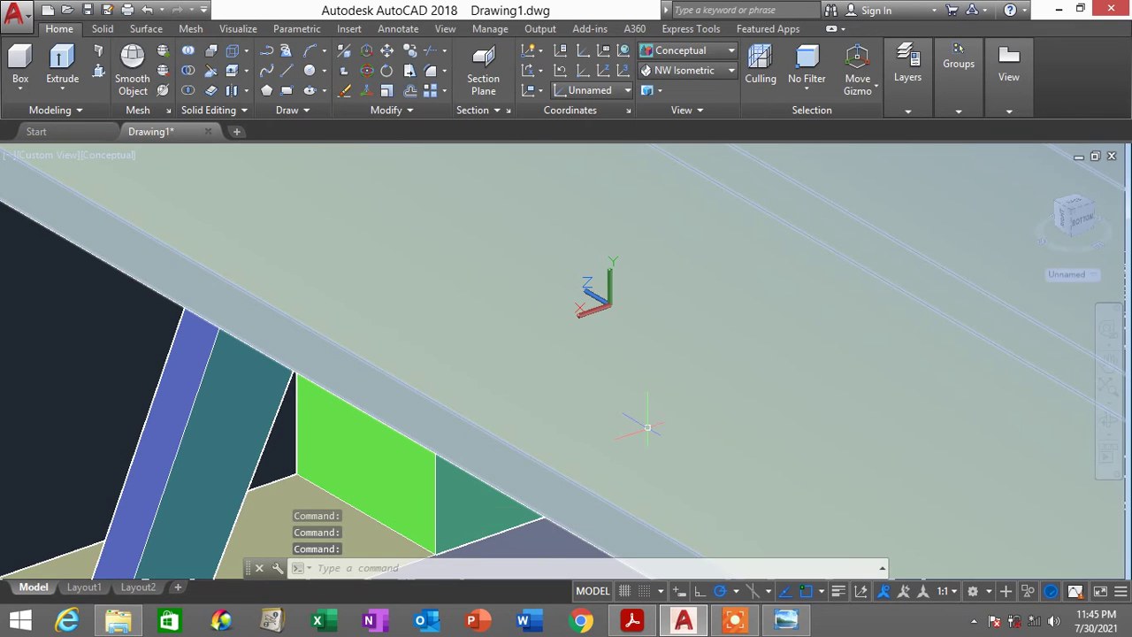
shift+middle_drag(589, 445, 240, 419)
scroll(486, 380, down, 5)
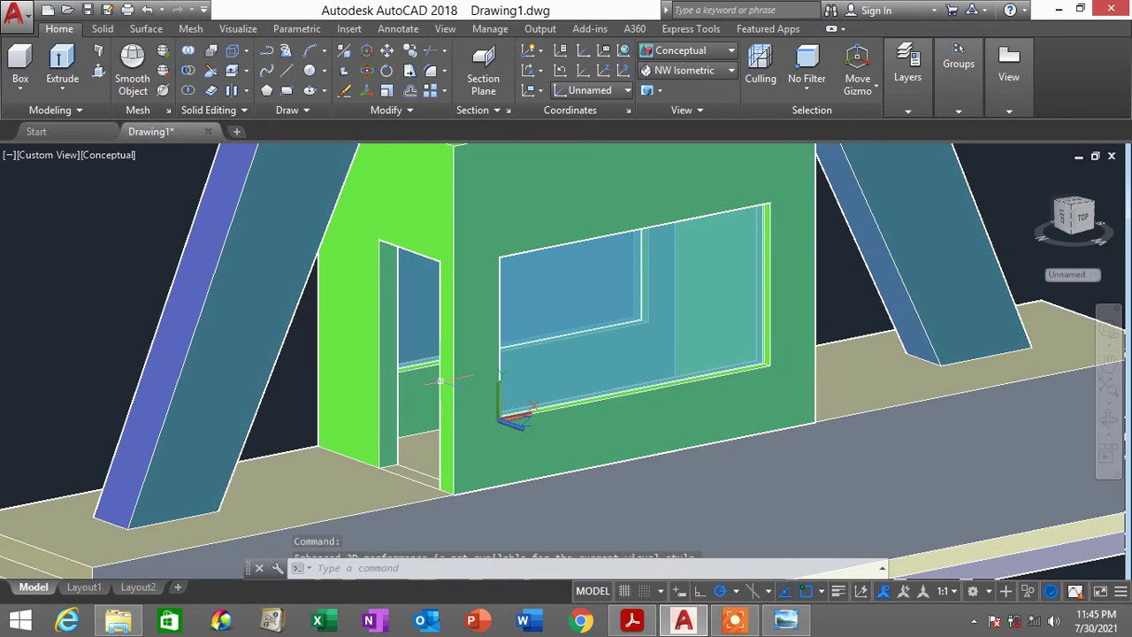
shift+middle_drag(566, 380, 513, 463)
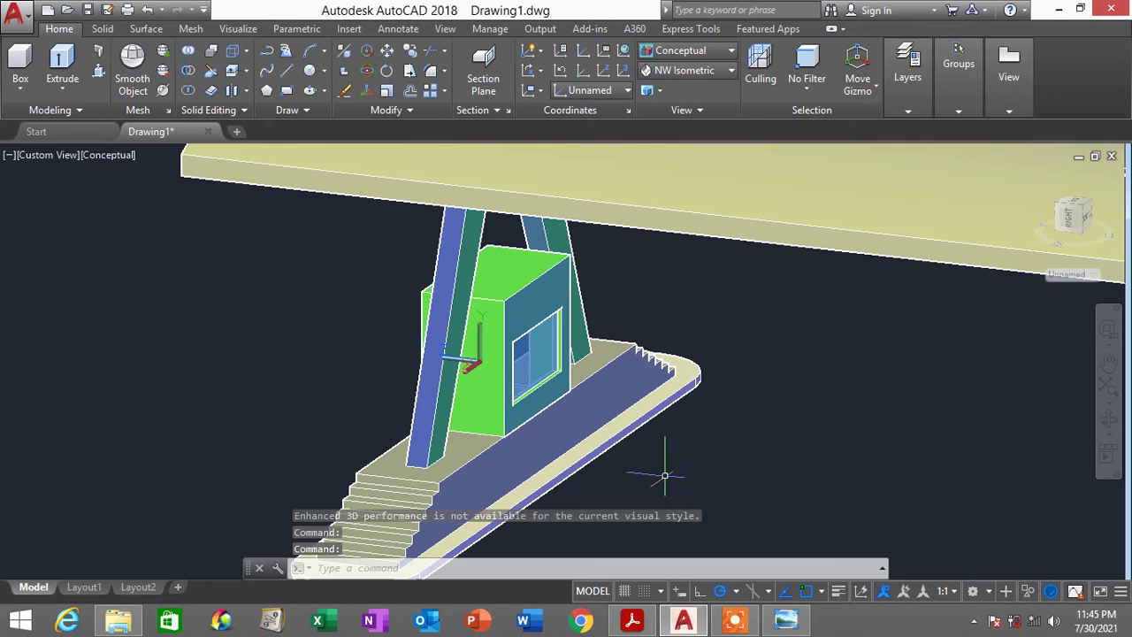
click(639, 625)
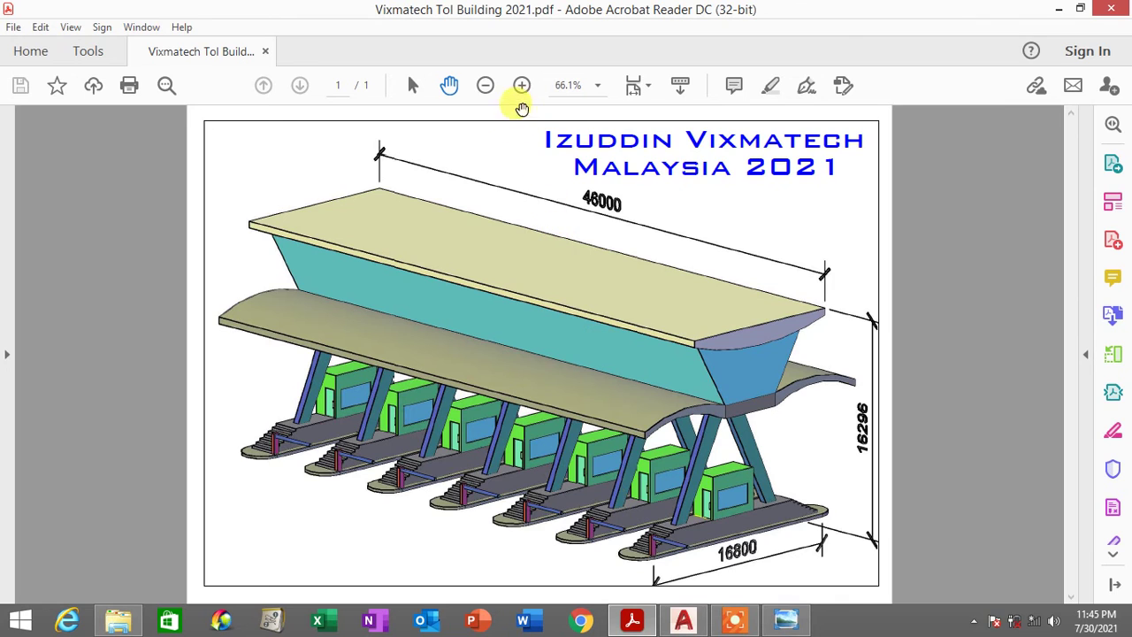
Zoom the toll building PDF in two steps and scroll to the lower booths and 16800 dimension
click(522, 85)
click(522, 85)
scroll(579, 339, down, 5)
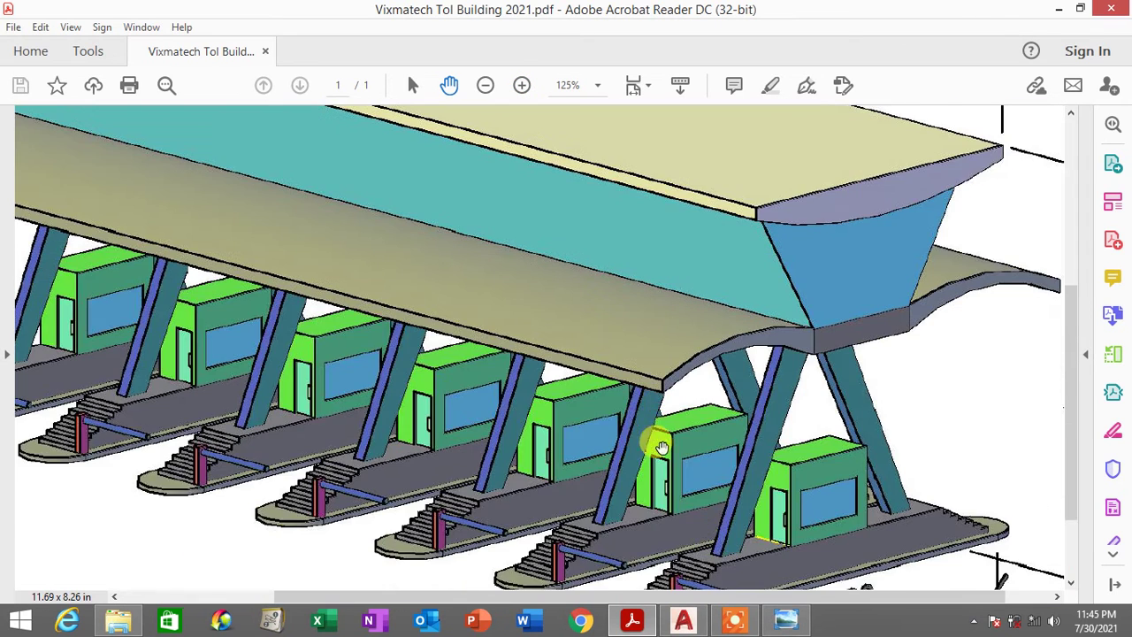
scroll(500, 479, up, 1)
scroll(497, 451, down, 2)
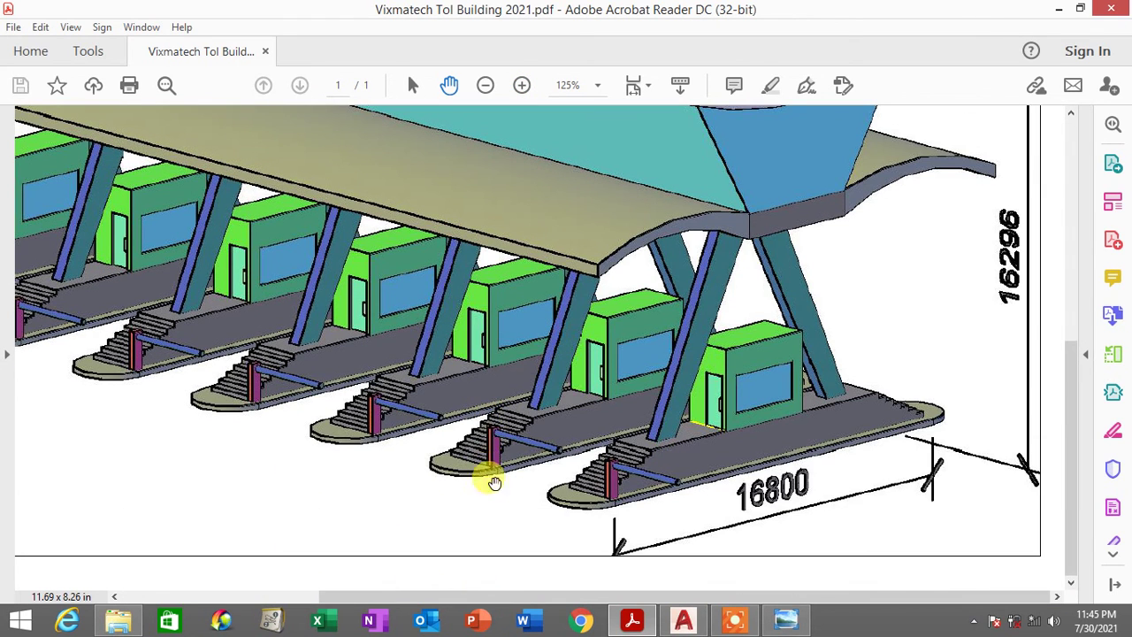
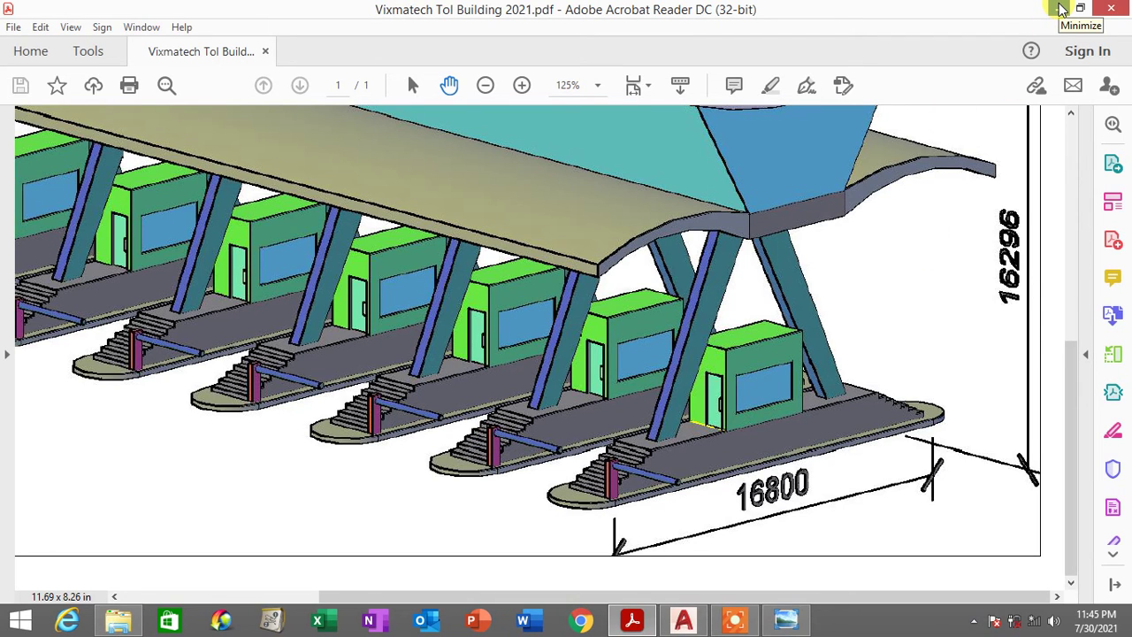
Minimize the toll plaza reference PDF in Acrobat Reader to bring back the AutoCAD drawing
click(1061, 9)
Orbit the model to face the booth and switch to the 2D Wireframe visual style
click(436, 407)
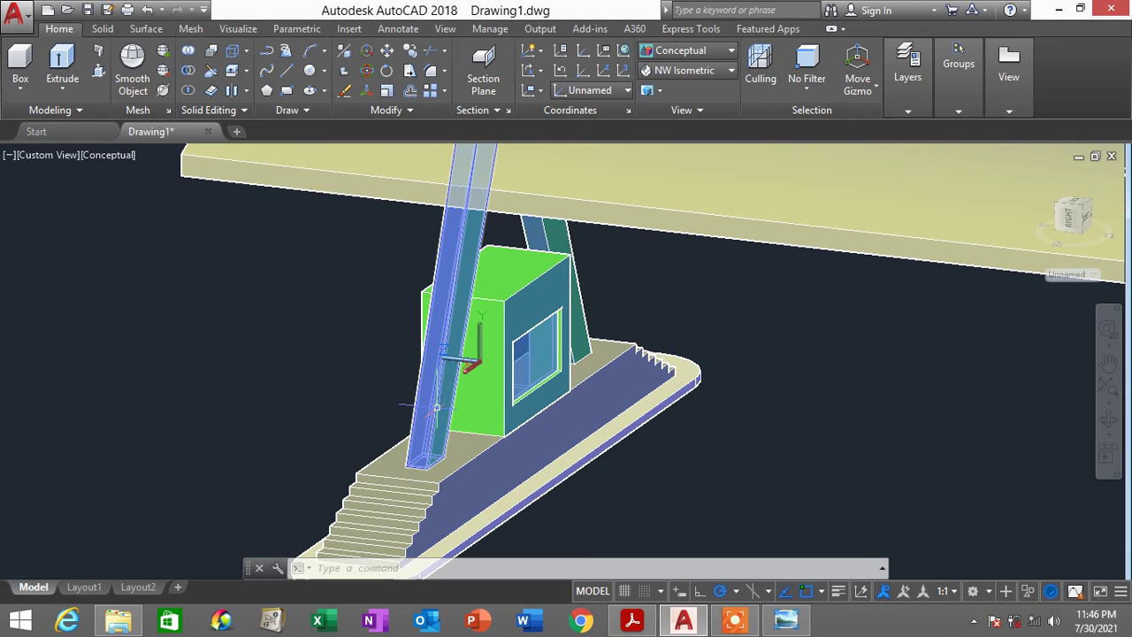
shift+middle_drag(420, 394, 569, 366)
scroll(434, 404, up, 5)
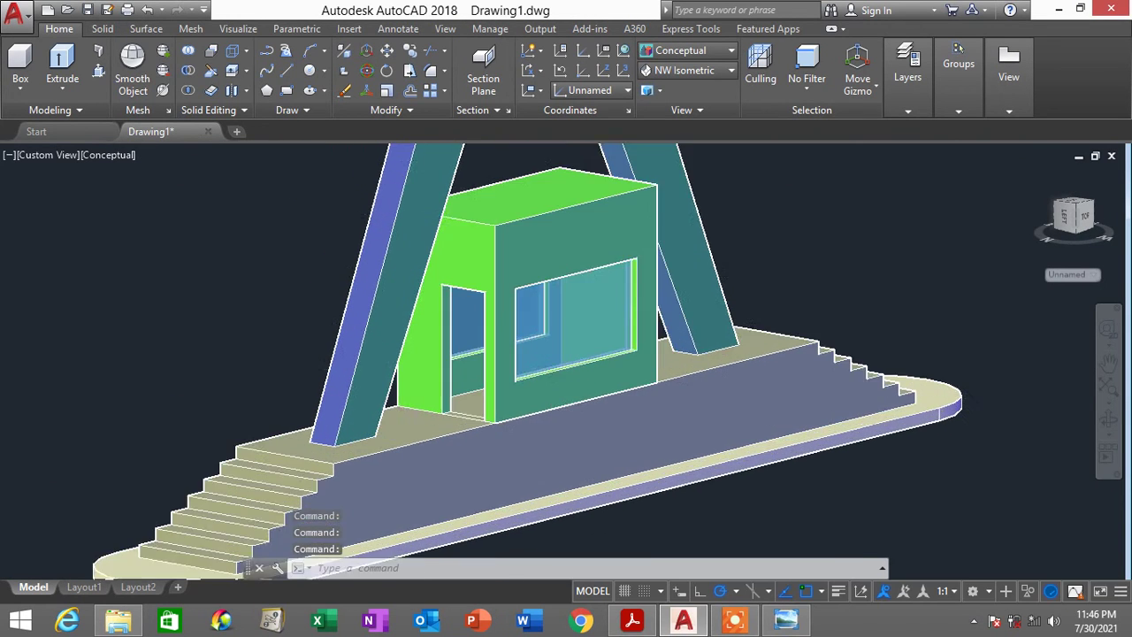
click(694, 51)
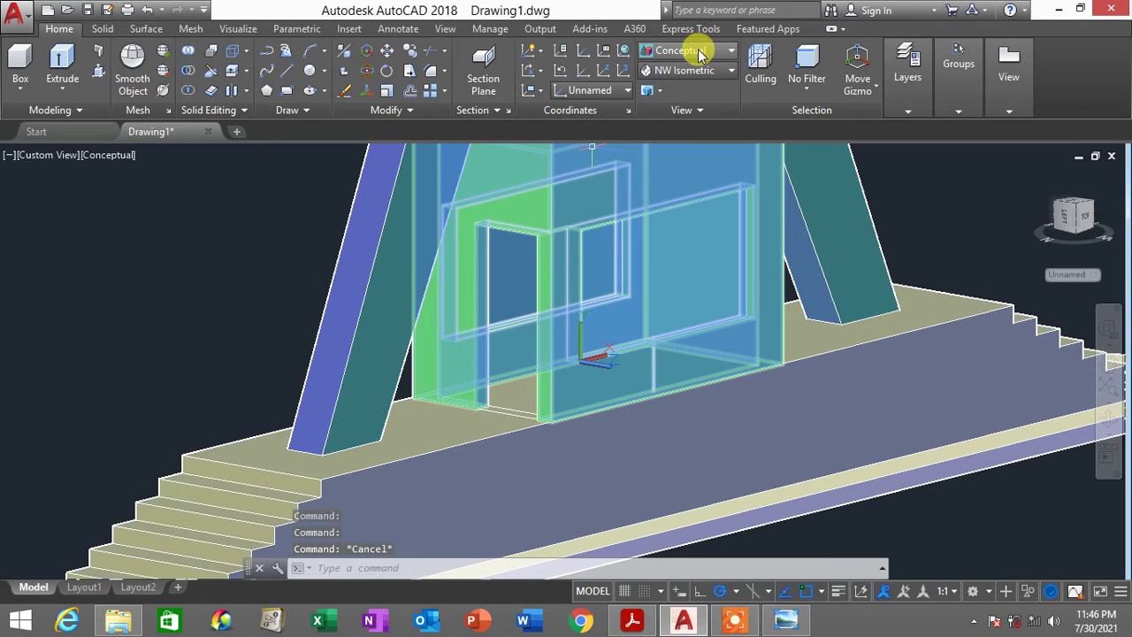
click(677, 84)
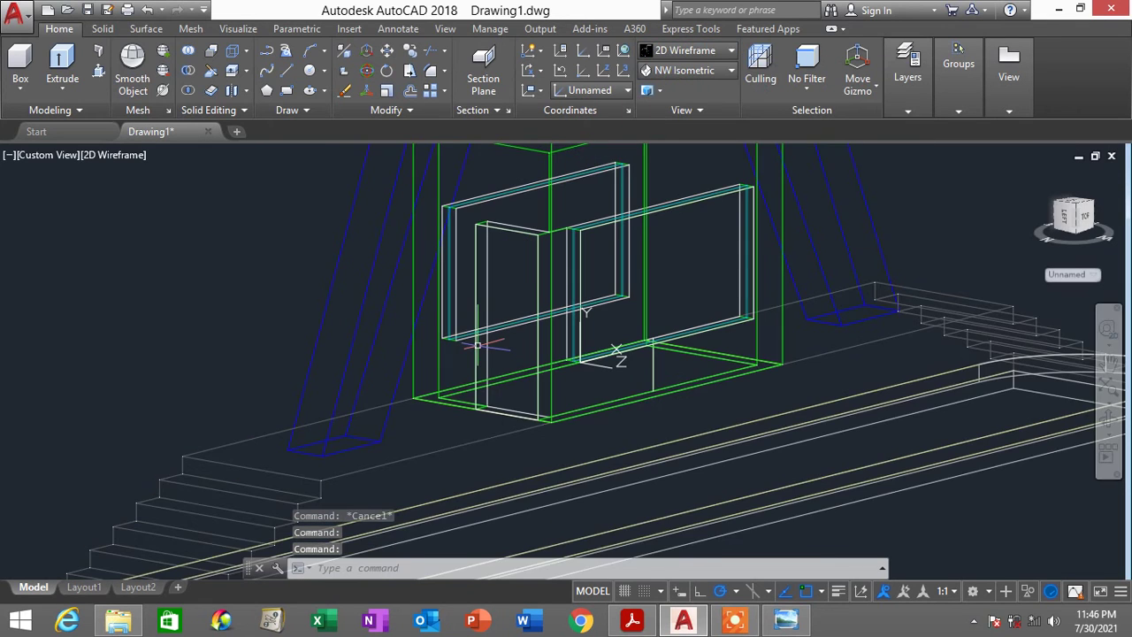
scroll(491, 389, up, 3)
Define a 3-point UCS at the doorway's bottom corner, with X along the booth's base edge
mouse_move(475, 414)
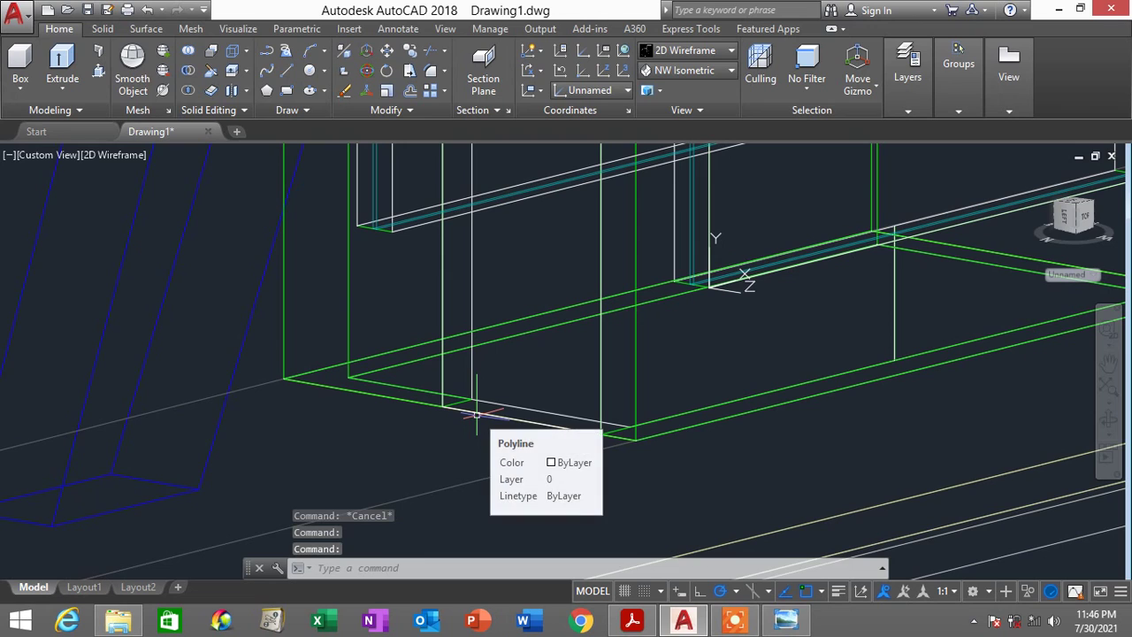
text(ucs)
key(Return)
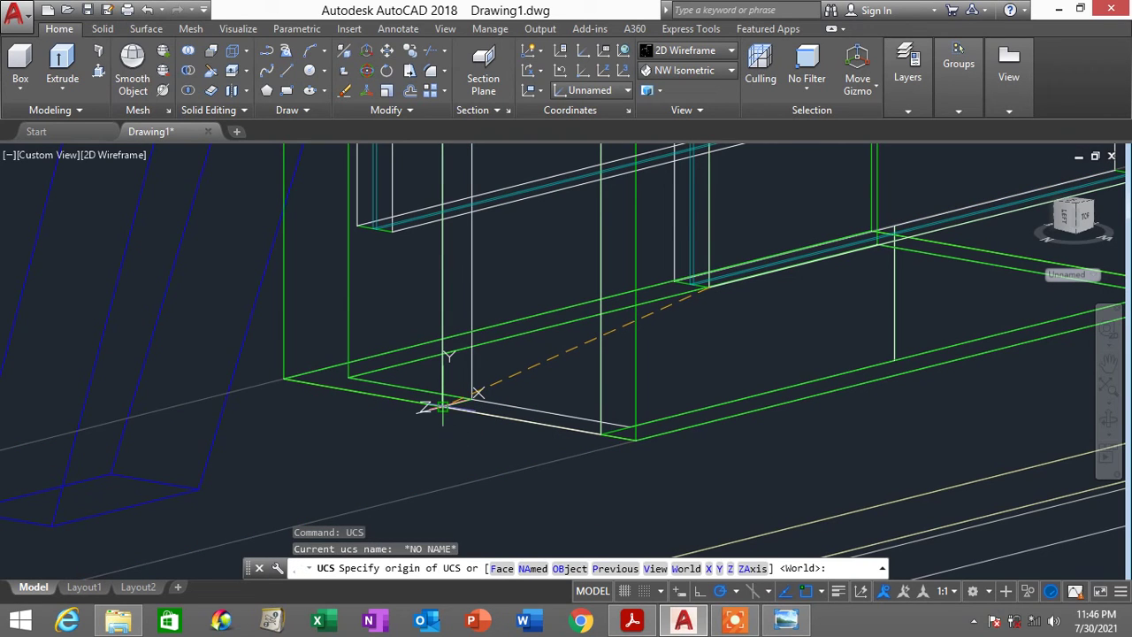
click(478, 392)
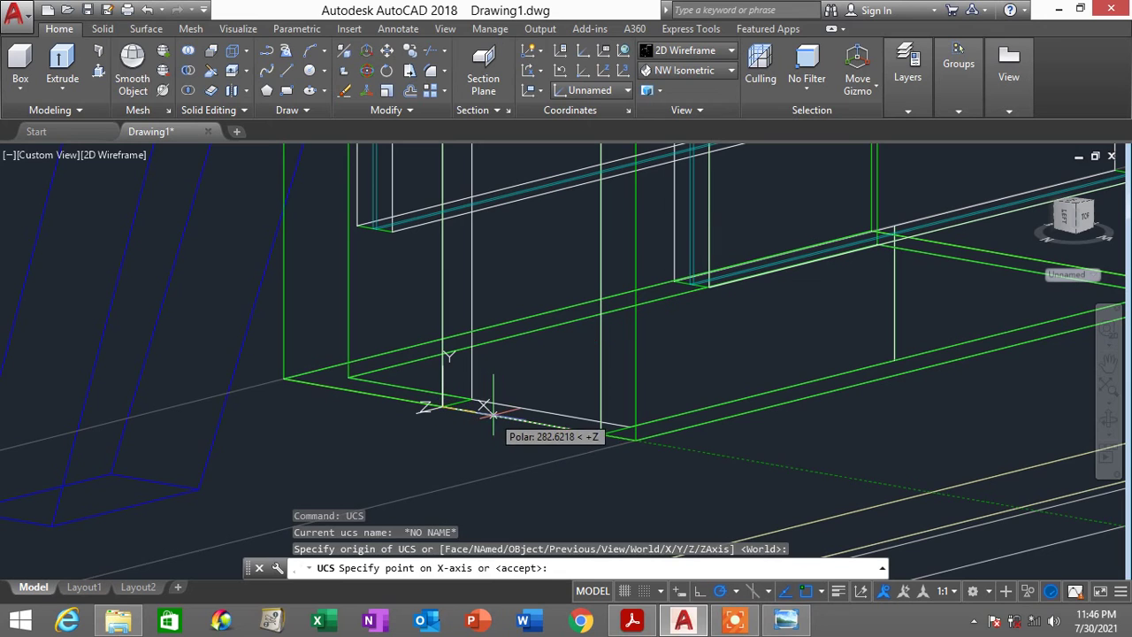
click(492, 409)
click(445, 300)
scroll(501, 333, down, 2)
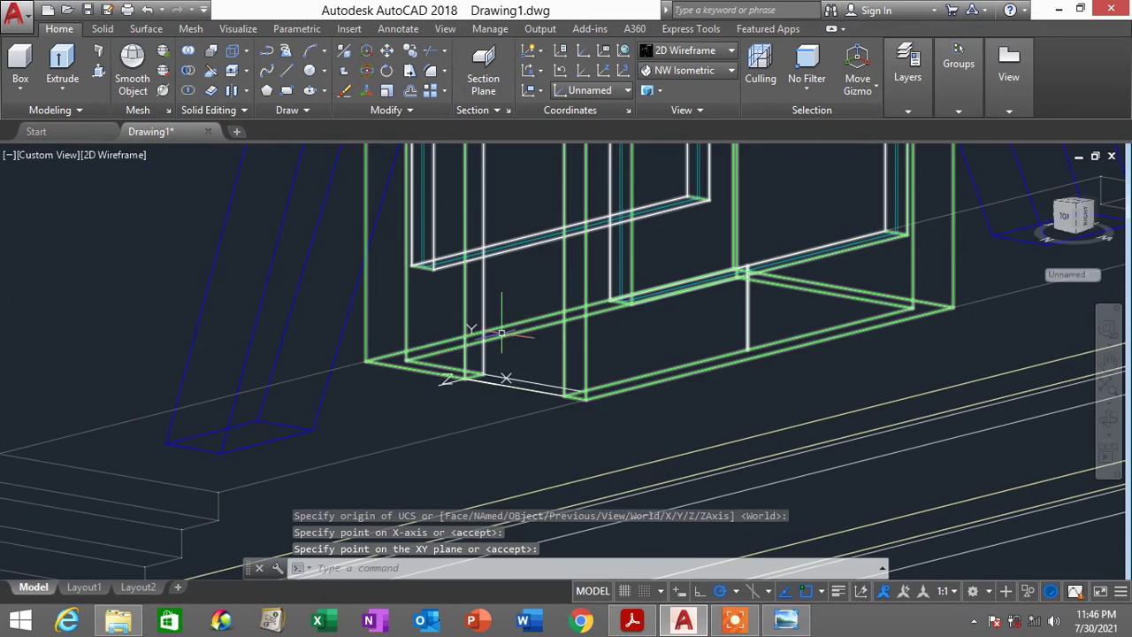
shift+middle_drag(502, 333, 509, 379)
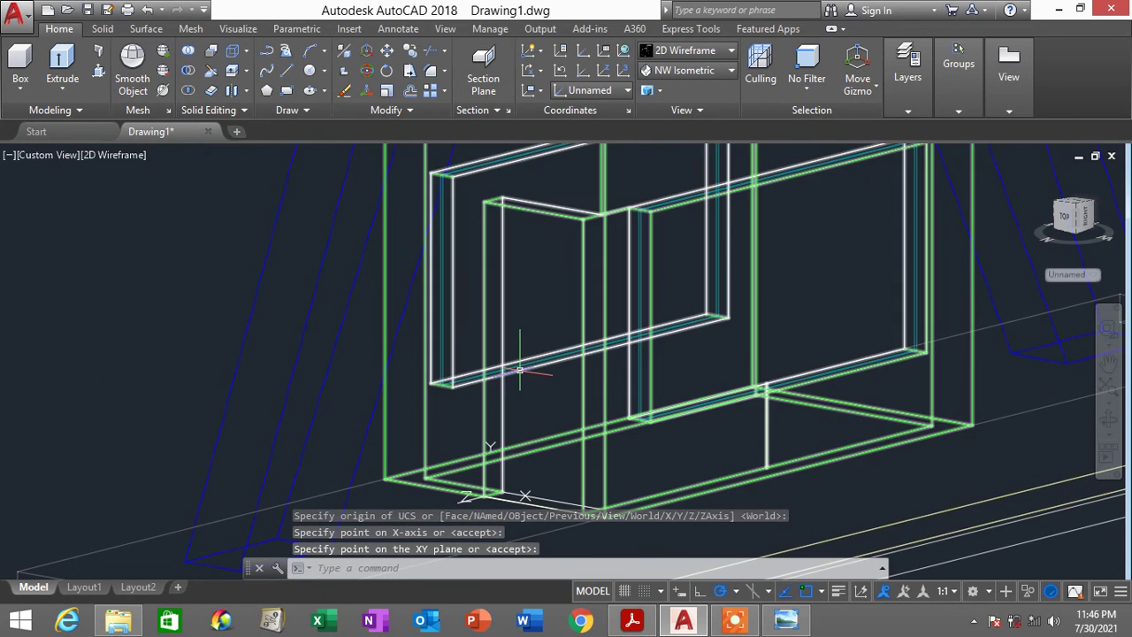
Draw a rectangle spanning the doorway and extrude it 20 into a door panel
text(rec)
key(Return)
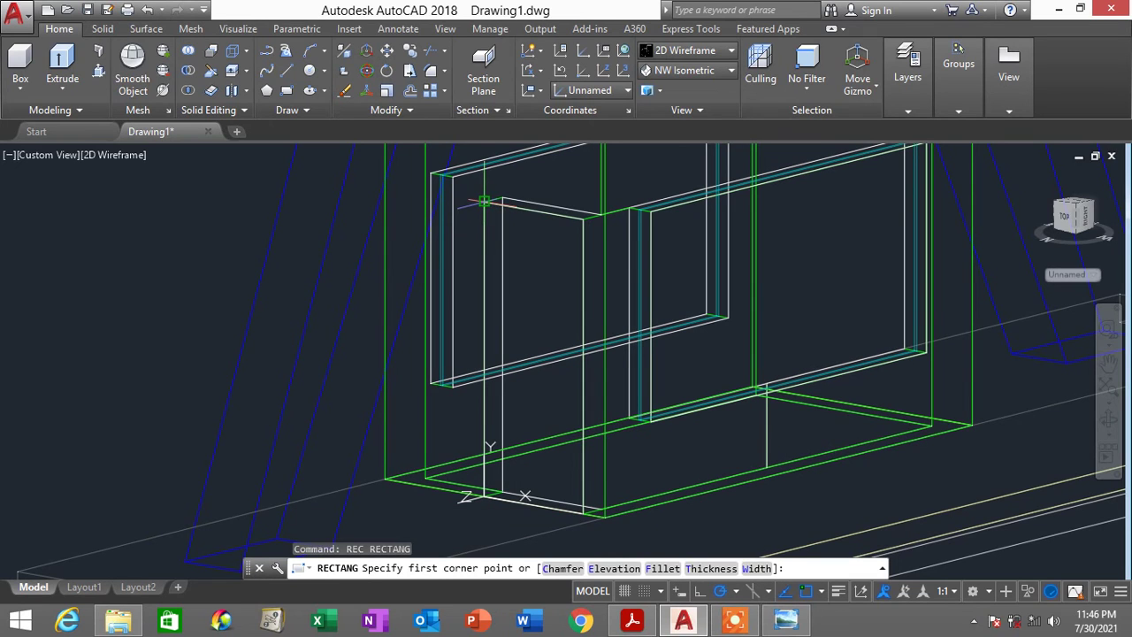
click(484, 202)
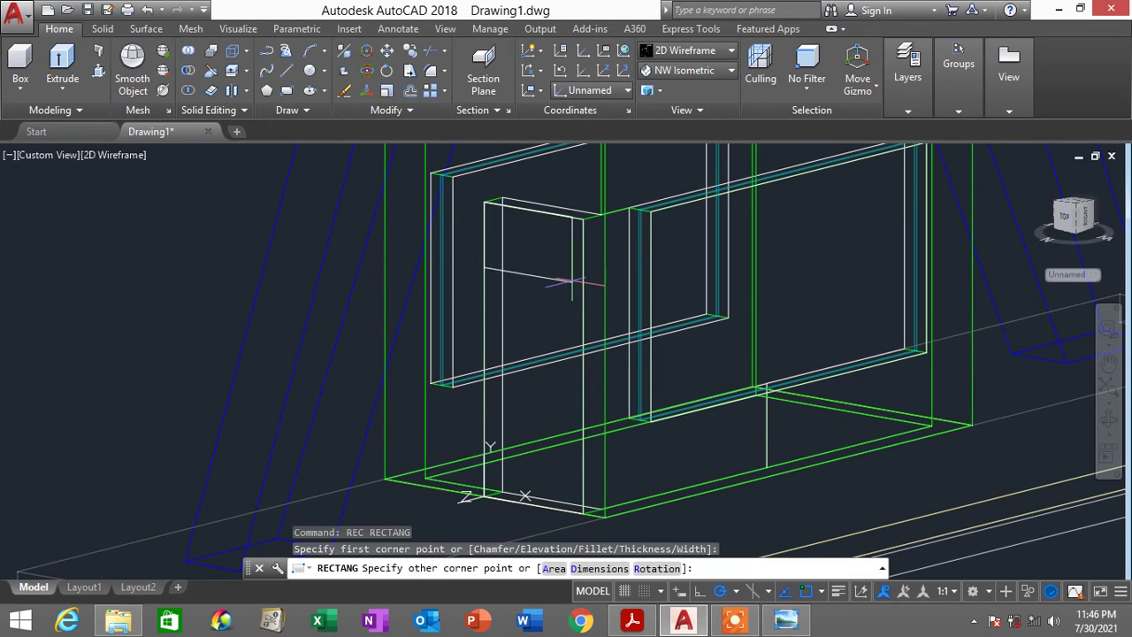
click(581, 512)
text(E)
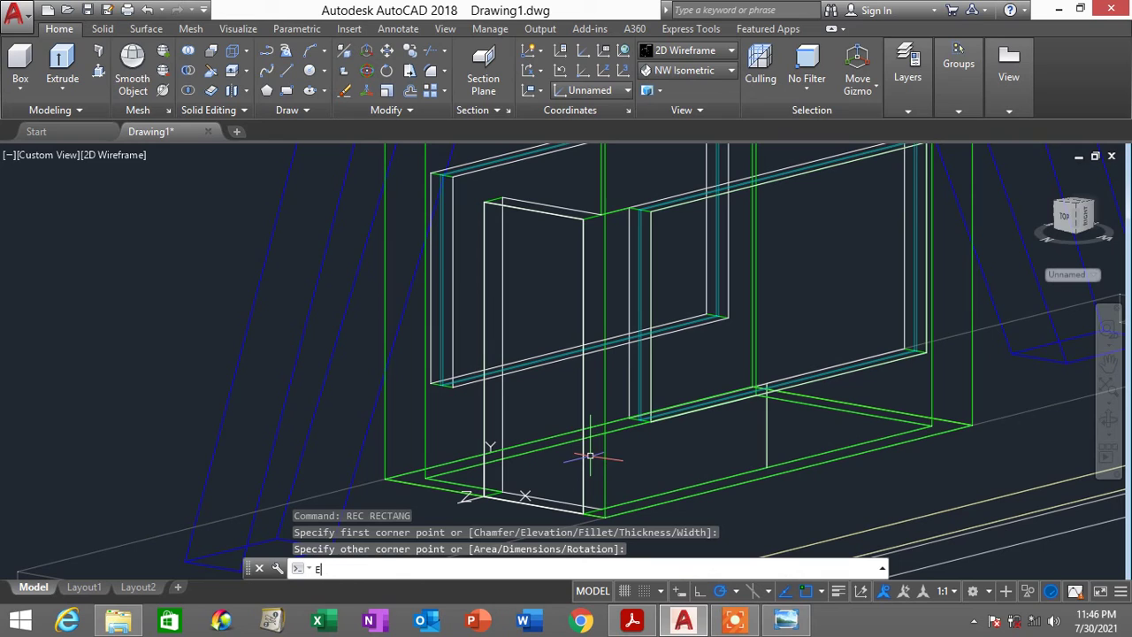
text(XT)
key(Return)
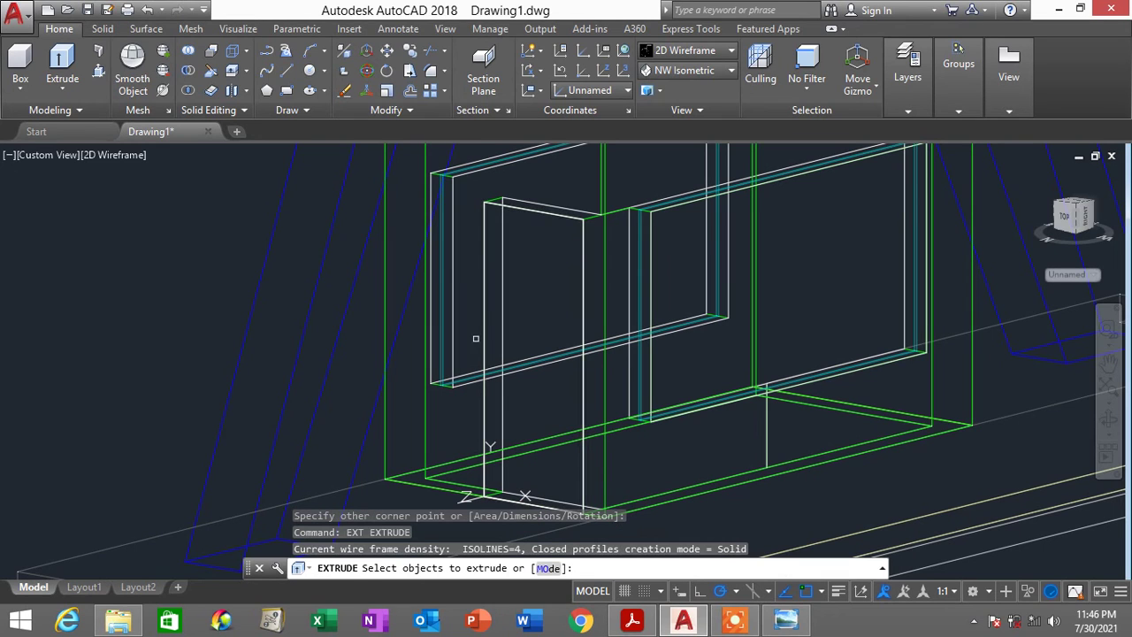
click(484, 305)
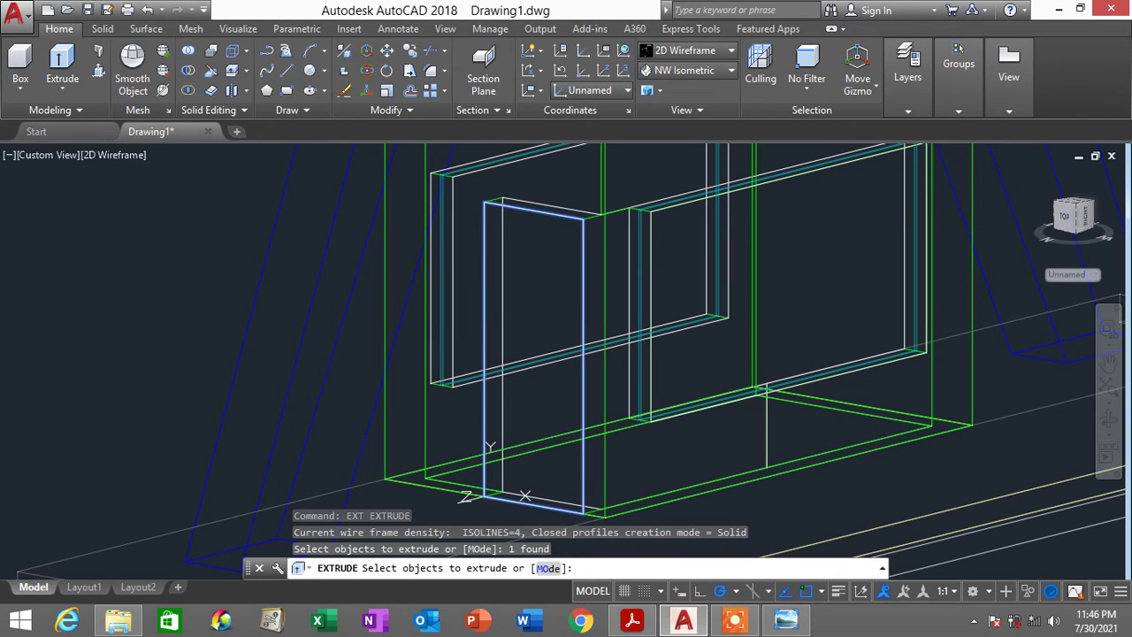
key(Return)
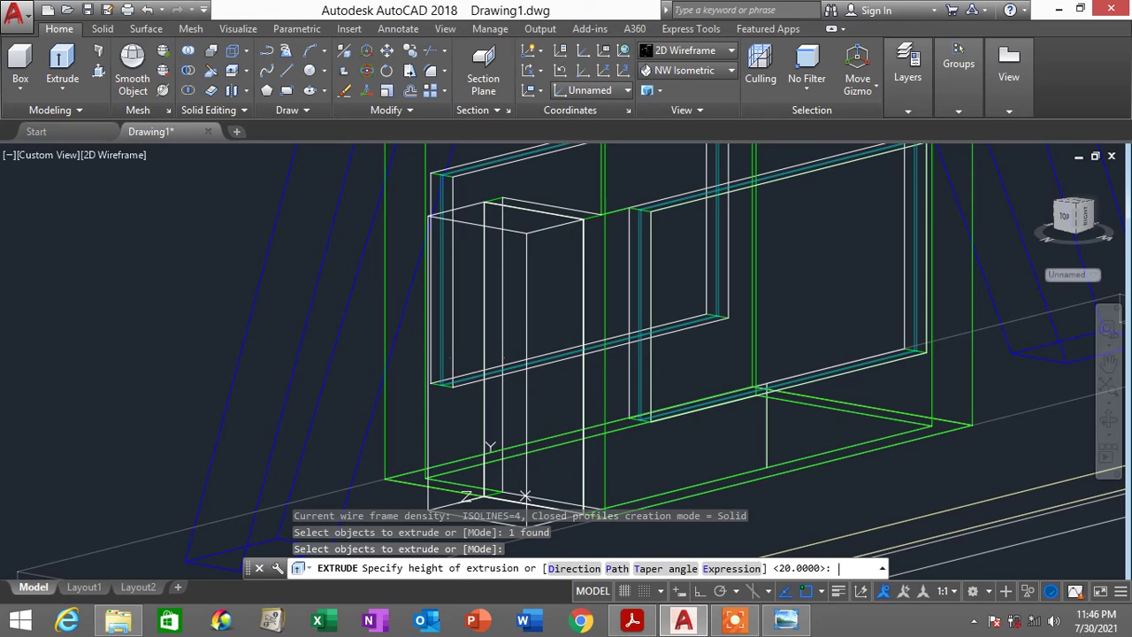
text(20)
key(Return)
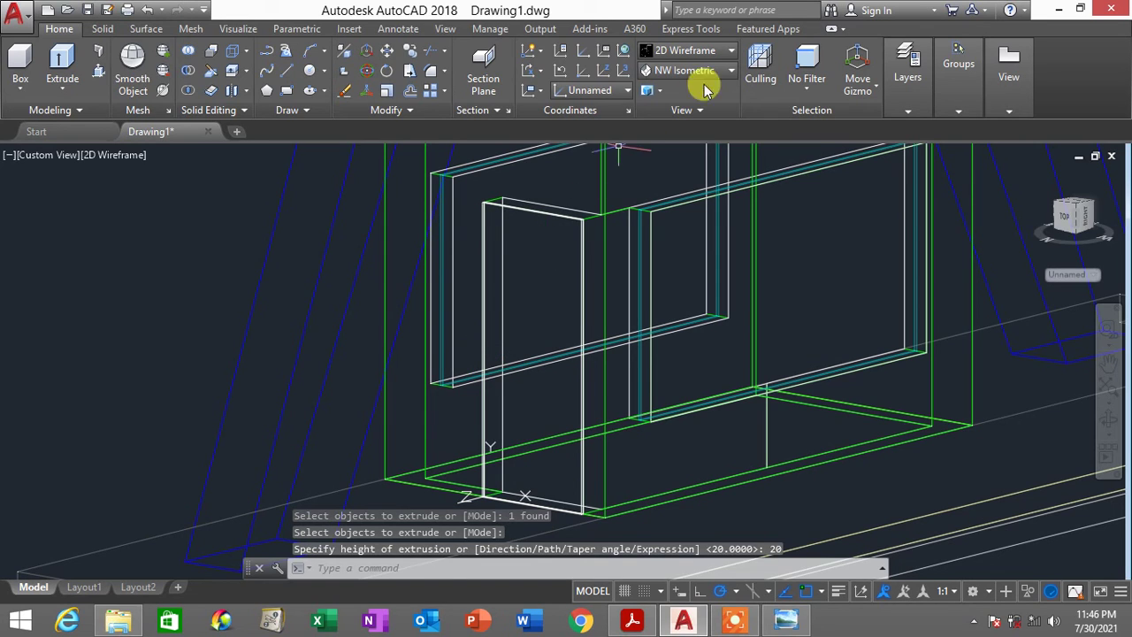
Preview the model in Conceptual shading, then return to 2D Wireframe
click(731, 50)
click(812, 73)
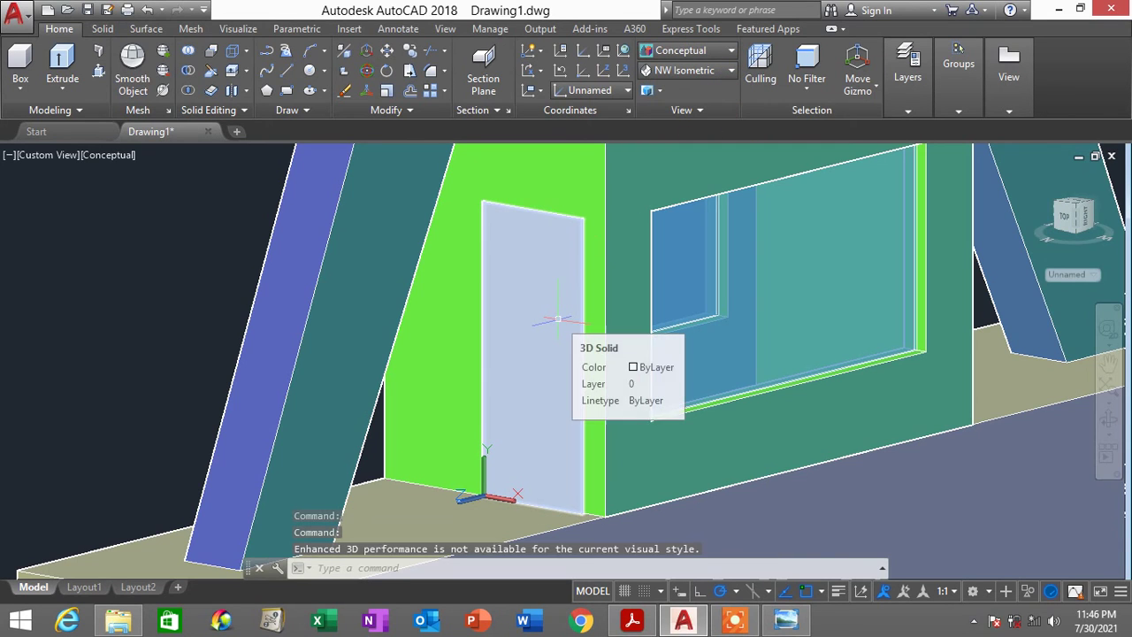
click(706, 52)
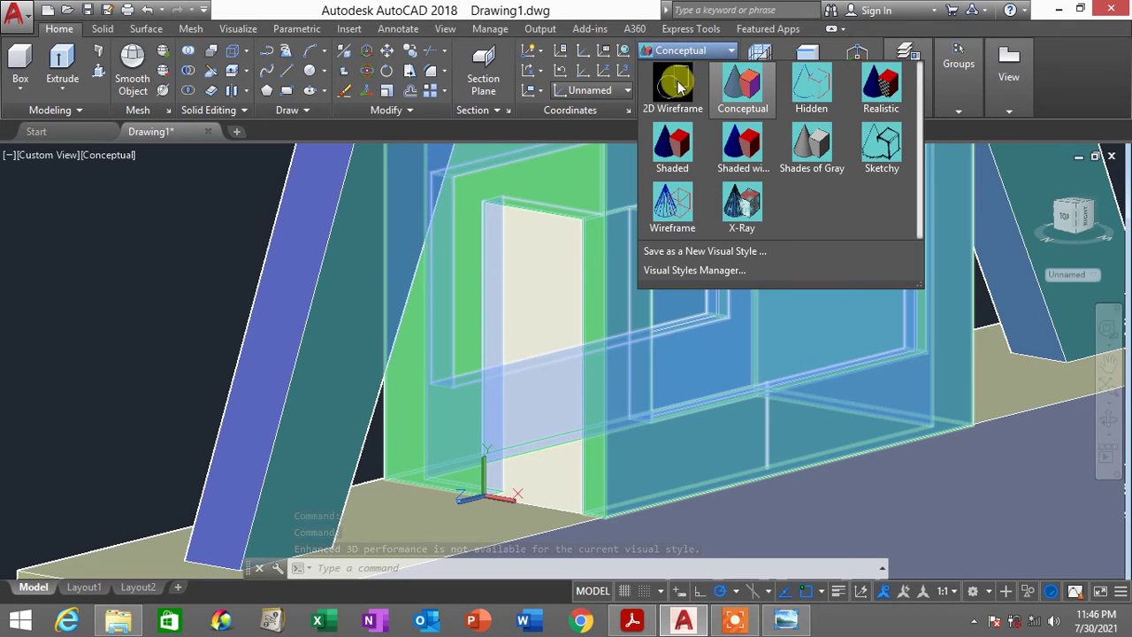
click(679, 86)
scroll(478, 500, up, 5)
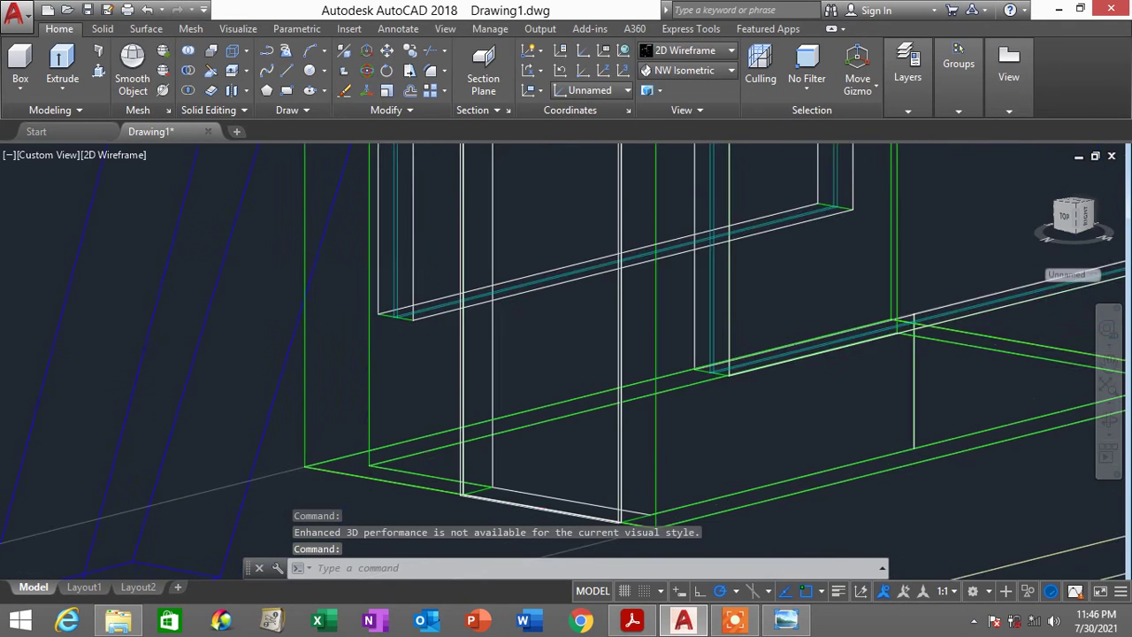
scroll(478, 500, up, 2)
Move the door panel from its corner base point into its final doorway position
text(m)
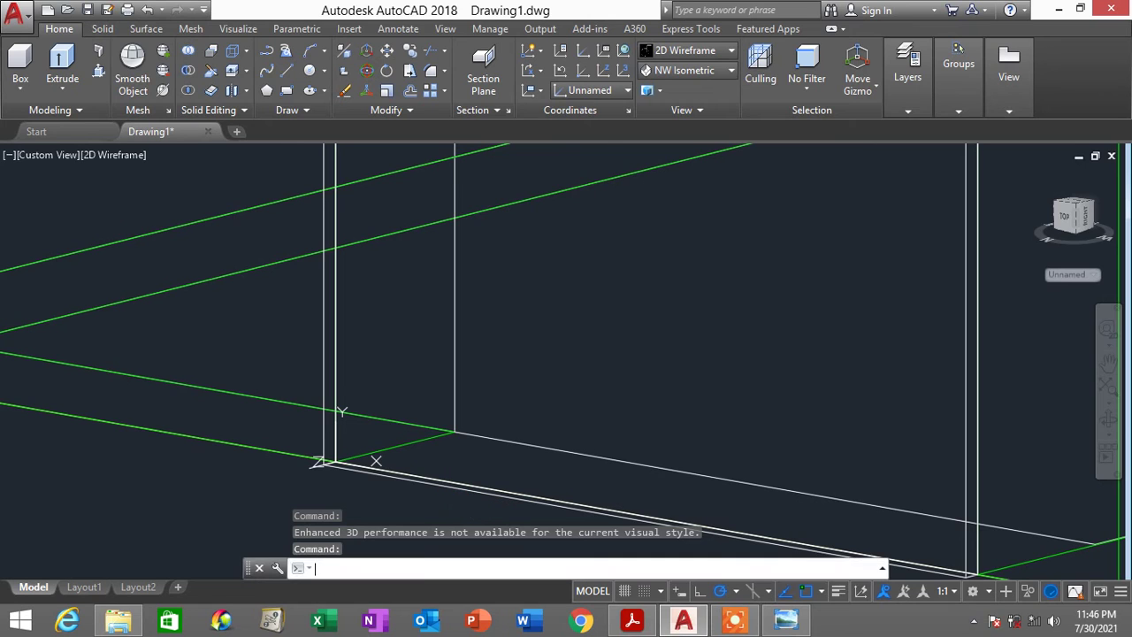
key(Return)
click(424, 478)
key(Return)
scroll(319, 460, up, 4)
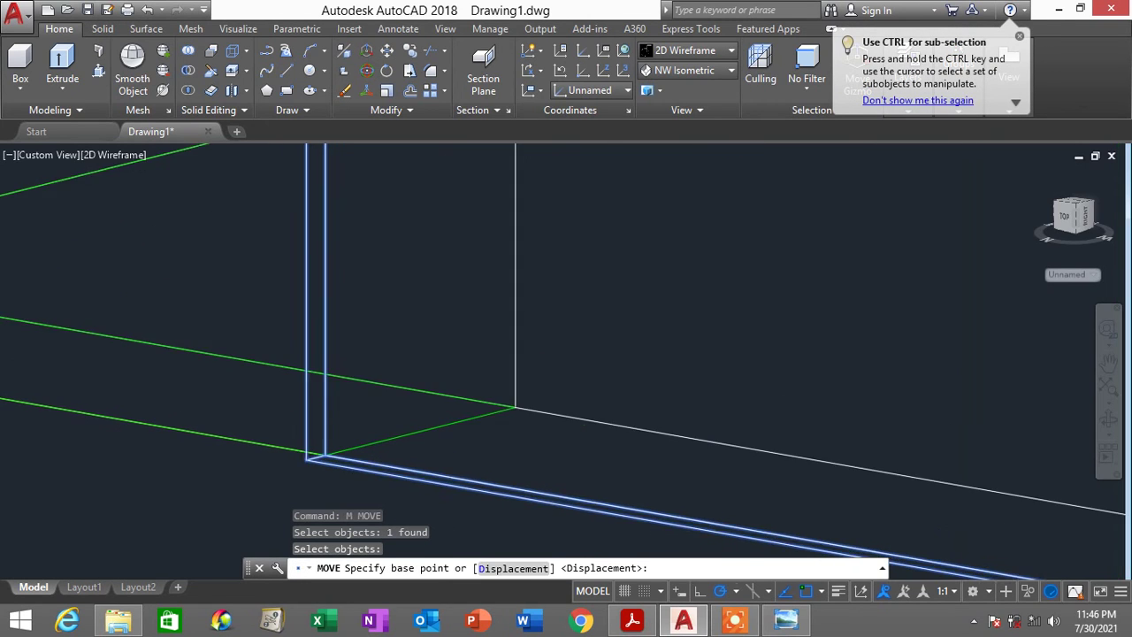
click(293, 447)
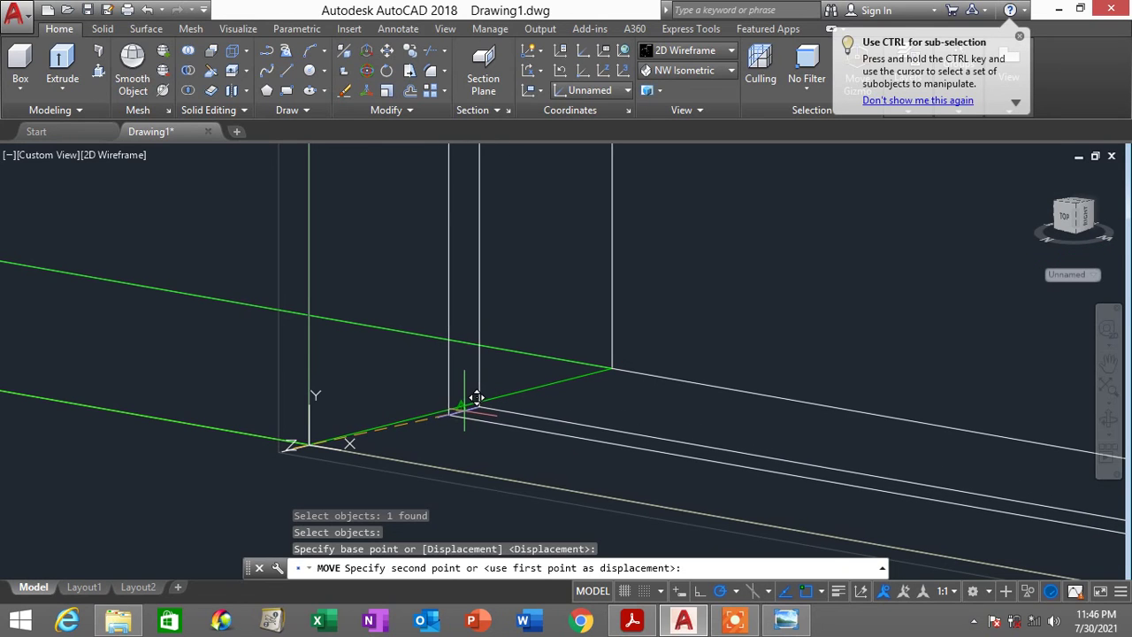
click(463, 403)
scroll(478, 447, down, 2)
scroll(442, 392, down, 3)
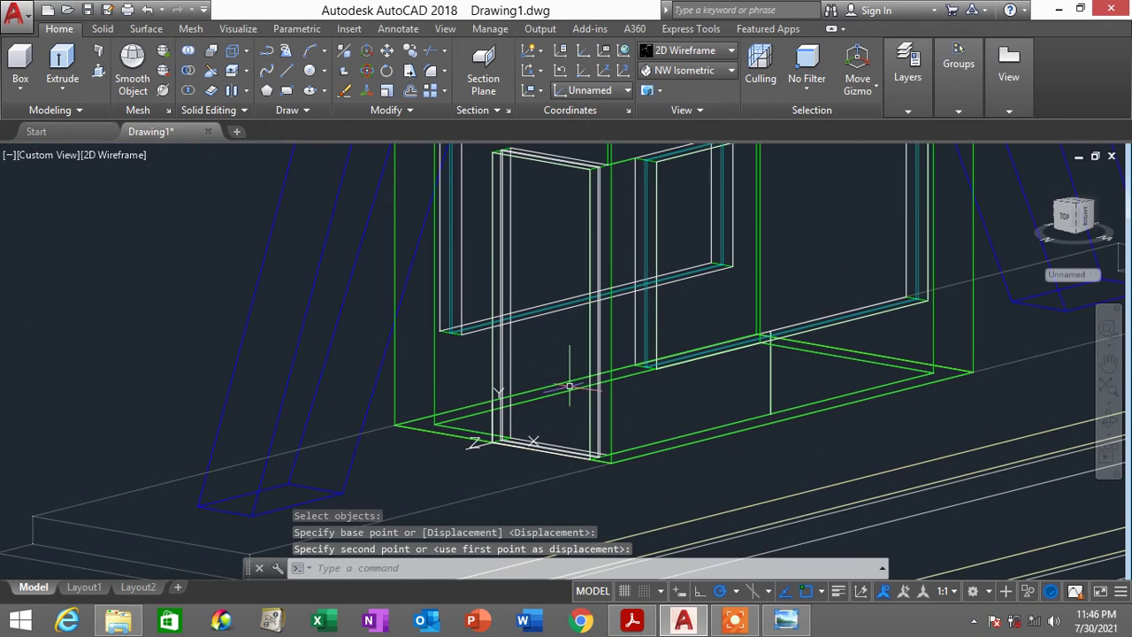
Switch to Conceptual shading and put the door panel on Layer1
click(698, 51)
click(734, 70)
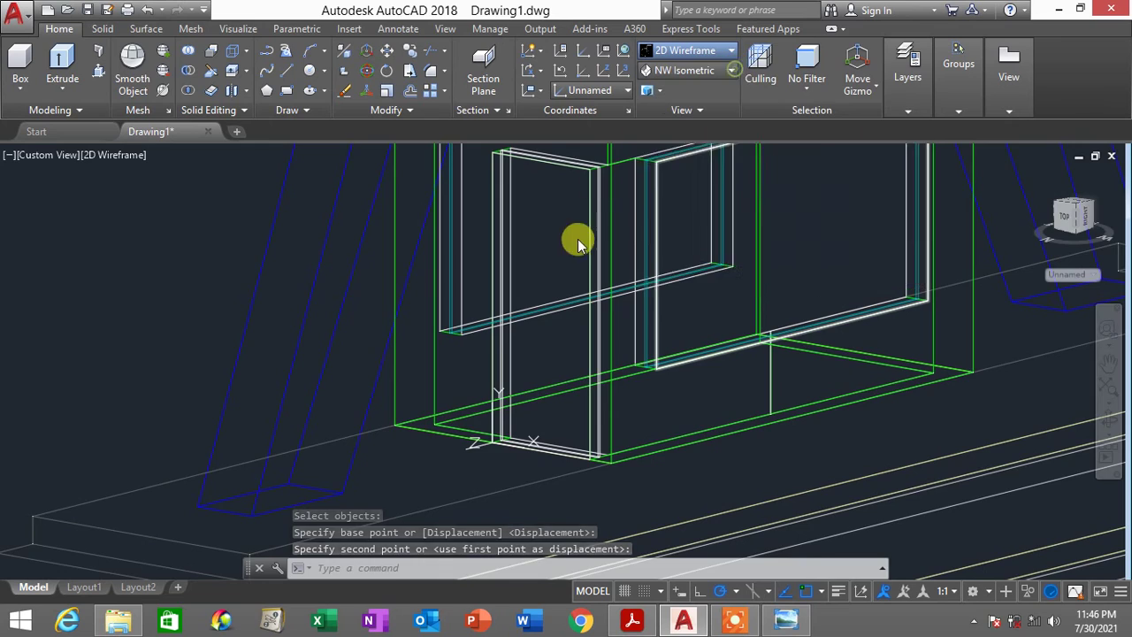
click(540, 306)
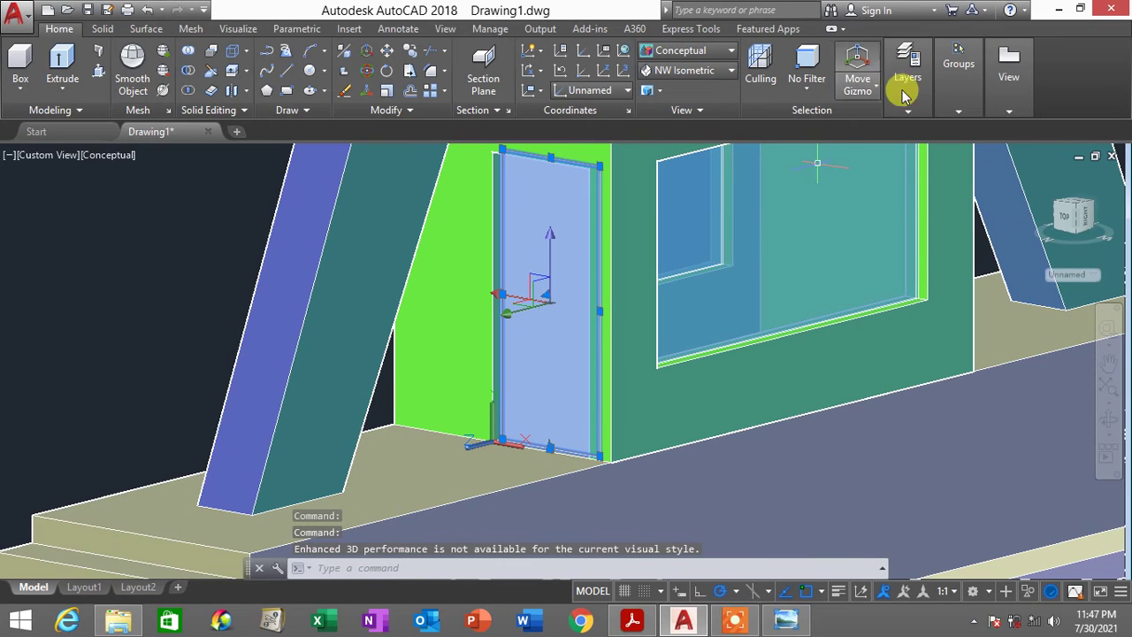
click(907, 66)
click(986, 131)
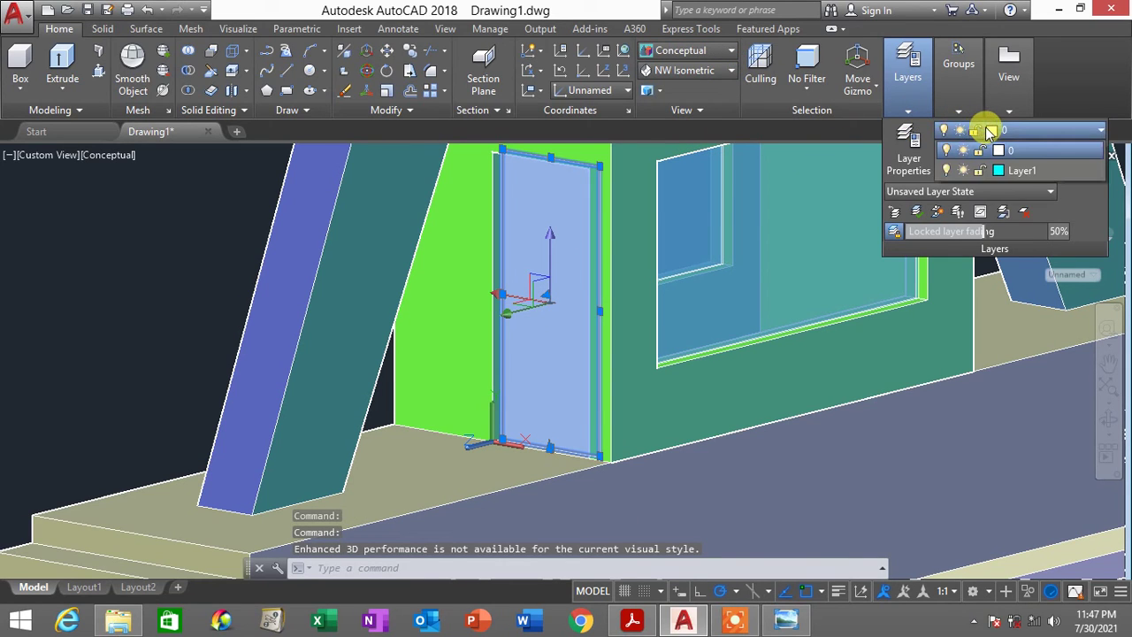
click(1024, 170)
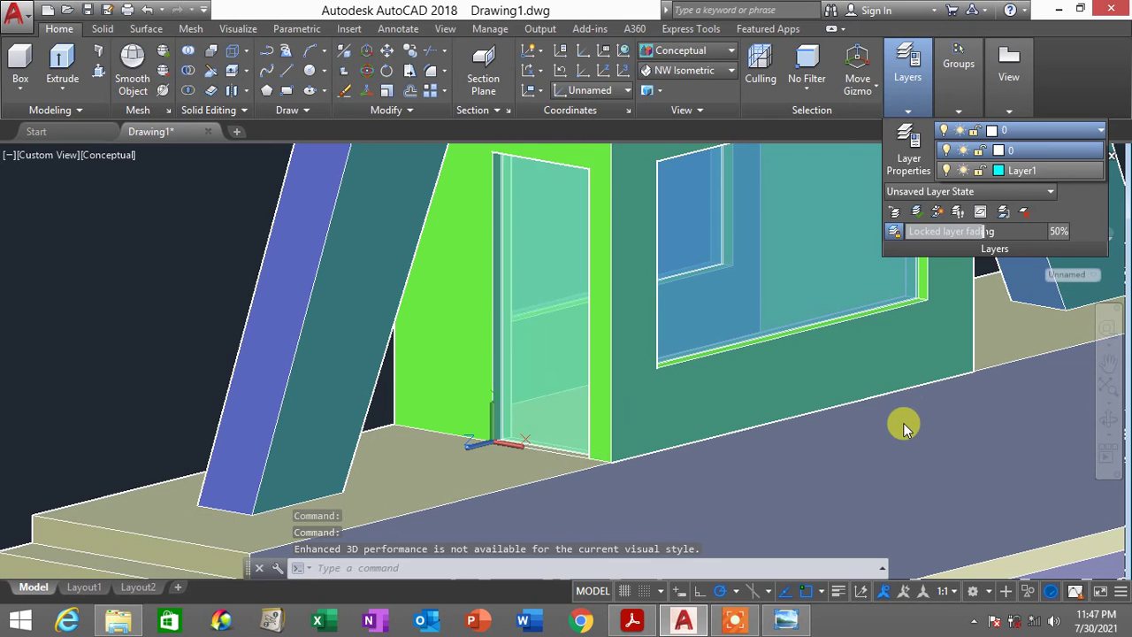
scroll(902, 421, down, 2)
Clear the selection and undo the previous change with U
key(Escape)
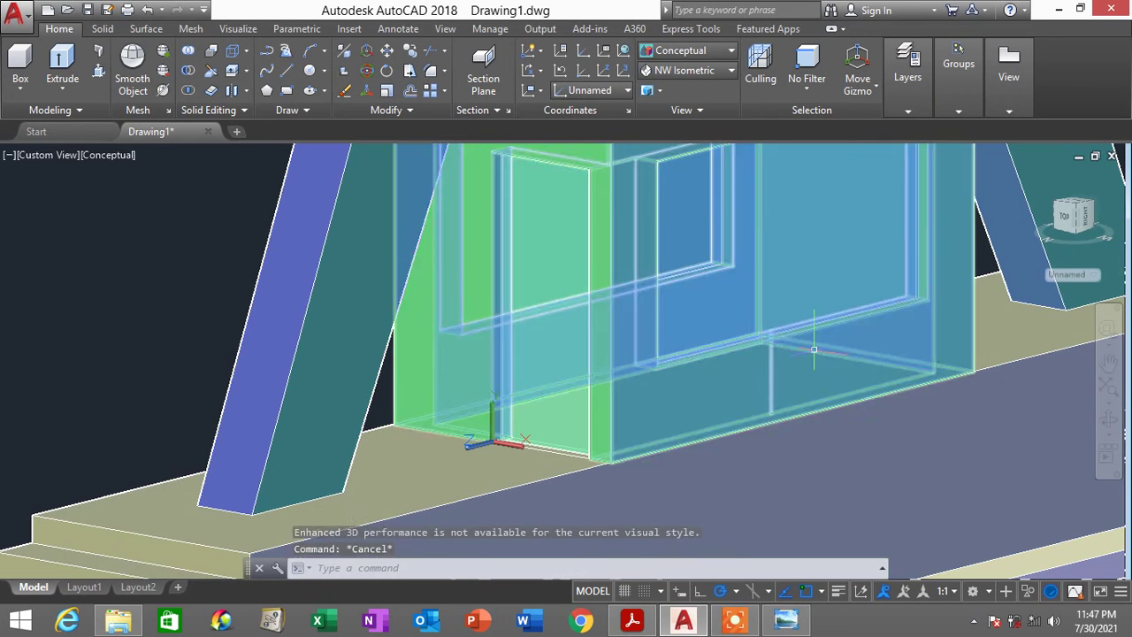
scroll(812, 352, down, 3)
scroll(812, 352, up, 4)
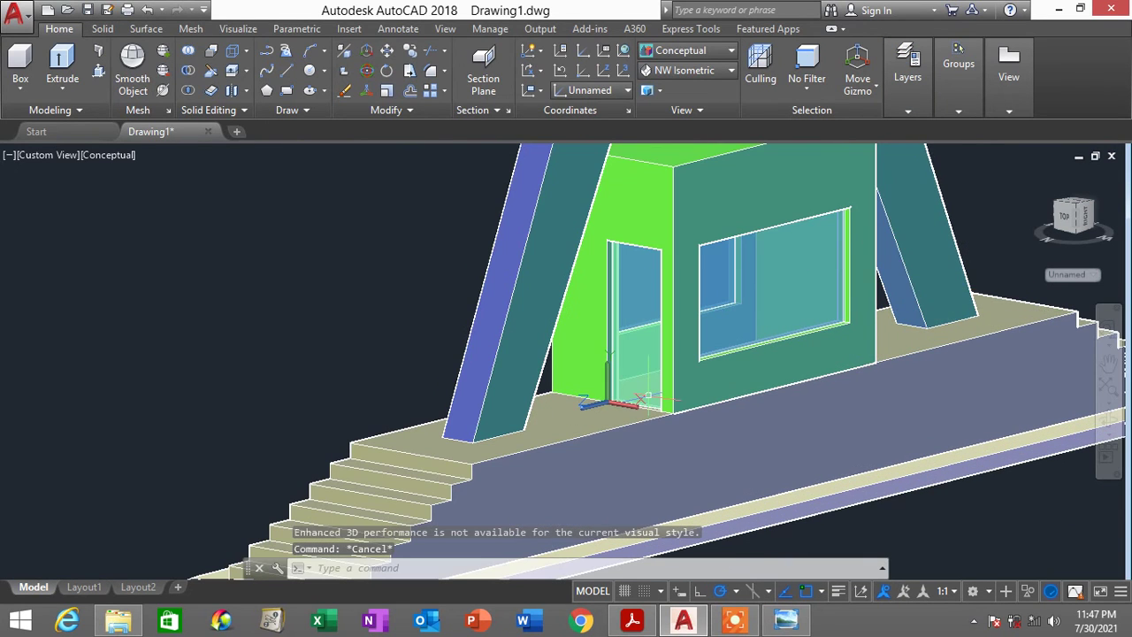
scroll(670, 350, up, 1)
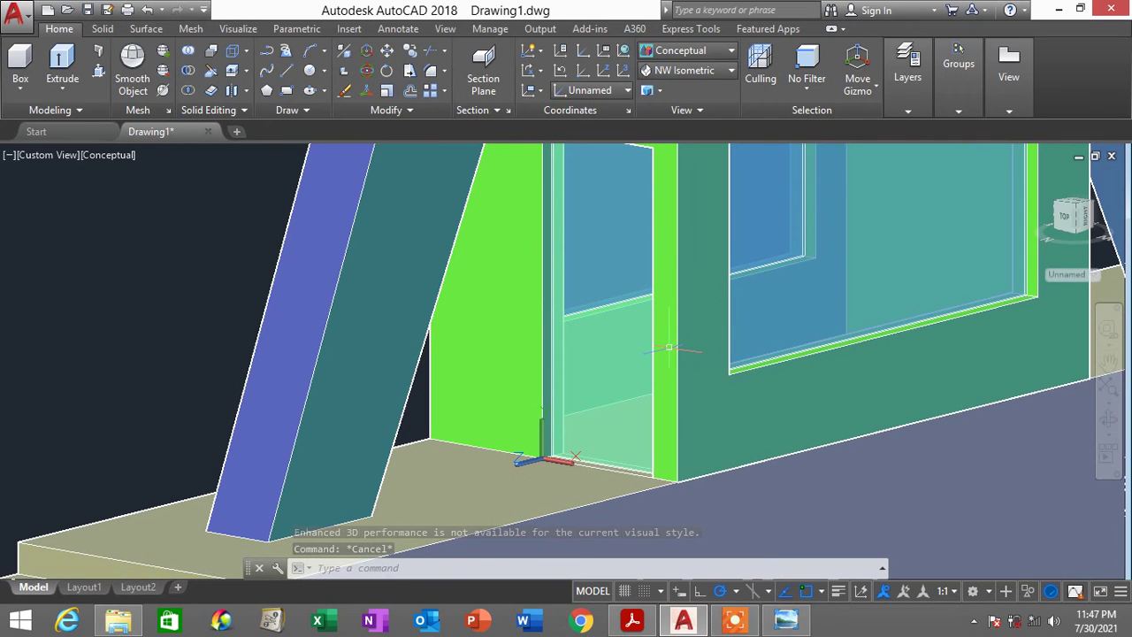
scroll(541, 456, up, 4)
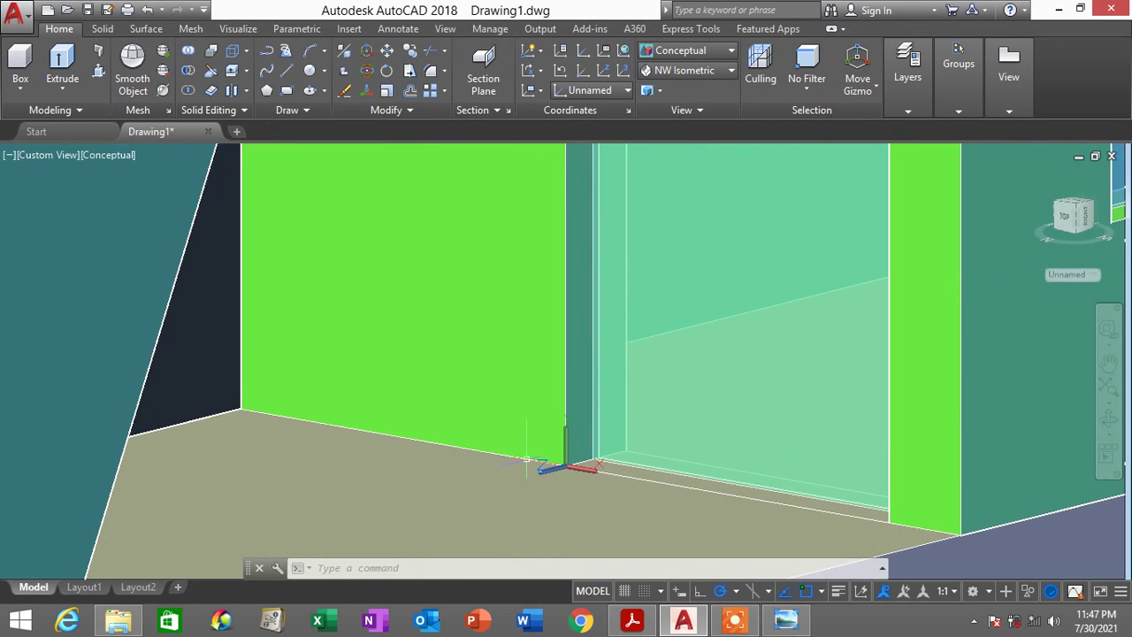
scroll(621, 460, down, 2)
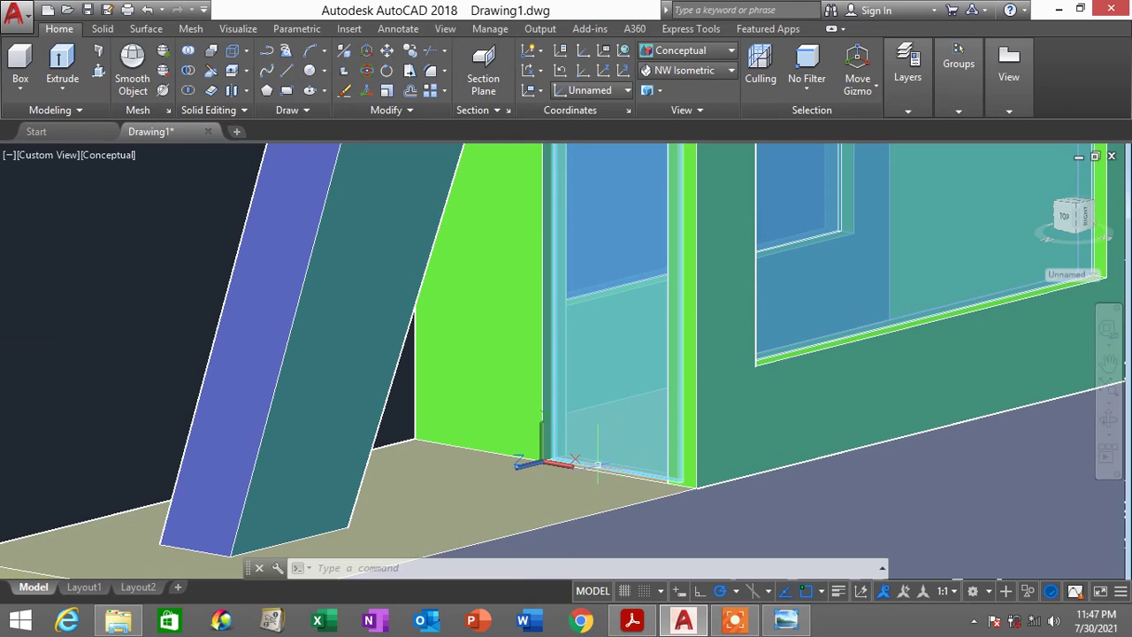
scroll(597, 464, up, 3)
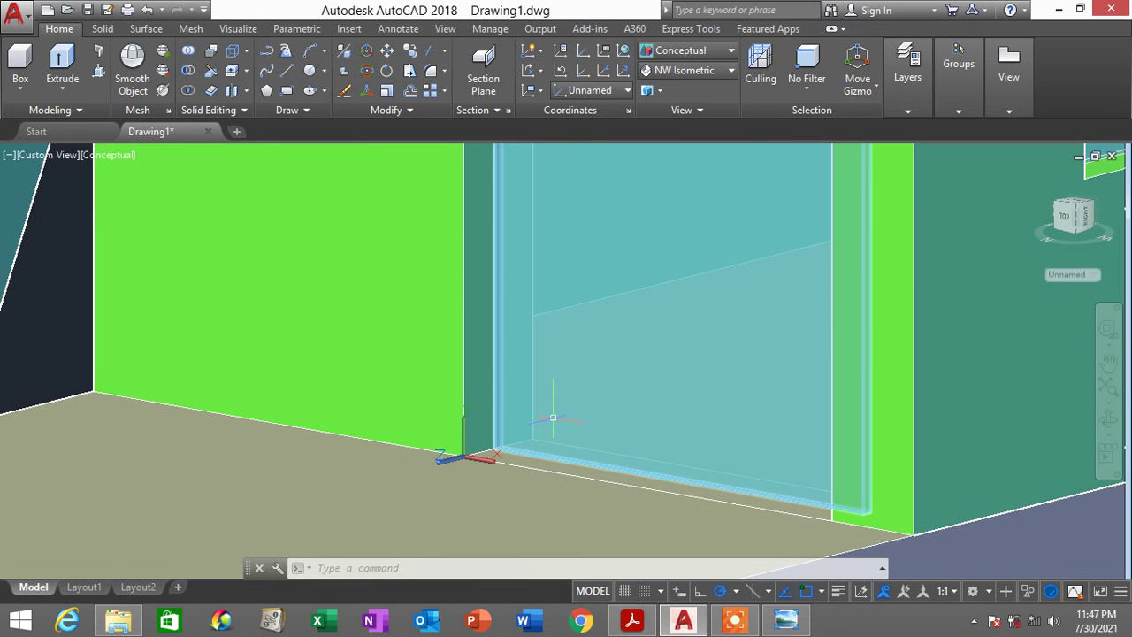
text(u)
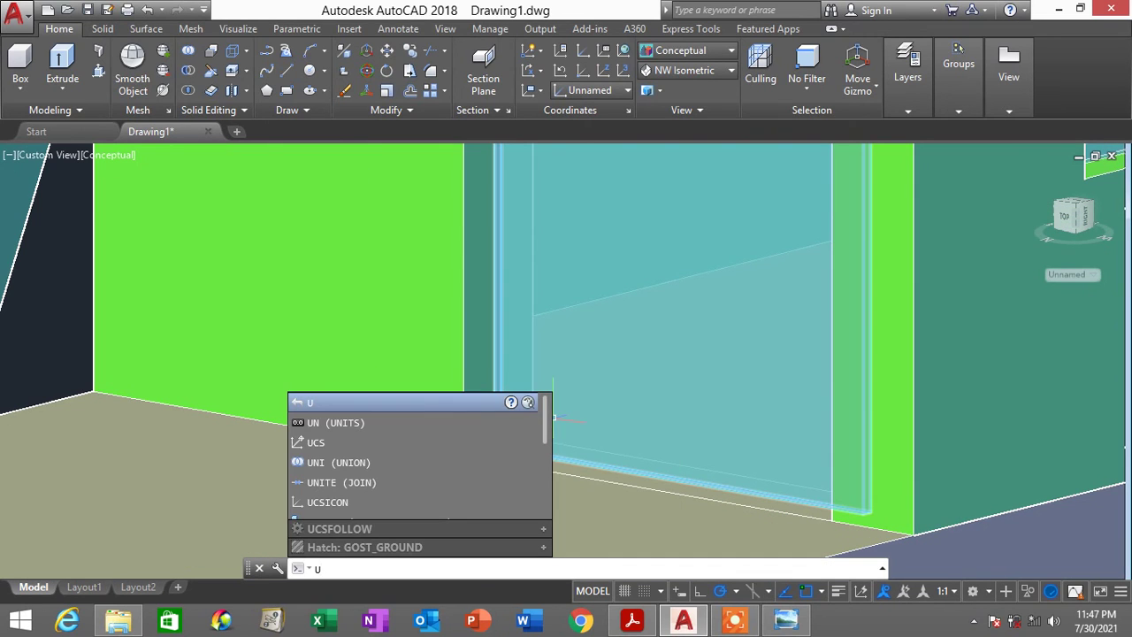
key(Return)
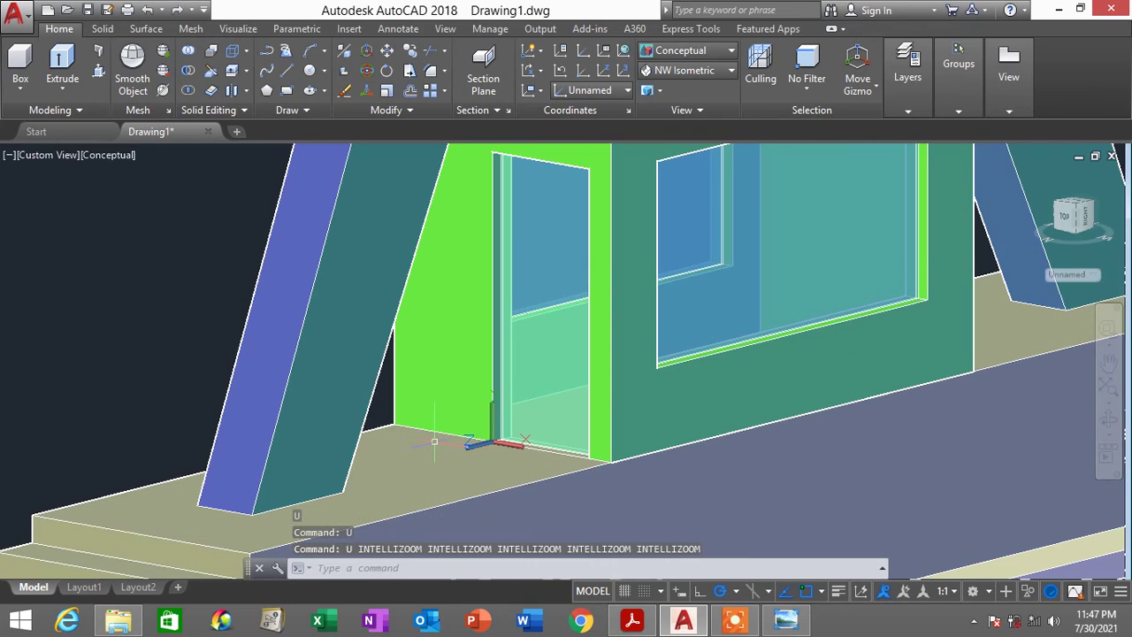
scroll(434, 440, up, 2)
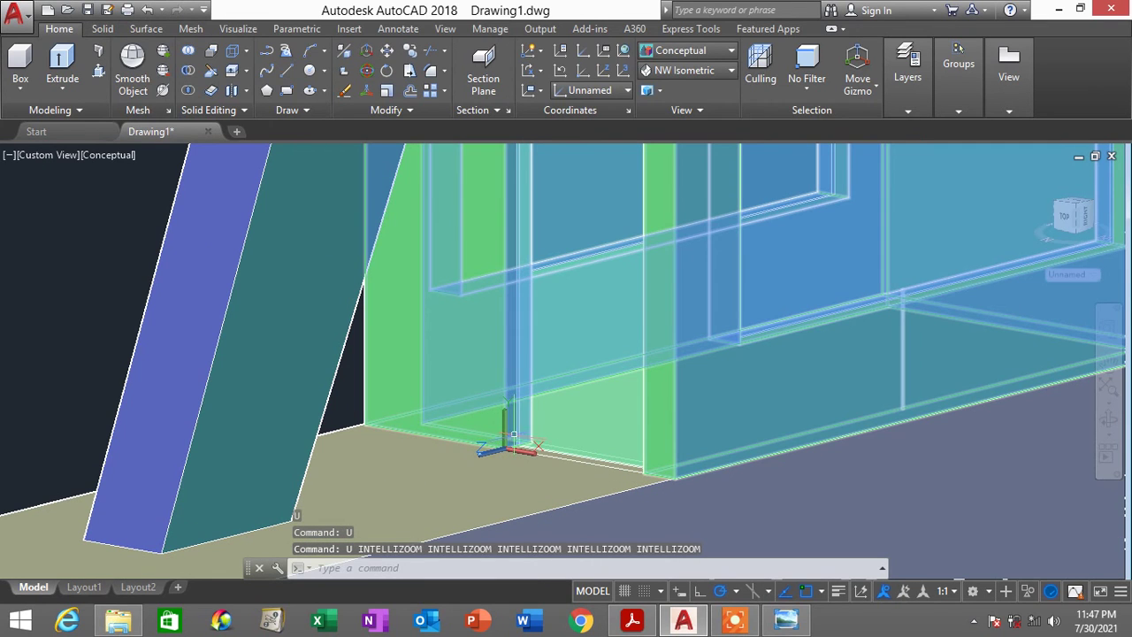
Set the display to the 2D Wireframe visual style
text(ucs)
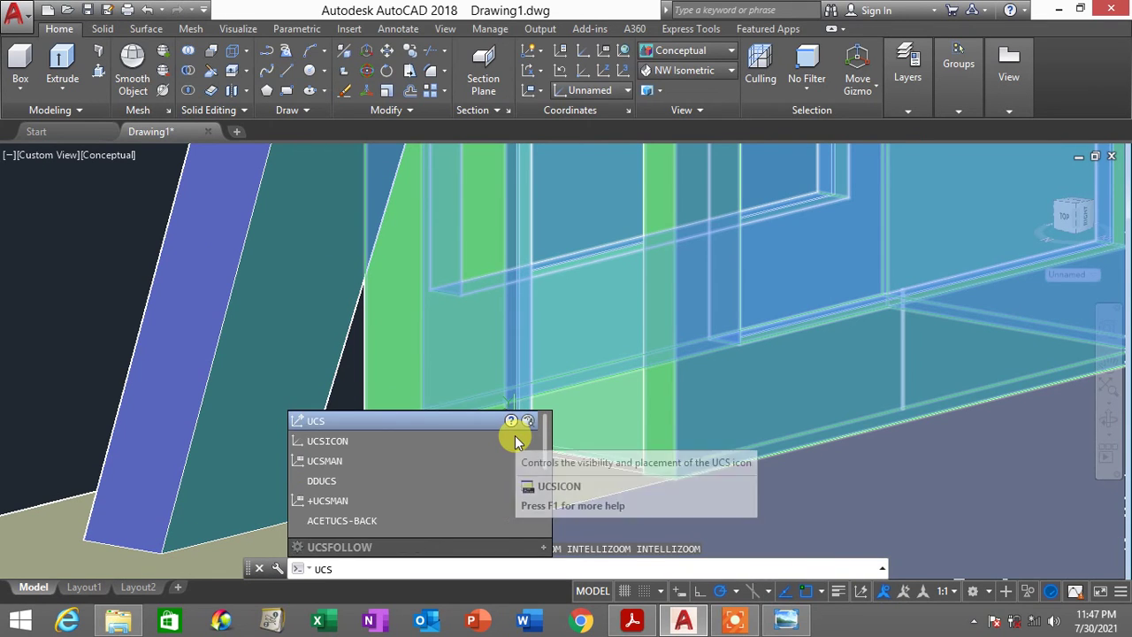
key(Return)
scroll(516, 439, up, 3)
scroll(518, 434, up, 2)
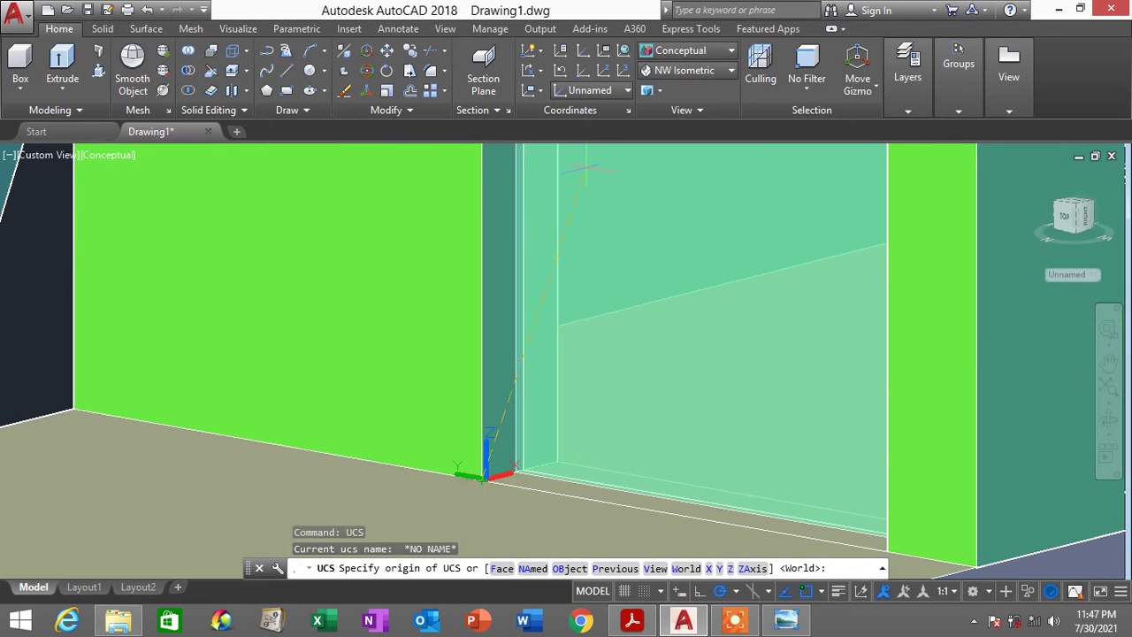
click(665, 49)
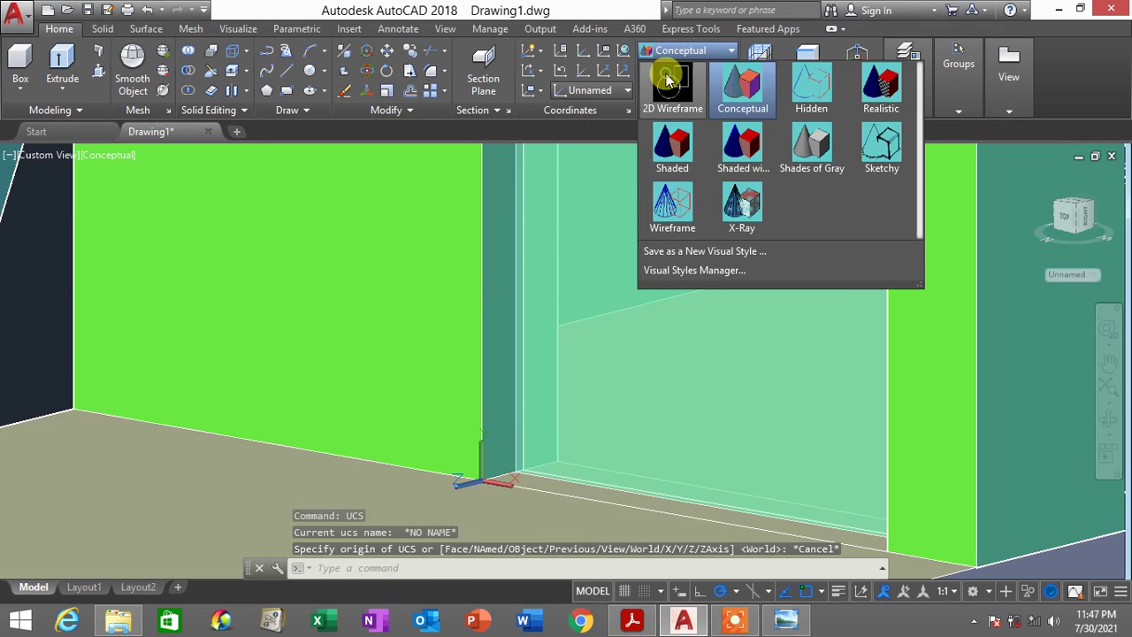
click(669, 82)
scroll(538, 404, up, 4)
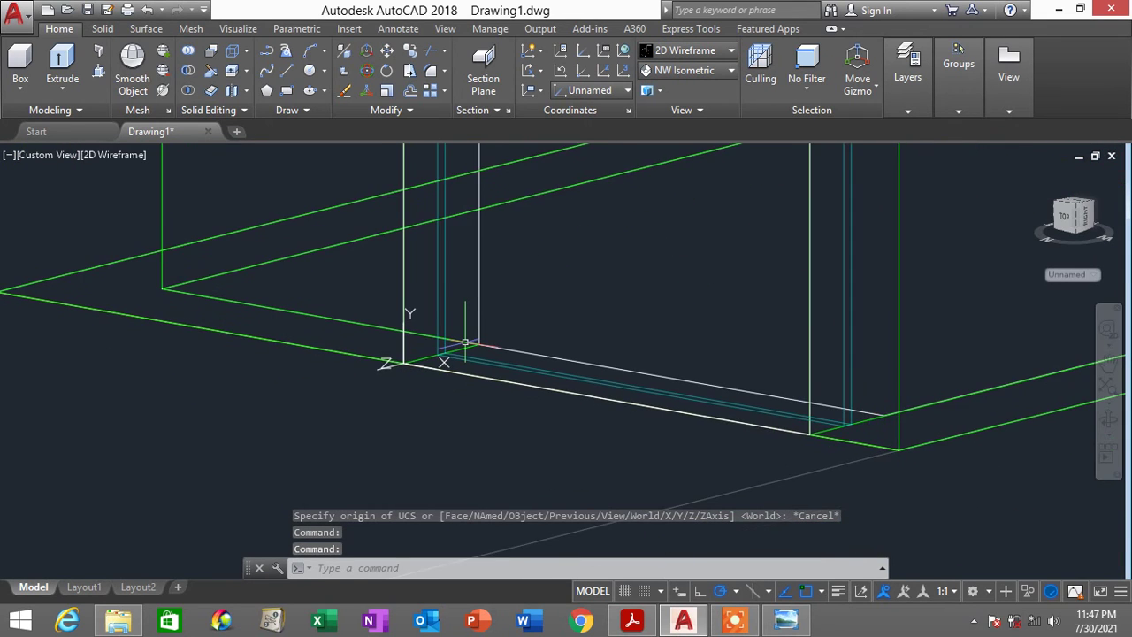
scroll(465, 342, up, 2)
Start a UCS at the door base corner, then cancel the attempt
text(ucs)
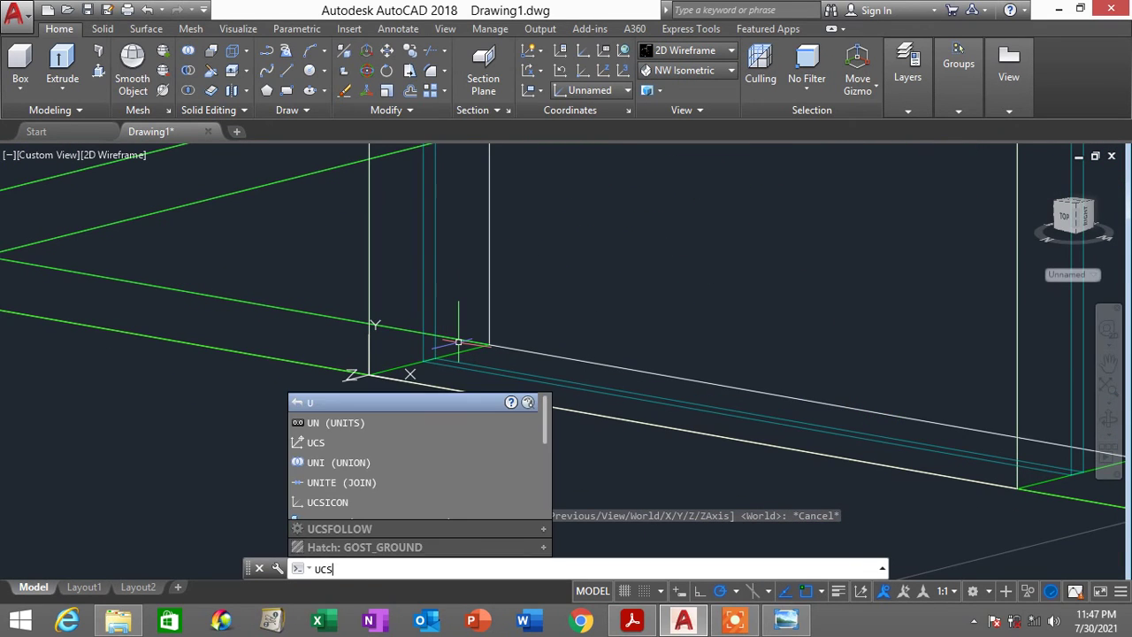
key(Return)
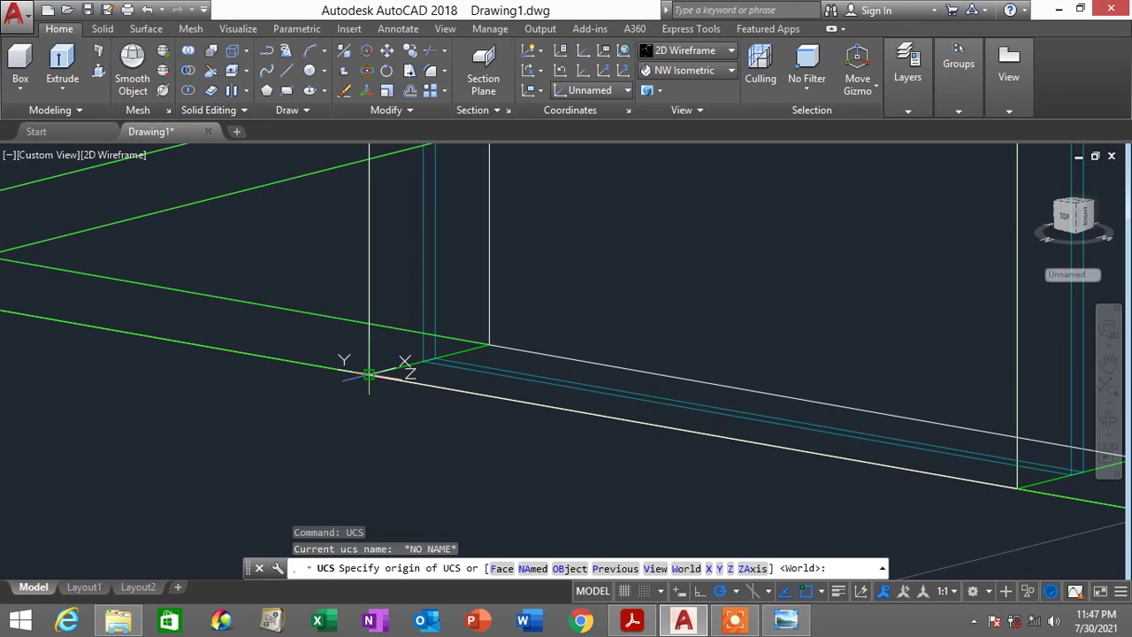
click(369, 374)
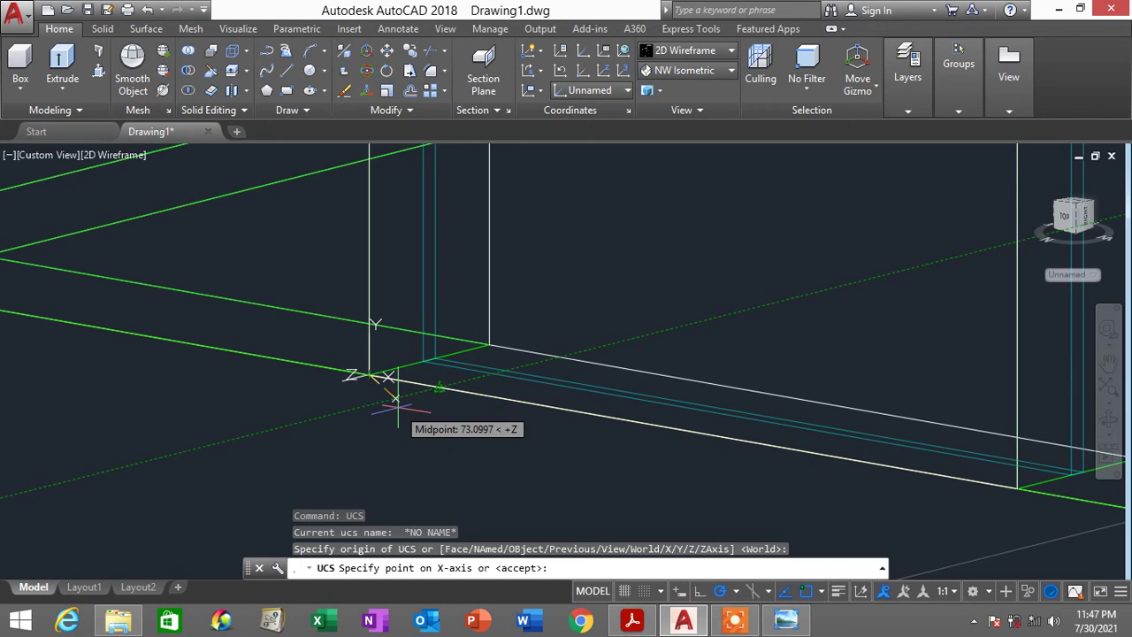
click(466, 398)
click(570, 322)
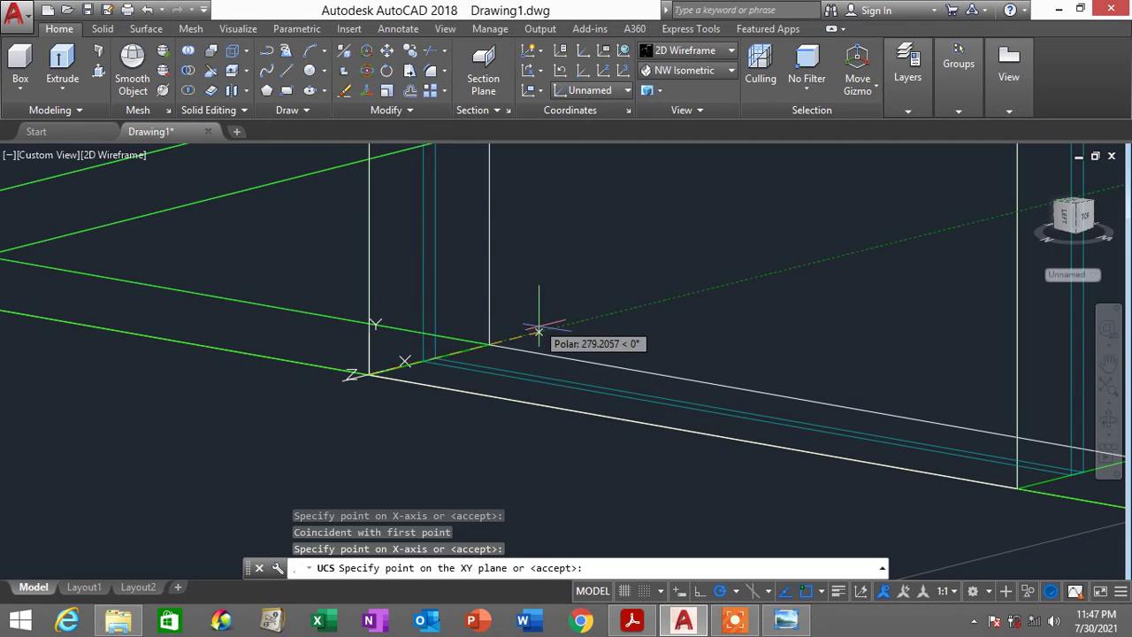
key(Escape)
Define the UCS at the line corner, X along the white edge, Z pointing up
text(u)
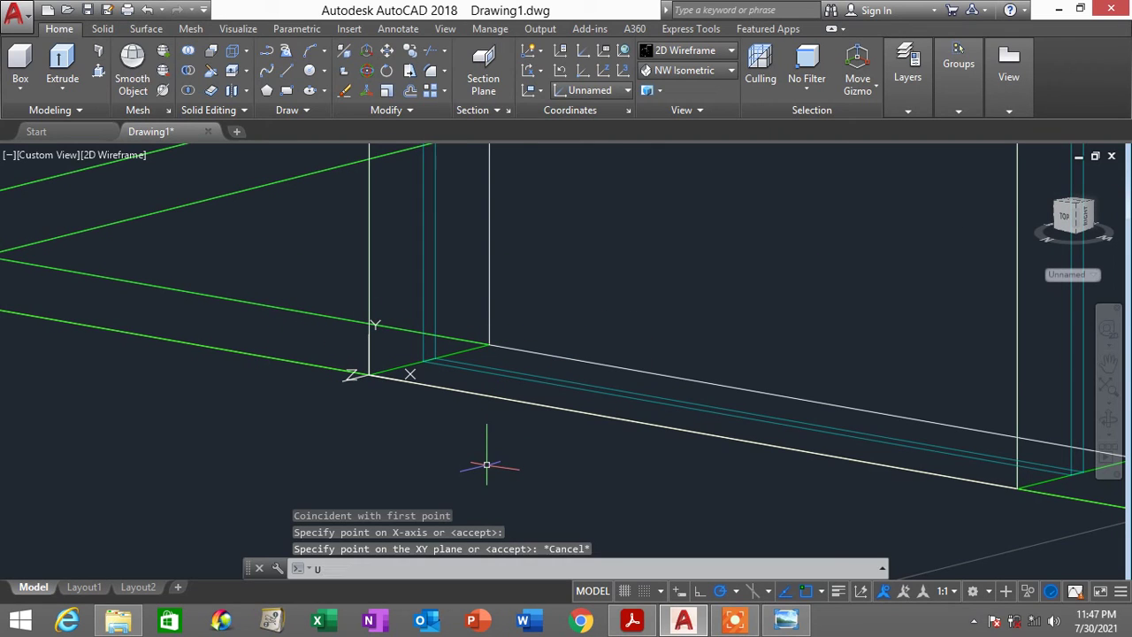
text(cs)
key(Return)
scroll(336, 361, up, 4)
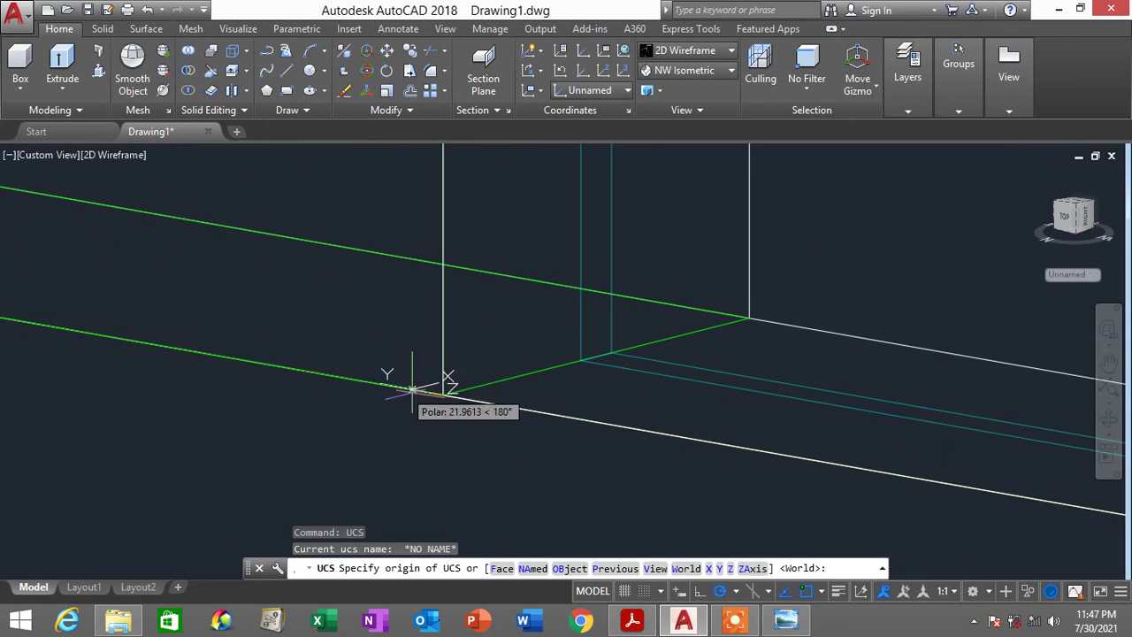
click(443, 396)
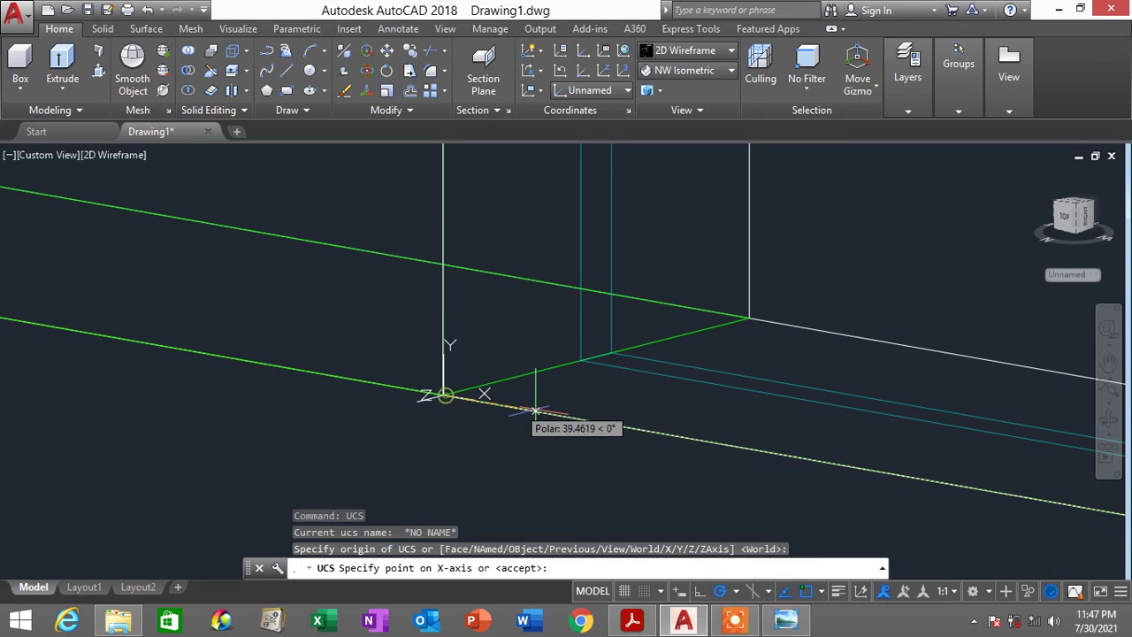
click(687, 440)
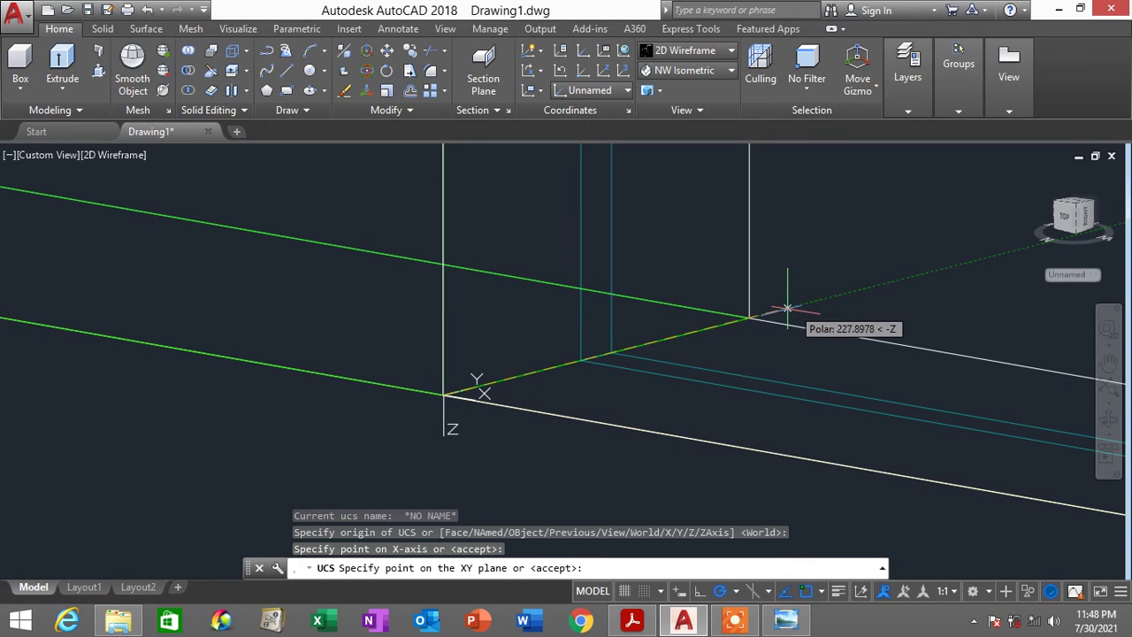
click(751, 320)
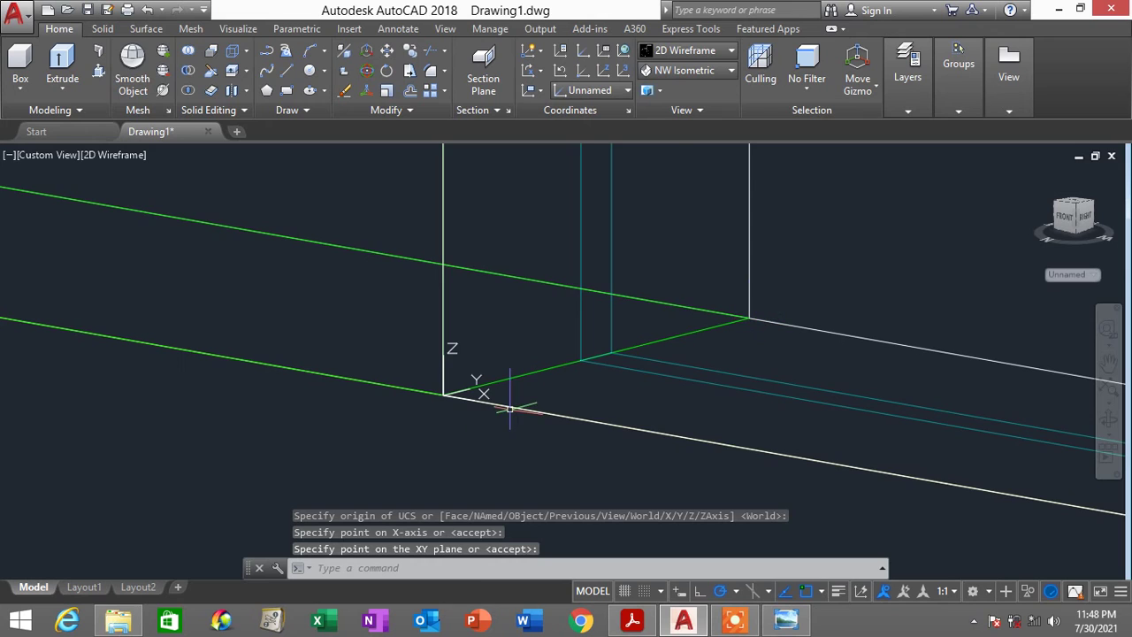
scroll(509, 408, down, 5)
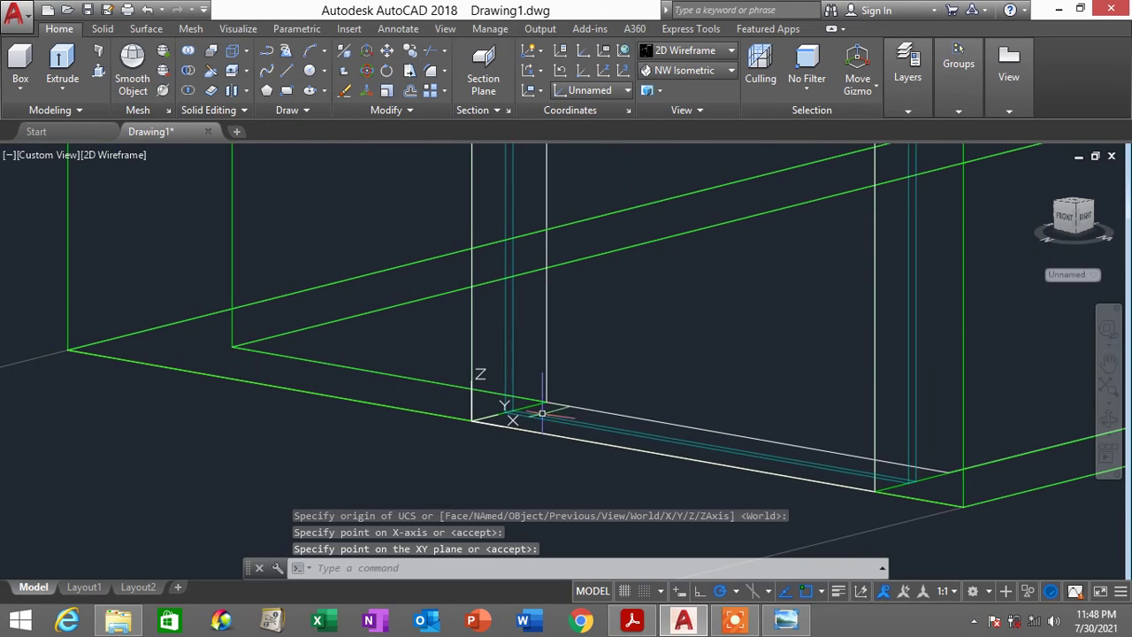
Draw a slender upright cylinder on the floor in front of the door with CYL
text(cy)
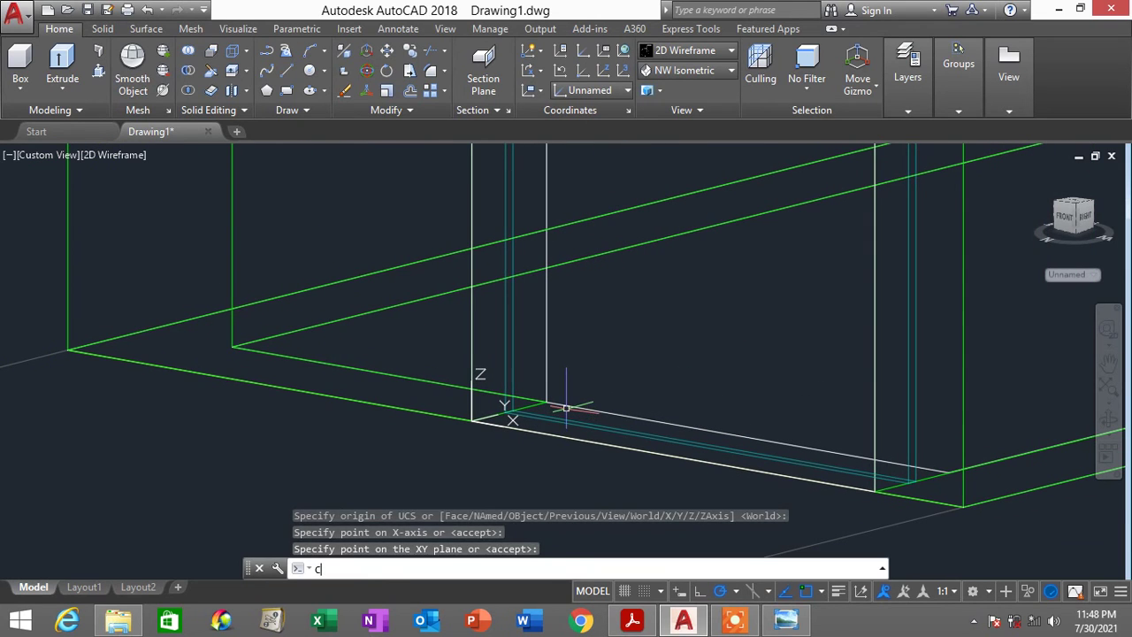
click(566, 409)
text(;)
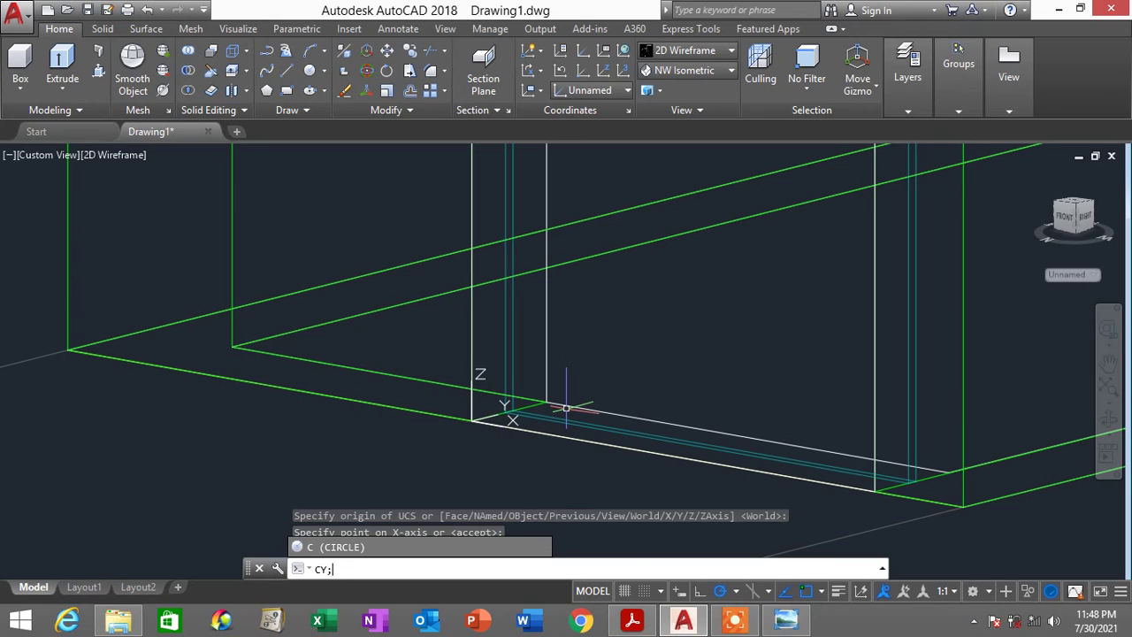
text(I\\)
click(566, 408)
key(BackSpace)
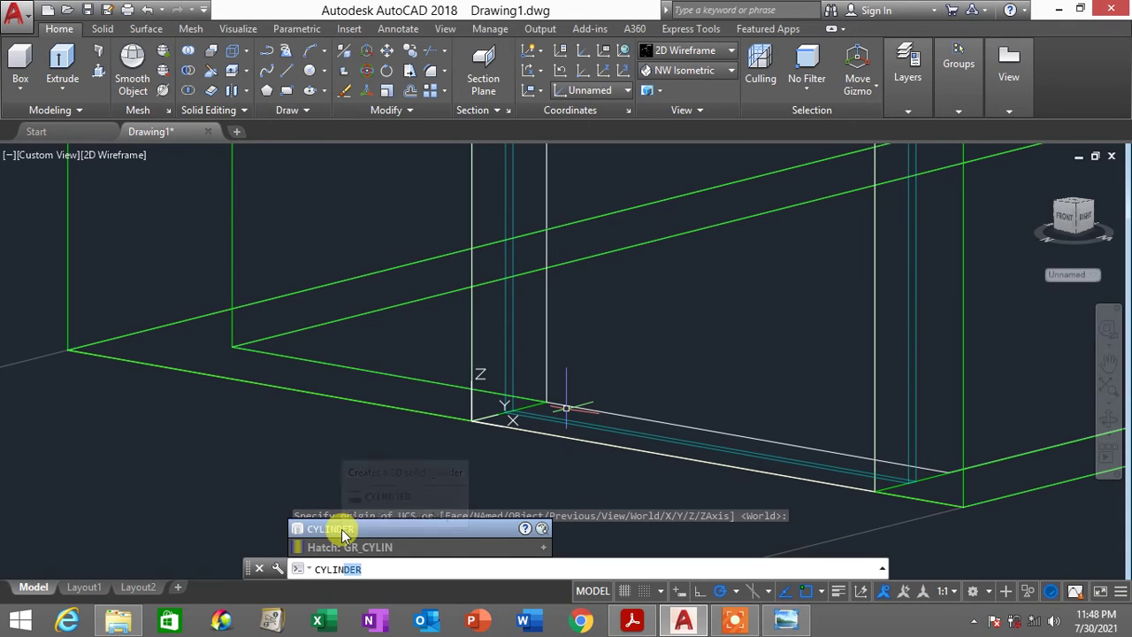
key(Return)
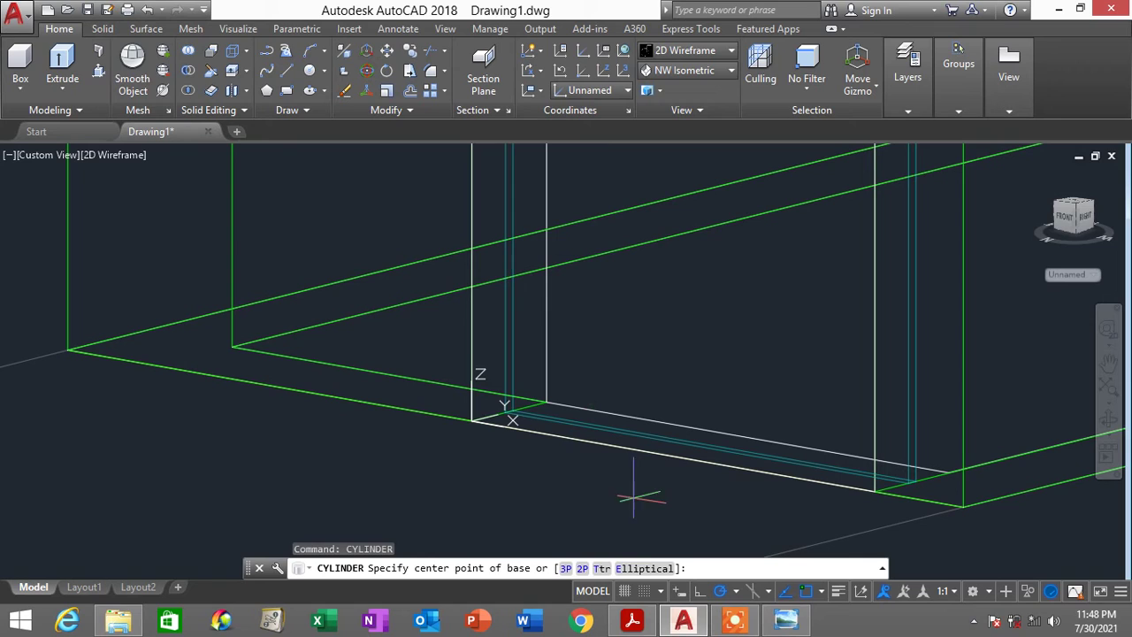
click(682, 500)
click(695, 498)
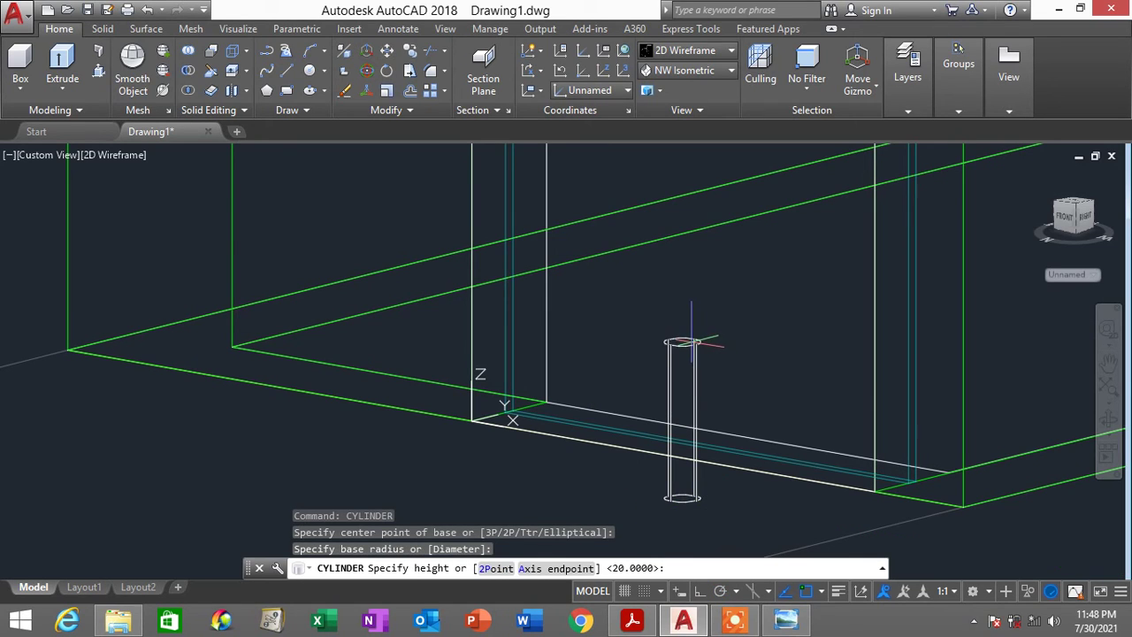
click(691, 342)
click(685, 50)
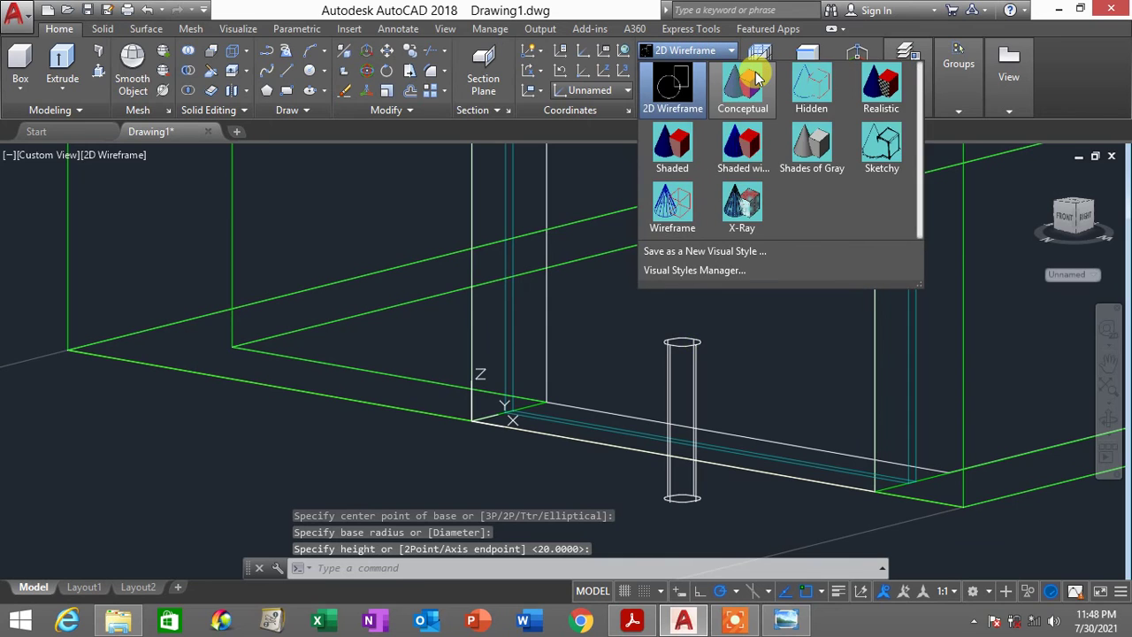
Switch to Conceptual shading and drag the cylinder's top grip upward to stretch it taller
click(743, 84)
scroll(713, 336, down, 10)
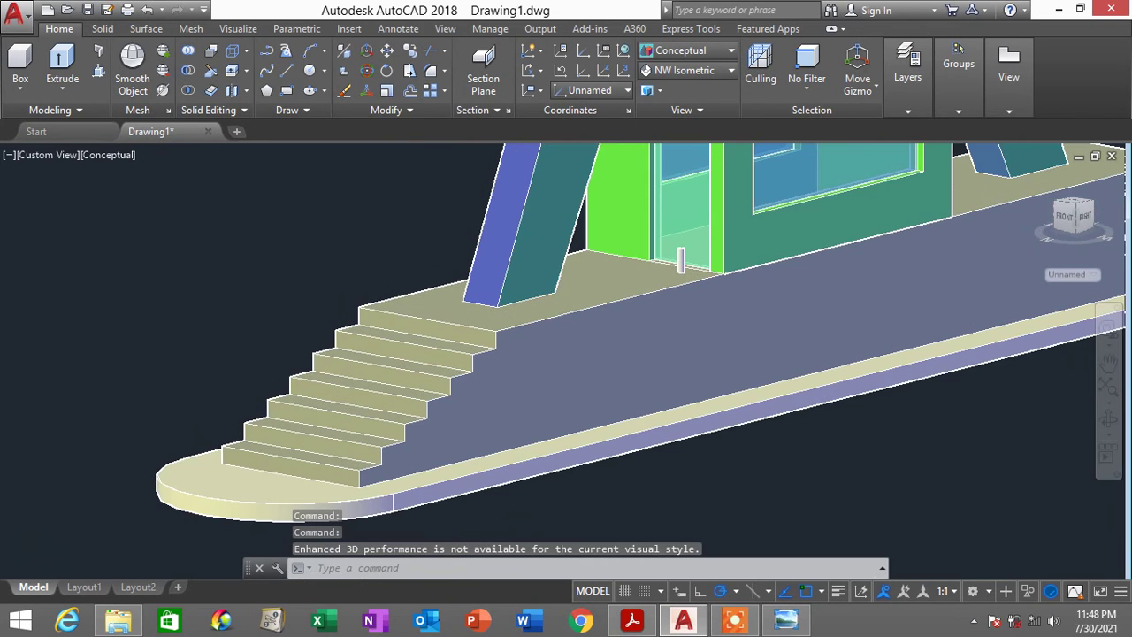
scroll(679, 261, up, 5)
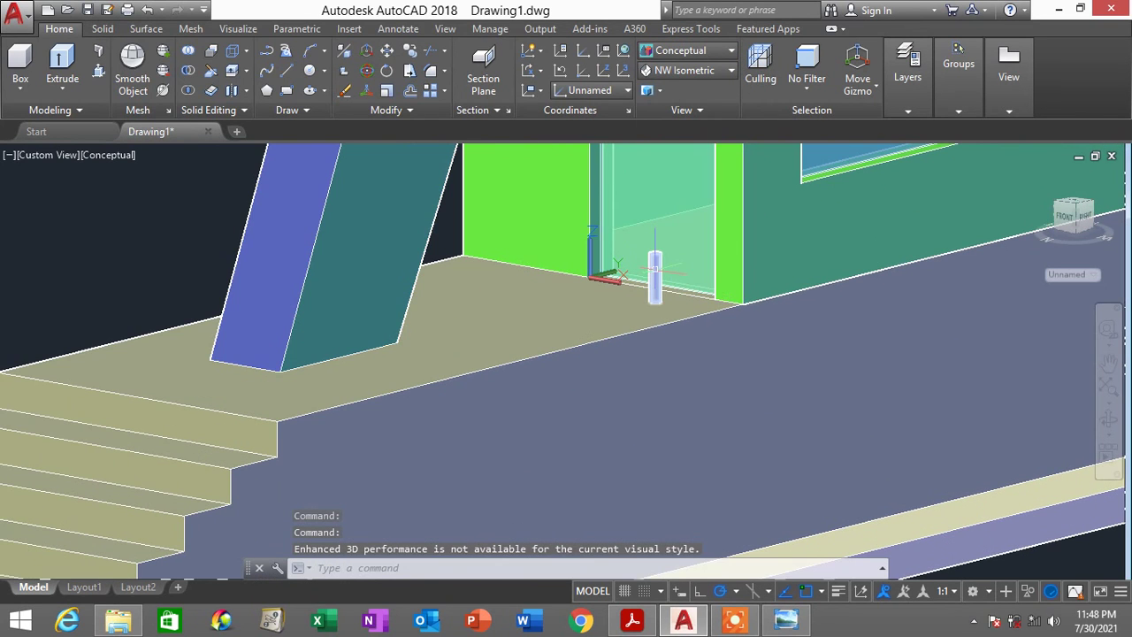
click(653, 270)
scroll(657, 222, up, 3)
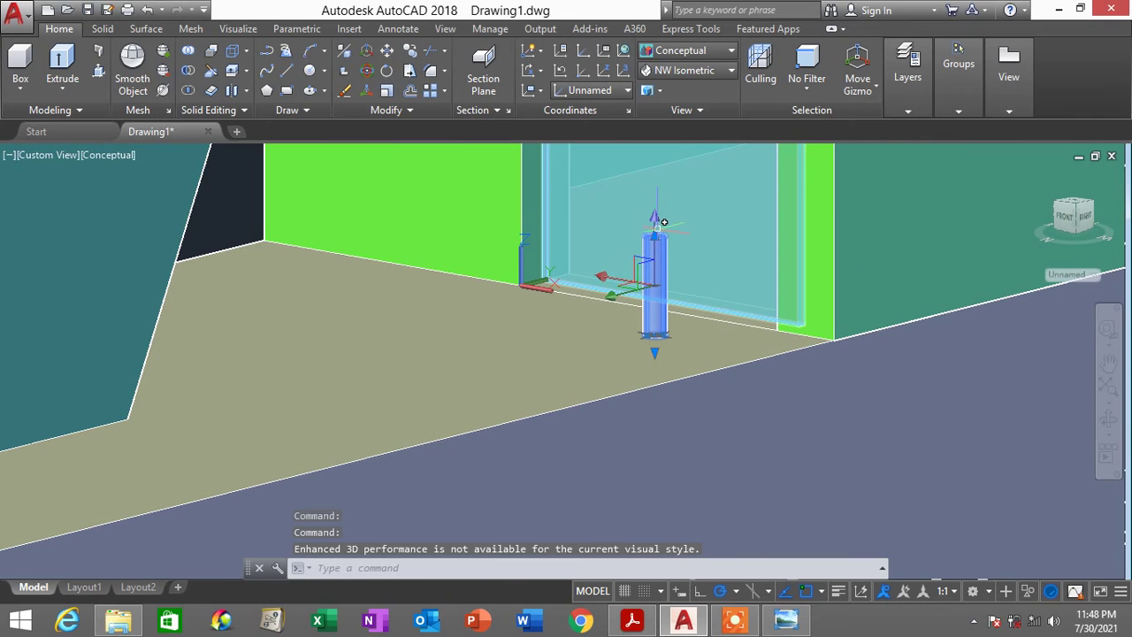
scroll(657, 241, up, 2)
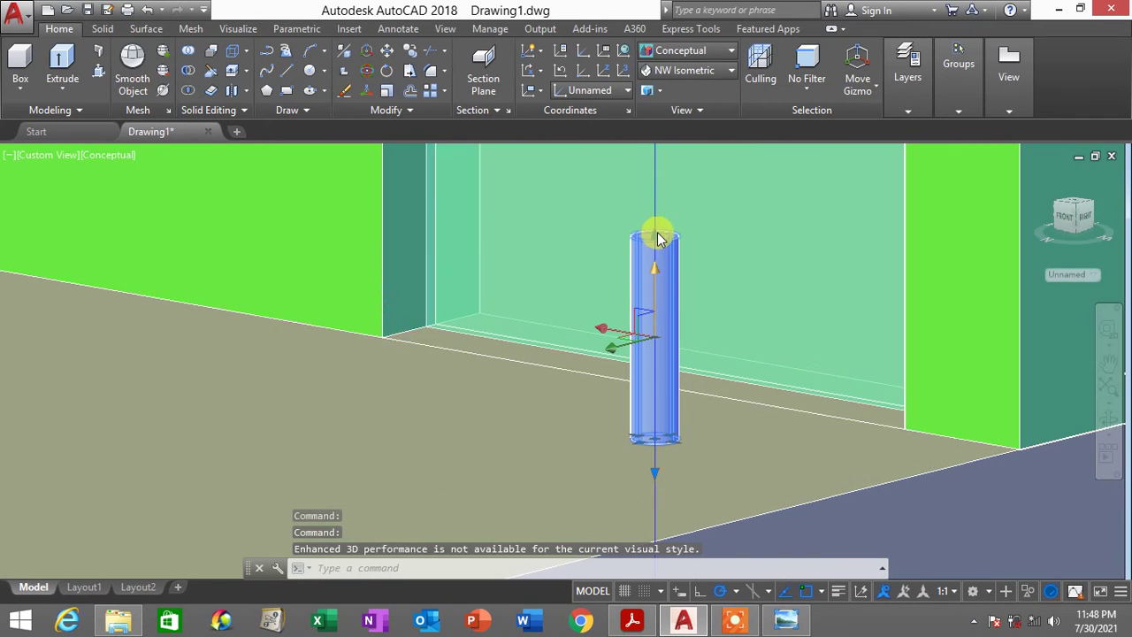
click(655, 237)
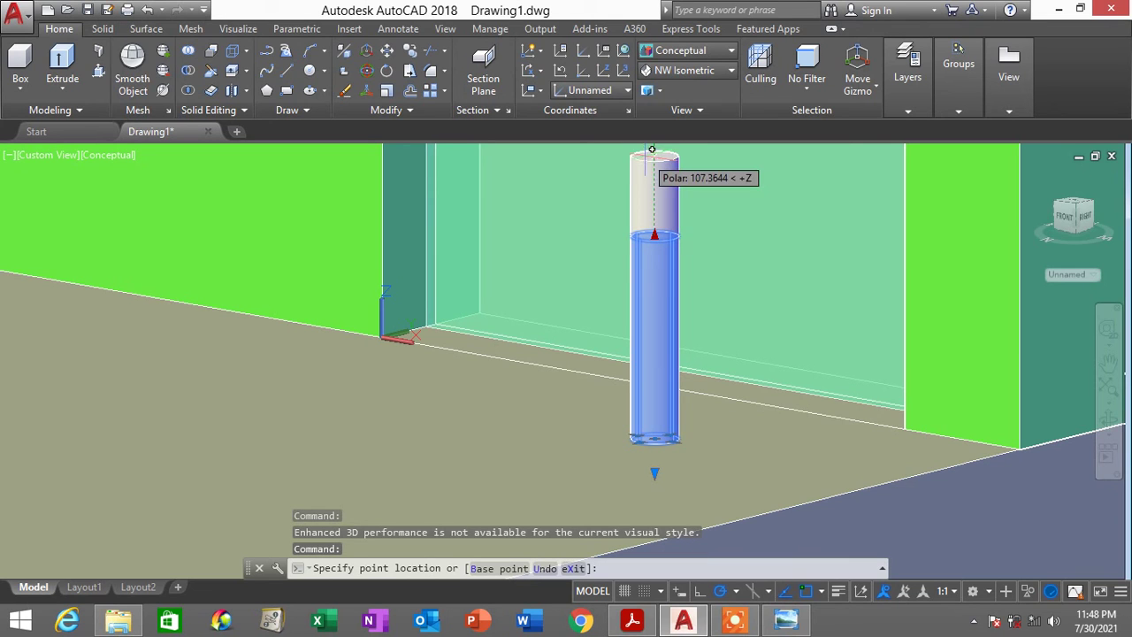
shift+middle_drag(652, 151, 595, 367)
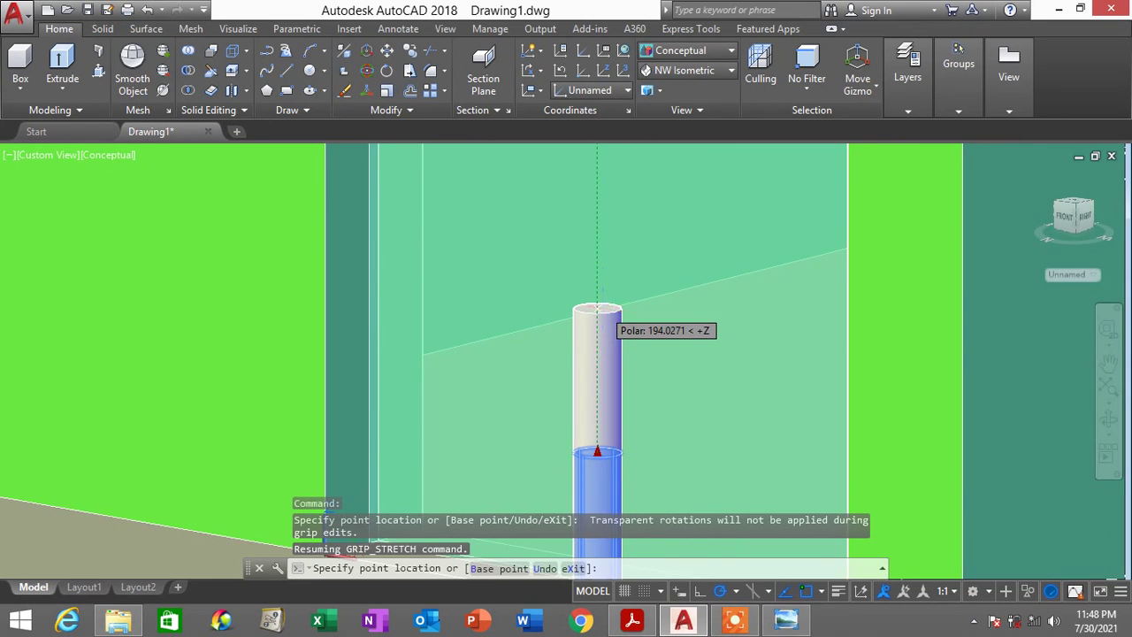
scroll(675, 324, down, 5)
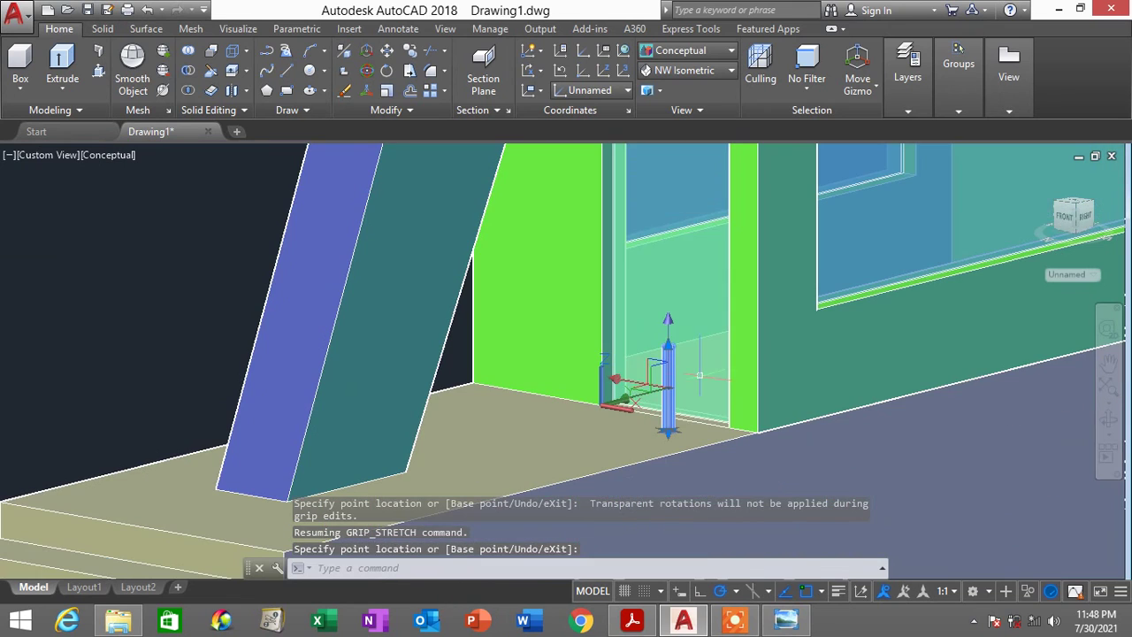
click(705, 370)
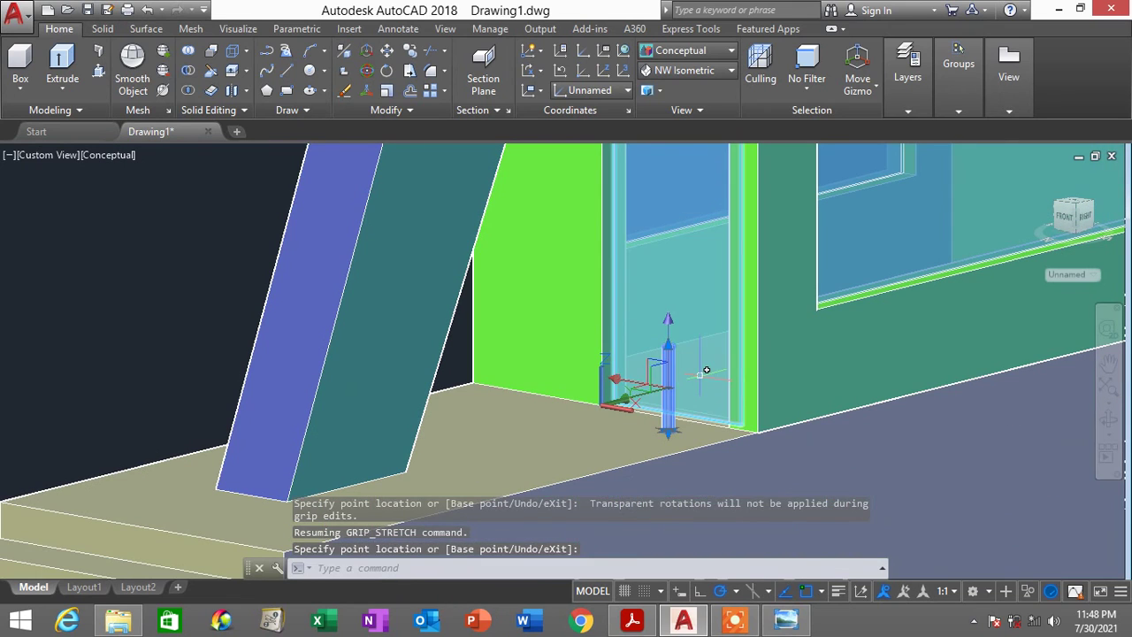
key(Escape)
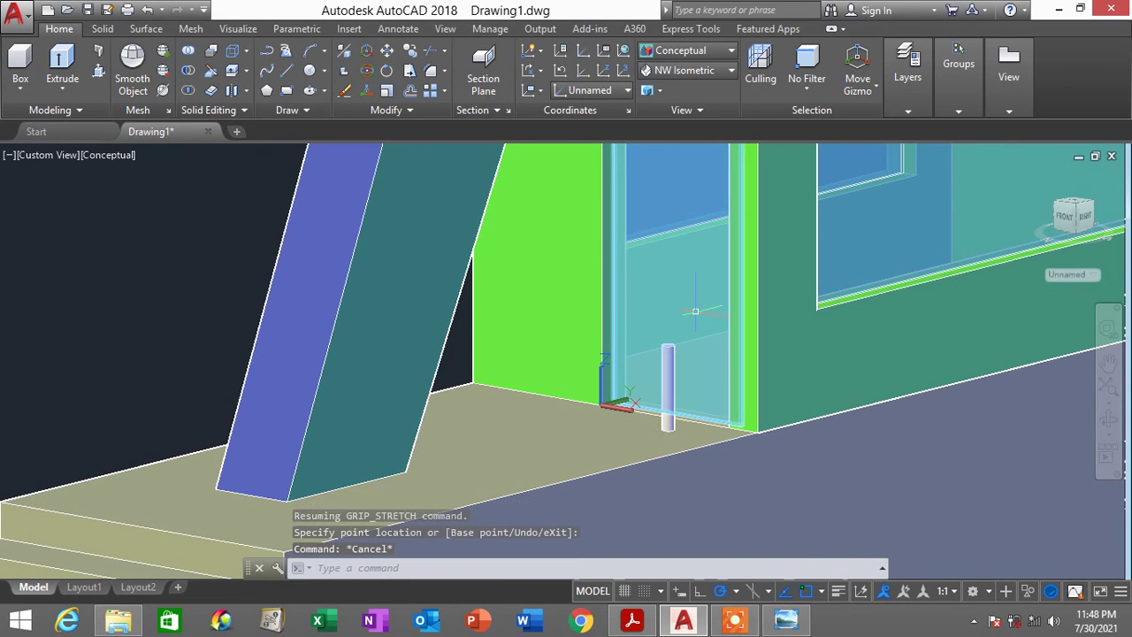
click(697, 71)
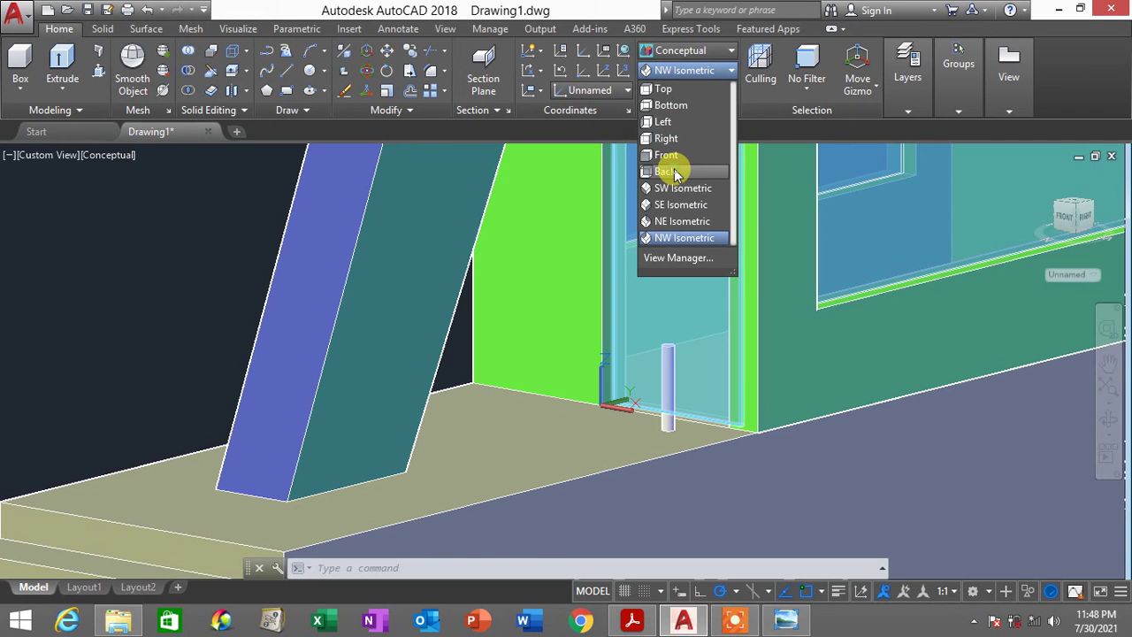
View the booth from the Back in 2D Wireframe, centred on the door area
click(674, 171)
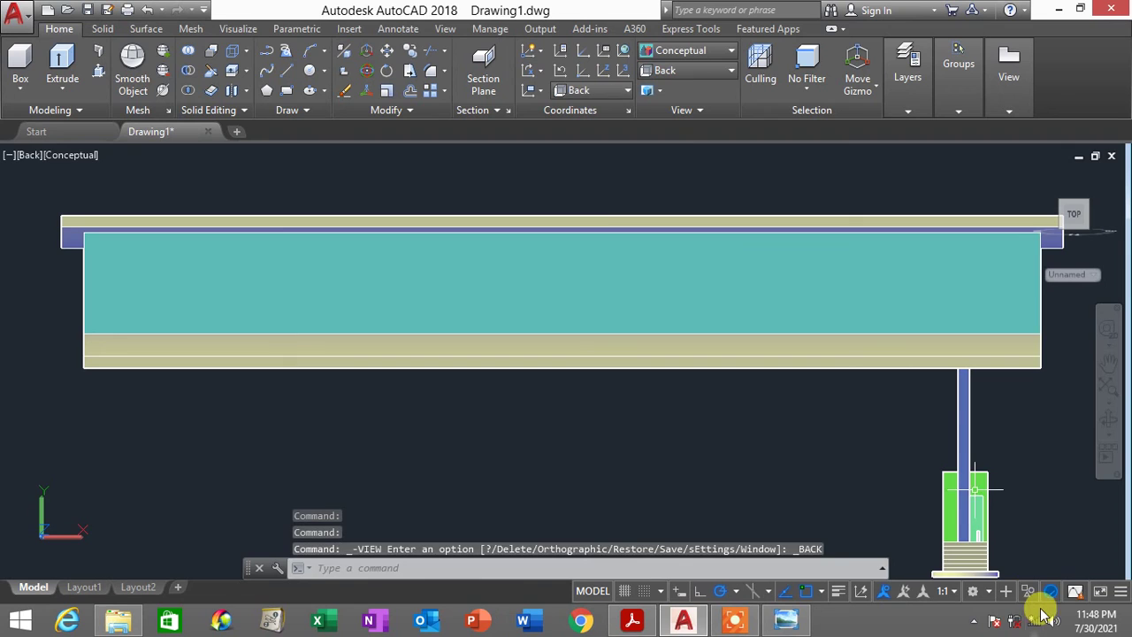
scroll(1023, 538, up, 6)
middle_drag(1023, 538, 672, 221)
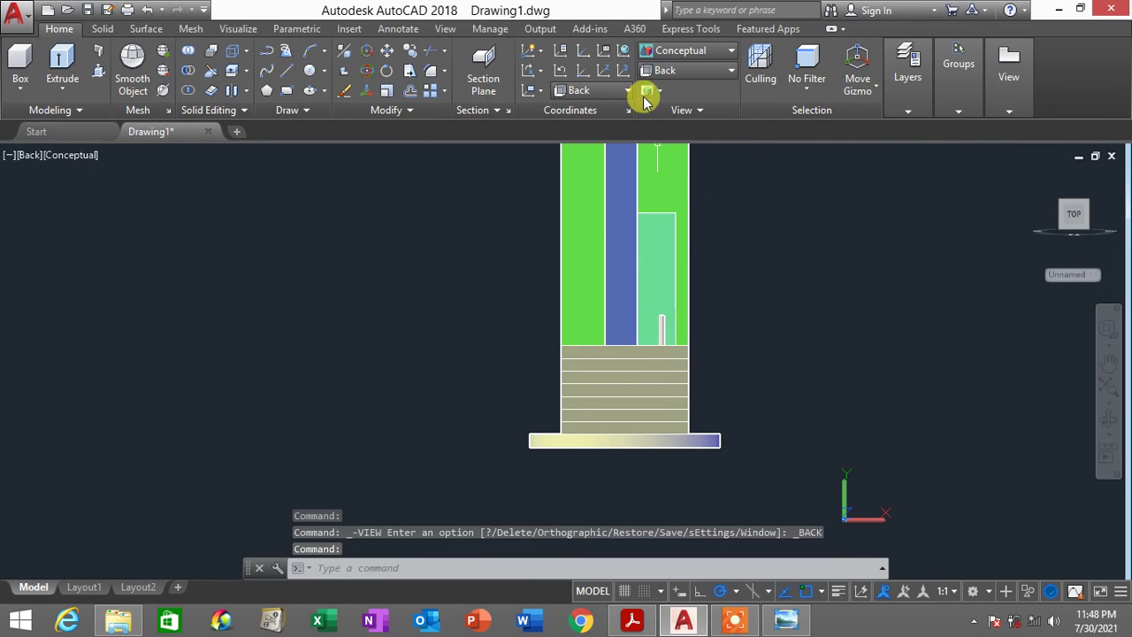
click(687, 52)
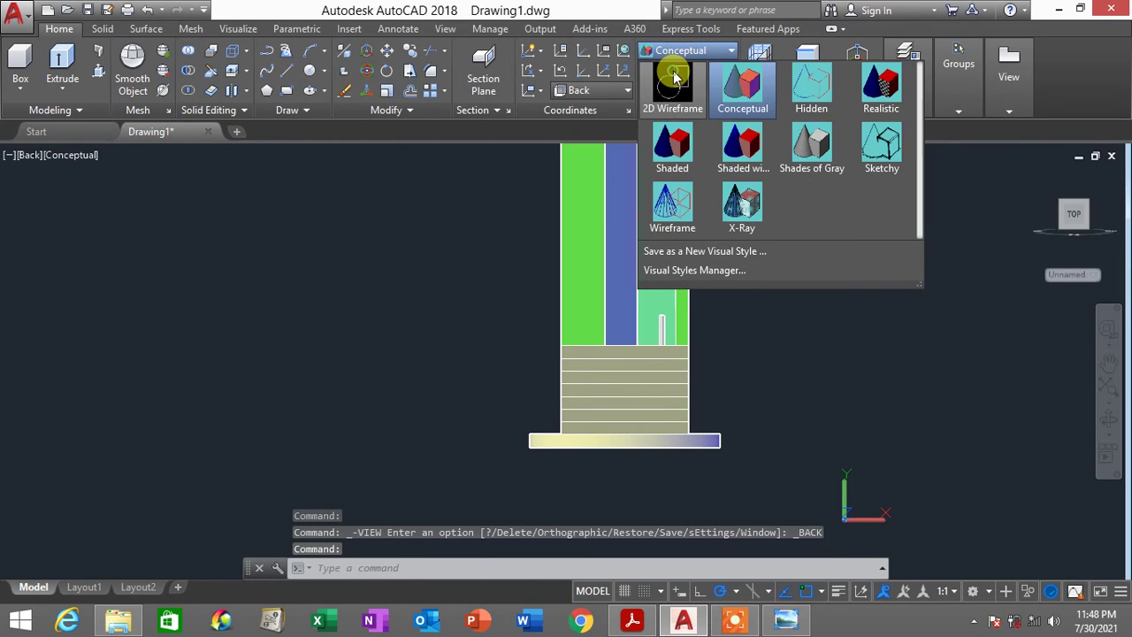
click(674, 78)
scroll(684, 344, up, 4)
middle_drag(640, 319, 662, 362)
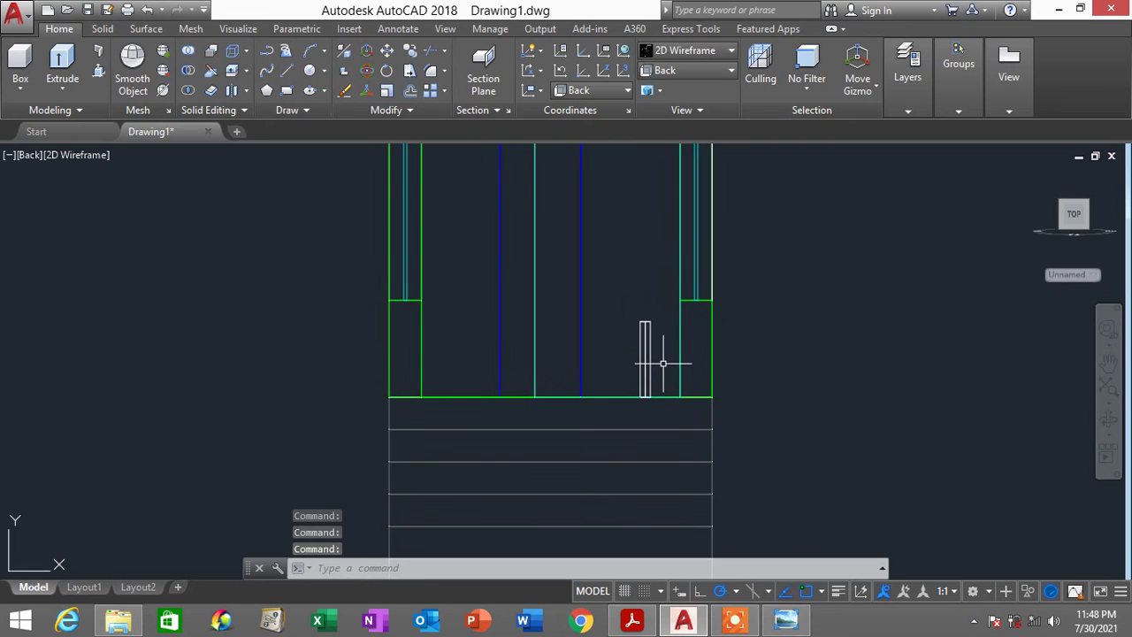
Move the handle cylinder up to about mid-height on the door
text(m)
key(Return)
click(662, 351)
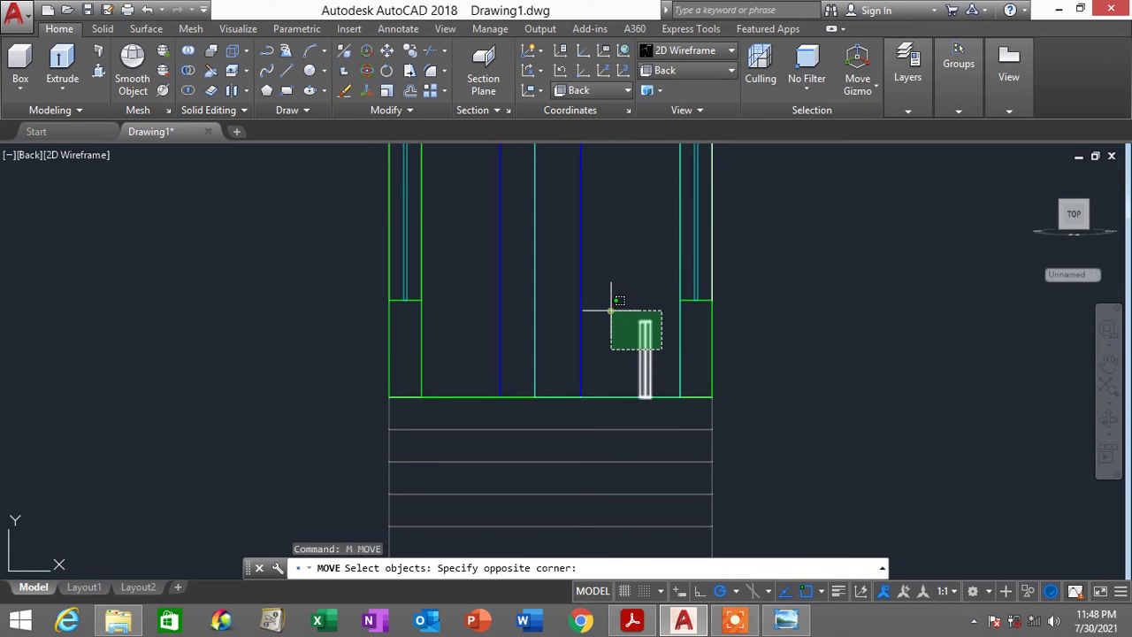
click(624, 315)
key(Return)
click(646, 345)
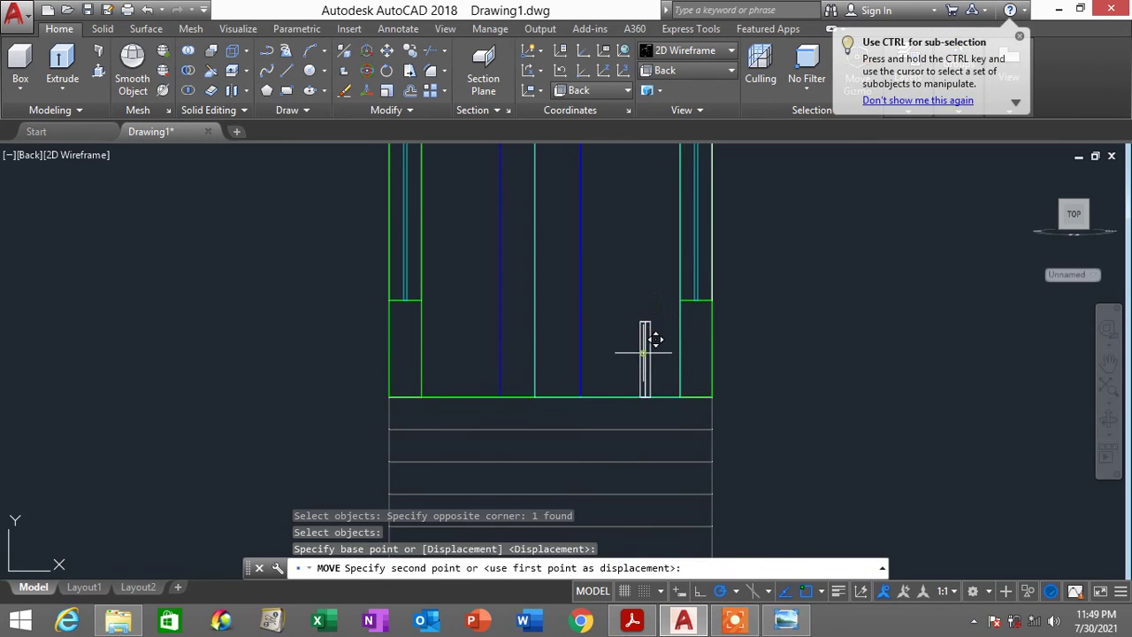
middle_drag(636, 276, 717, 349)
middle_drag(753, 285, 779, 332)
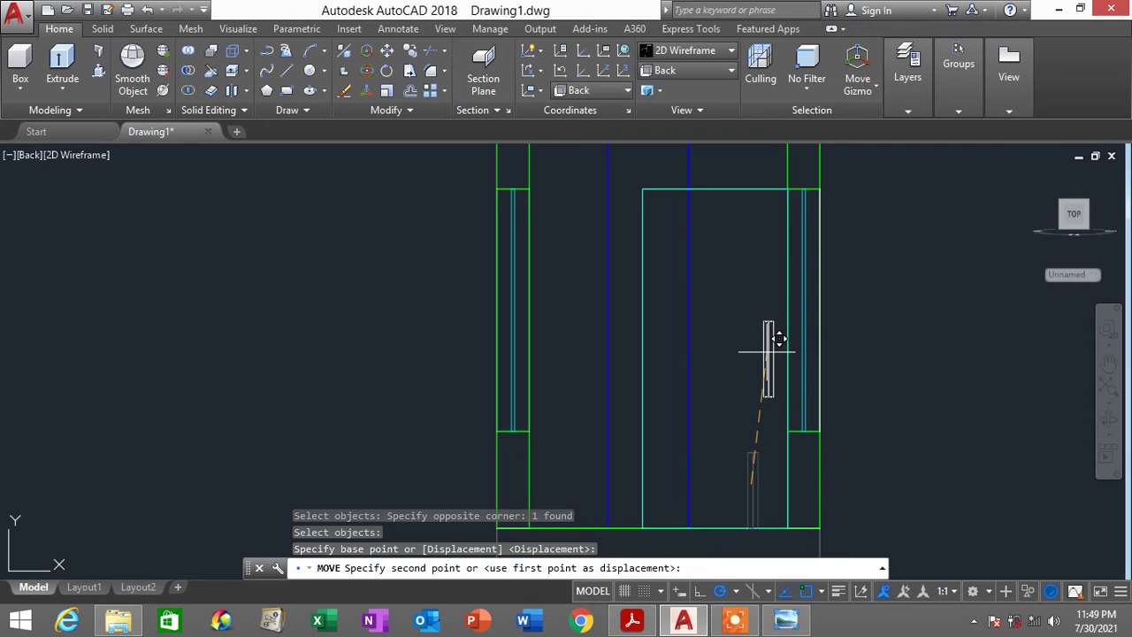
key(Escape)
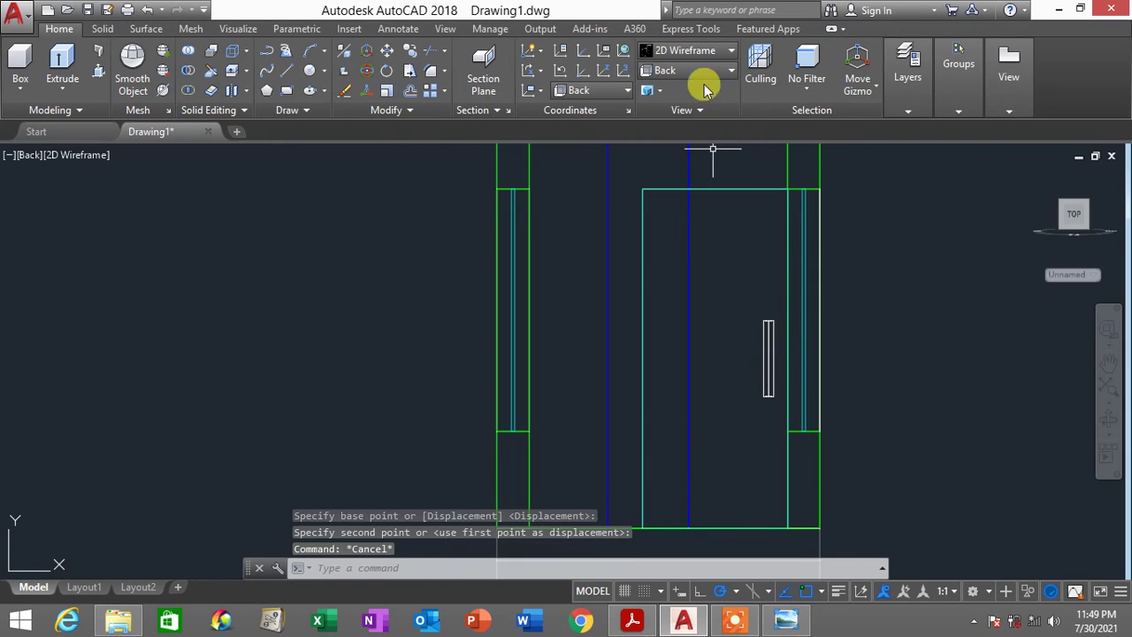
Switch to the Top preset view
click(706, 58)
click(690, 70)
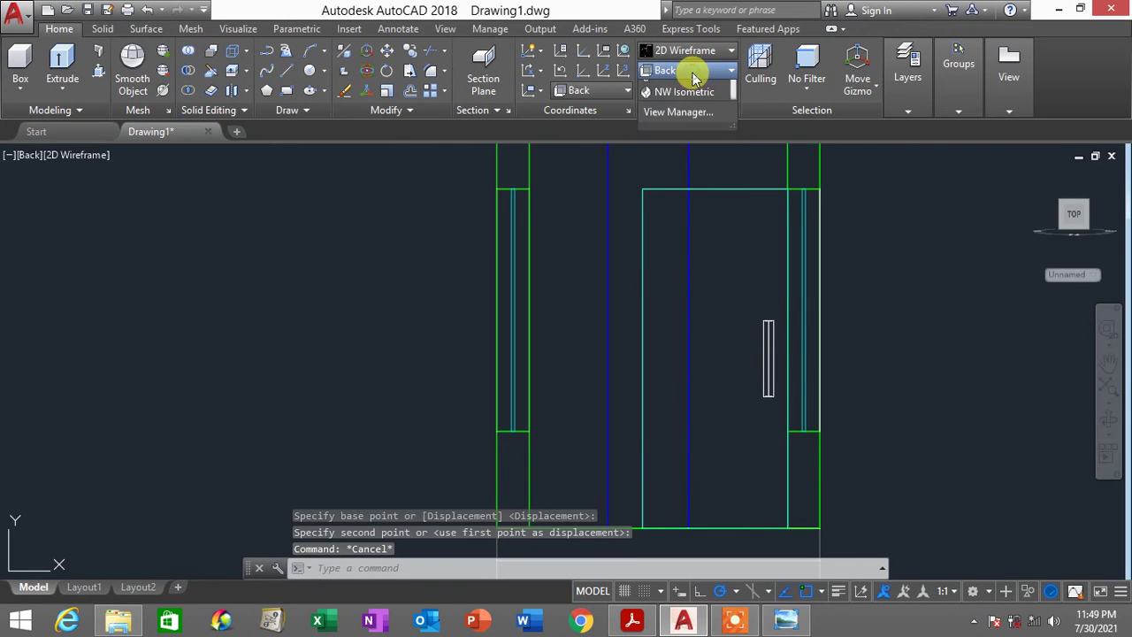
click(665, 90)
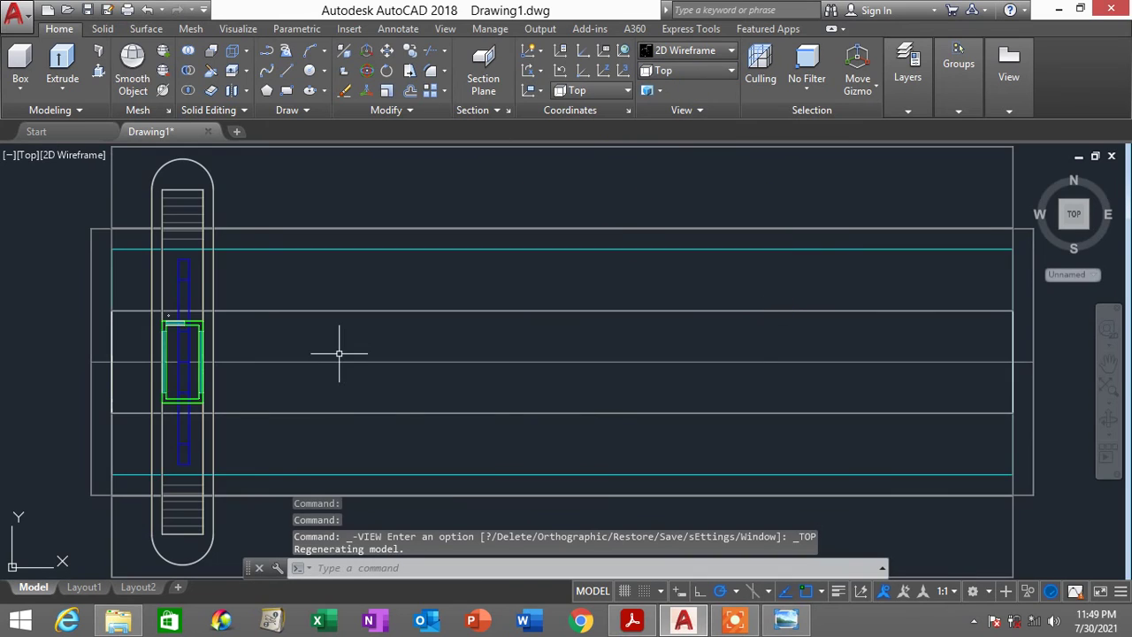
In plan, move the handle circle from its centre onto the door line below
scroll(495, 301, up, 6)
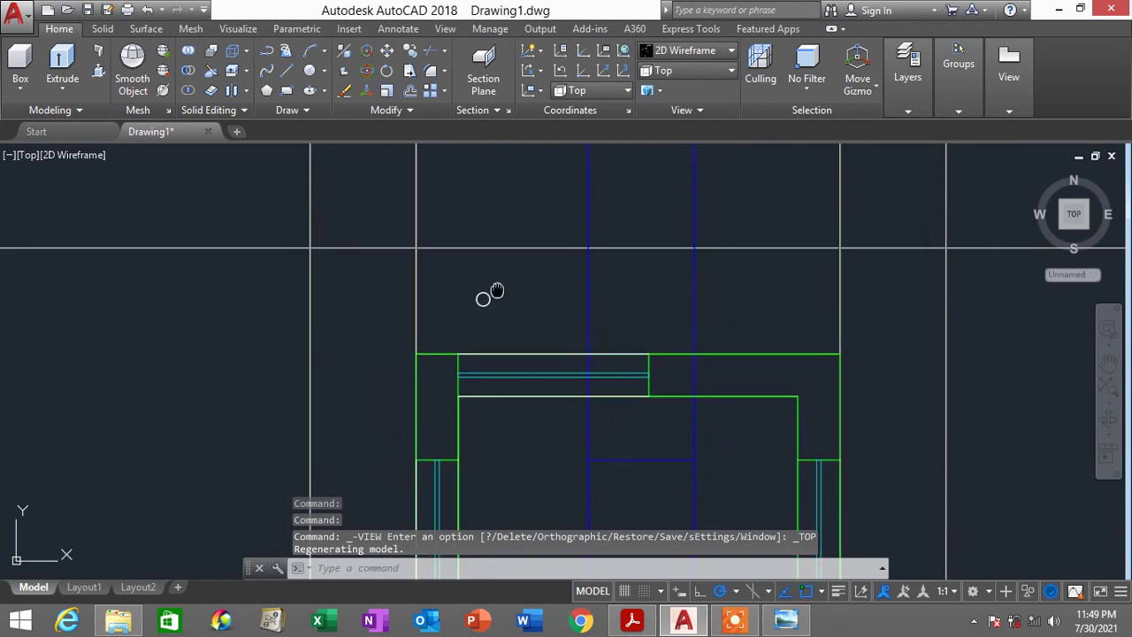
text(m)
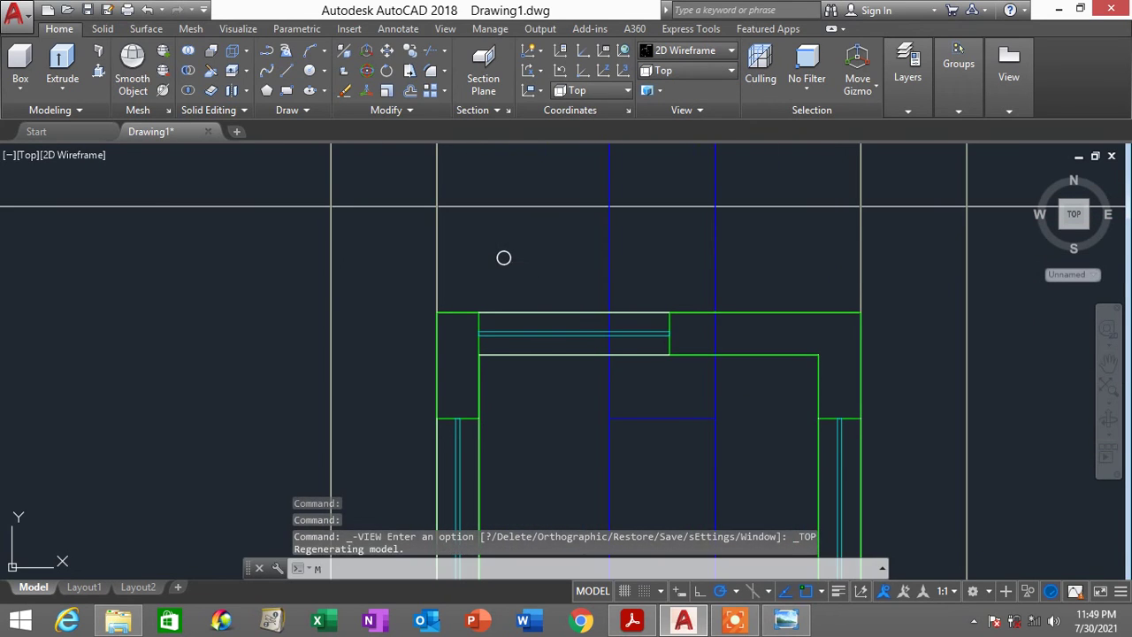
key(Return)
click(535, 276)
click(494, 254)
key(Return)
scroll(501, 259, up, 2)
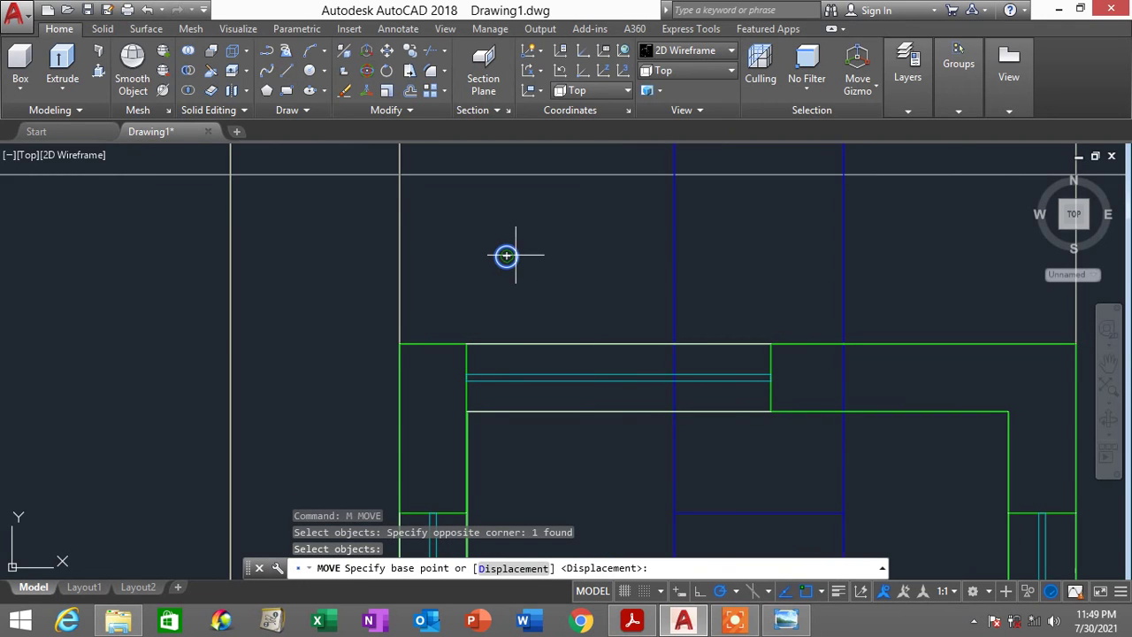
click(506, 256)
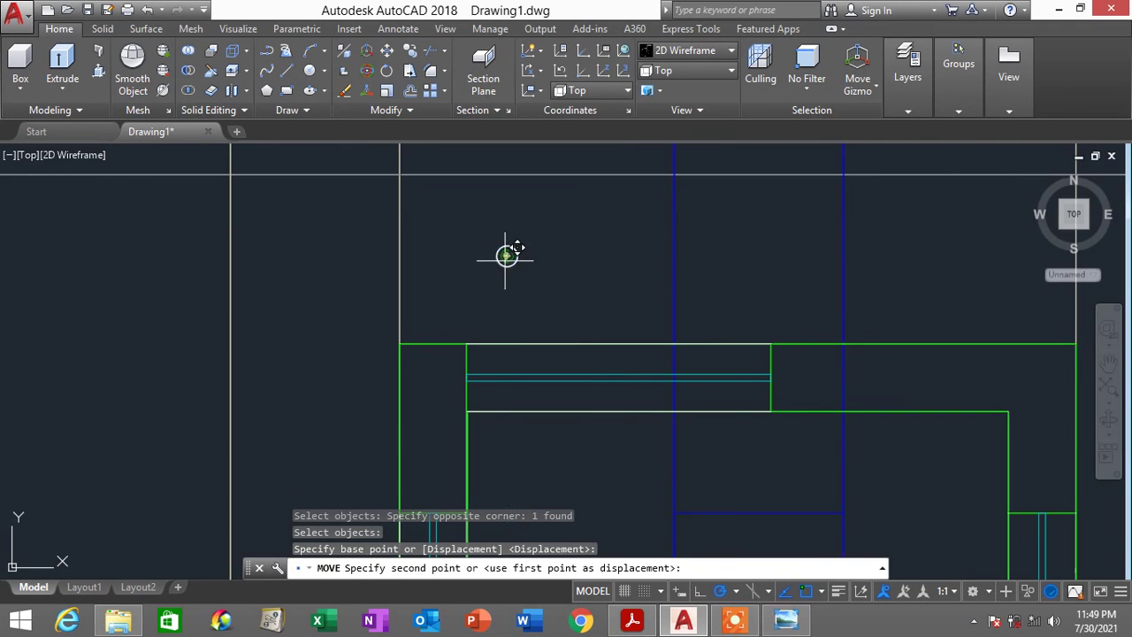
click(506, 361)
key(Escape)
scroll(555, 271, down, 2)
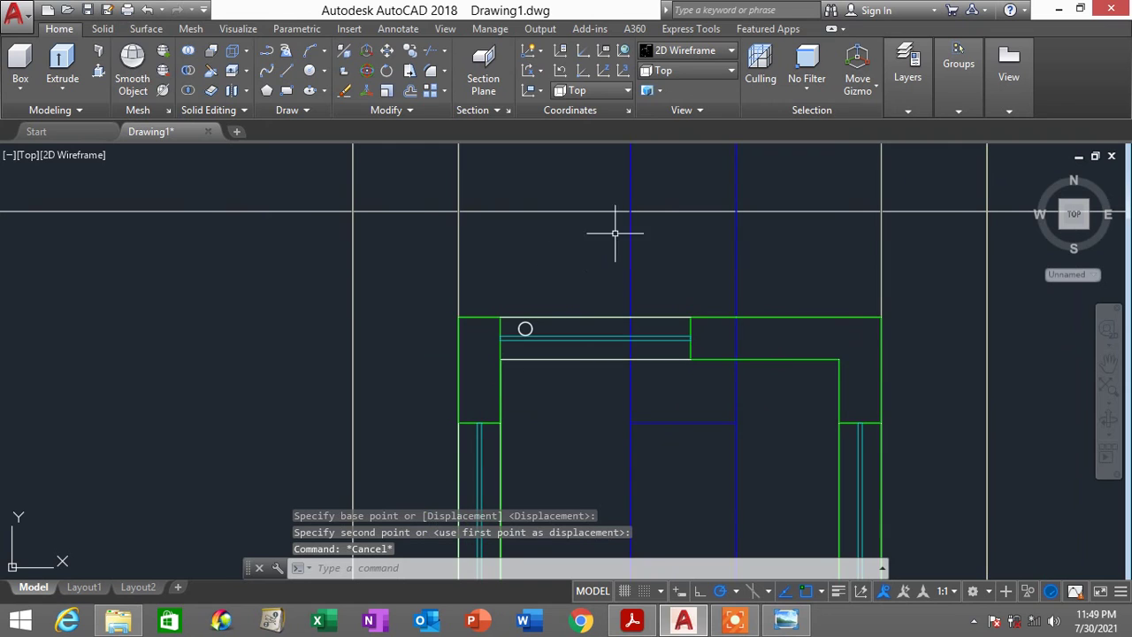
Show the booth from NW Isometric in Conceptual shading
click(702, 70)
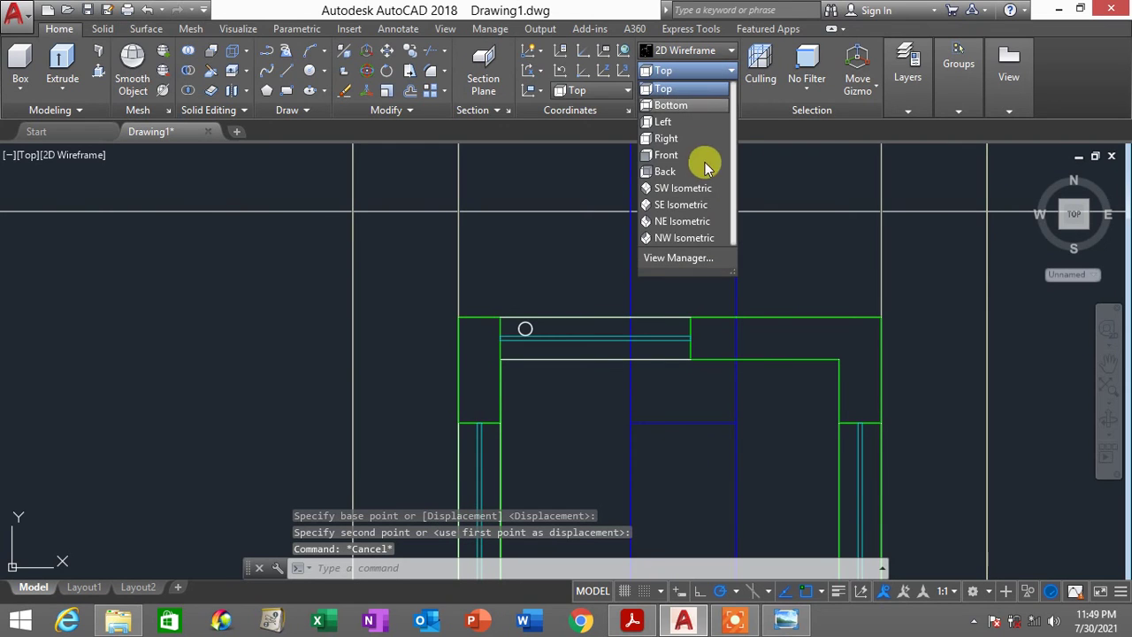
click(698, 239)
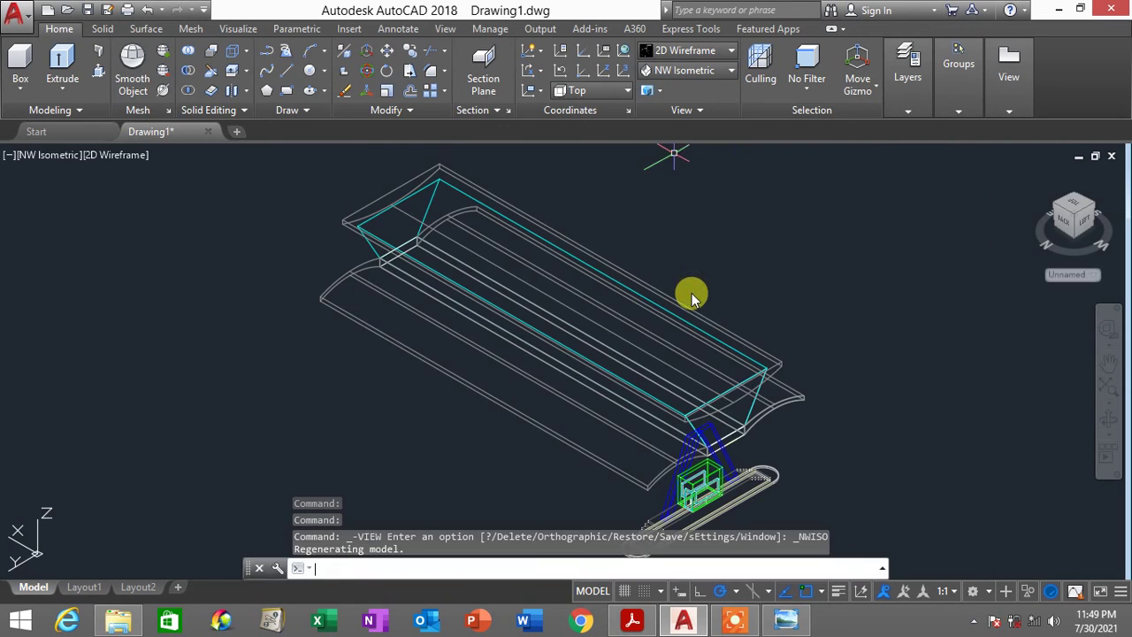
scroll(738, 276, up, 3)
scroll(737, 276, up, 2)
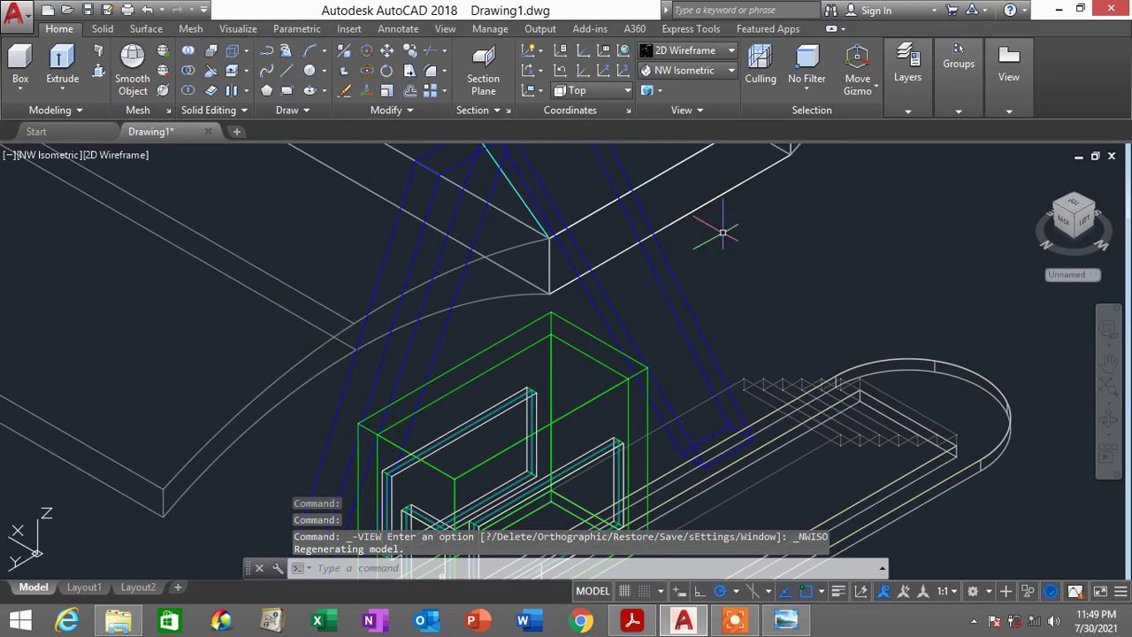
click(707, 50)
click(732, 81)
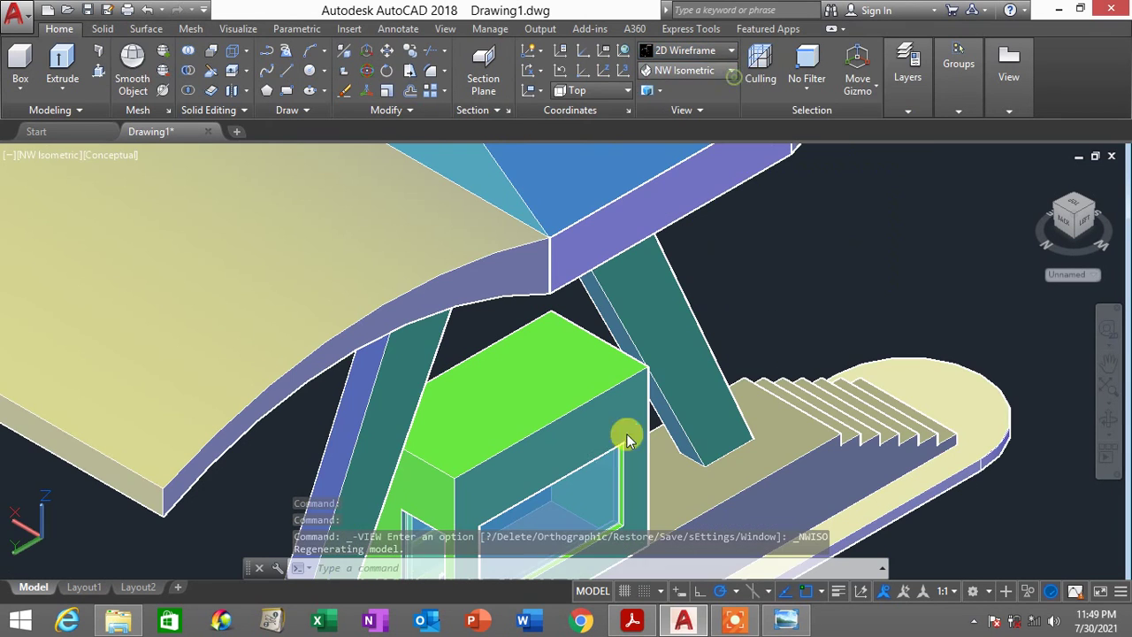
scroll(627, 434, up, 3)
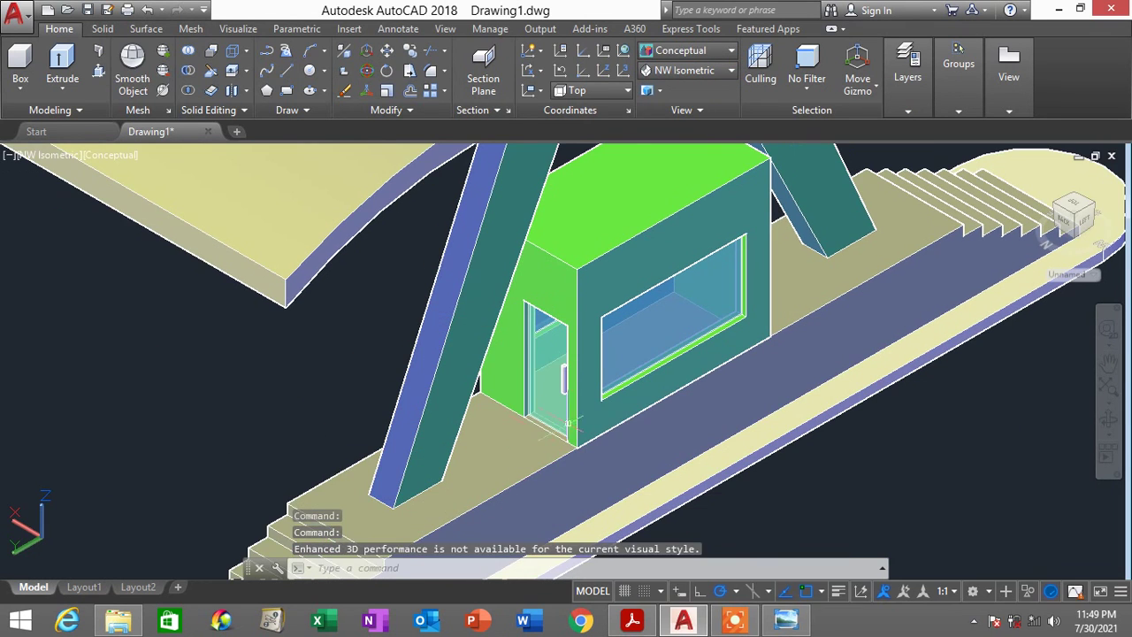
scroll(568, 423, down, 4)
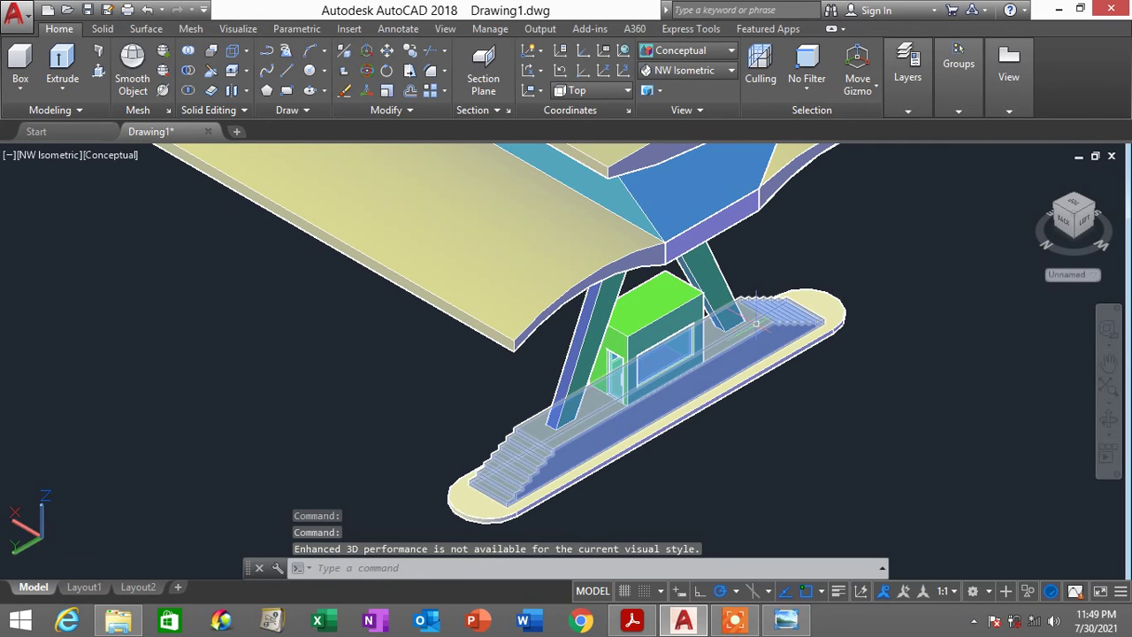
Check the toll building reference PDF, then return to the AutoCAD booth model
scroll(787, 367, down, 2)
scroll(787, 362, up, 4)
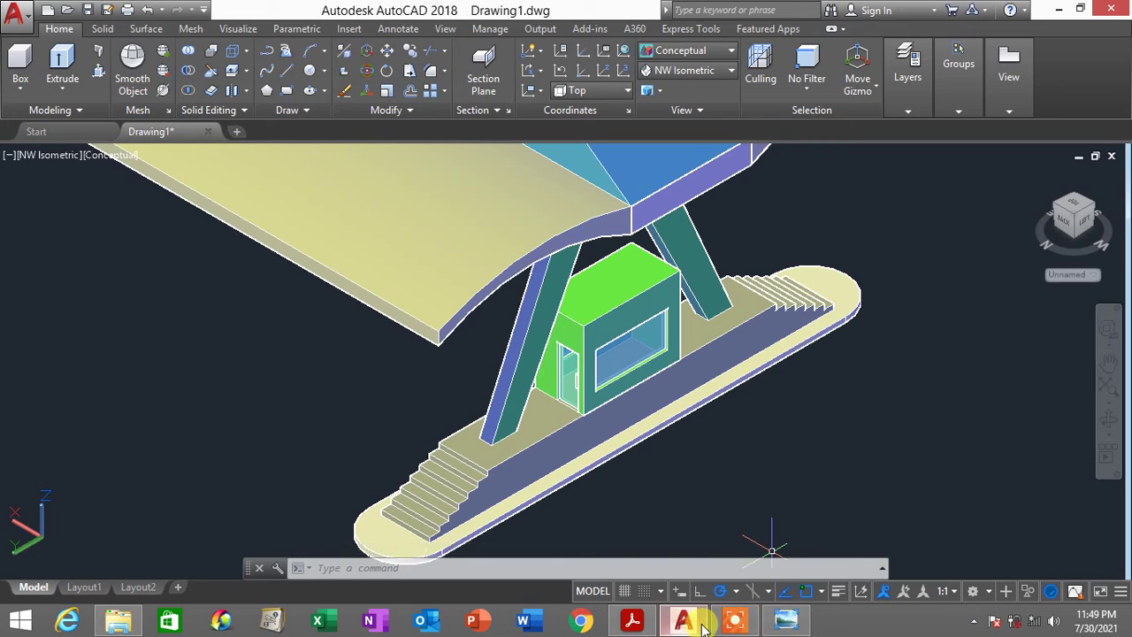
mouse_move(684, 627)
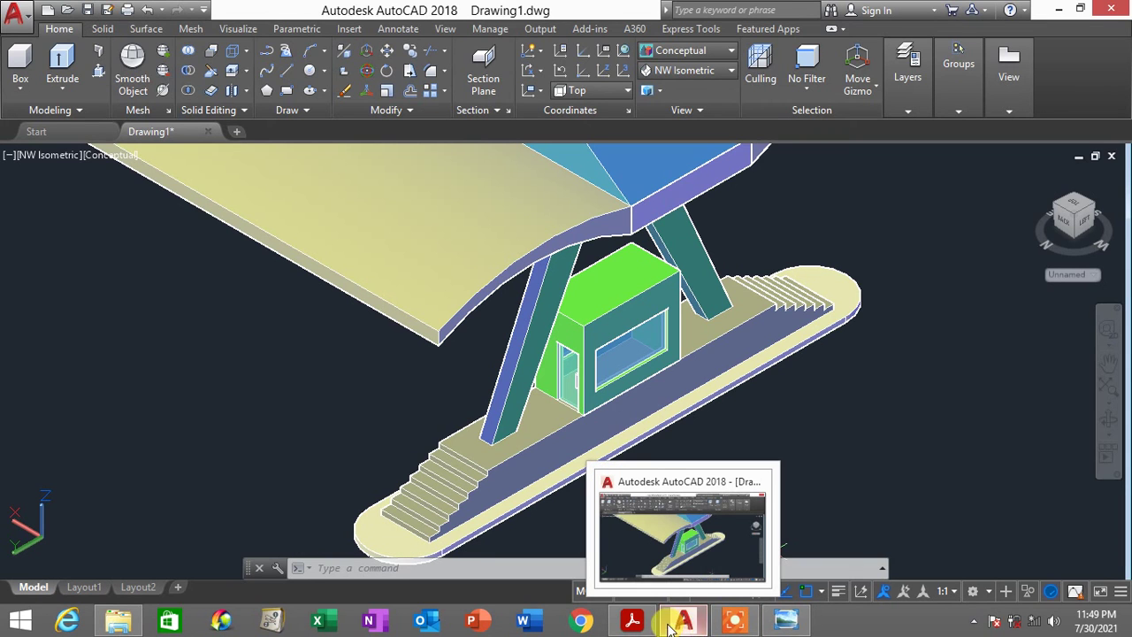
click(632, 621)
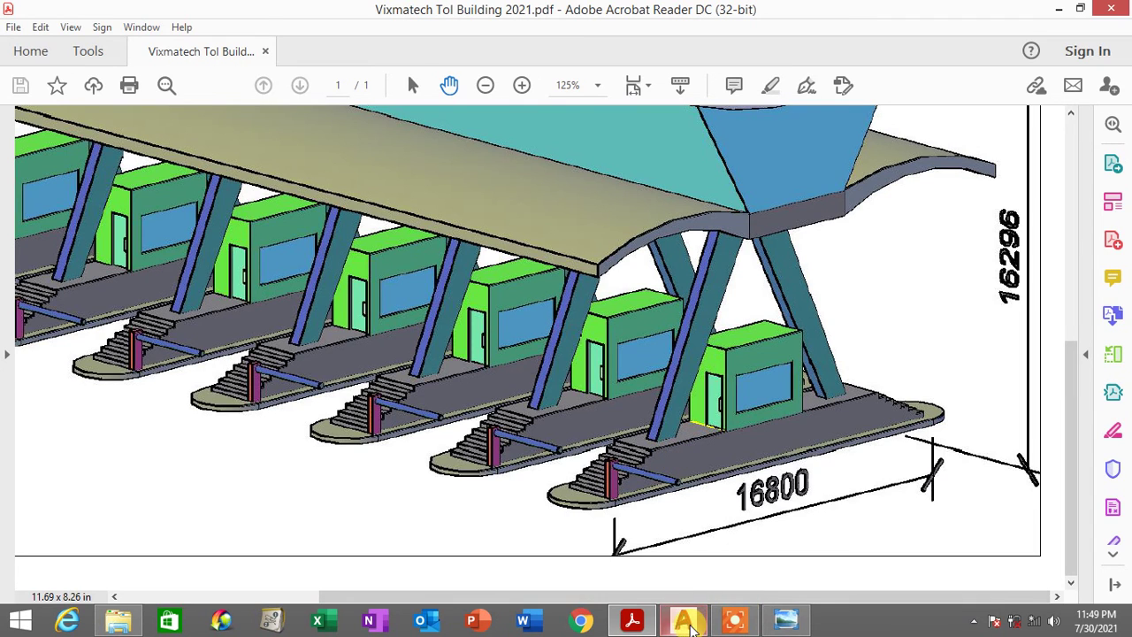
click(687, 621)
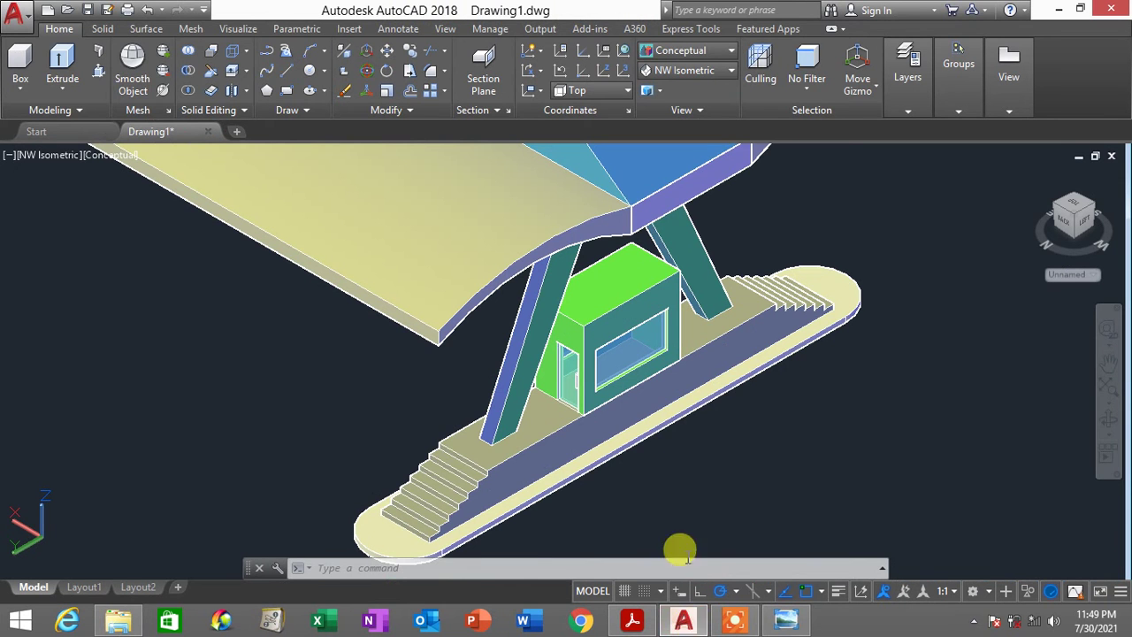
shift+middle_drag(669, 423, 667, 365)
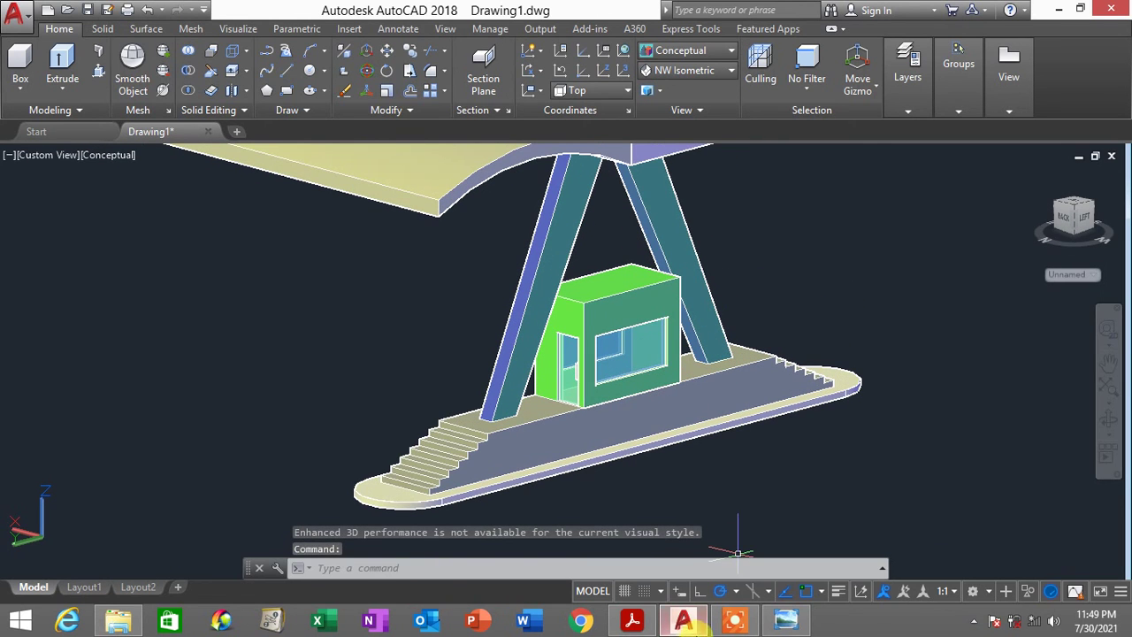
click(644, 627)
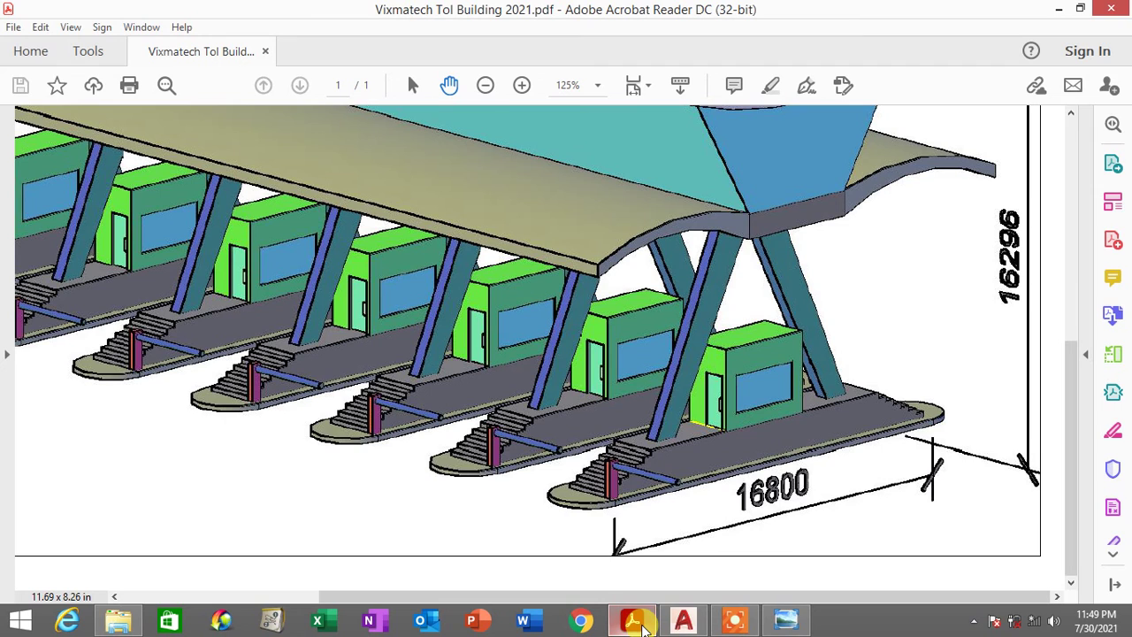
click(645, 627)
scroll(530, 478, up, 3)
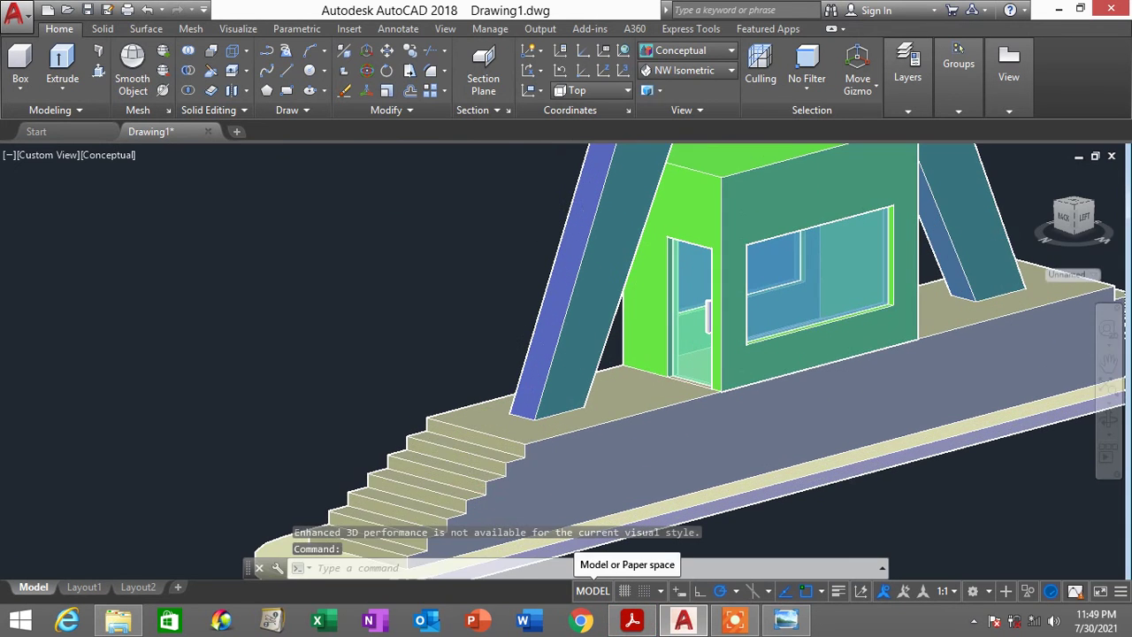
scroll(531, 468, down, 5)
middle_drag(484, 566, 631, 366)
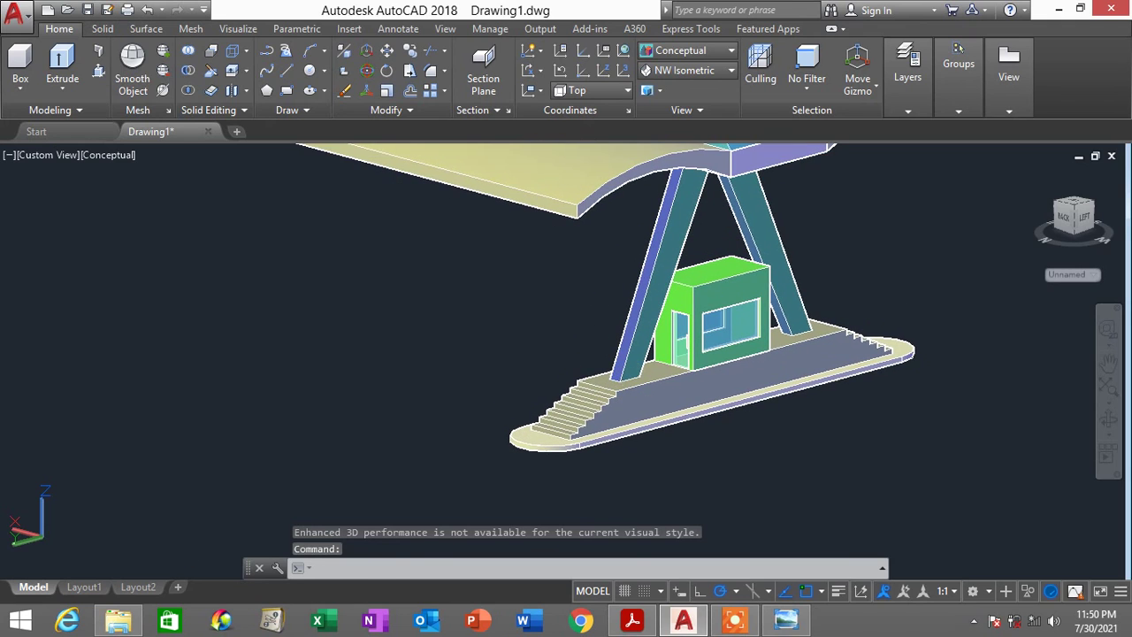
scroll(619, 423, up, 2)
scroll(605, 425, up, 2)
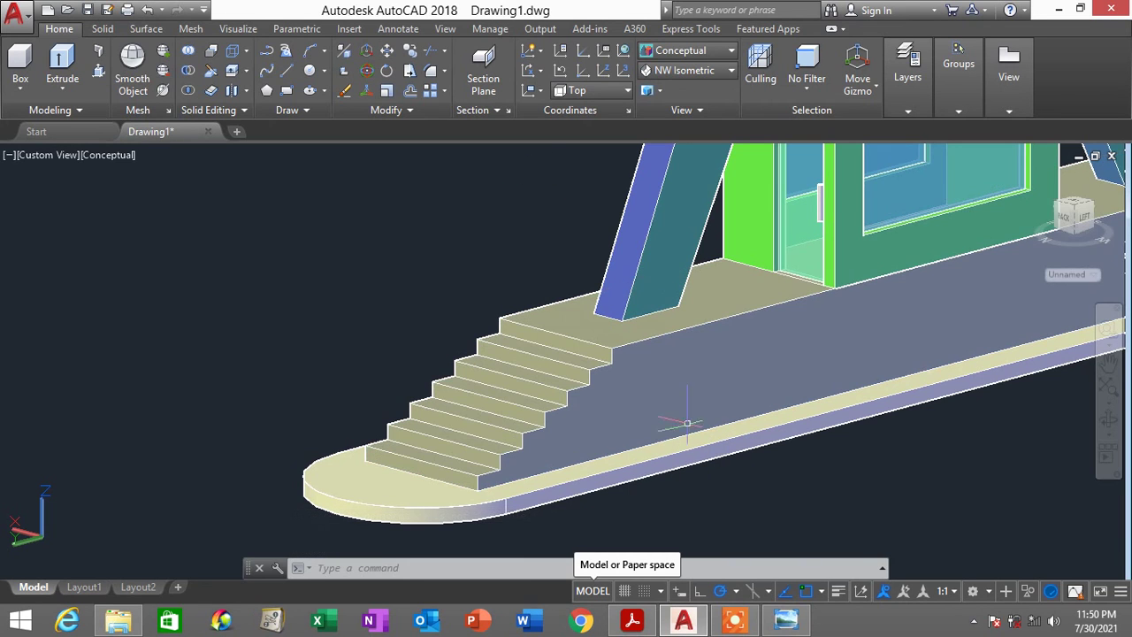
middle_drag(566, 515, 548, 391)
scroll(365, 398, up, 3)
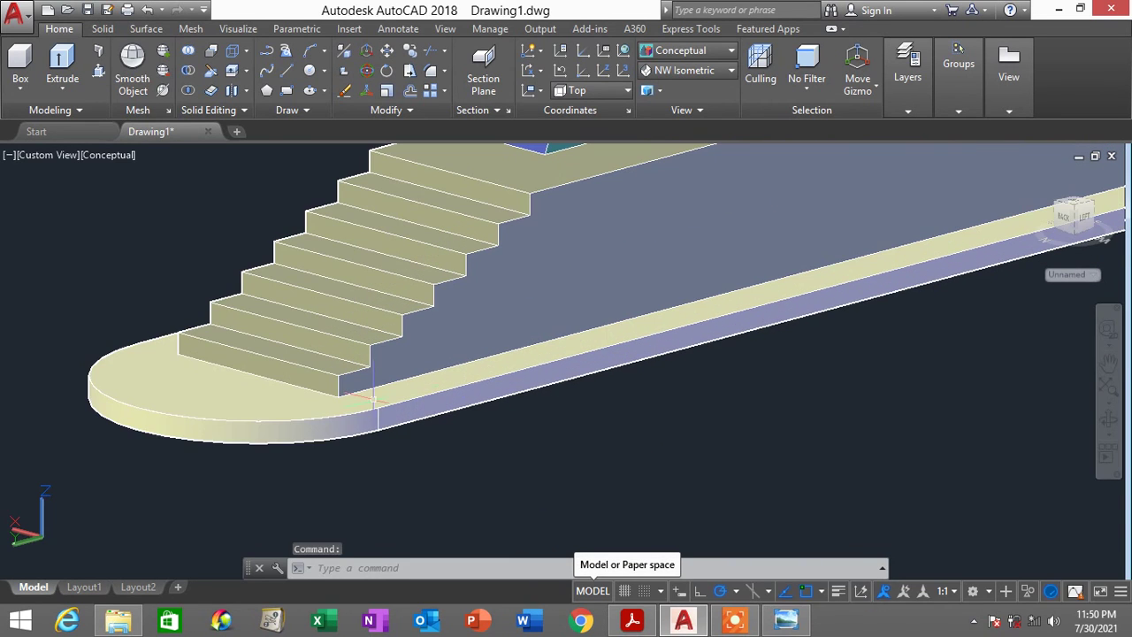
middle_drag(562, 389, 705, 419)
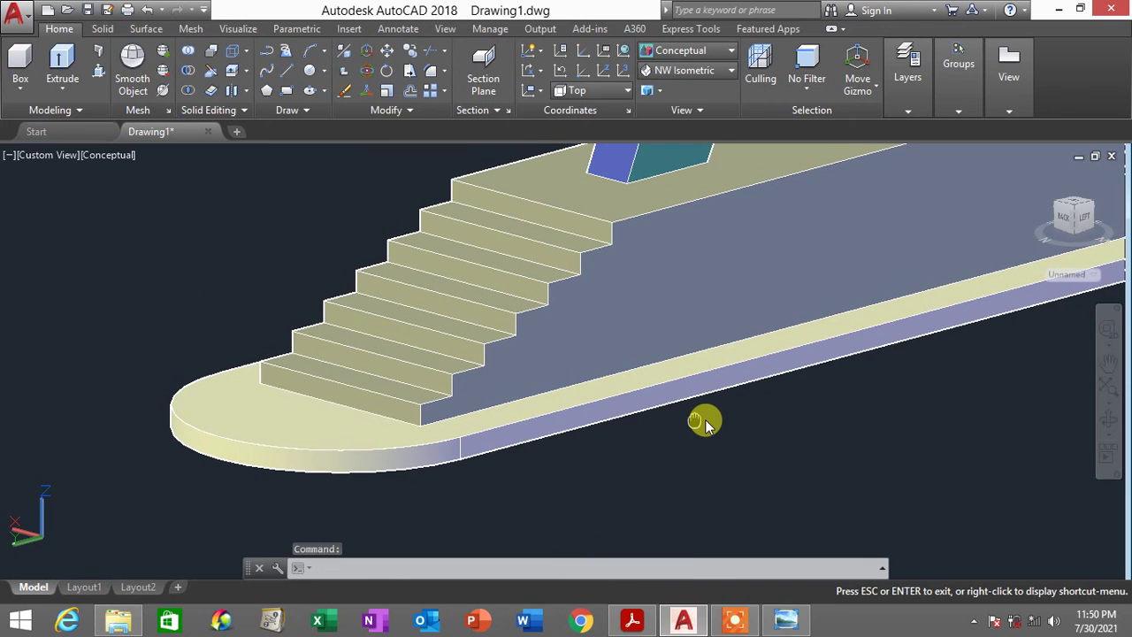
scroll(705, 420, up, 4)
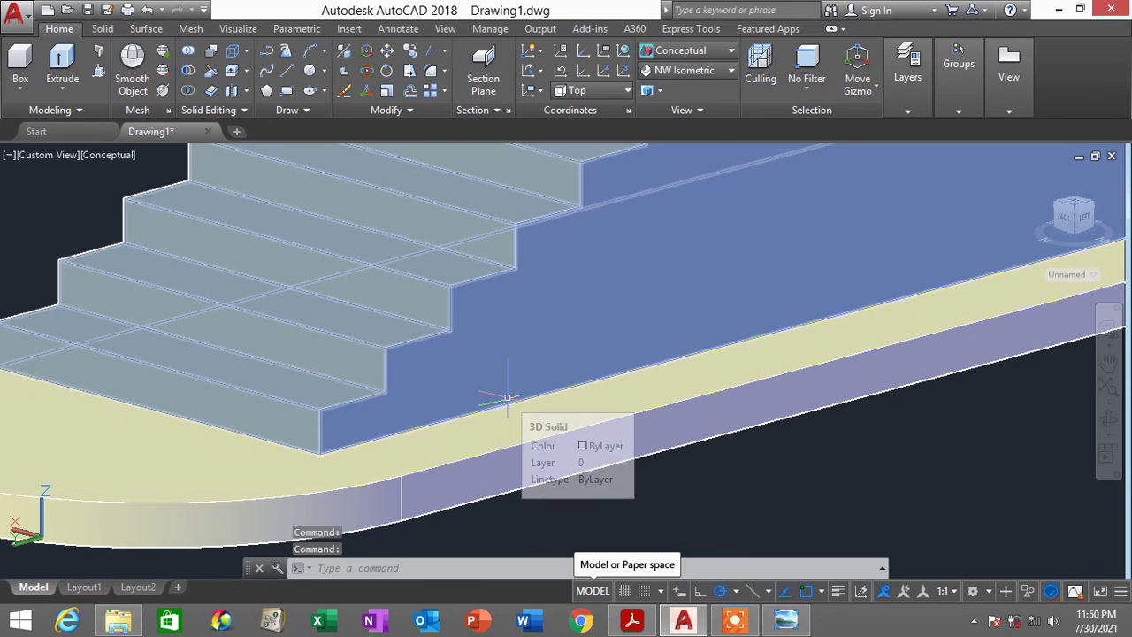
click(696, 53)
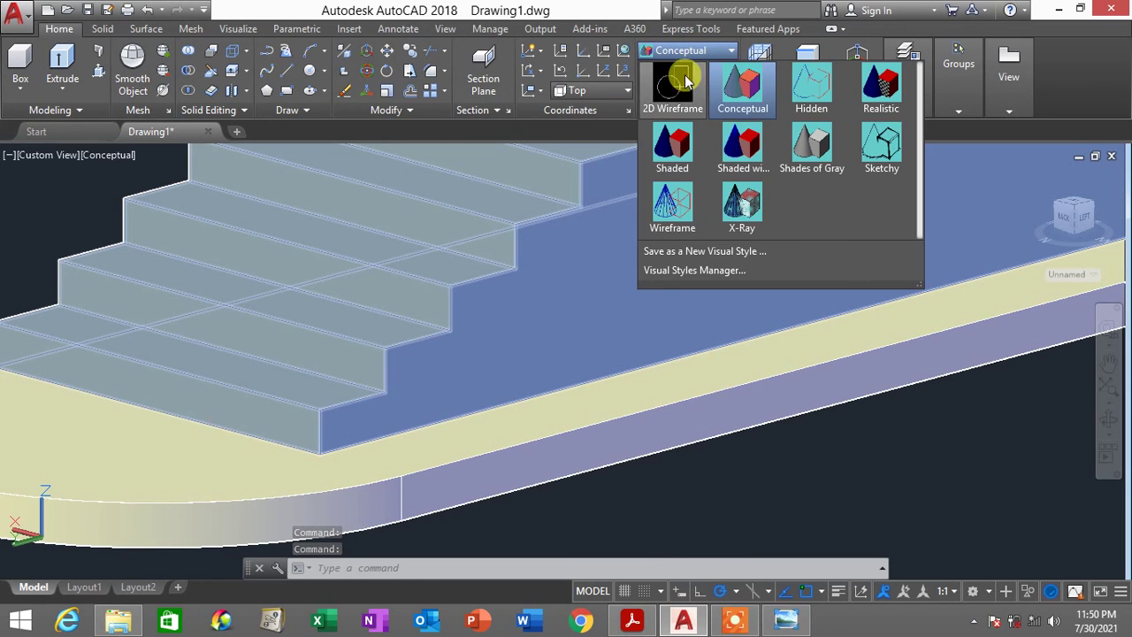
click(670, 74)
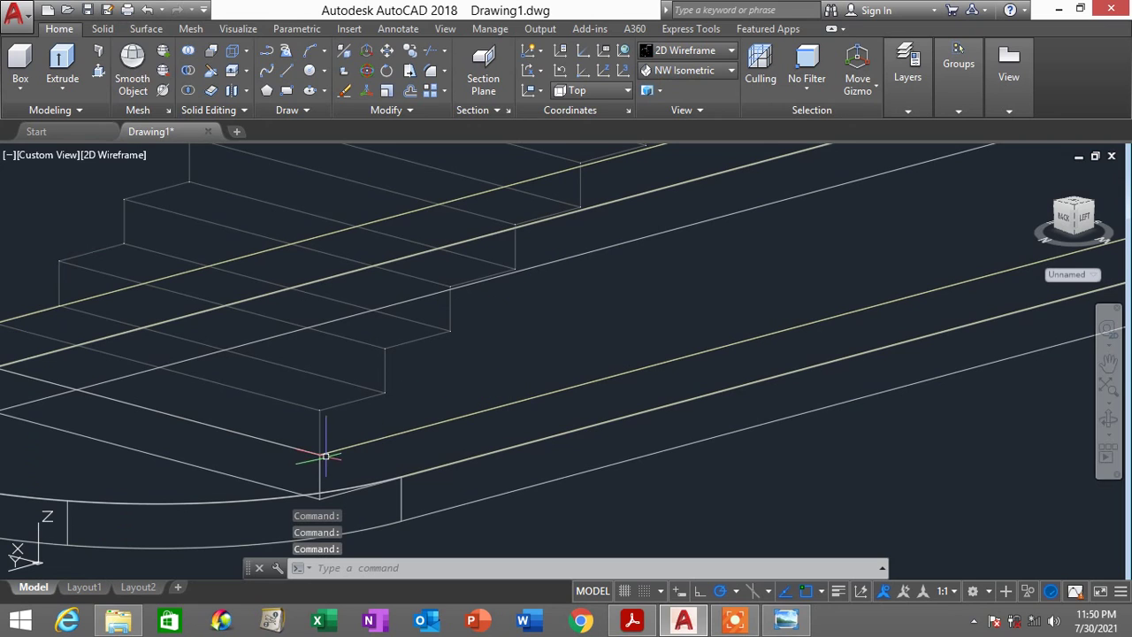
click(685, 56)
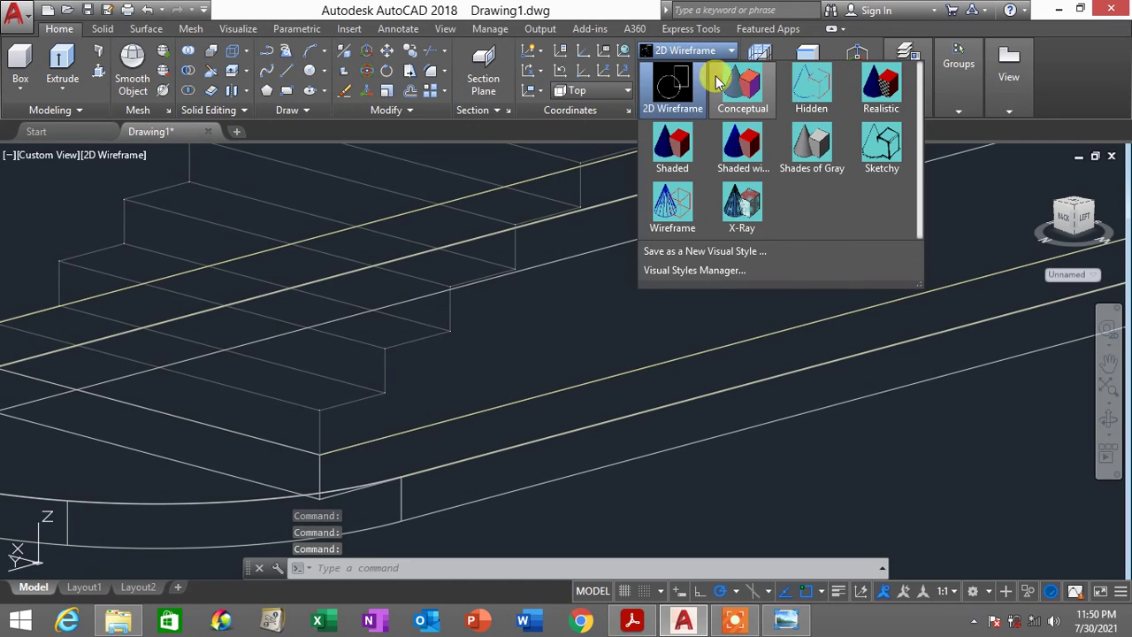
click(727, 74)
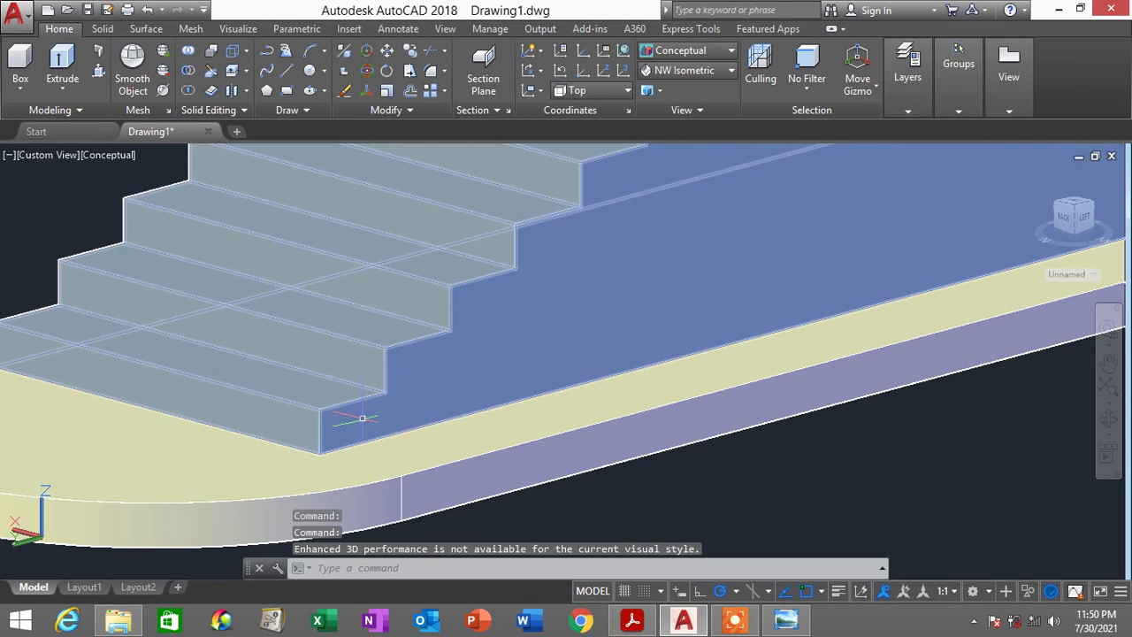
text(ucs)
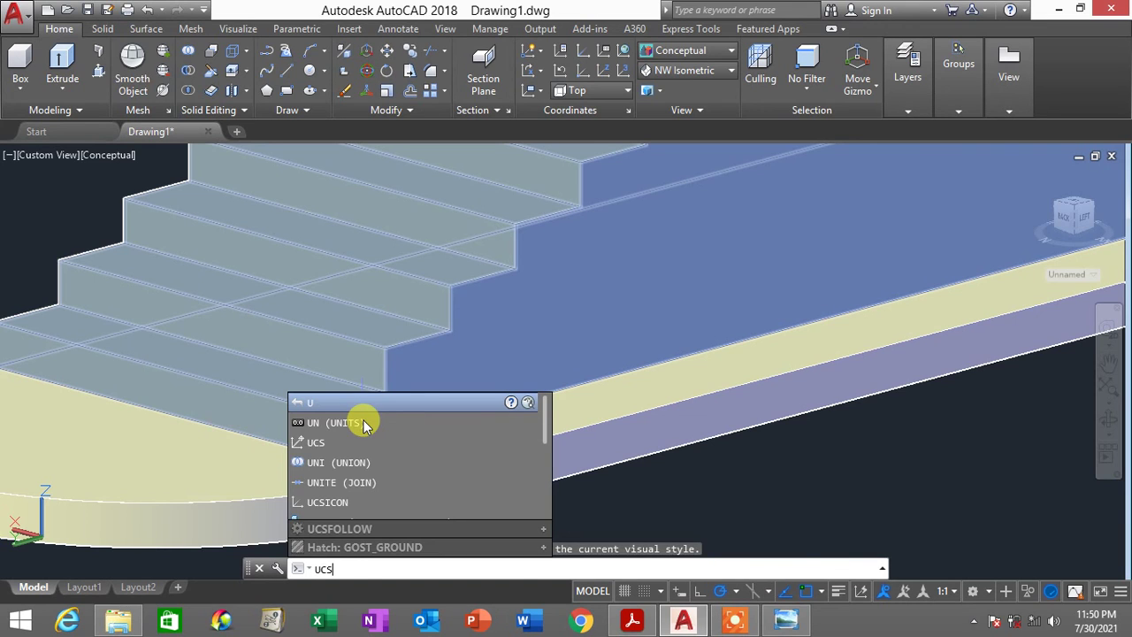
Set a new UCS with its origin at the stairs' bottom corner and X along the platform edge
key(Return)
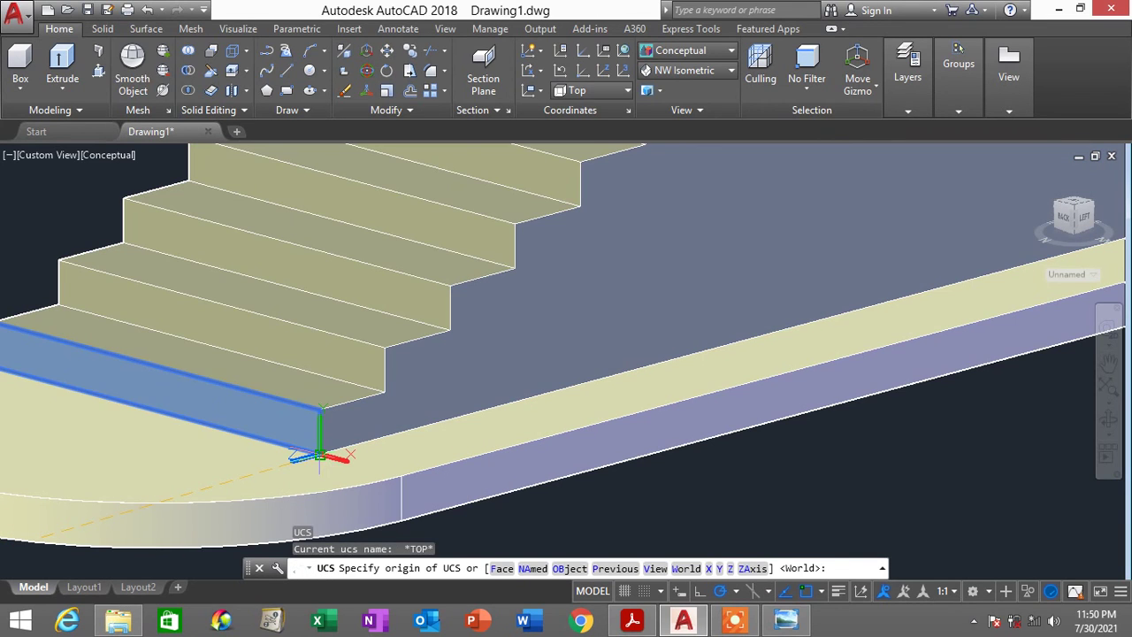
click(319, 456)
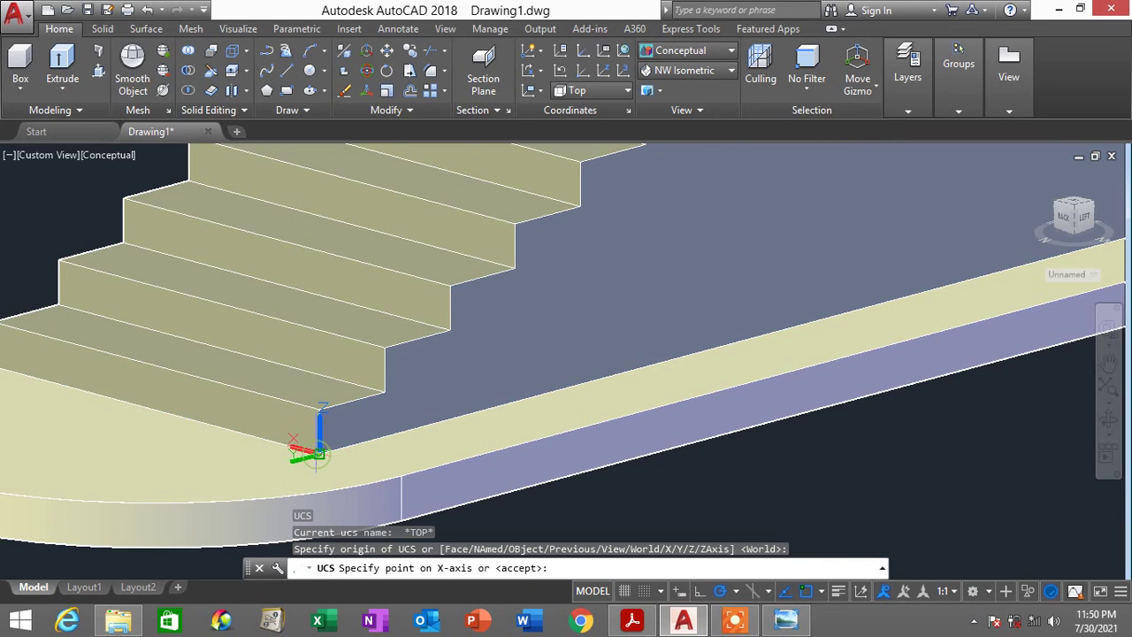
click(400, 475)
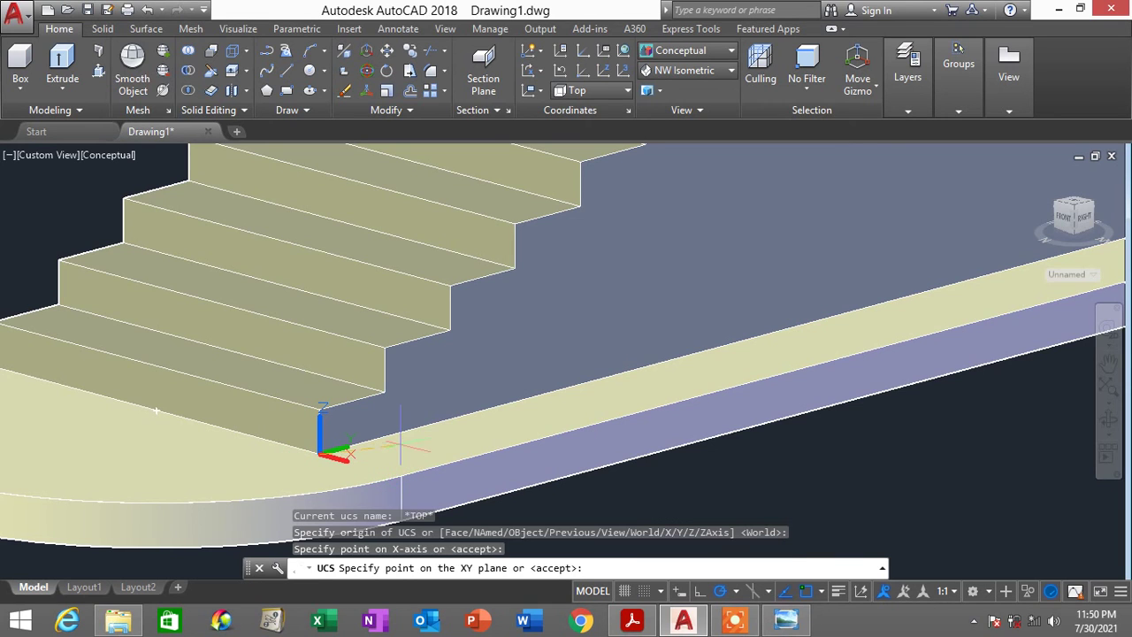
click(409, 430)
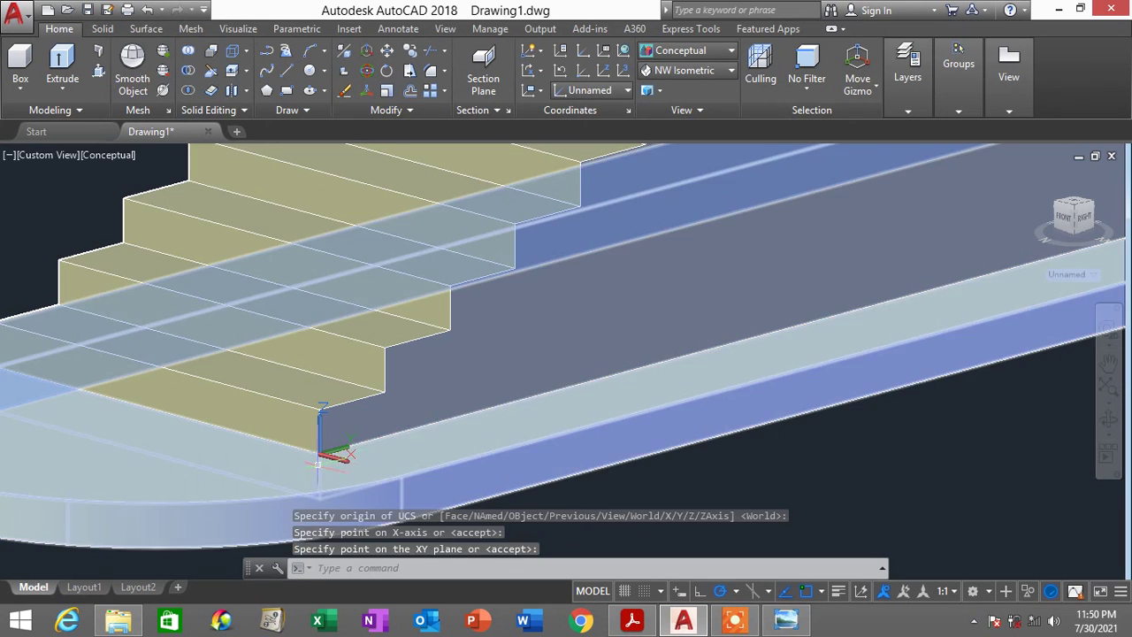
shift+middle_drag(372, 446, 349, 433)
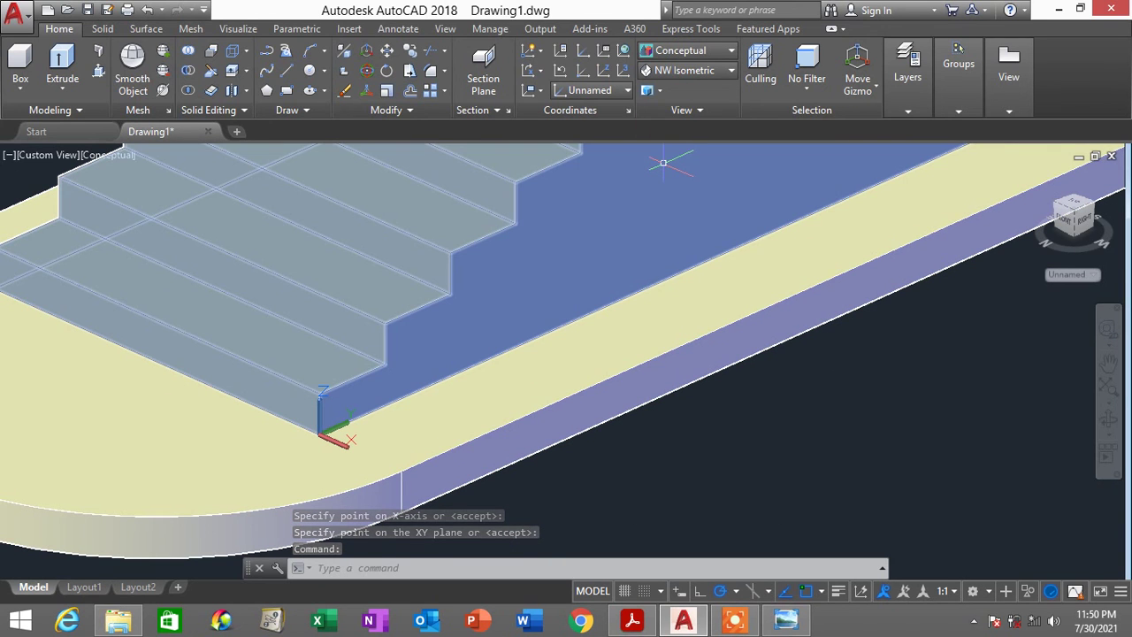
Draw a short box solid with its base at the stairs' bottom corner
text(box)
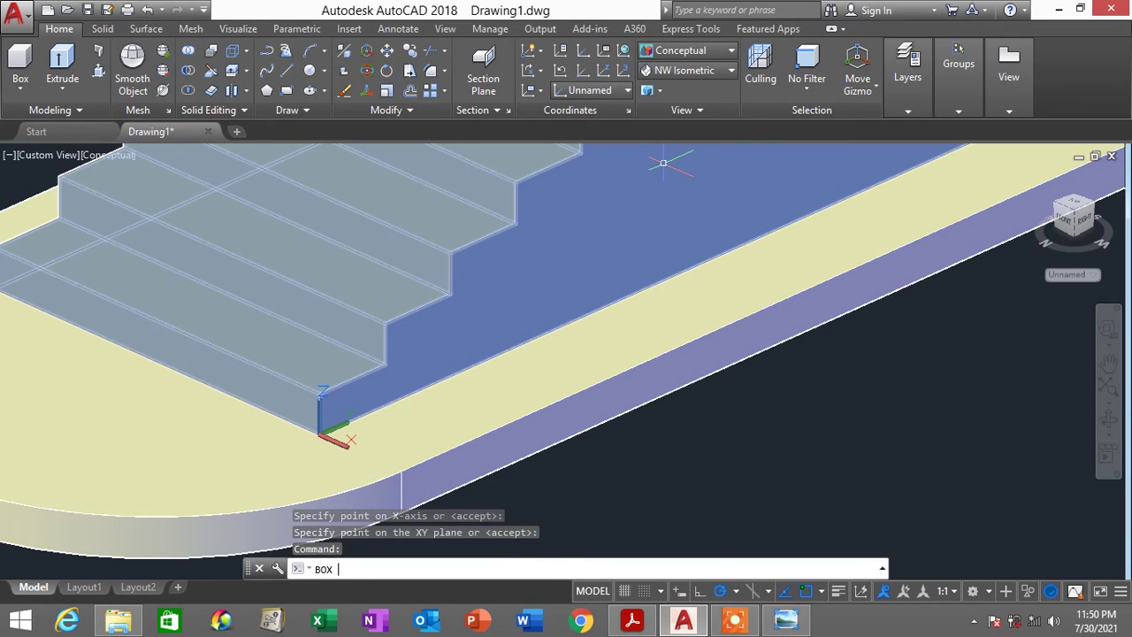
key(Return)
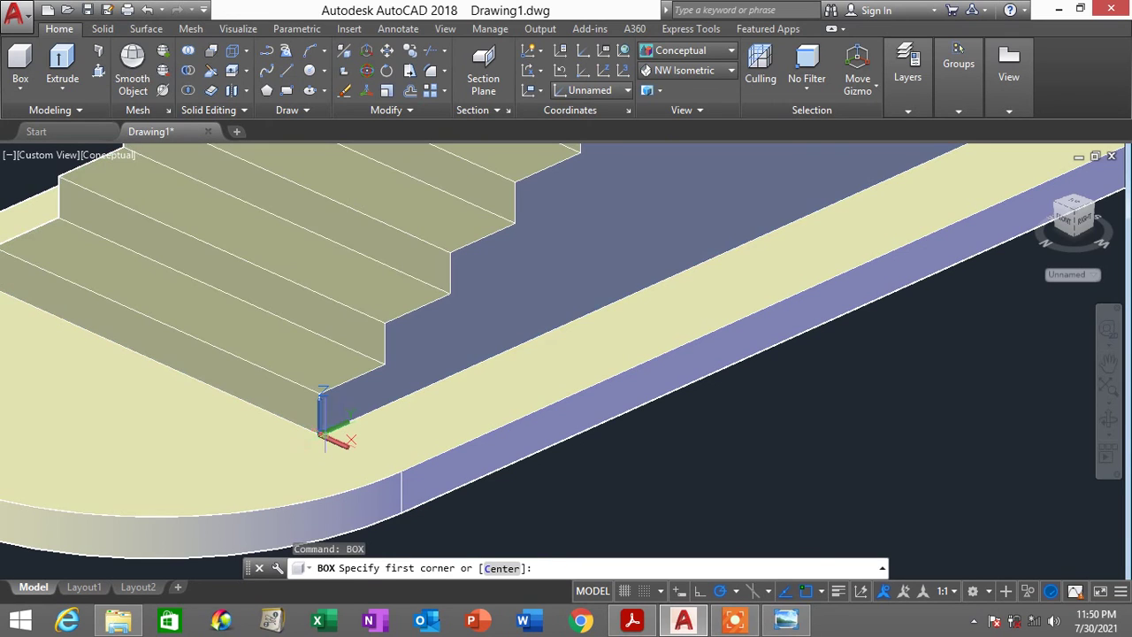
click(323, 433)
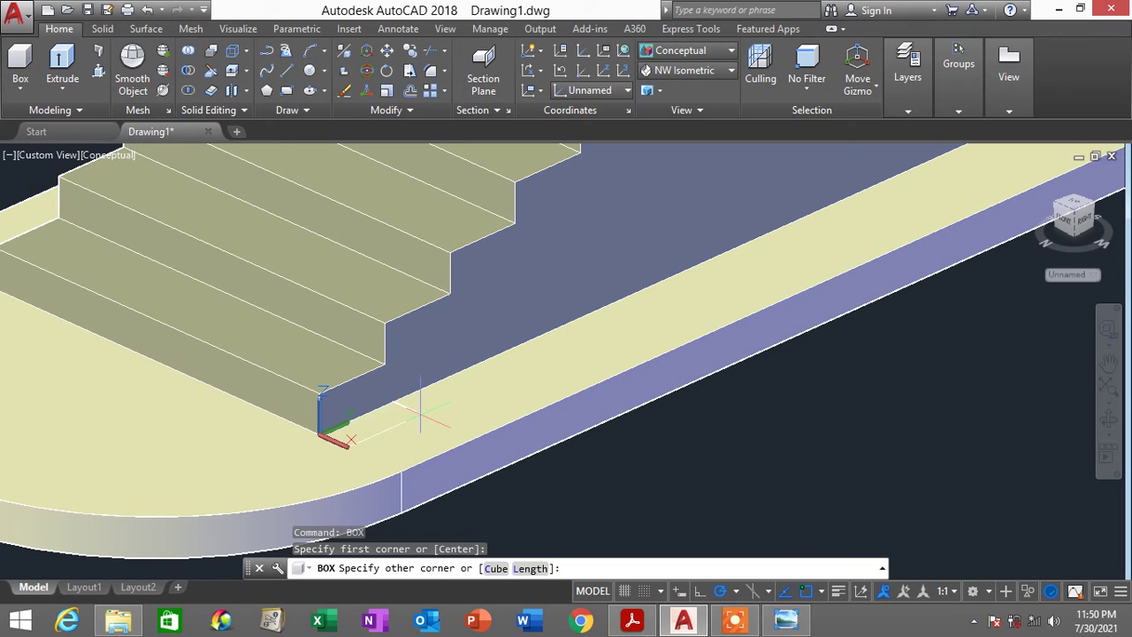
click(423, 408)
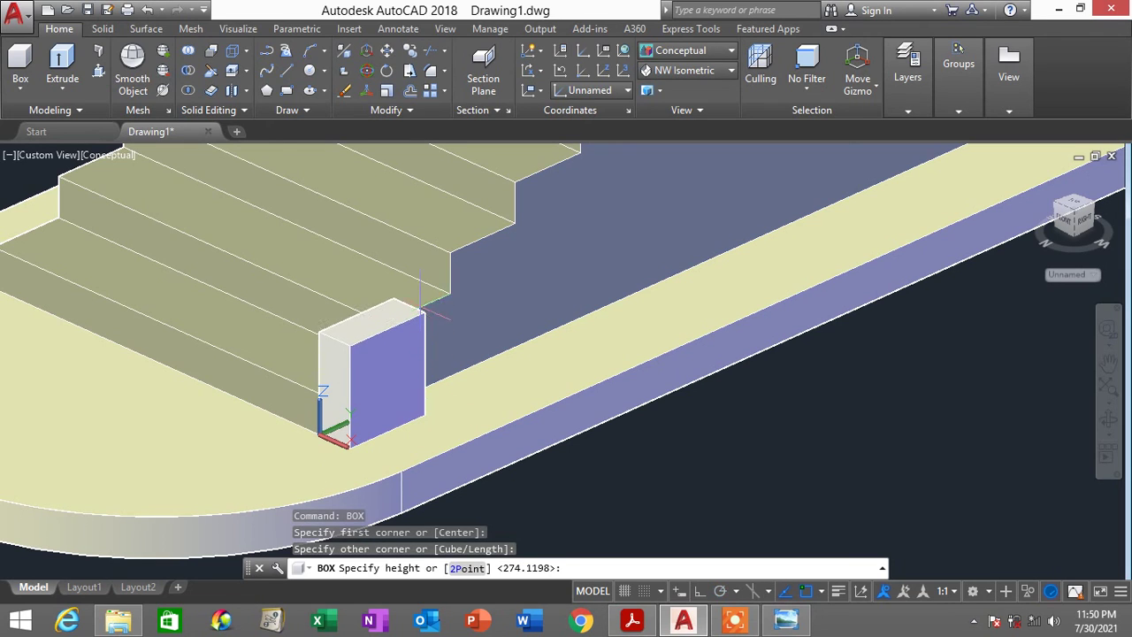
scroll(424, 215, down, 2)
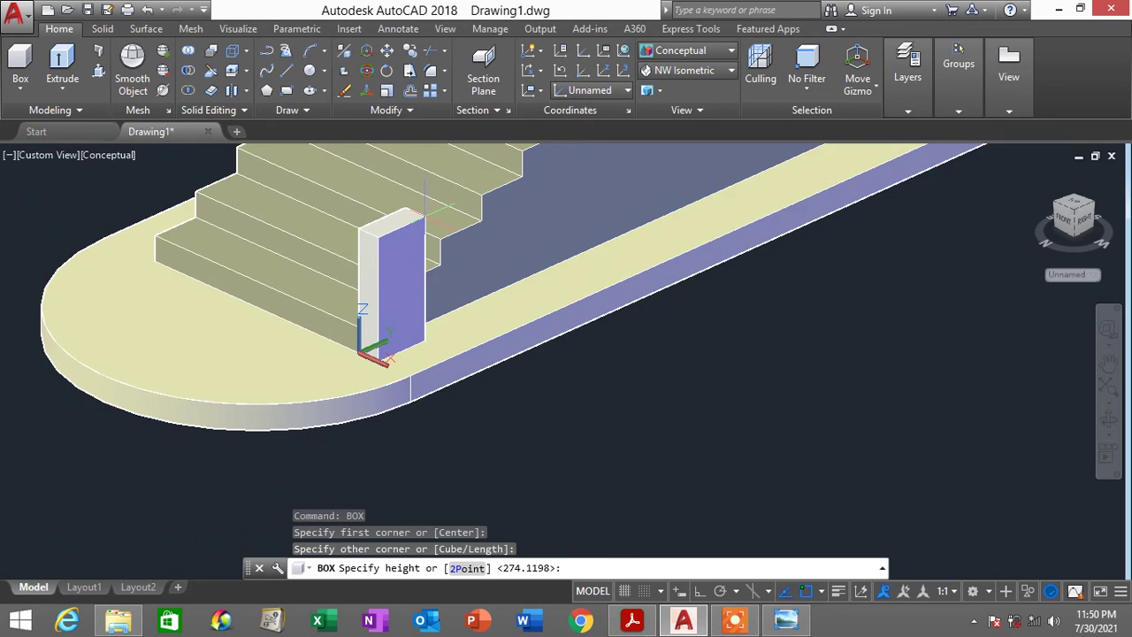
middle_drag(425, 215, 395, 311)
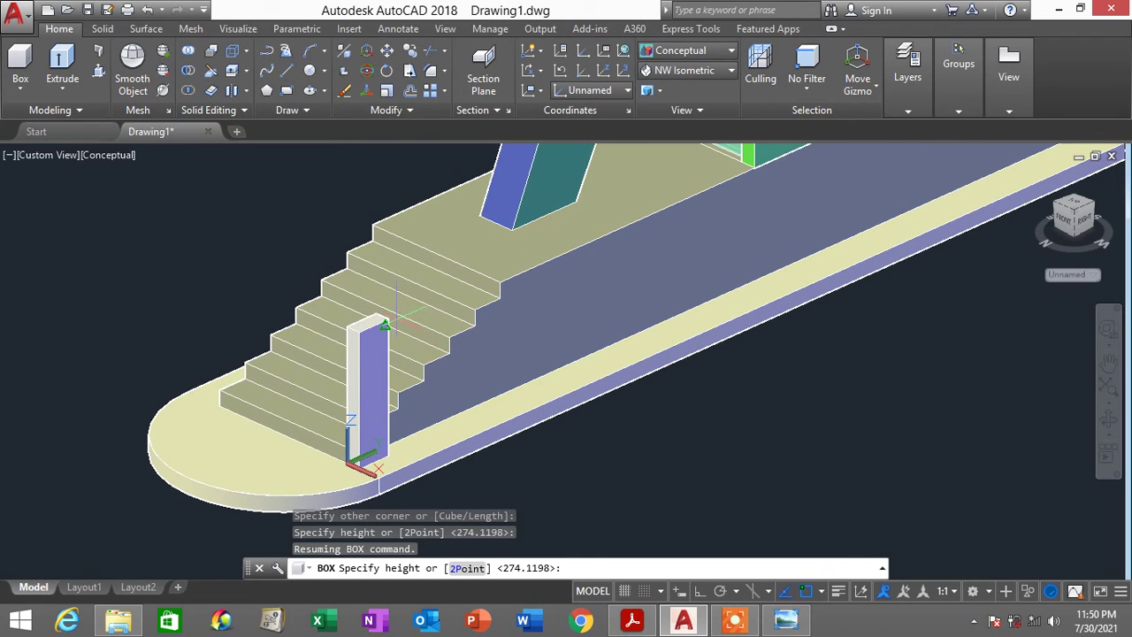
click(384, 325)
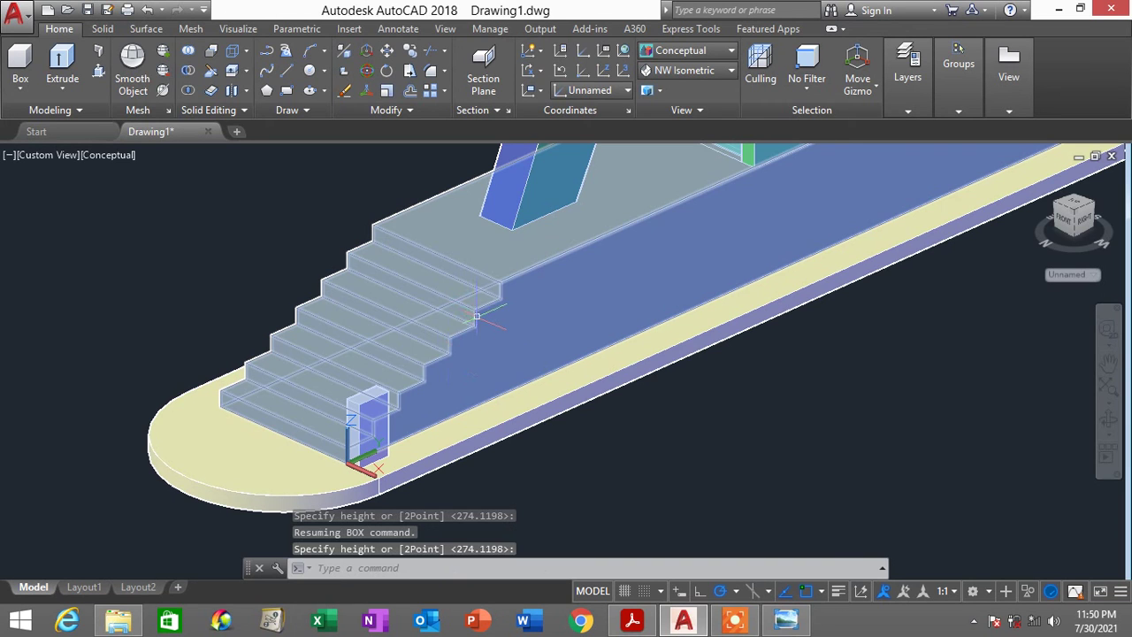
scroll(359, 408, up, 2)
Stretch the box's top grip upward to make it a tall column
click(364, 398)
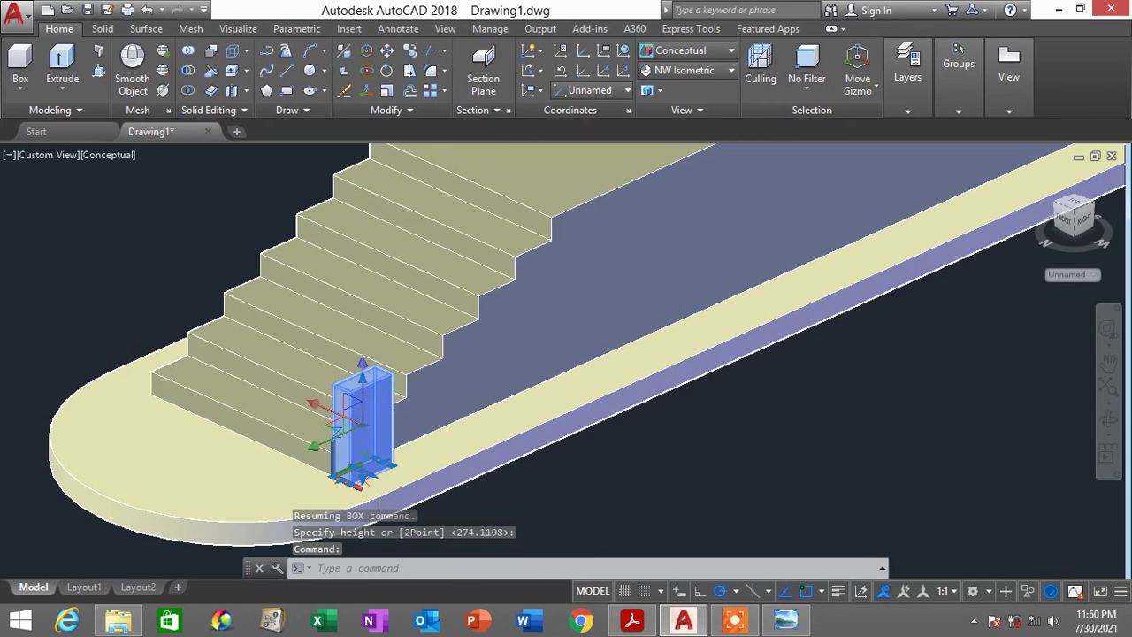
scroll(364, 393, up, 2)
click(362, 382)
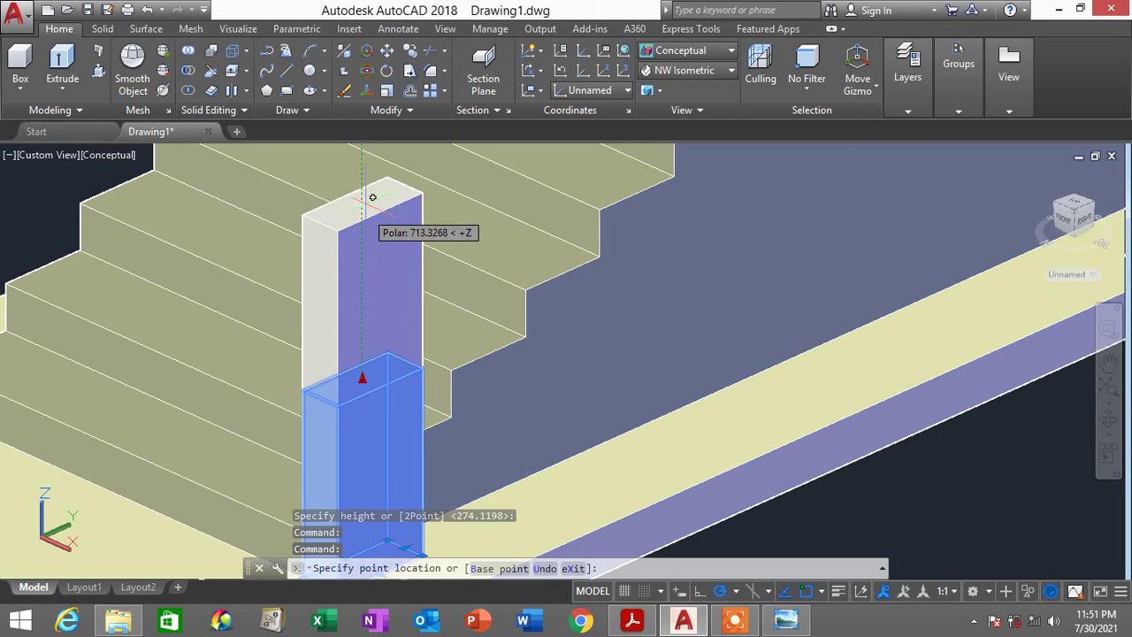
scroll(374, 182, down, 2)
scroll(374, 184, down, 3)
middle_drag(374, 184, 374, 233)
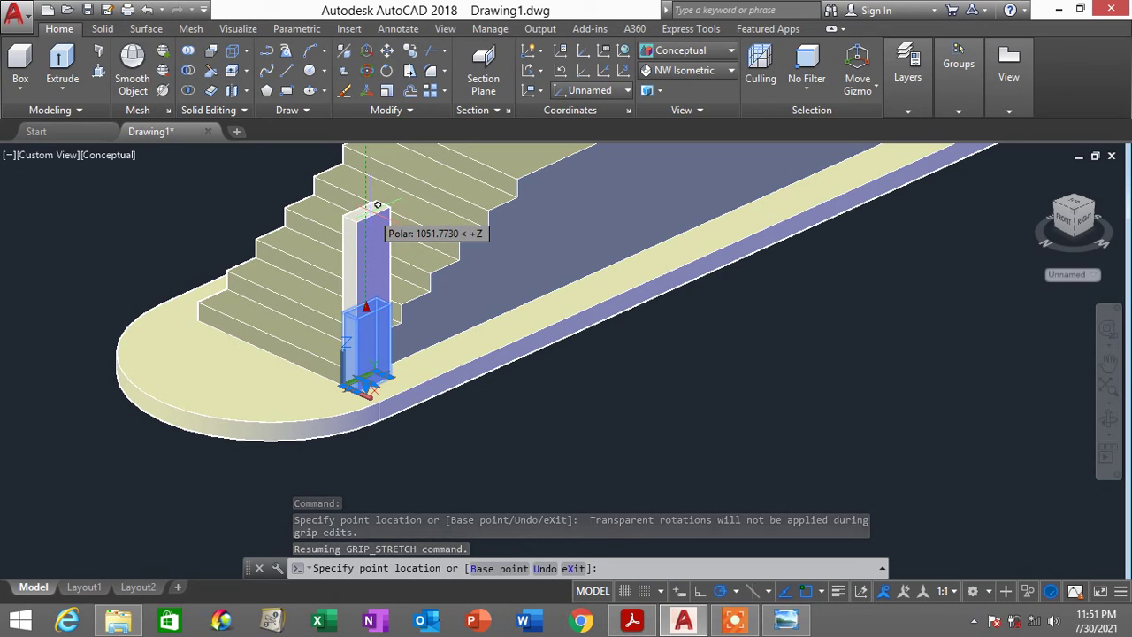
click(377, 205)
scroll(513, 338, down, 5)
key(Escape)
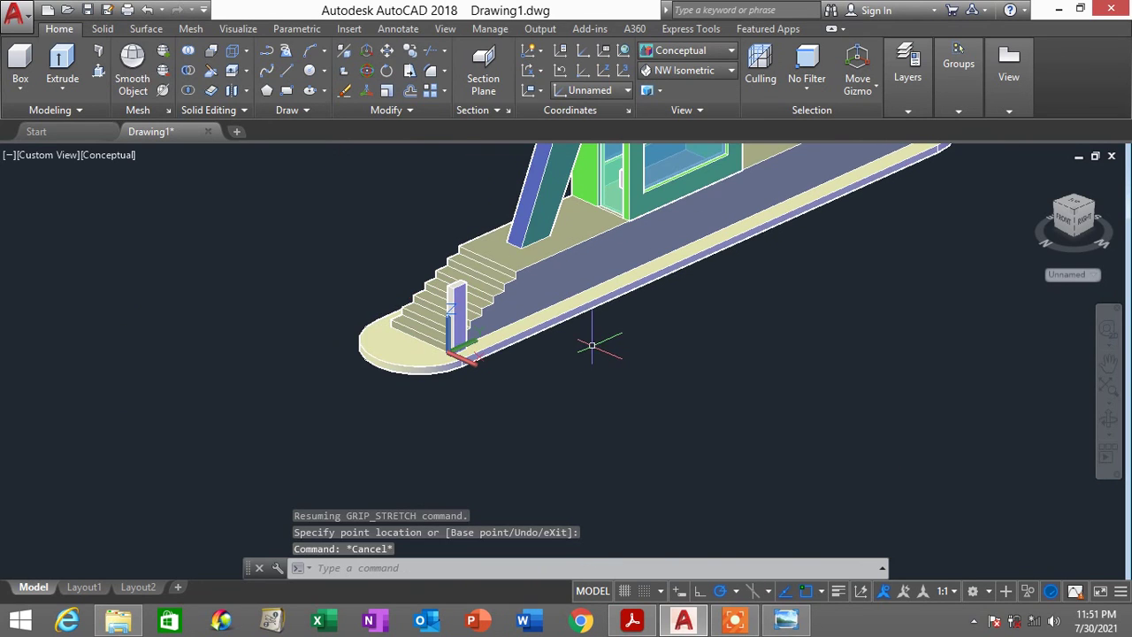
shift+middle_drag(593, 341, 575, 309)
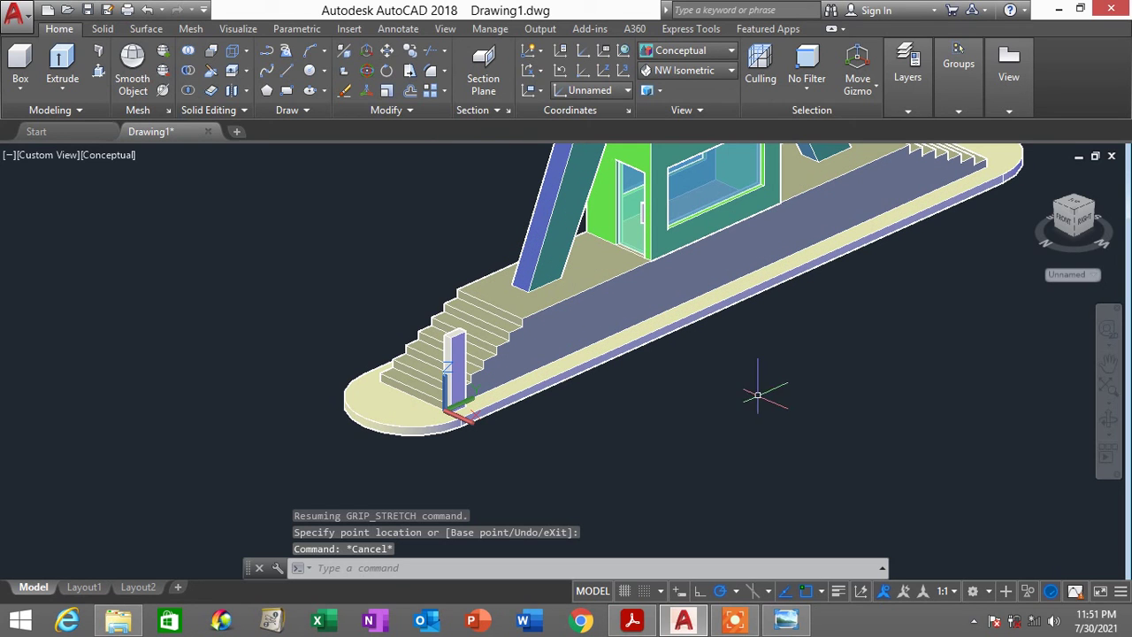
scroll(593, 425, up, 2)
scroll(486, 381, up, 3)
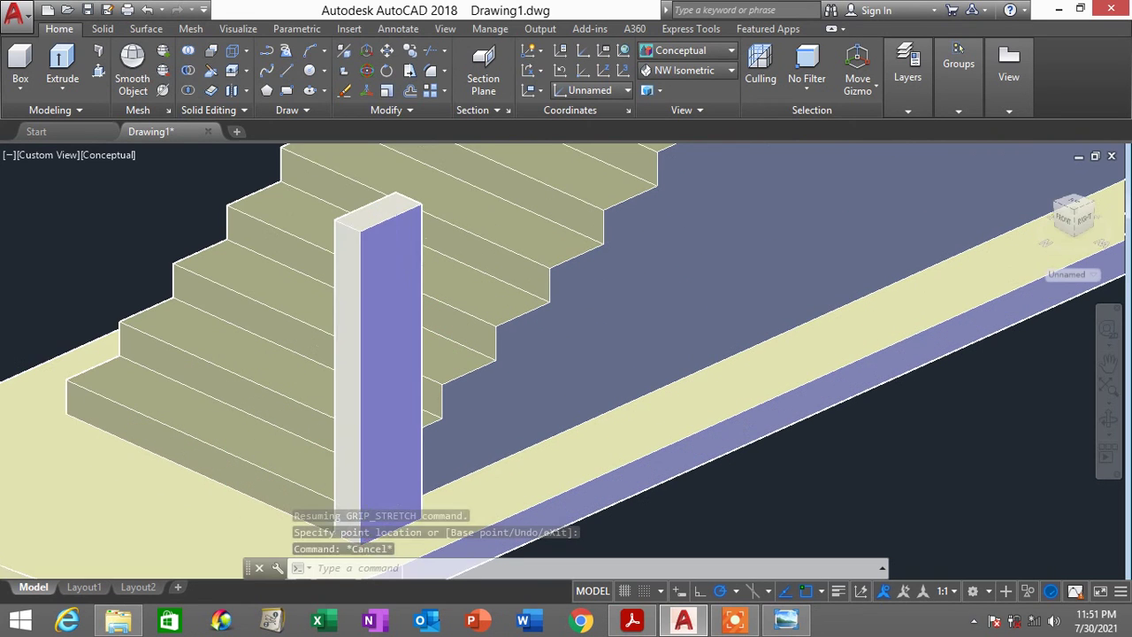
click(391, 280)
Switch the display to 2D Wireframe, then back to Conceptual shading
key(Escape)
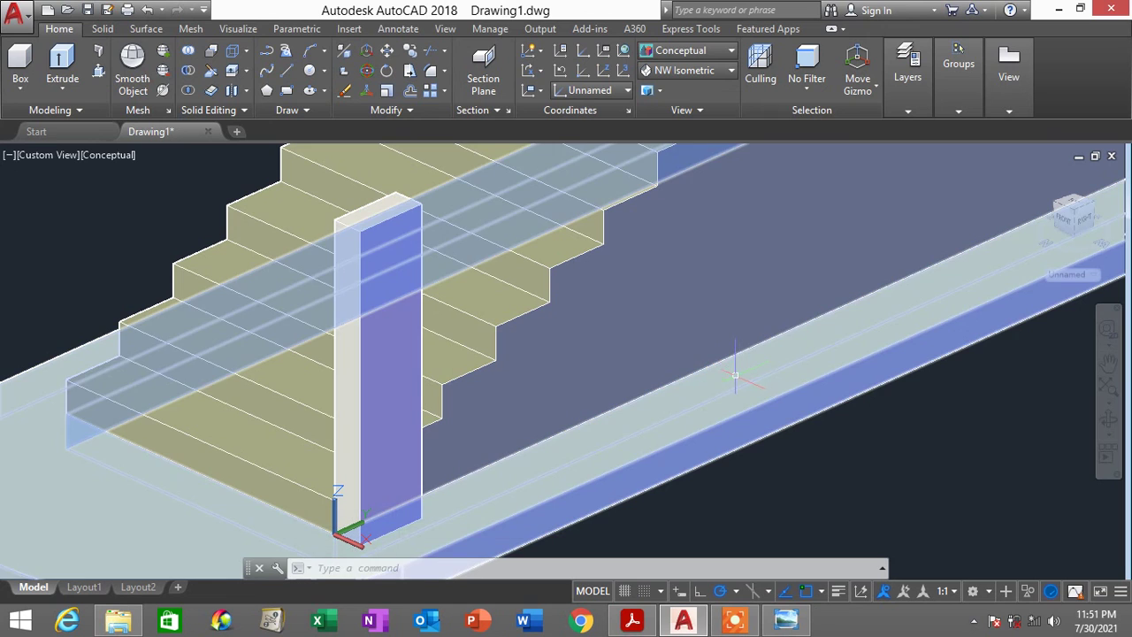
click(686, 51)
click(674, 85)
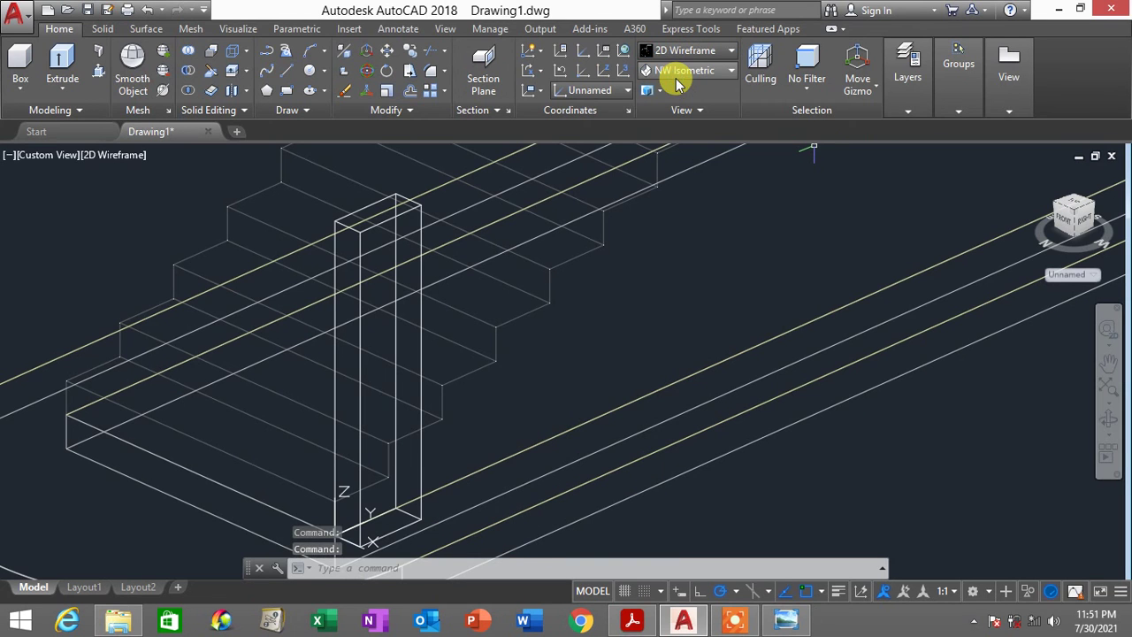
click(682, 51)
click(746, 83)
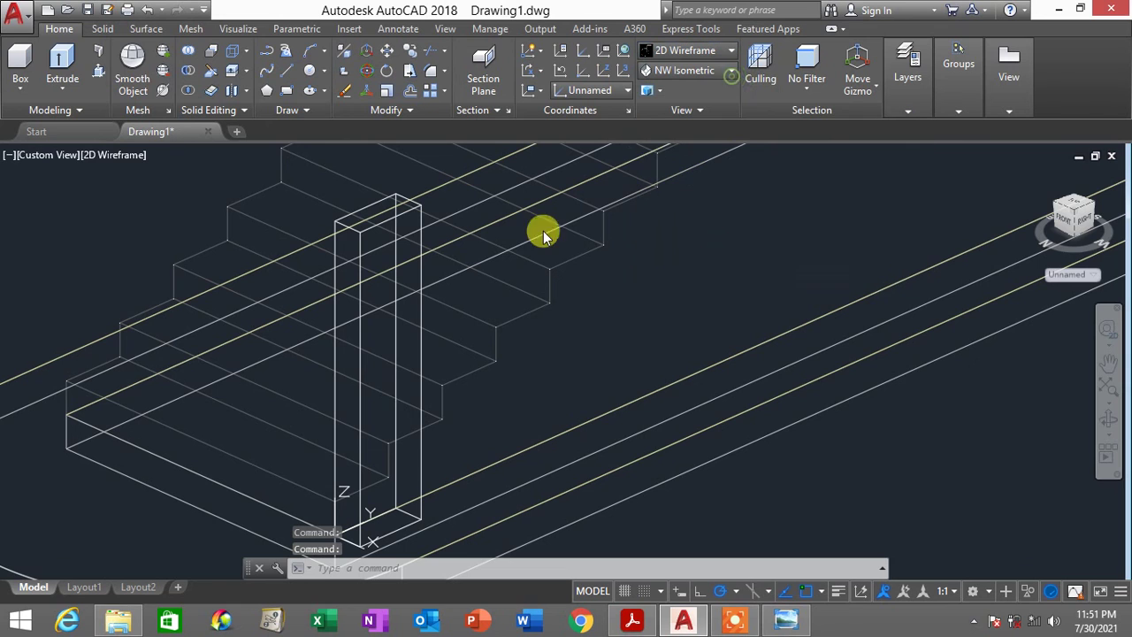
Place the UCS origin at the post's foot with X along the slab edge
text(u)
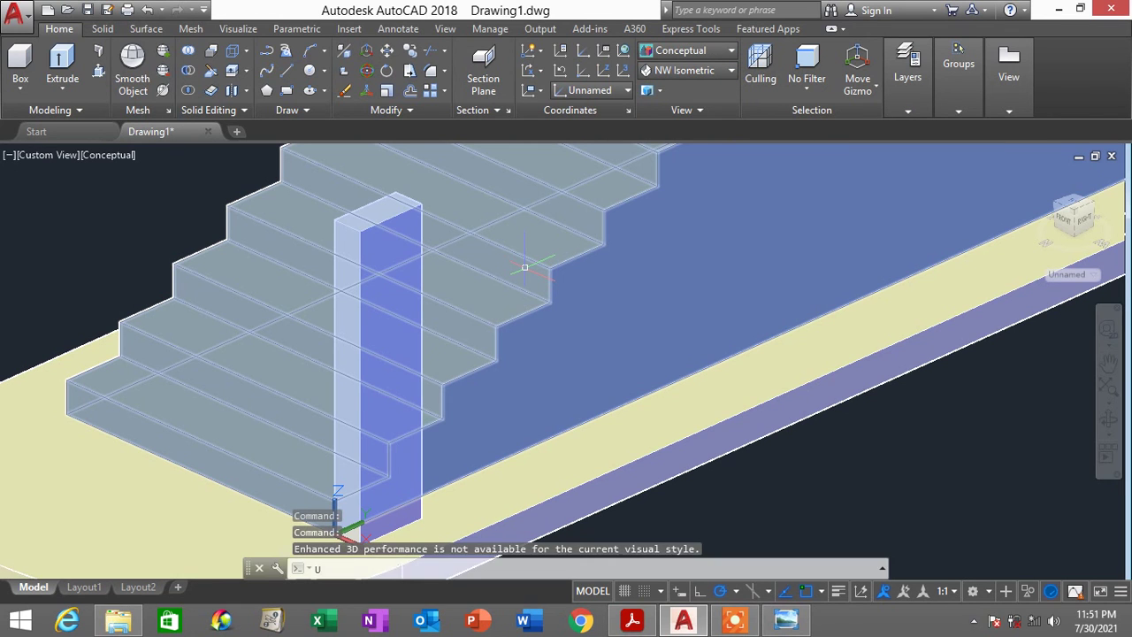
text(cs)
key(Return)
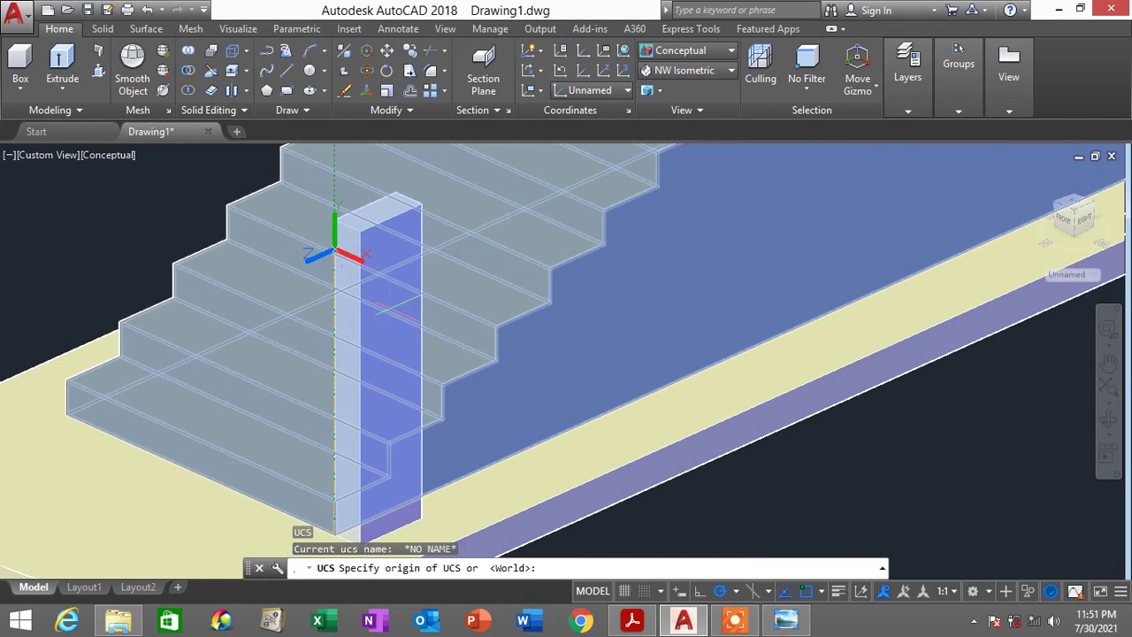
shift+middle_drag(316, 256, 378, 256)
scroll(430, 428, up, 2)
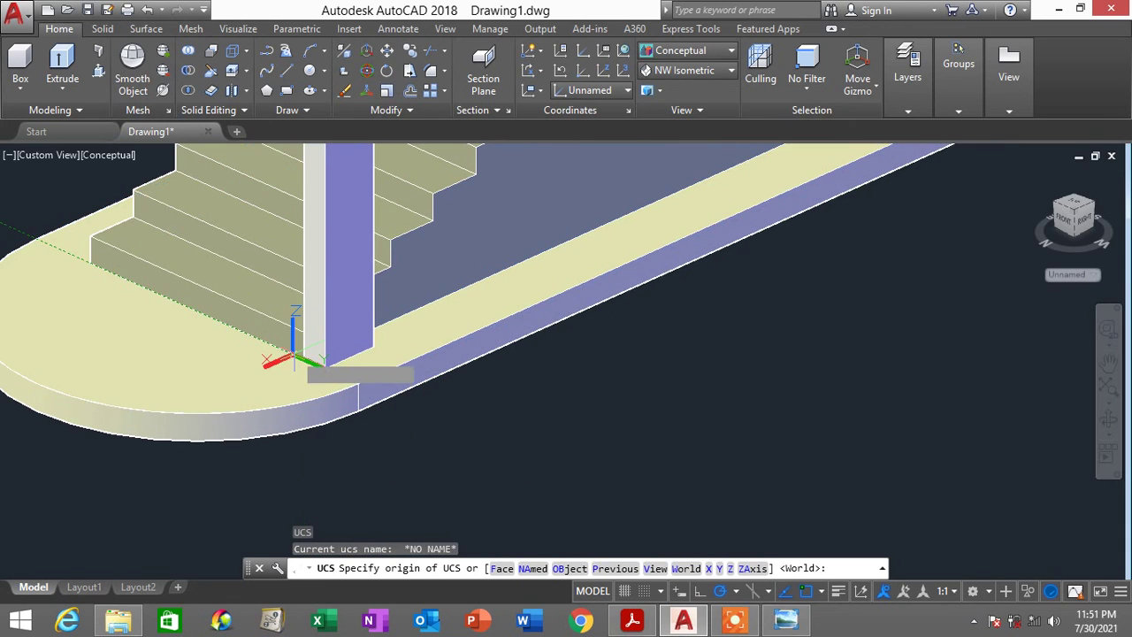
scroll(322, 367, up, 2)
click(320, 373)
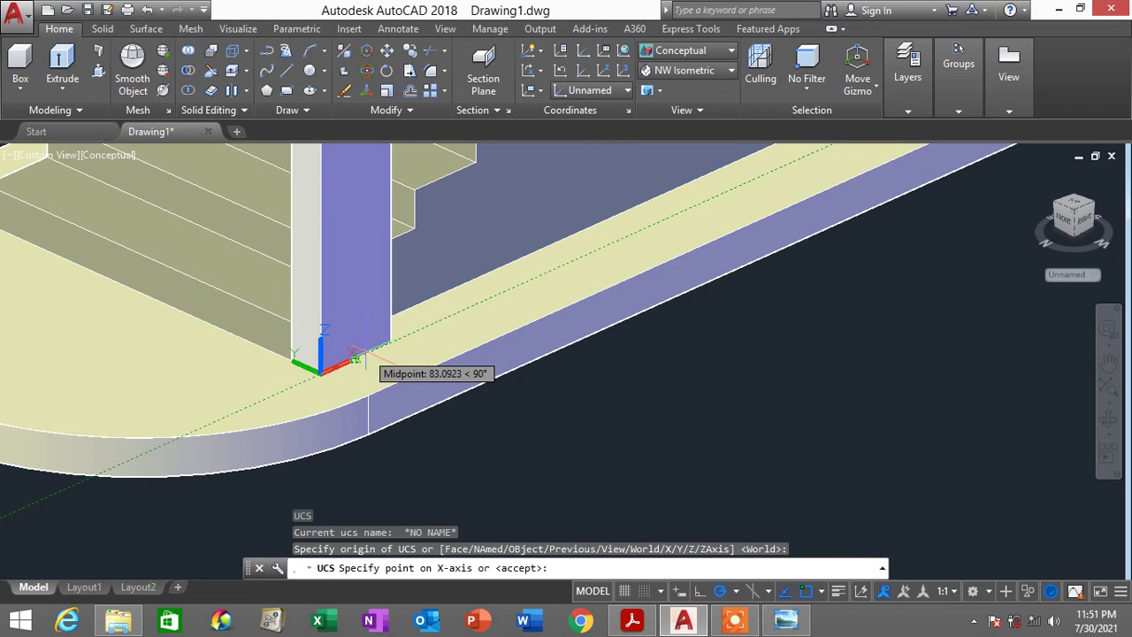
click(354, 359)
click(324, 270)
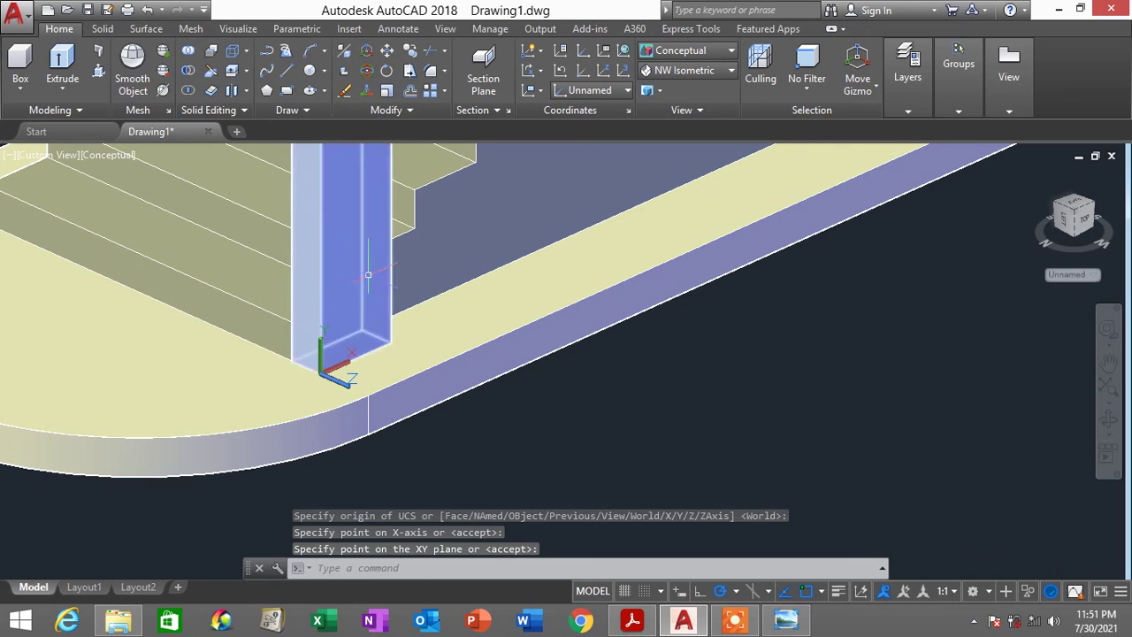
scroll(331, 345, down, 2)
middle_drag(358, 381, 374, 477)
drag(373, 478, 397, 309)
key(Escape)
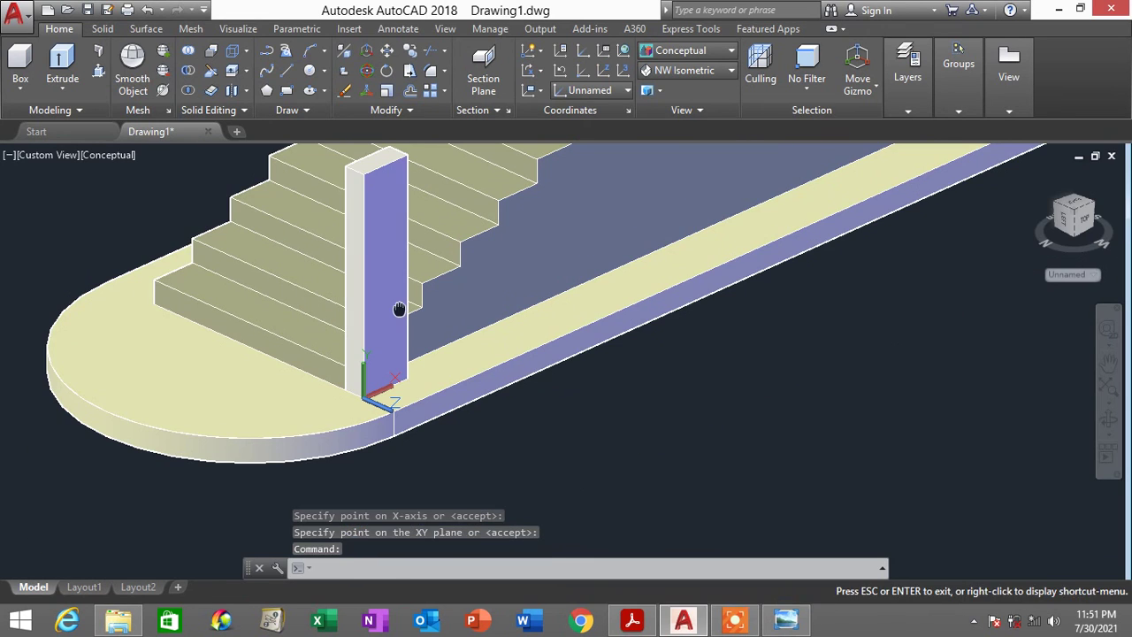
key(Escape)
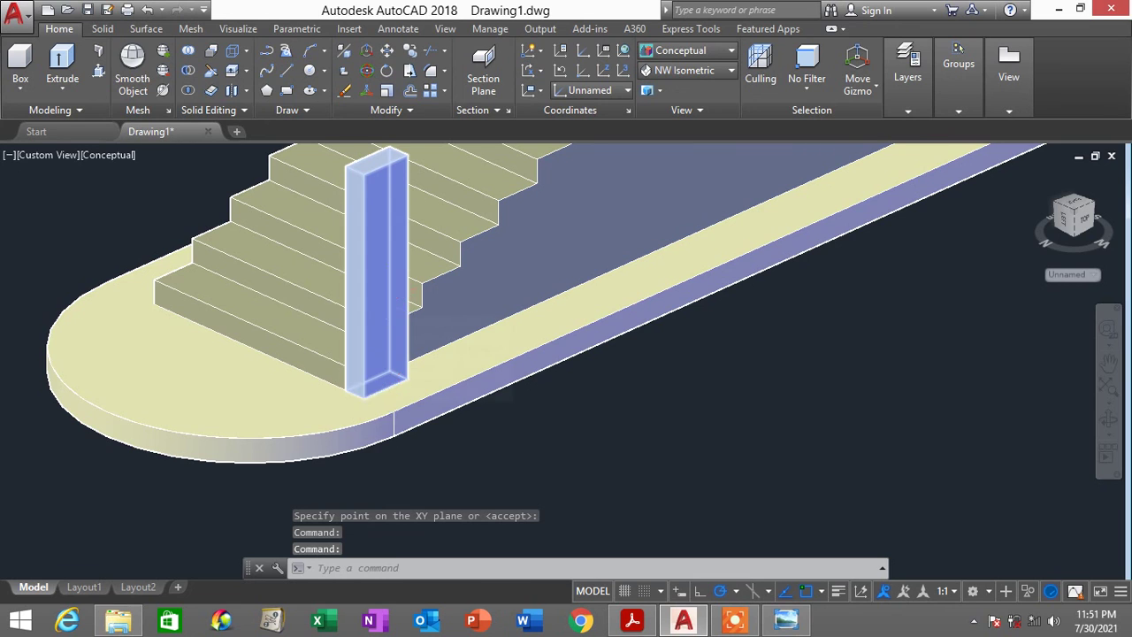
scroll(423, 265, up, 2)
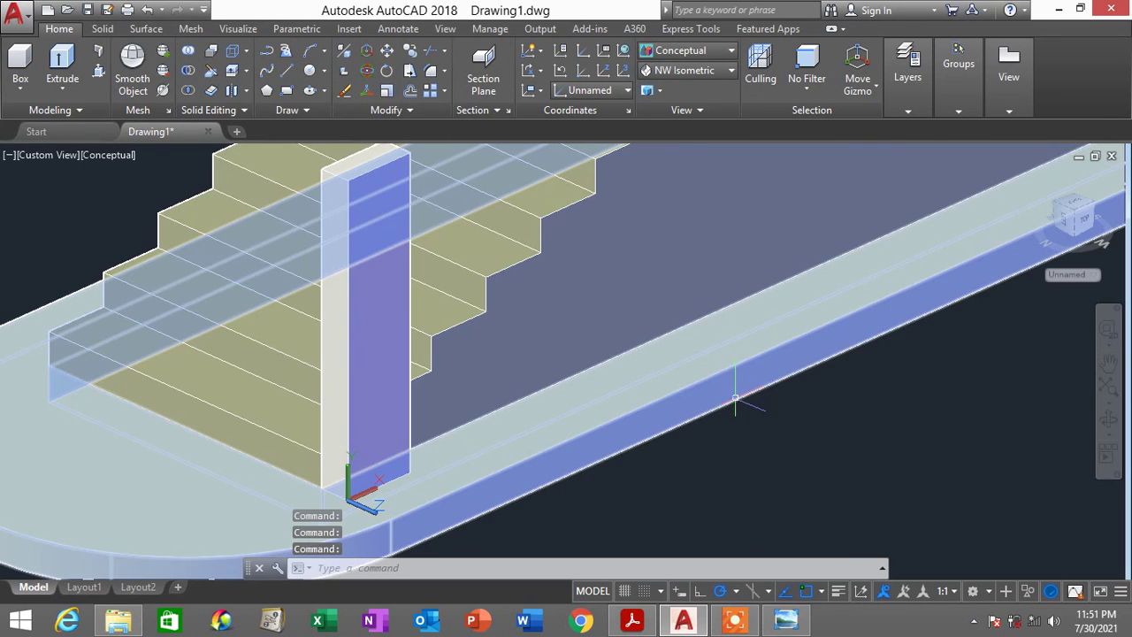
Start a cylinder centred on the post, then cancel the unfinished attempt
text(cy)
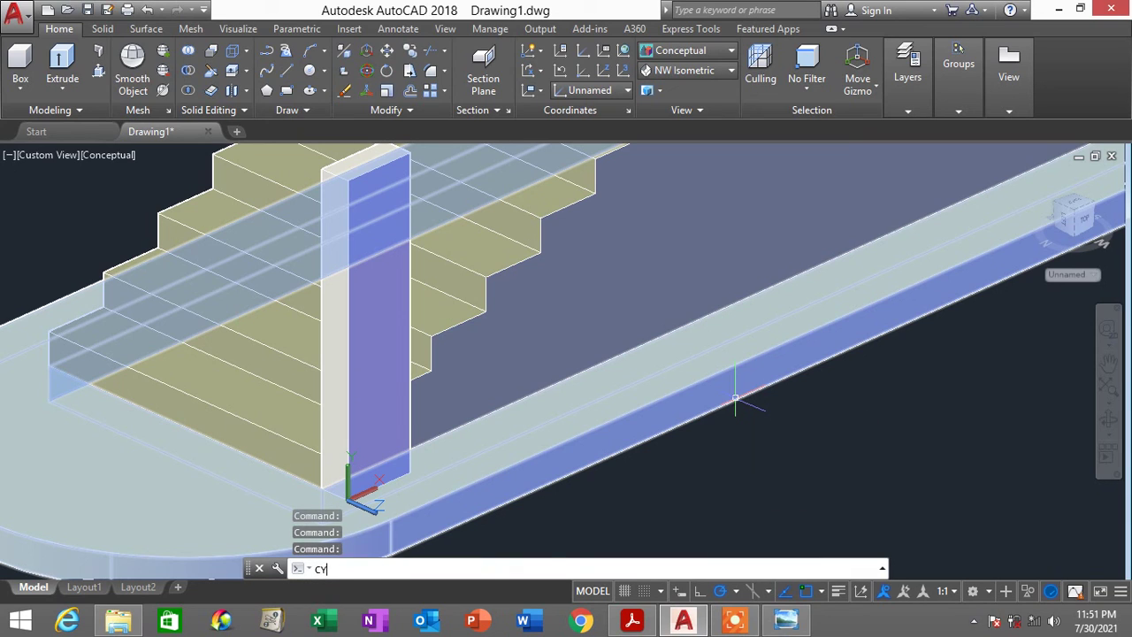
text(l)
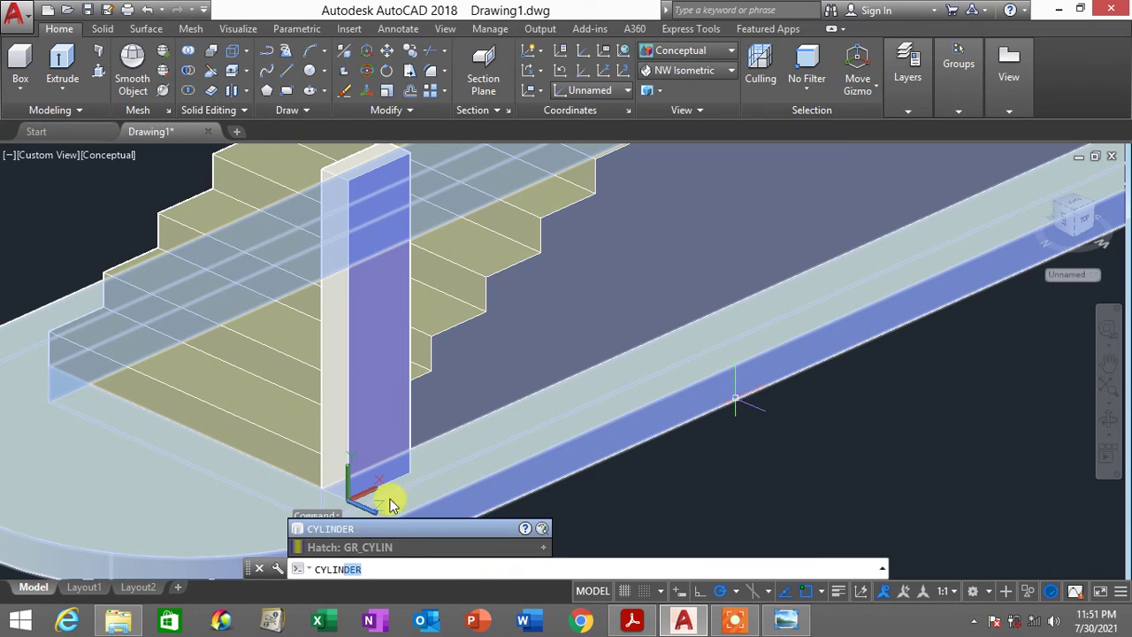
text(in)
click(341, 529)
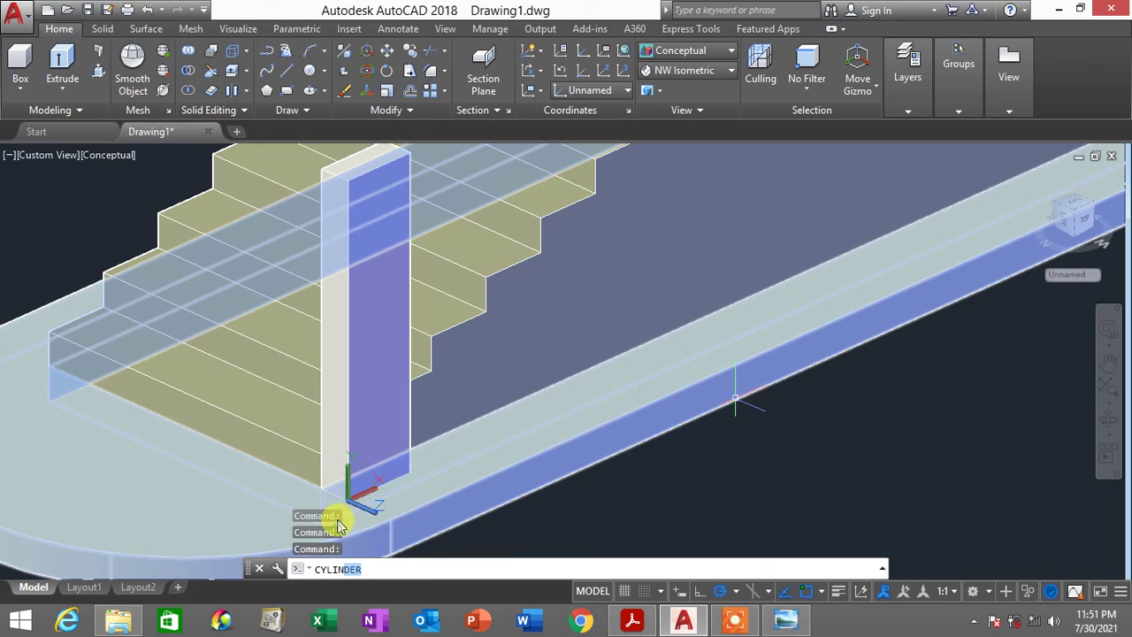
key(Return)
scroll(361, 252, down, 1)
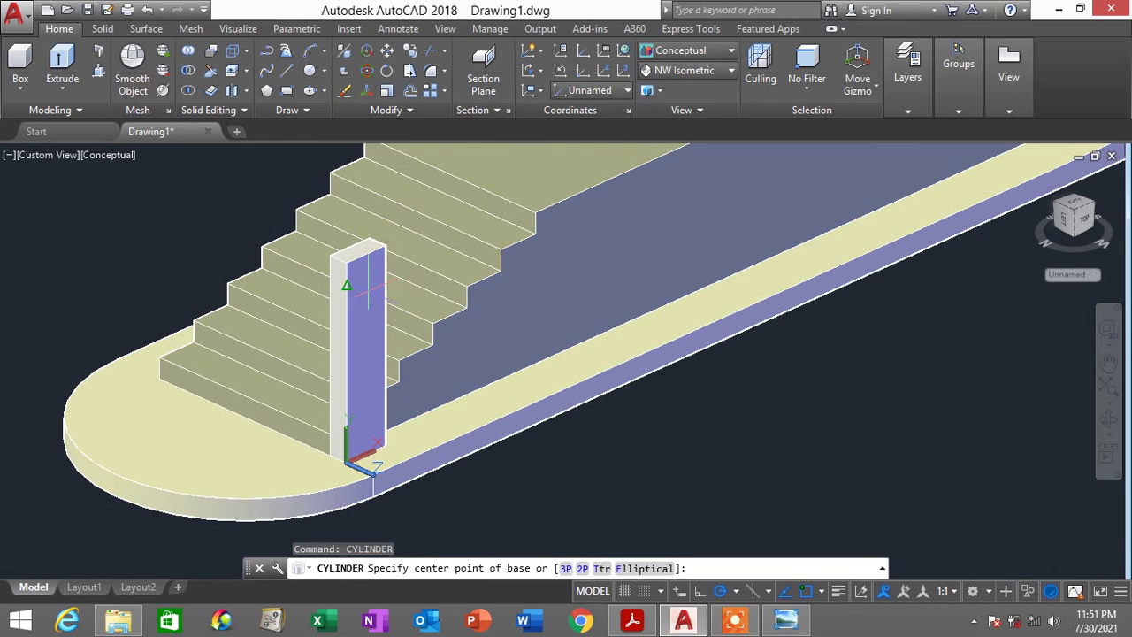
scroll(368, 285, up, 1)
scroll(360, 261, up, 3)
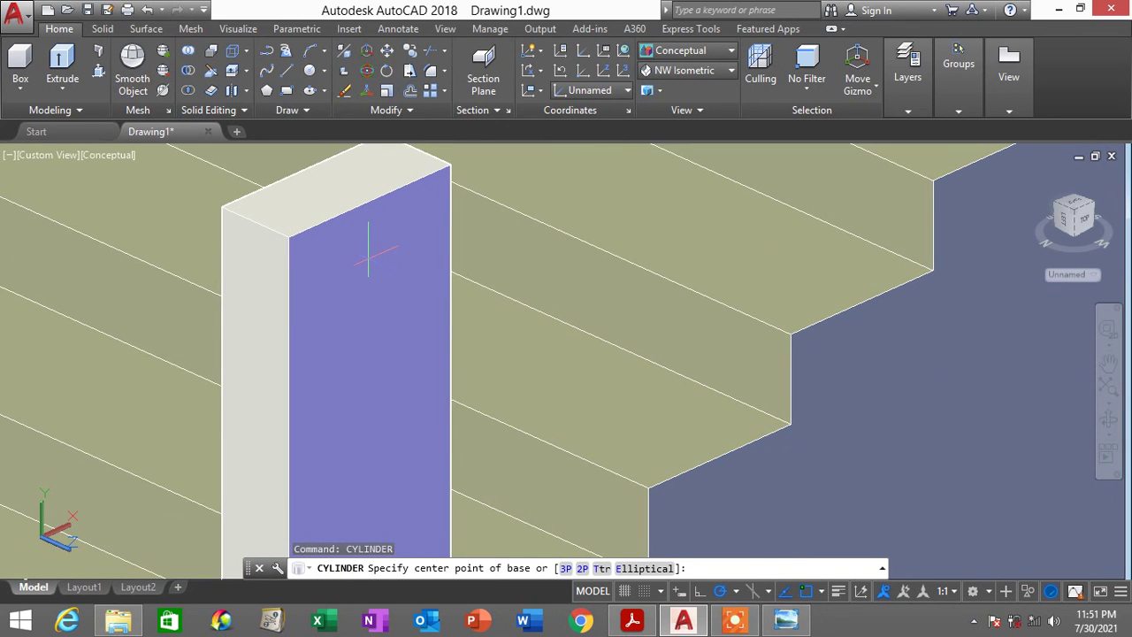
click(377, 263)
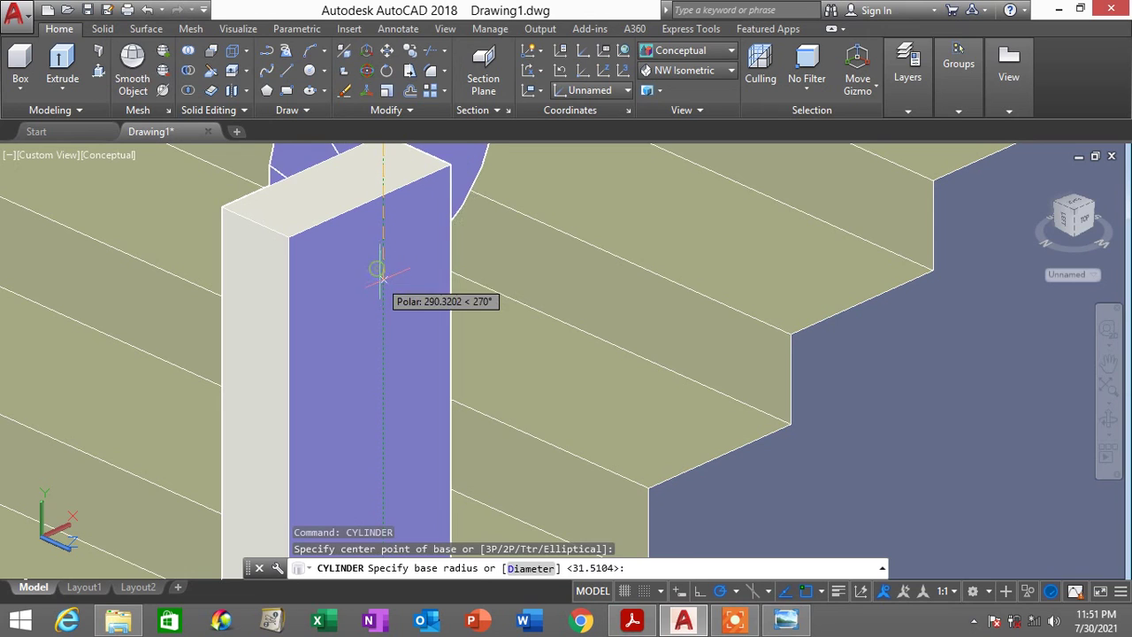
click(380, 258)
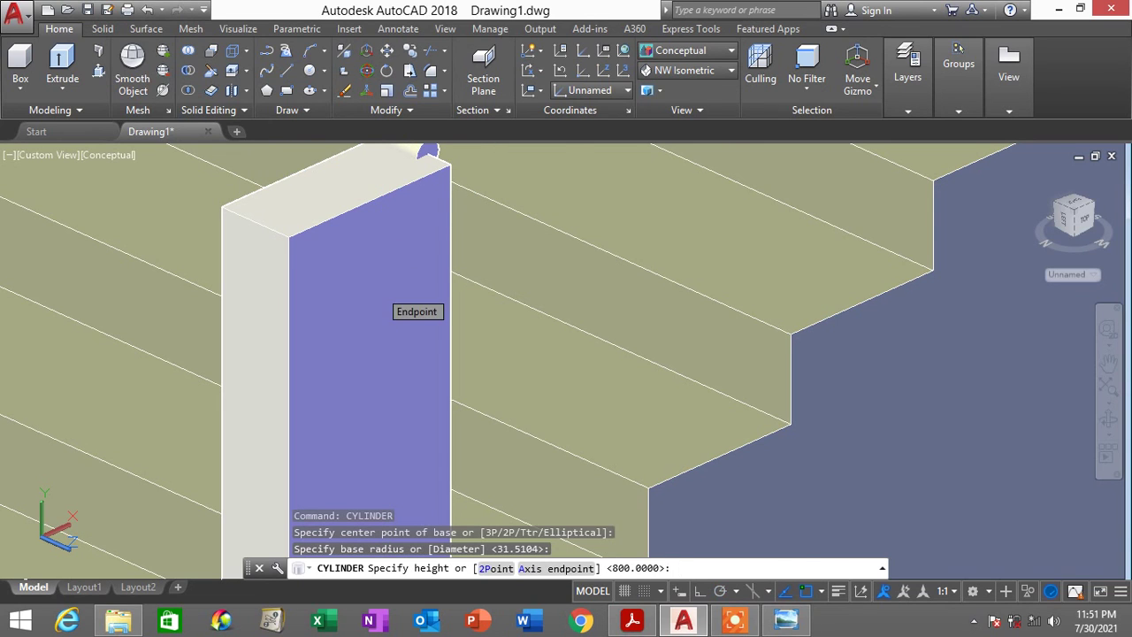
scroll(382, 309, down, 2)
key(Escape)
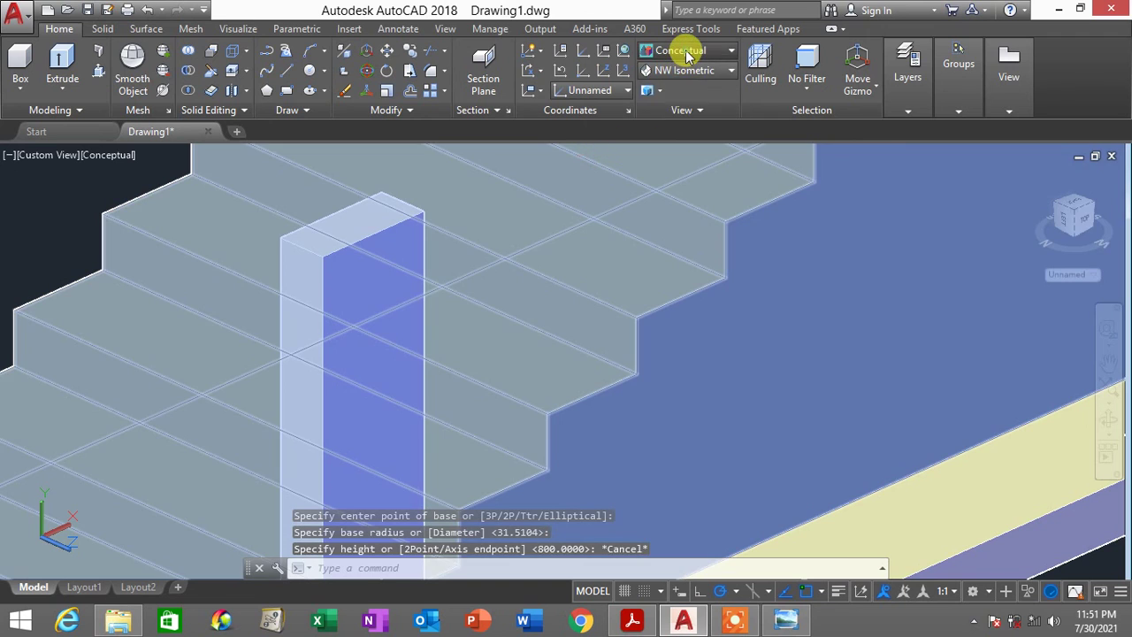
Switch the view to the 2D Wireframe visual style
click(685, 50)
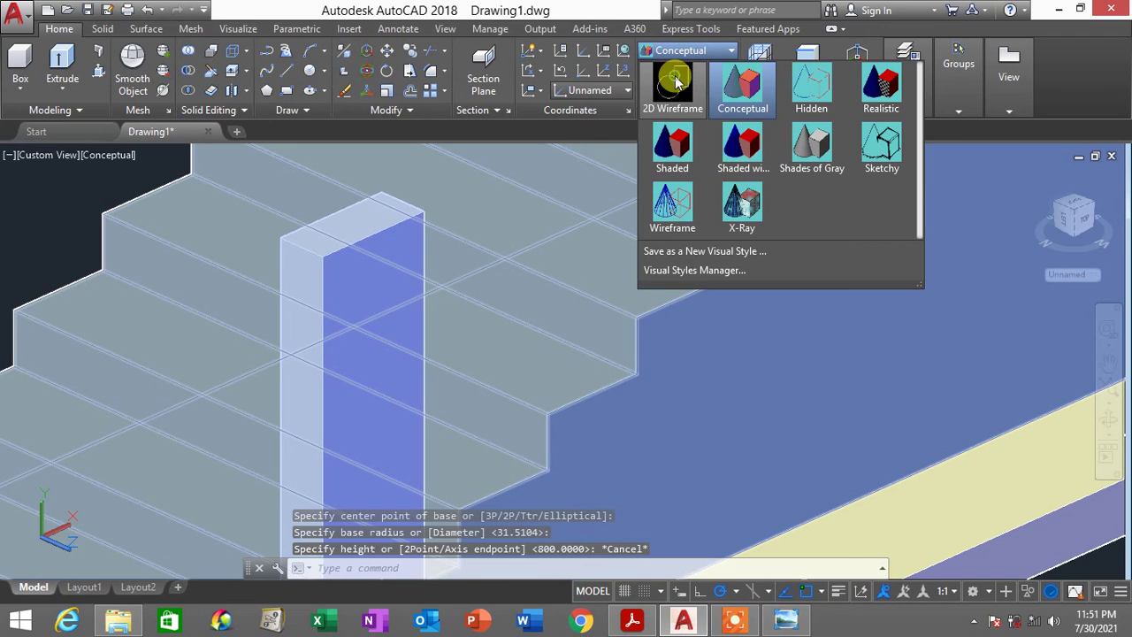
click(674, 81)
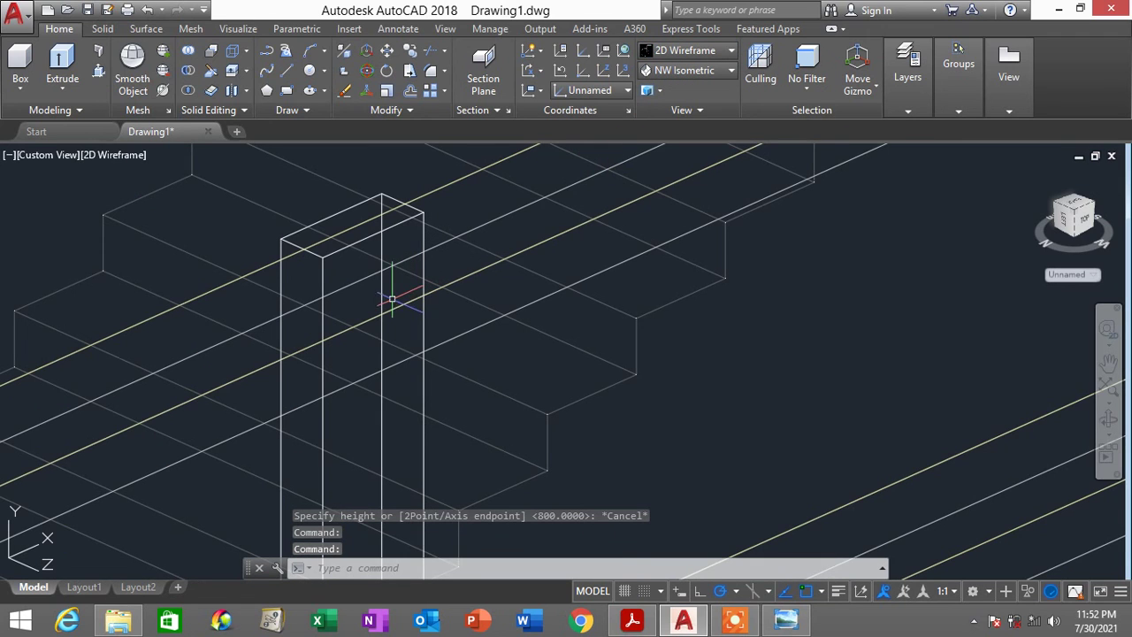
key(Return)
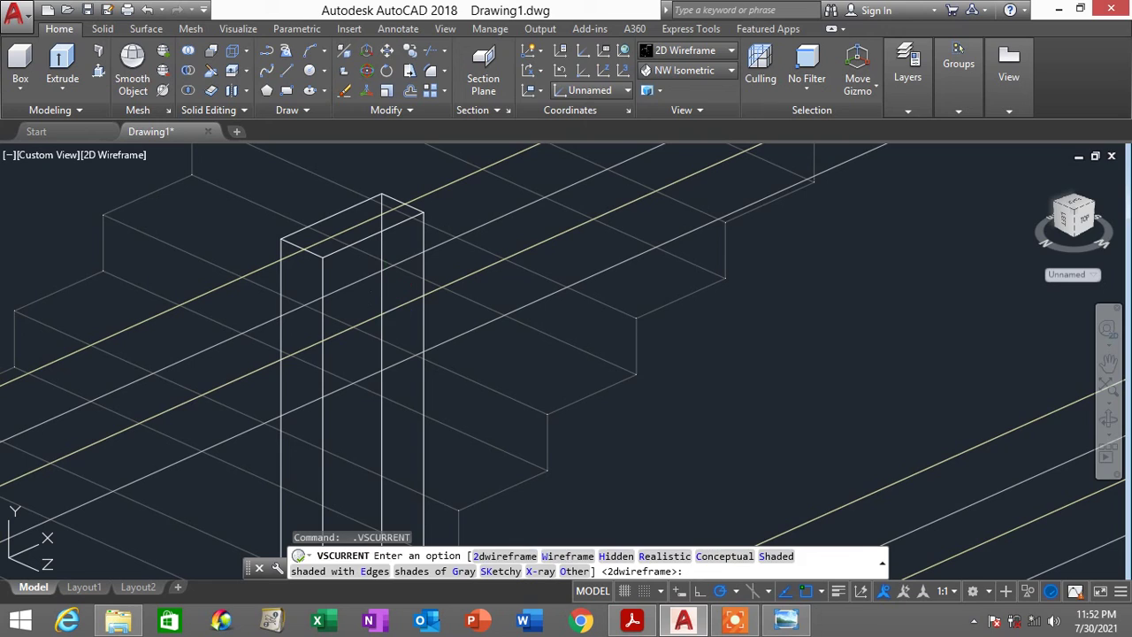
key(Escape)
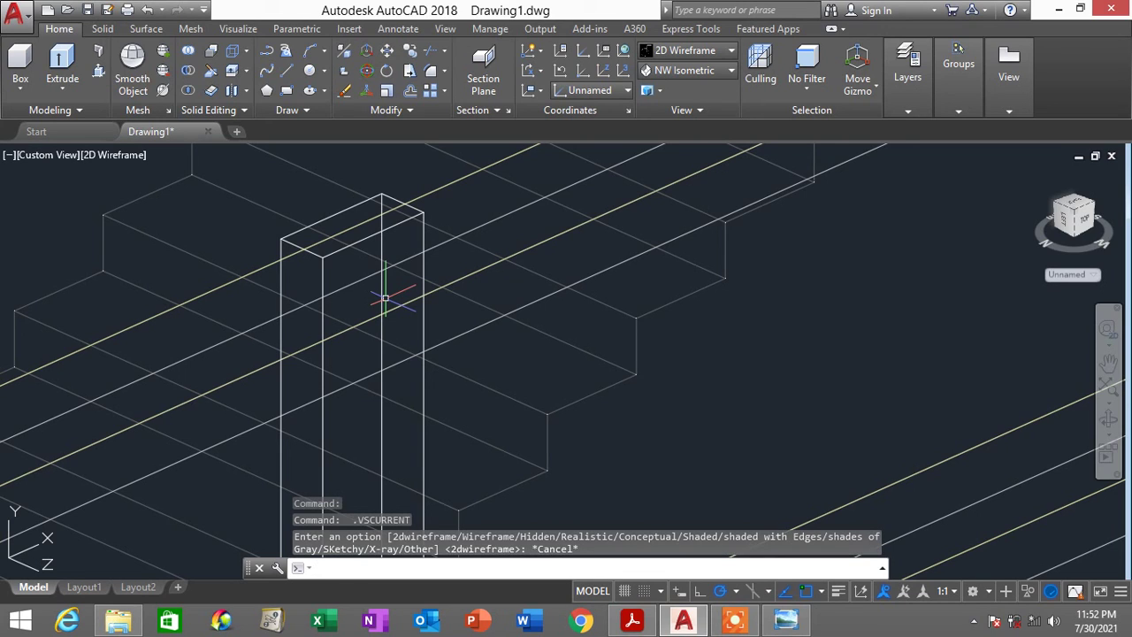
Draw an 800-long cylindrical bar from the post face across the lane, then restore Conceptual shading
text(CYLI)
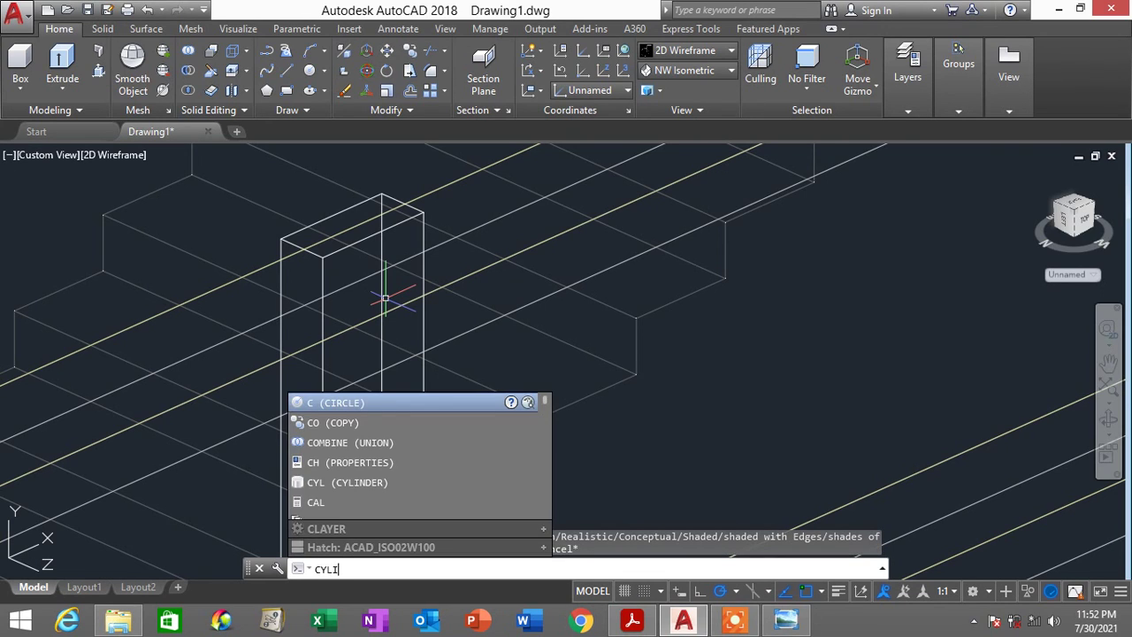
text(N)
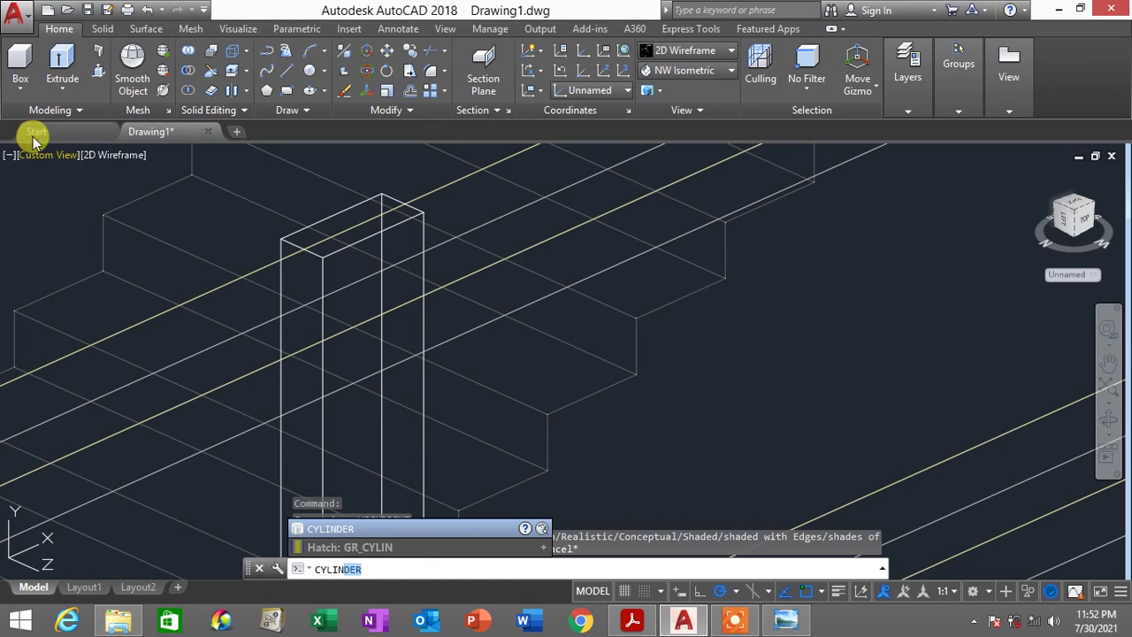
key(Escape)
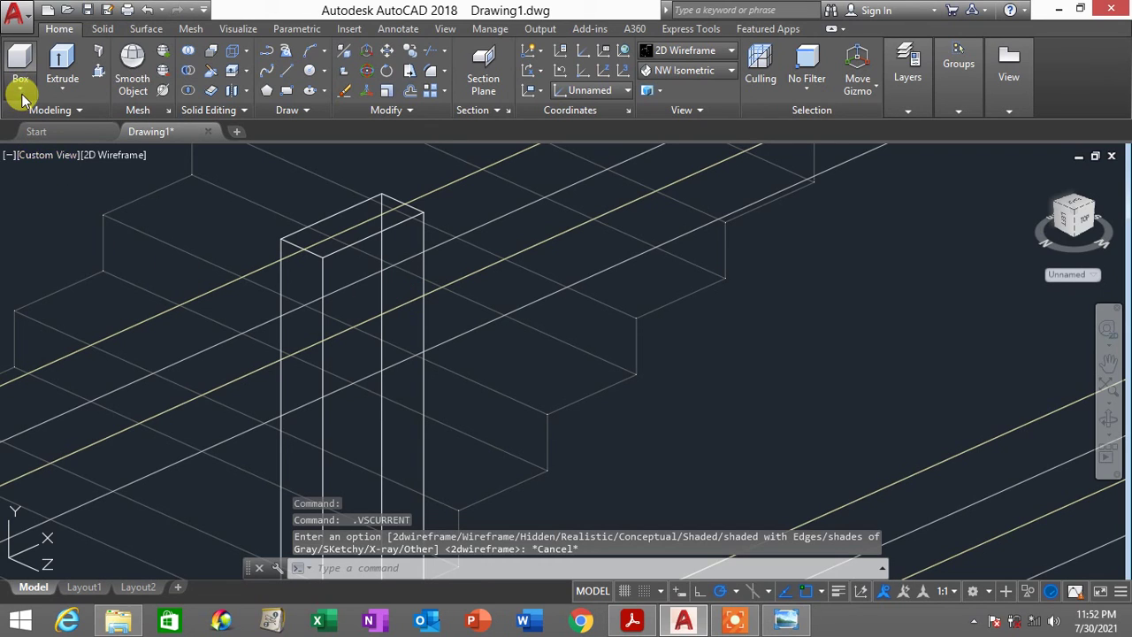
click(21, 89)
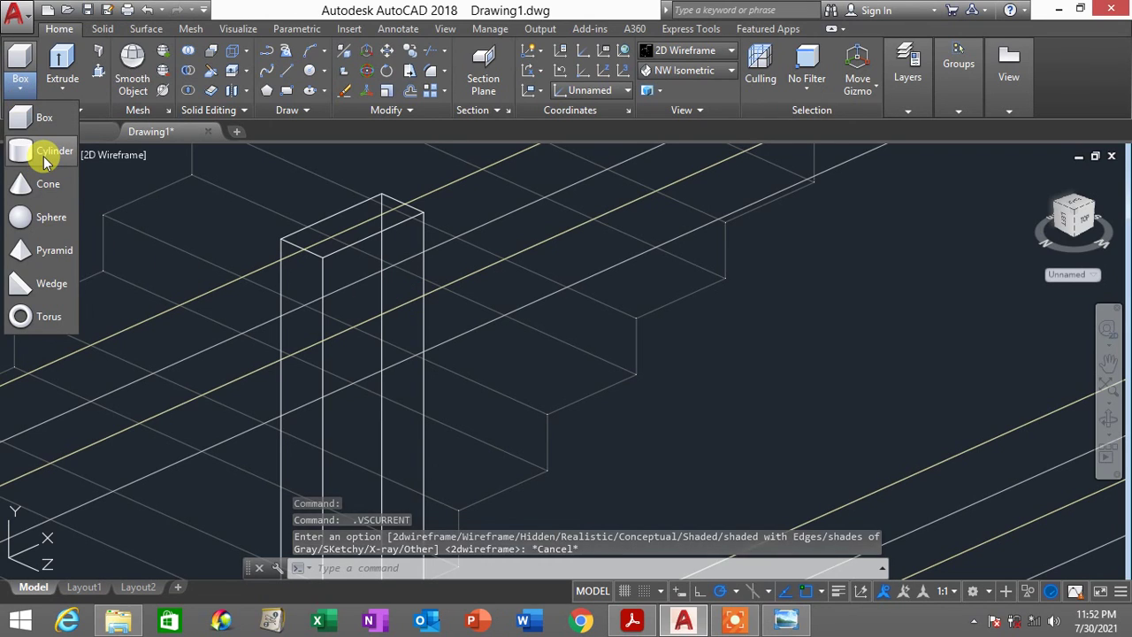
key(Escape)
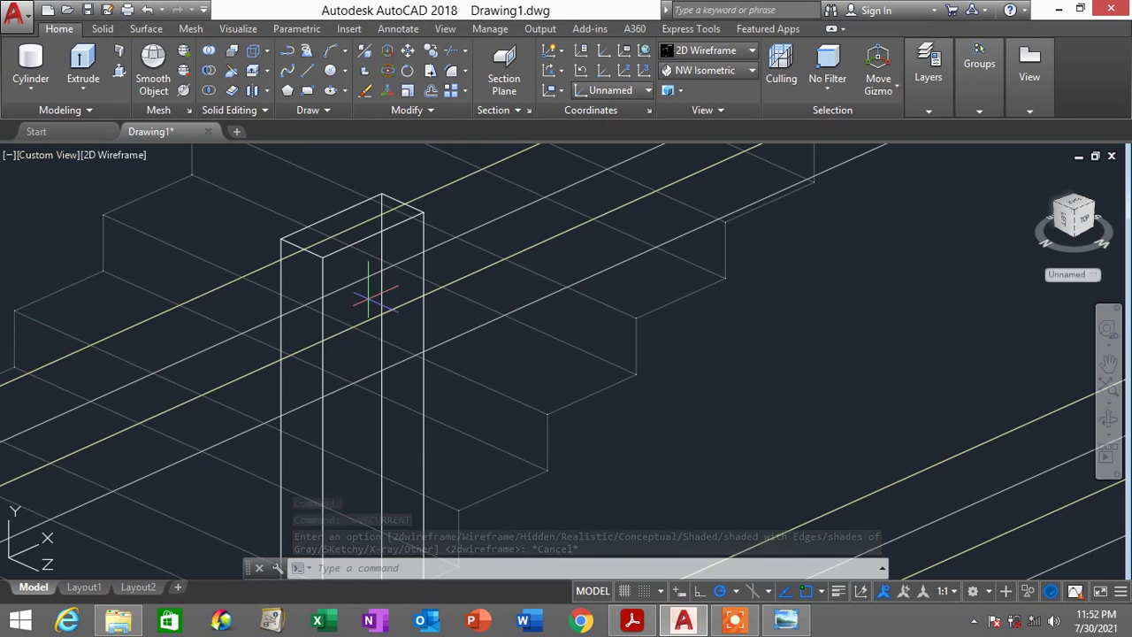
click(368, 295)
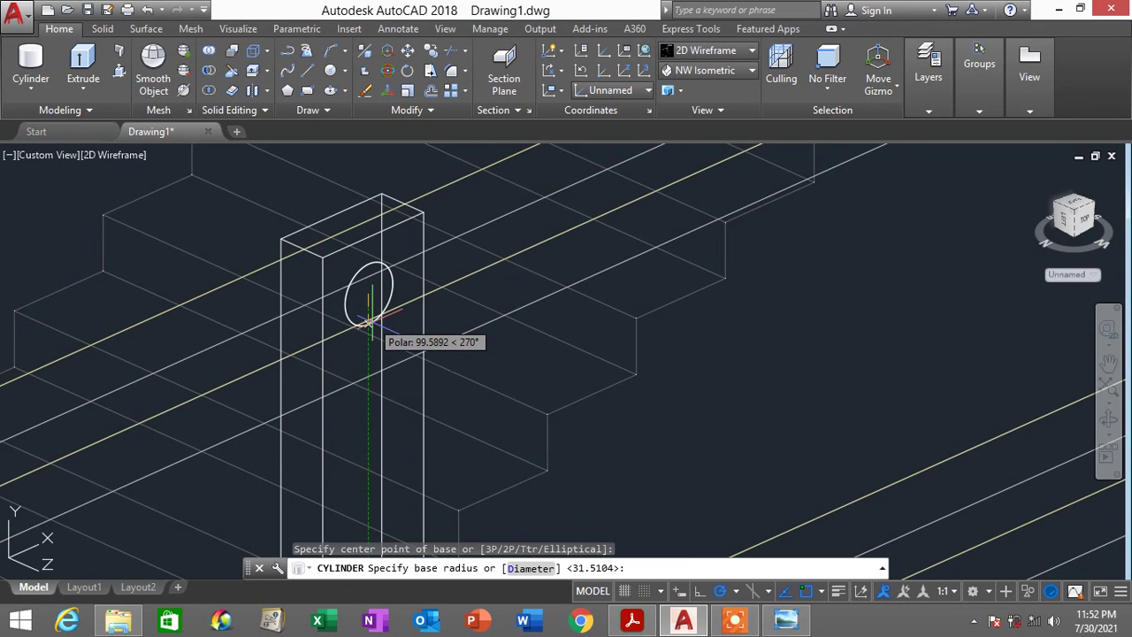
click(366, 324)
scroll(642, 389, down, 3)
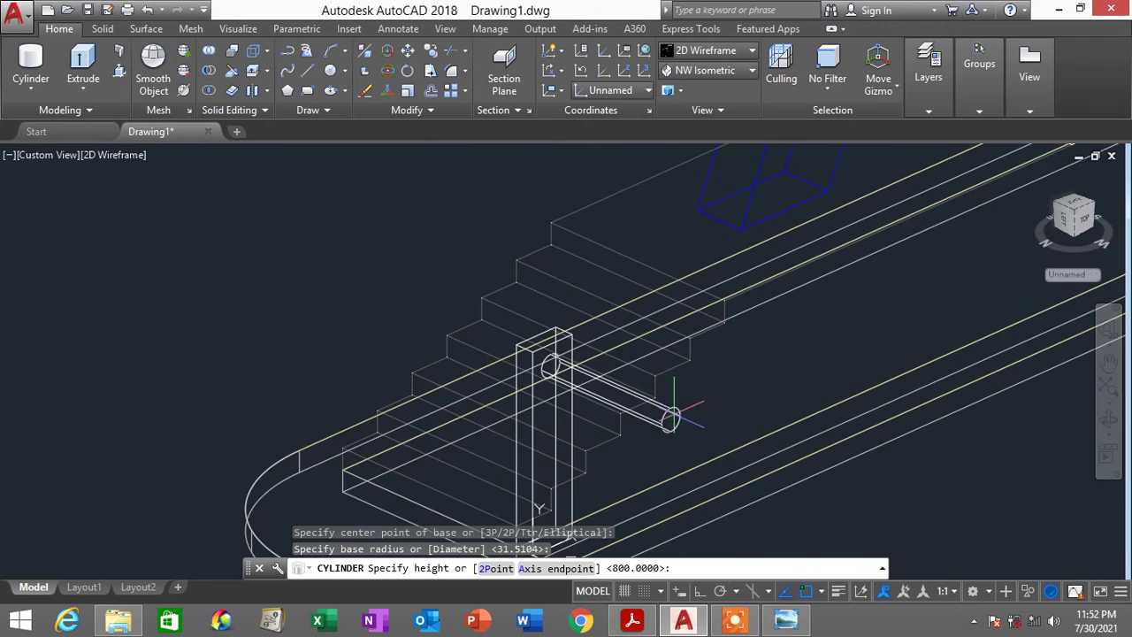
scroll(642, 358, up, 3)
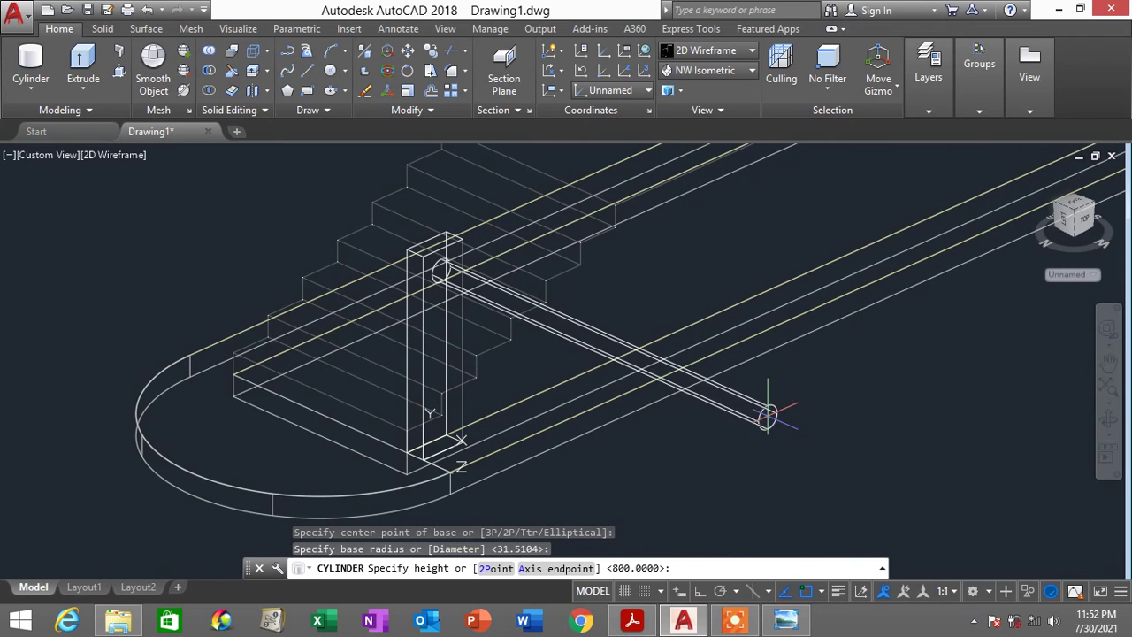
click(764, 414)
click(707, 51)
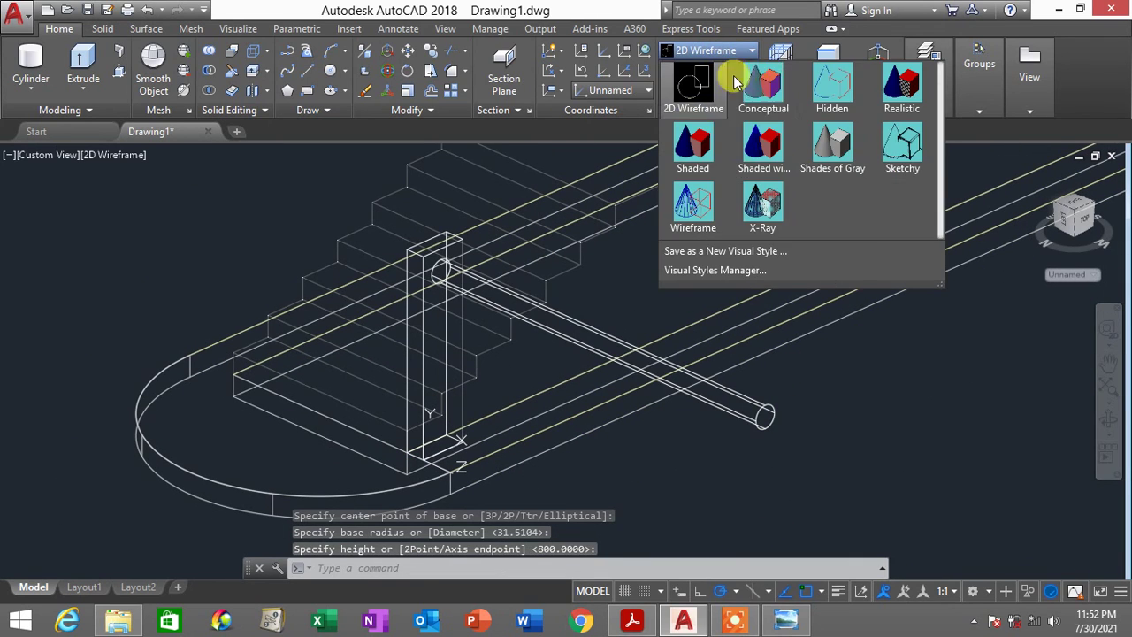
click(754, 88)
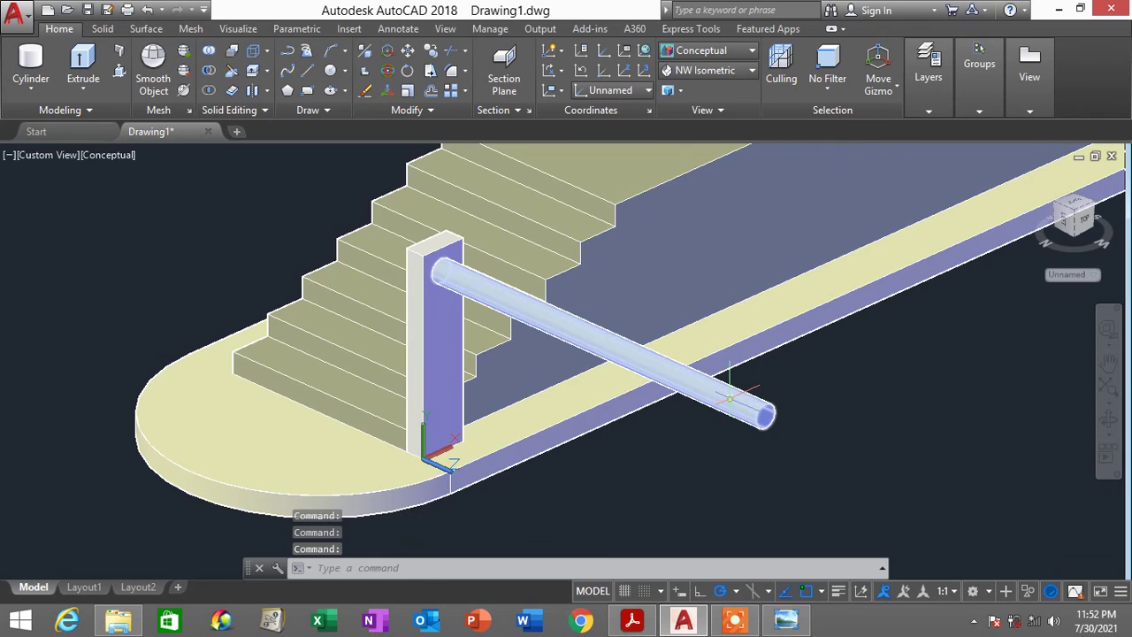
Set the cylinder bar's Height to 3000 in its Properties palette
click(752, 408)
right_click(876, 457)
click(919, 429)
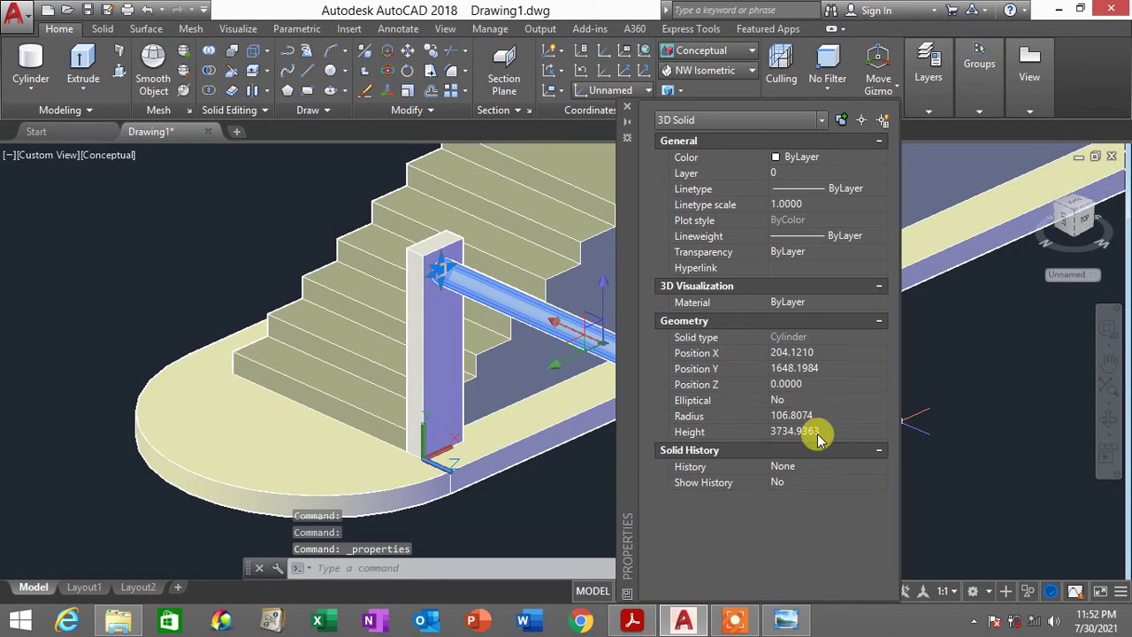
click(821, 433)
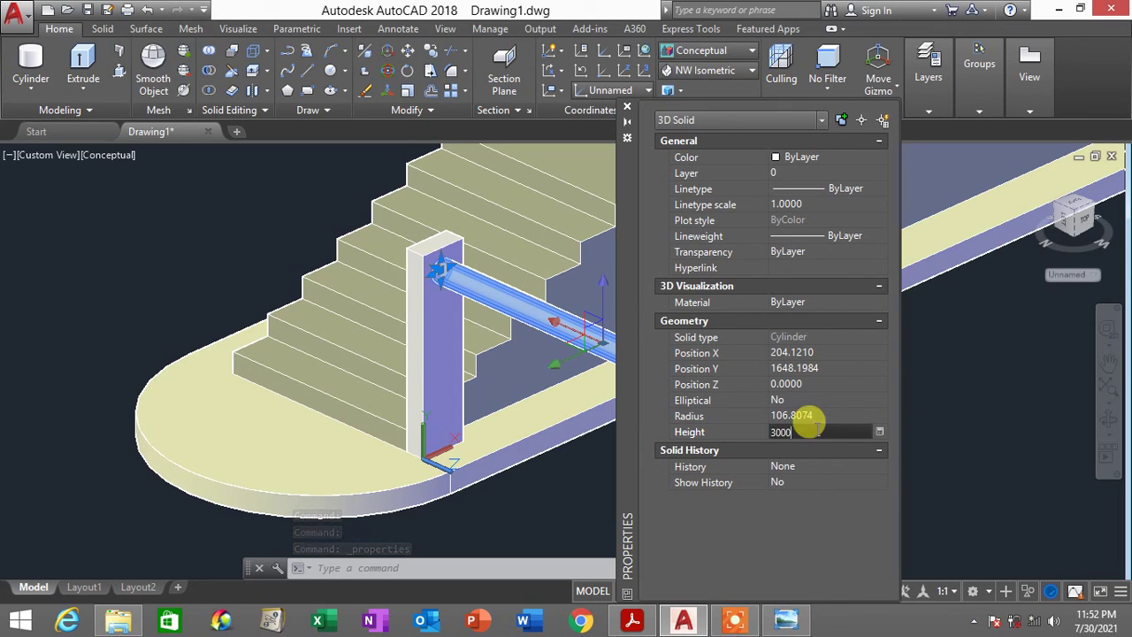
key(Return)
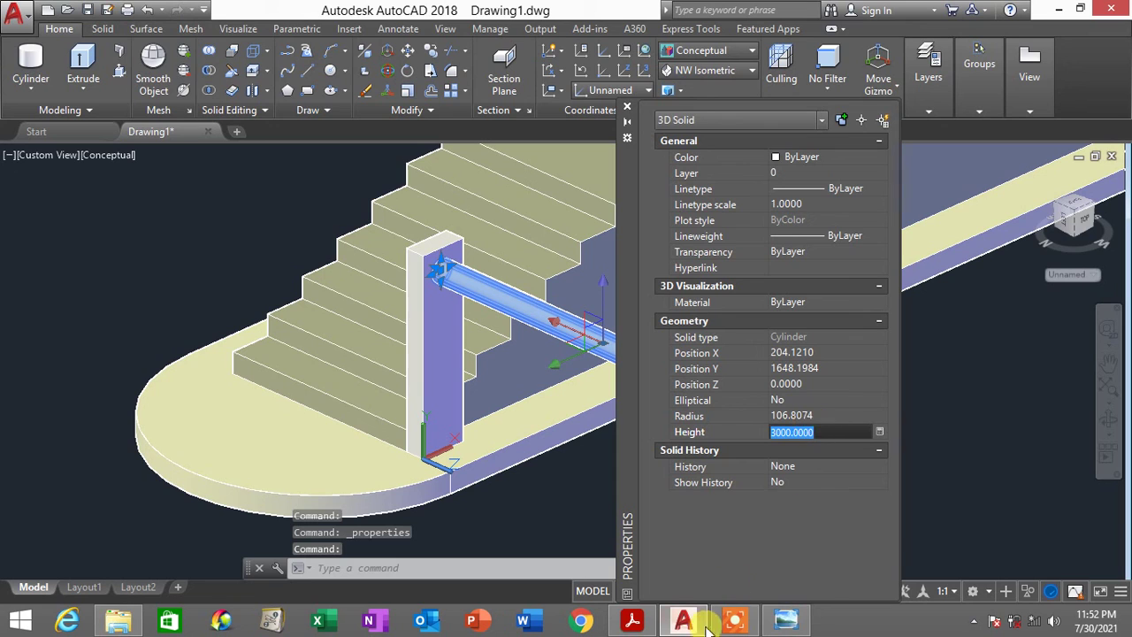
click(627, 107)
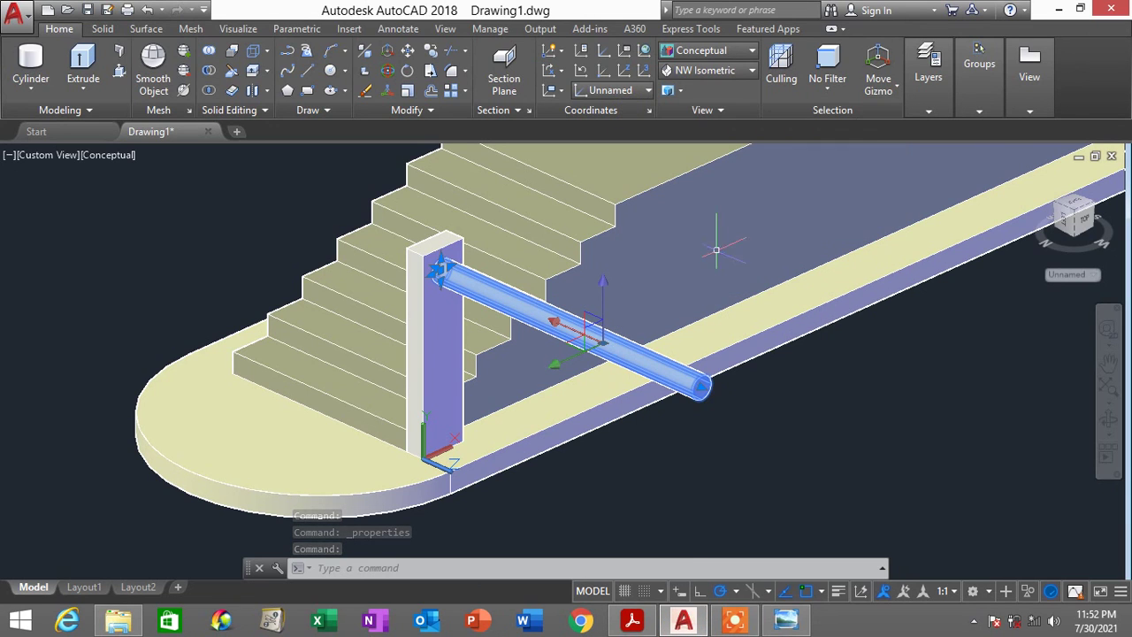
Change the cylinder bar's colour to Blue
click(635, 622)
click(637, 622)
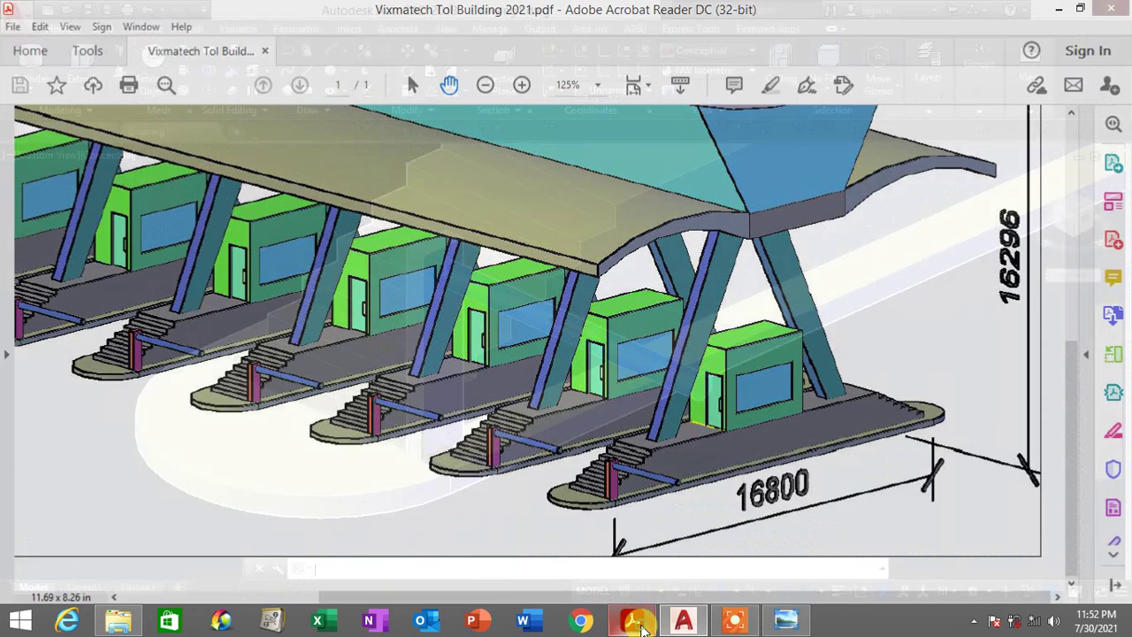
right_click(806, 413)
click(815, 382)
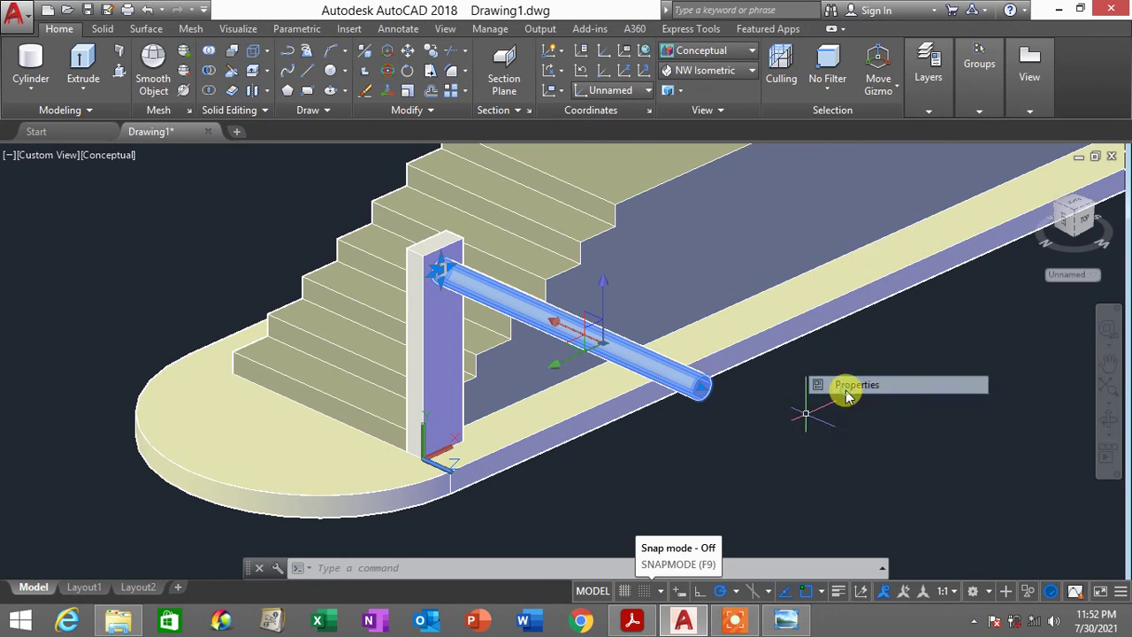
click(826, 159)
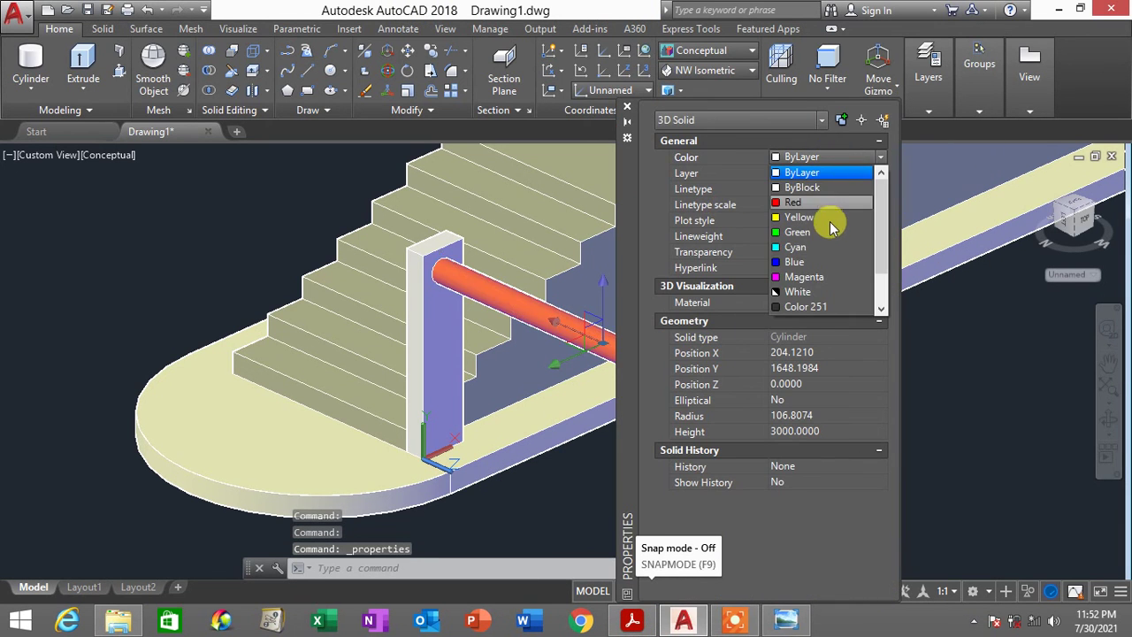
click(813, 264)
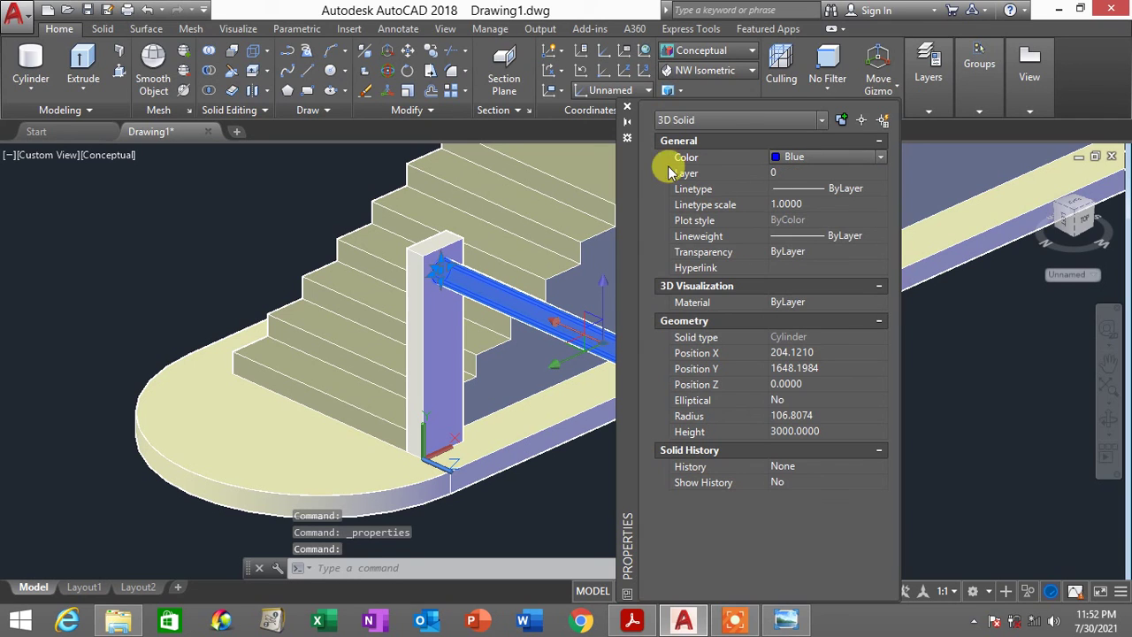
click(627, 107)
key(Escape)
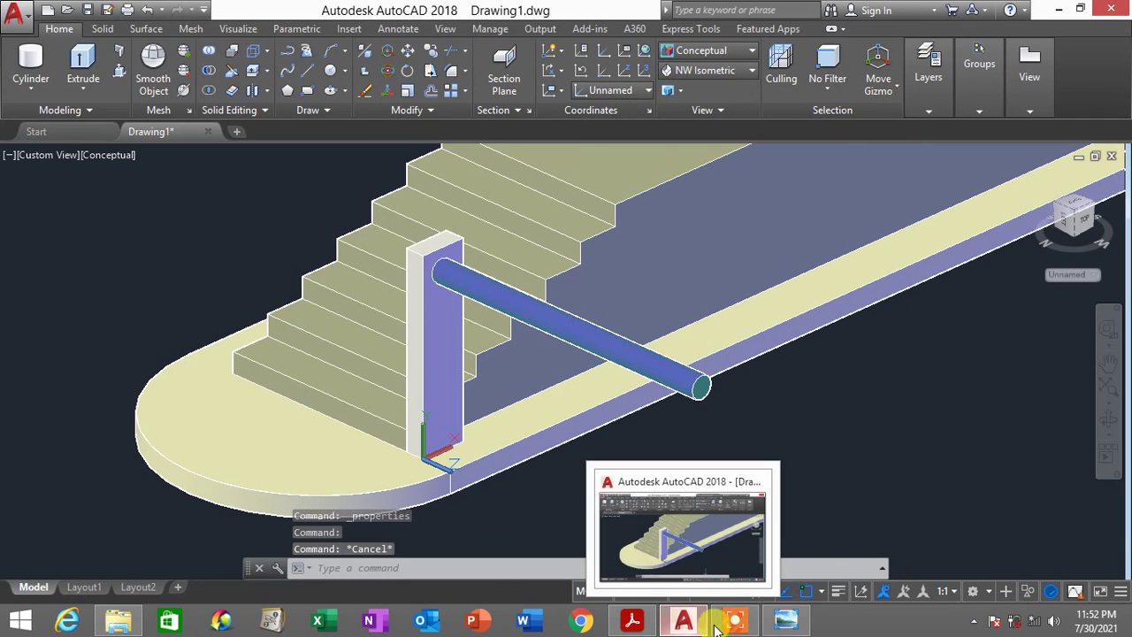
mouse_move(730, 614)
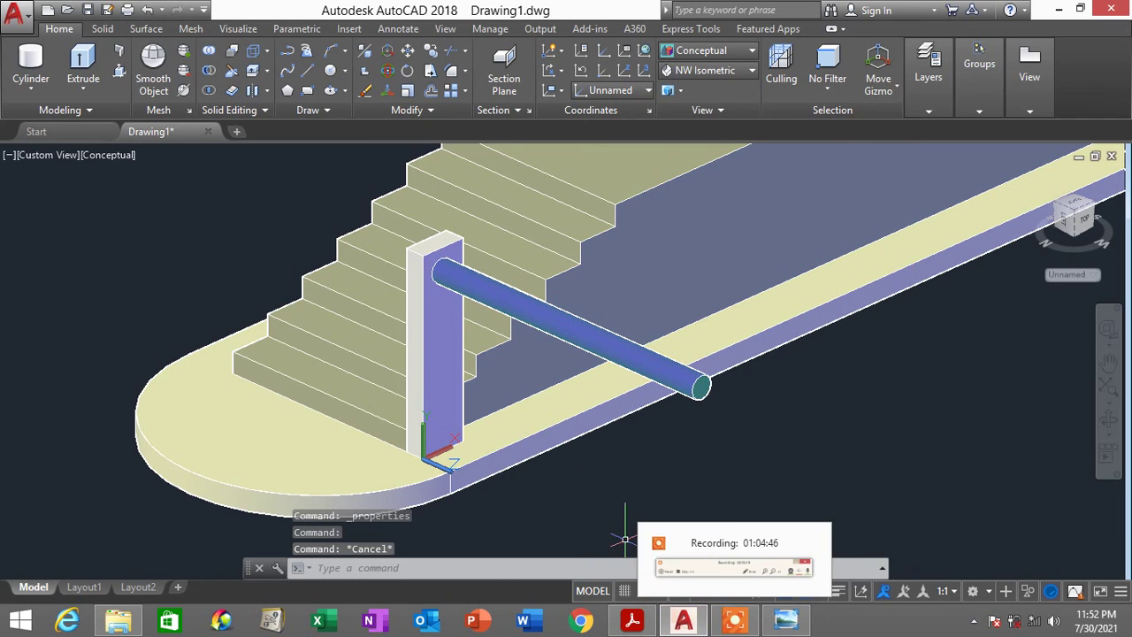
click(786, 621)
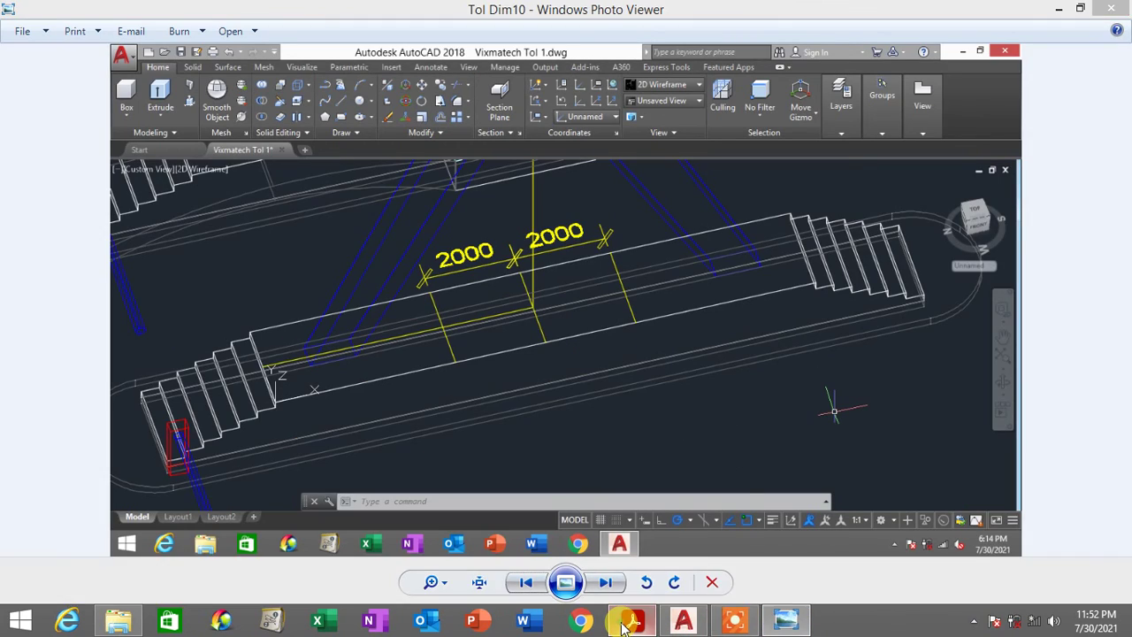
click(630, 621)
click(629, 620)
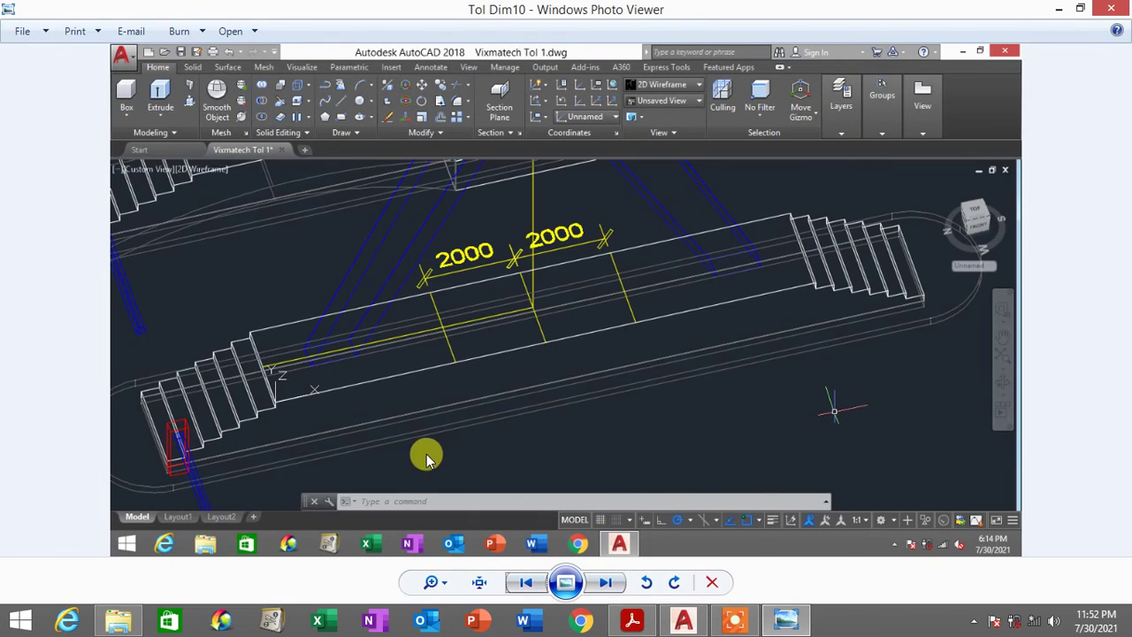
click(683, 621)
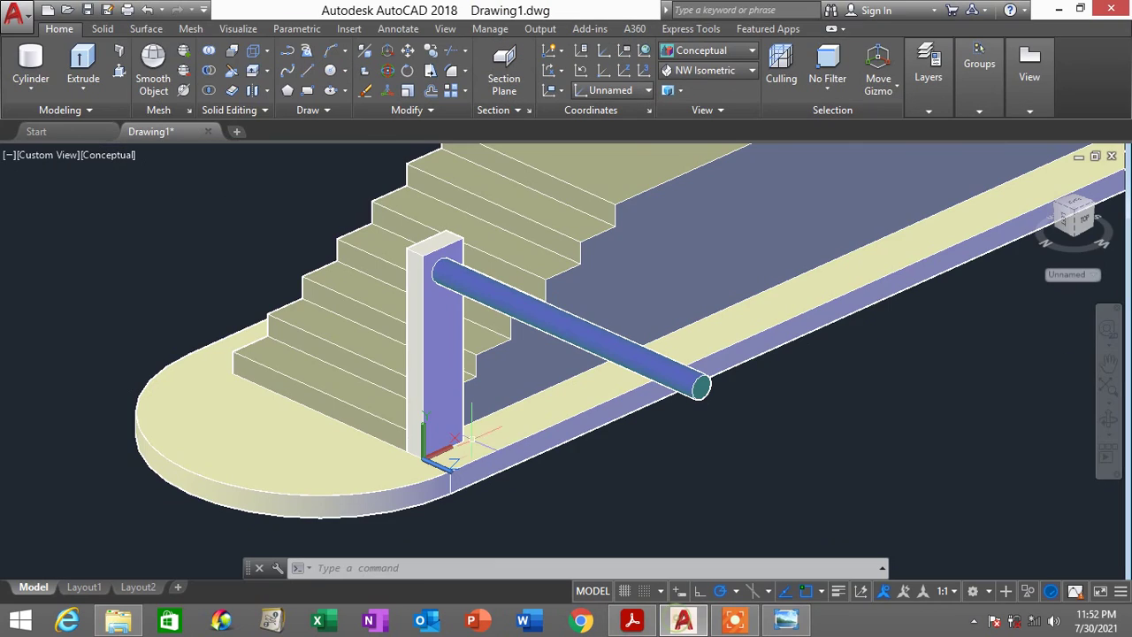
Set the stair-side post's Color to Red in its Properties palette
click(416, 349)
right_click(872, 513)
click(929, 486)
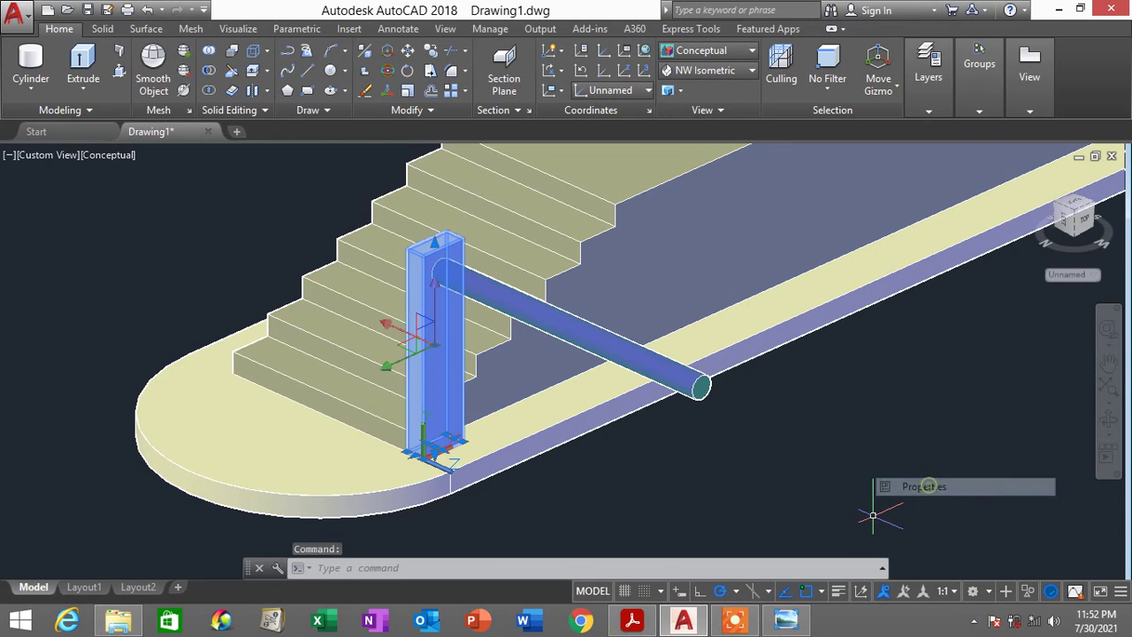
click(846, 158)
click(846, 157)
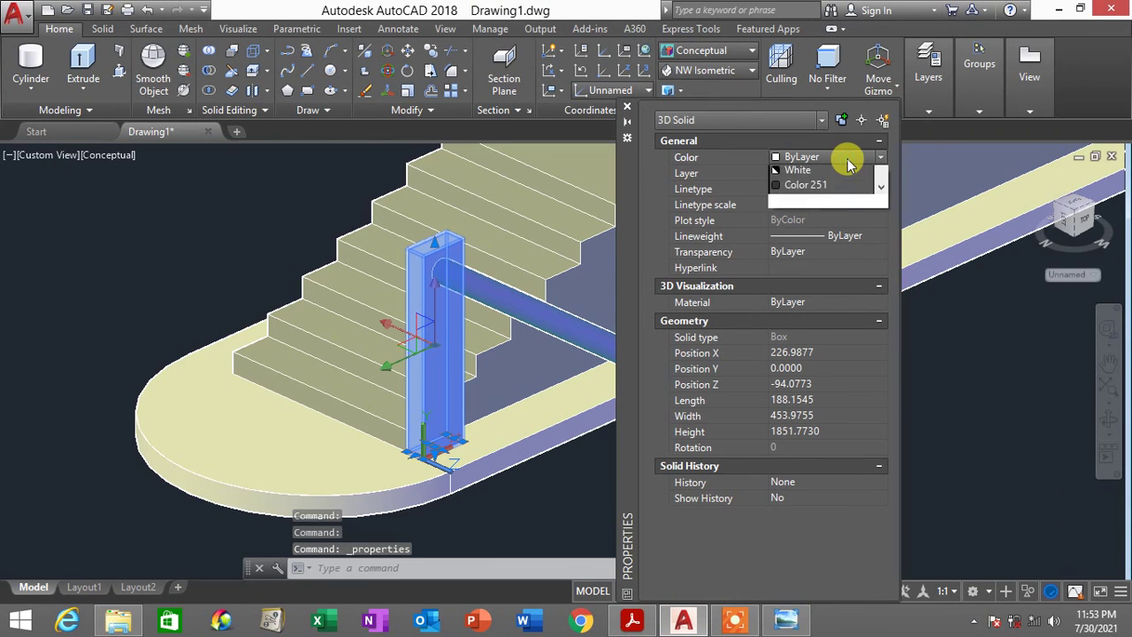
click(843, 206)
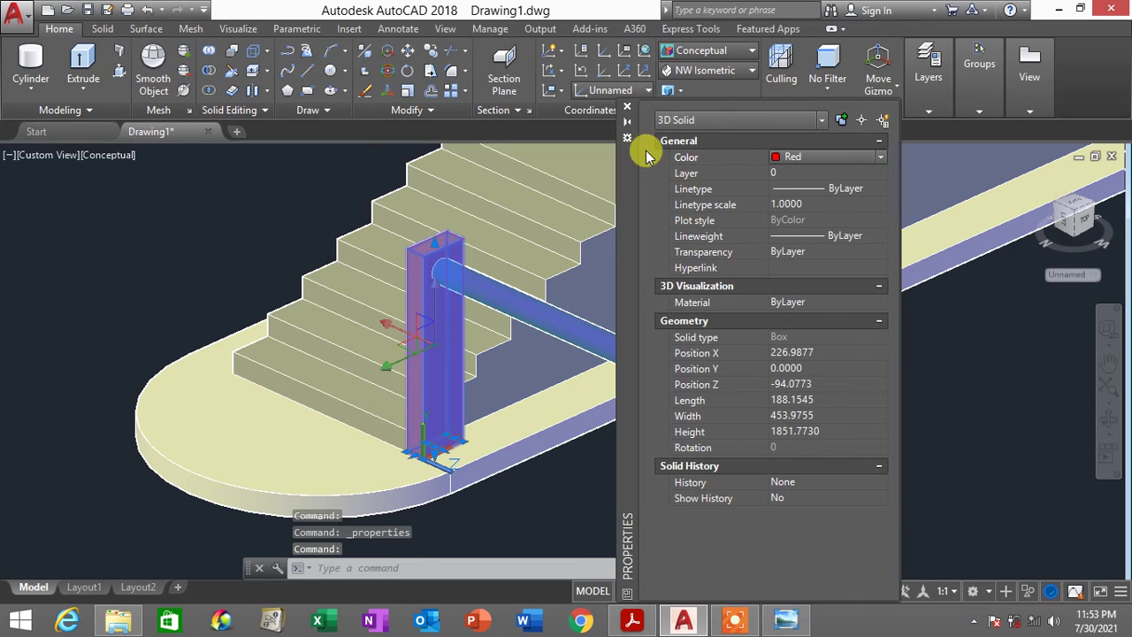
click(628, 109)
key(Escape)
scroll(872, 383, down, 5)
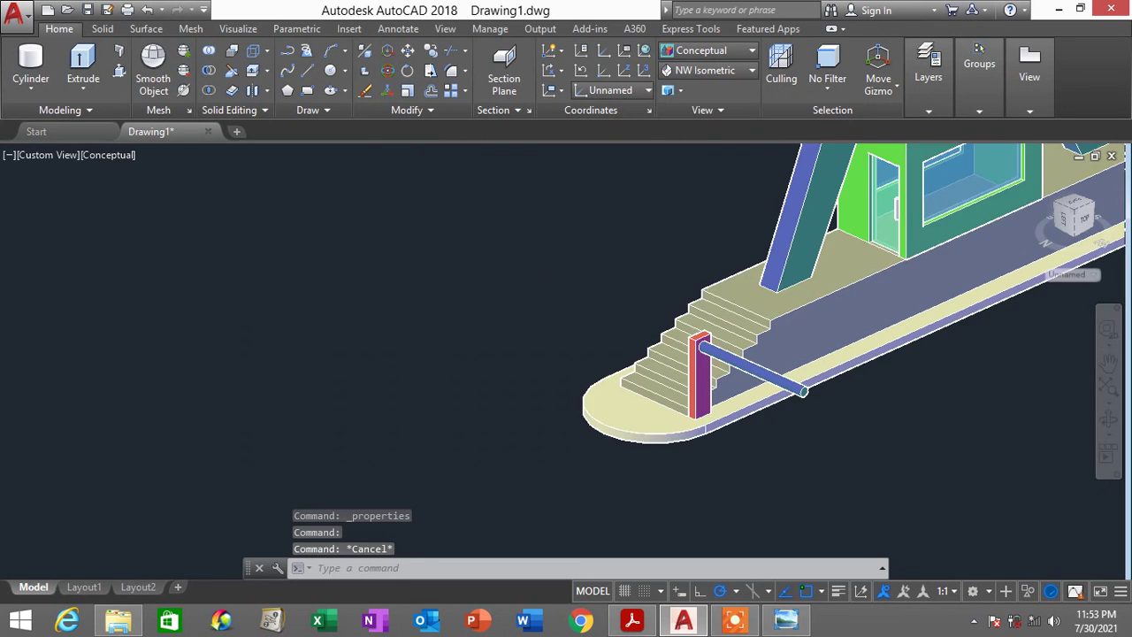
scroll(885, 386, up, 2)
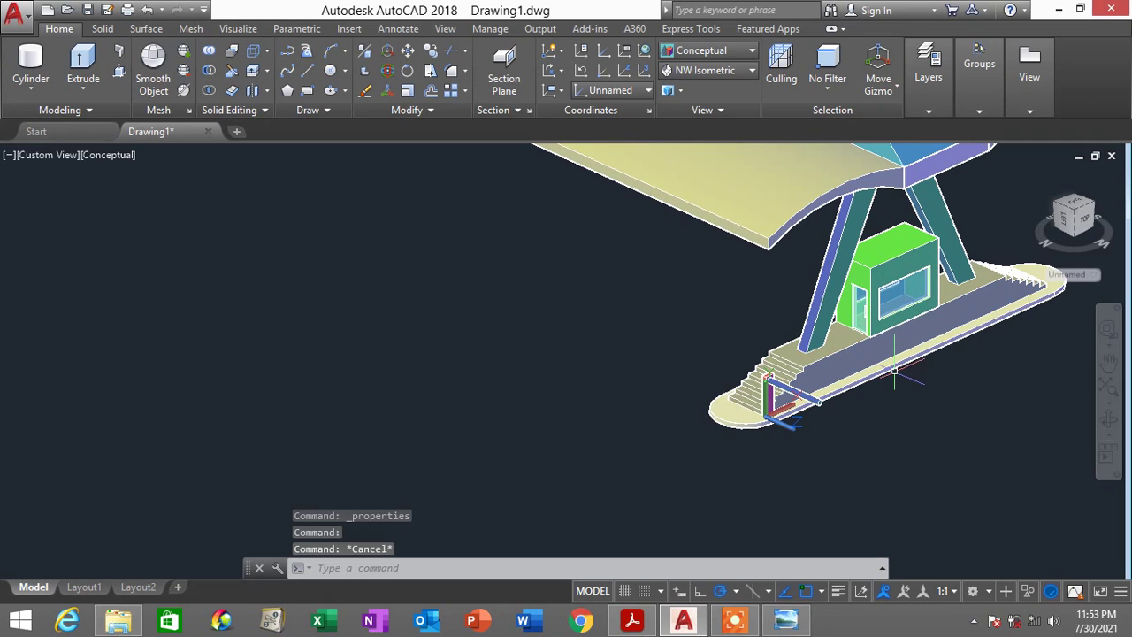
scroll(894, 371, up, 2)
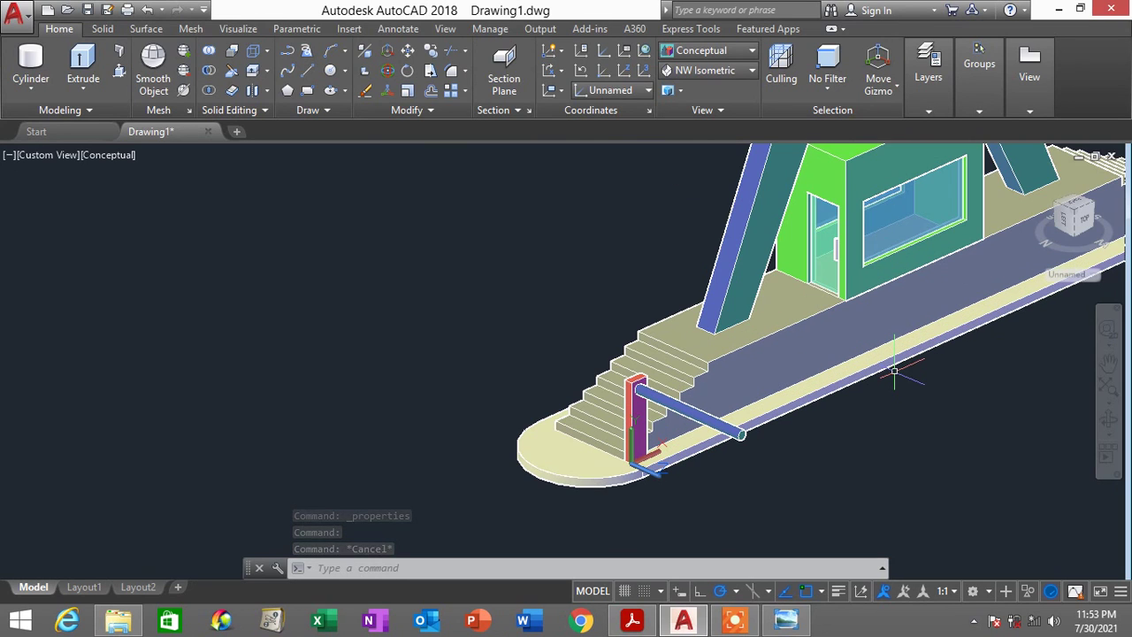
scroll(894, 371, down, 2)
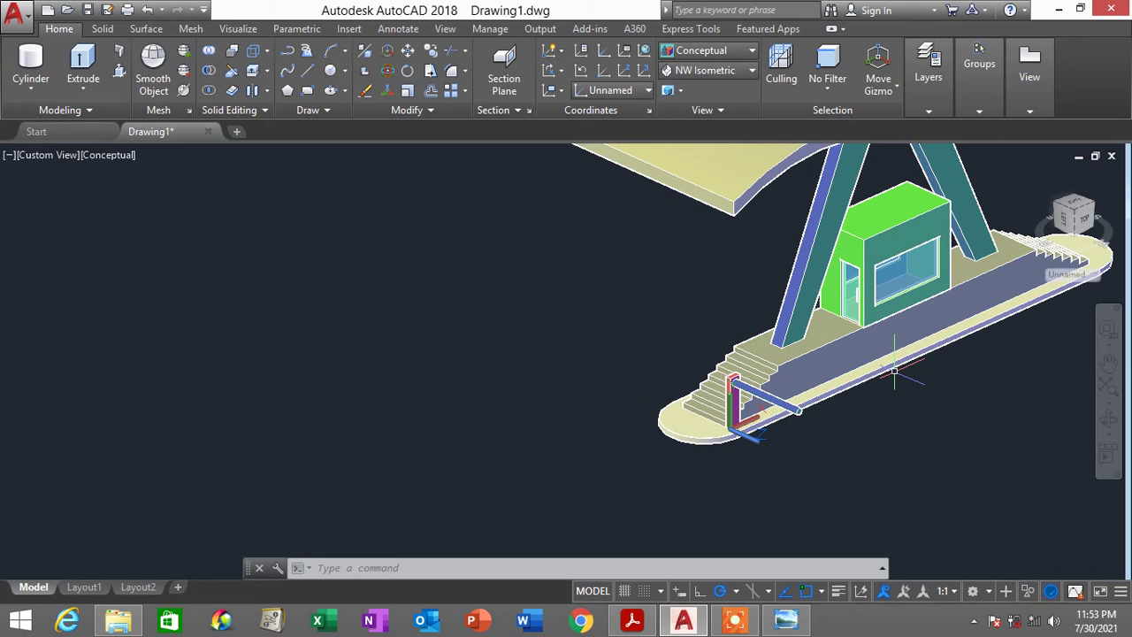
scroll(894, 371, down, 2)
shift+middle_drag(894, 371, 672, 347)
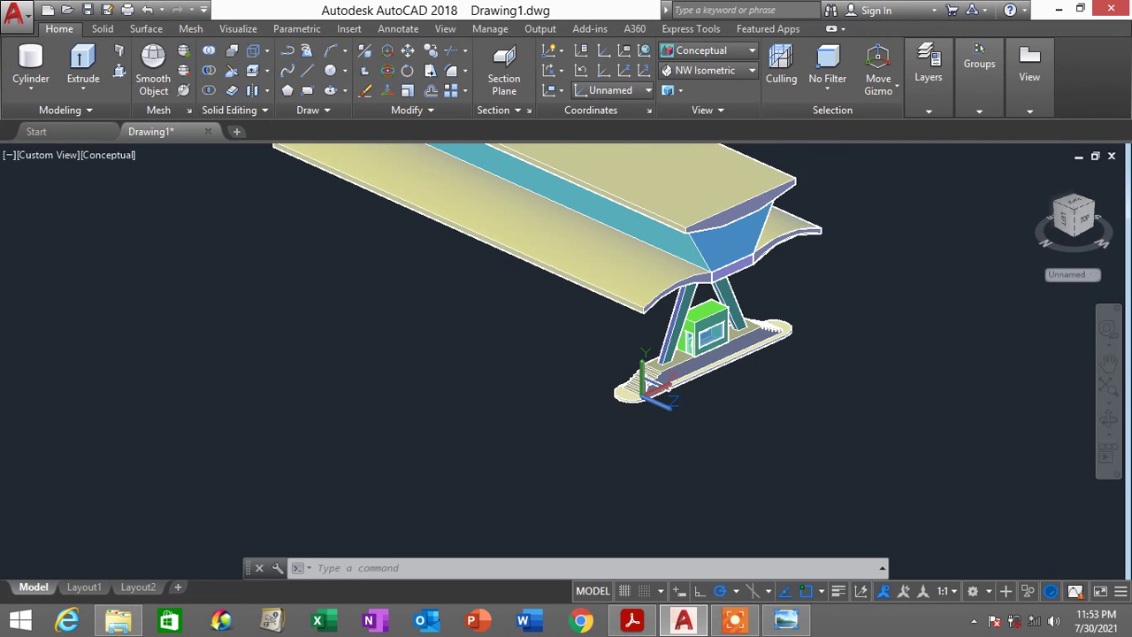
middle_drag(699, 271, 748, 340)
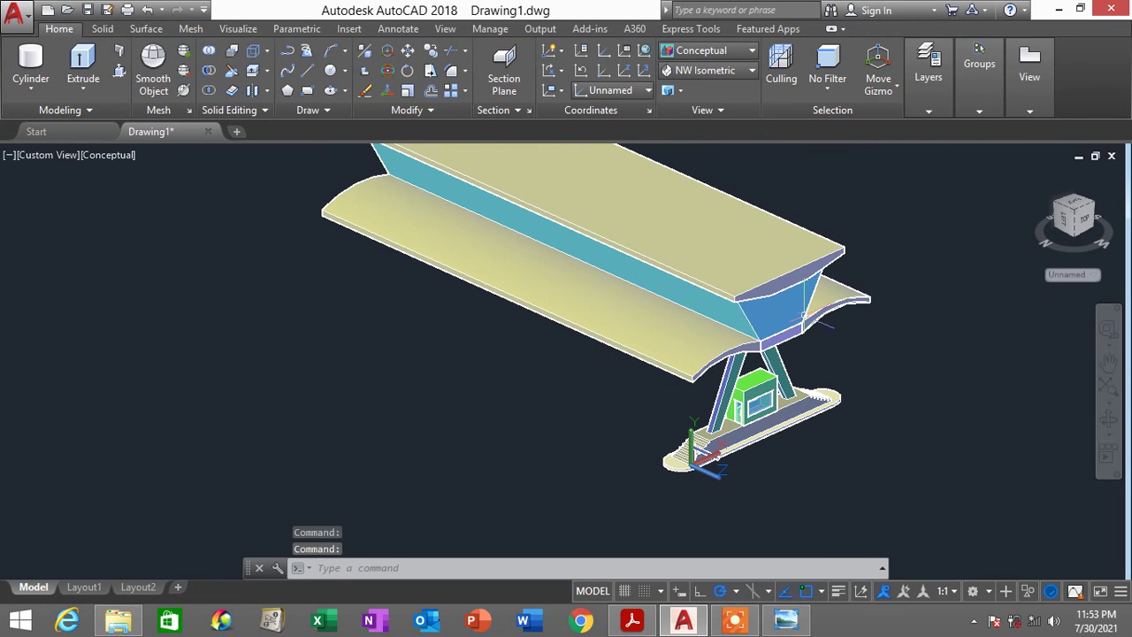
Show the model in 2D Wireframe from the NW Isometric preset view
click(730, 51)
click(694, 85)
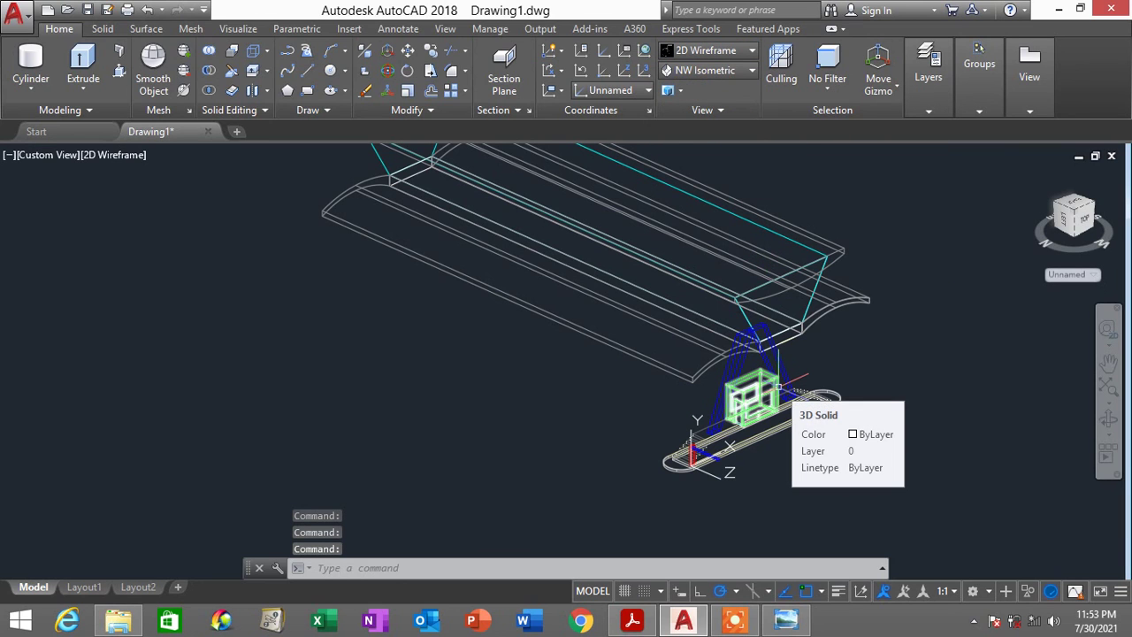
click(705, 70)
click(703, 88)
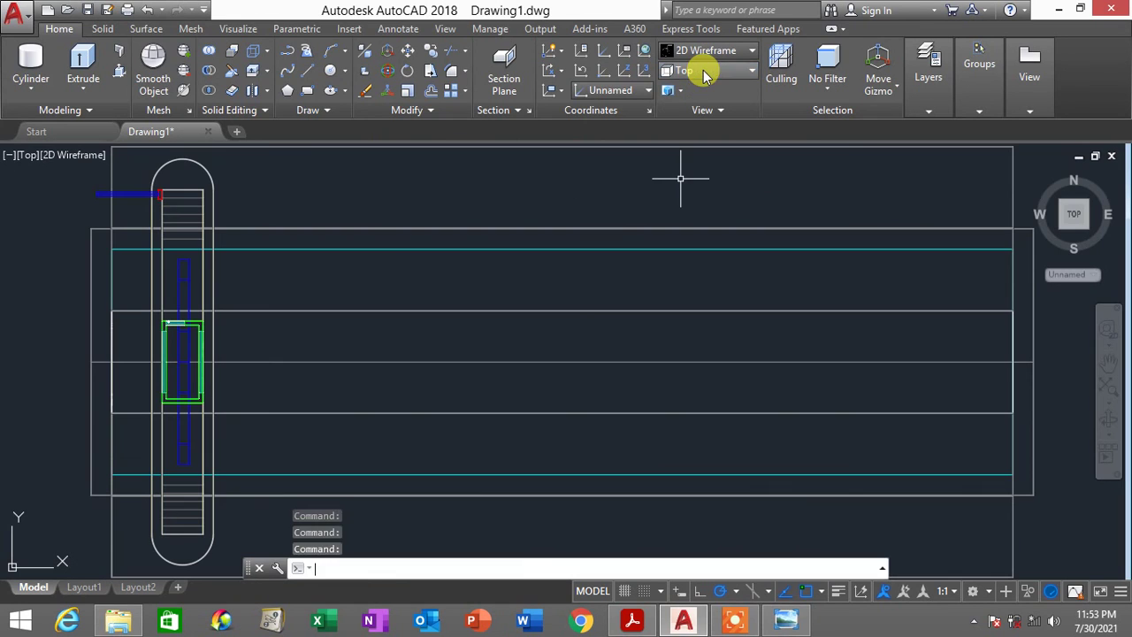
click(739, 76)
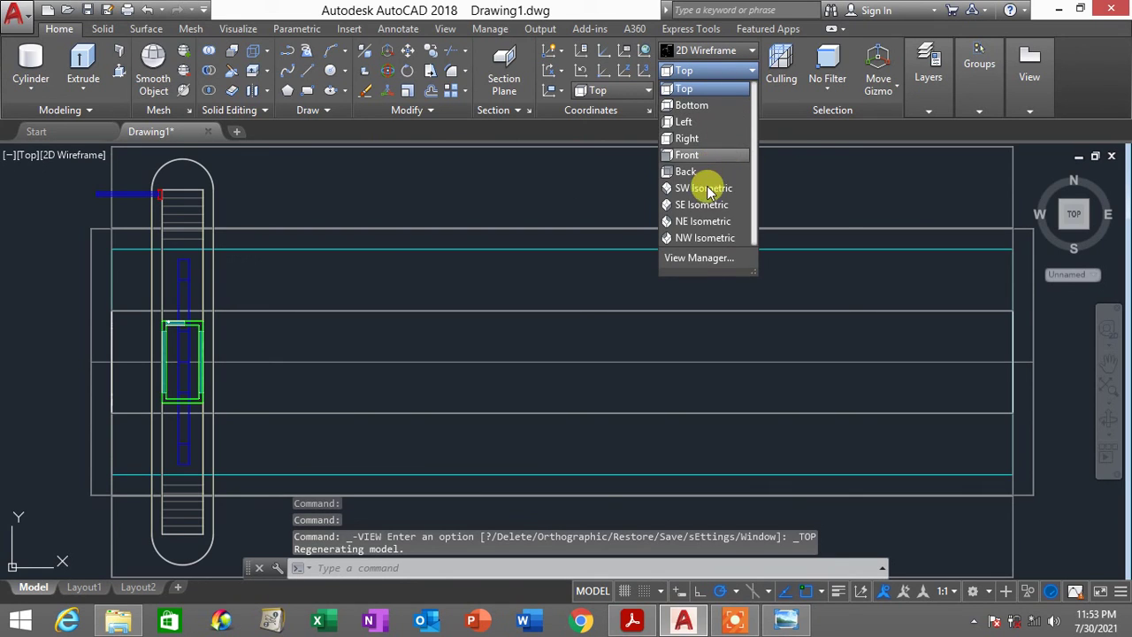
click(707, 237)
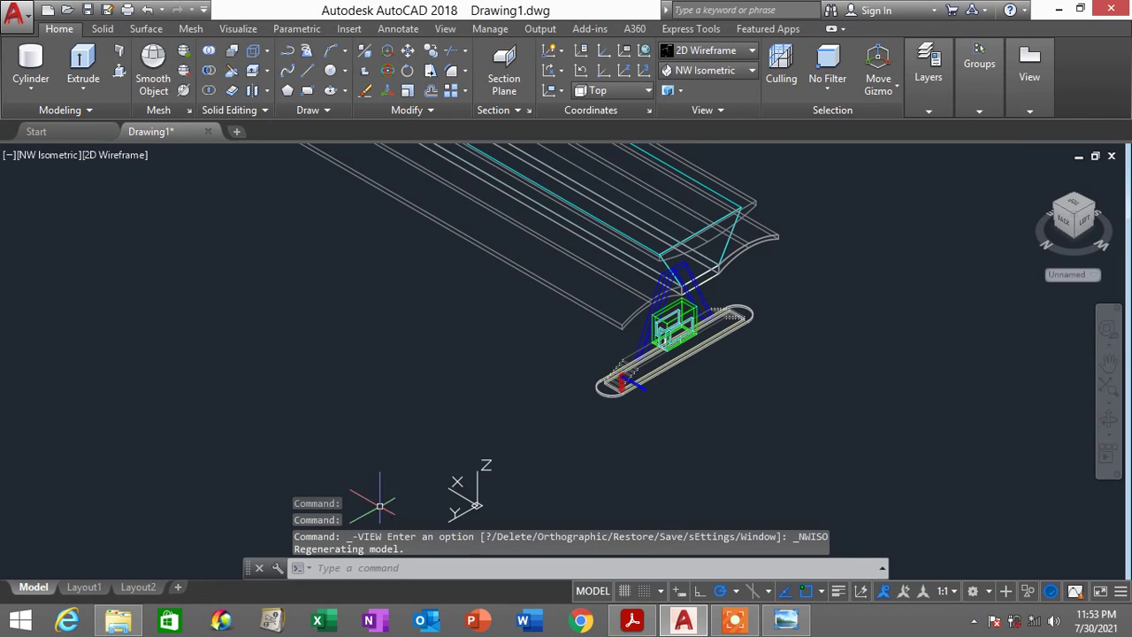
scroll(460, 508, up, 4)
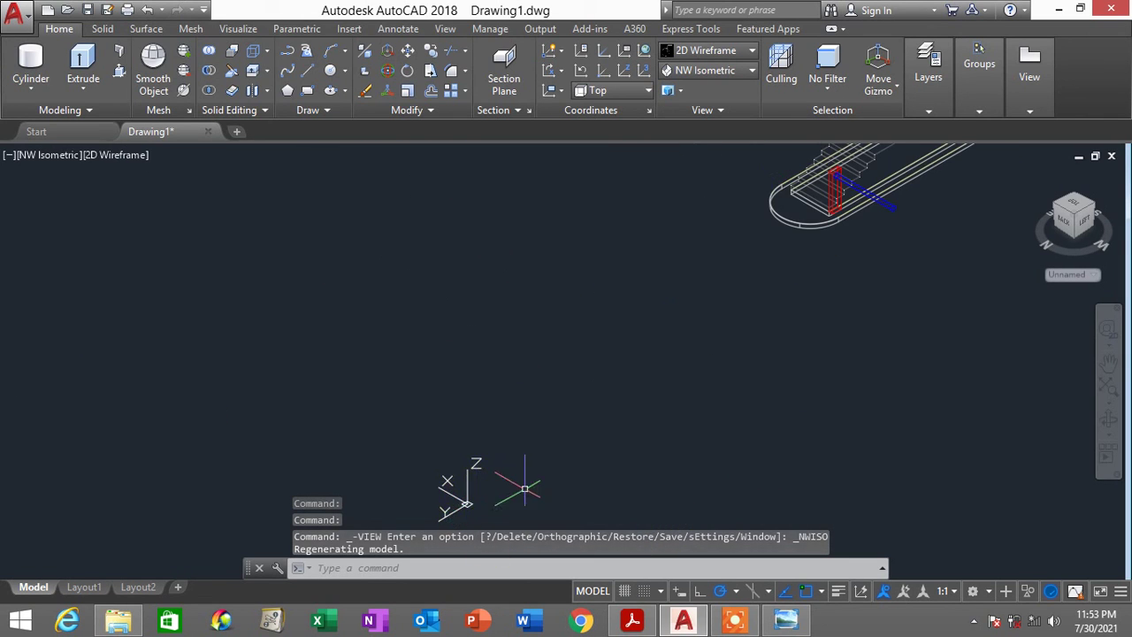
scroll(521, 477, down, 3)
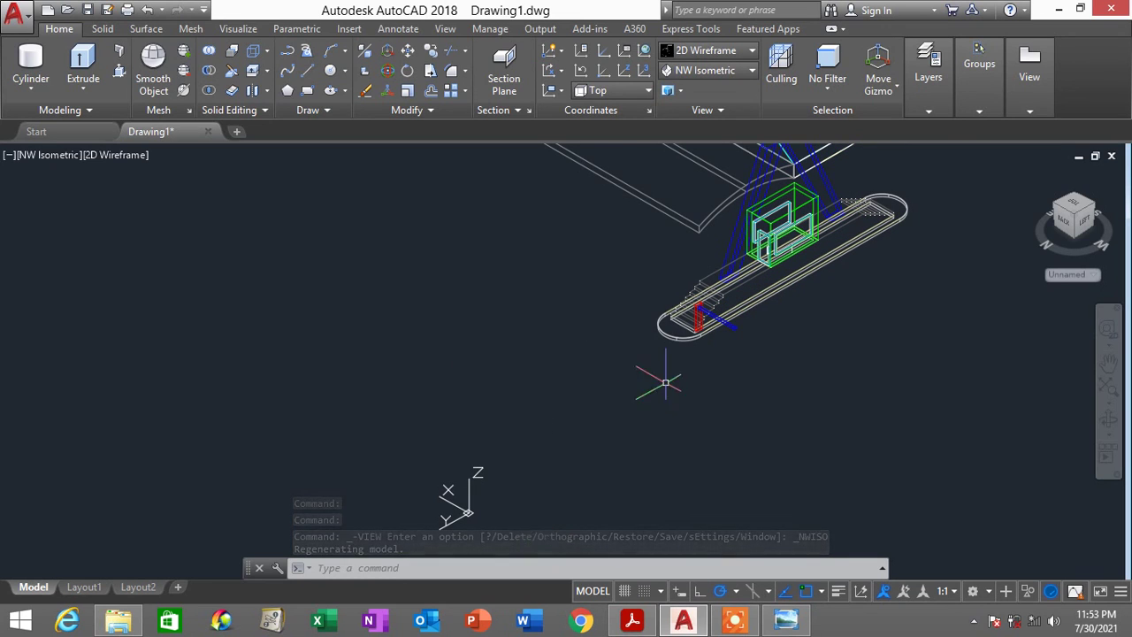
Begin copying the nine lane objects, then cancel it and an accidental Circle command
text(c)
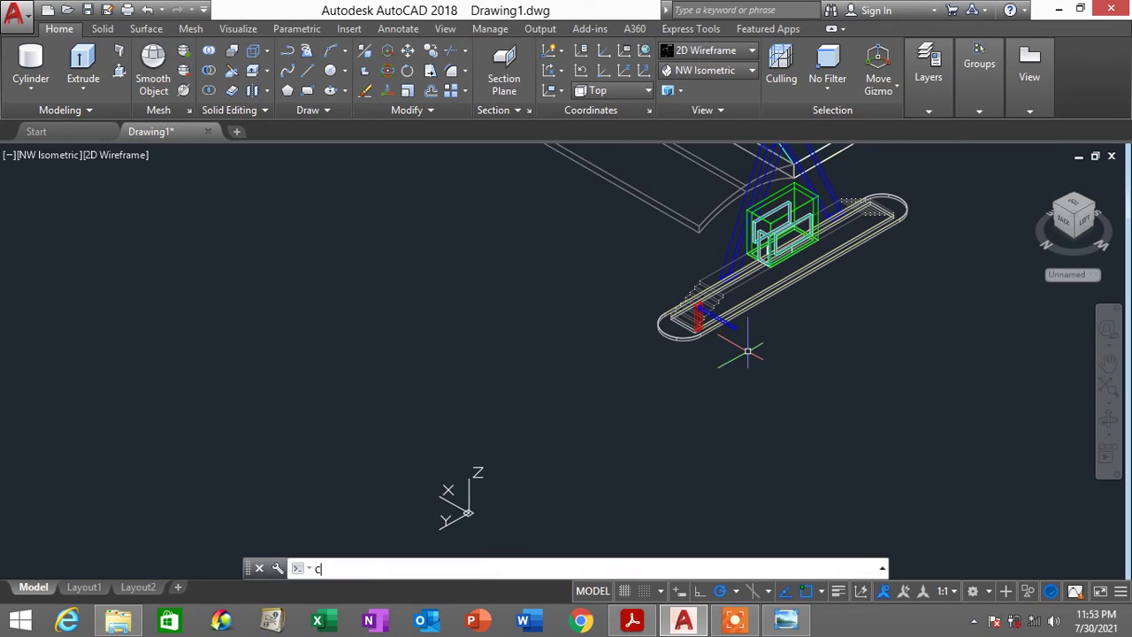
text(o)
key(Return)
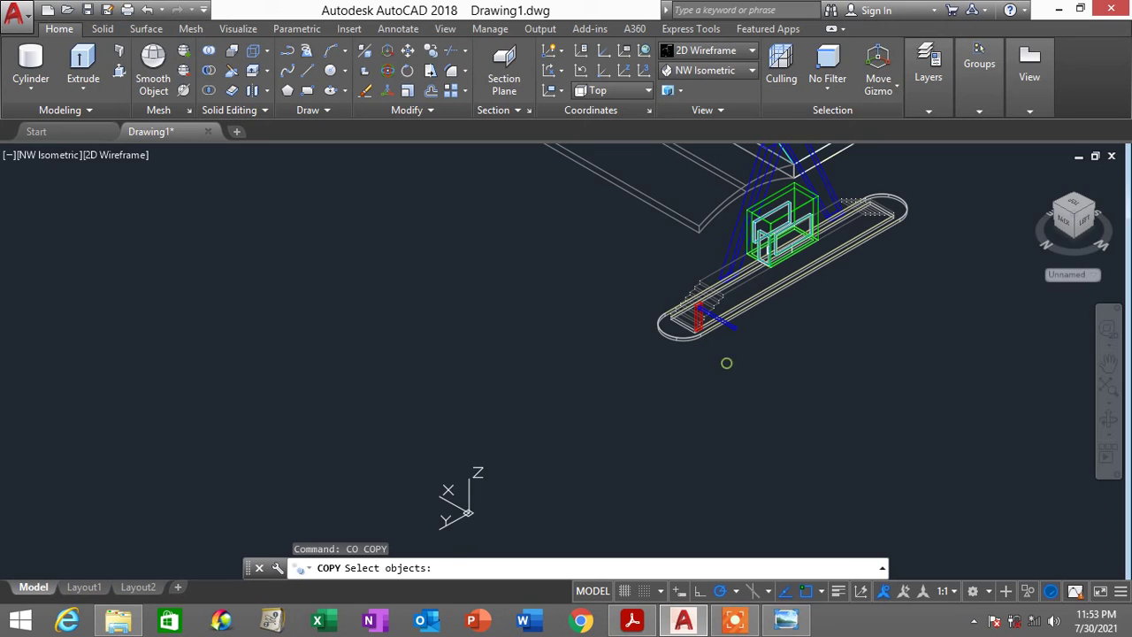
click(726, 362)
click(649, 286)
key(Return)
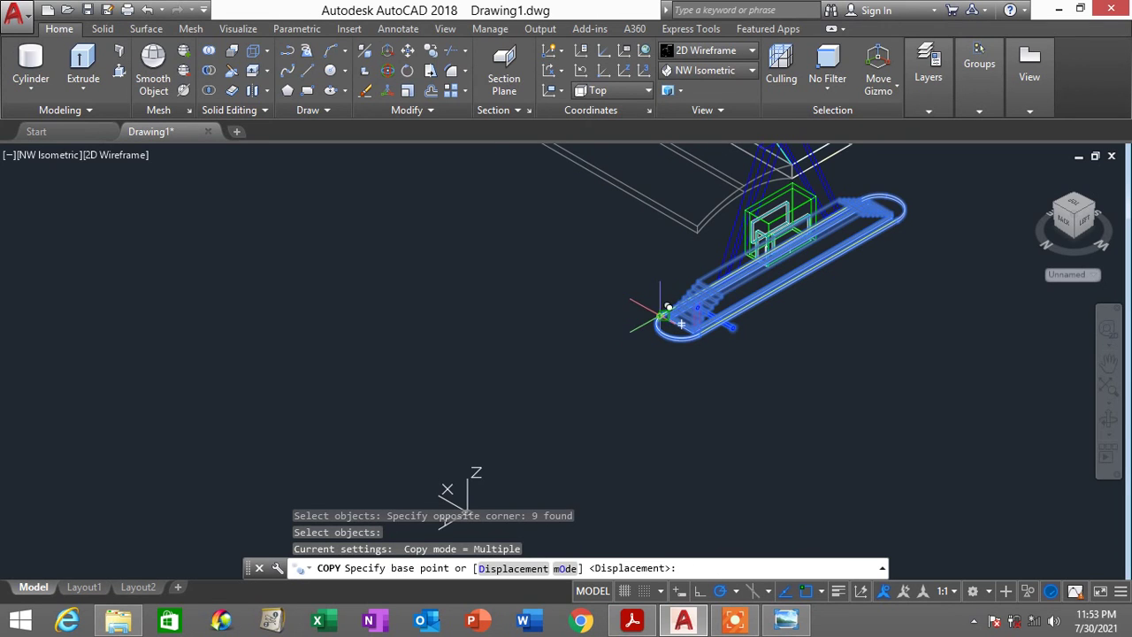
click(668, 307)
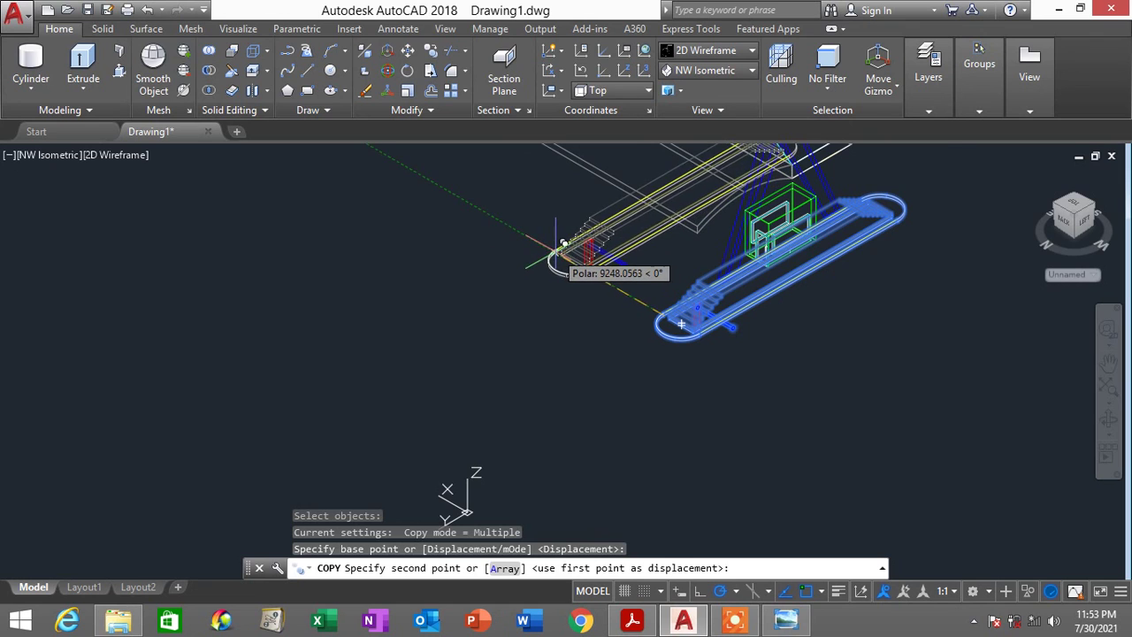
scroll(681, 325, up, 2)
scroll(782, 406, down, 2)
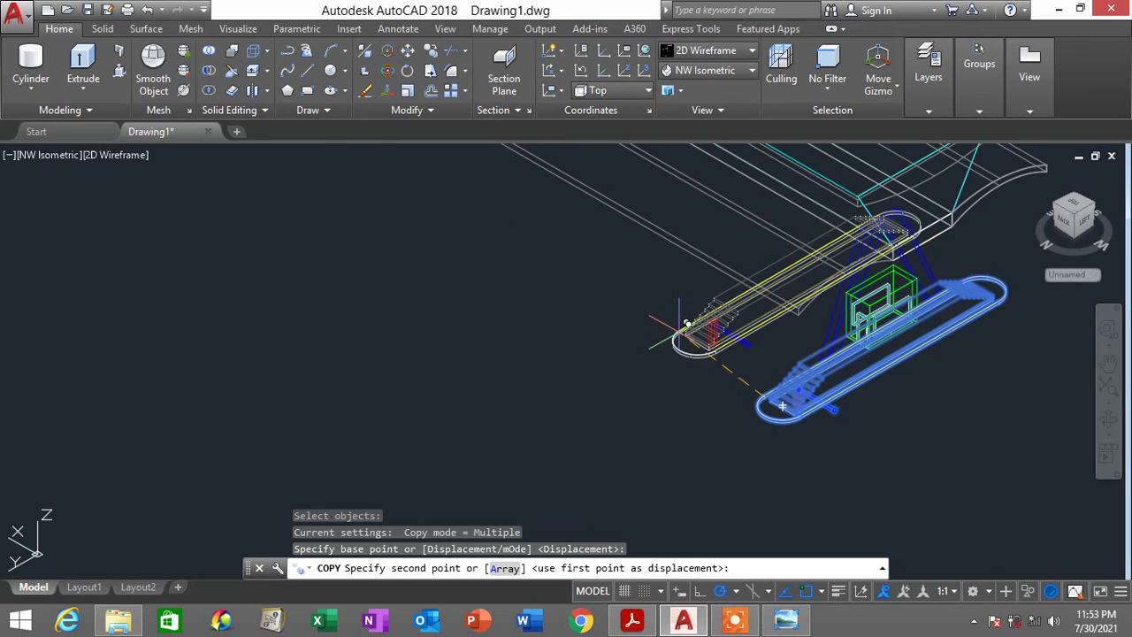
key(Escape)
scroll(707, 355, up, 3)
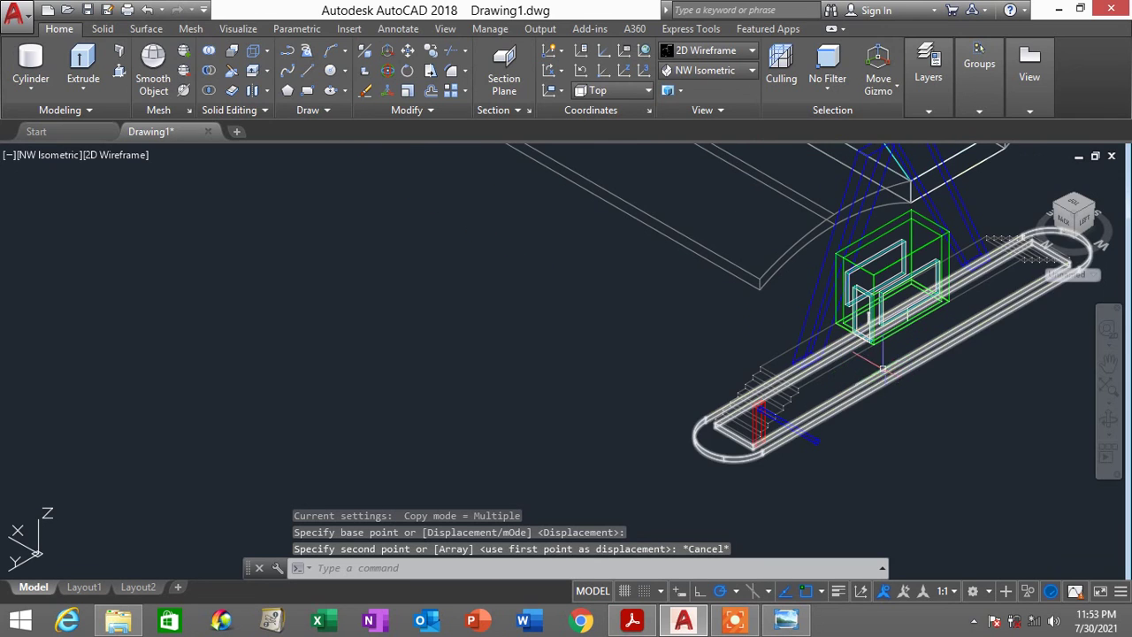
key(Escape)
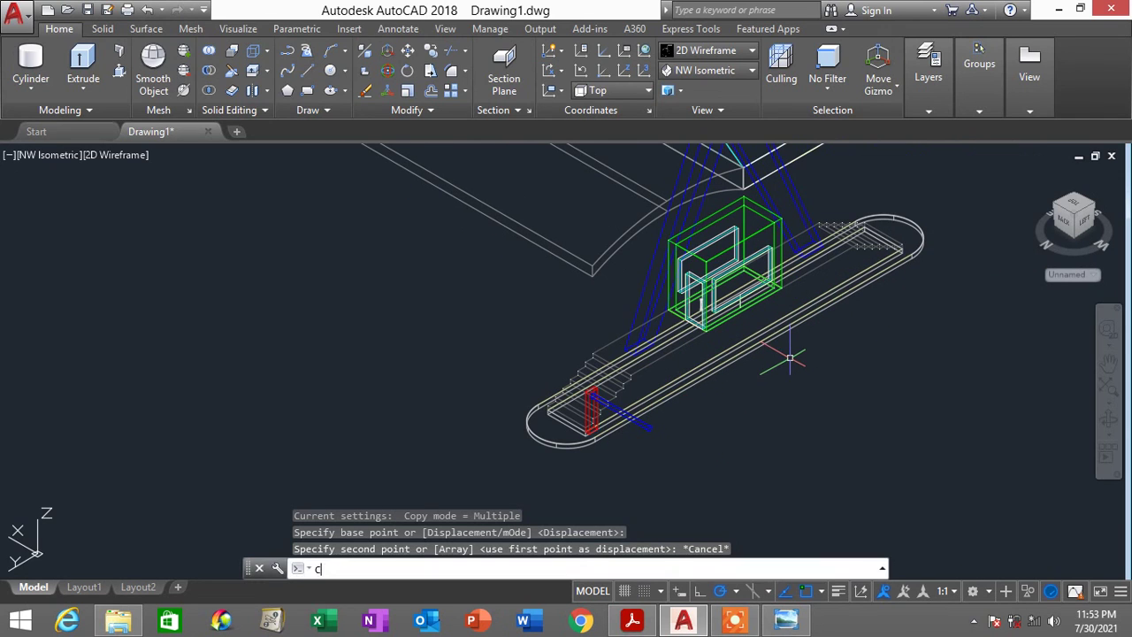
text(c)
key(Return)
key(Escape)
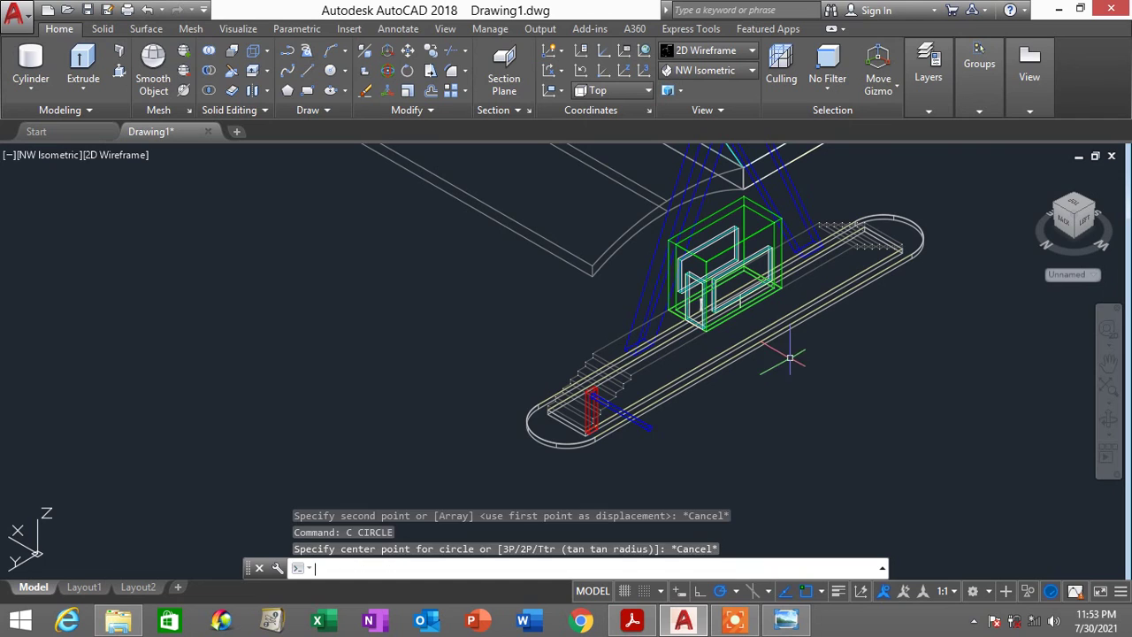
key(Escape)
Restart COPY and window-select the lane's stairs, booth, red post and blue bar
text(co)
key(Return)
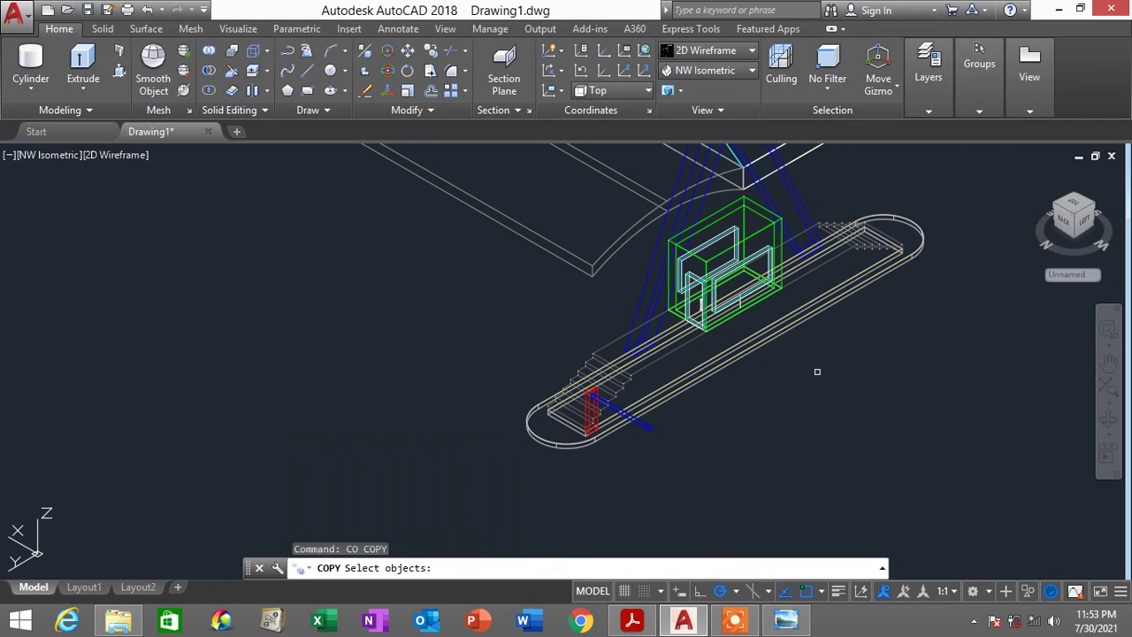
click(847, 428)
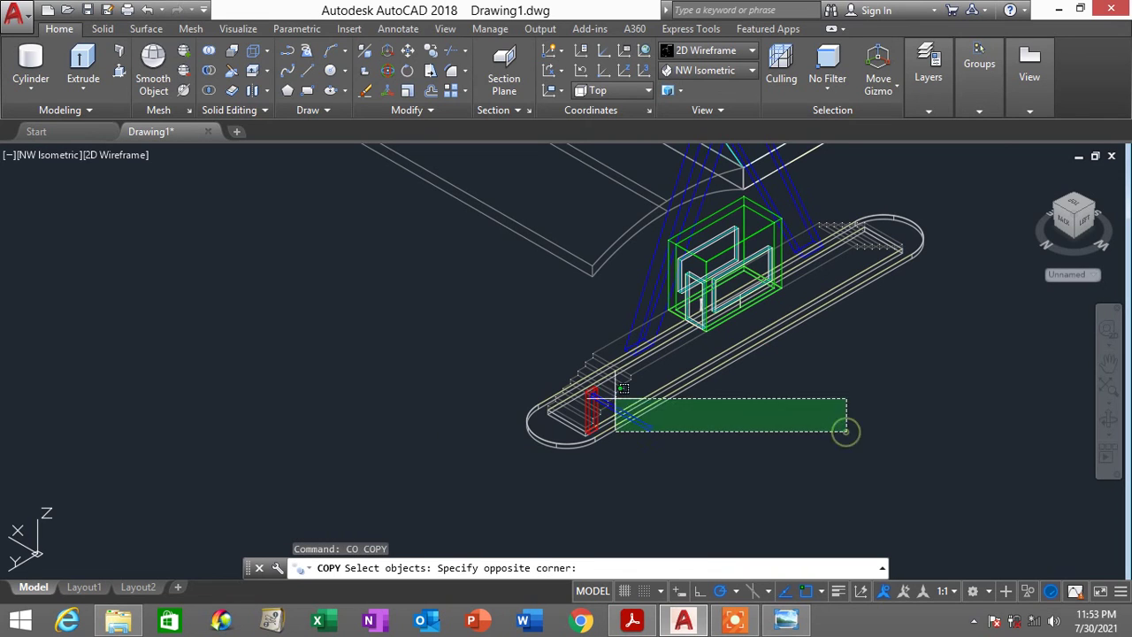
click(484, 350)
shift+middle_drag(484, 350, 619, 402)
click(893, 444)
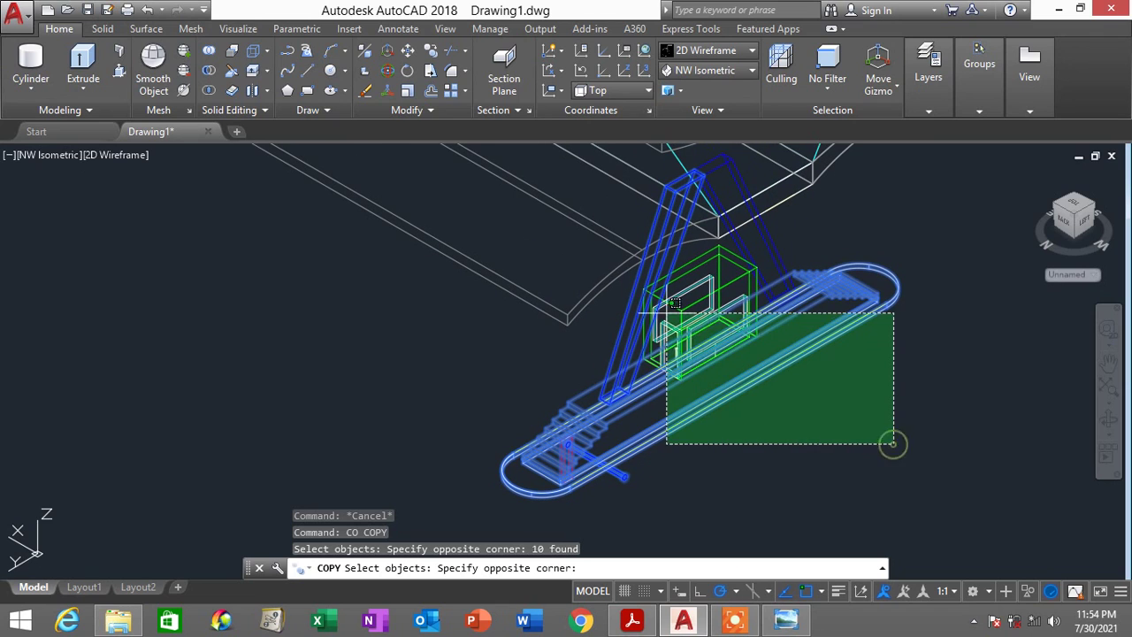
click(655, 300)
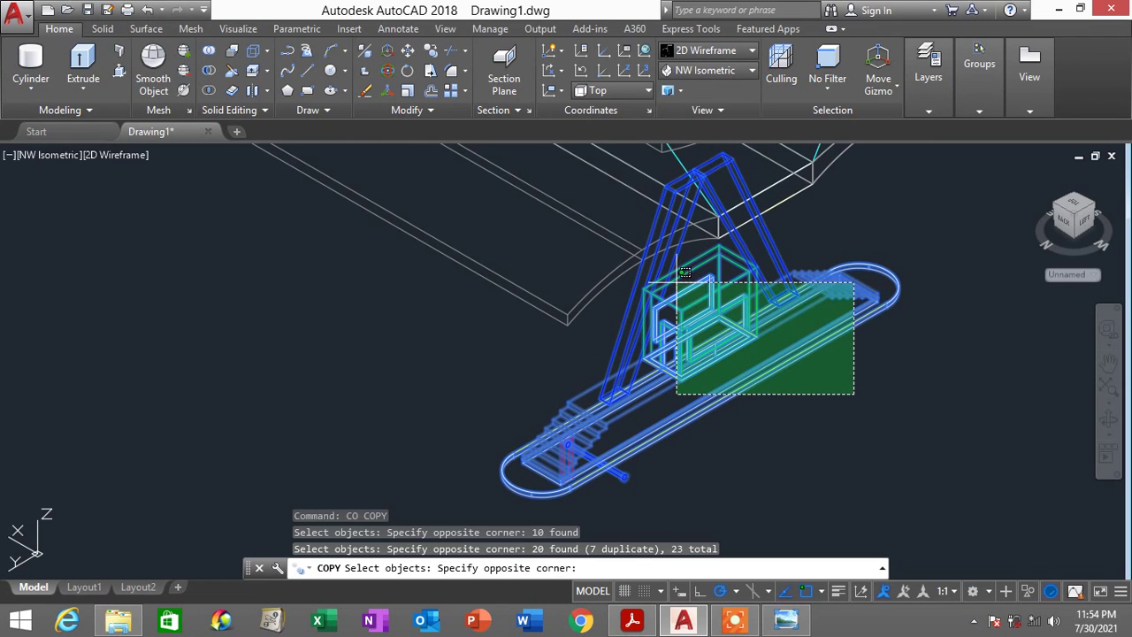
click(685, 271)
scroll(519, 422, down, 2)
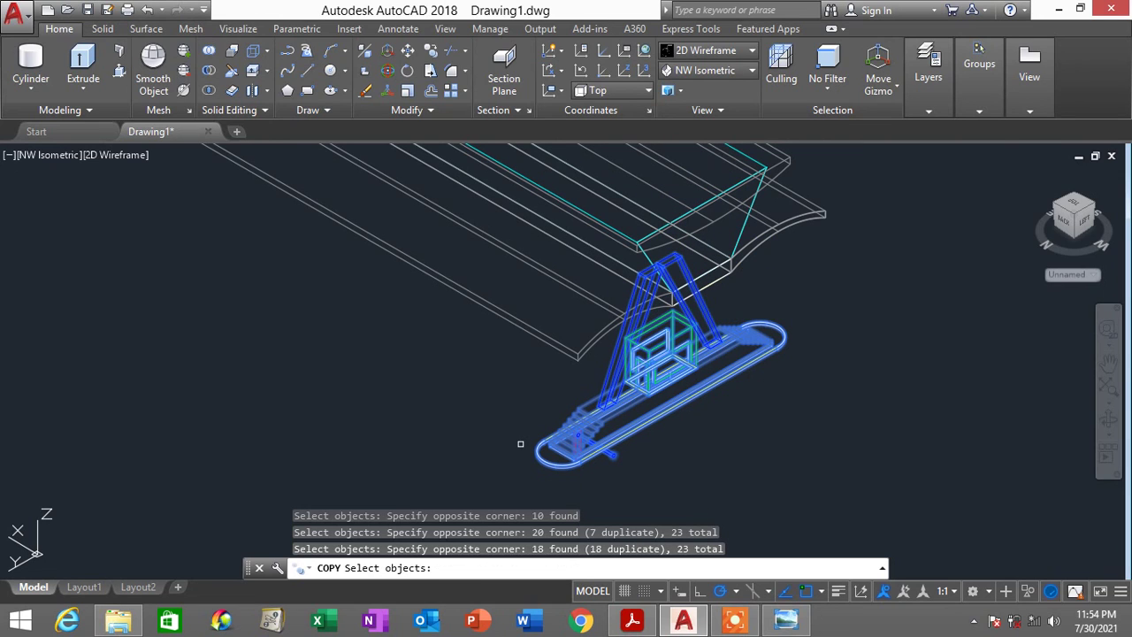
key(Return)
scroll(517, 439, up, 3)
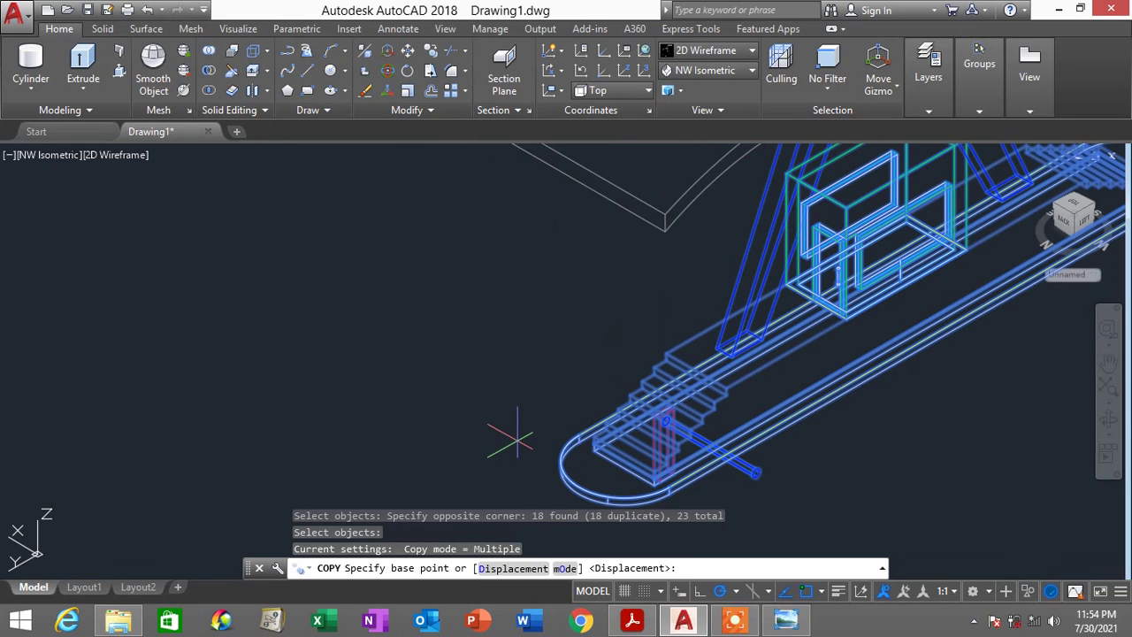
From the platform end, place six lane copies along the row under the canopy
click(579, 434)
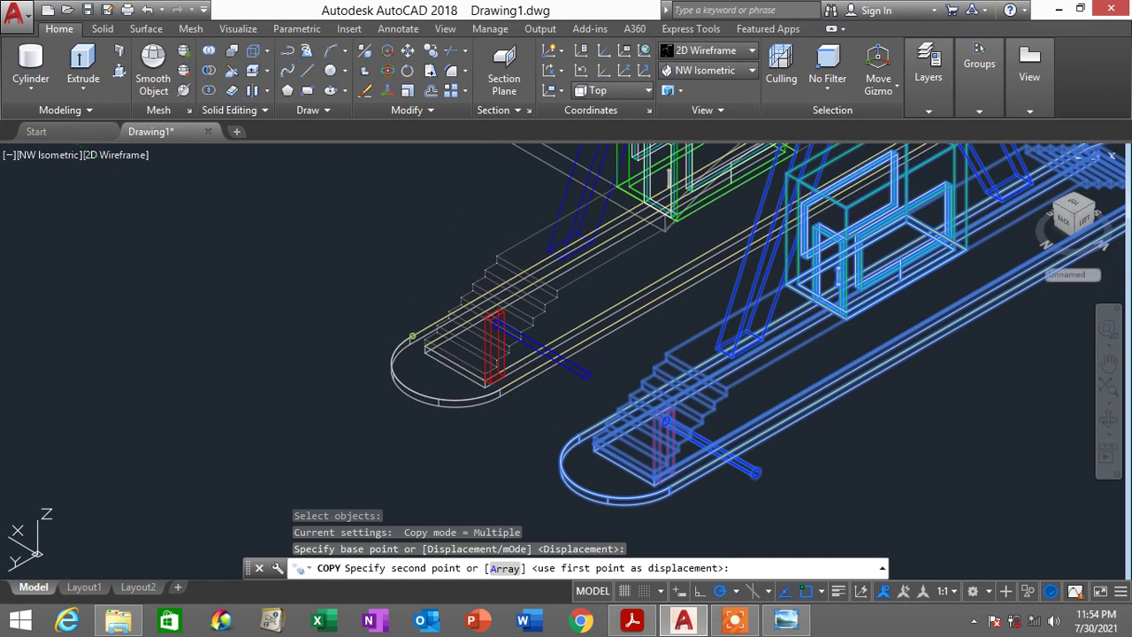
click(411, 337)
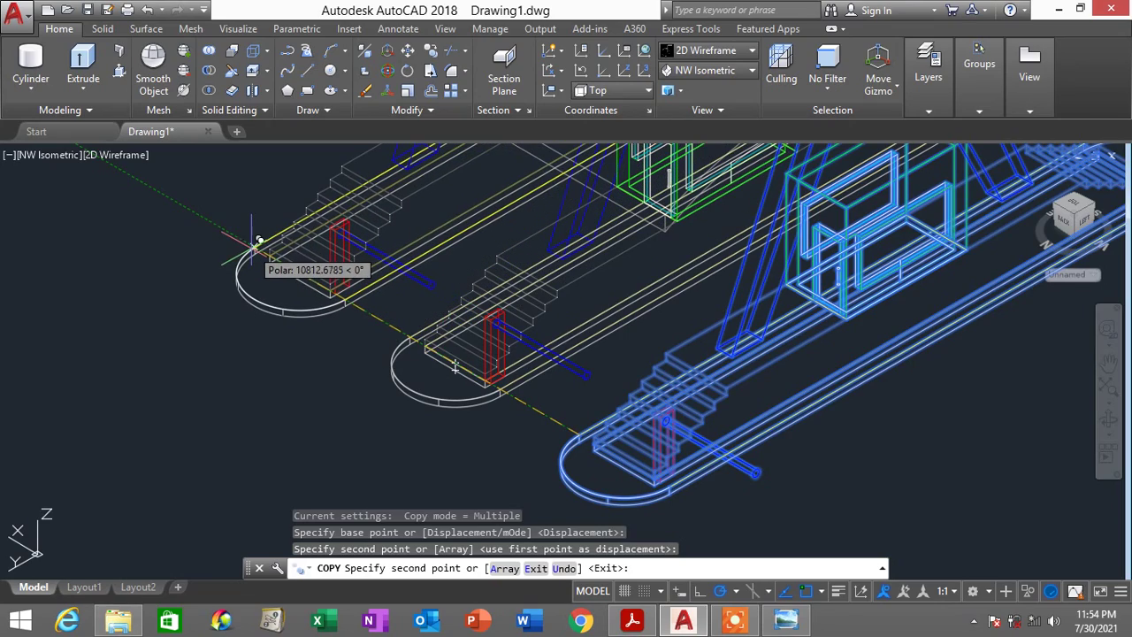
click(255, 245)
middle_drag(255, 245, 502, 355)
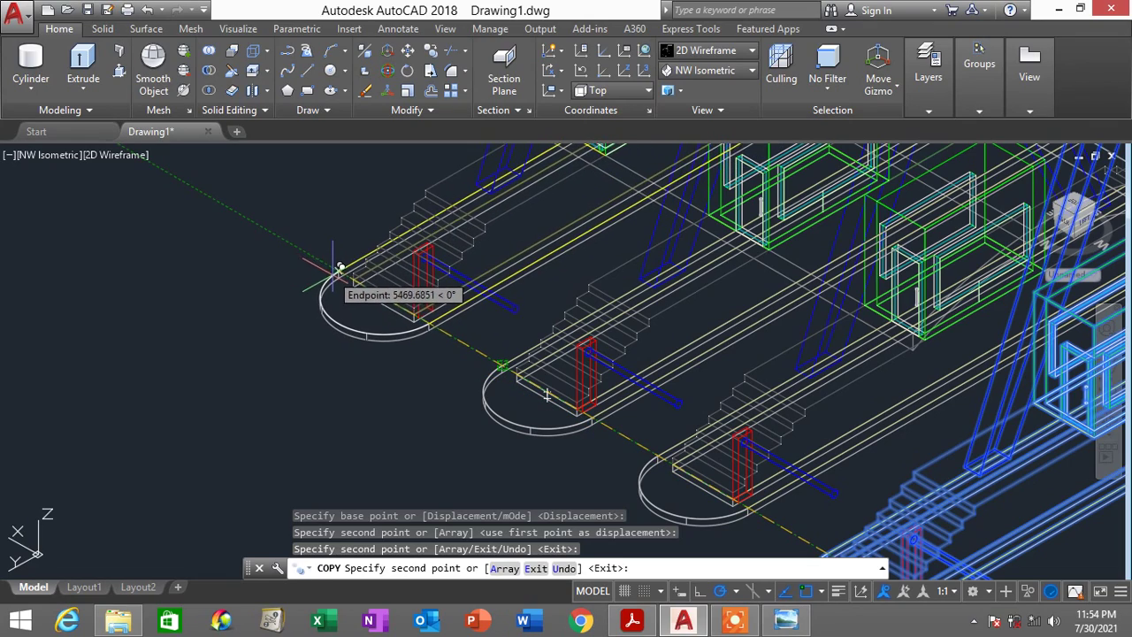
click(339, 270)
scroll(531, 374, down, 4)
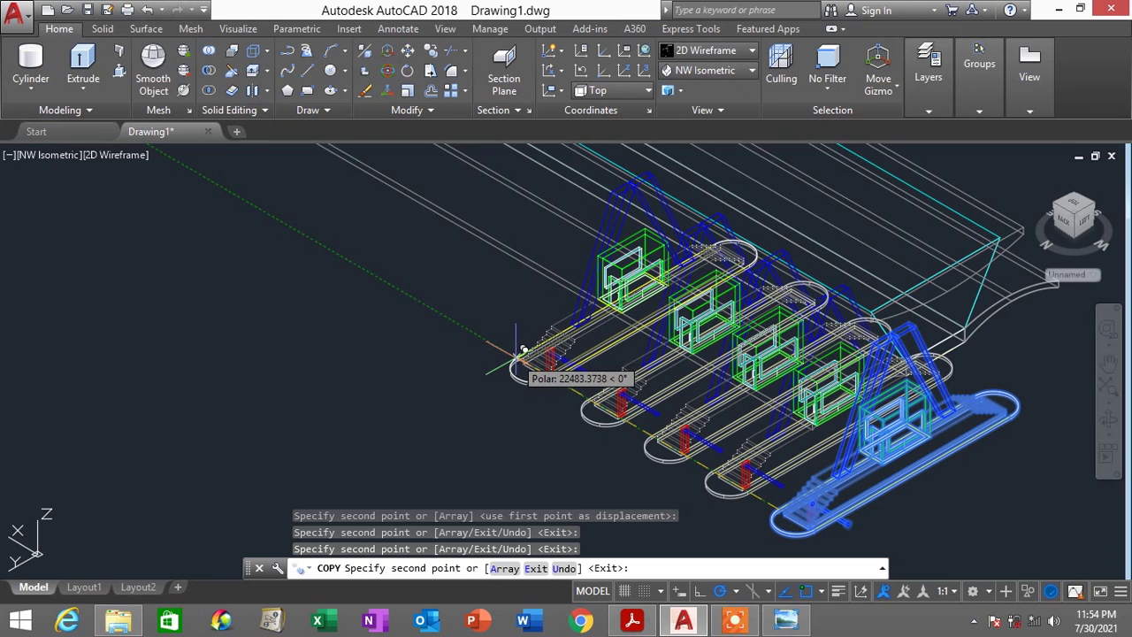
click(524, 352)
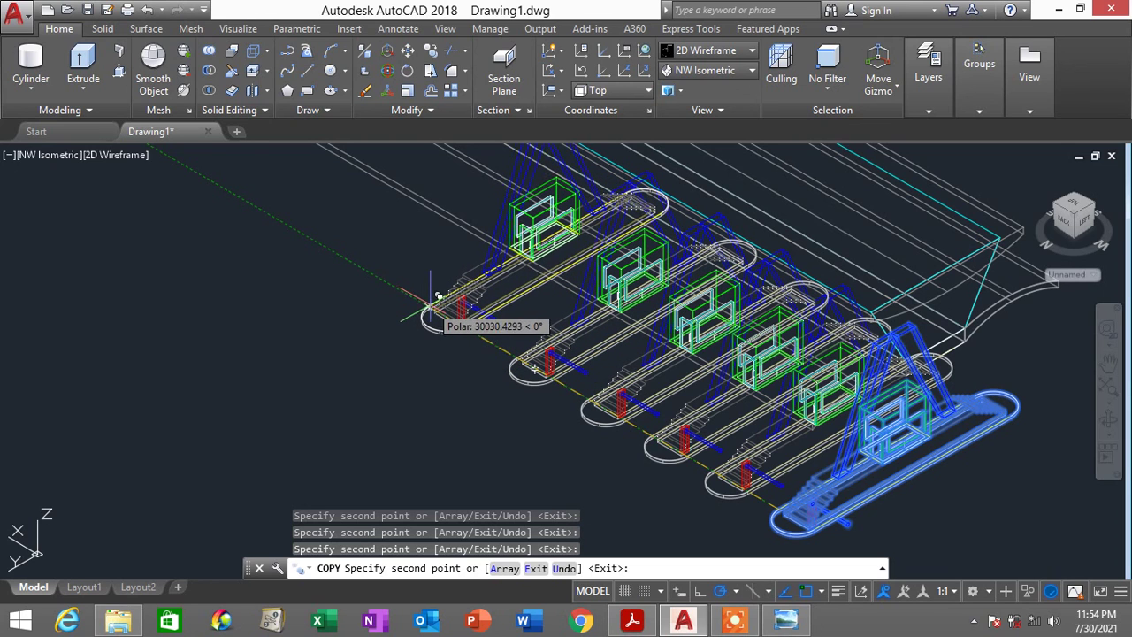
click(439, 299)
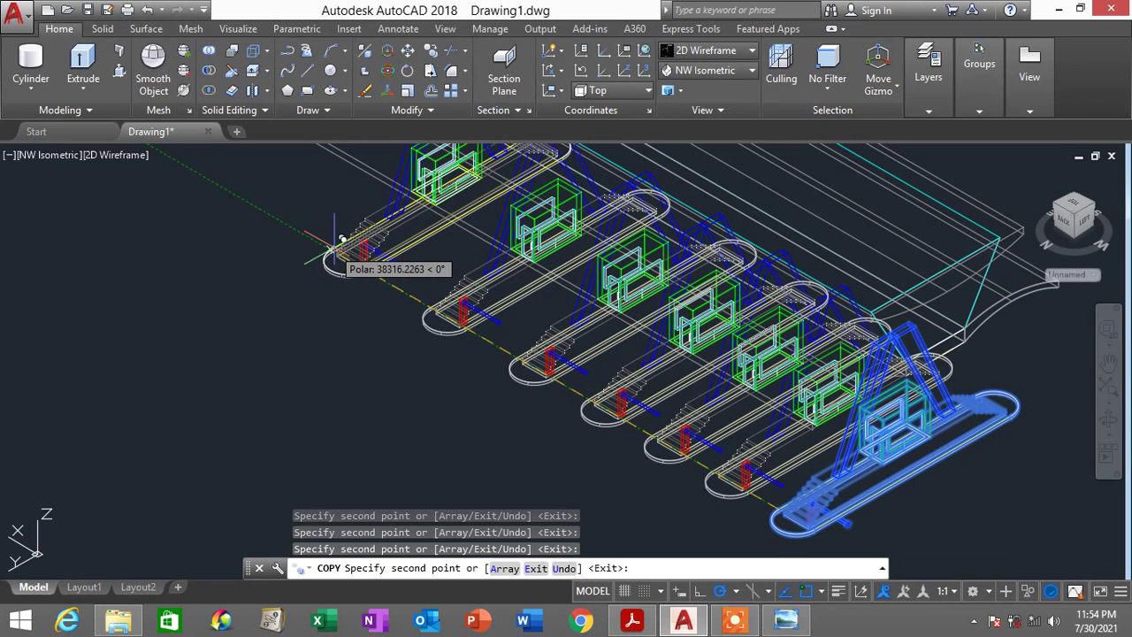
middle_drag(315, 244, 446, 325)
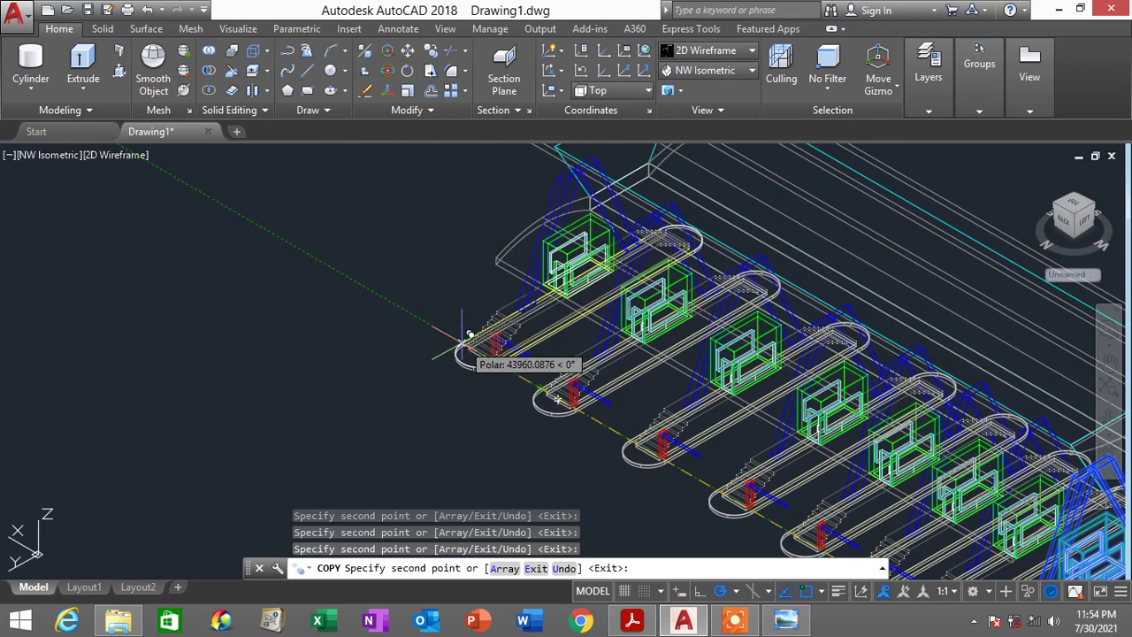
scroll(345, 347, down, 2)
key(Escape)
Show the whole plaza in the Conceptual style and orbit to view the booths from the side
scroll(335, 350, down, 3)
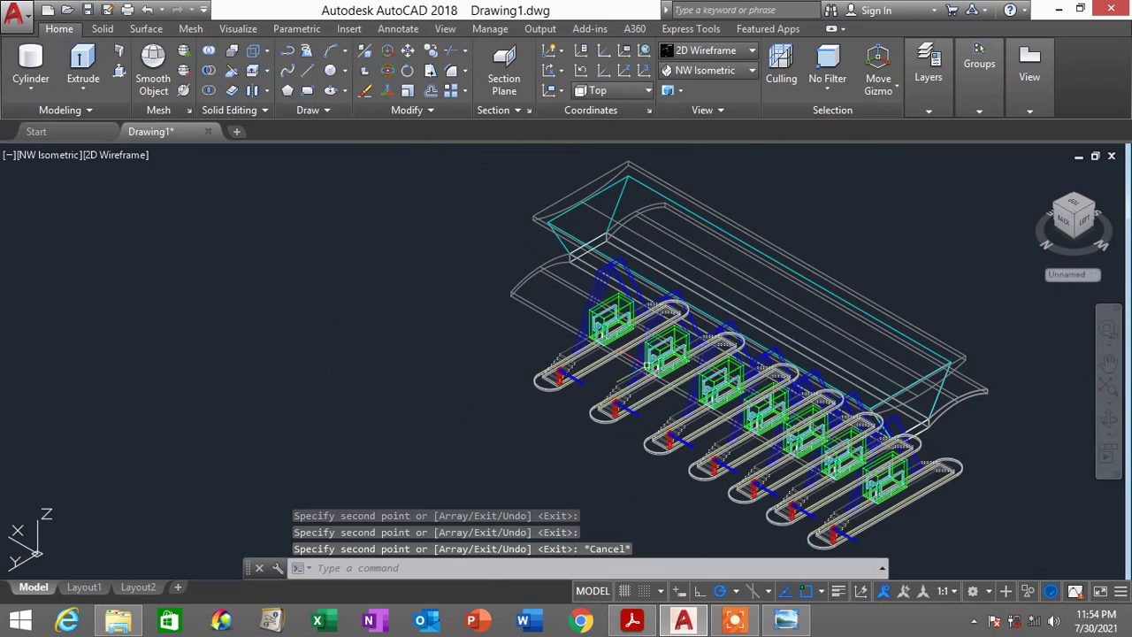
mouse_move(672, 372)
middle_down()
mouse_move(683, 334)
mouse_move(546, 254)
middle_up()
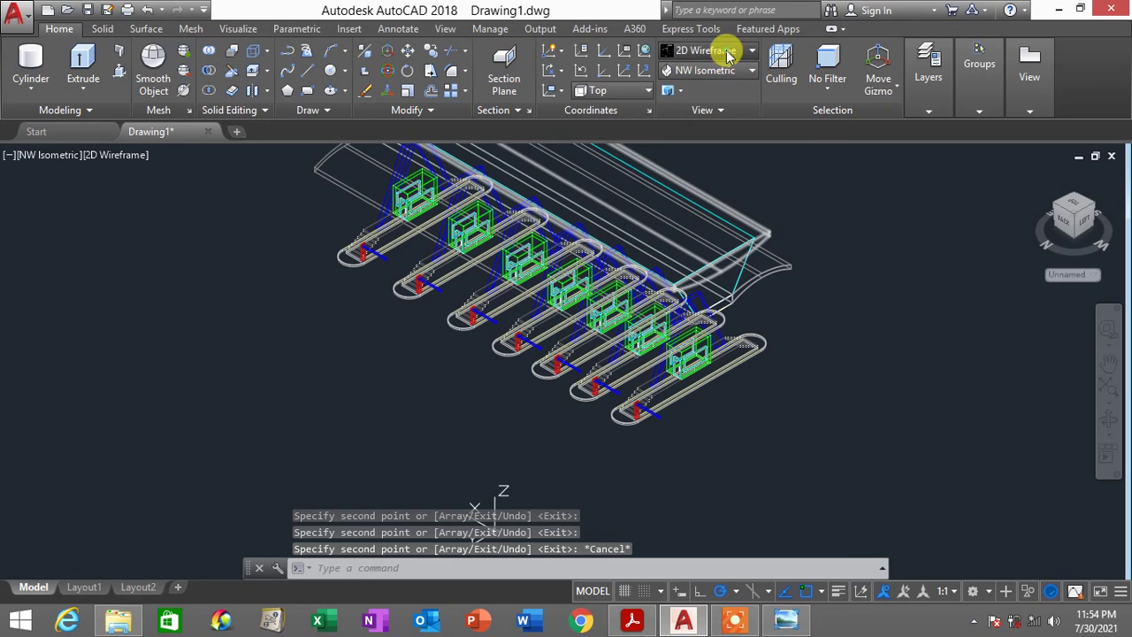
click(728, 53)
click(758, 78)
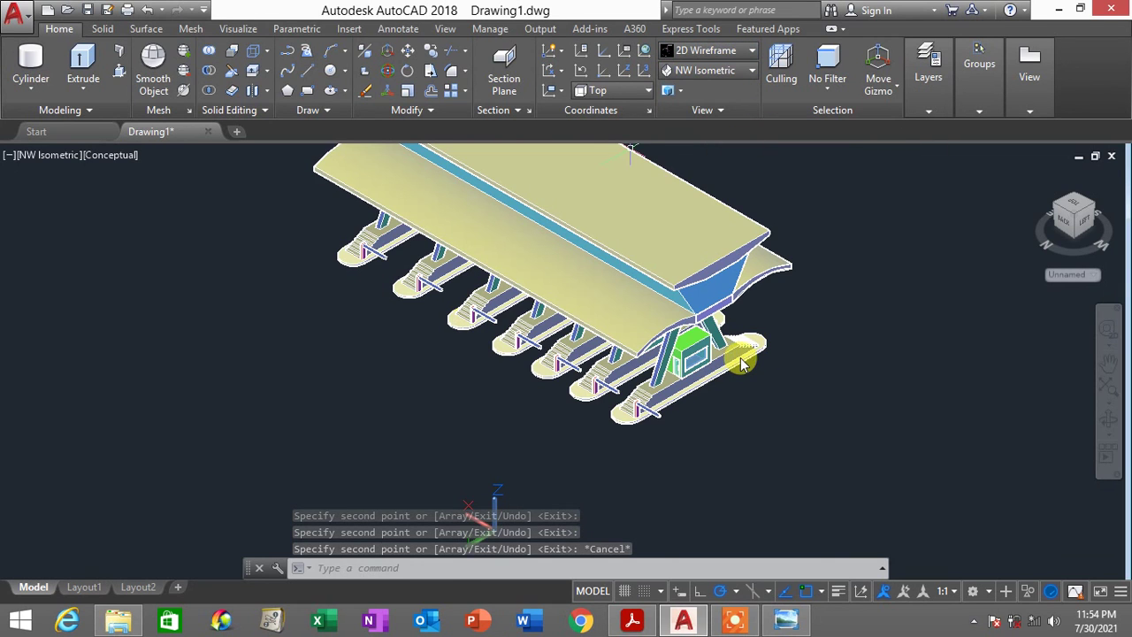
scroll(743, 363, up, 2)
scroll(703, 381, up, 2)
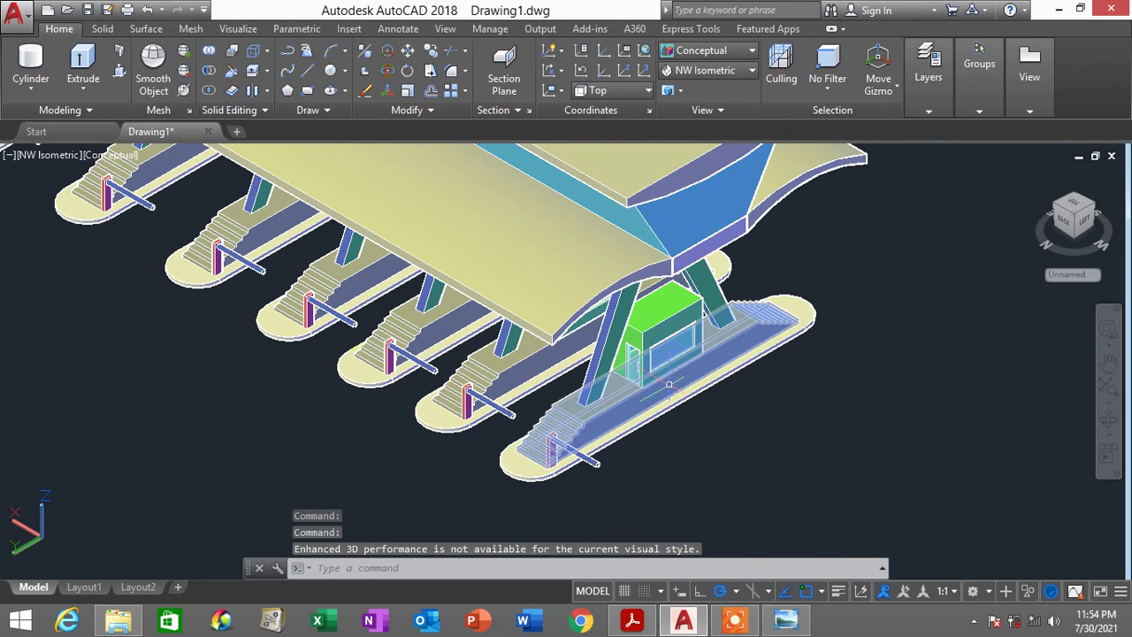
shift+middle_drag(670, 384, 718, 350)
scroll(621, 352, down, 1)
scroll(617, 343, up, 1)
scroll(753, 359, down, 1)
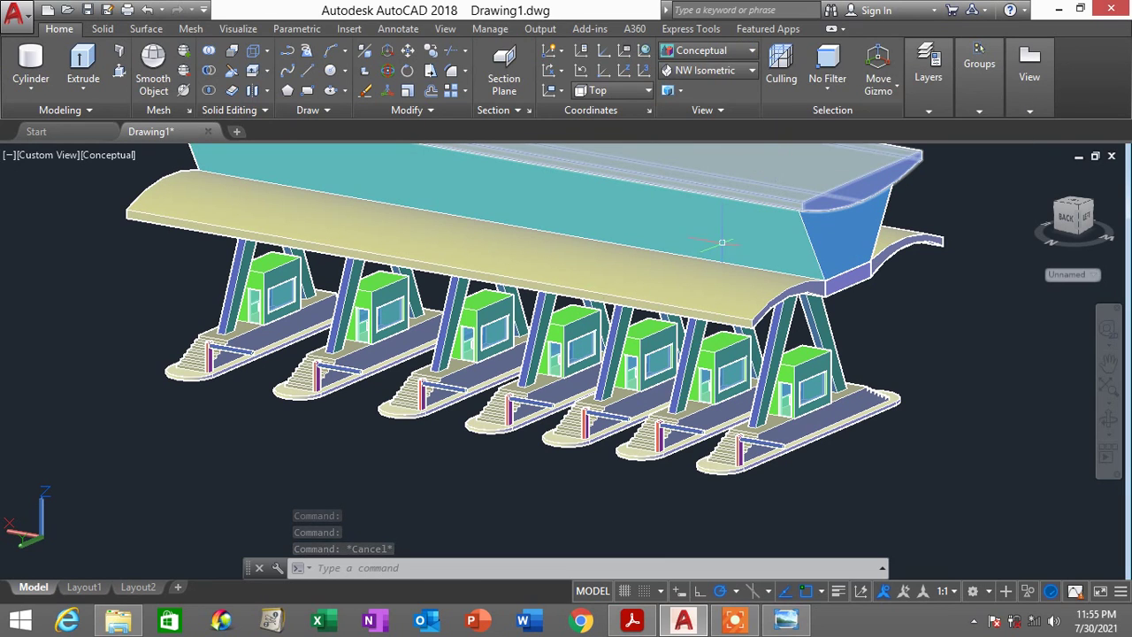
scroll(705, 343, down, 3)
scroll(703, 343, up, 2)
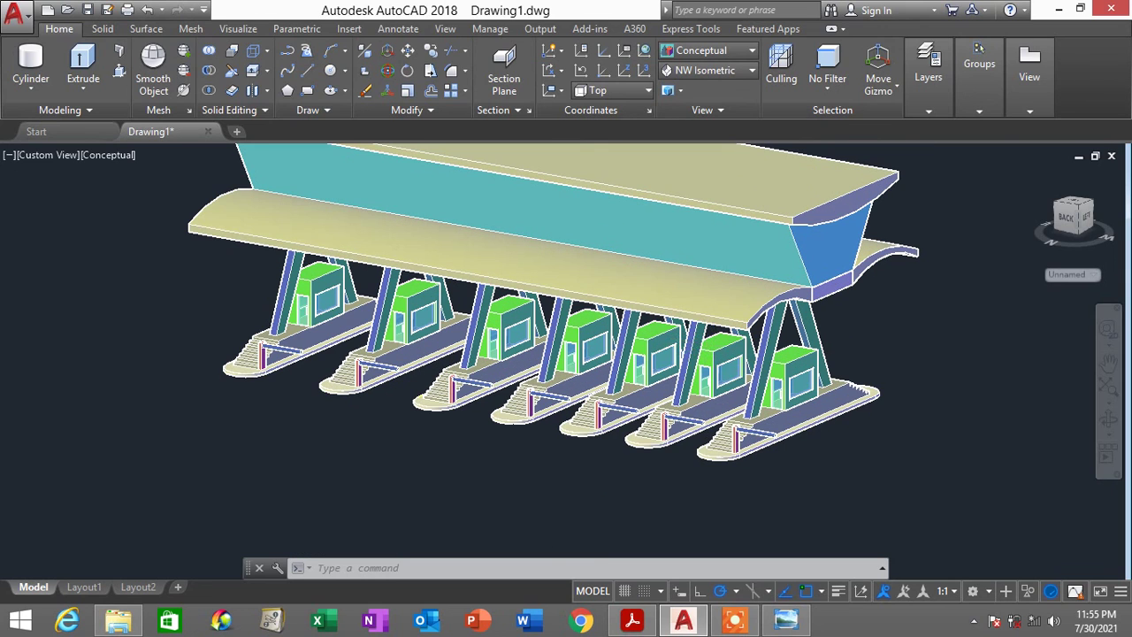
click(705, 342)
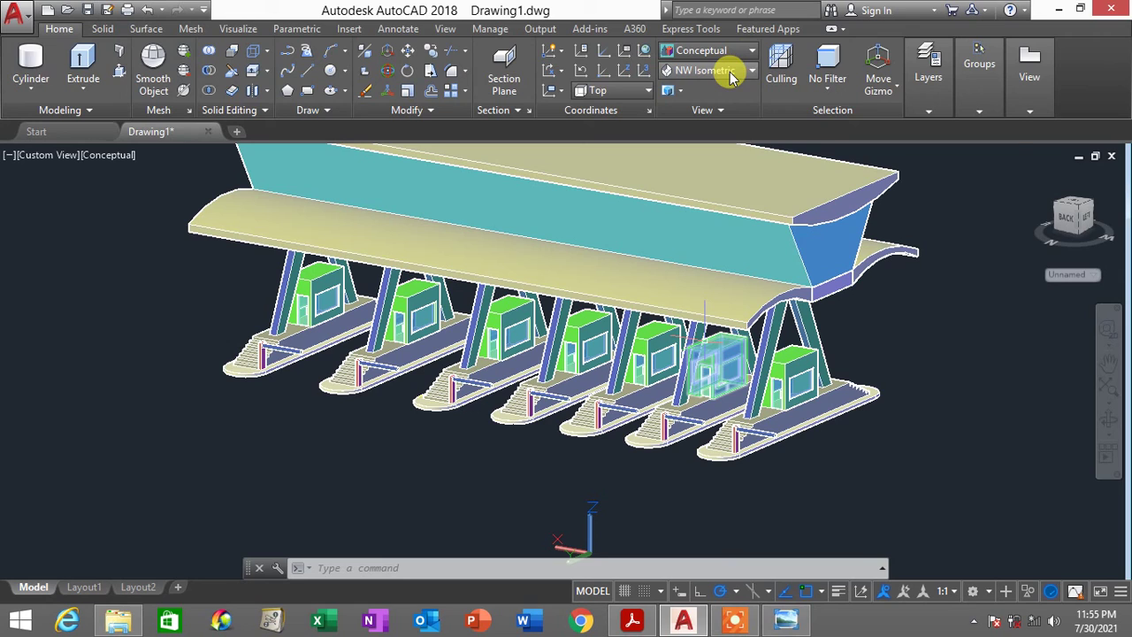
Switch to the Hidden visual style and orbit to a side view of the plaza
click(731, 53)
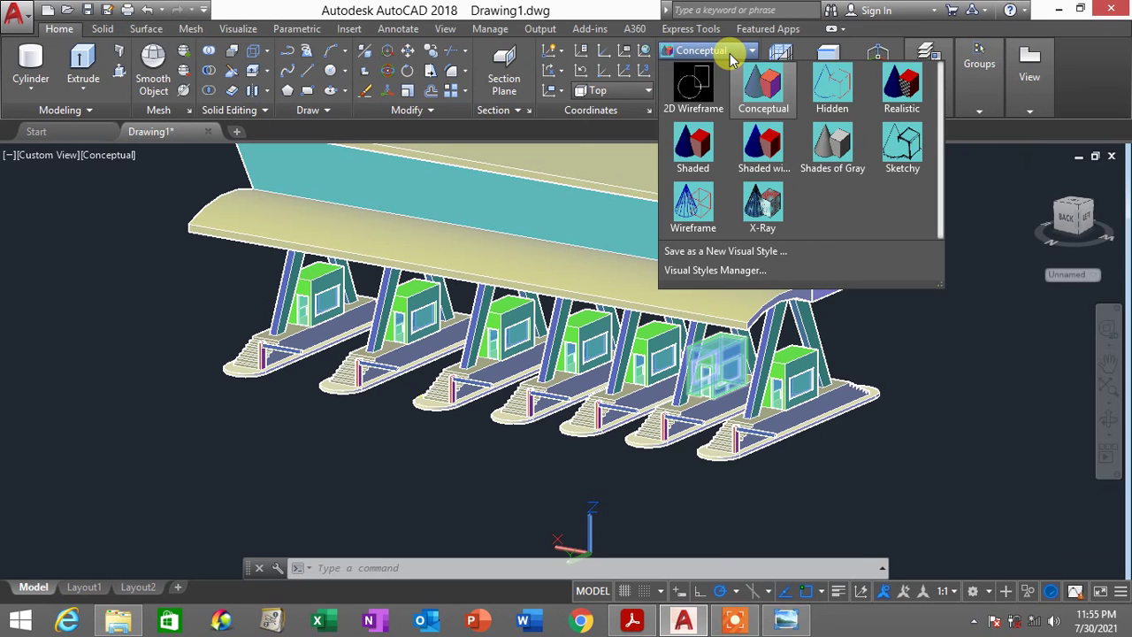
click(832, 96)
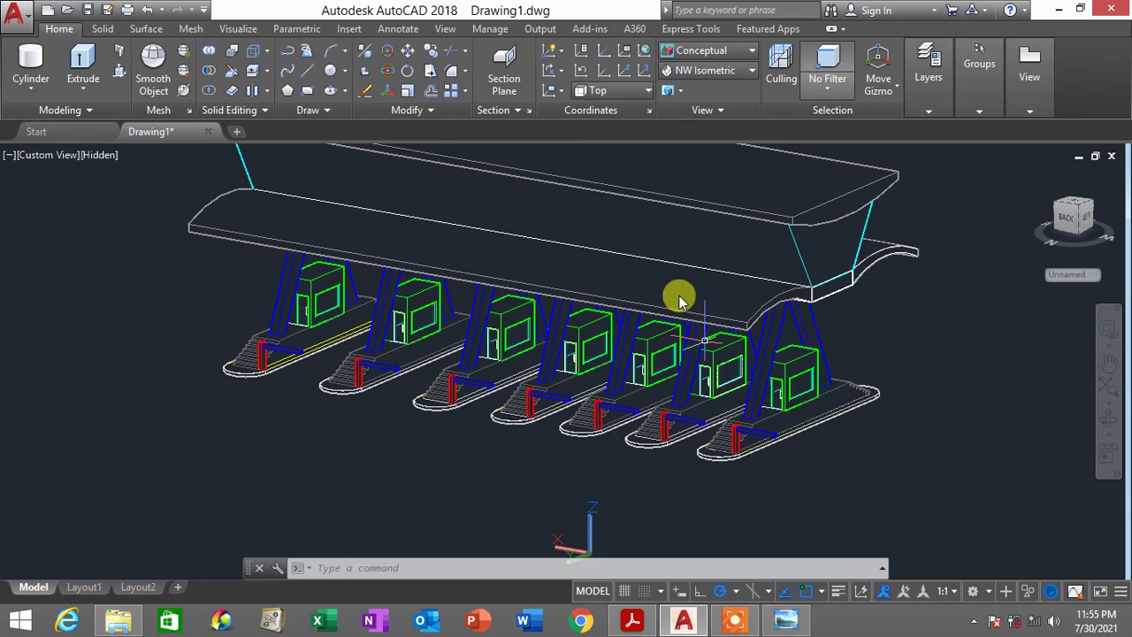
scroll(643, 351, up, 2)
shift+middle_drag(590, 344, 655, 365)
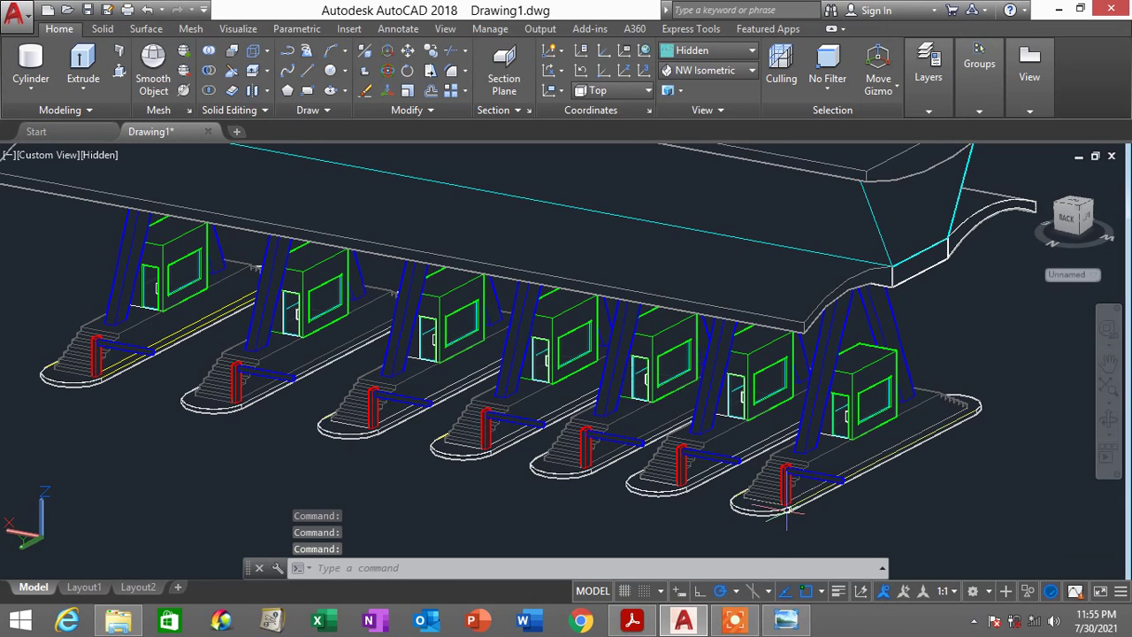
mouse_move(741, 626)
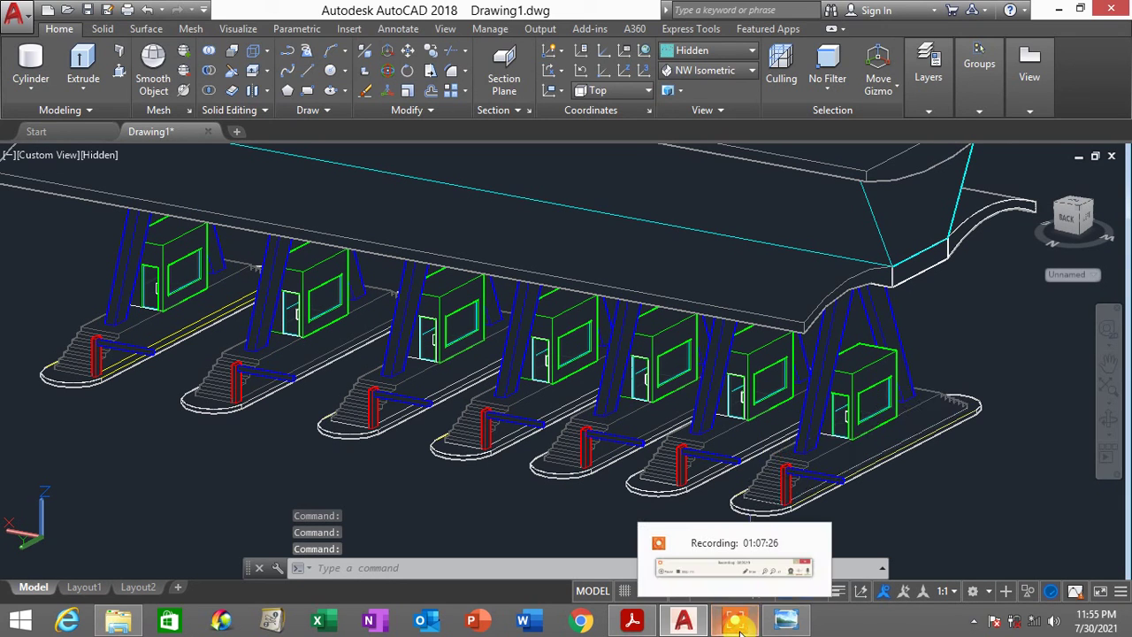